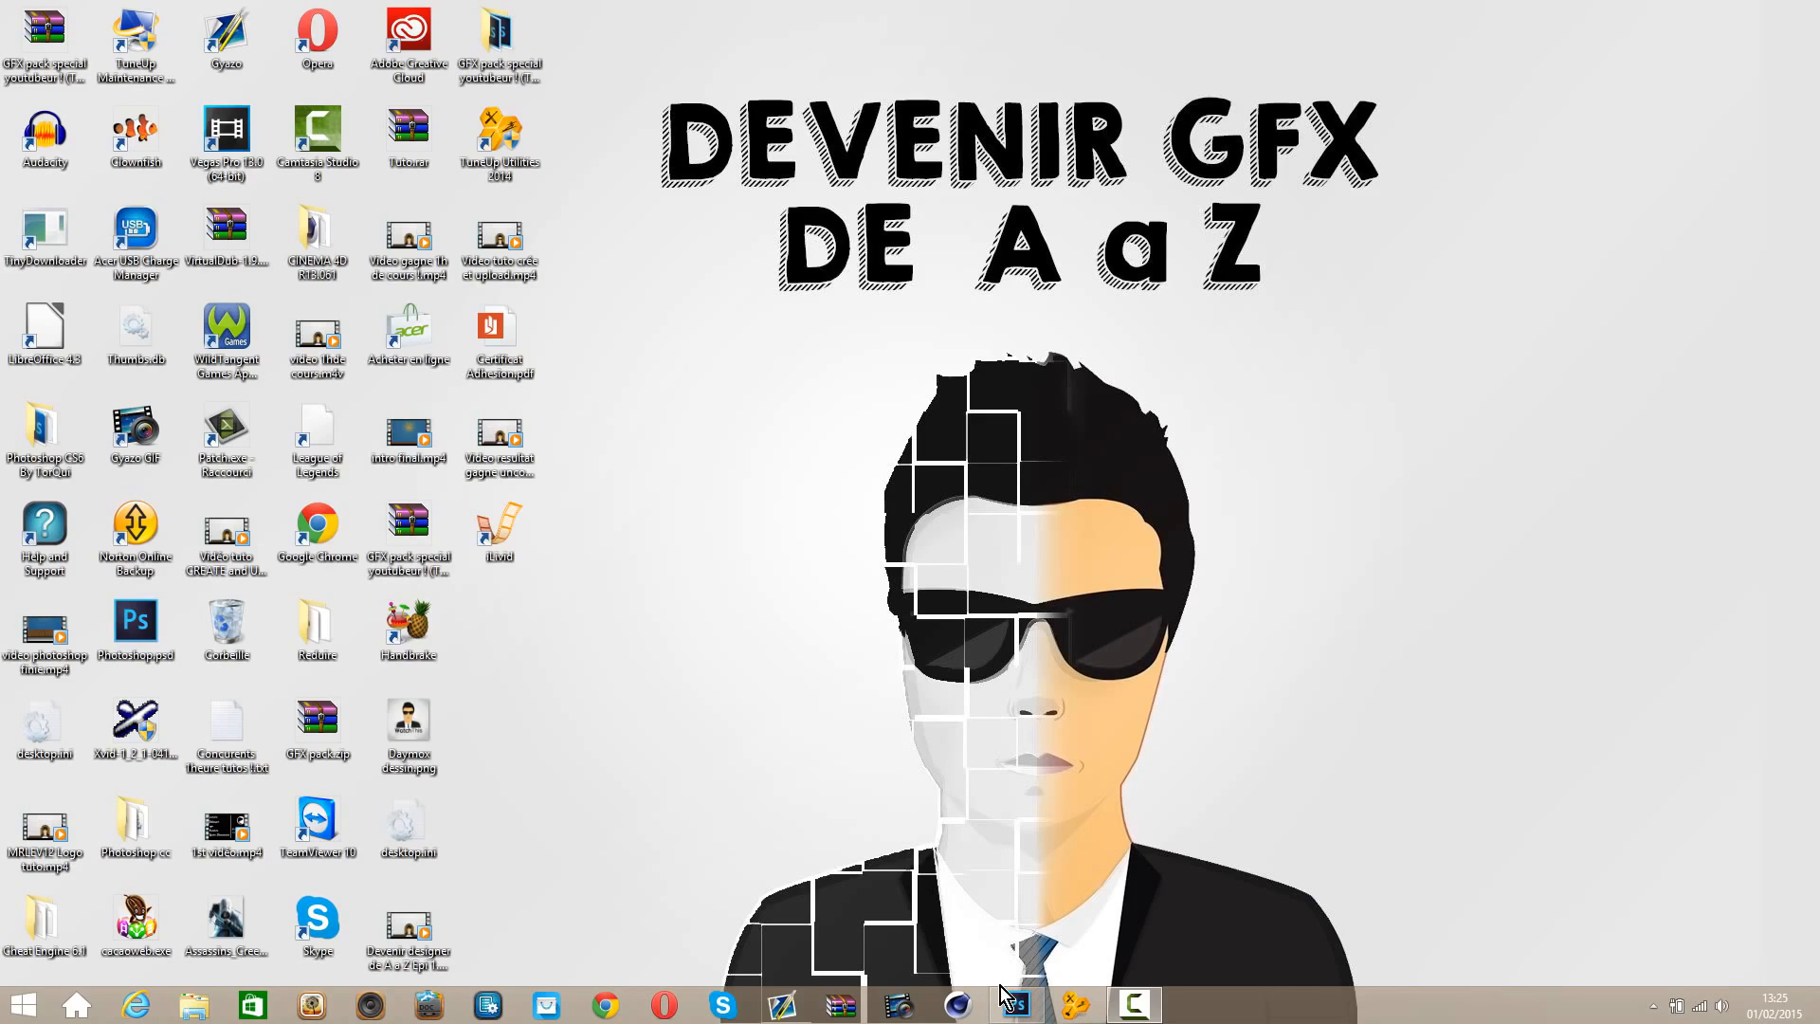
Step: Switch to Photoshop and examine the finished Watch This logo designs in the blue silhouette, coloured portrait and red-and-white W documents
mouse_move(1009, 1009)
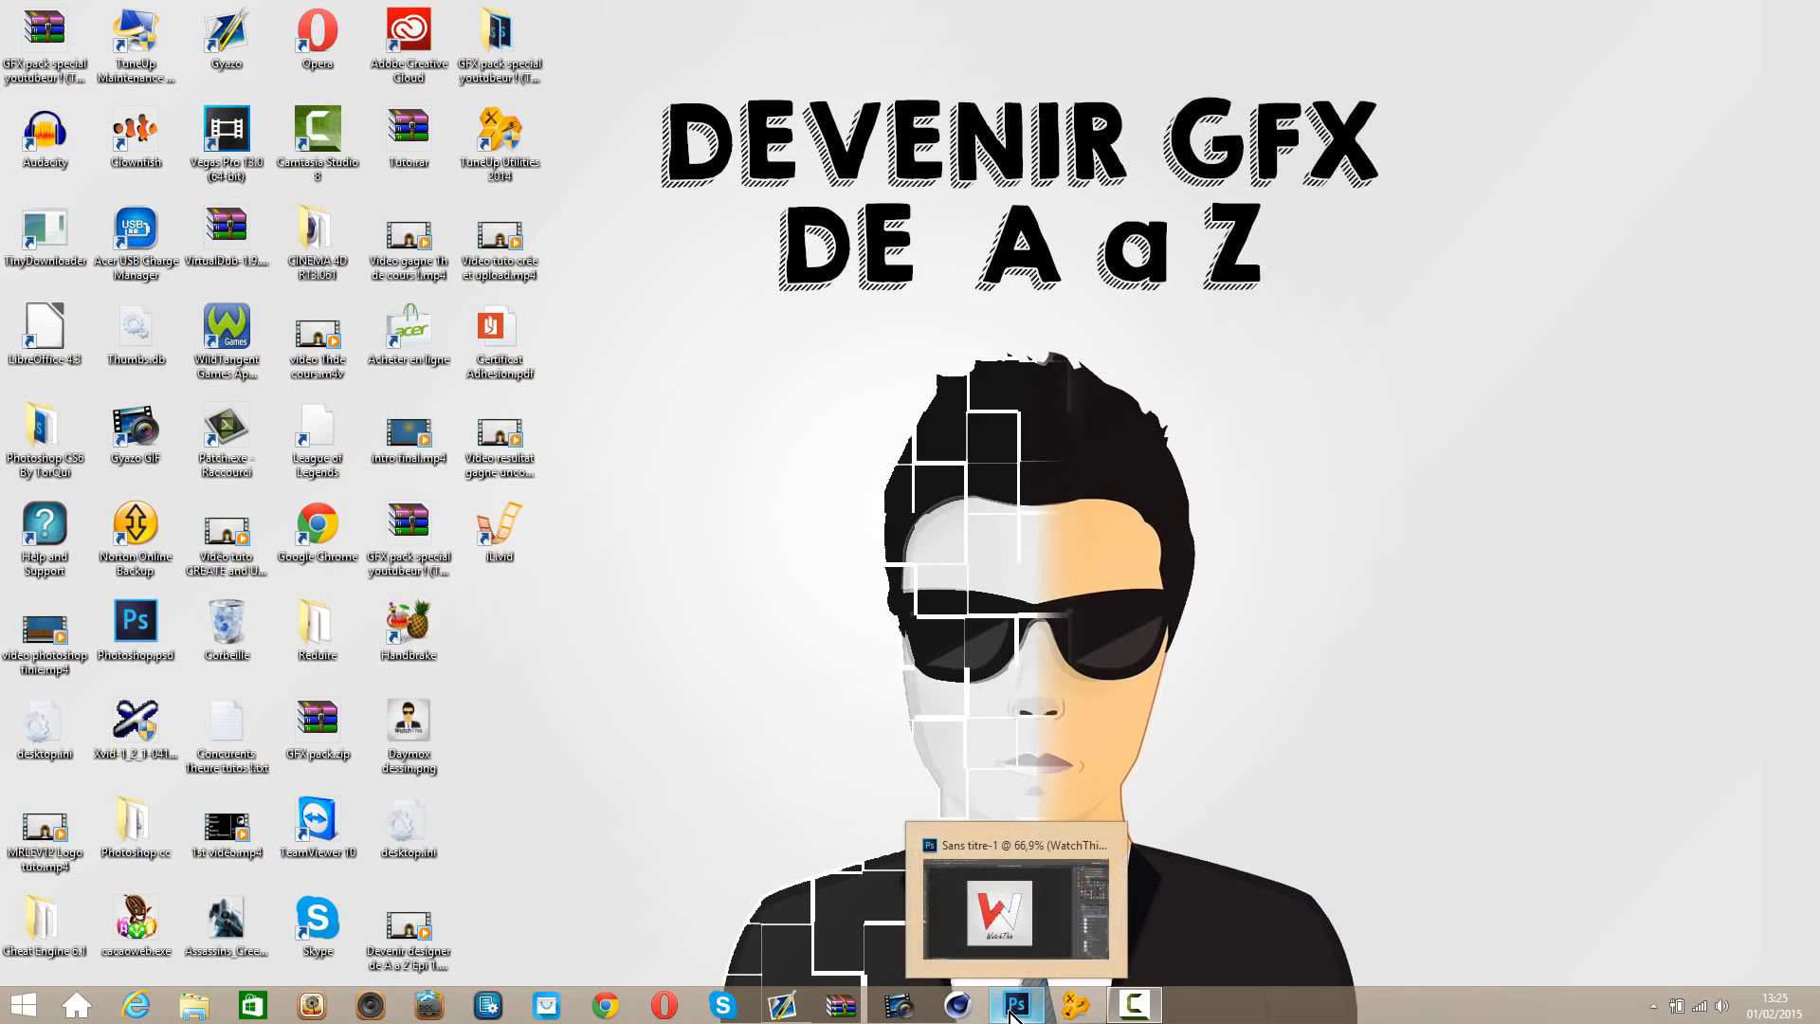
left_click(1030, 935)
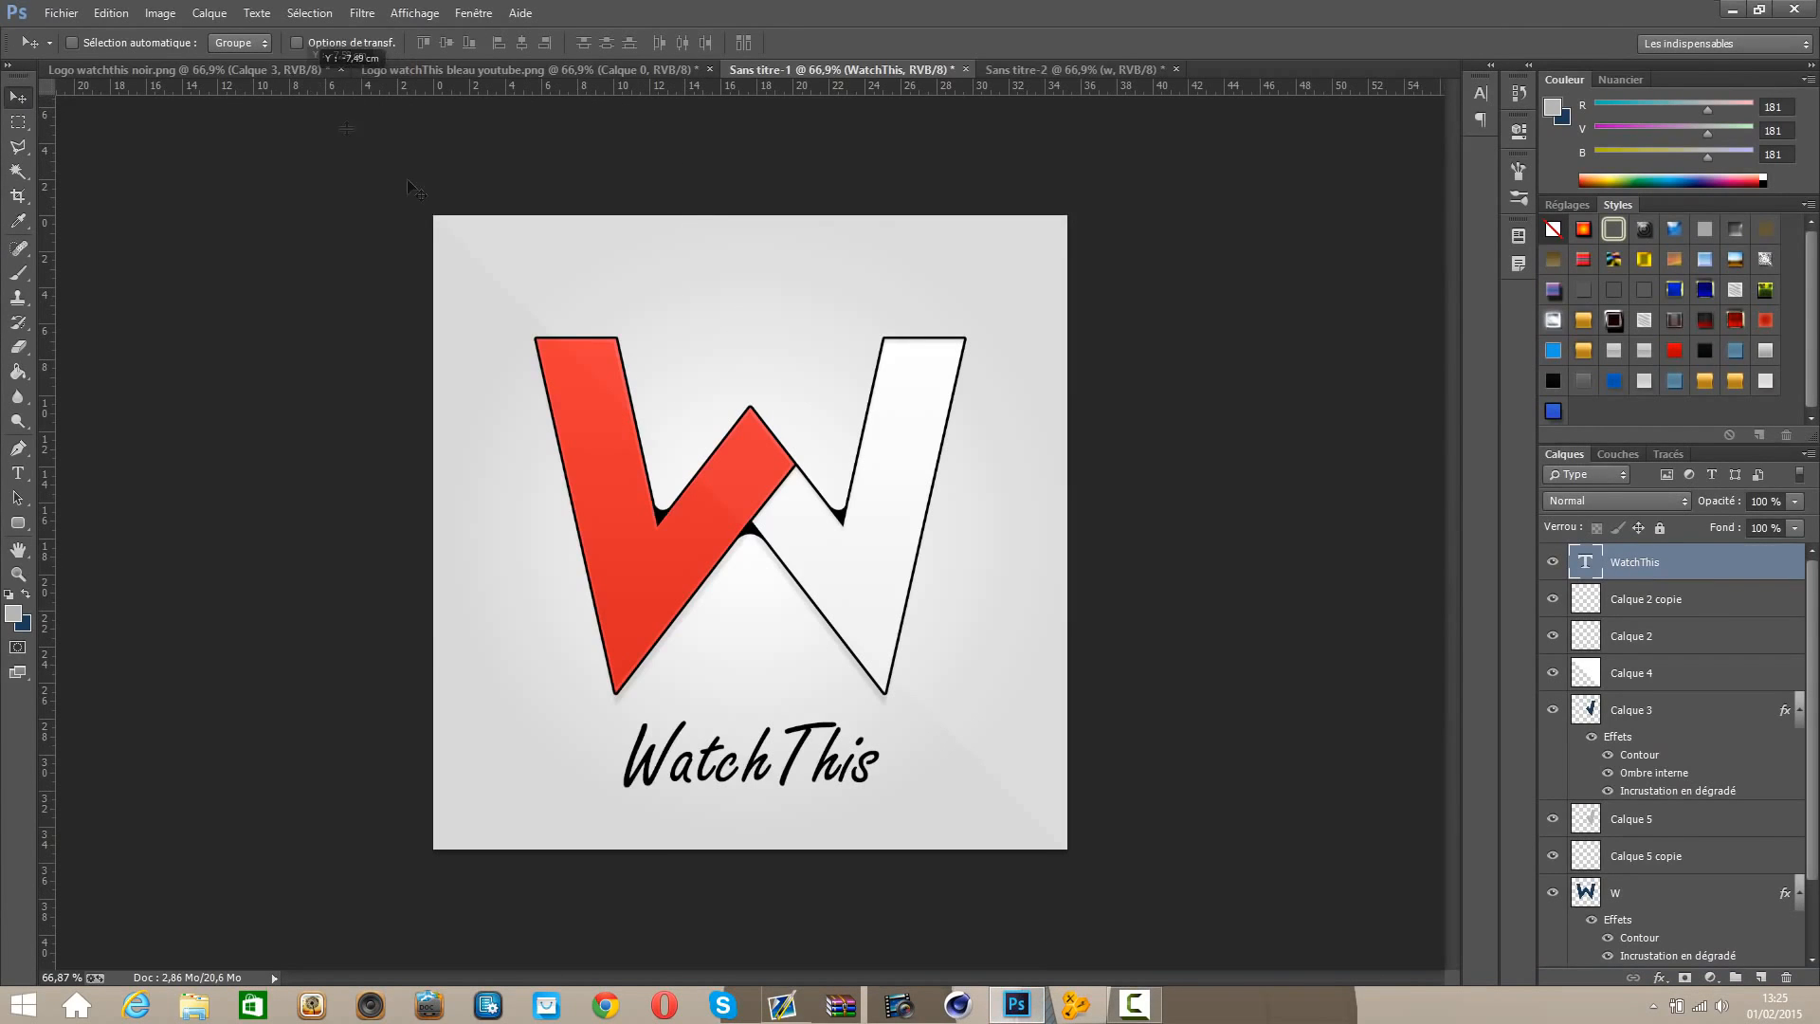
left_click(220, 71)
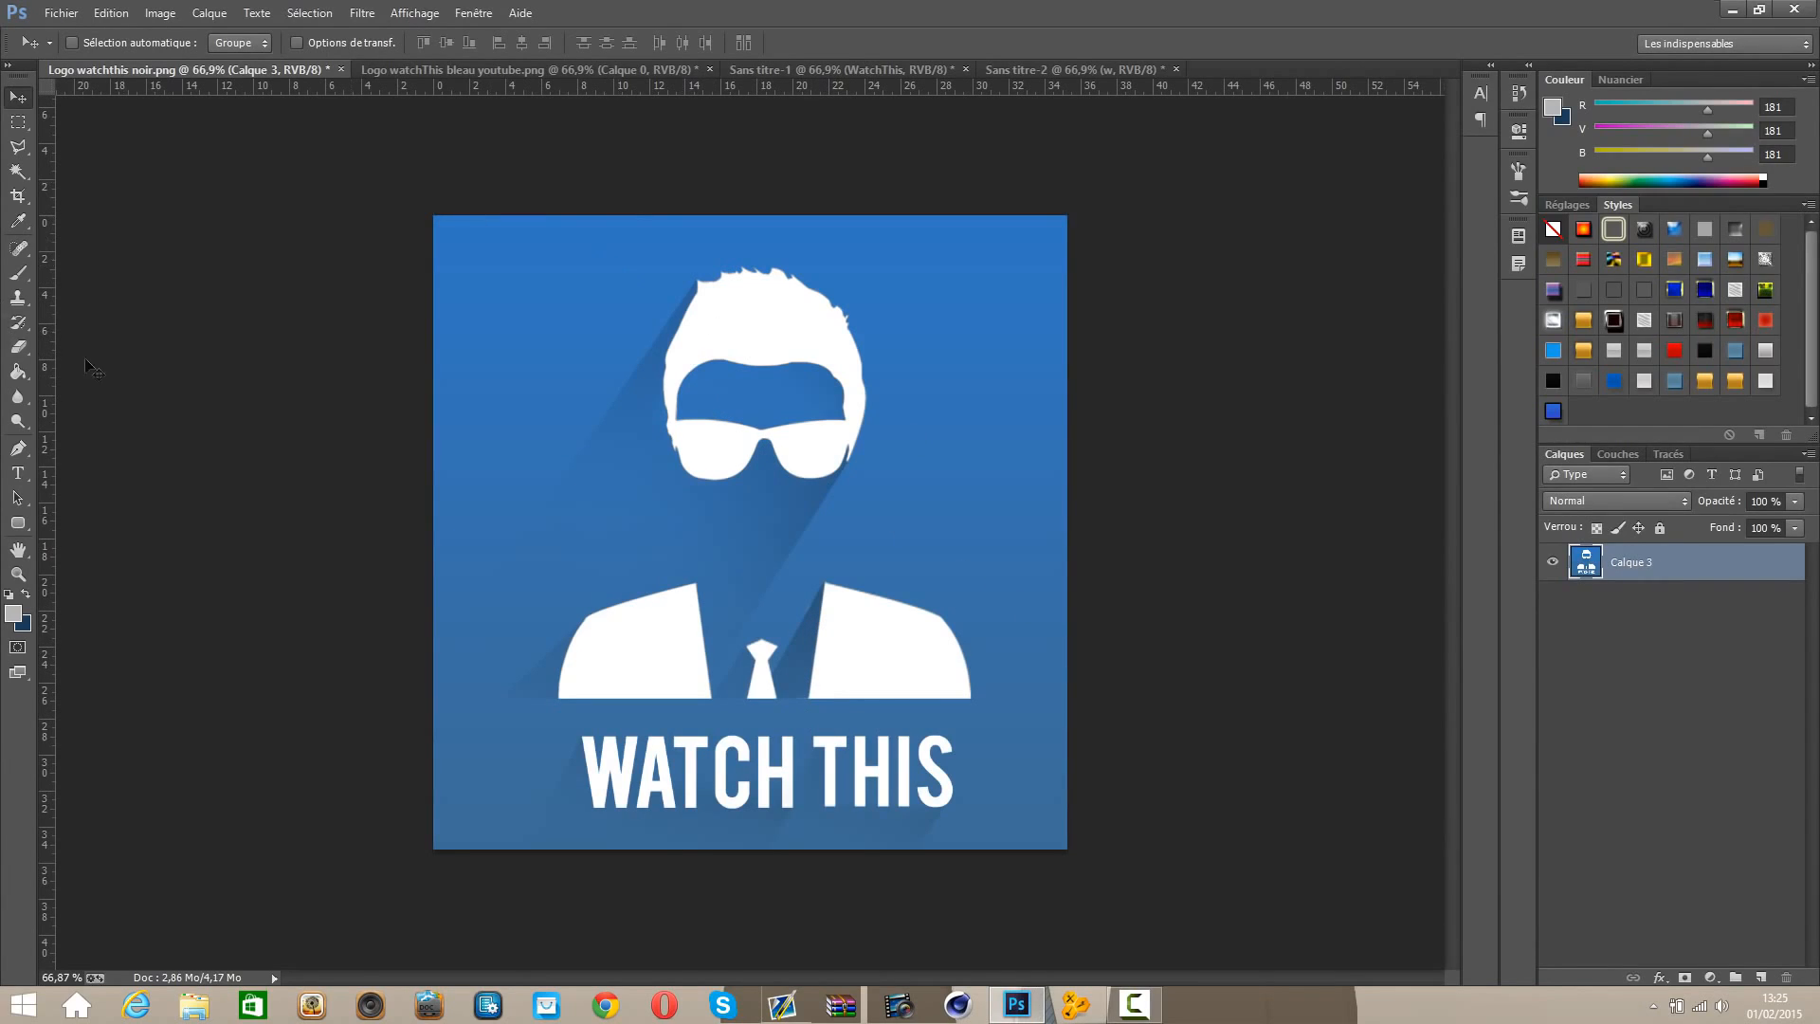
scroll(729, 578, "up", 1)
scroll(730, 584, "up", 1)
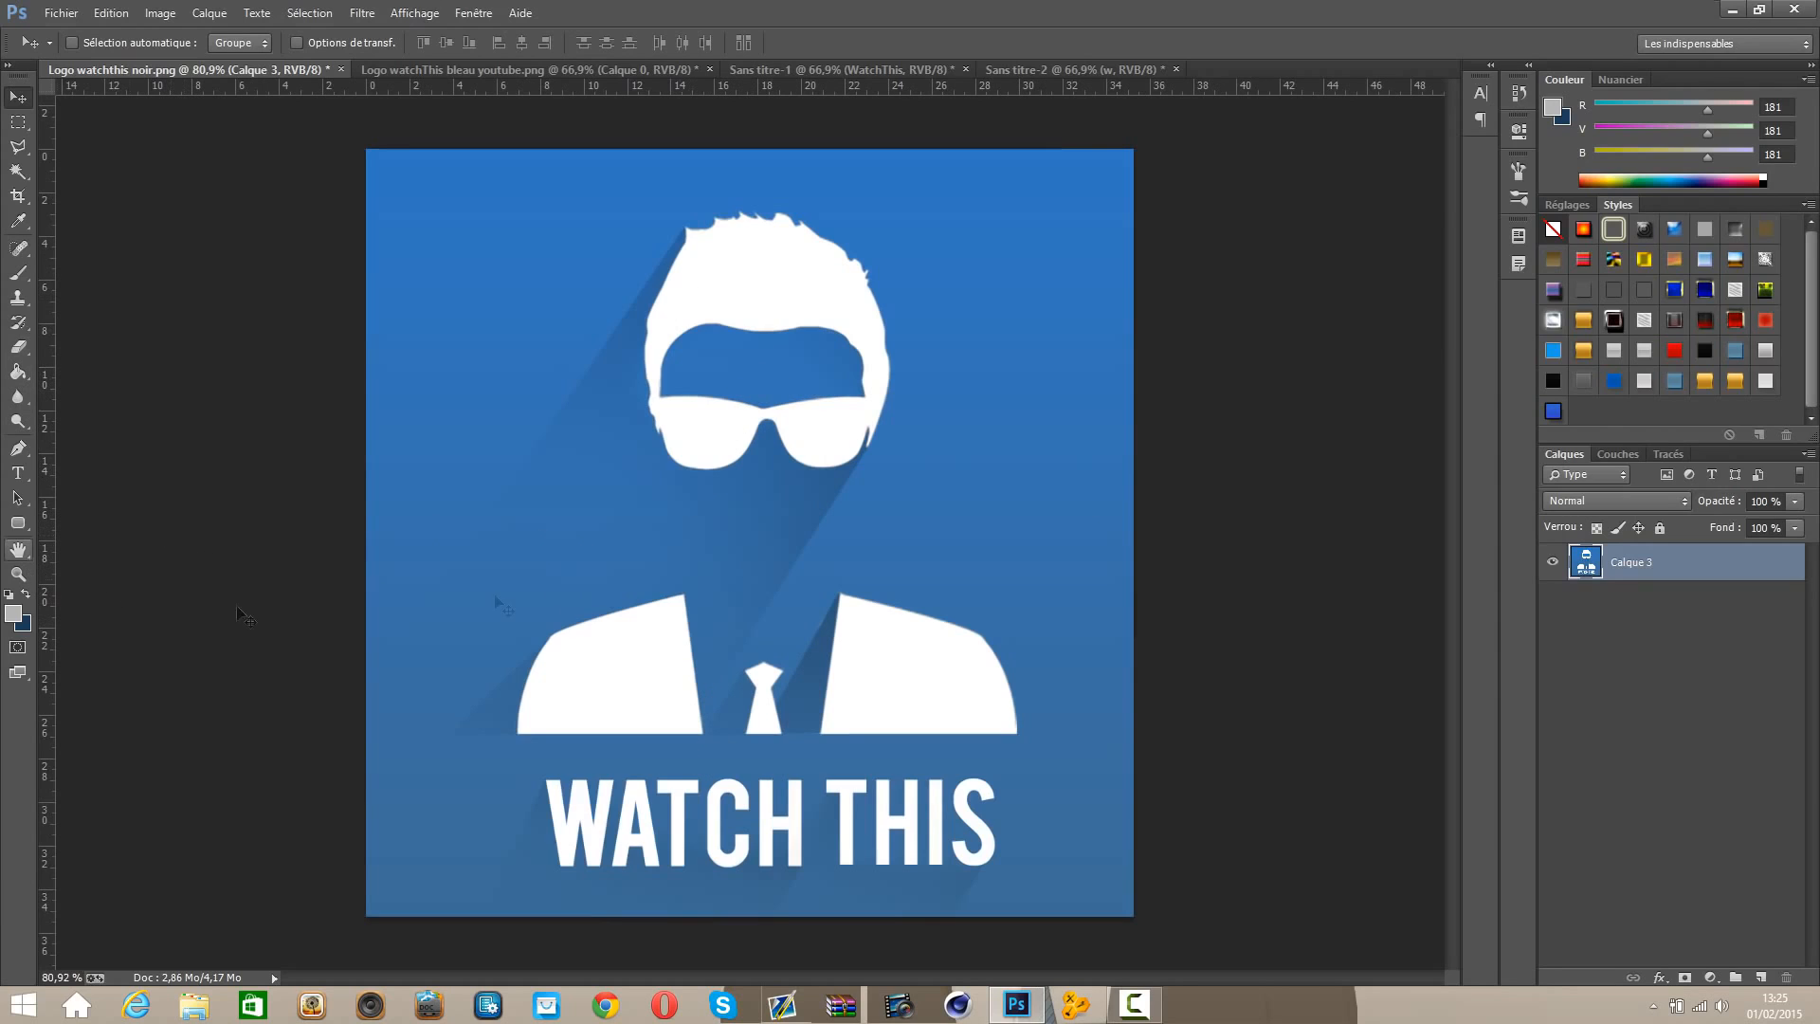
scroll(765, 574, "up", 1)
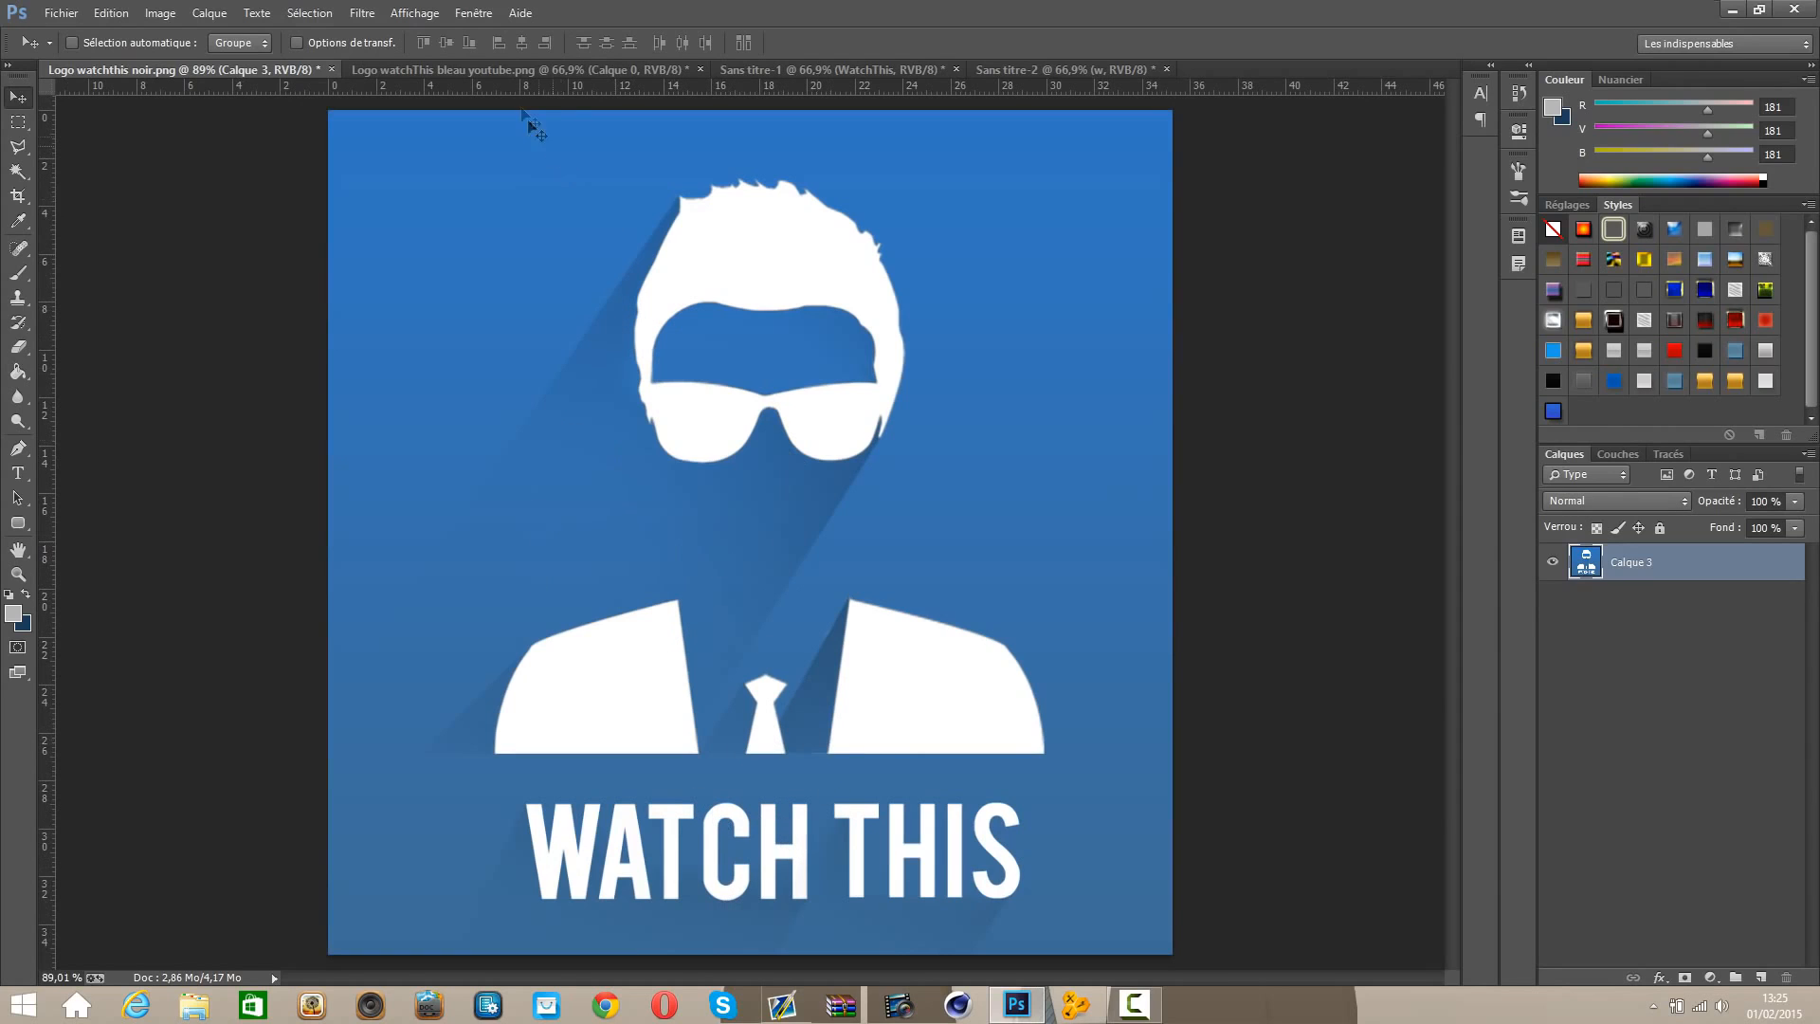
left_click(512, 74)
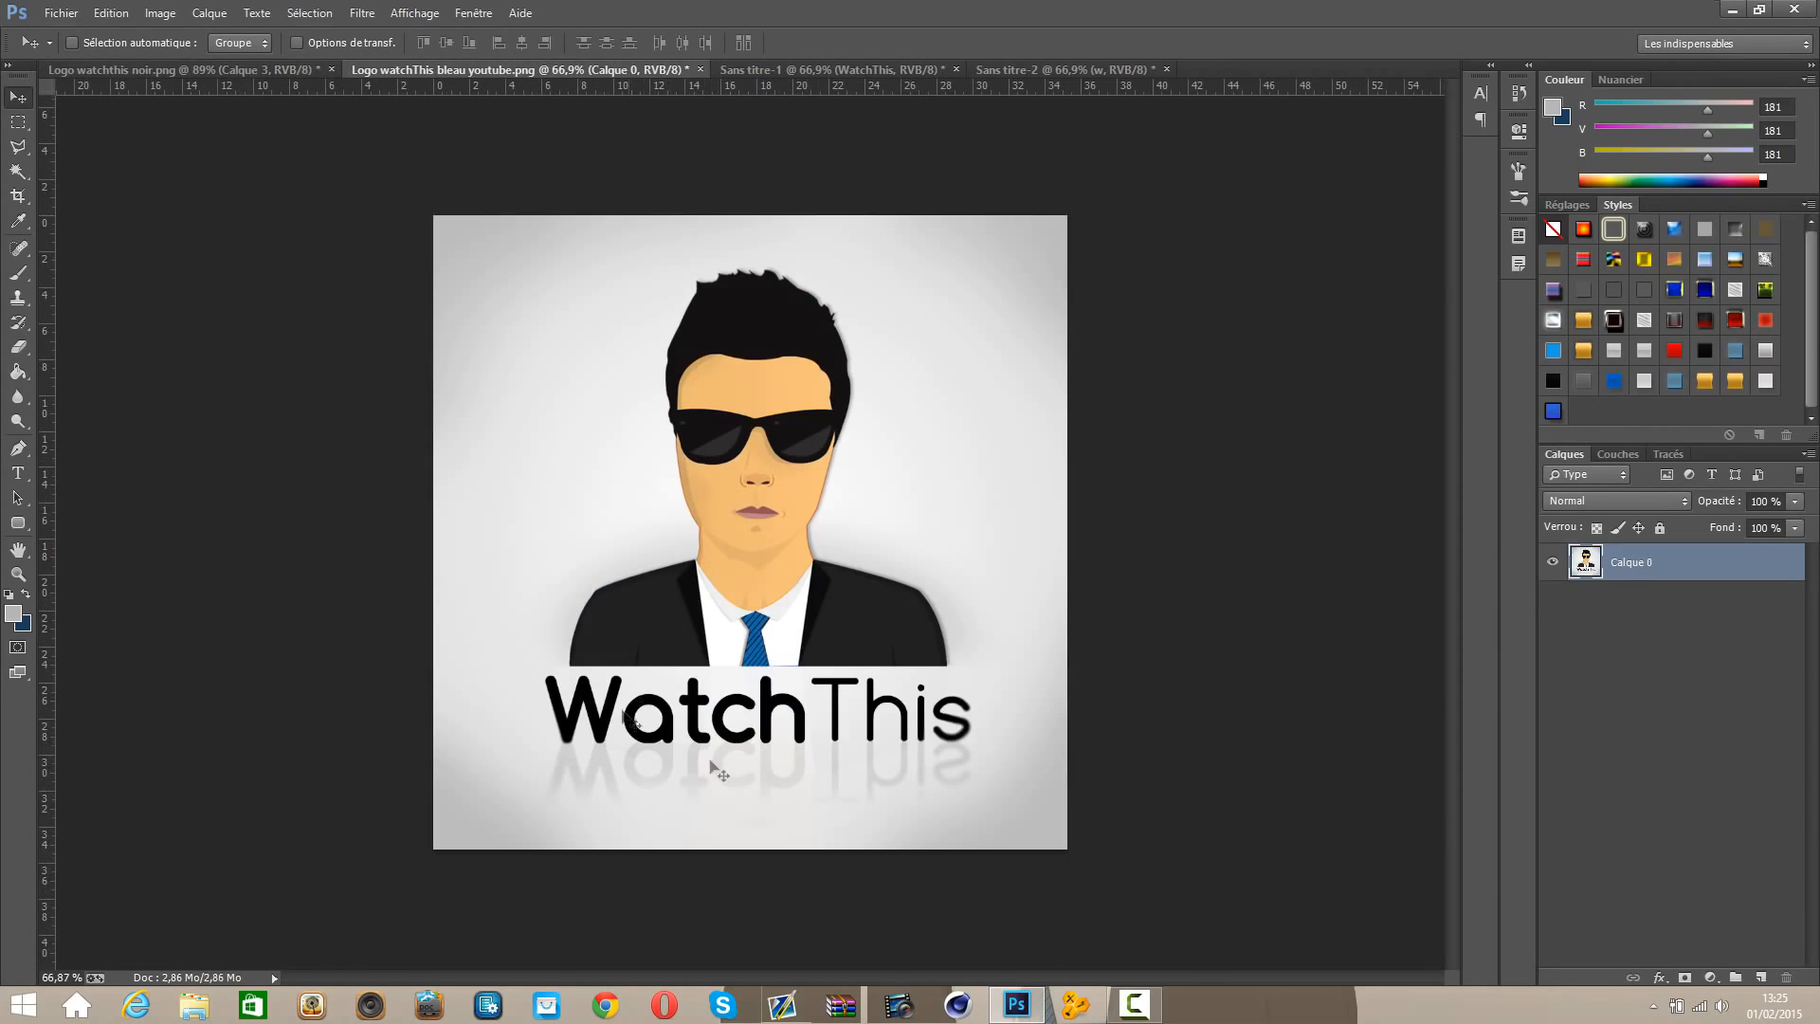
scroll(735, 603, "up", 1)
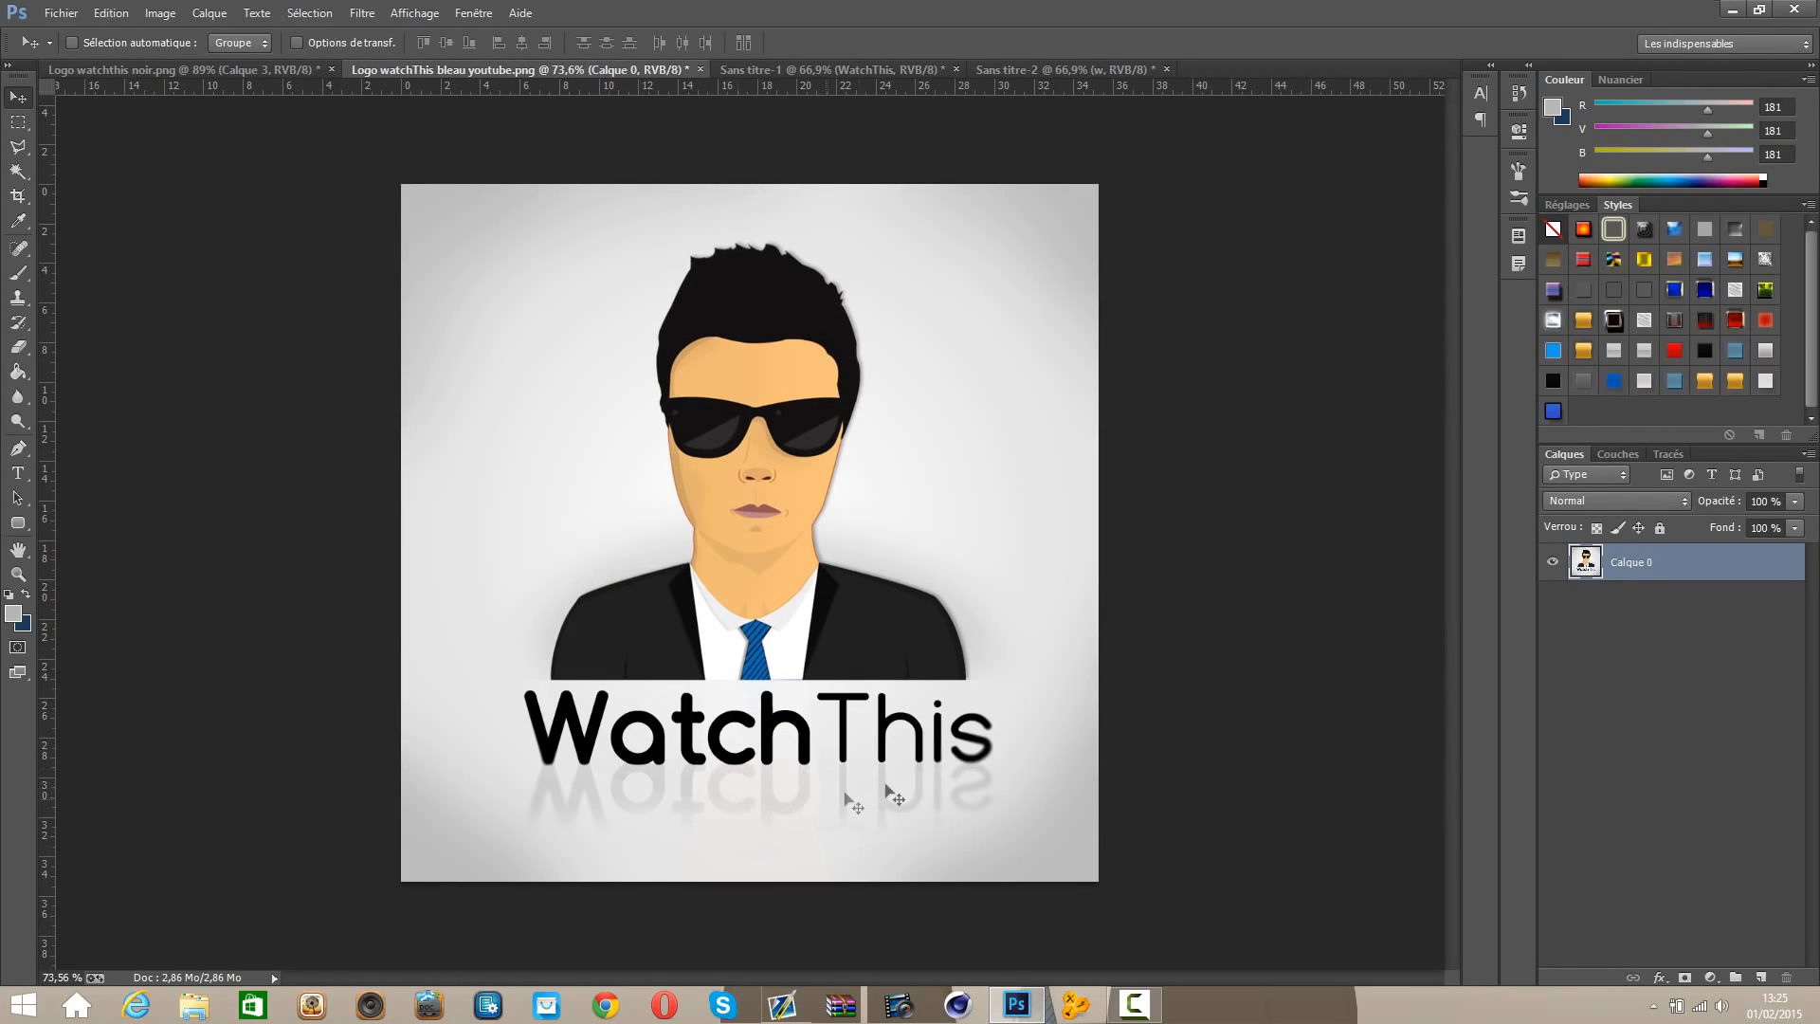
left_click(828, 70)
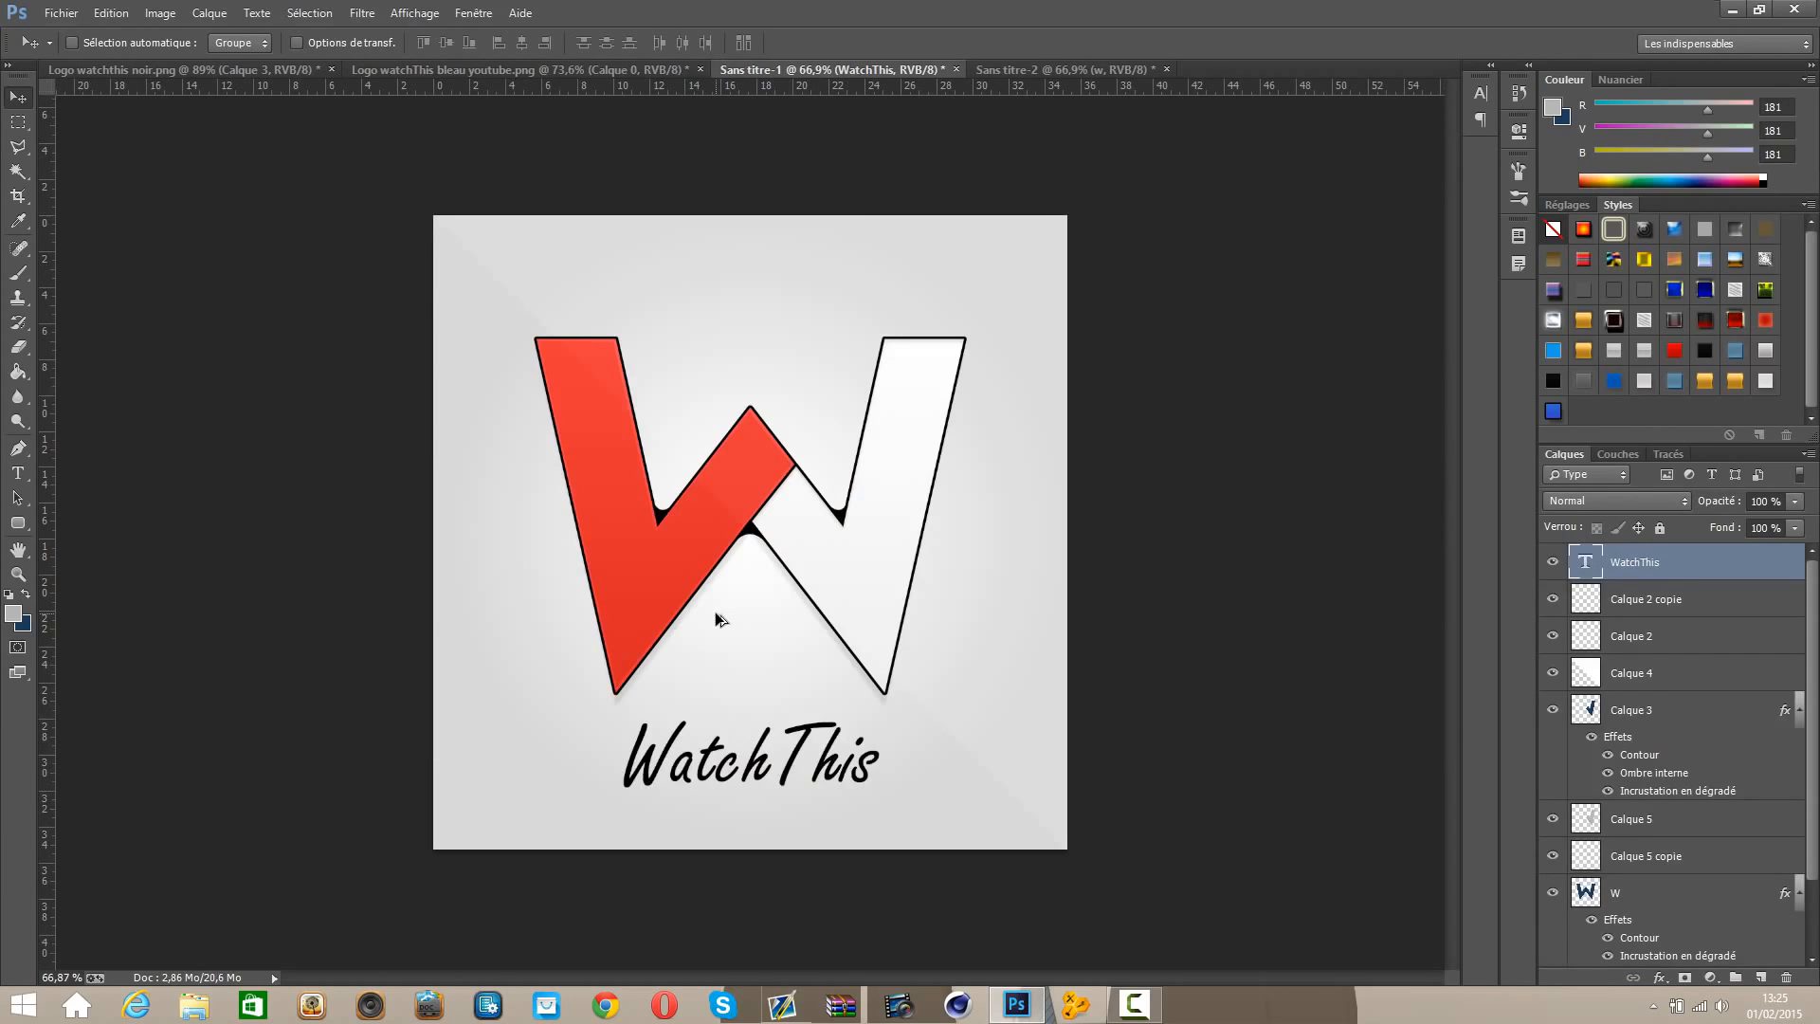
scroll(717, 619, "up", 1)
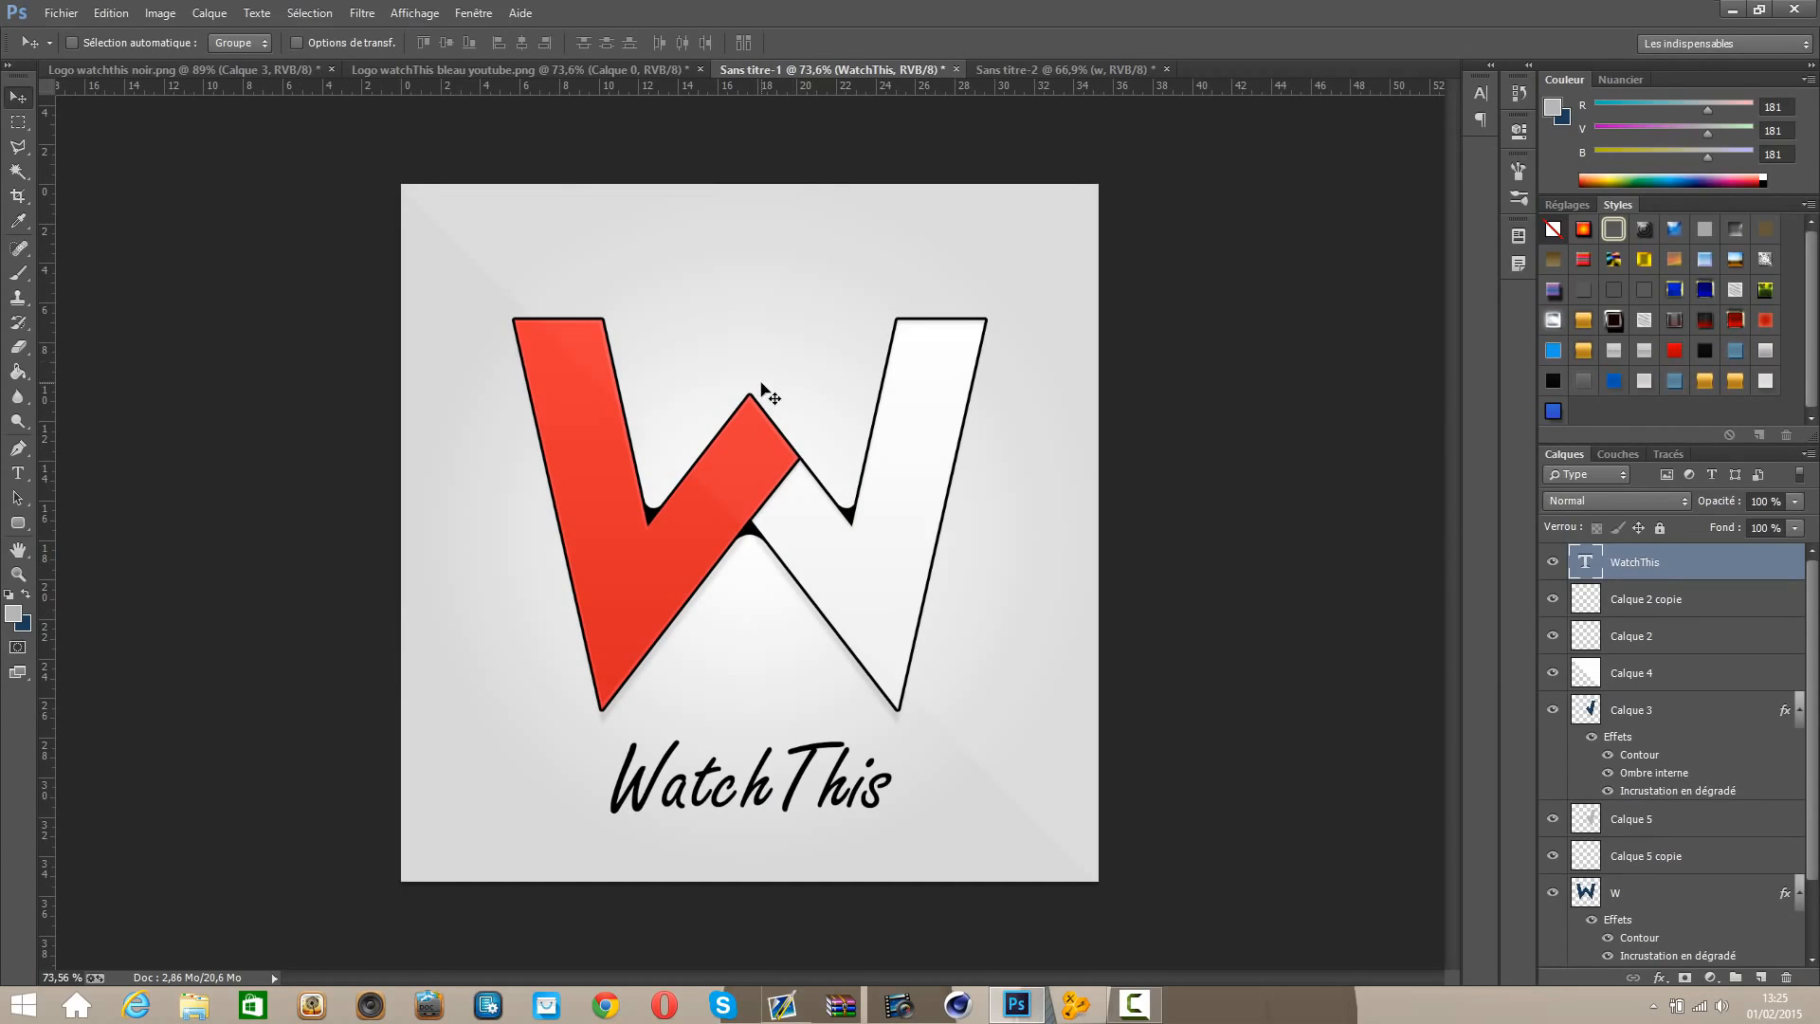
left_click(179, 72)
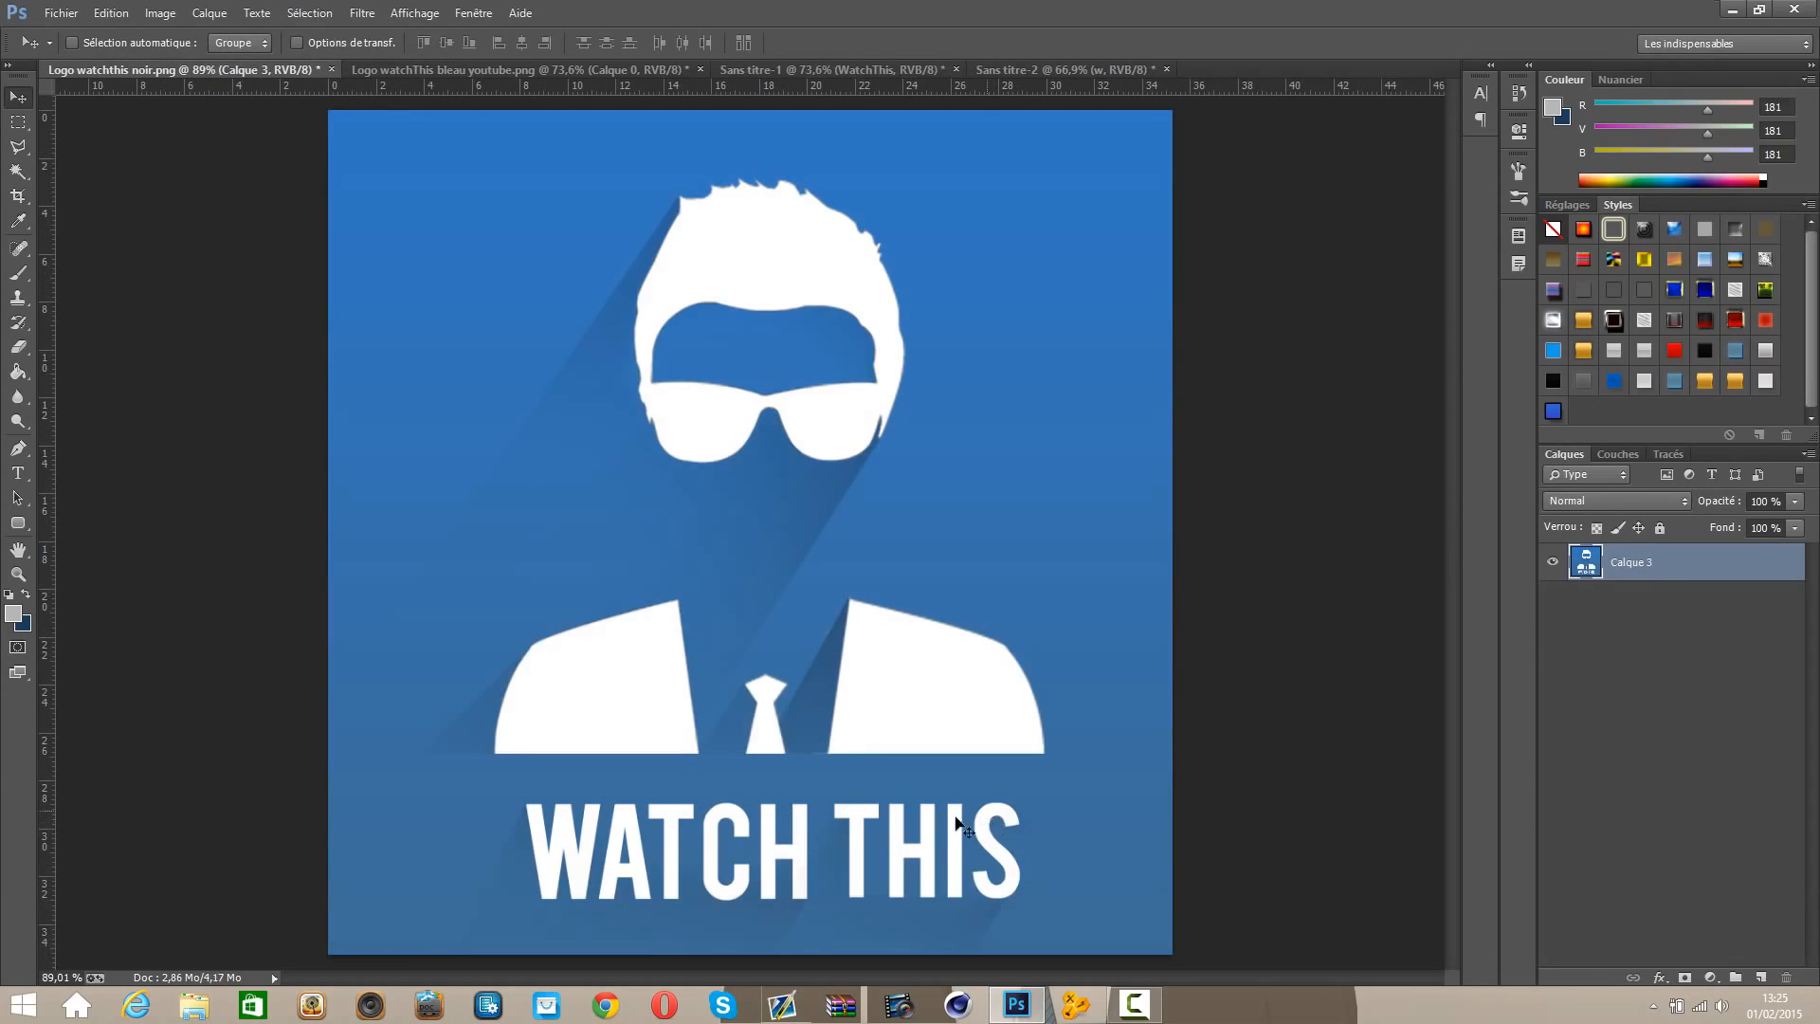
scroll(776, 544, "down", 1)
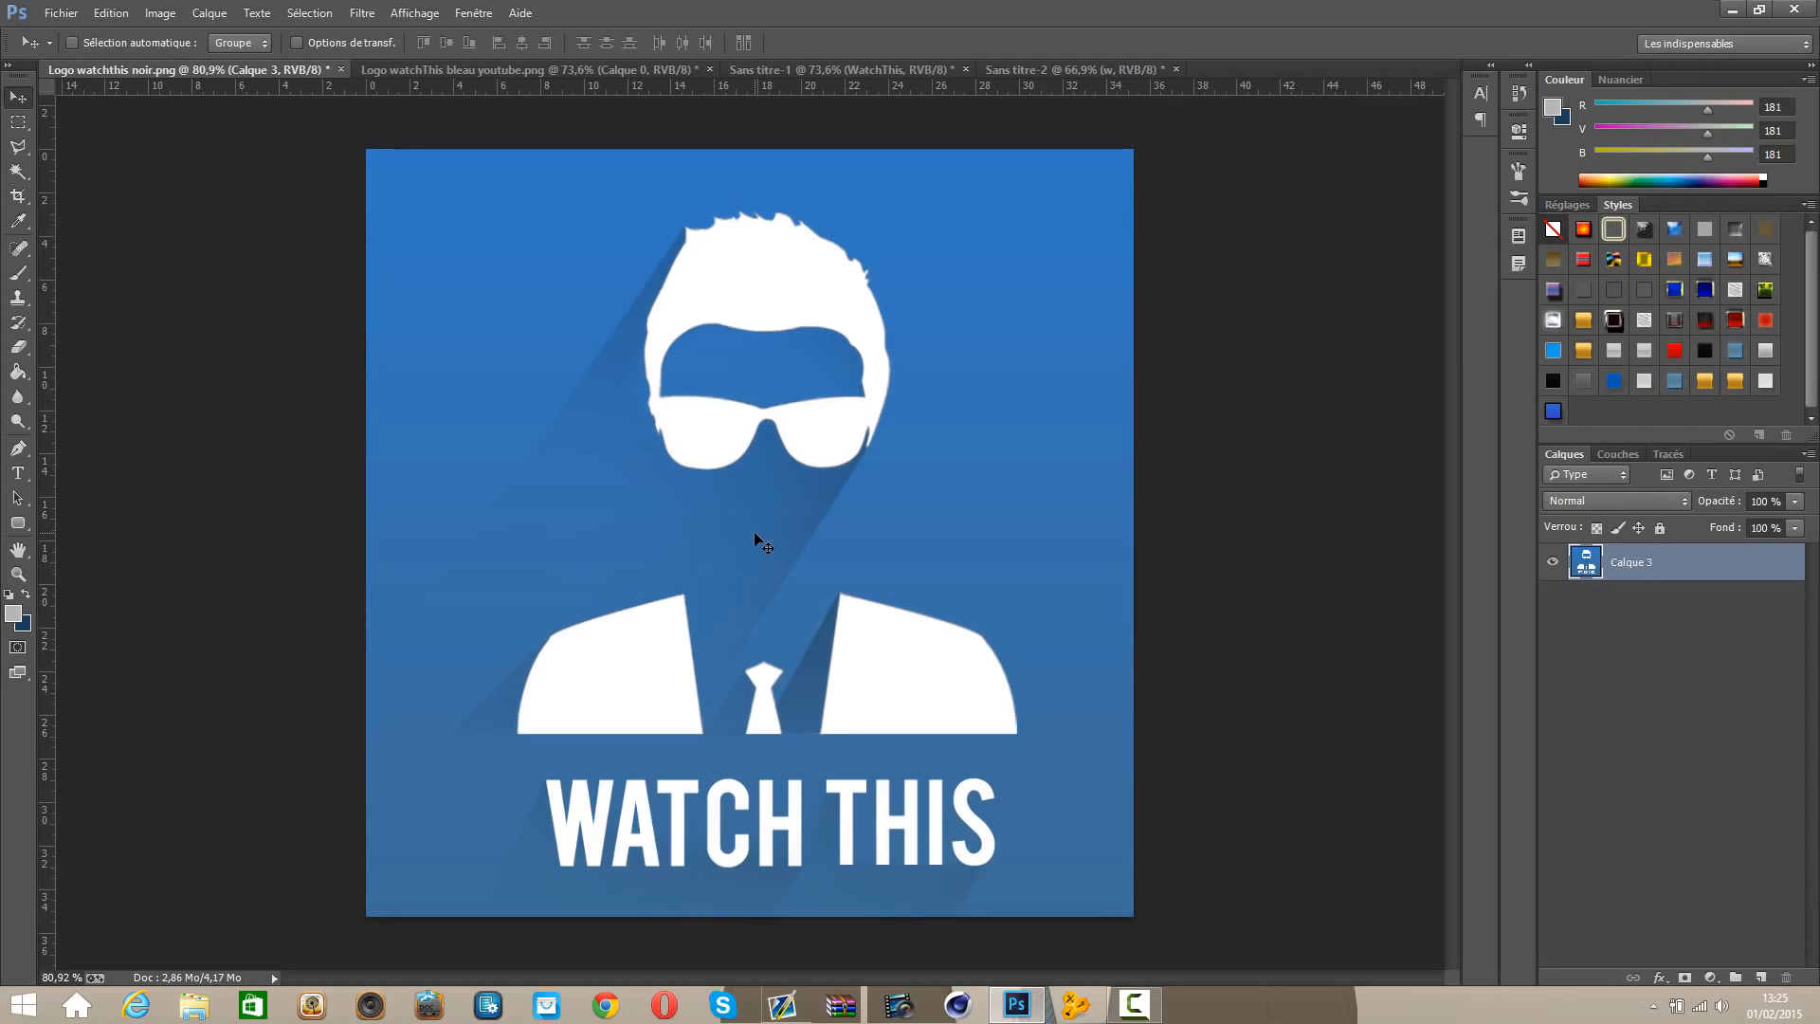
scroll(751, 533, "down", 1)
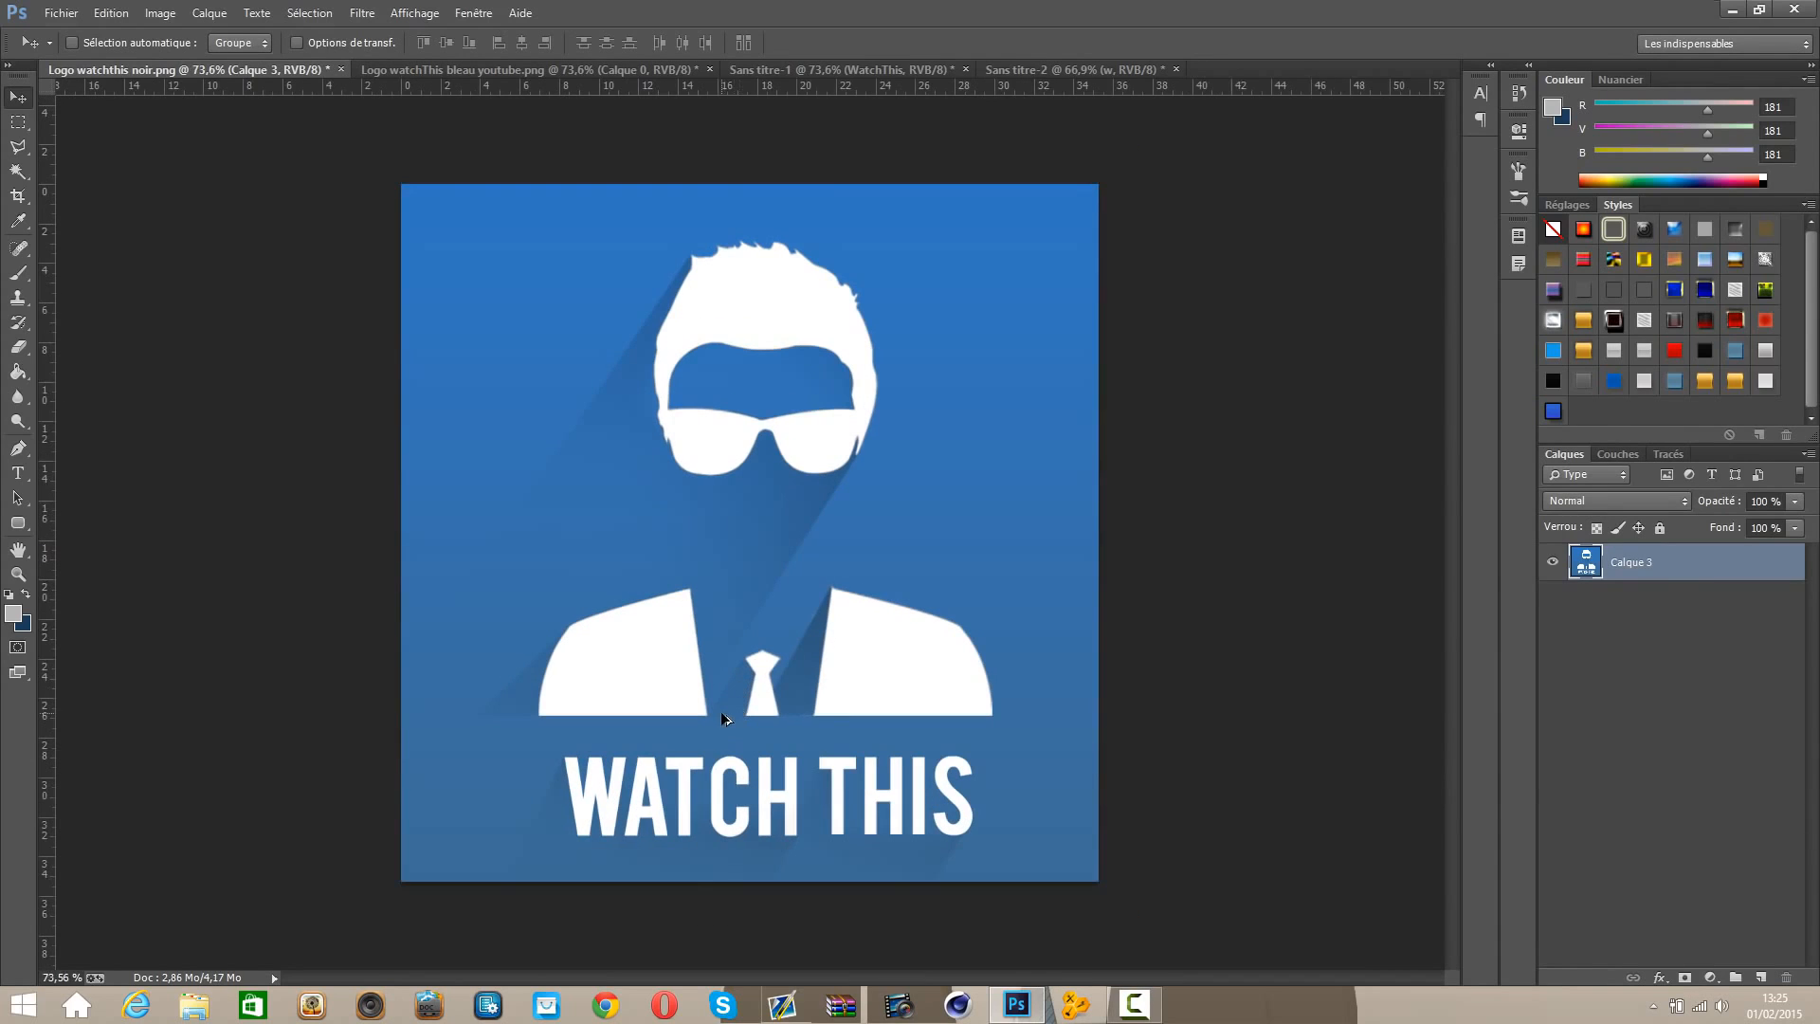
scroll(730, 706, "up", 1)
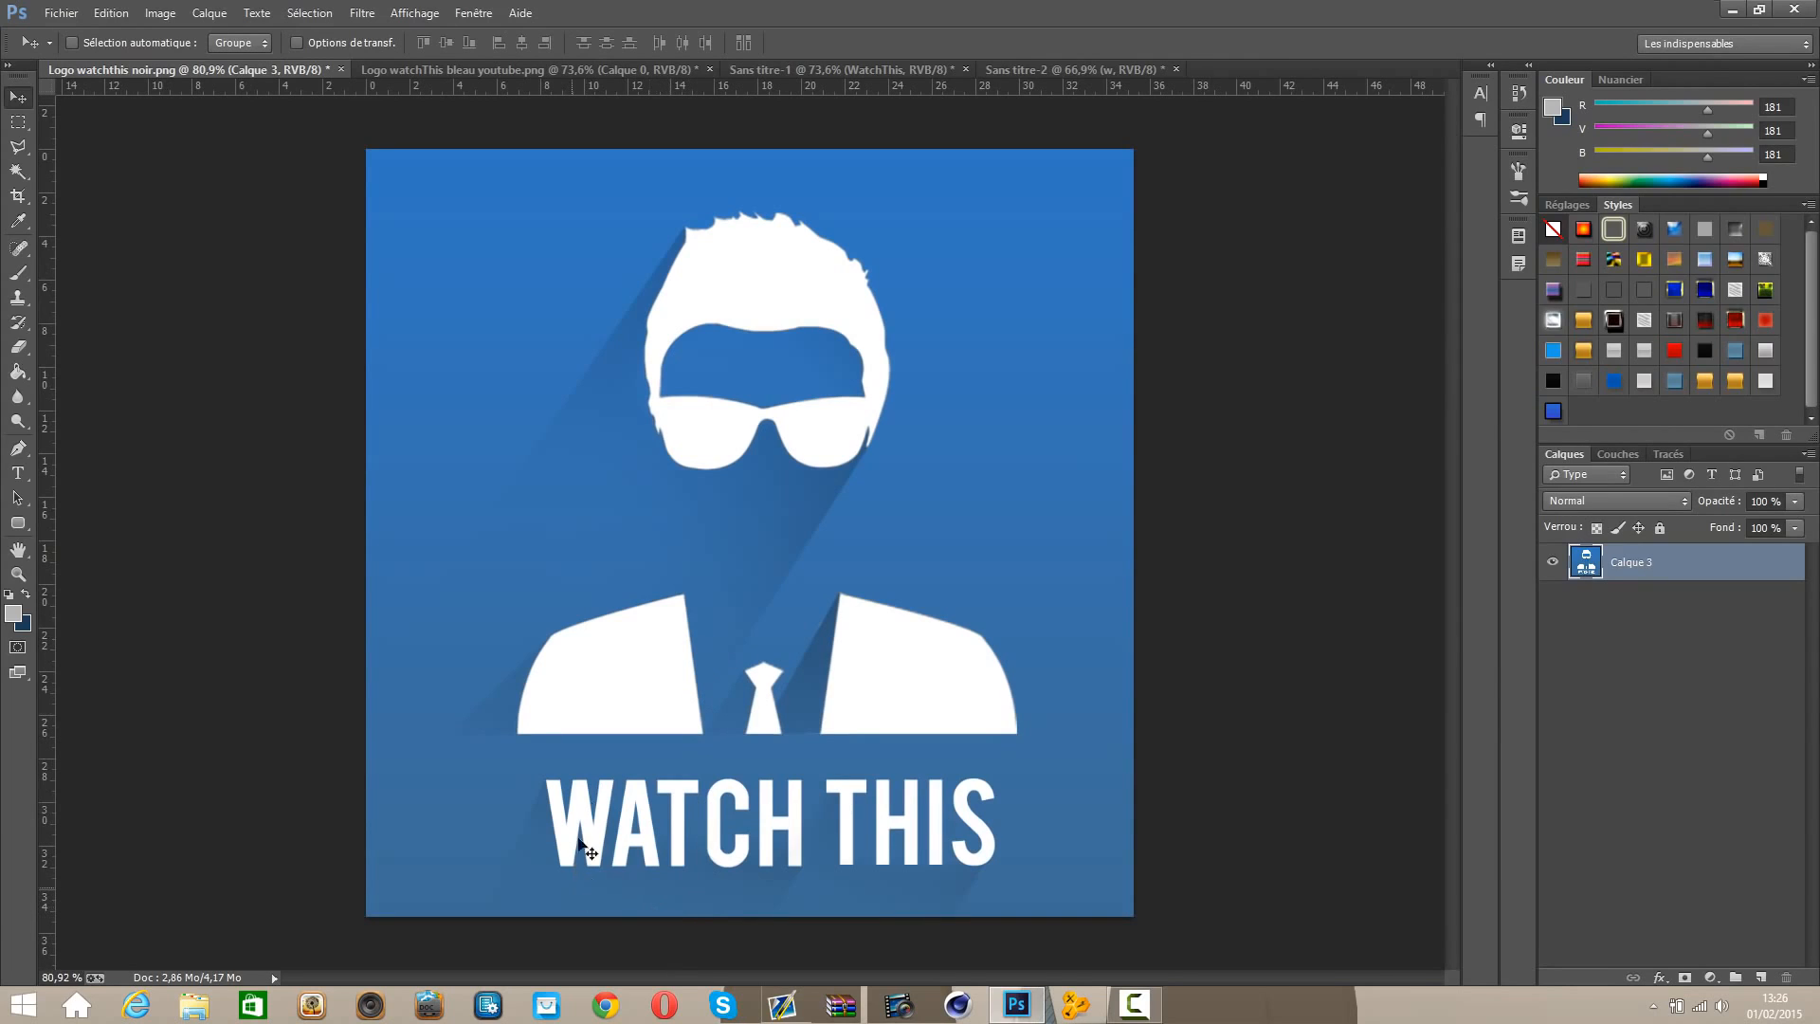
Step: Create a new 1000 x 1000 pixel document at 72 pixels/inch in 8-bit RGB with a transparent background
left_click(60, 15)
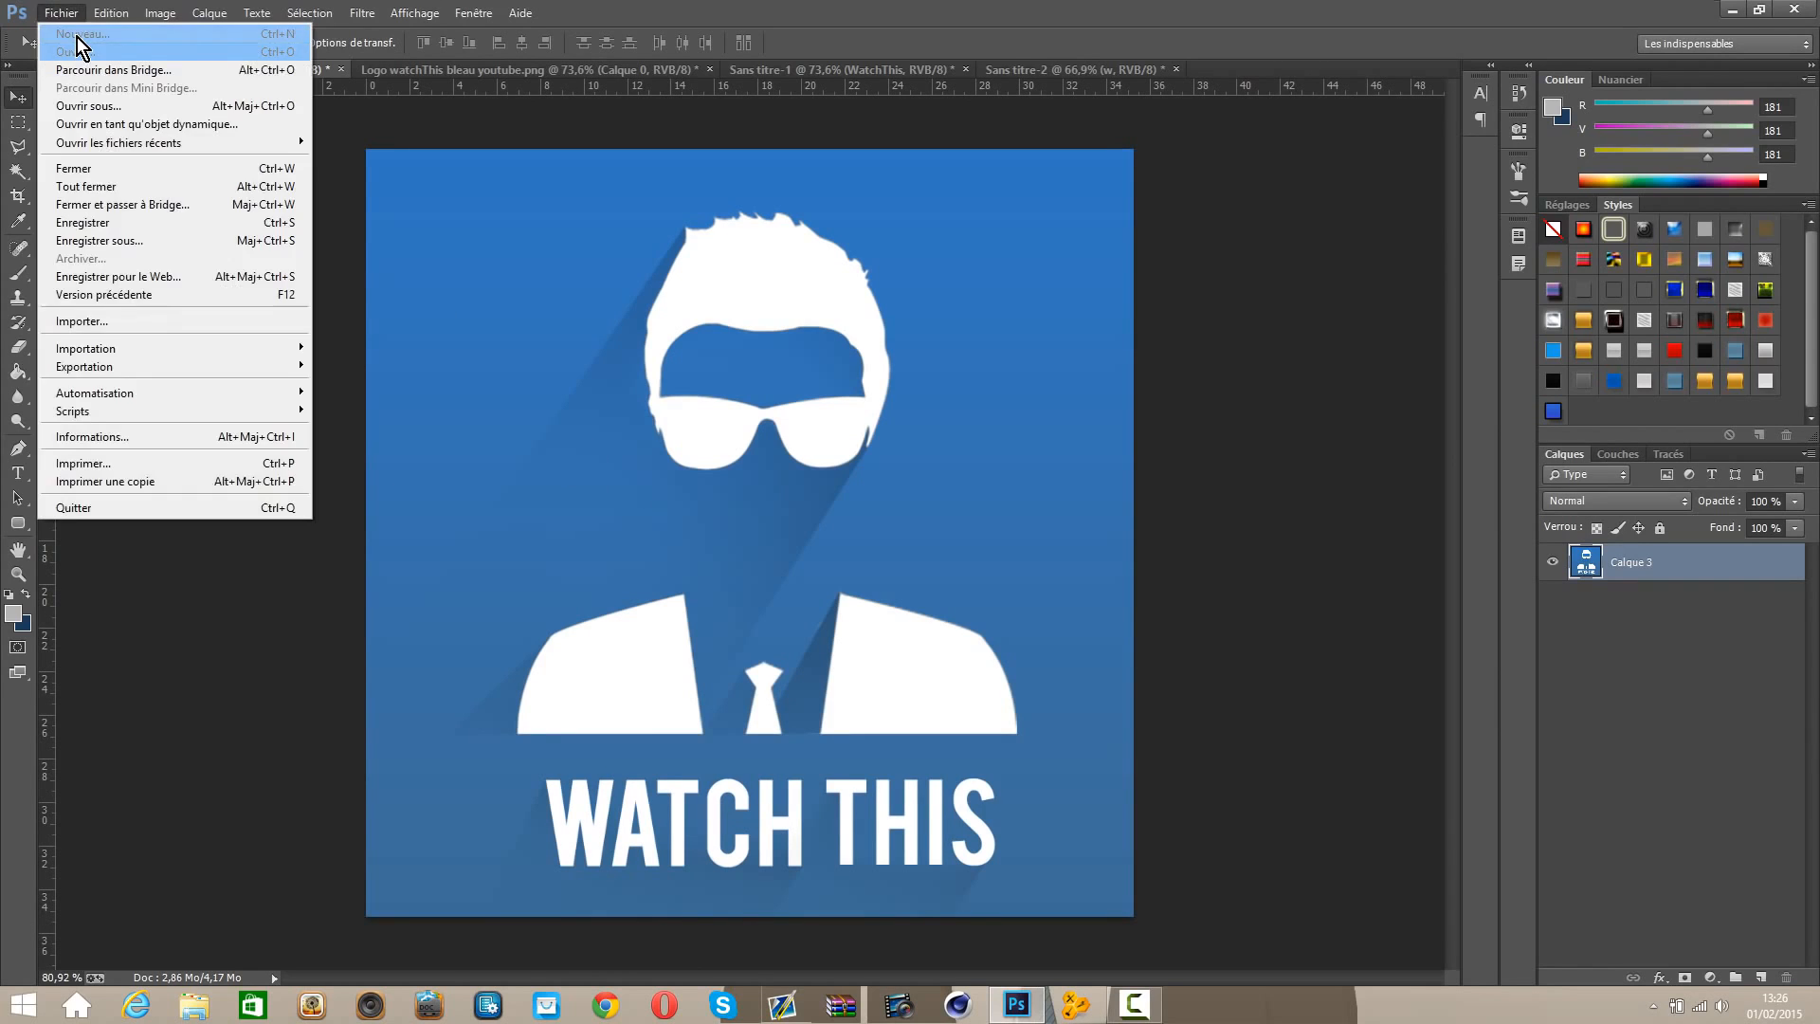
left_click(77, 34)
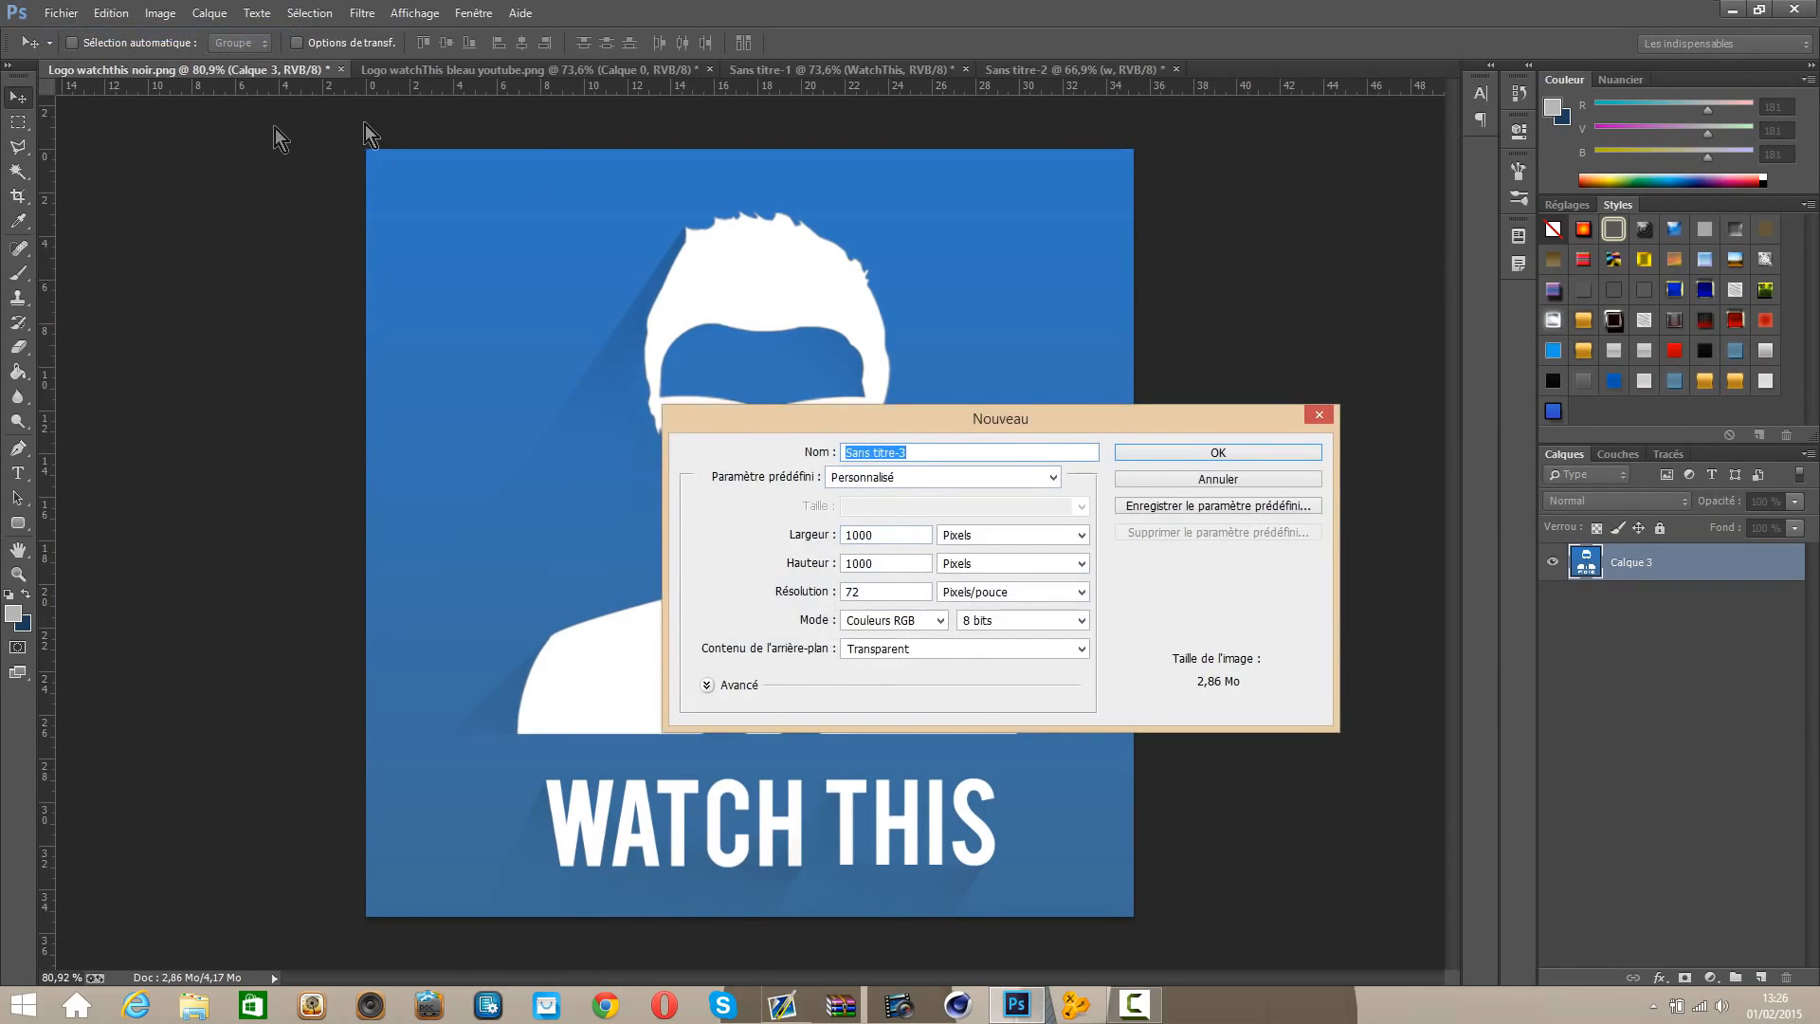
left_click_drag(956, 429, 948, 414)
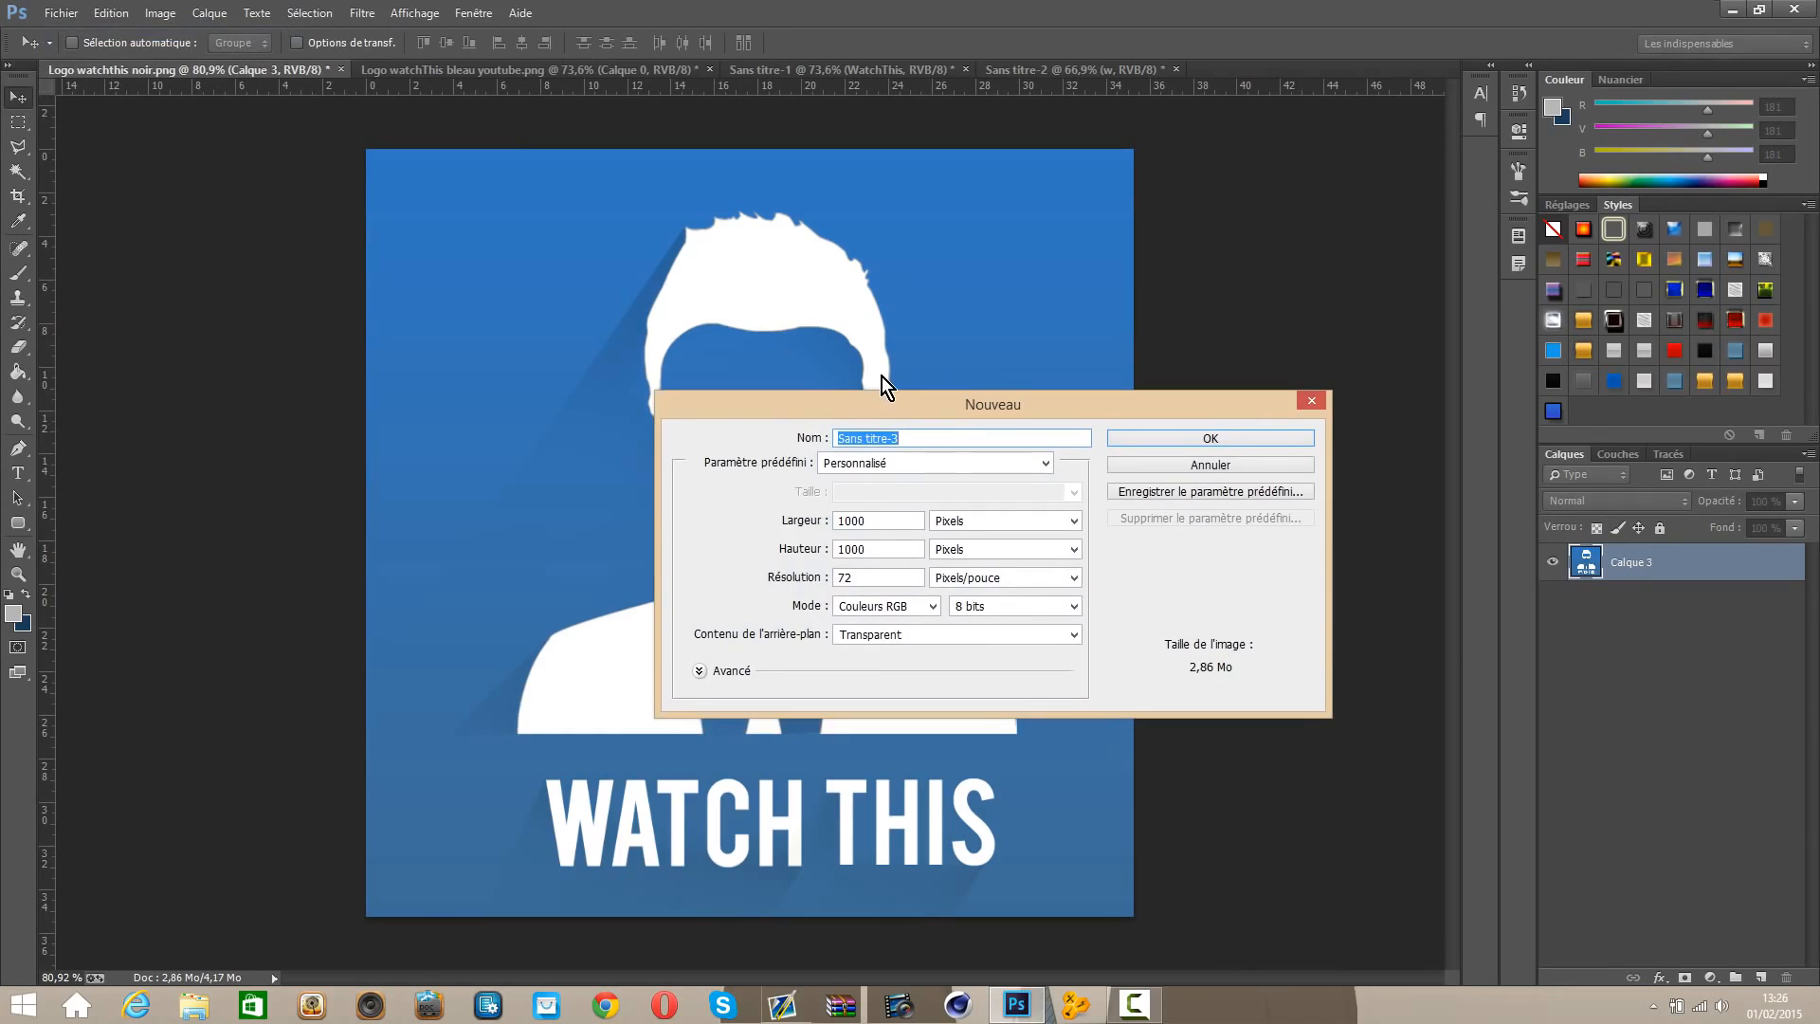
double_click(893, 520)
key("Tab")
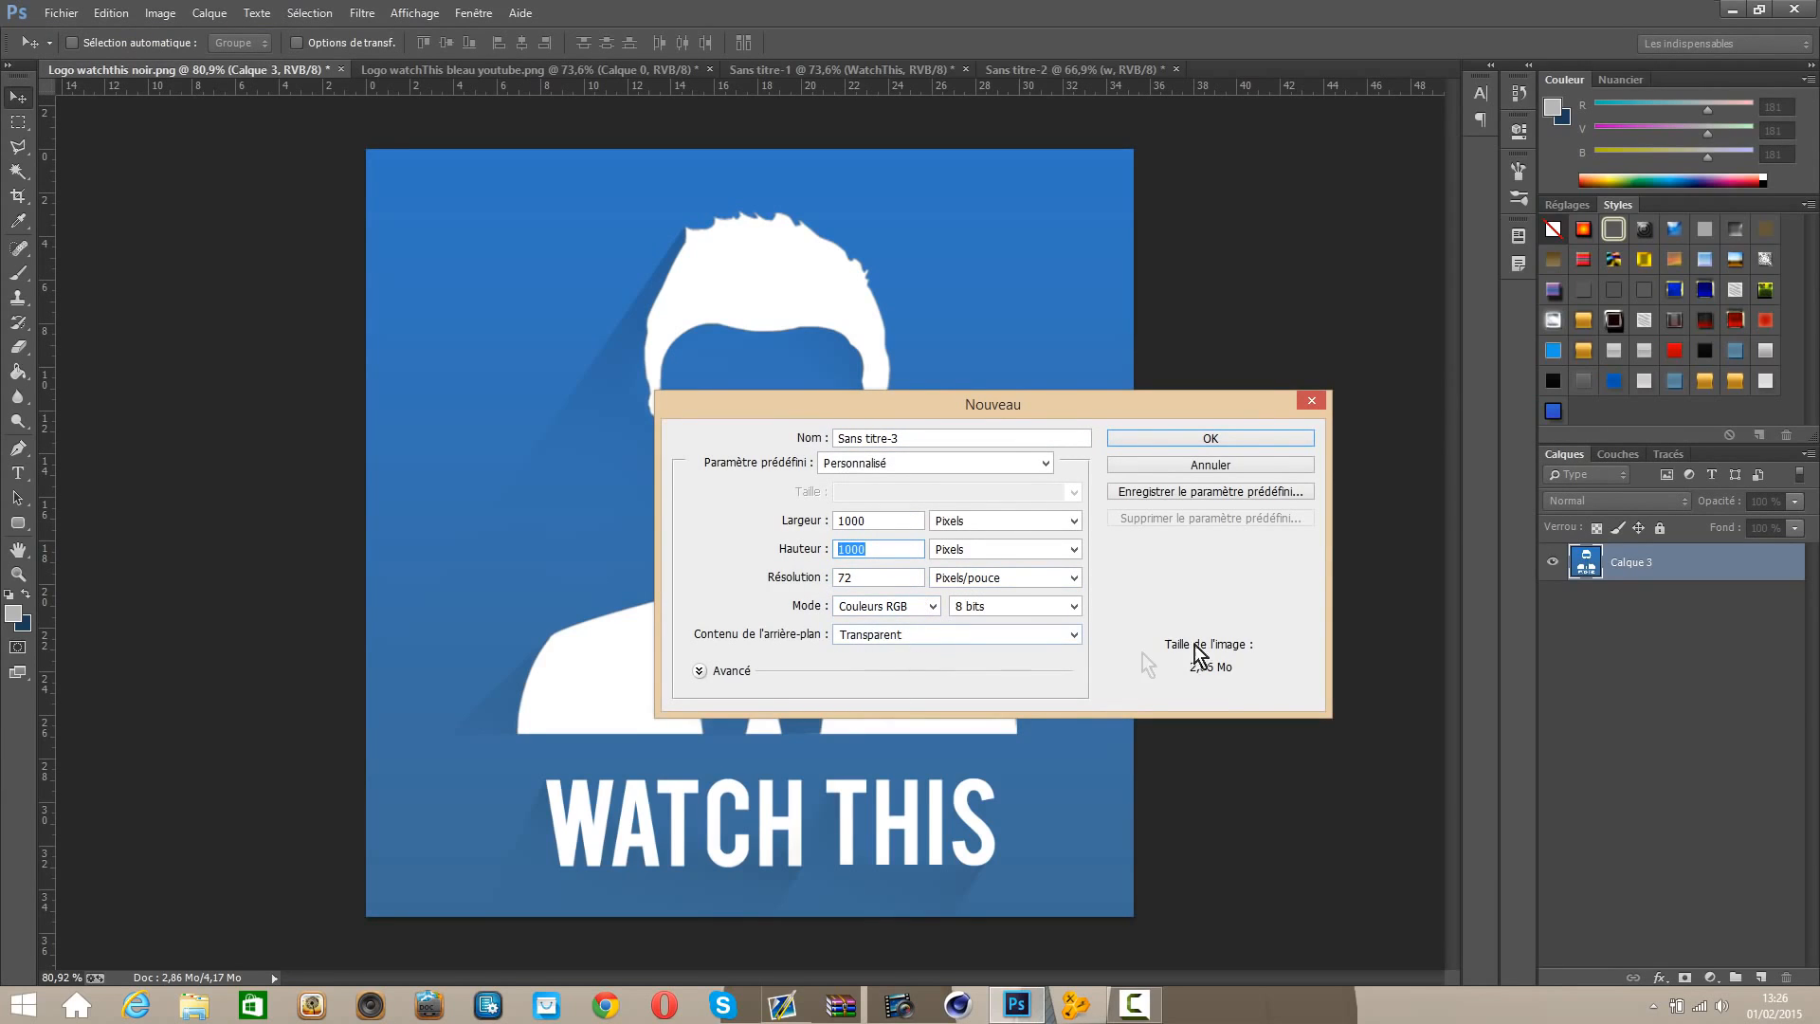
left_click(1253, 438)
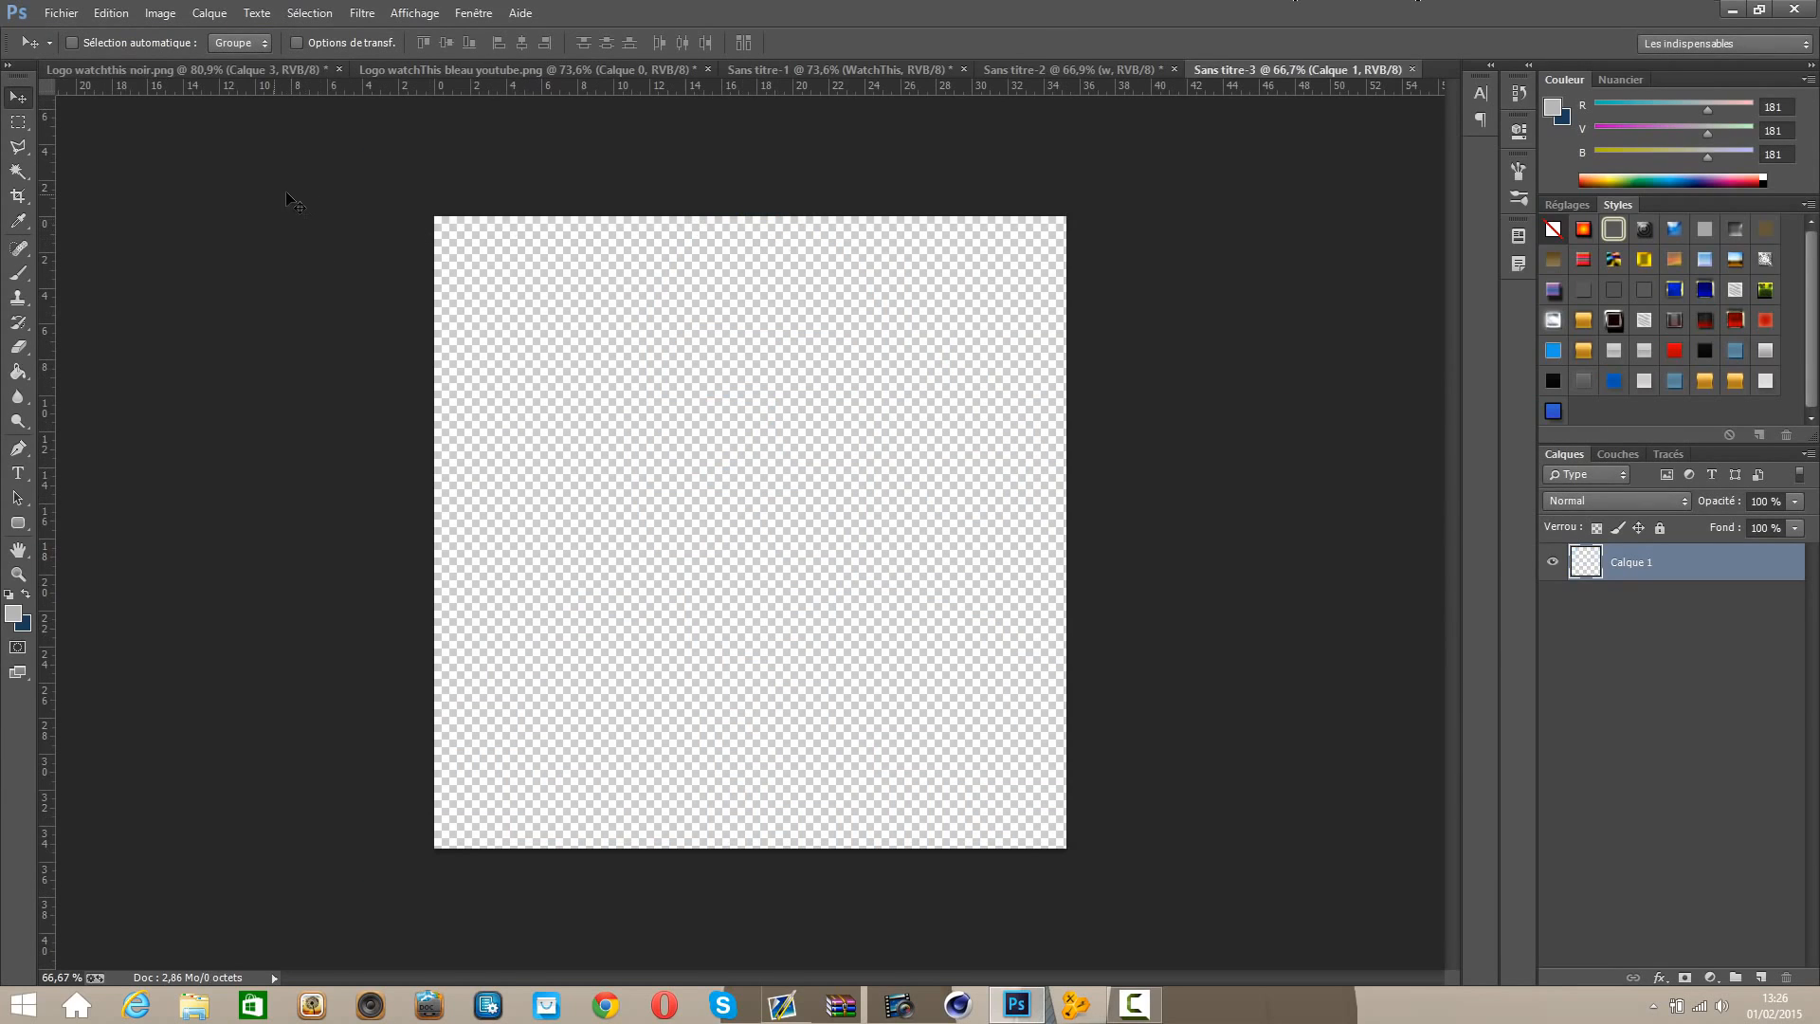
Step: Sample the background blue 3472ad from Logo watchthis noir.png as the foreground colour
left_click(196, 74)
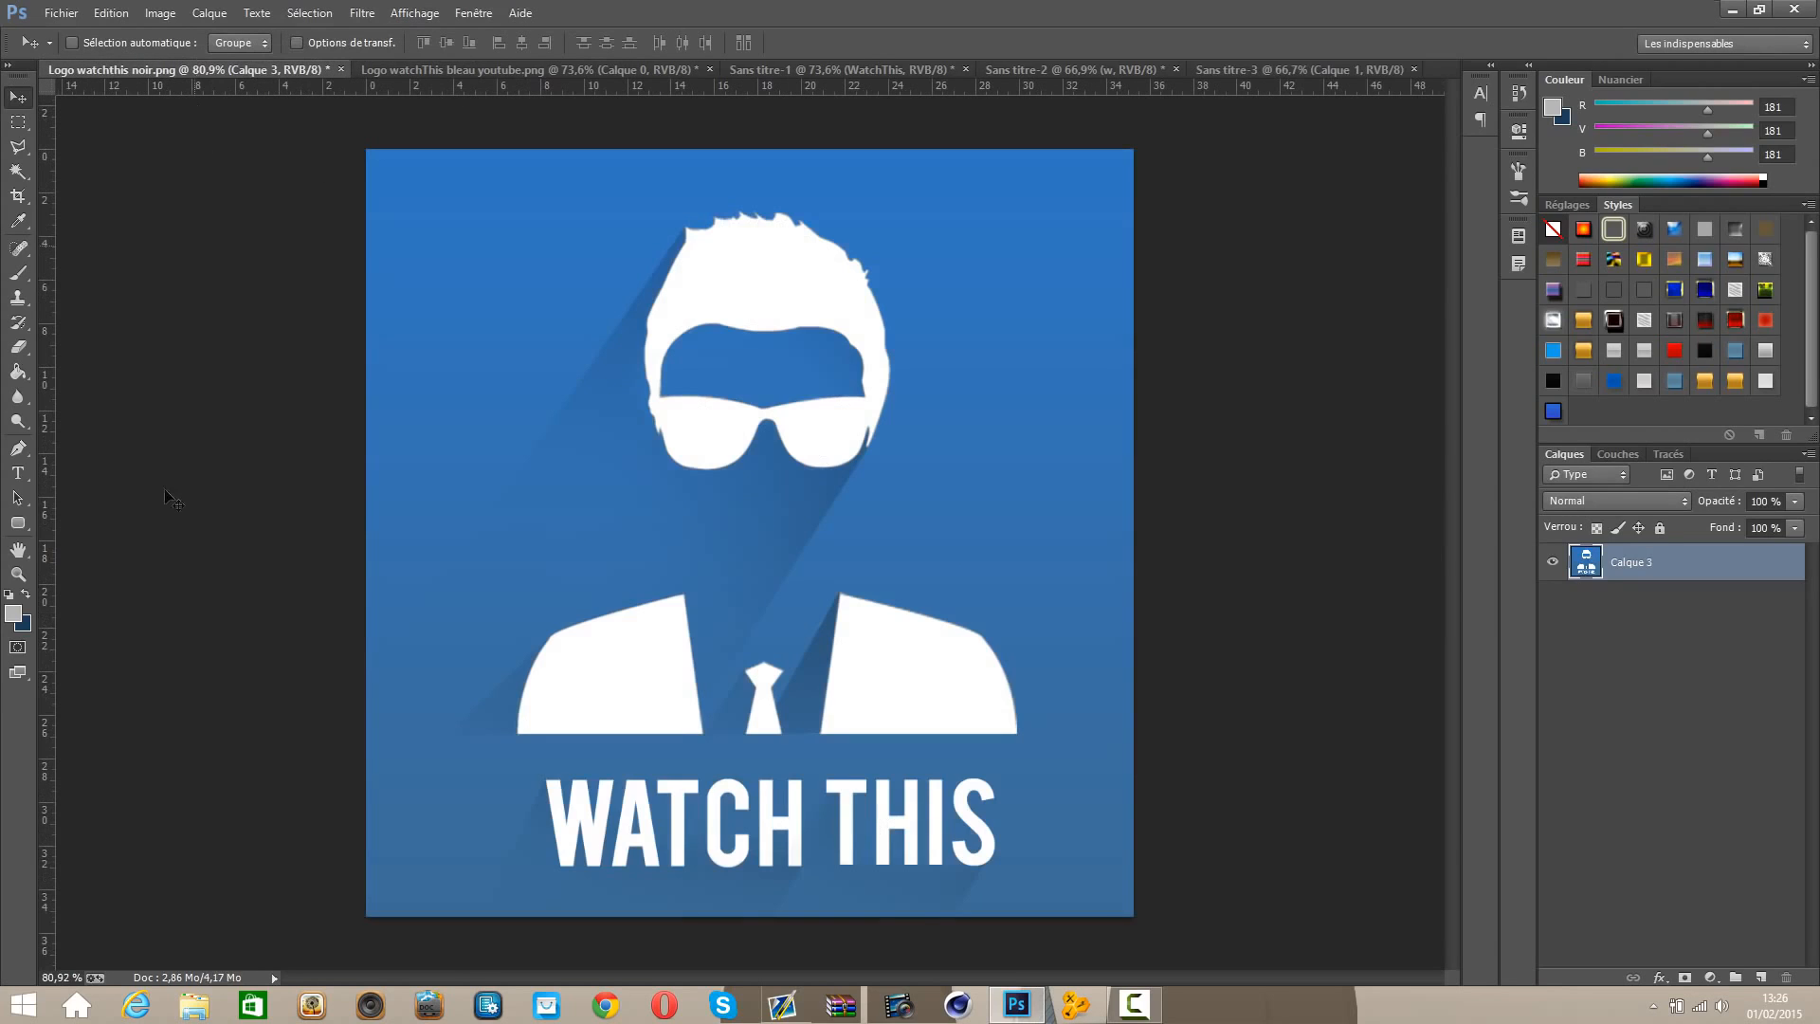
left_click(14, 616)
left_click(405, 531)
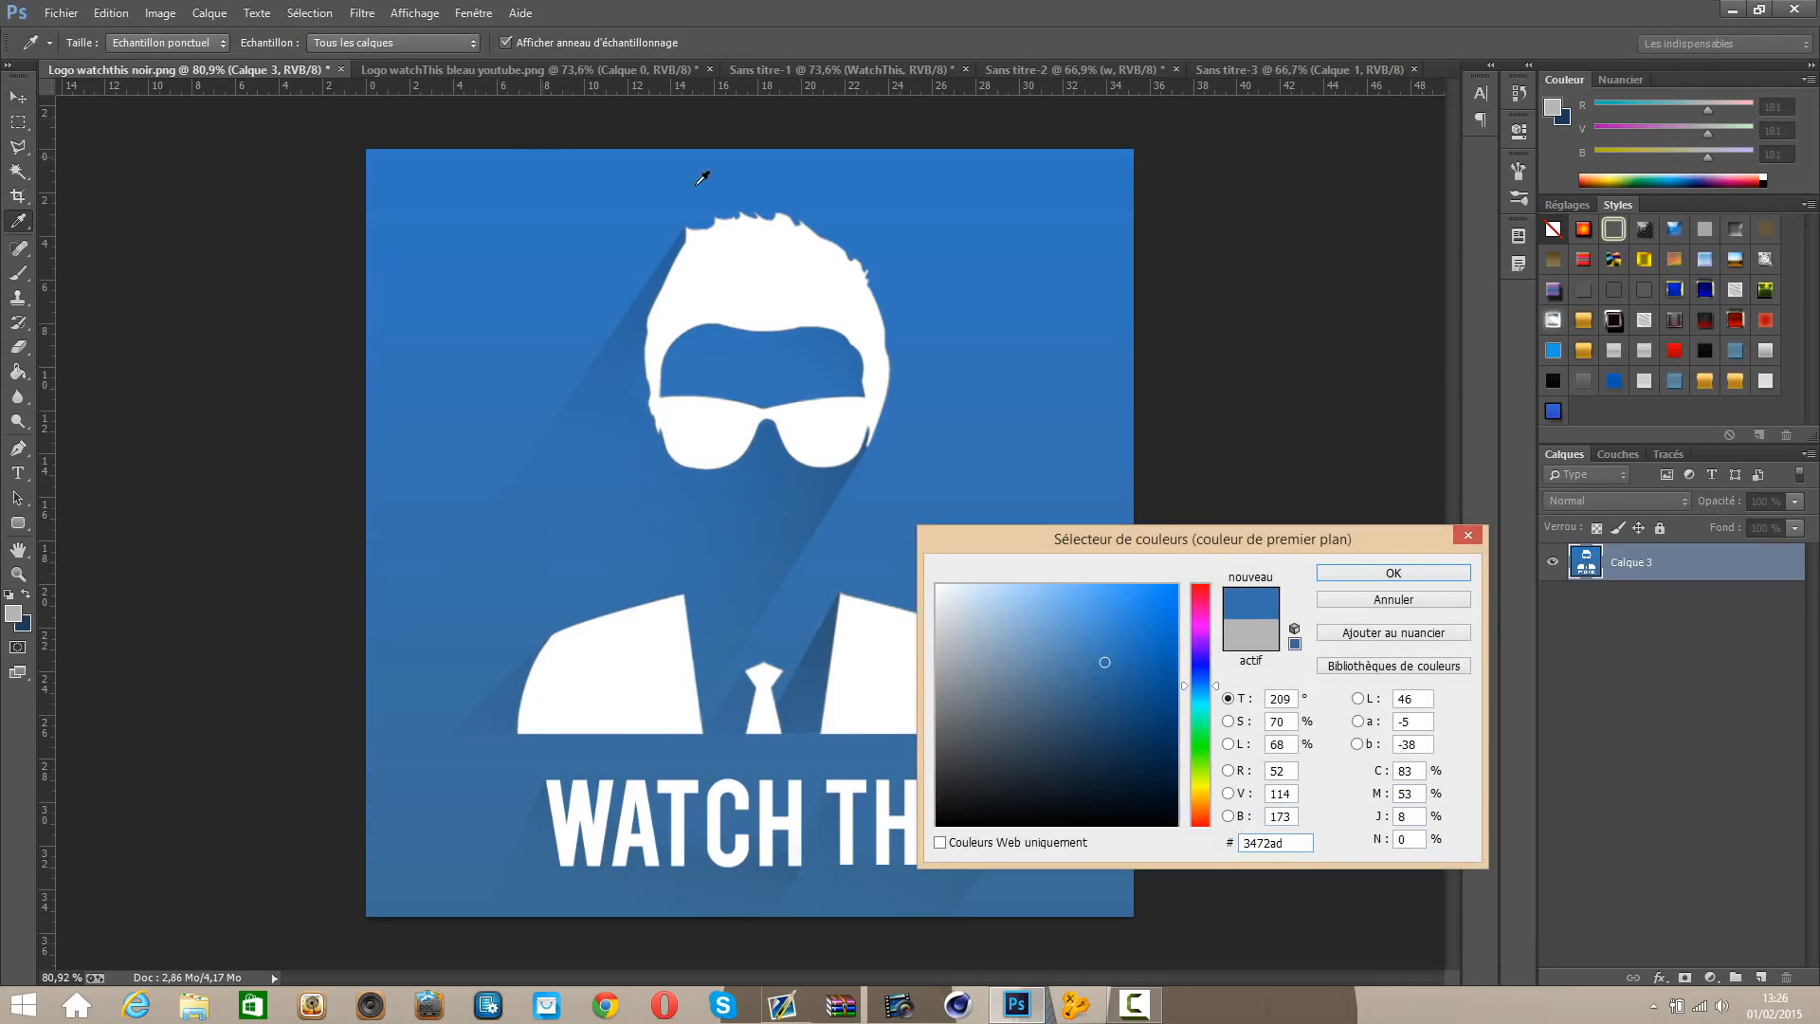
left_click(1393, 574)
key("v")
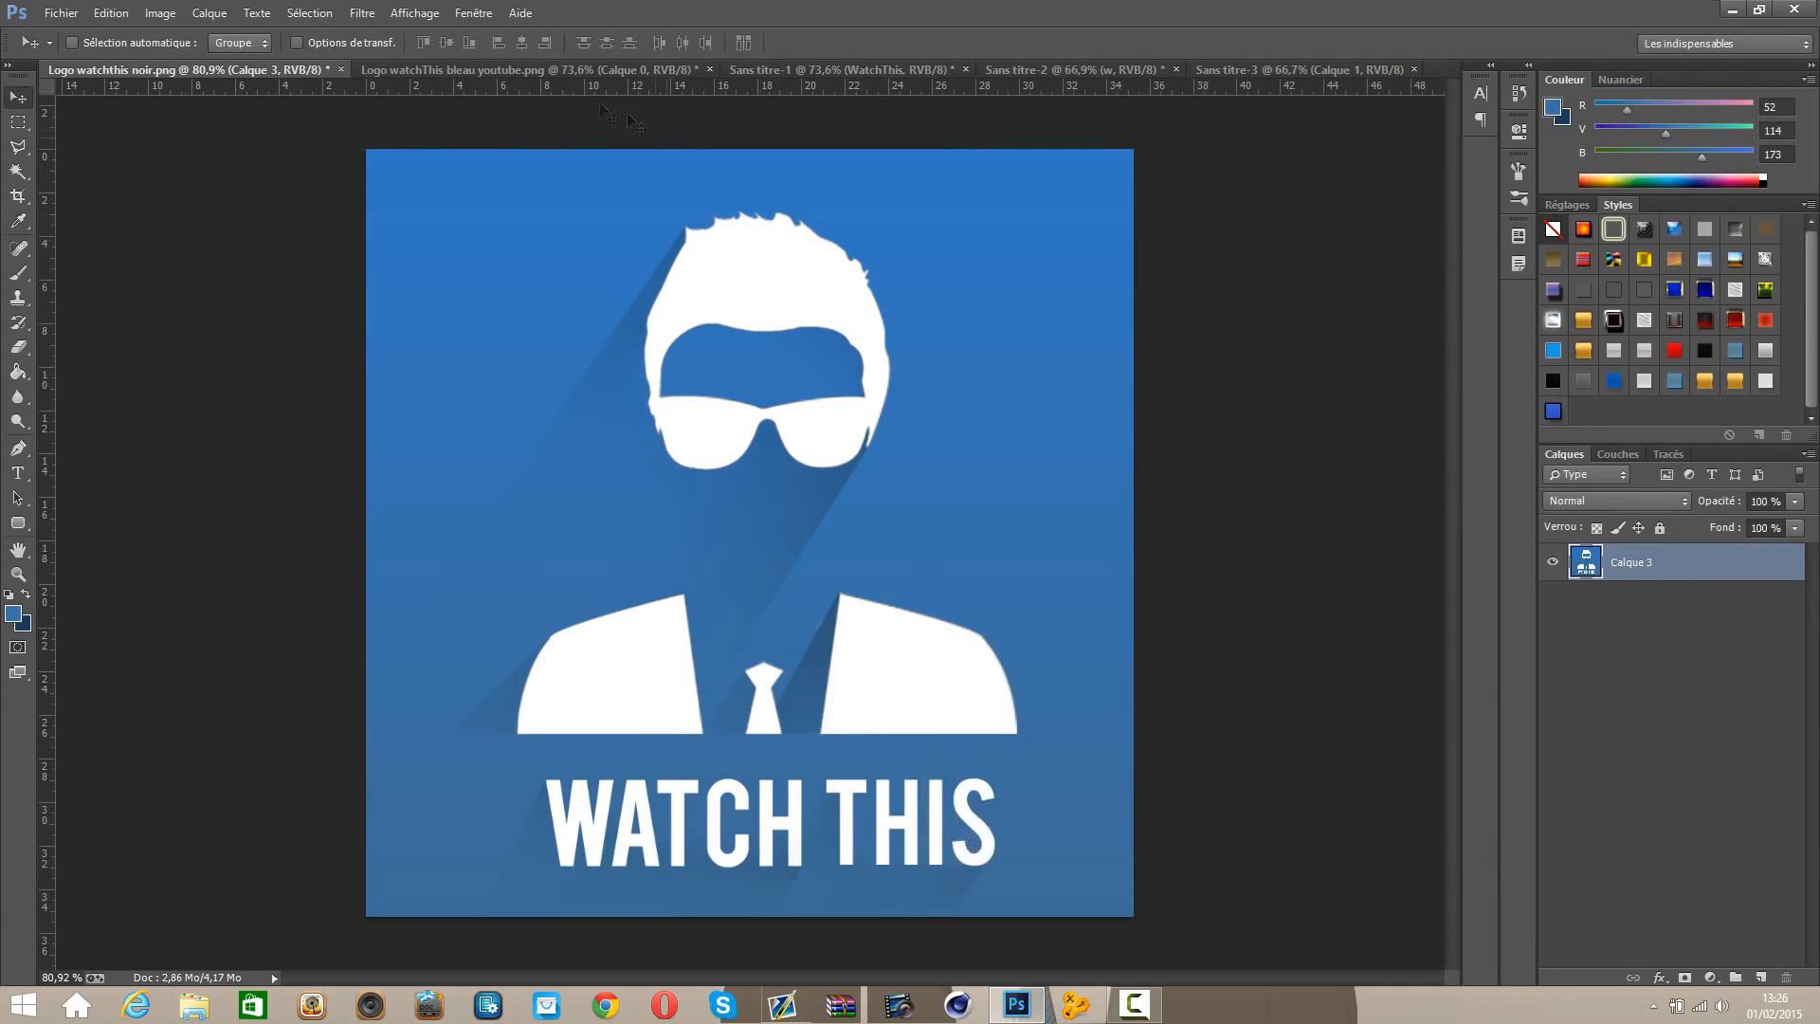
Step: Fill the empty canvas of the new Sans titre-3 document with the foreground blue using the Paint Bucket
left_click(535, 72)
left_click(1248, 71)
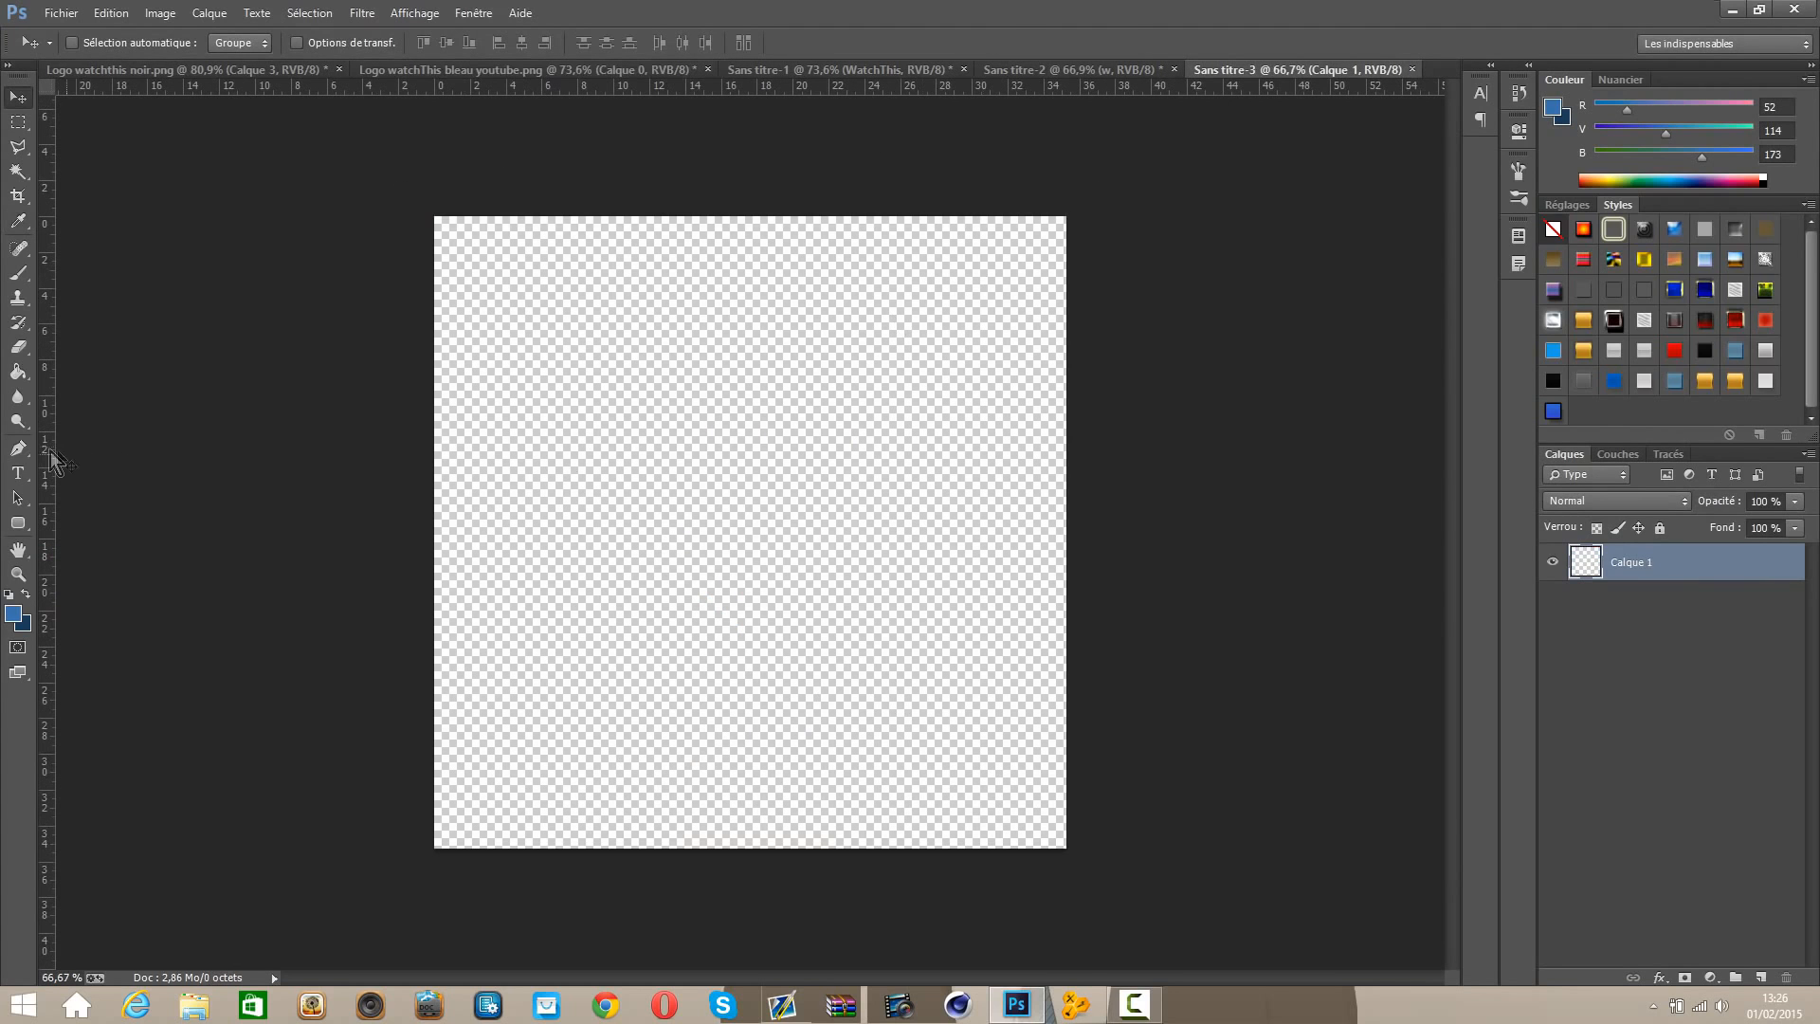
left_click(18, 372)
left_click(745, 583)
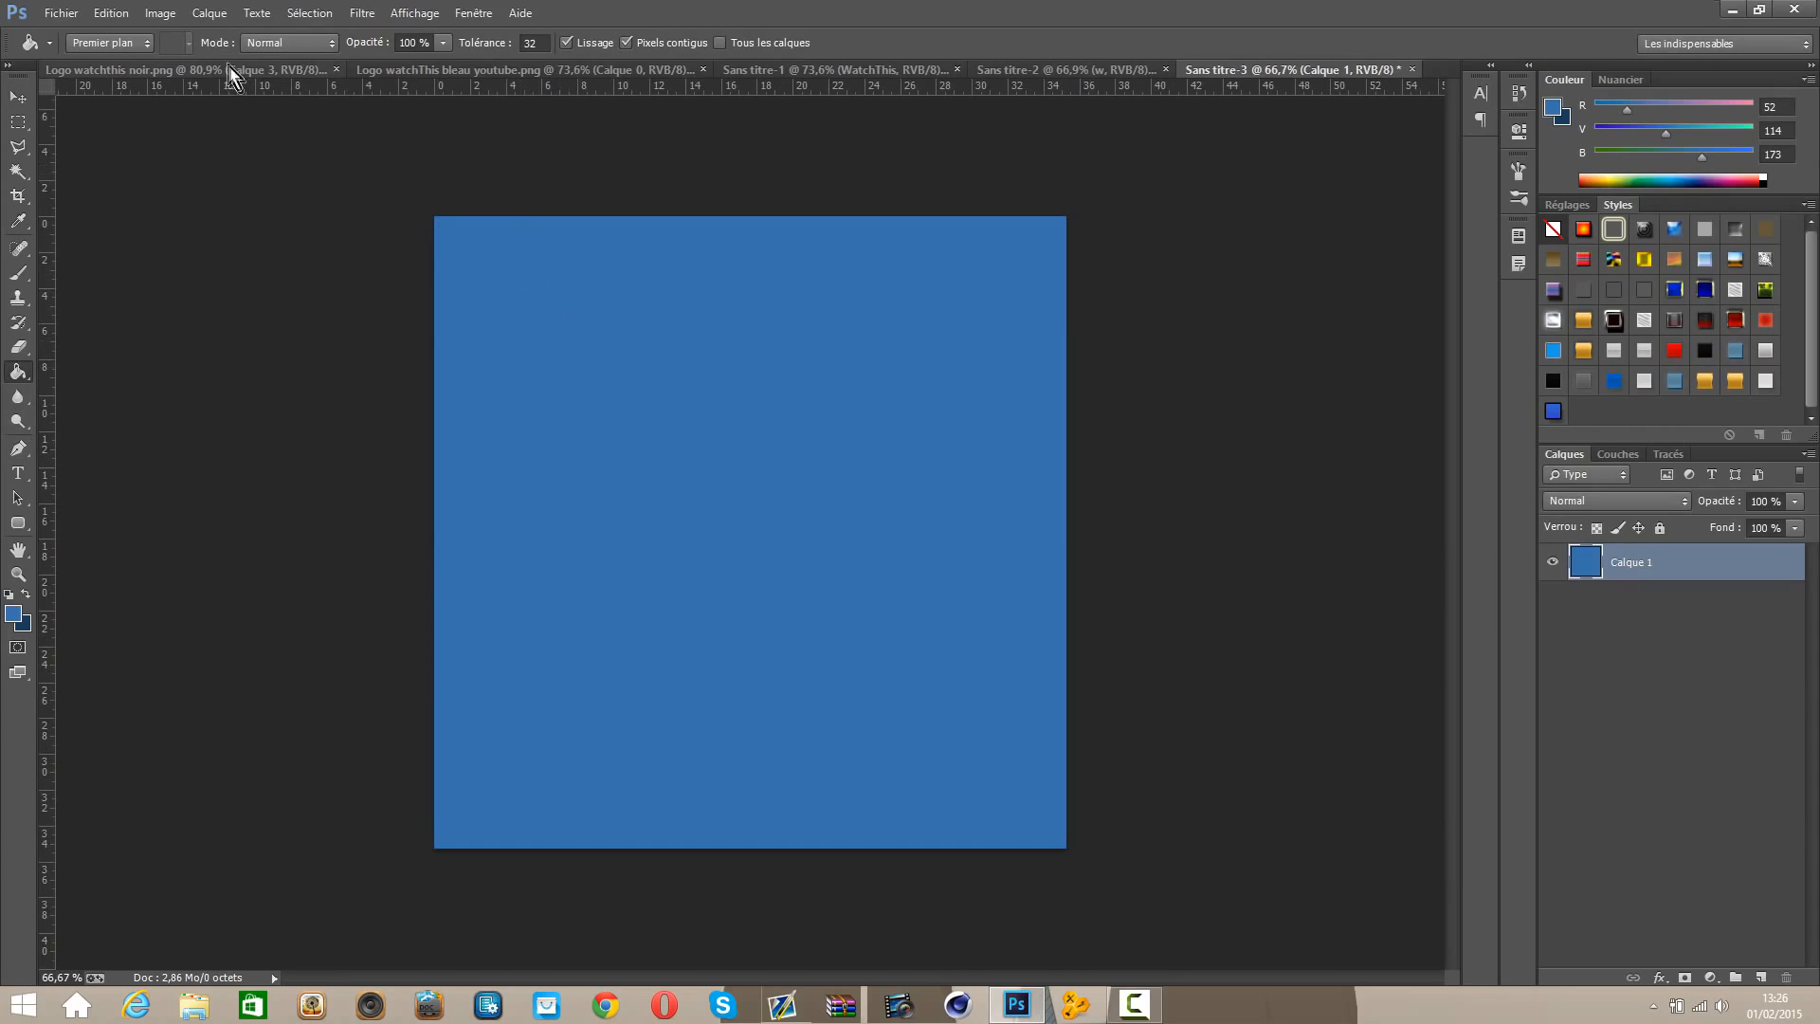
Step: Check the reference logo's background and add a gradient overlay style to Calque 1 in Sans titre-3
left_click(305, 71)
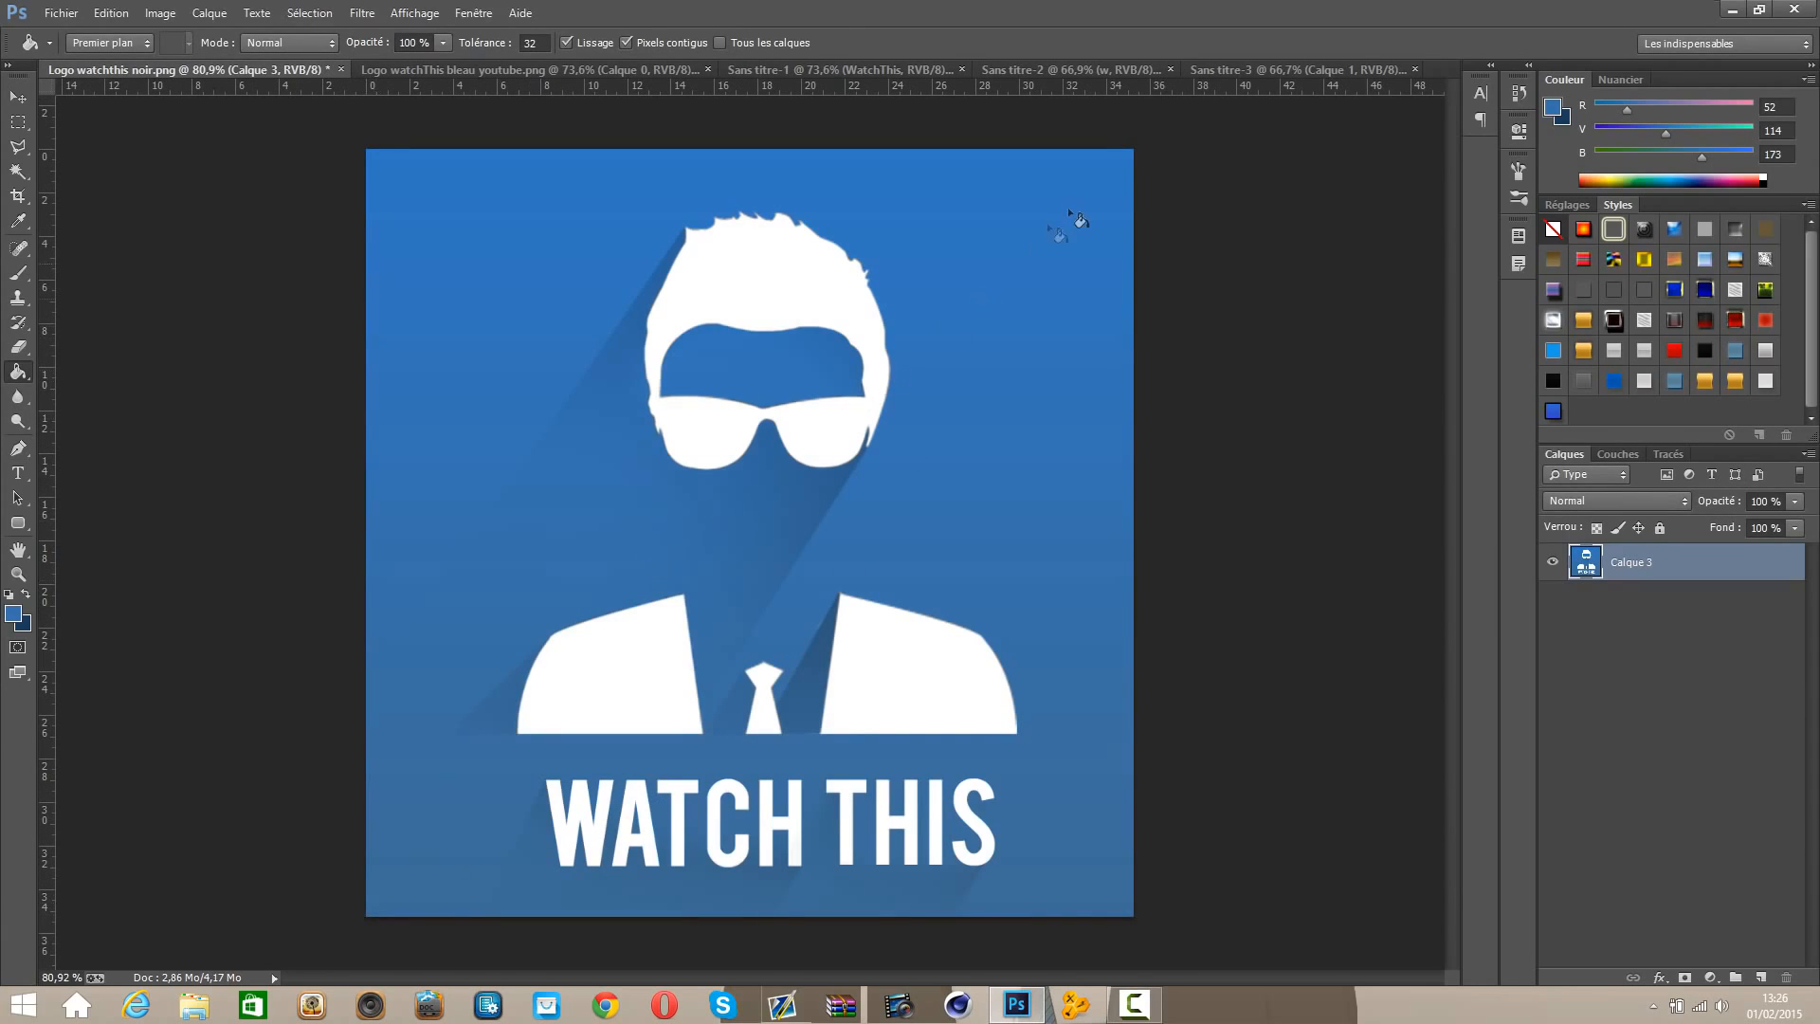
left_click(16, 98)
left_click(1257, 72)
double_click(1609, 567)
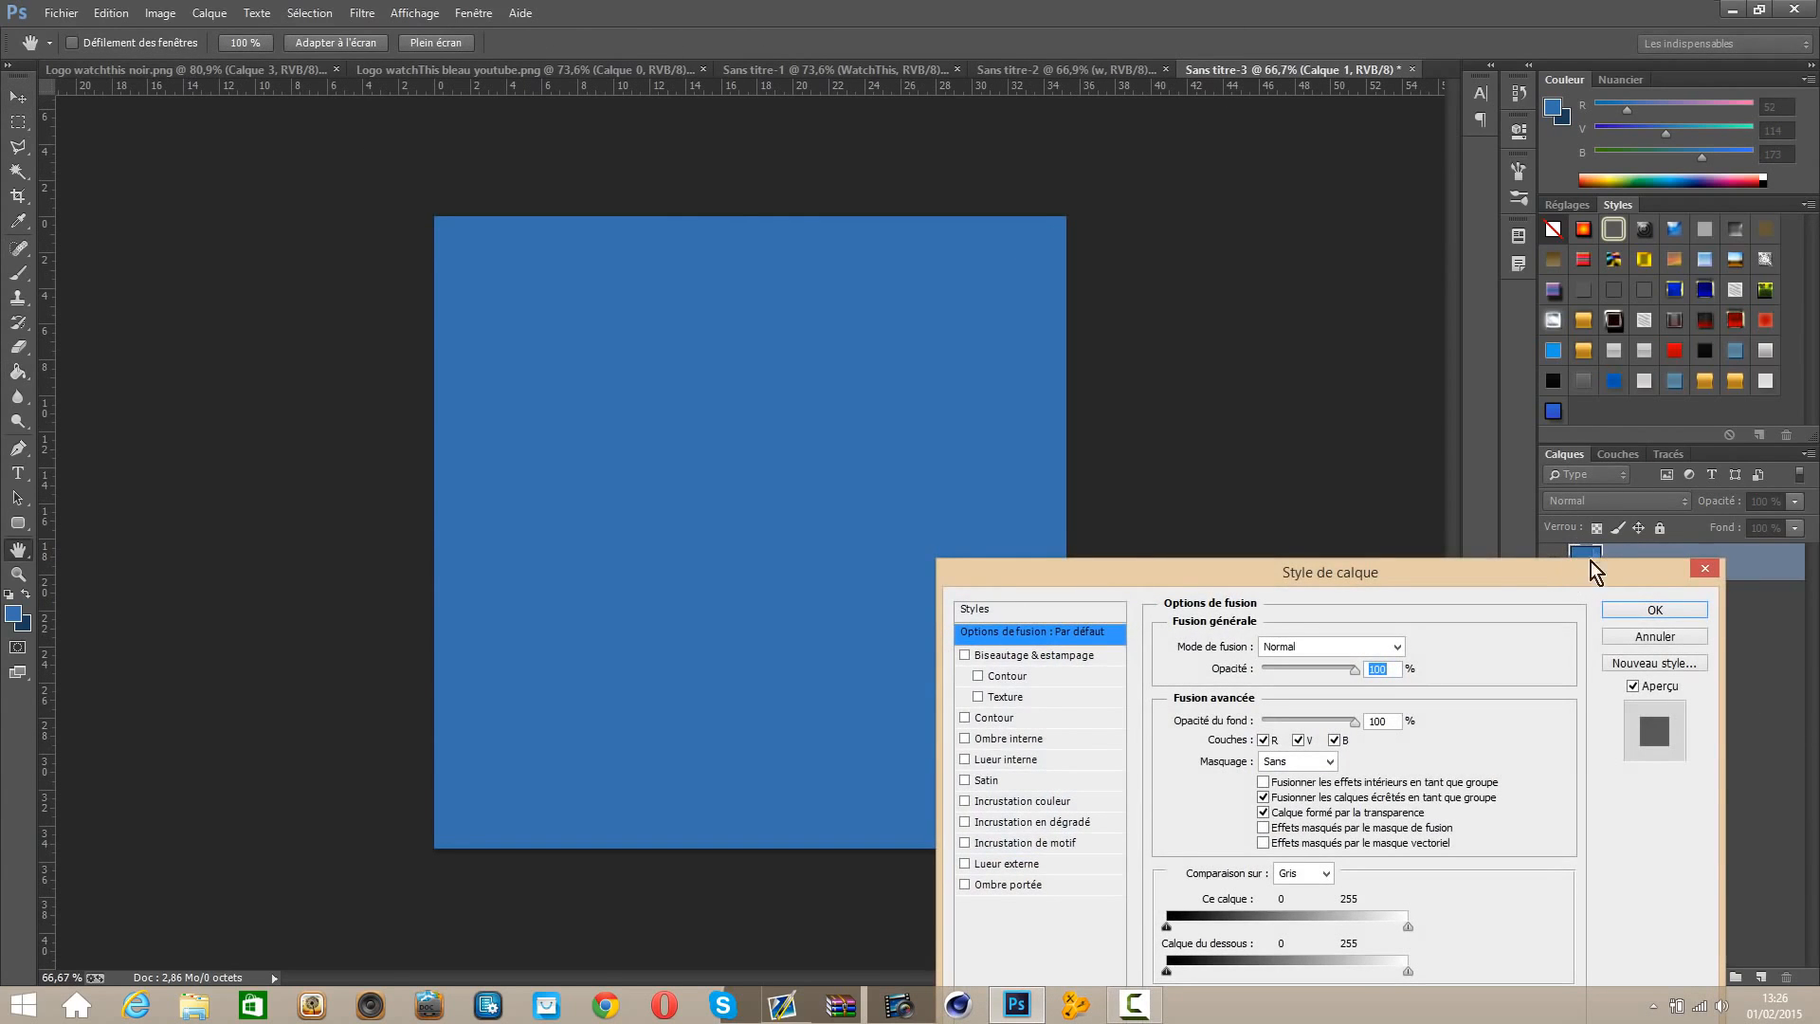
left_click(1019, 822)
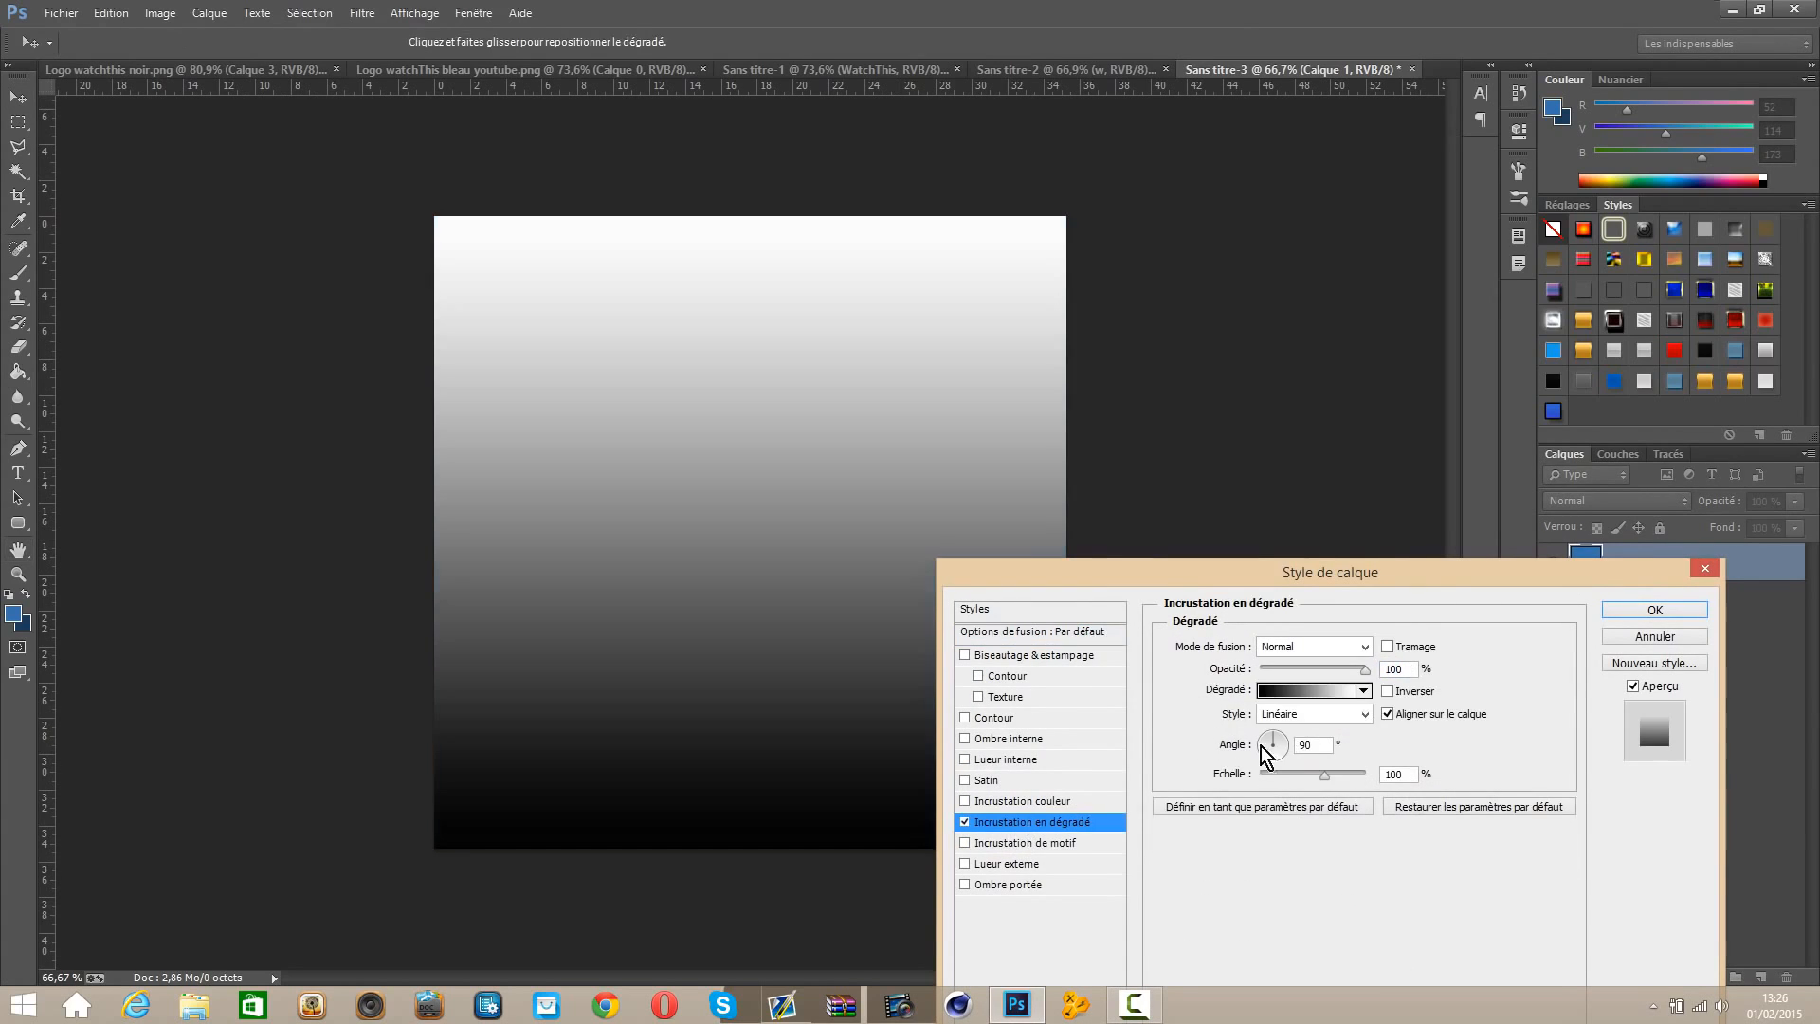
Step: Edit the overlay gradient and set its starting colour stop to the lighter blue 467fb6
left_click(1292, 701)
left_click(1152, 571)
left_click(1225, 650)
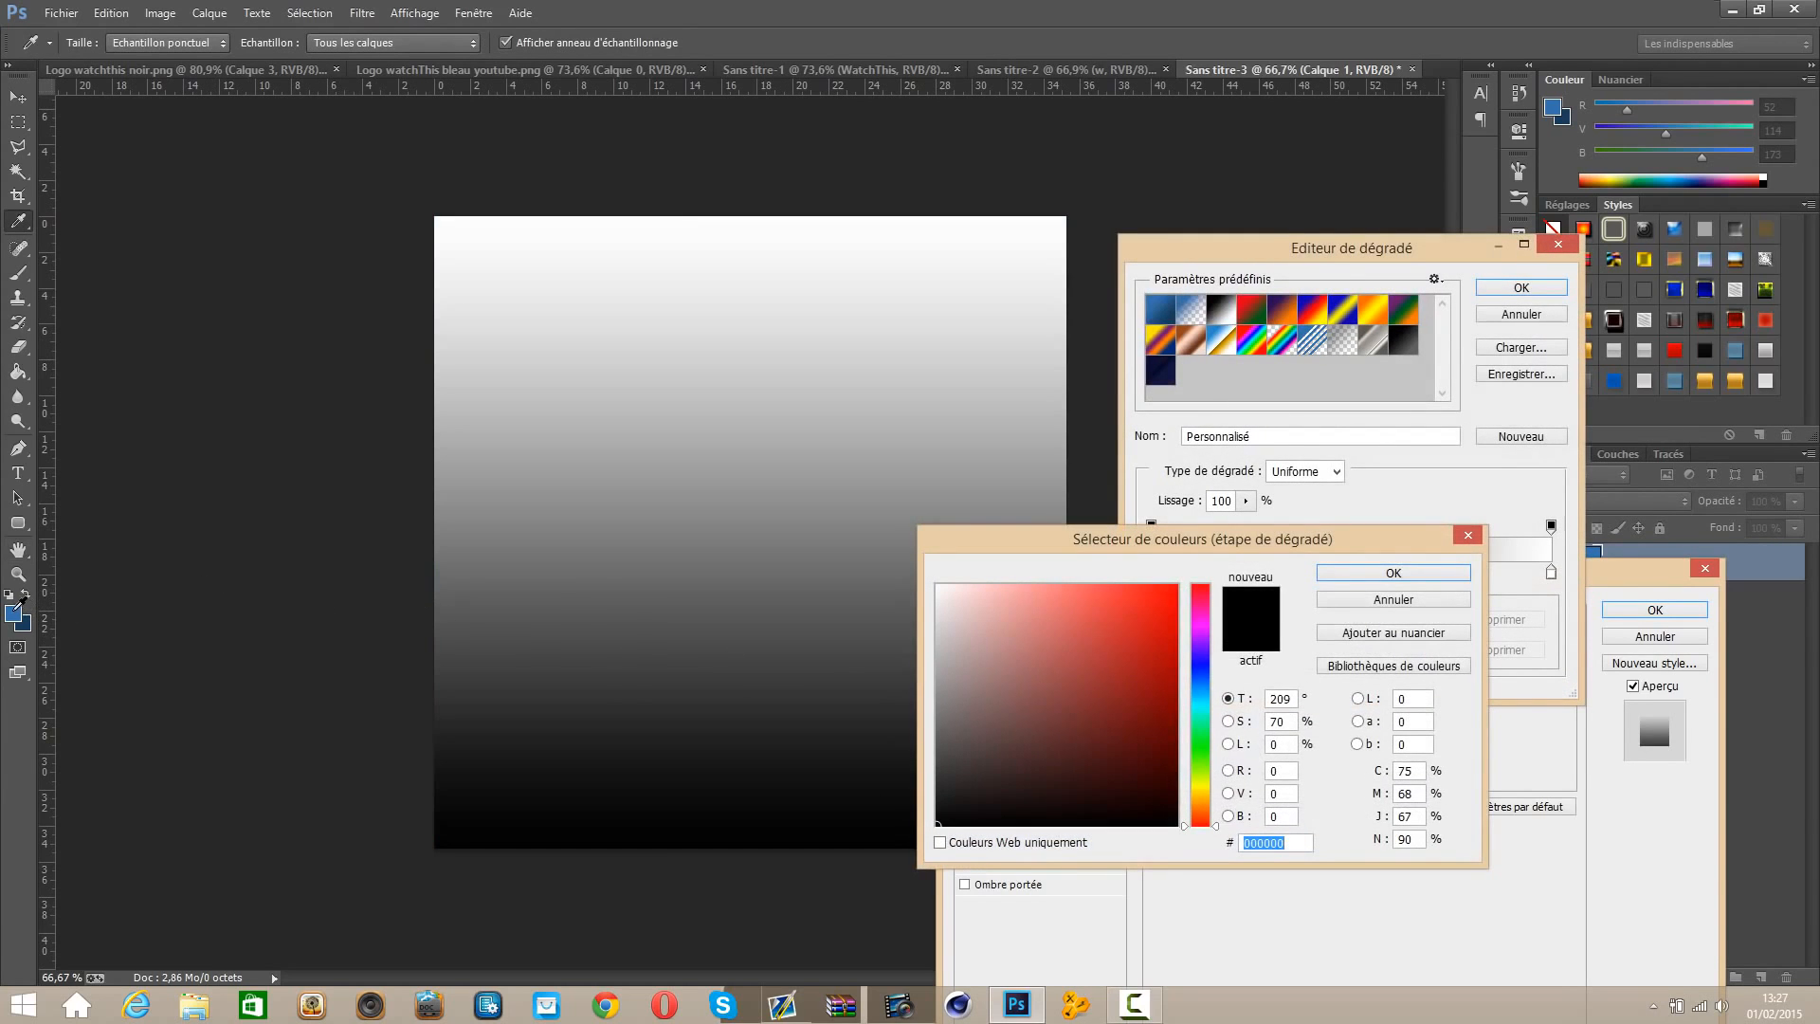
left_click(14, 612)
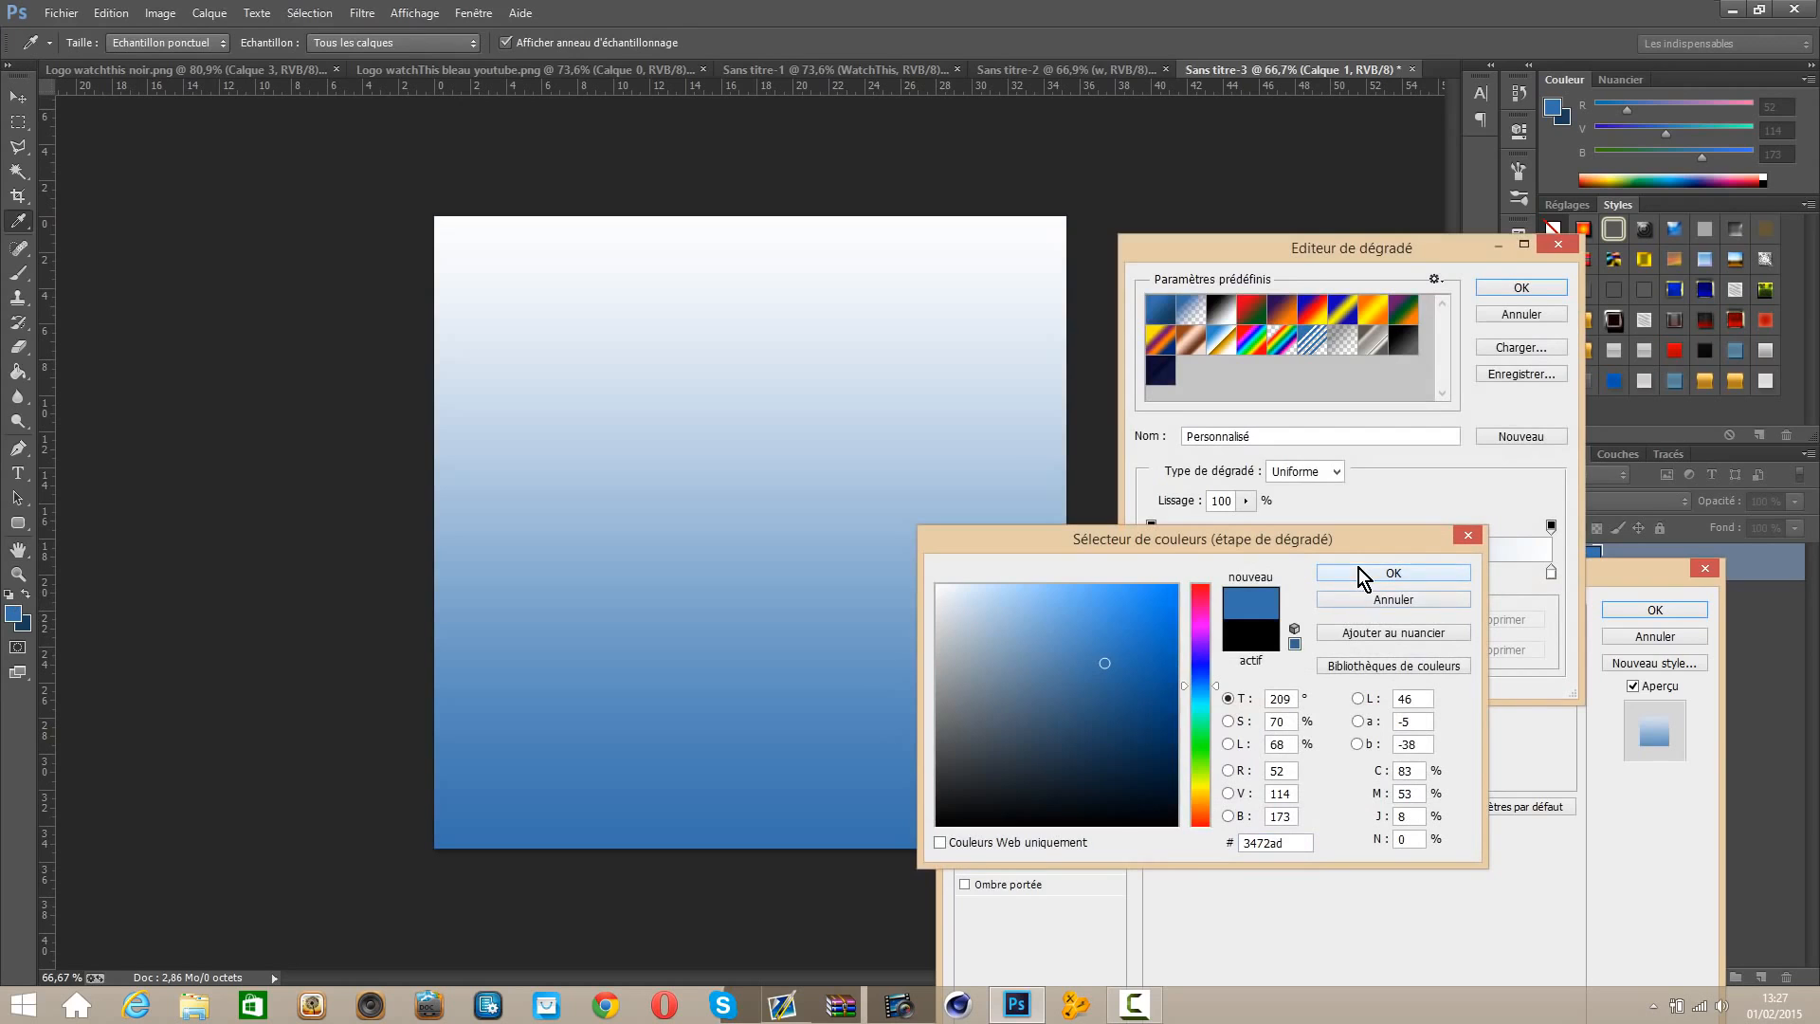
left_click(1358, 568)
left_click(1225, 649)
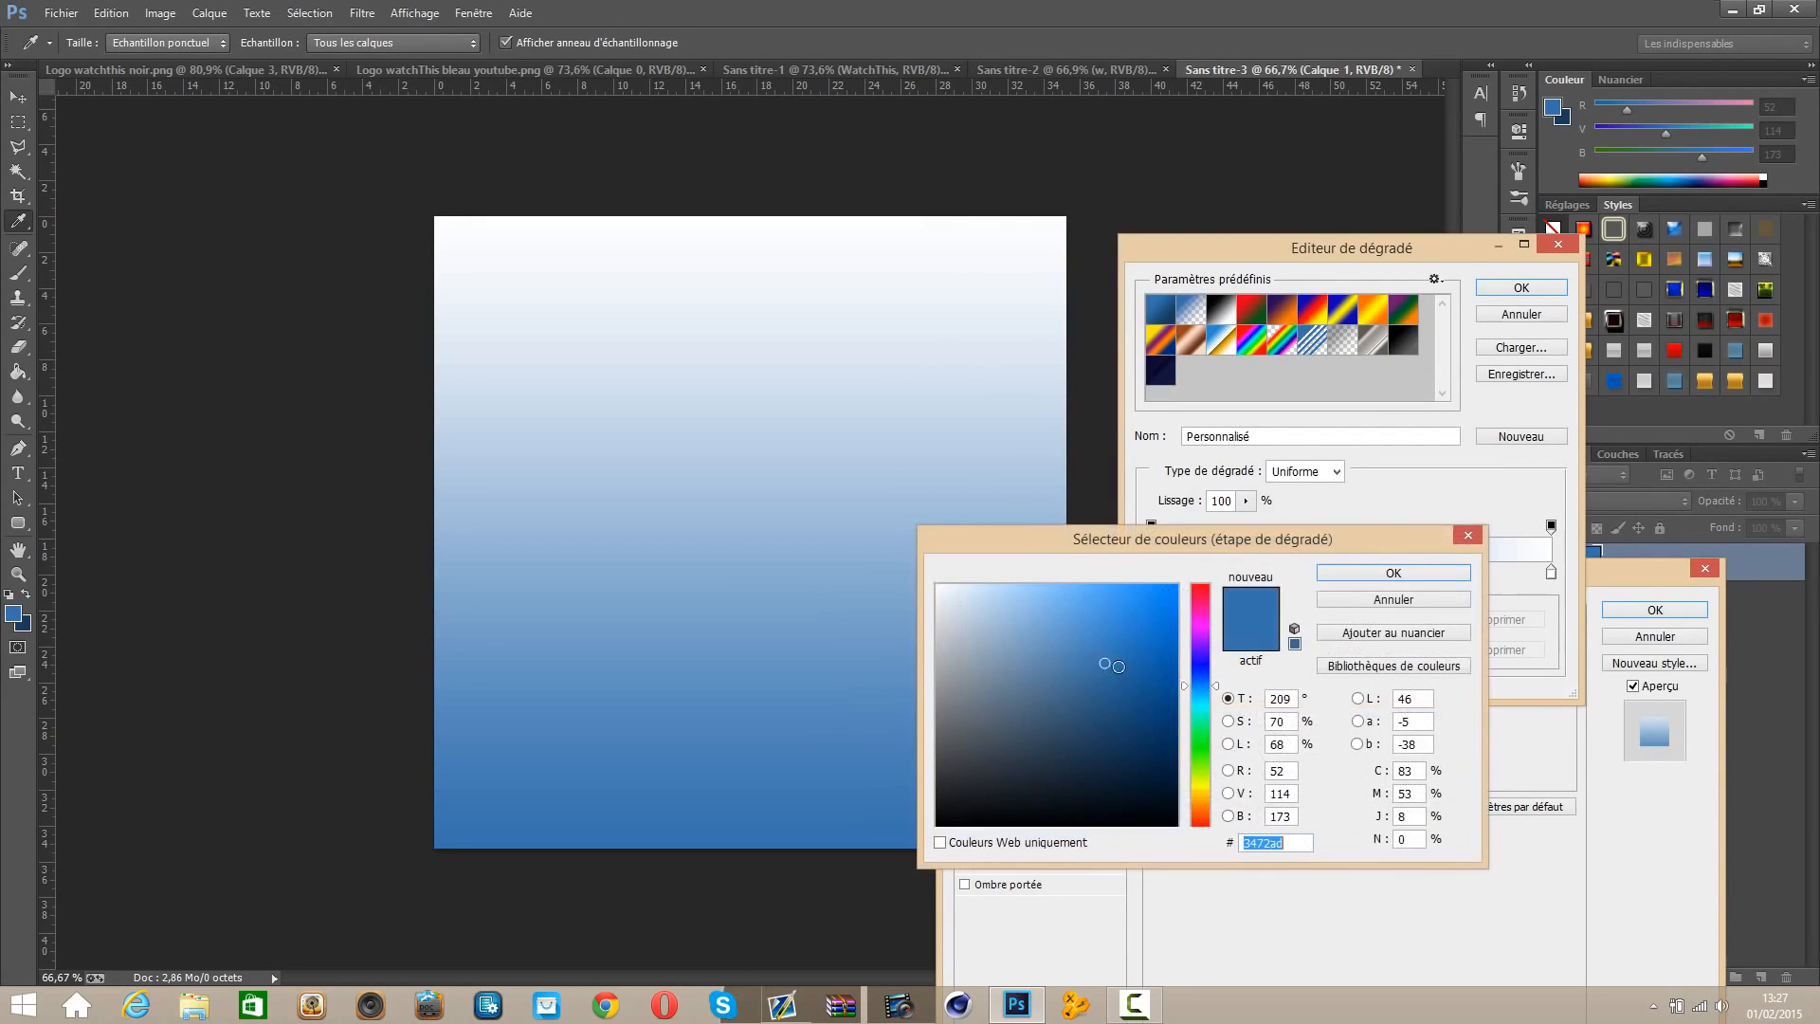
left_click_drag(1094, 671, 1085, 653)
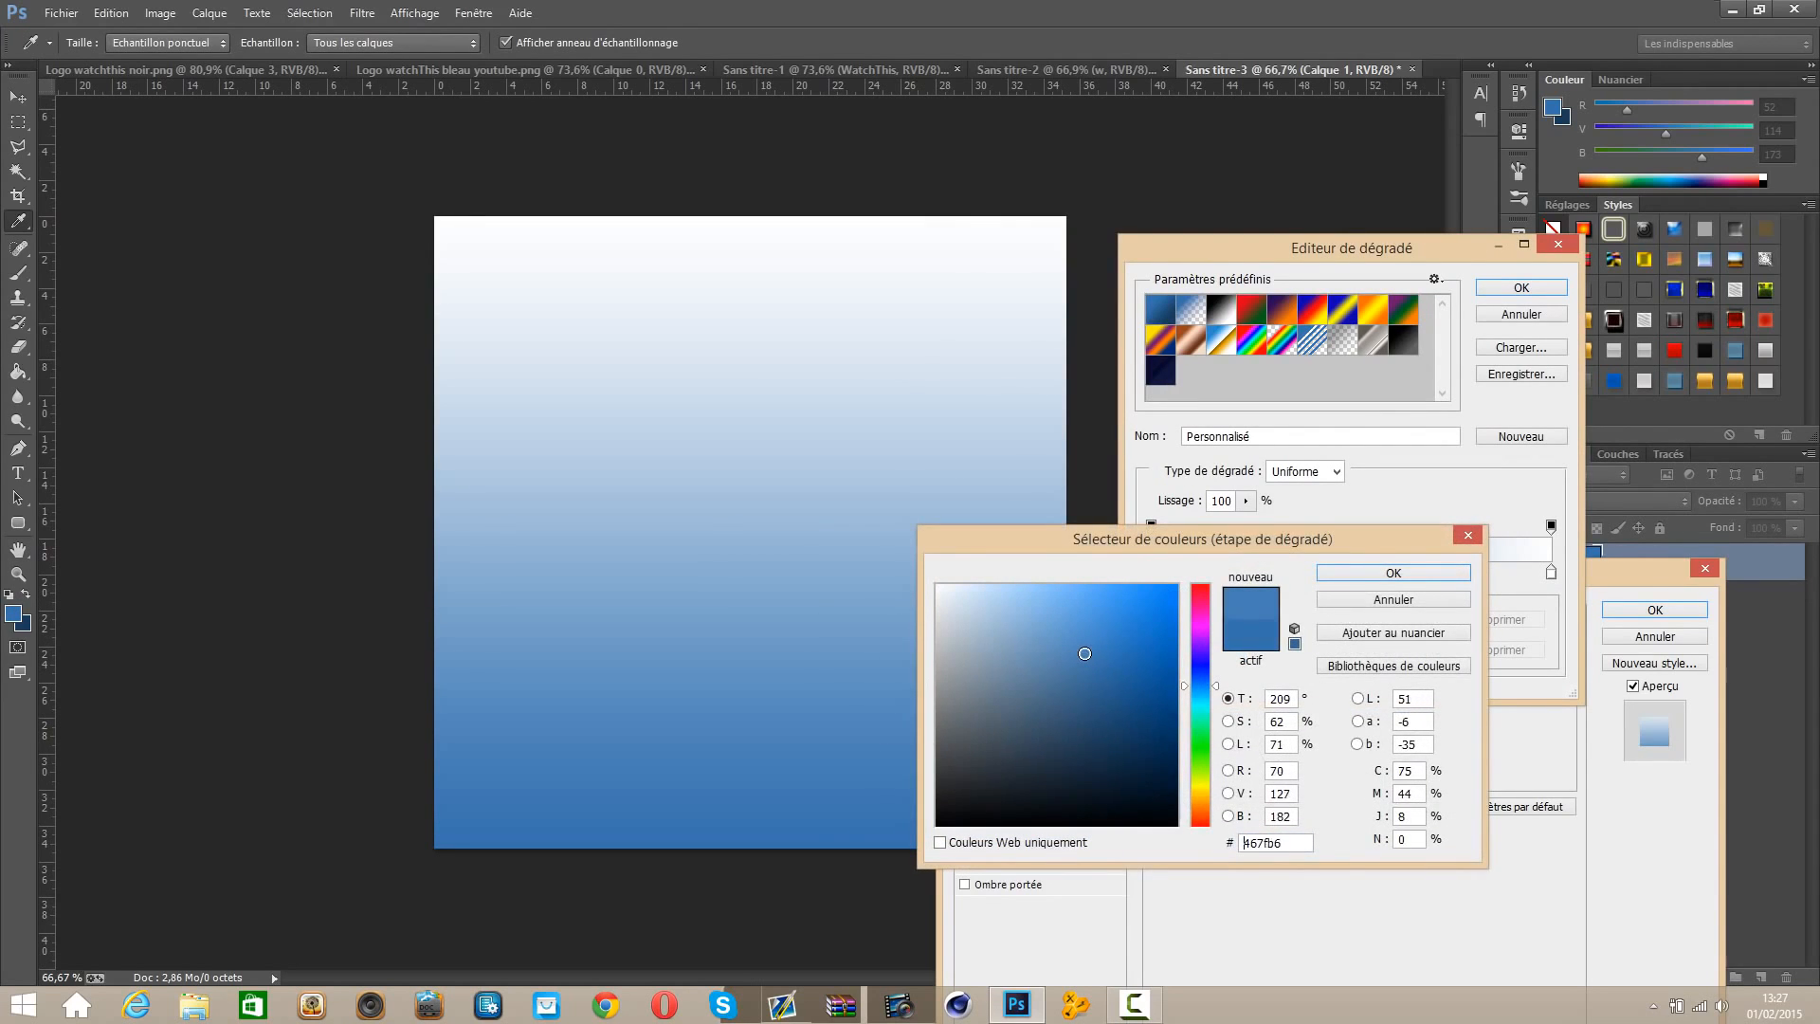
left_click(1375, 575)
Step: Set the gradient's end colour stop to blue 3270ab, keep the starting colour, and accept the edited gradient
left_click(1551, 571)
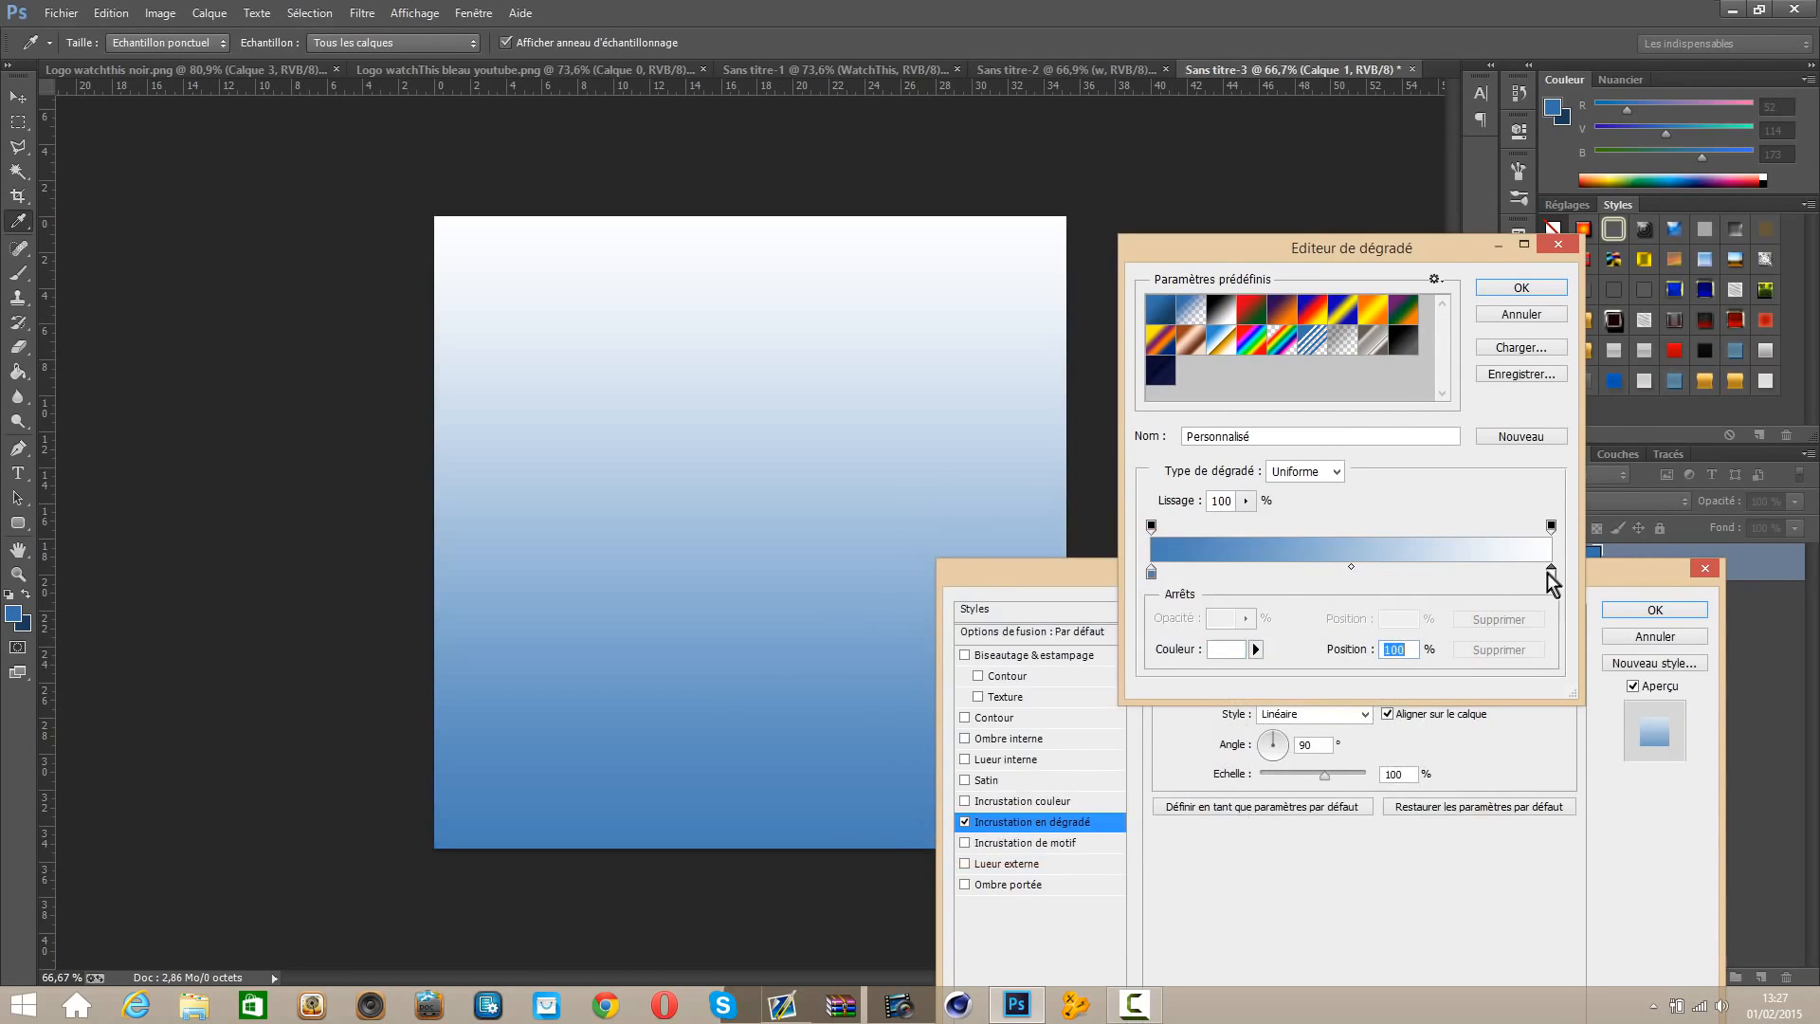
left_click(15, 613)
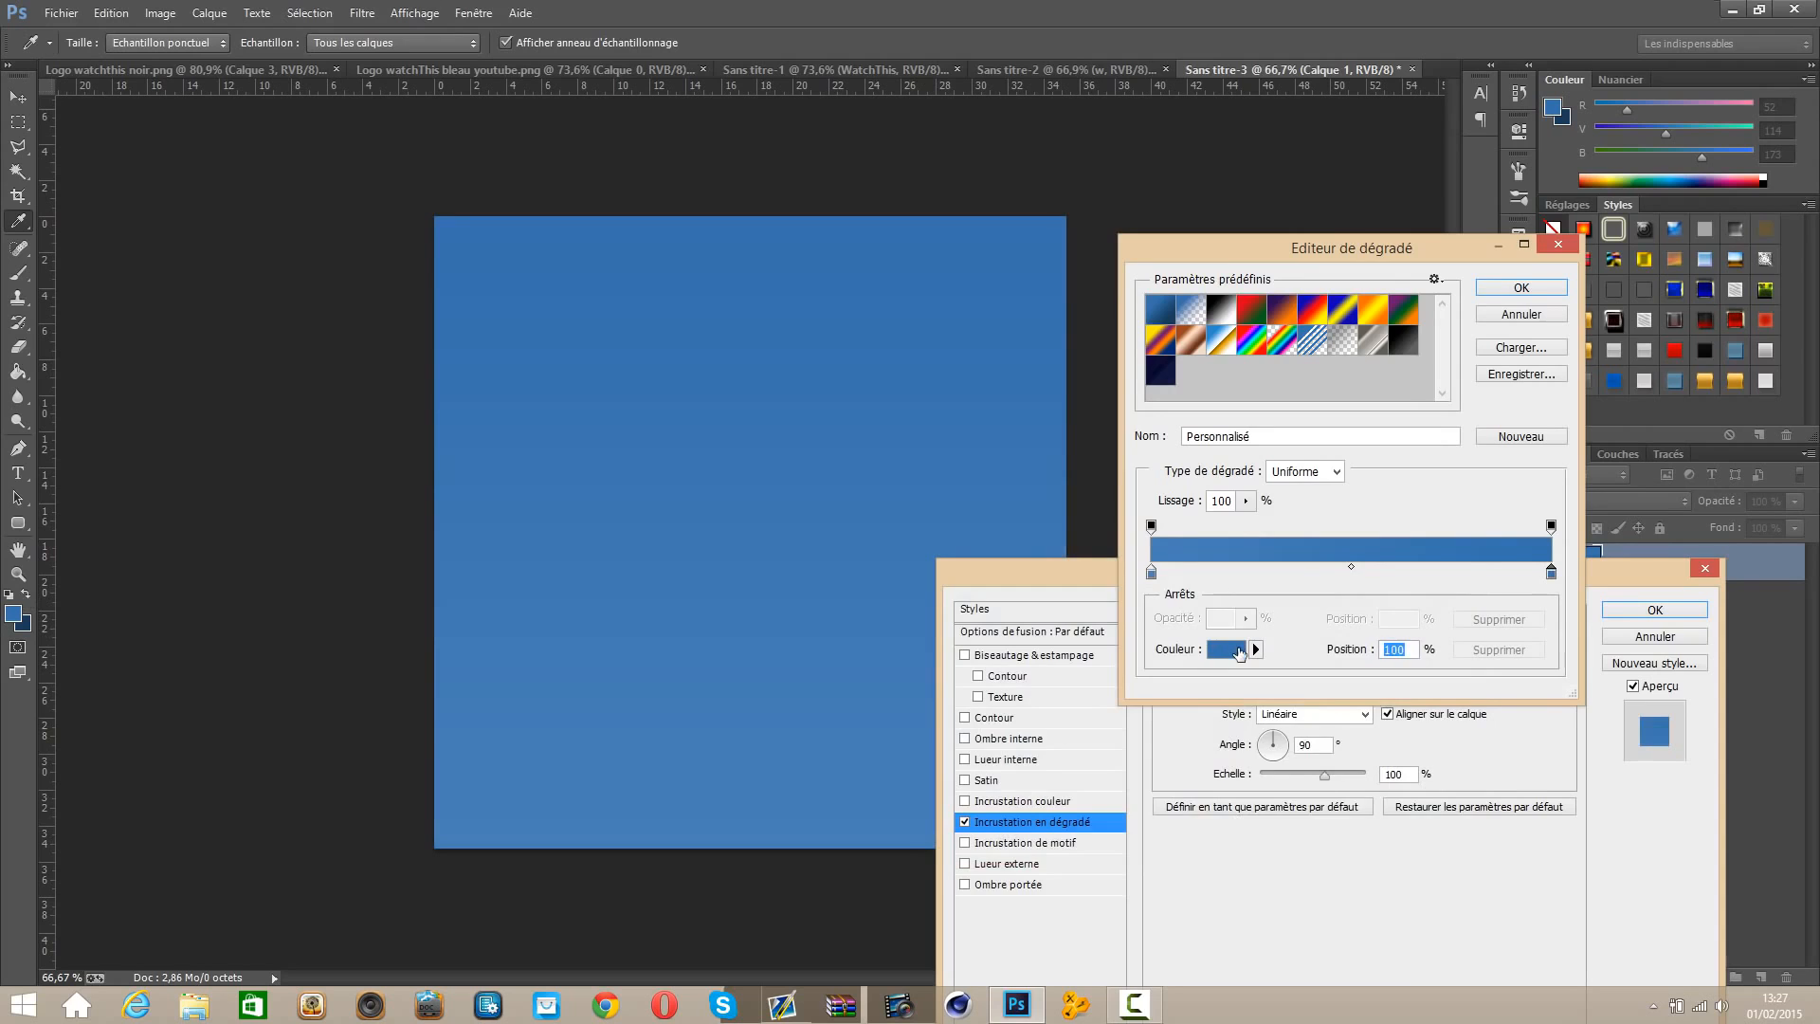
left_click(1221, 649)
left_click(1111, 667)
left_click_drag(1110, 668, 1106, 663)
left_click(1375, 576)
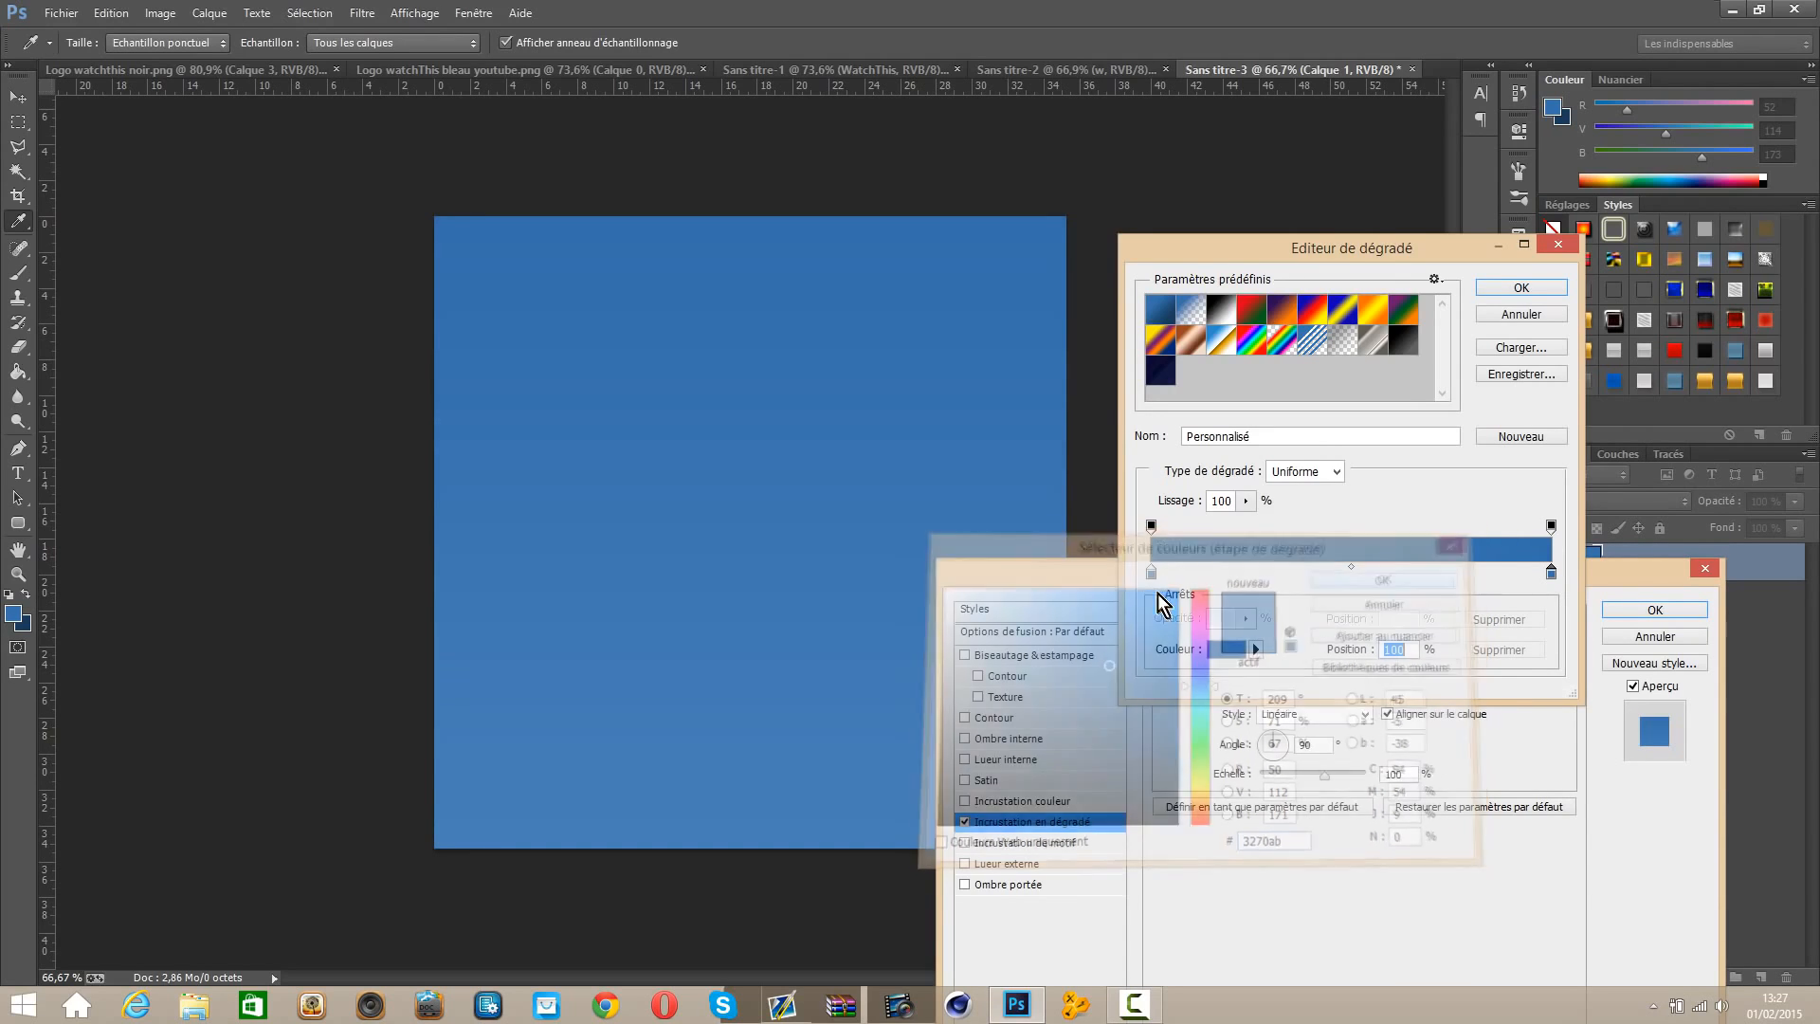
left_click(1213, 651)
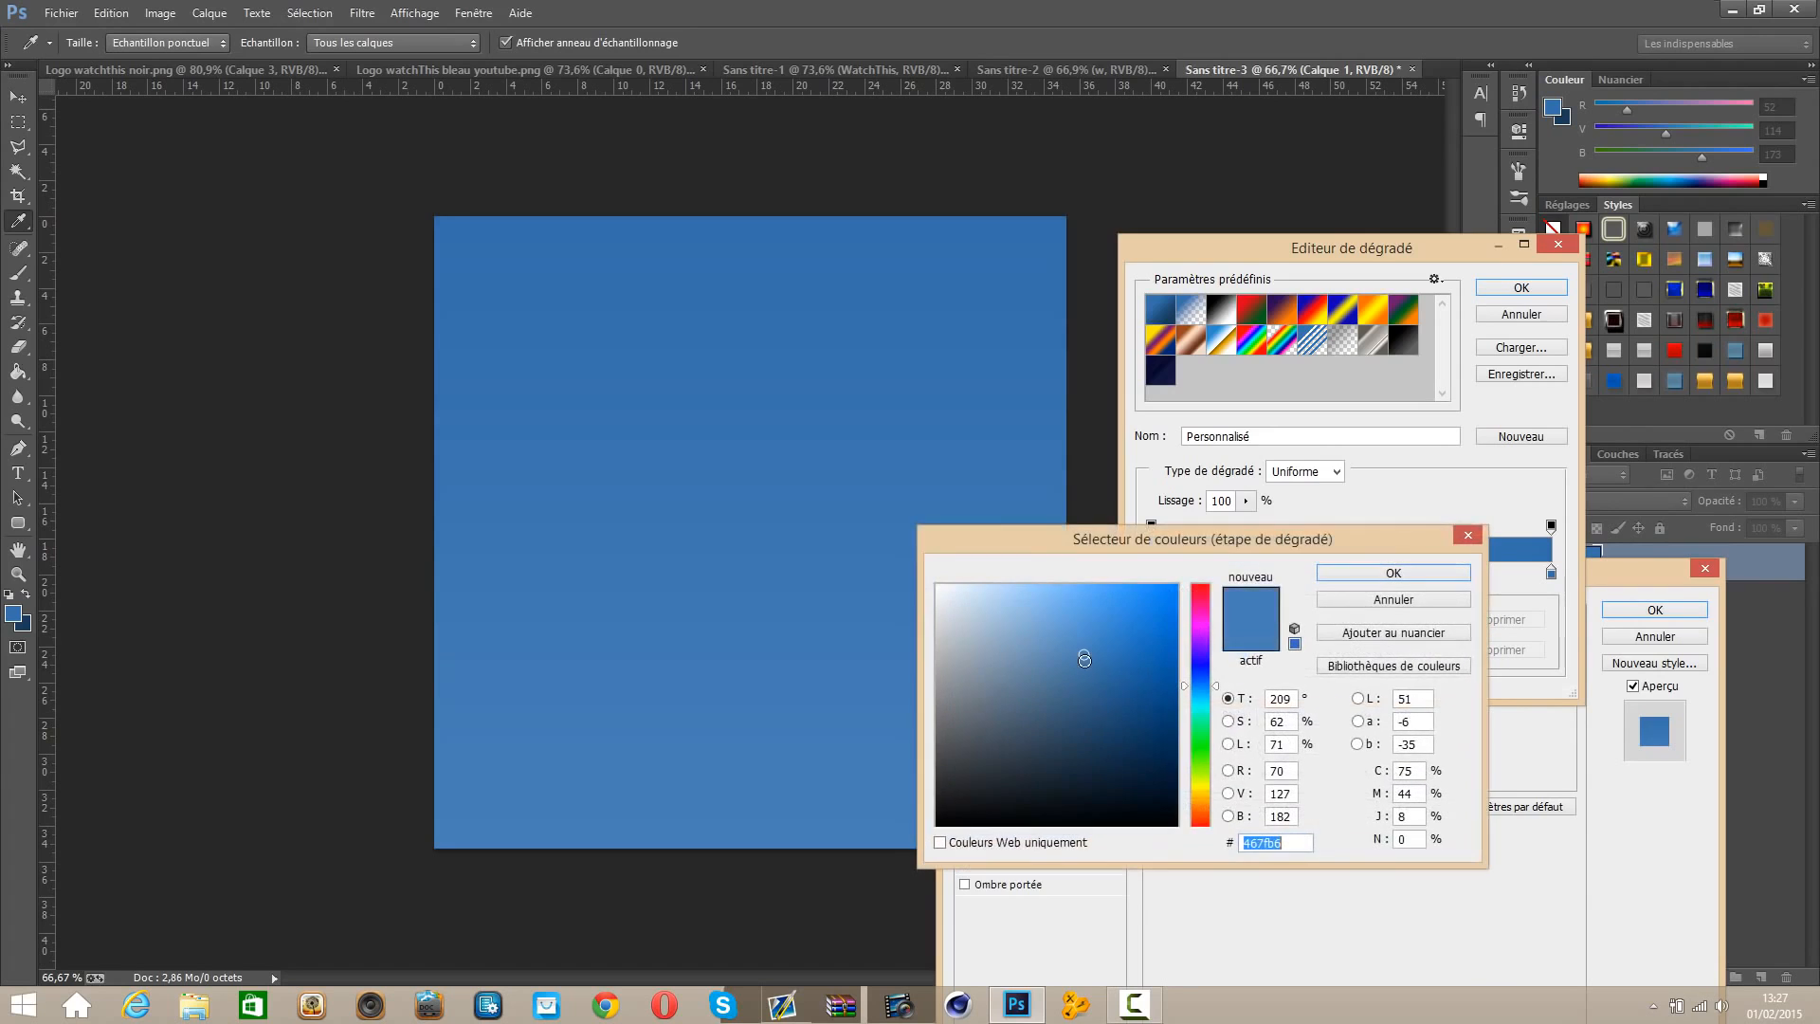
left_click(1379, 574)
left_click(1520, 287)
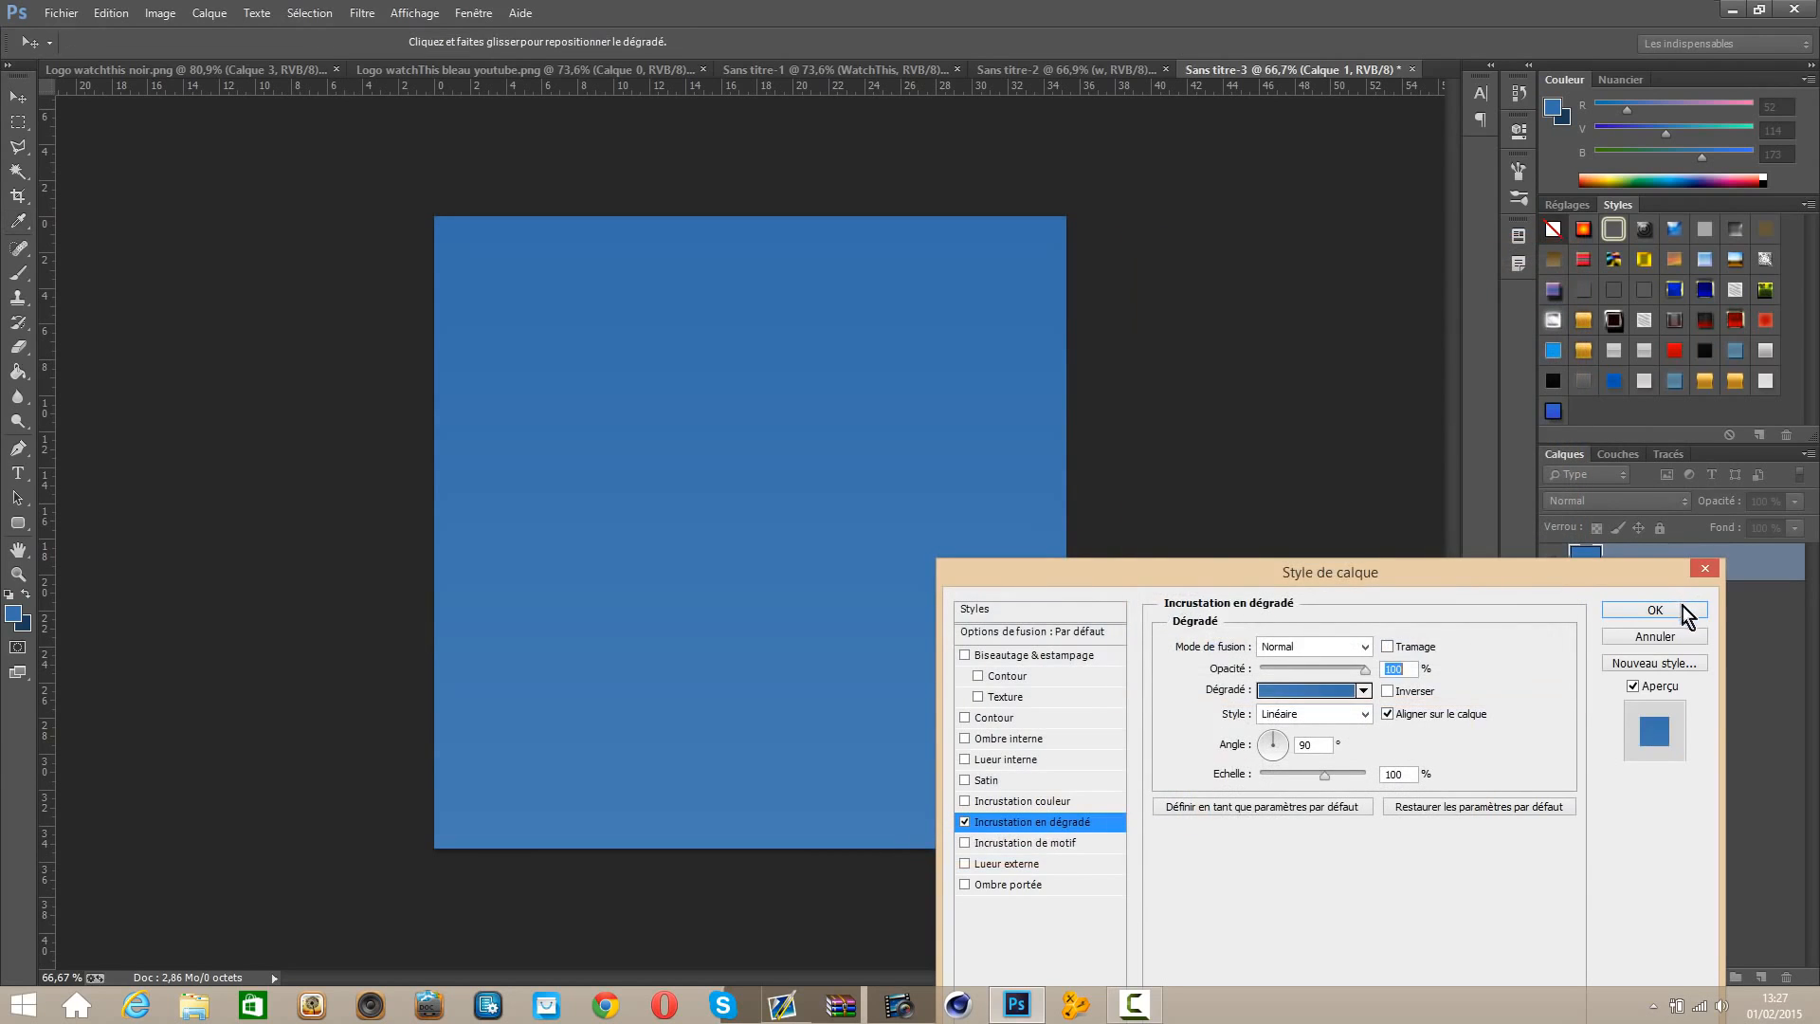
Step: Apply the edited gradient overlay style to Calque 1
left_click(1655, 610)
key("v")
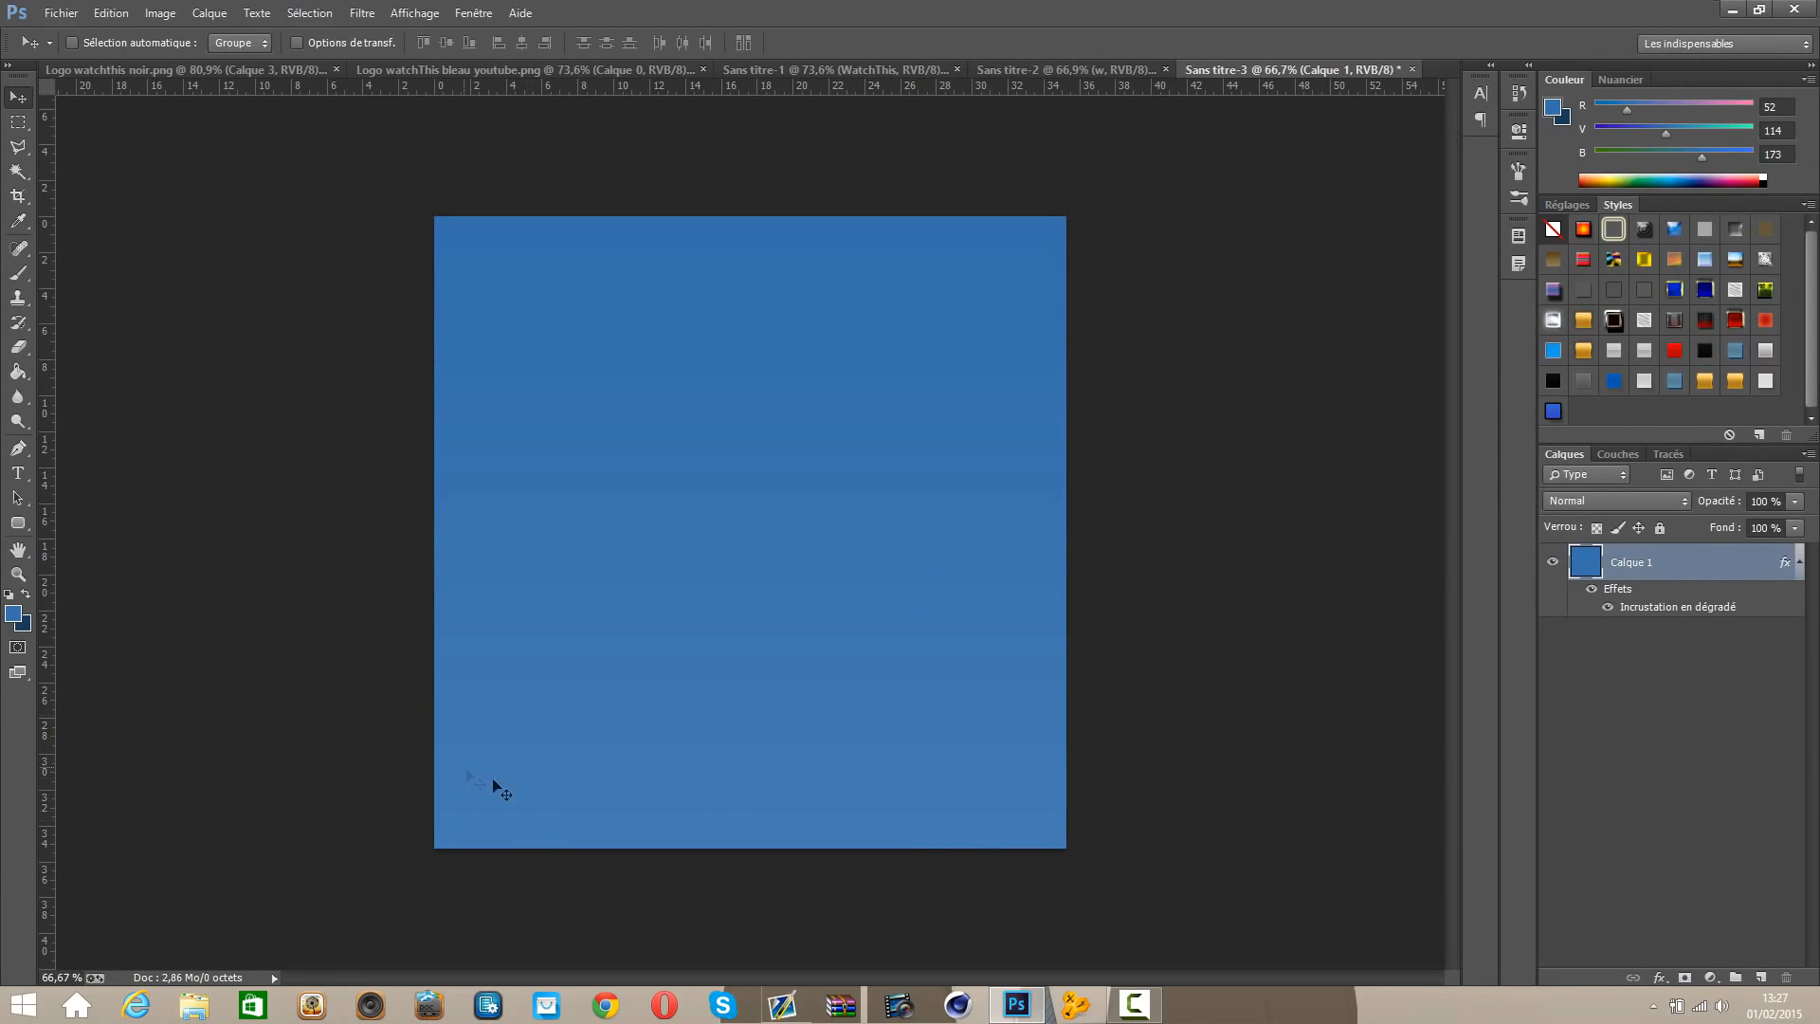
left_click(18, 121)
left_click_drag(422, 678, 1009, 300)
left_click(912, 386)
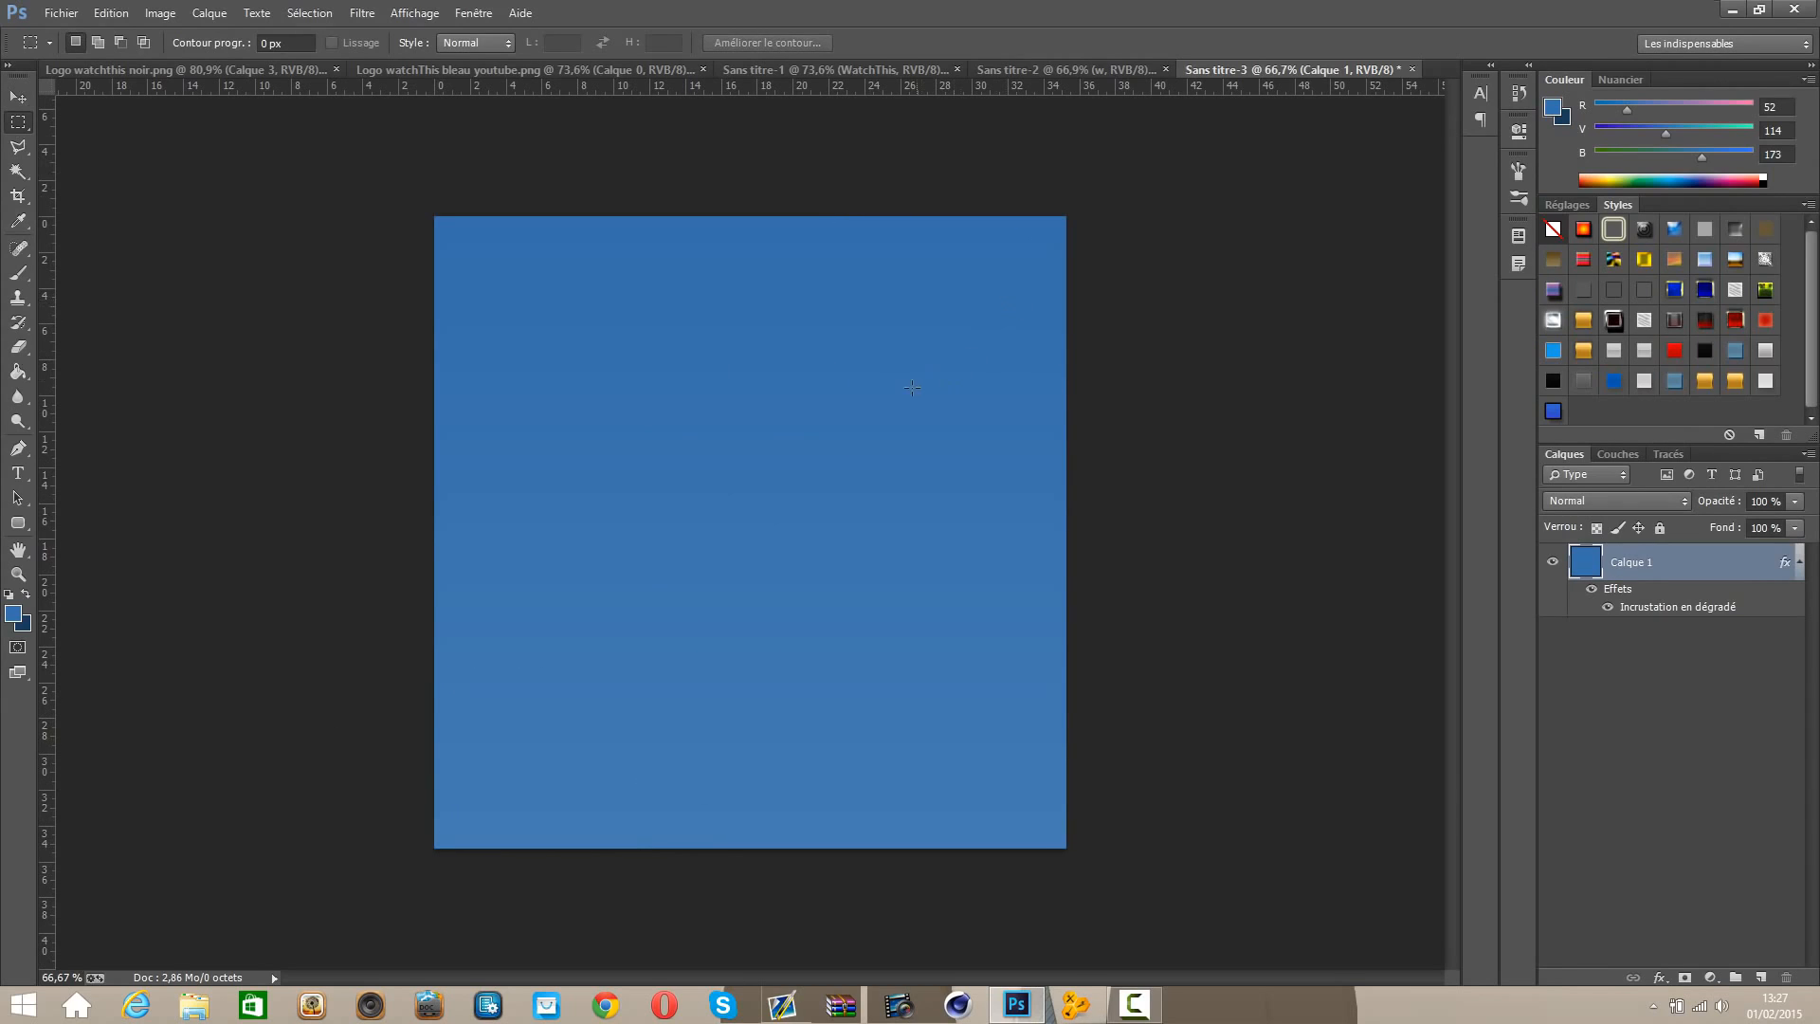
scroll(613, 521, "up", 1)
left_click(18, 97)
Step: Open the black silhouette image Logo watchthis noir.png from the Musique folder
left_click(58, 12)
left_click(76, 51)
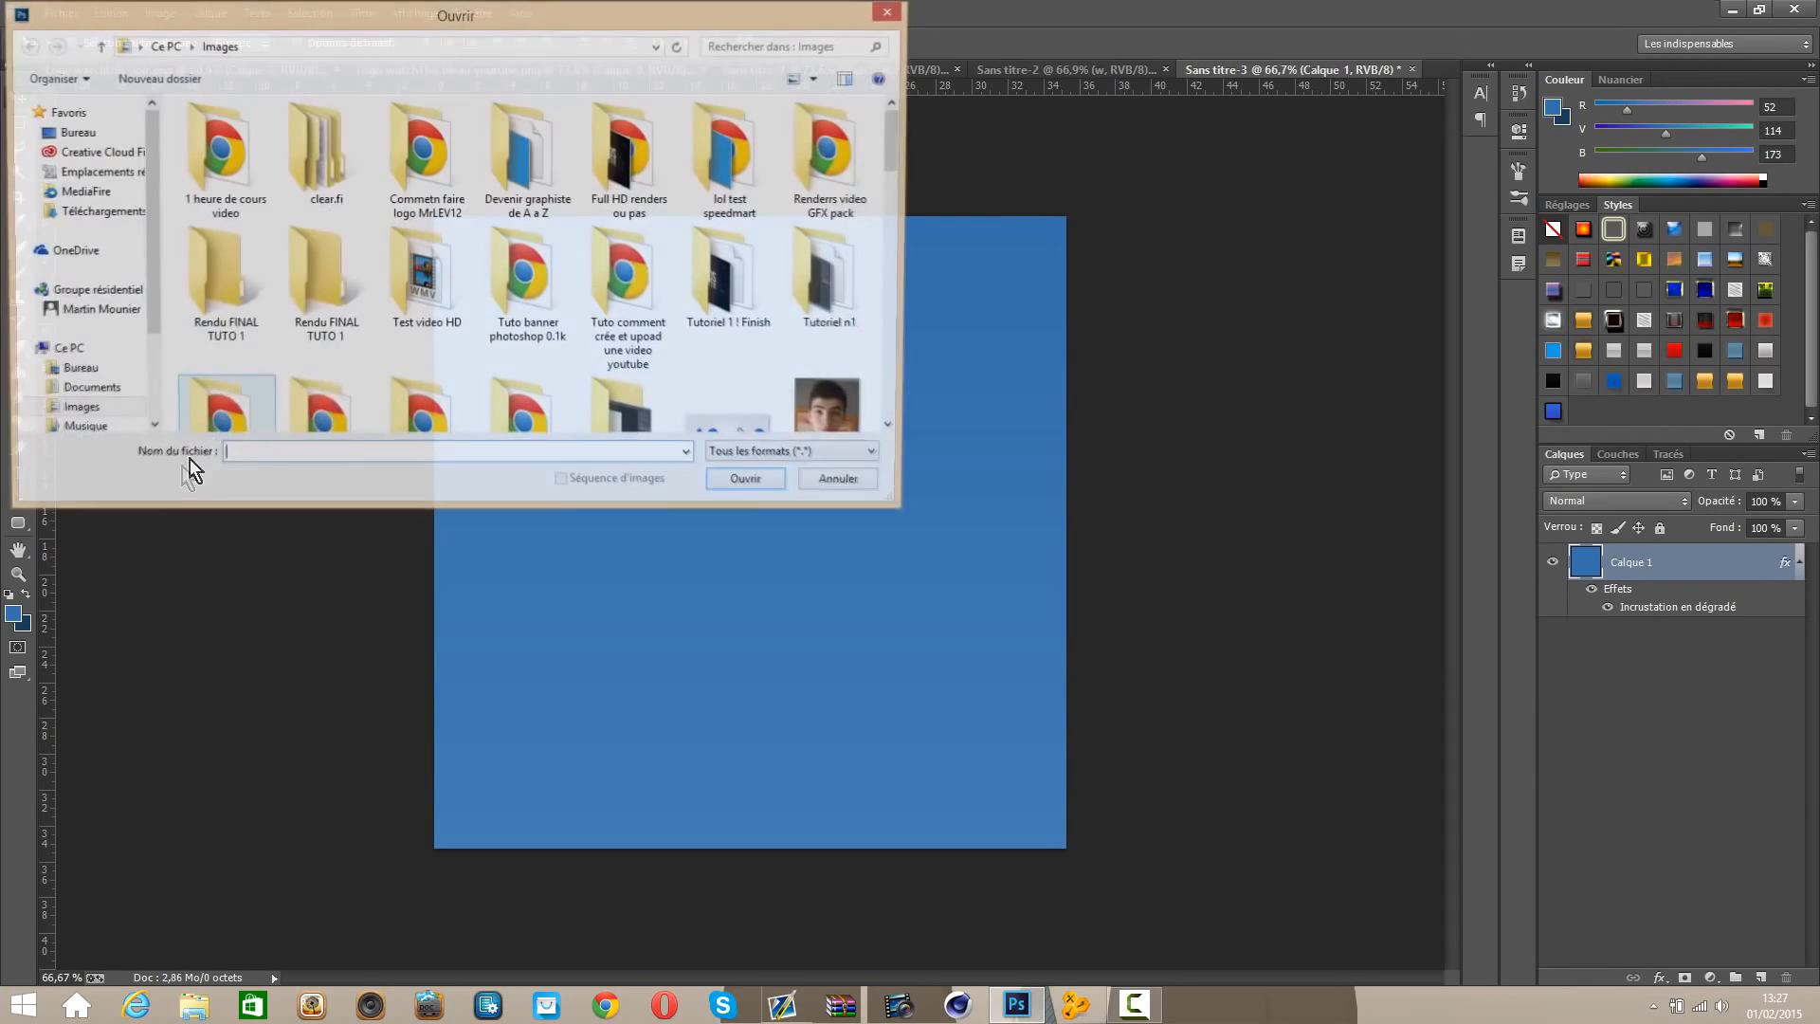
scroll(152, 347, "down", 1)
left_click(78, 382)
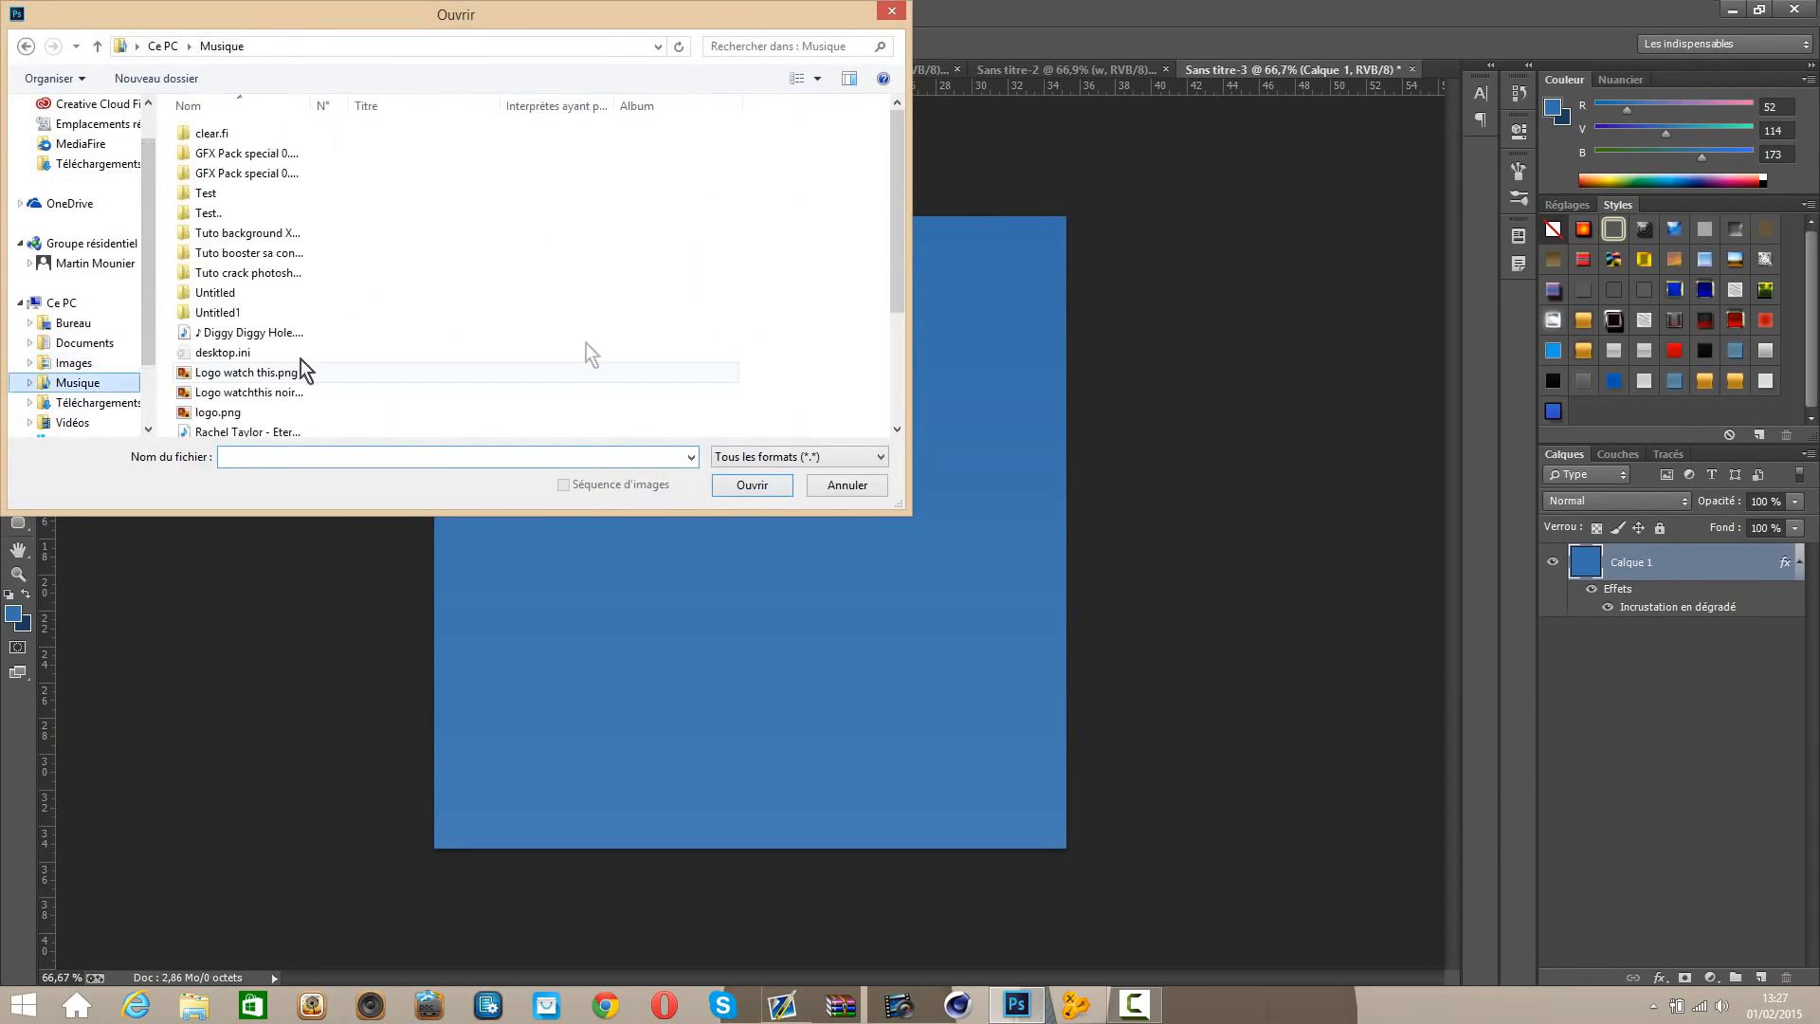
left_click_drag(890, 224, 896, 285)
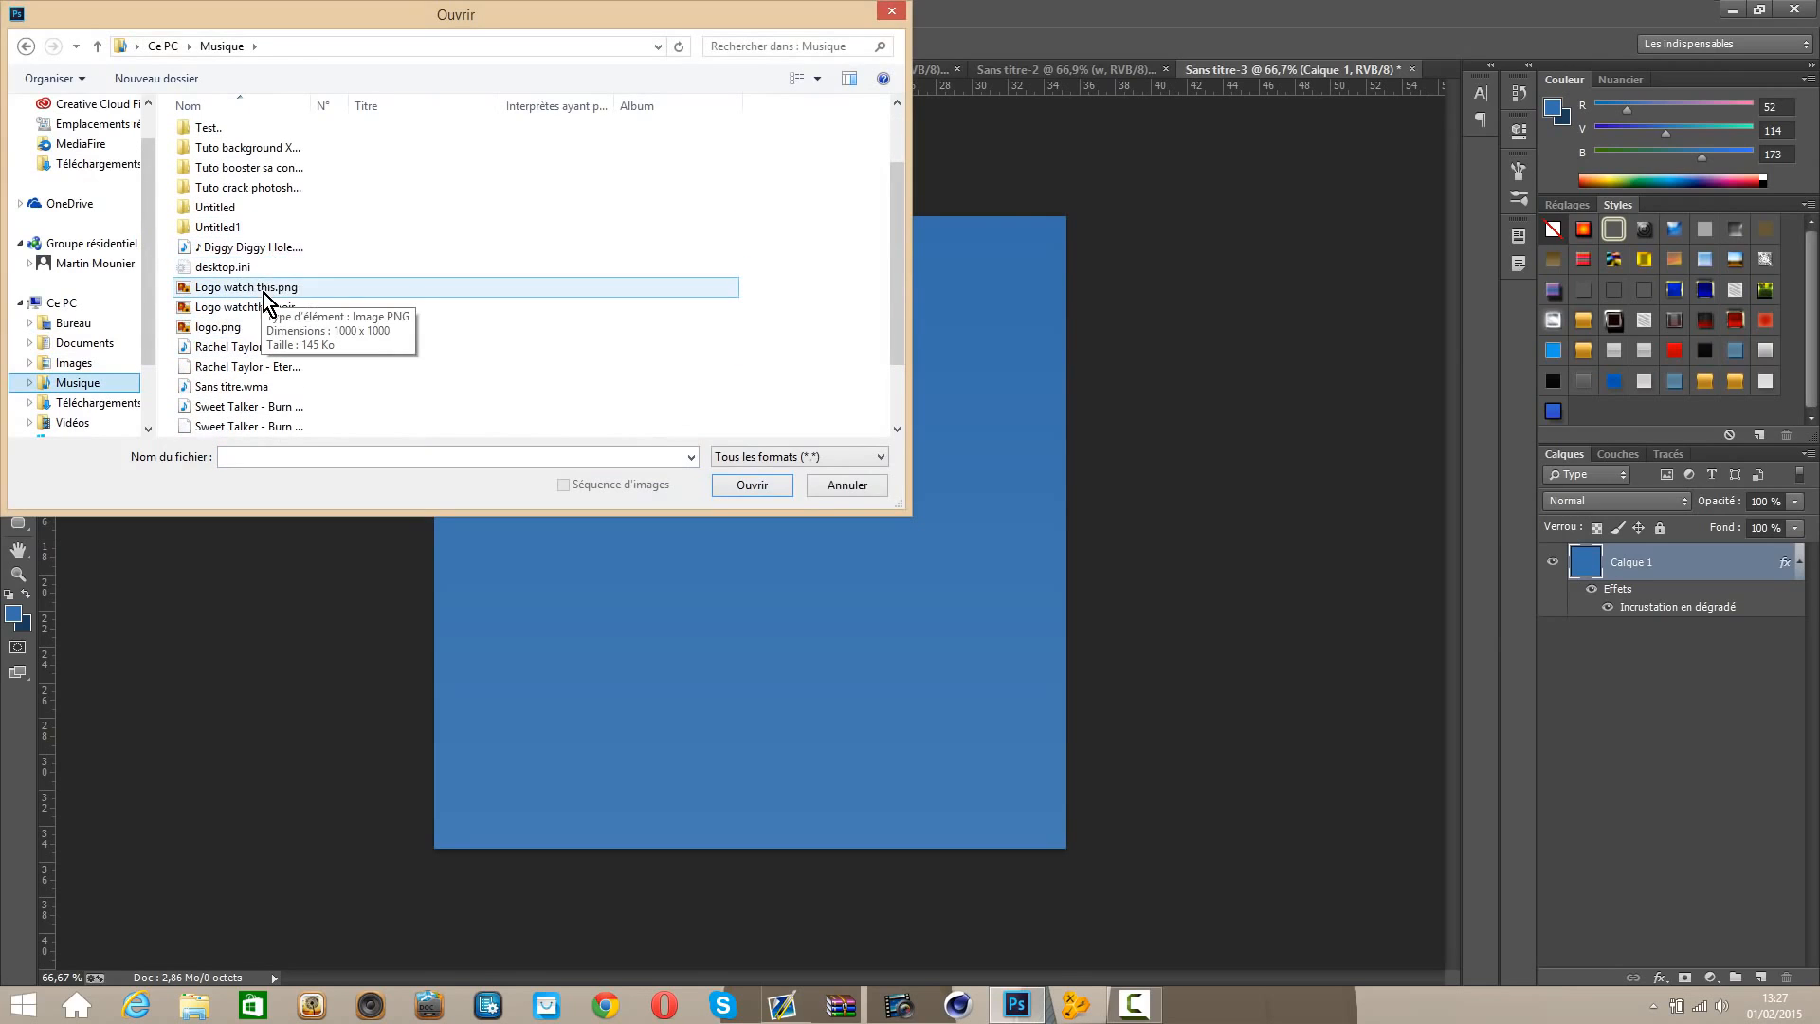
double_click(269, 307)
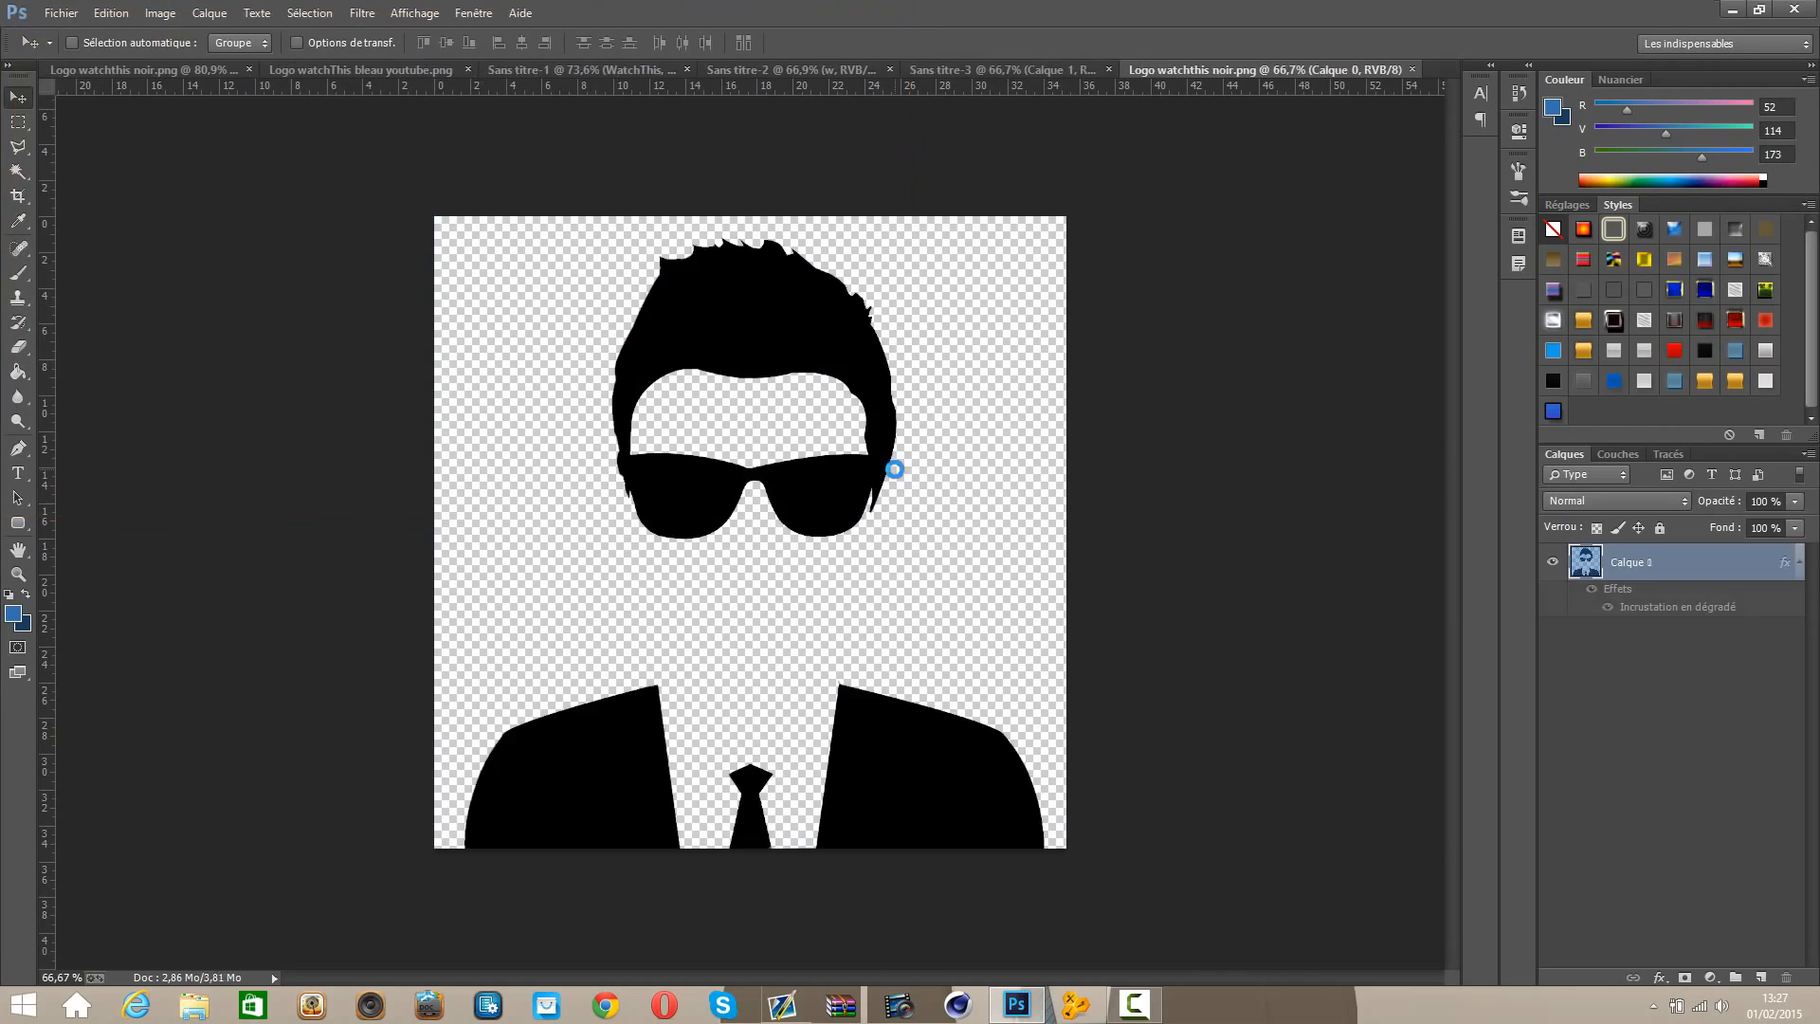
Step: Copy the black silhouette layer into the Sans titre-3 document and position it over the blue background
left_click_drag(988, 70, 348, 318)
left_click(1029, 247)
left_click_drag(1650, 574, 1053, 72)
left_click_drag(894, 588, 888, 584)
left_click_drag(873, 586, 866, 593)
Step: Scale the silhouette on Calque 2 down proportionally to about 66.56% in the upper middle of the canvas
key("ctrl+t")
left_click_drag(1041, 842, 893, 651)
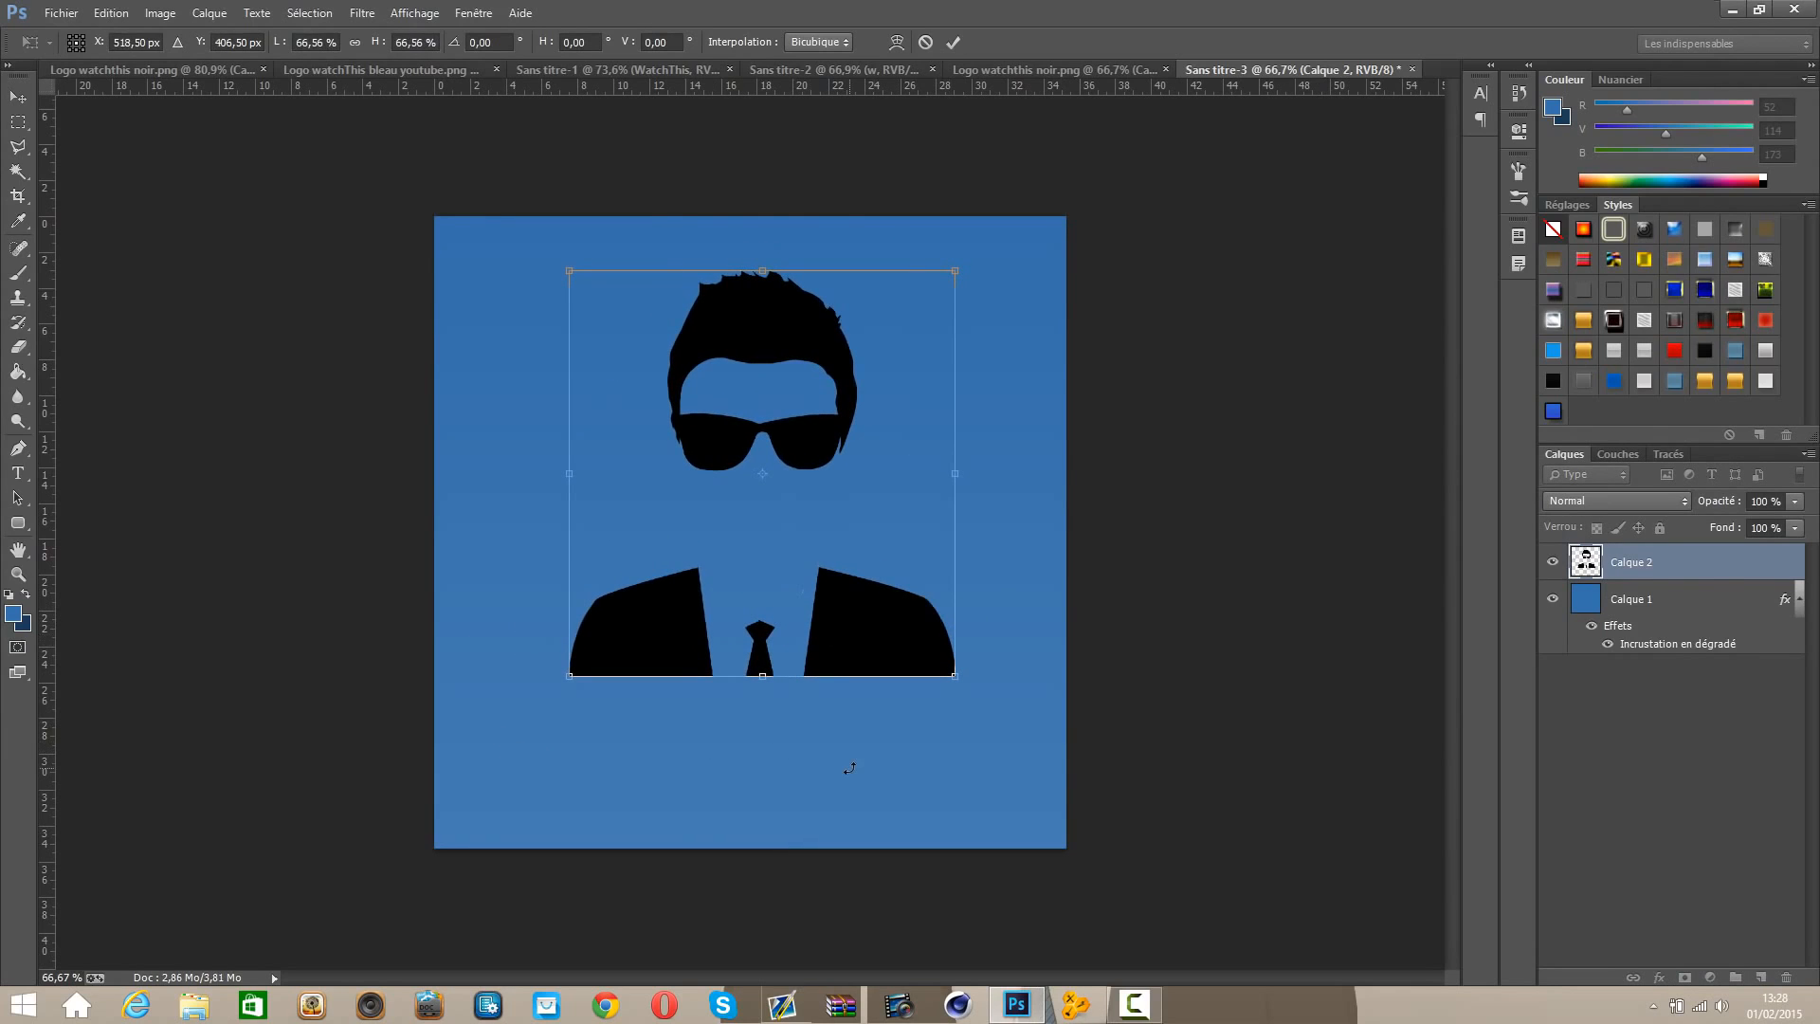
key("Return")
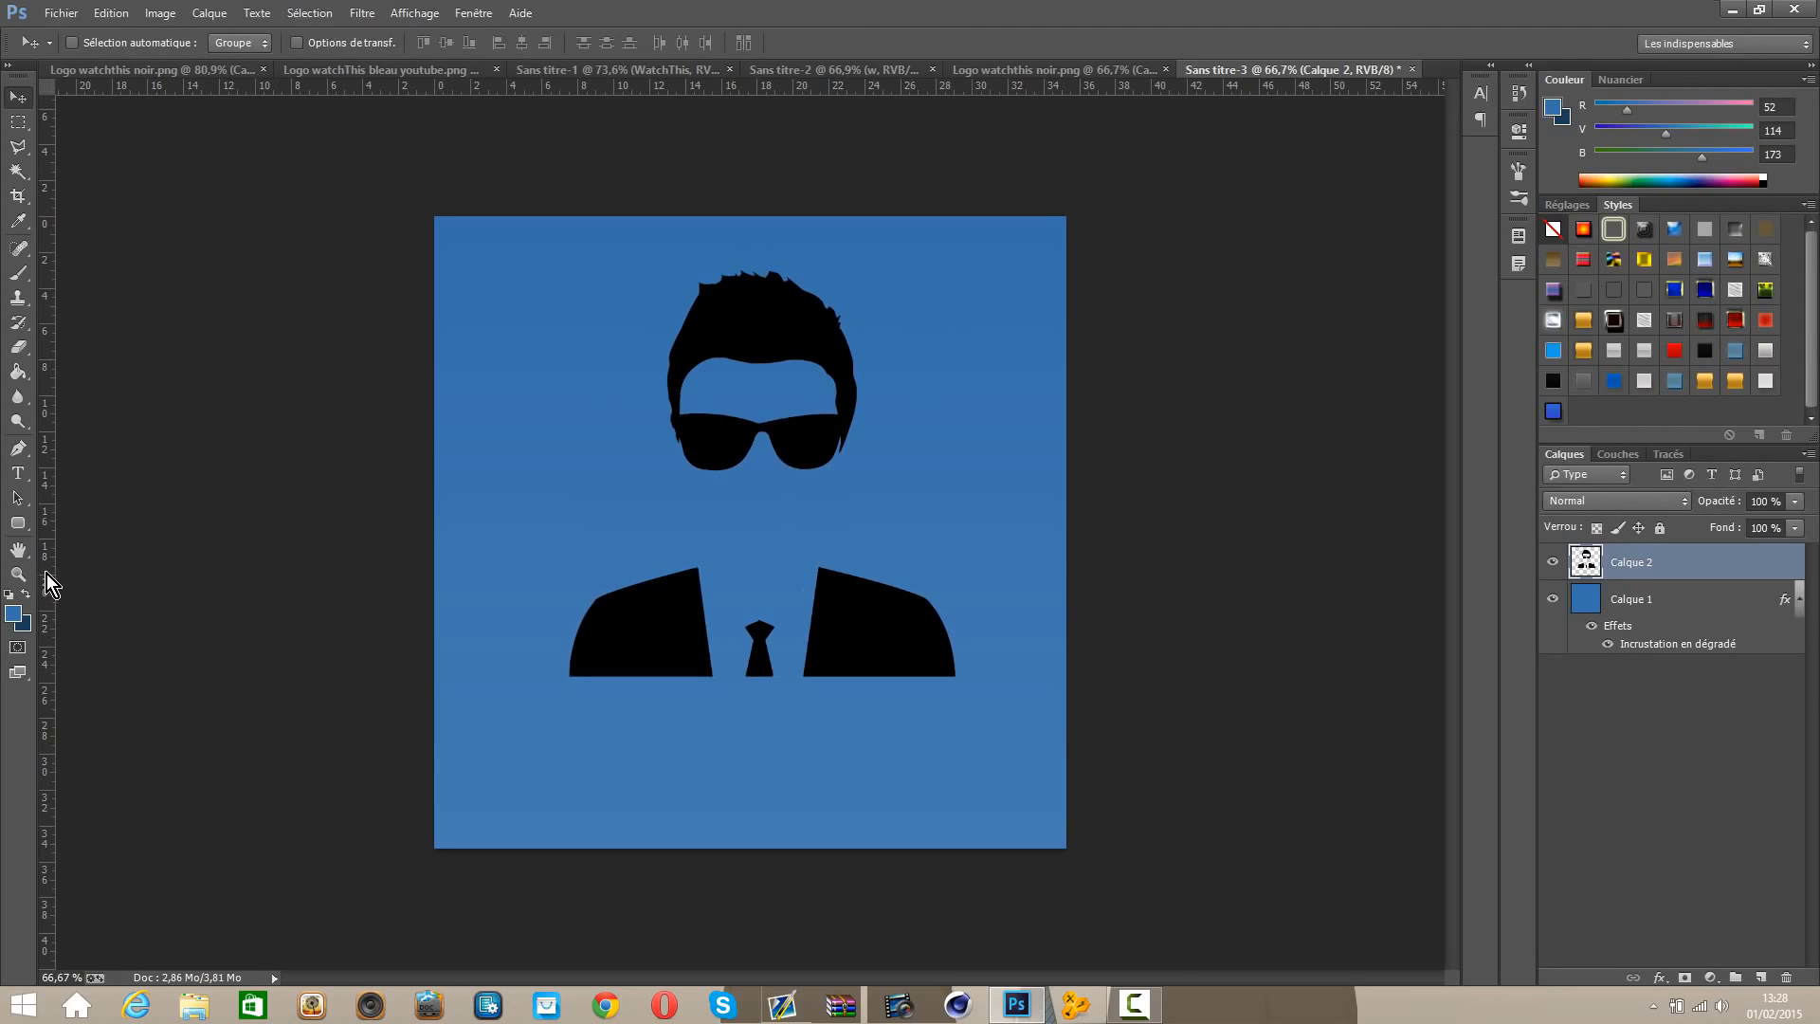
Step: Check the silhouette's centring with a vertical guide through the tie and a horizontal guide above the shoulders, nudge it slightly down, and hide the guides
left_click_drag(48, 575, 766, 608)
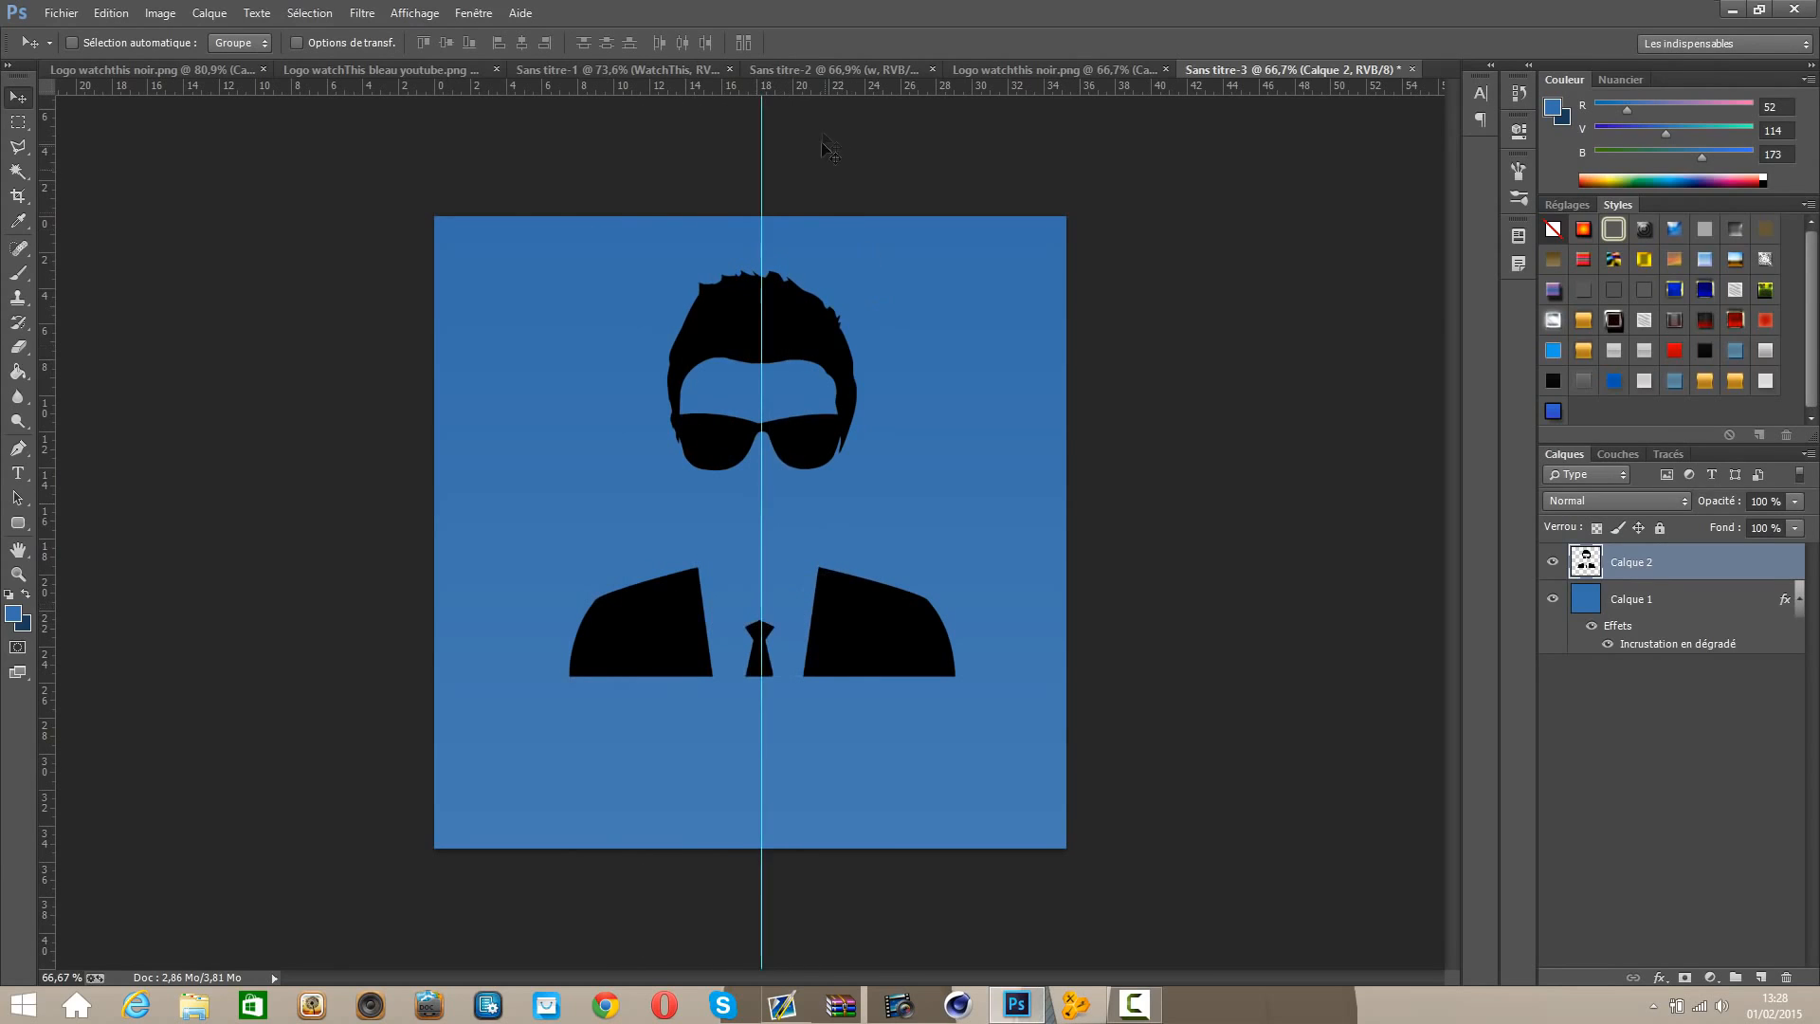
left_click_drag(805, 92, 859, 532)
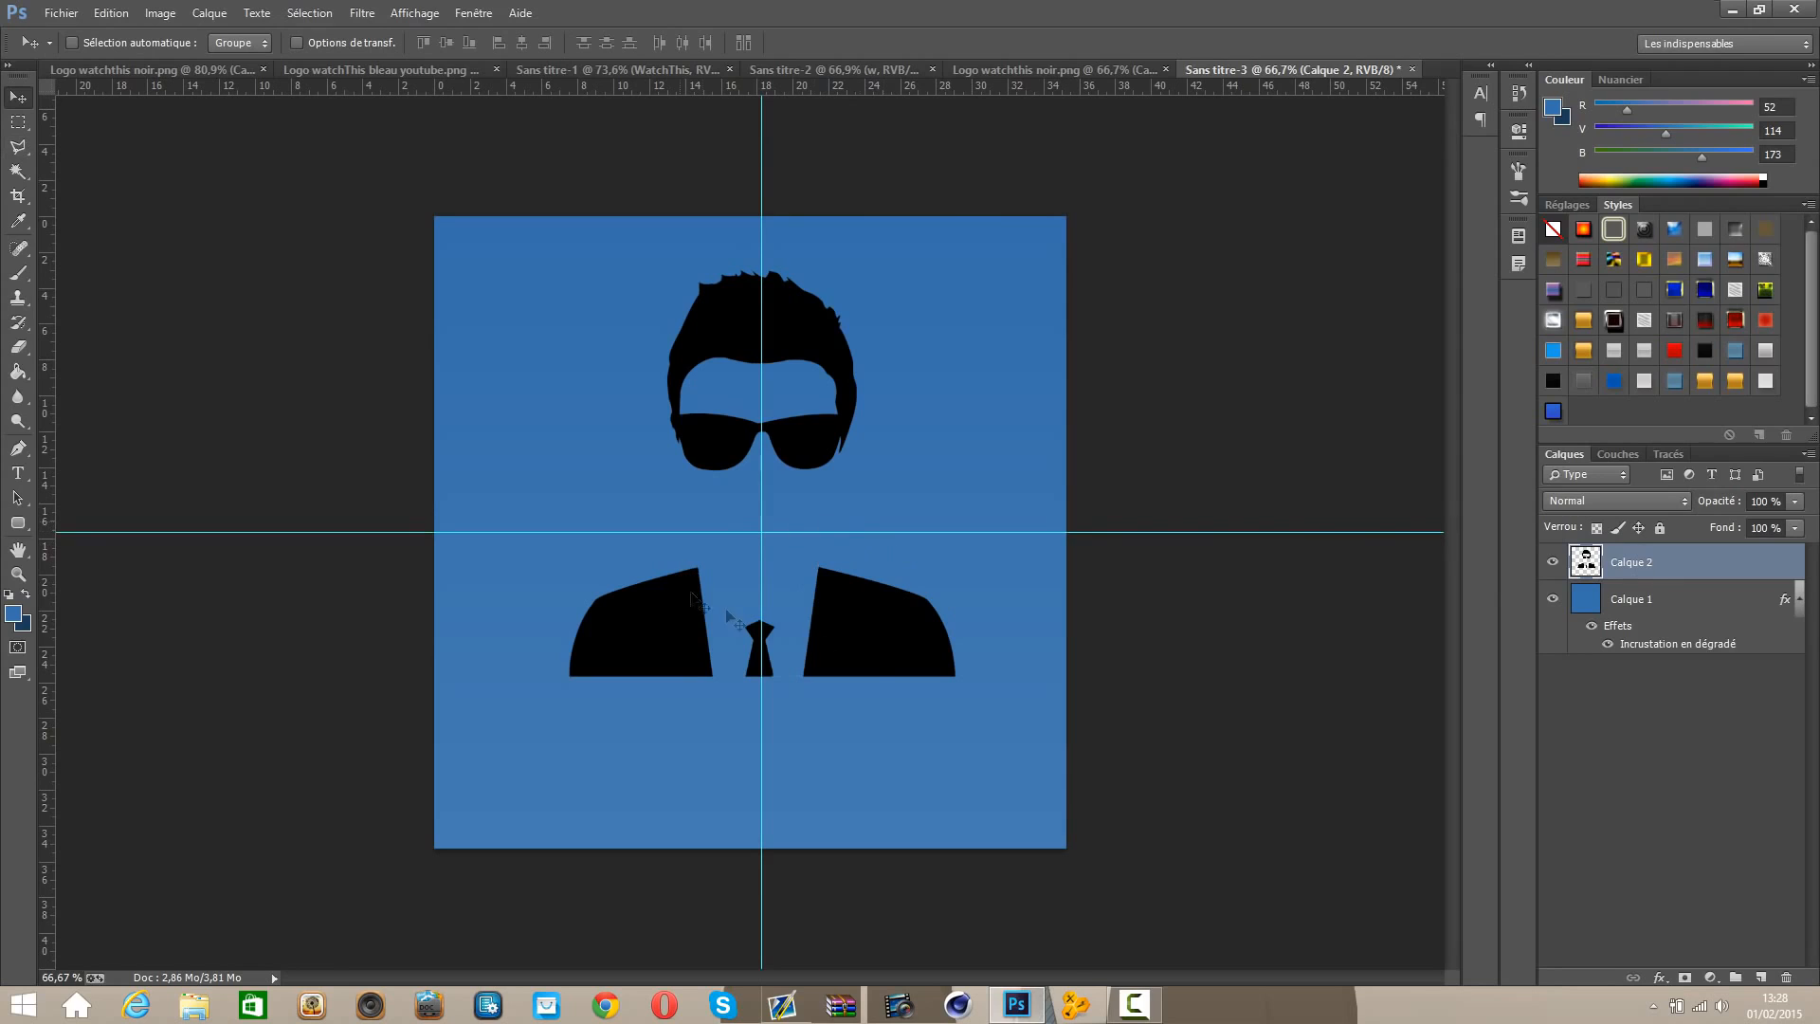
left_click_drag(880, 666, 876, 666)
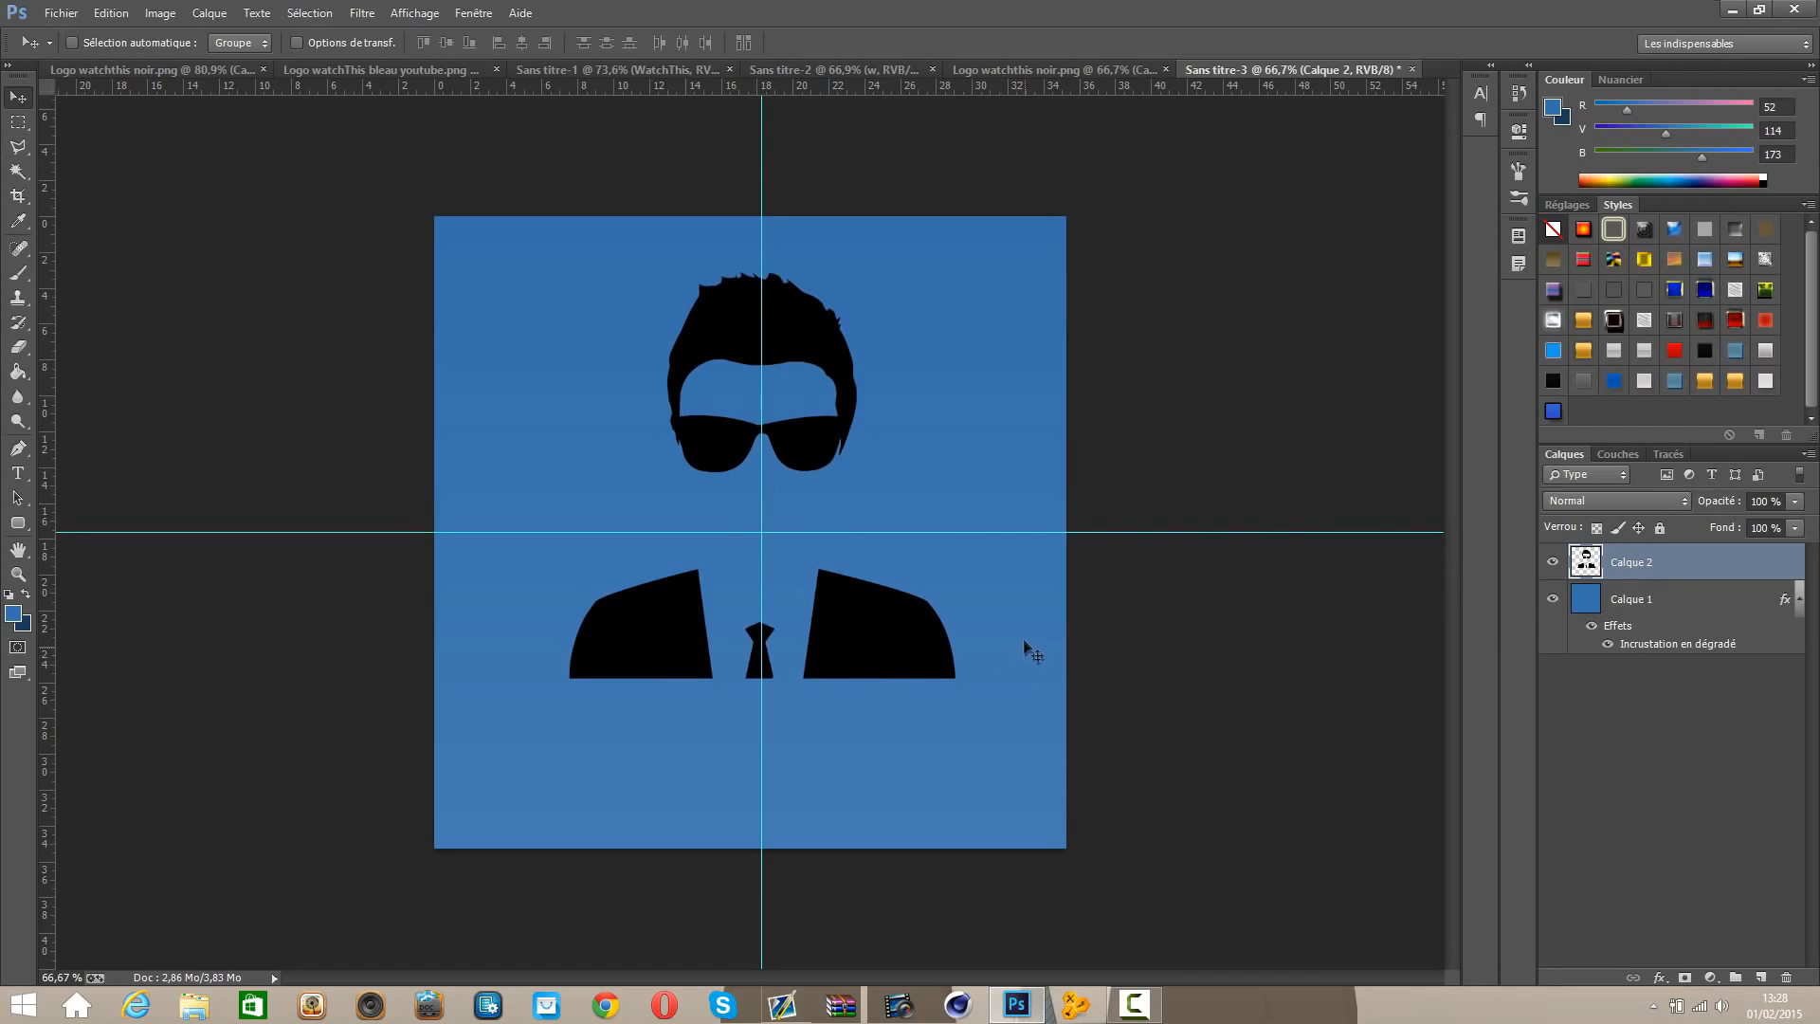
key("ctrl+h")
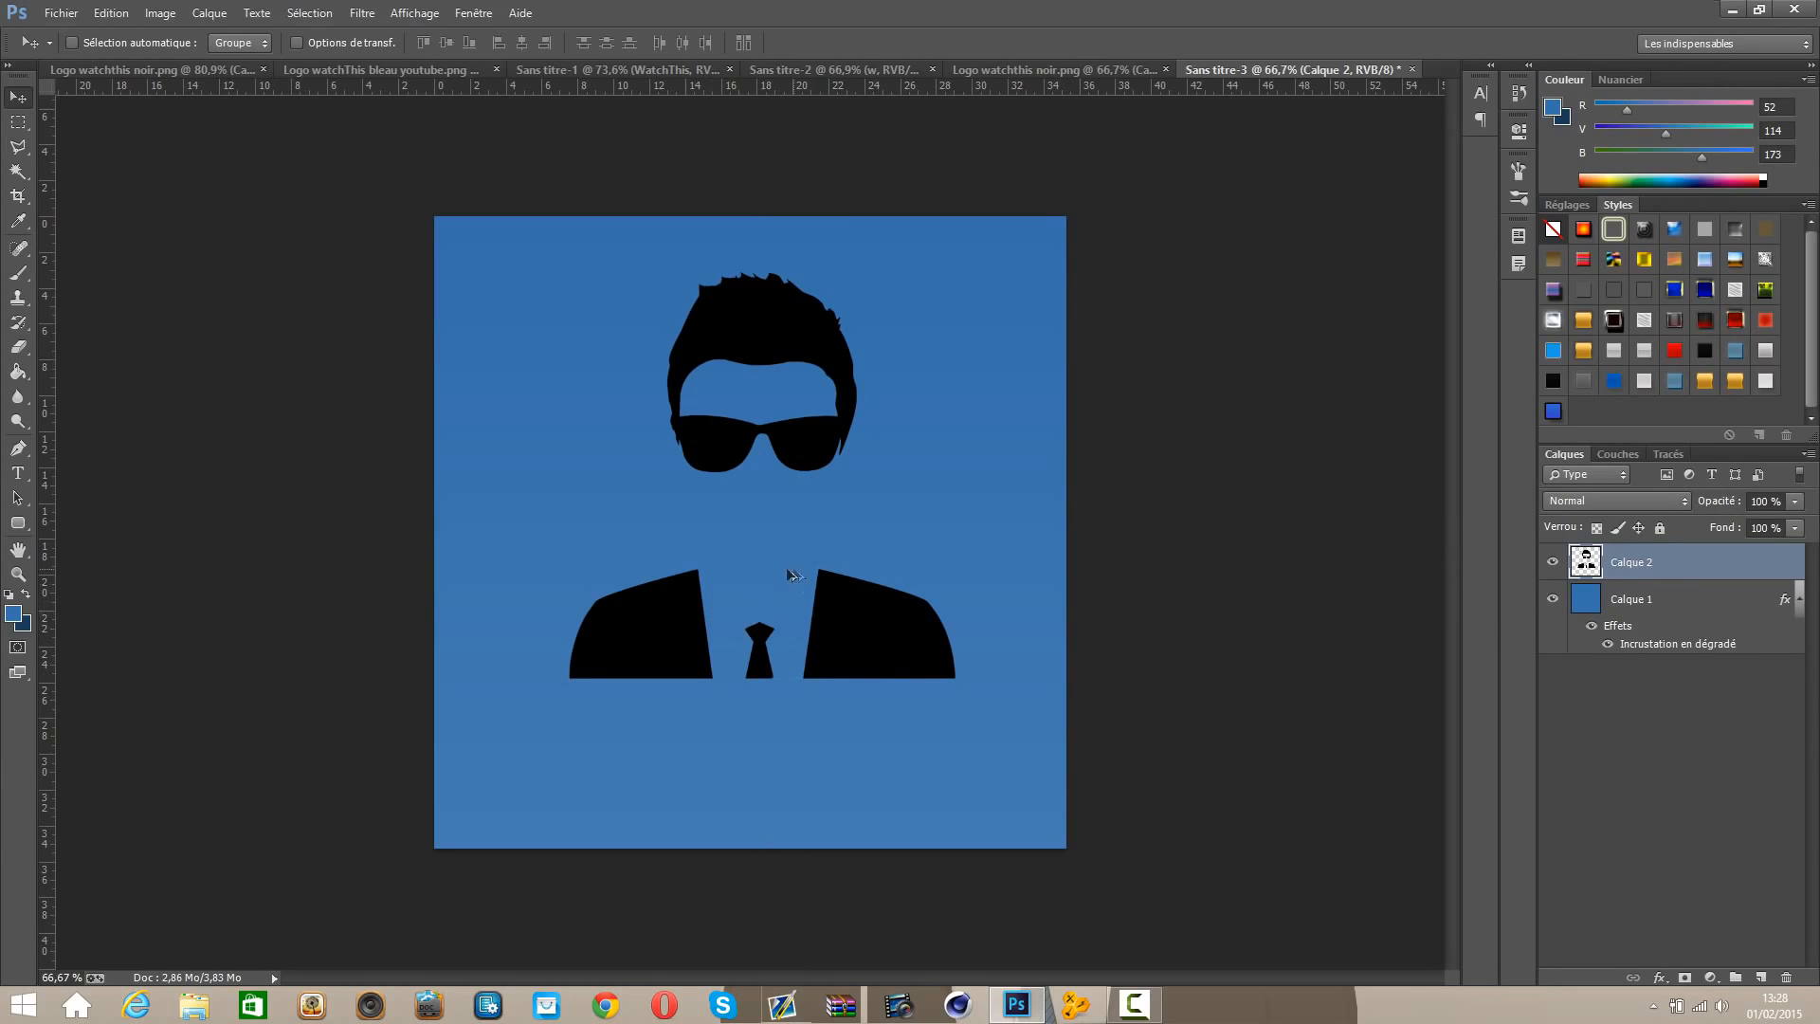
Step: Give the silhouette layer Calque 2 a white ffffff colour overlay style
scroll(760, 577, "down", 2)
scroll(760, 576, "up", 4)
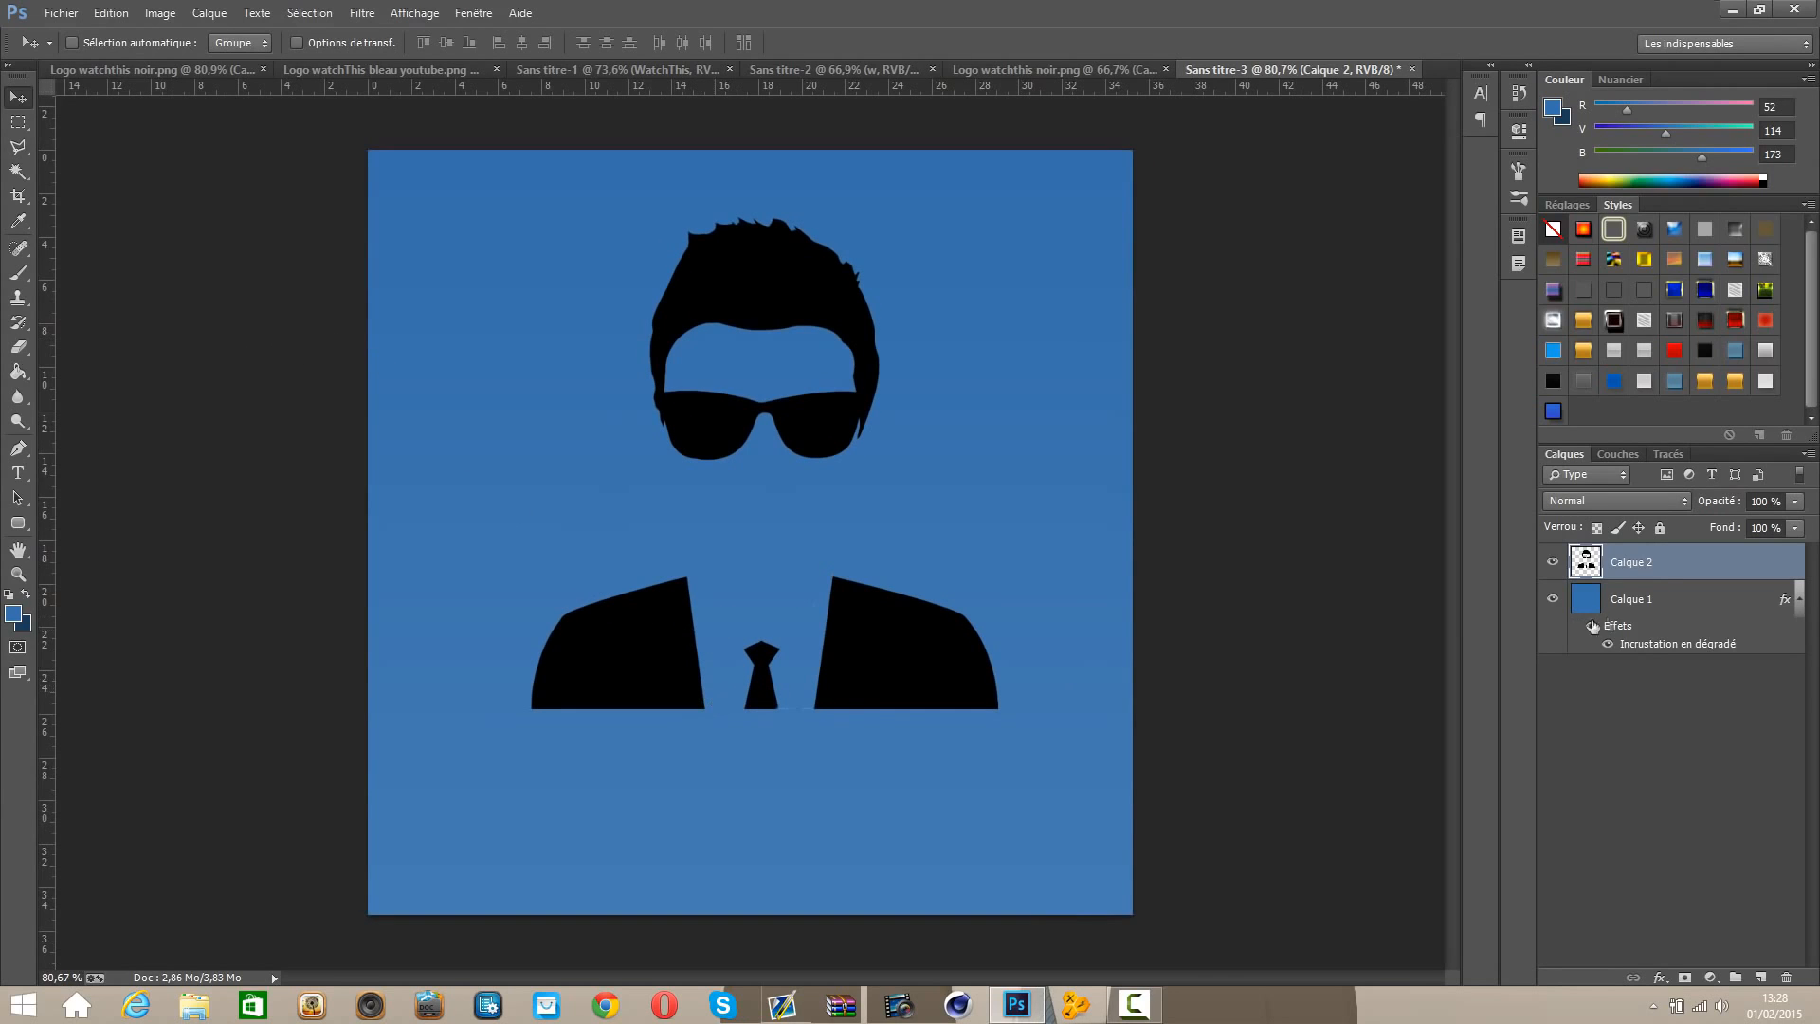
double_click(1605, 569)
left_click(1039, 802)
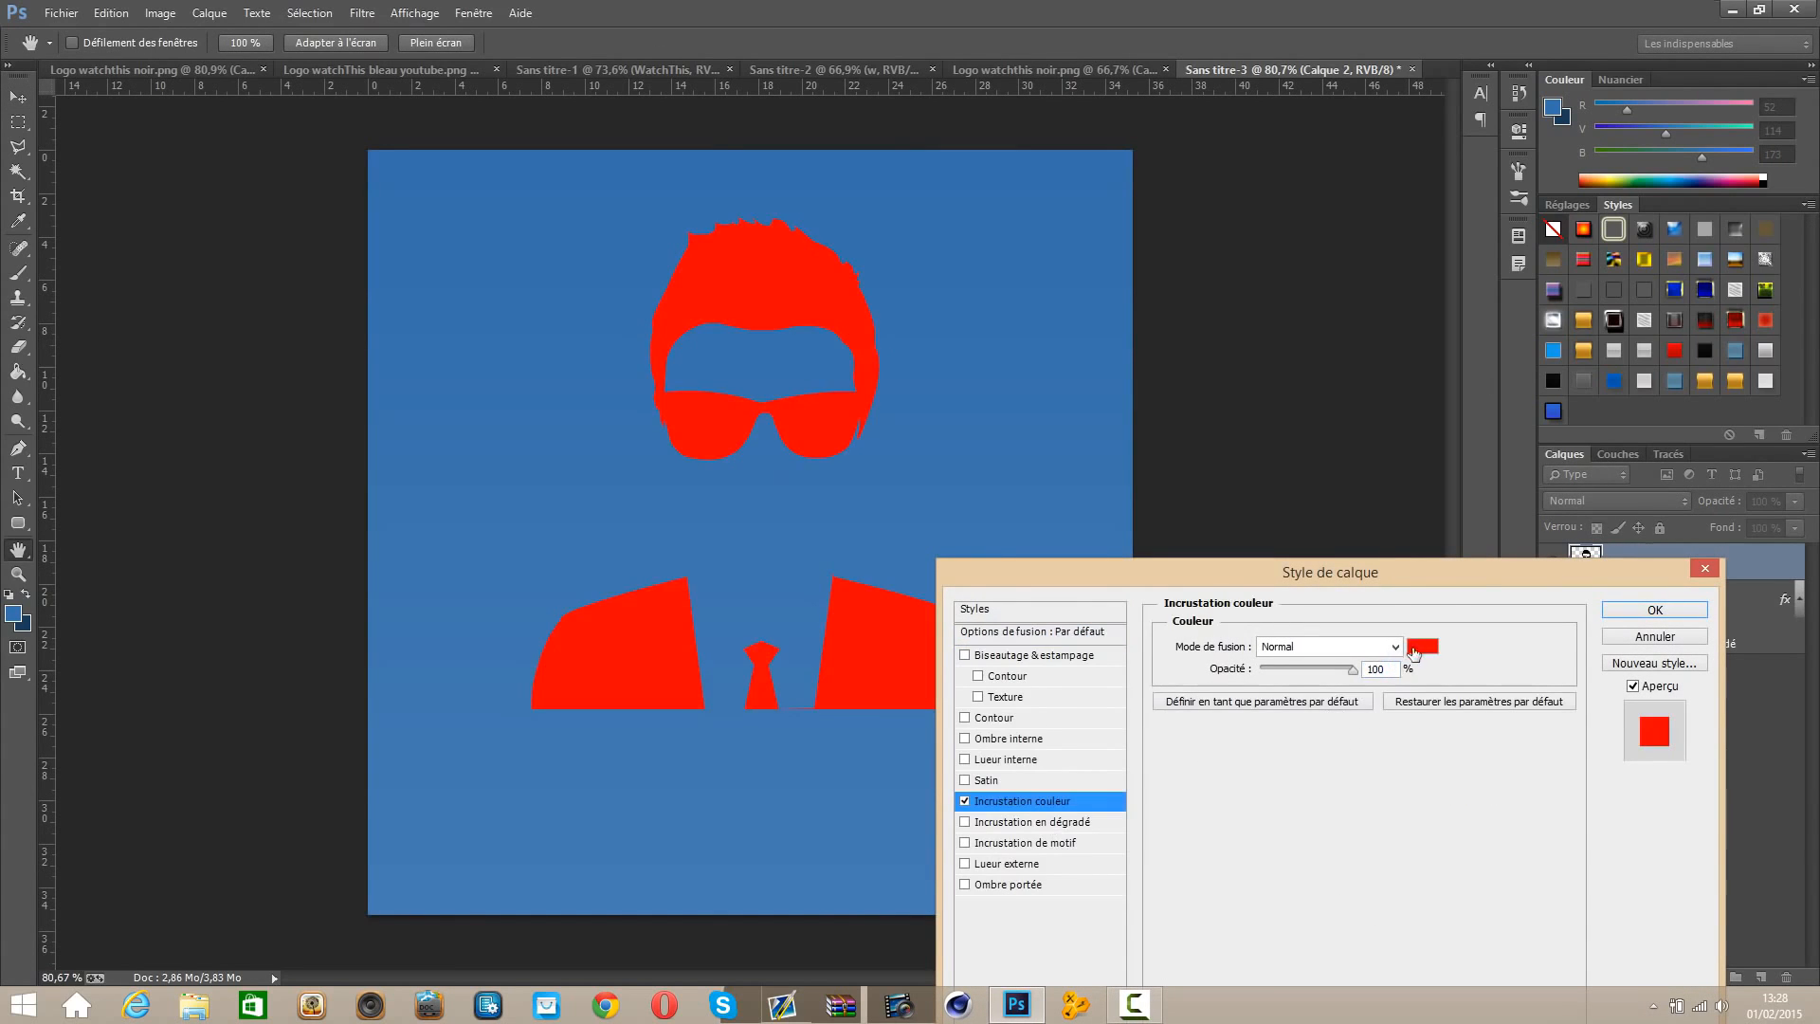
left_click(1417, 647)
left_click(938, 587)
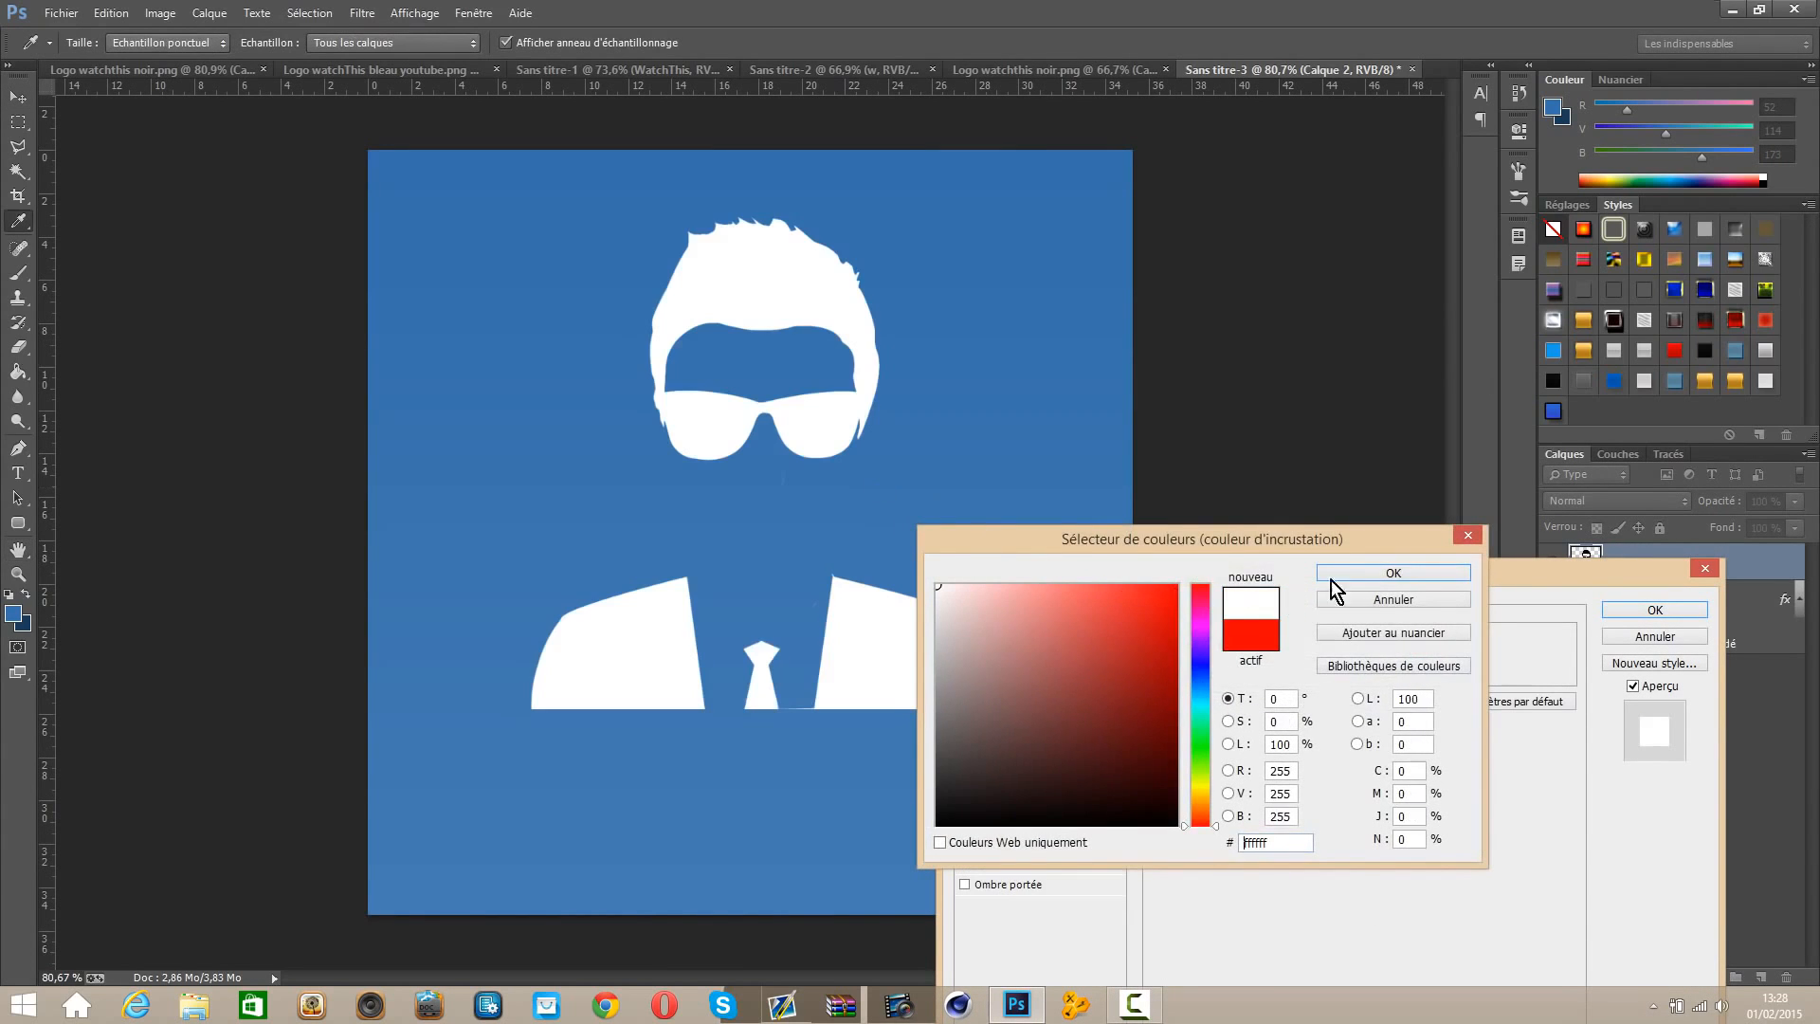
left_click(1383, 575)
left_click(1623, 607)
scroll(825, 567, "down", 2)
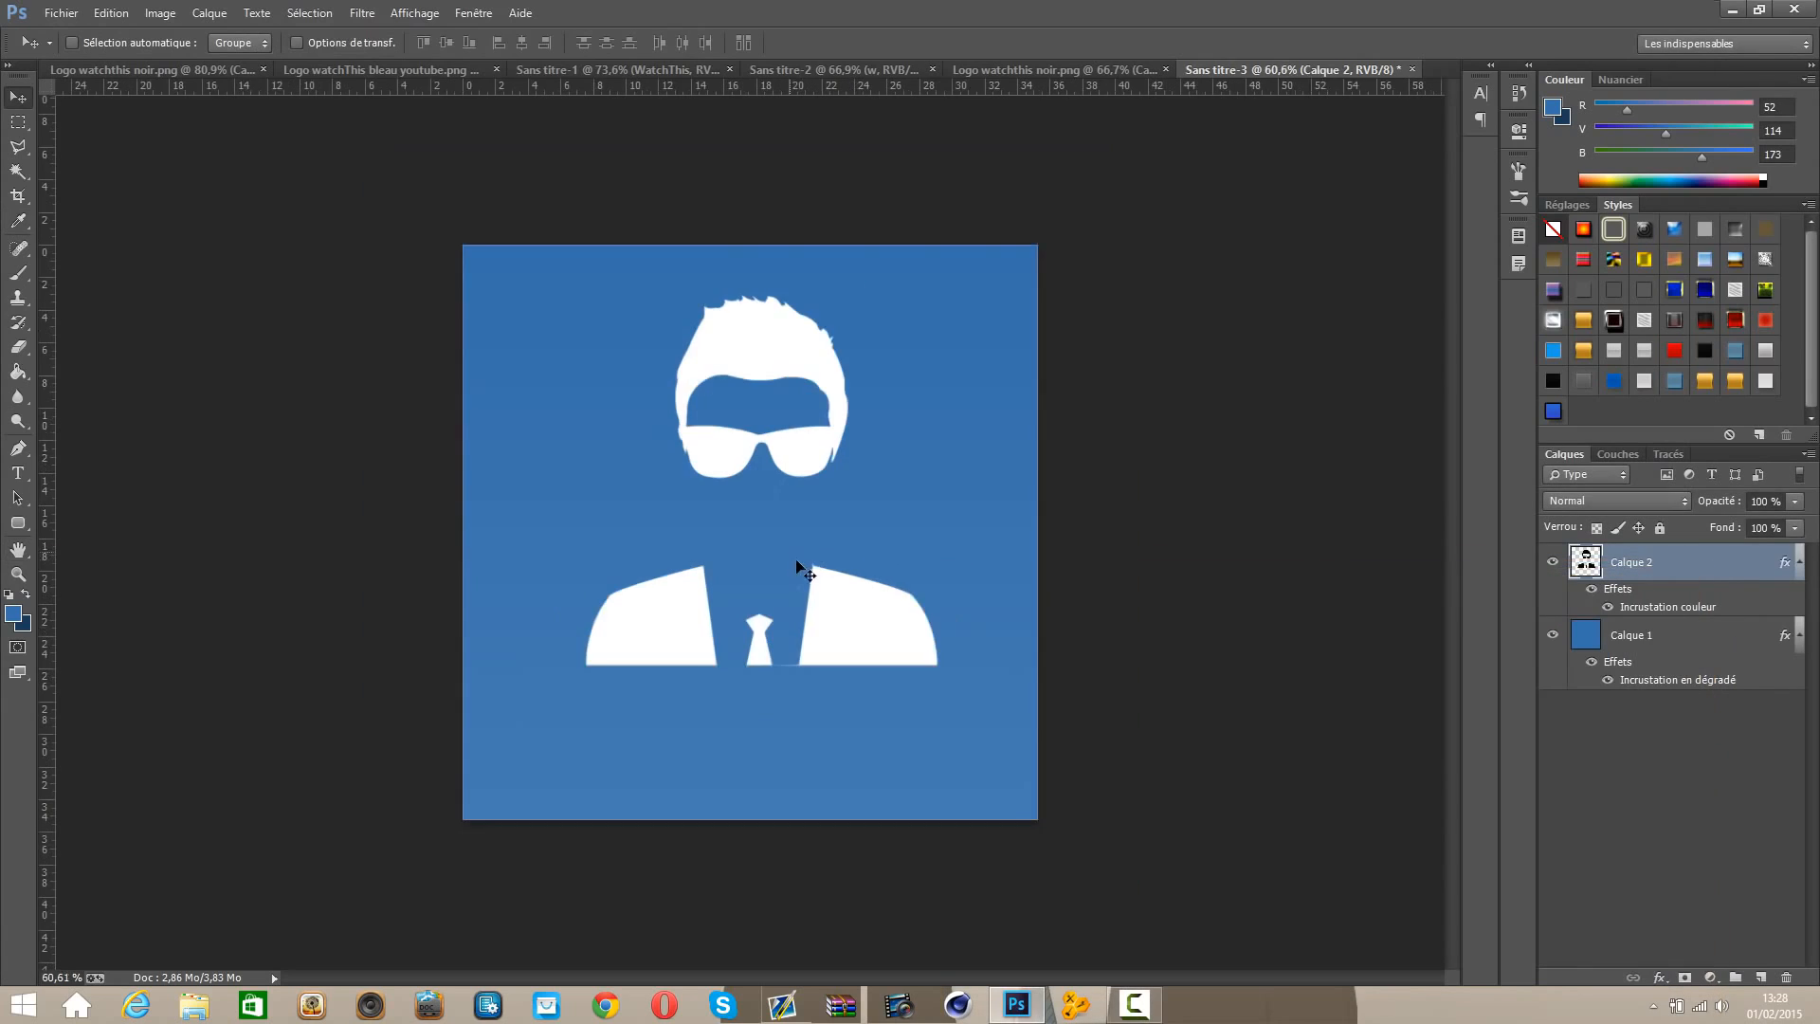
Step: Erase the stray white specks below the glasses and beside the jacket, and the thin line between the tie and jacket
scroll(801, 566, "up", 5)
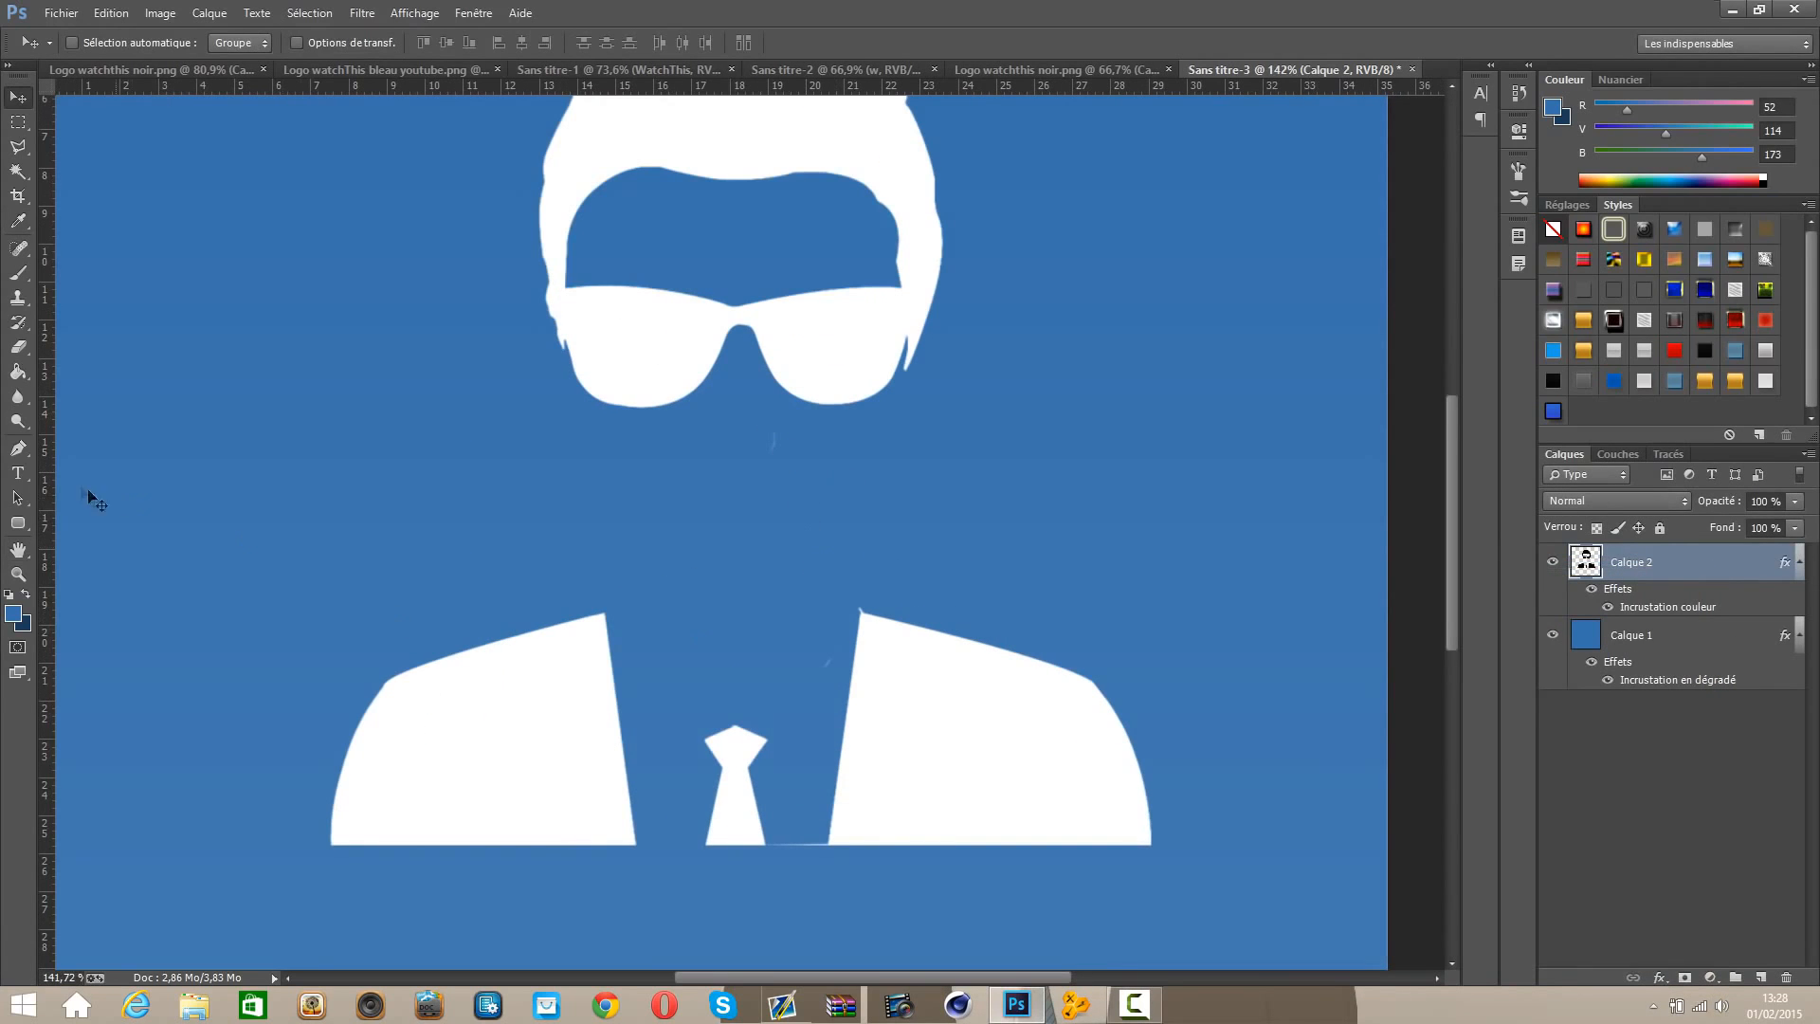
left_click(17, 346)
left_click(77, 46)
left_click_drag(787, 449, 768, 450)
left_click(826, 663)
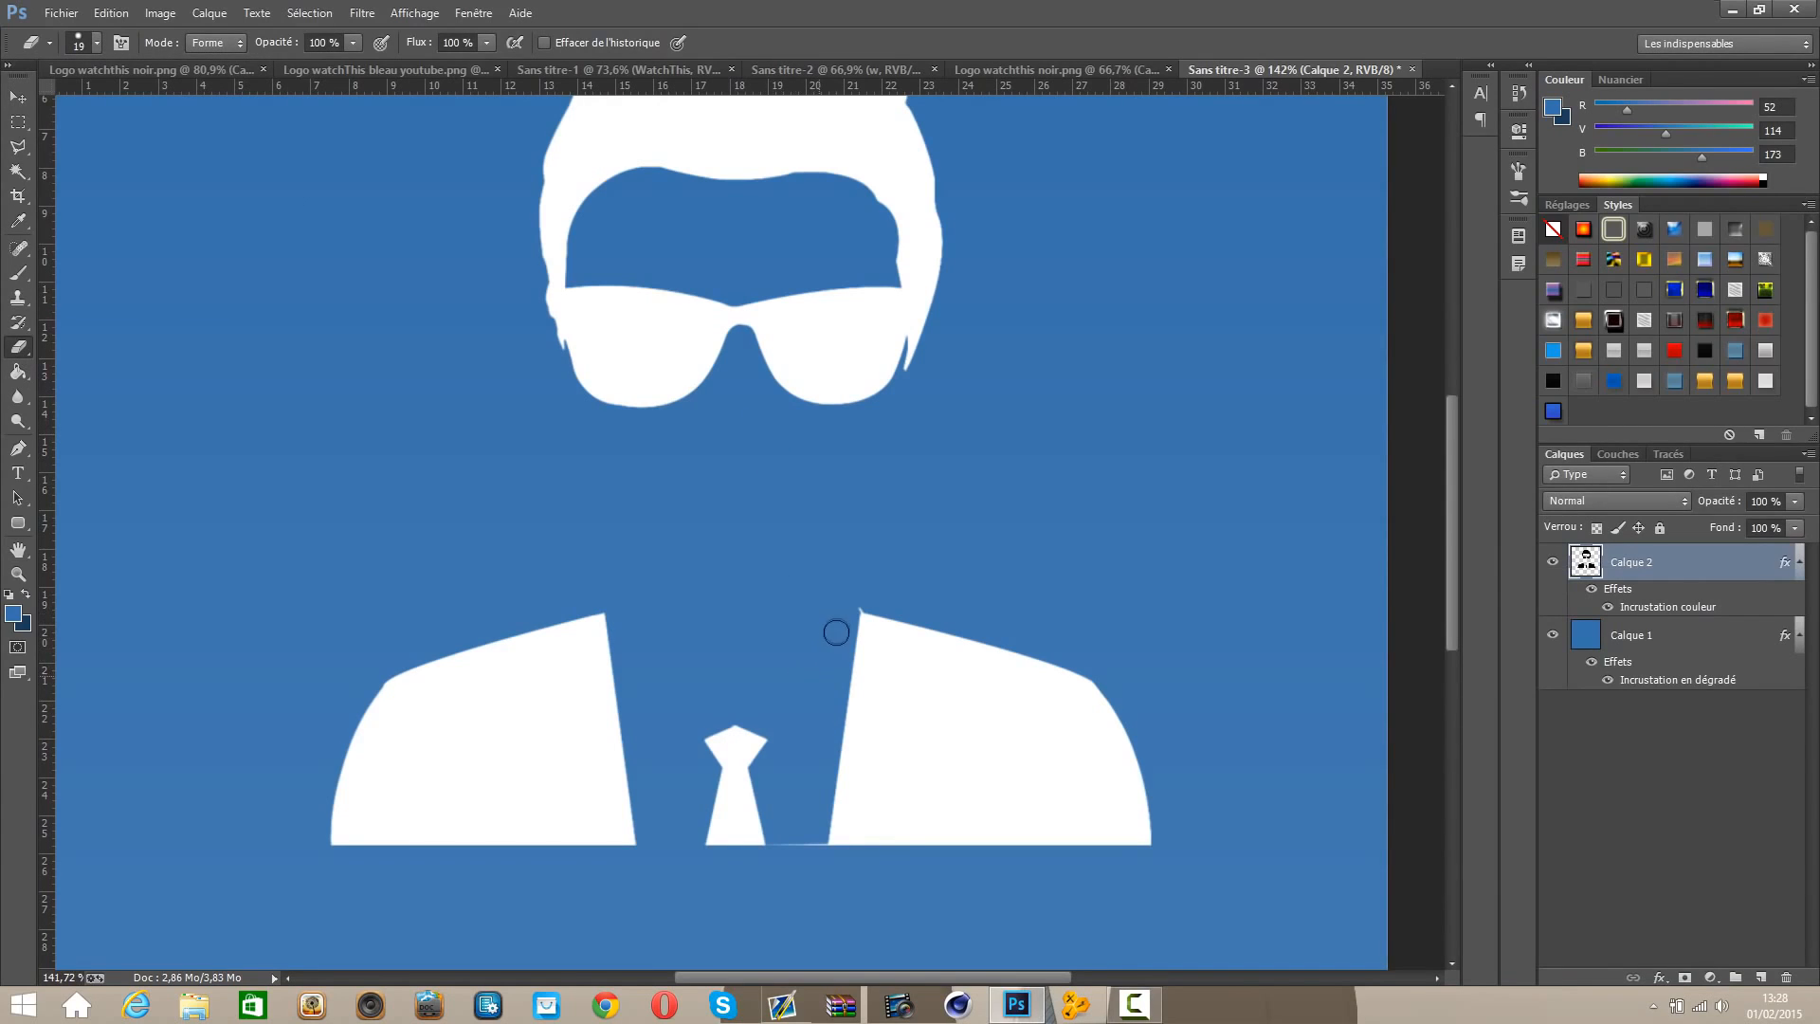
left_click_drag(783, 847, 813, 844)
scroll(816, 549, "down", 10)
scroll(799, 577, "up", 5)
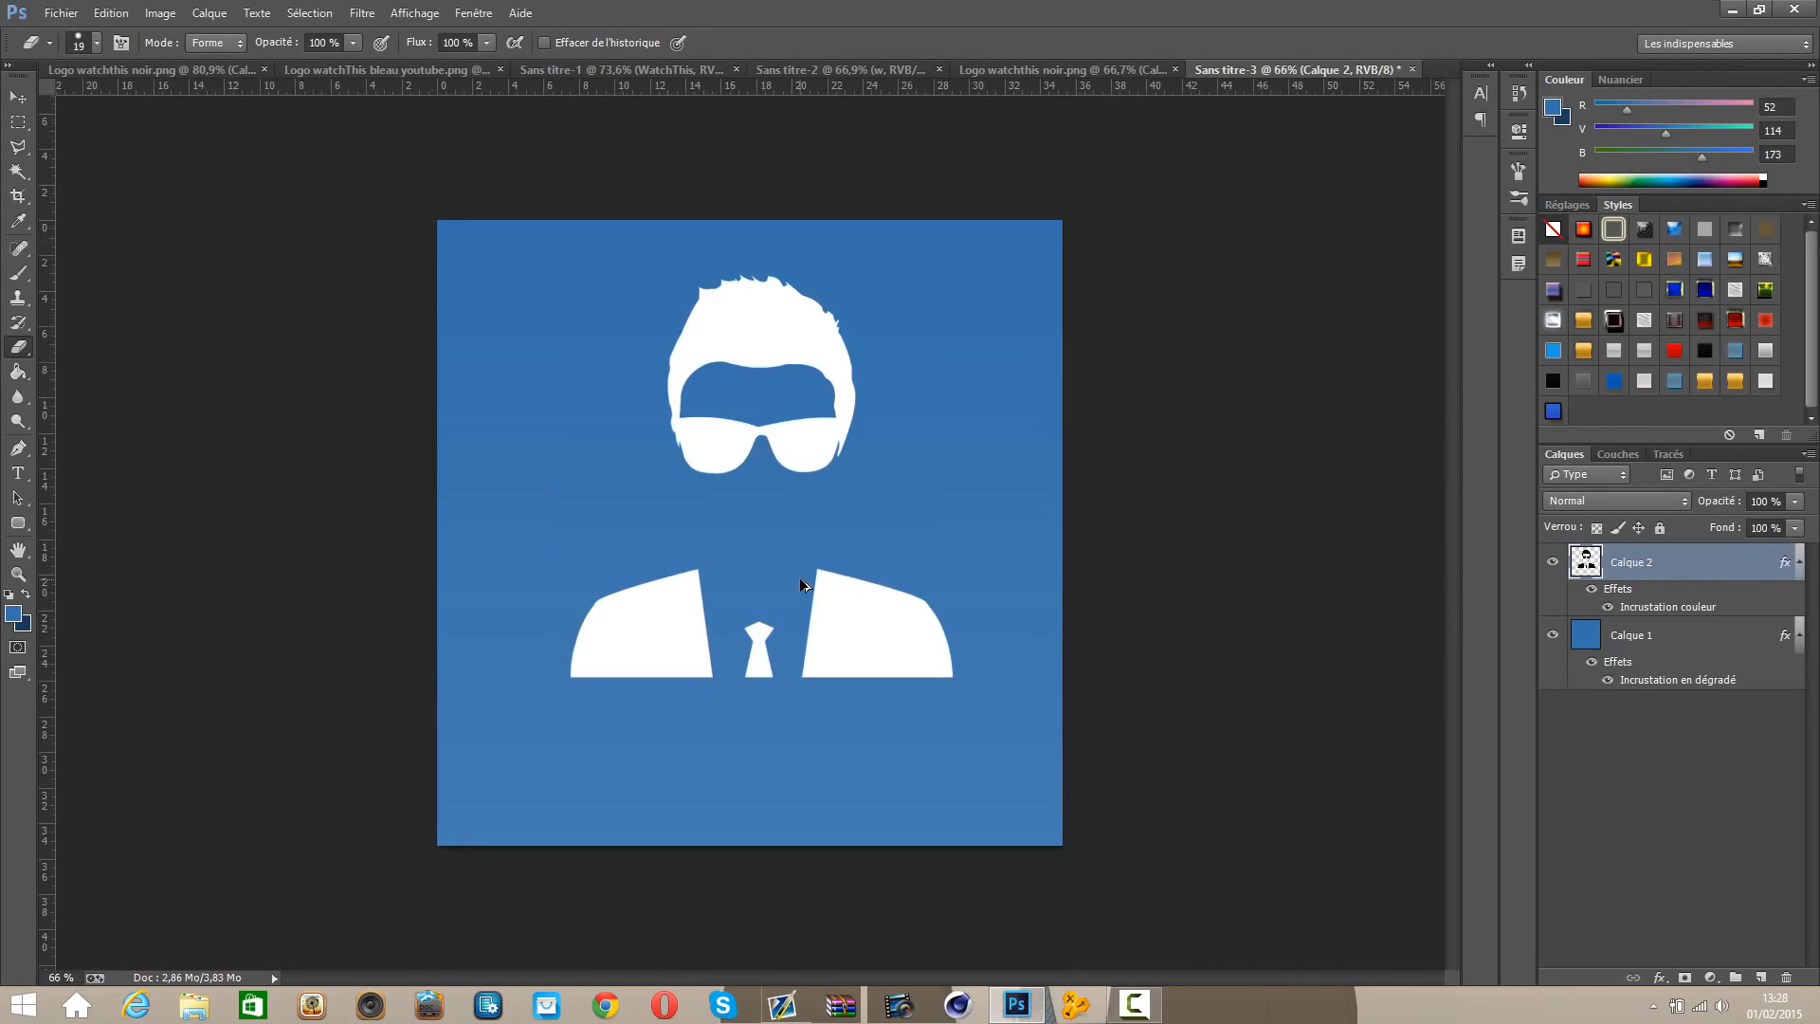
Step: Add a text layer reading WATCHTHIS in capitals over the lower part of the canvas
left_click(17, 473)
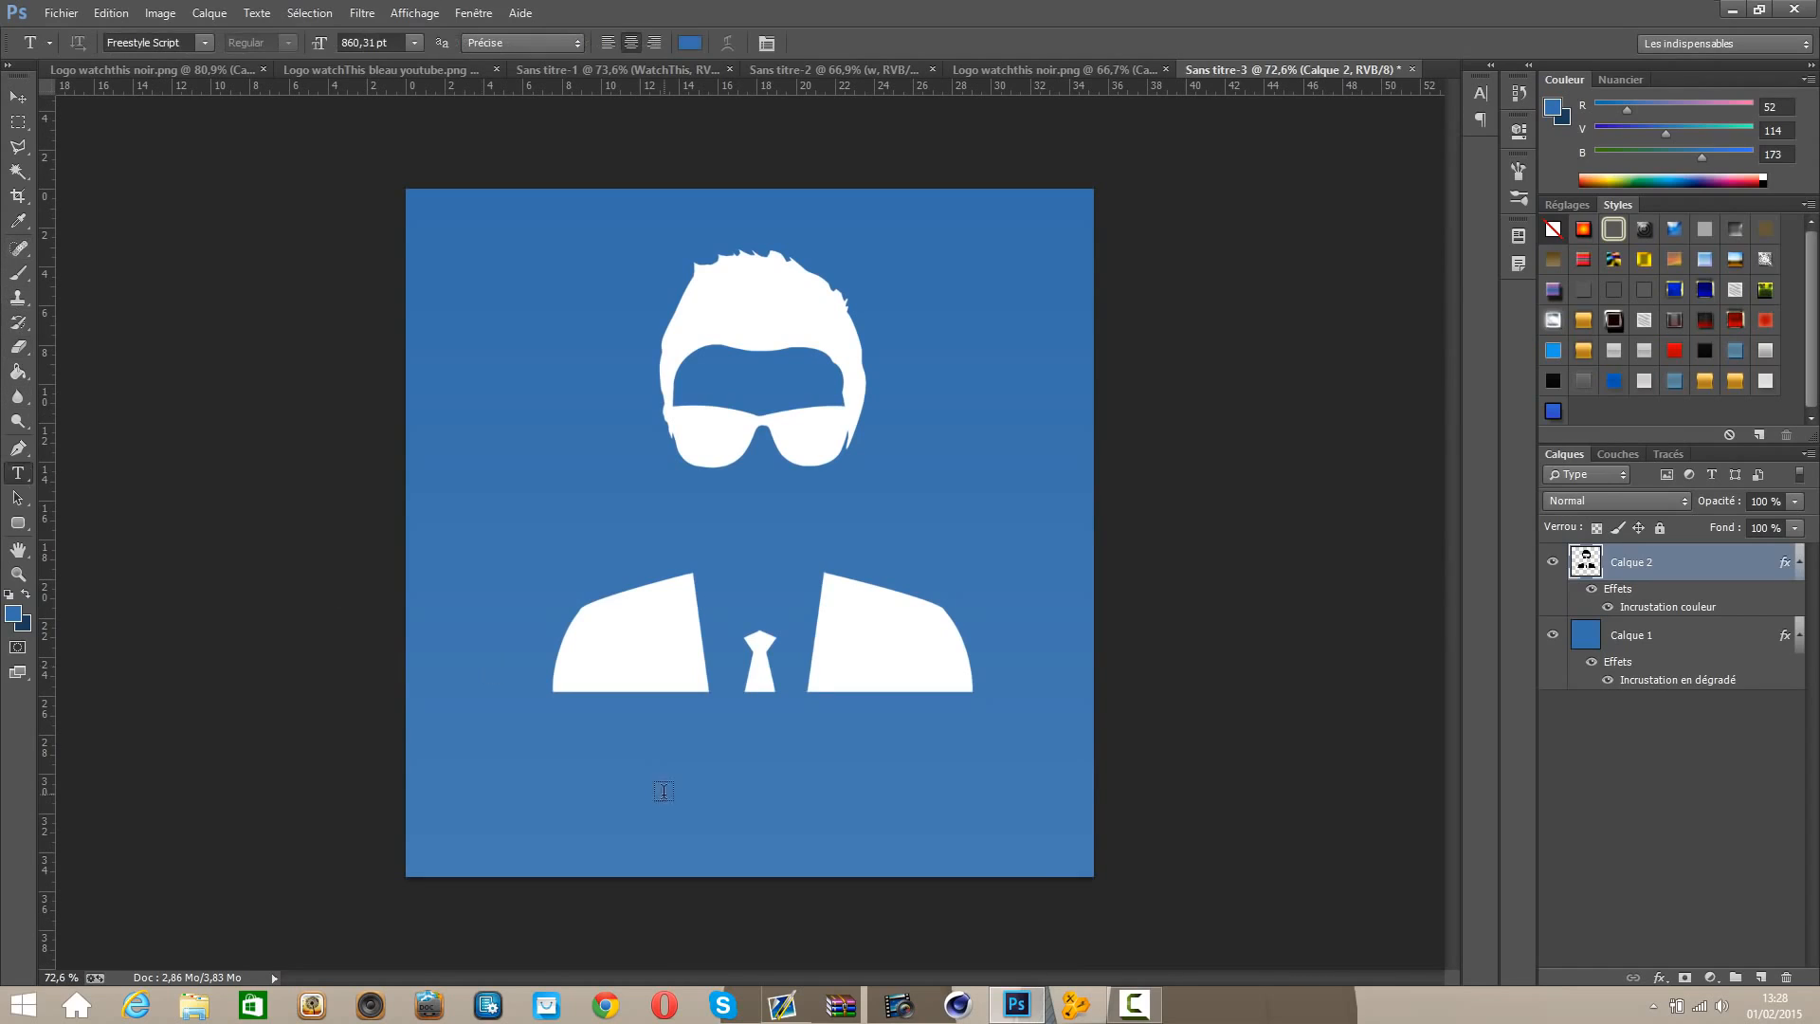
left_click(607, 792)
type("wa")
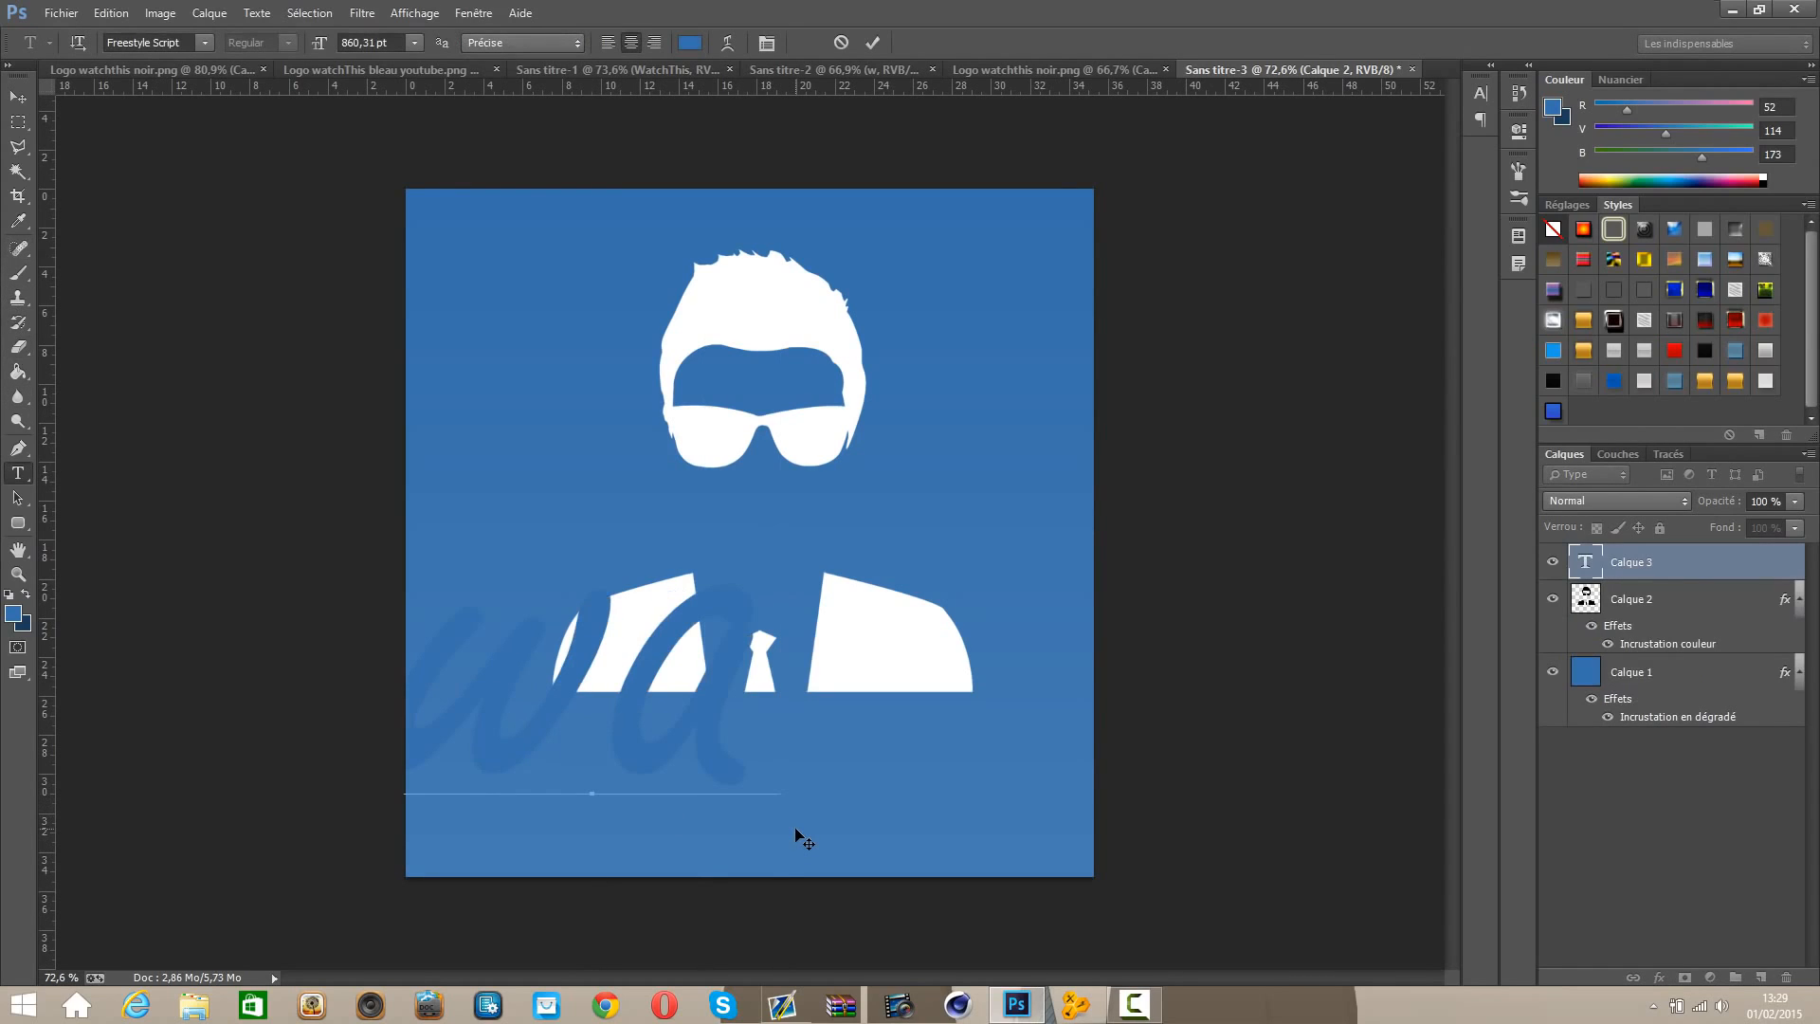
key("BackSpace")
key("BackSpace")
type("W")
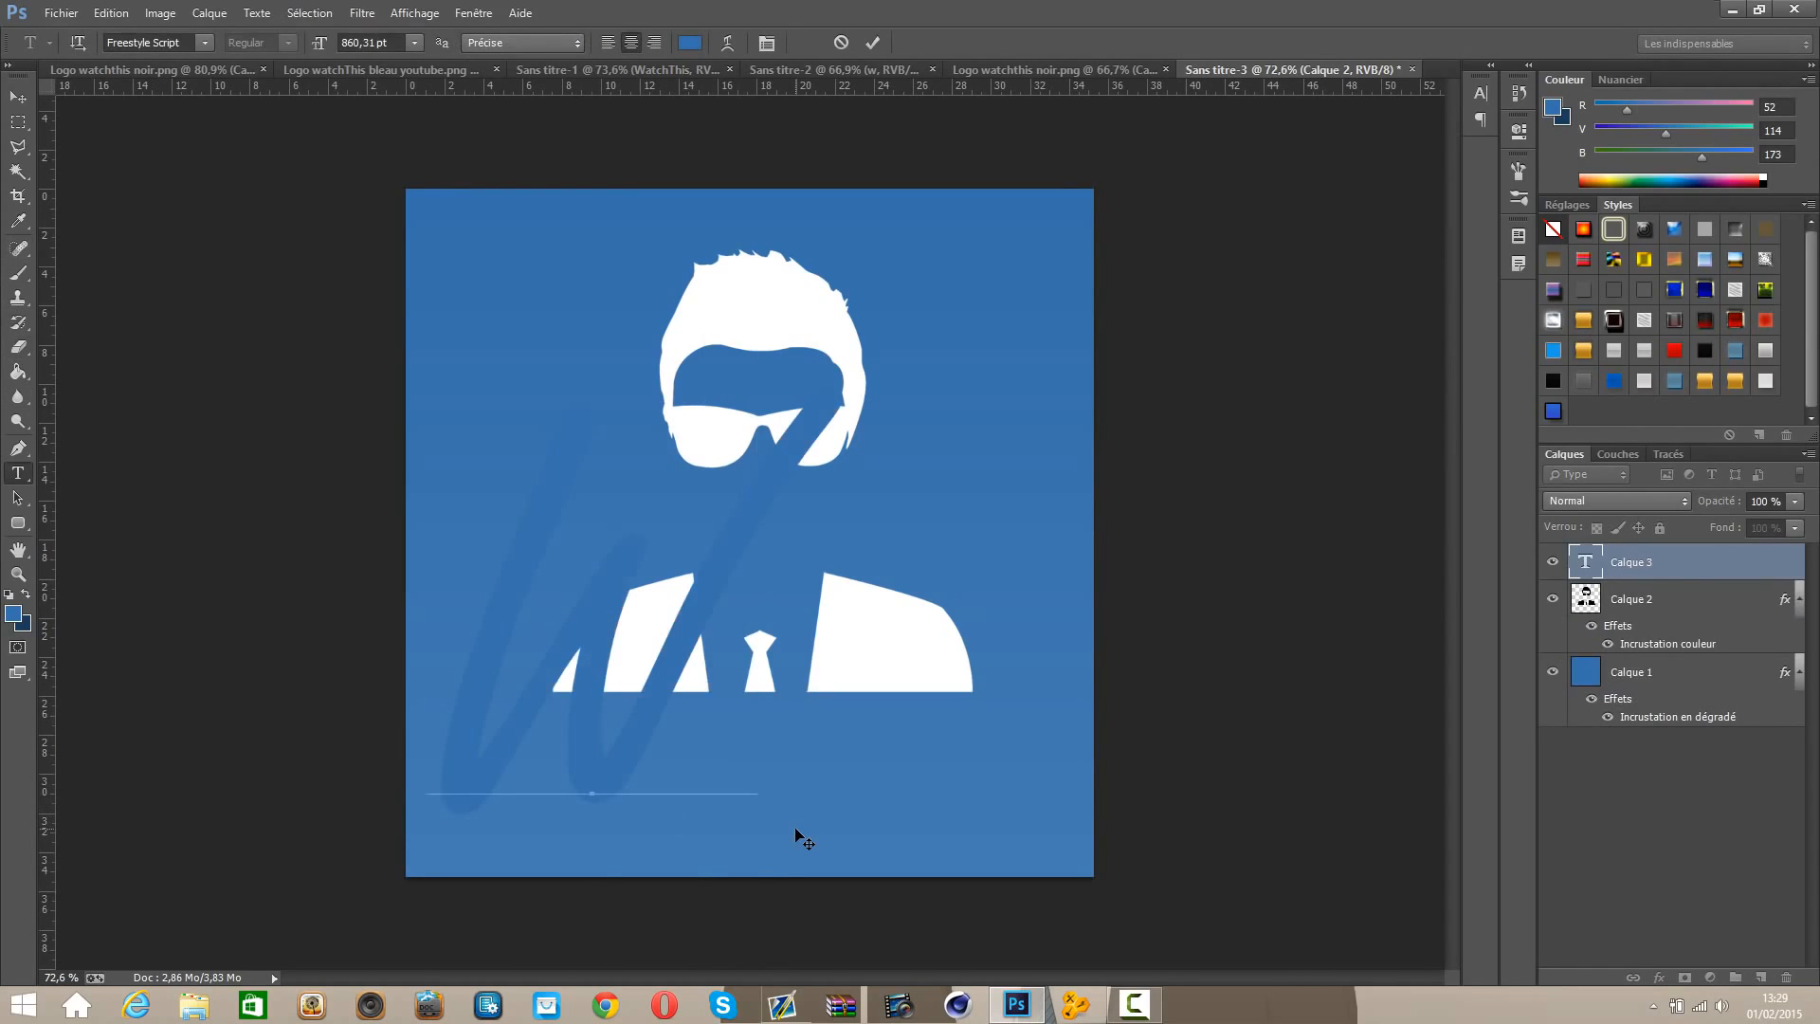
type("ATCHTHIS")
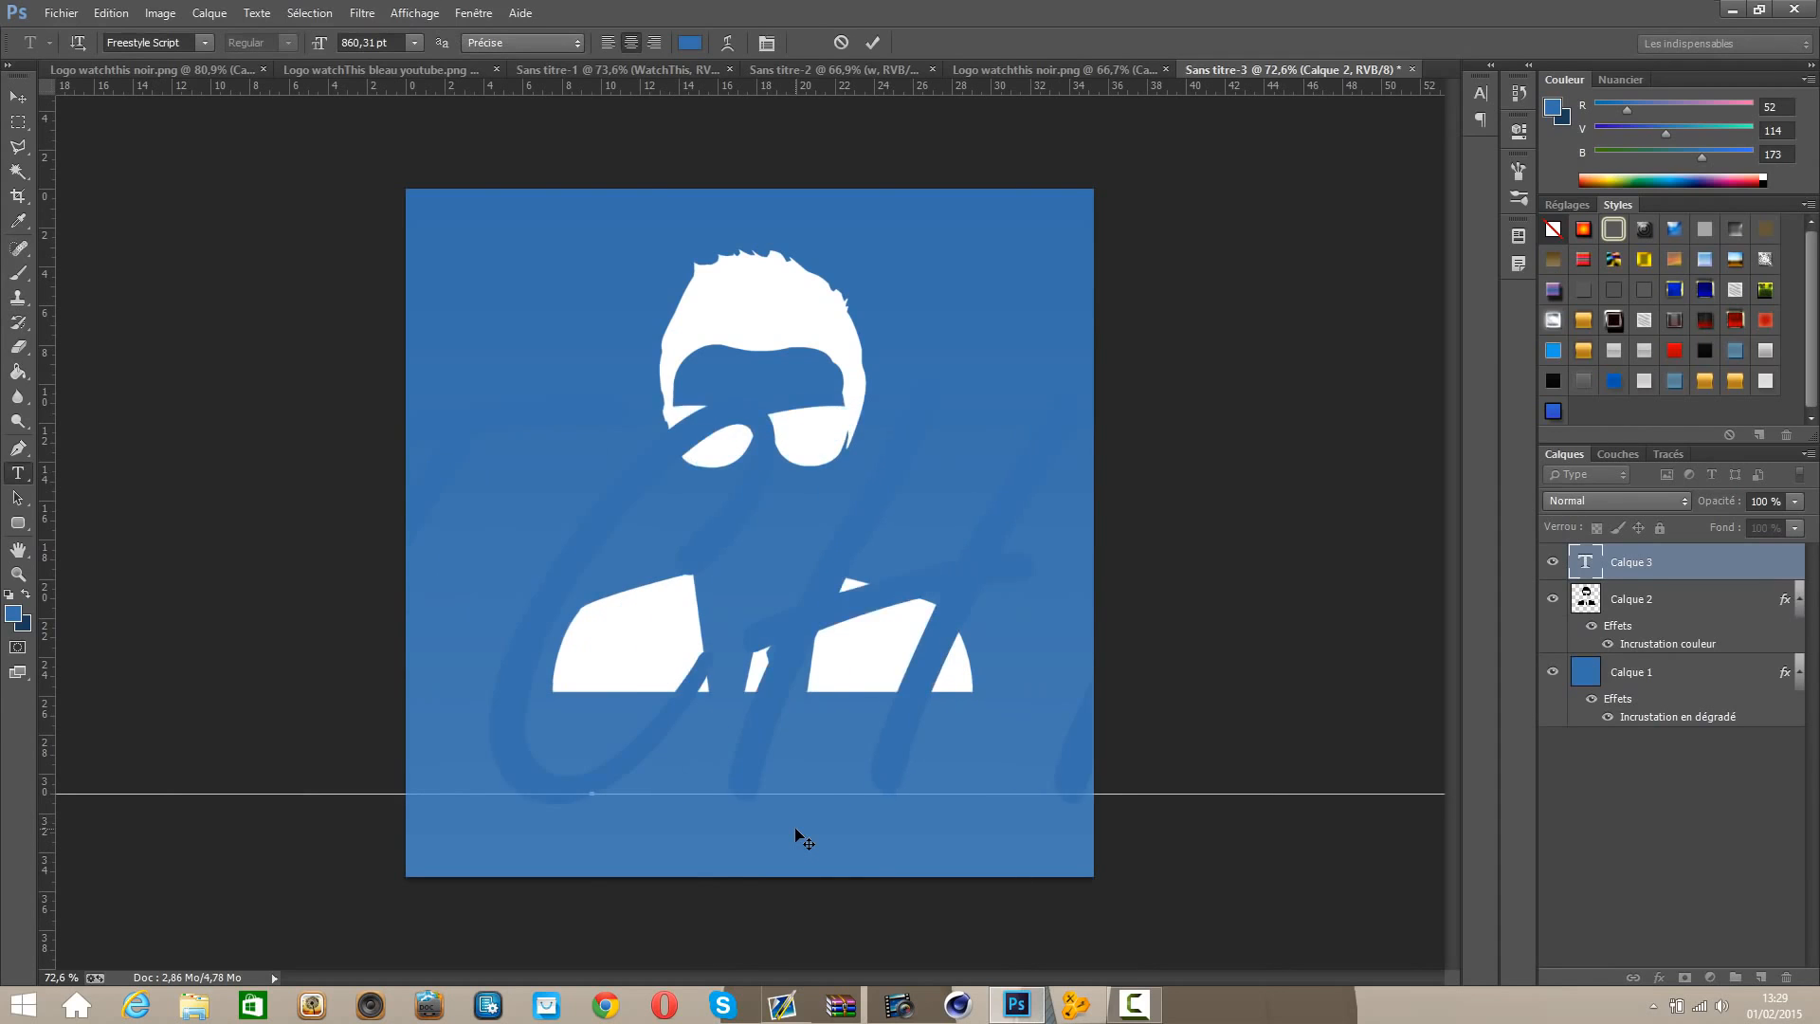
Step: Set the colour of the whole WATCHTHIS text to white ffffff
scroll(807, 801, "down", 4)
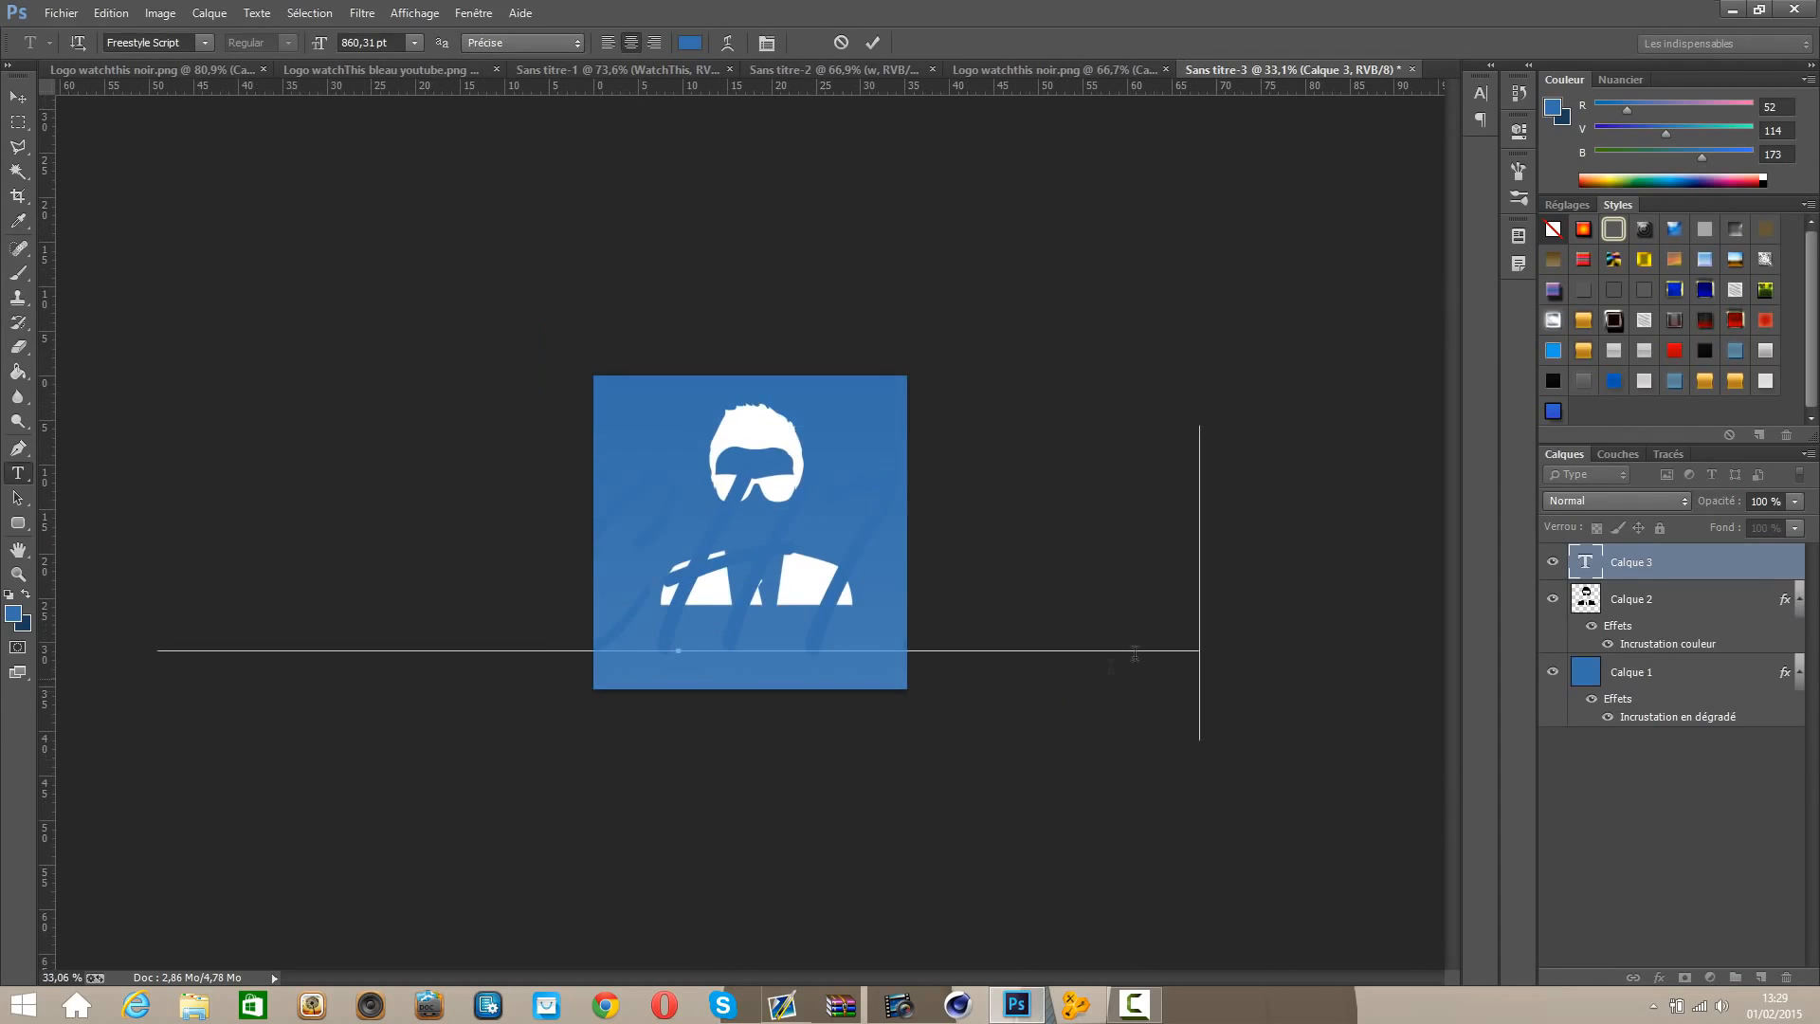
key("ctrl+a")
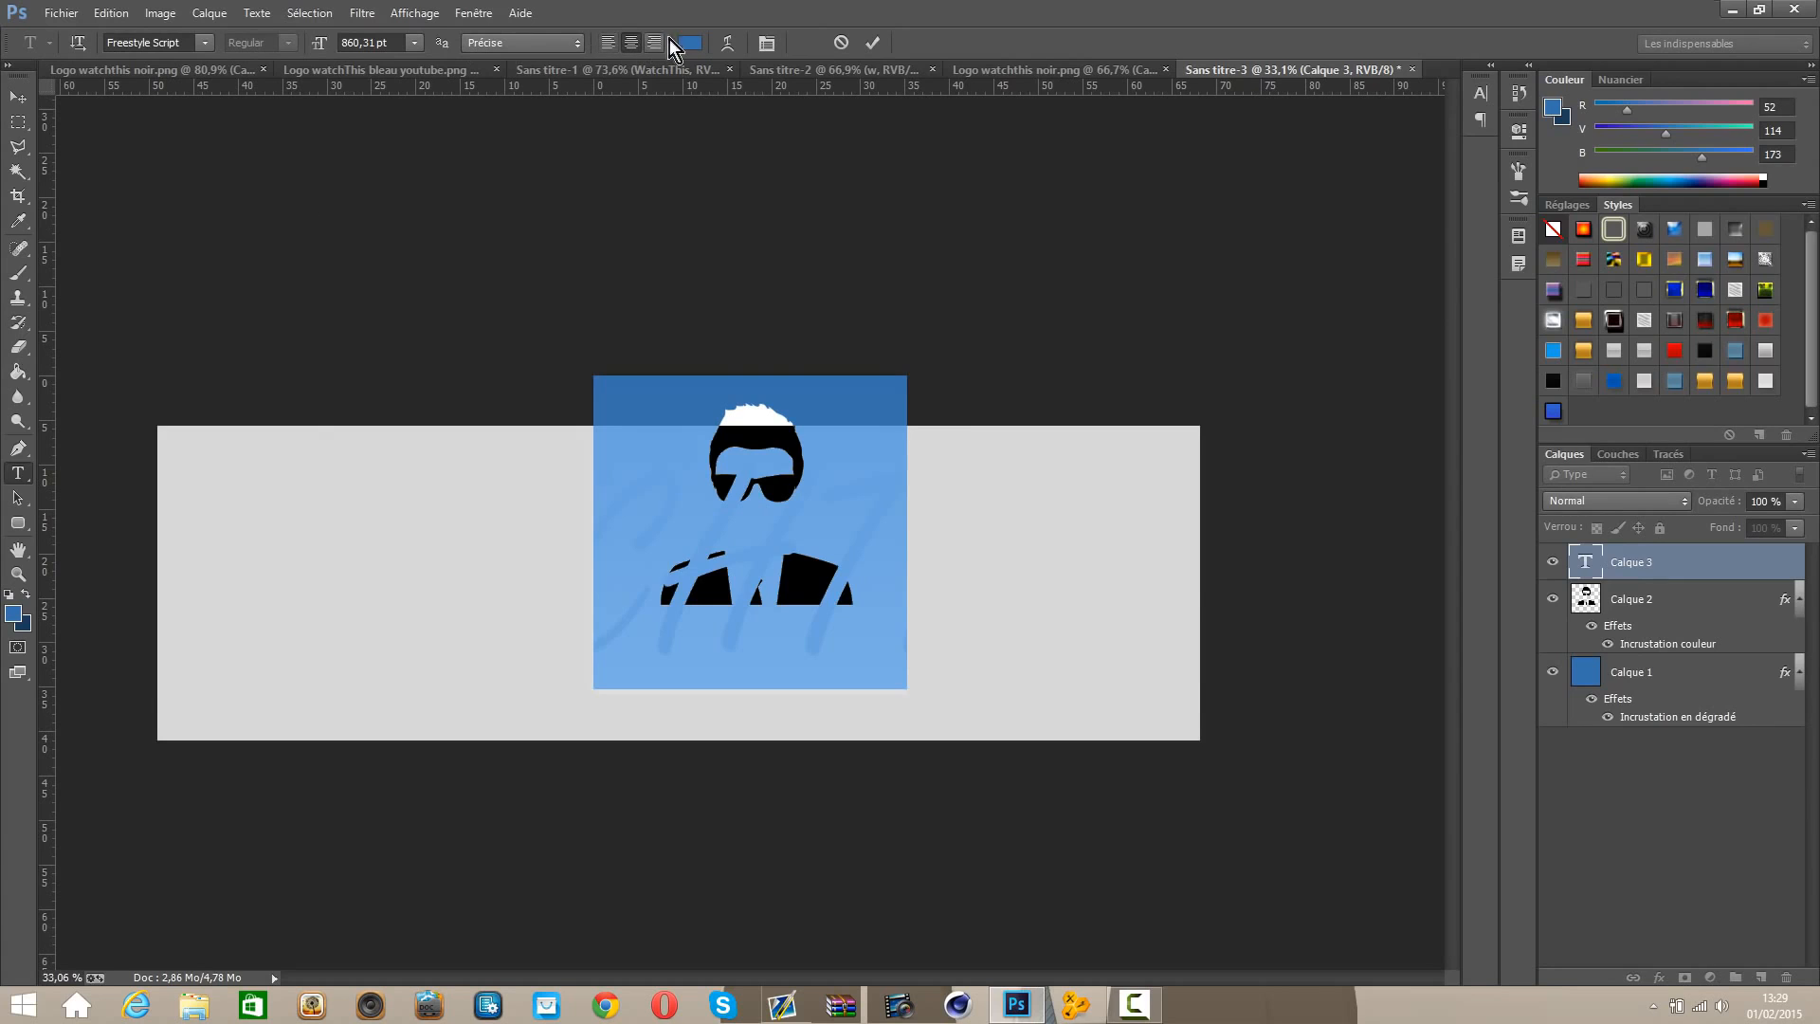
left_click(688, 43)
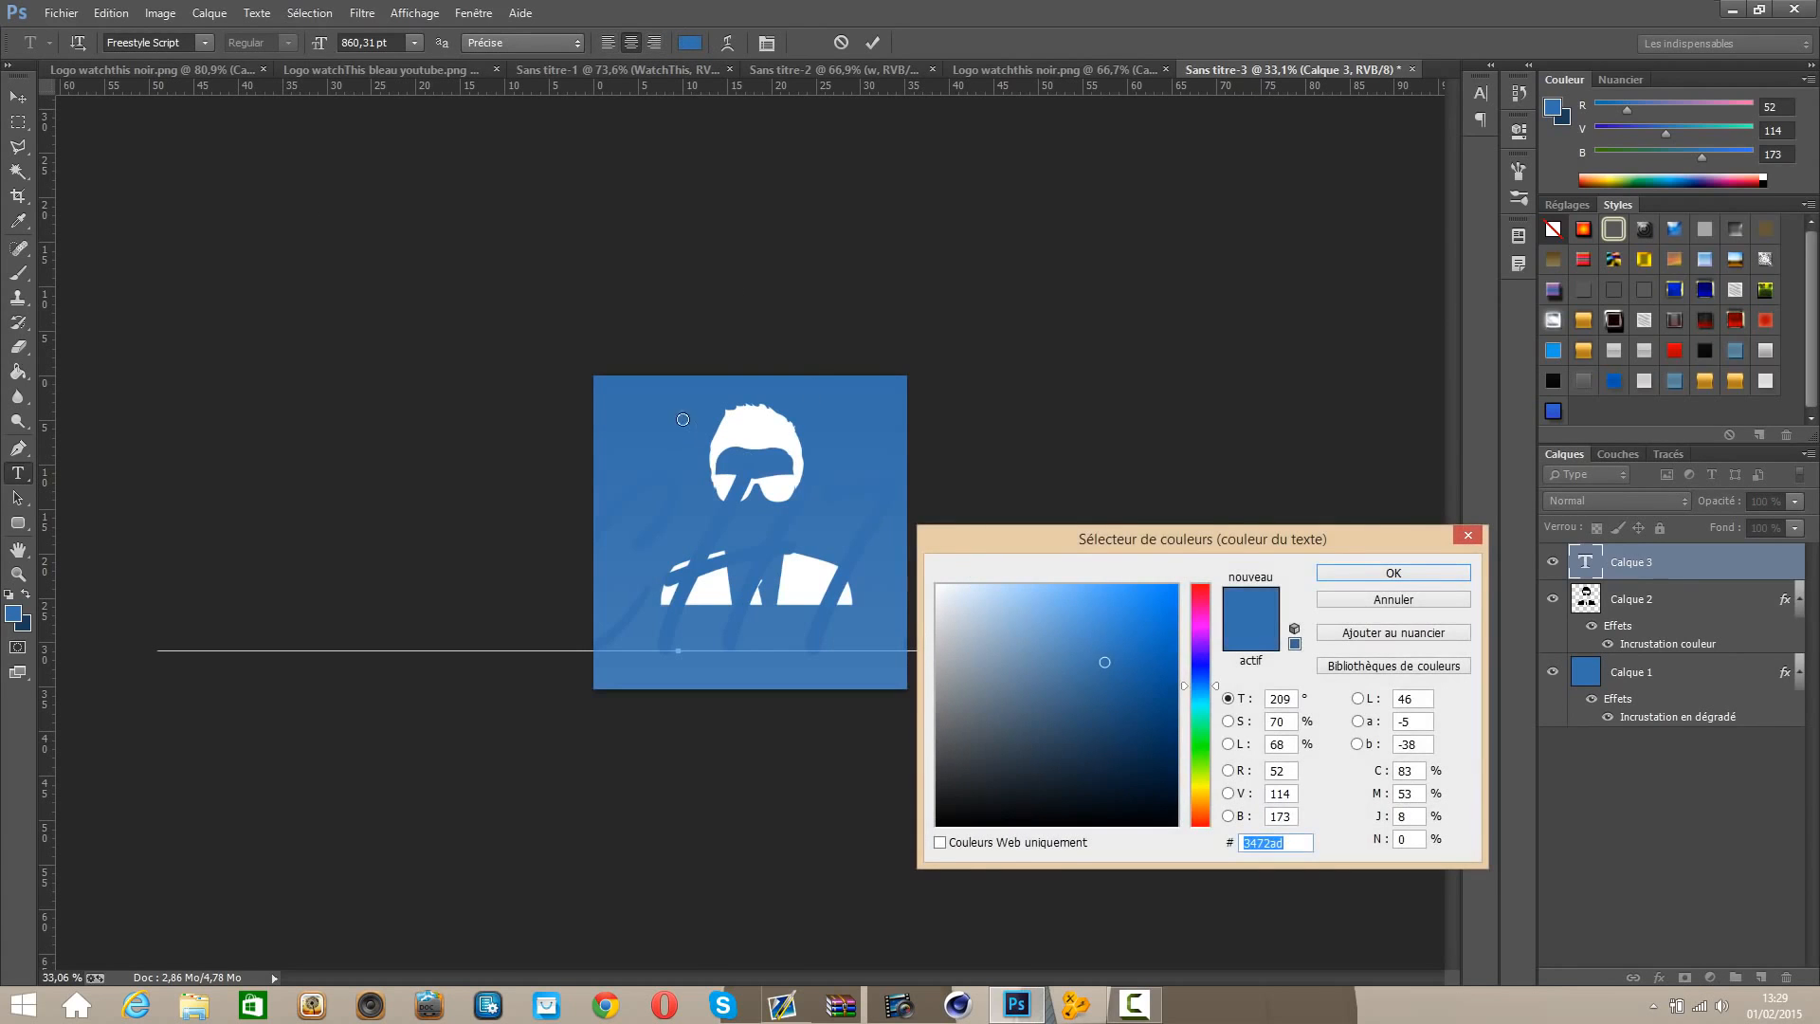
left_click(1094, 725)
left_click(938, 588)
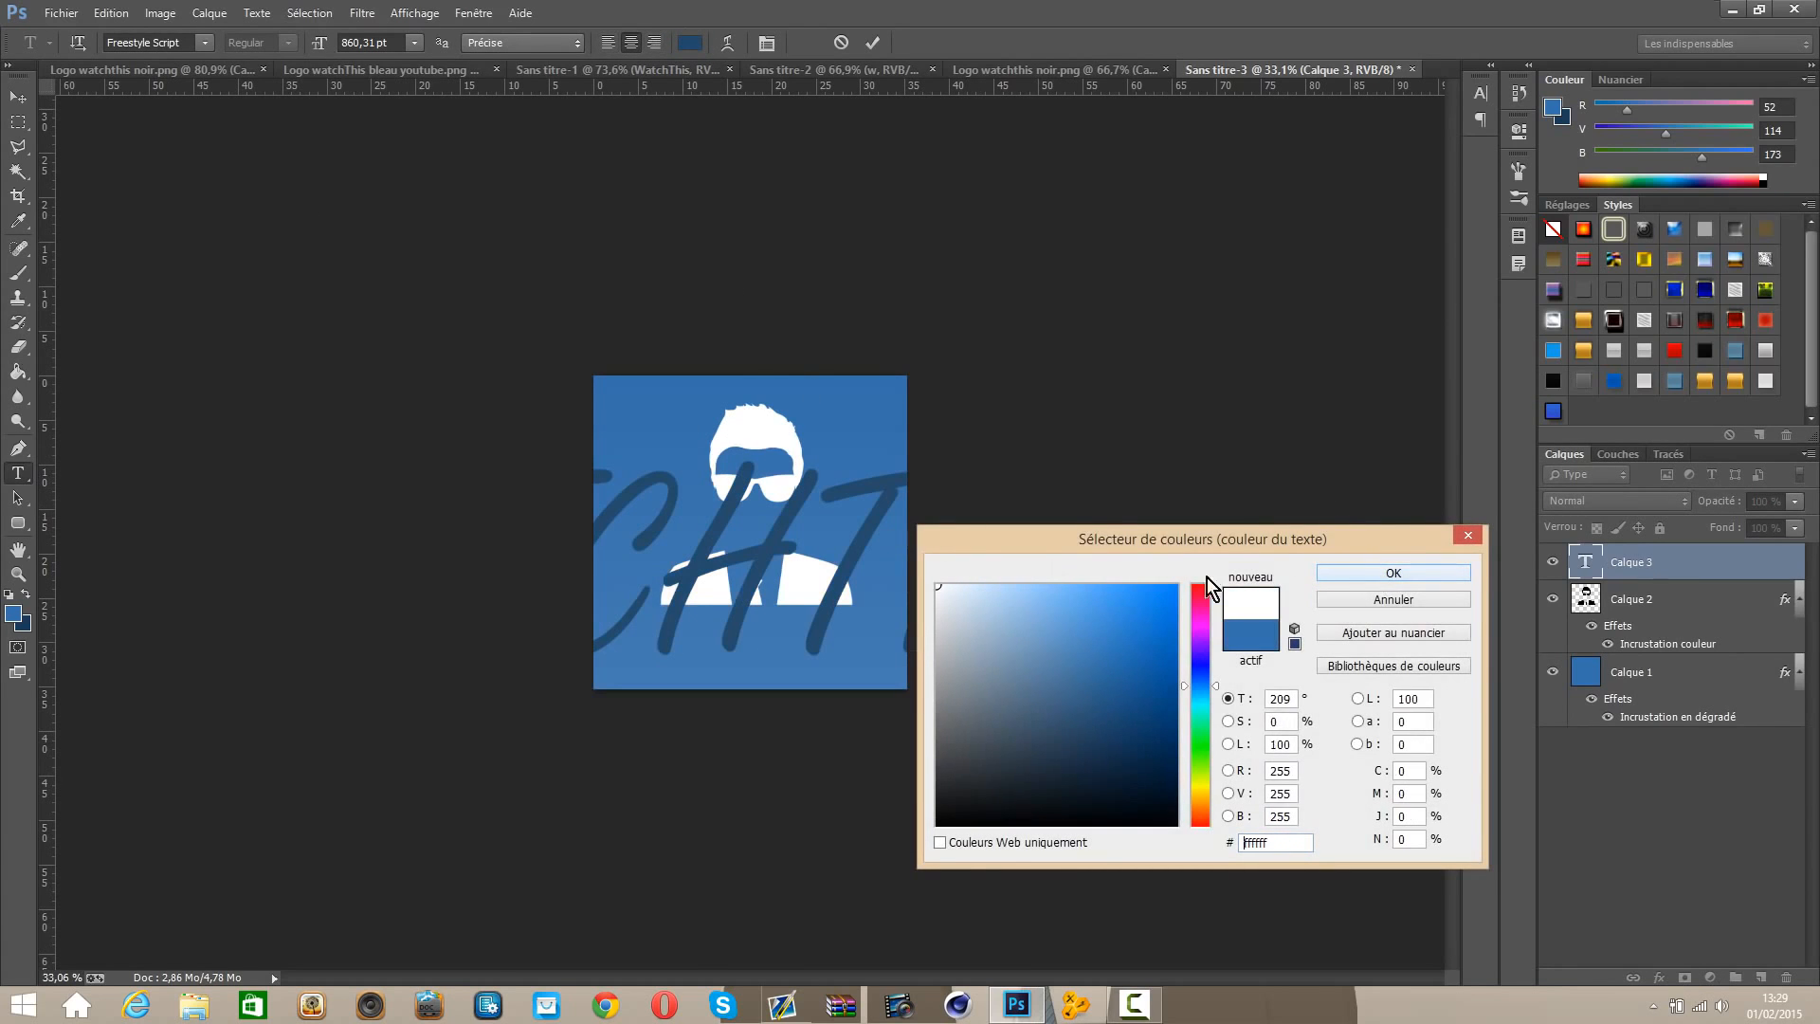
left_click(1392, 573)
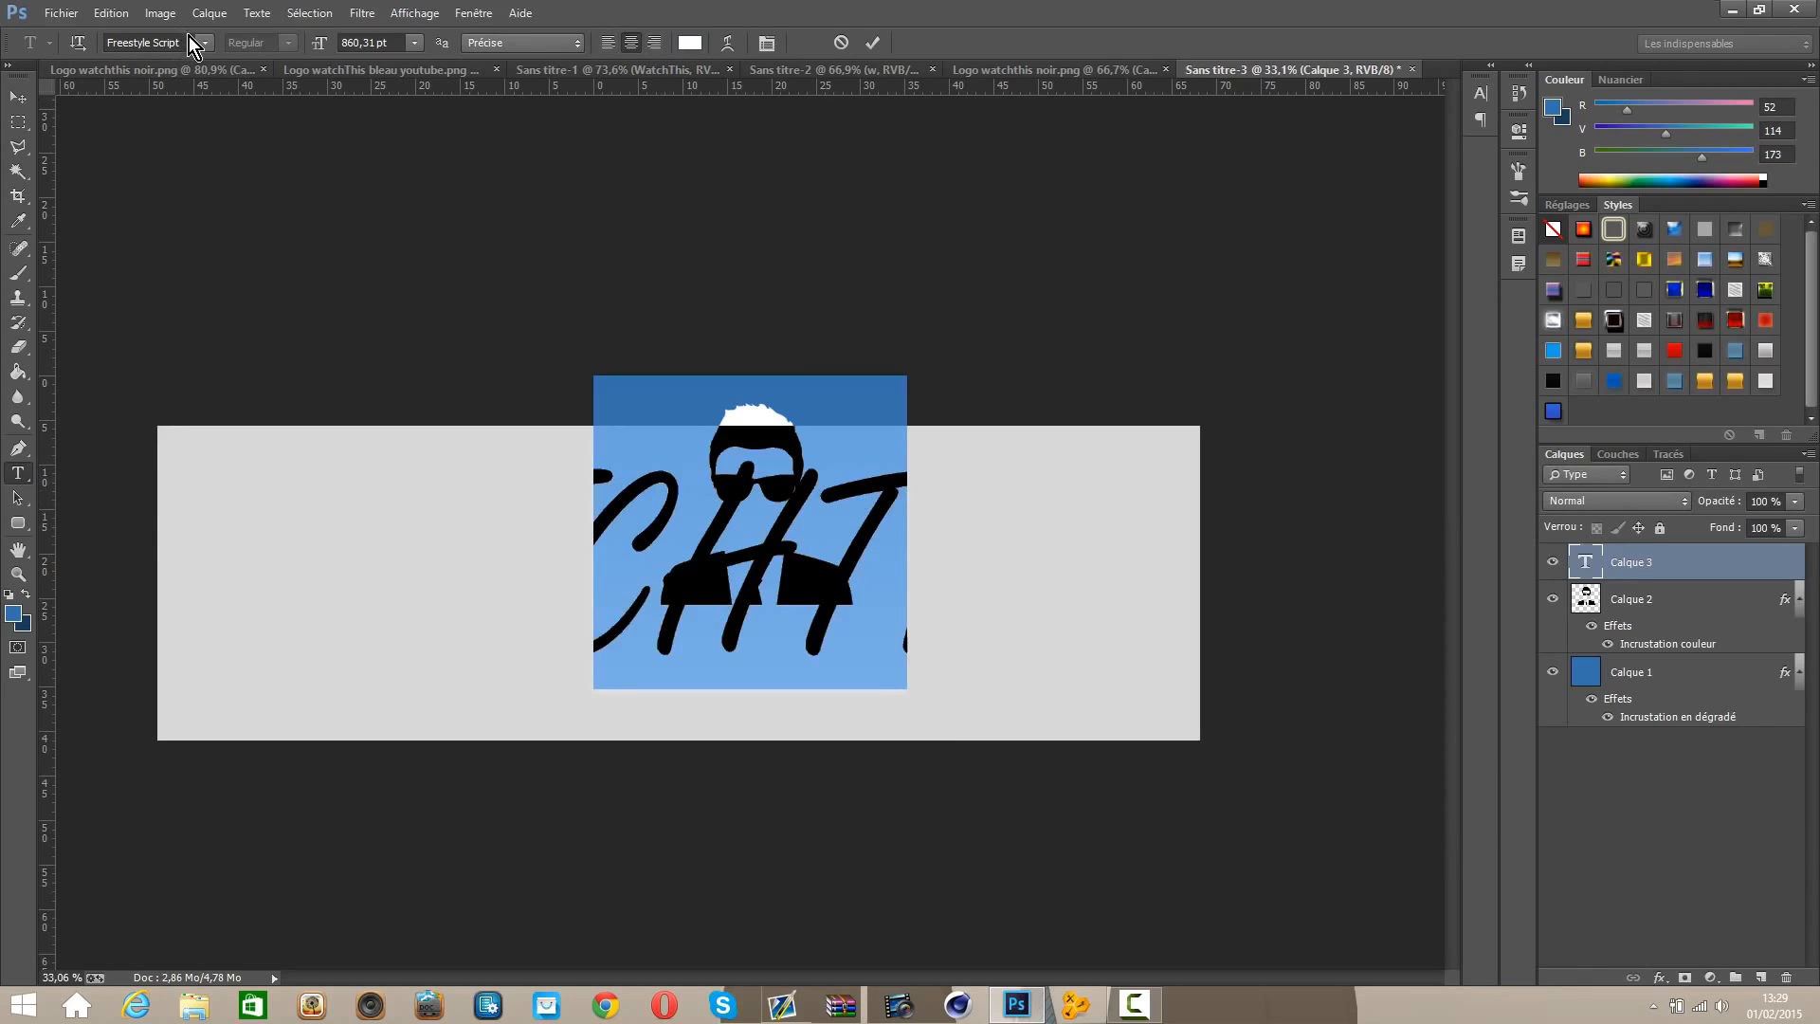
Step: Change the WATCHTHIS text's font to Bebas and commit the text
left_click(152, 43)
type("Bebas")
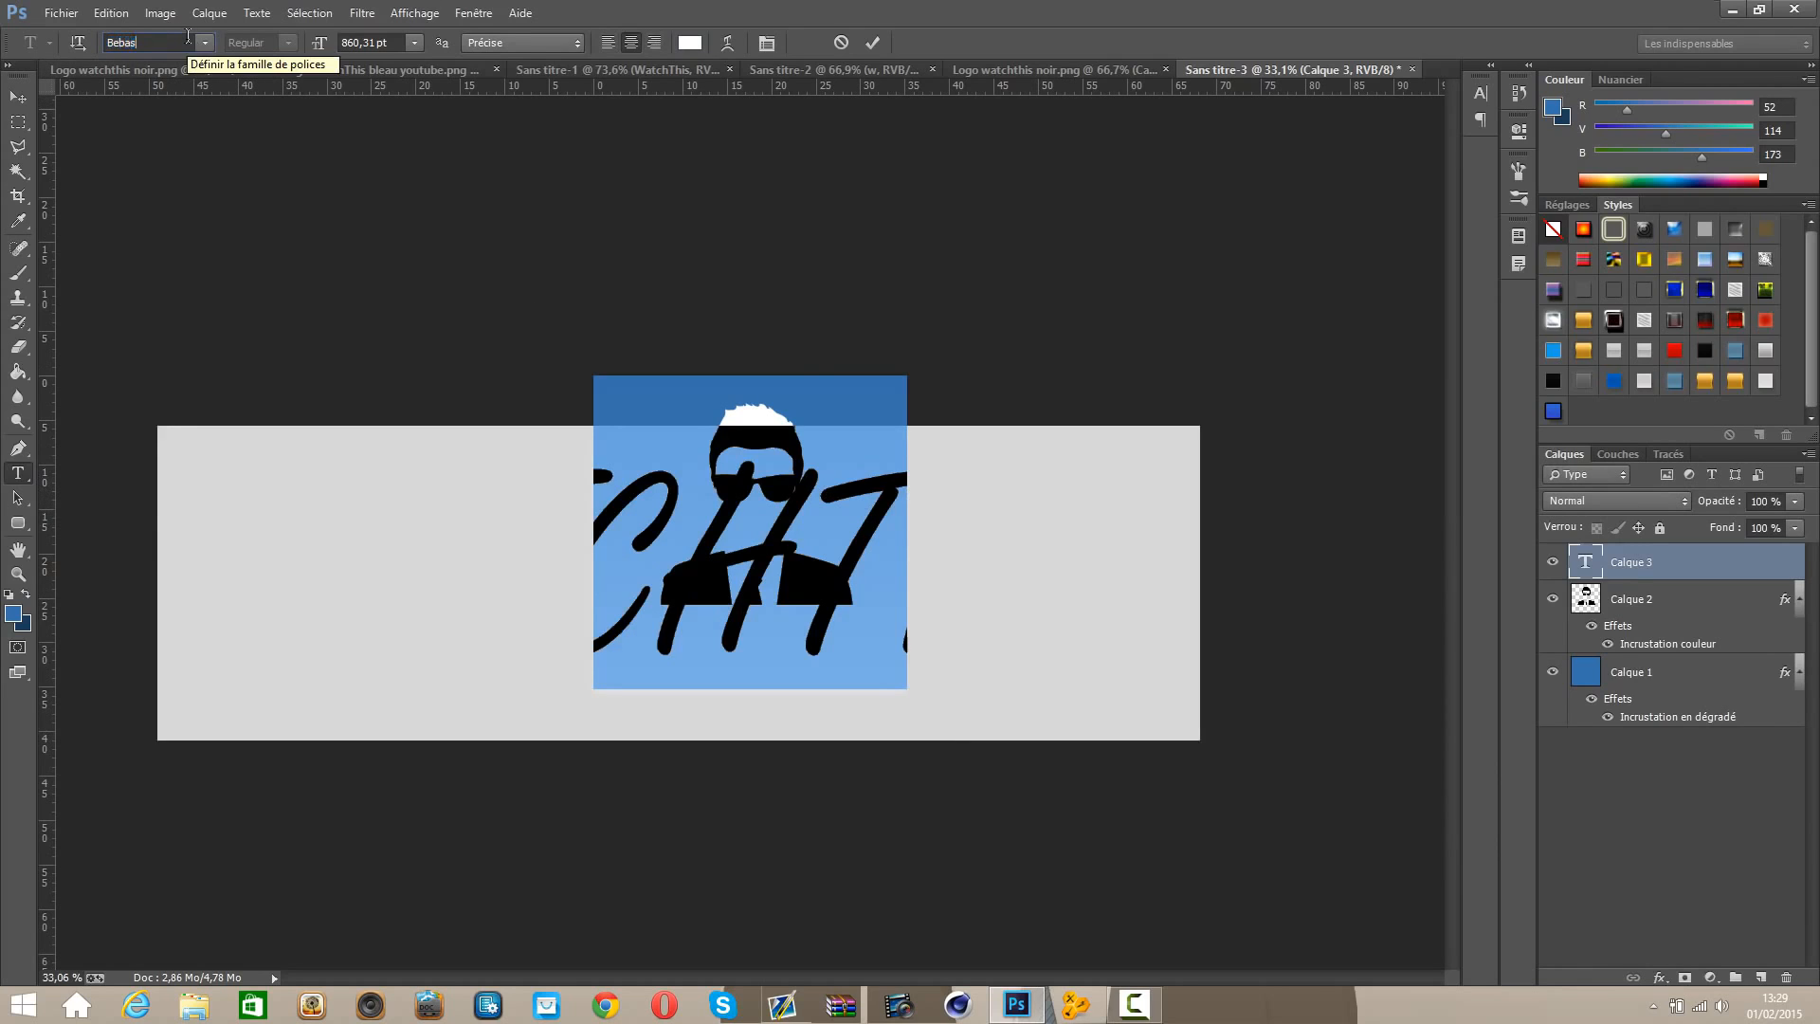
left_click(18, 97)
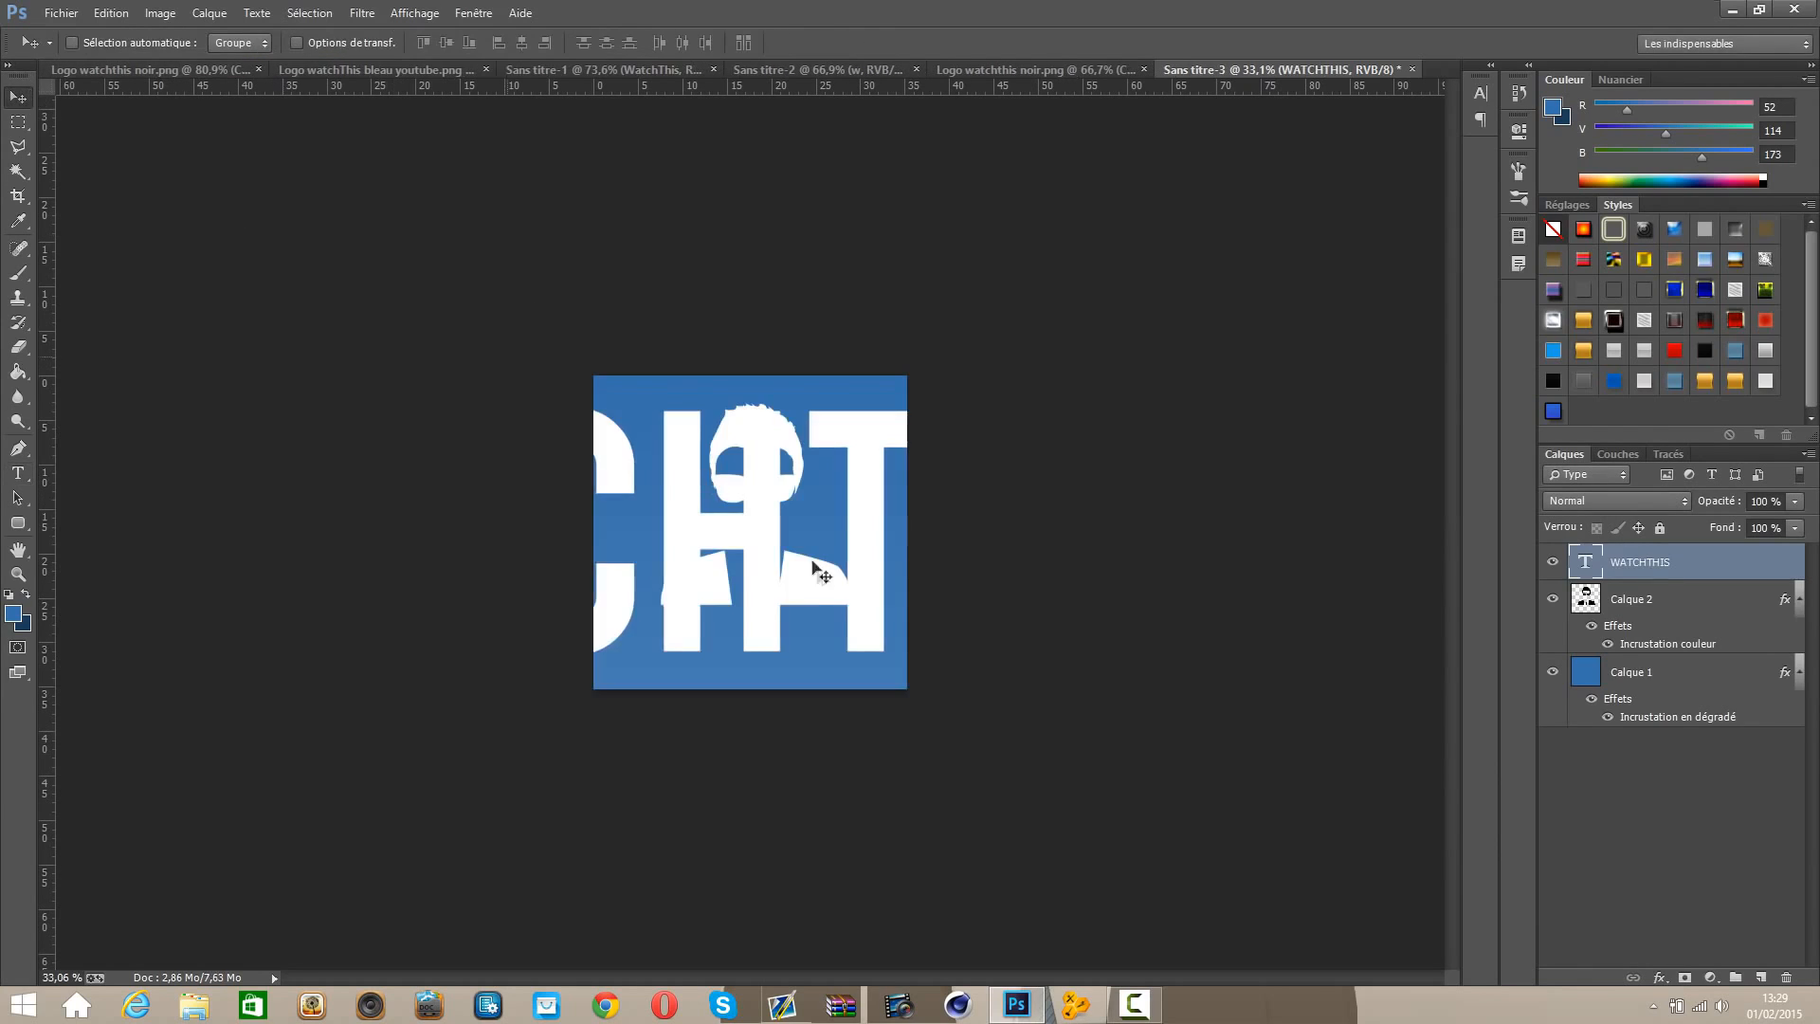
Step: Scale the oversized WATCHTHIS text down to fit within the canvas and place it over the lower part of the suit
scroll(812, 601, "down", 3)
key("ctrl+t")
left_click_drag(1103, 629, 751, 616)
key("Return")
key("ctrl+plus")
key("ctrl+plus")
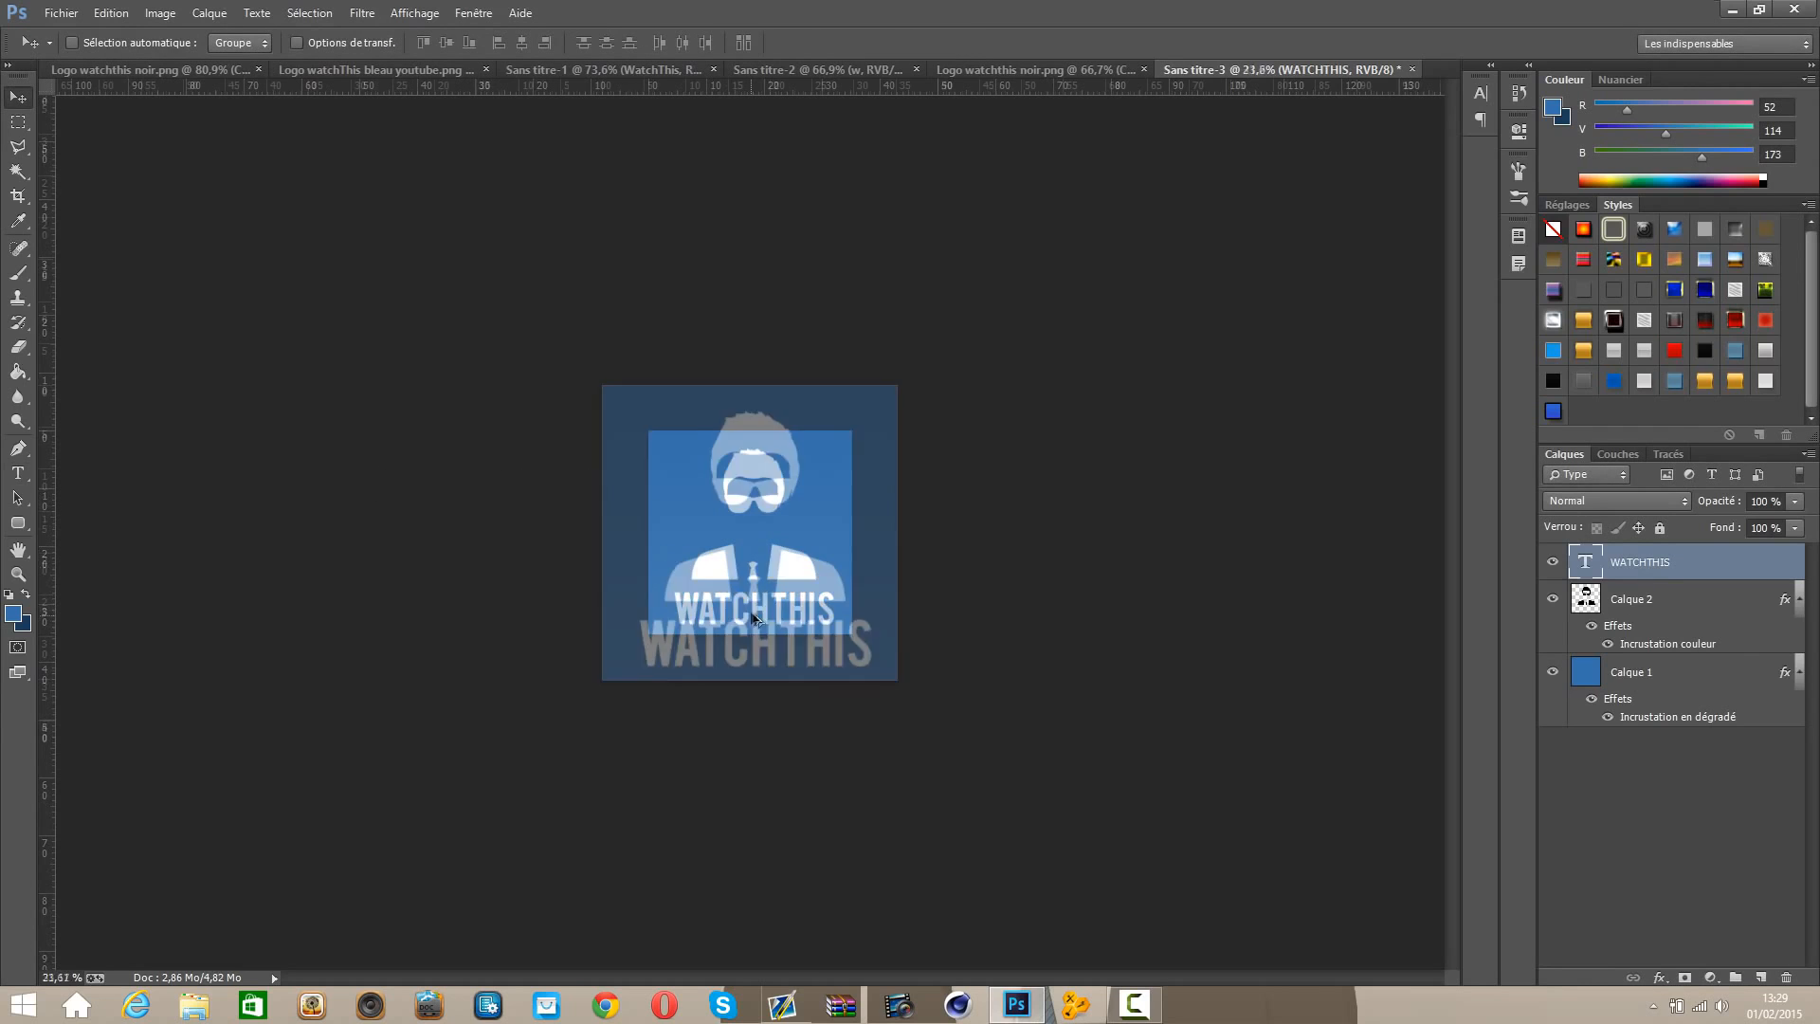
Step: Resize the WATCHTHIS text to match the jacket's width and align it directly beneath the suit
key("ctrl+t")
left_click_drag(987, 811, 883, 777)
left_click_drag(795, 728, 847, 713)
left_click_drag(932, 764, 927, 761)
key("Return")
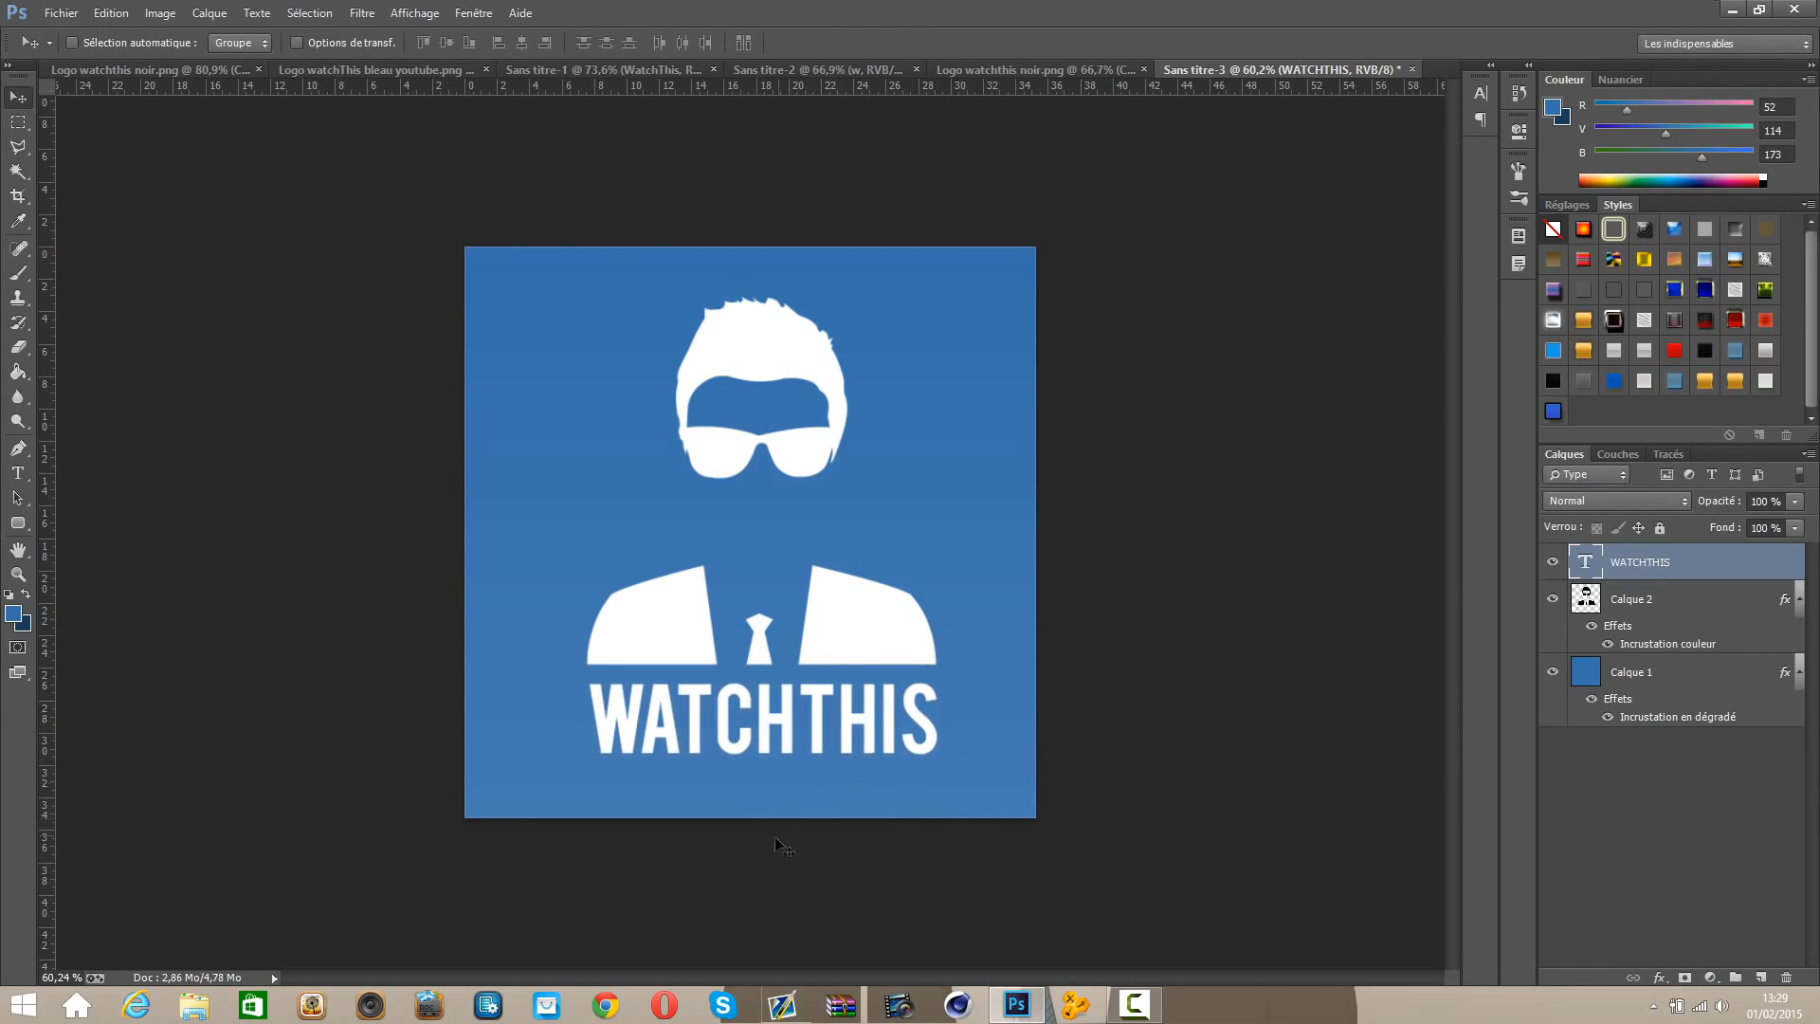
Step: Move the WATCHTHIS text down about 0.49 cm to widen the gap beneath the suit
scroll(775, 836, "up", 3, "alt")
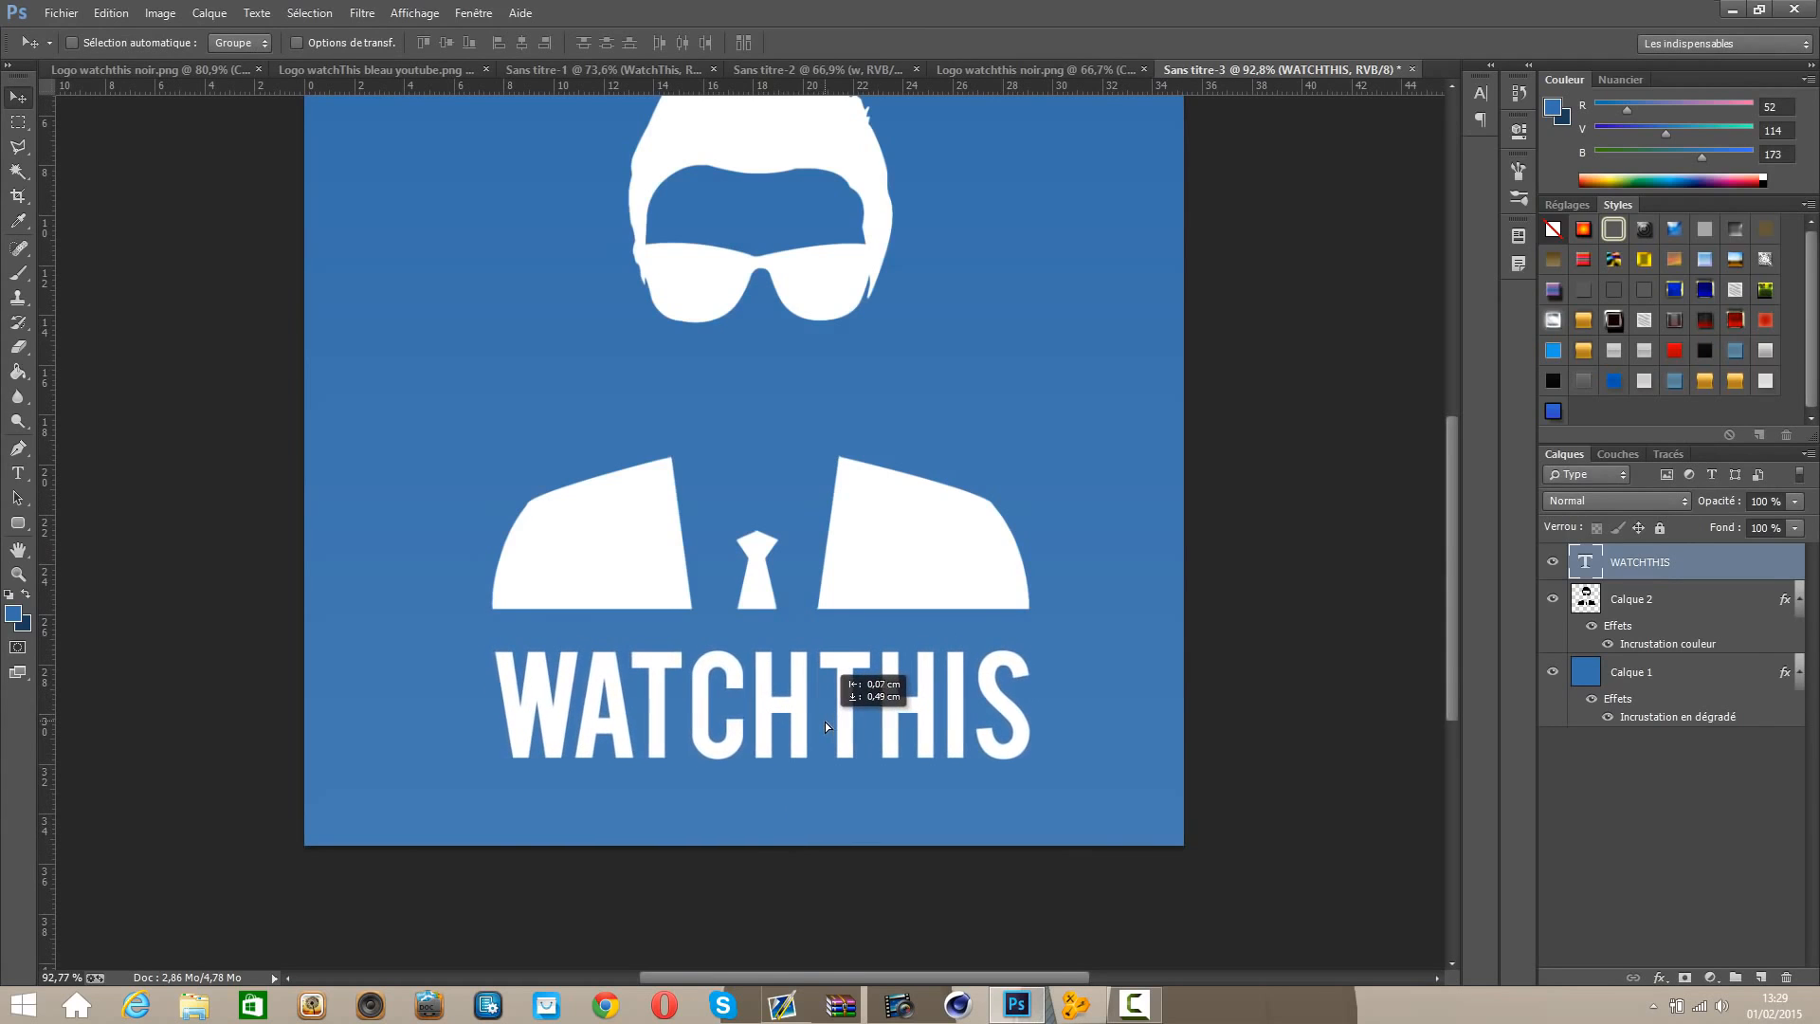
scroll(824, 721, "down", 5, "alt")
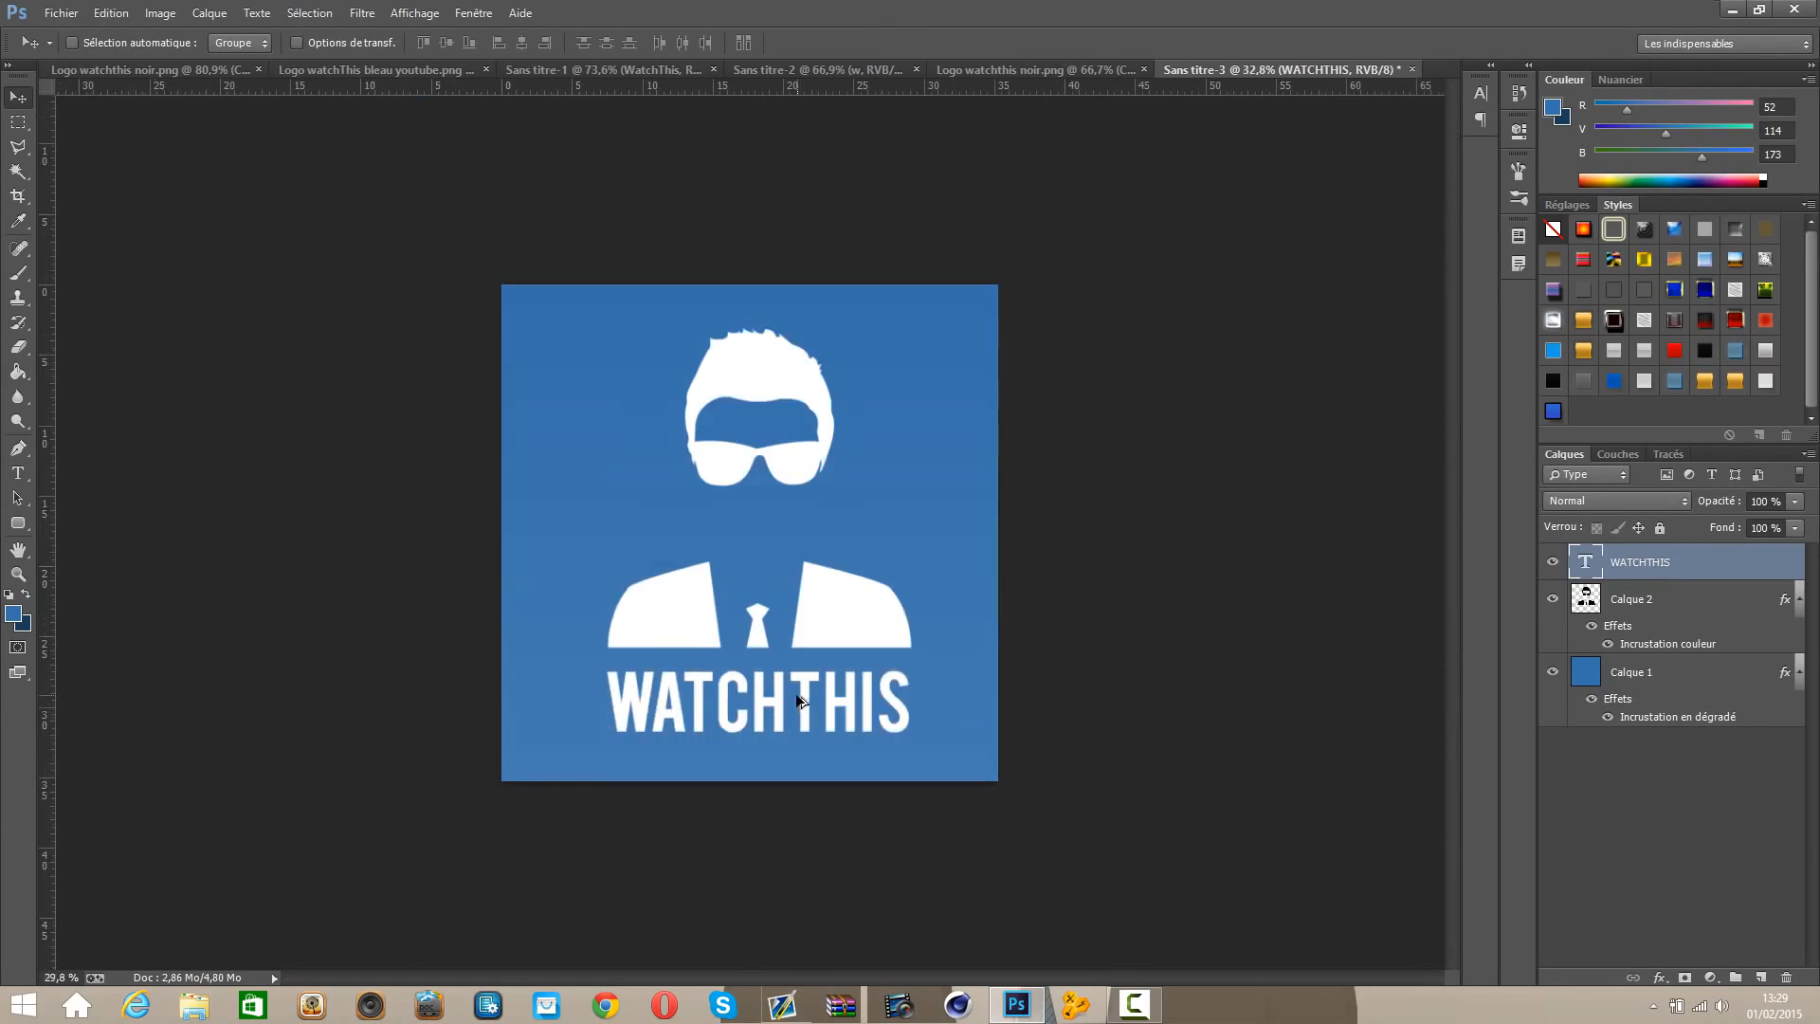
scroll(798, 702, "down", 2)
scroll(800, 697, "up", 3)
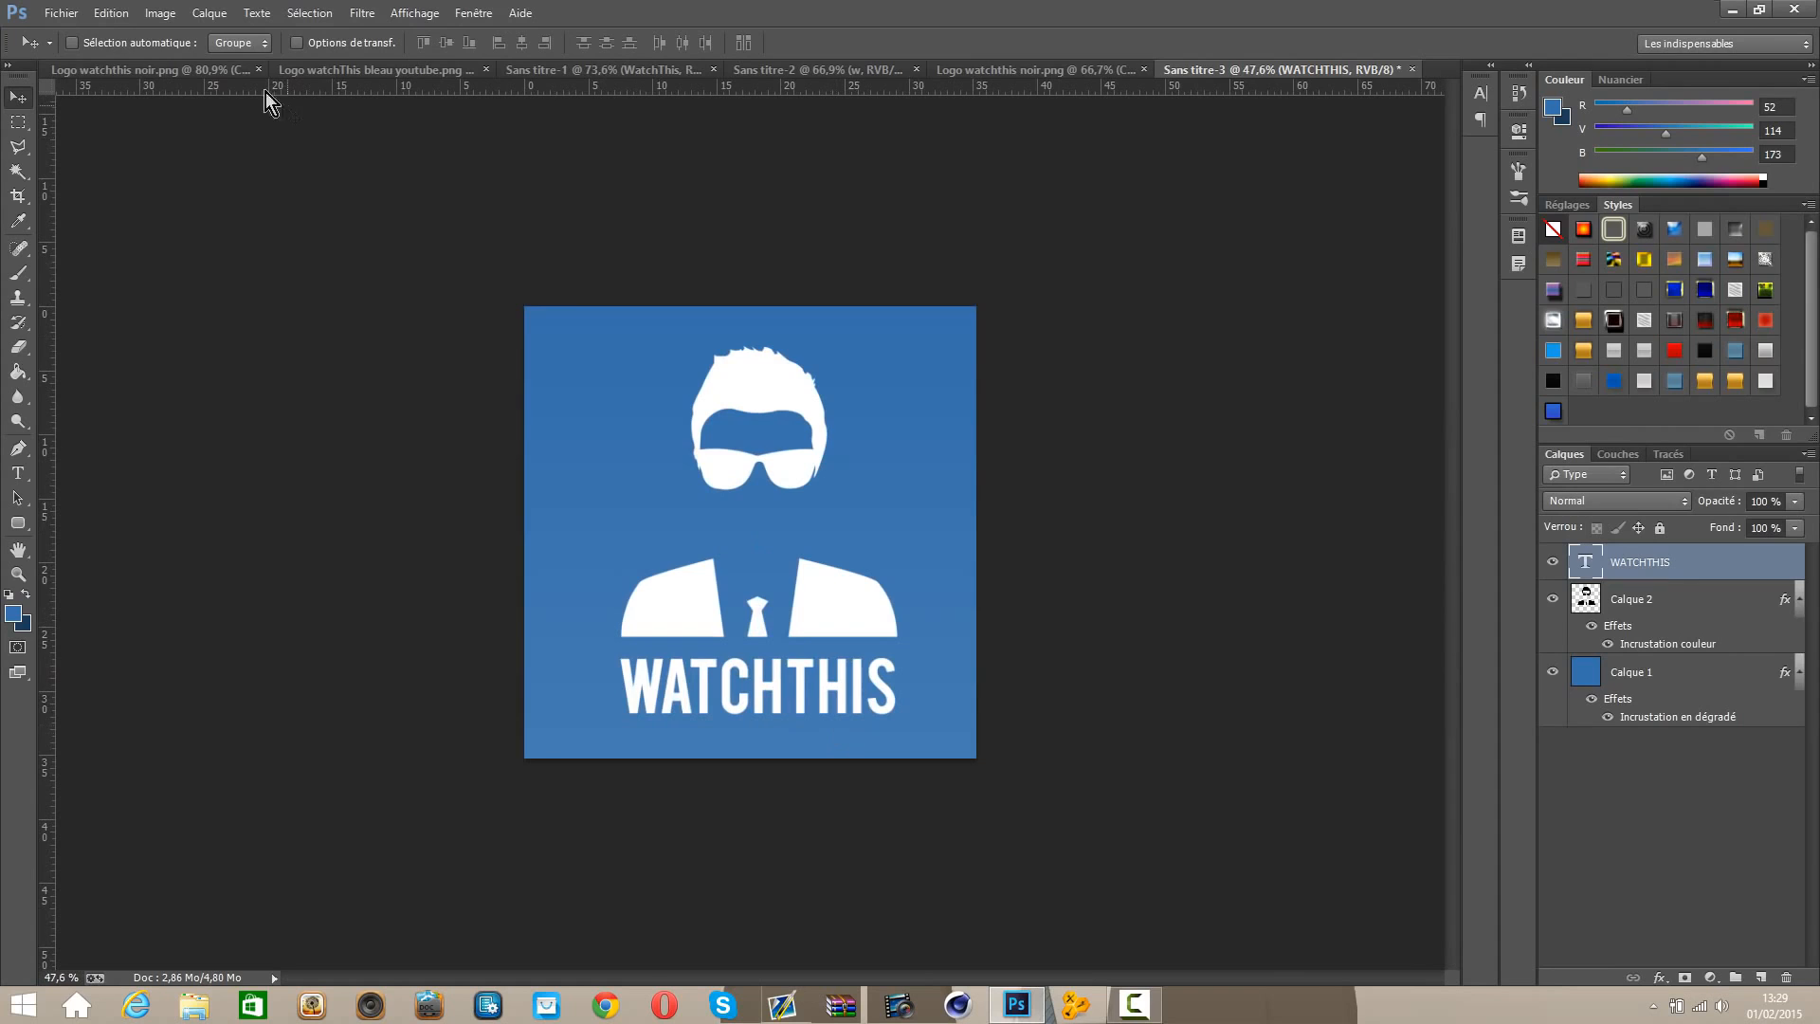
Step: Scale the WATCHTHIS text down until it is slightly narrower than the suit, as in the reference logo, keeping it centred beneath the jacket
left_click(220, 70)
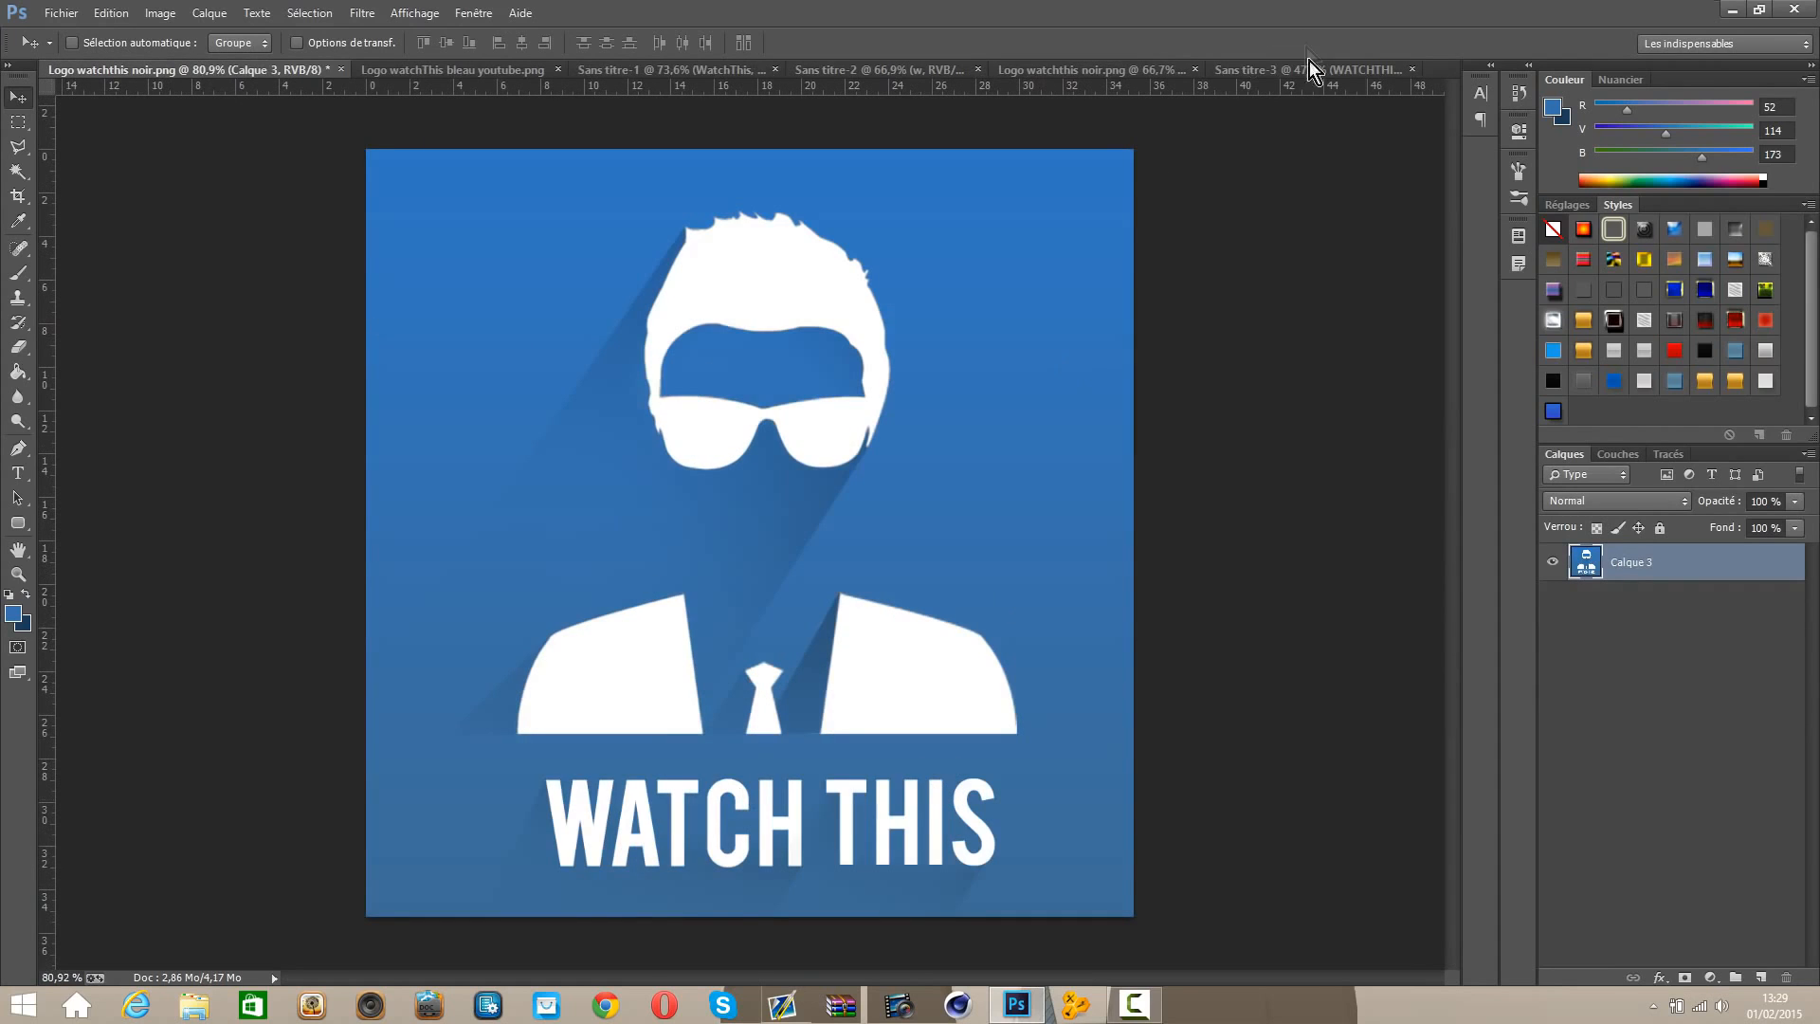
left_click(1311, 67)
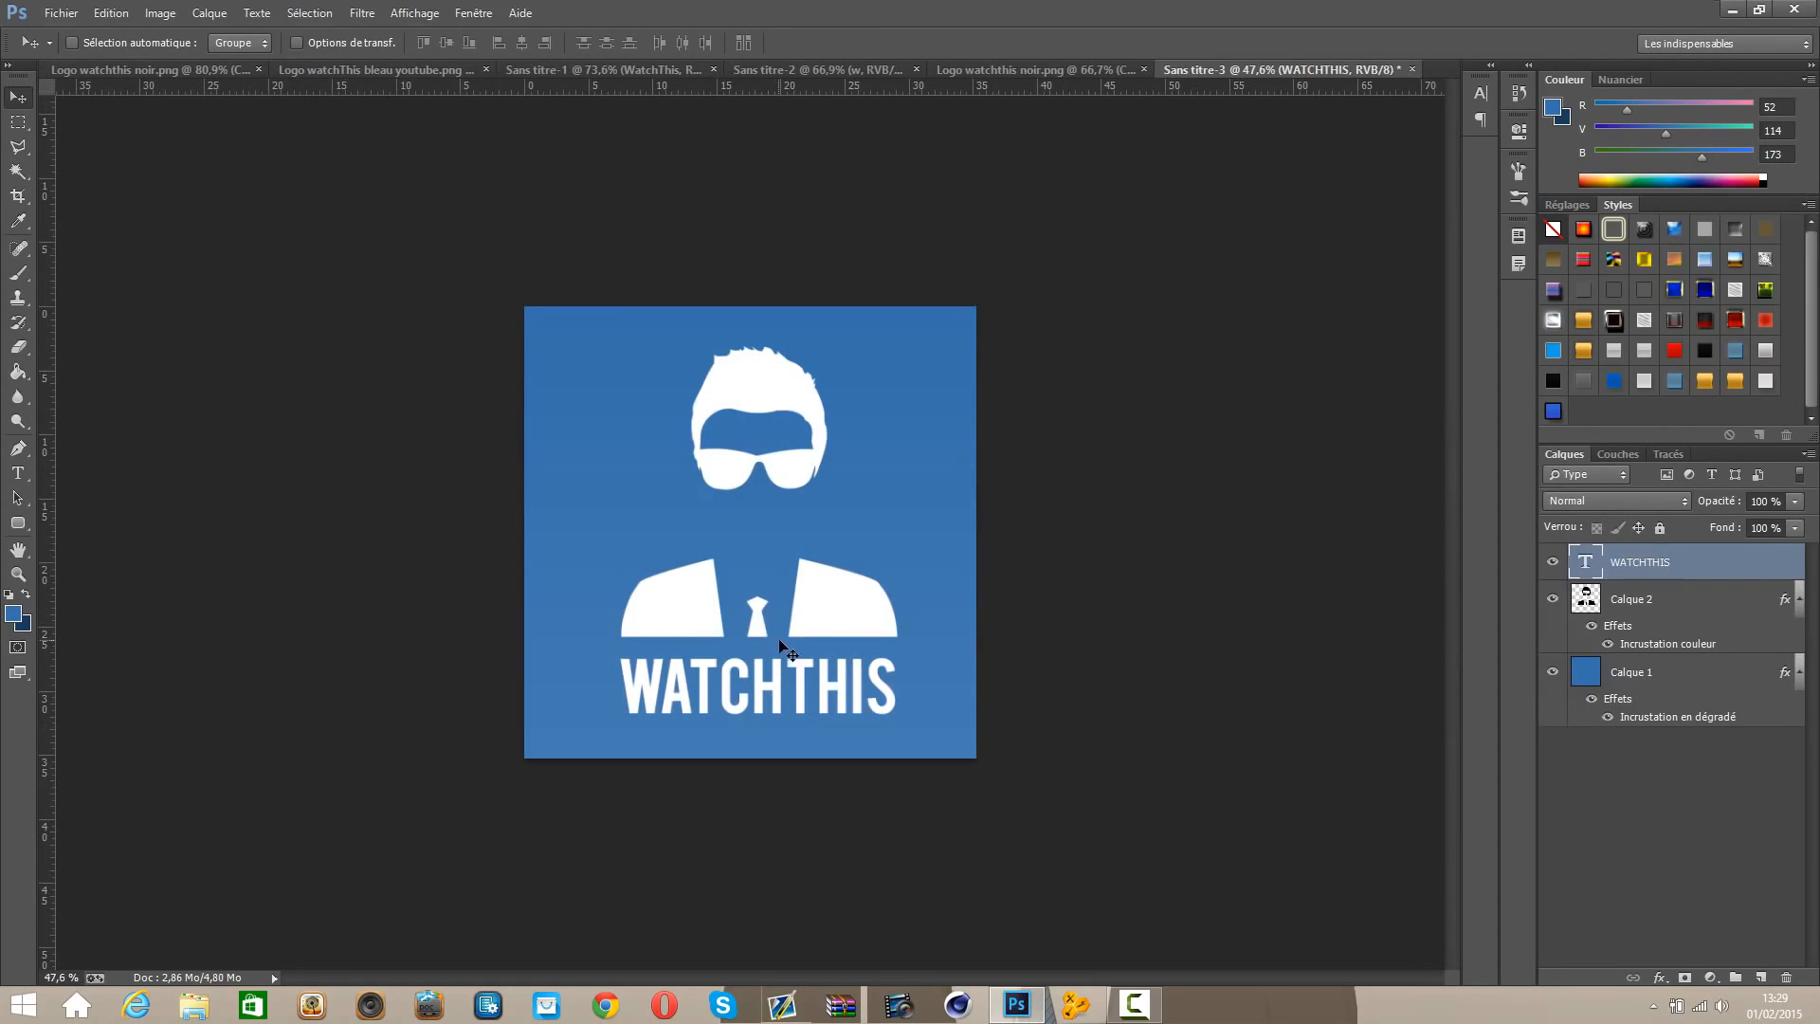
key("ctrl+t")
left_click_drag(898, 724, 834, 697)
key("Return")
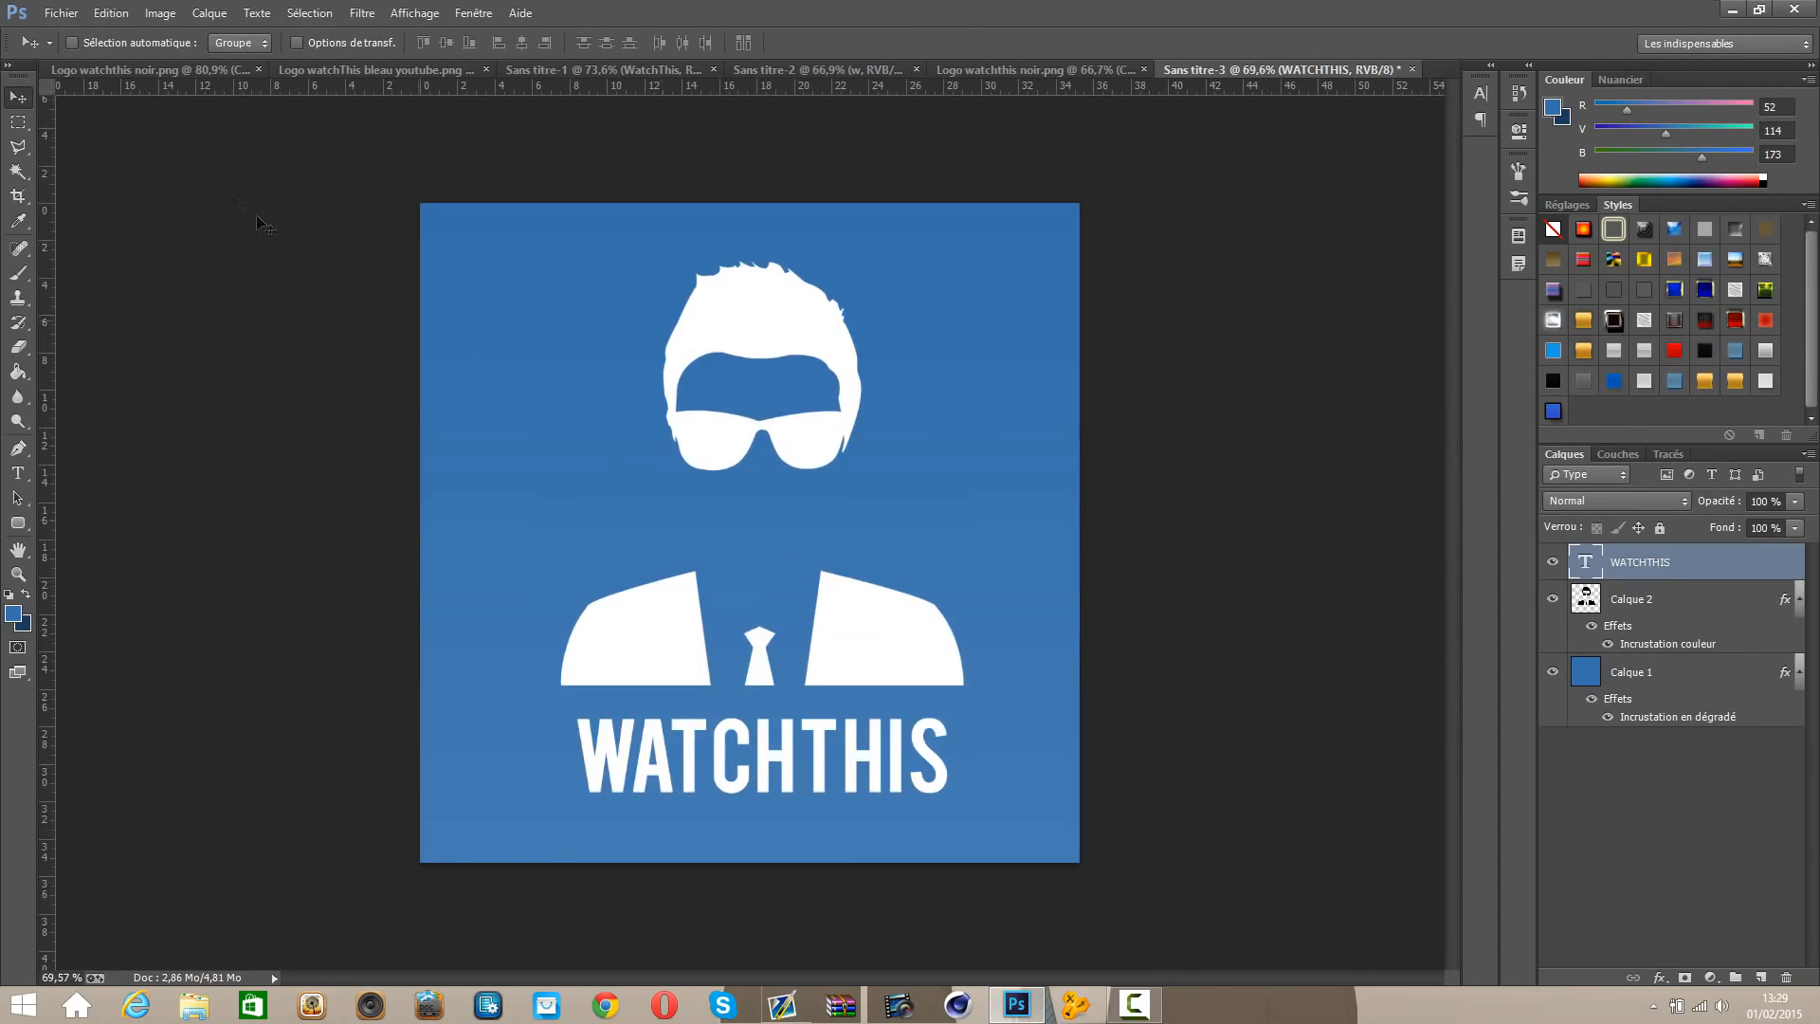
Step: Examine the shadow between the tie and the right lapel in the Logo watchthis noir.png reference document
left_click(184, 64)
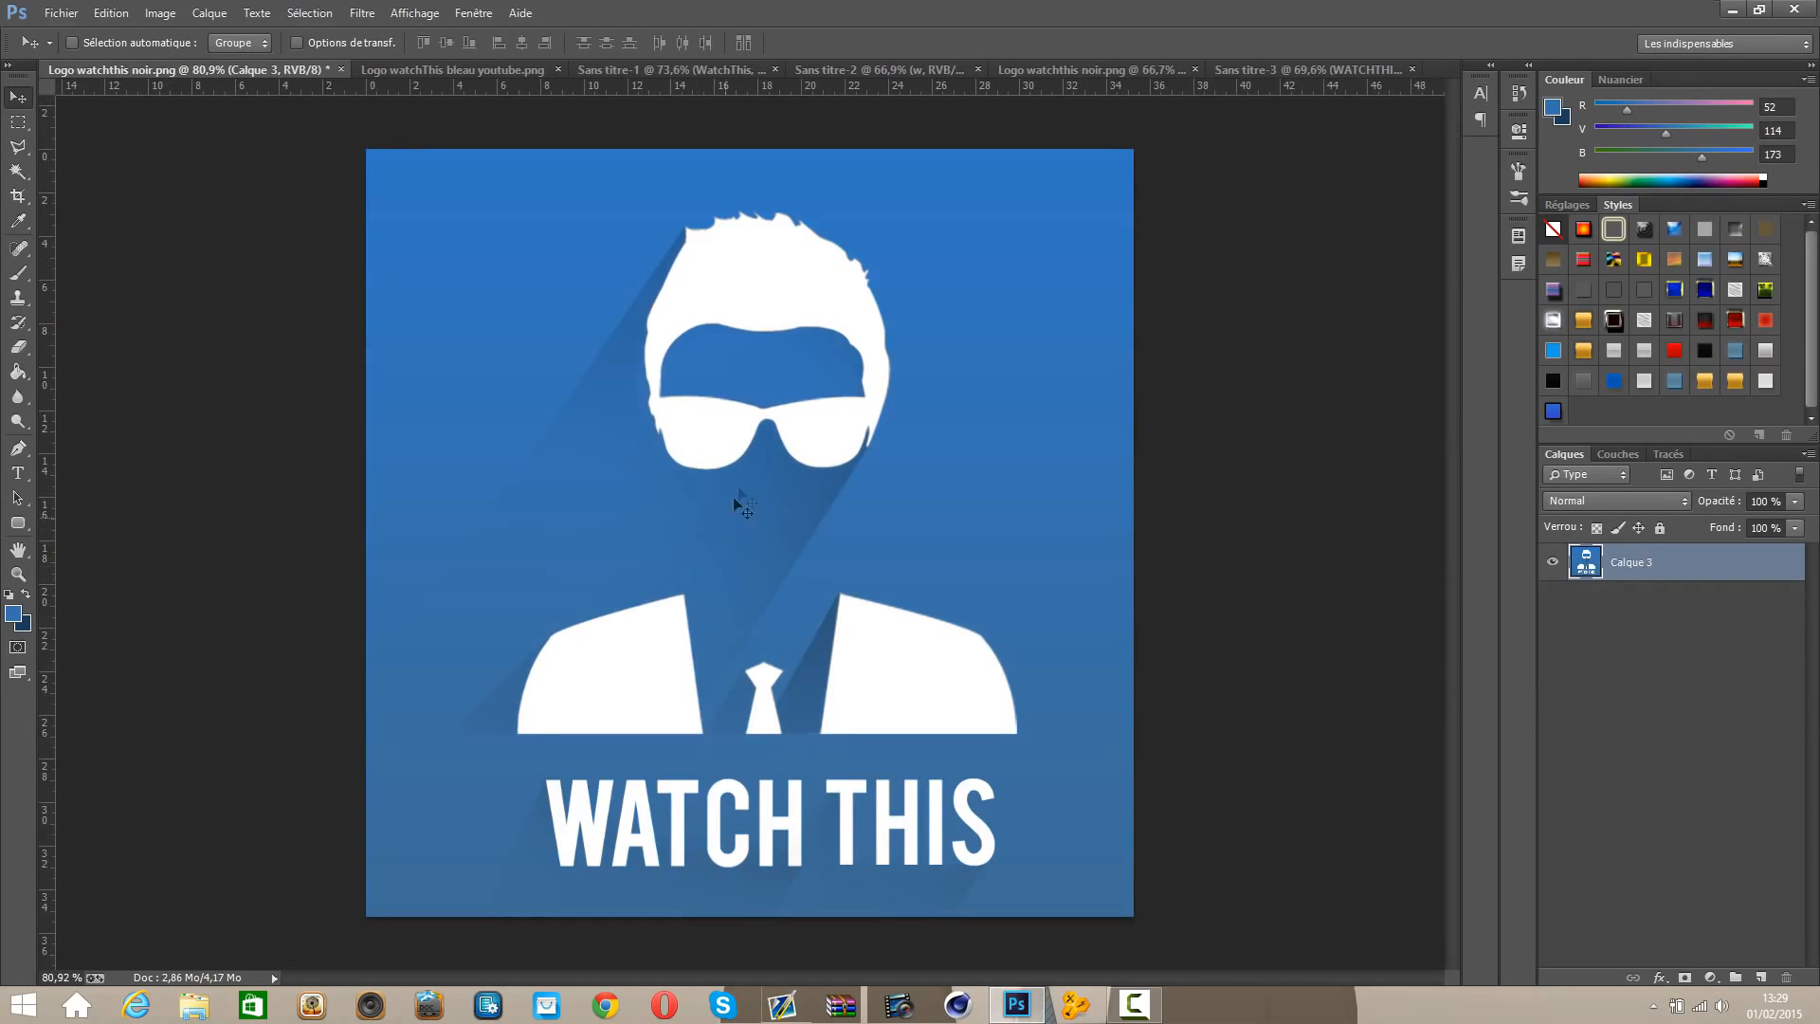
left_click(1261, 77)
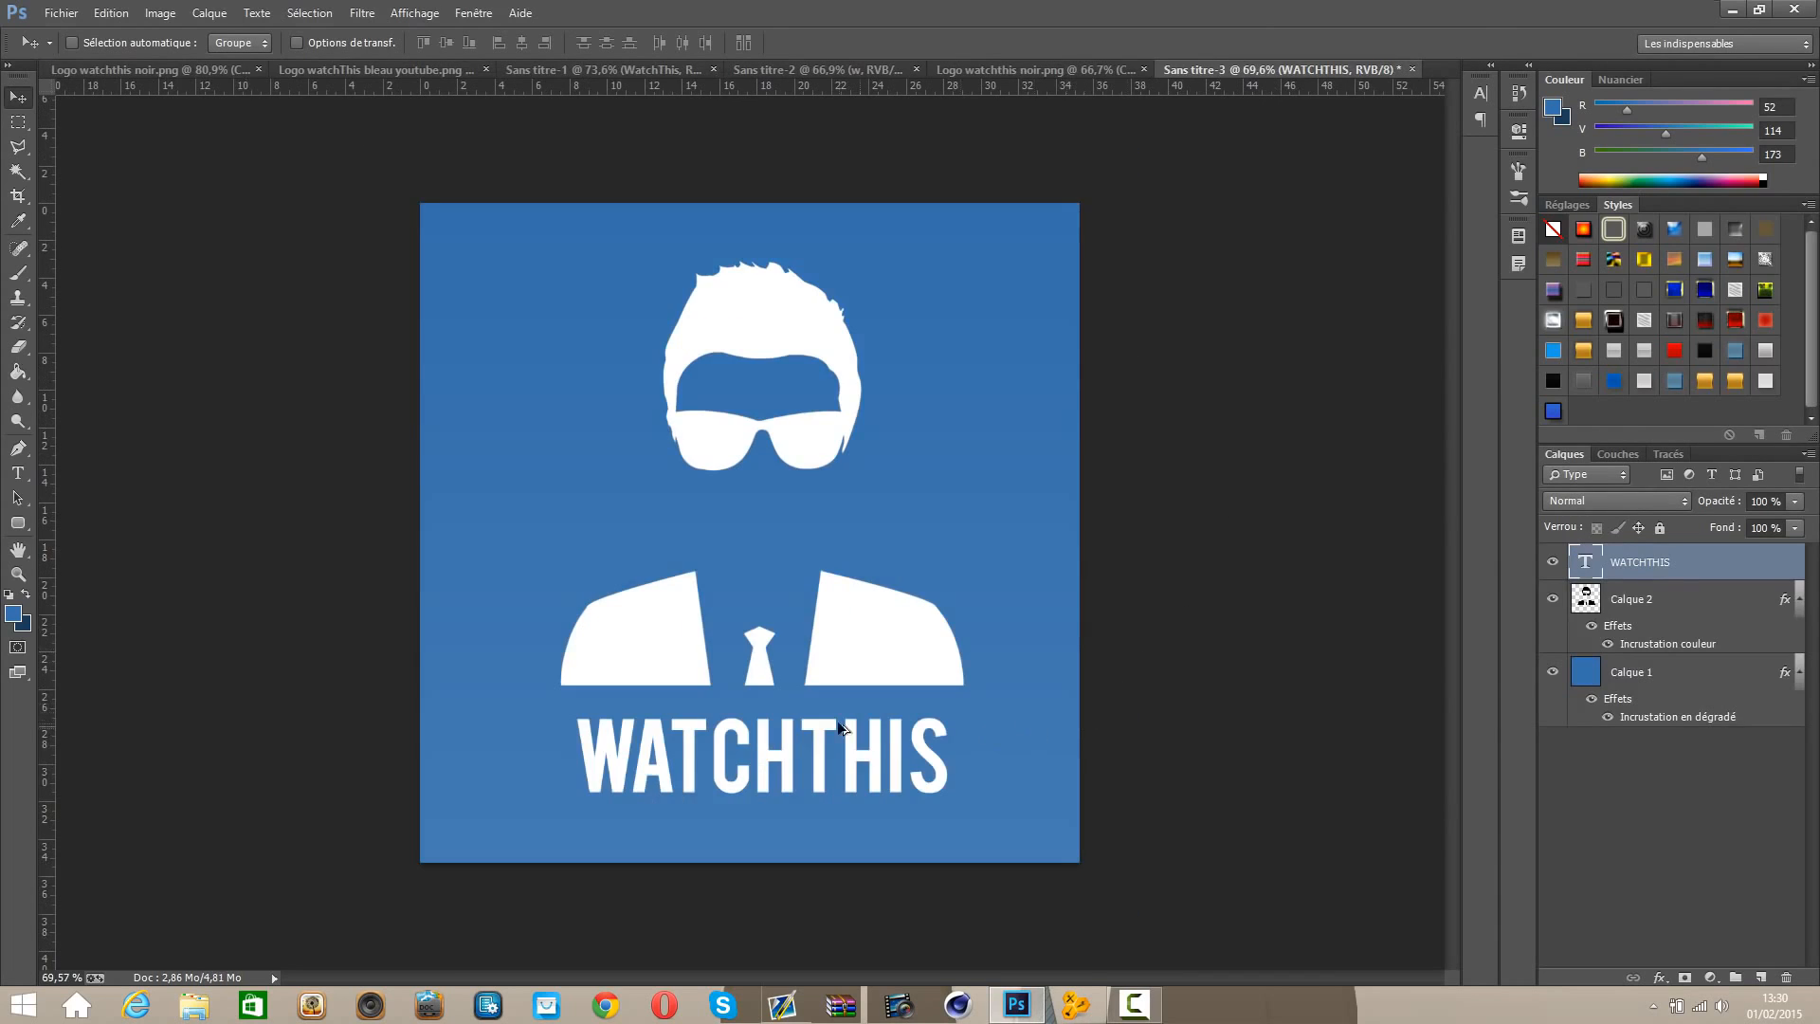
scroll(839, 728, "up", 2)
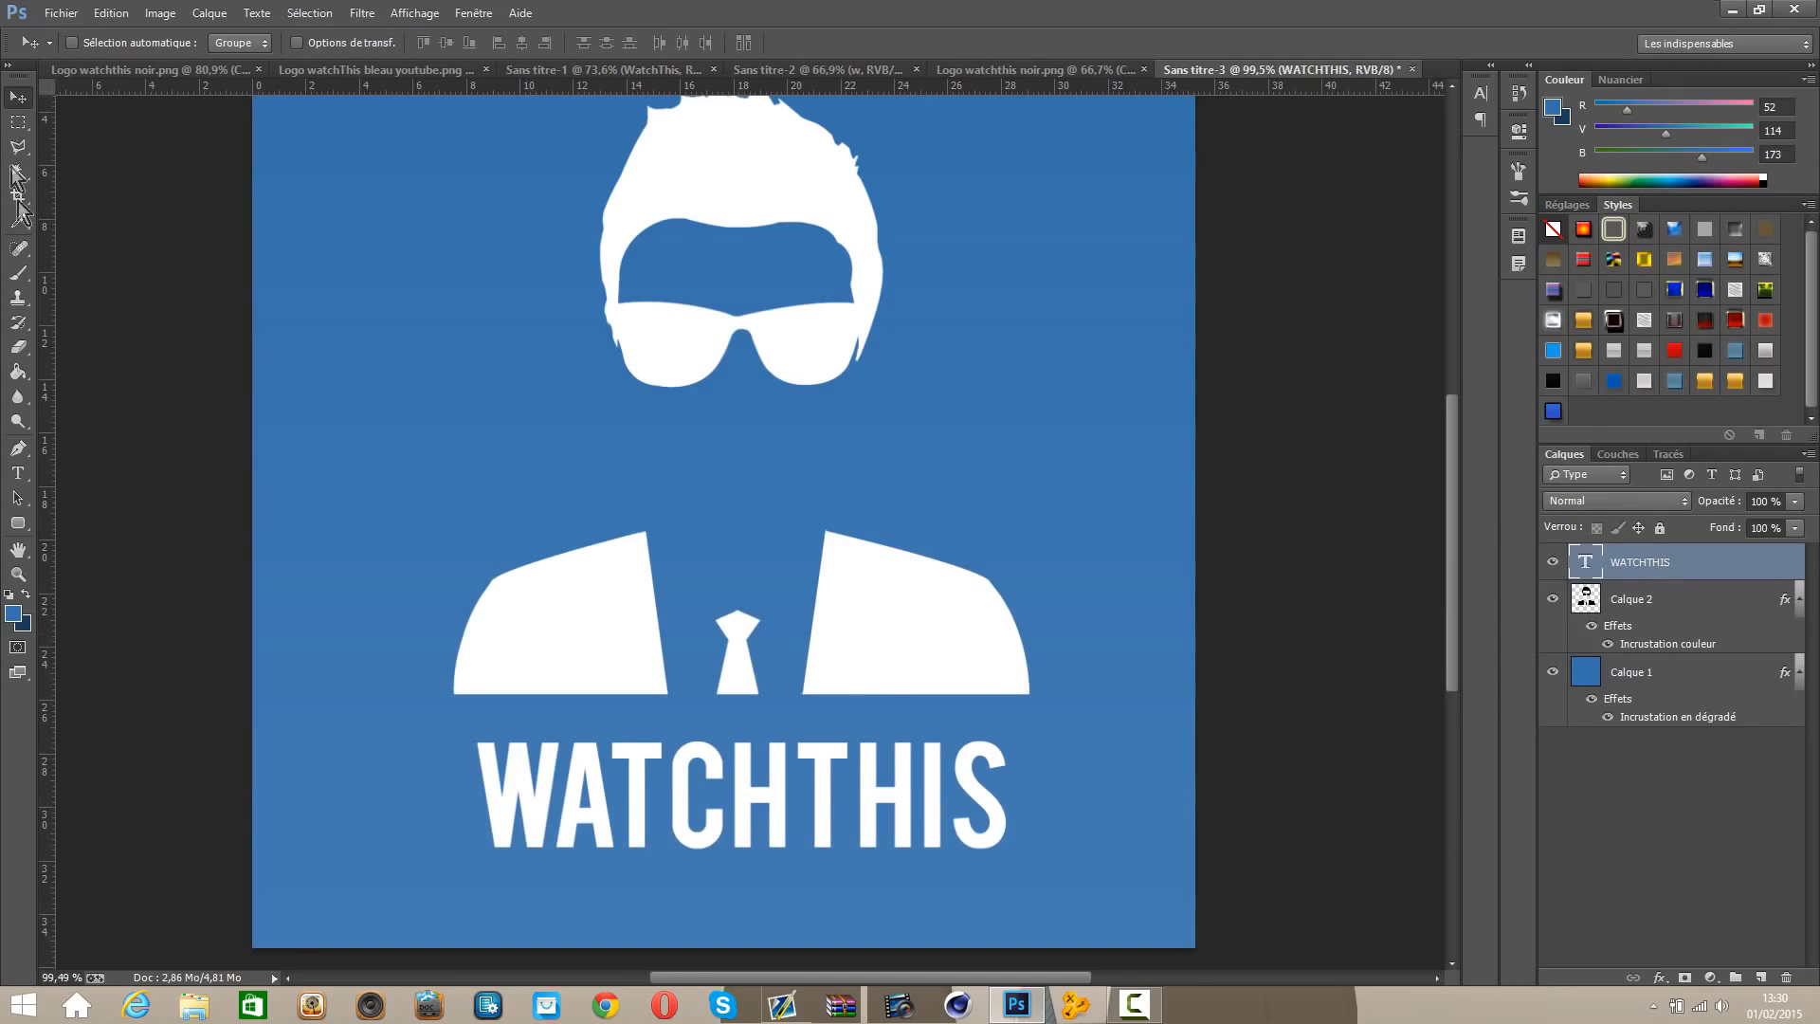
left_click(18, 447)
scroll(959, 626, "up", 3)
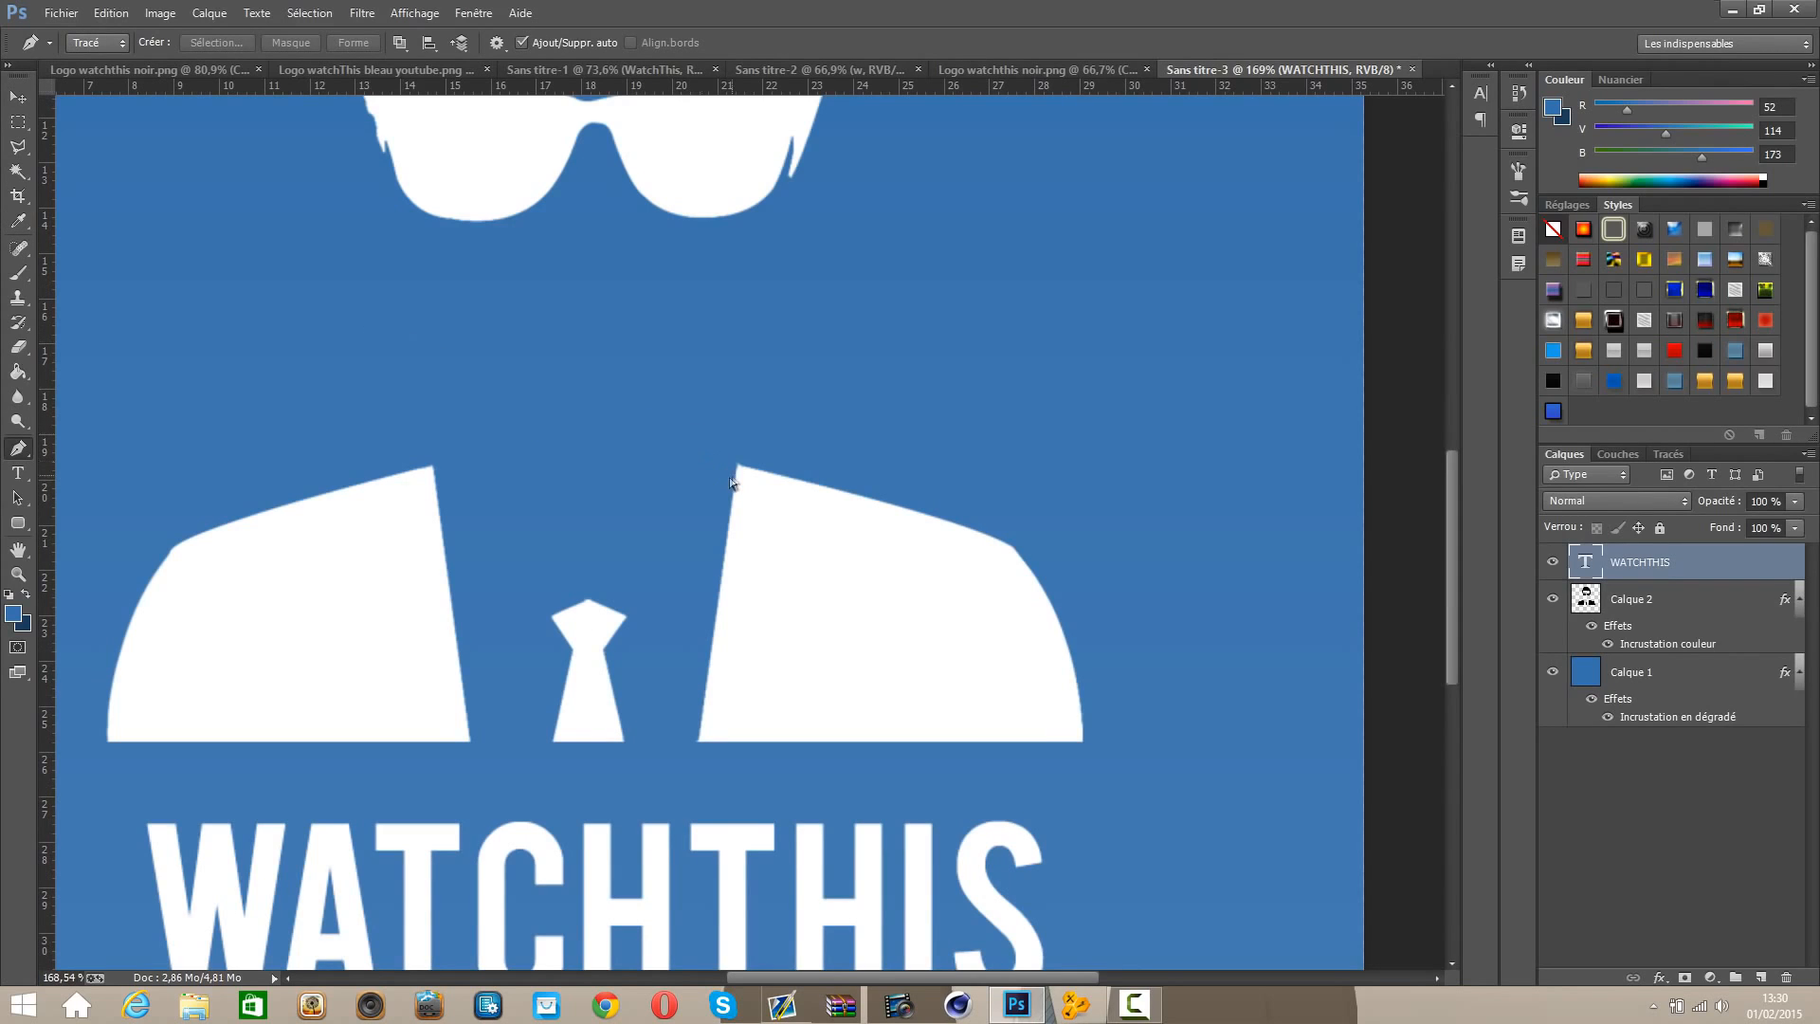
scroll(730, 476, "up", 2)
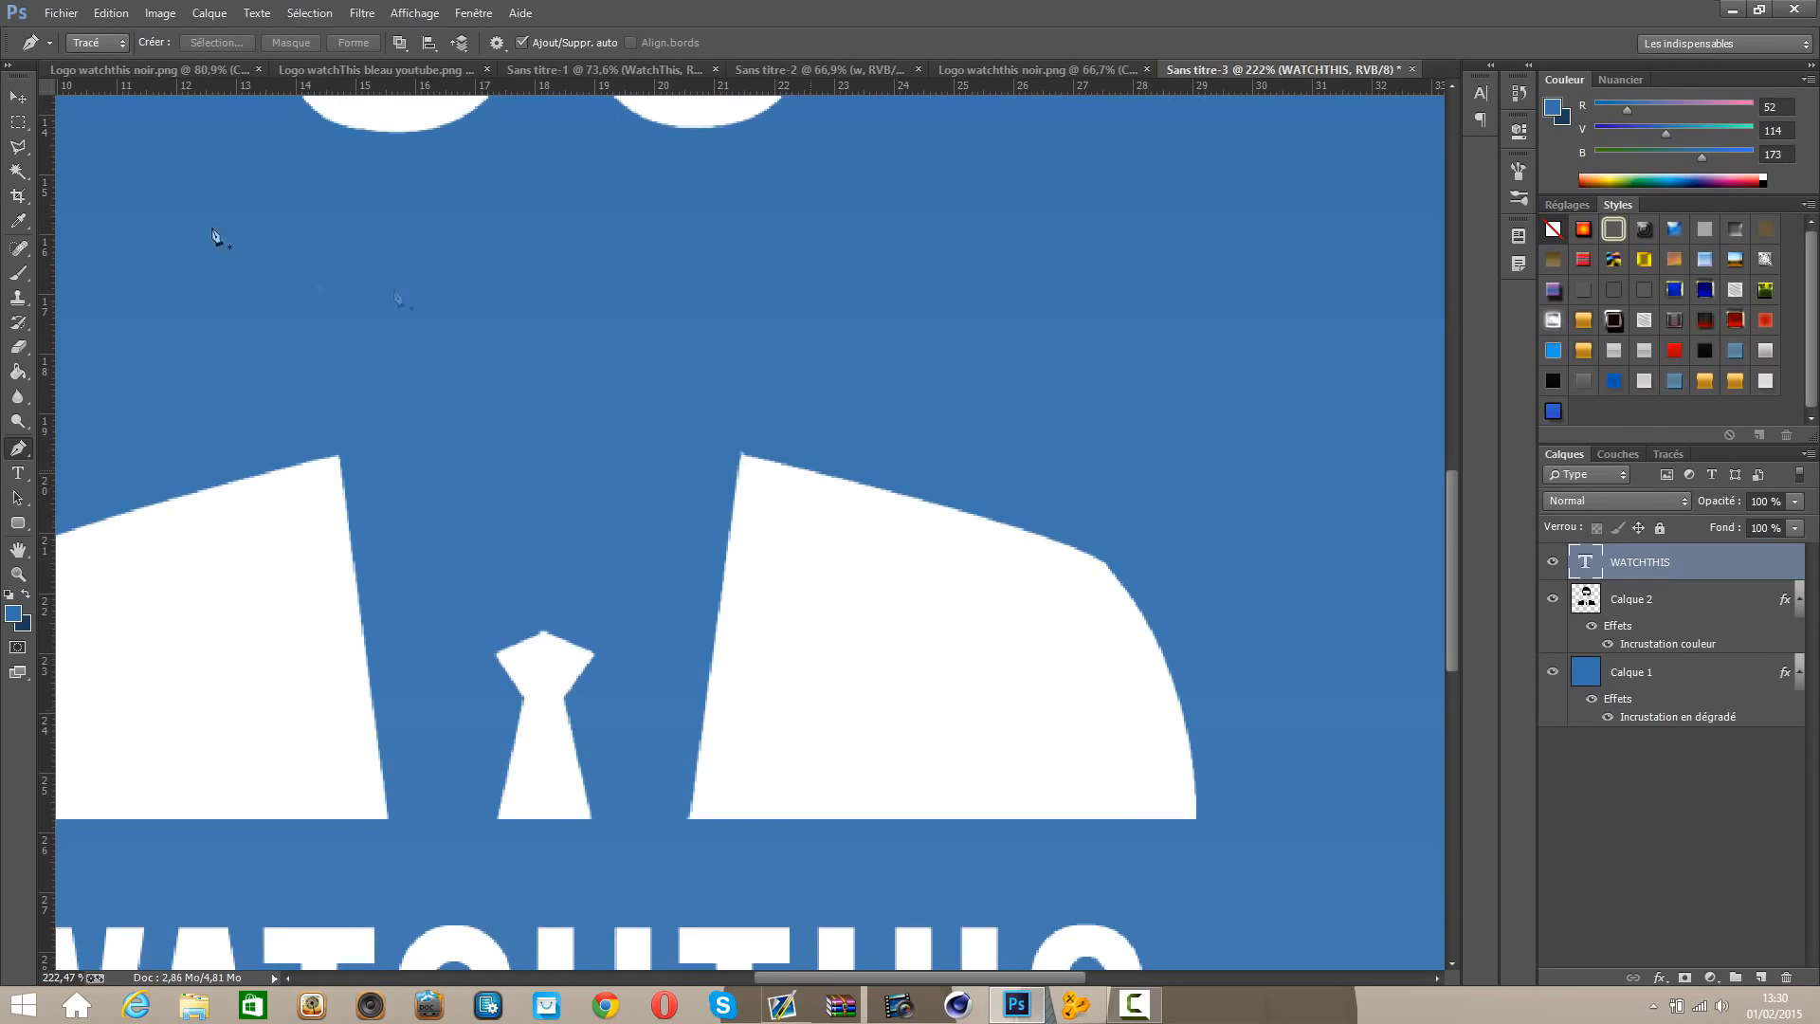
left_click(117, 70)
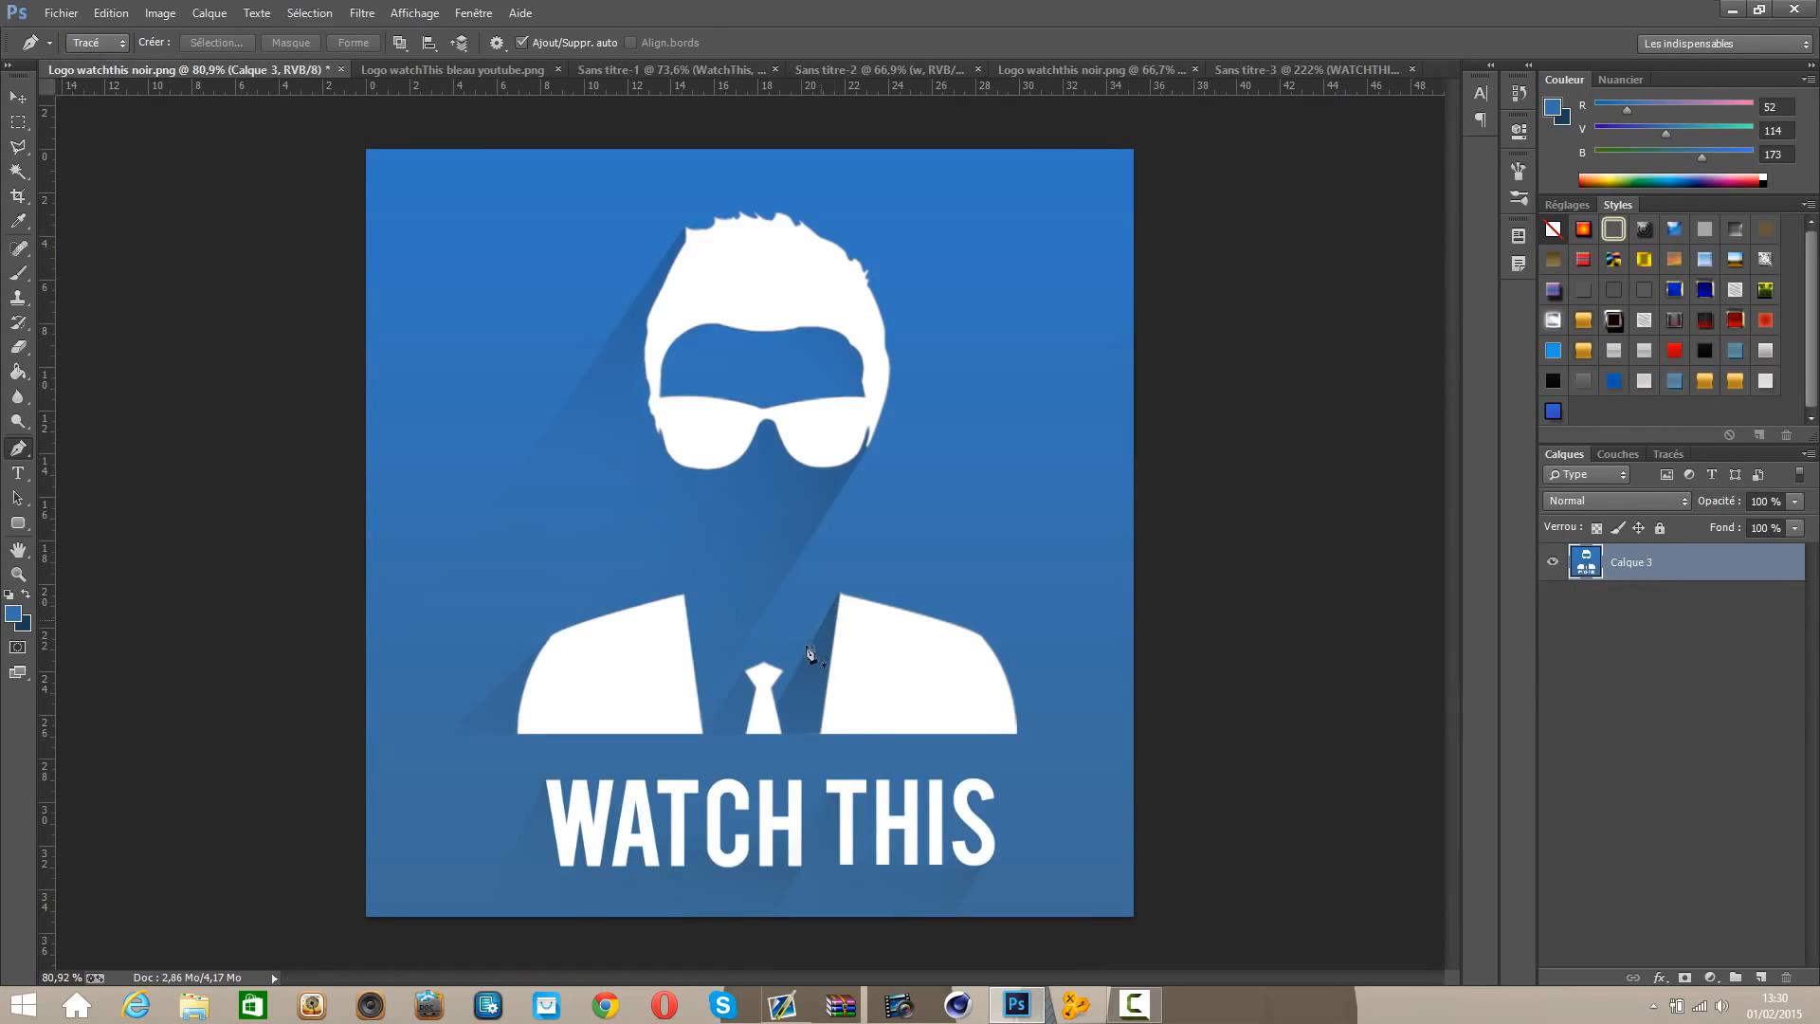
left_click(1244, 68)
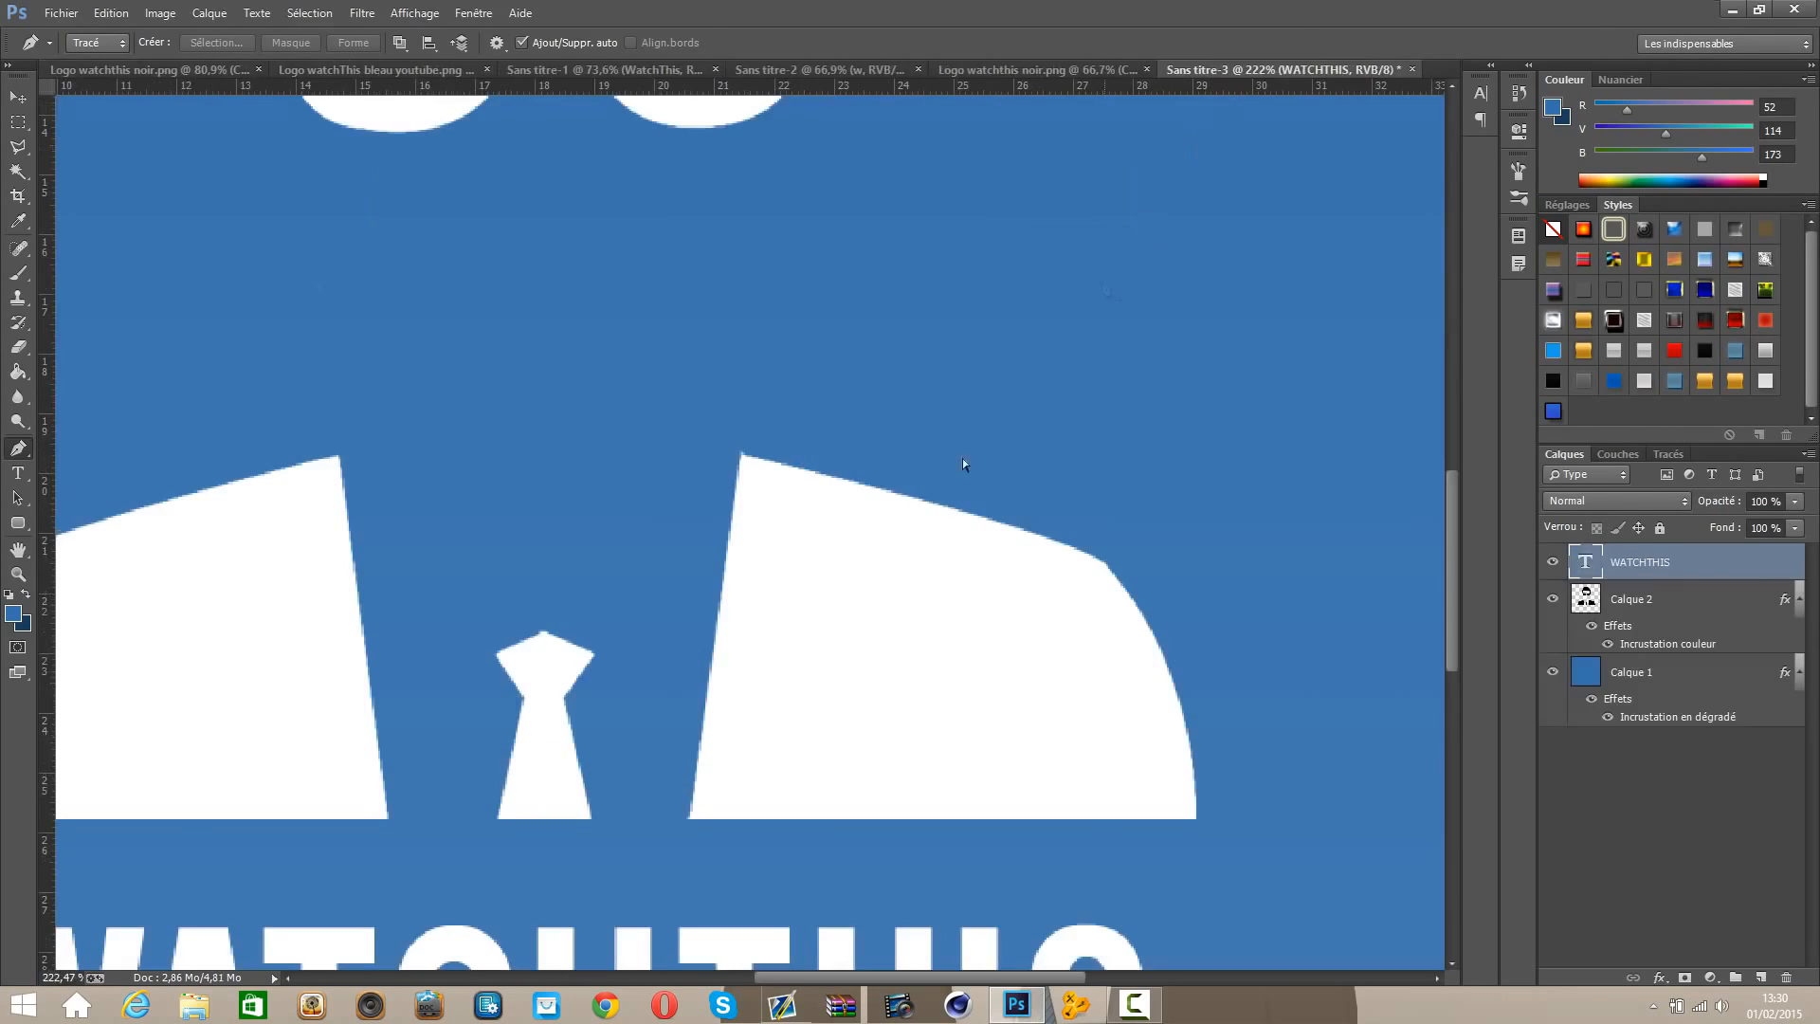
Step: Draw a closed Pen path from the right lapel's upper tip to the tie's edge, down below the jacket and back to the tip
left_click(742, 456)
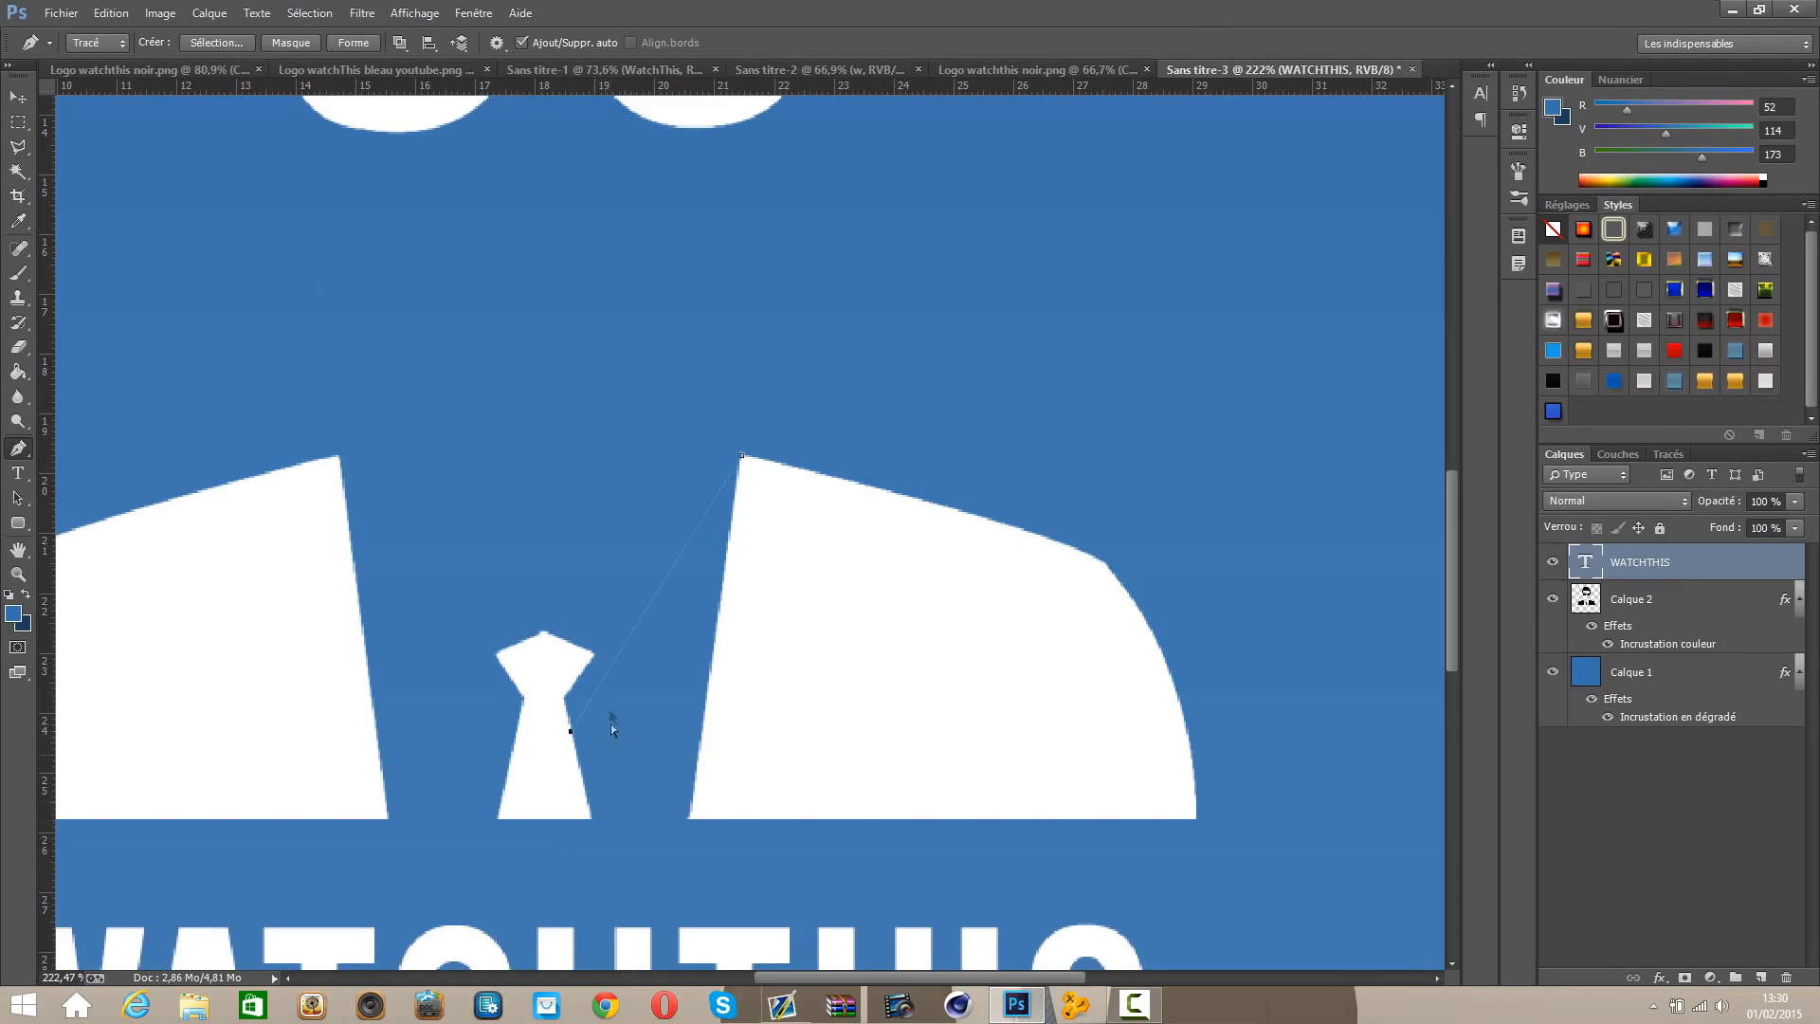
scroll(611, 724, "down", 5)
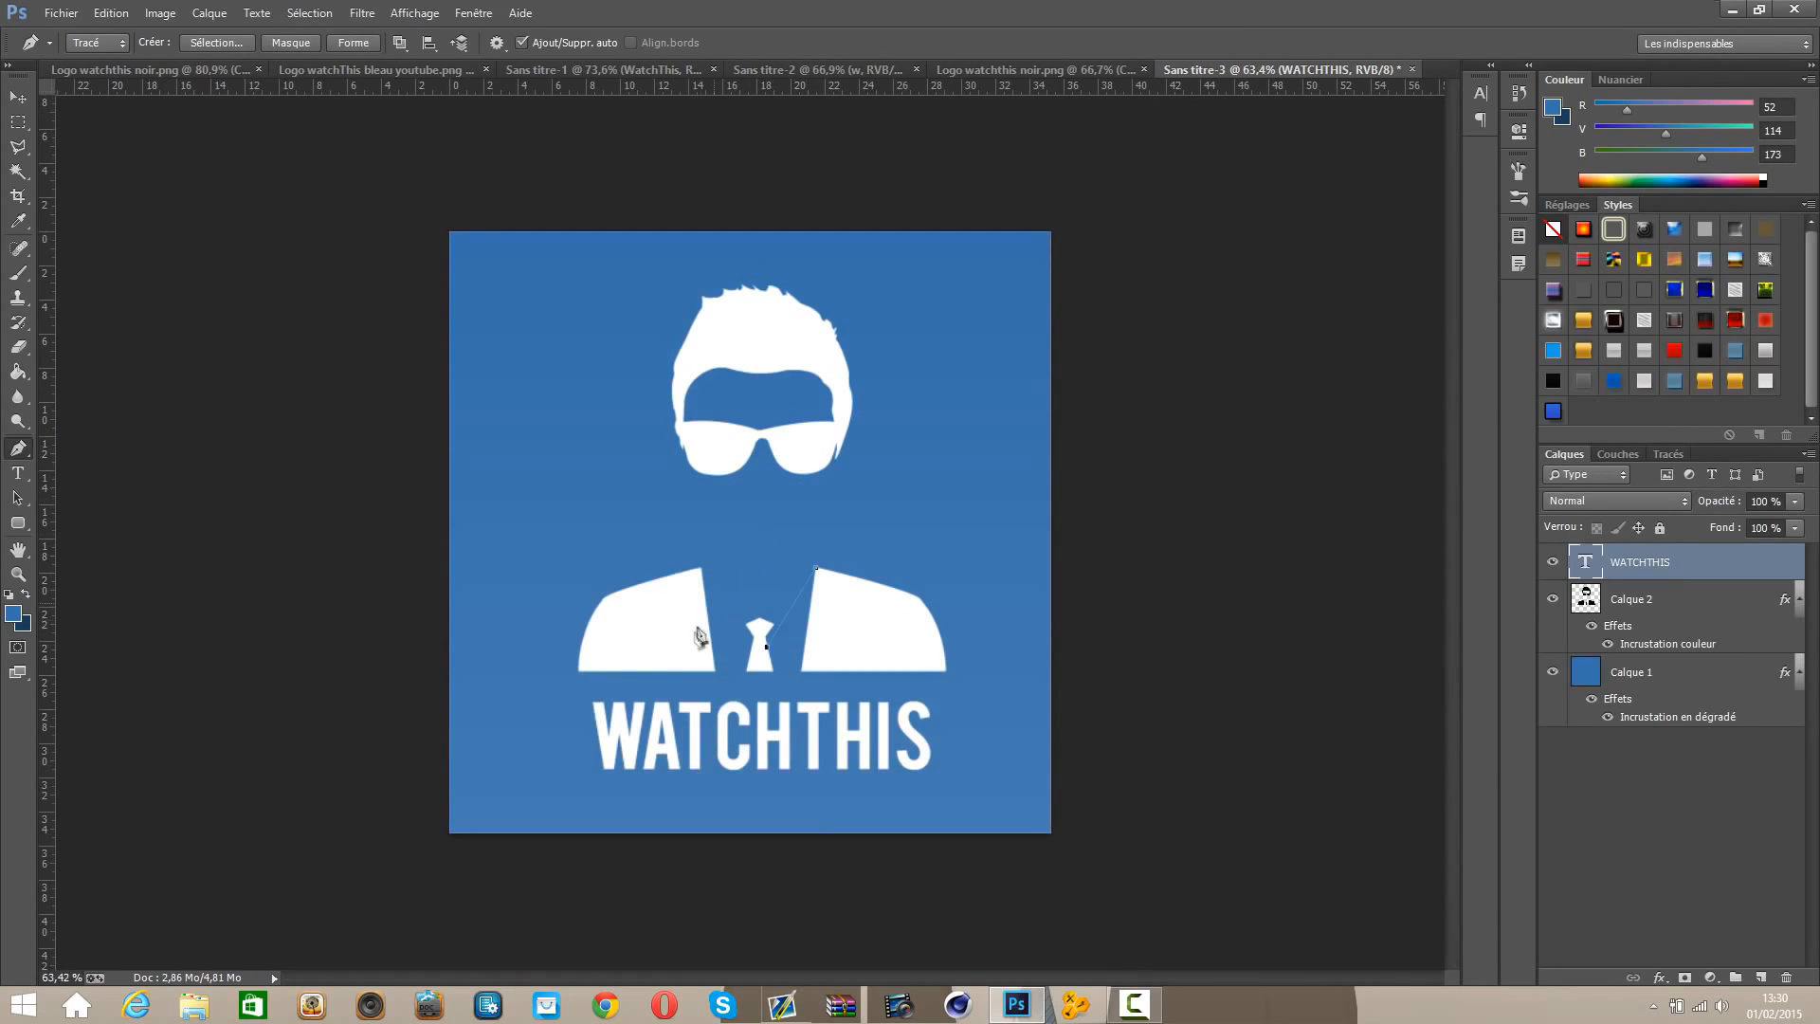
scroll(821, 661, "up", 5)
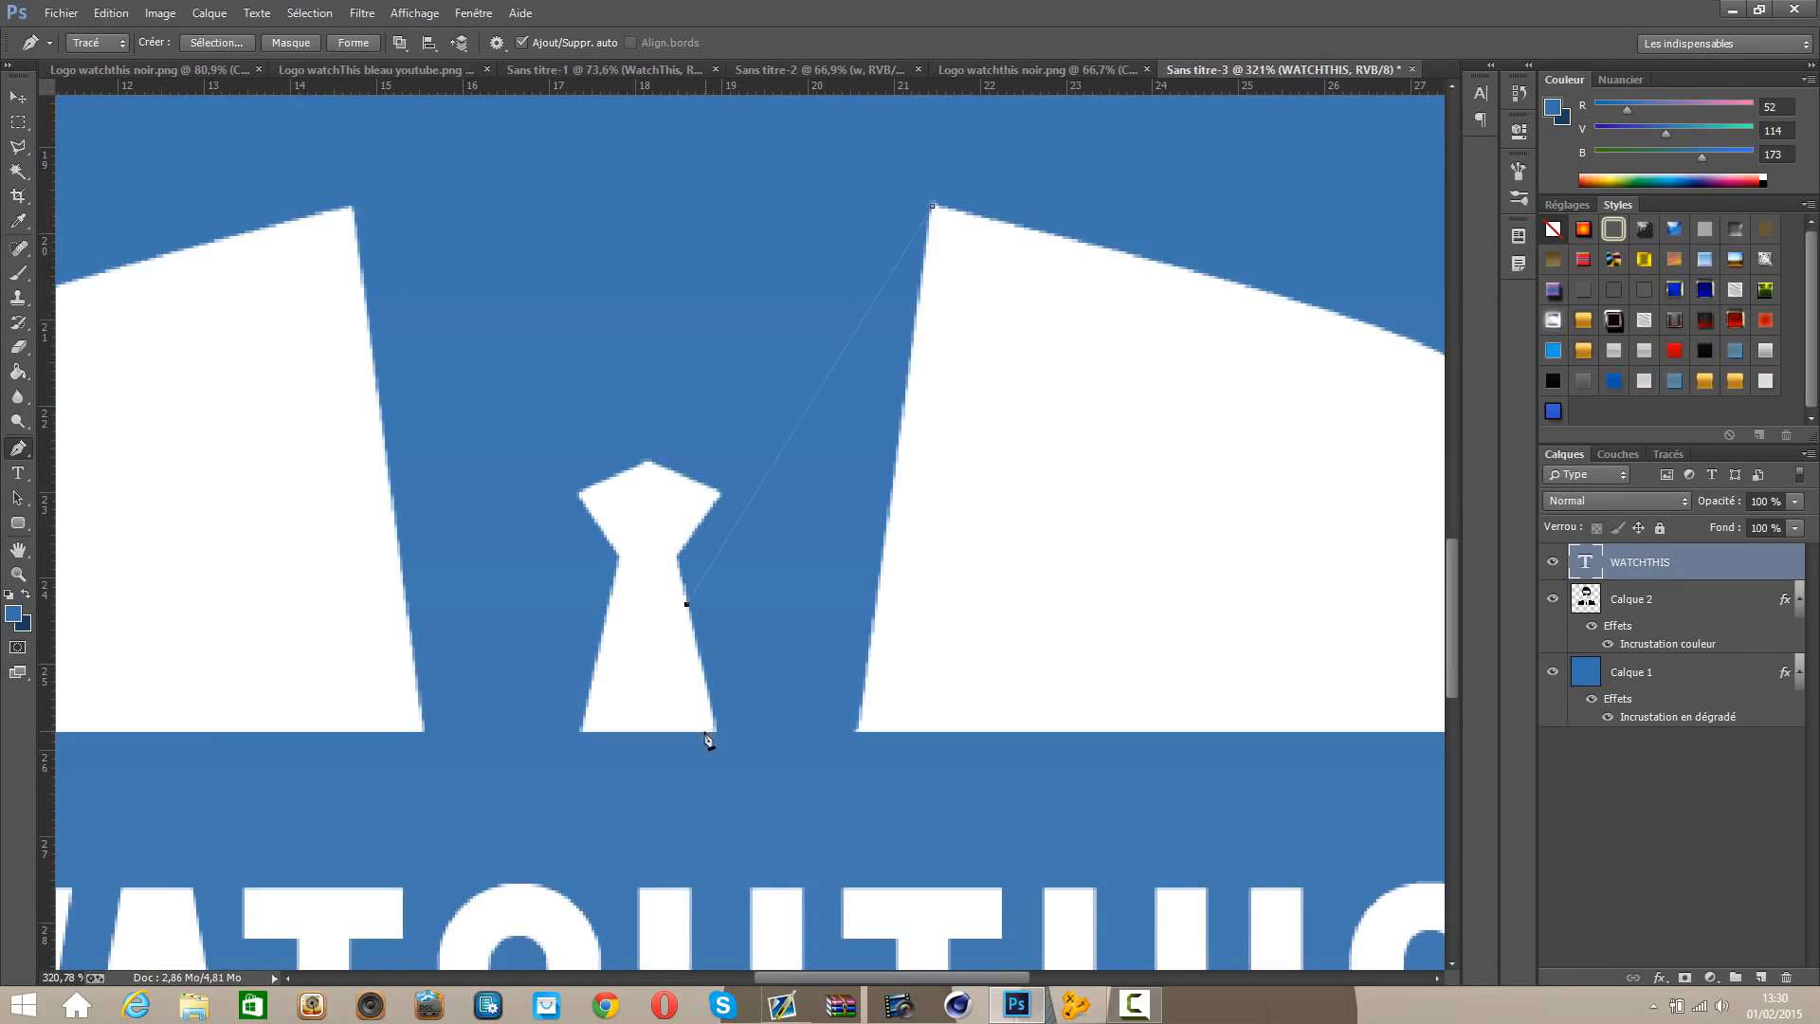
left_click(669, 776)
left_click(933, 765)
left_click(934, 205)
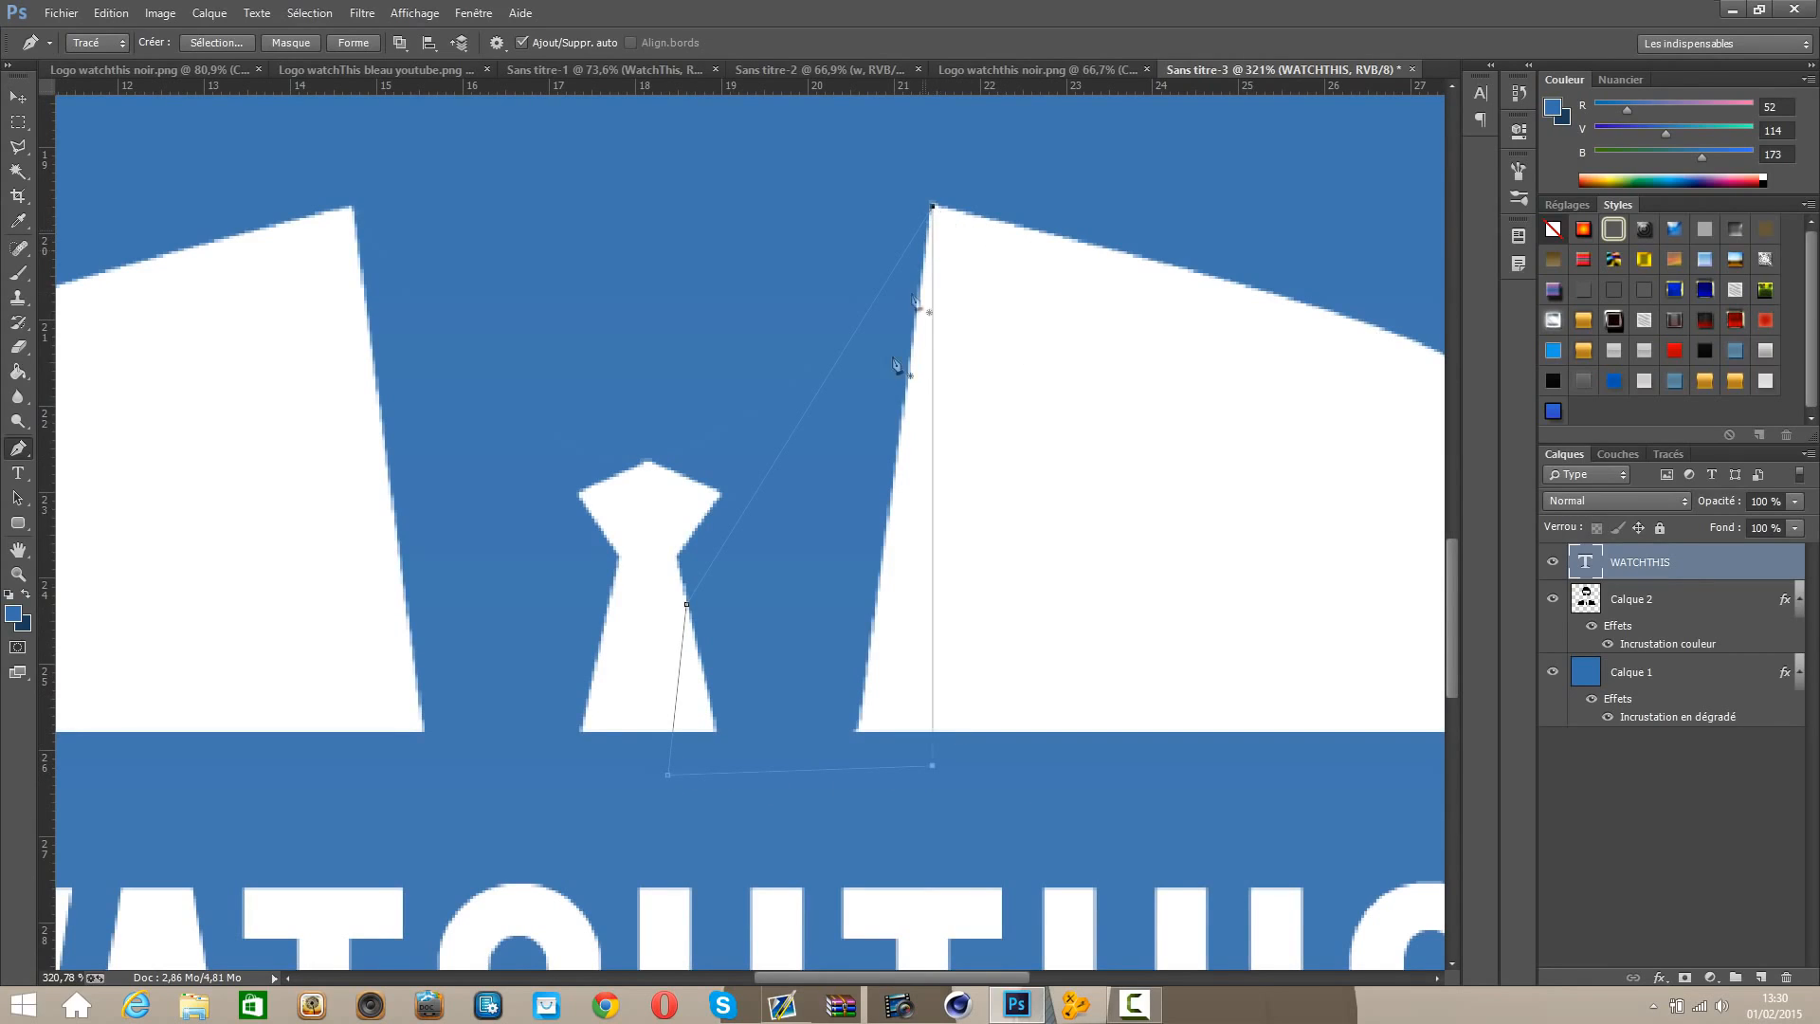
scroll(824, 702, "down", 5)
scroll(812, 703, "up", 5)
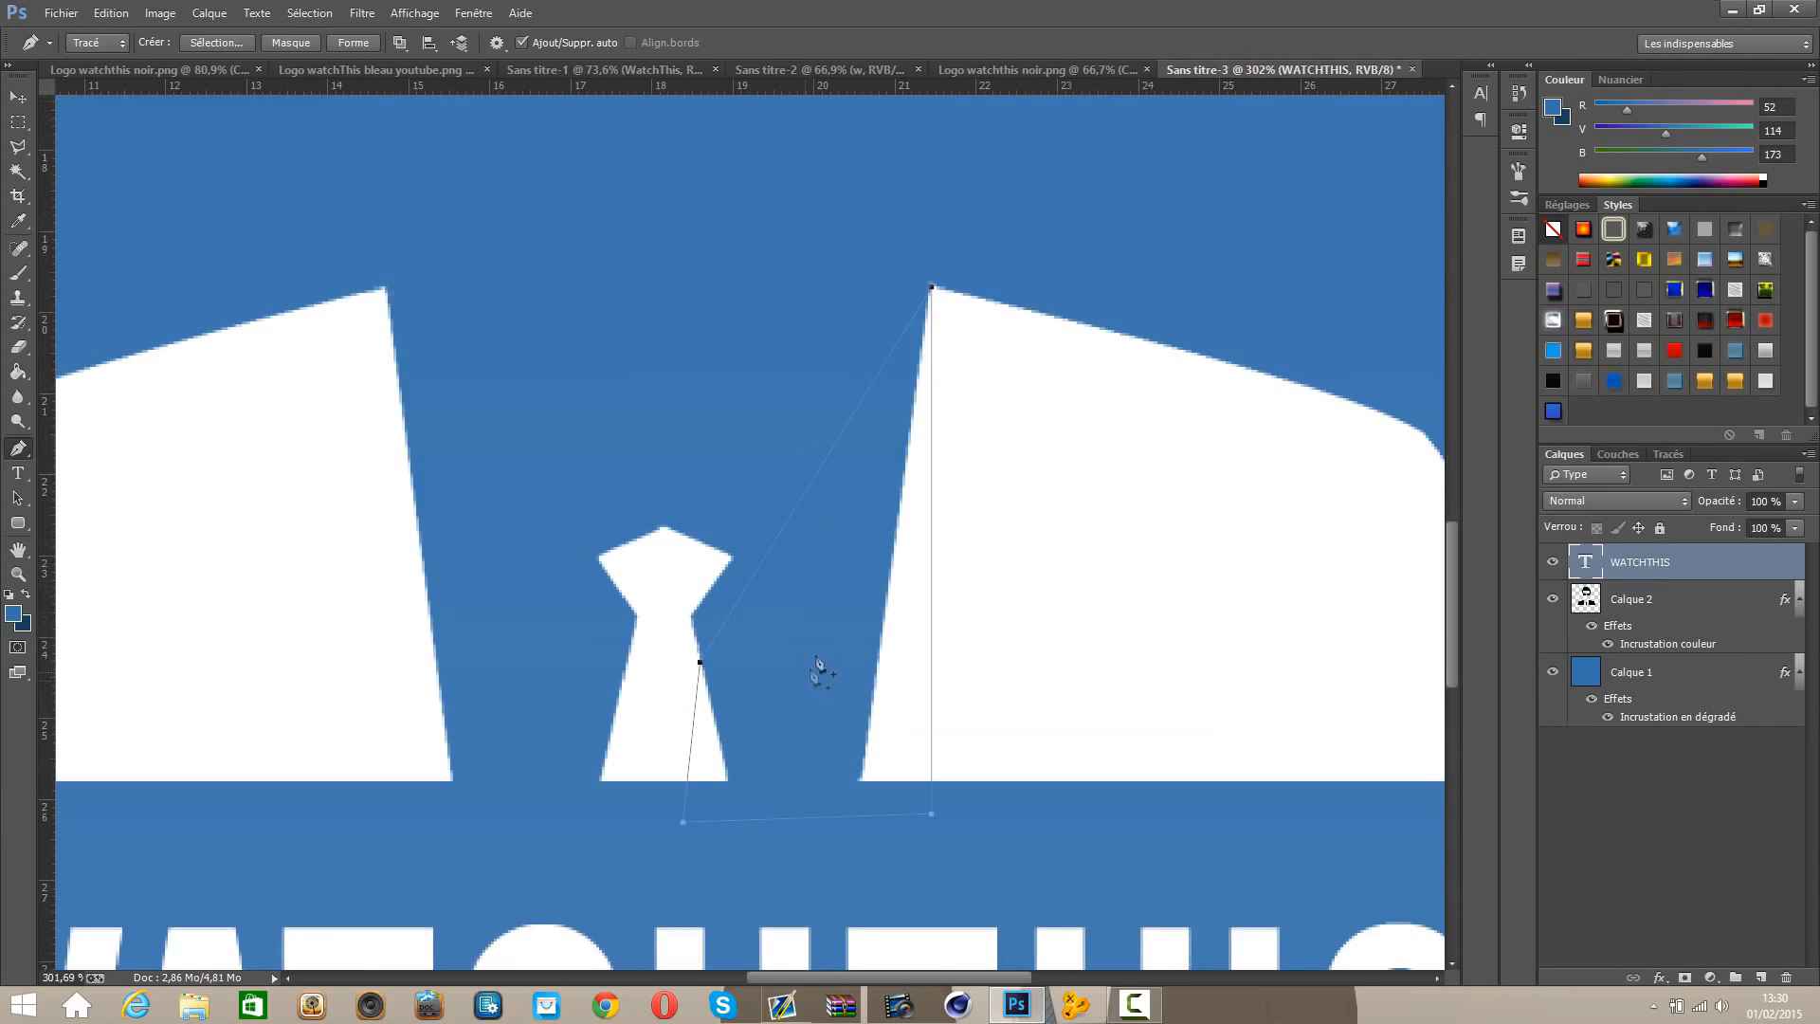
Step: Convert the lapel shadow path into a new selection with a 0 pixel feather radius and add a new layer
right_click(821, 652)
left_click(900, 406)
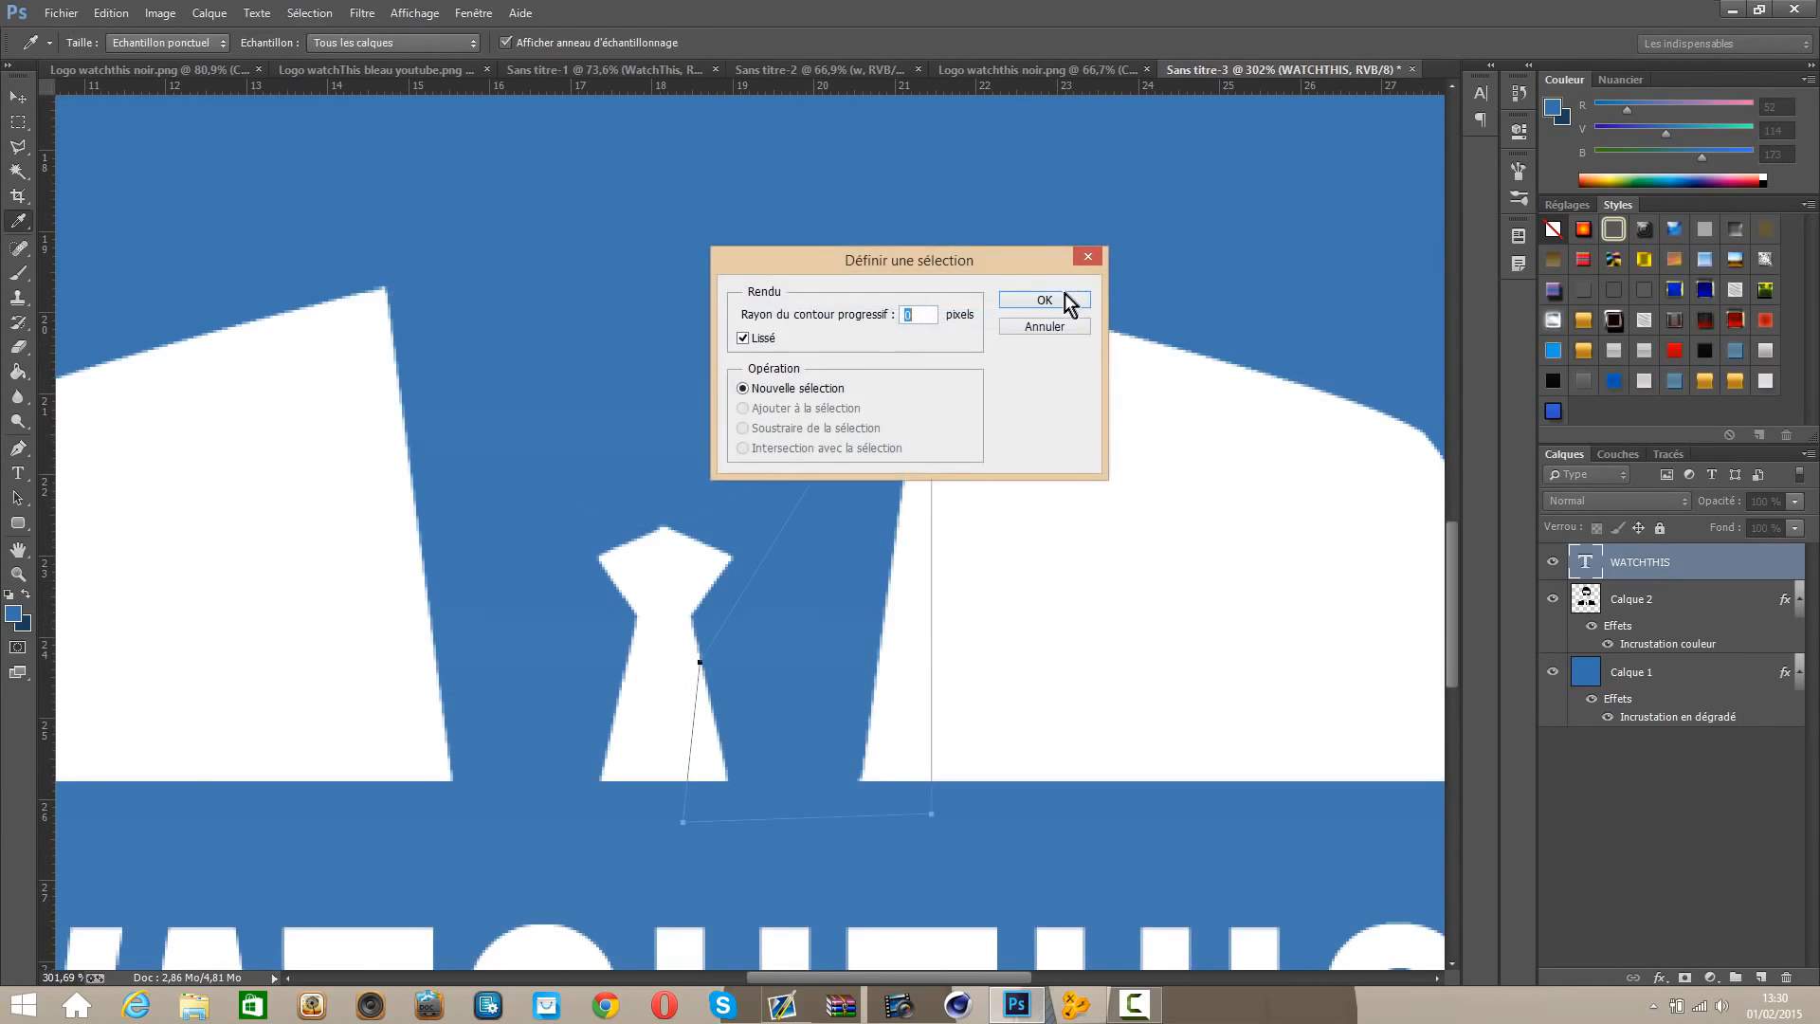
key("Return")
left_click(1761, 977)
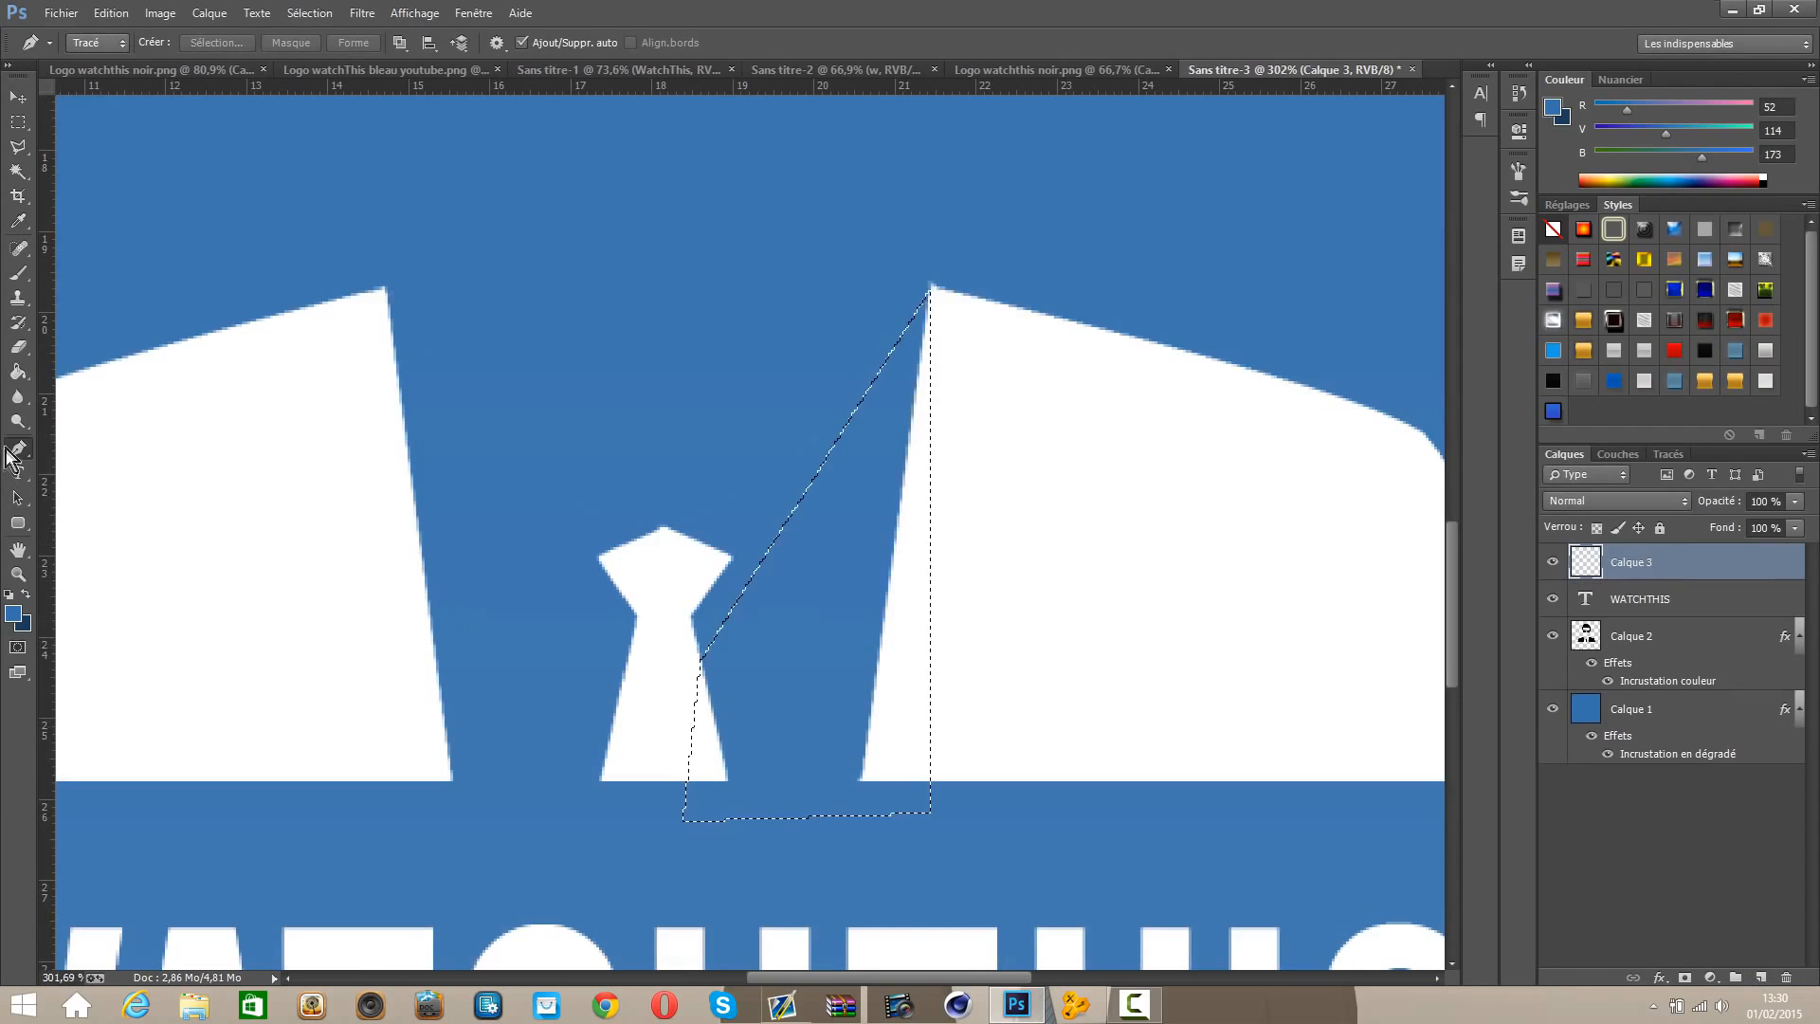
Step: Set the foreground colour to #232323, fill the selection with it on the new layer, and deselect
left_click(13, 615)
left_click_drag(956, 782, 941, 791)
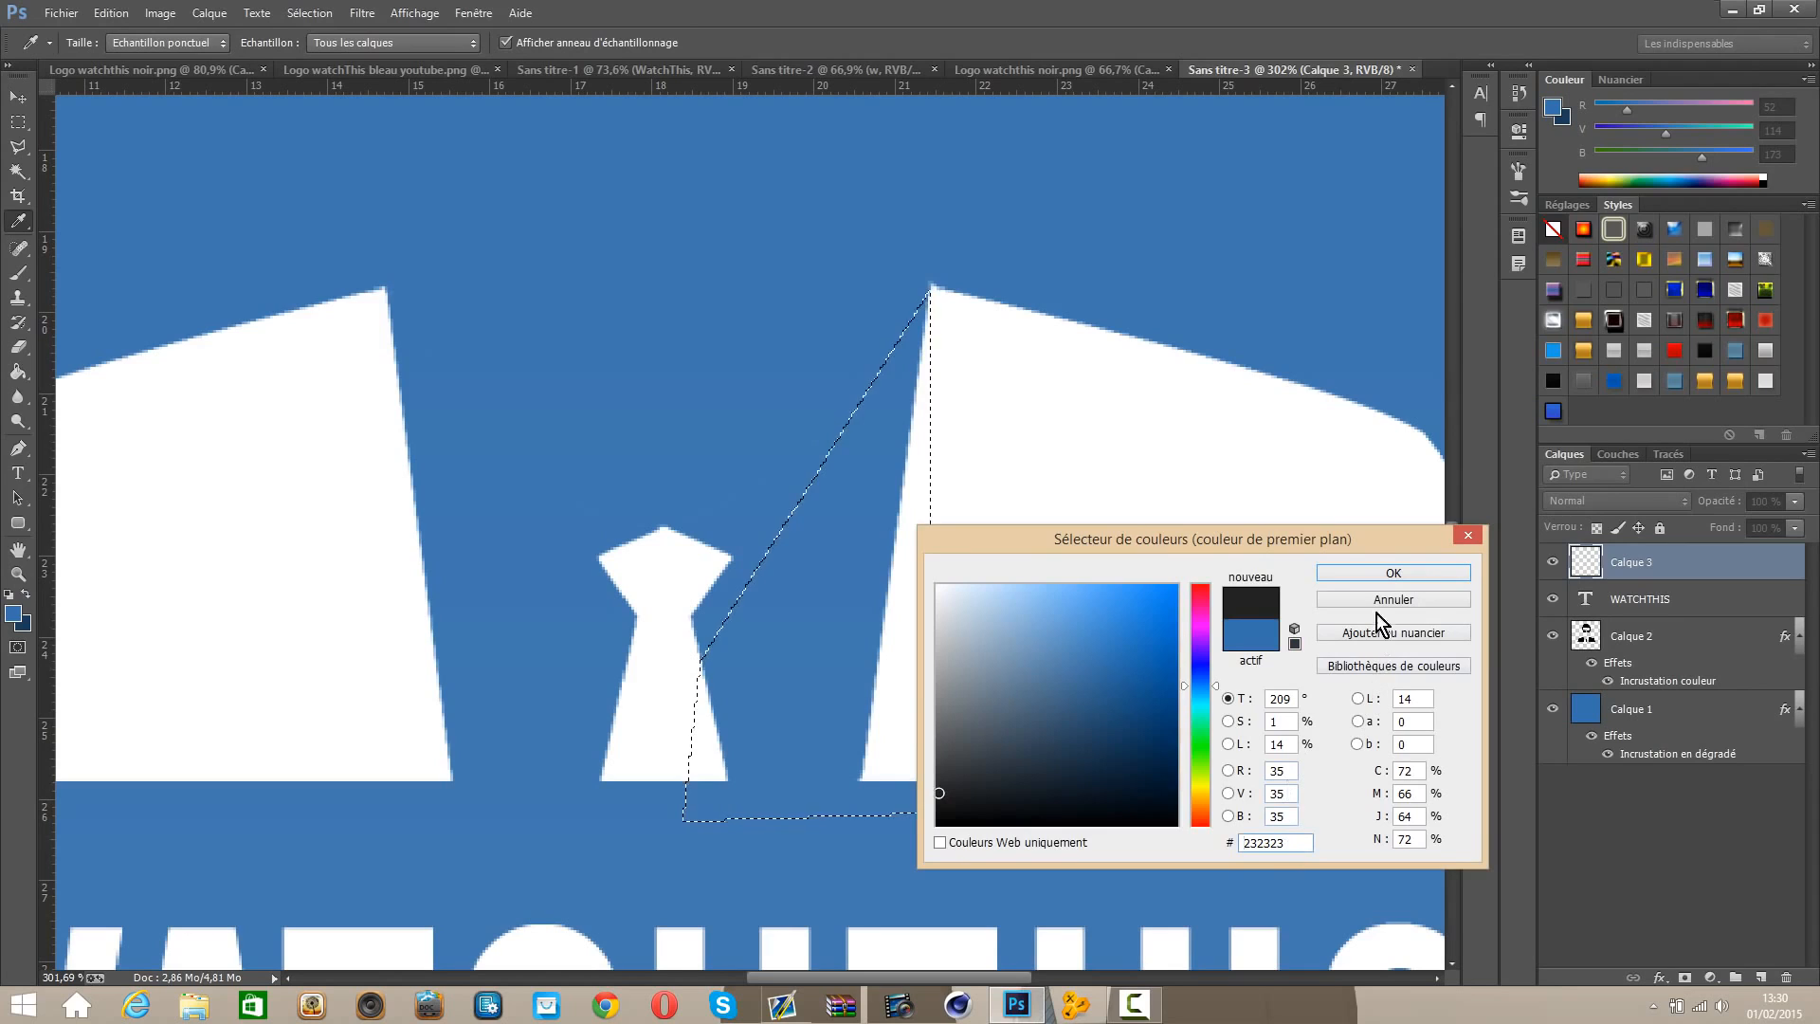
left_click(1389, 573)
key("g")
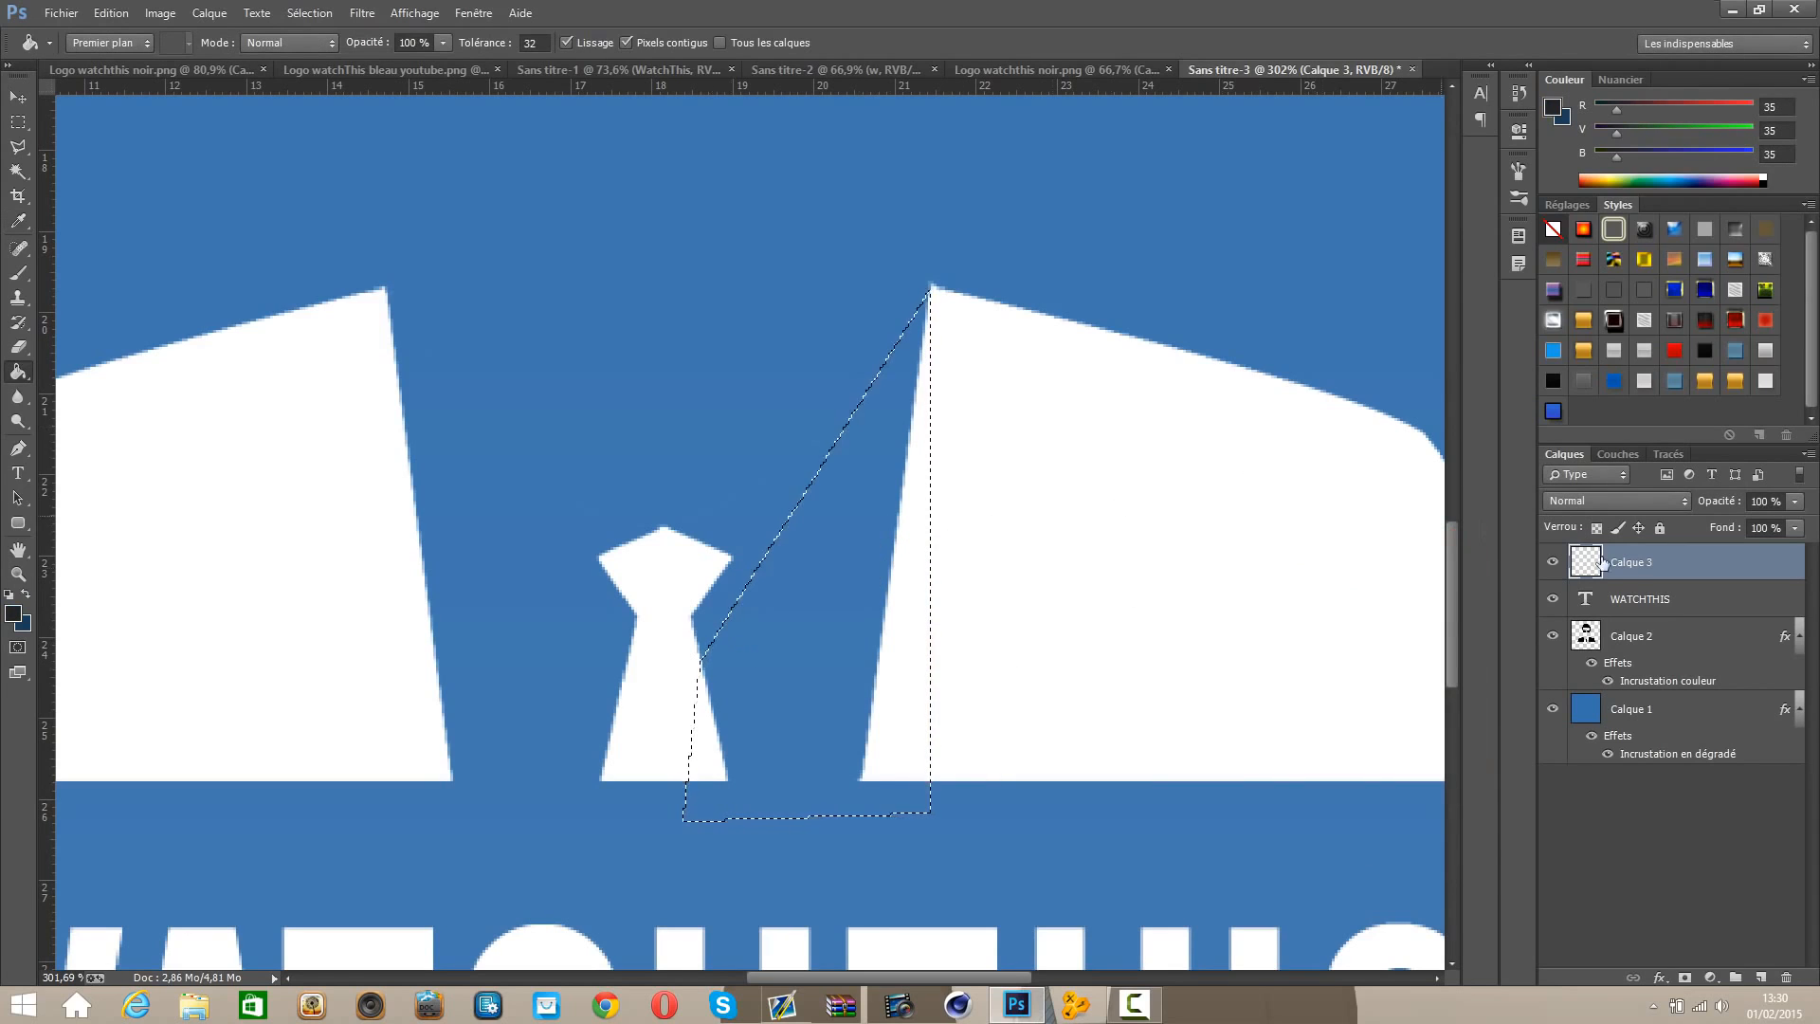
left_click(1553, 563)
left_click(1553, 563)
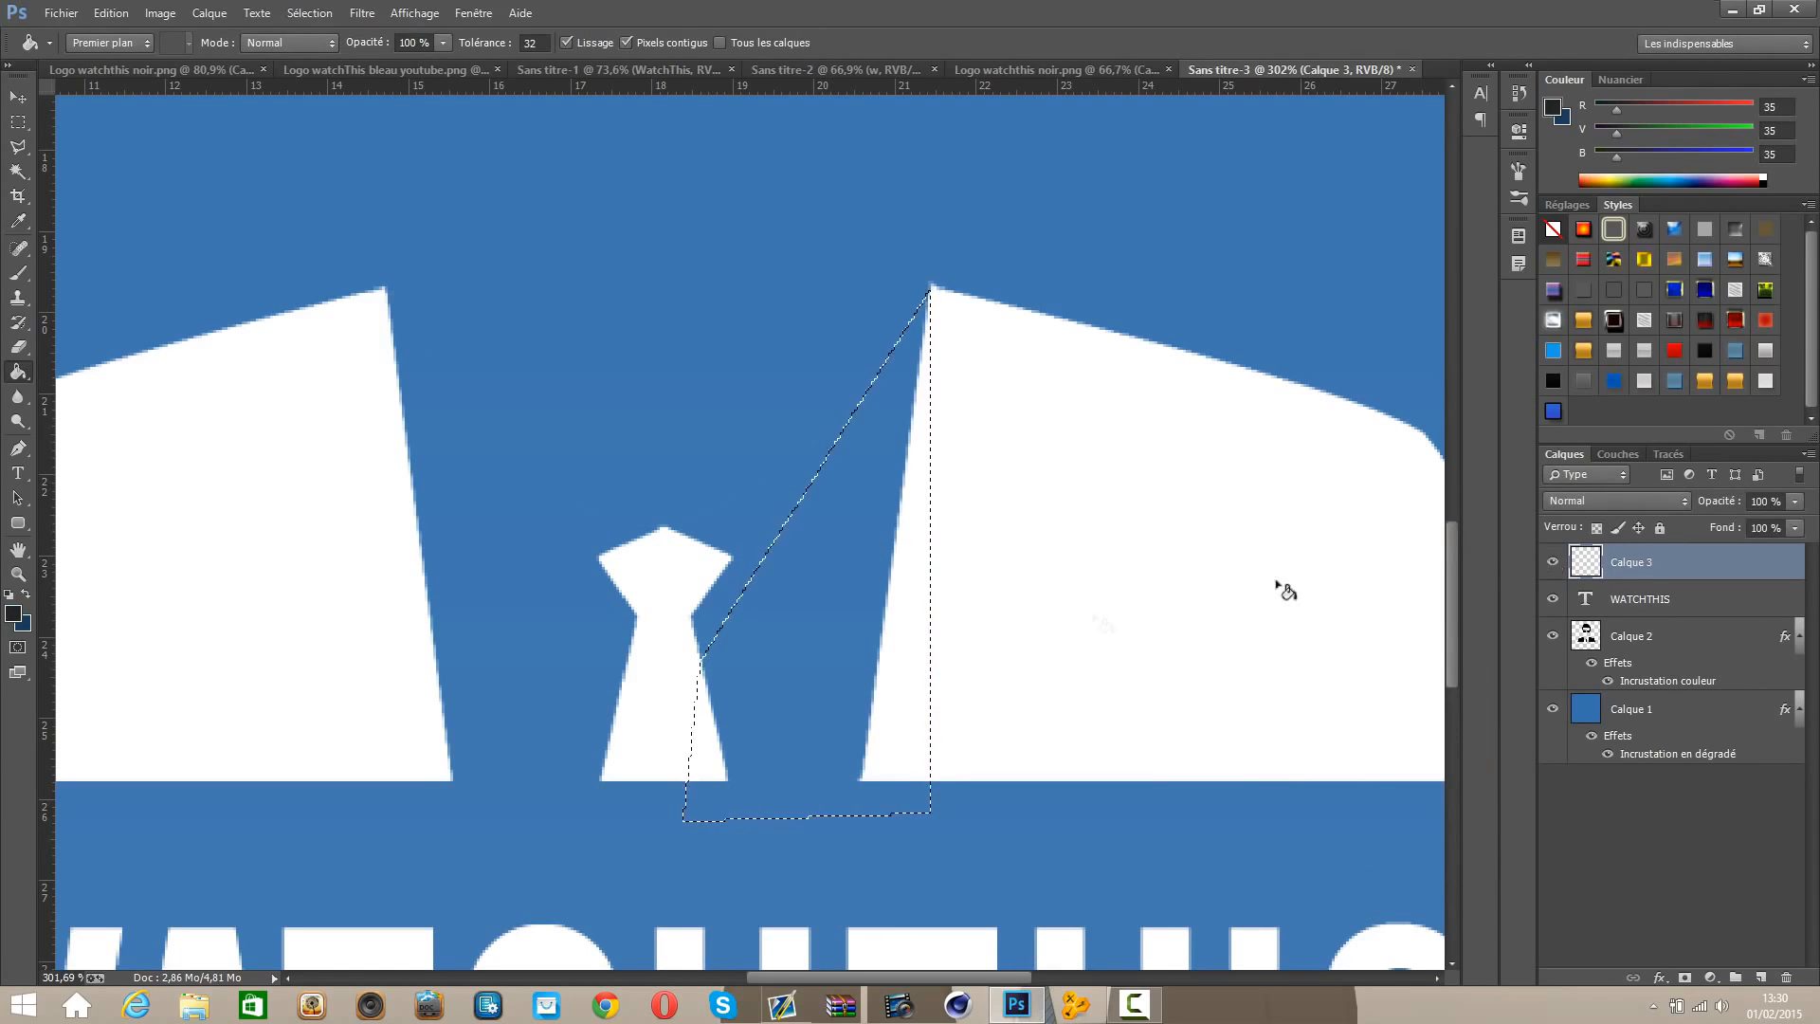
left_click(818, 615)
left_click(23, 128)
key("ctrl+d")
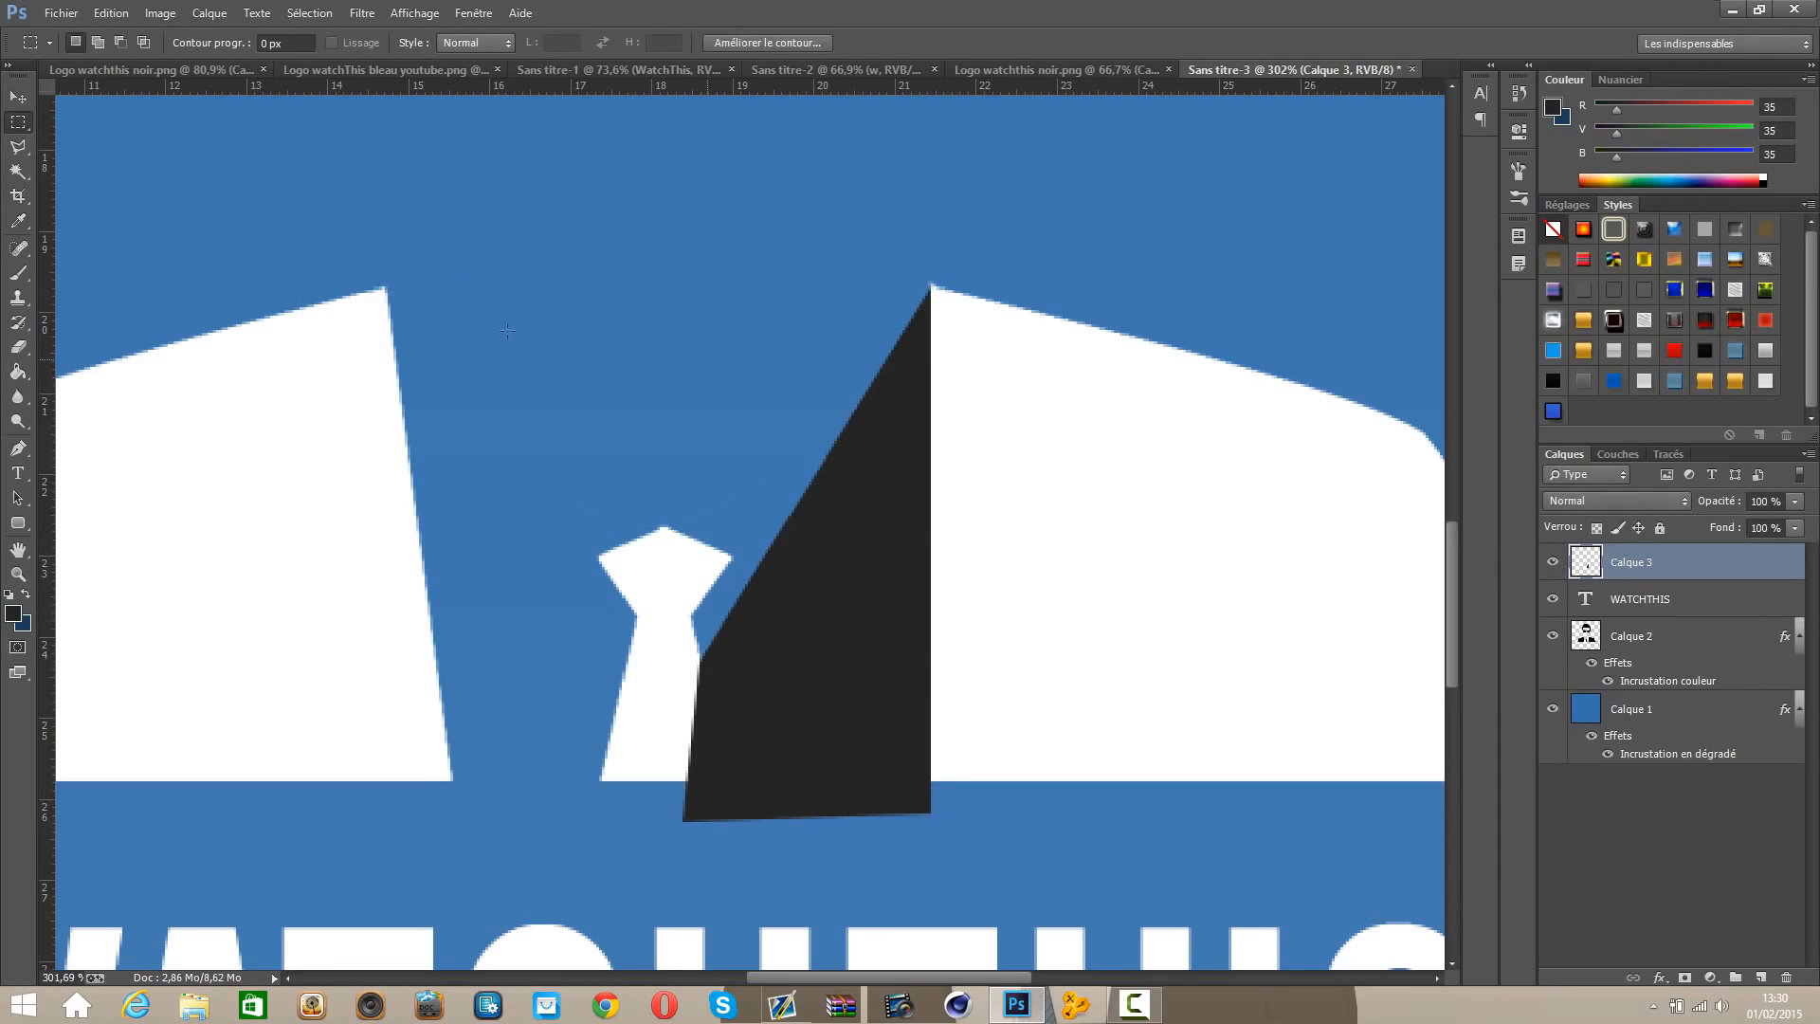
Step: Move the dark shadow layer between the silhouette and the background layer and set its opacity to 50 %
left_click(17, 97)
left_click_drag(1653, 539, 1660, 690)
scroll(873, 724, "down", 3)
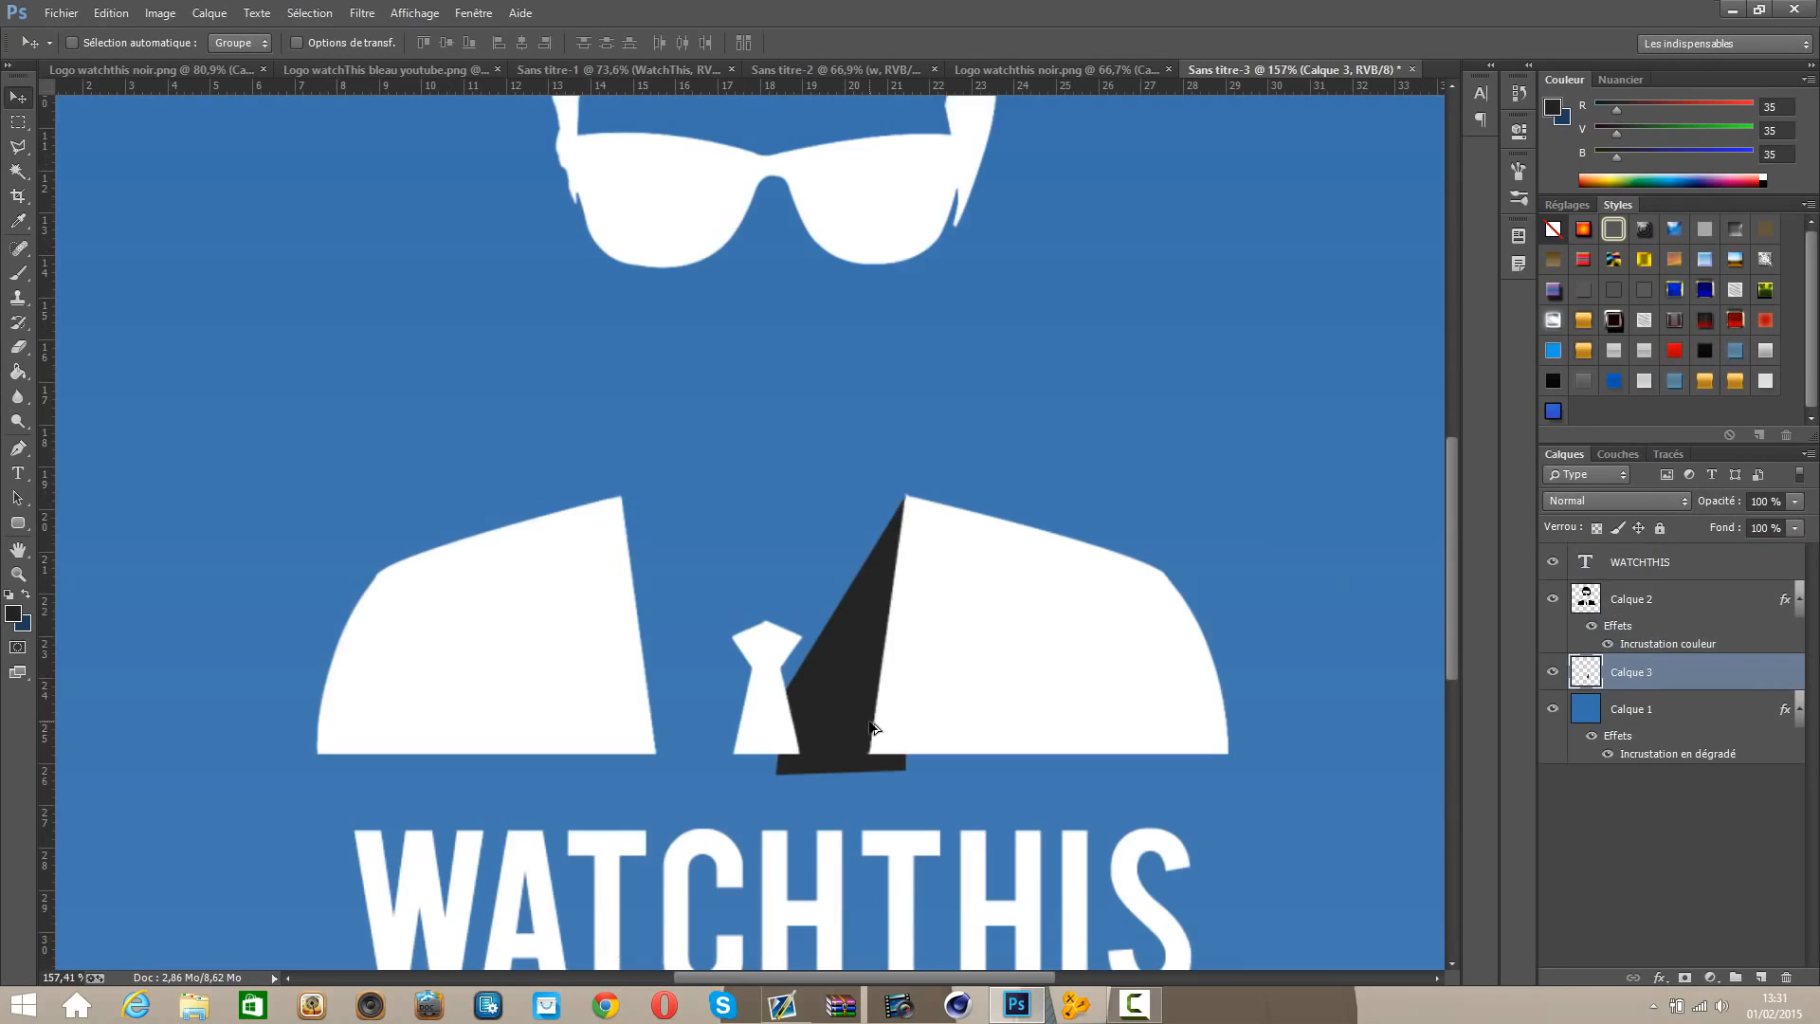
scroll(873, 727, "up", 3)
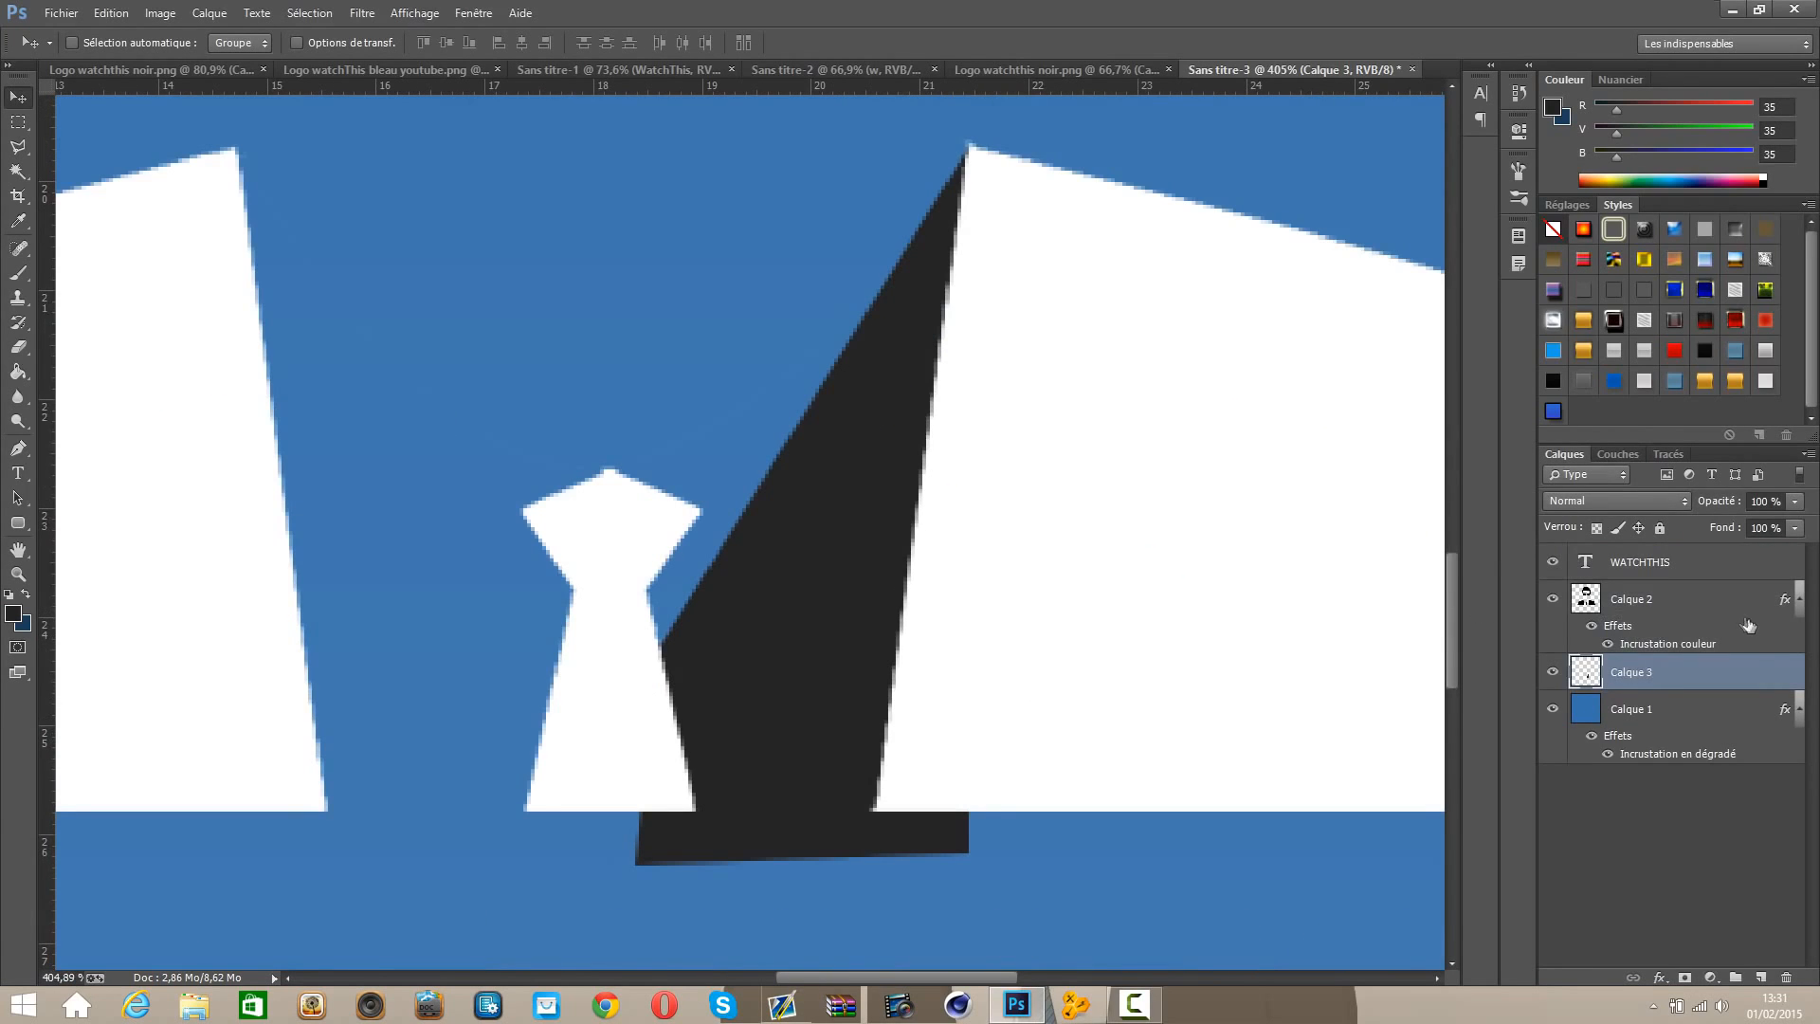
left_click_drag(1782, 500, 1325, 521)
type("50")
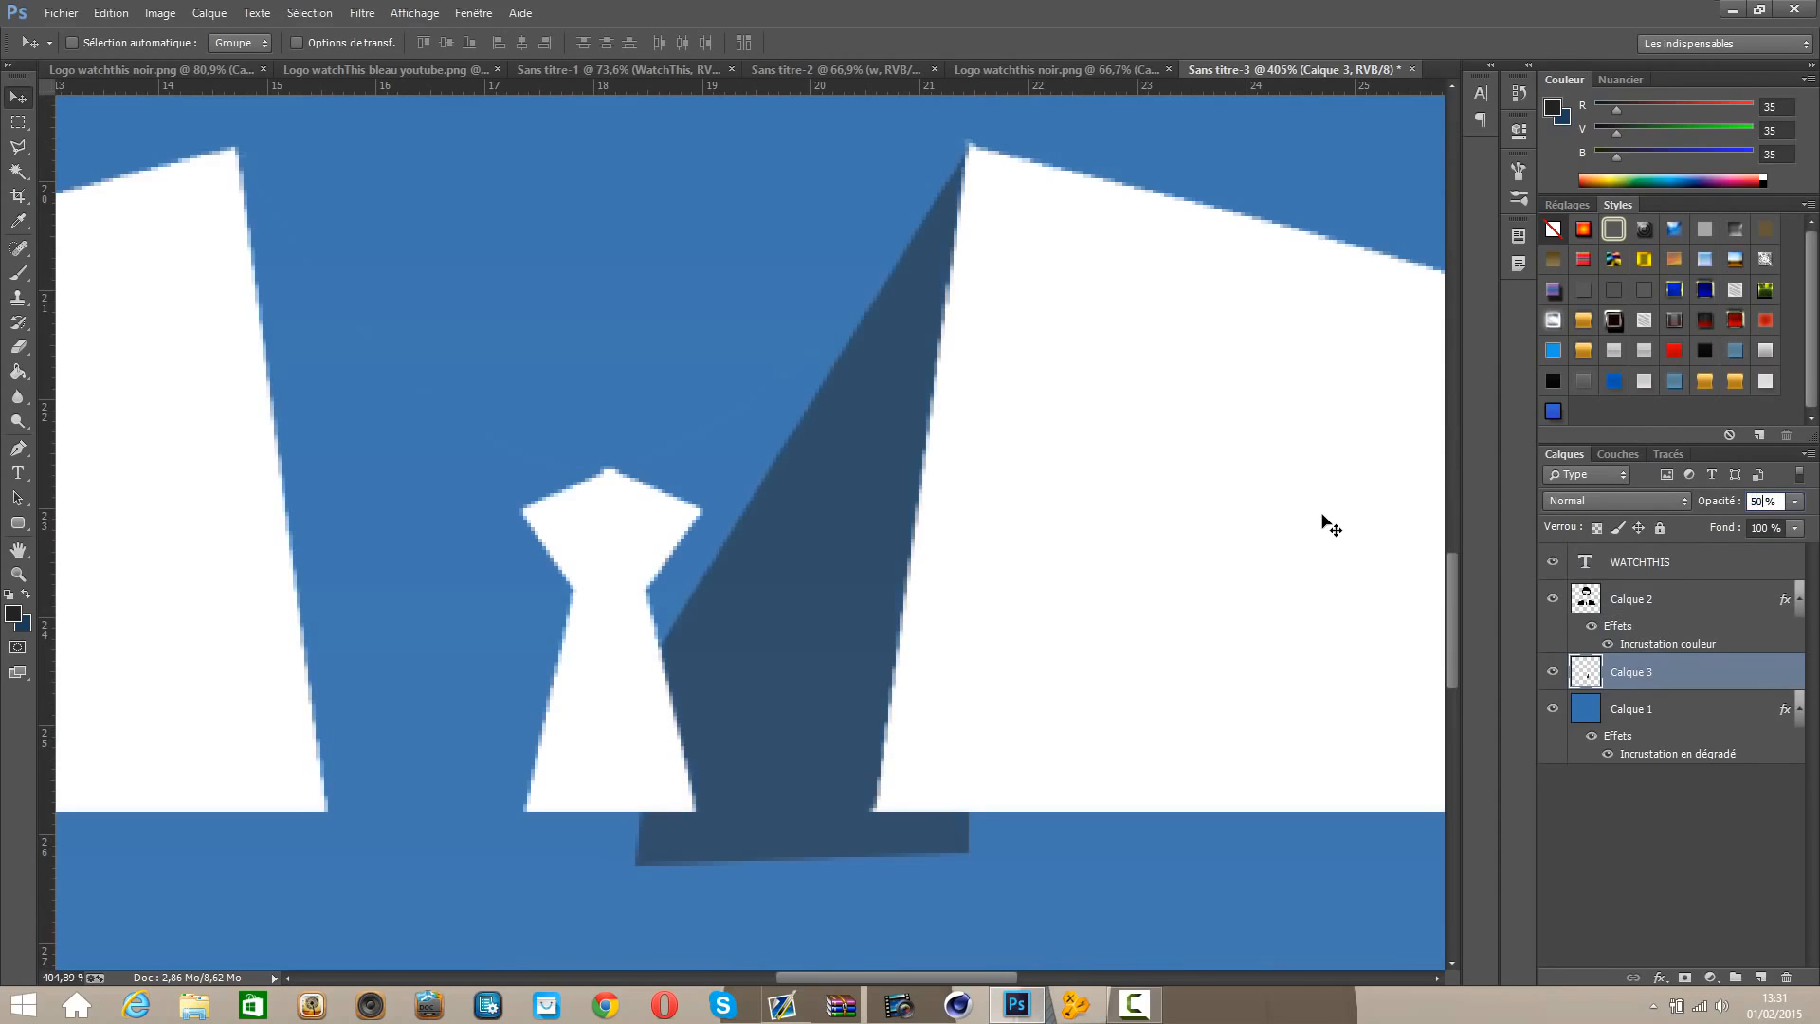
Step: Set up the Eraser with a soft round brush of 425 px
left_click(18, 347)
left_click(95, 45)
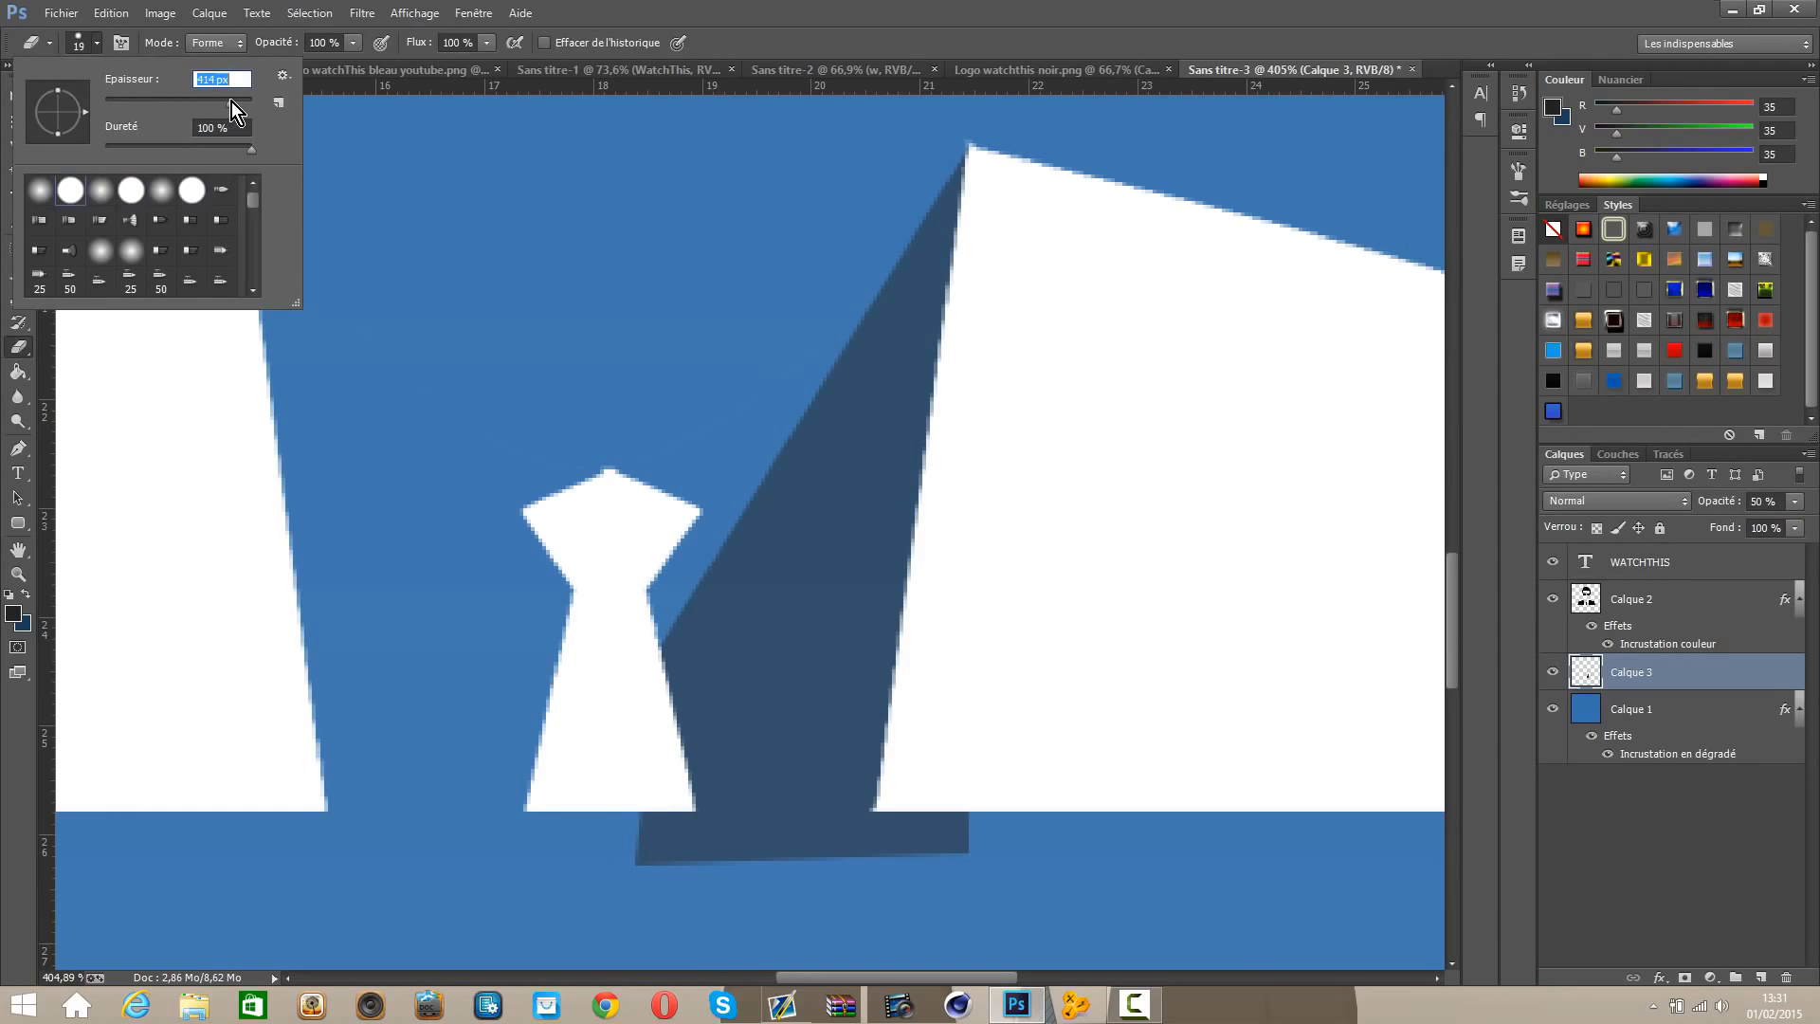
left_click_drag(233, 100, 231, 101)
left_click(1037, 24)
scroll(670, 885, "down", 8)
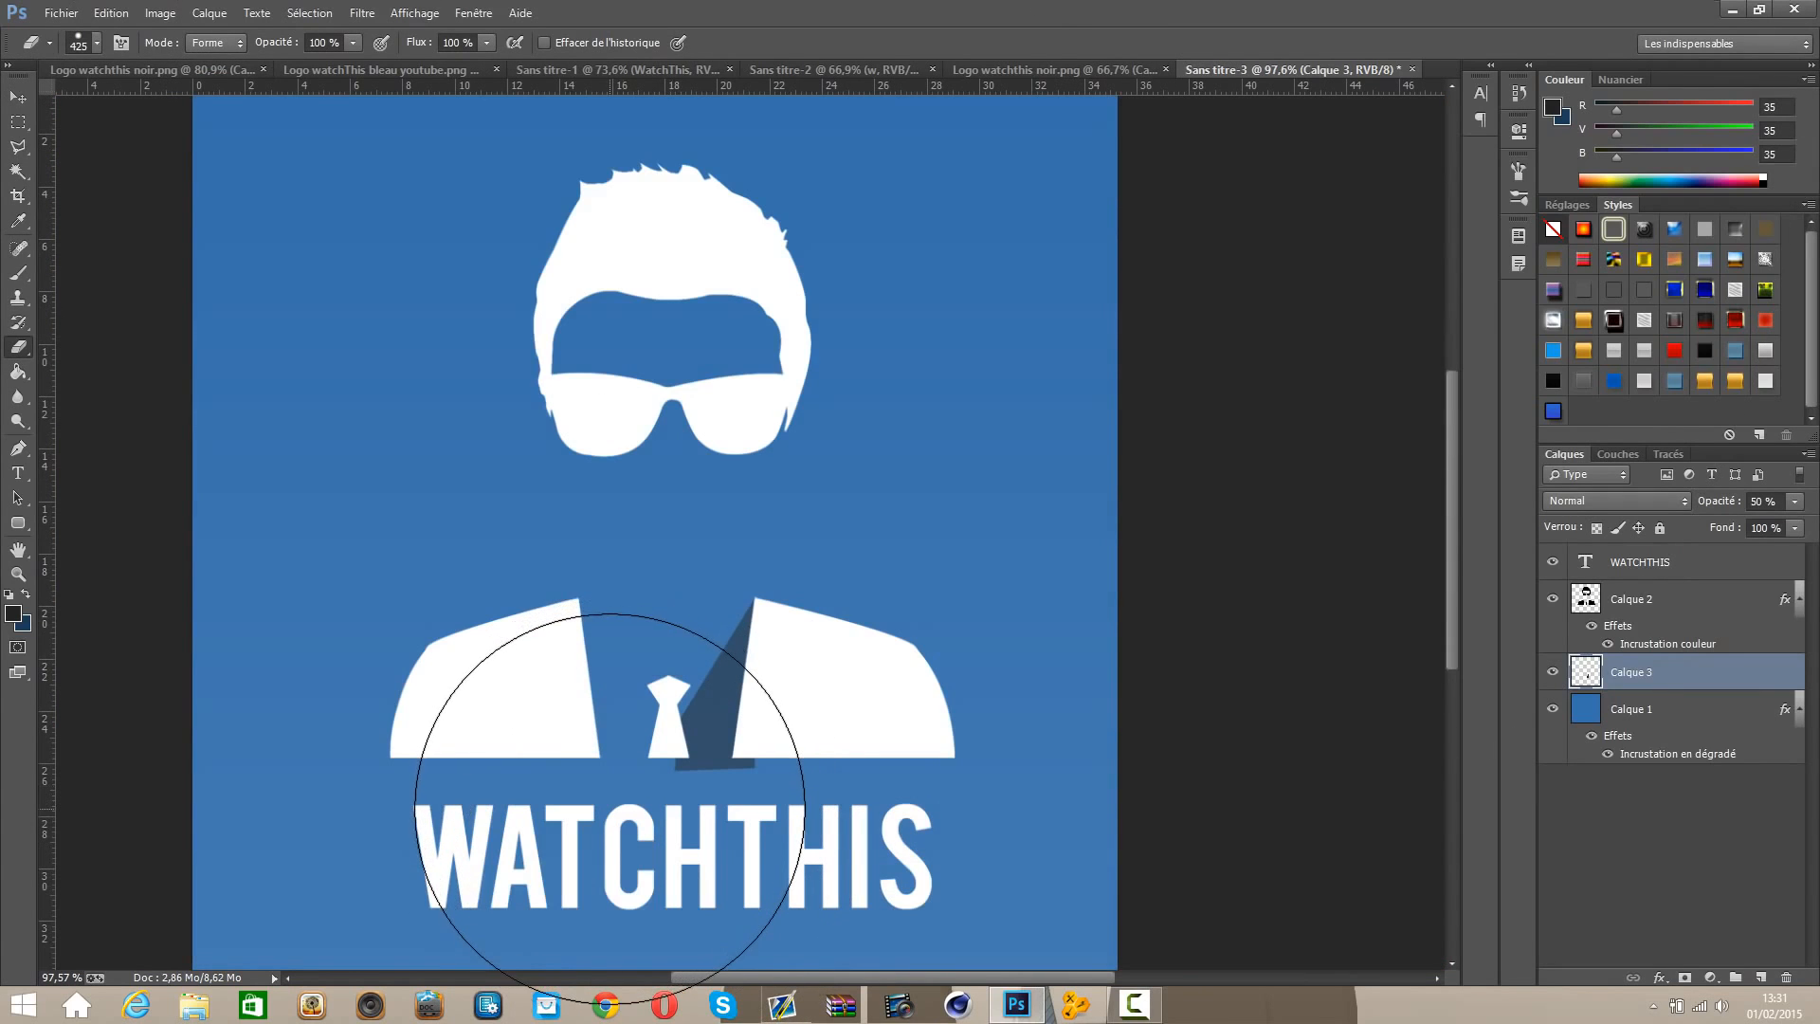
left_click(92, 47)
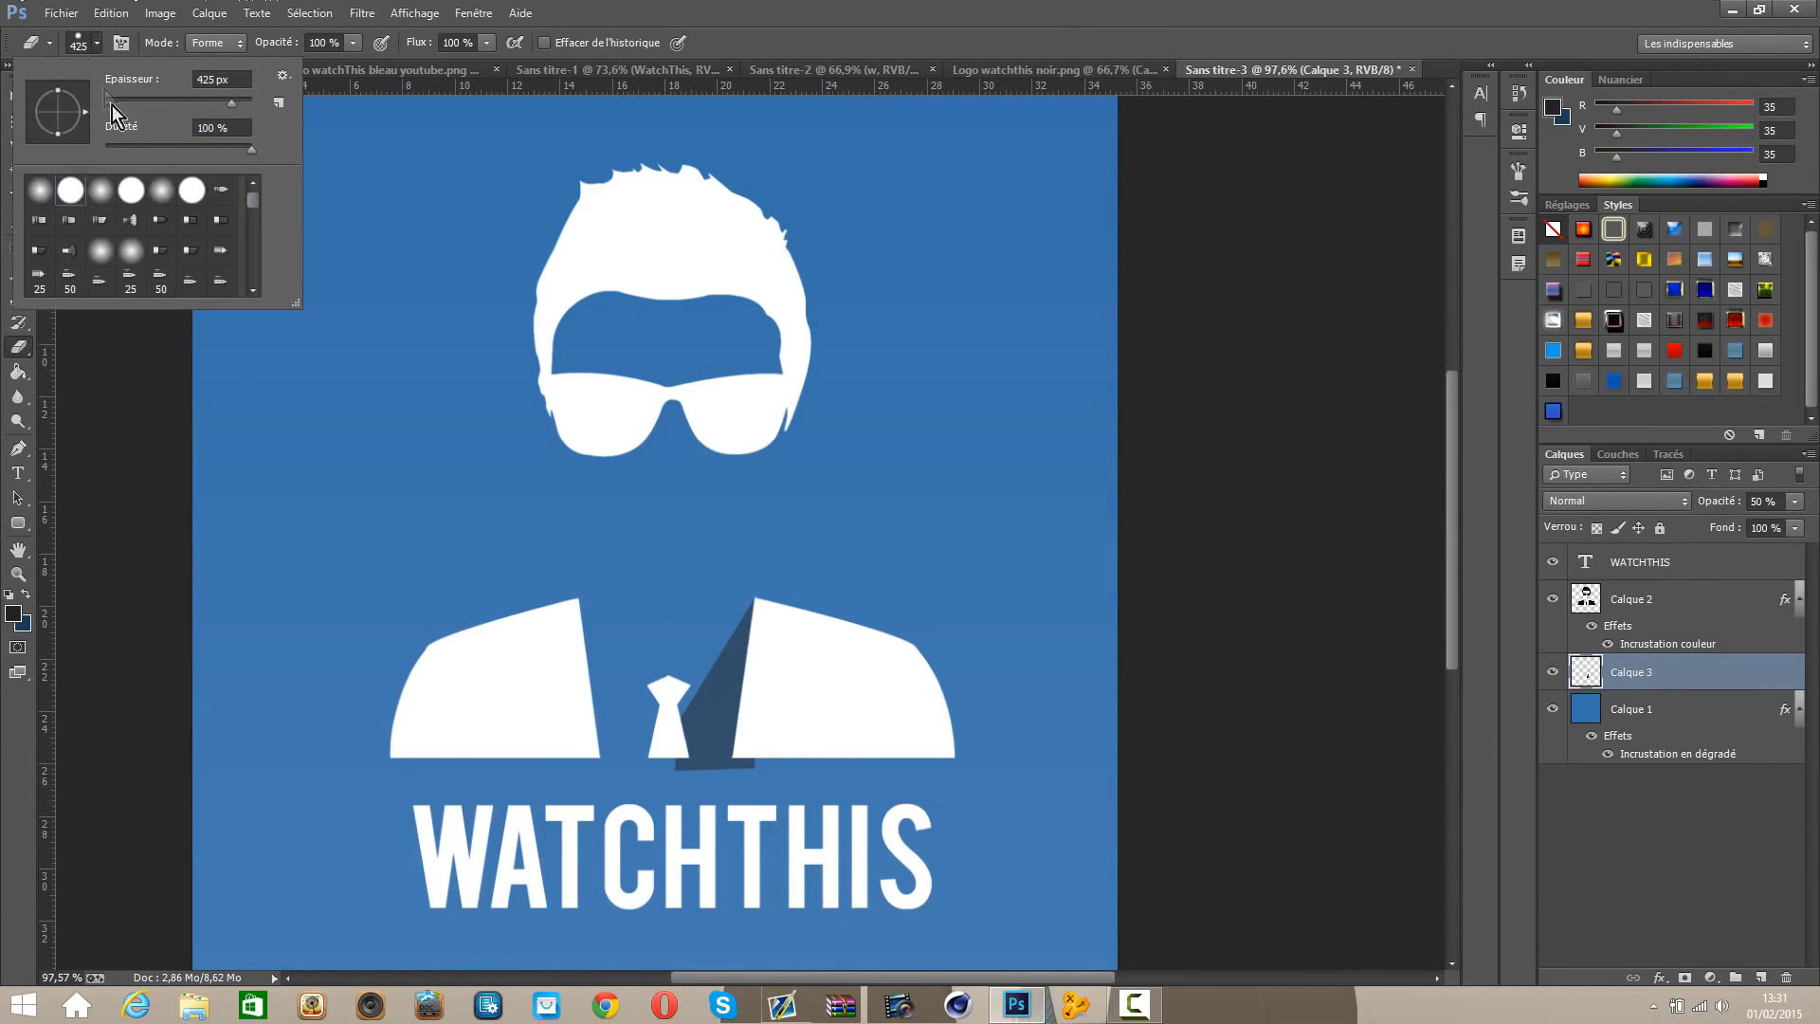
left_click(110, 191)
left_click(796, 2)
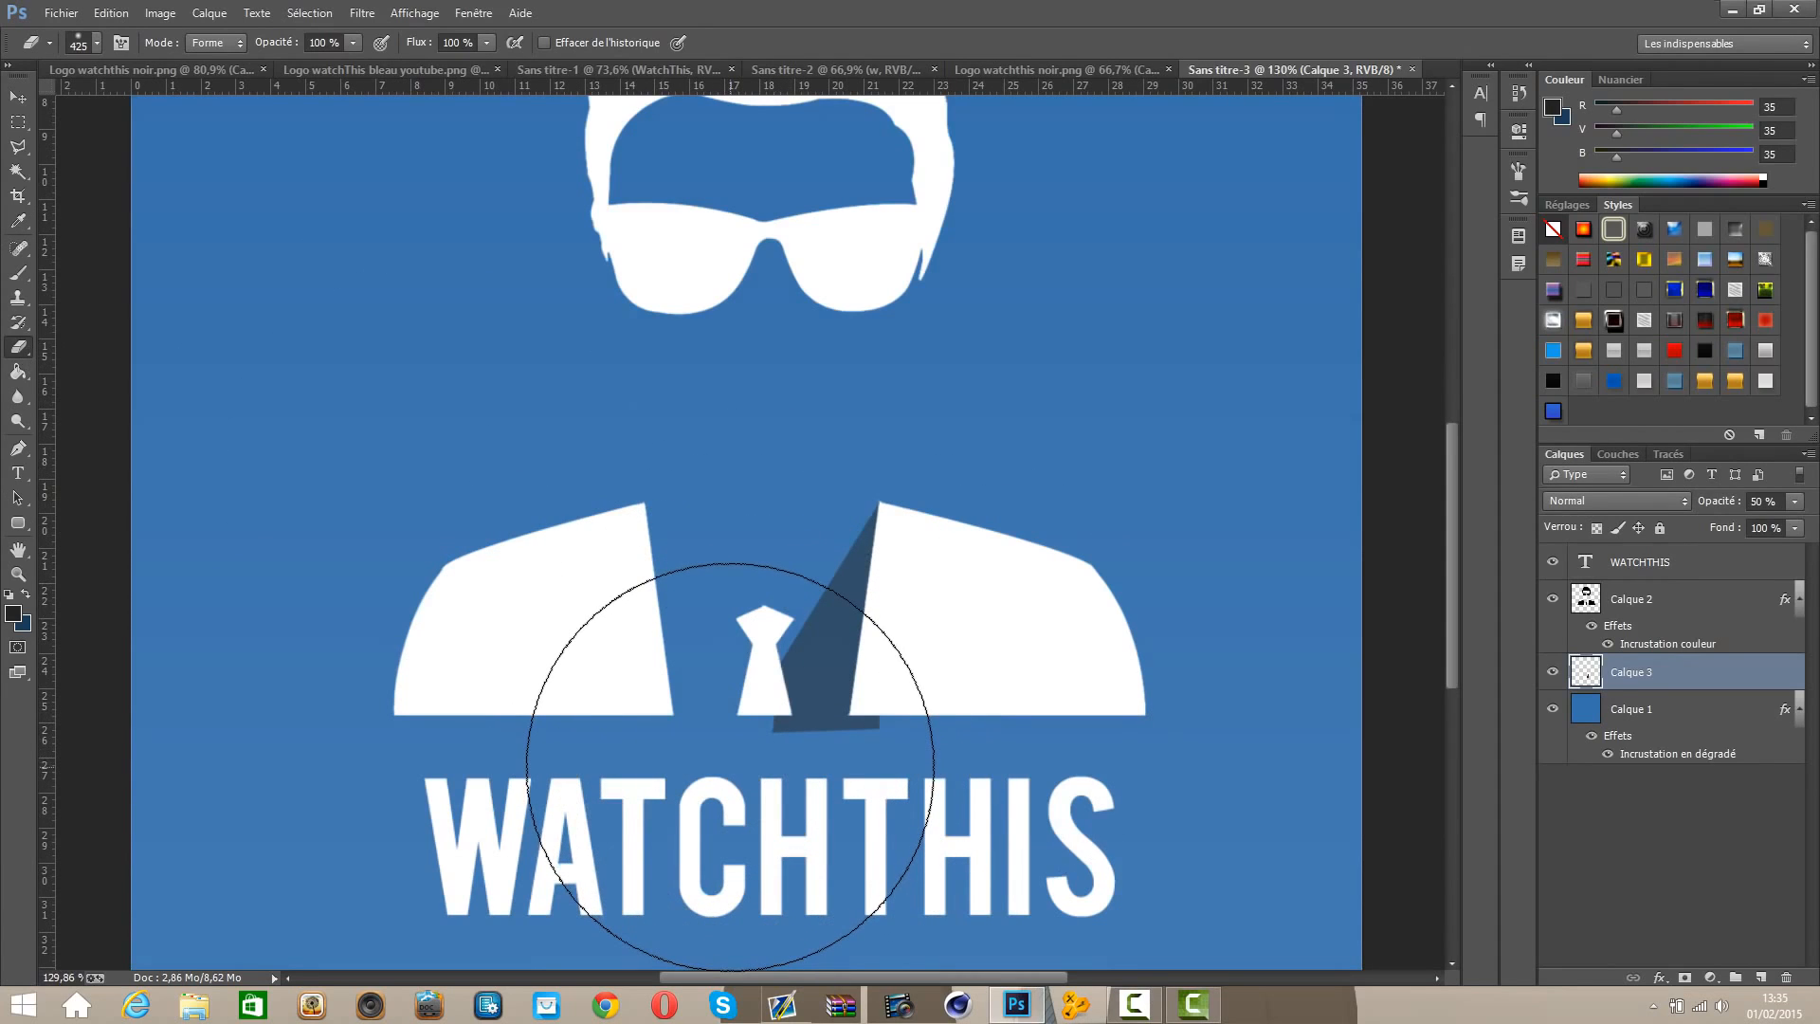
Step: Erase the lower part of the lapel shadow with the soft Eraser so it fades out toward the jacket's bottom edge
mouse_move(730, 766)
left_mouse_down()
mouse_move(752, 772)
mouse_move(853, 957)
mouse_move(759, 958)
mouse_move(625, 737)
left_mouse_up()
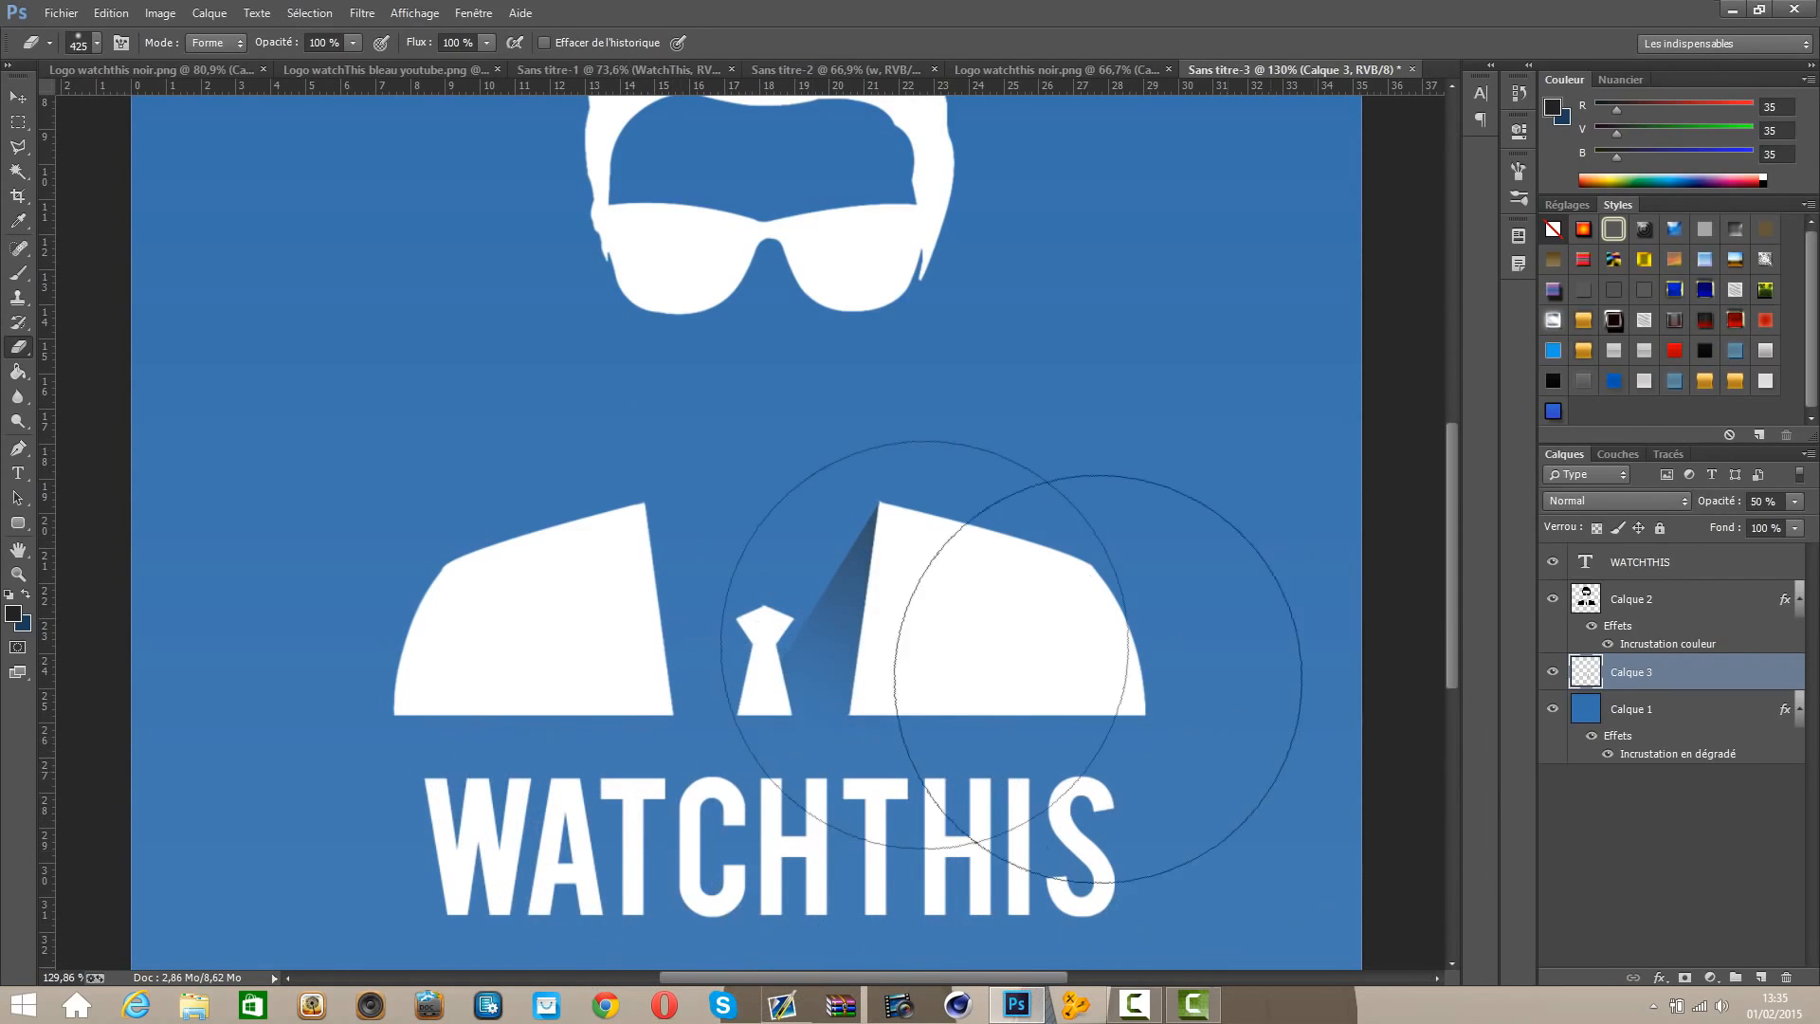
left_click(17, 97)
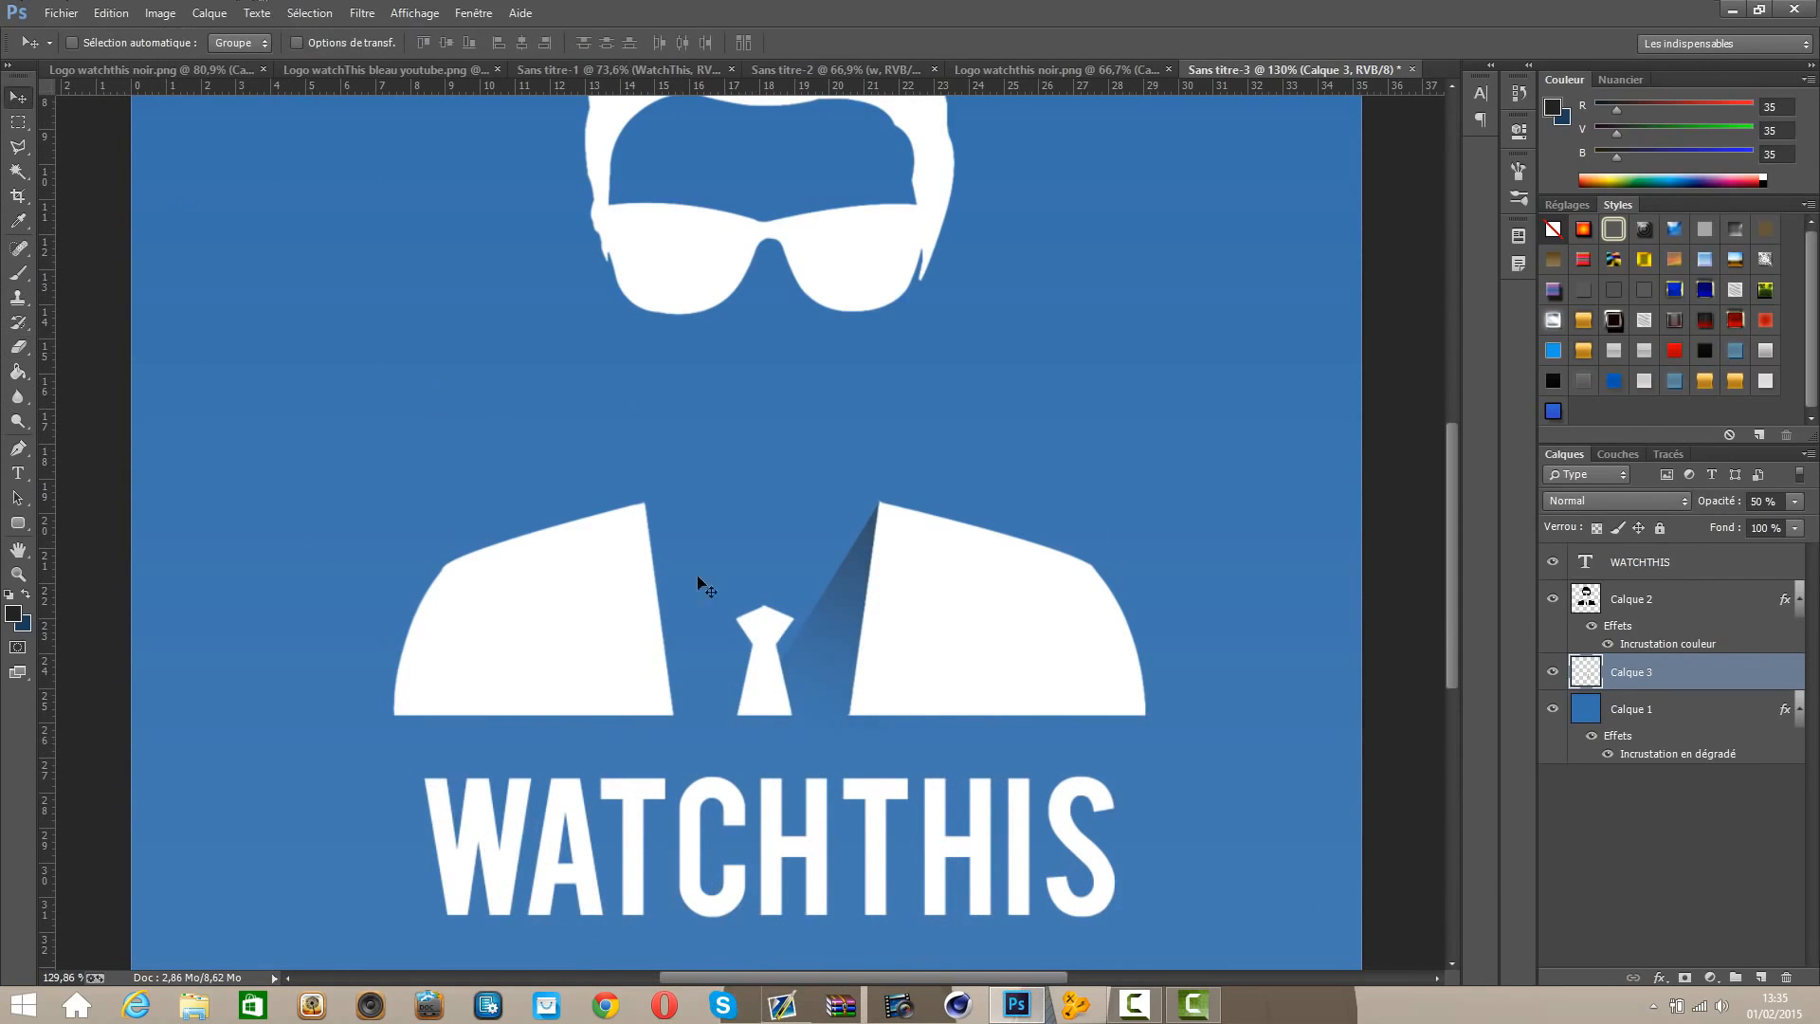
key("ctrl+0")
scroll(844, 754, "up", 2)
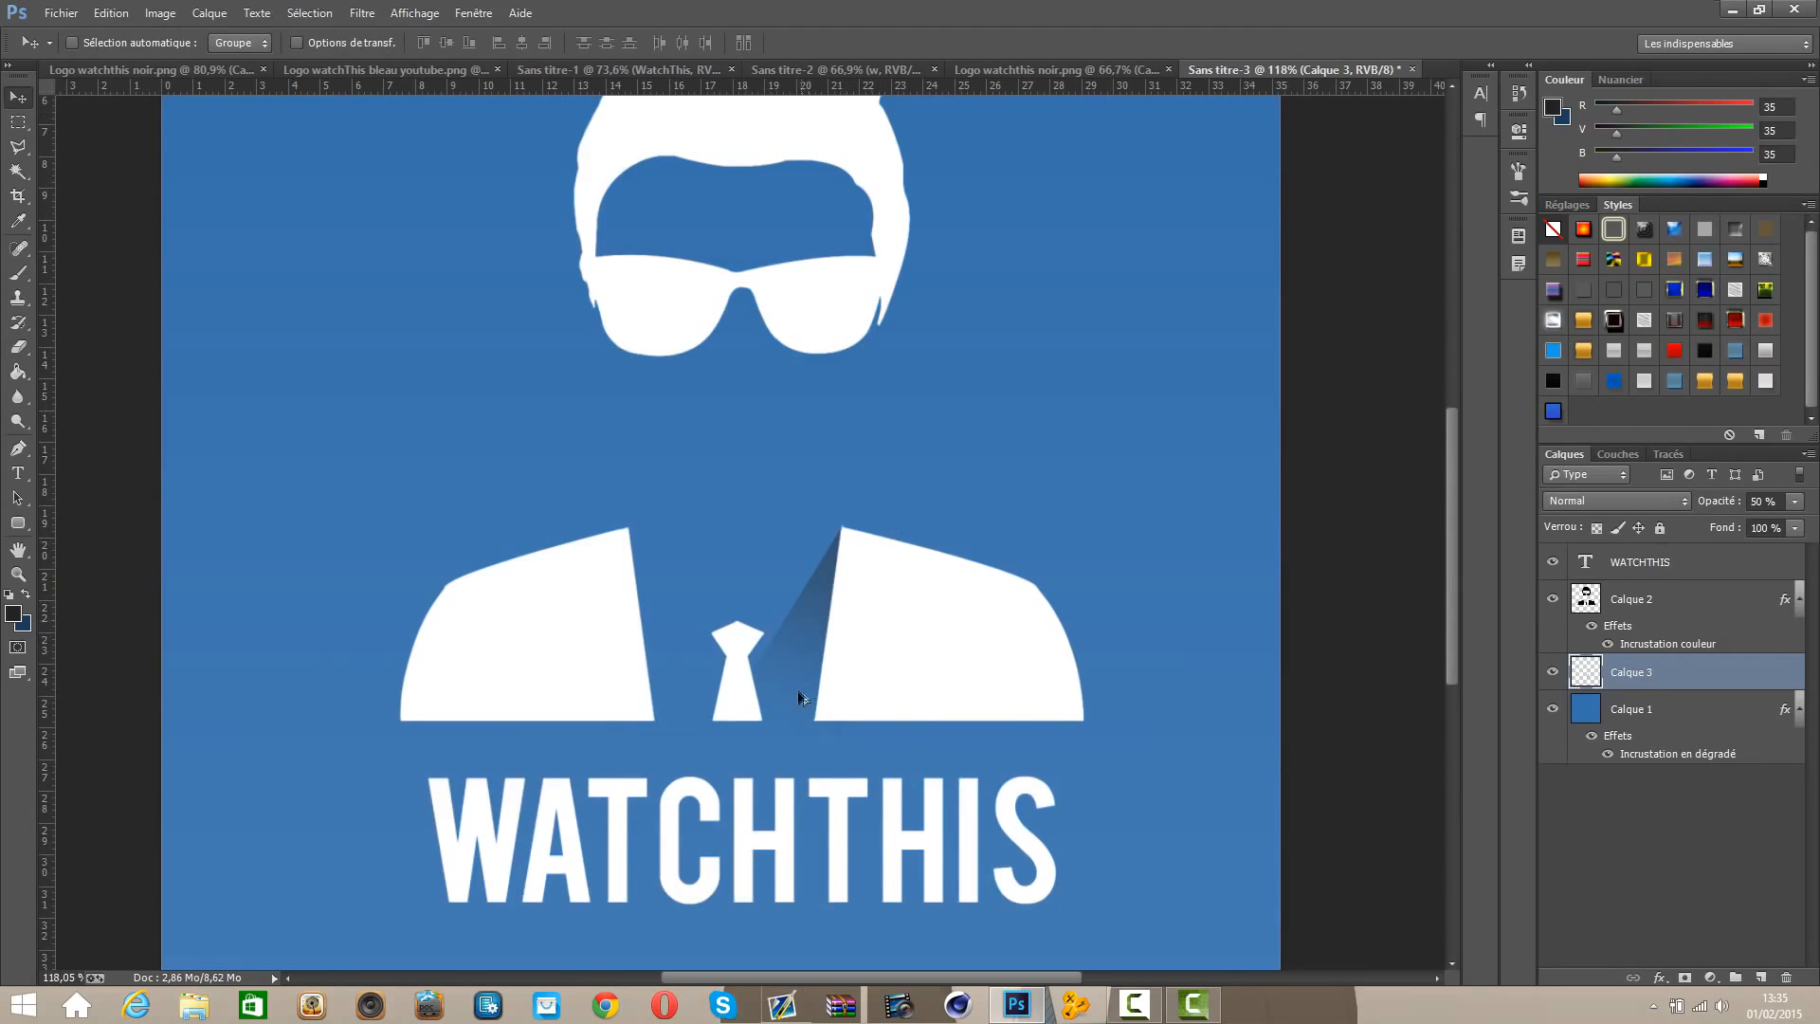
scroll(832, 615, "up", 1)
Step: Check the tie's shadow in the reference logo and add a new layer directly above the lapel shadow layer
left_click(202, 72)
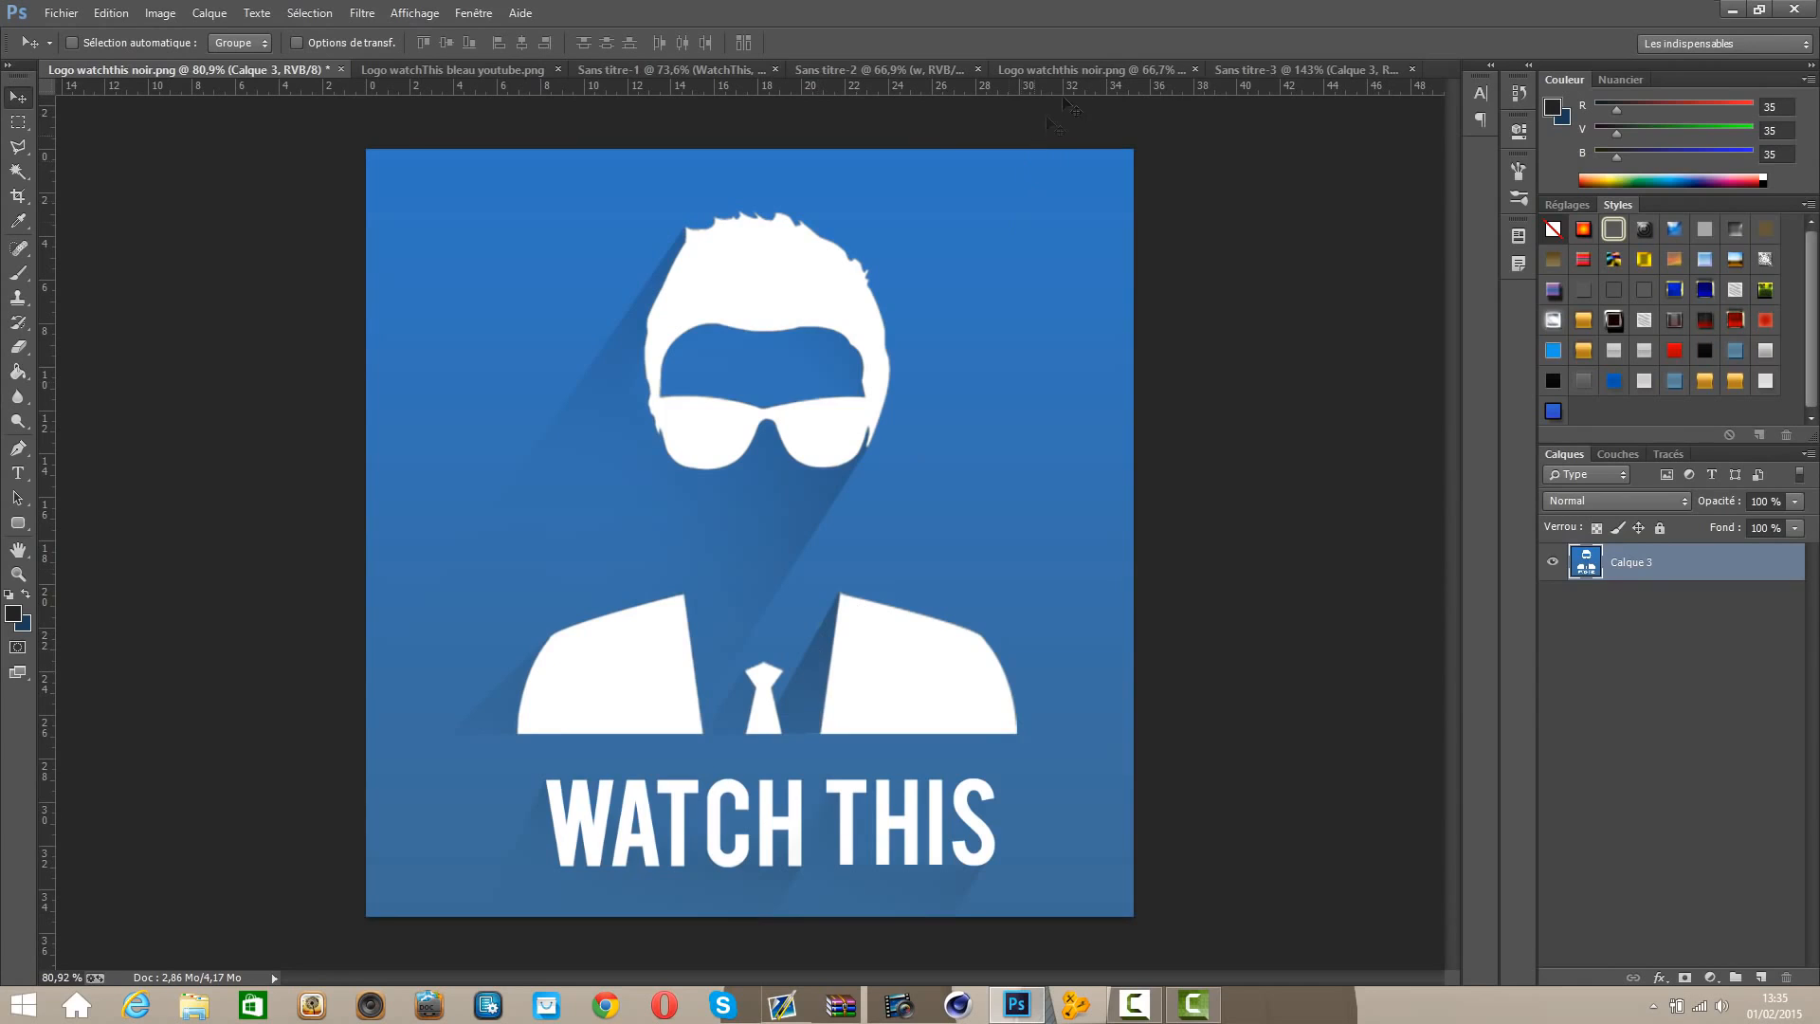
left_click(1237, 72)
scroll(815, 626, "down", 2)
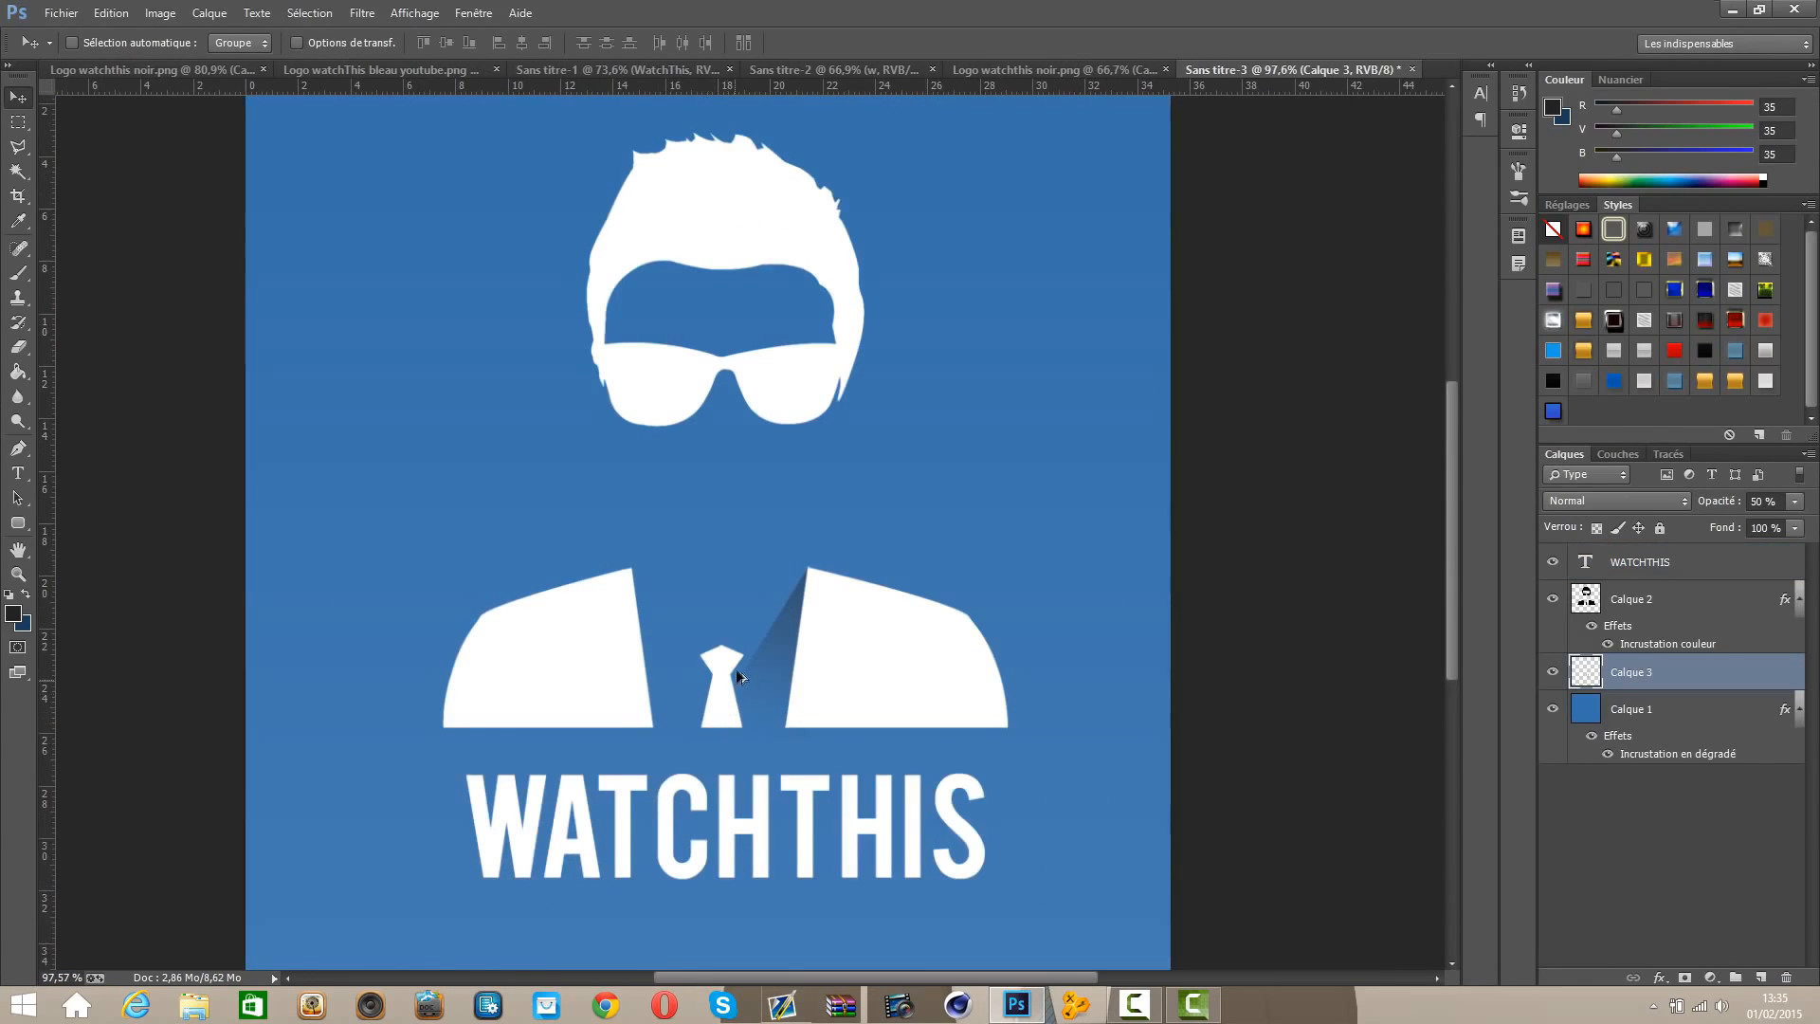
scroll(738, 677, "up", 3)
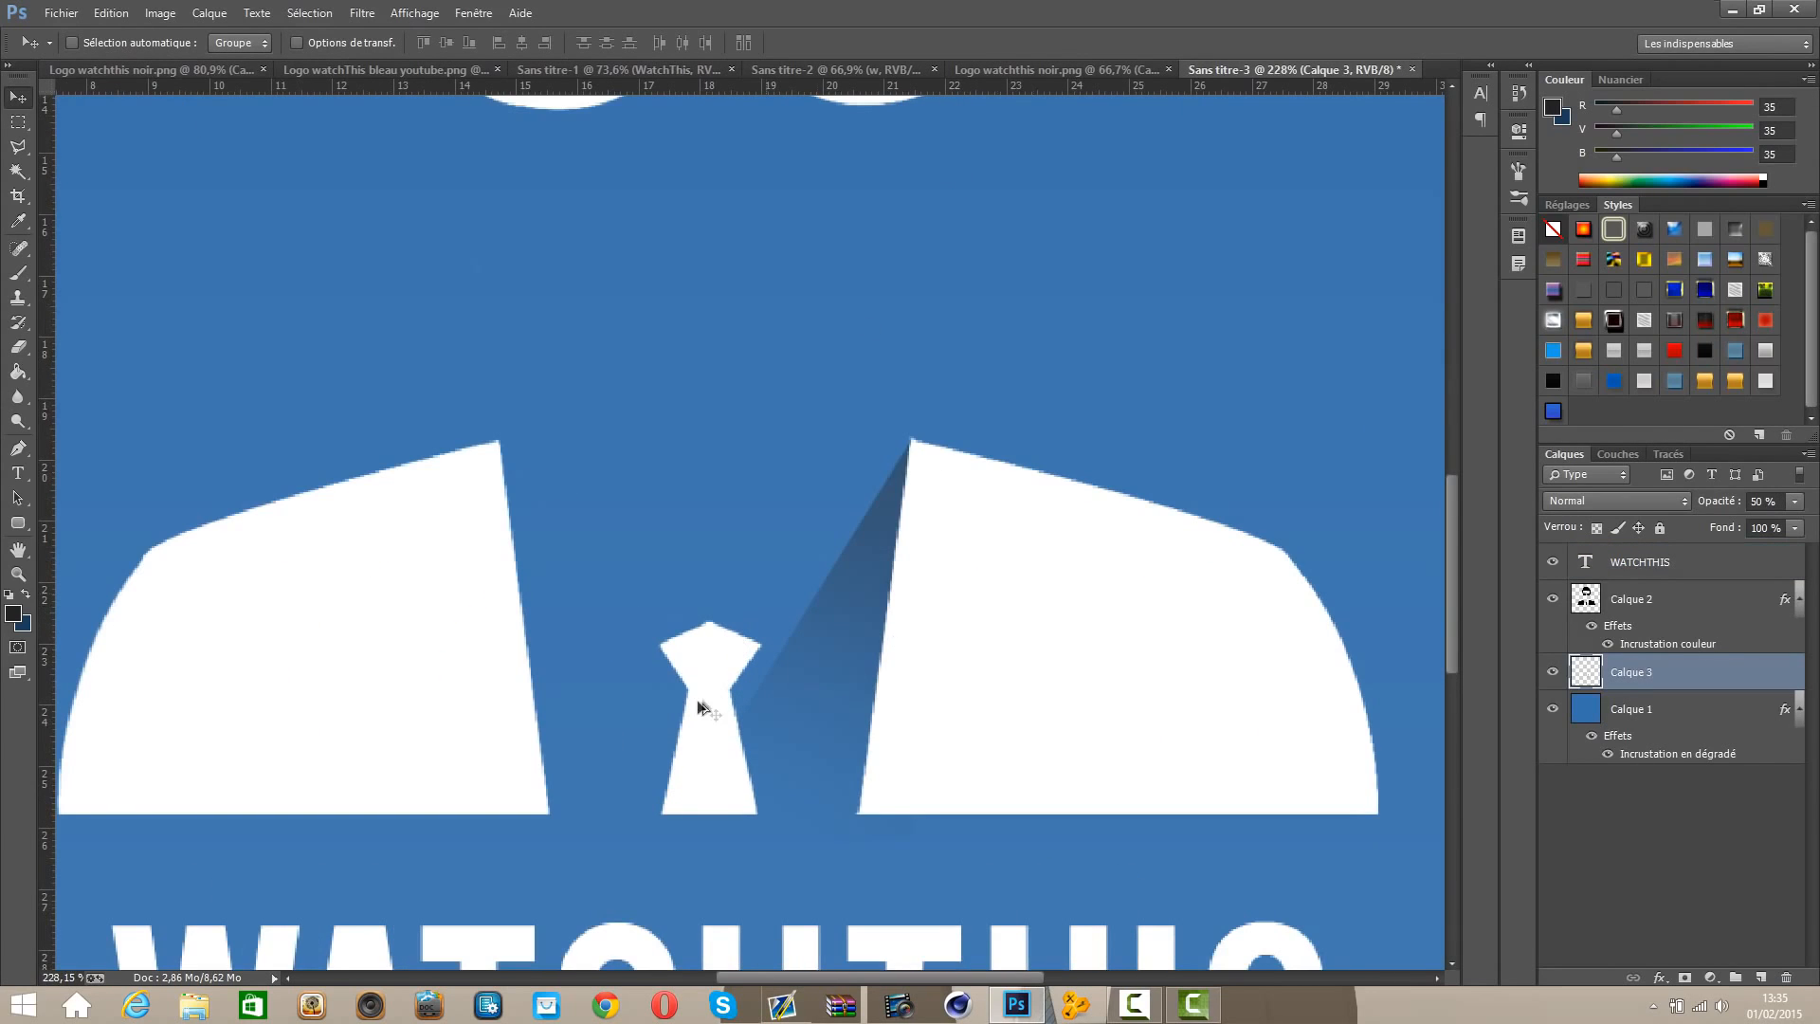
scroll(703, 707, "up", 1)
left_click(1761, 978)
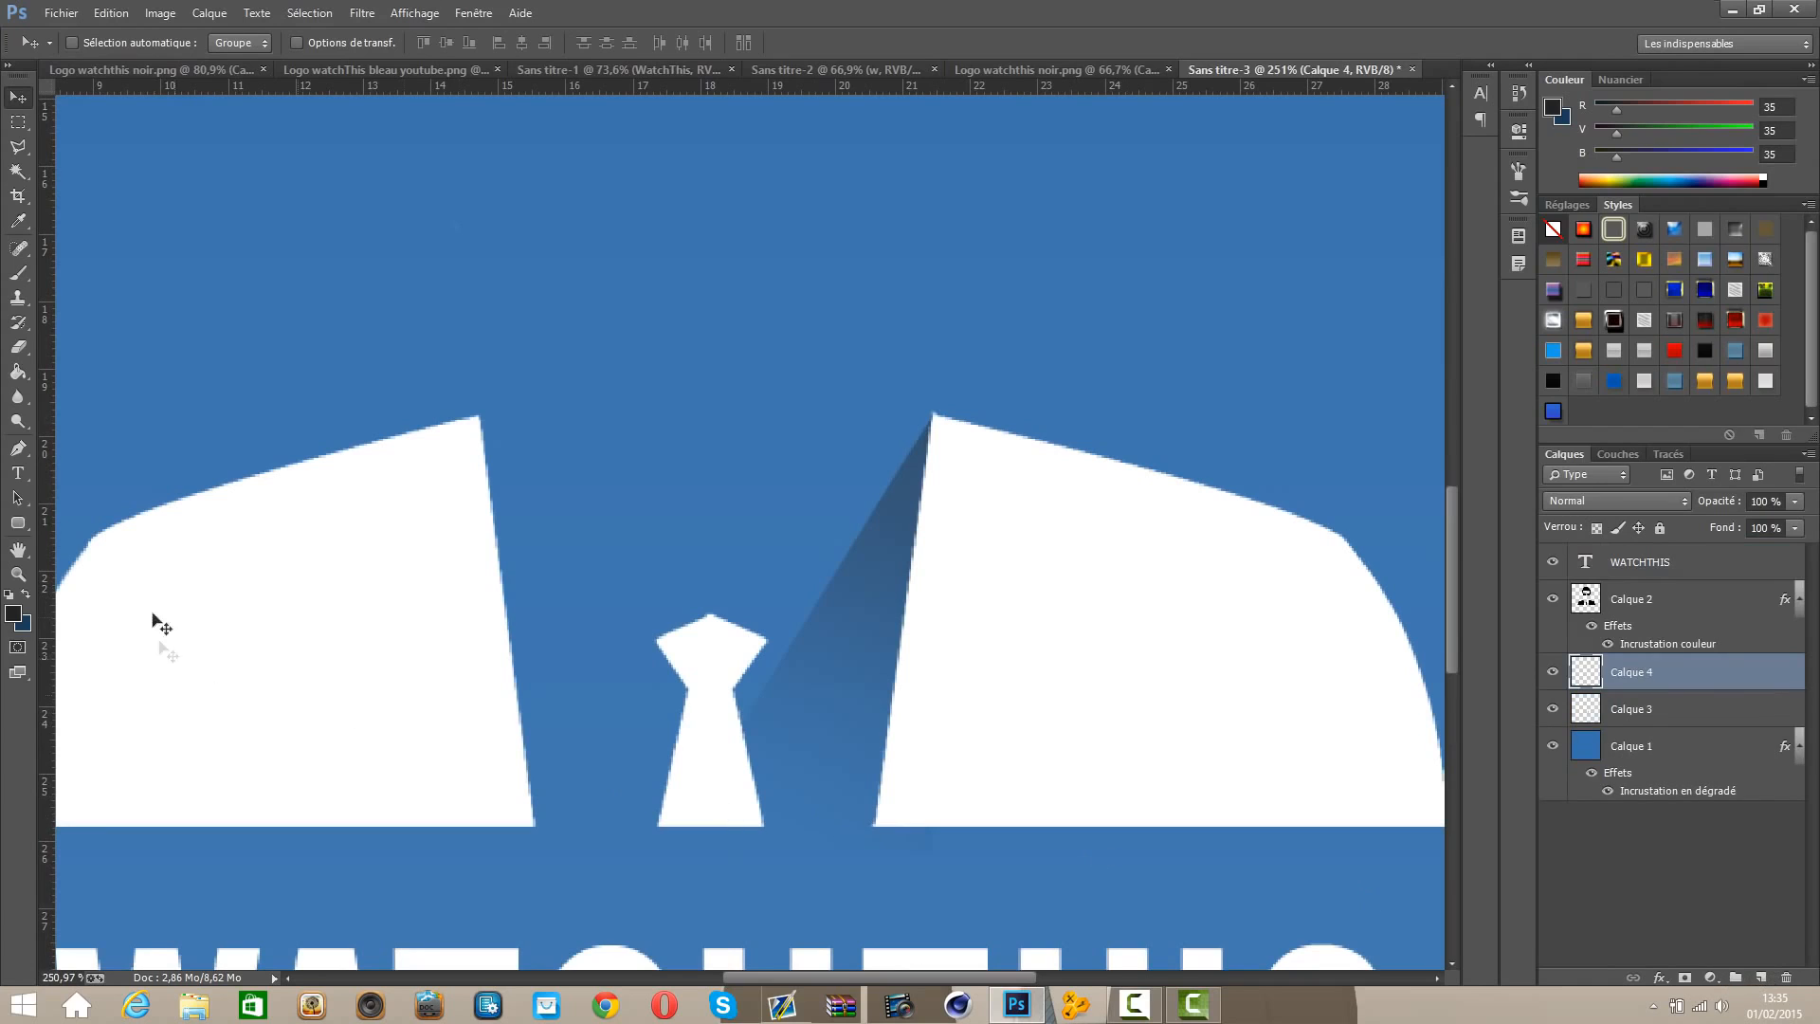
Step: Outline the tie's shadow with the Pen tool from the knot's outer corner to the left lapel's bottom and turn the path into a selection
left_click(18, 449)
scroll(793, 768, "up", 2)
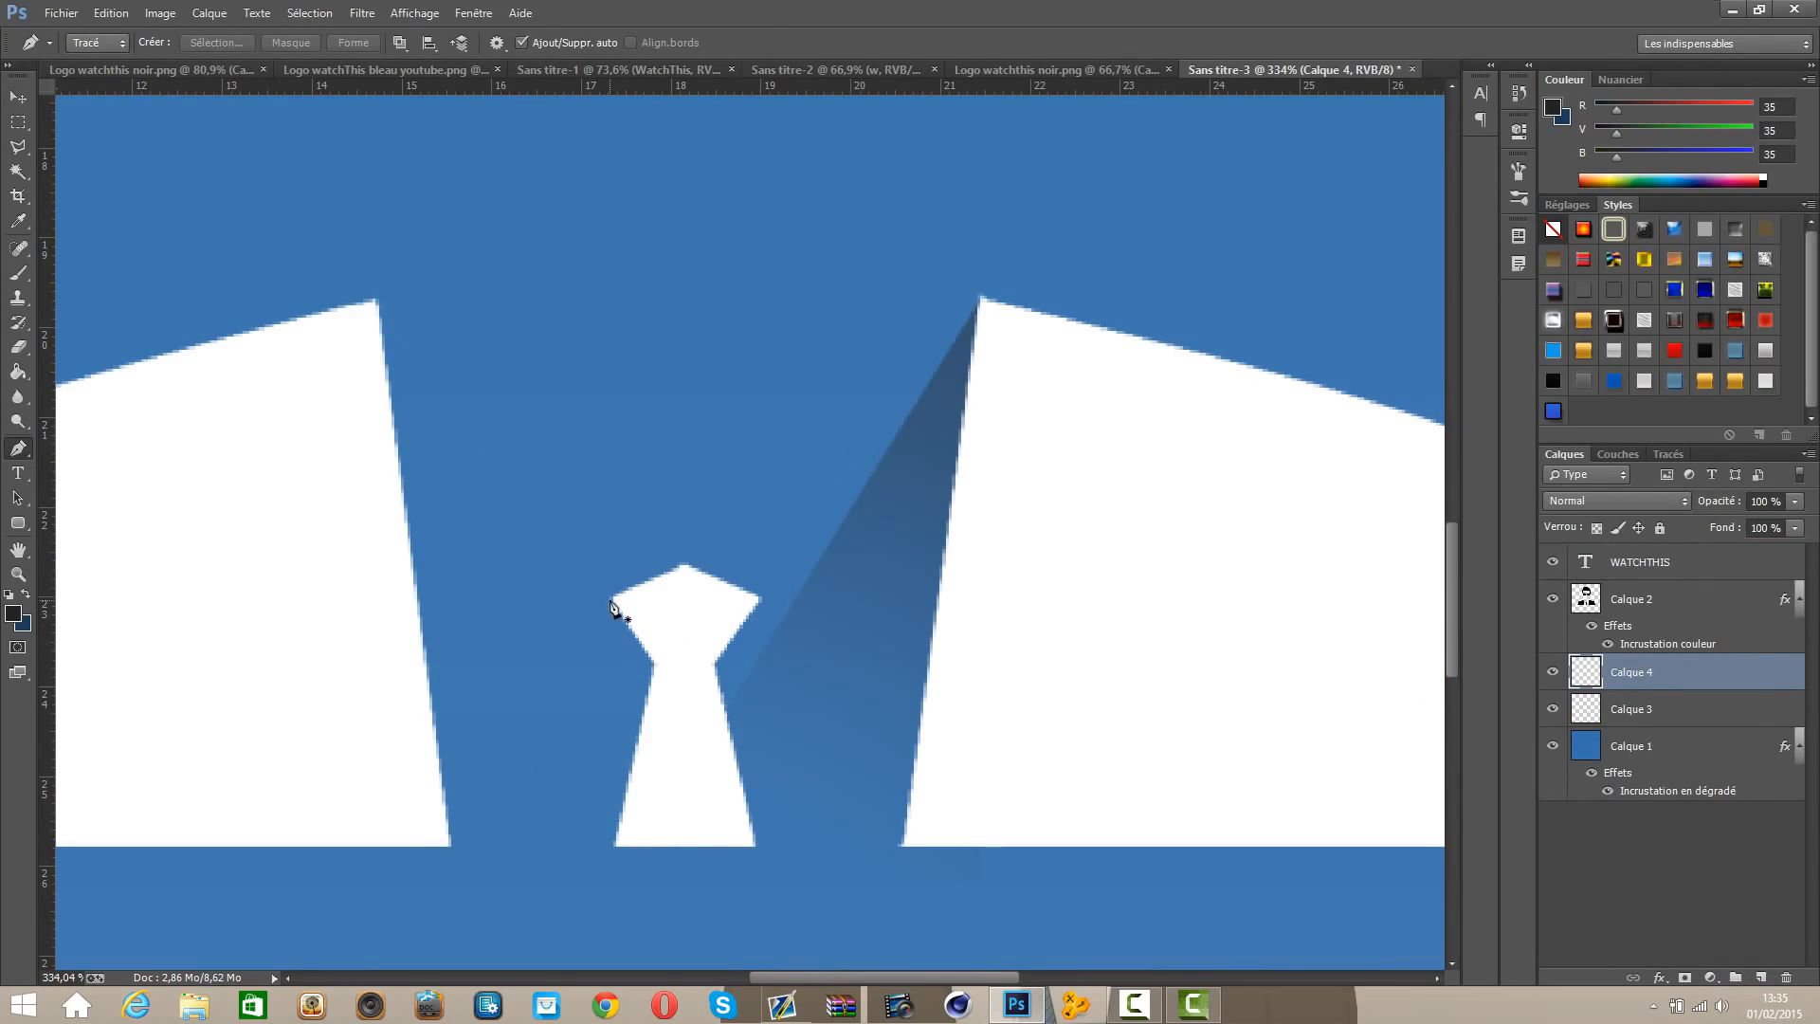
left_click(436, 653)
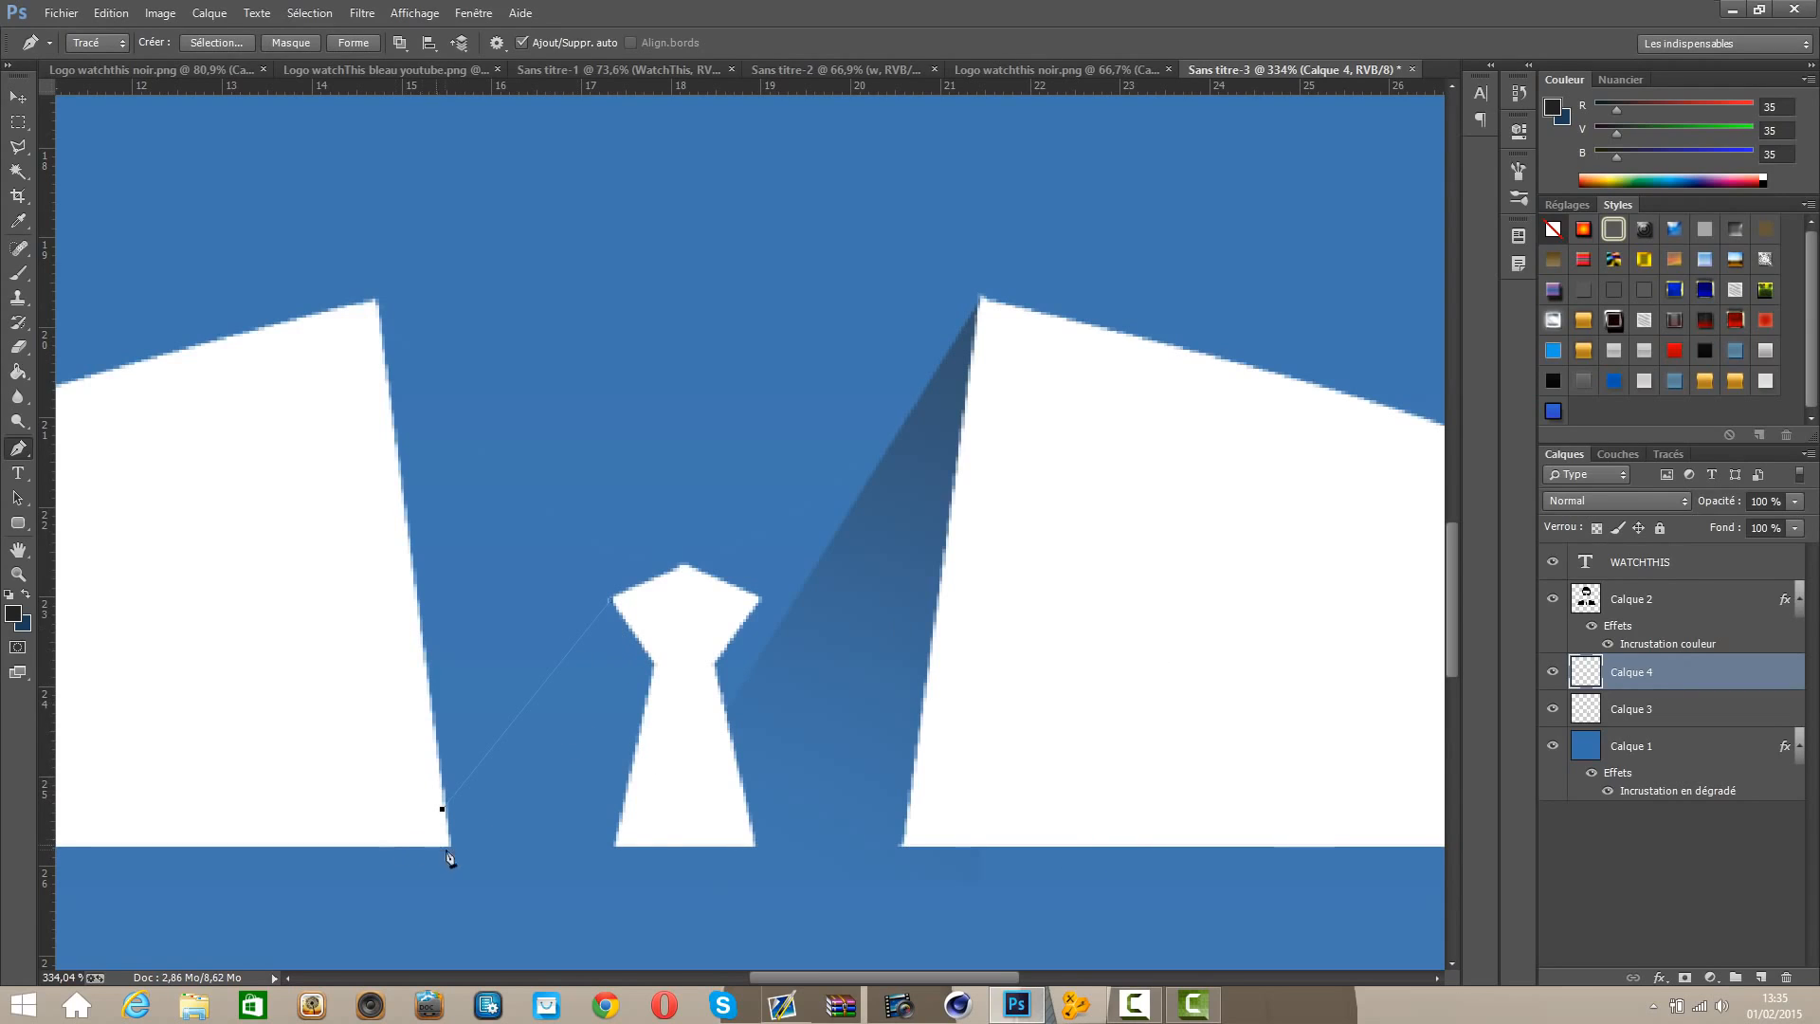
left_click(677, 660)
right_click(624, 666)
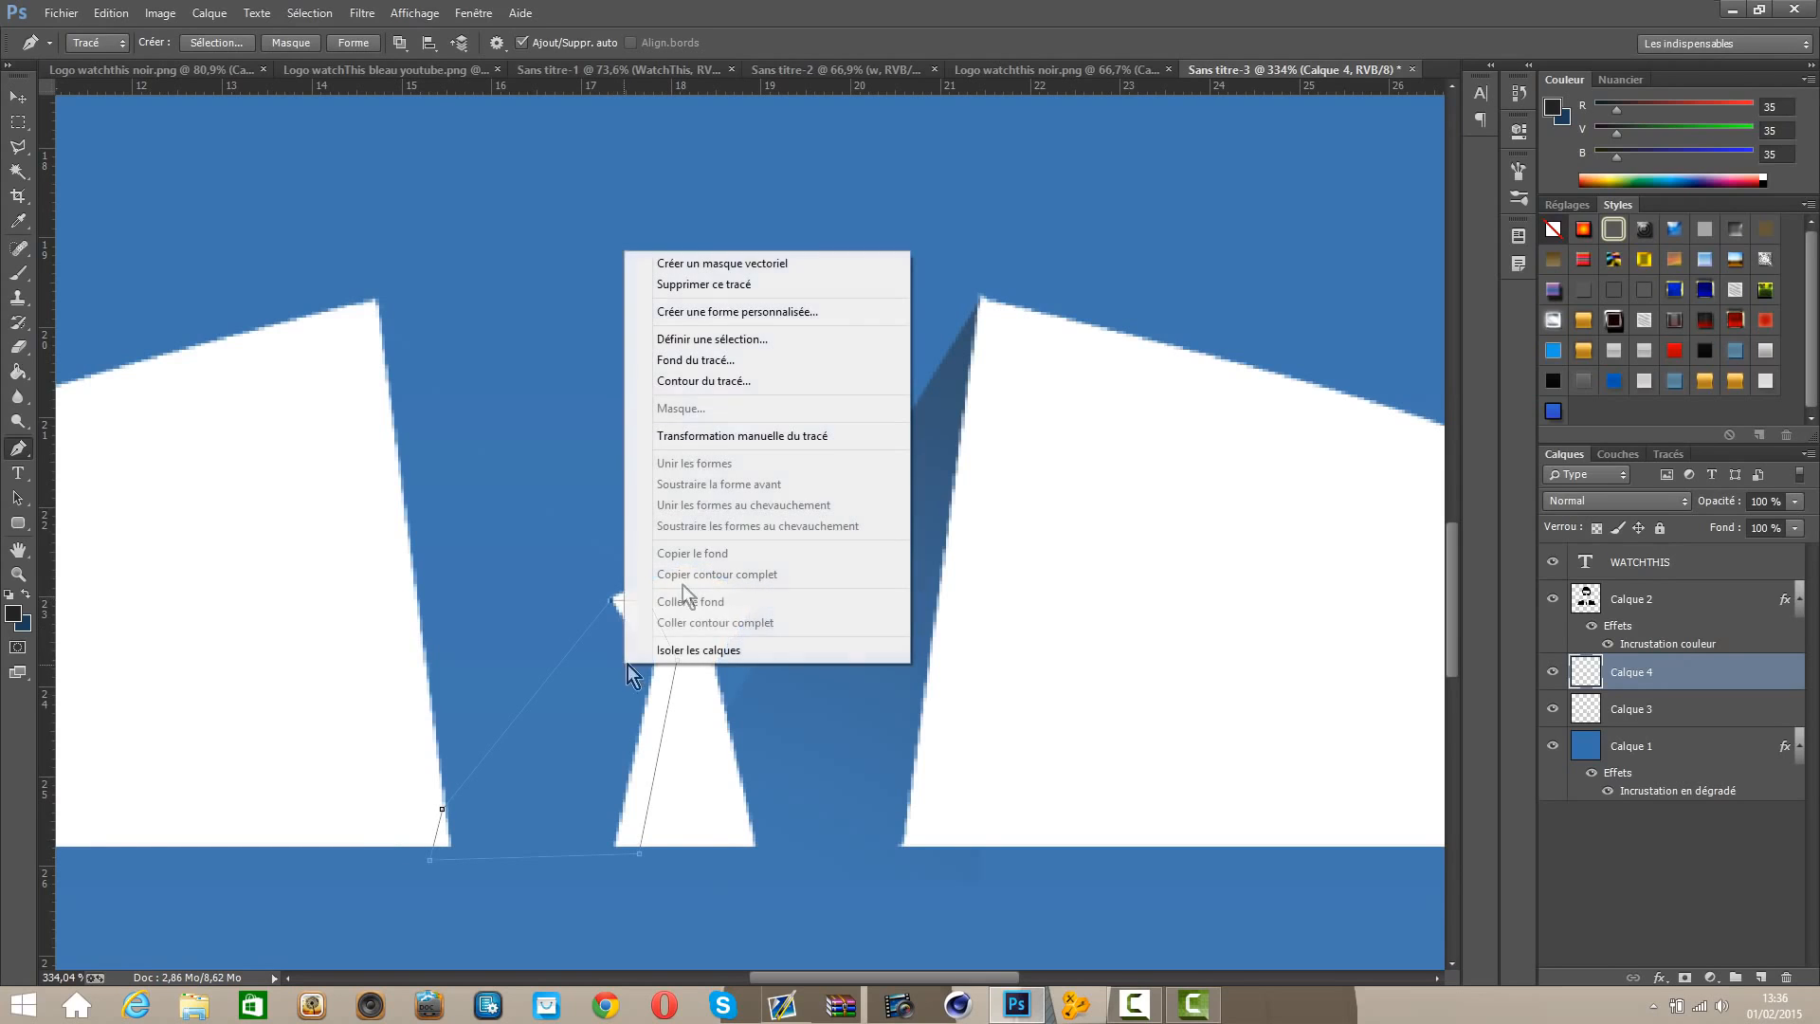
left_click(732, 345)
left_click(1040, 301)
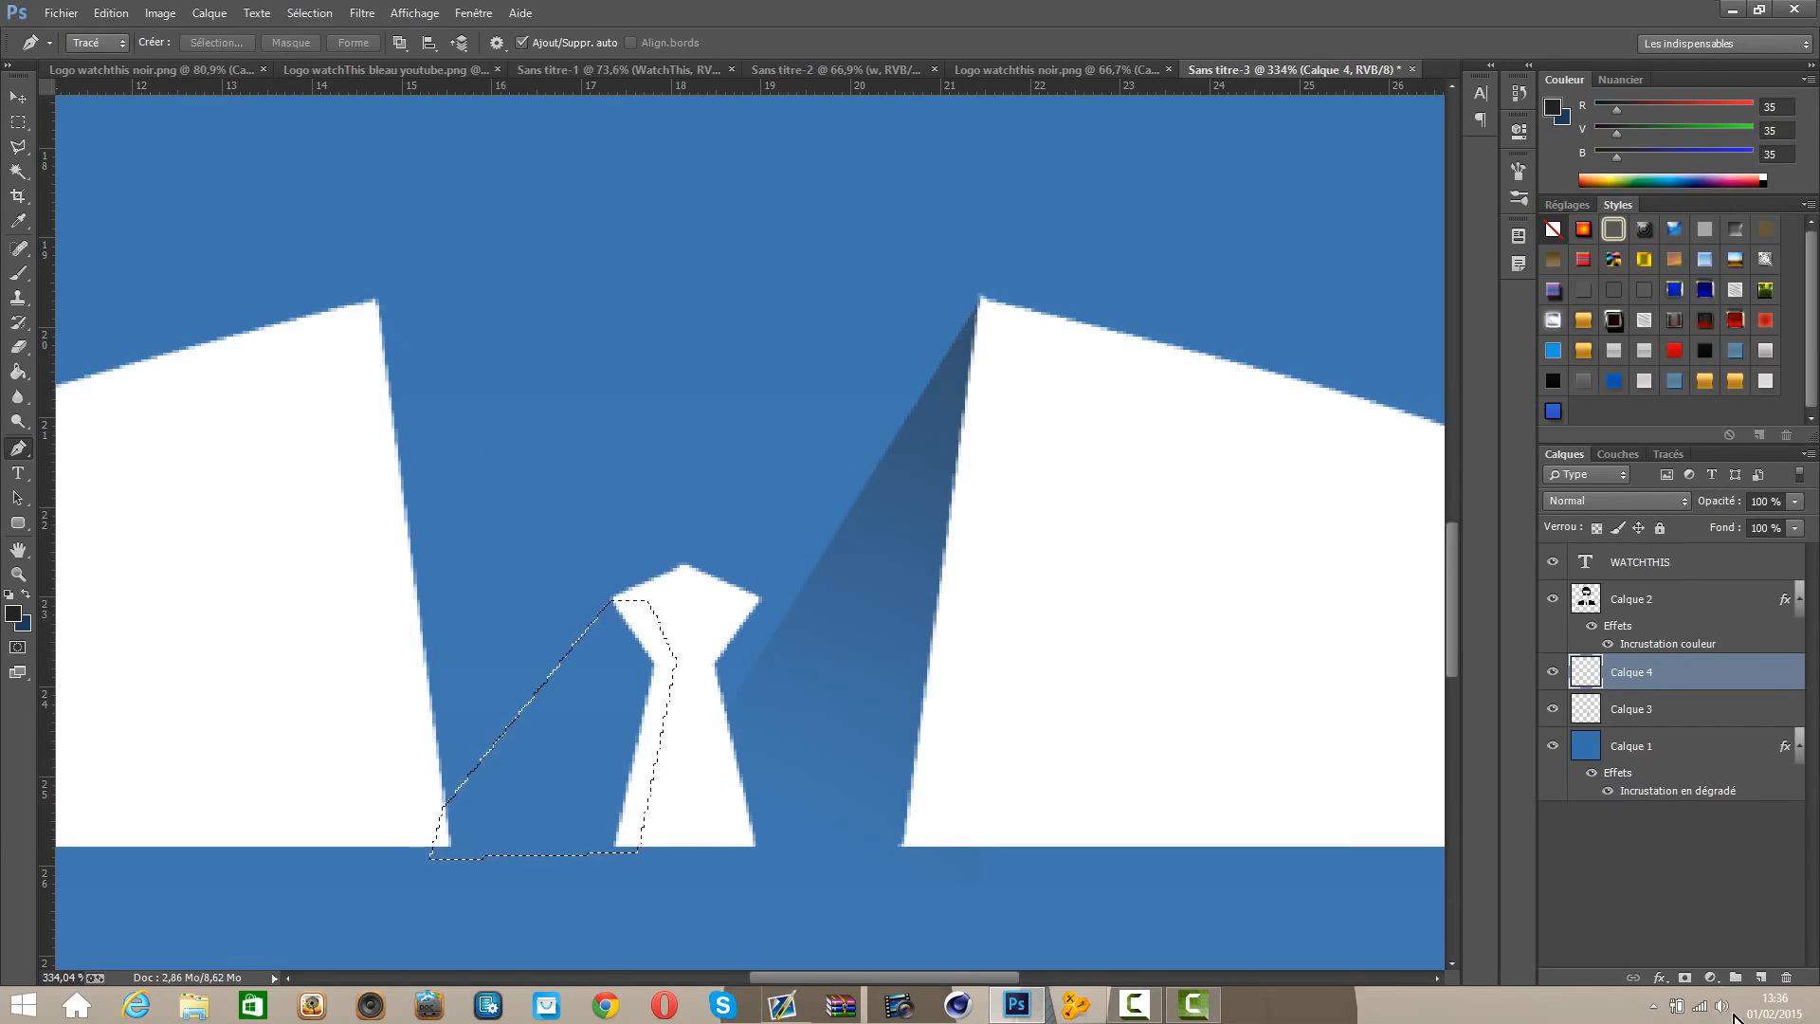
Step: Fill the tie shadow selection with the dark grey foreground colour, deselect, and set the layer's opacity to 50 %
left_click(1553, 672)
left_click(1553, 672)
left_click(19, 373)
left_click(578, 762)
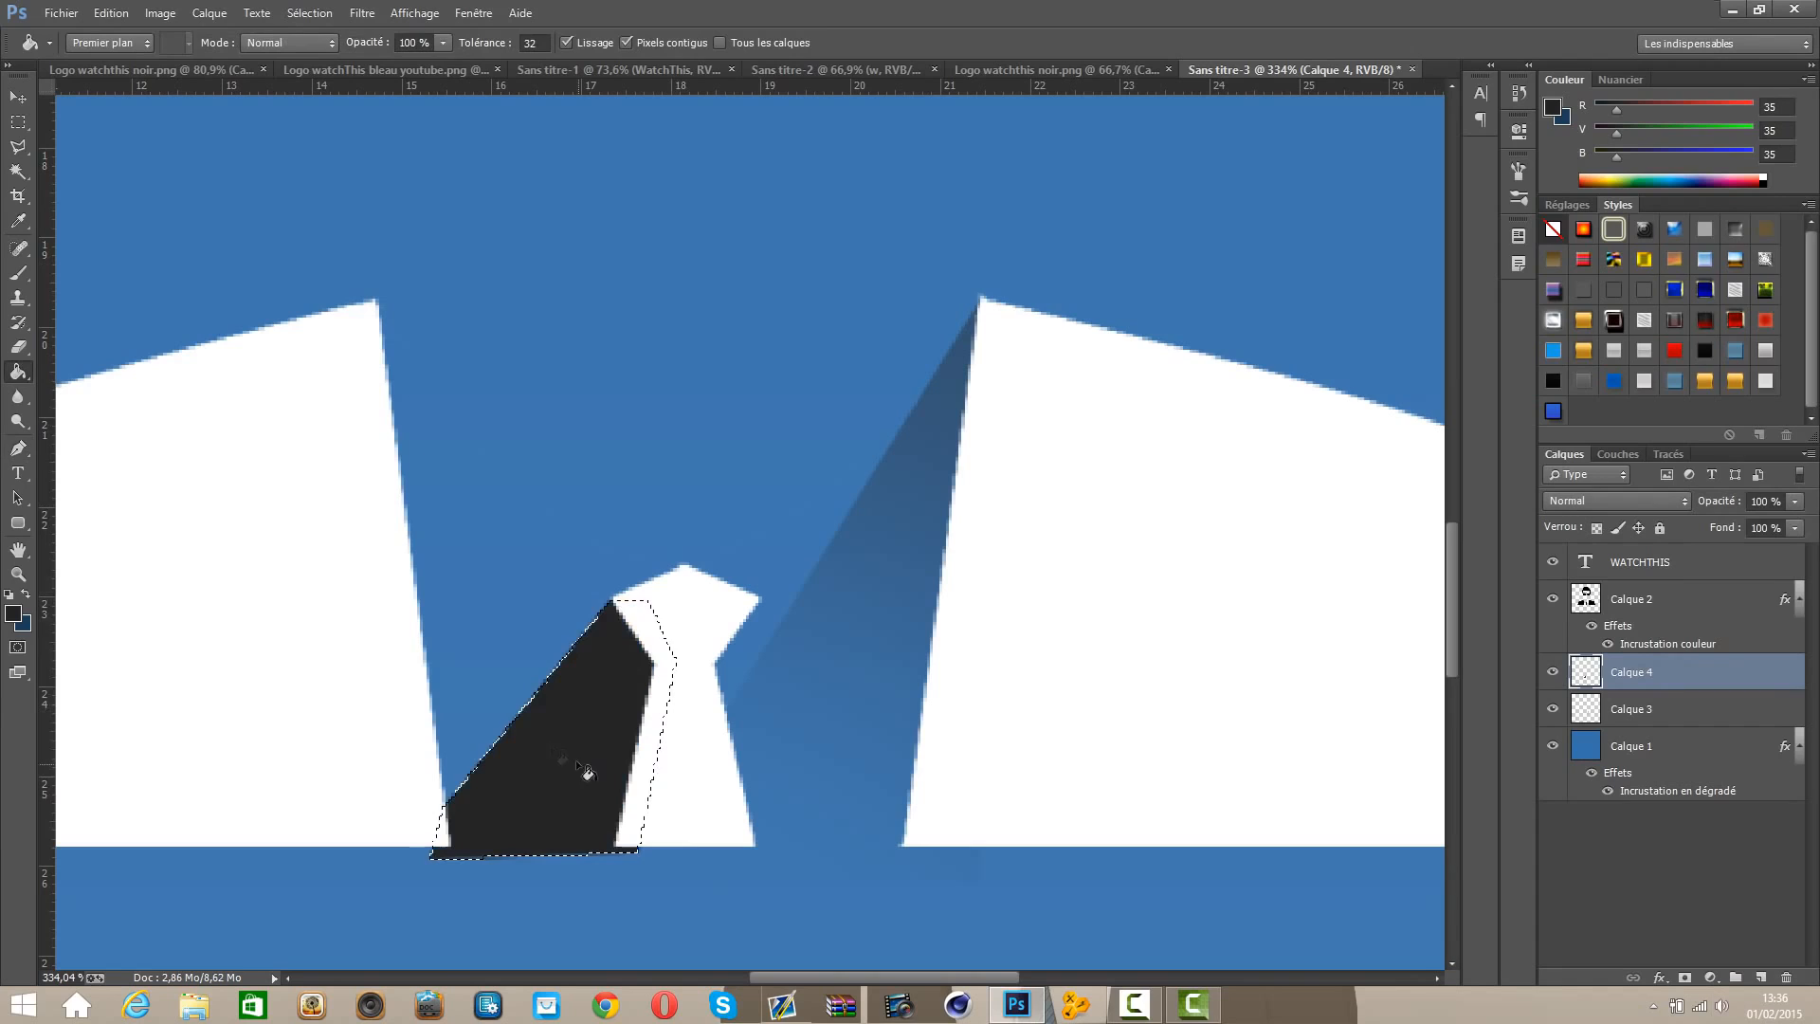
left_click(18, 122)
key("ctrl+d")
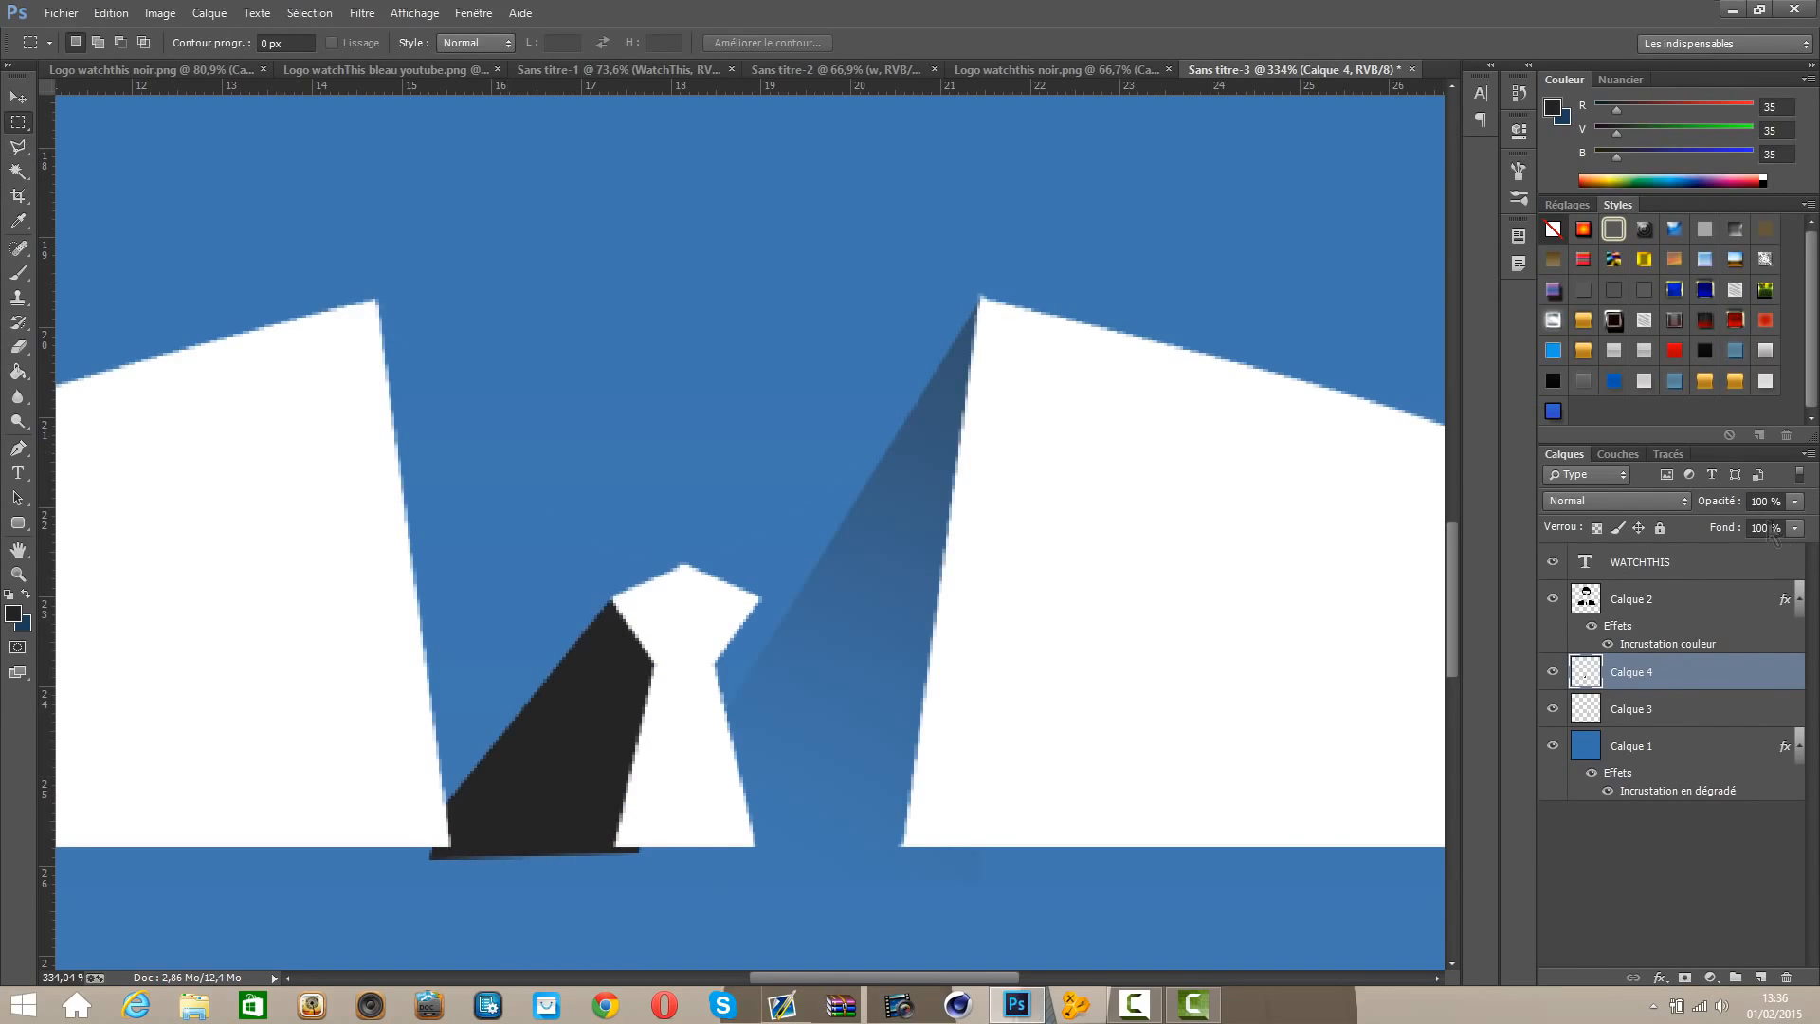
left_click(1760, 501)
type("50")
key("Return")
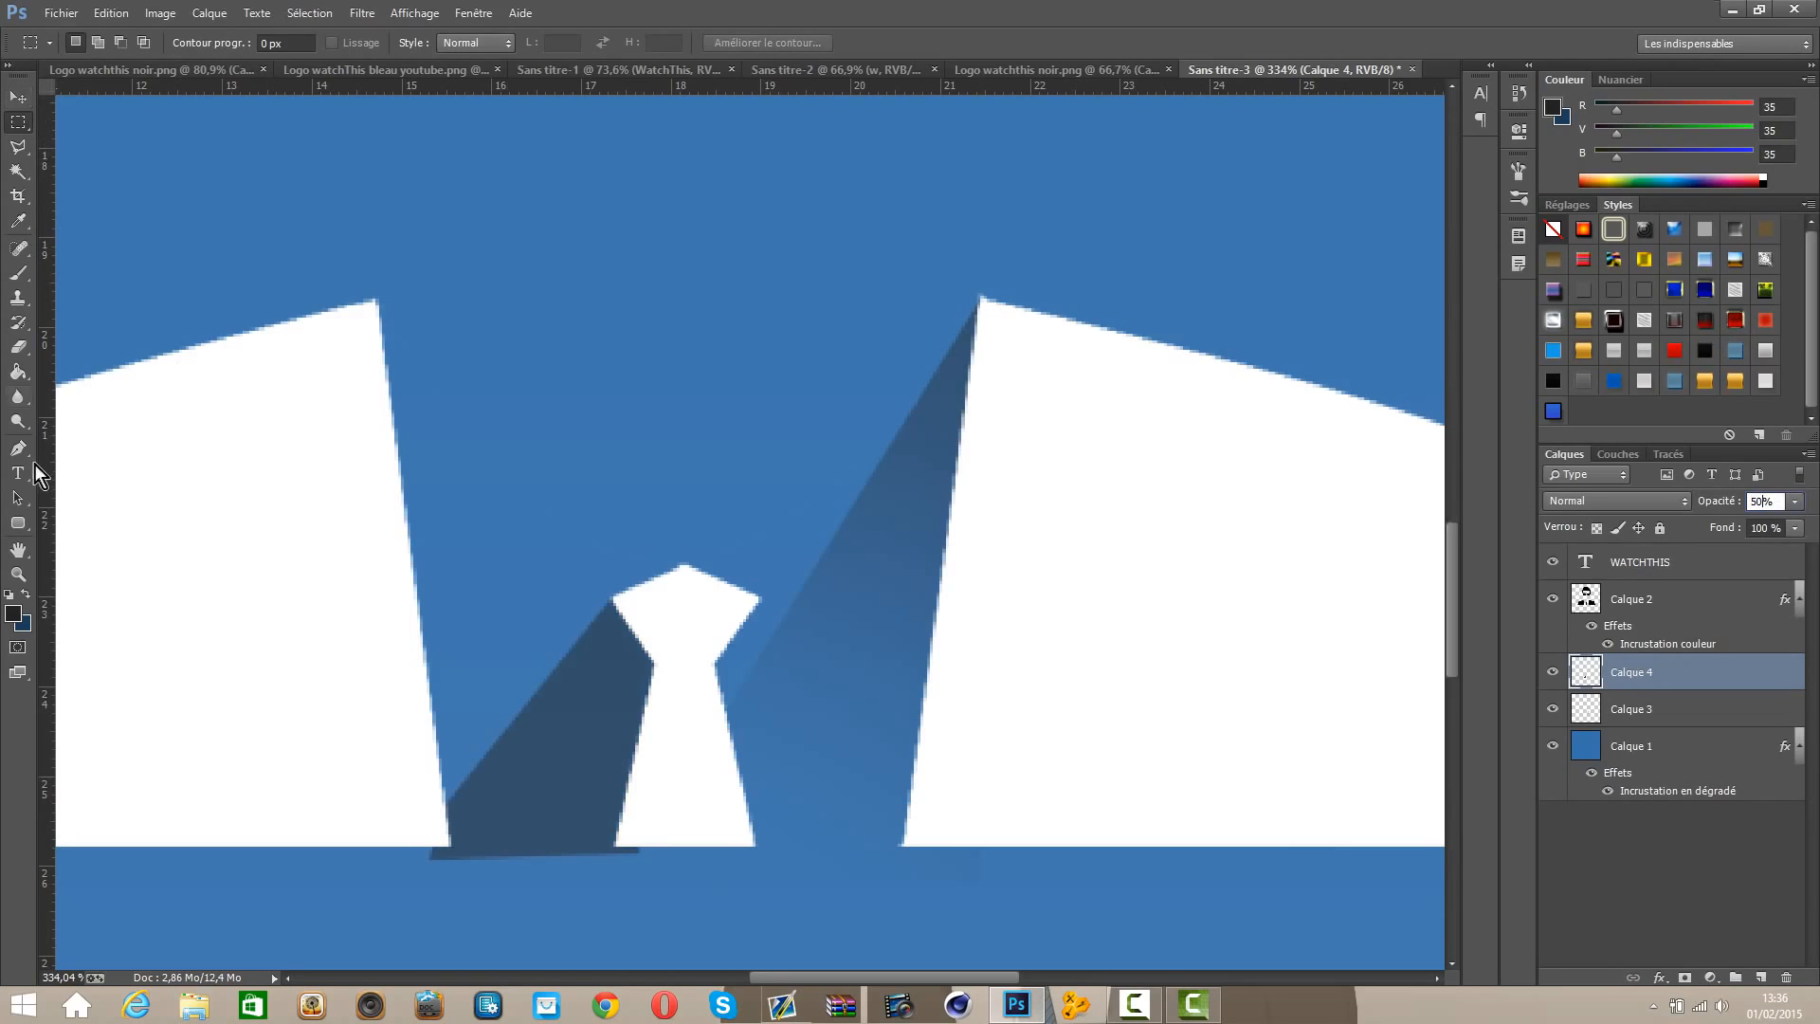
Step: Erase the lower part of the tie's shadow with the soft 425 px Eraser so it fades toward the jacket's bottom edge
left_click(18, 346)
scroll(662, 754, "down", 6)
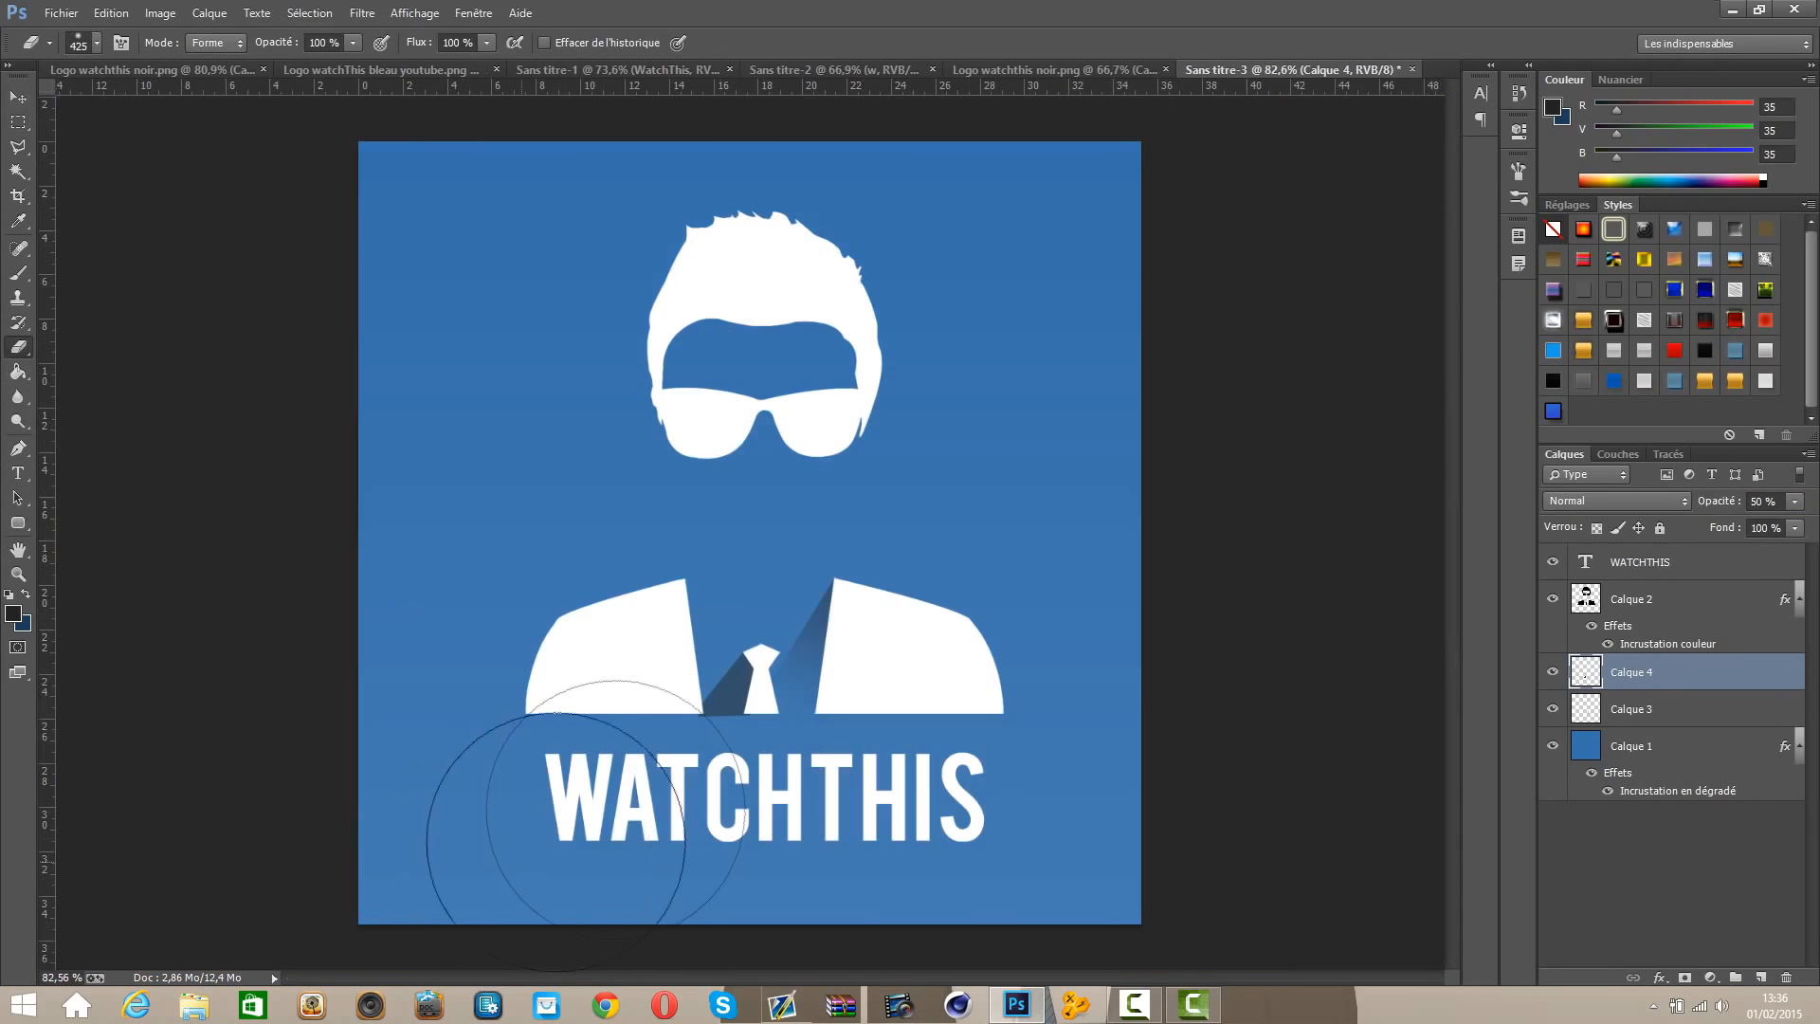
left_click_drag(661, 754, 658, 772)
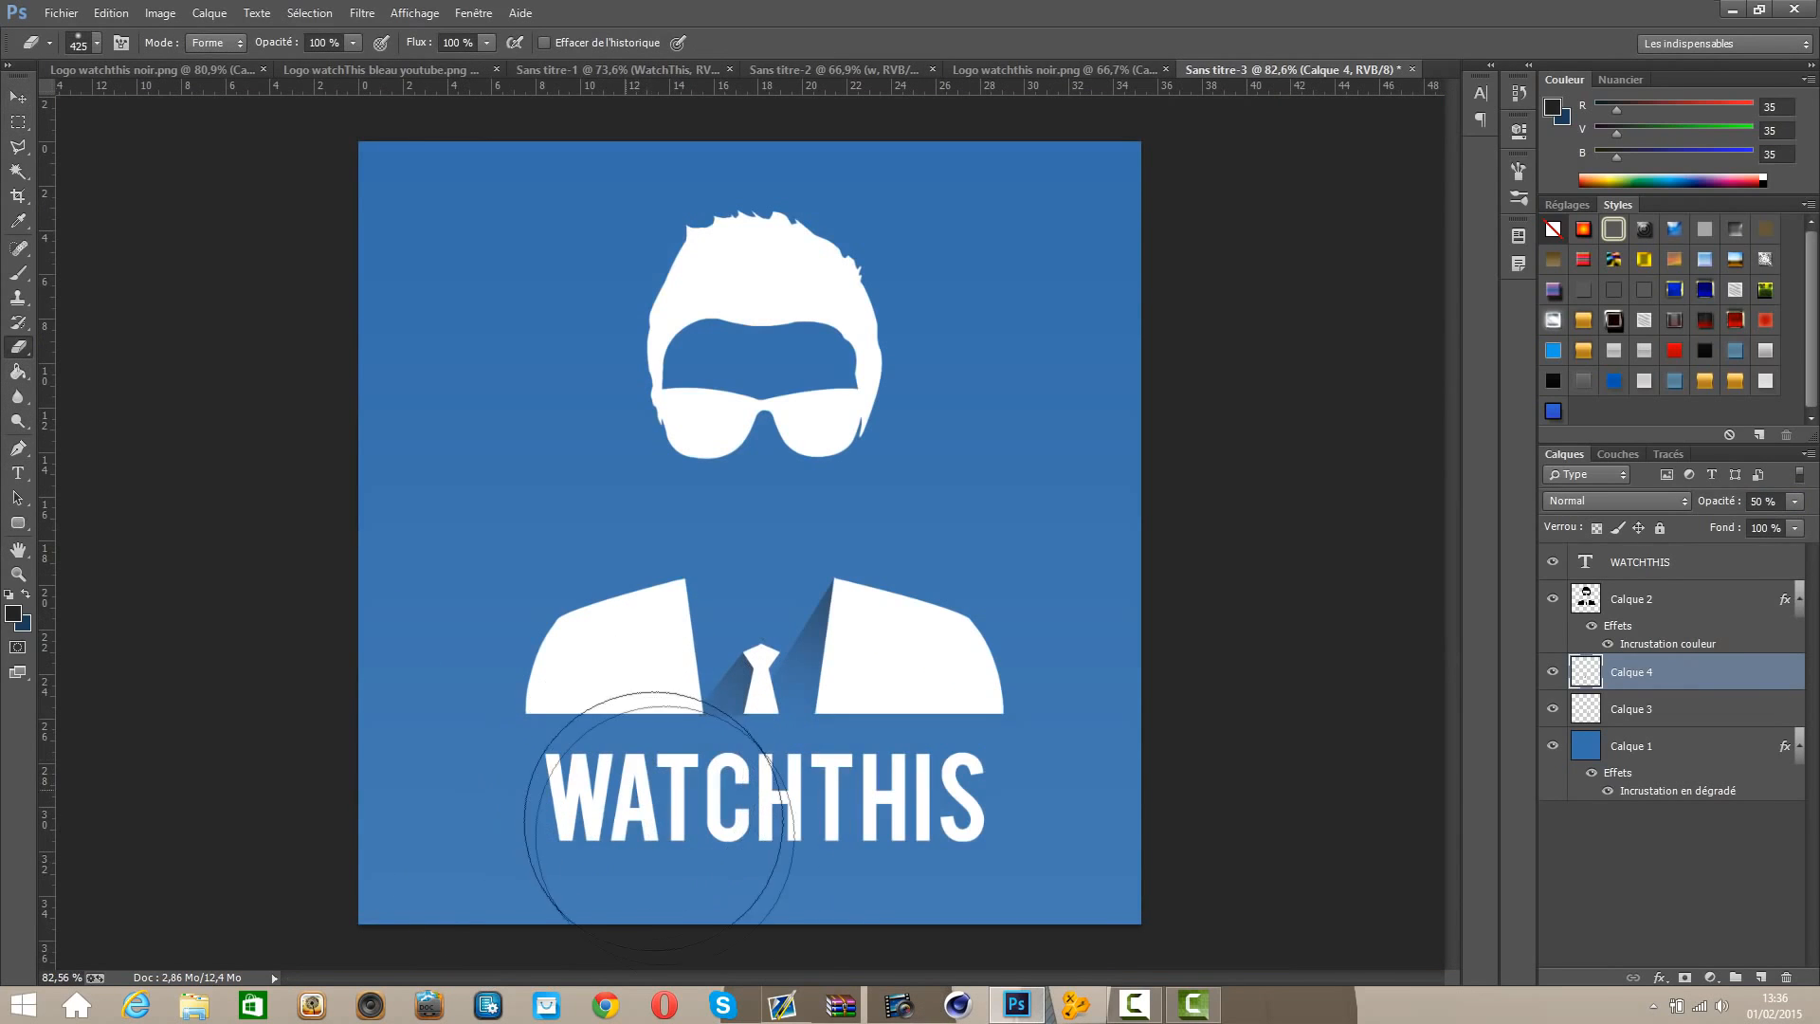
Step: Get the Pen tool ready for the left shoulder's shadow and add a new layer directly above the tie shadow layer
scroll(735, 841, "up", 4)
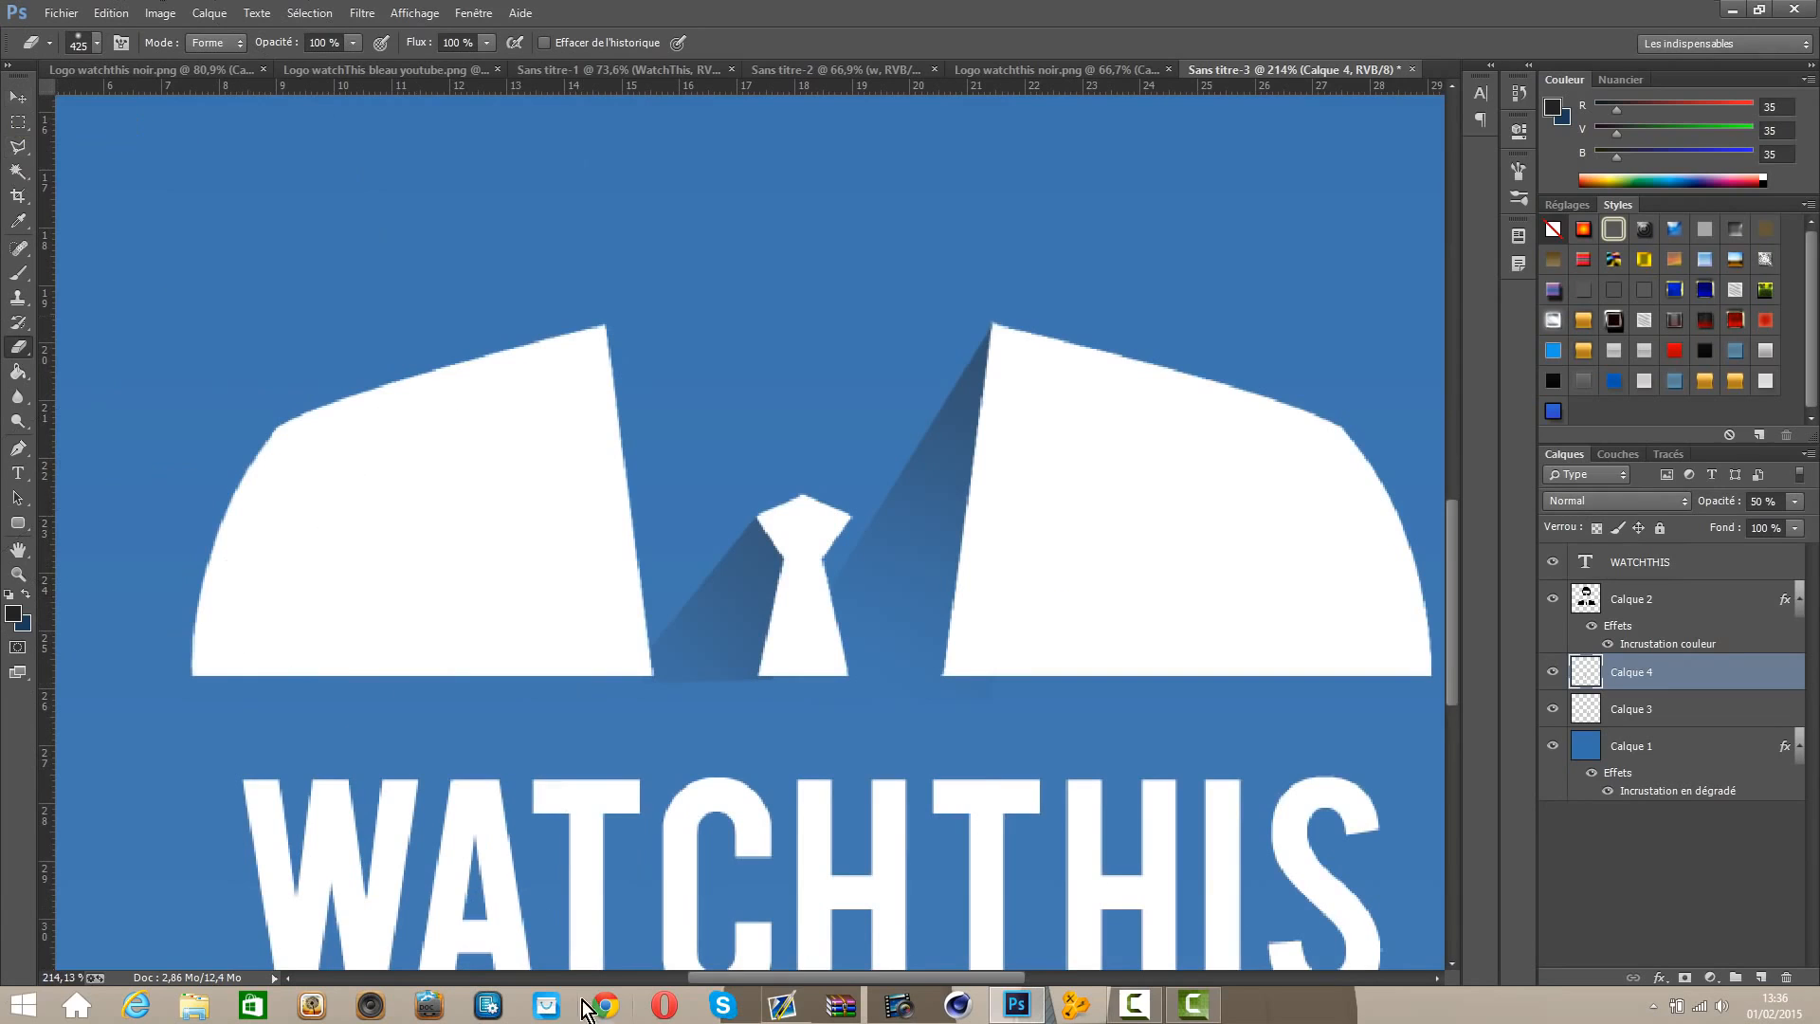
left_click_drag(774, 977, 687, 977)
scroll(604, 451, "up", 3)
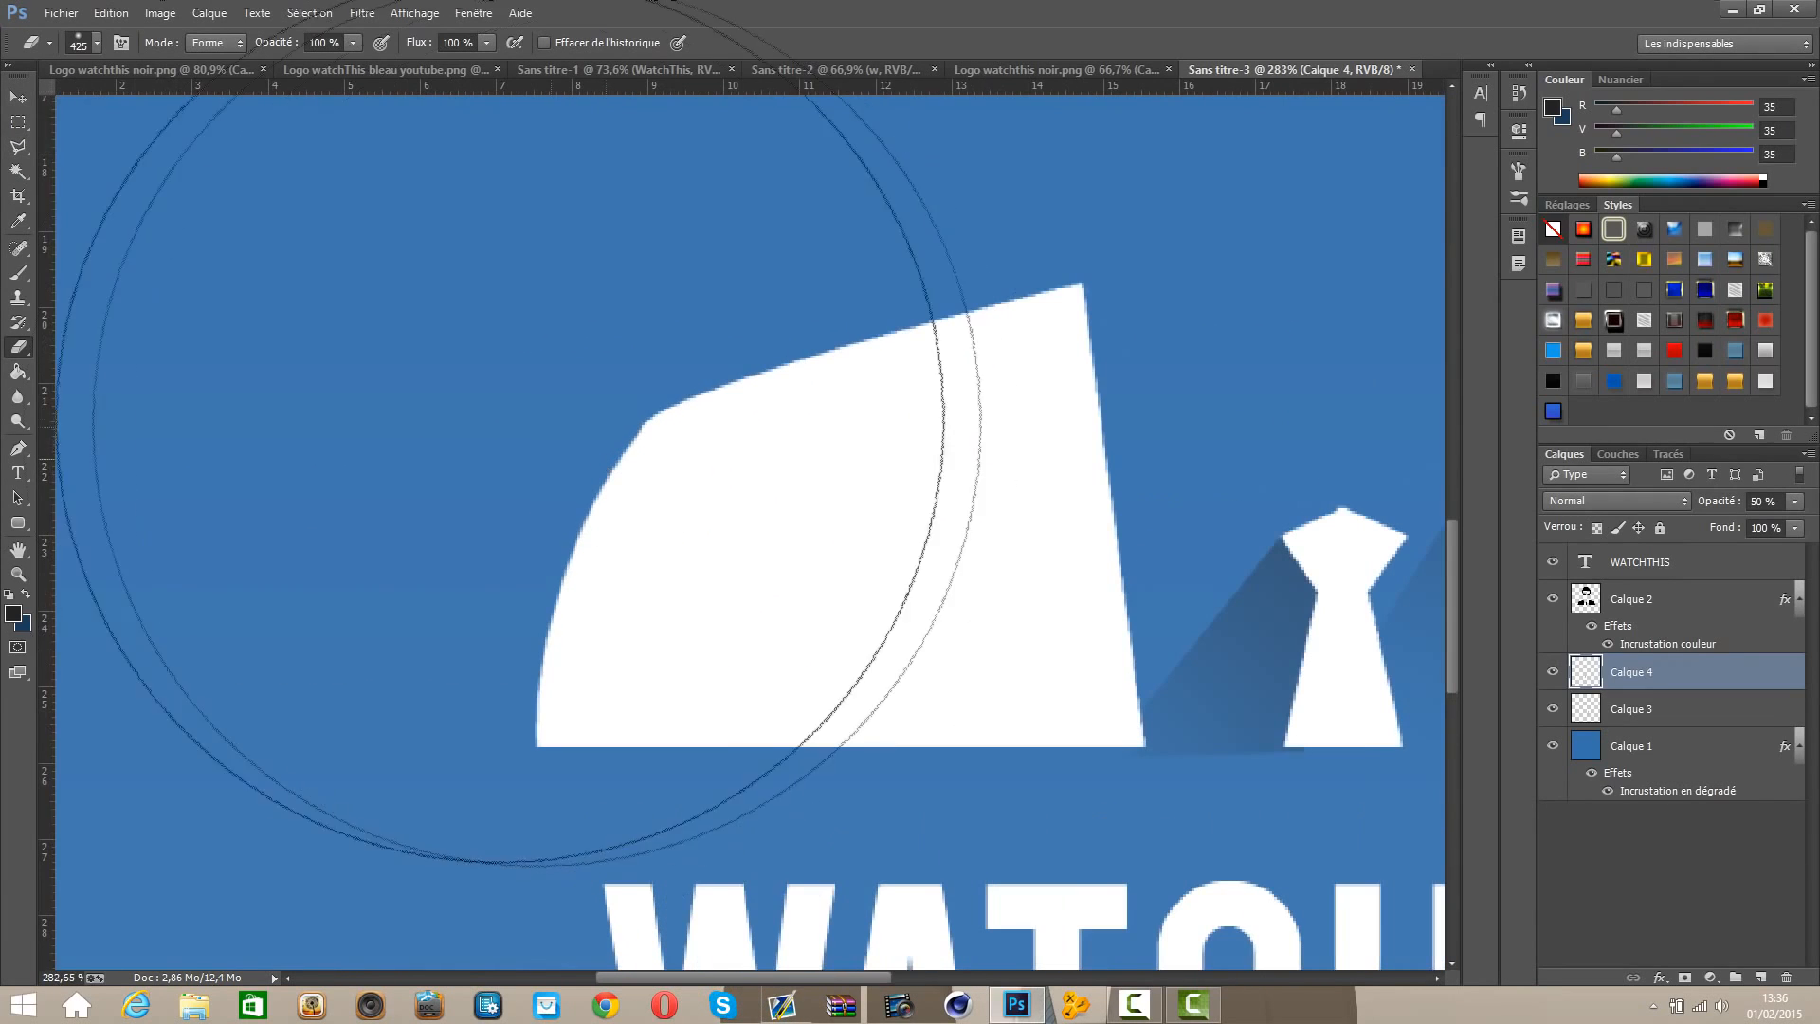
left_click(17, 448)
scroll(901, 691, "down", 5)
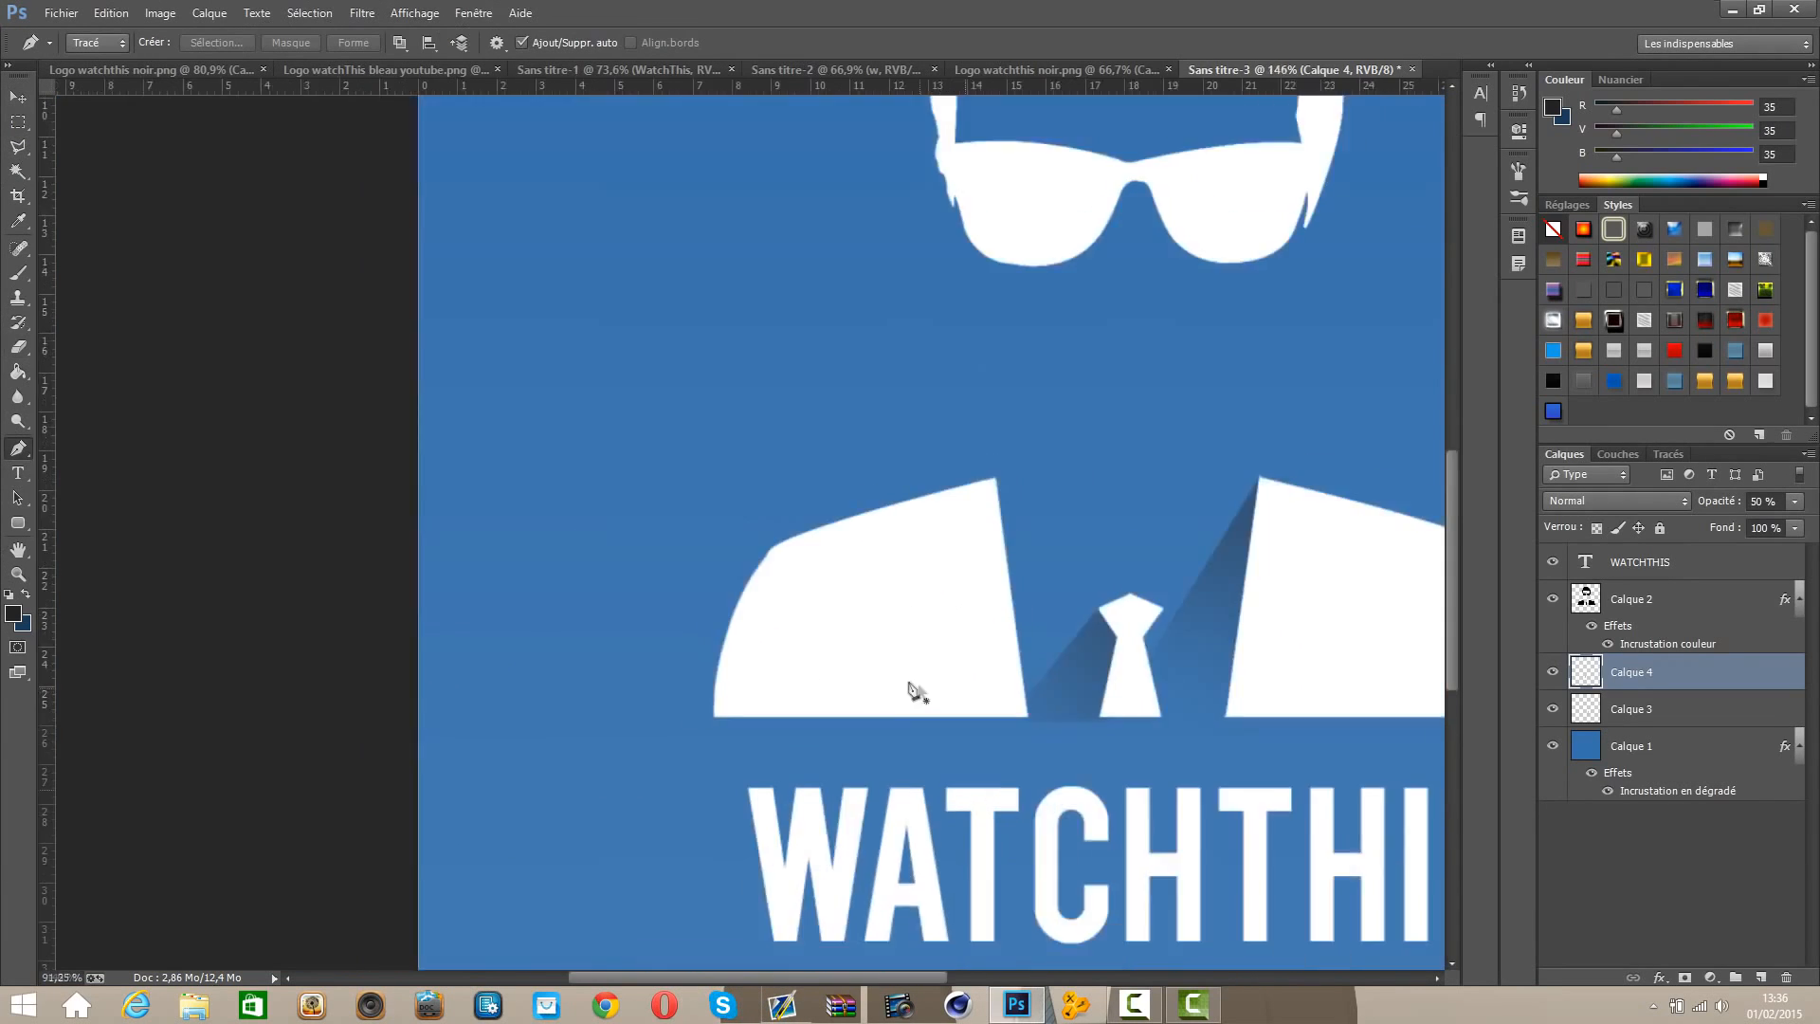
scroll(592, 633, "up", 5)
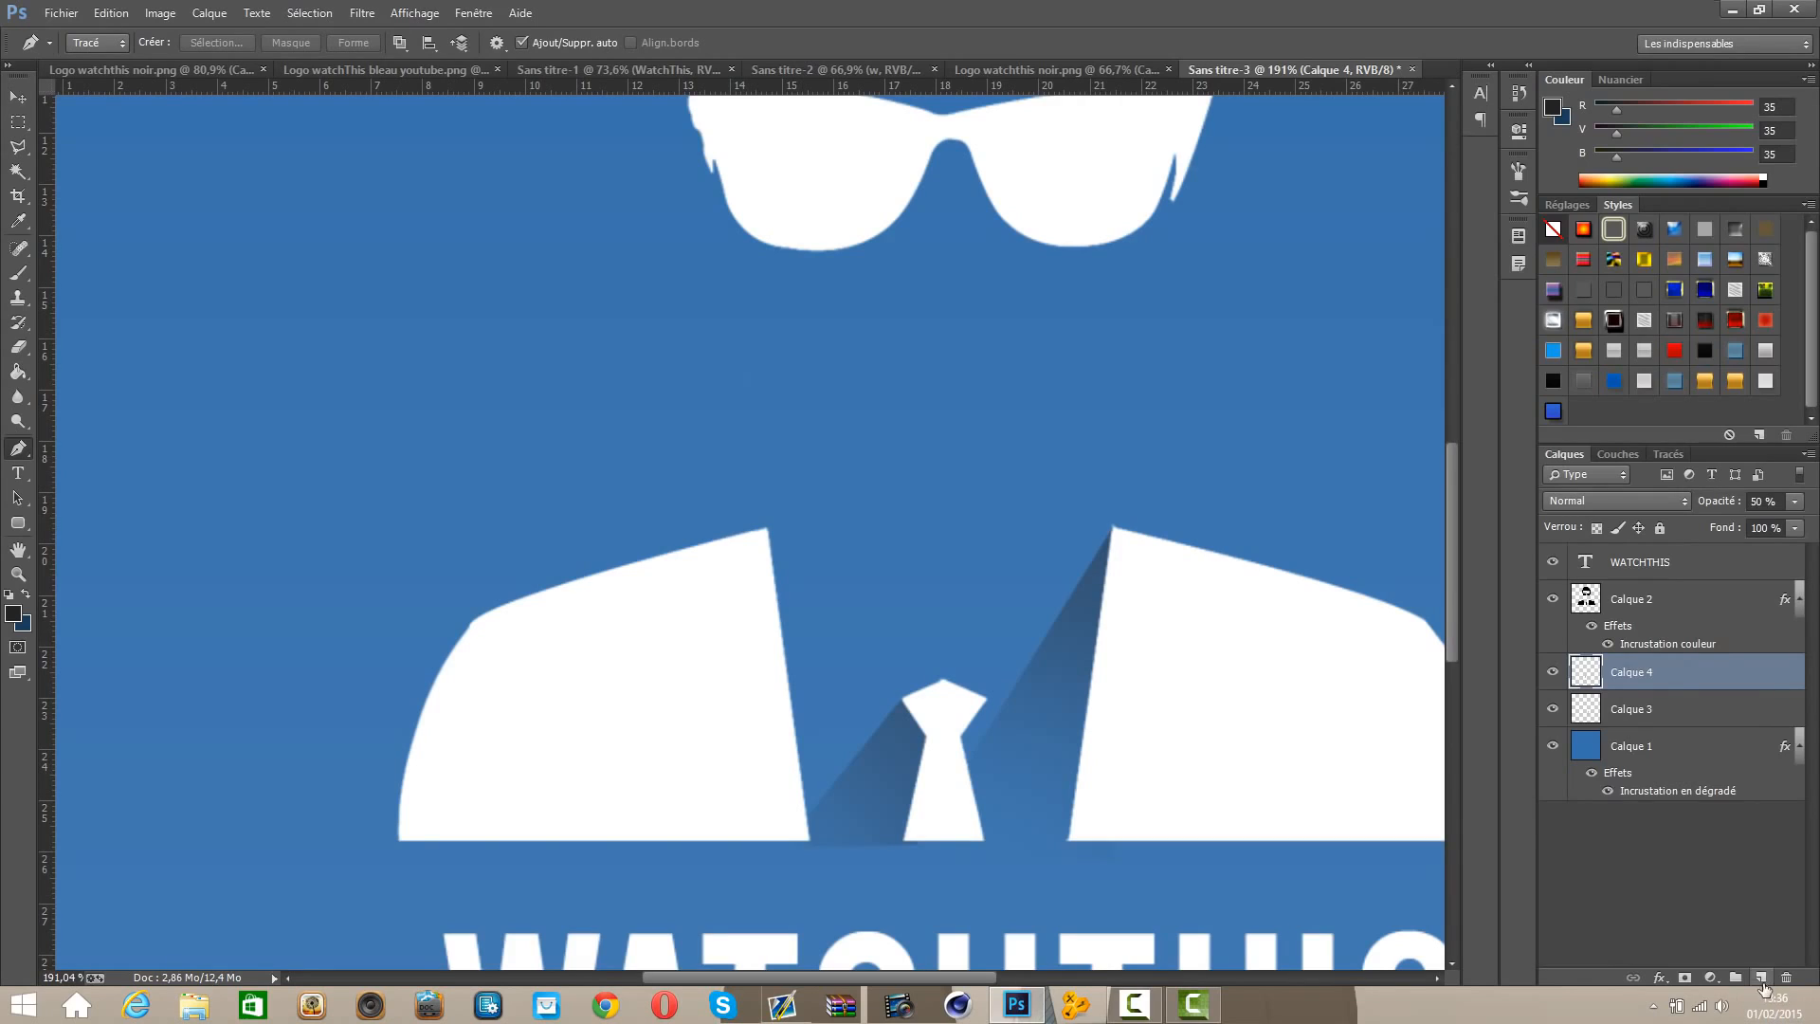
left_click(1761, 977)
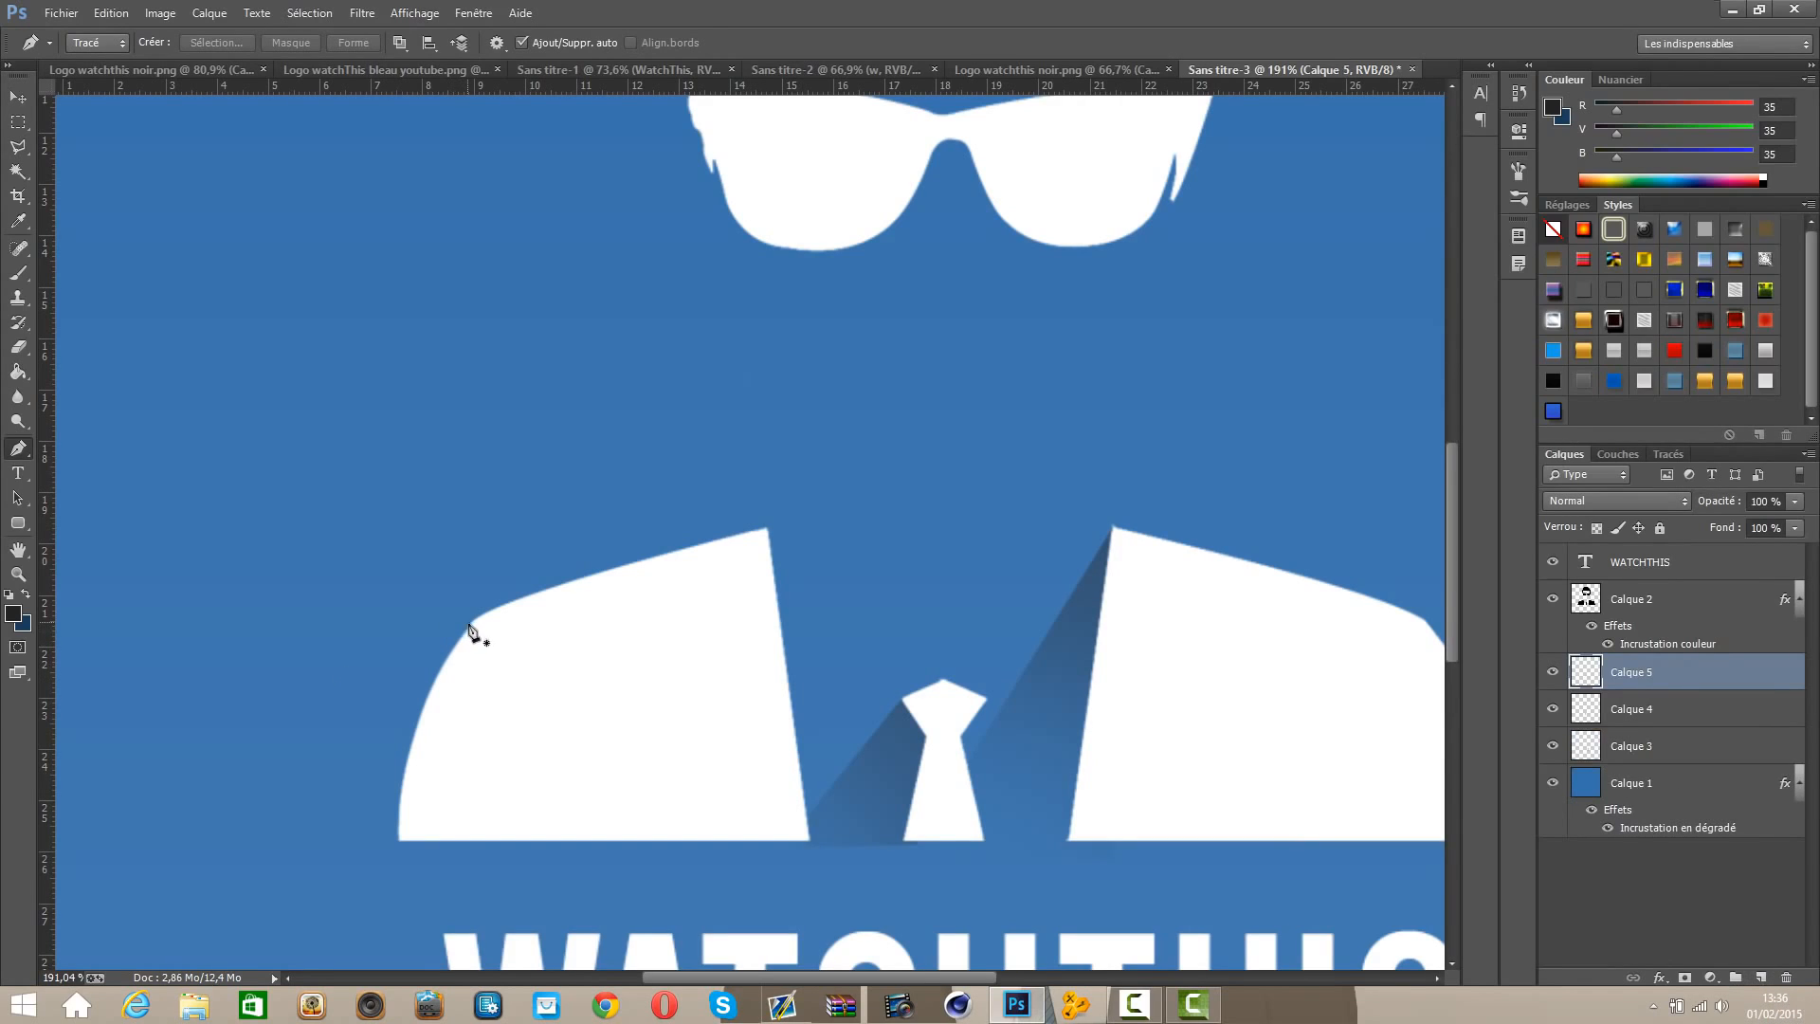
Step: Draw a closed path for the left shoulder's diagonal shadow and turn it into a new selection with 0 px feather
left_click(468, 624)
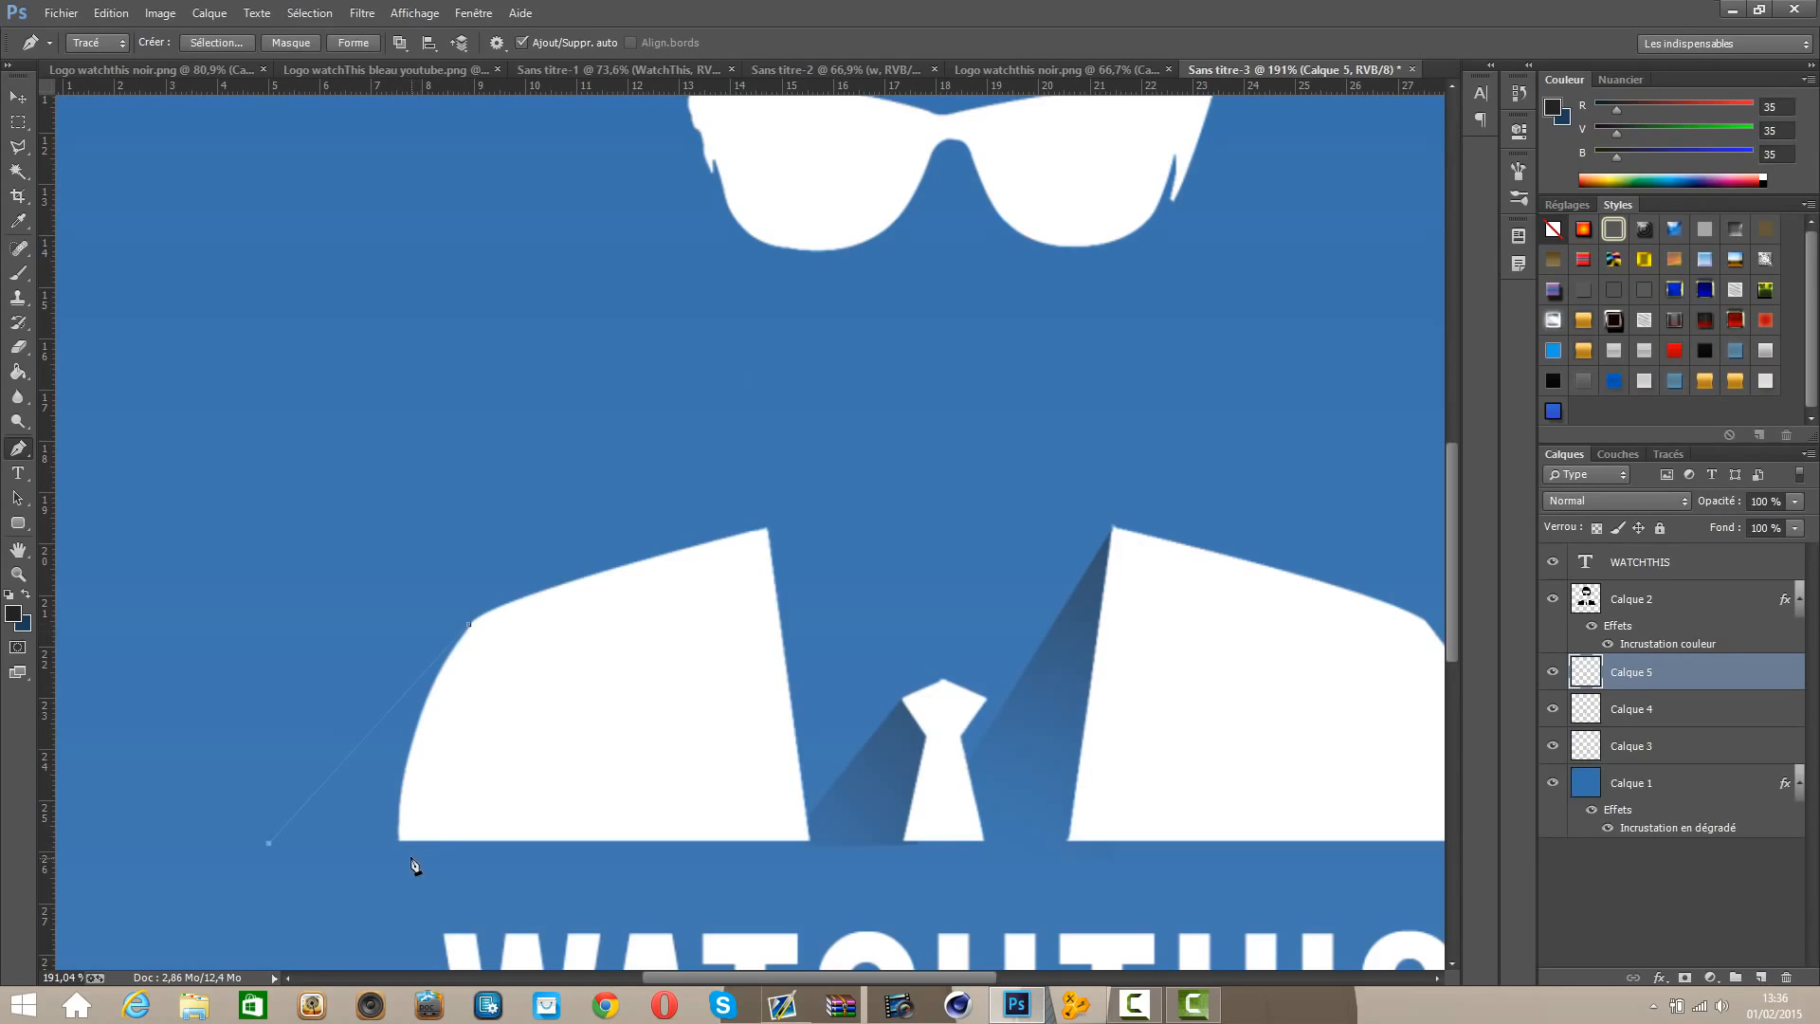
left_click_drag(453, 791, 493, 642)
right_click(459, 676)
left_click(527, 356)
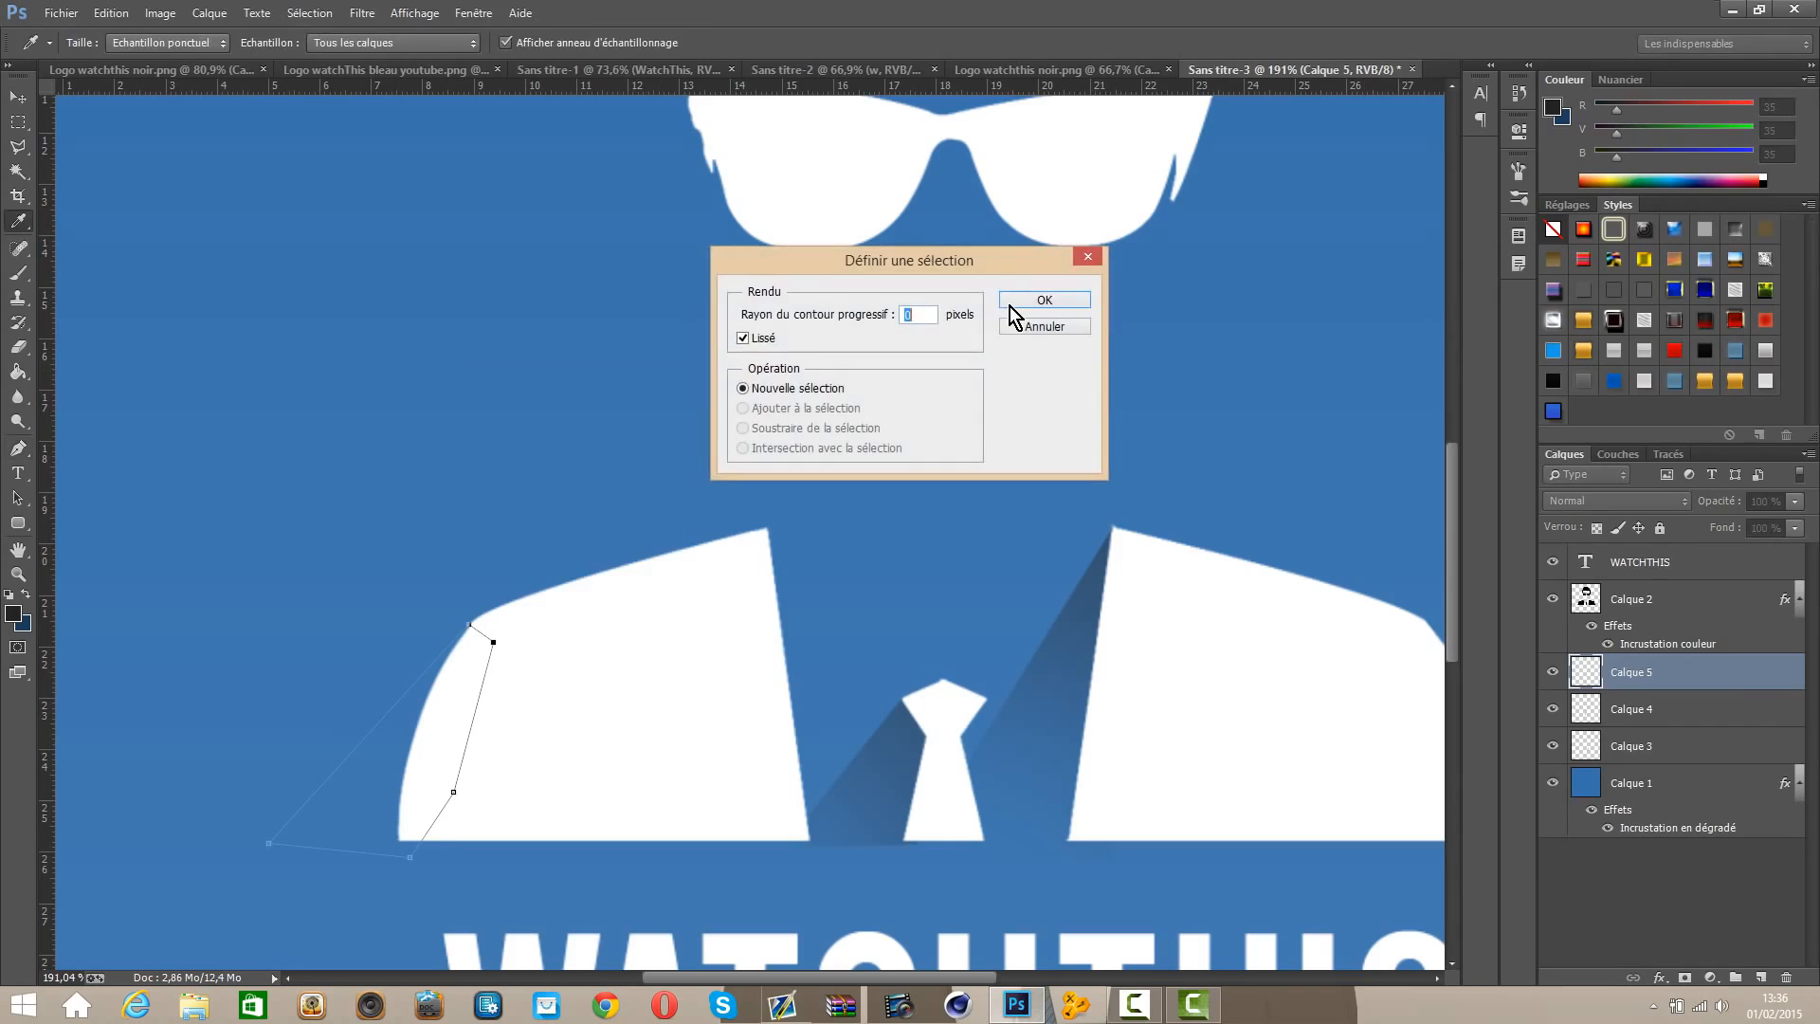
key("Return")
Step: Fill the shoulder shadow selection with the dark grey foreground colour, deselect, and set the layer's opacity to 50 %
left_click(19, 371)
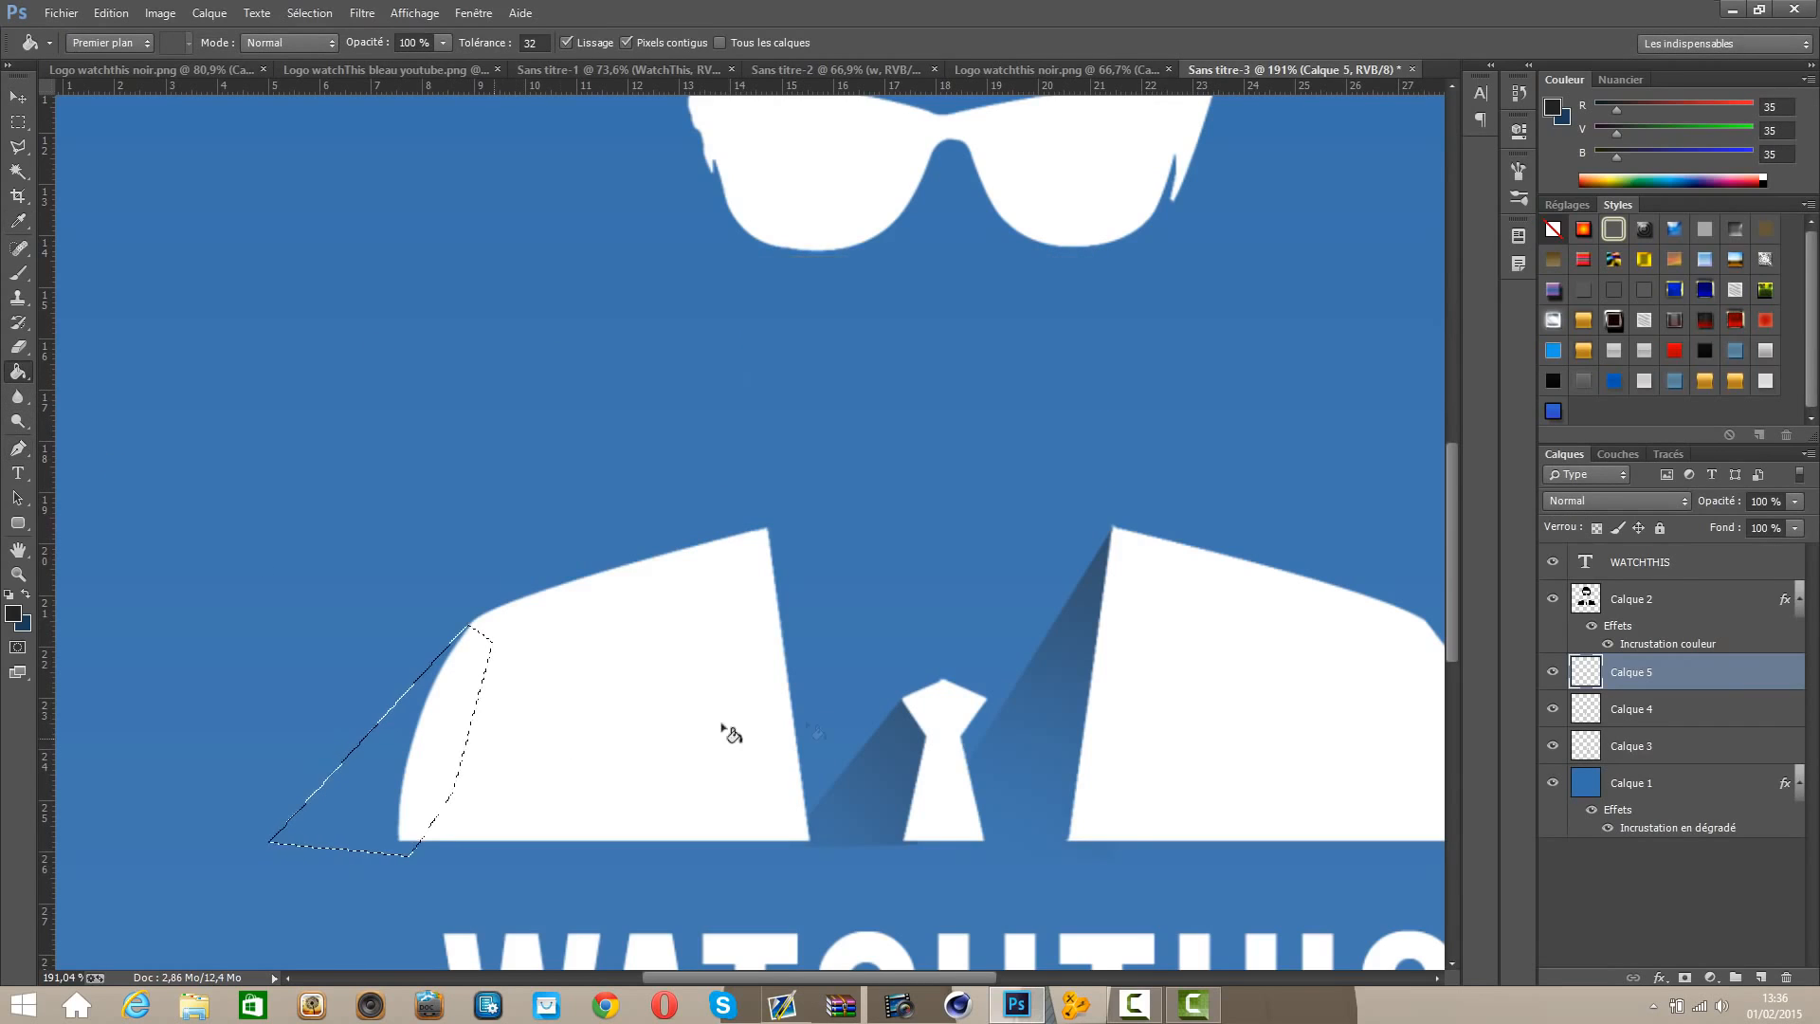
left_click(458, 751)
left_click(18, 123)
key("ctrl+d")
left_click(1765, 501)
type("50")
Step: Fade out the lower part of the shoulder's shadow with the soft 425 px Eraser
left_click(18, 347)
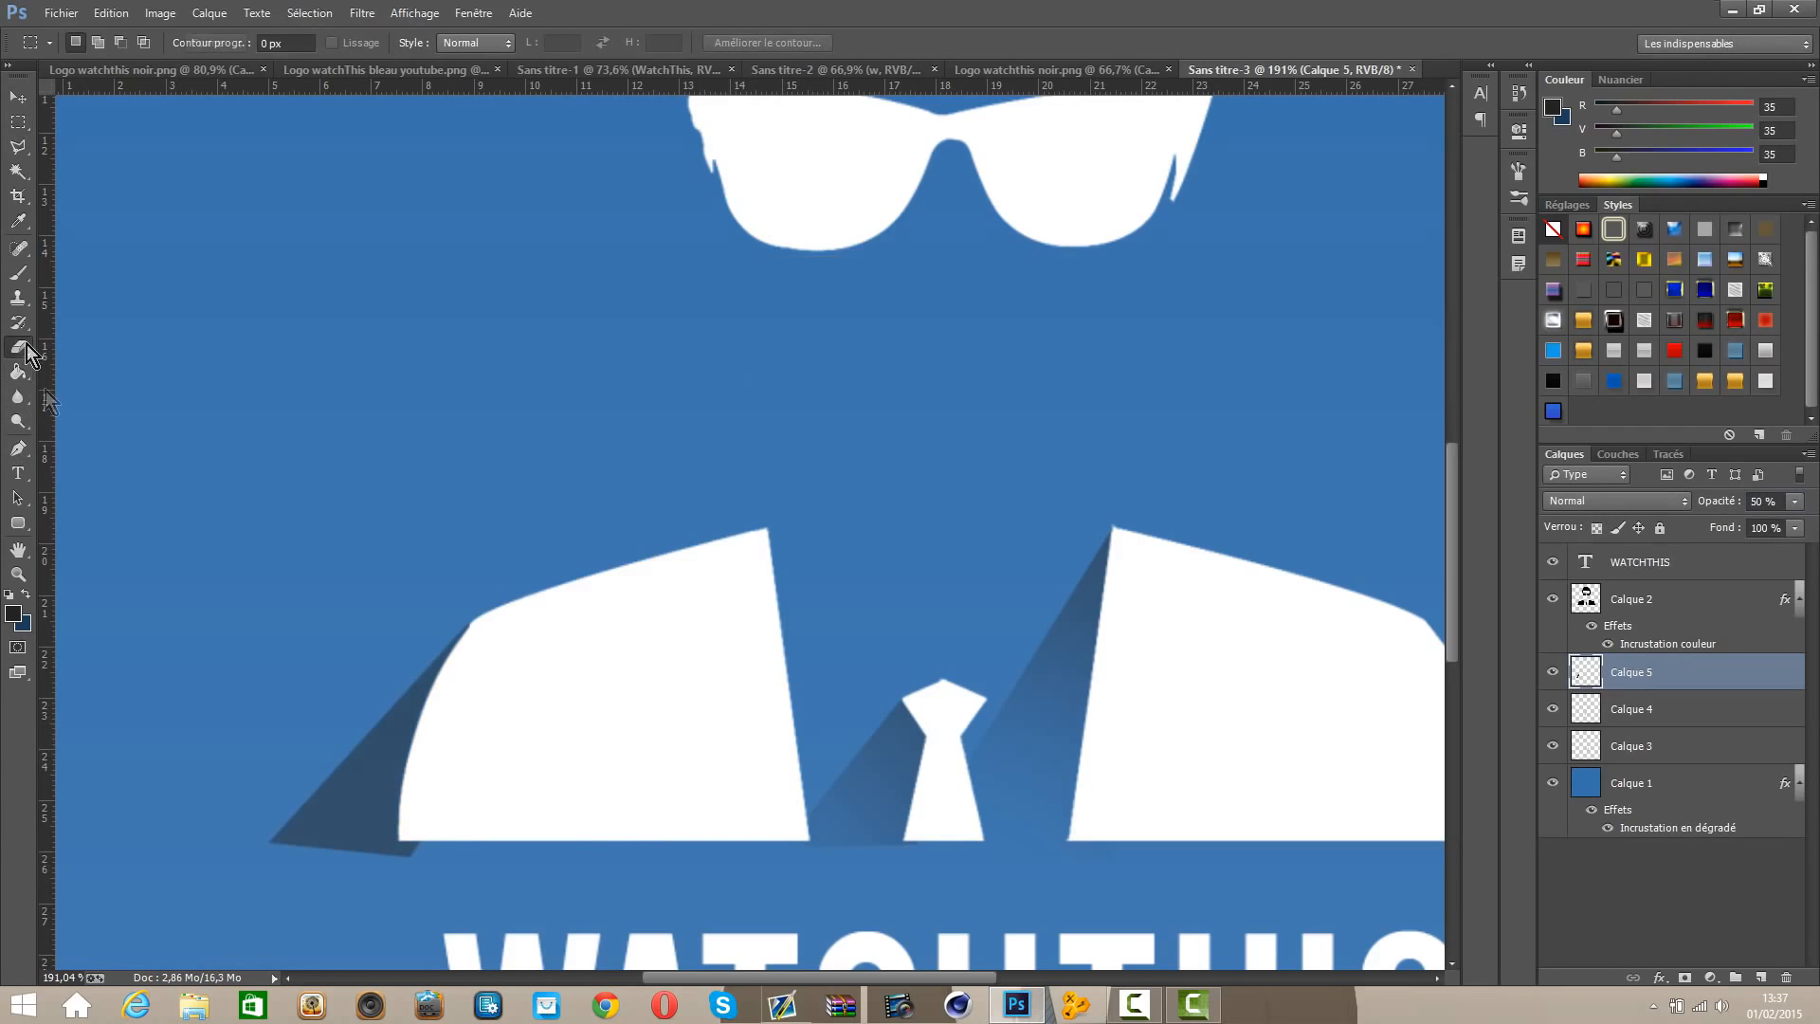
key("ctrl+0")
mouse_move(446, 771)
left_mouse_down()
mouse_move(484, 809)
mouse_move(363, 771)
mouse_move(552, 858)
left_mouse_up()
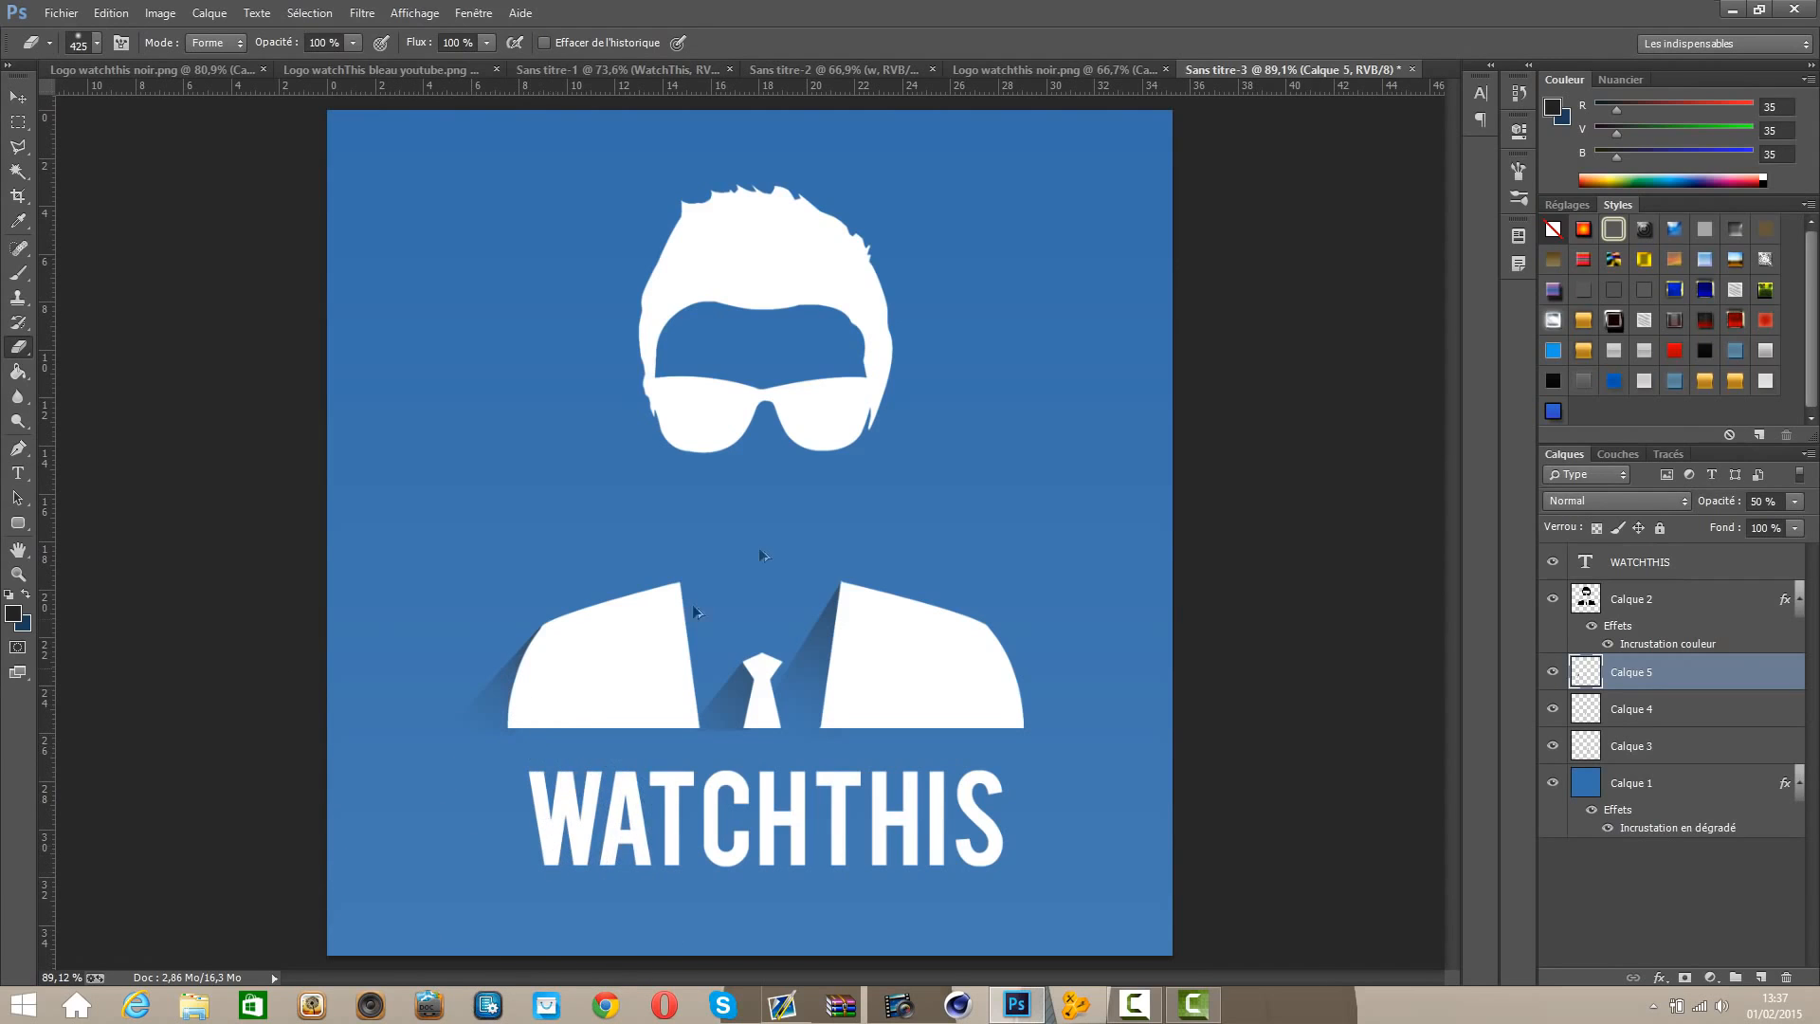
Step: Draw a Pen path for the head's long shadow from the hair's upper-left corner past the canvas edge and back up through the head's right side
scroll(788, 502, "up", 3)
scroll(642, 342, "up", 3)
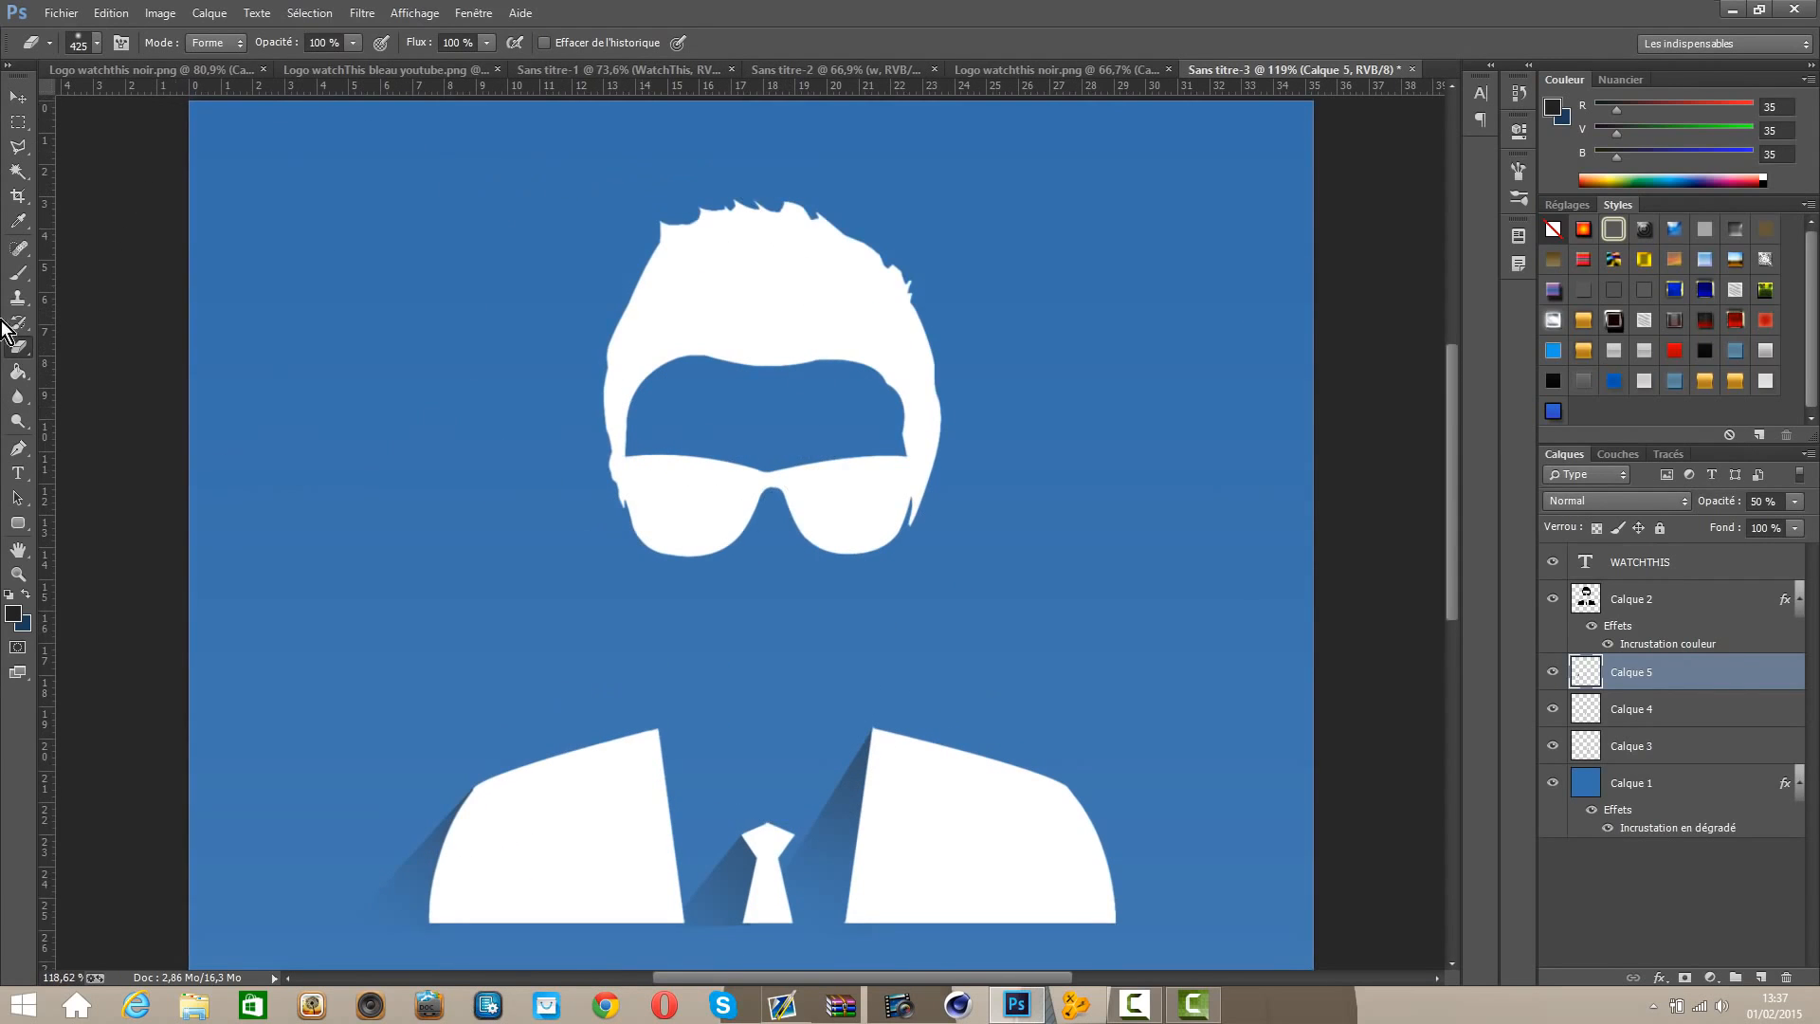
left_click(18, 448)
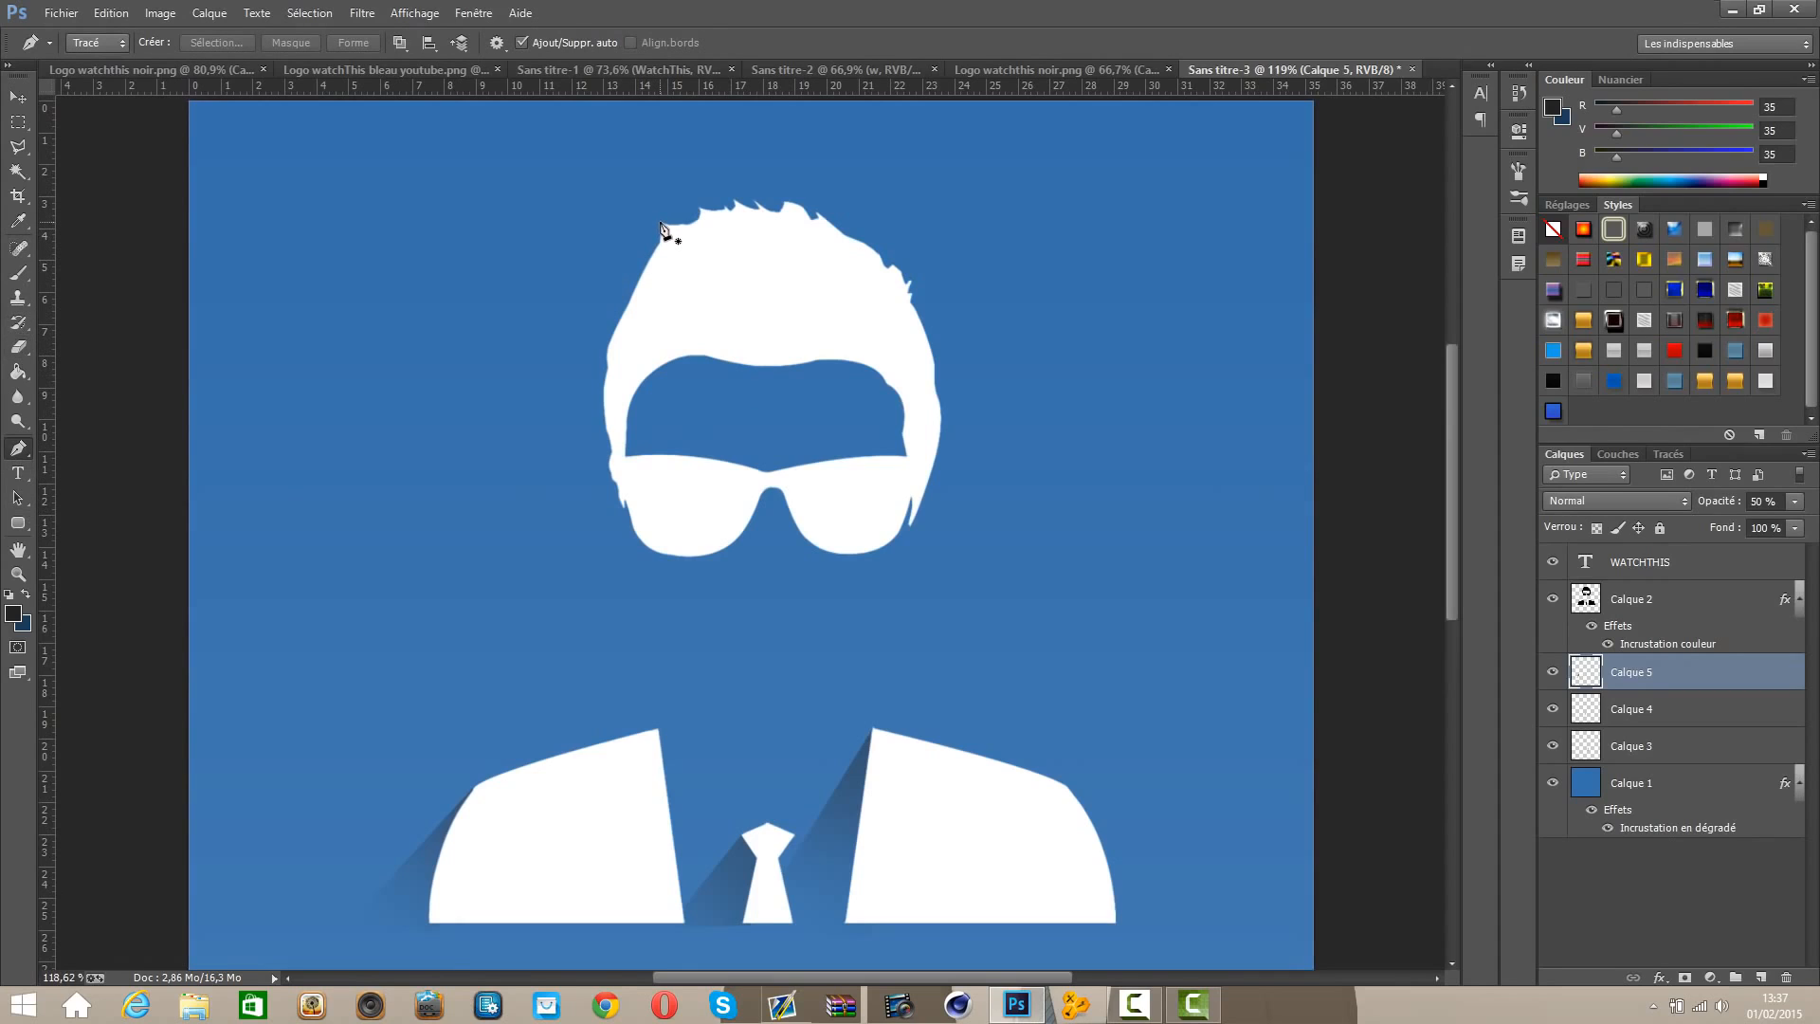
left_click(660, 223)
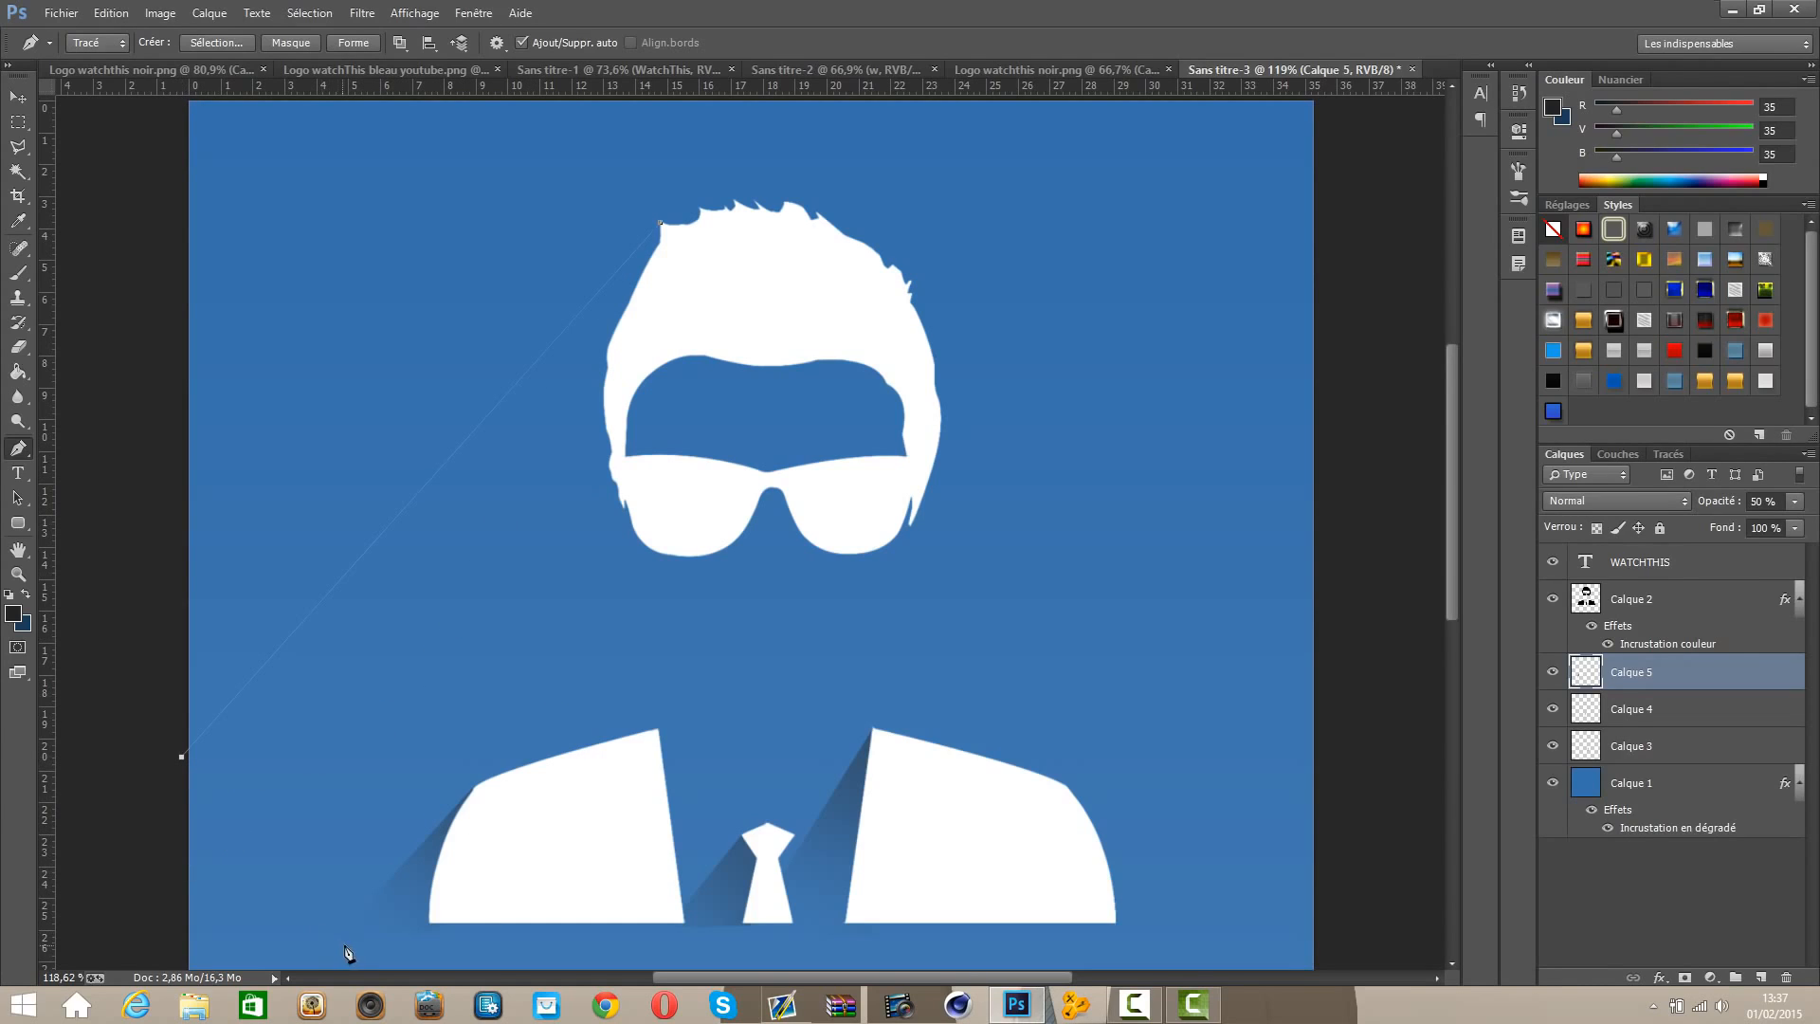
scroll(164, 934, "down", 2)
left_click(157, 879)
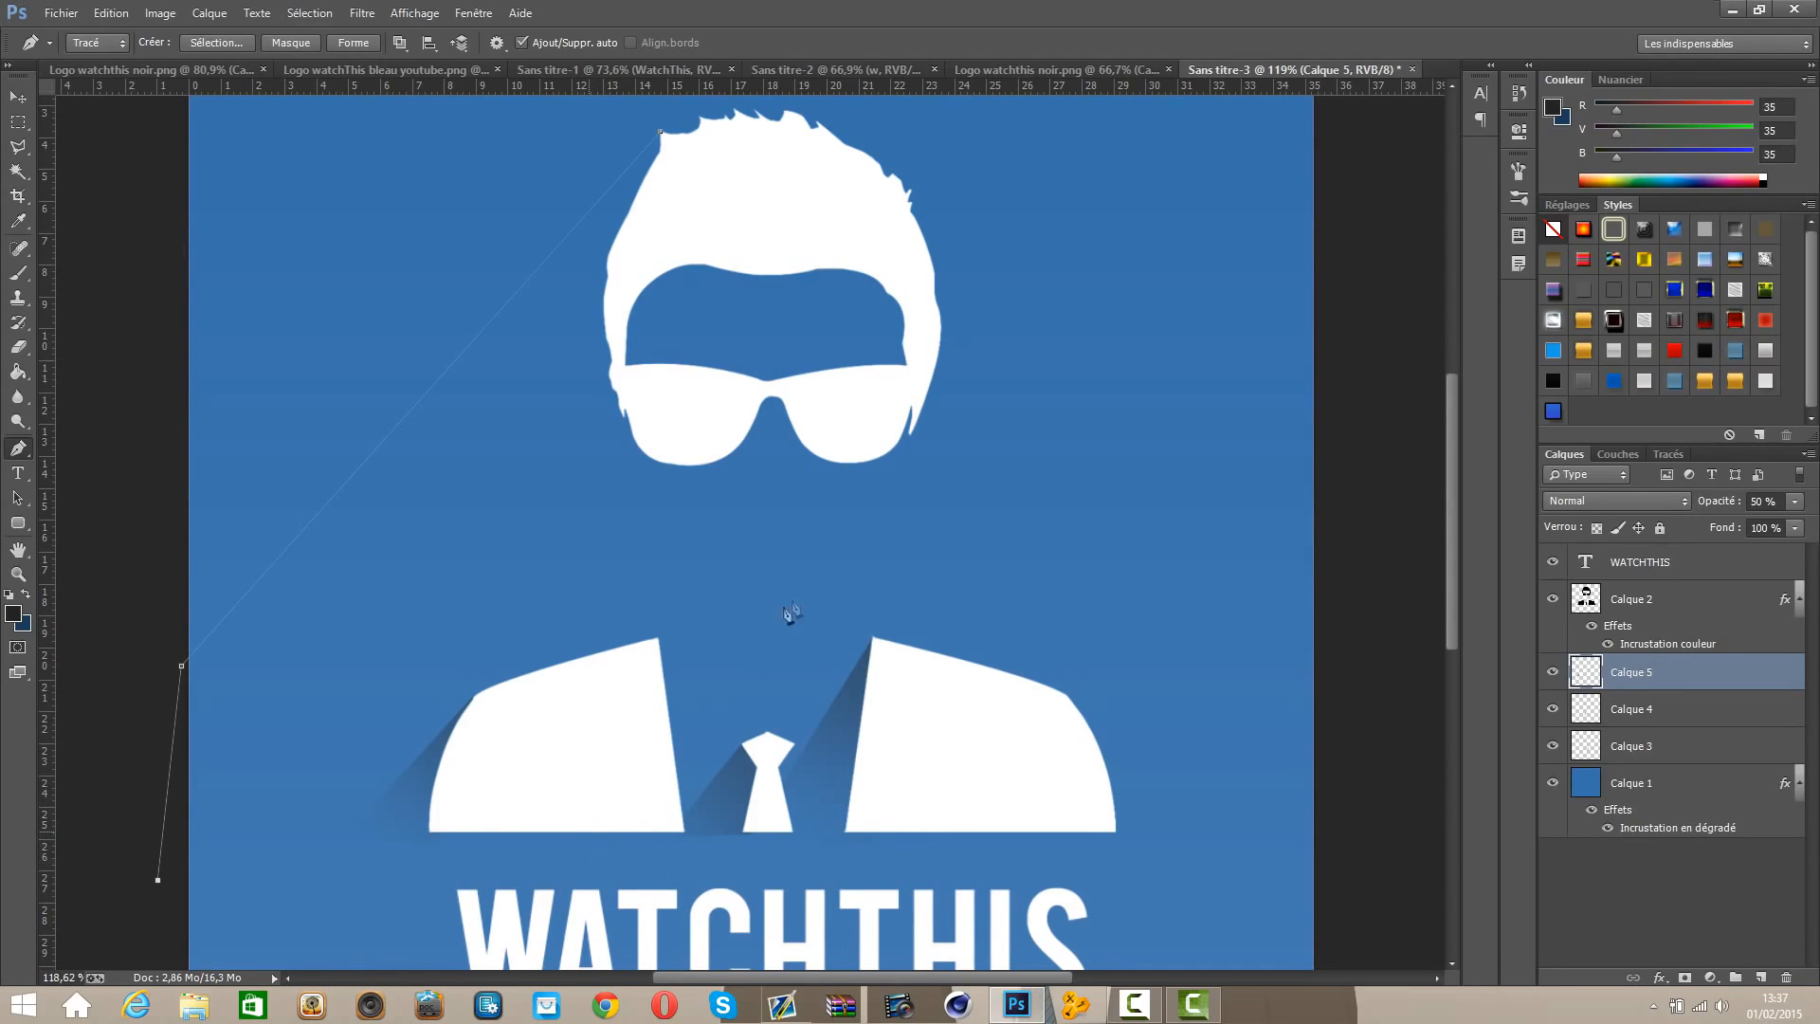
left_click(910, 437)
left_click(919, 282)
left_click(862, 203)
left_click(709, 160)
Step: Turn the head shadow path into a selection and add a new layer directly above the shoulder shadow layer
right_click(691, 176)
left_click(792, 241)
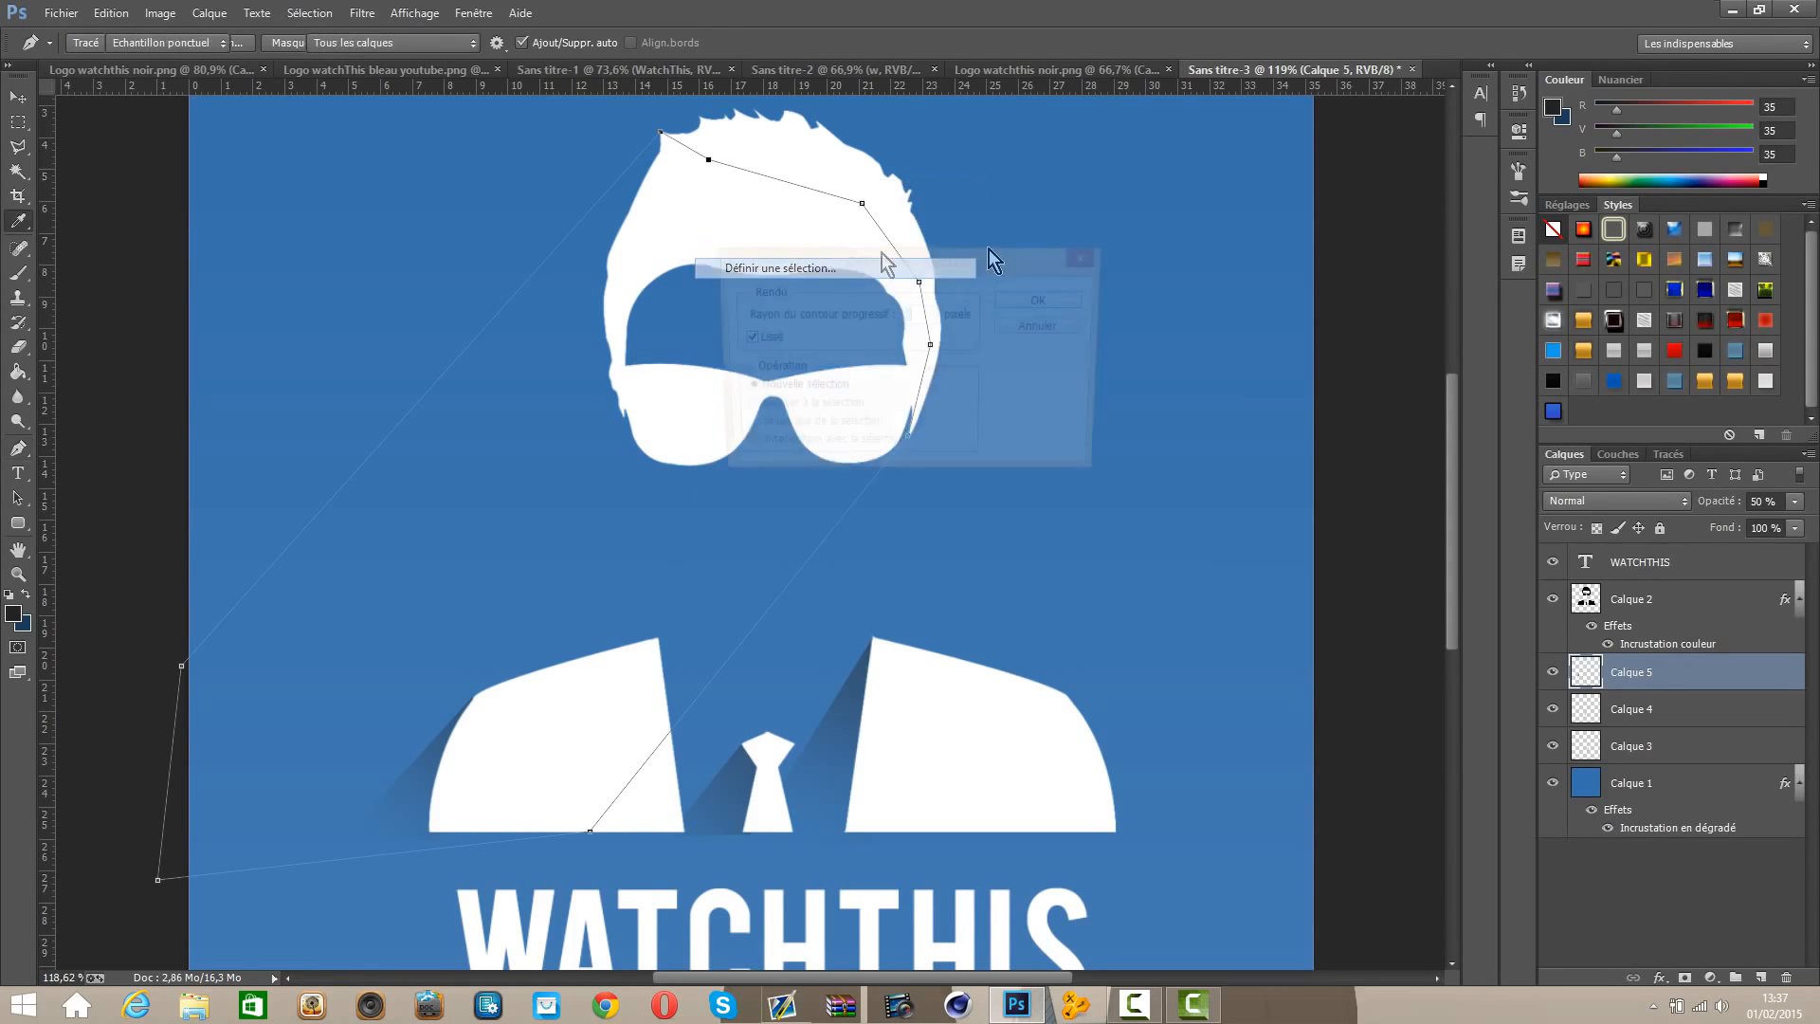
left_click(1066, 301)
left_click(1761, 978)
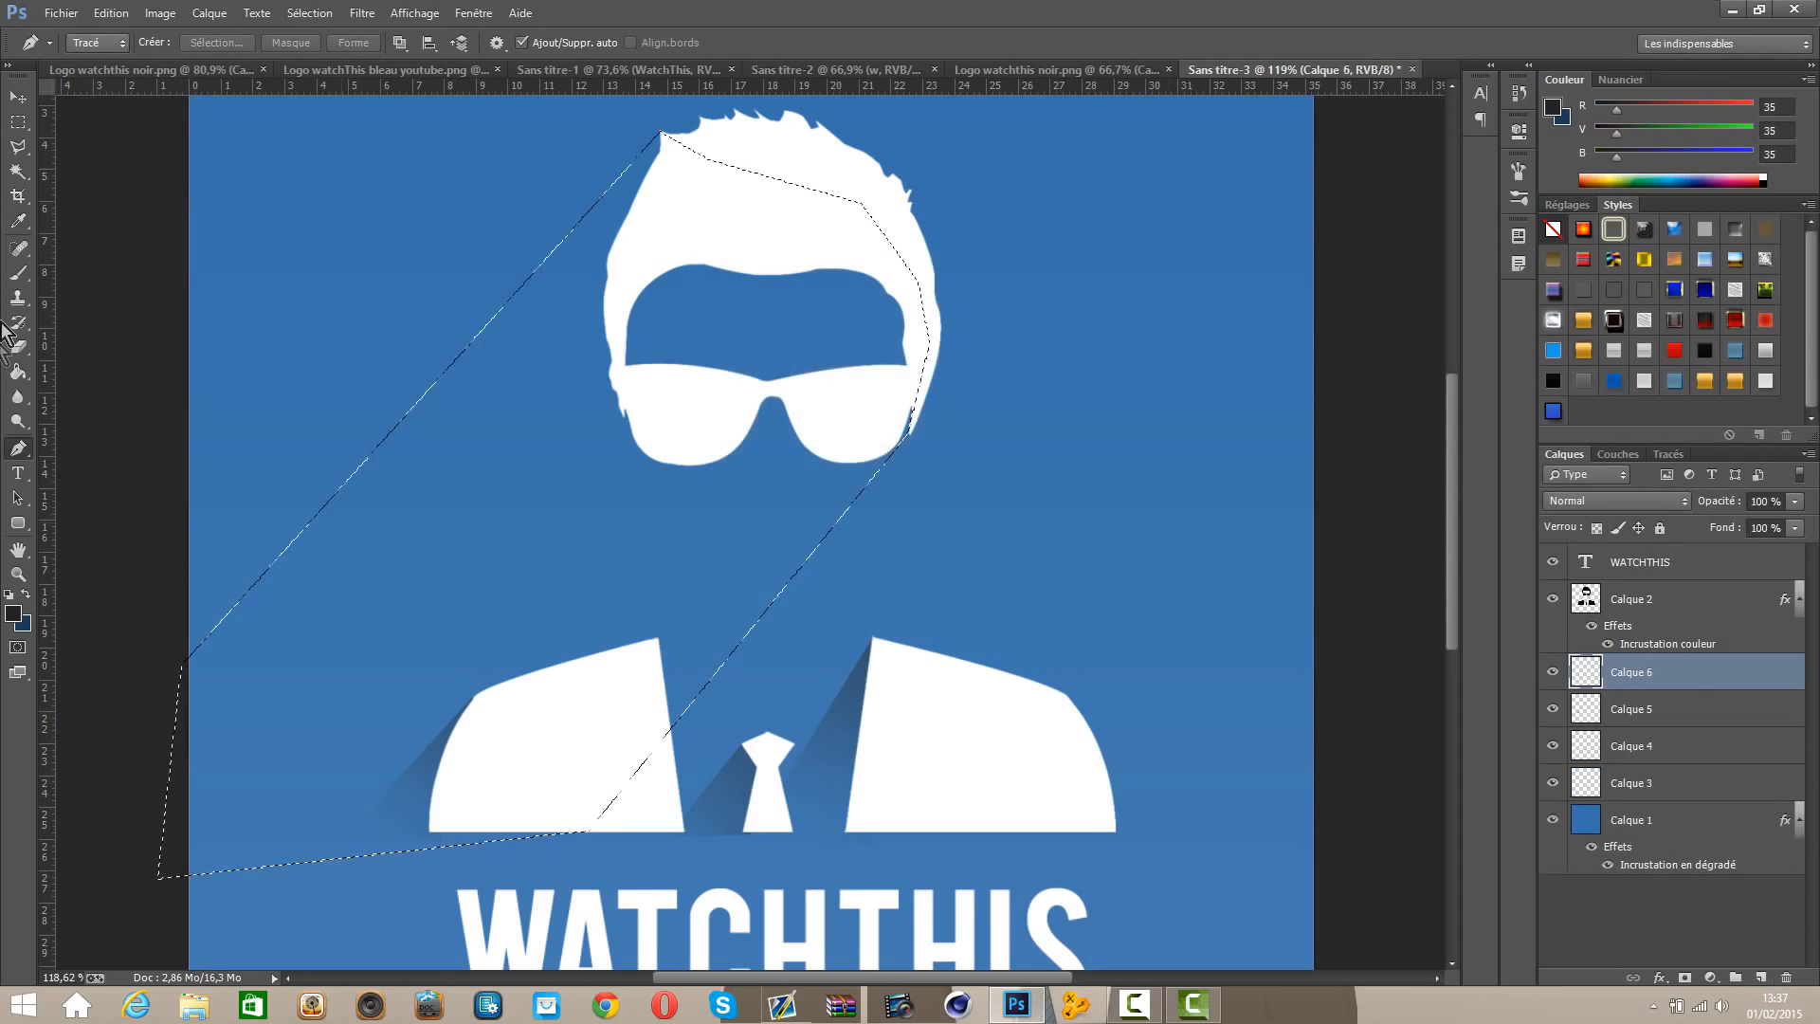
Step: Fill the head shadow selection with the dark grey foreground colour, deselect, and set the layer's opacity to 50 %
left_click(20, 375)
left_click(609, 569)
key("m")
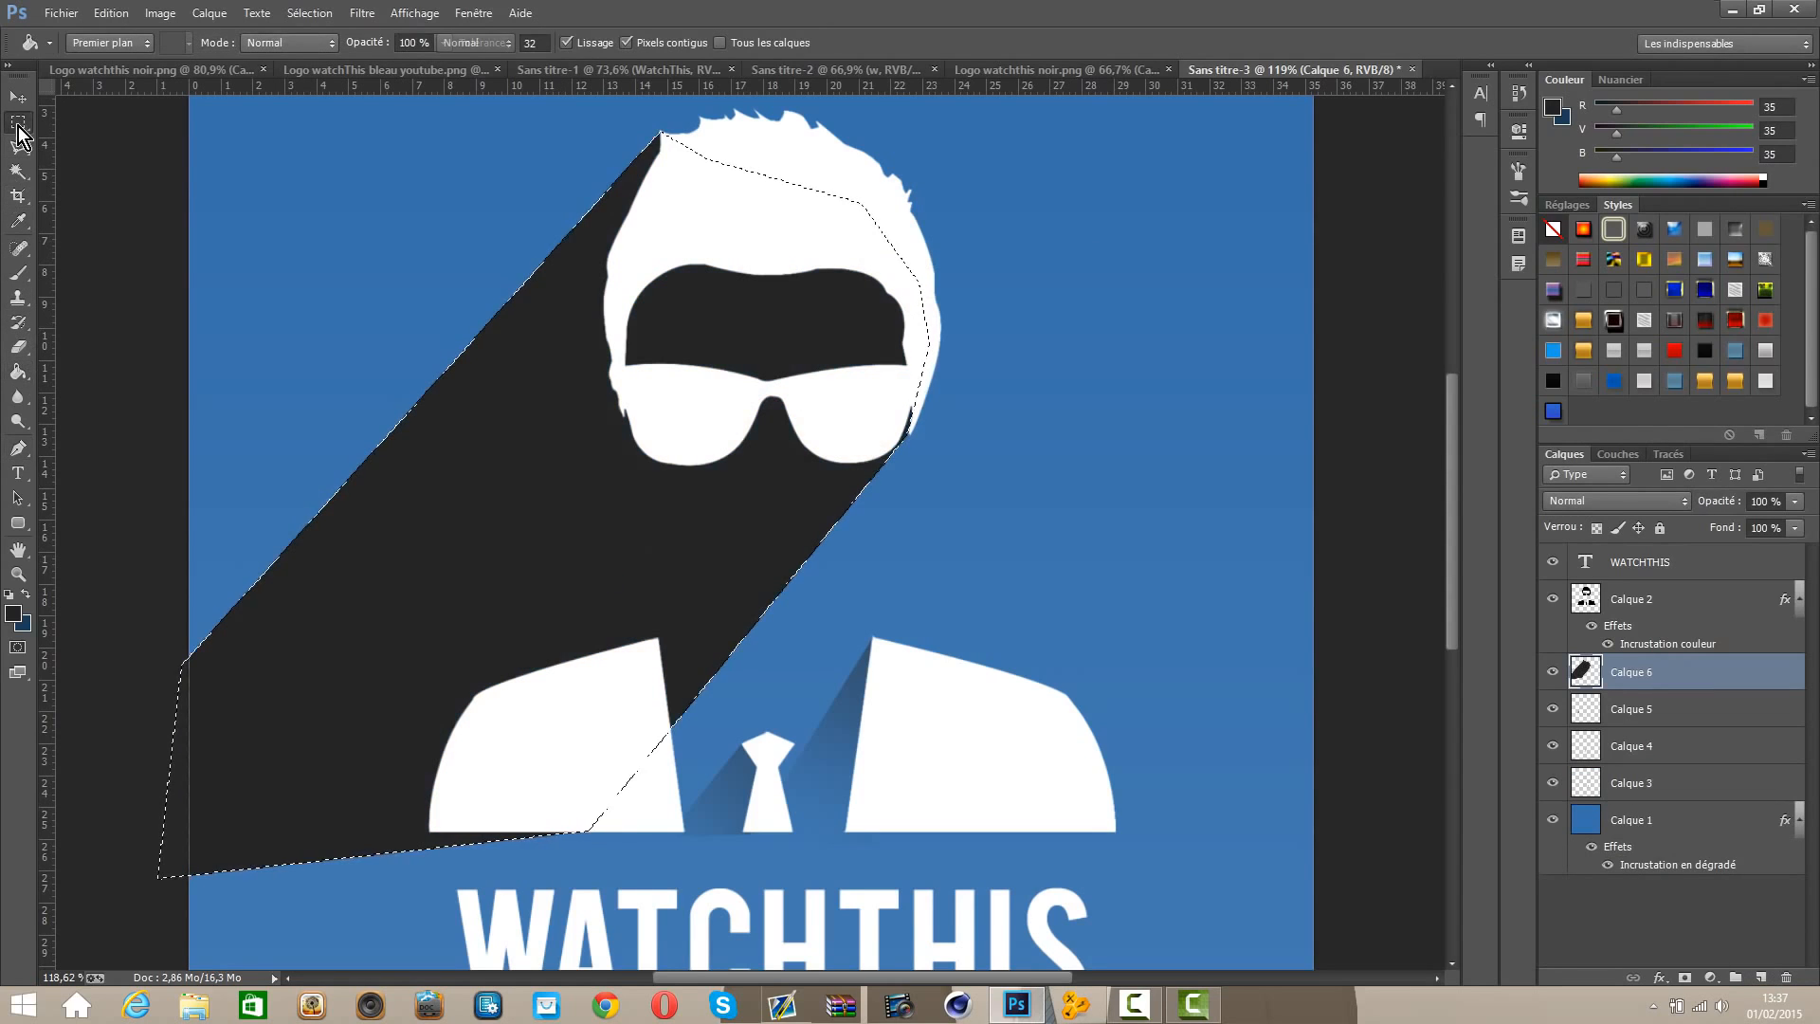
key("ctrl+d")
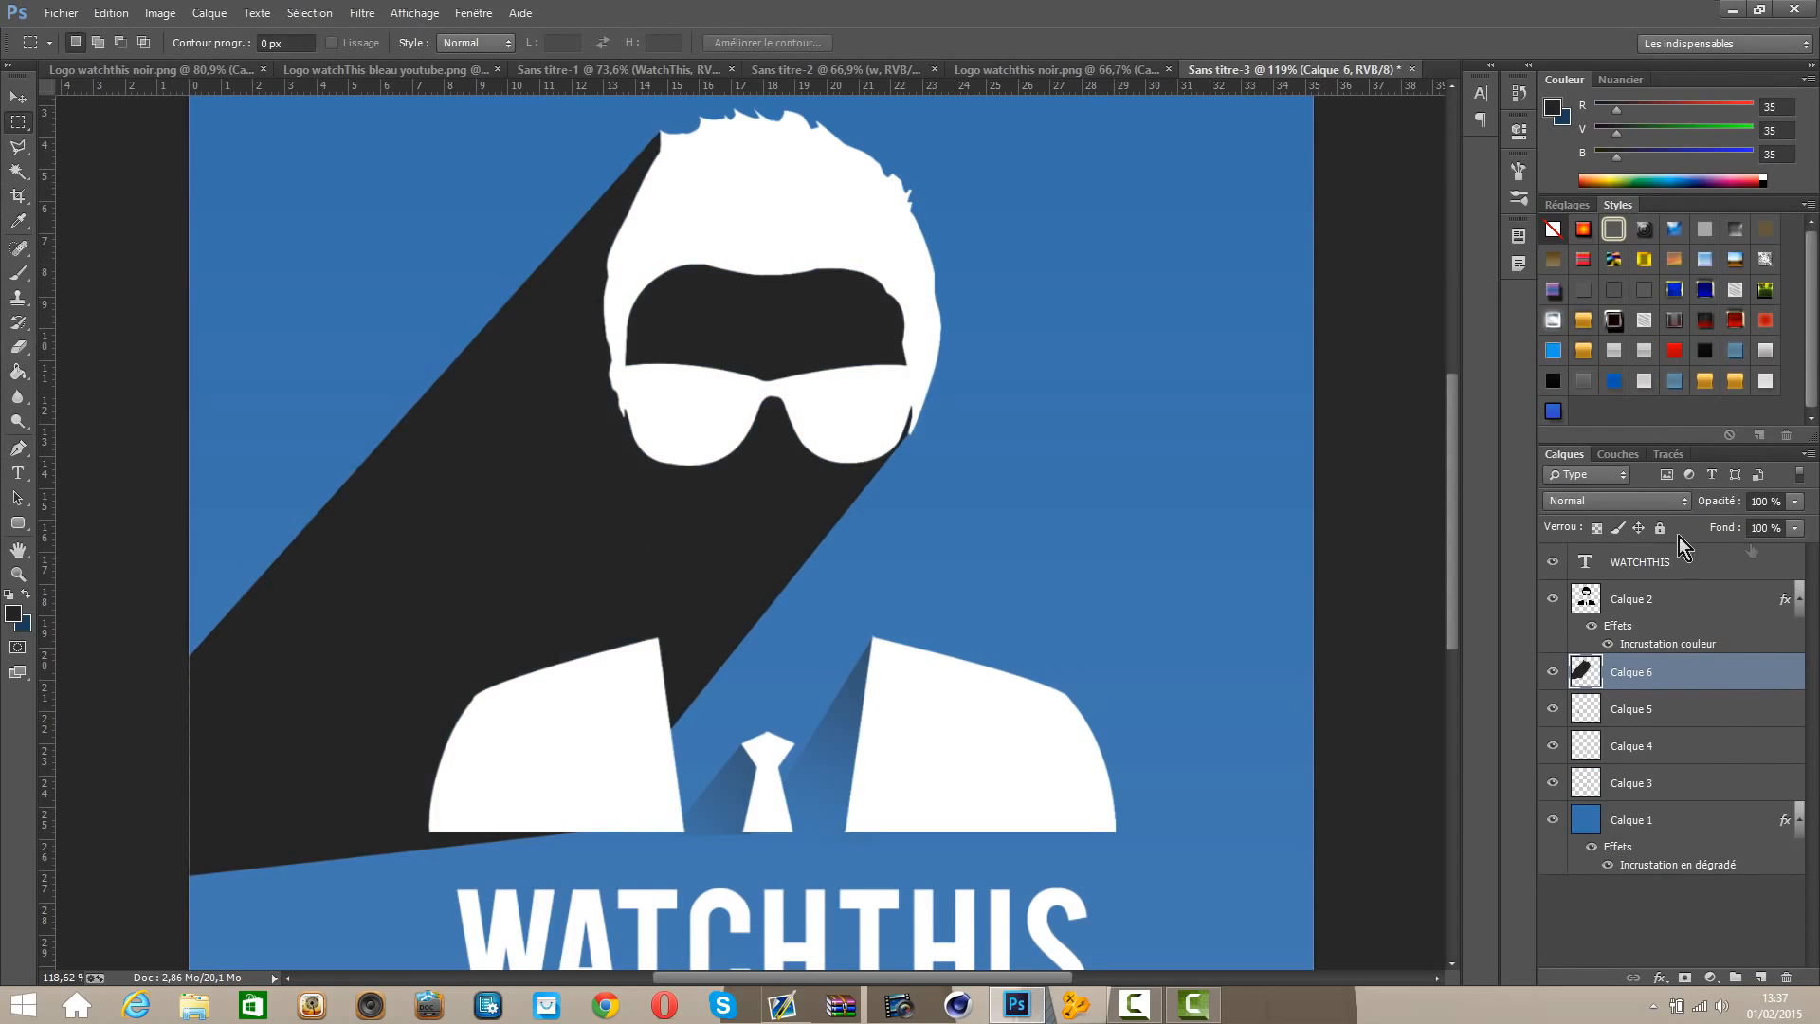
left_click(1771, 504)
type("50")
key("Return")
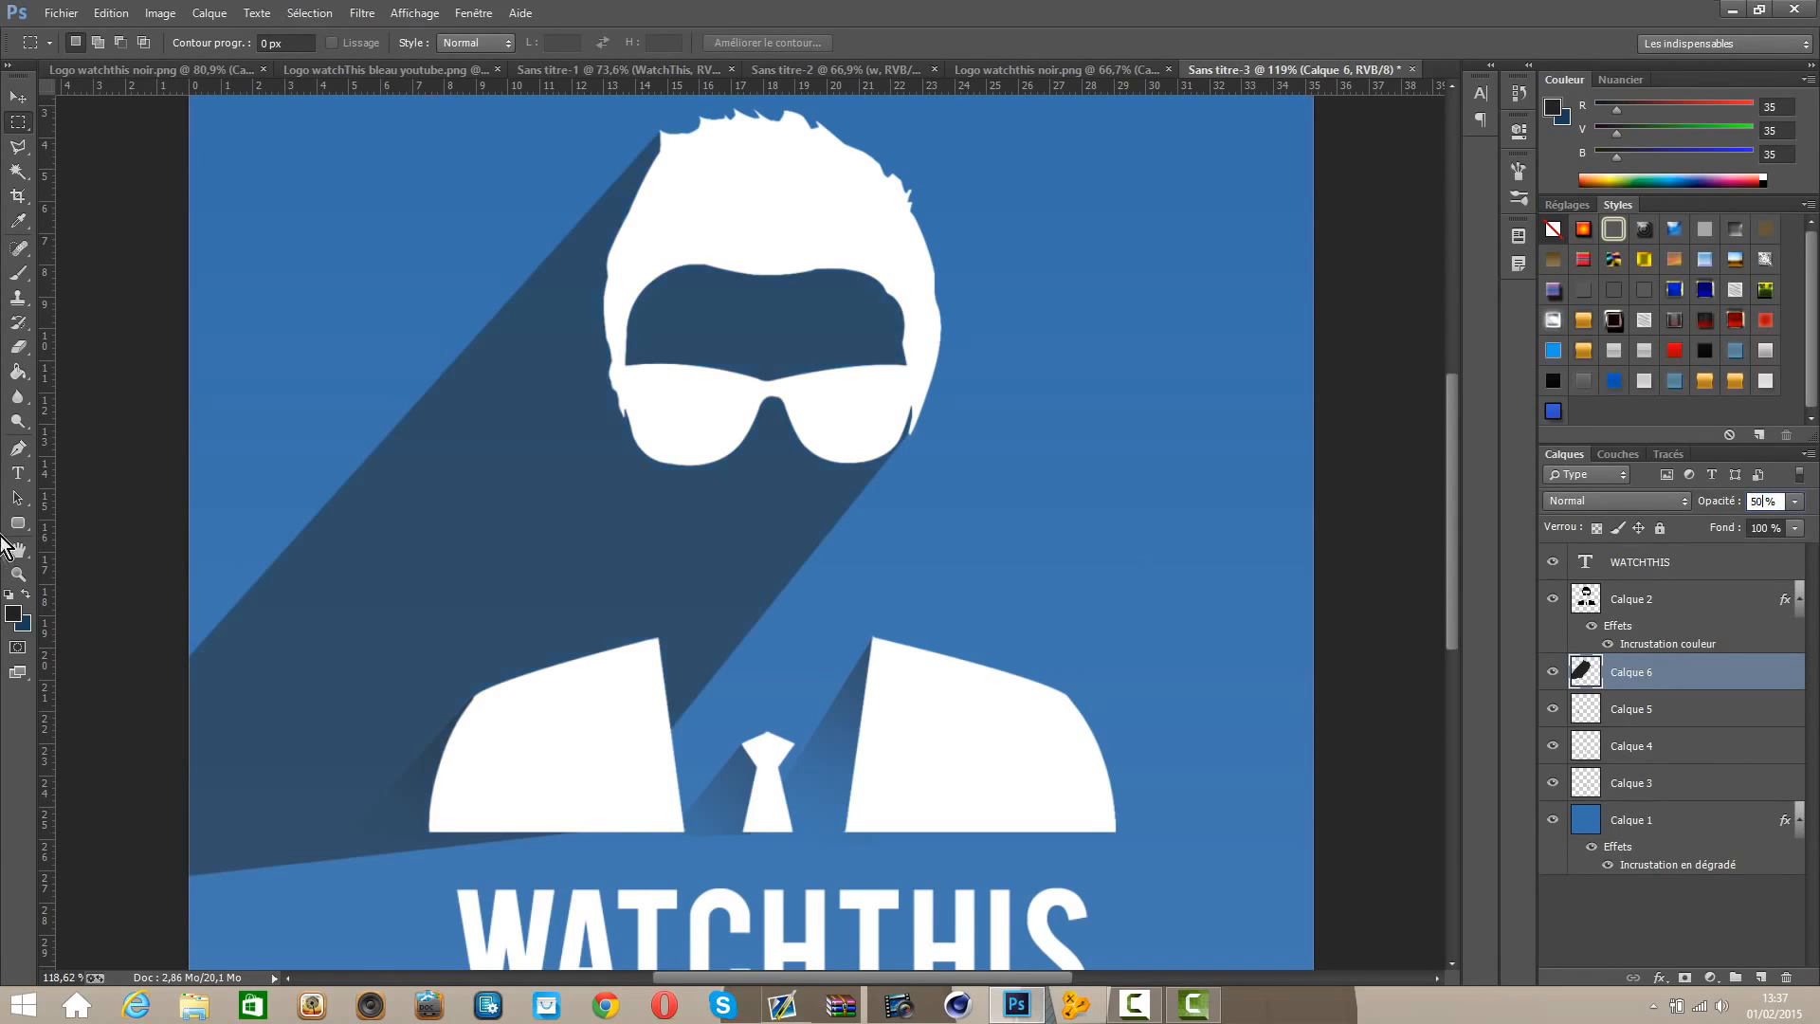
Step: Set the soft Eraser to 909 px and erase the far end of the head's long shadow so it fades before the jacket
left_click(18, 346)
key("ctrl+0")
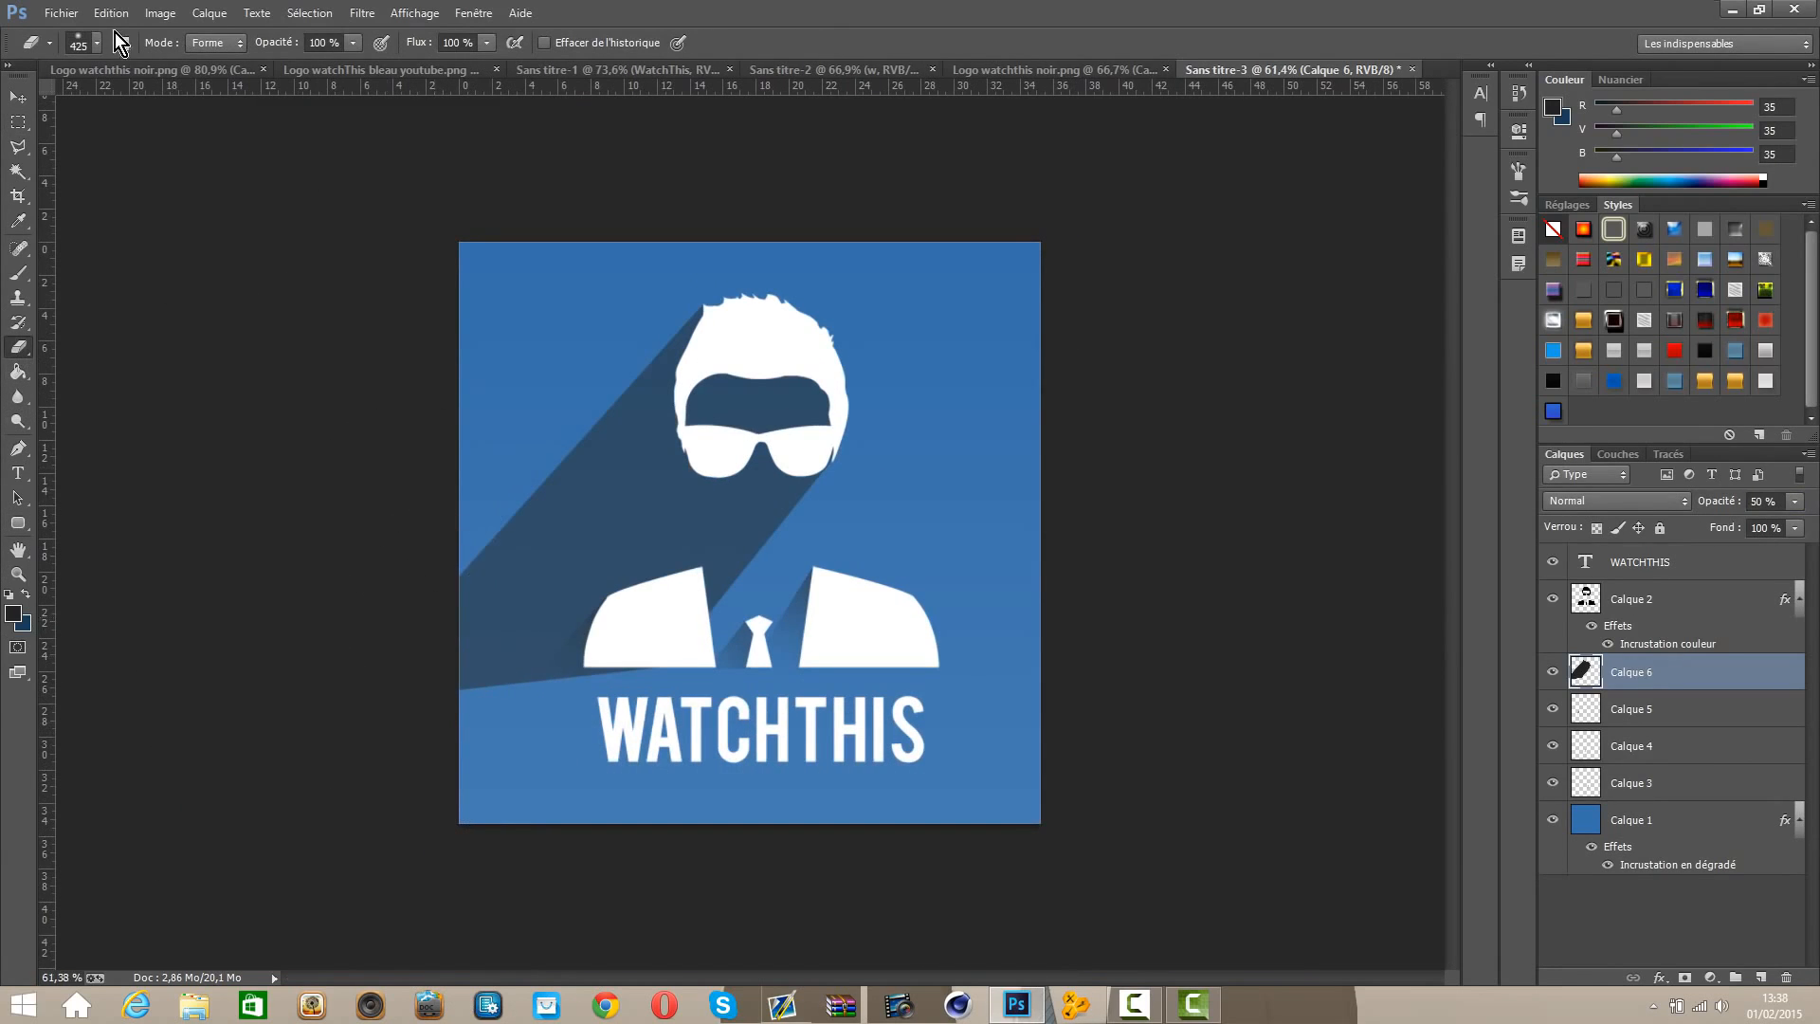
left_click(85, 48)
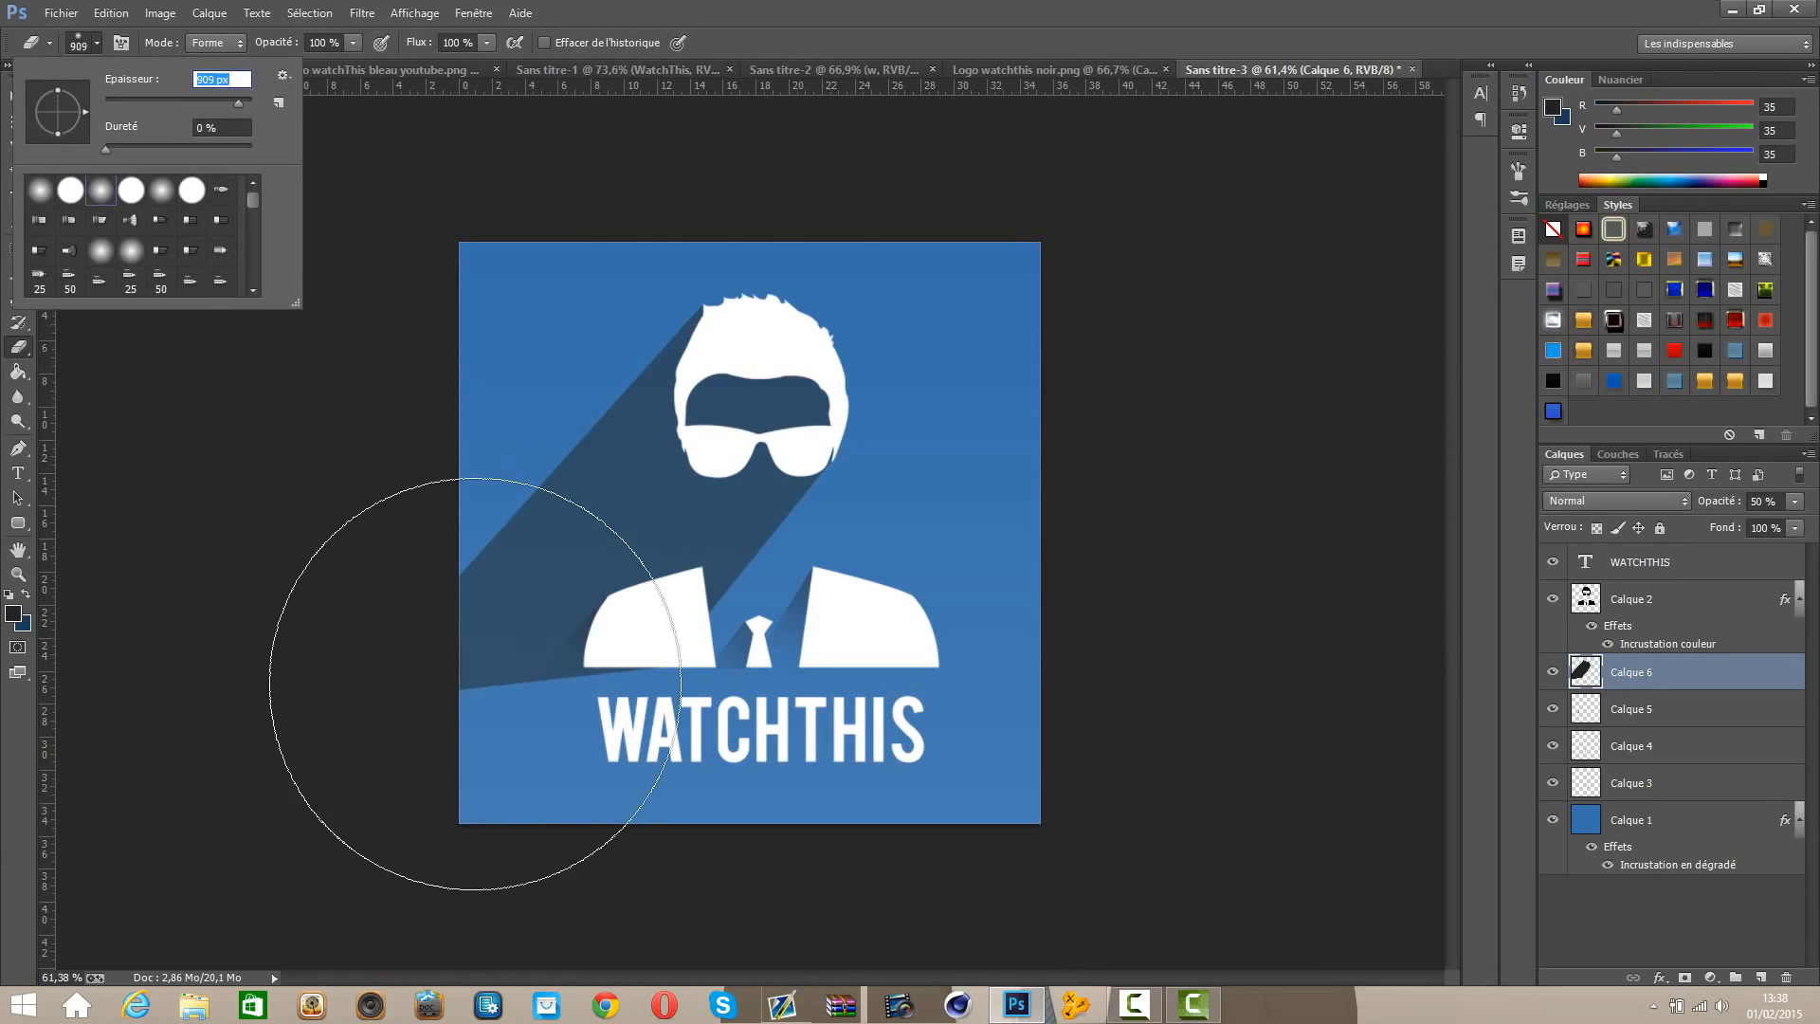
key("Return")
left_click(457, 600)
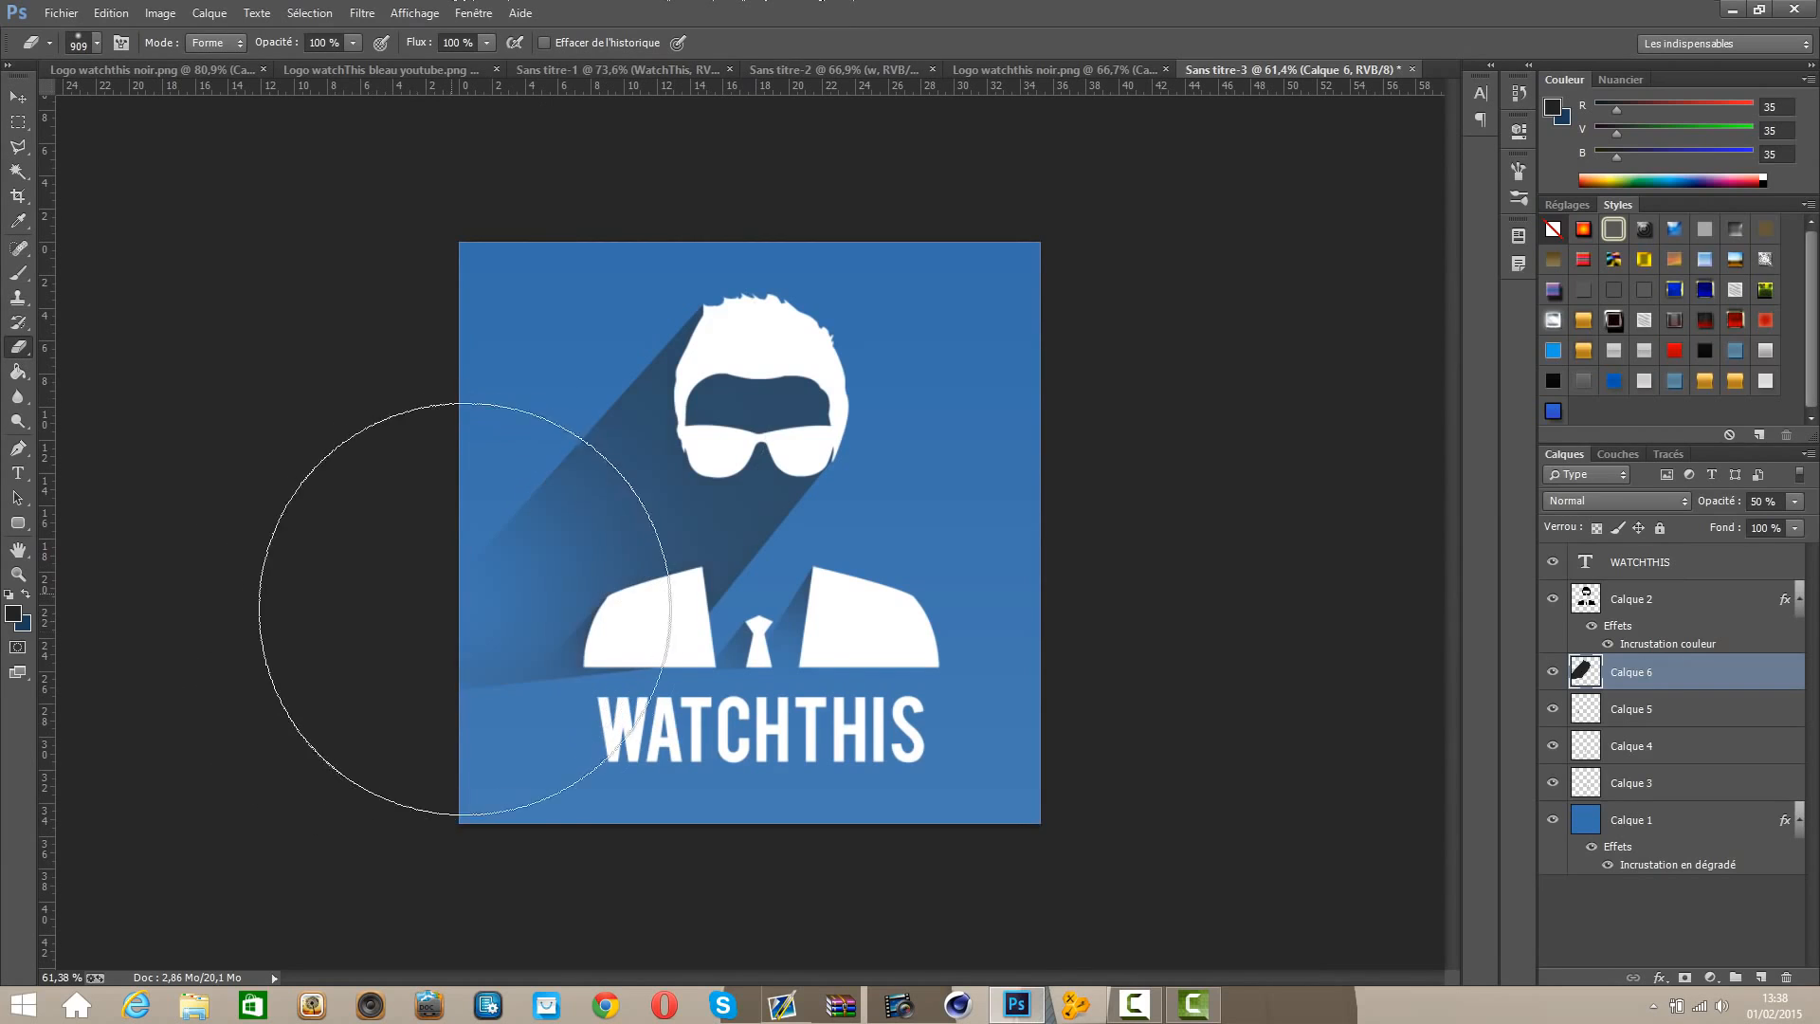
left_click_drag(531, 590, 747, 670)
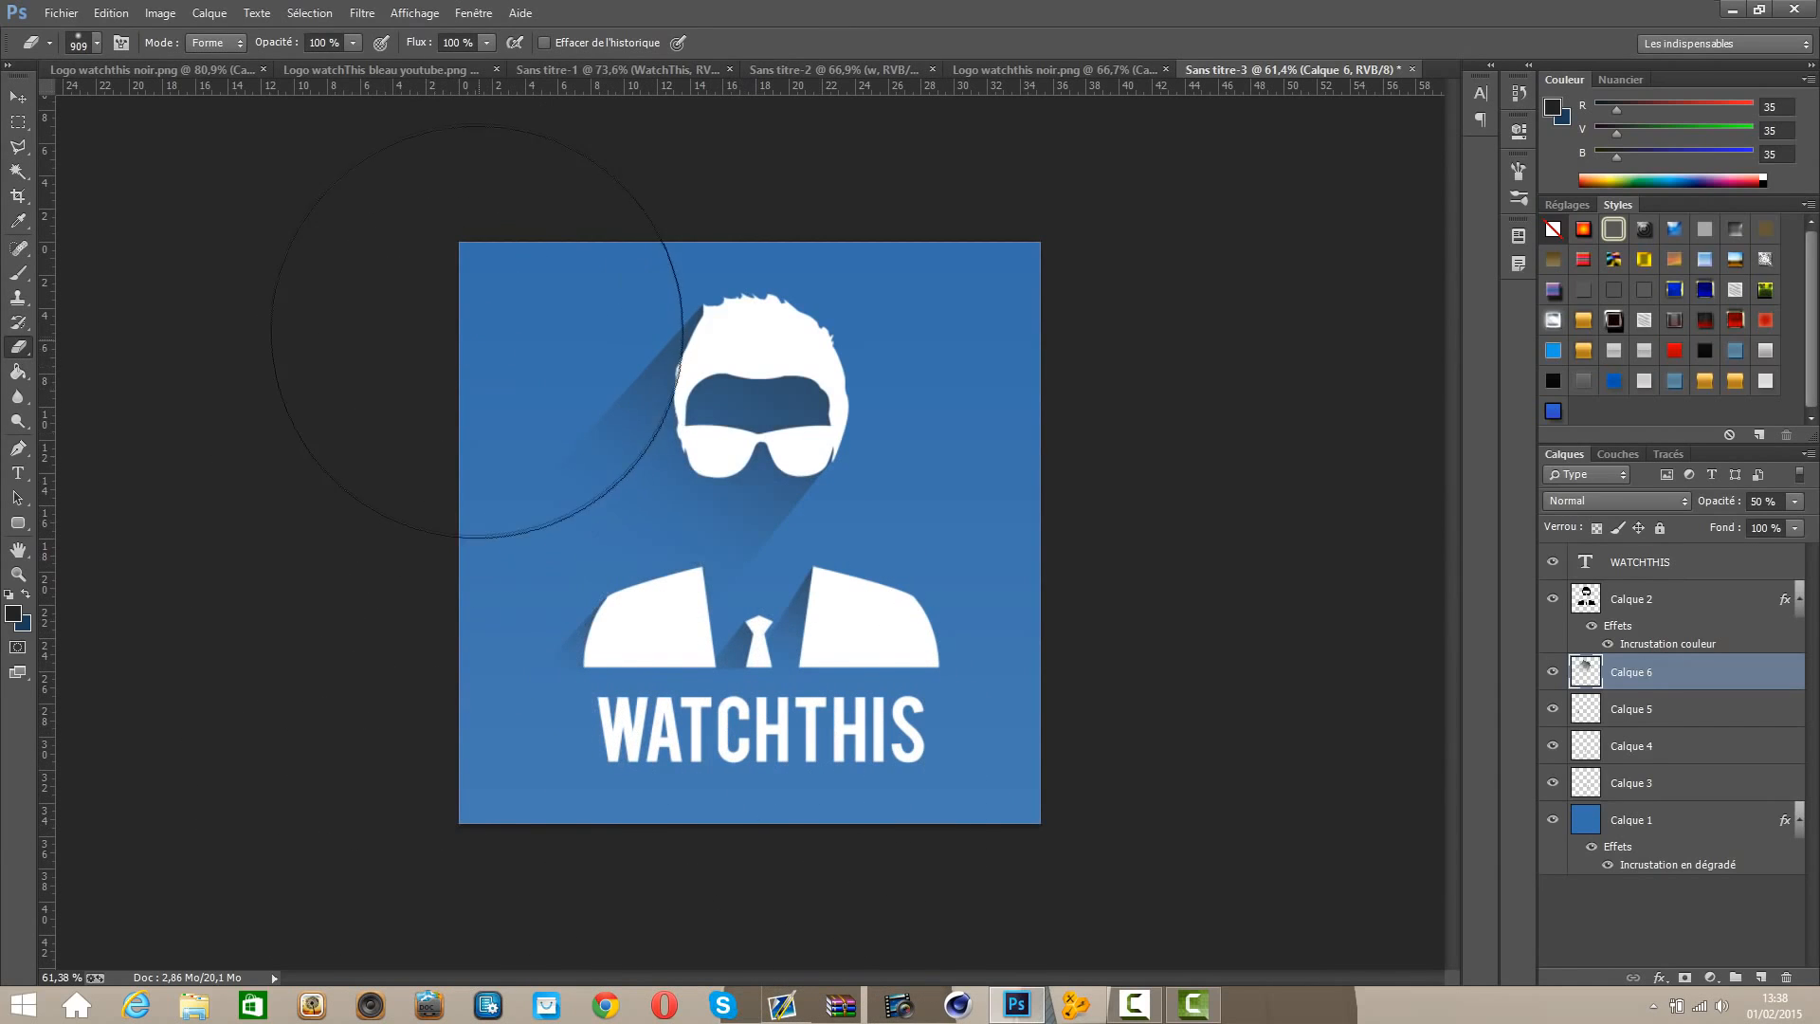
Step: Set the soft Eraser to 71 px and erase the lower part of the head shadow inside the forehead opening above the glasses
left_click(17, 97)
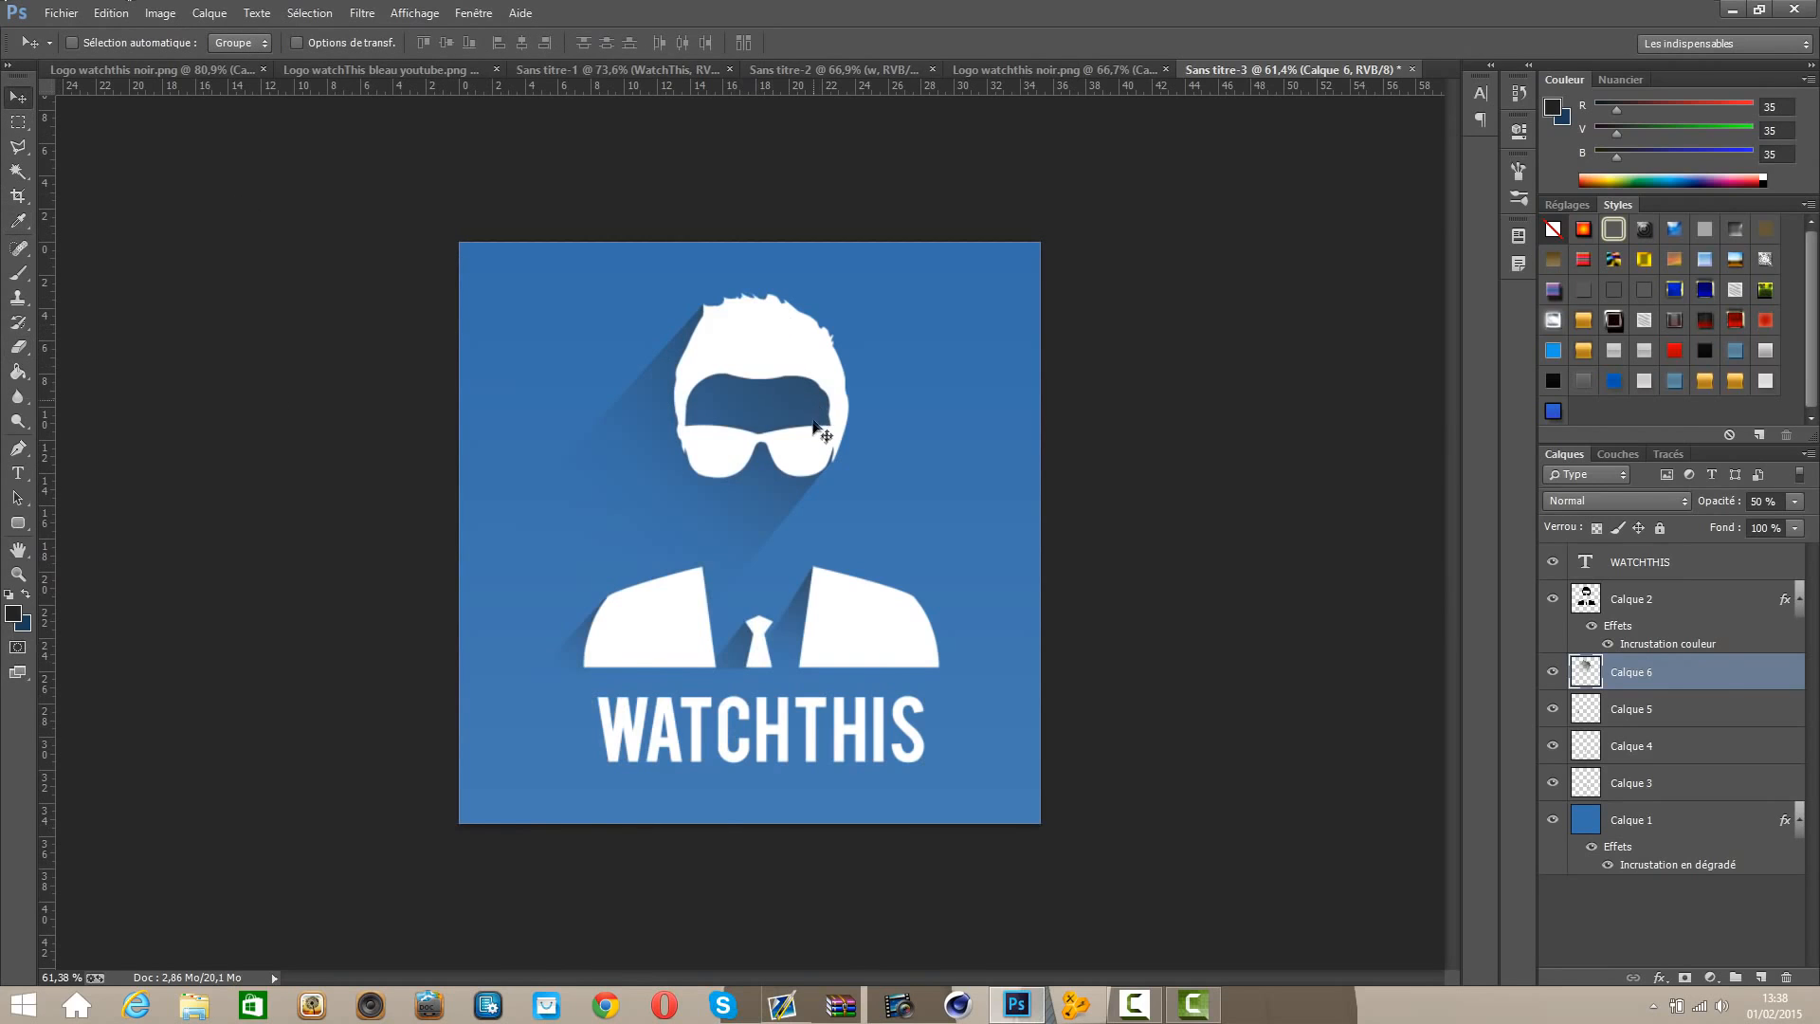
scroll(817, 569, "down", 3)
scroll(792, 507, "up", 5)
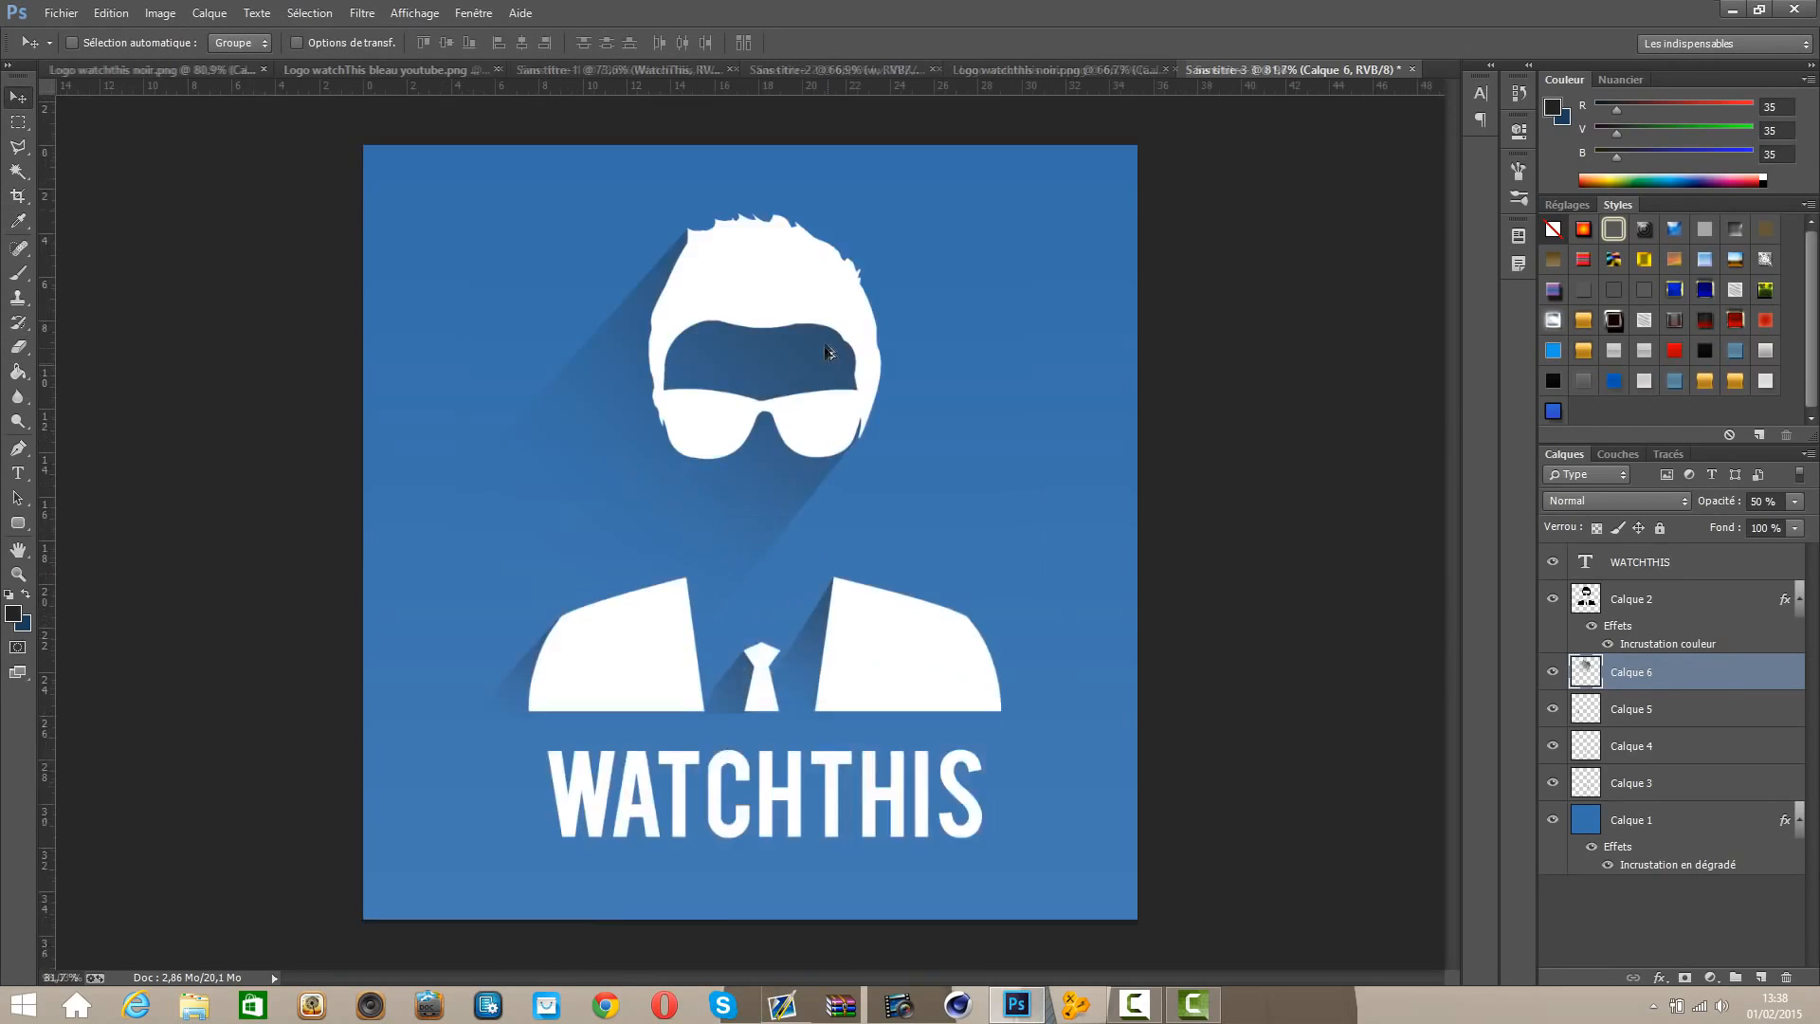
left_click(17, 346)
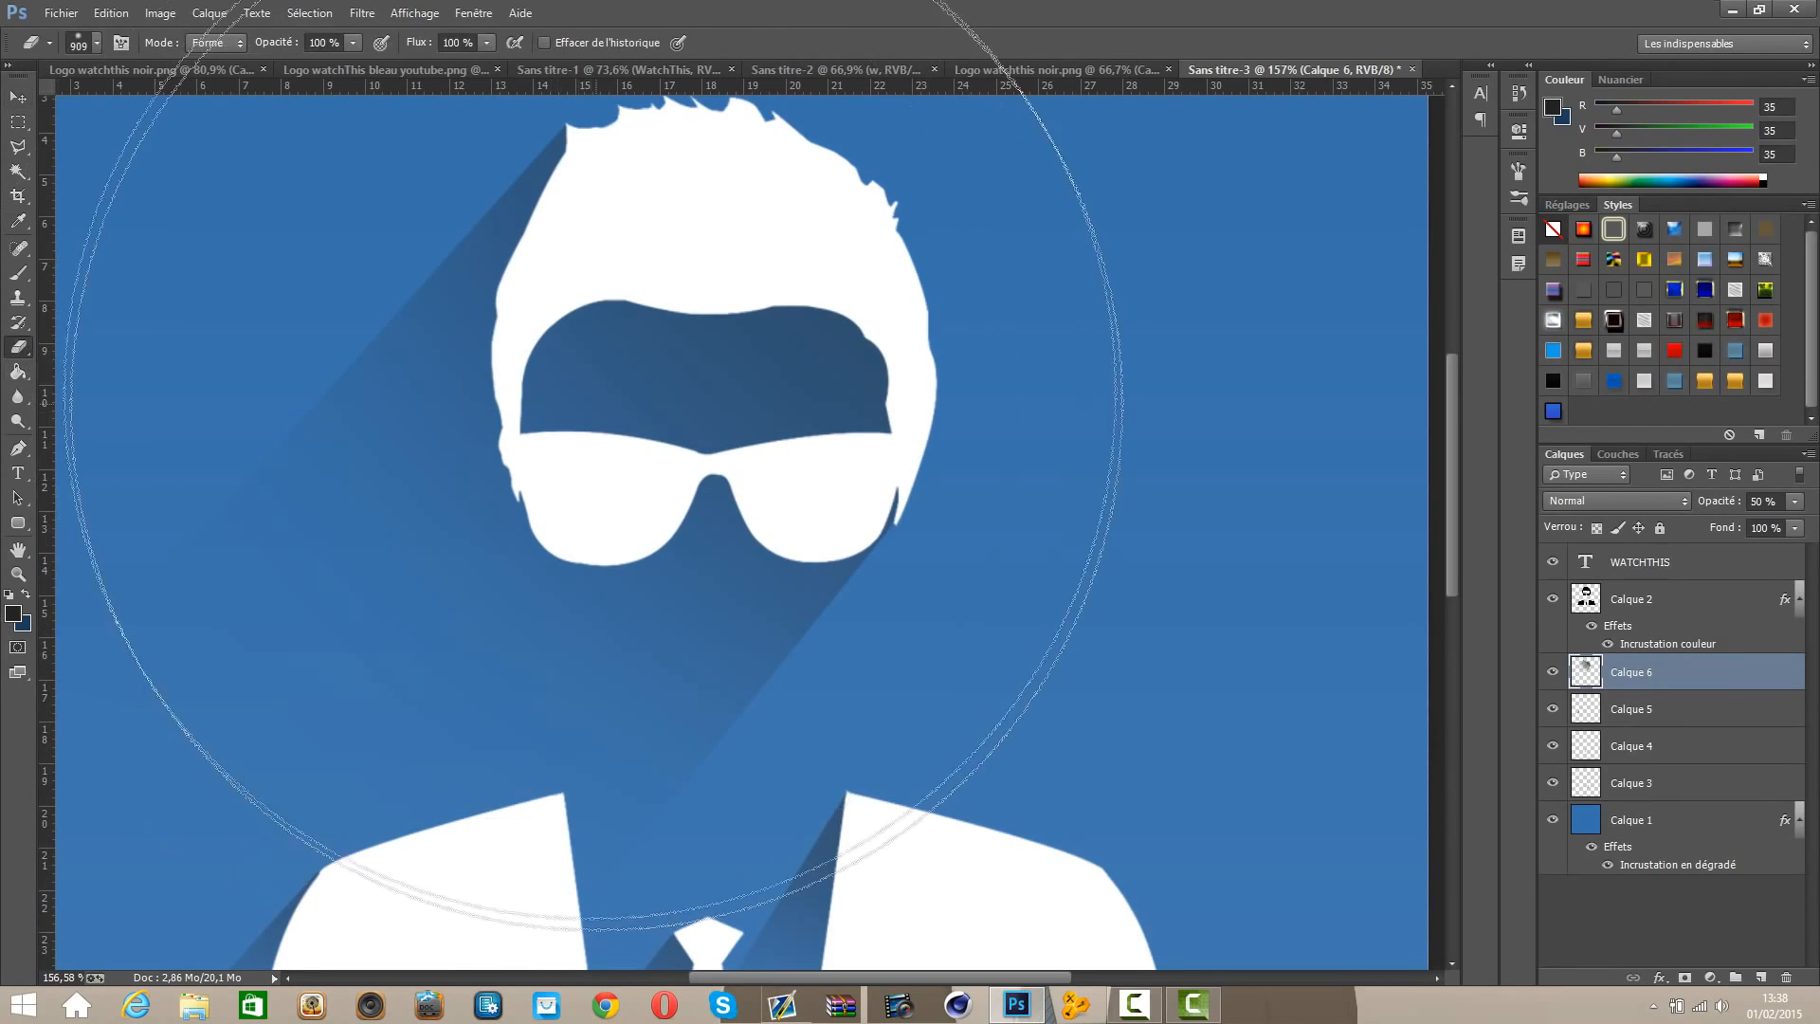
left_click(84, 43)
left_click(156, 103)
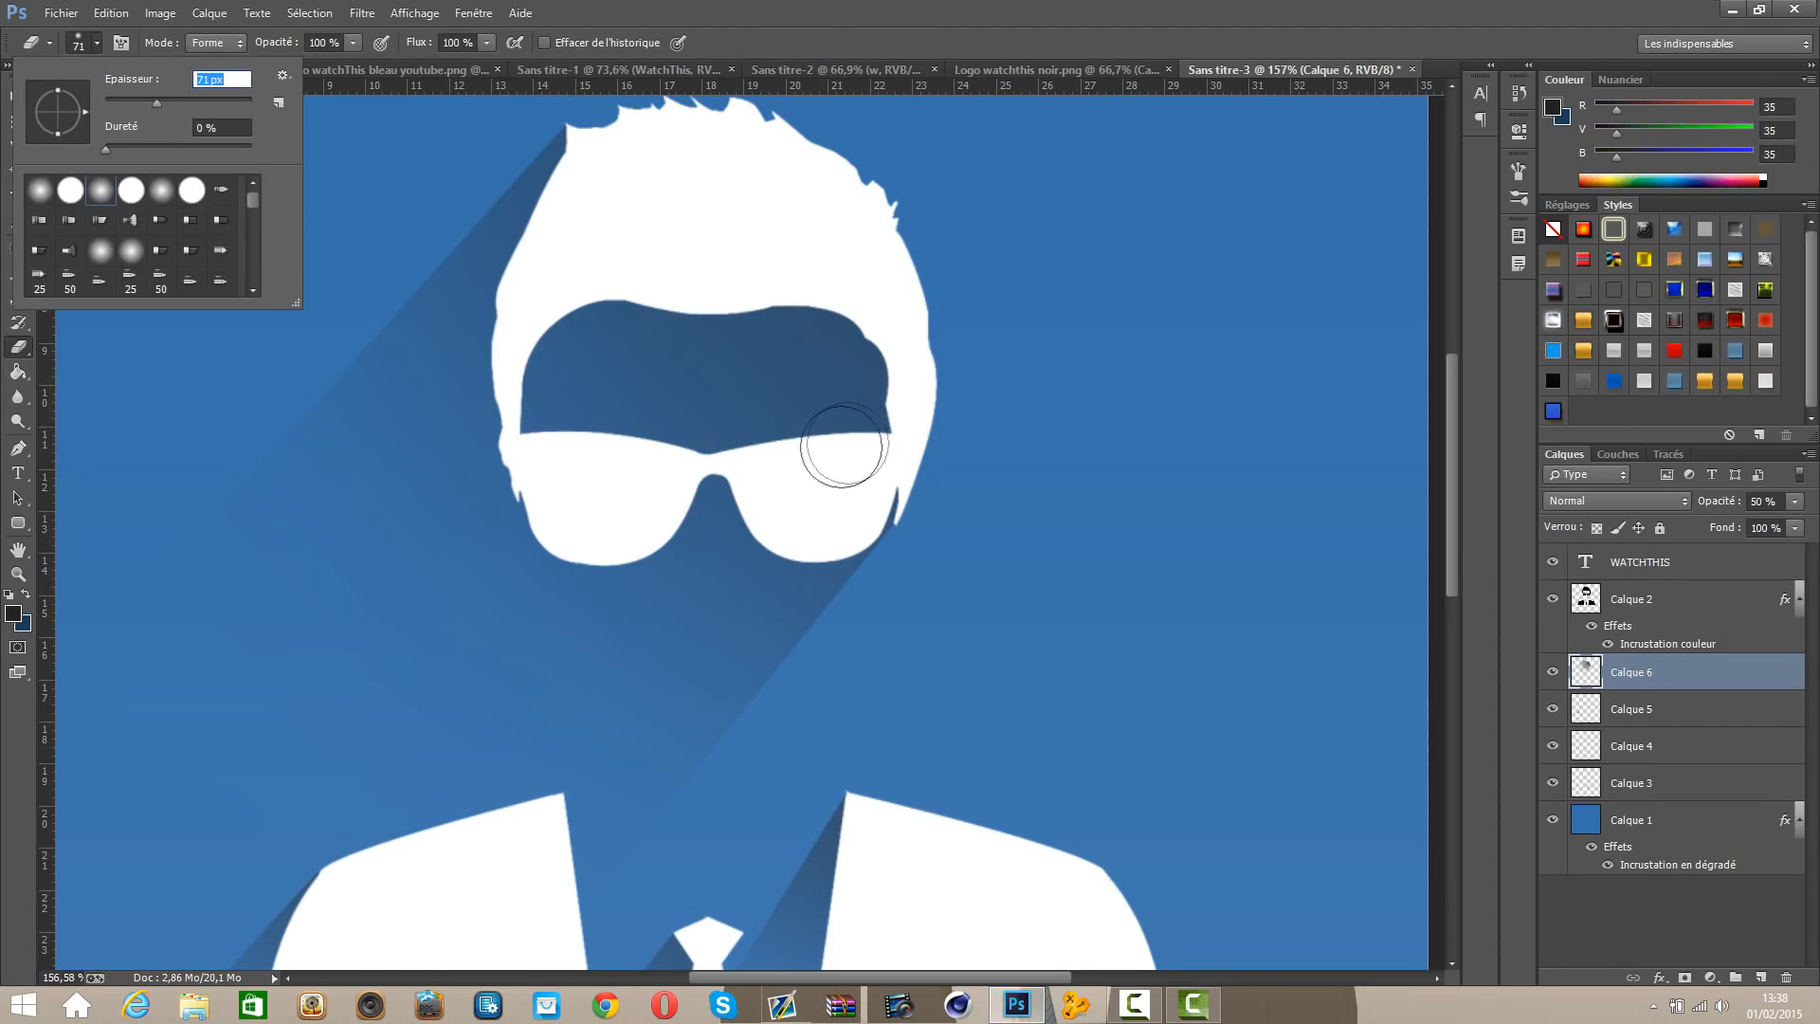
mouse_move(545, 409)
left_mouse_down()
mouse_move(561, 394)
mouse_move(752, 418)
mouse_move(891, 550)
left_mouse_up()
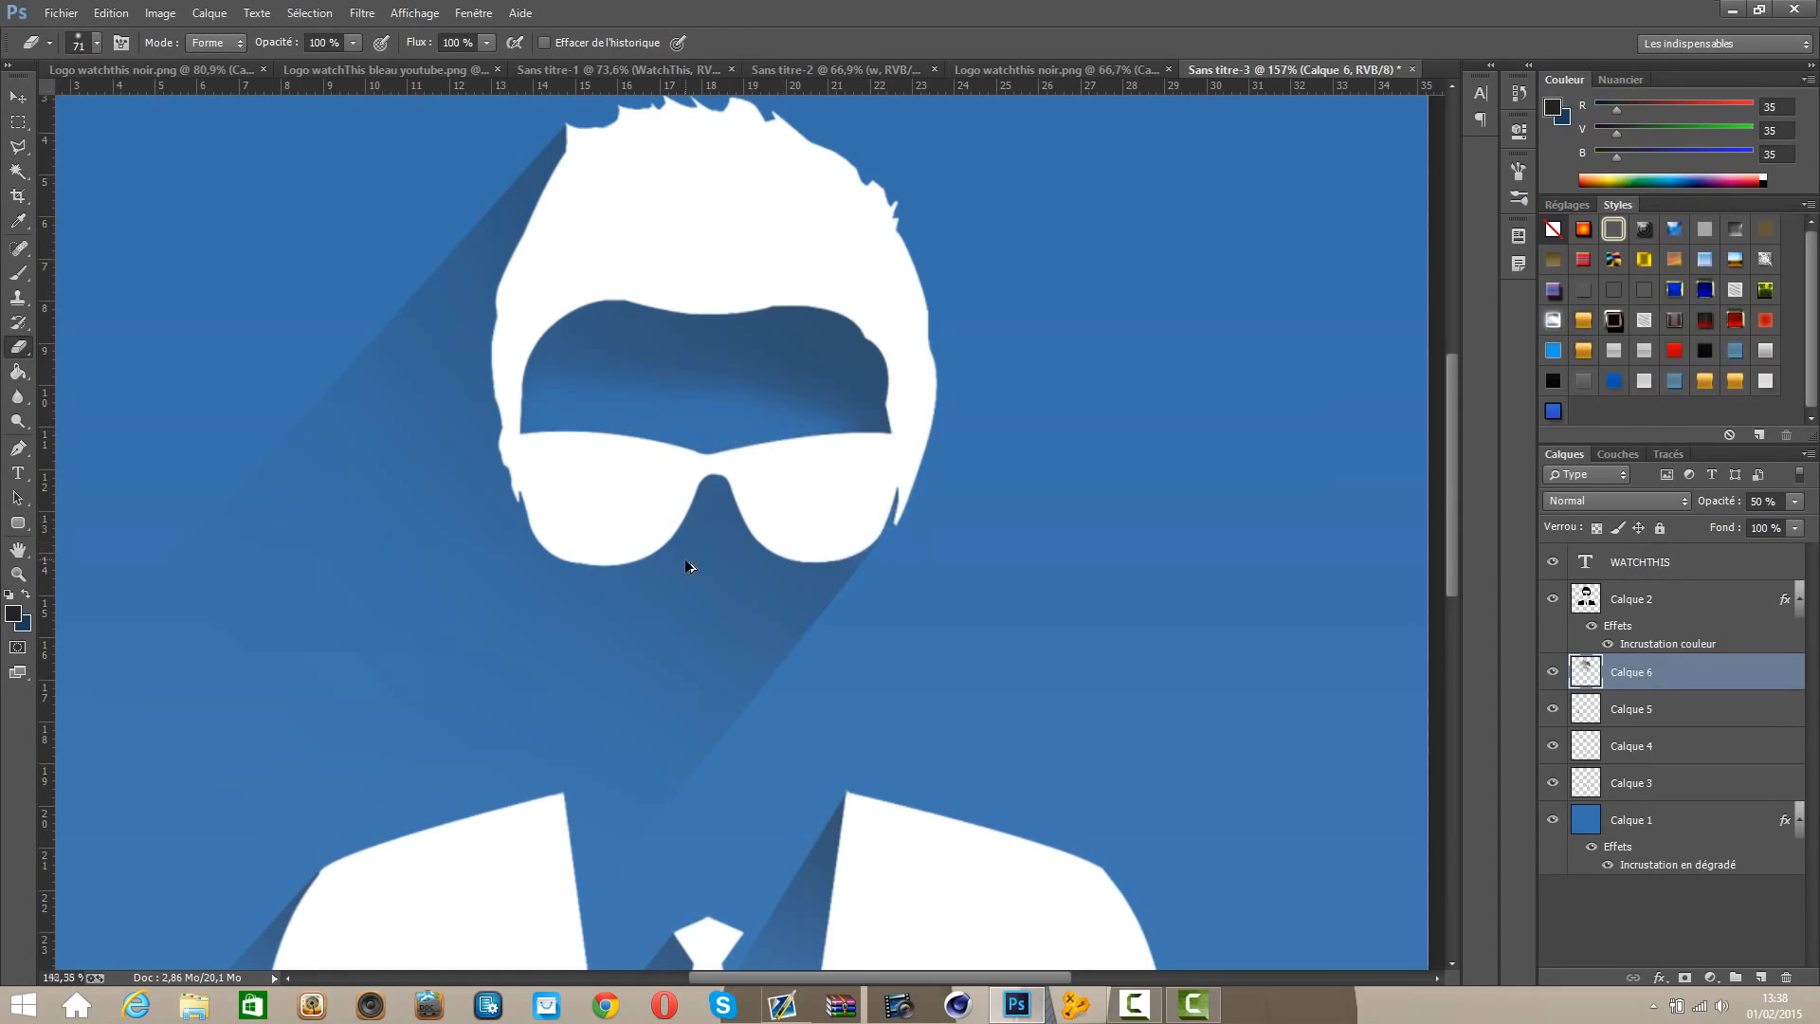
scroll(691, 560, "down", 5)
scroll(633, 318, "up", 5)
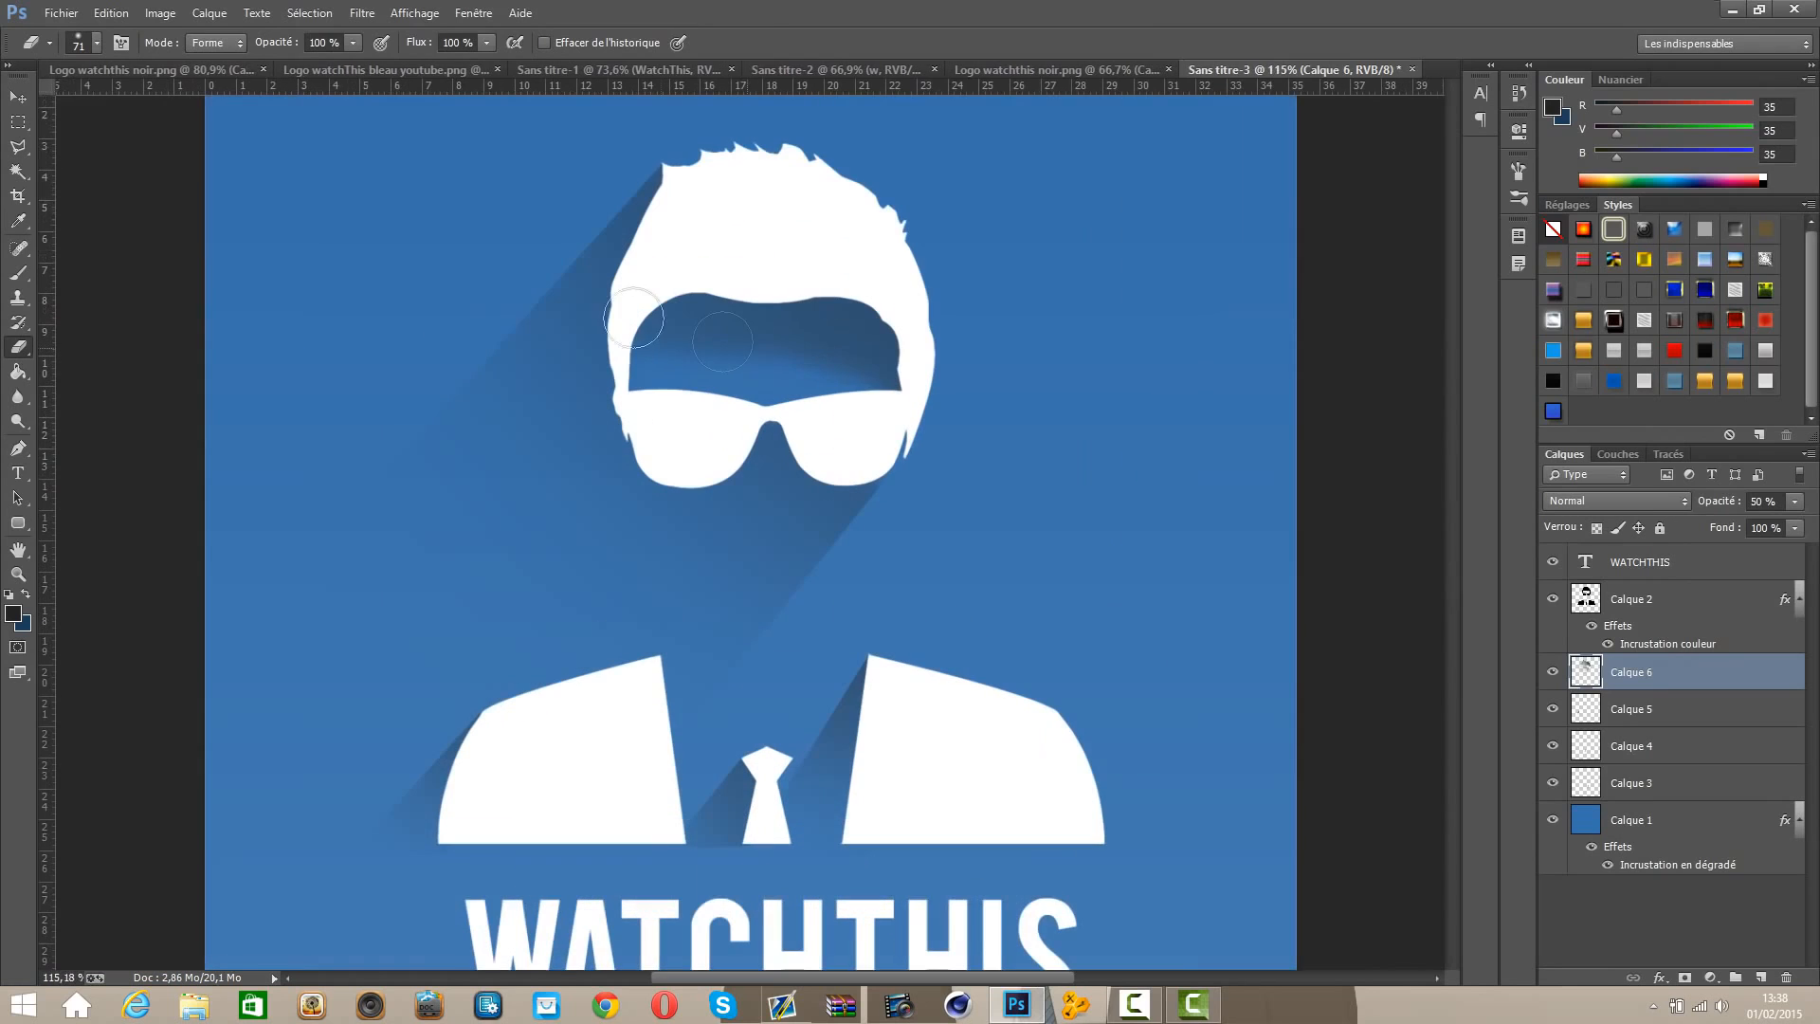
Step: Enlarge the Eraser to 155 px and soften the shadow left inside the forehead opening above the glasses
left_click(85, 42)
left_click(187, 99)
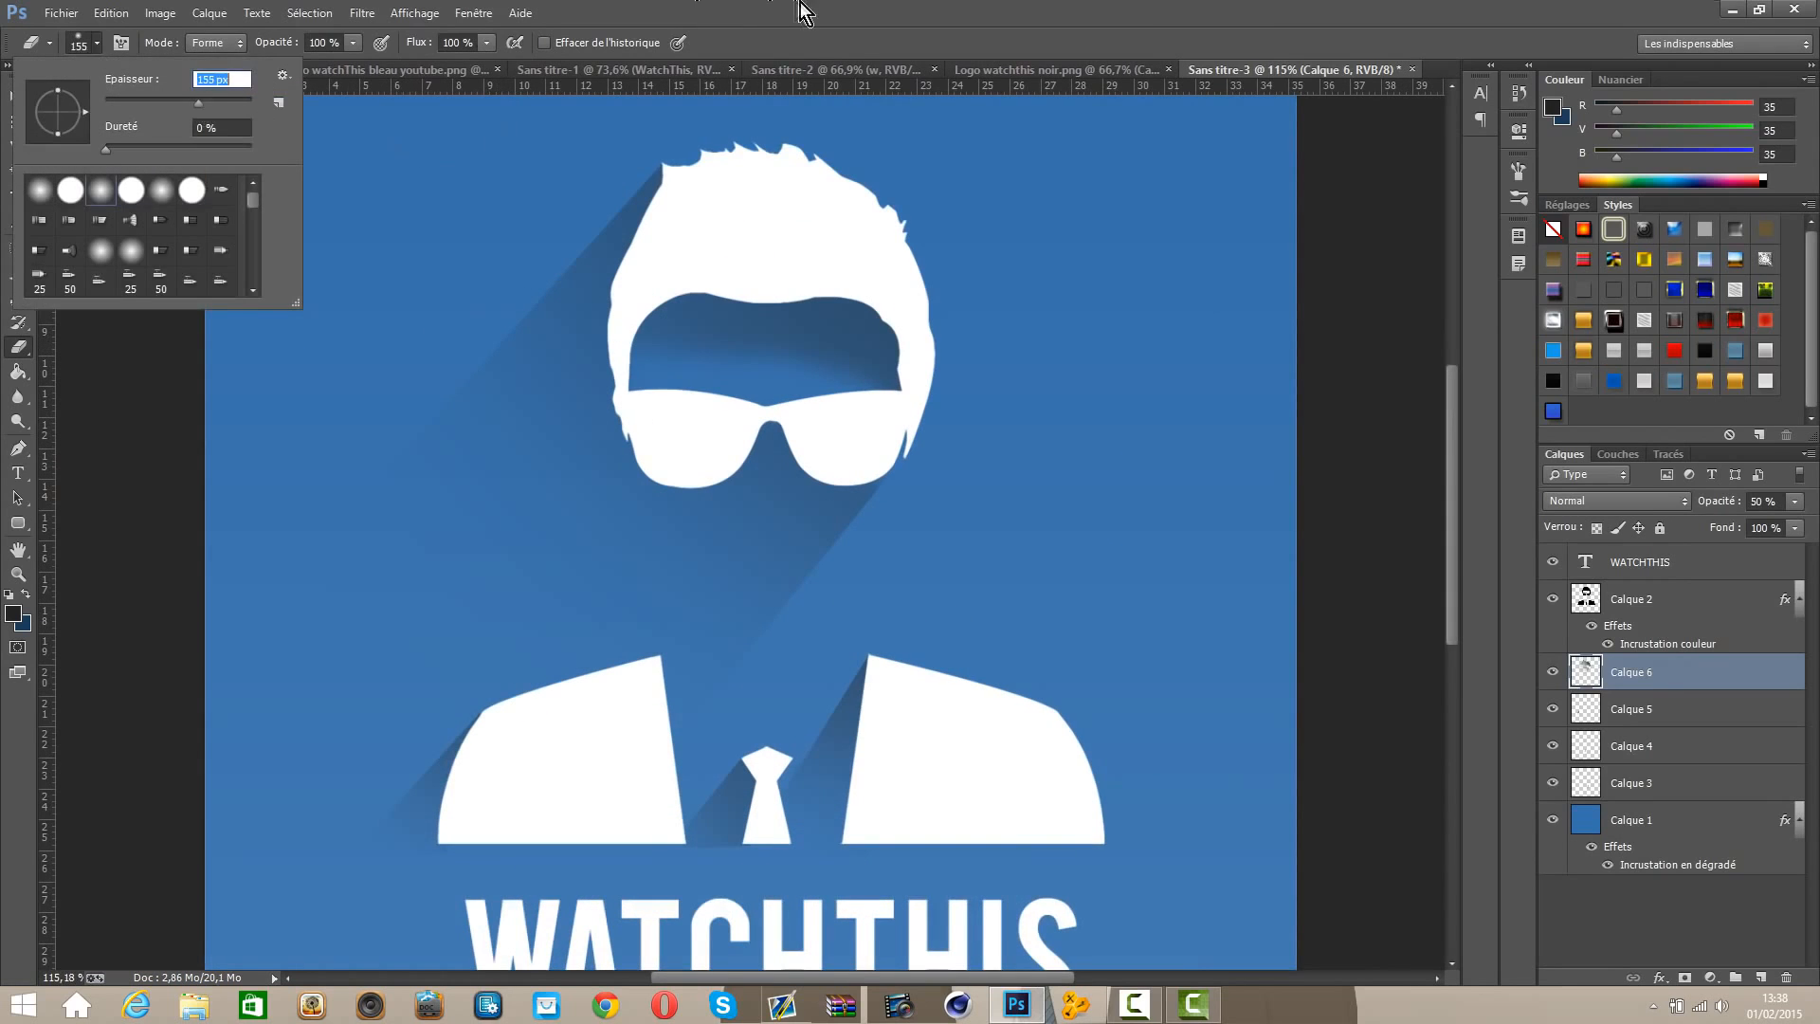
left_click(796, 5)
mouse_move(683, 366)
left_mouse_down()
mouse_move(835, 408)
mouse_move(785, 459)
left_mouse_up()
scroll(776, 579, "down", 3)
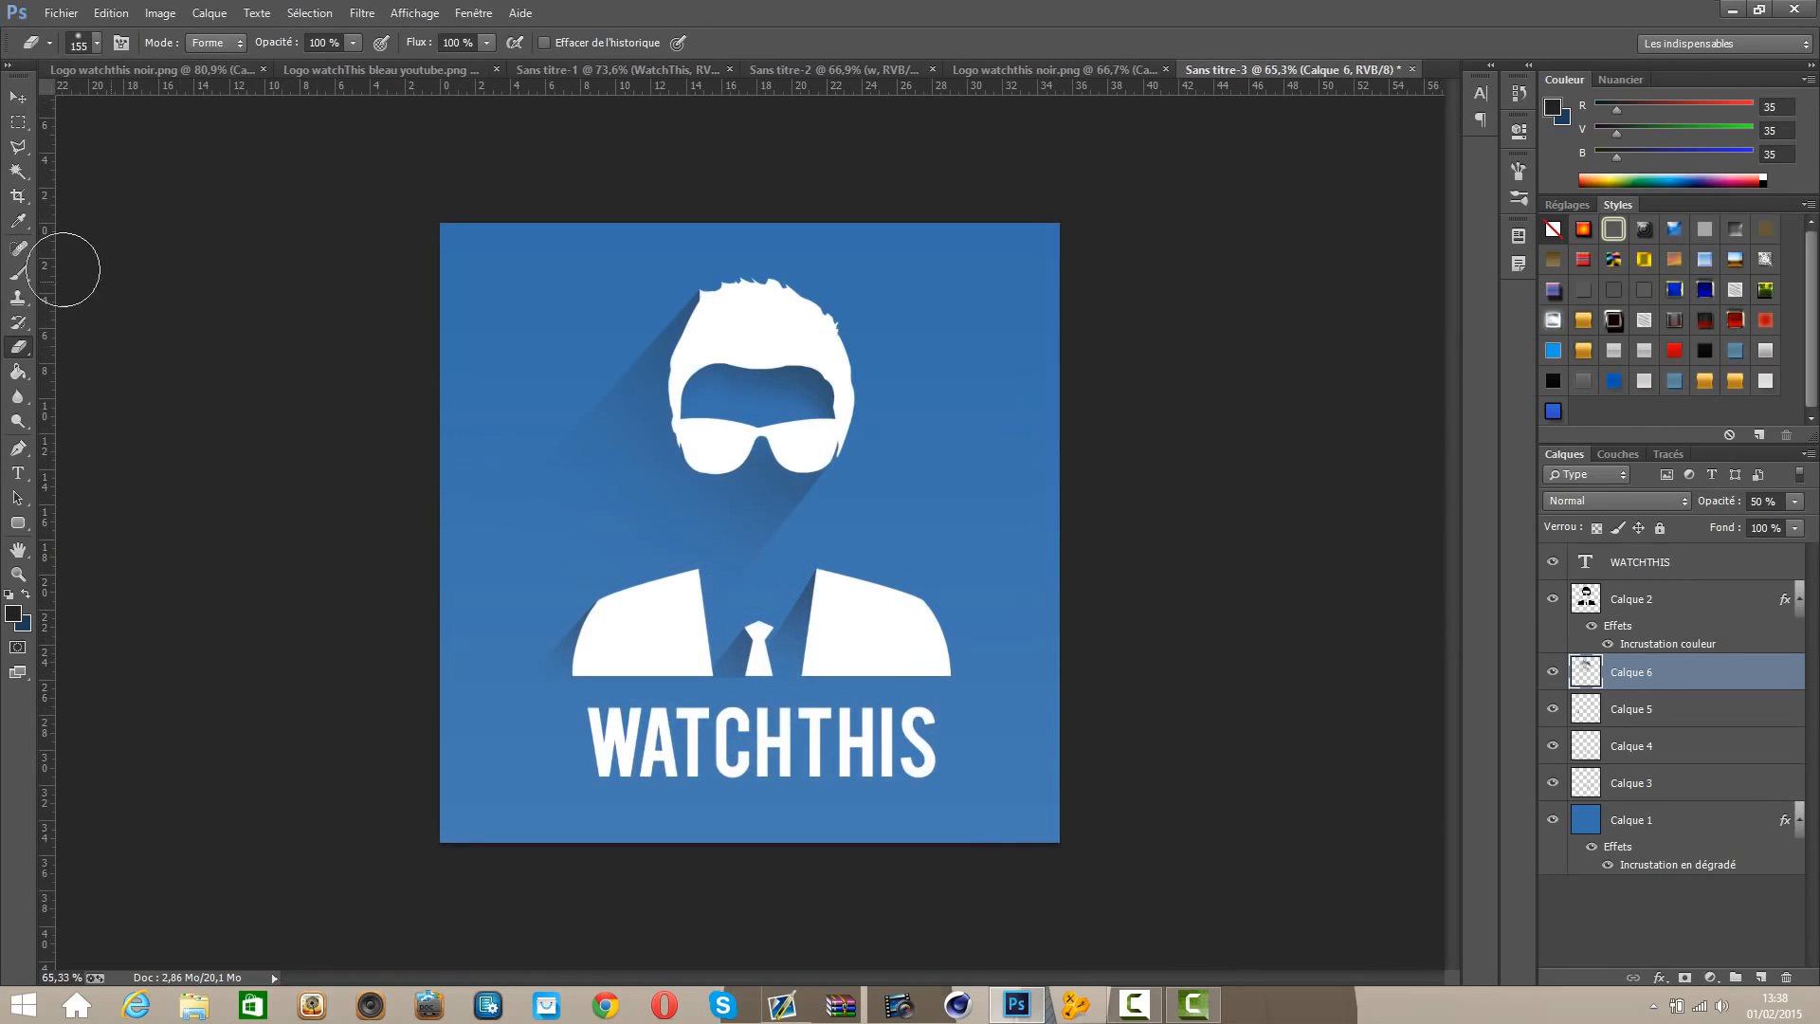
left_click(17, 96)
scroll(776, 839, "down", 2)
scroll(773, 832, "up", 4)
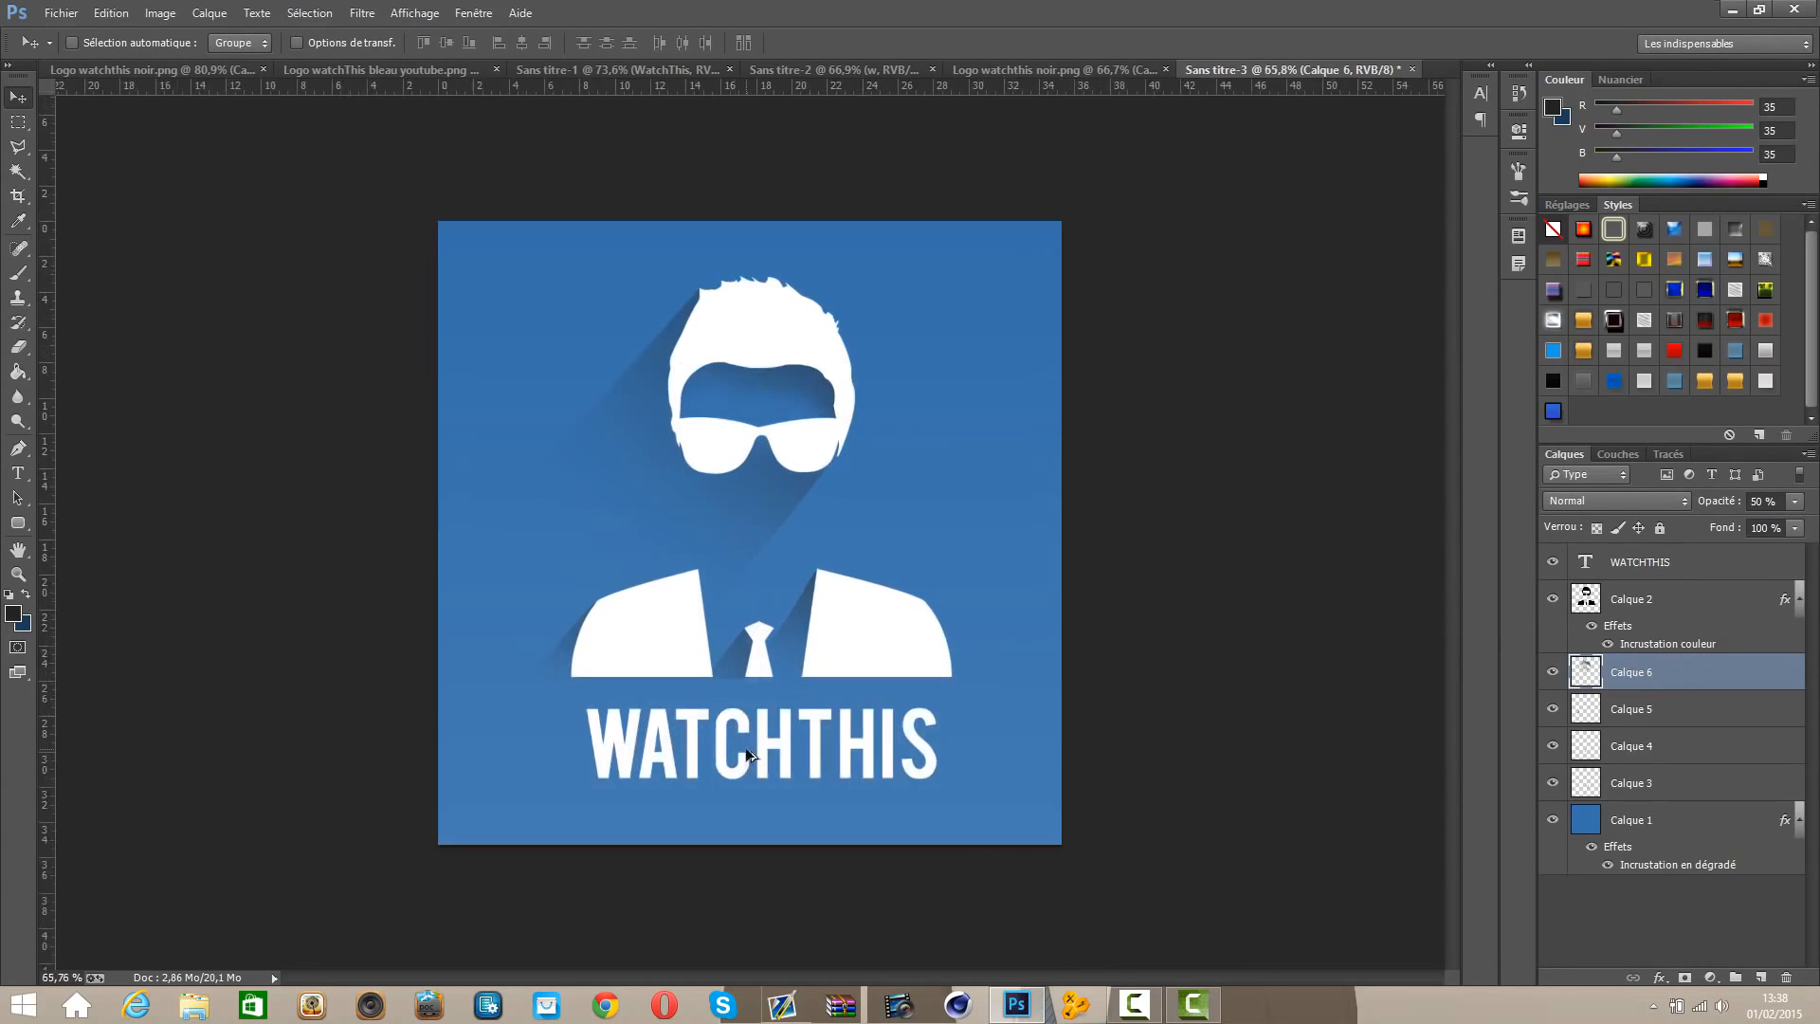
Step: Draw a Pen path for the text's long shadow from the W's upper-left corner along the baseline to the S and diagonally to the canvas's lower edge
scroll(770, 835, "up", 4)
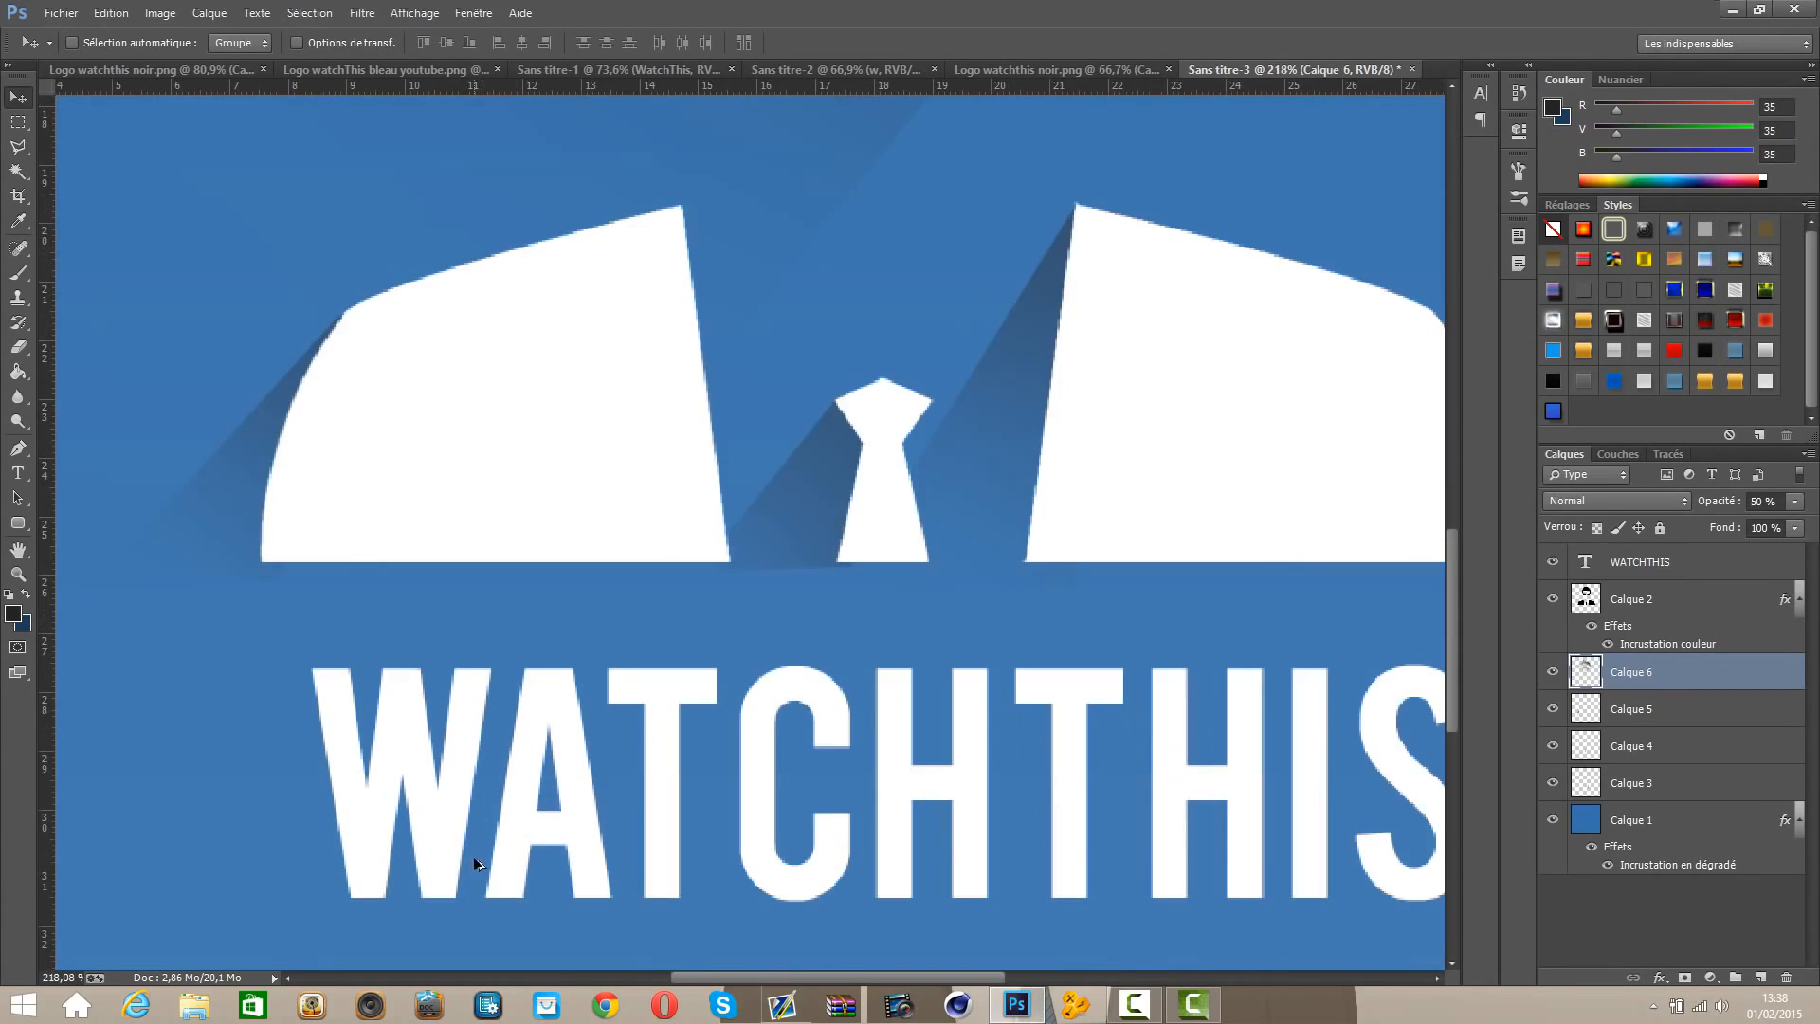
left_click(27, 447)
scroll(403, 764, "down", 1)
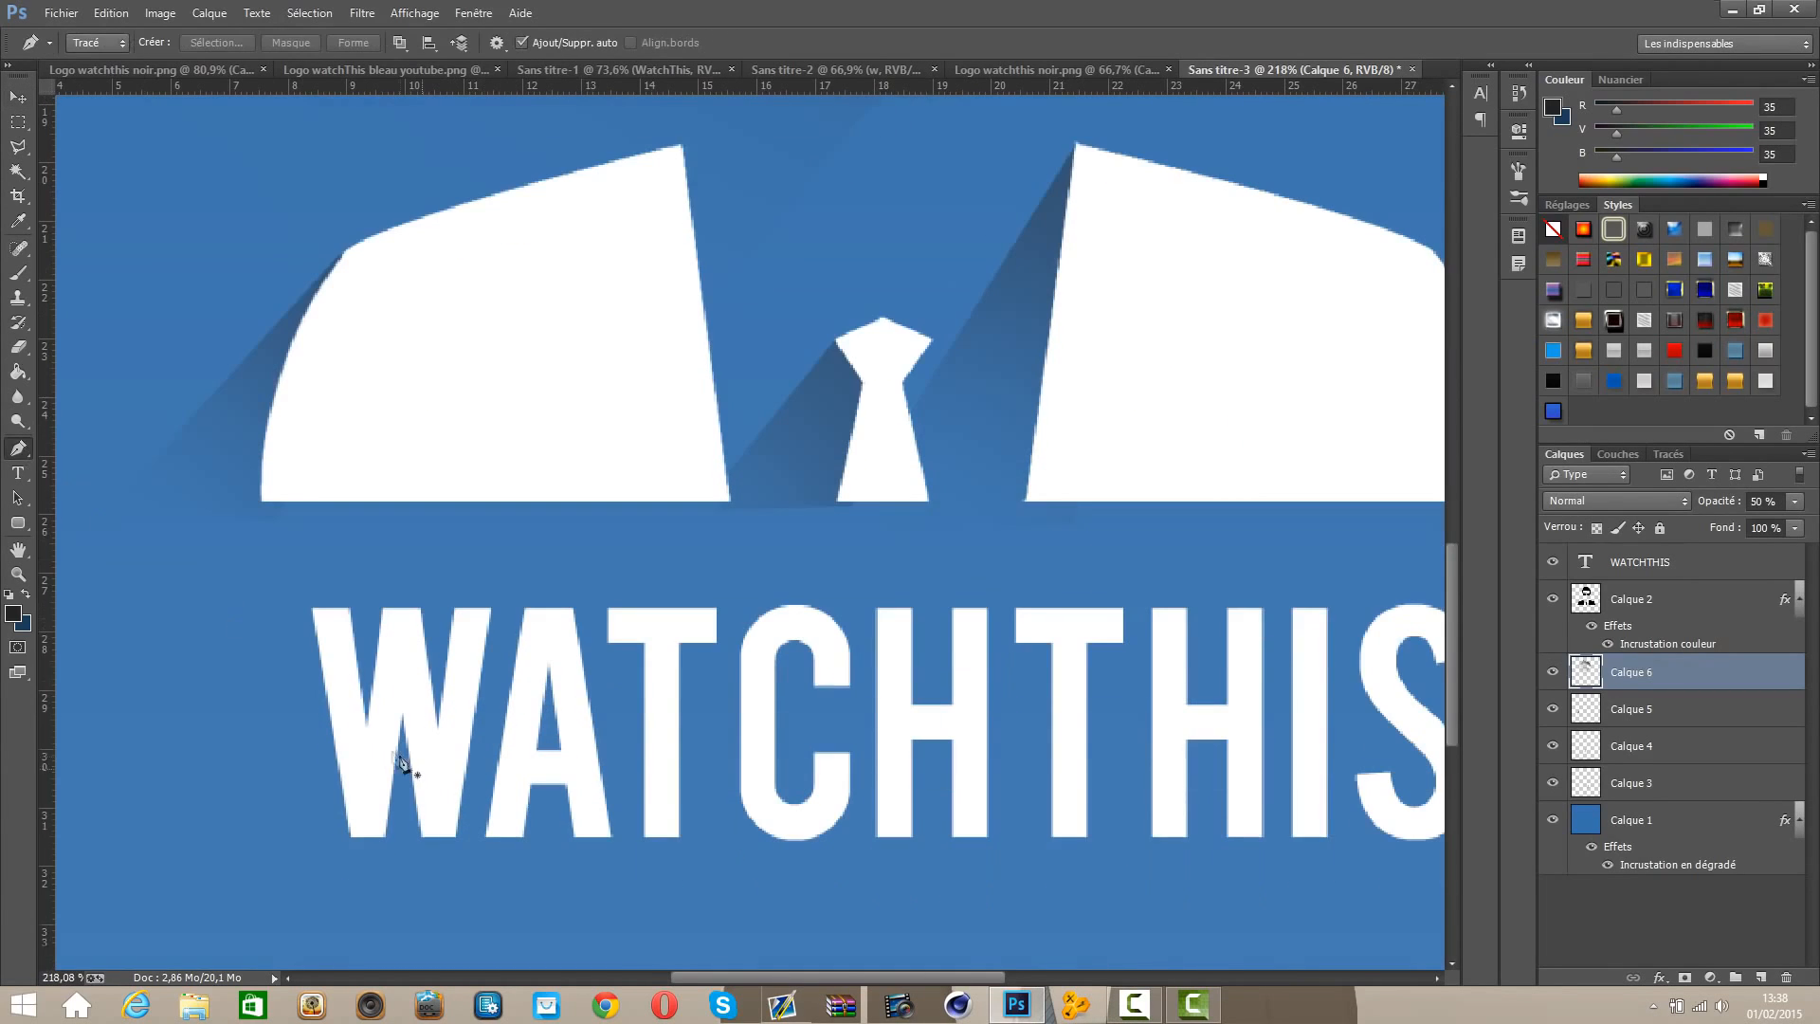
left_click(314, 610)
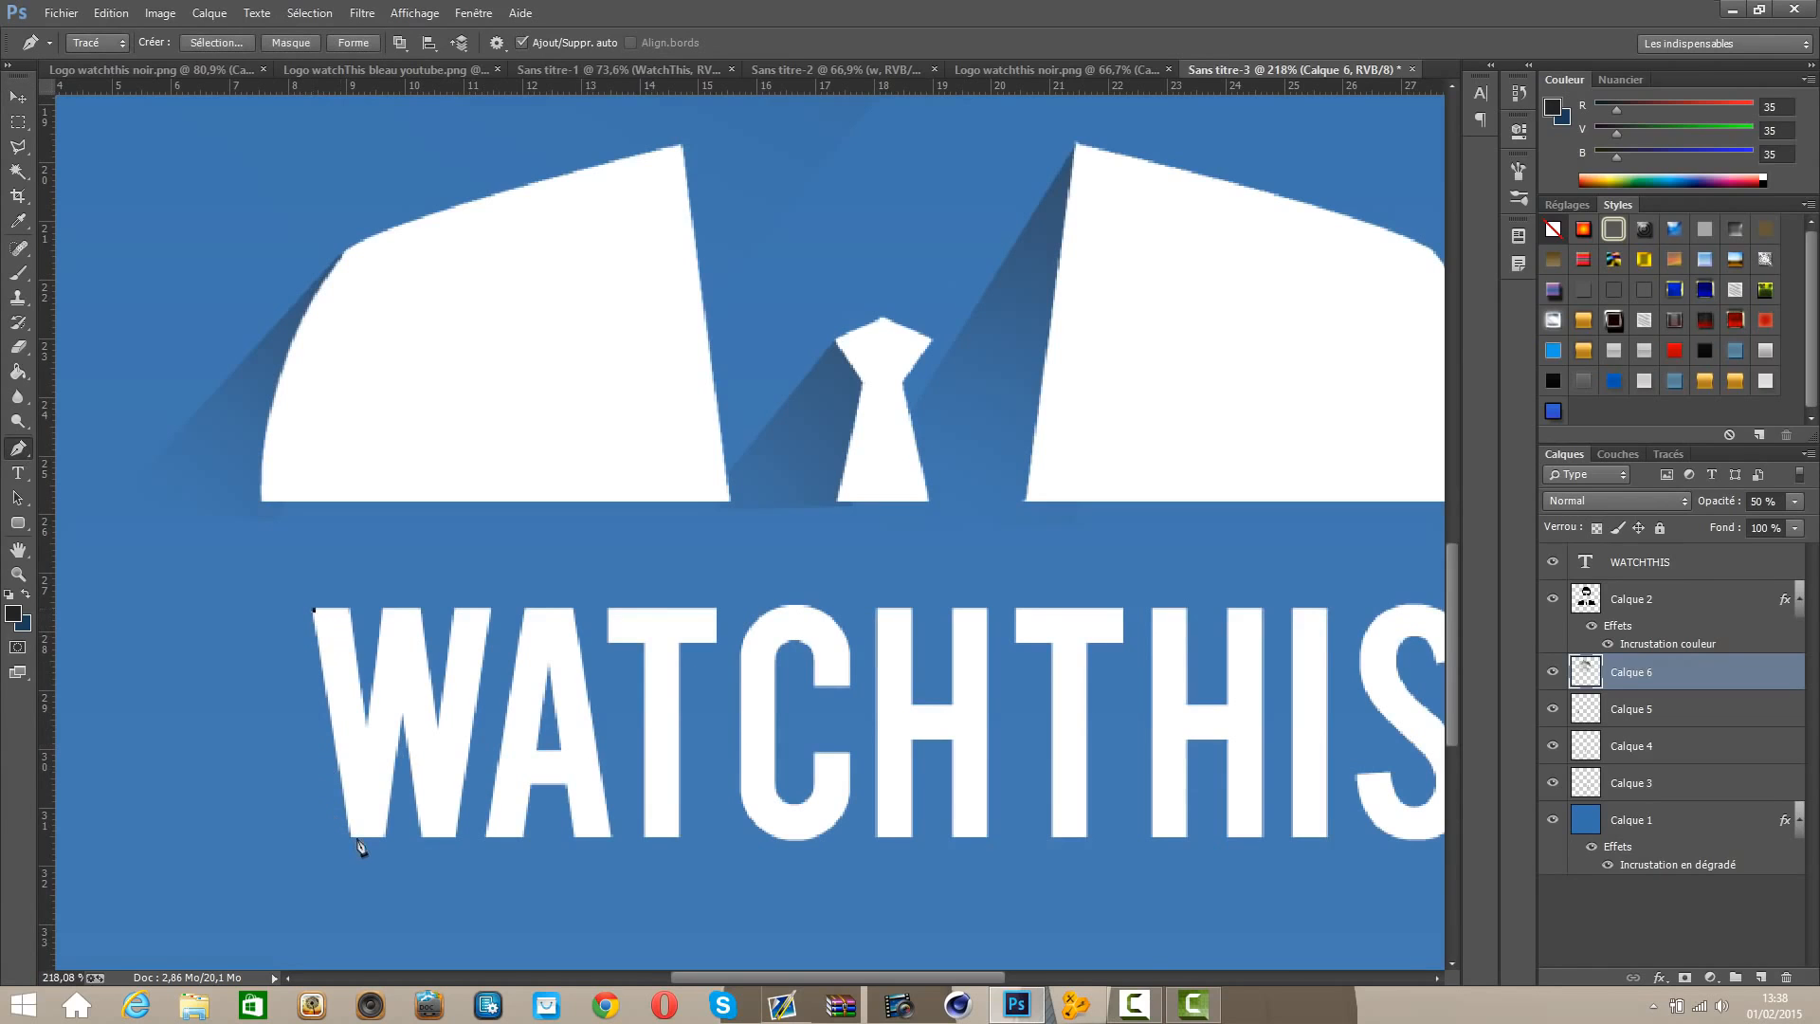
left_click(350, 836)
left_click_drag(966, 979, 1040, 979)
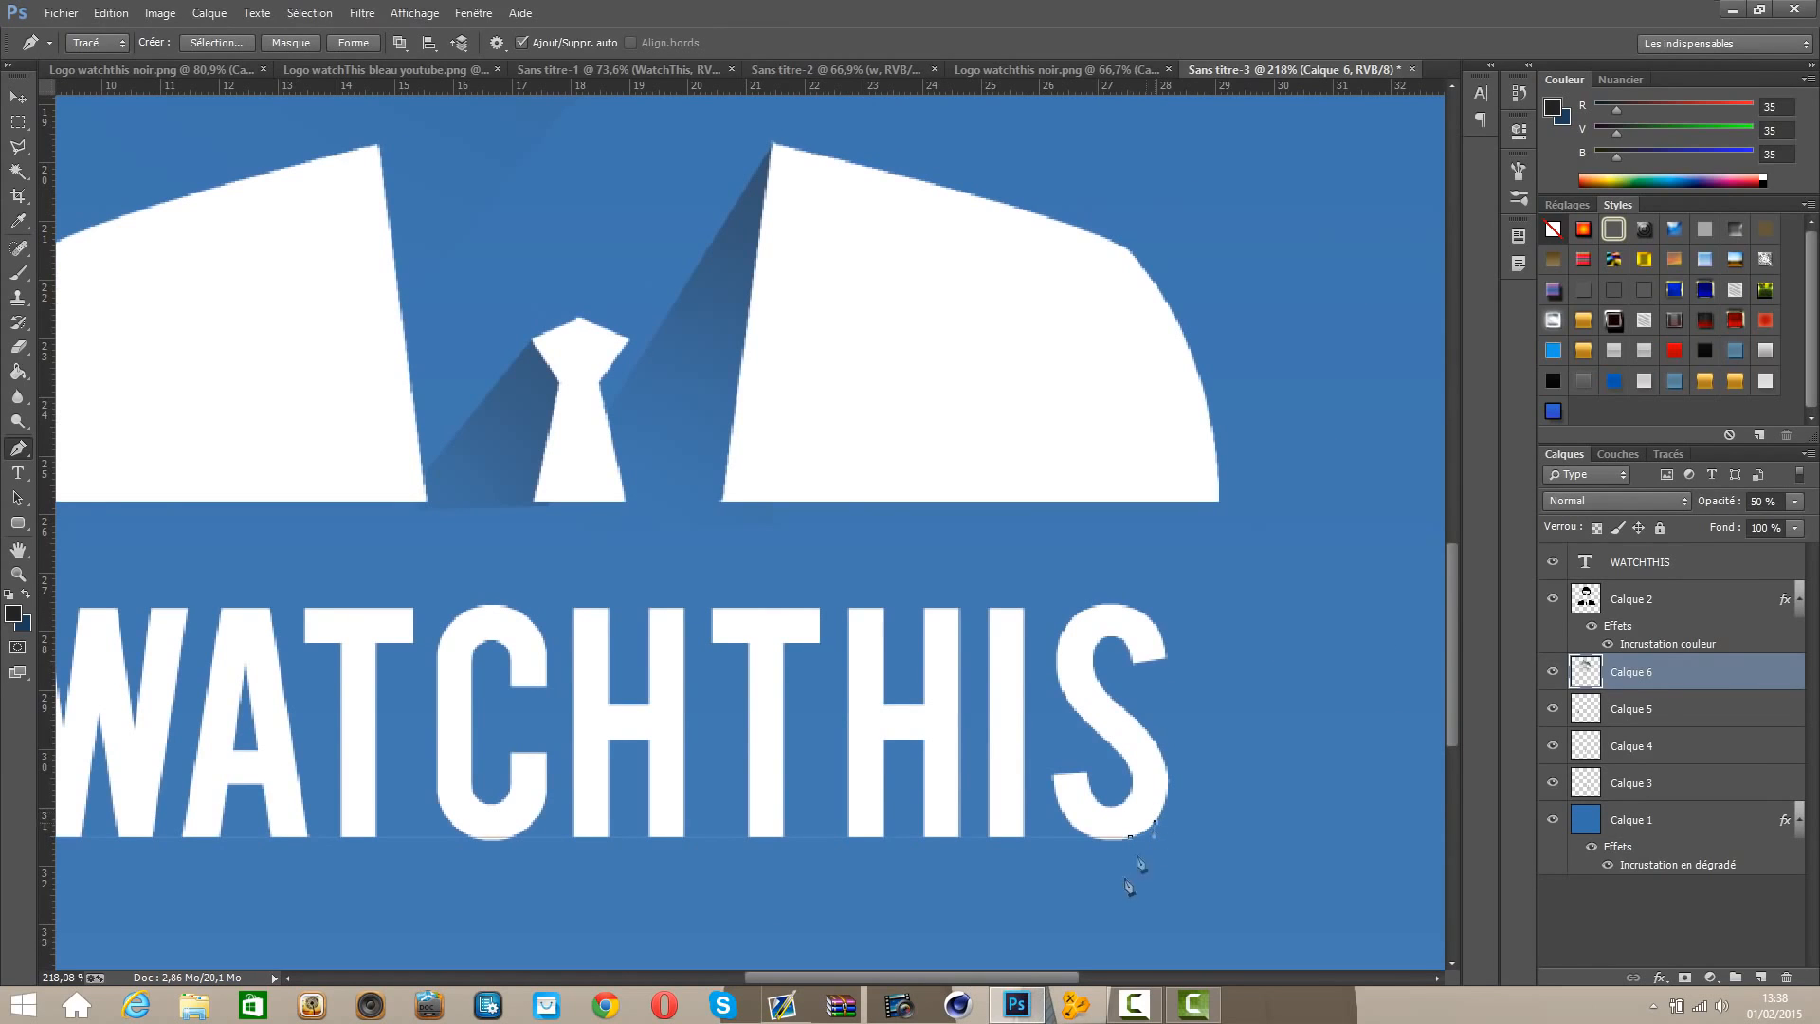
scroll(1129, 887, "down", 3)
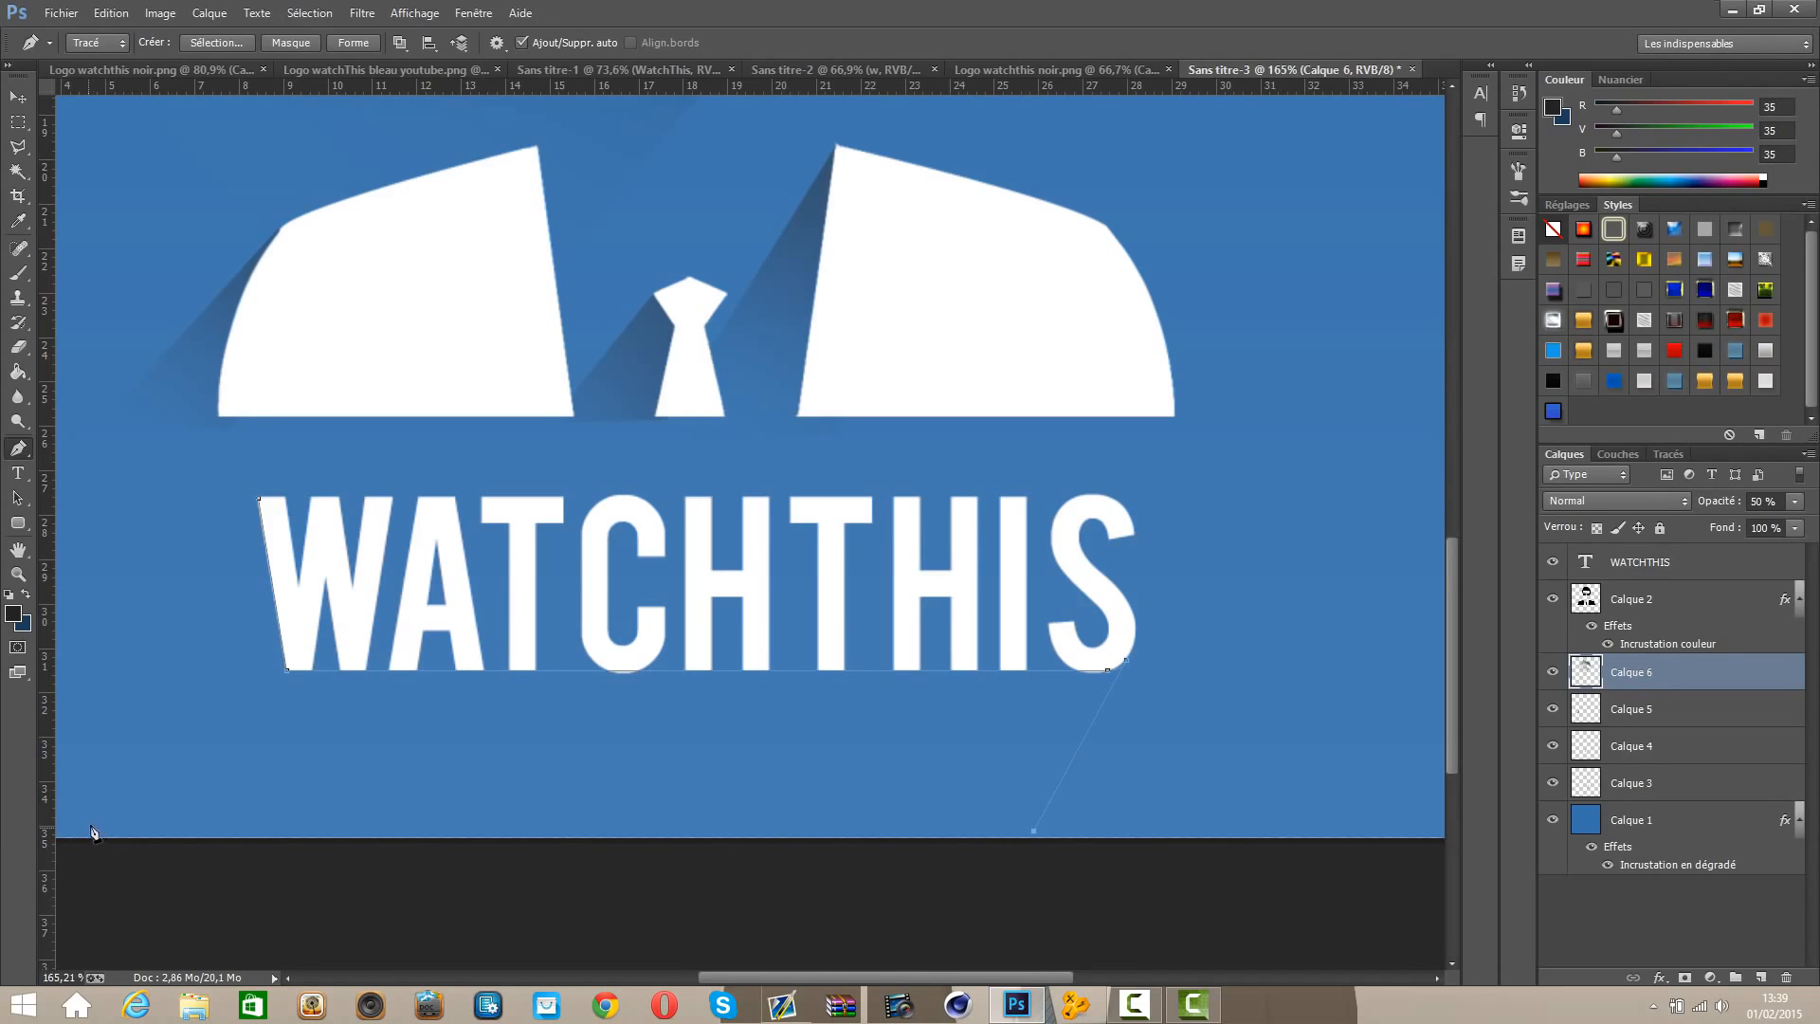
Step: Turn the text shadow path into a selection with 0 px feather and add a new layer above the head shadow layer
right_click(503, 764)
left_click(589, 427)
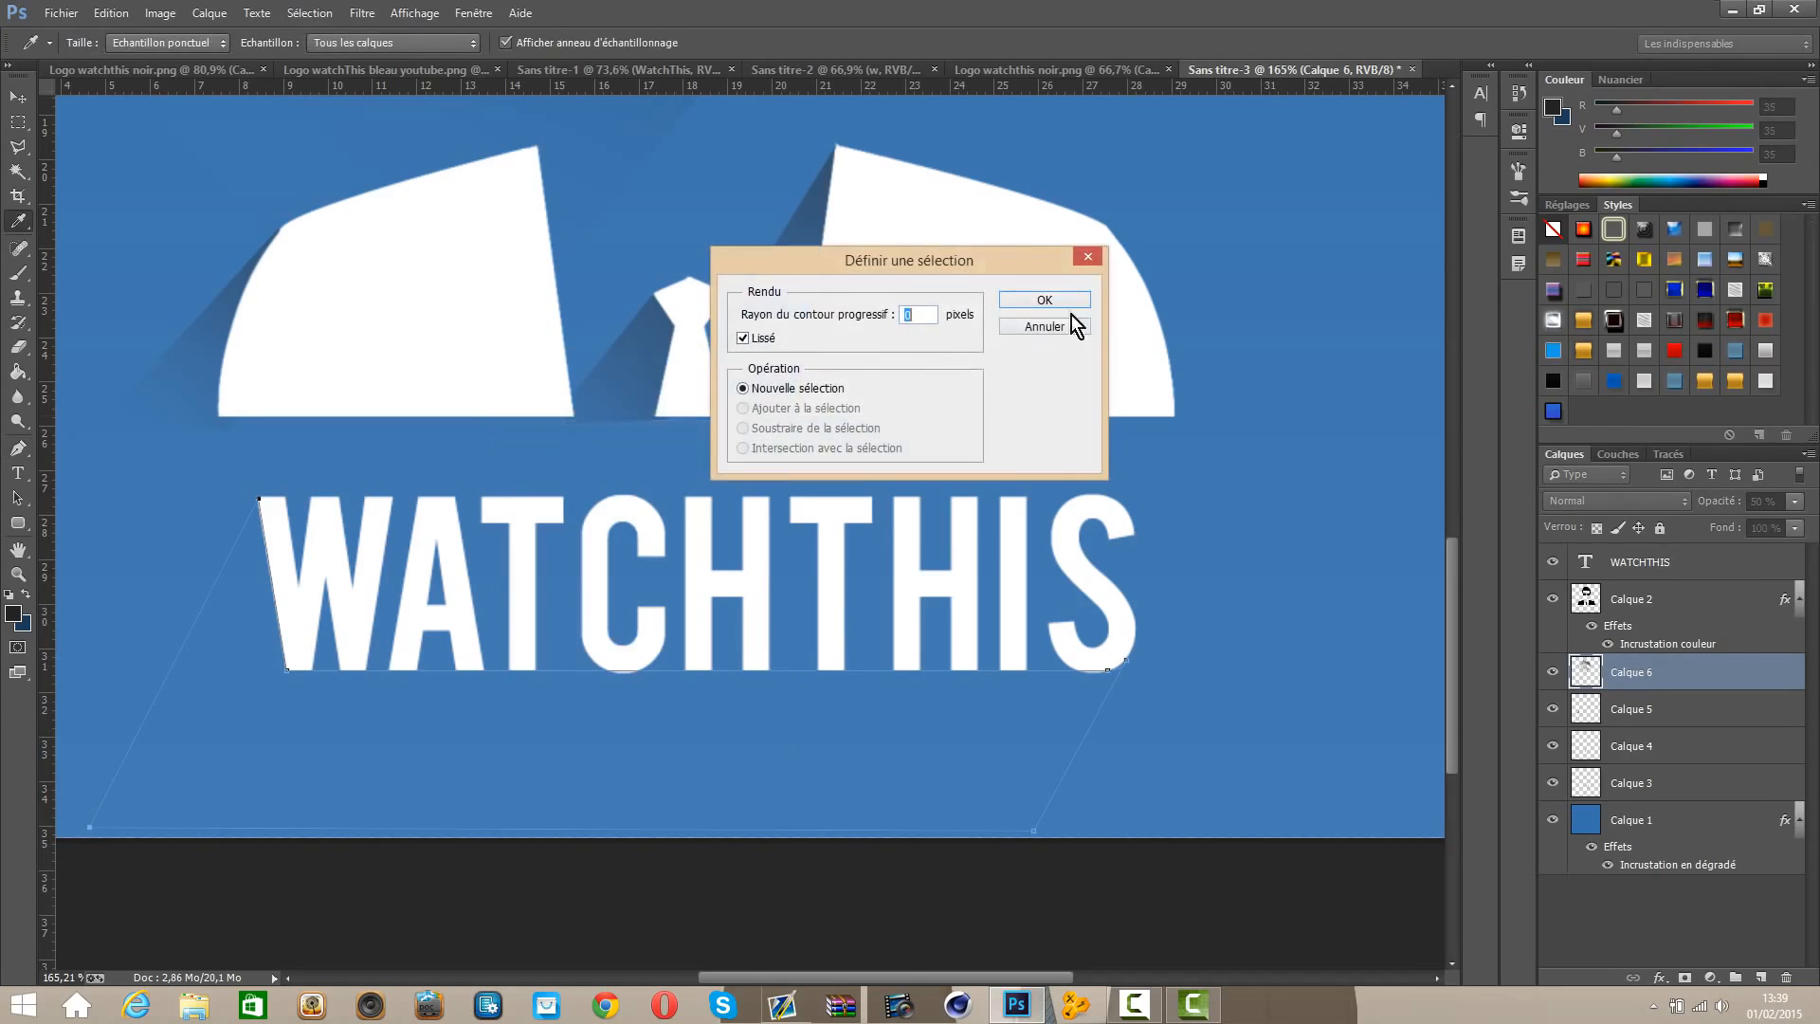
left_click(1044, 300)
left_click(1760, 977)
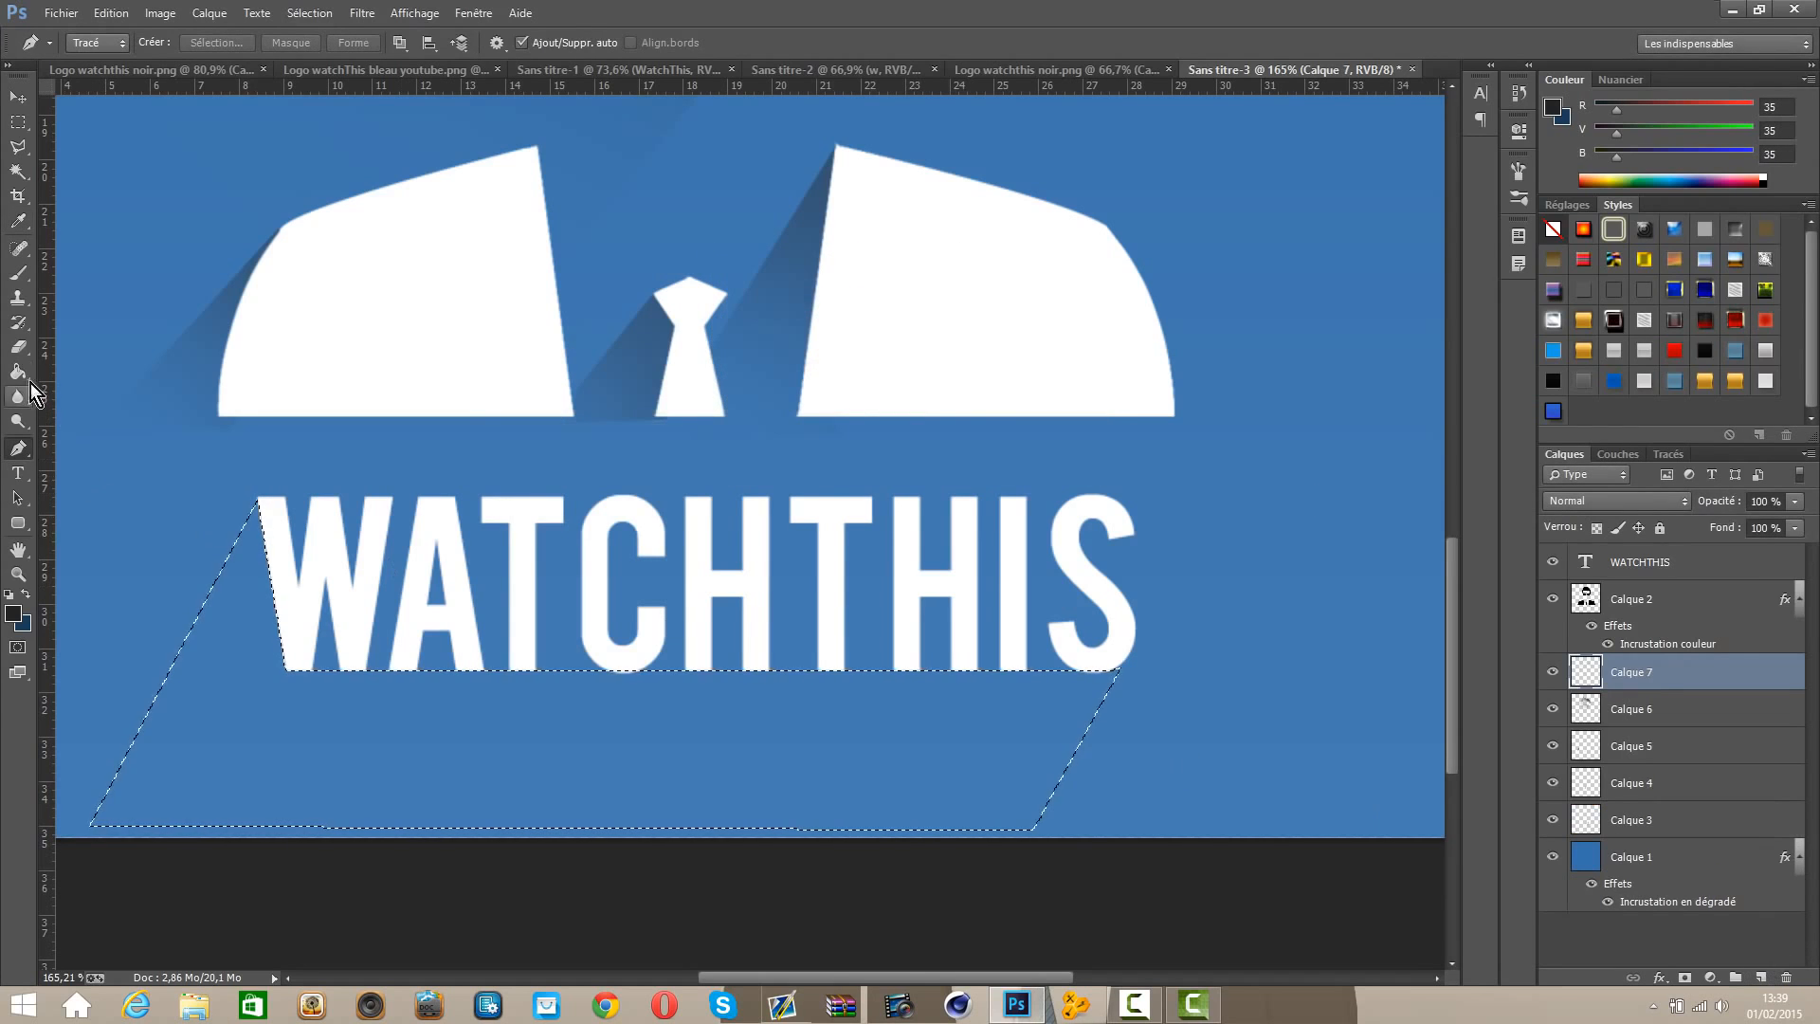
Step: Fill the text shadow selection with the dark grey foreground colour, deselect, and set the layer's opacity to 50 %
left_click(18, 371)
left_click(413, 691)
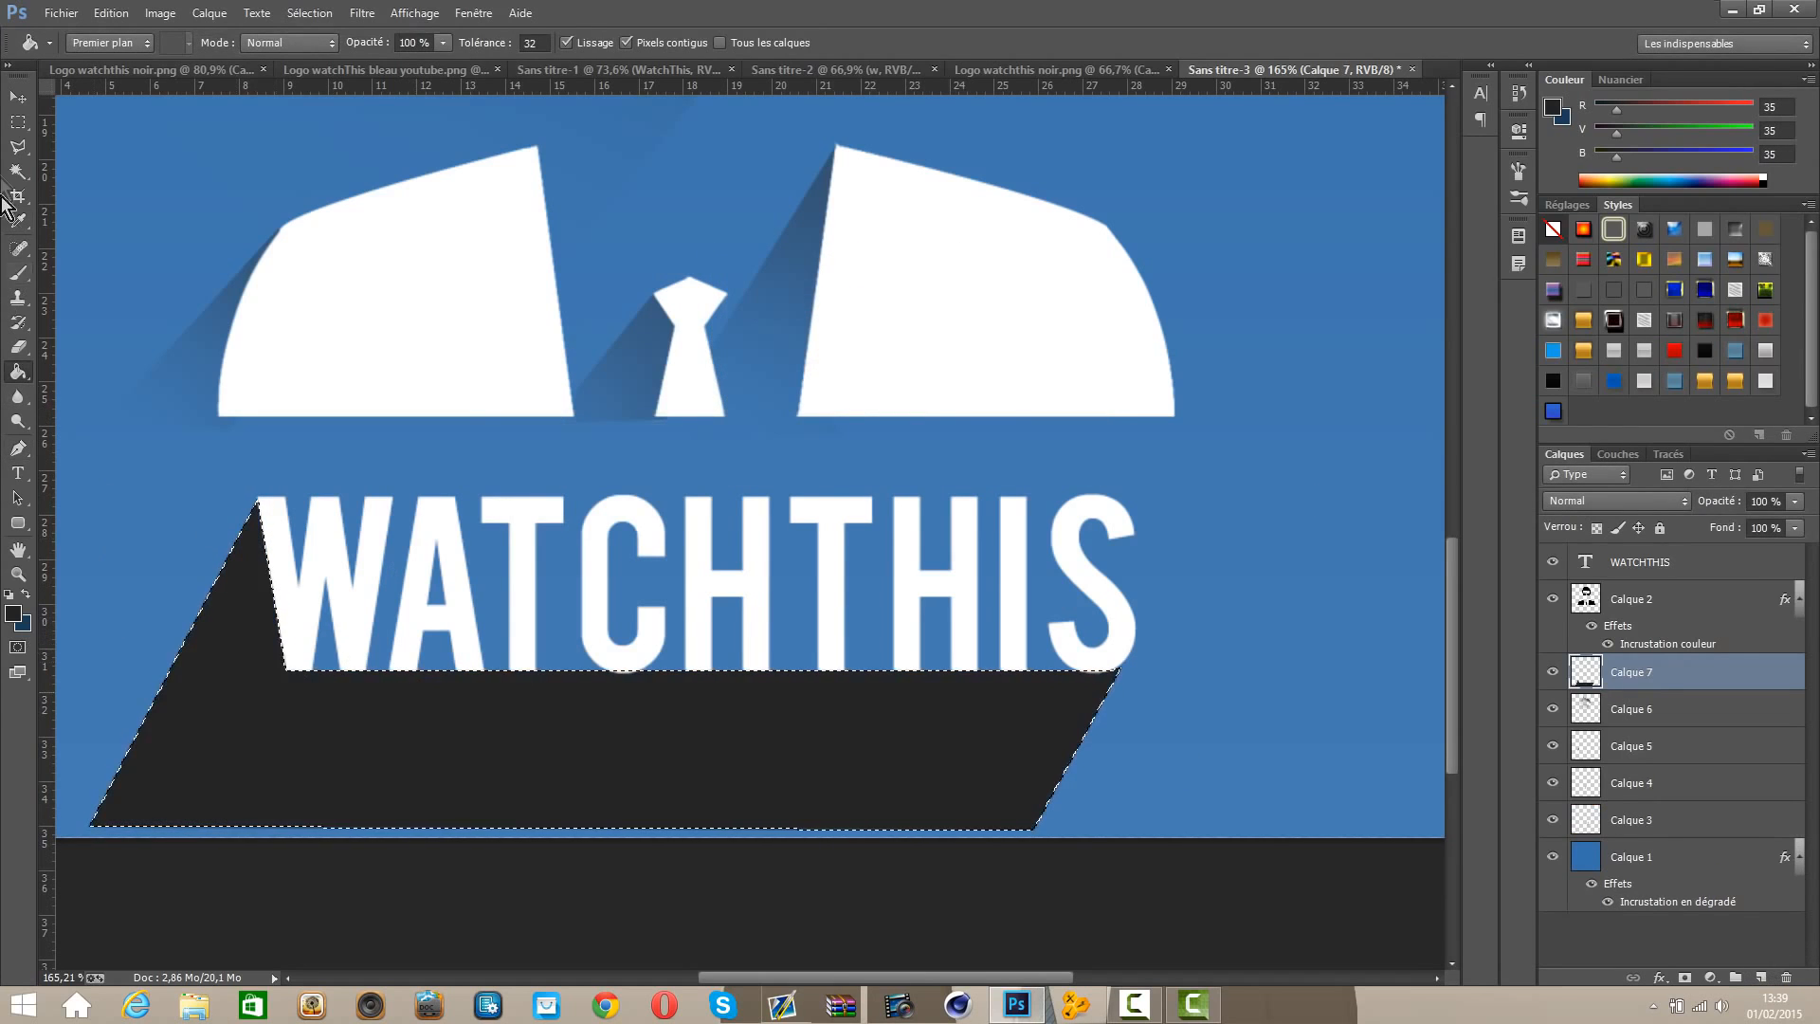
left_click(18, 123)
key("ctrl+d")
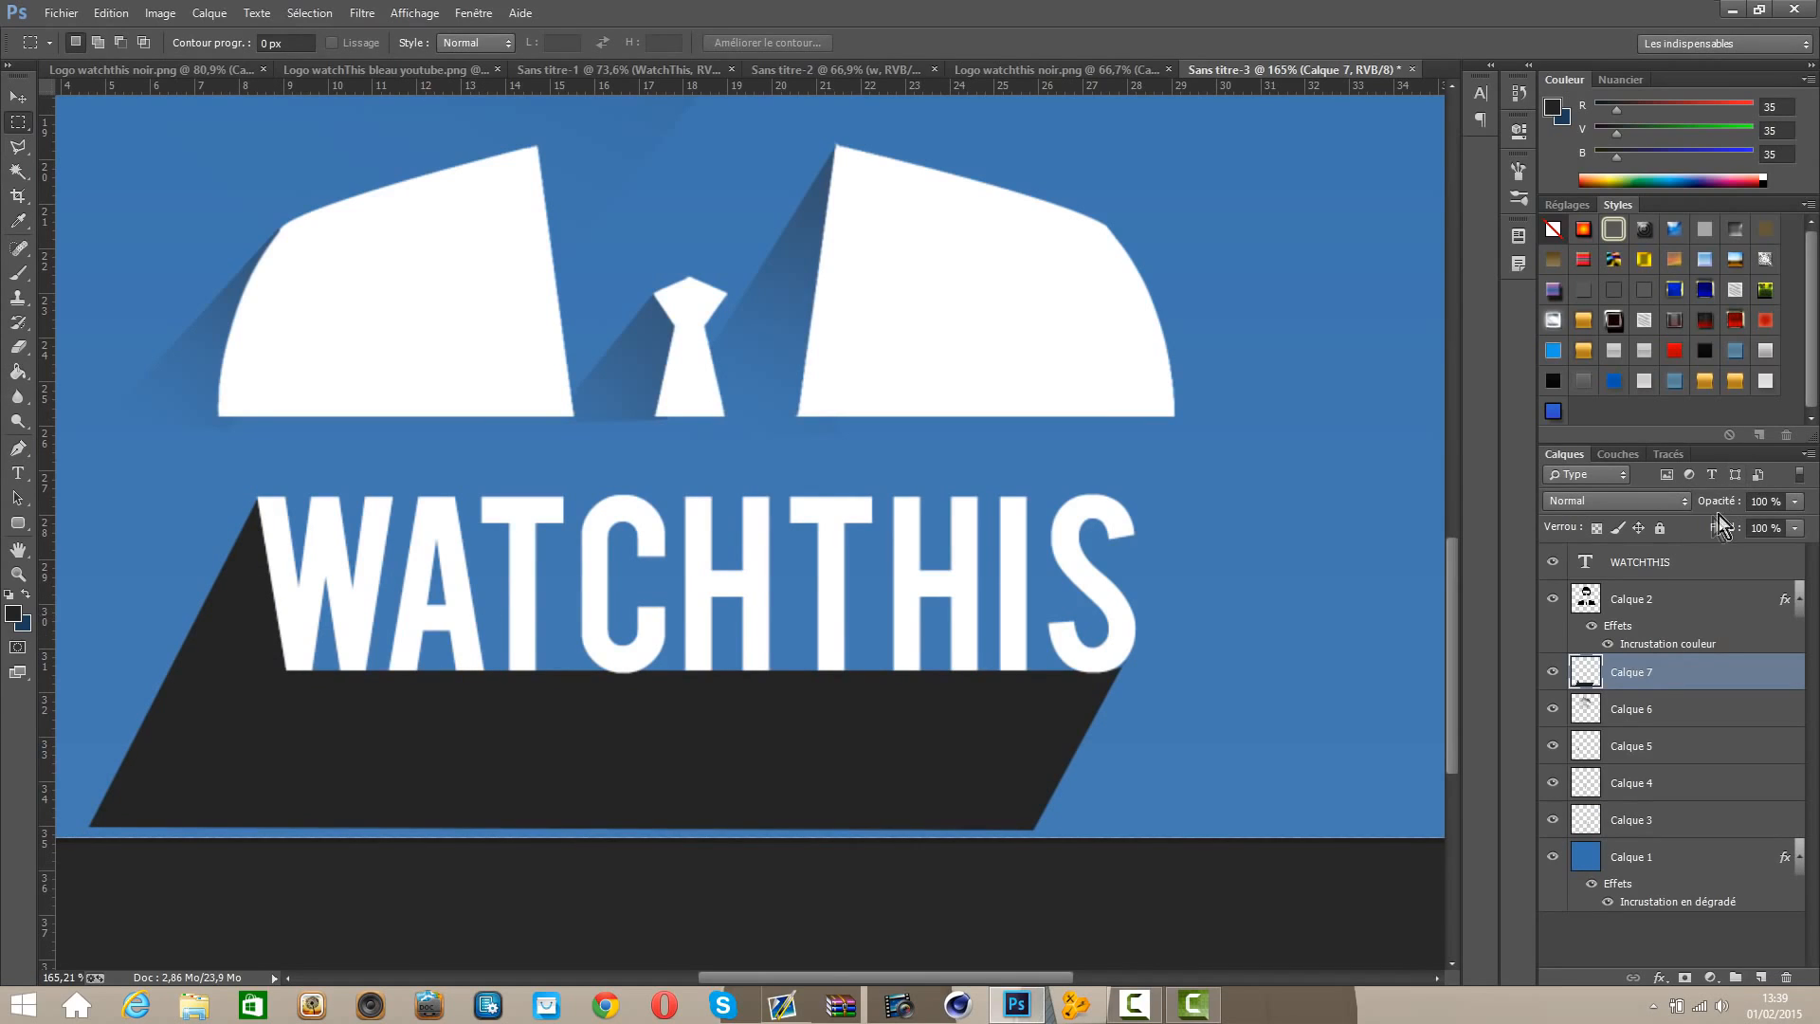
left_click(1761, 500)
type("50")
Step: Set the soft Eraser to 400 px and erase the far end of the WATCHTHIS shadow so it fades towards the canvas's lower edge
left_click(18, 347)
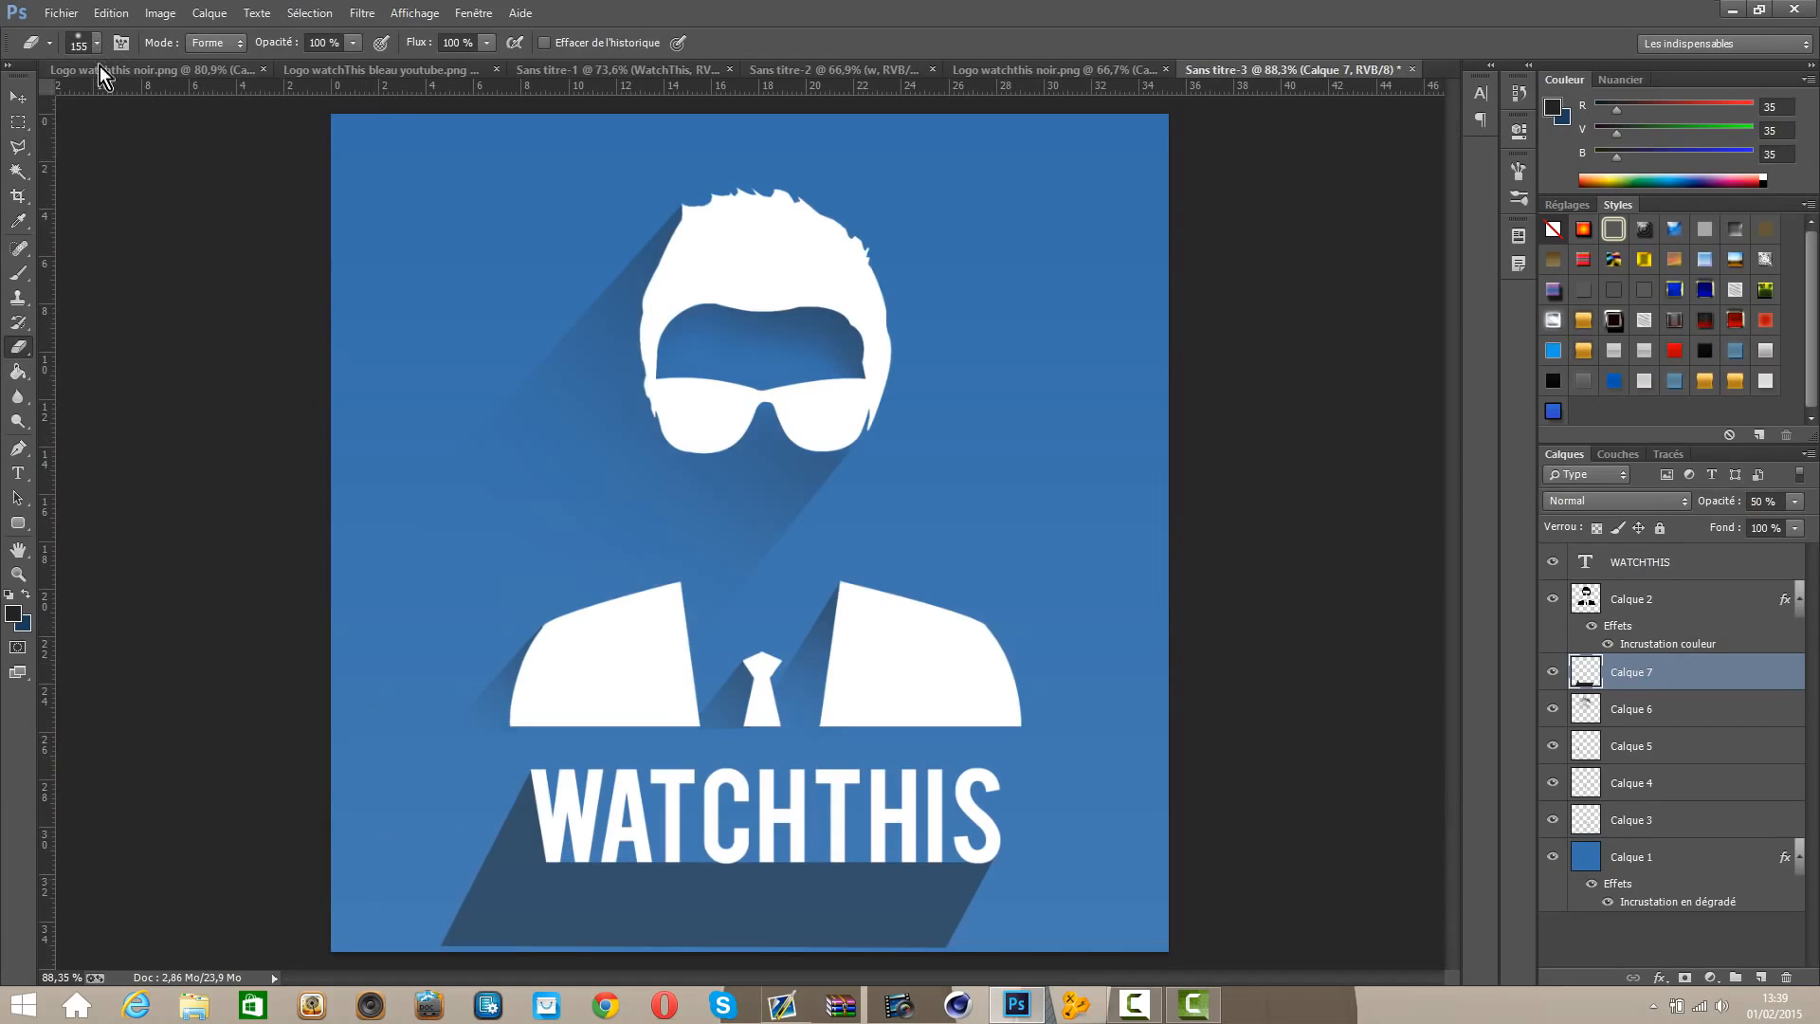
left_click(96, 43)
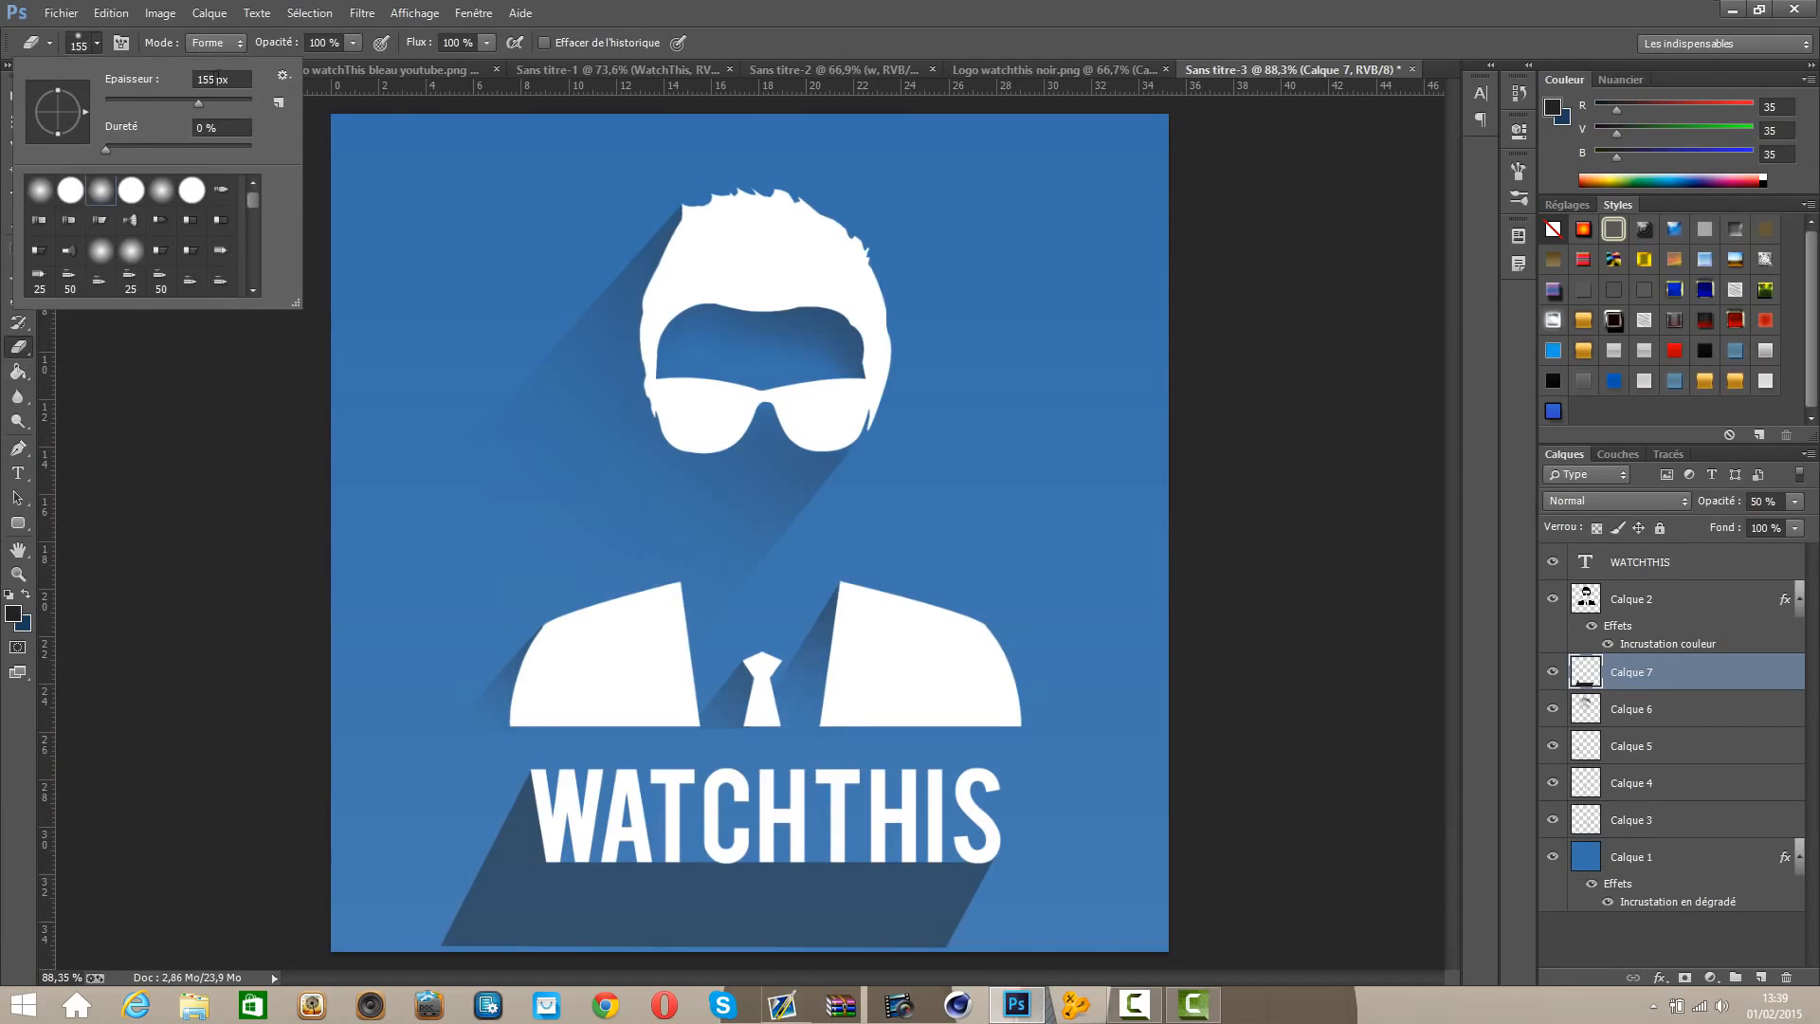
double_click(215, 79)
type("400")
key("Return")
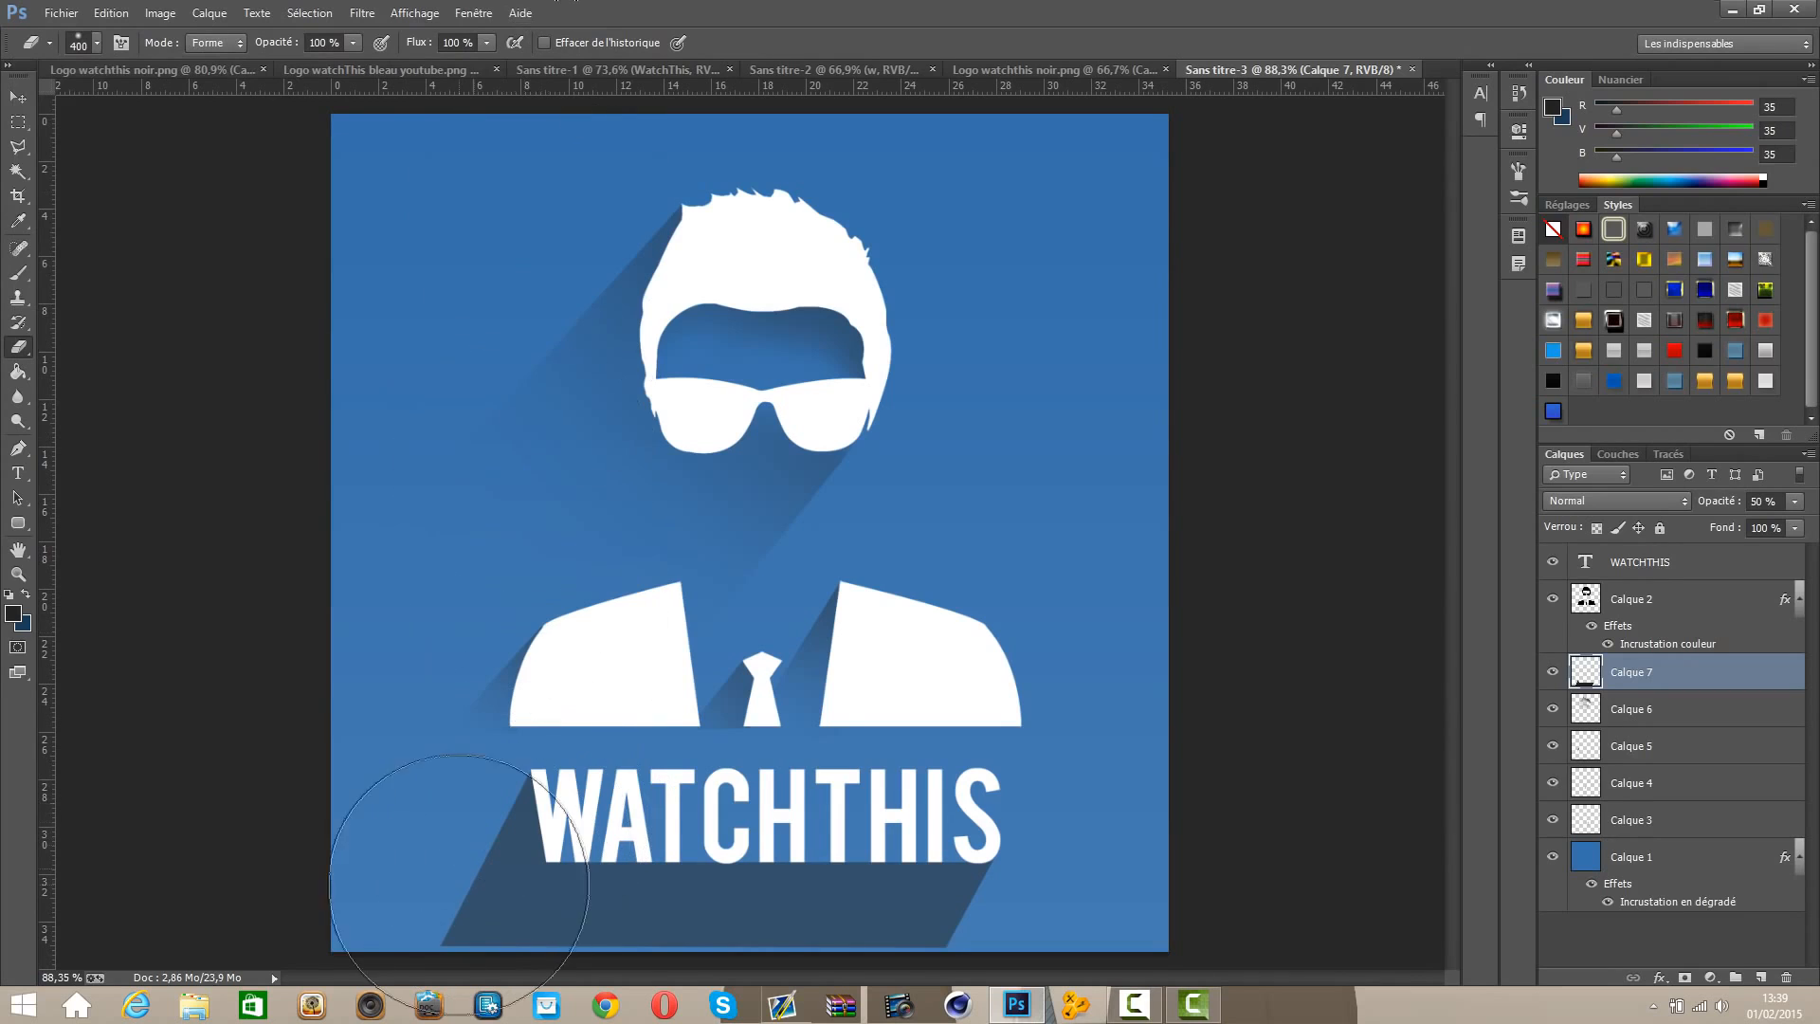
scroll(549, 833, "down", 5)
scroll(592, 848, "up", 5)
mouse_move(530, 858)
left_mouse_down()
mouse_move(447, 914)
mouse_move(569, 986)
mouse_move(1119, 976)
left_mouse_up()
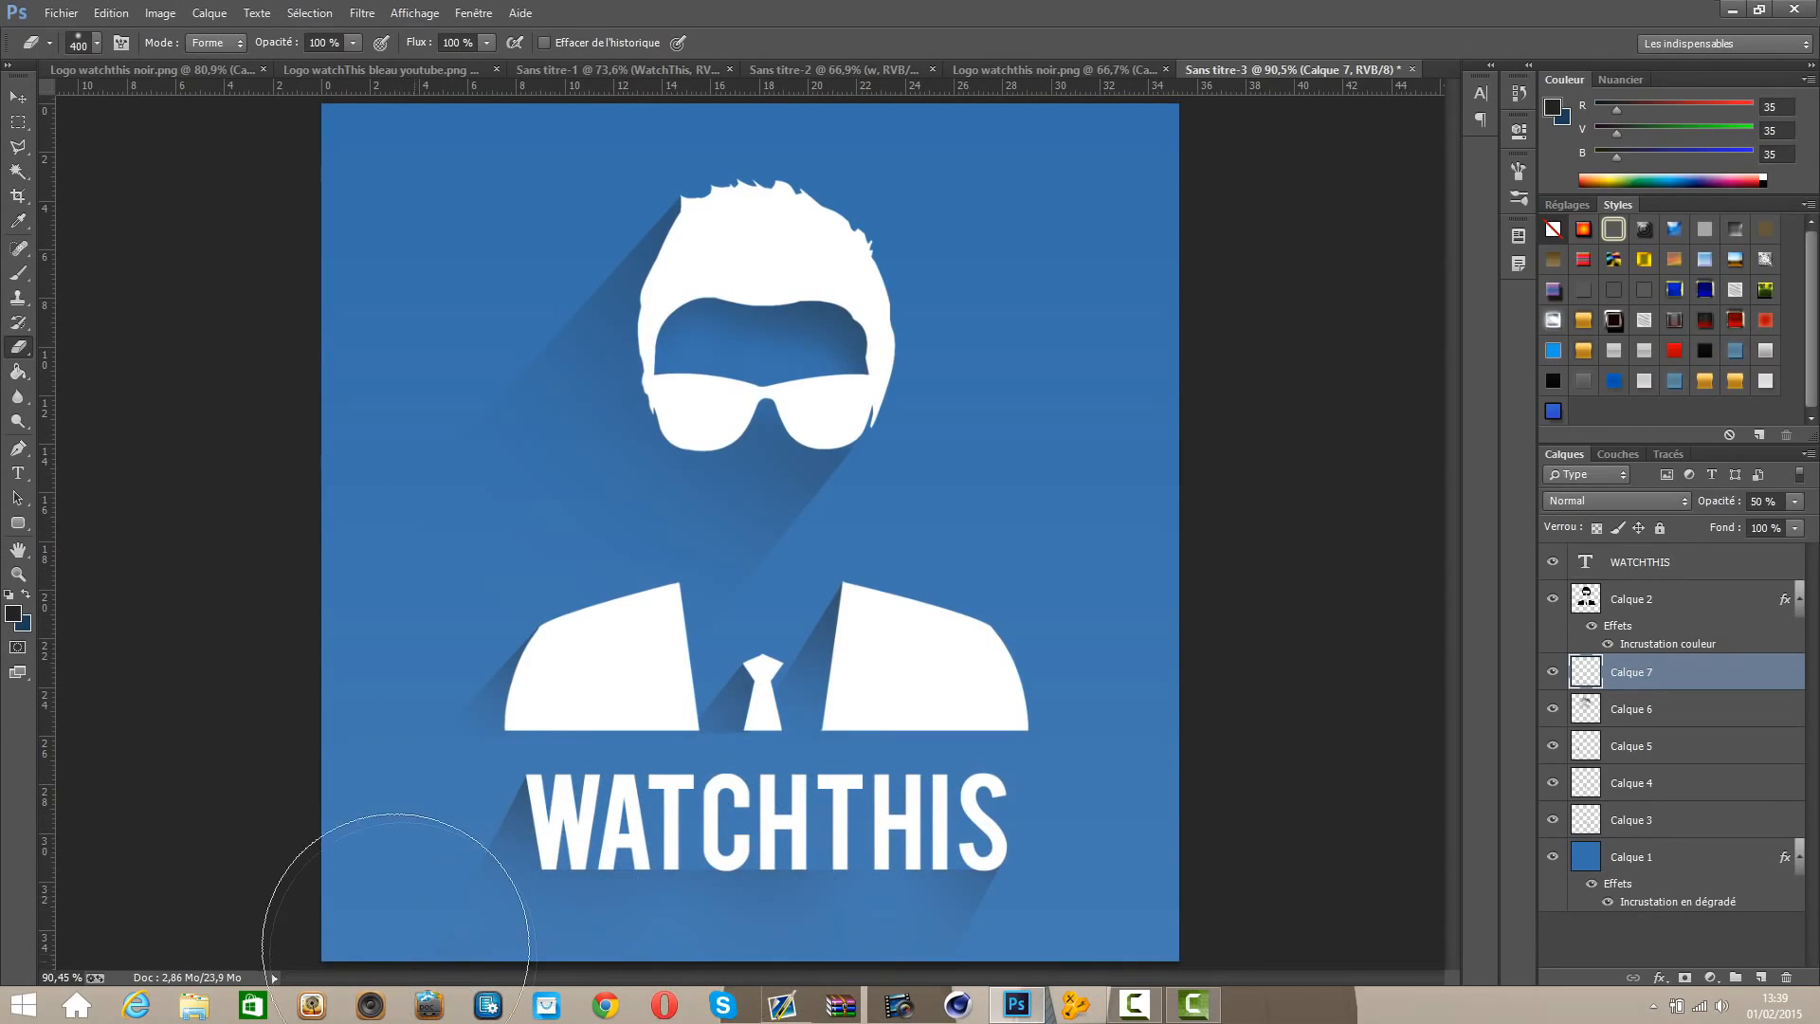
left_click(17, 97)
scroll(910, 825, "down", 3)
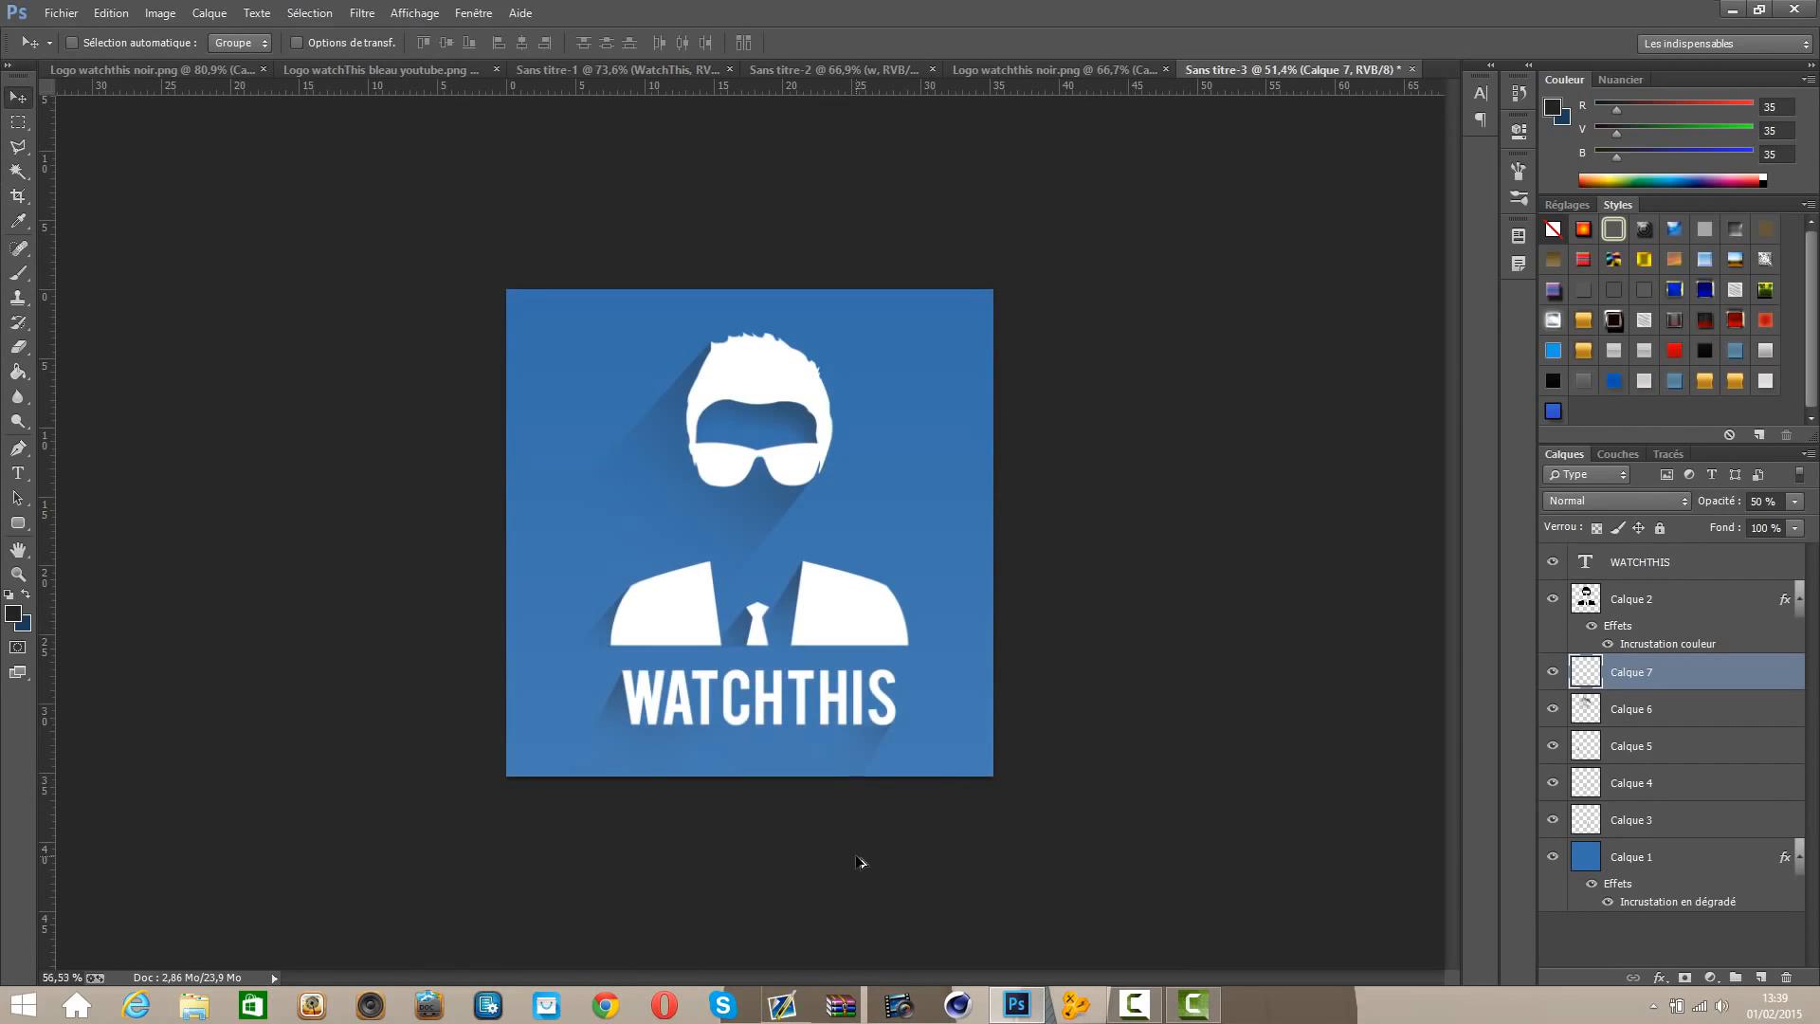
scroll(681, 885, "up", 2)
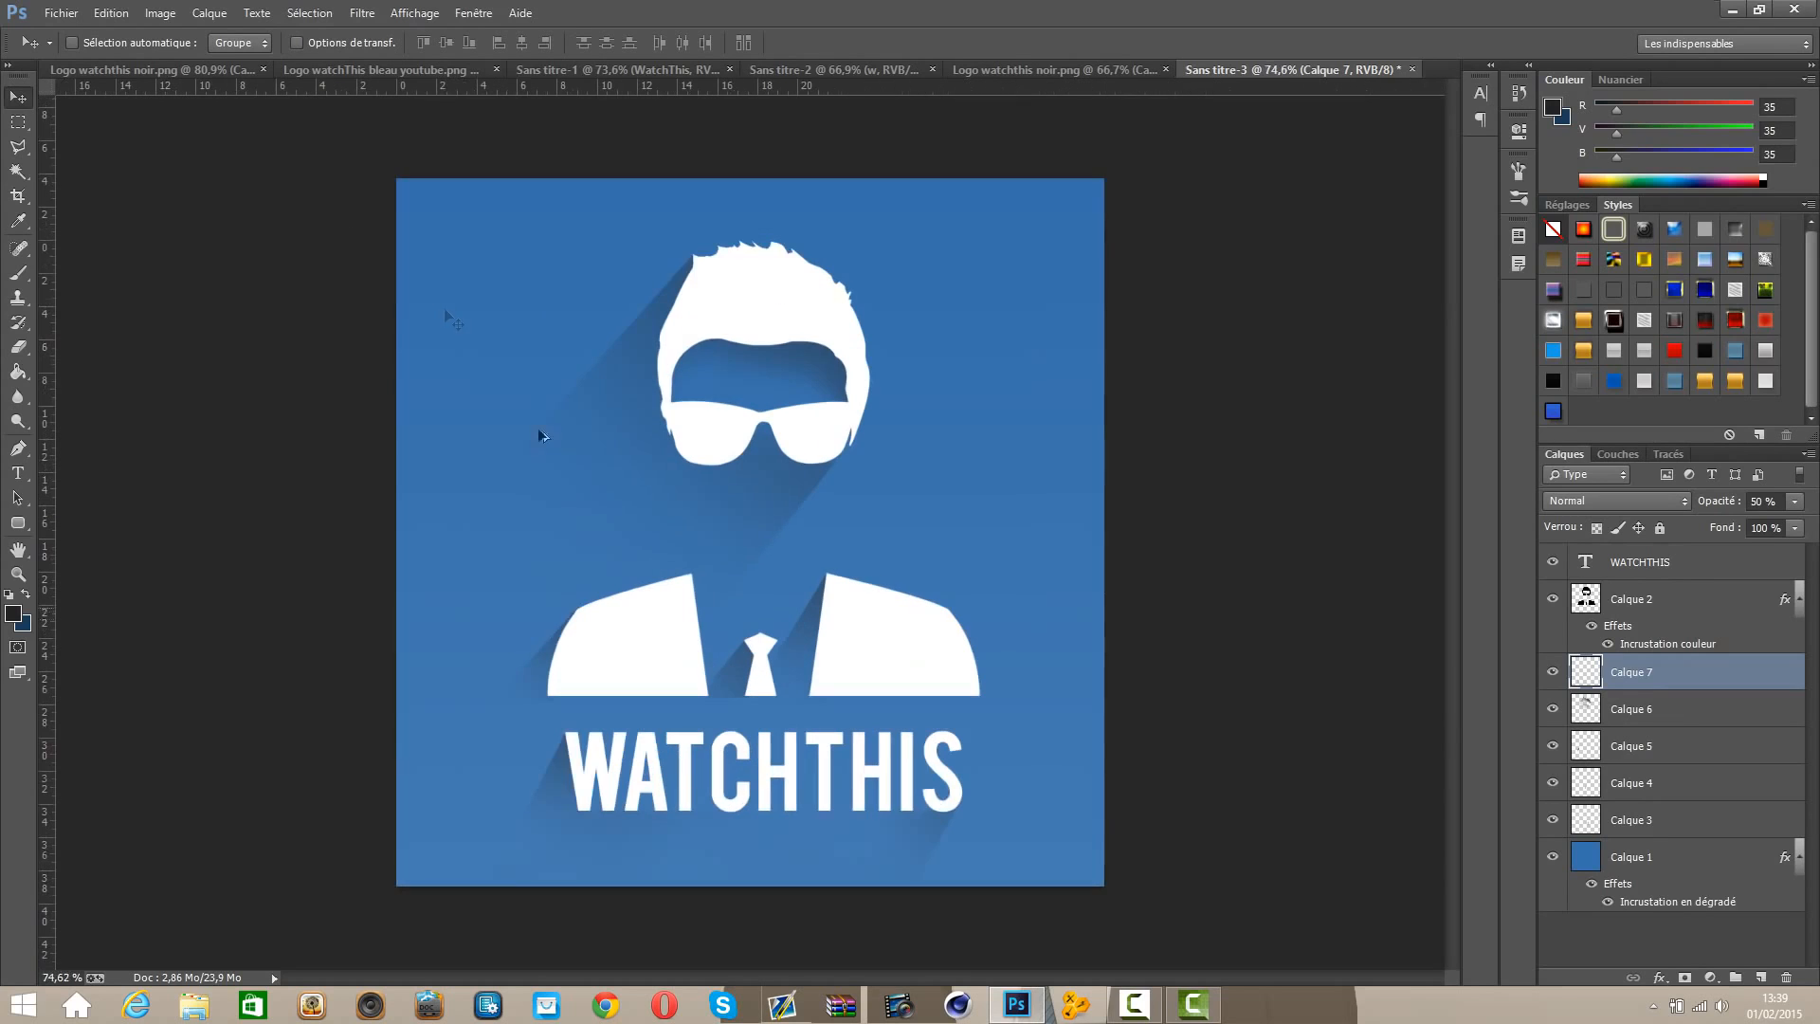
Step: Compare the recreated logo with the finished blue reference logo and view the colour WatchThis logo with the grey background
left_click(163, 69)
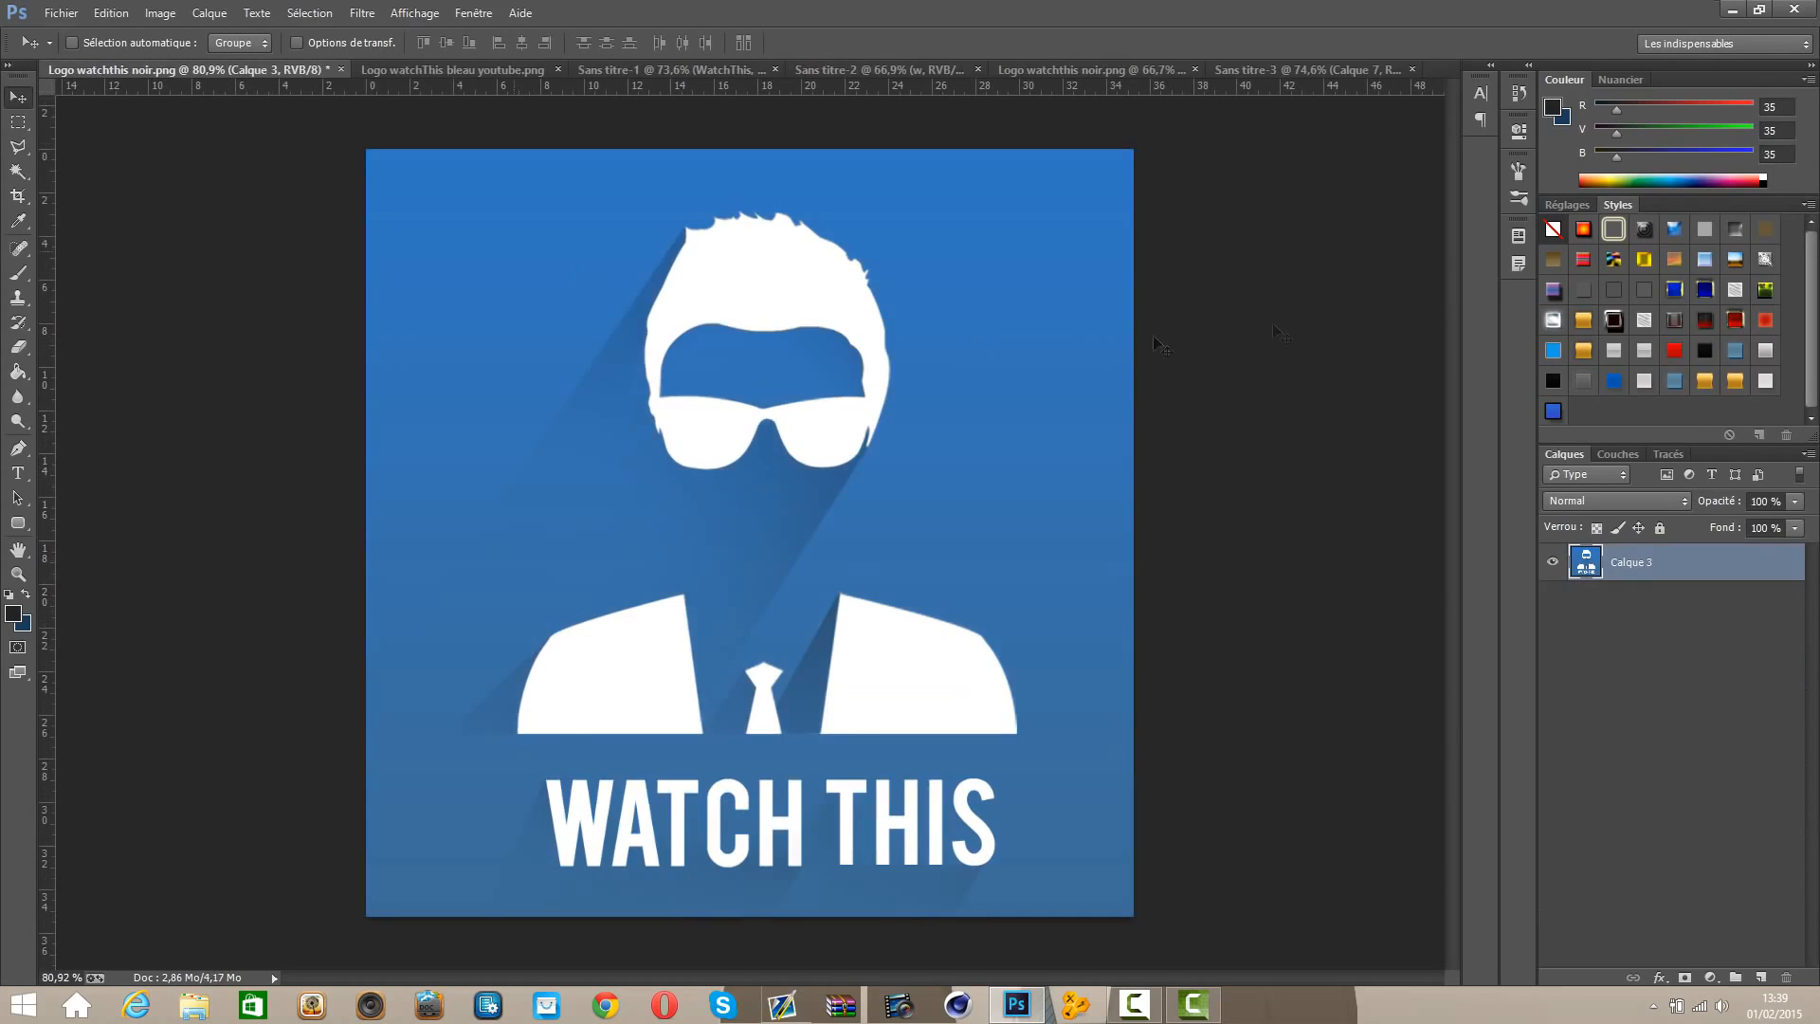
left_click(1252, 75)
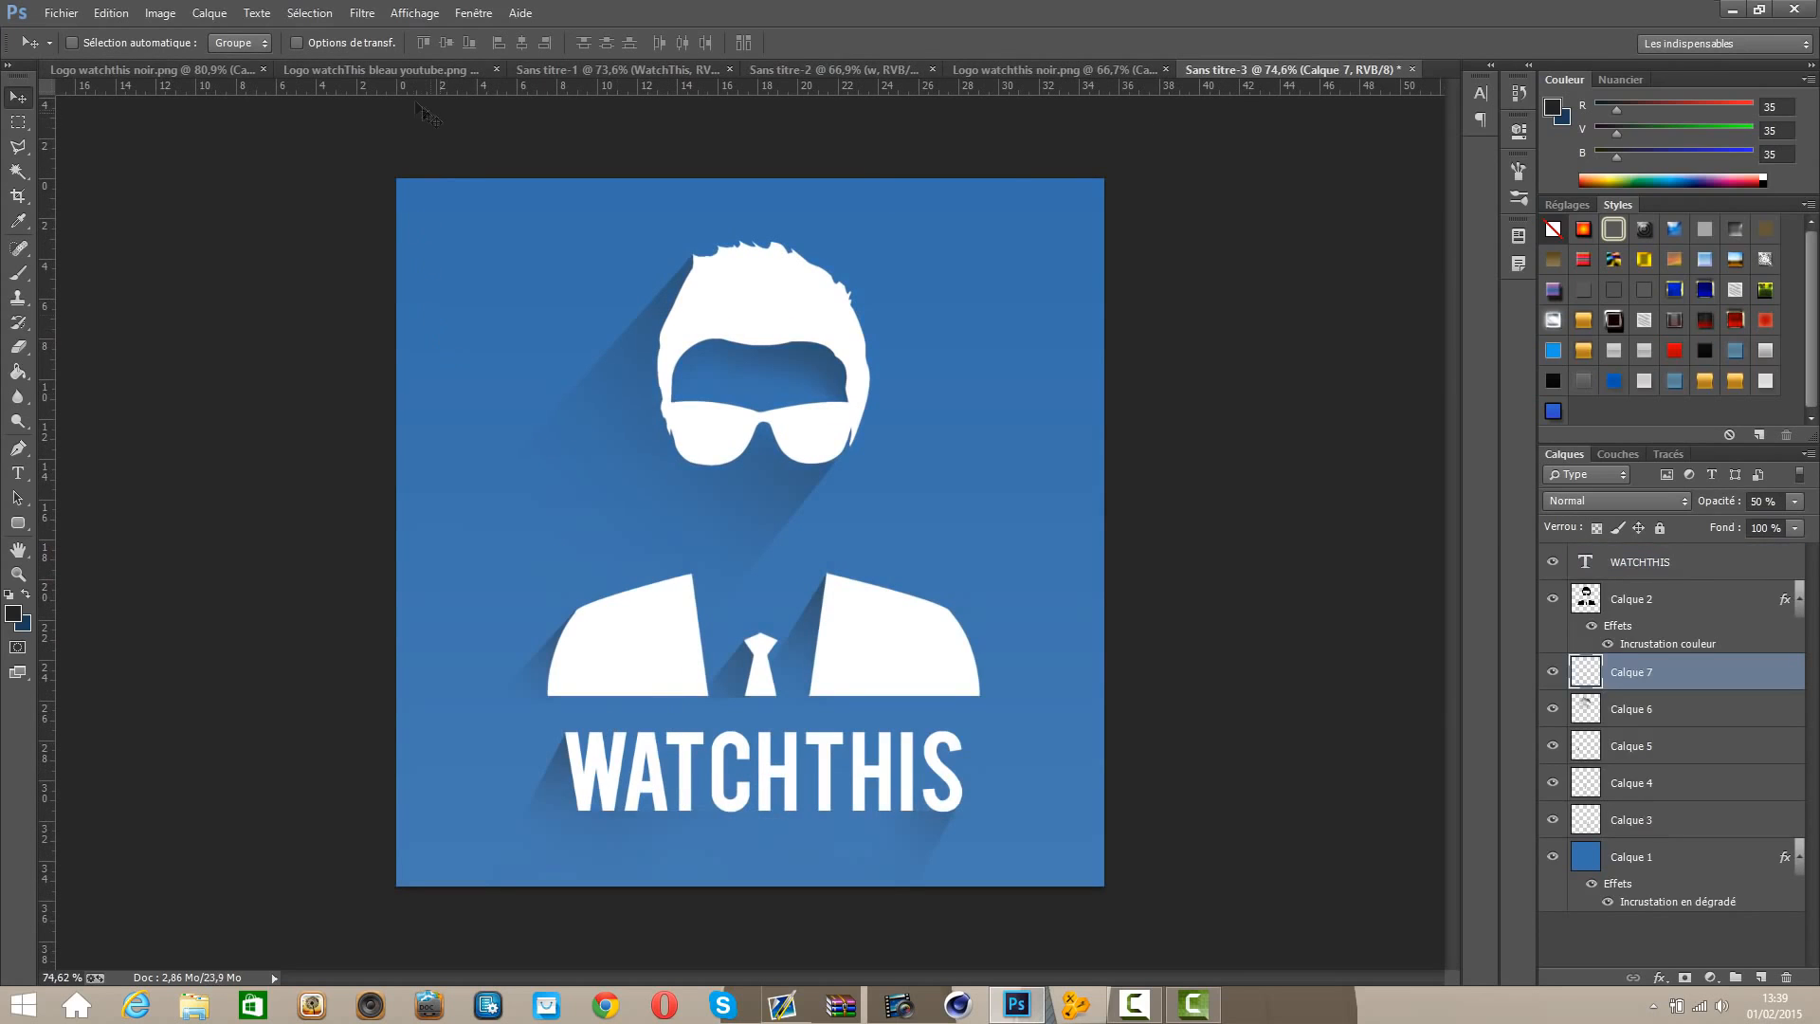
left_click(401, 74)
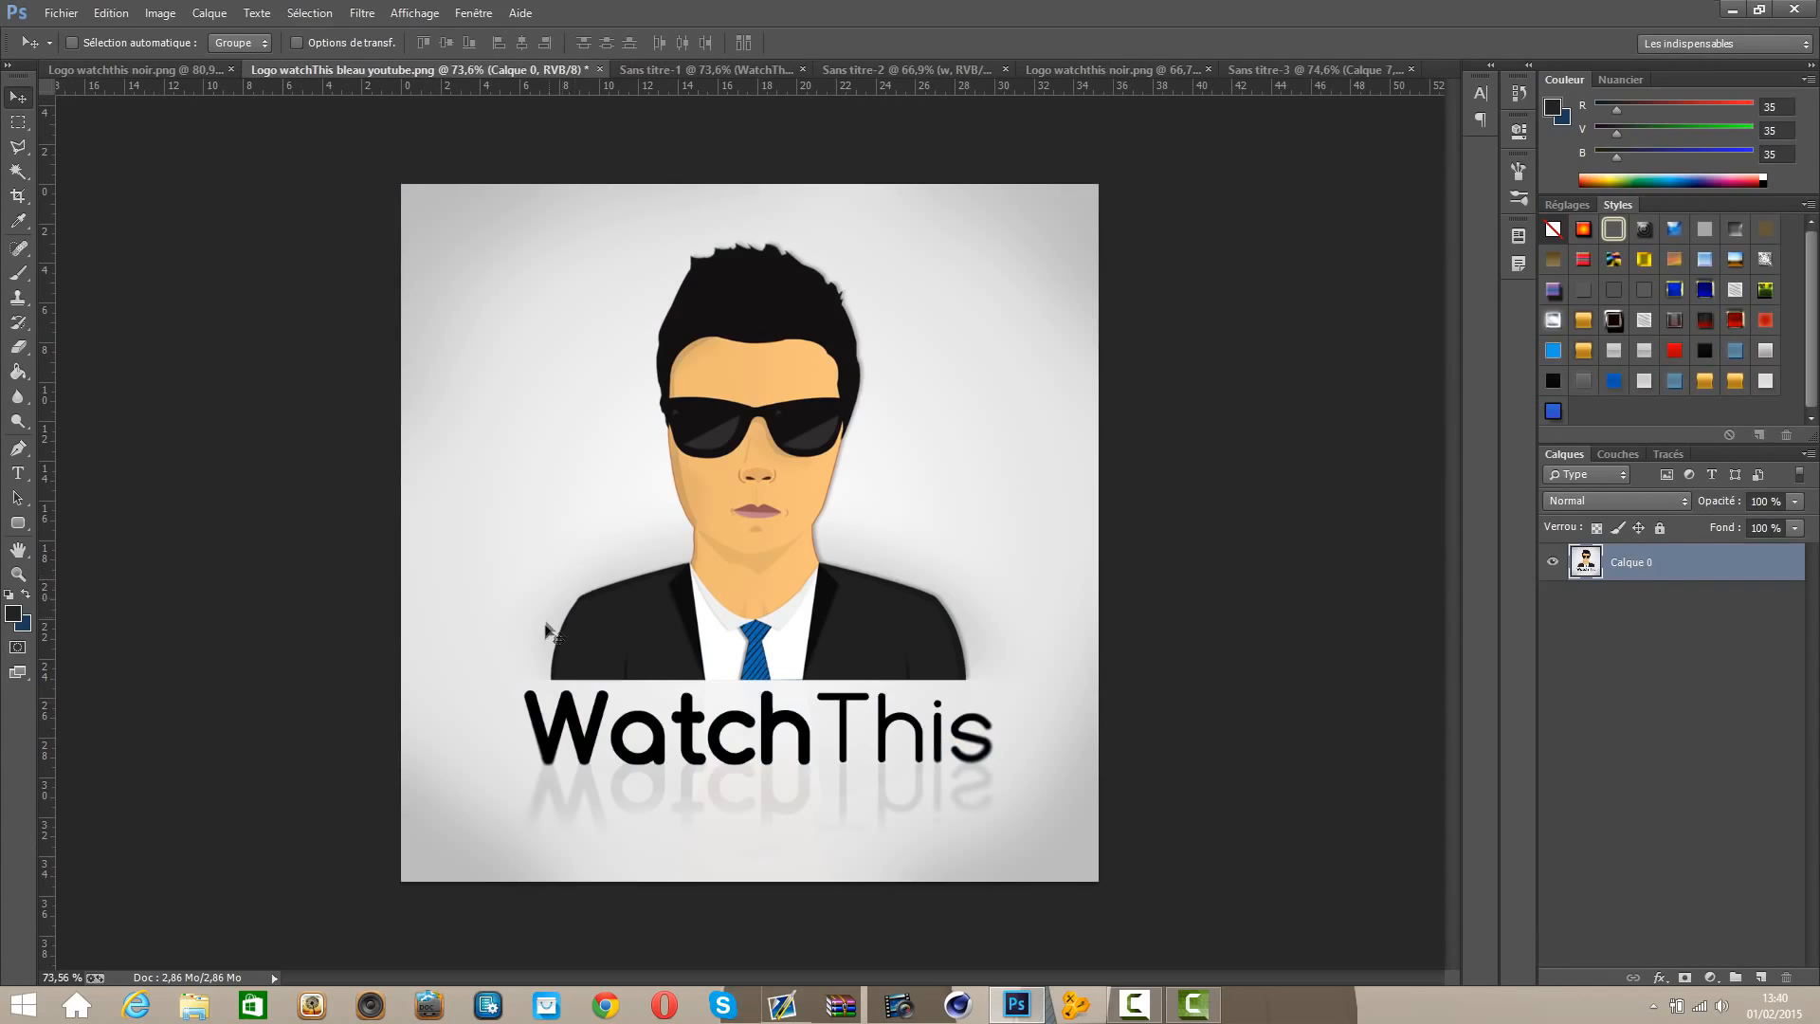
Step: Open the file Logo watch this.png from the Musique folder
left_click(60, 14)
left_click(71, 51)
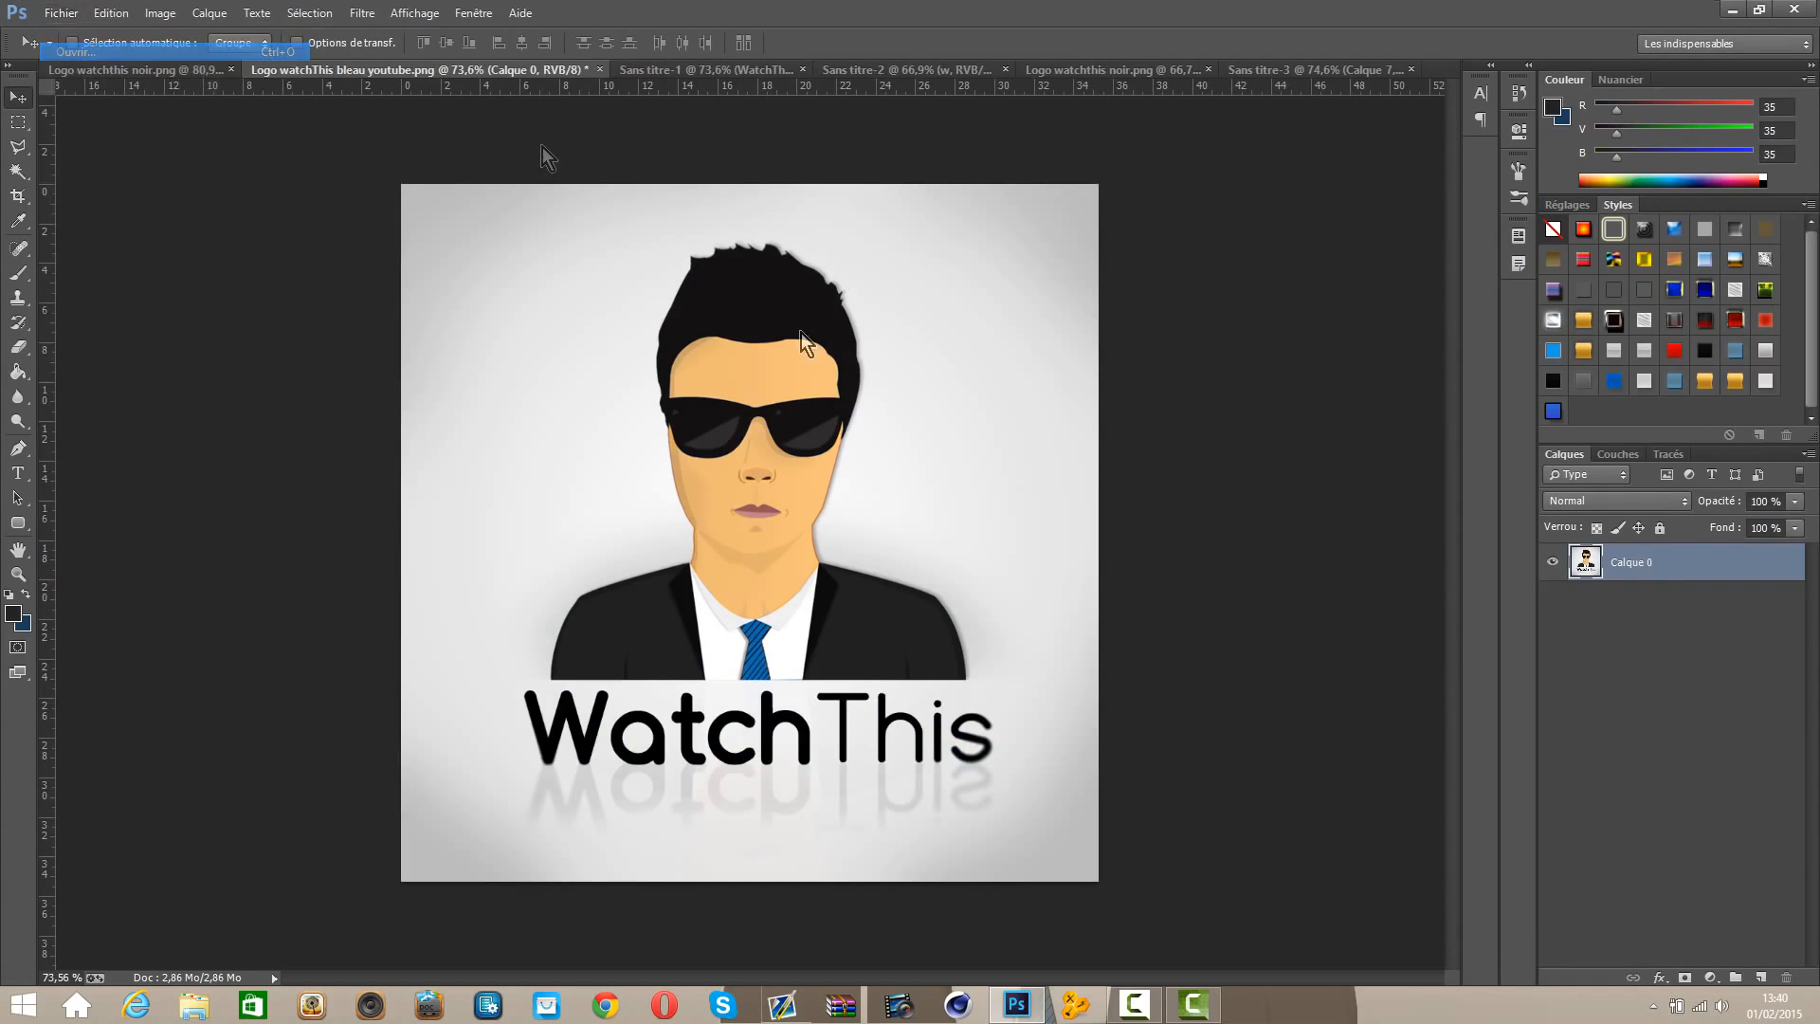
left_click_drag(897, 245, 920, 349)
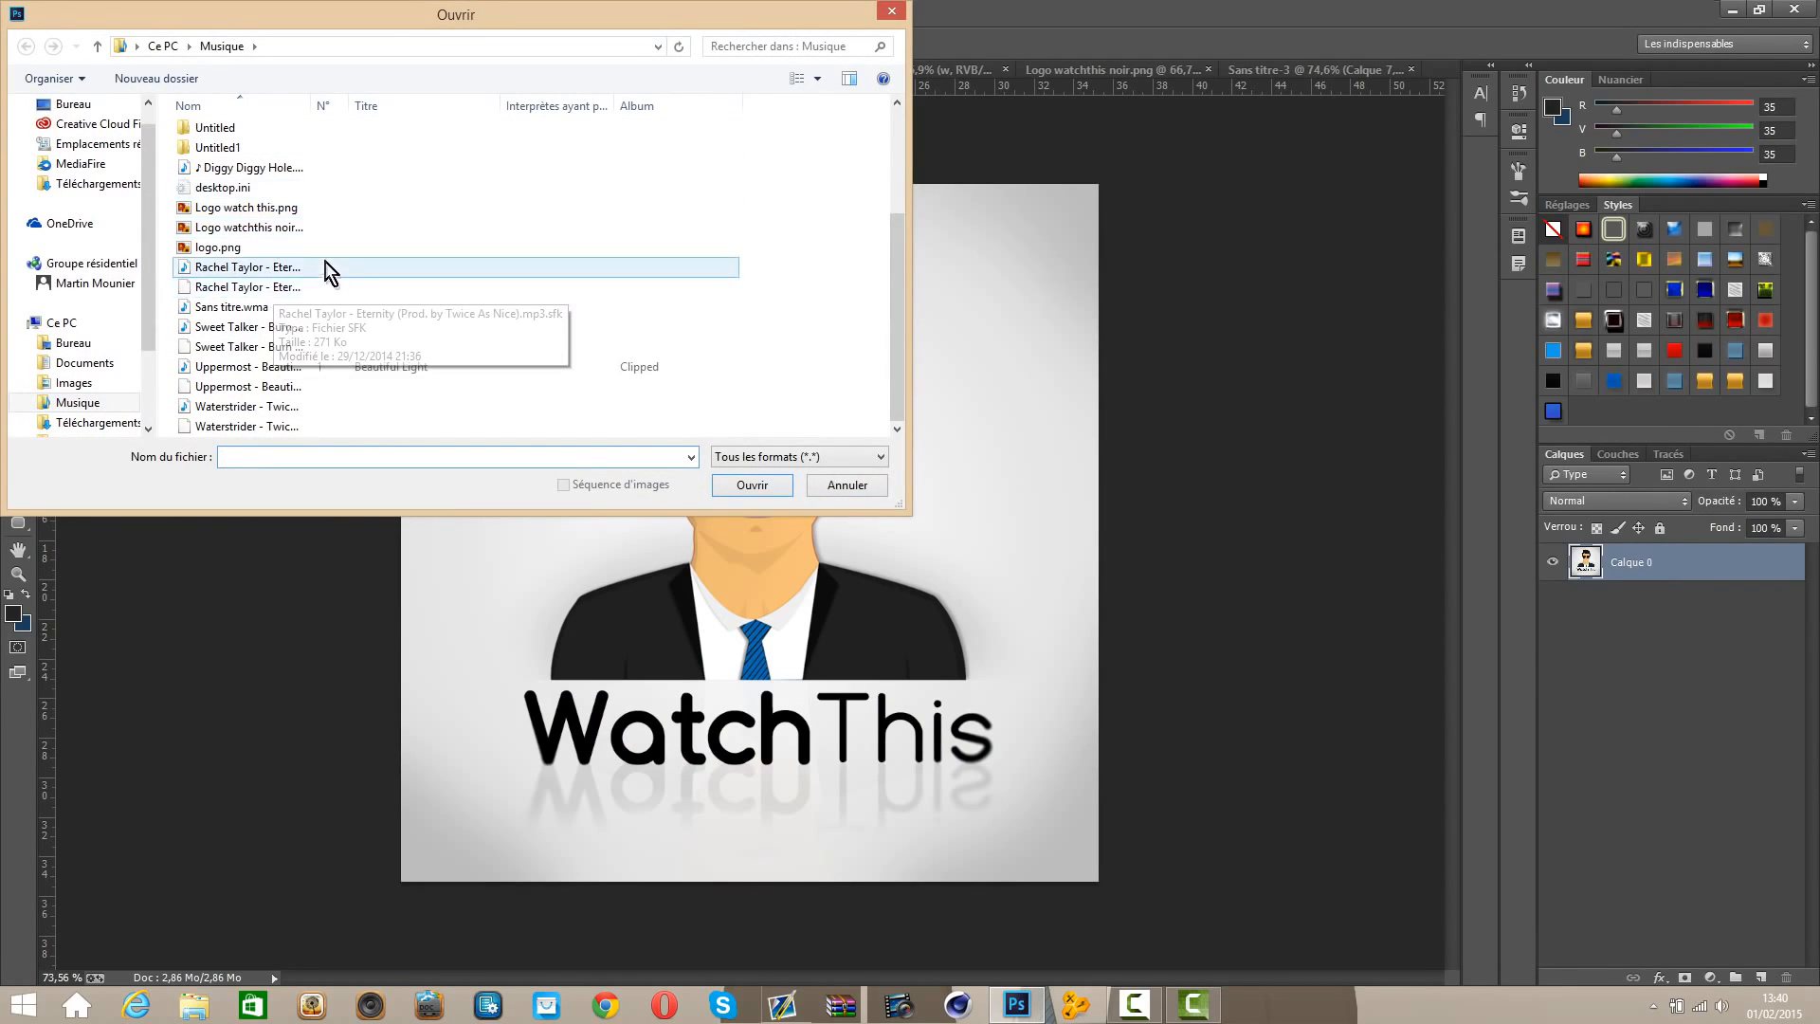
left_click(251, 207)
left_click(736, 484)
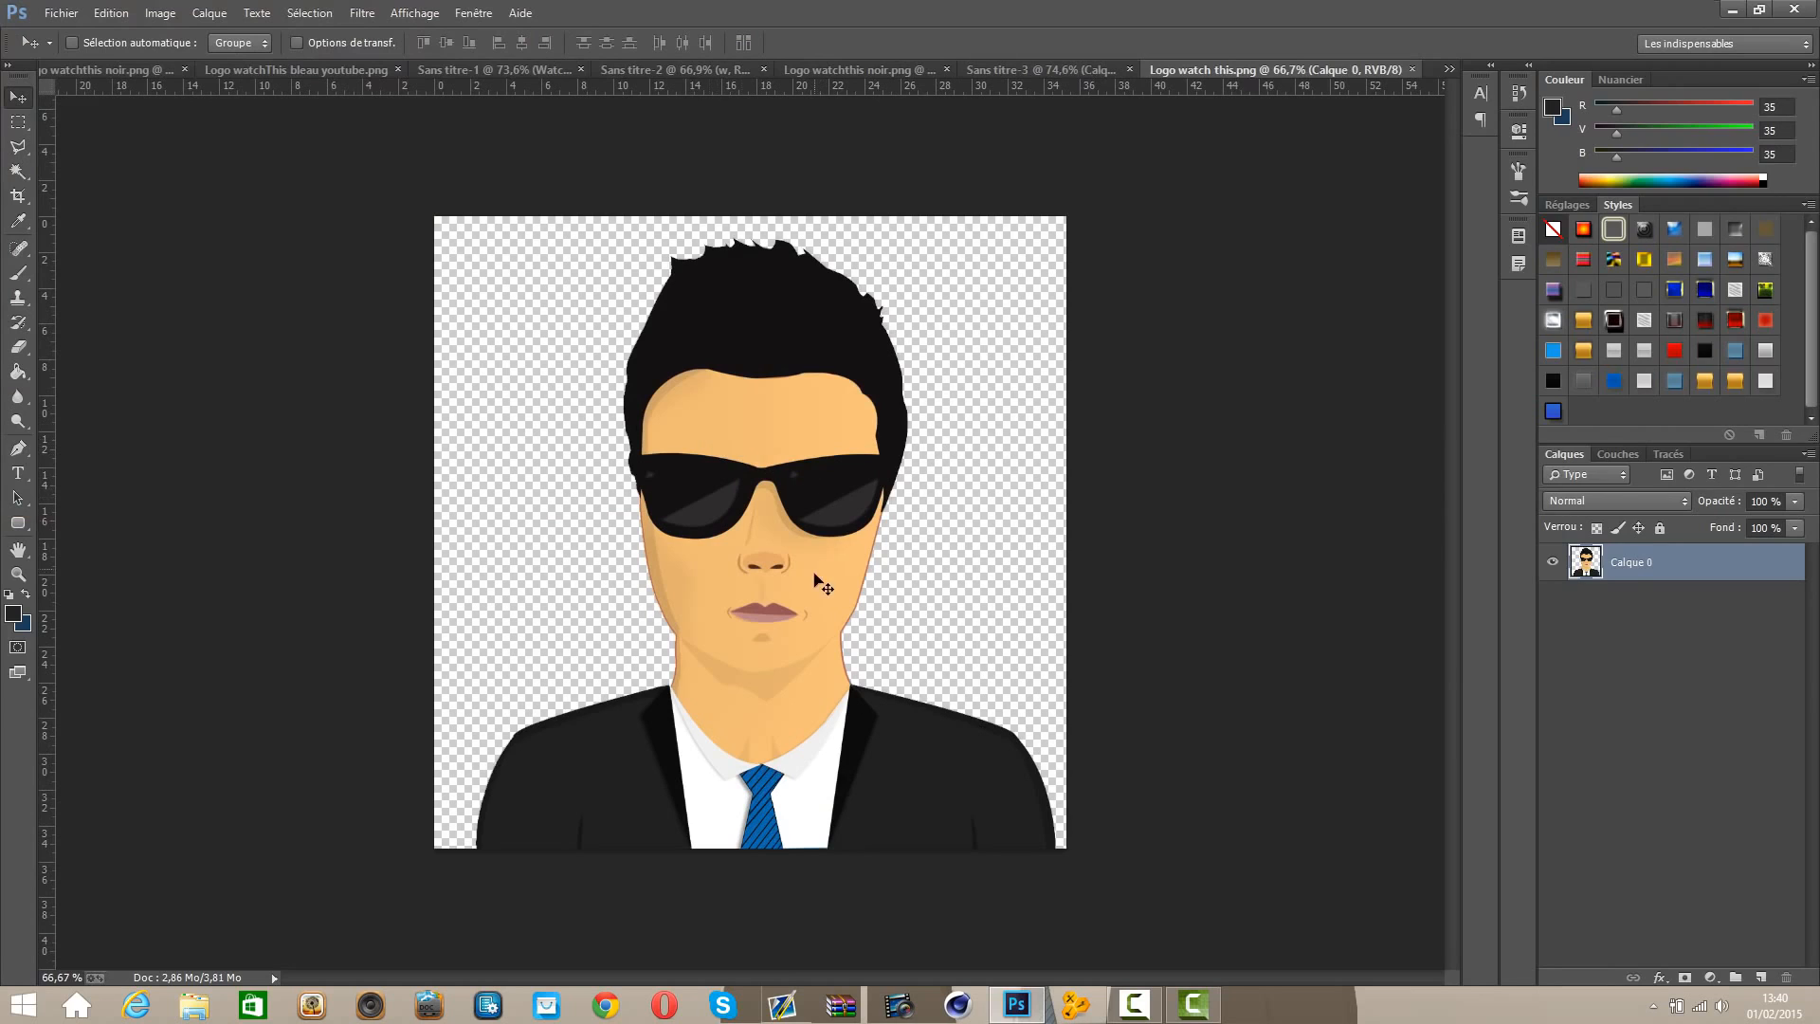
Step: Create a new 1000 x 1000 pixel RGB document at 72 pixels/inch with a transparent background
left_click(60, 13)
left_click(92, 38)
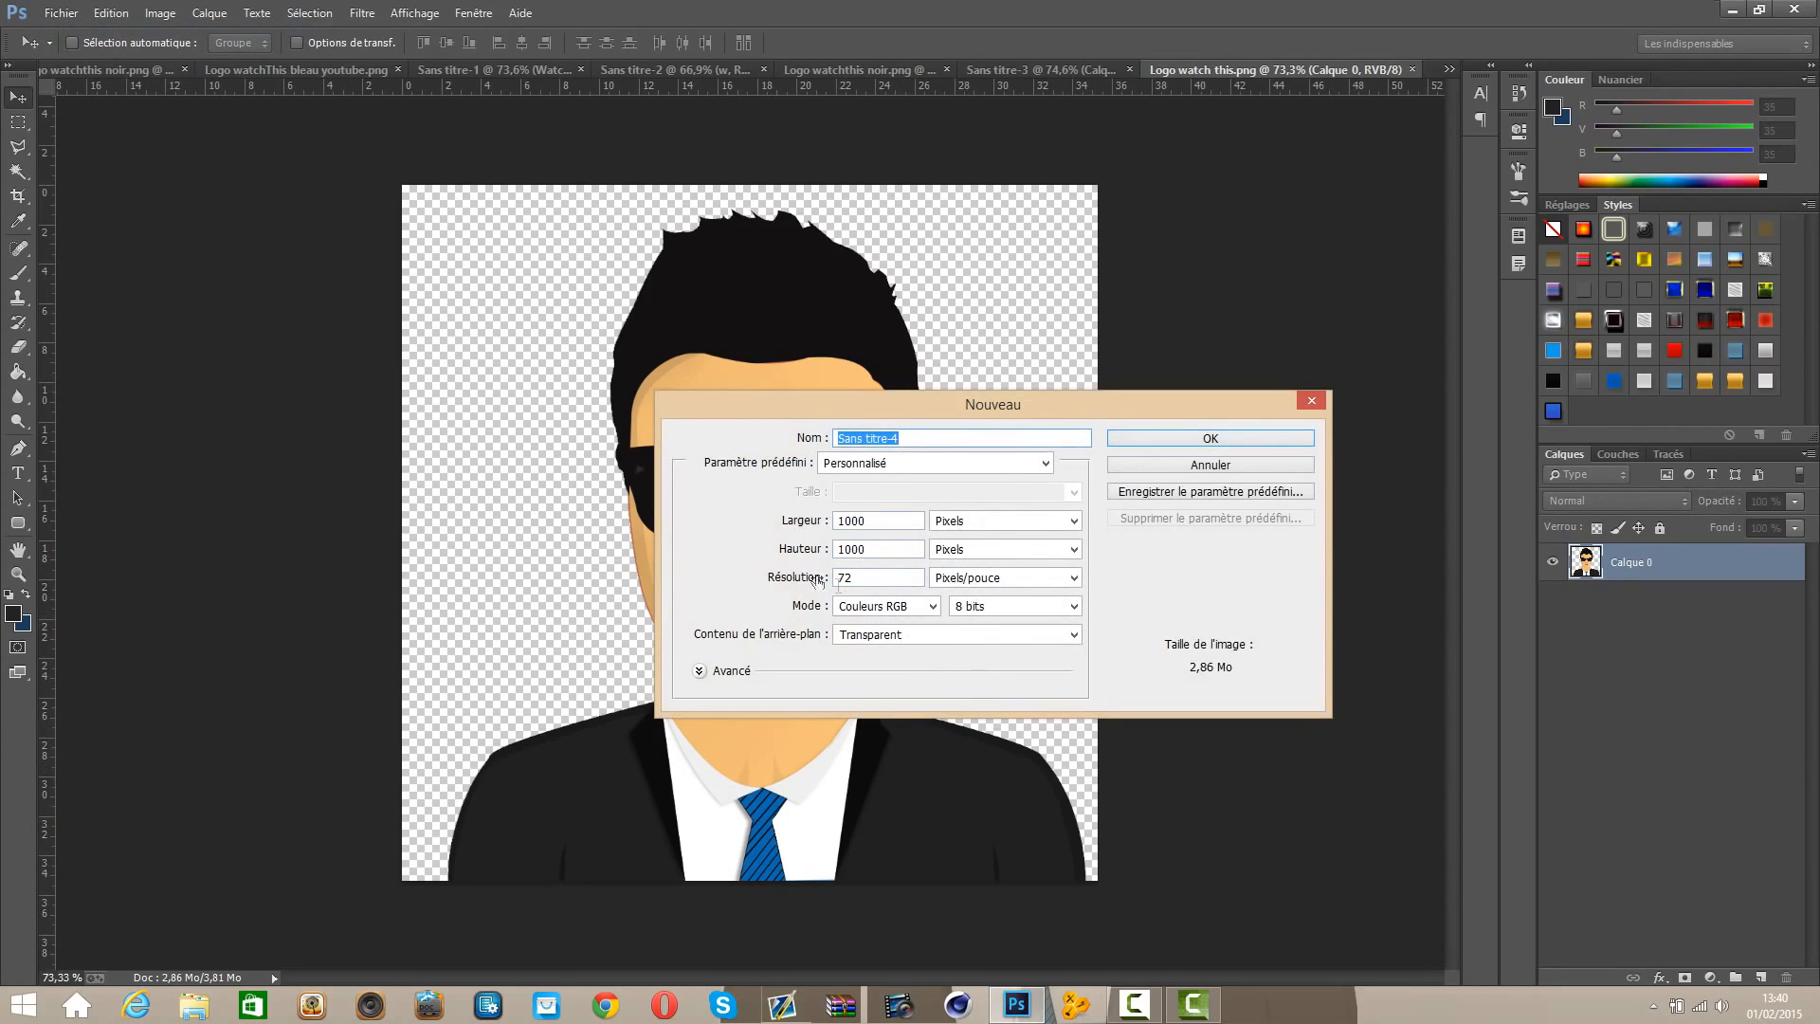
left_click(1283, 436)
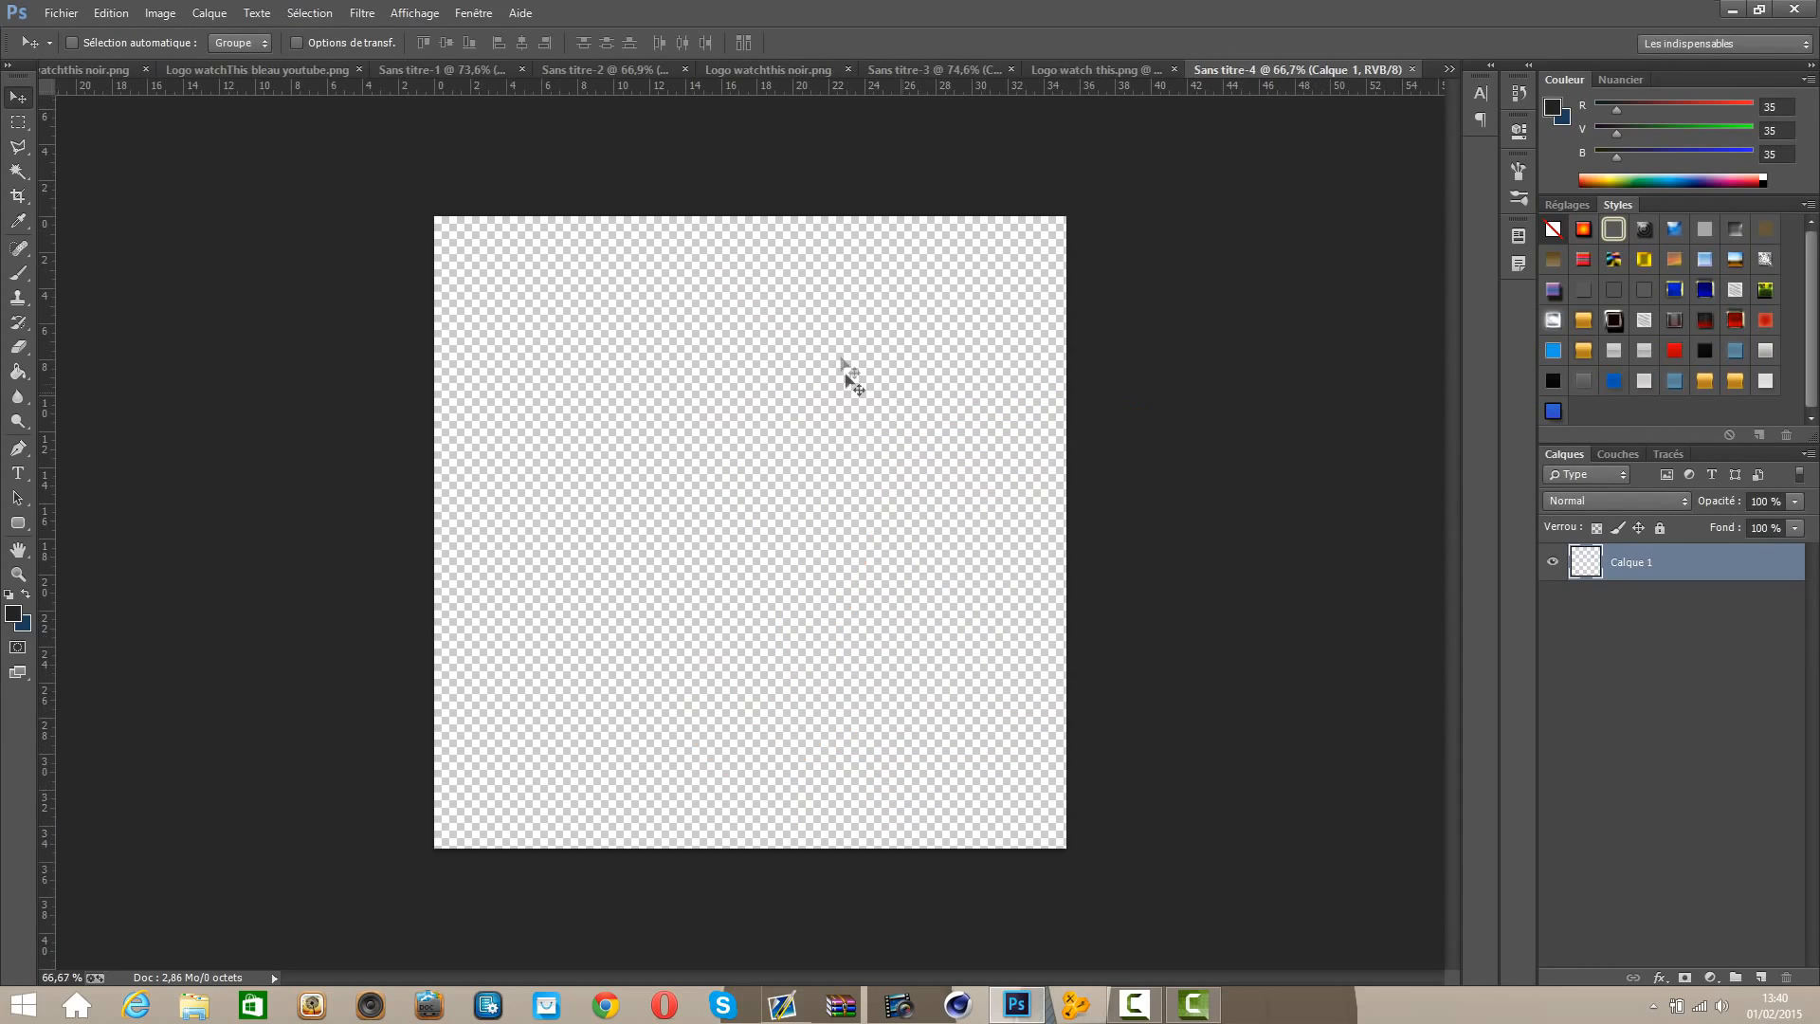
Step: Copy the portrait from Logo watch this.png into the new document and dock the source image back among the open documents
left_click_drag(1090, 70, 333, 637)
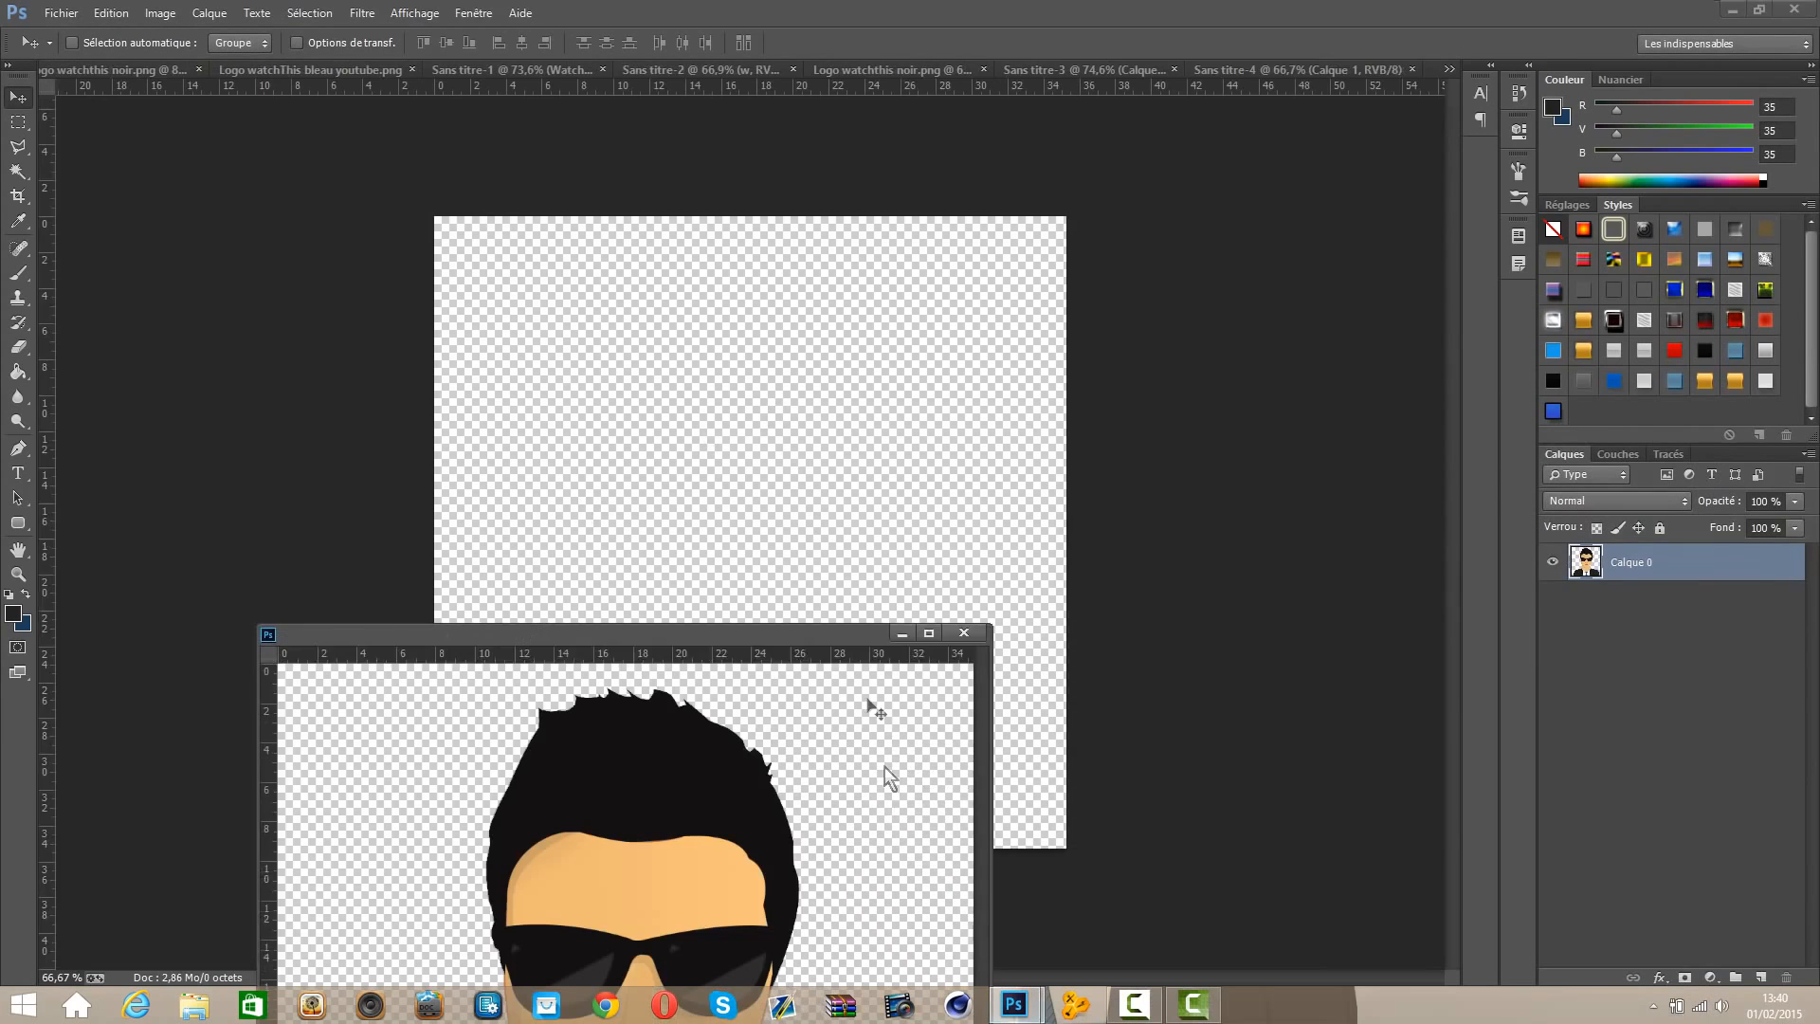
left_click_drag(722, 896, 829, 441)
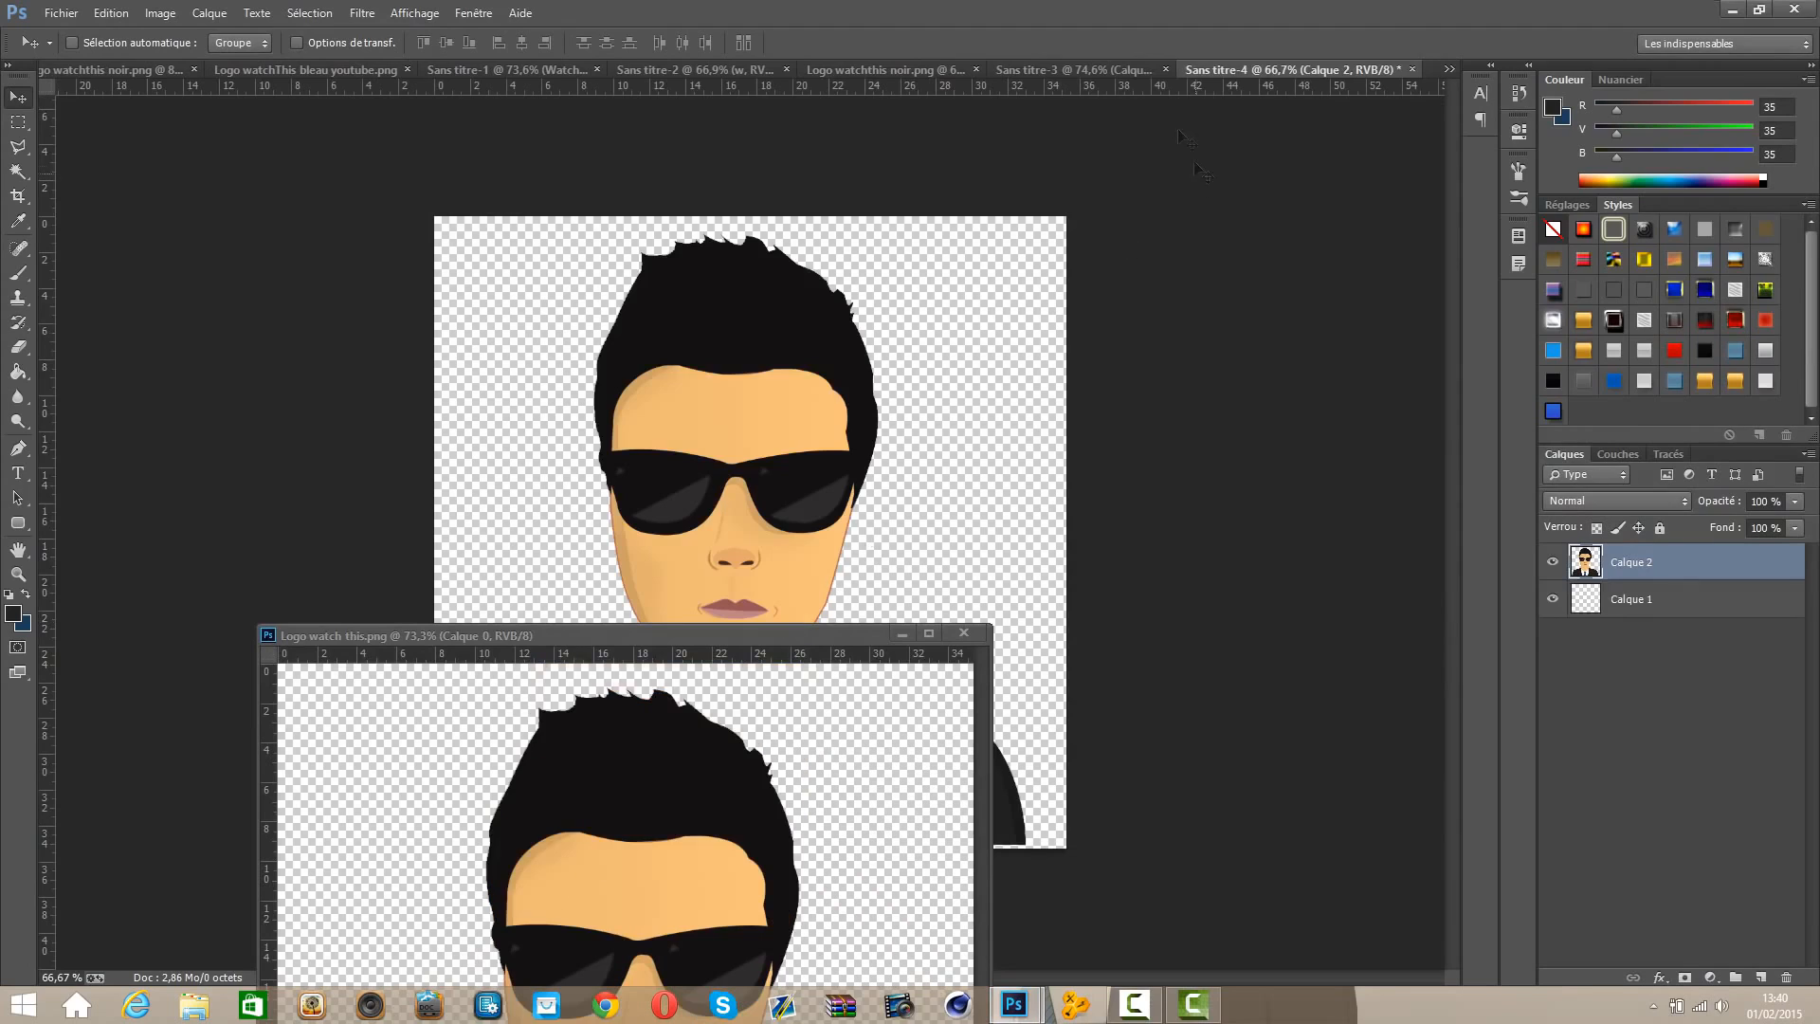
left_click_drag(874, 633, 1128, 92)
left_click(1117, 76)
Step: Scale the portrait down to just over half the canvas width and centre it in the upper part of the canvas
left_click_drag(733, 575, 745, 584)
key("ctrl+t")
left_click_drag(1038, 847, 796, 593)
left_click_drag(704, 540, 836, 587)
key("Return")
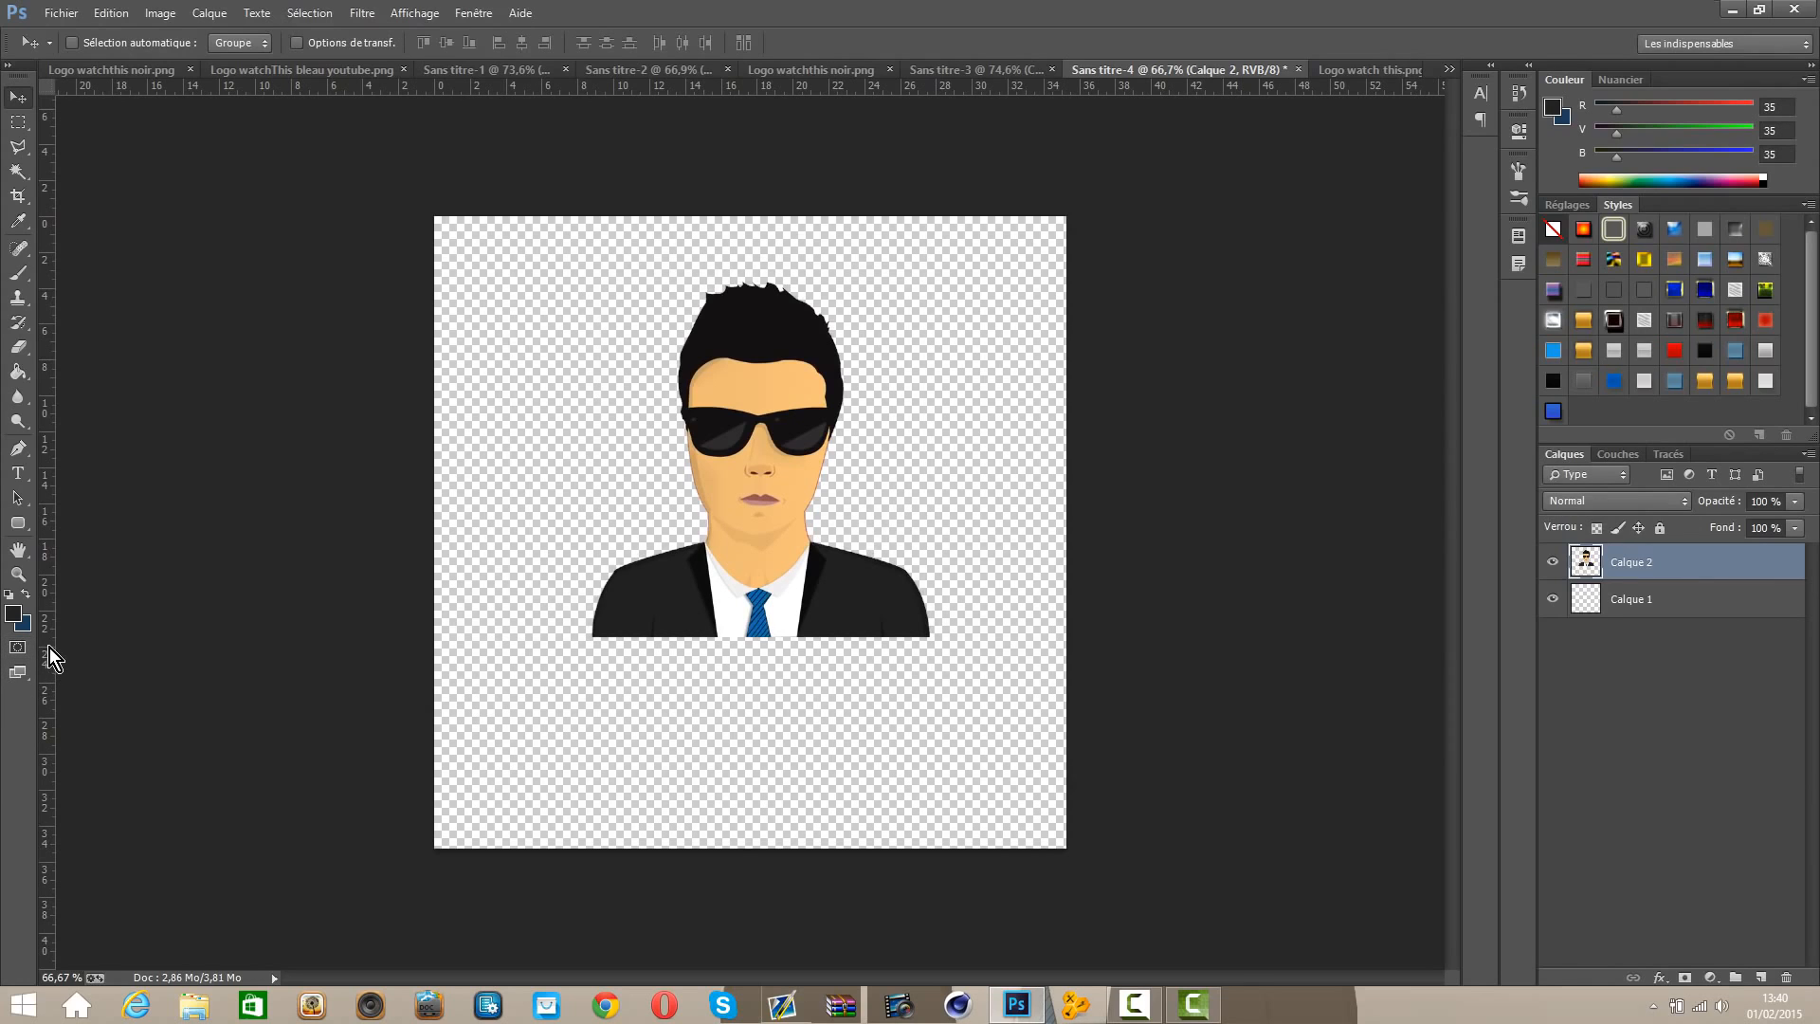
Step: Add a vertical and a horizontal guide through the canvas centre and align the portrait with the vertical guide
left_click_drag(49, 647, 749, 718)
left_click_drag(840, 82, 868, 532)
scroll(823, 602, "up", 1)
mouse_move(849, 603)
left_mouse_down()
mouse_move(840, 621)
mouse_move(844, 601)
left_mouse_up()
scroll(731, 682, "down", 3)
scroll(720, 668, "up", 1)
scroll(721, 668, "up", 1)
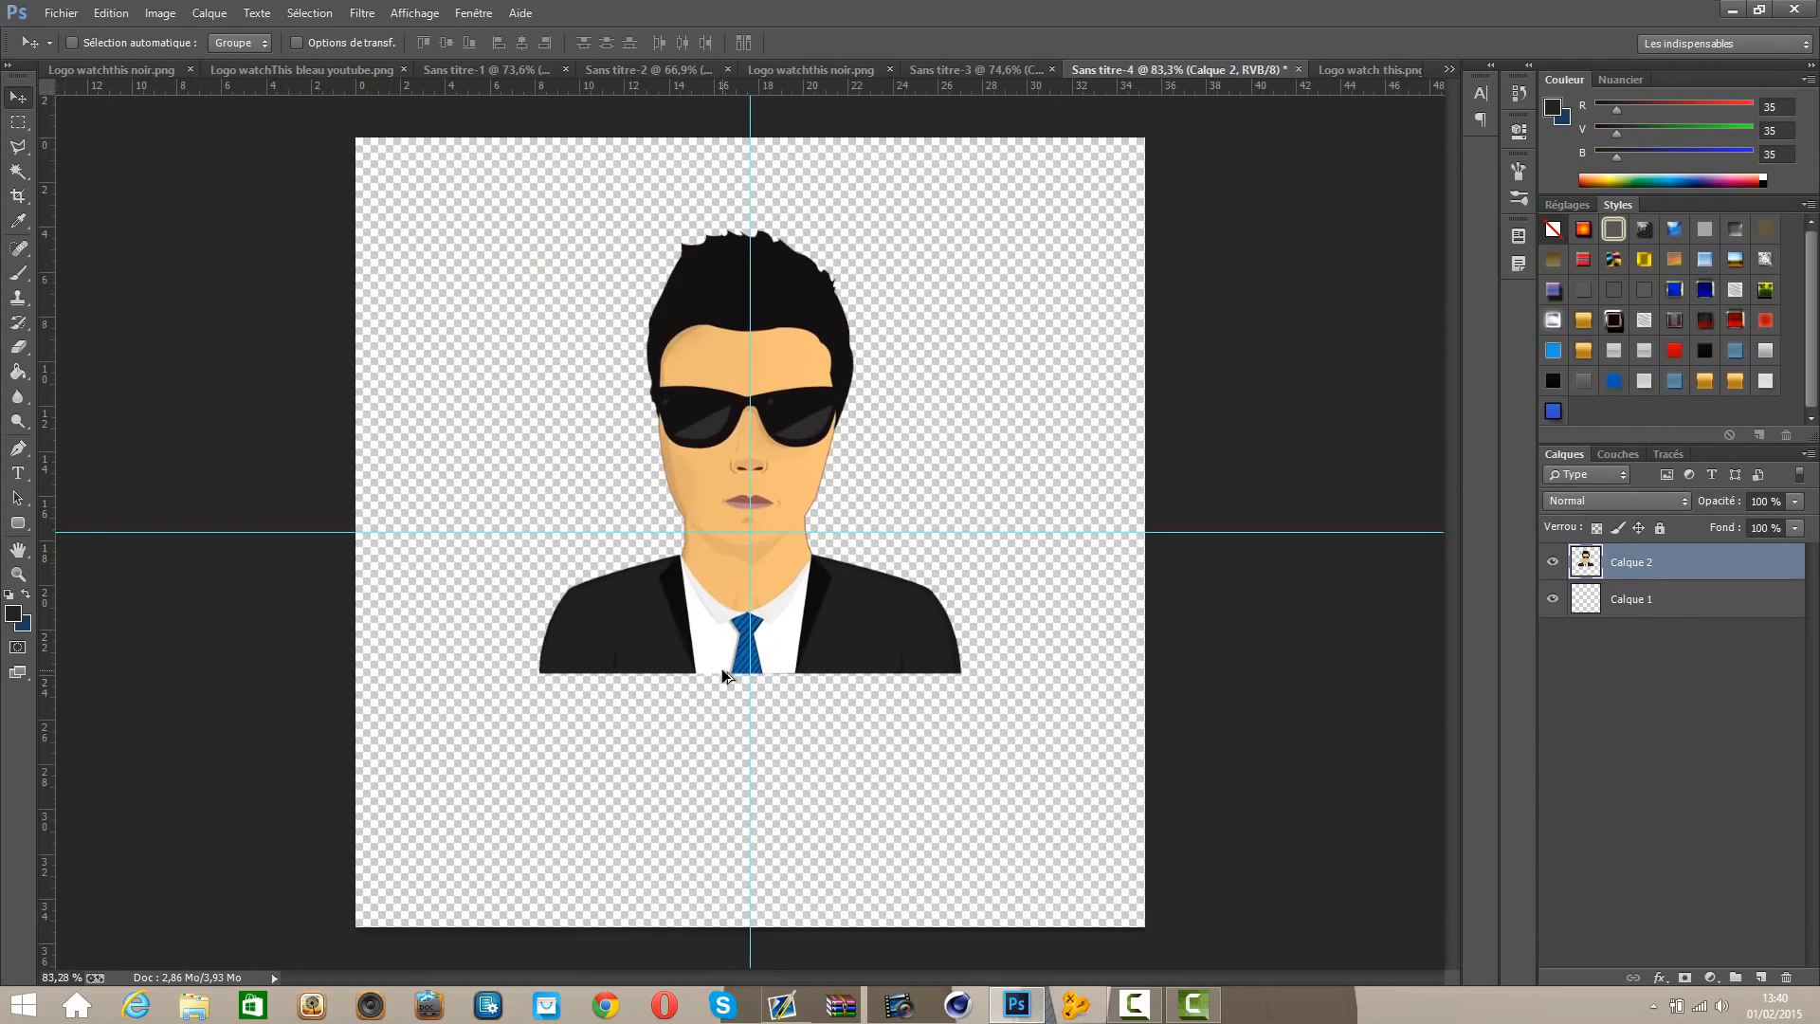
scroll(720, 669, "up", 1)
scroll(726, 664, "down", 1)
scroll(725, 667, "up", 1)
Step: Check the Logo watchThis bleau youtube.png reference design and fill the empty Calque 1 layer with the dark foreground colour
left_click(1603, 601)
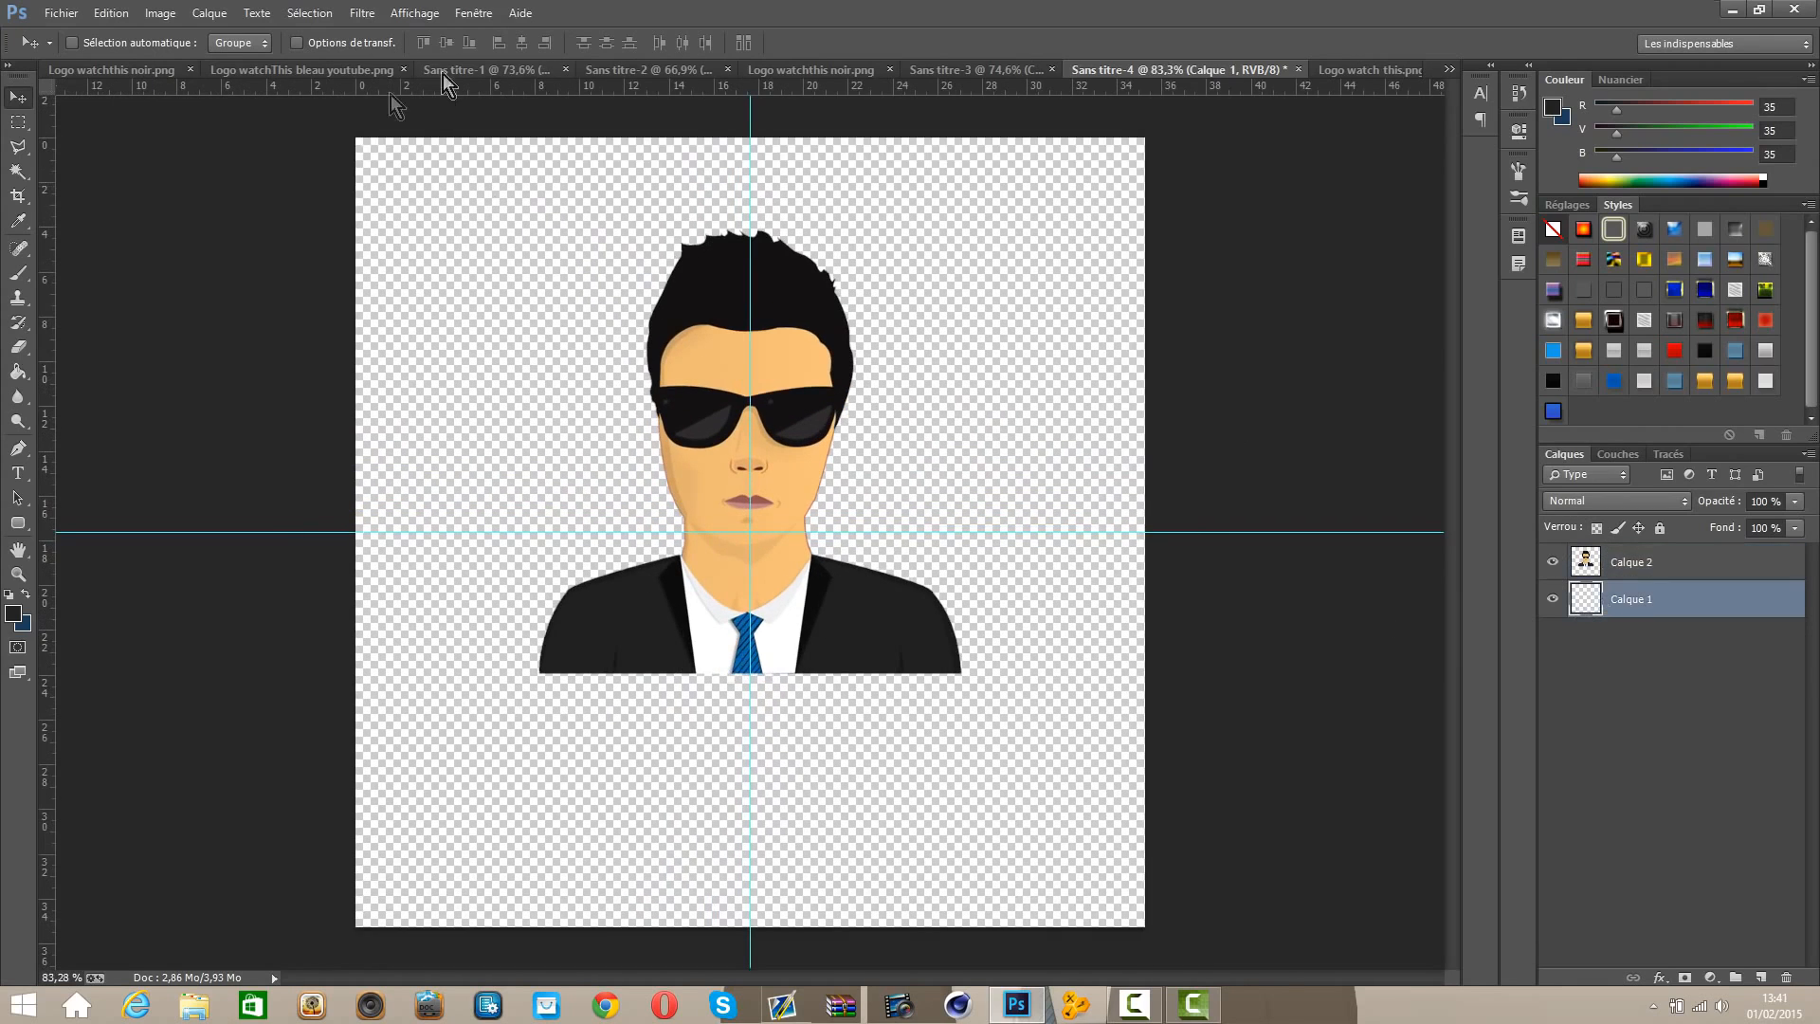
left_click(297, 70)
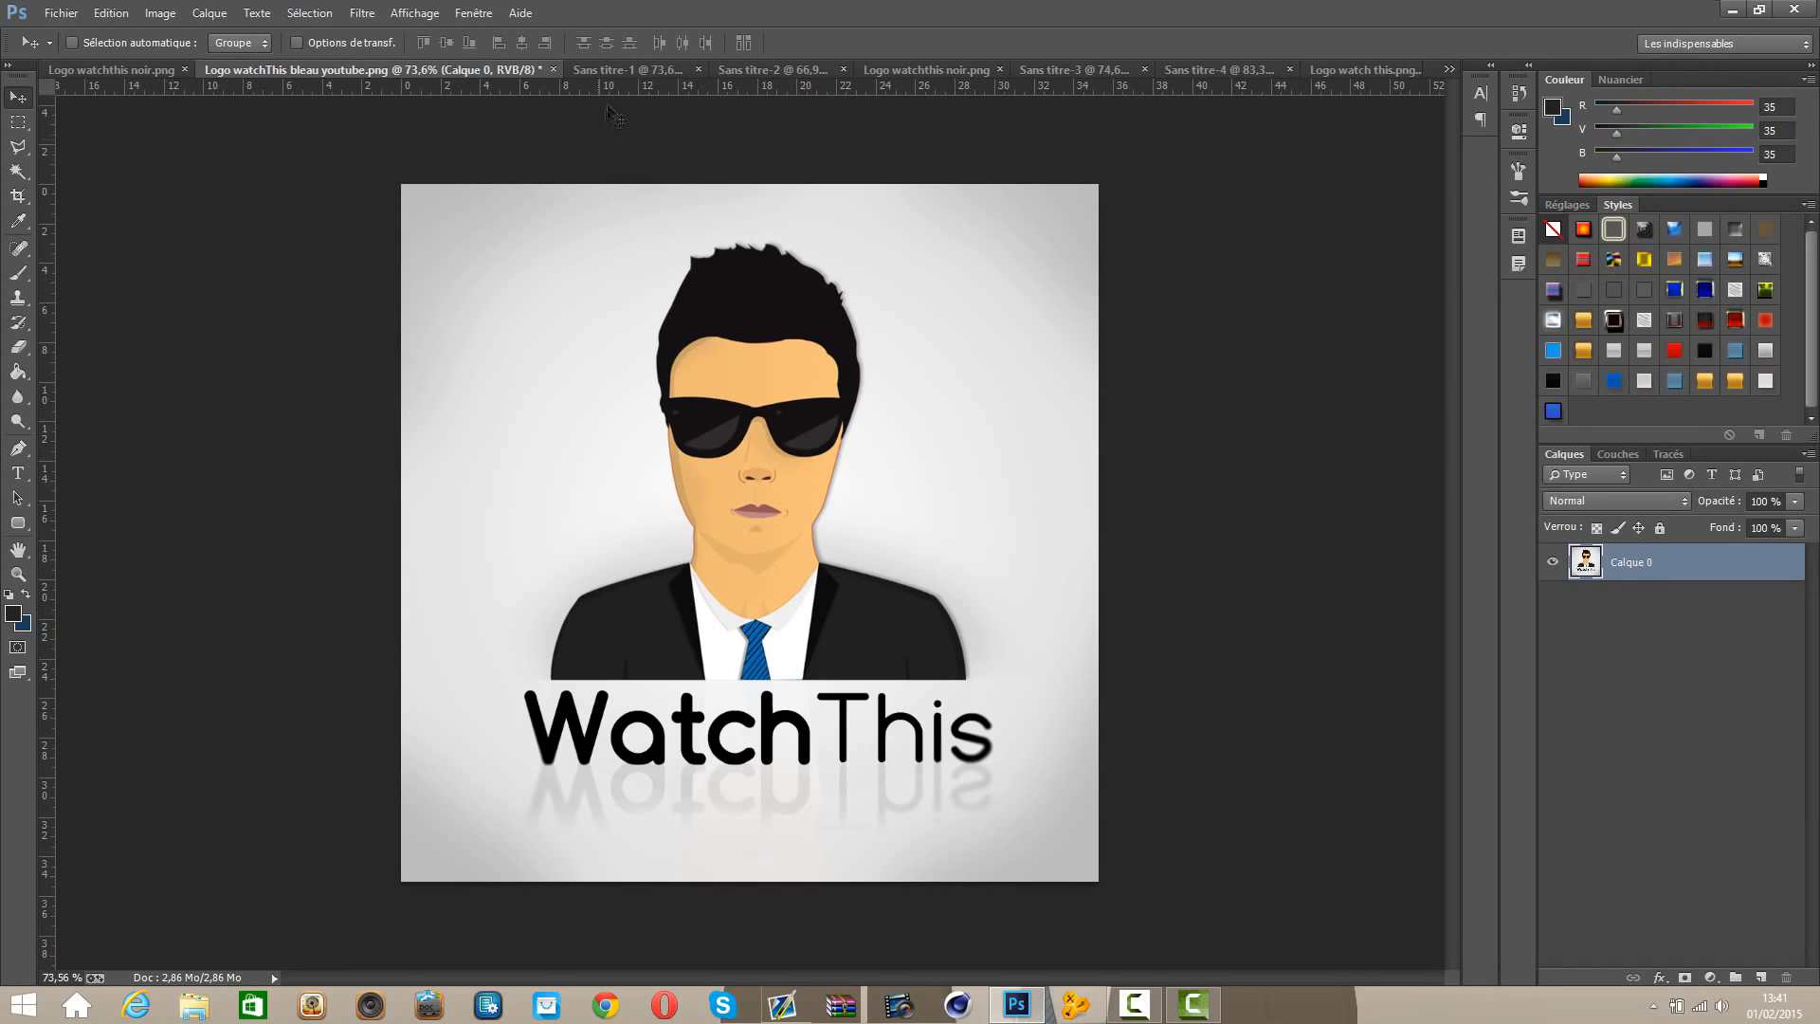
left_click(1248, 71)
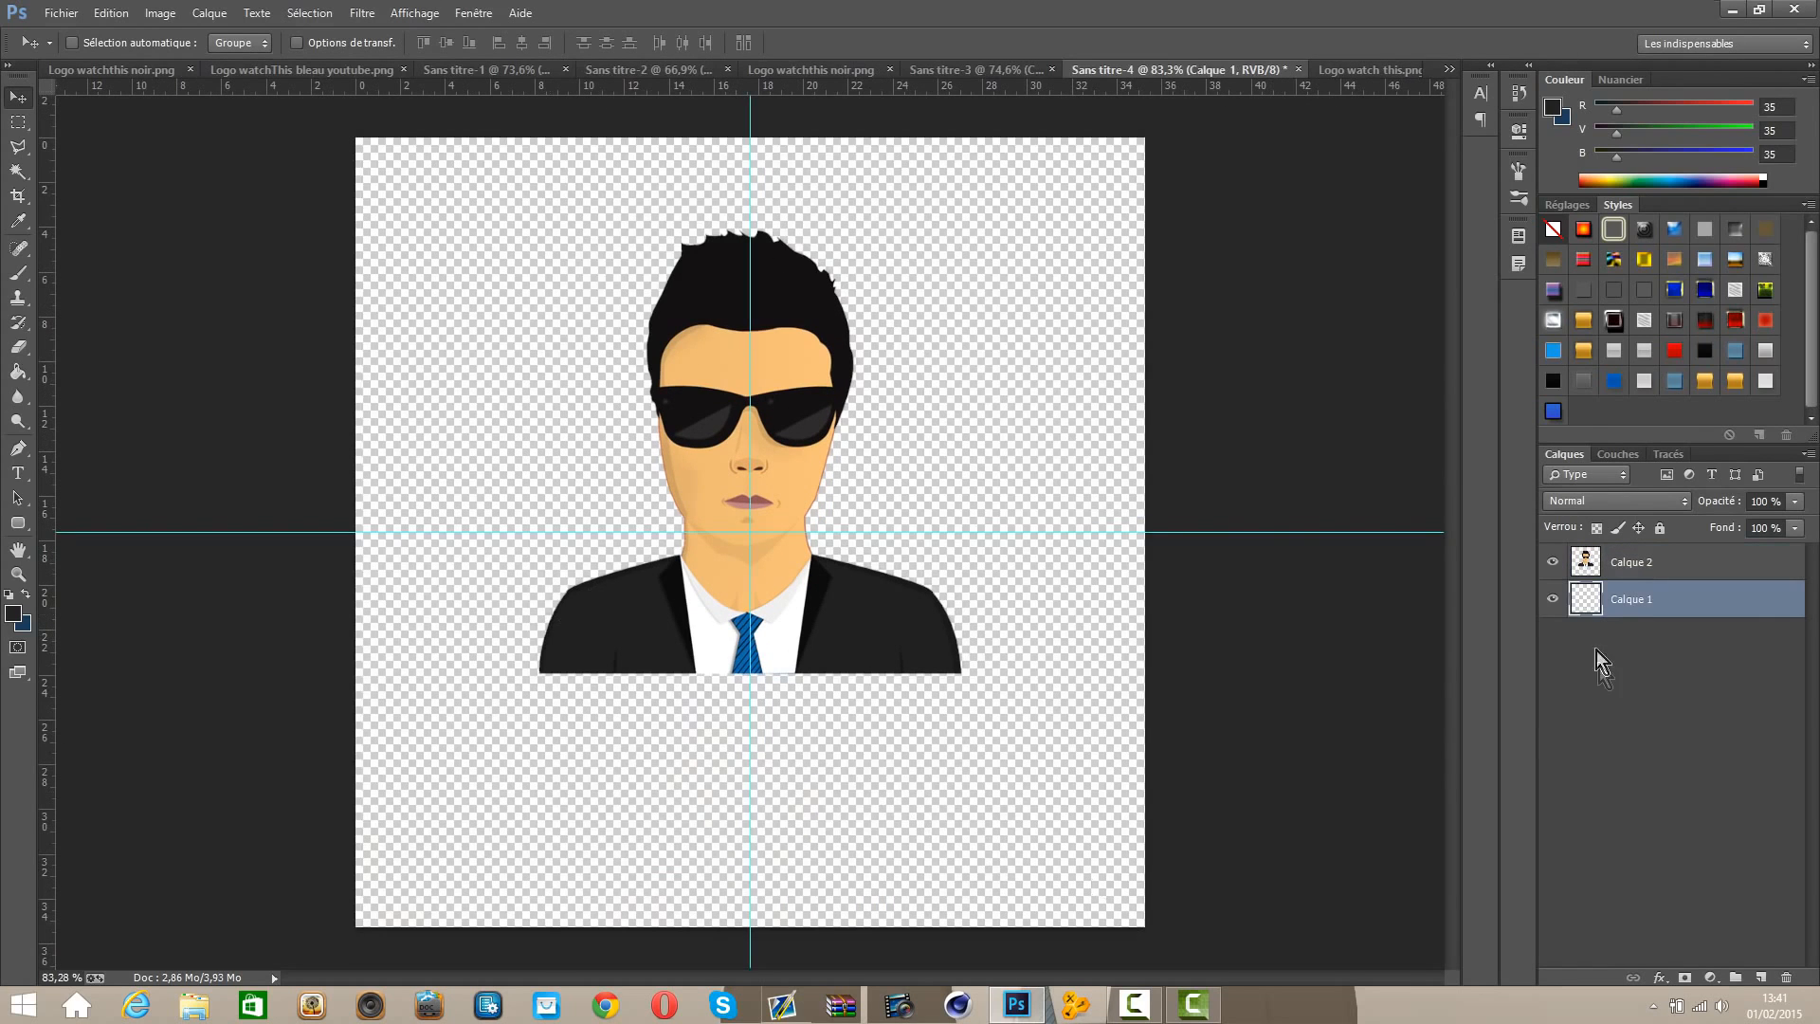
double_click(1604, 599)
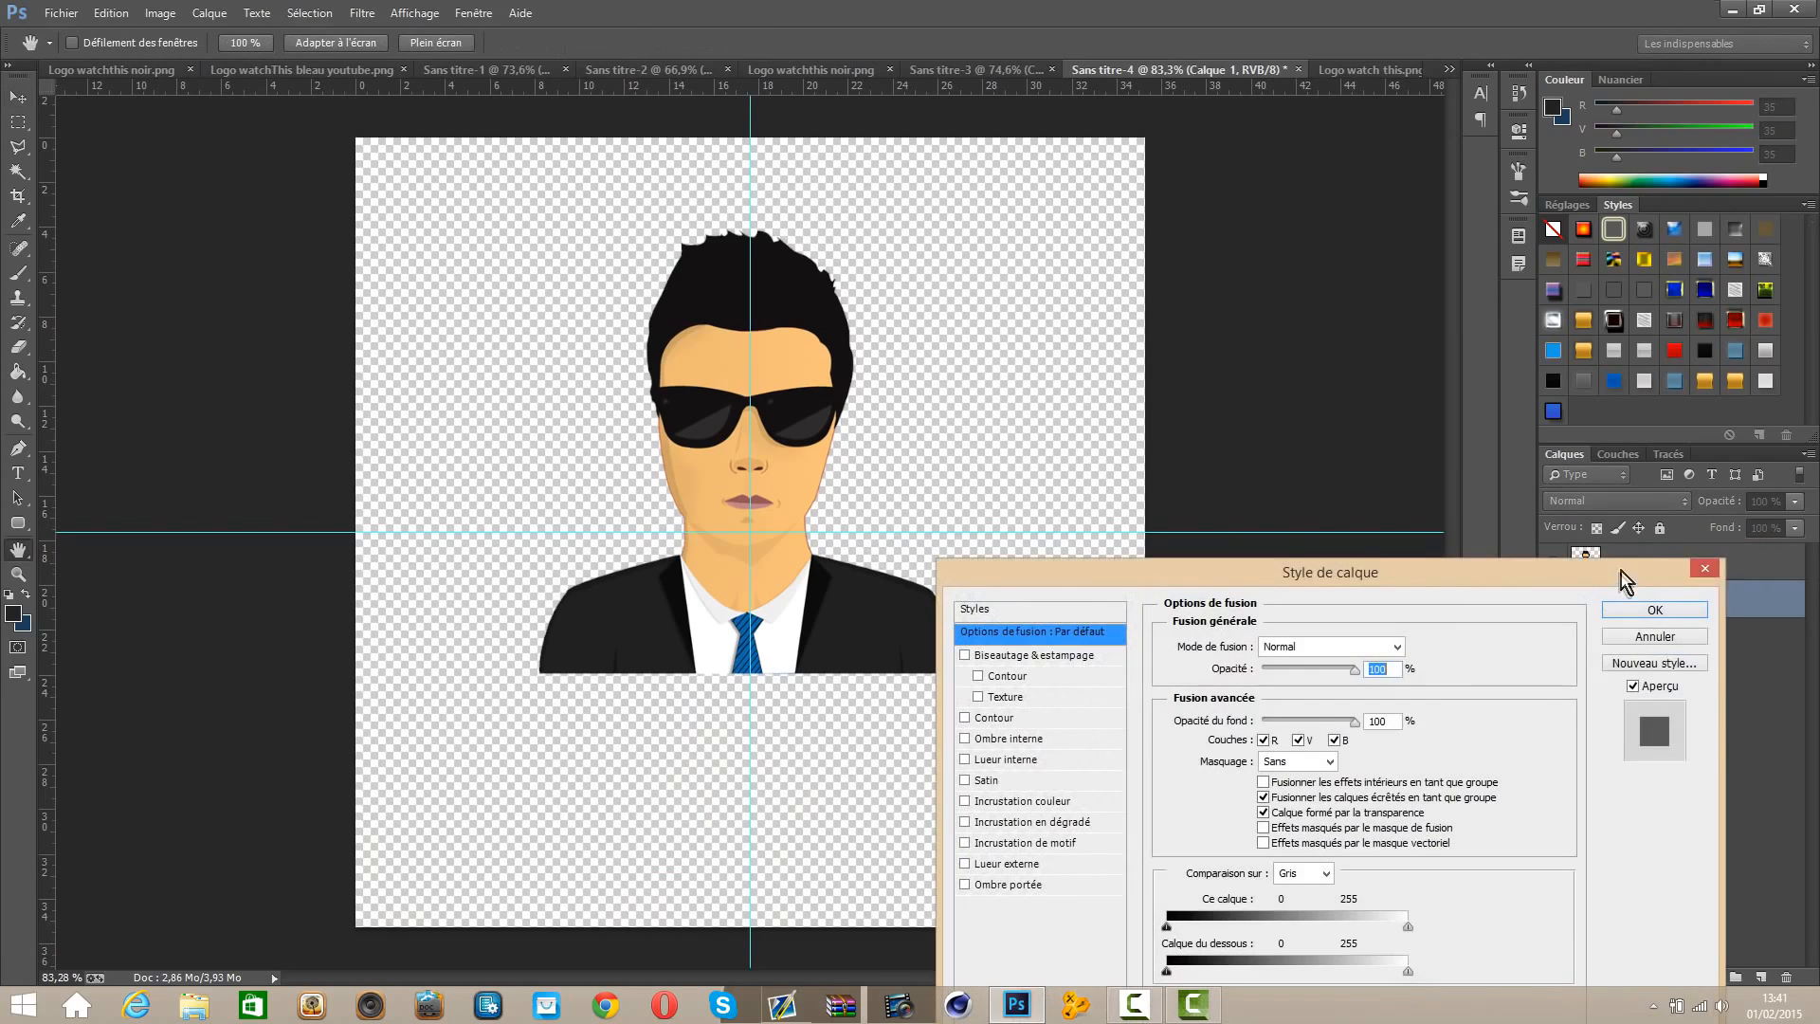
left_click(1705, 567)
left_click(19, 375)
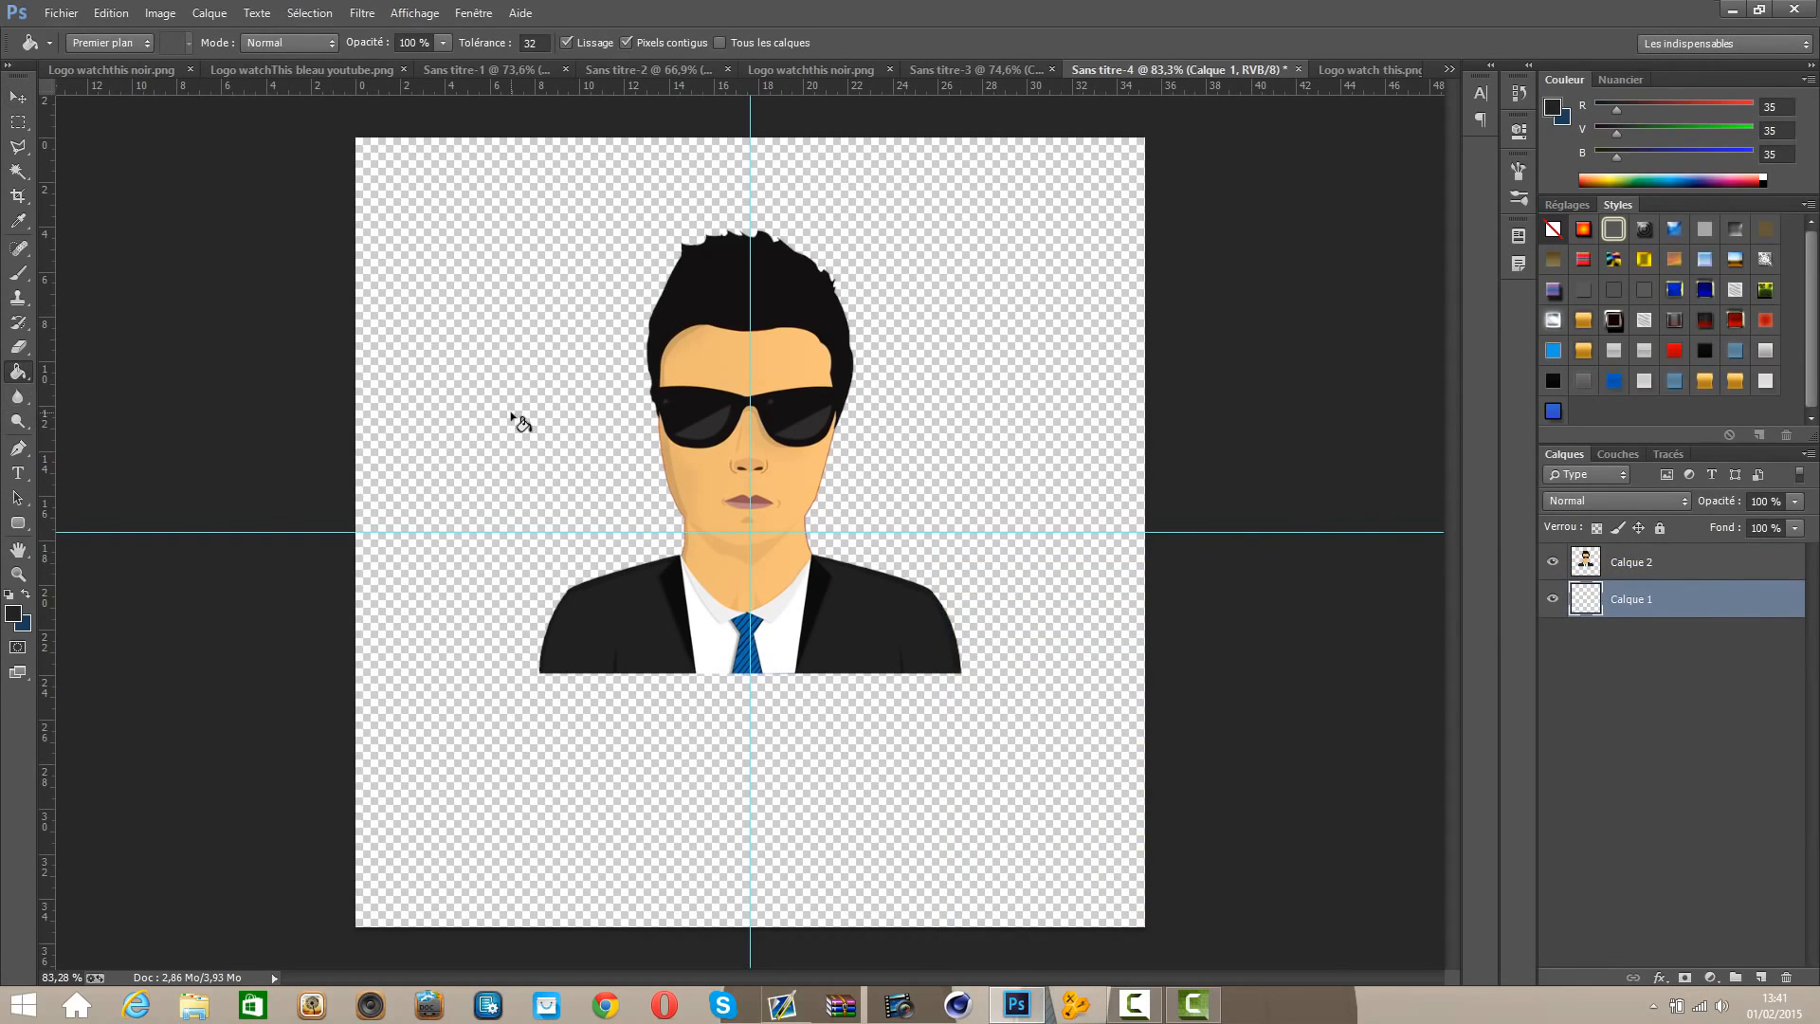
left_click(516, 414)
Step: Add a gradient overlay to the filled Calque 1 layer, with the gradient reversed and its style set to Radial
double_click(1604, 599)
left_click(1066, 822)
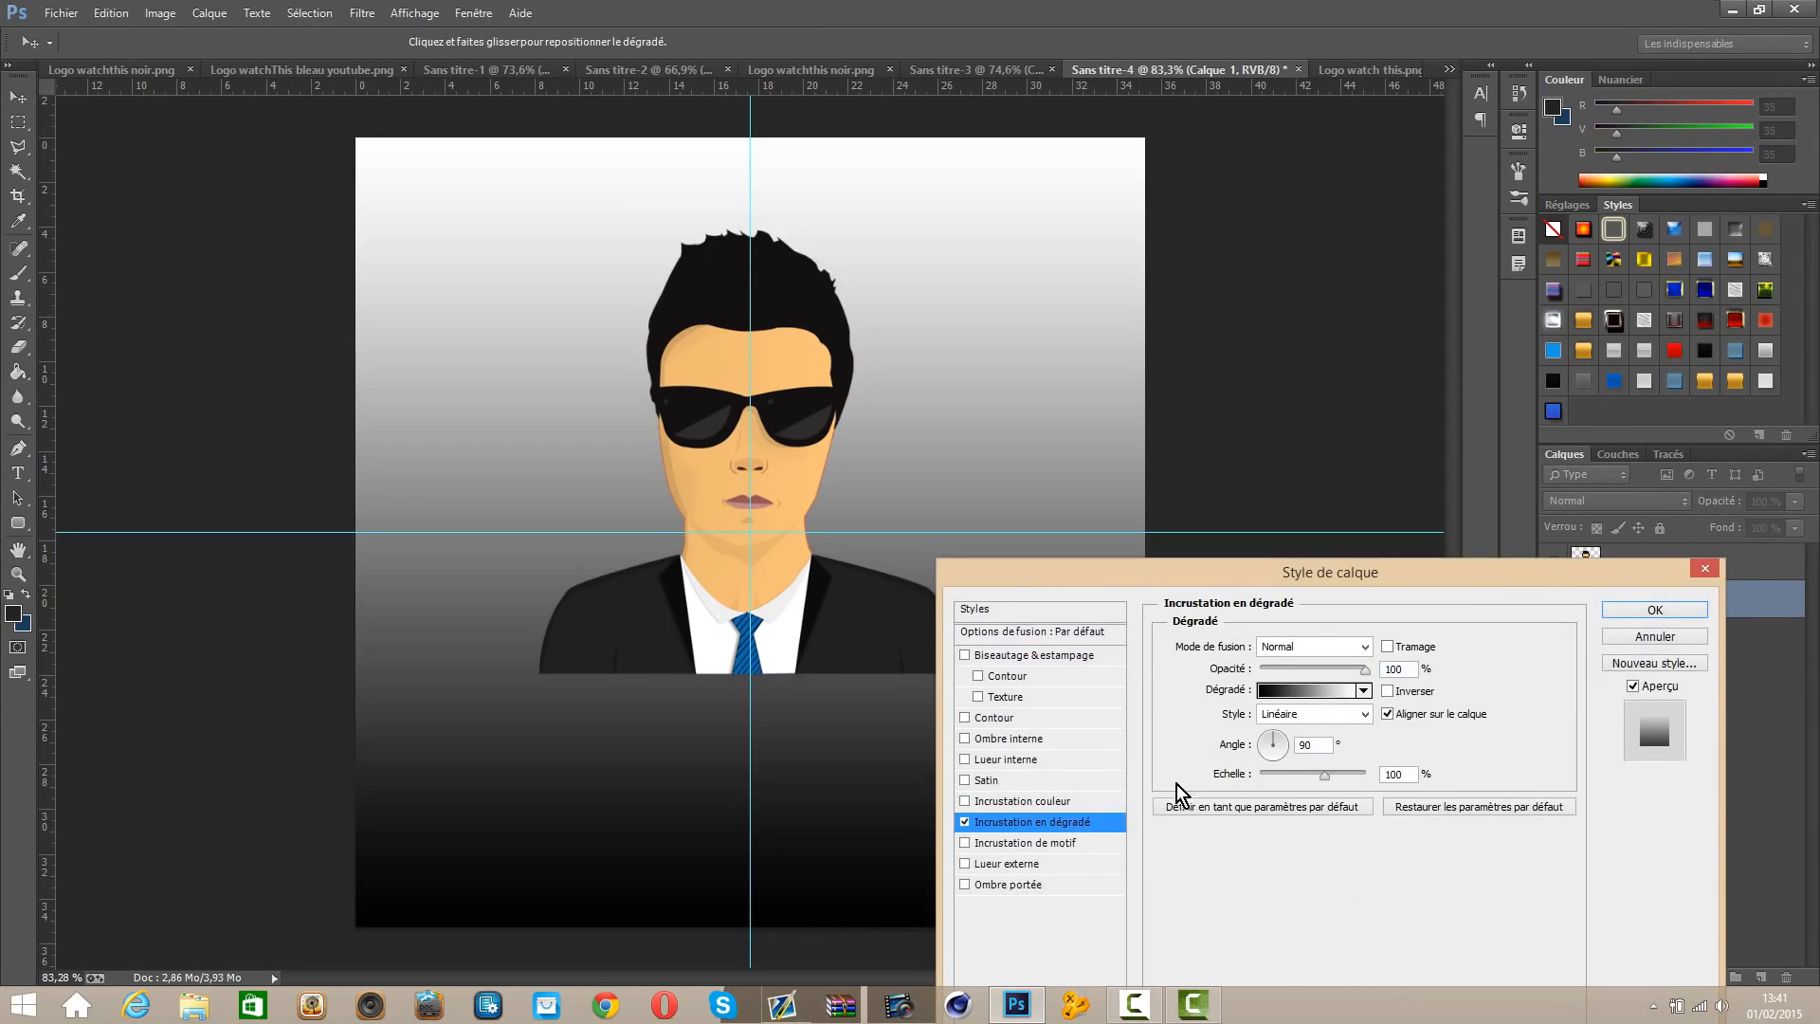
left_click(1387, 691)
left_click(1322, 713)
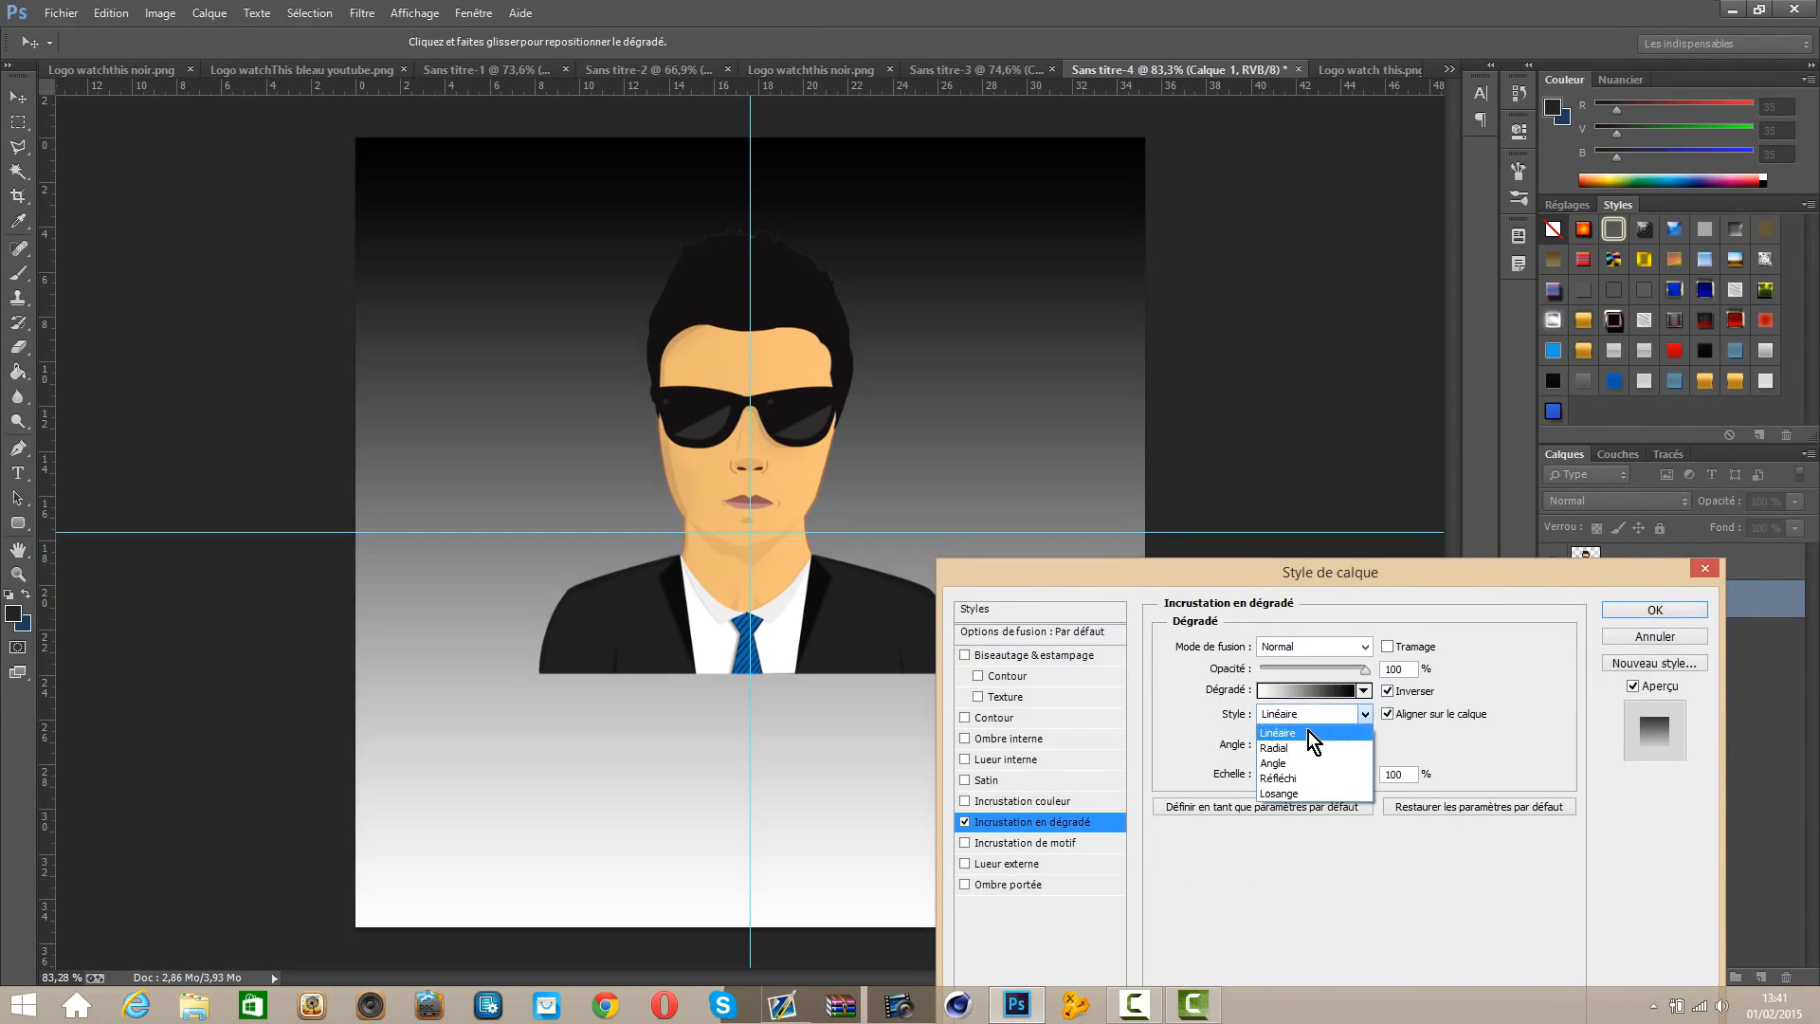
left_click(1312, 746)
Step: Change the overlay gradient's black colour stop to light grey e0dddd and apply the layer style
left_click(1309, 691)
left_click(1151, 571)
left_click(1232, 650)
left_click_drag(939, 607, 936, 616)
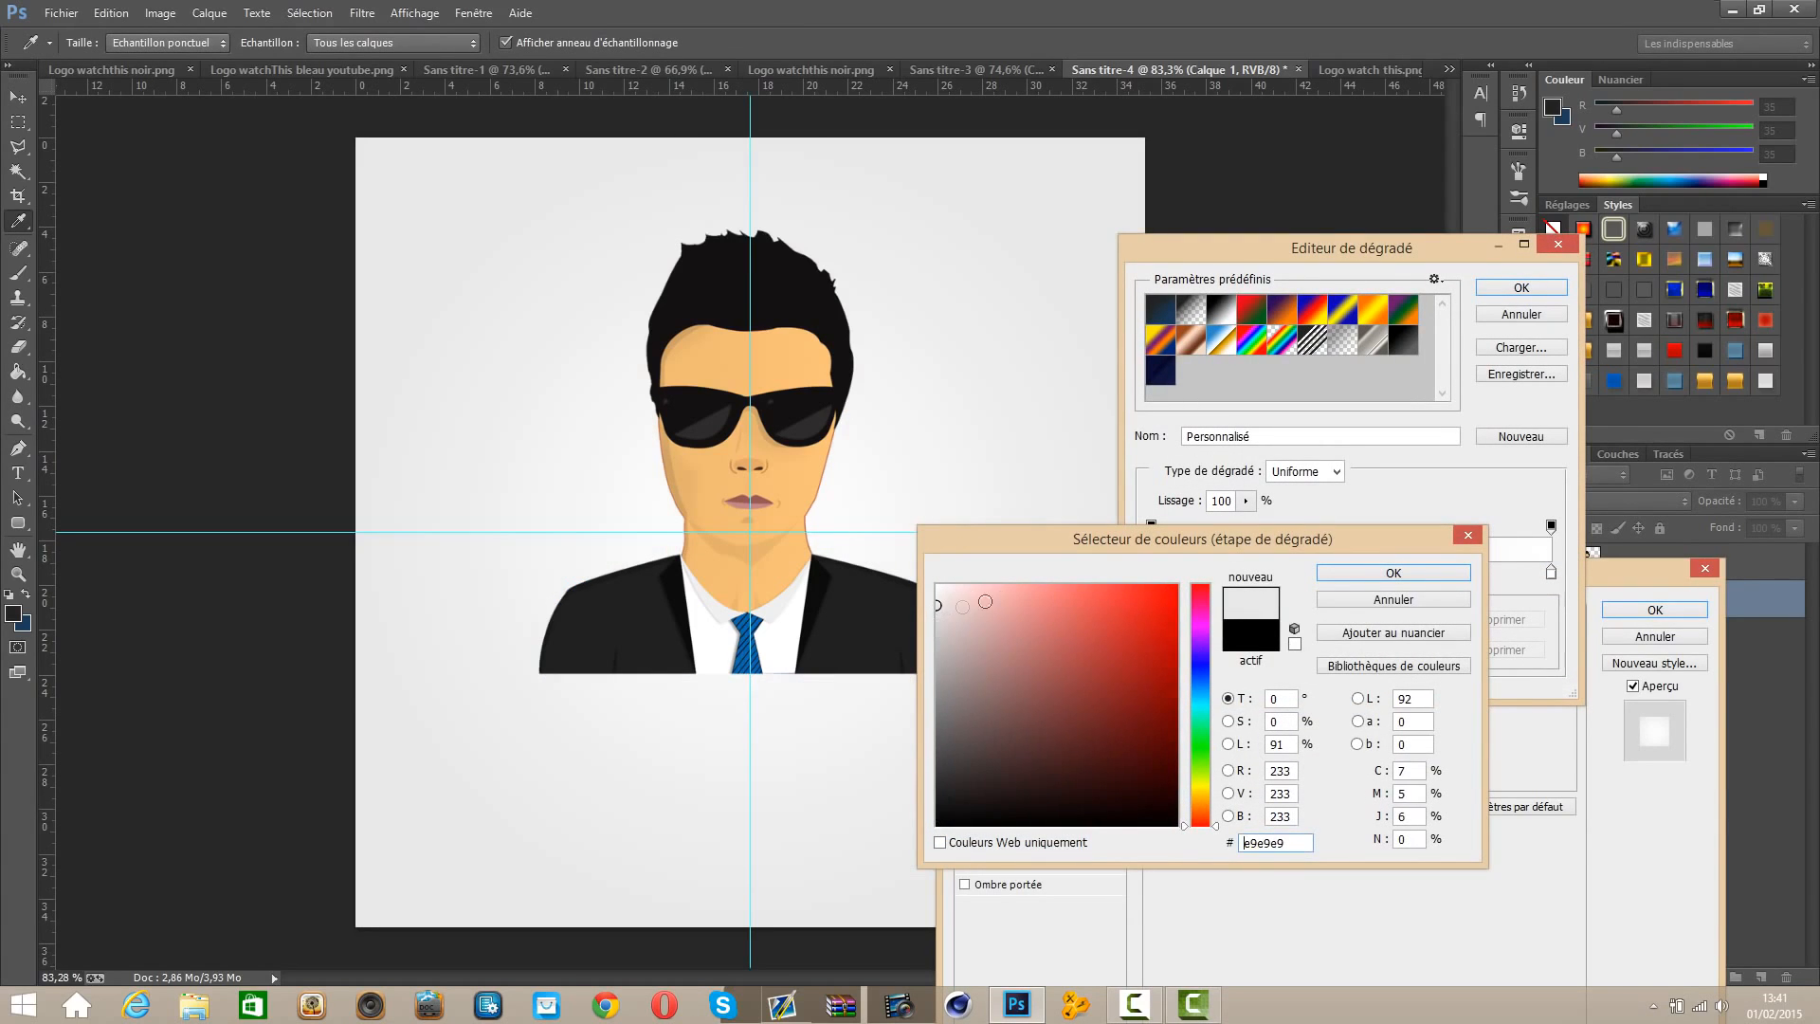
left_click(936, 610)
left_click(1341, 575)
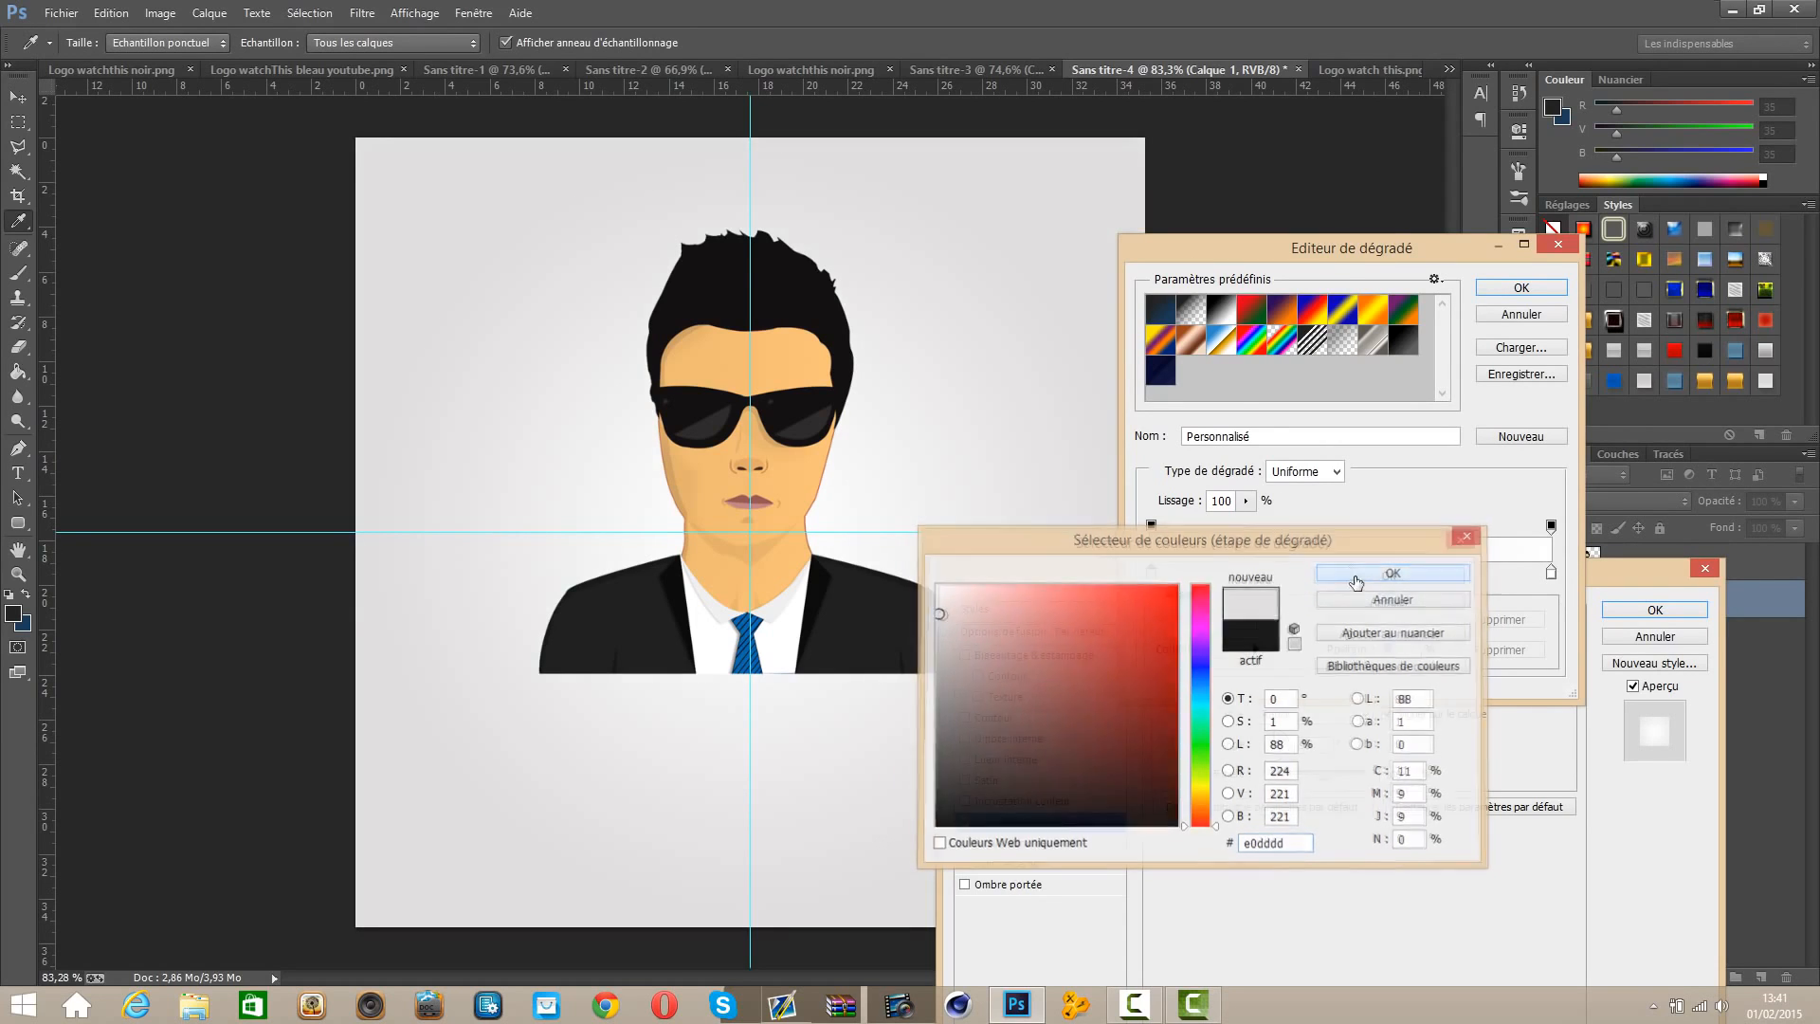
left_click(1546, 286)
left_click(1663, 615)
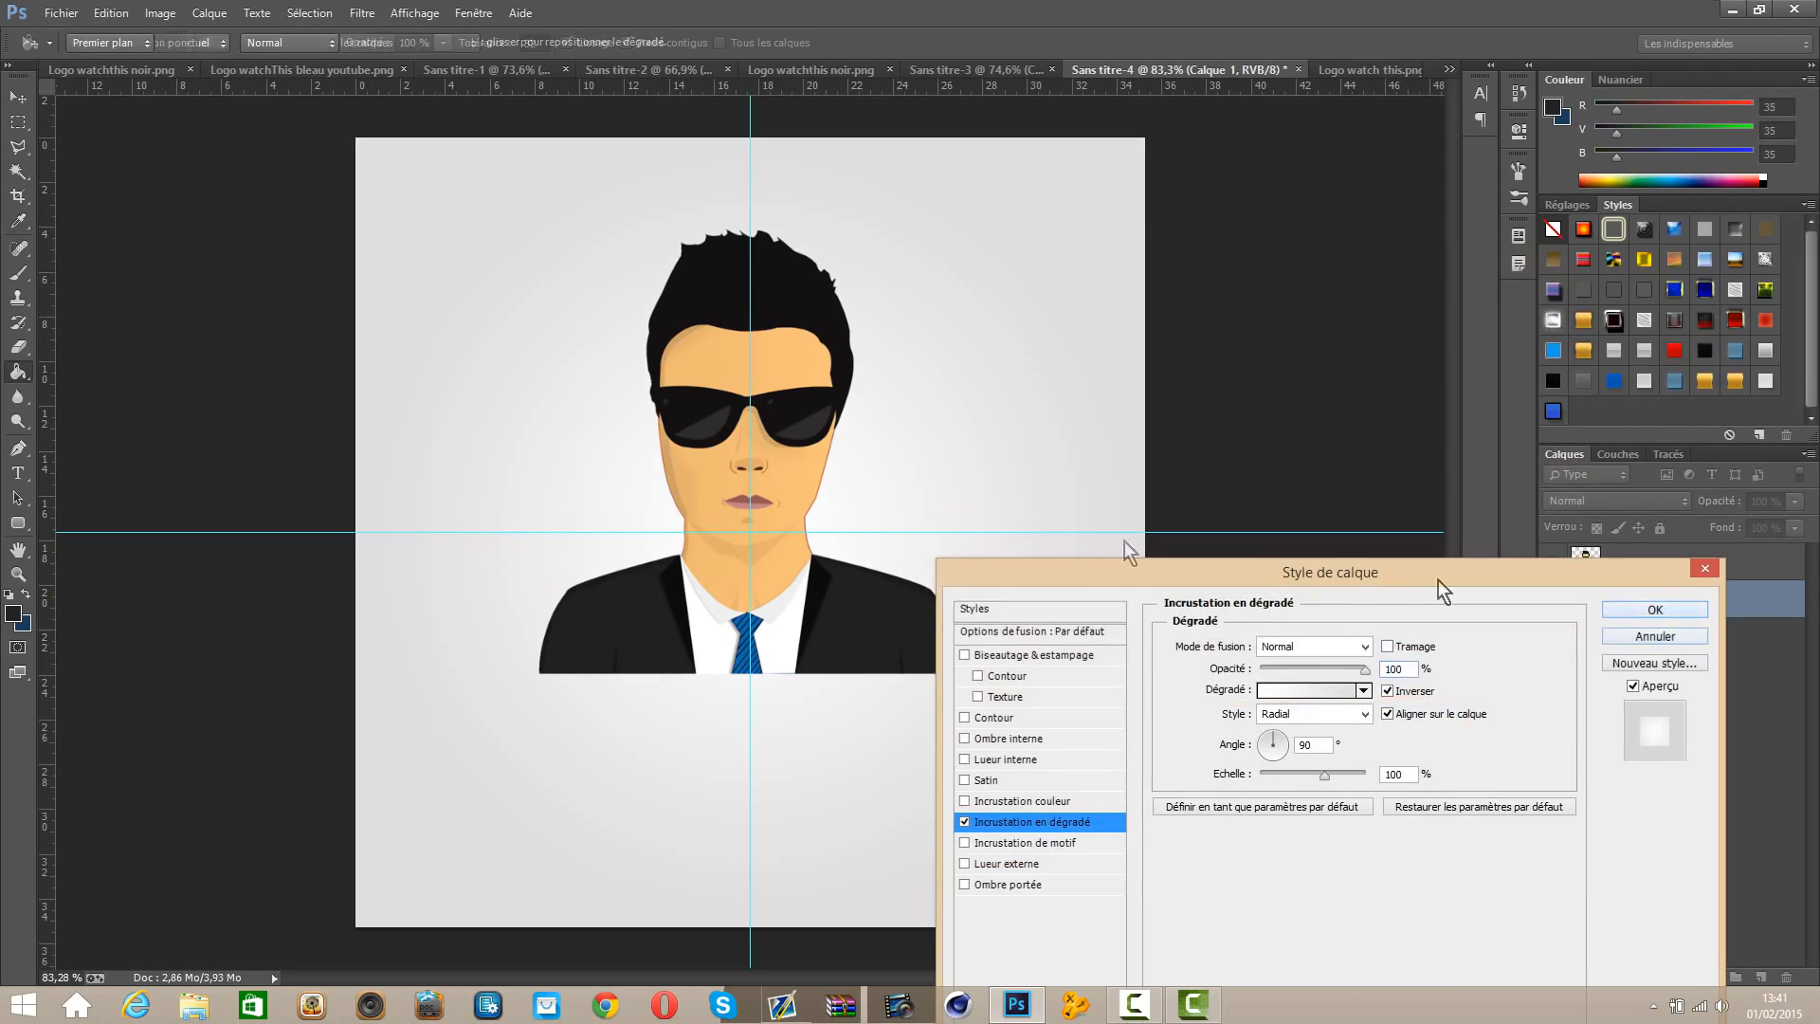
Step: Create a new layer between background and portrait and paint a dark shadow behind the shoulders with a 271 px, 0% hardness brush
scroll(648, 559, "down", 3)
scroll(647, 564, "up", 3)
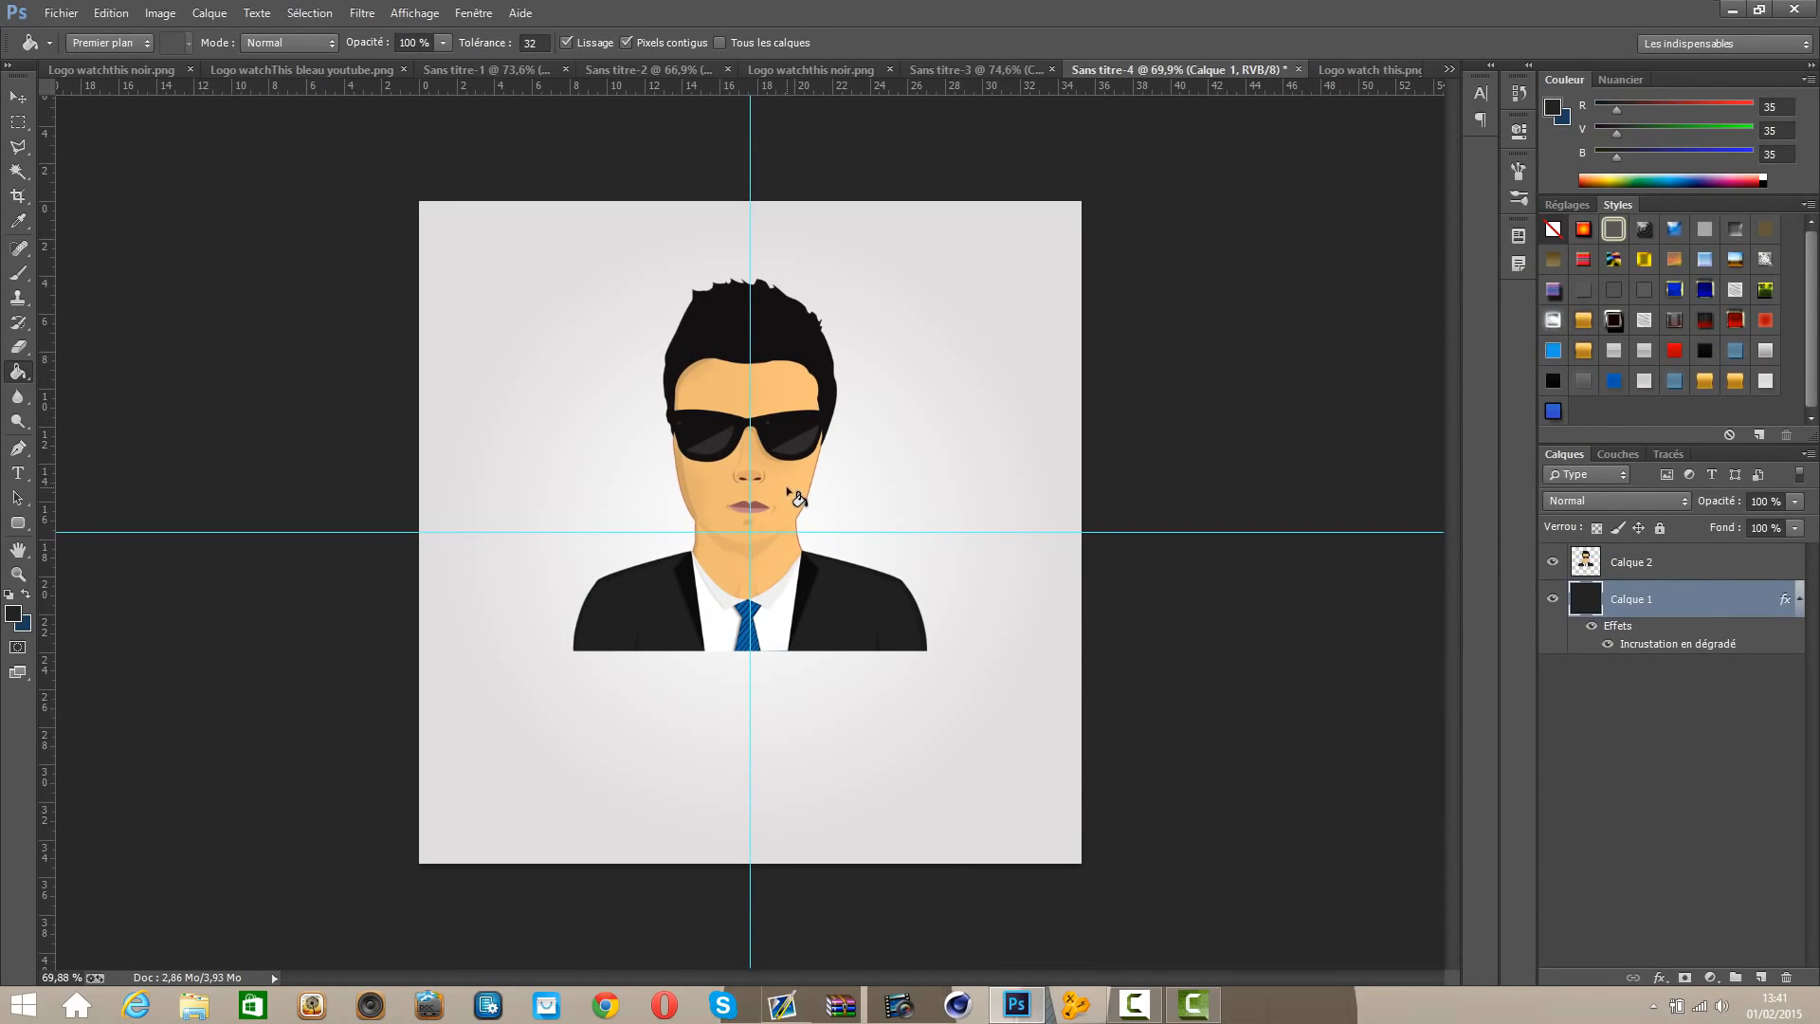
scroll(726, 607, "up", 1)
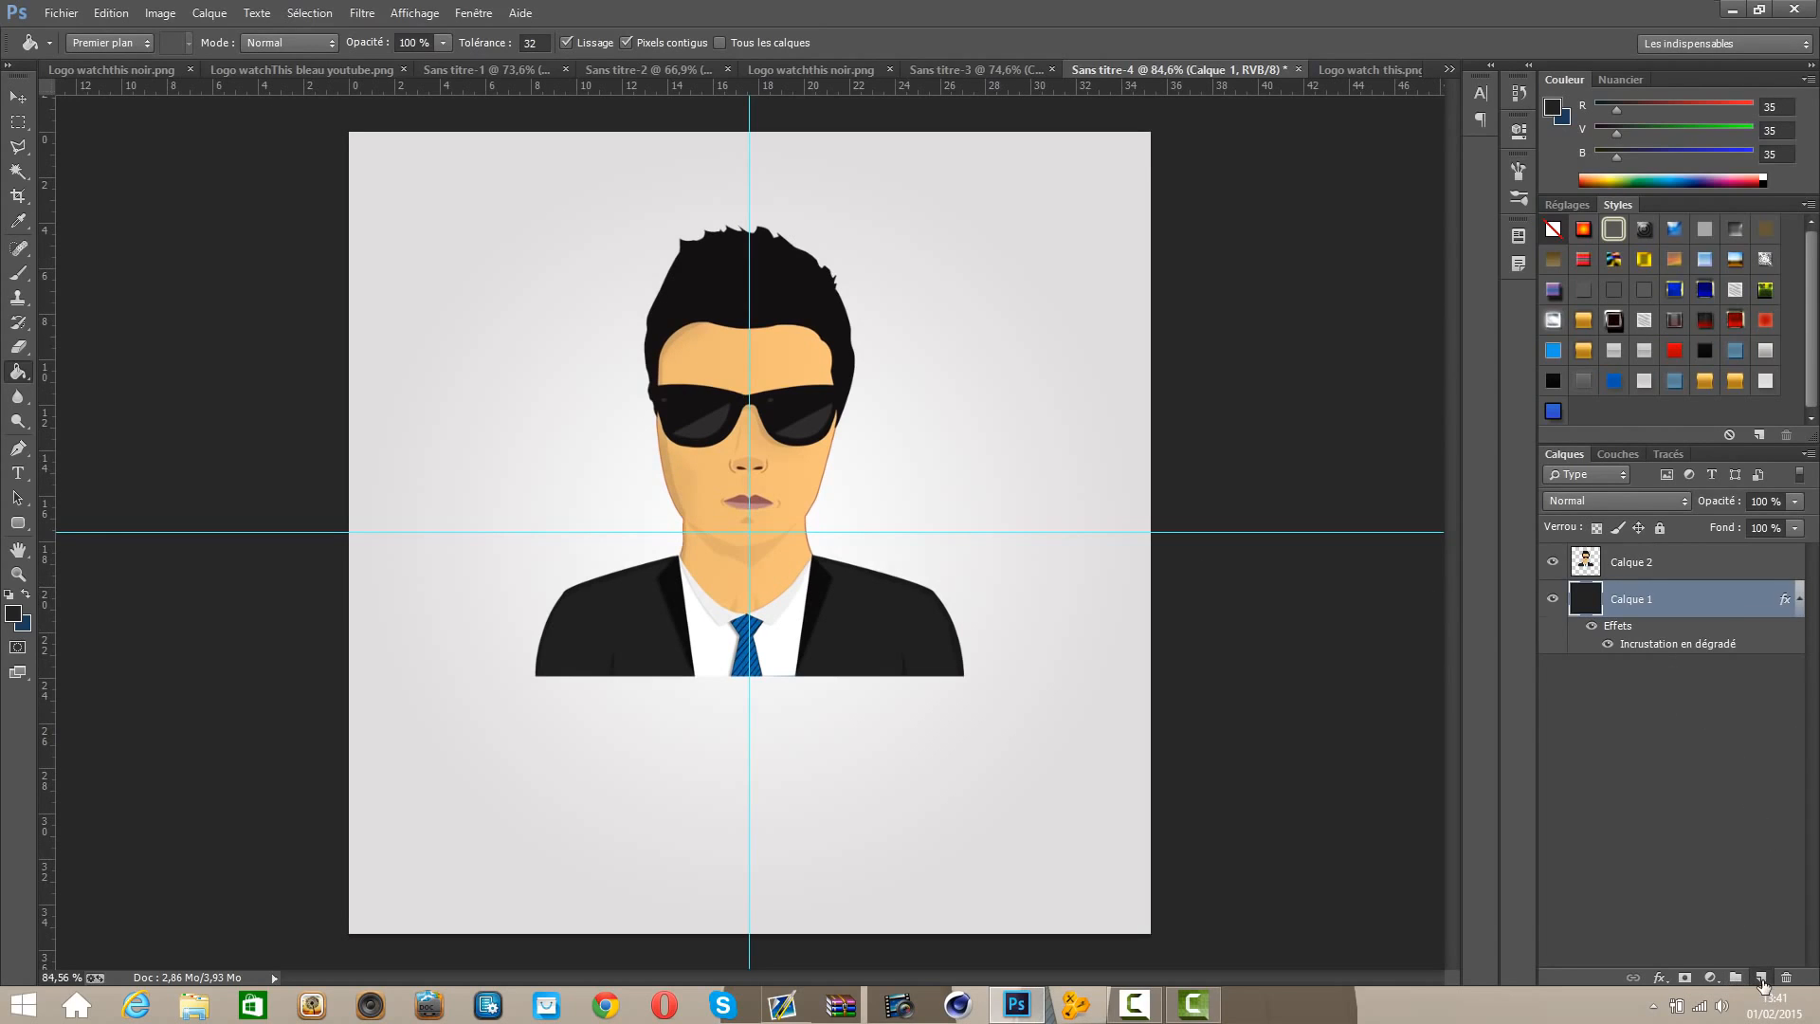
left_click(1760, 978)
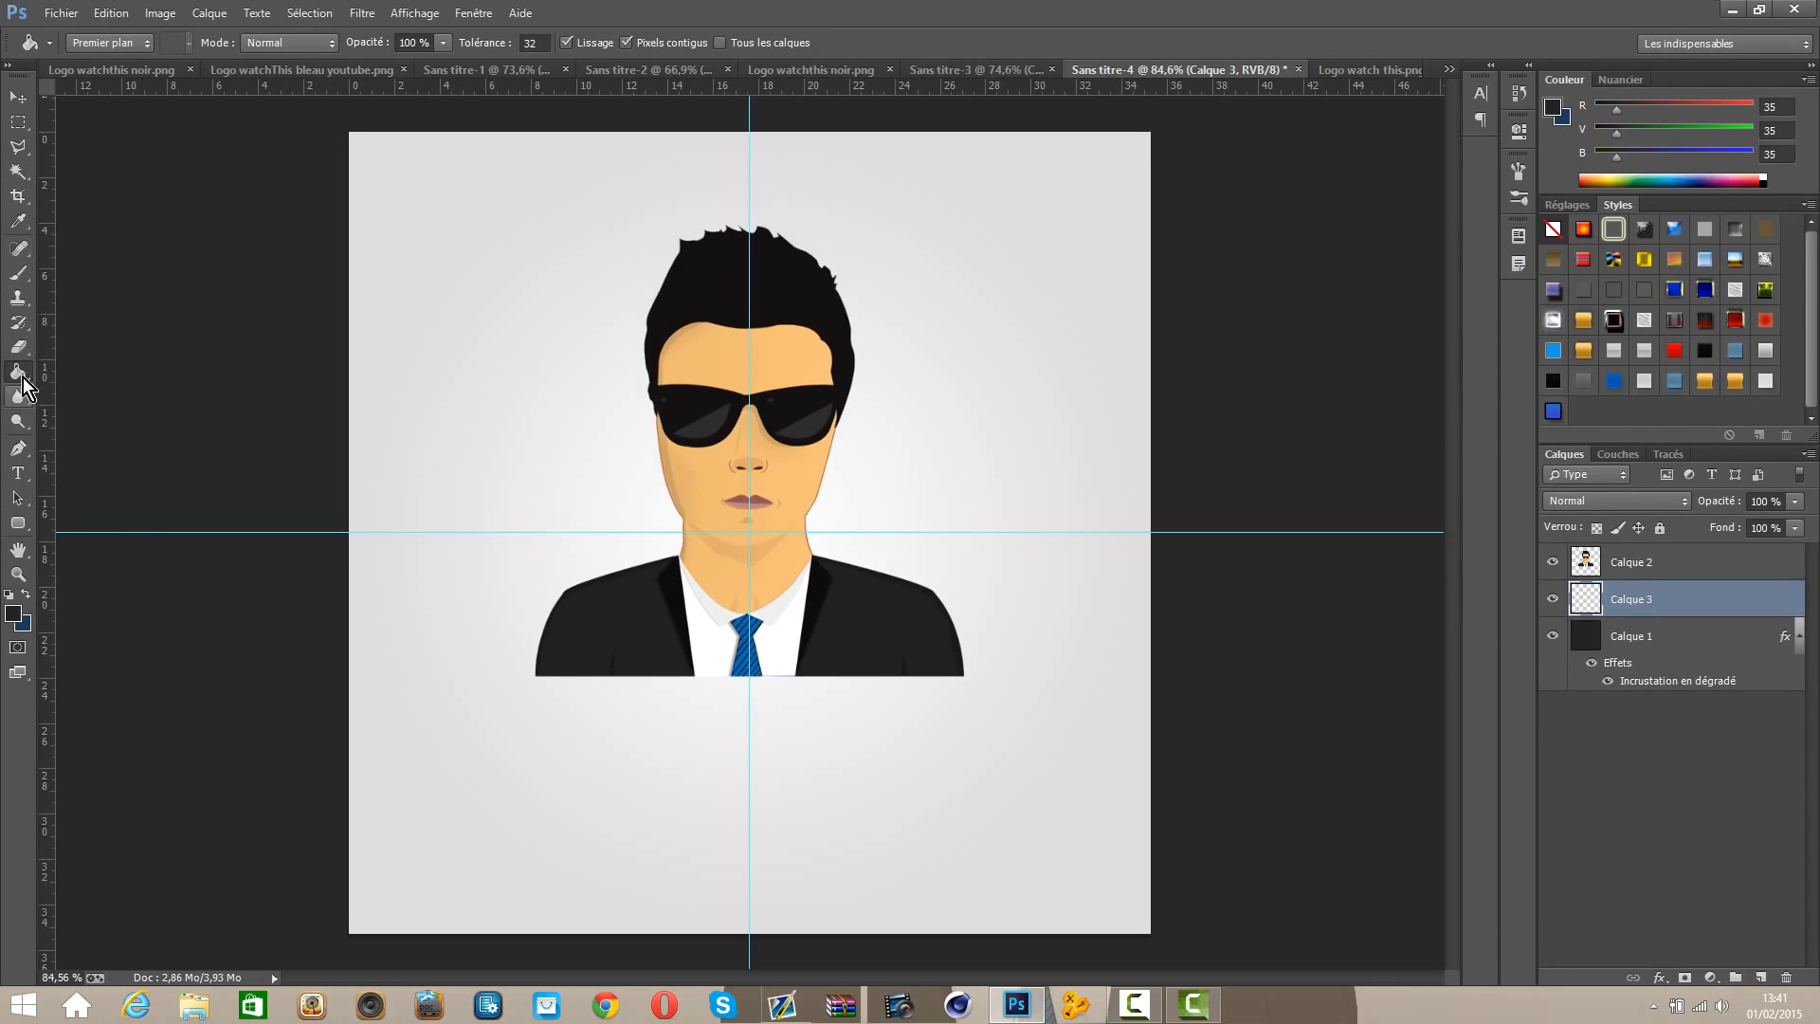
left_click(18, 273)
left_click(87, 43)
left_click_drag(203, 101, 220, 110)
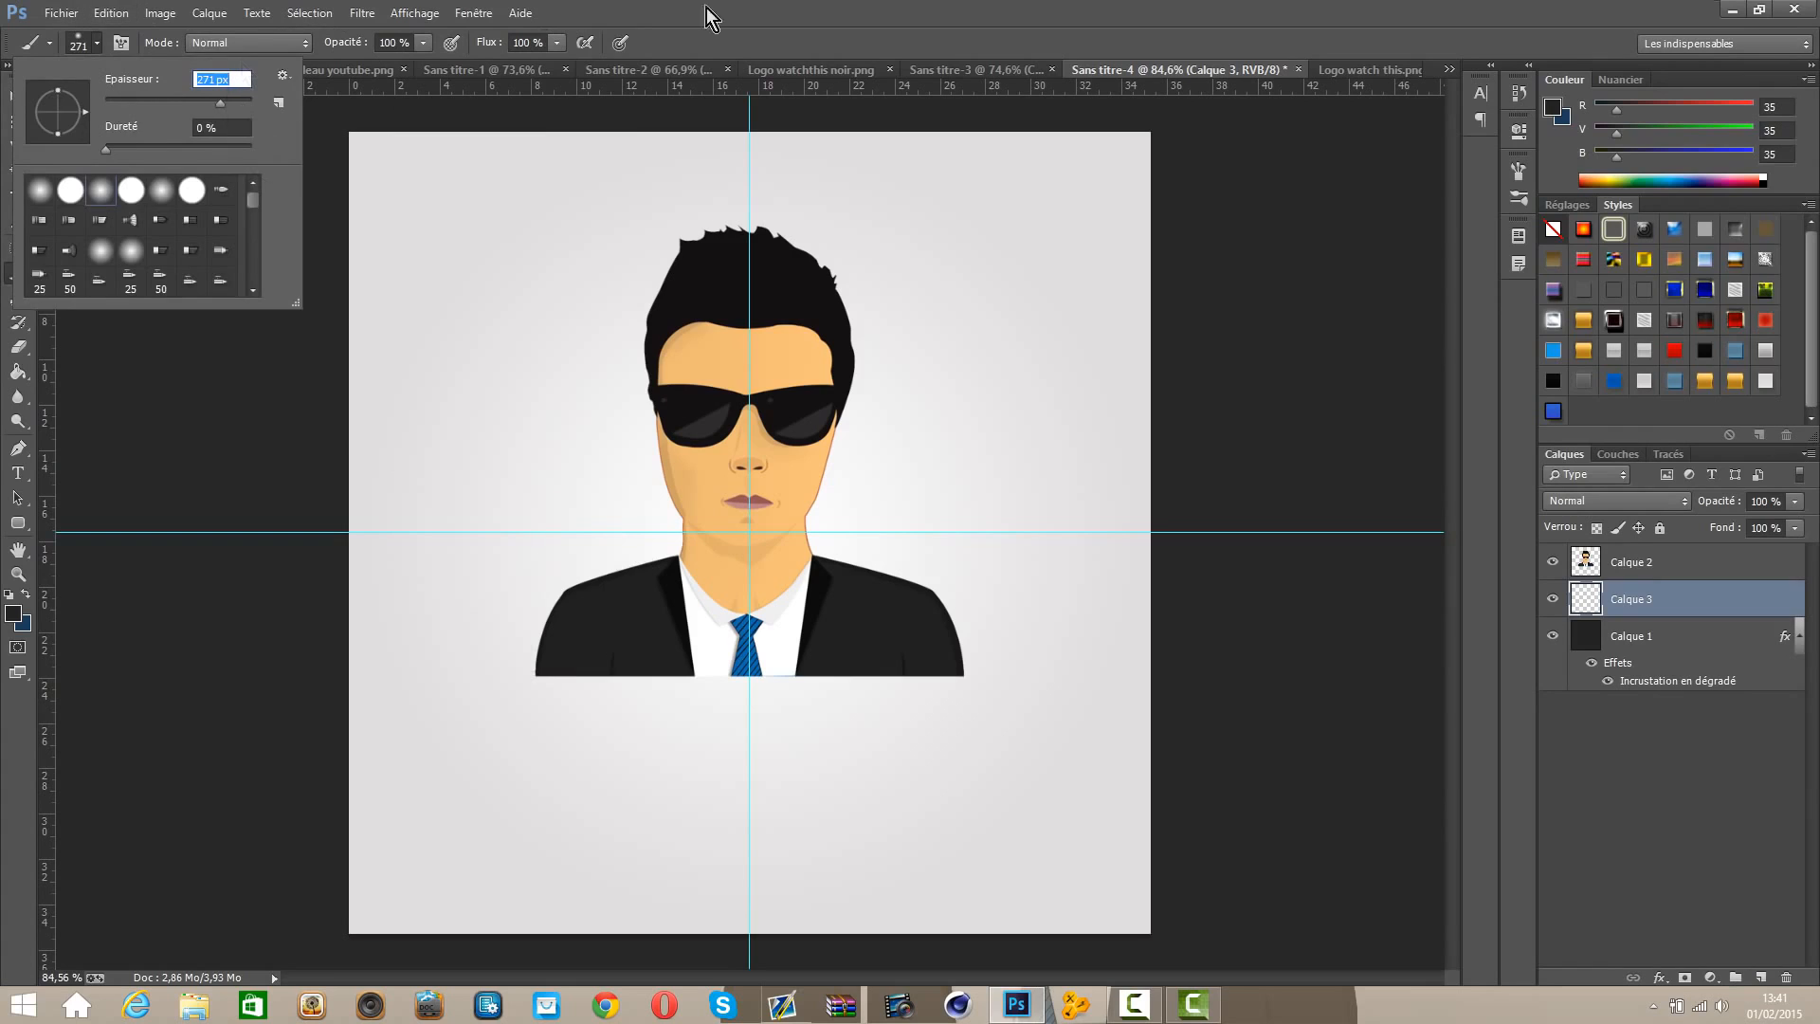
key("Return")
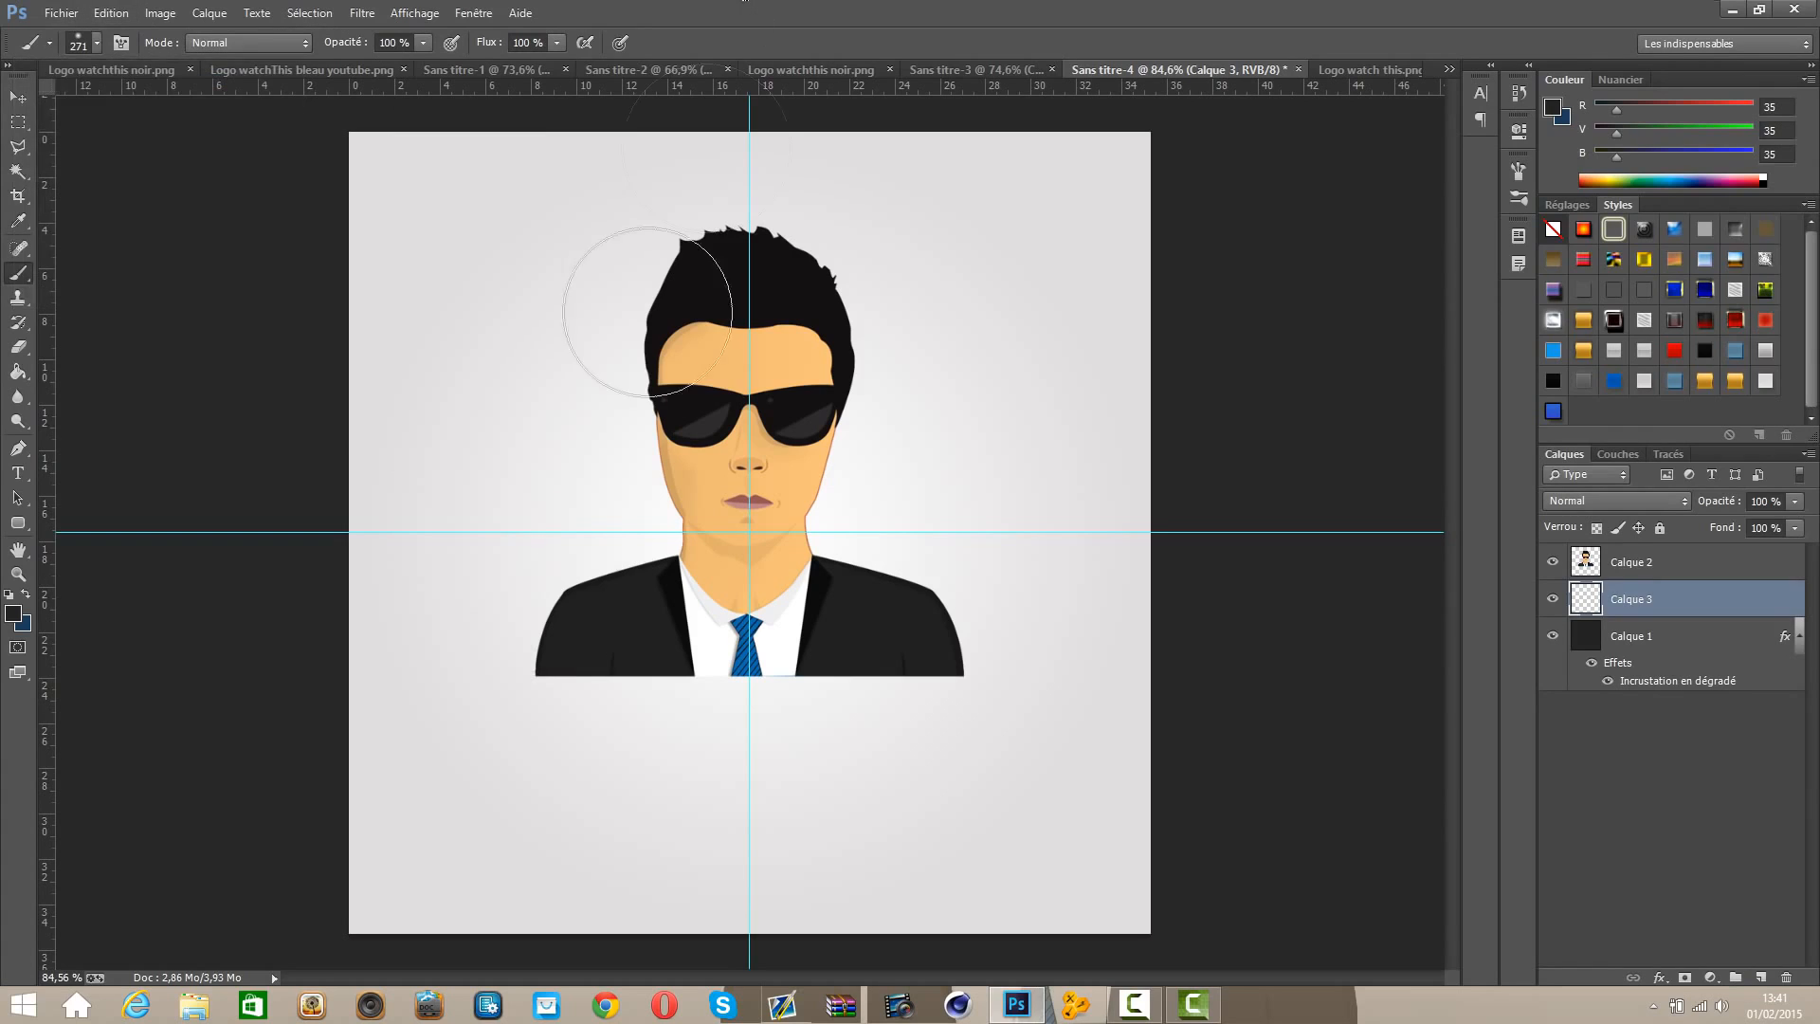
left_click(13, 617)
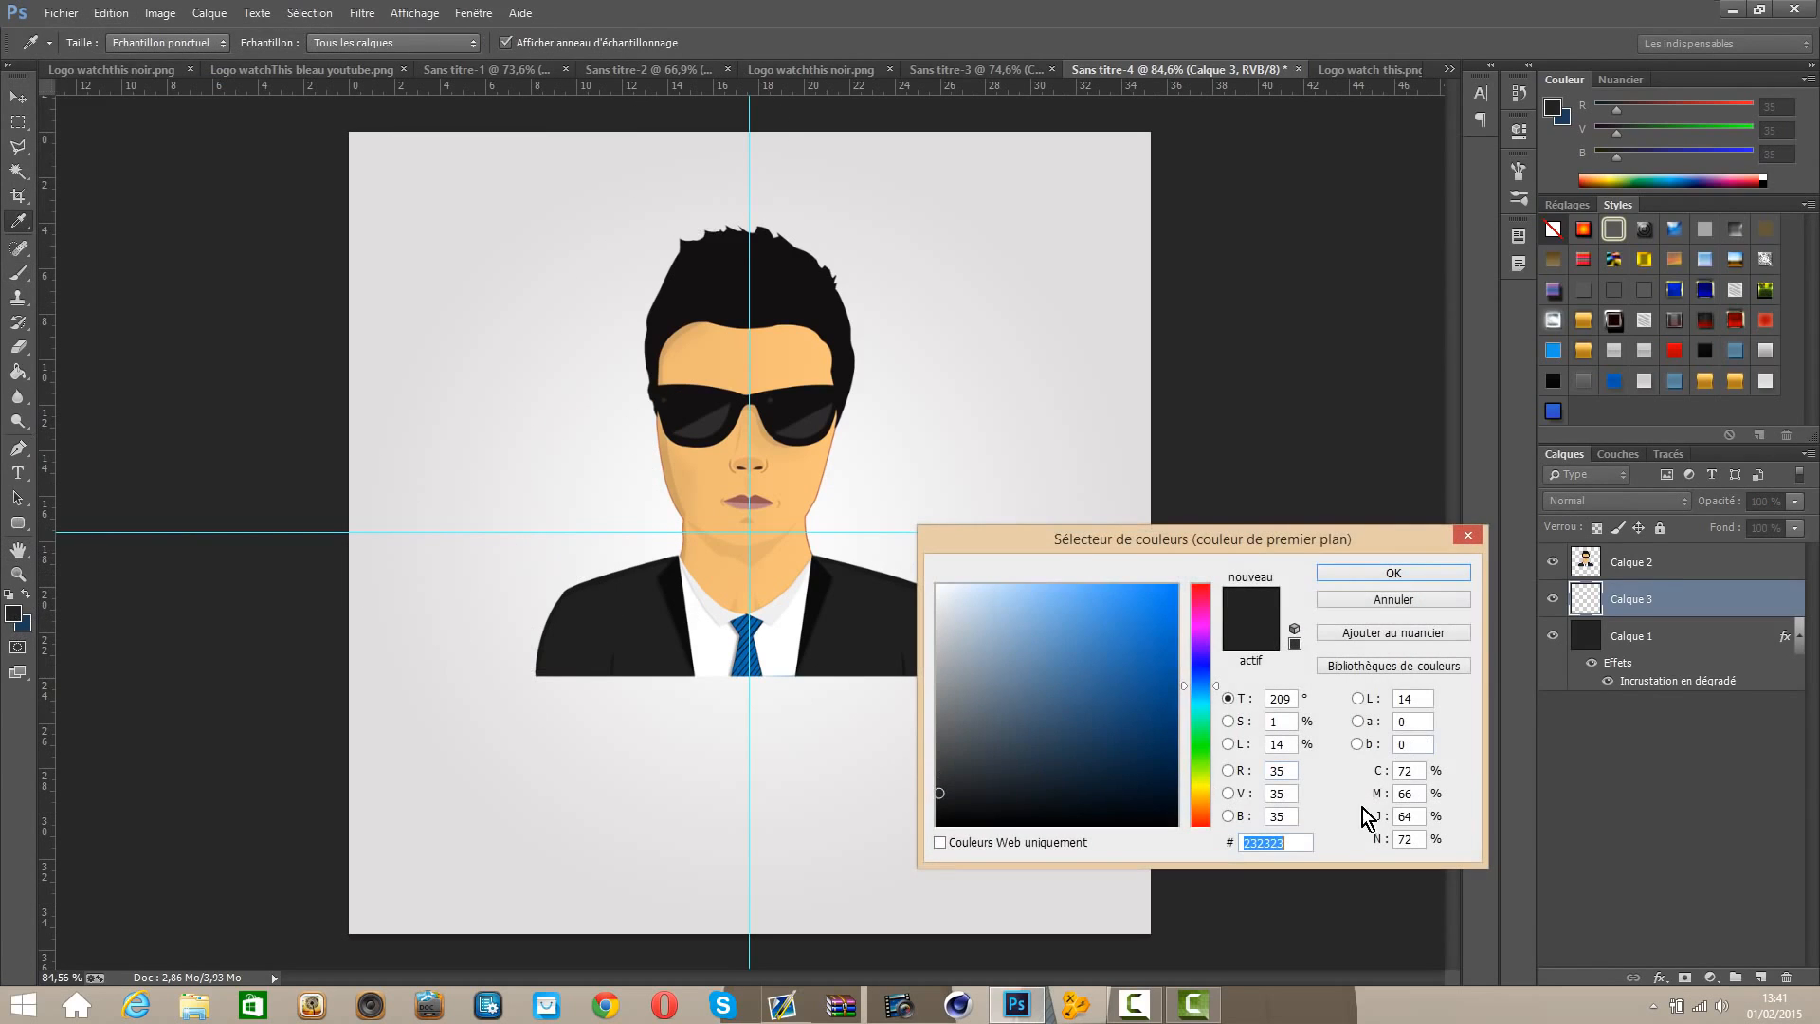
left_click(1469, 536)
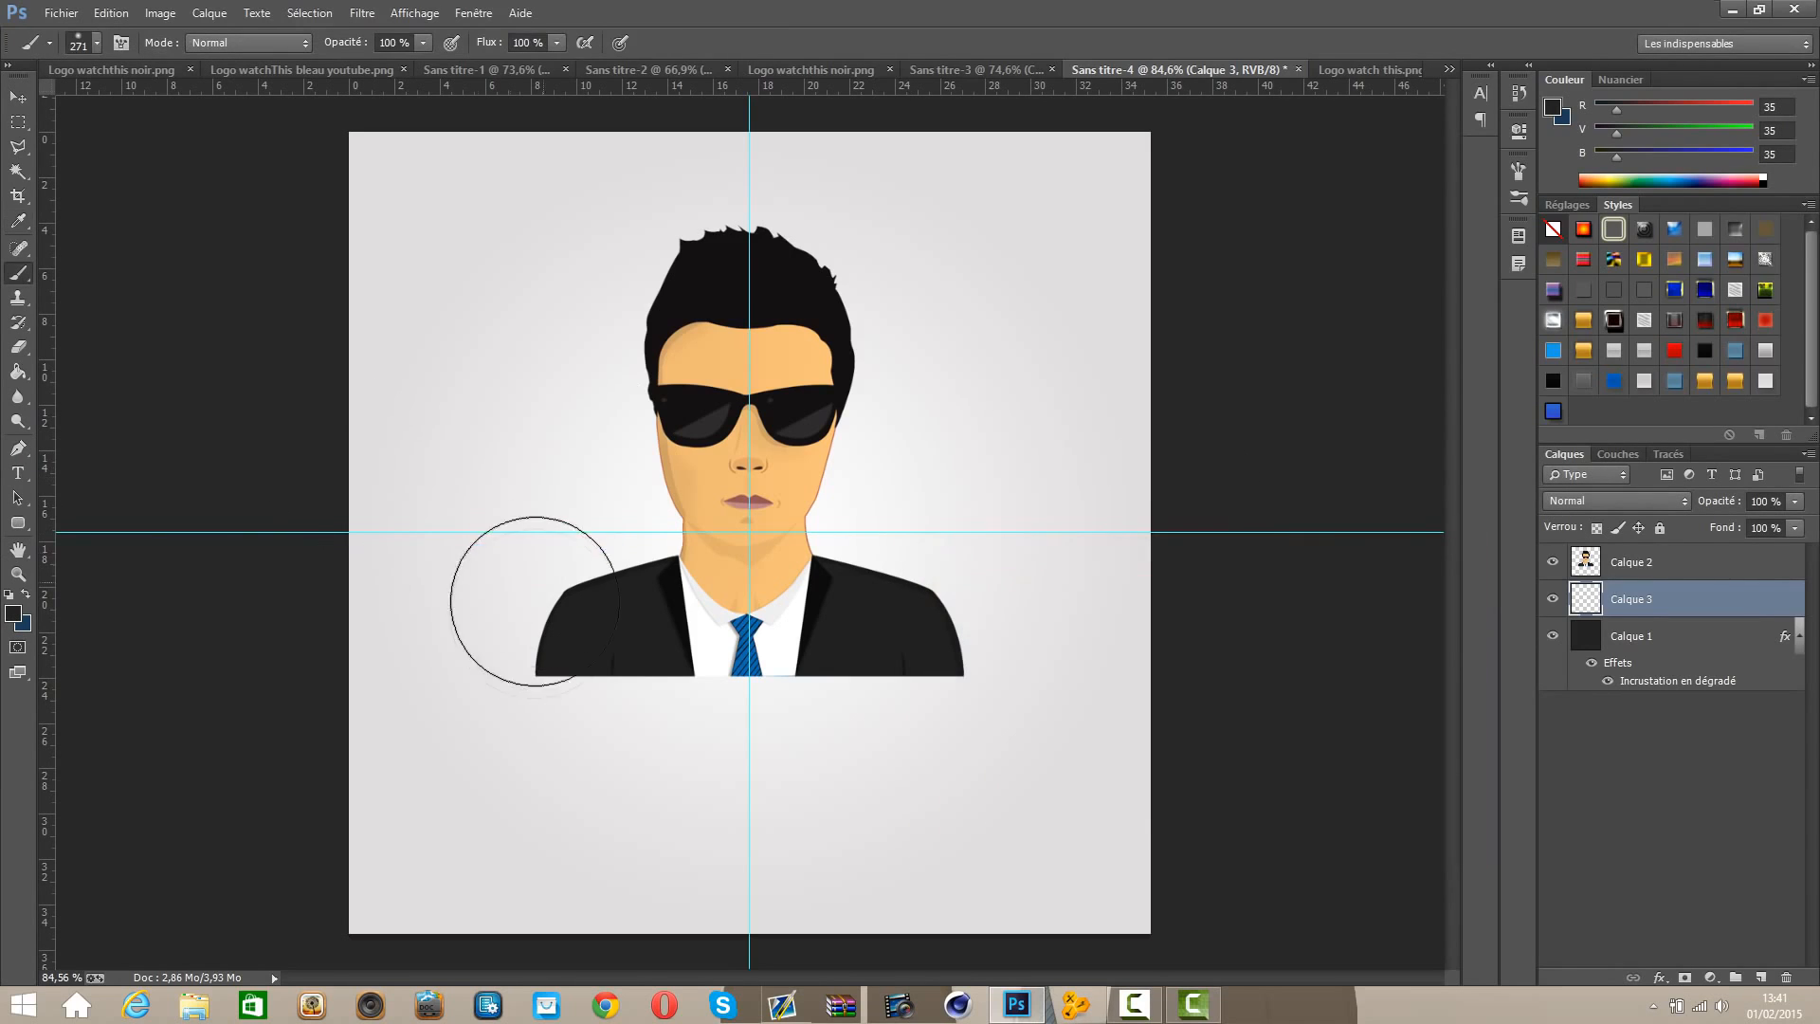
mouse_move(546, 632)
left_mouse_down()
mouse_move(609, 626)
mouse_move(592, 593)
mouse_move(720, 574)
mouse_move(926, 577)
mouse_move(914, 670)
mouse_move(948, 683)
left_mouse_up()
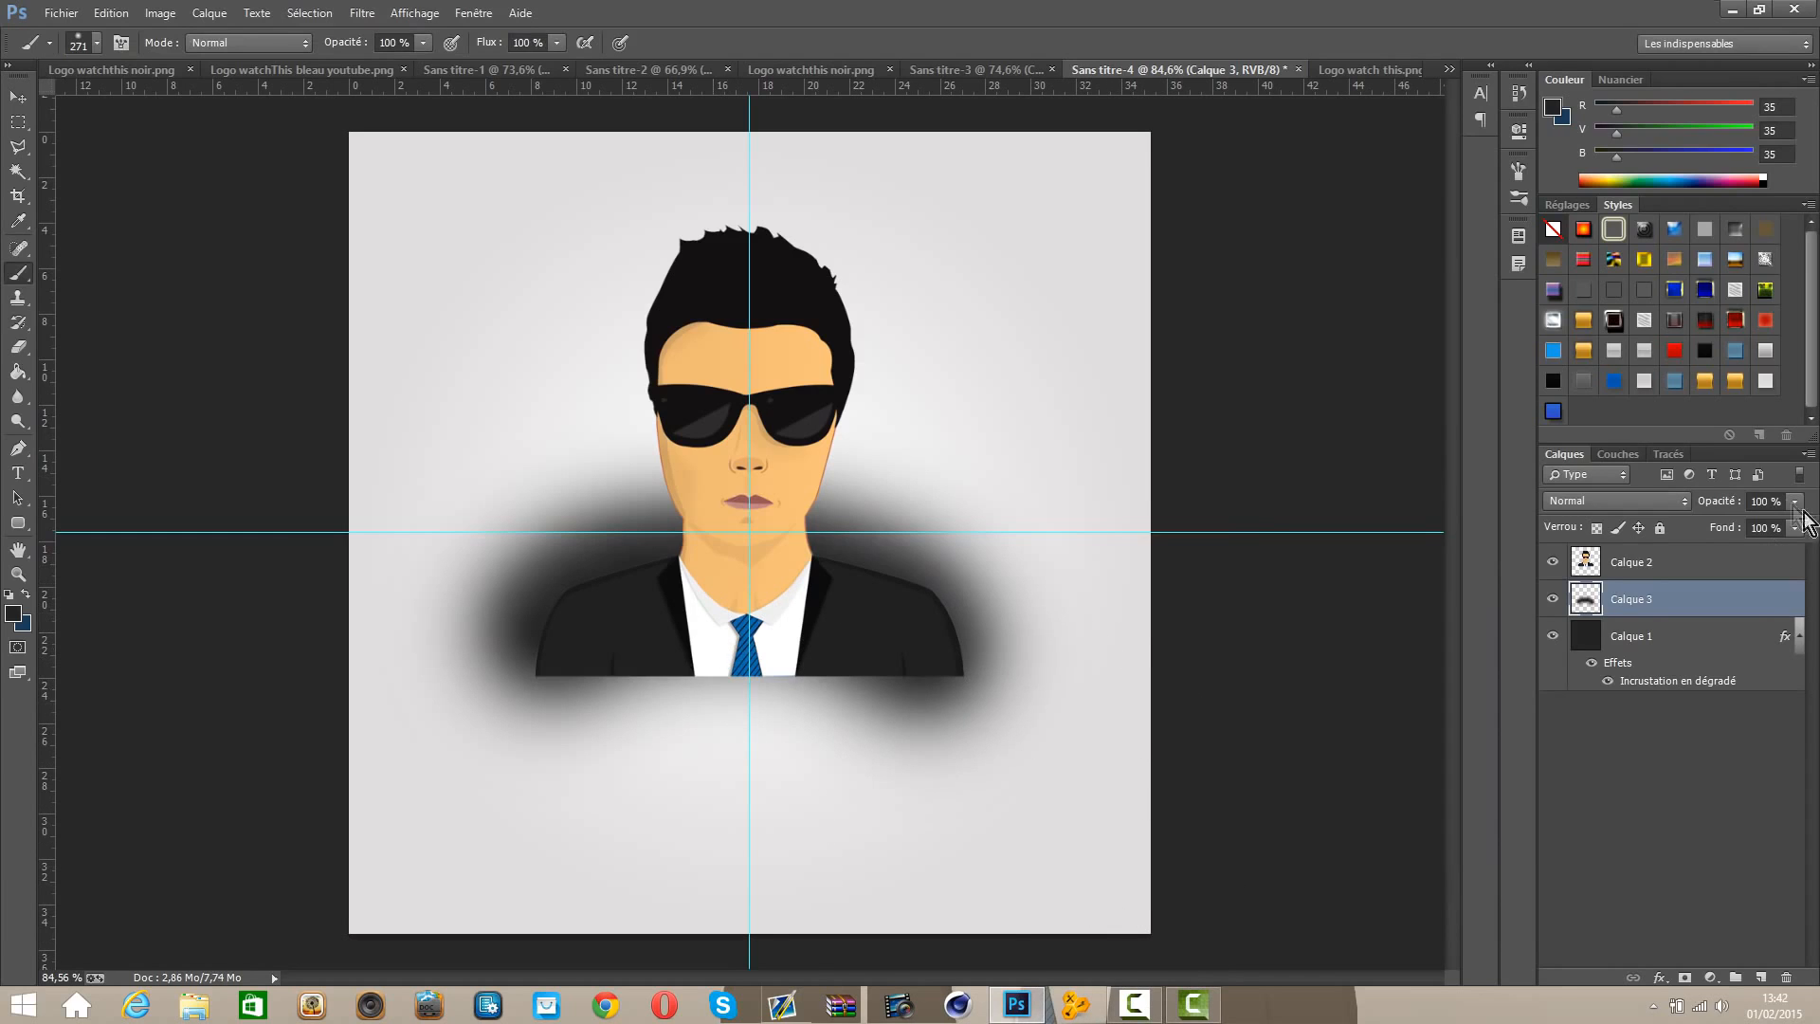
Step: Reduce the shadow layer's opacity to 10%
left_click(1765, 500)
type("20")
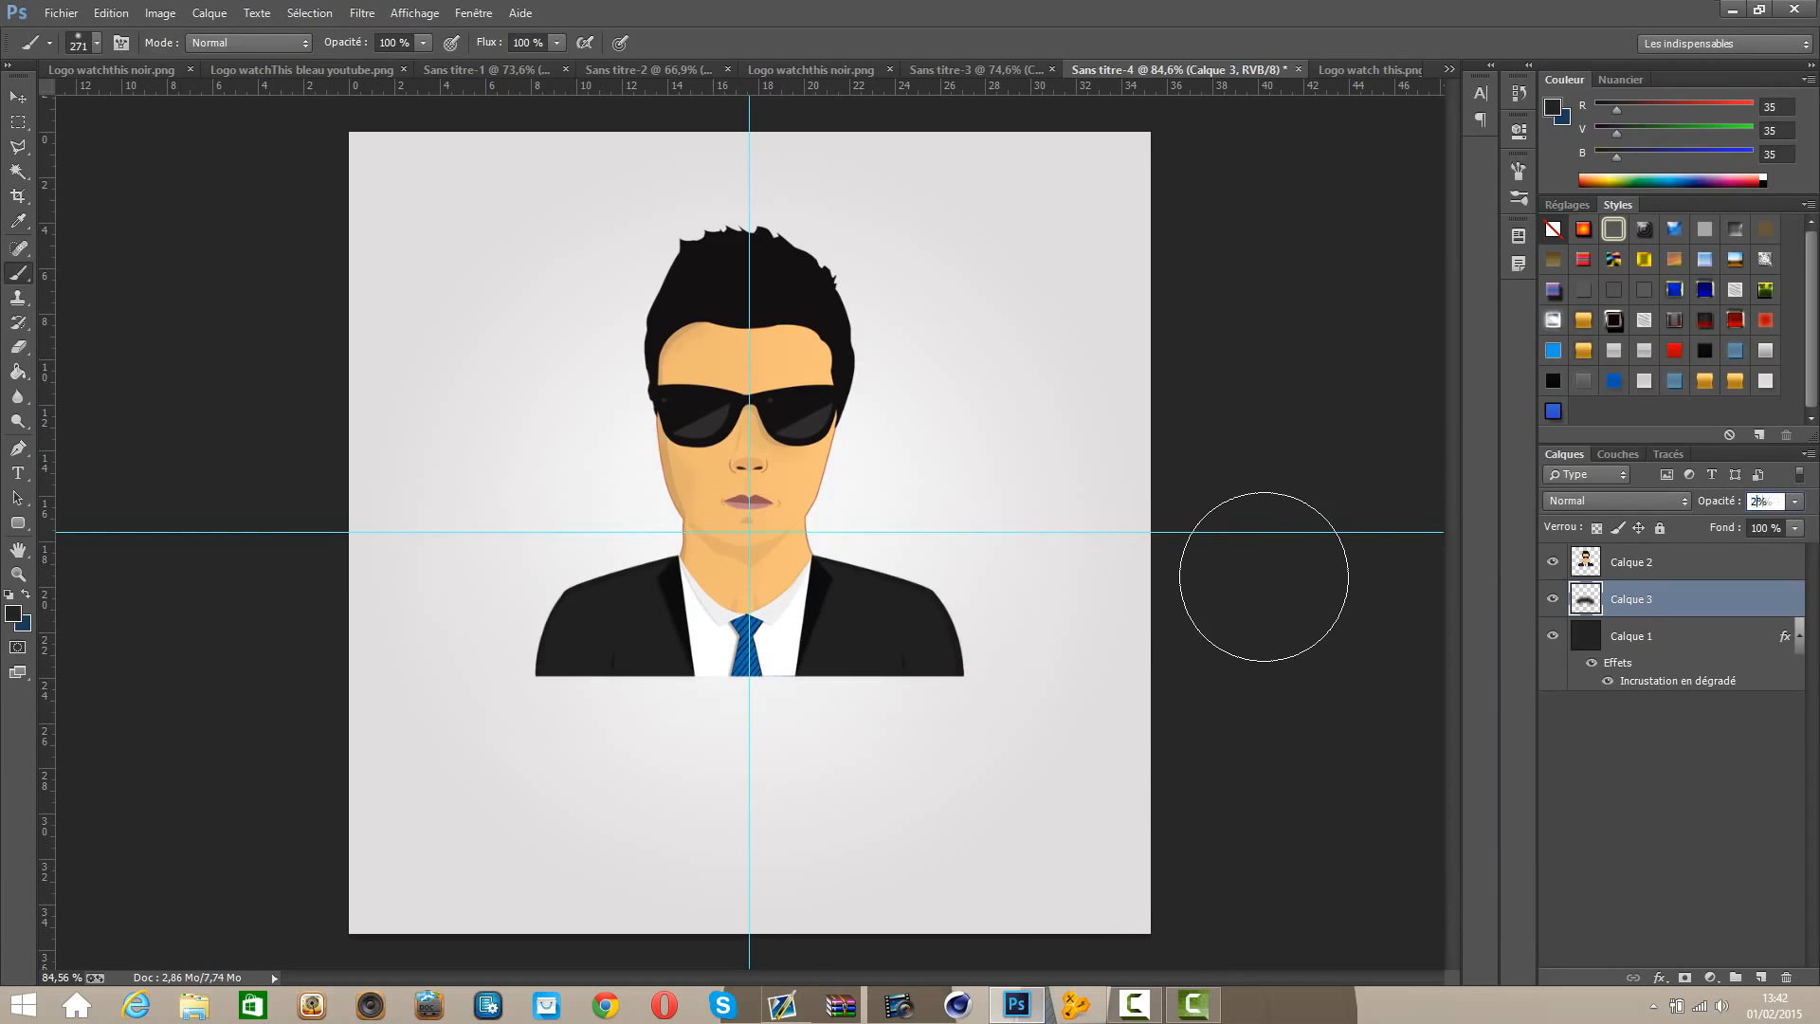
left_click_drag(1759, 503, 1348, 561)
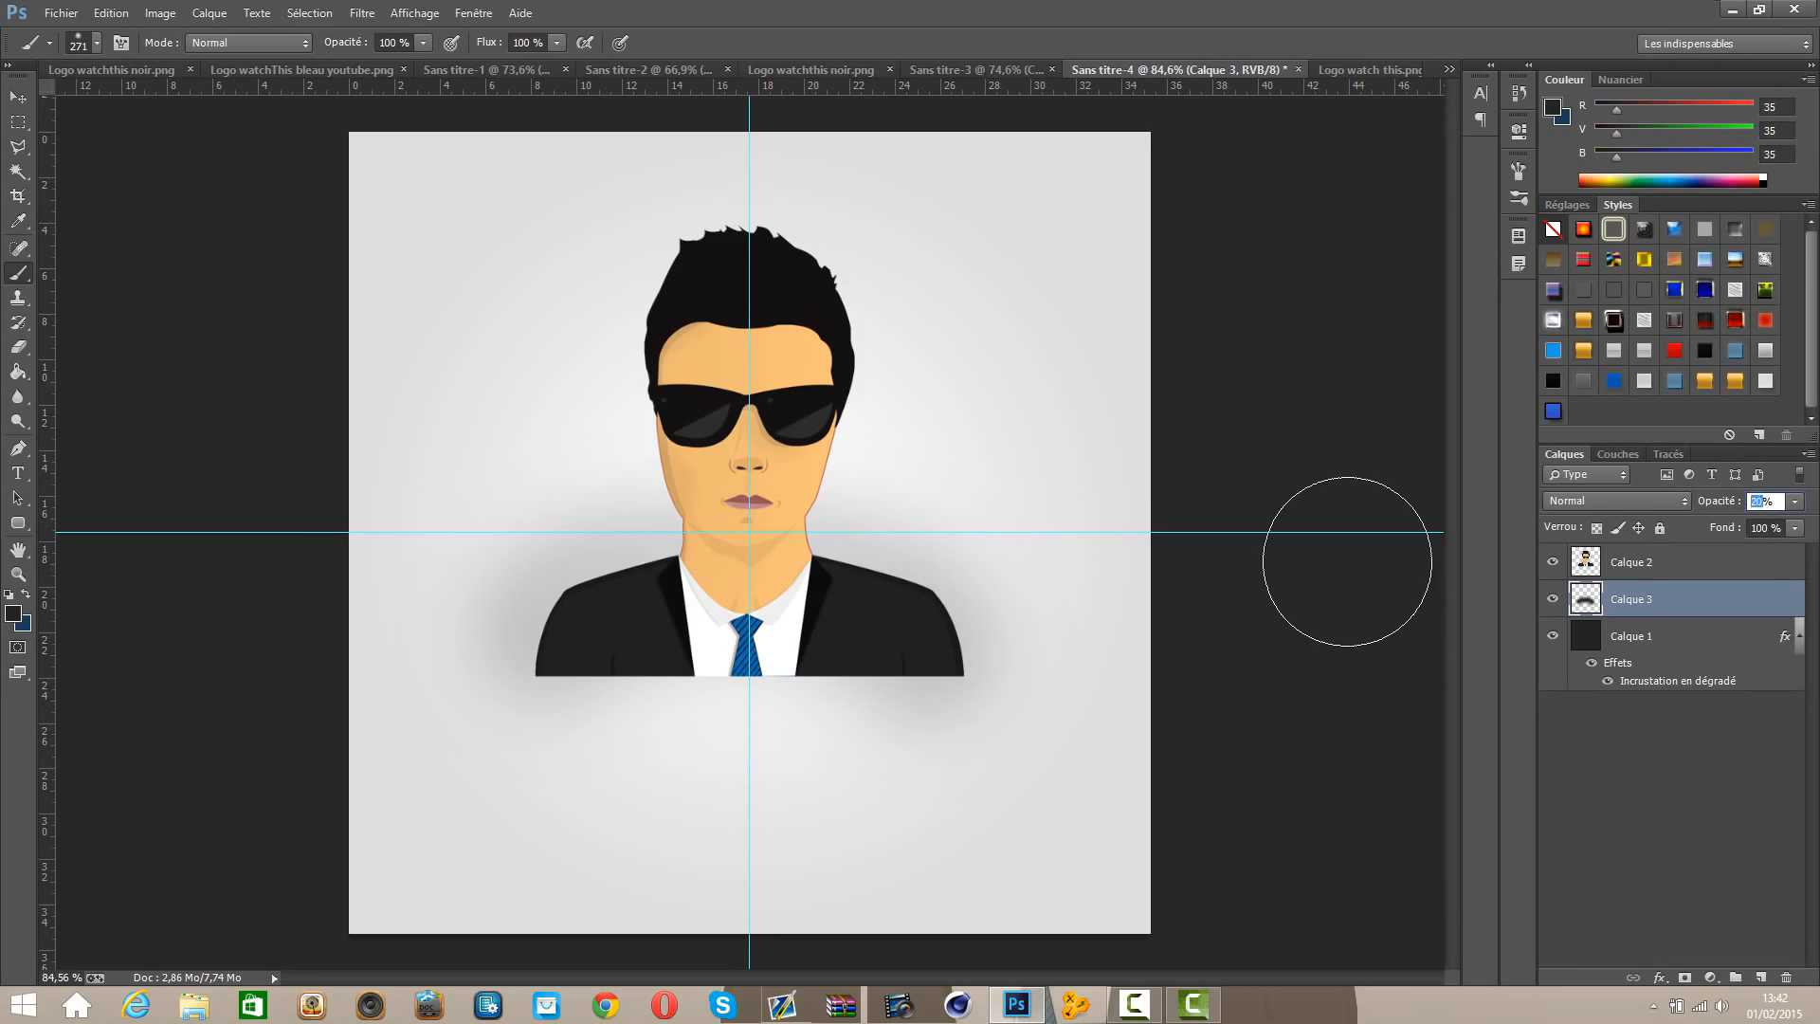
type("10")
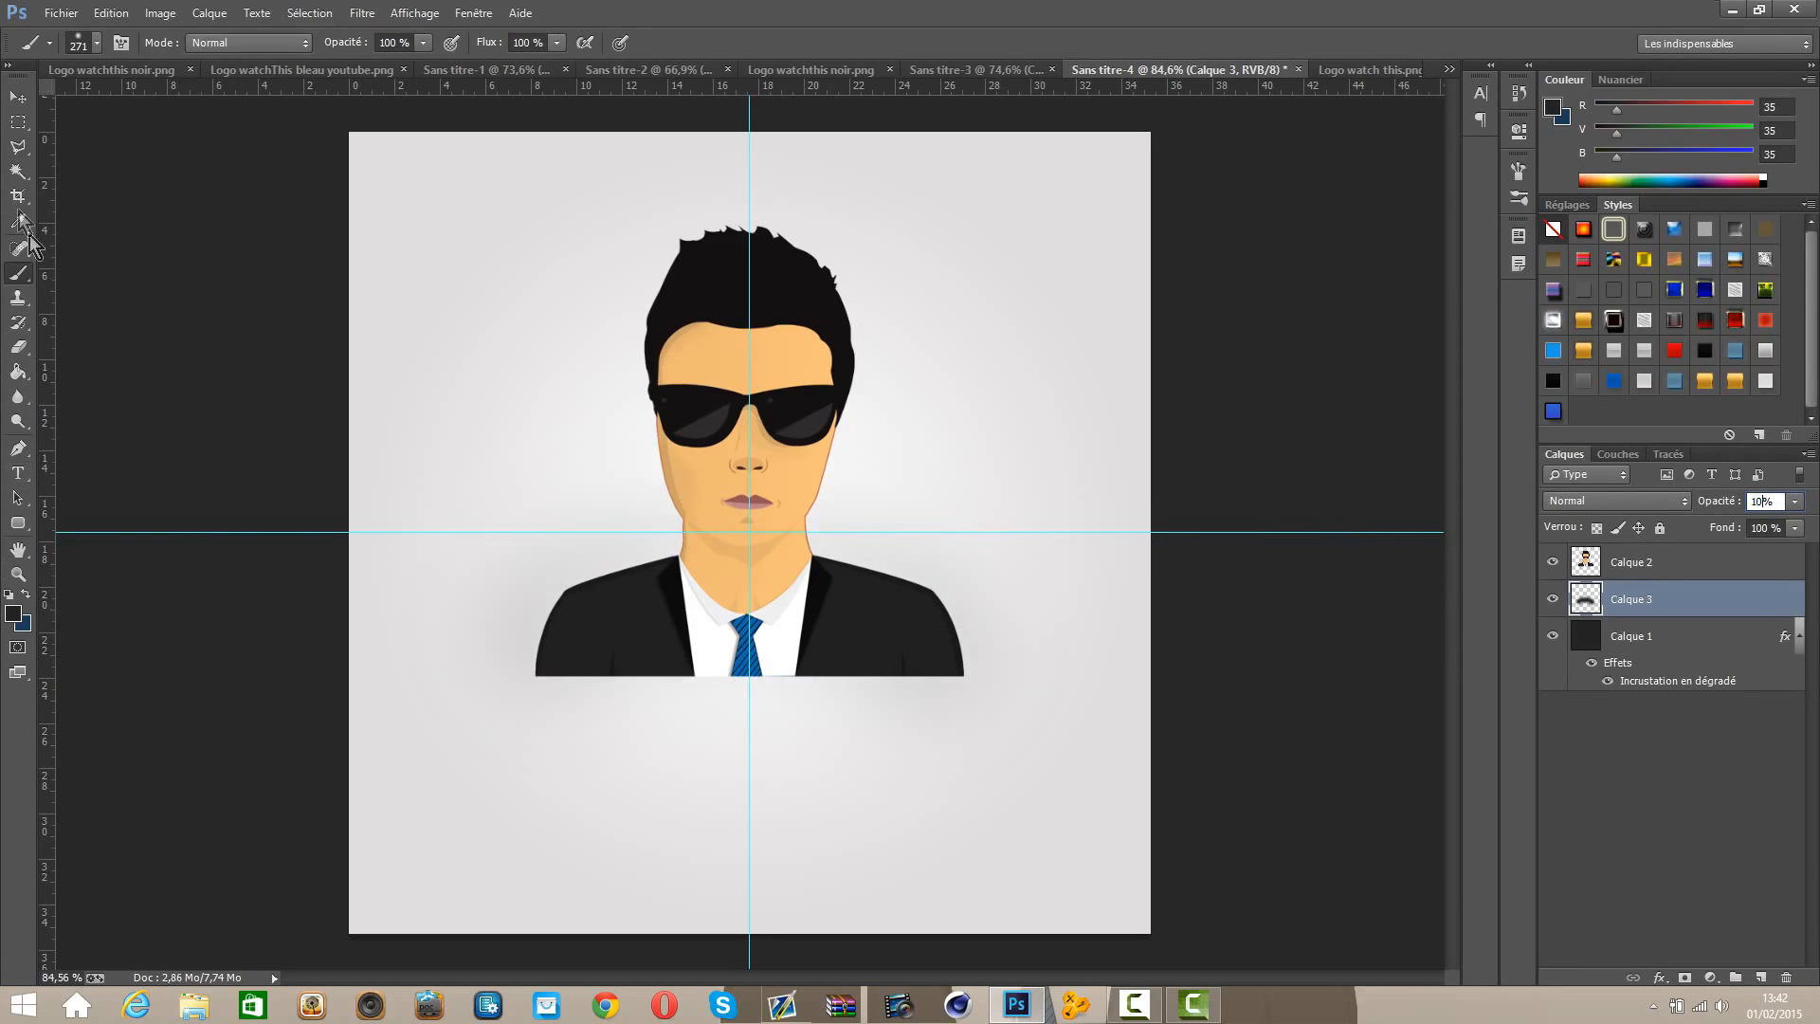
Step: Delete the part of the shadow that lies below the straight bottom edge of the portrait and clear the selection
left_click(18, 121)
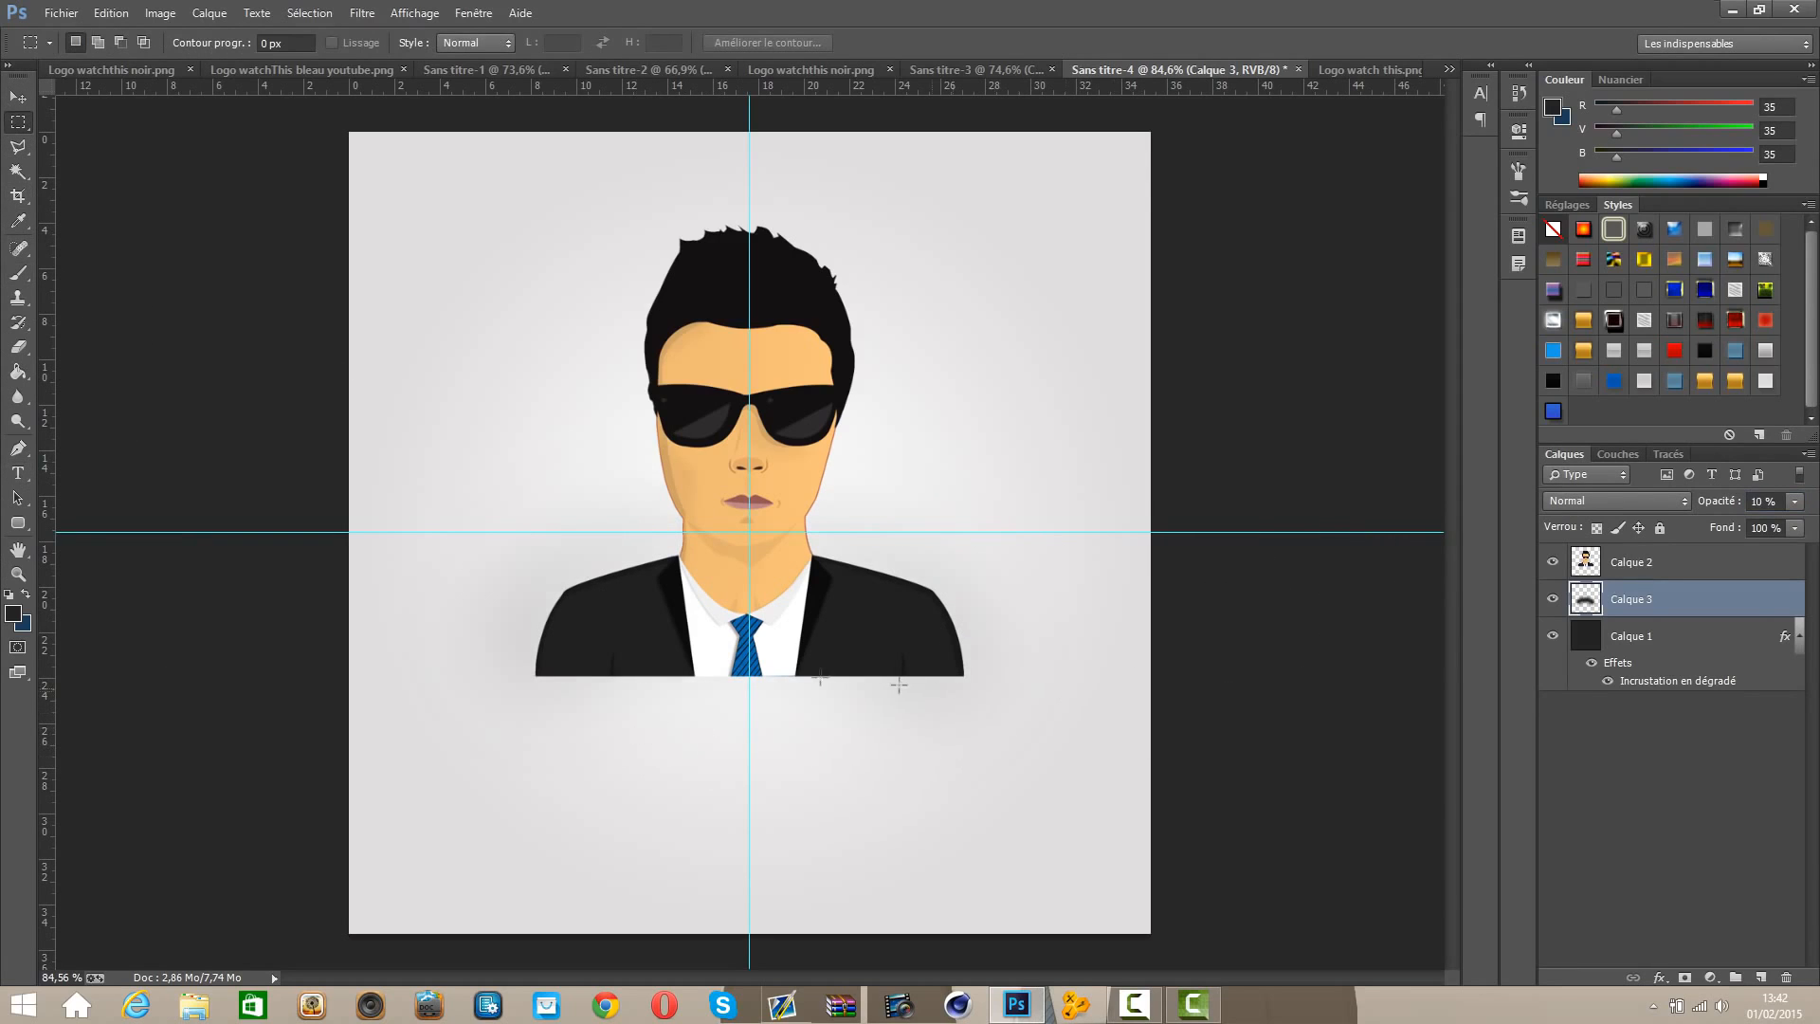
scroll(593, 730, "up", 5)
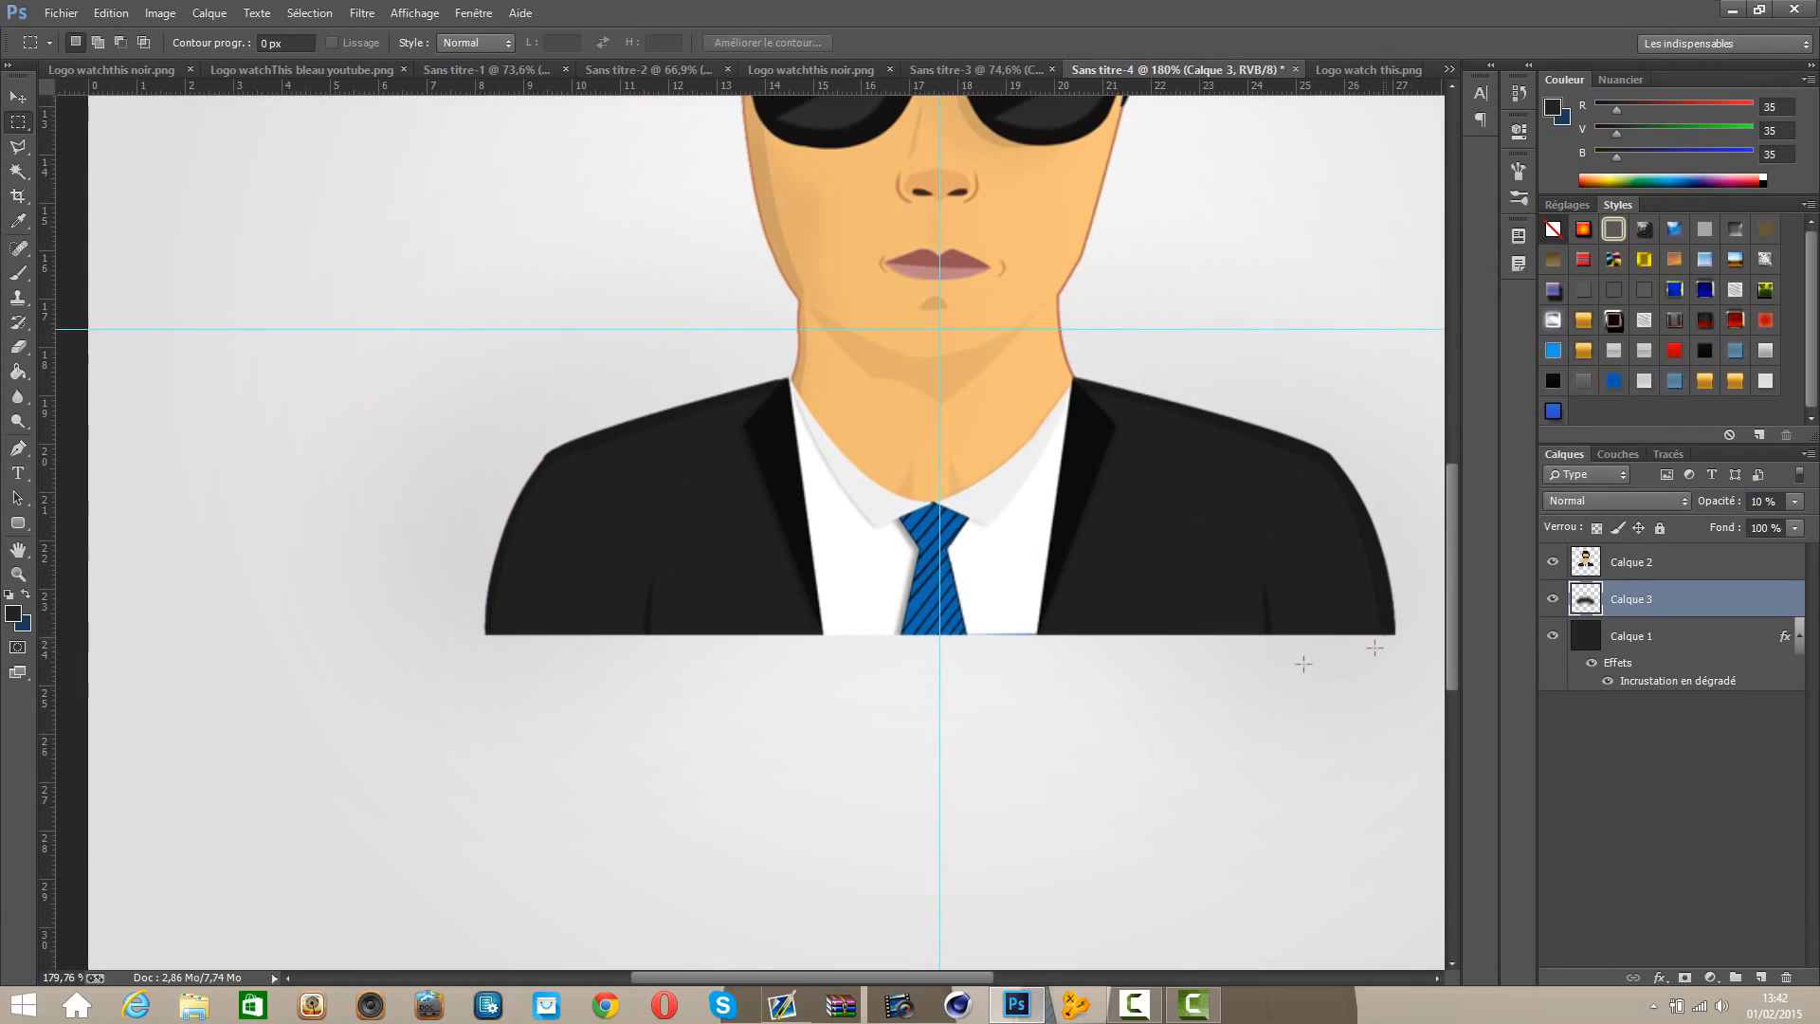
left_click_drag(249, 640, 1330, 914)
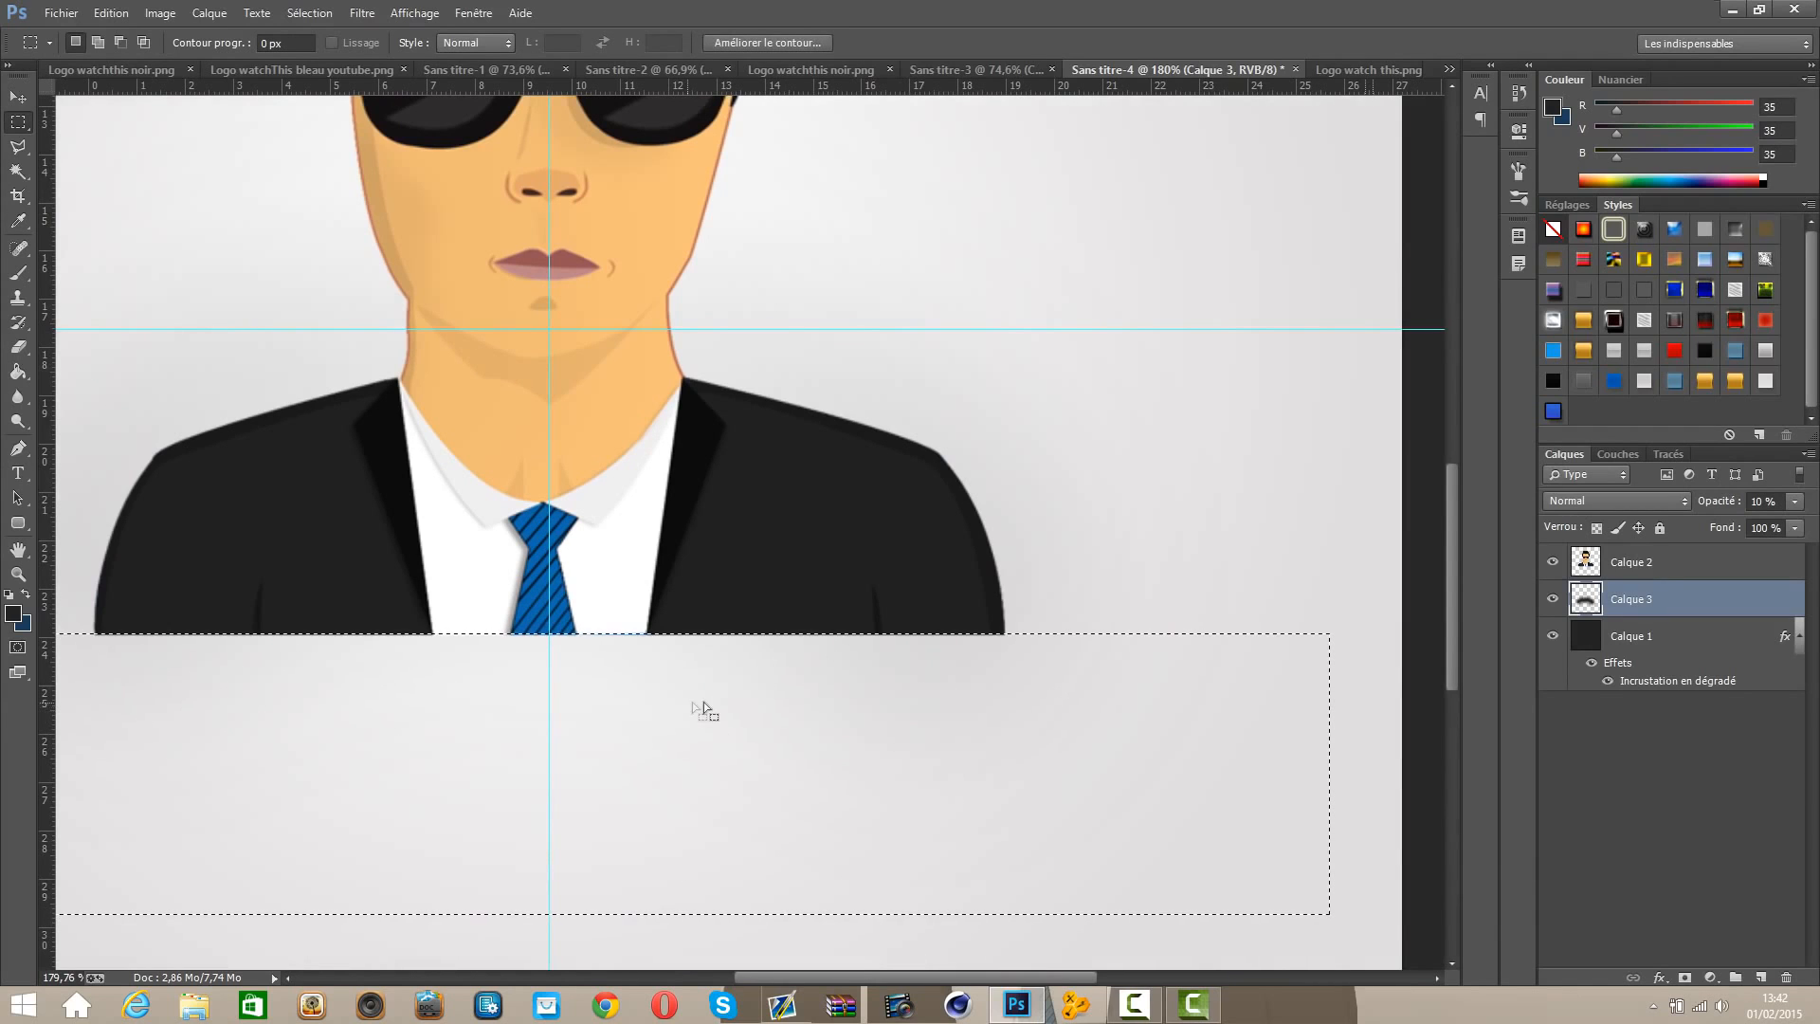
key("Delete")
key("ctrl+d")
scroll(700, 672, "down", 1)
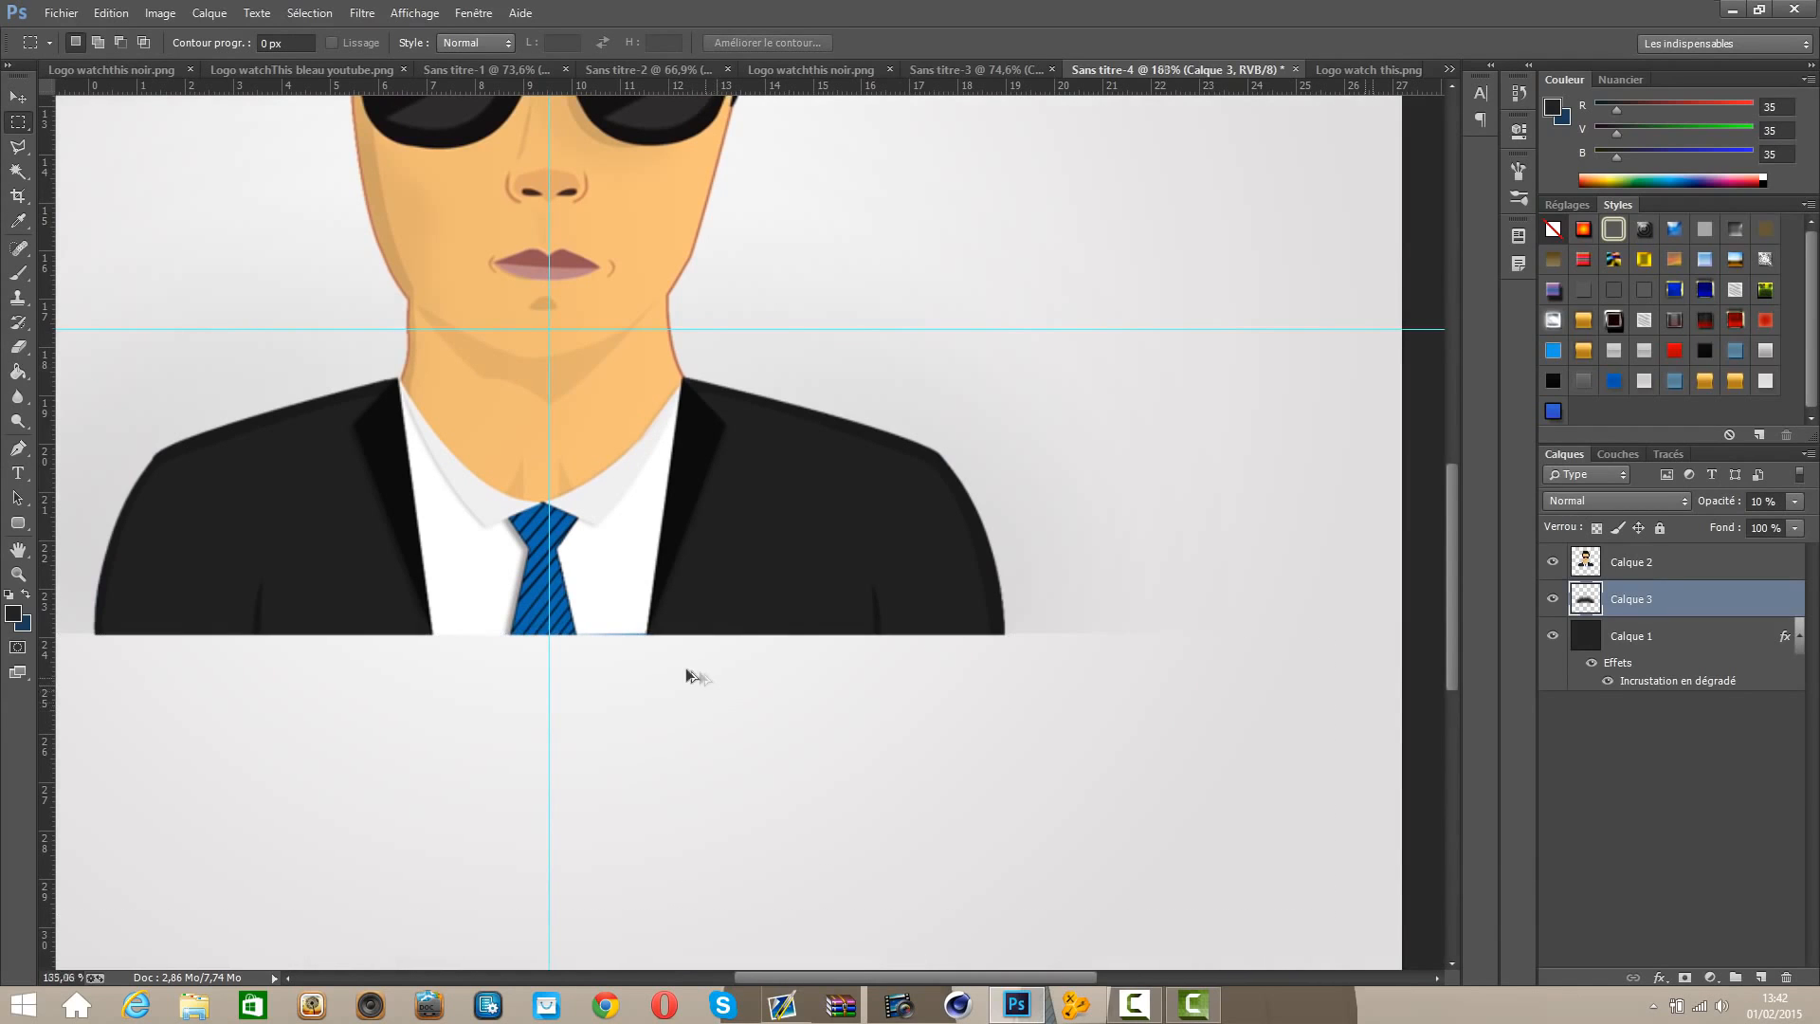
scroll(702, 702, "down", 3)
scroll(711, 732, "up", 2)
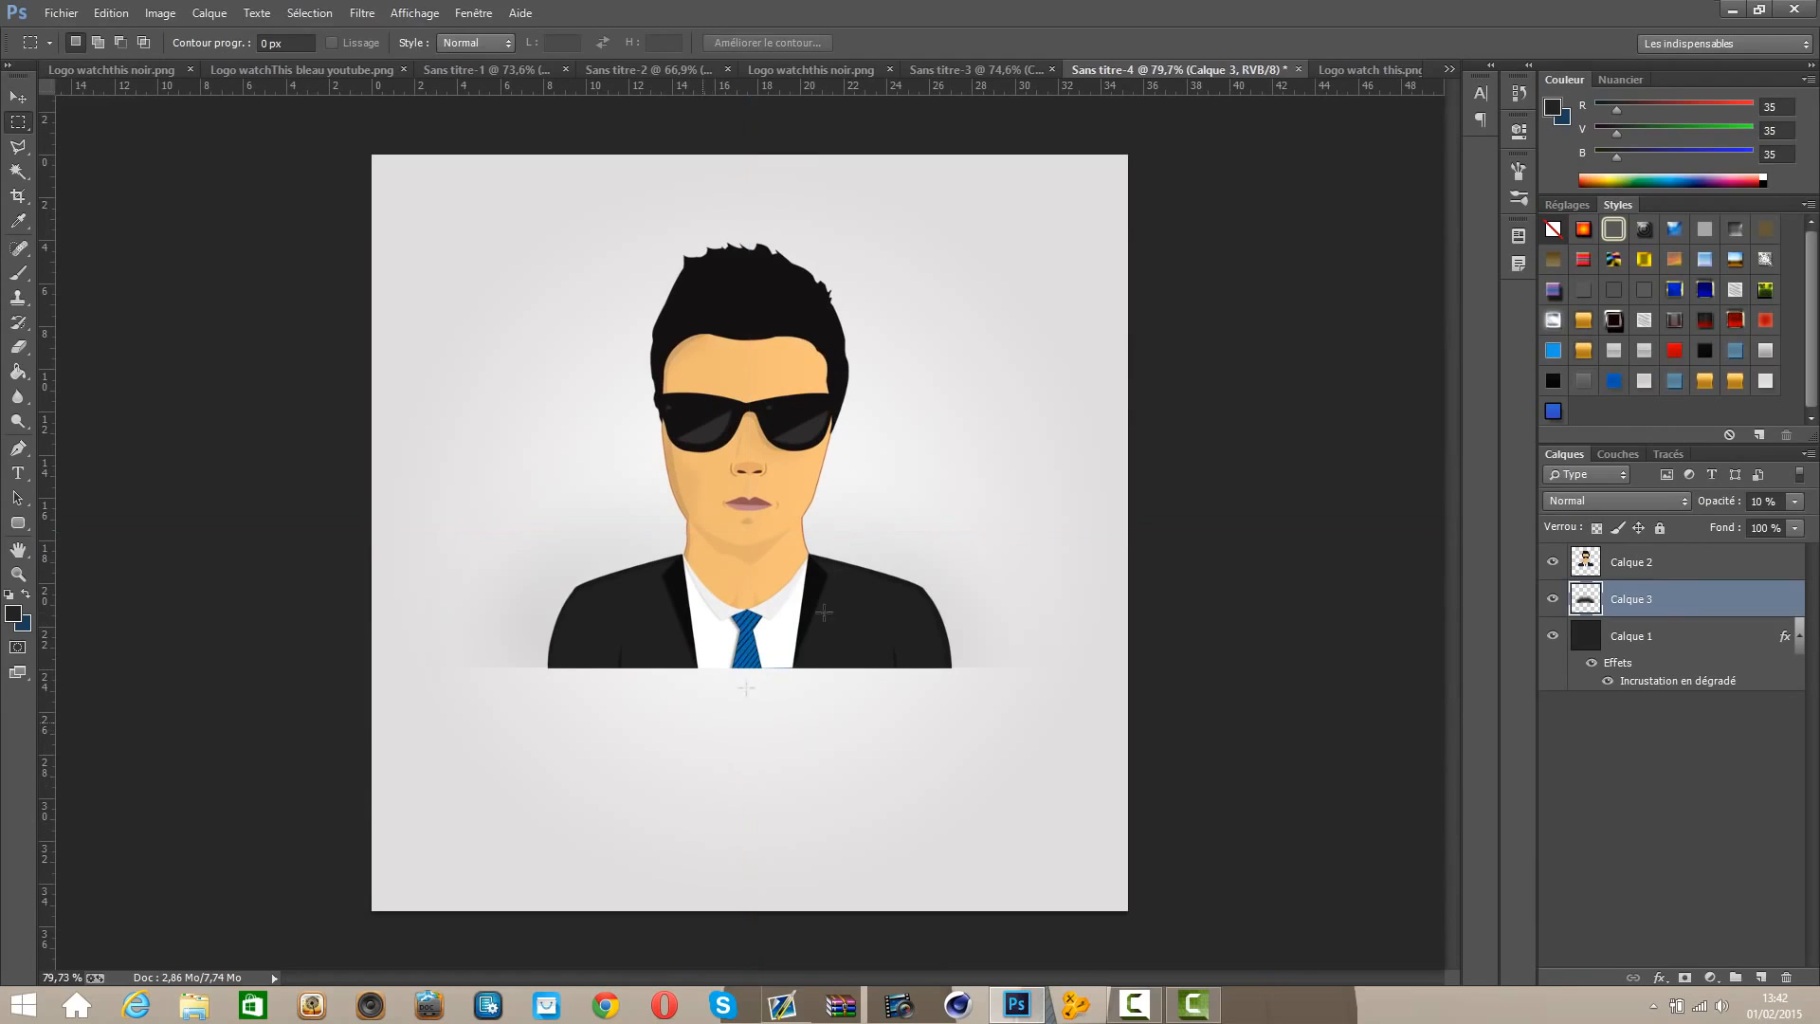
key("ctrl+semicolon")
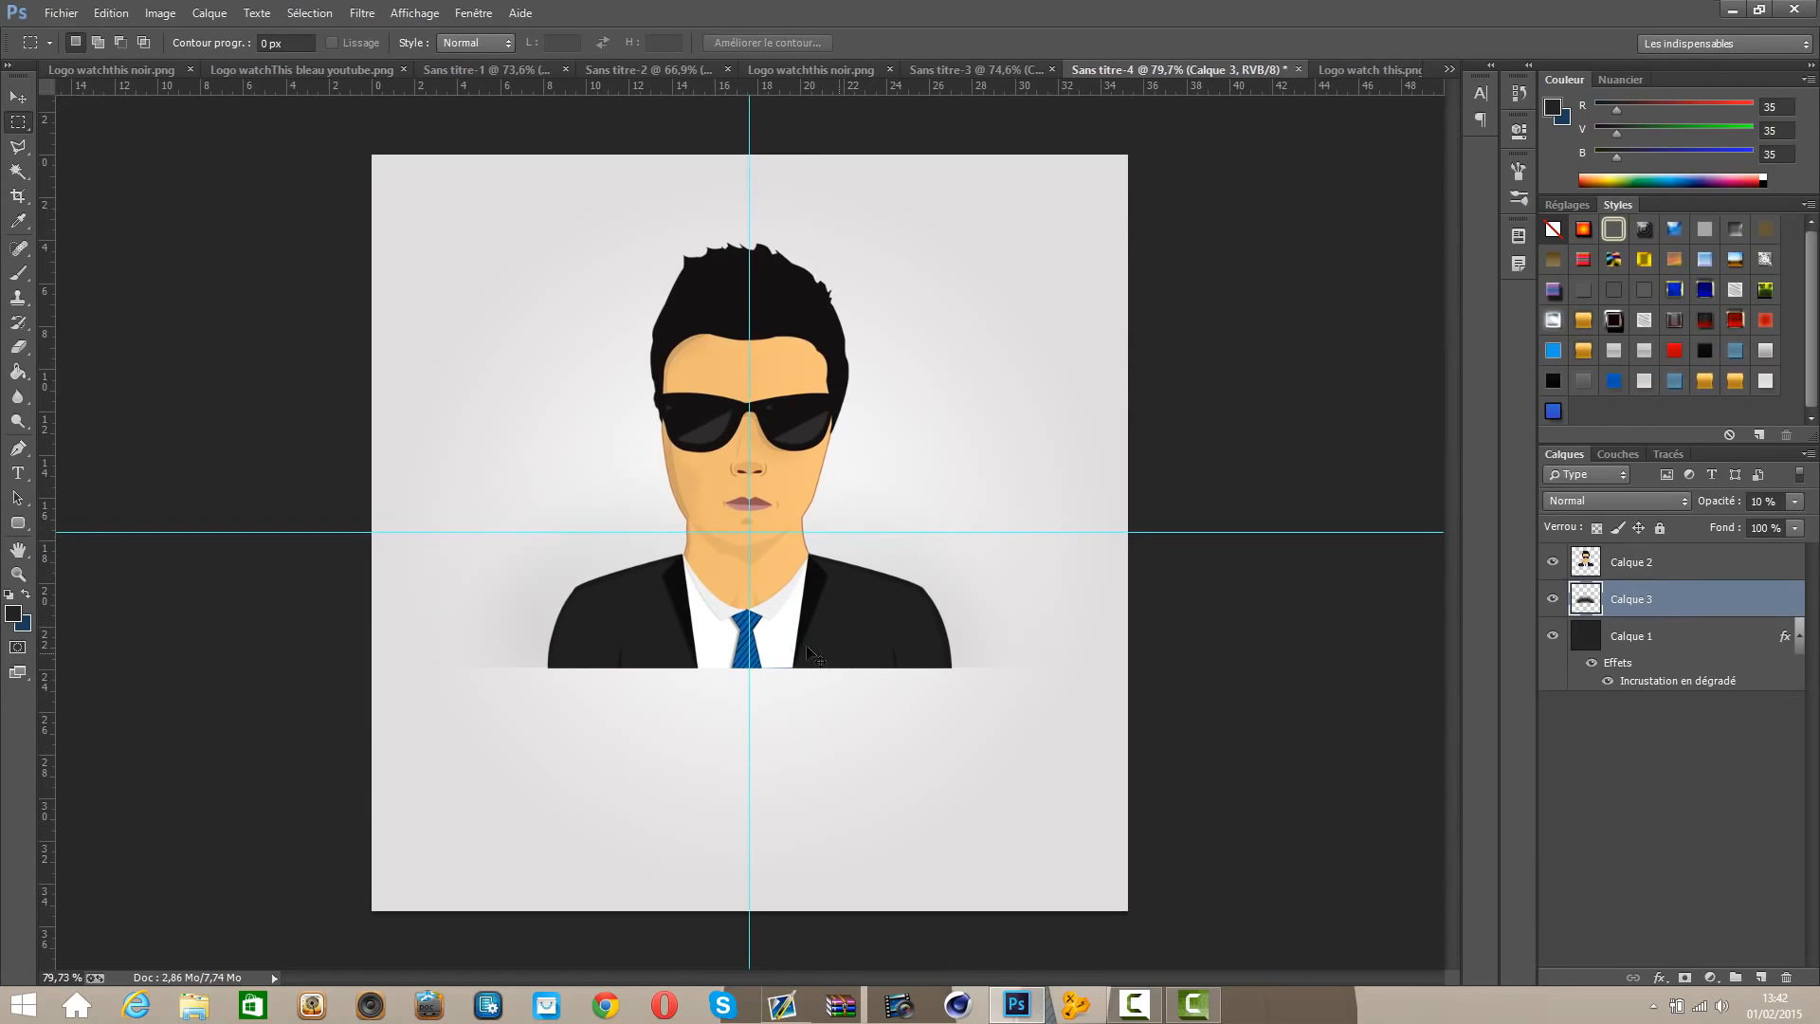
Step: Add the text "WATCHTHIS" in the Bebas font as a new text layer below the portrait
scroll(763, 730, "up", 1)
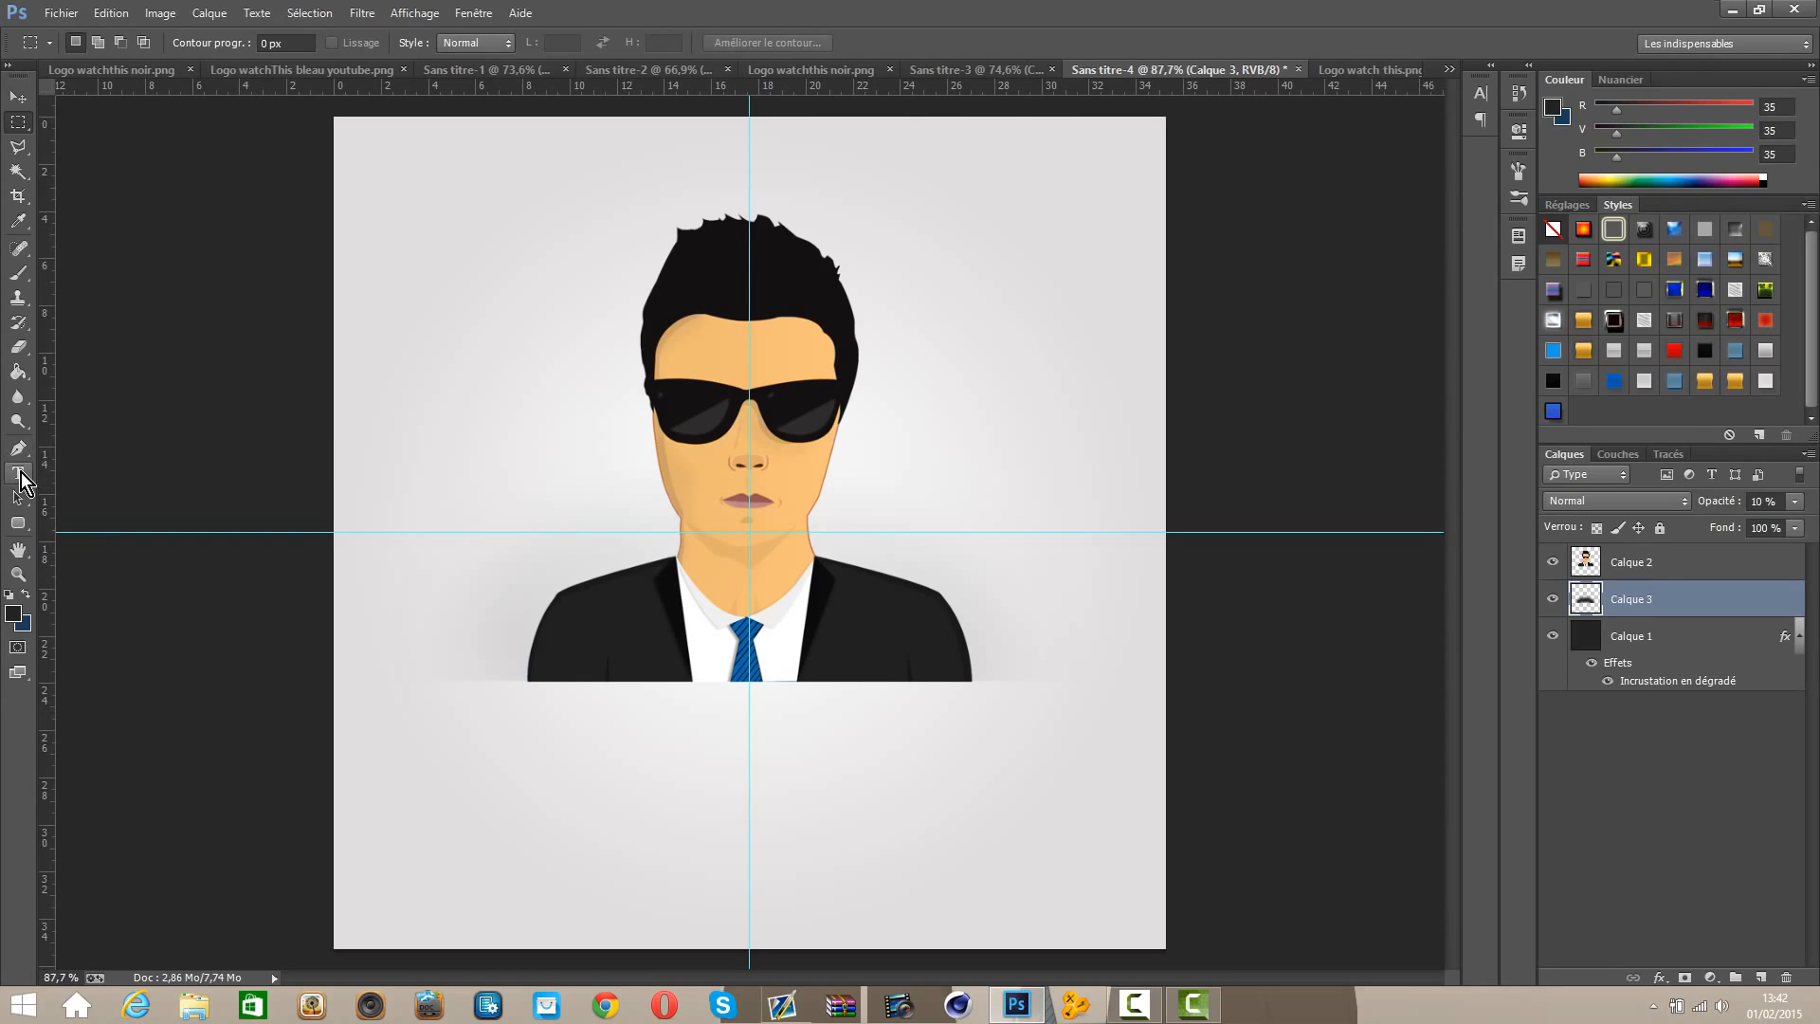
left_click(19, 474)
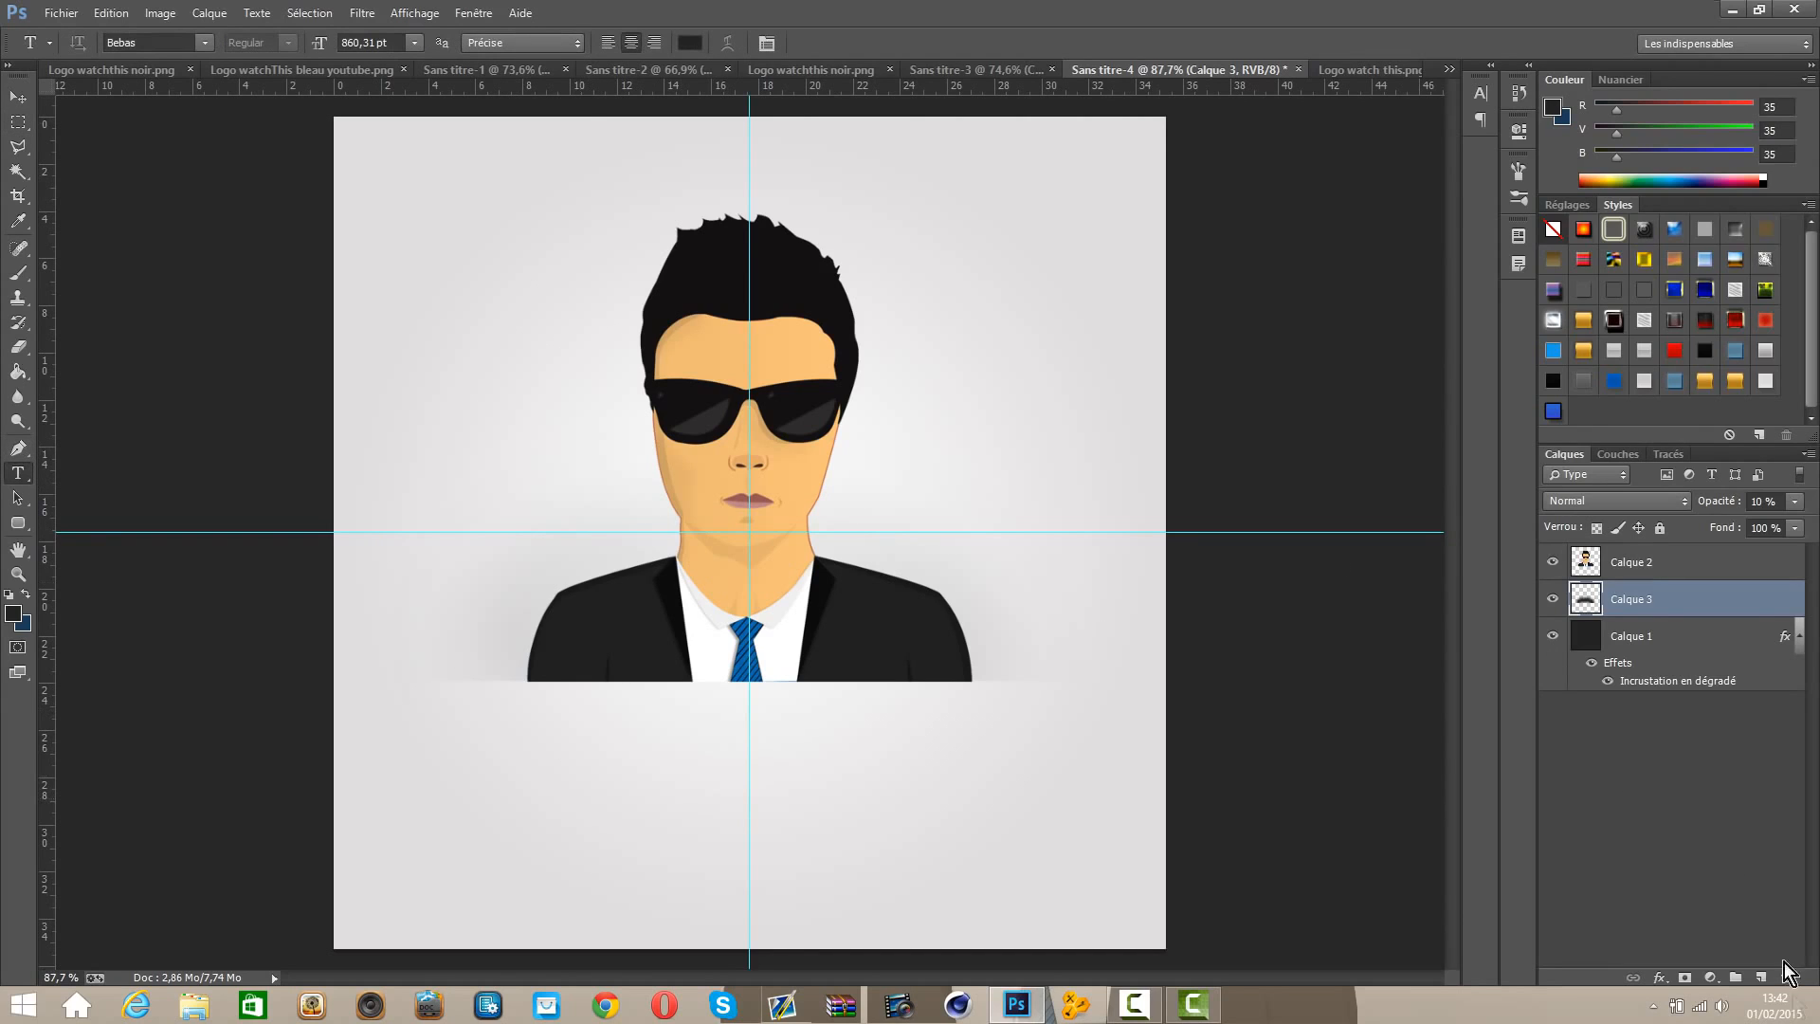
left_click(509, 783)
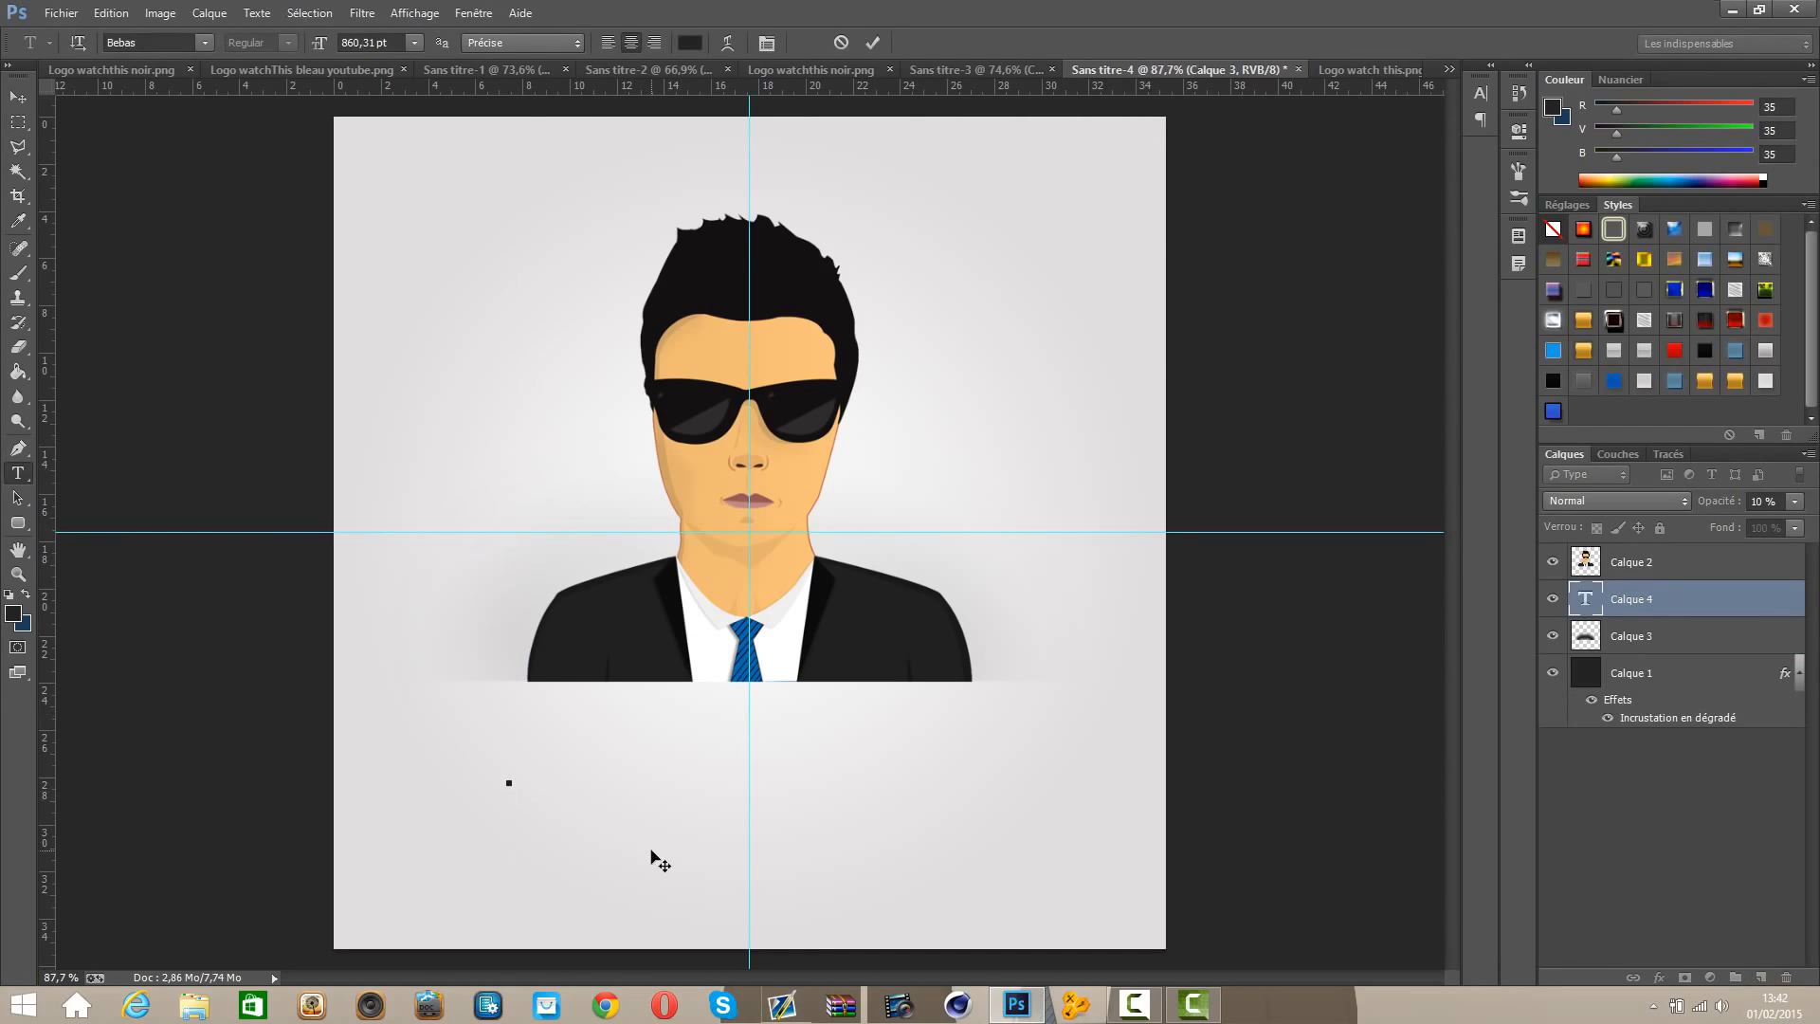
type("WAT")
key("BackSpace")
key("BackSpace")
type("A")
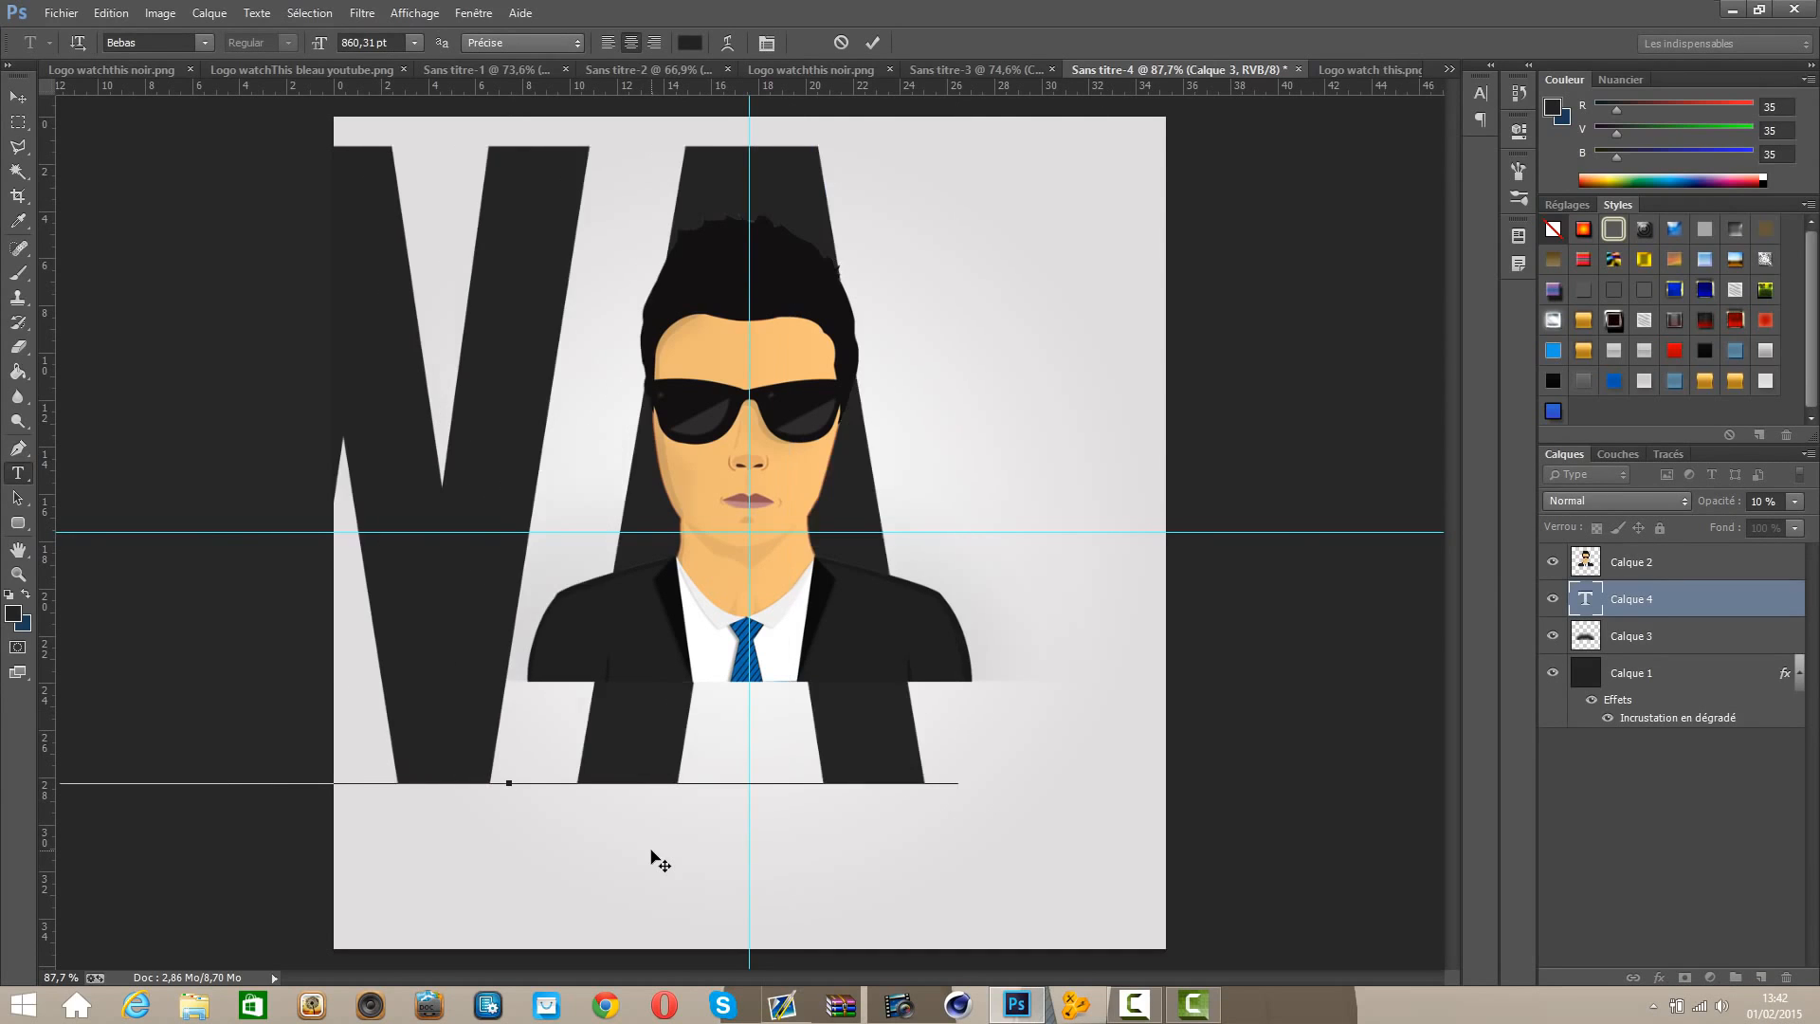
type("TCHTHI")
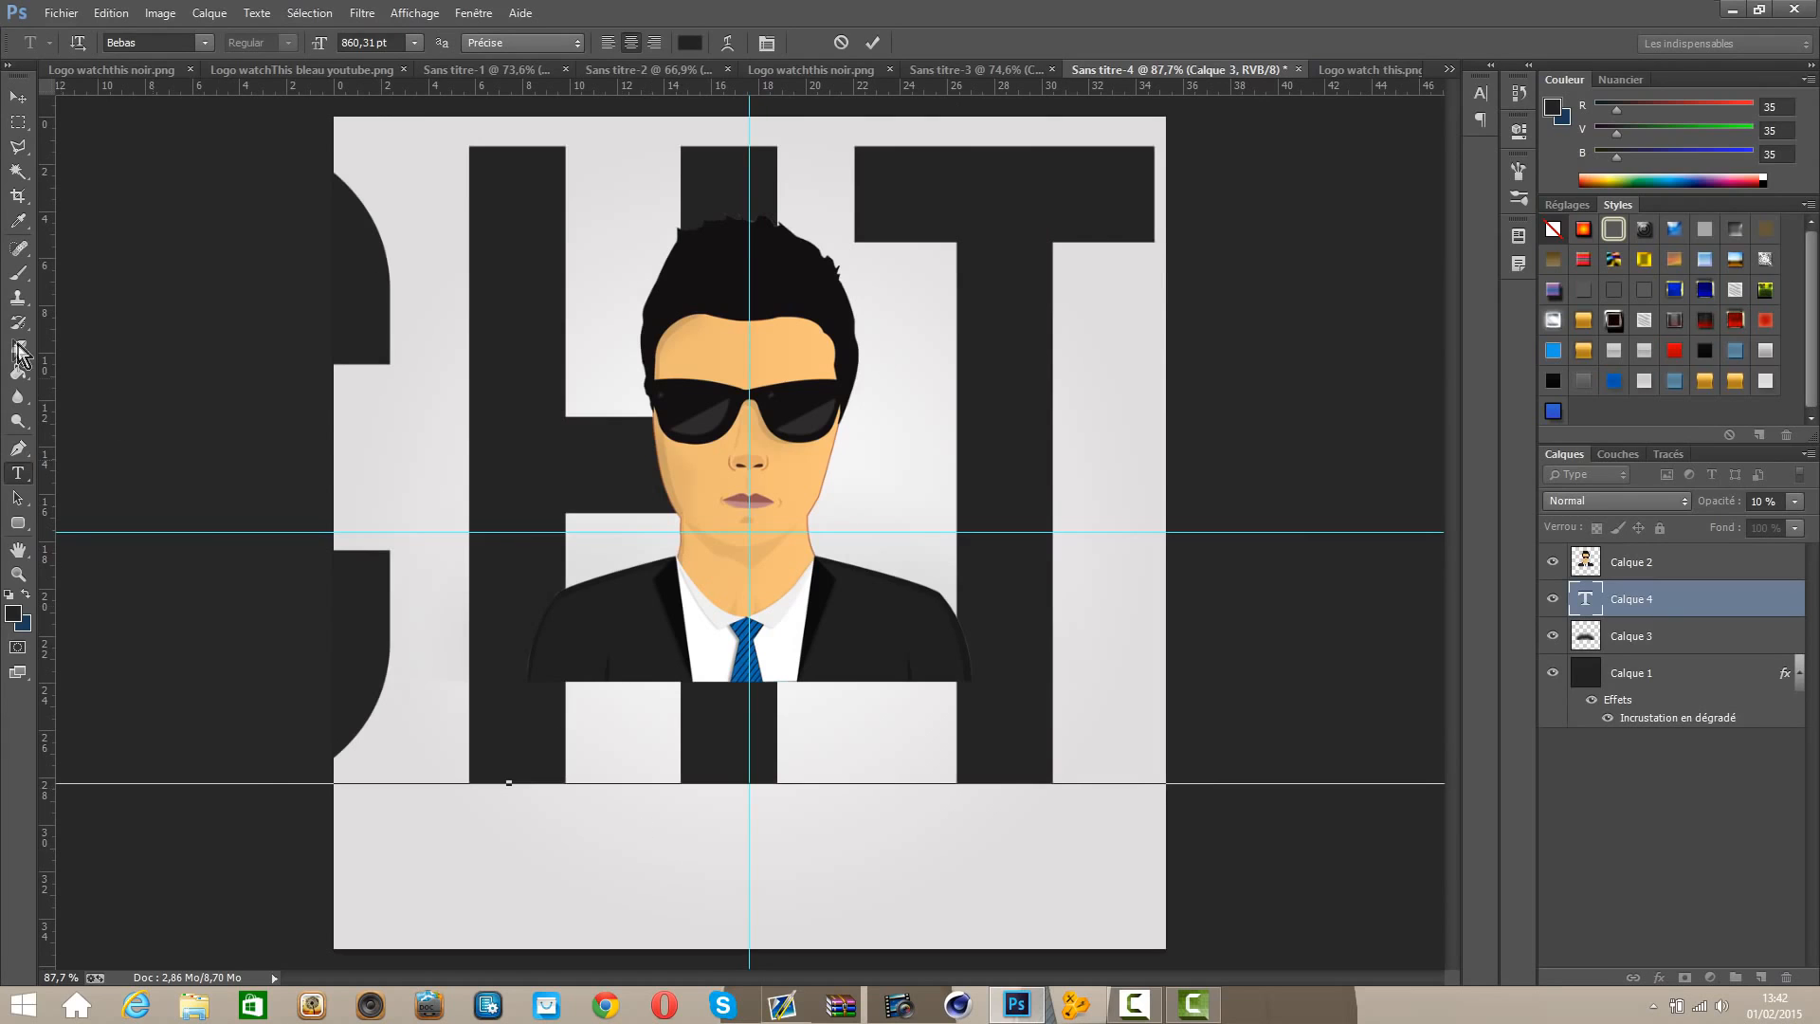
left_click(27, 105)
Step: Scale the WATCHTHIS text down with a free transform so it fits beneath the man's bust
scroll(875, 424, "down", 8)
scroll(757, 566, "up", 2)
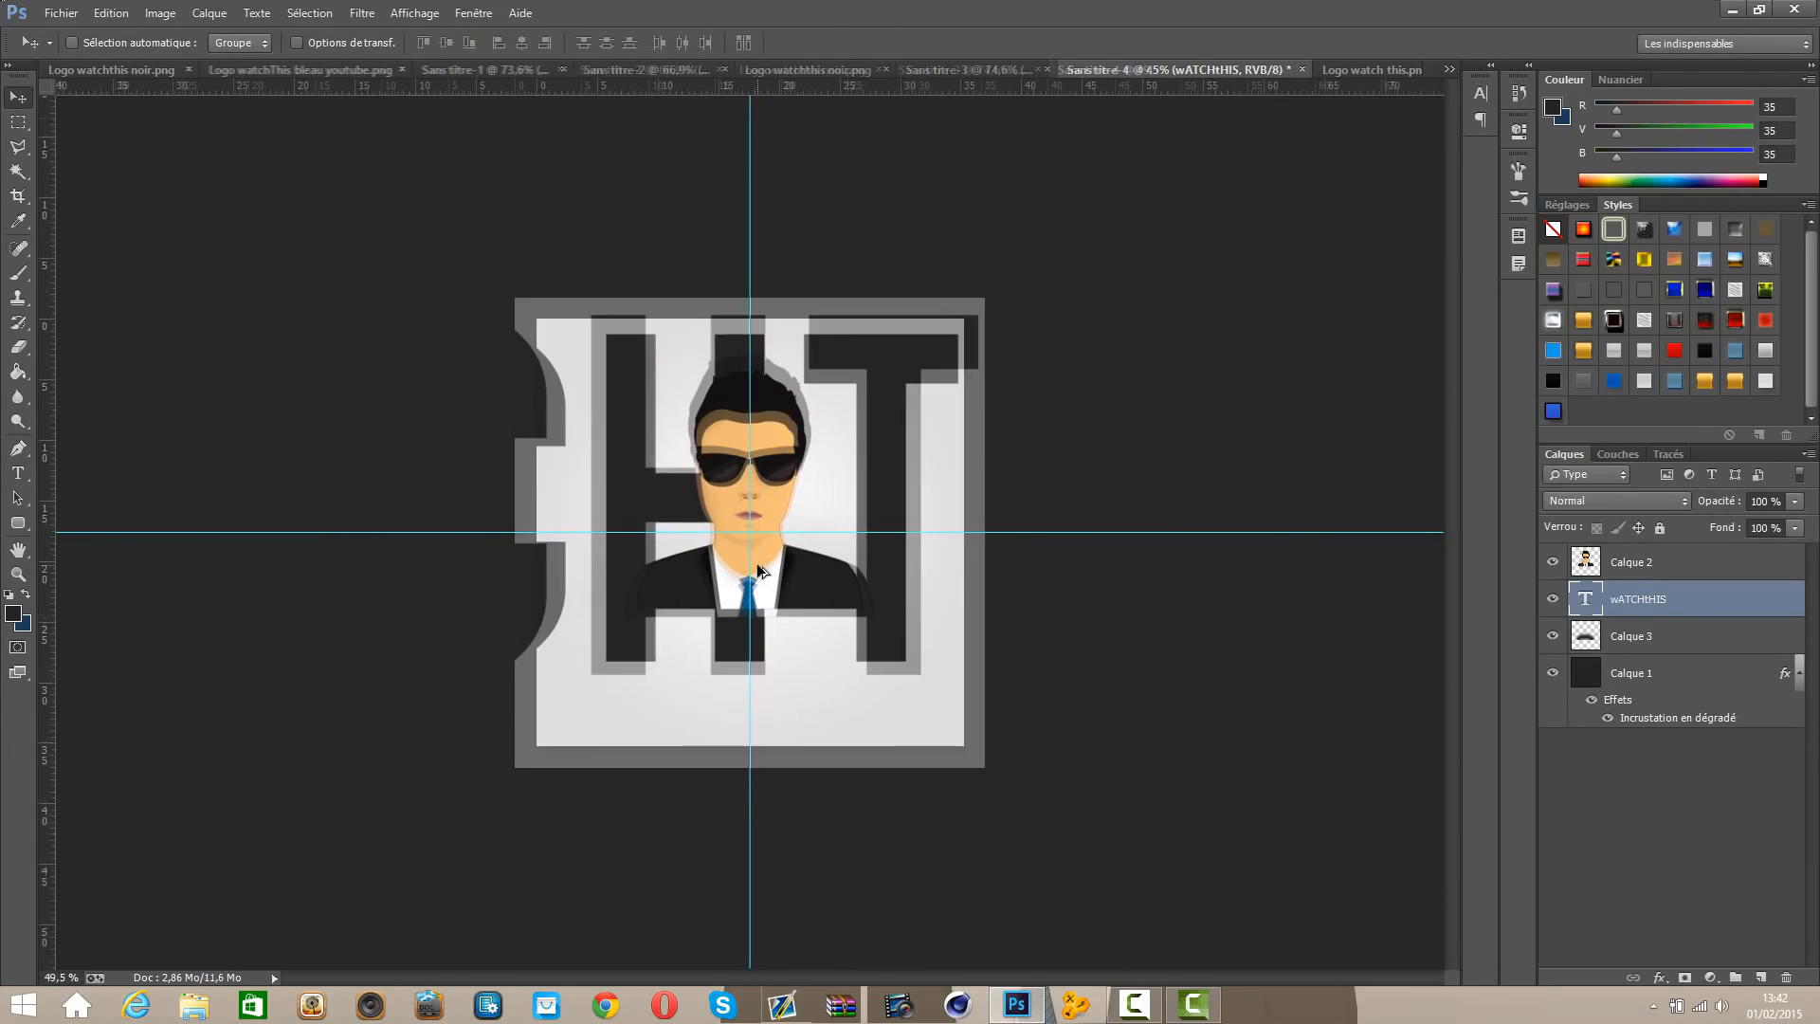
key("ctrl+t")
scroll(782, 557, "down", 3)
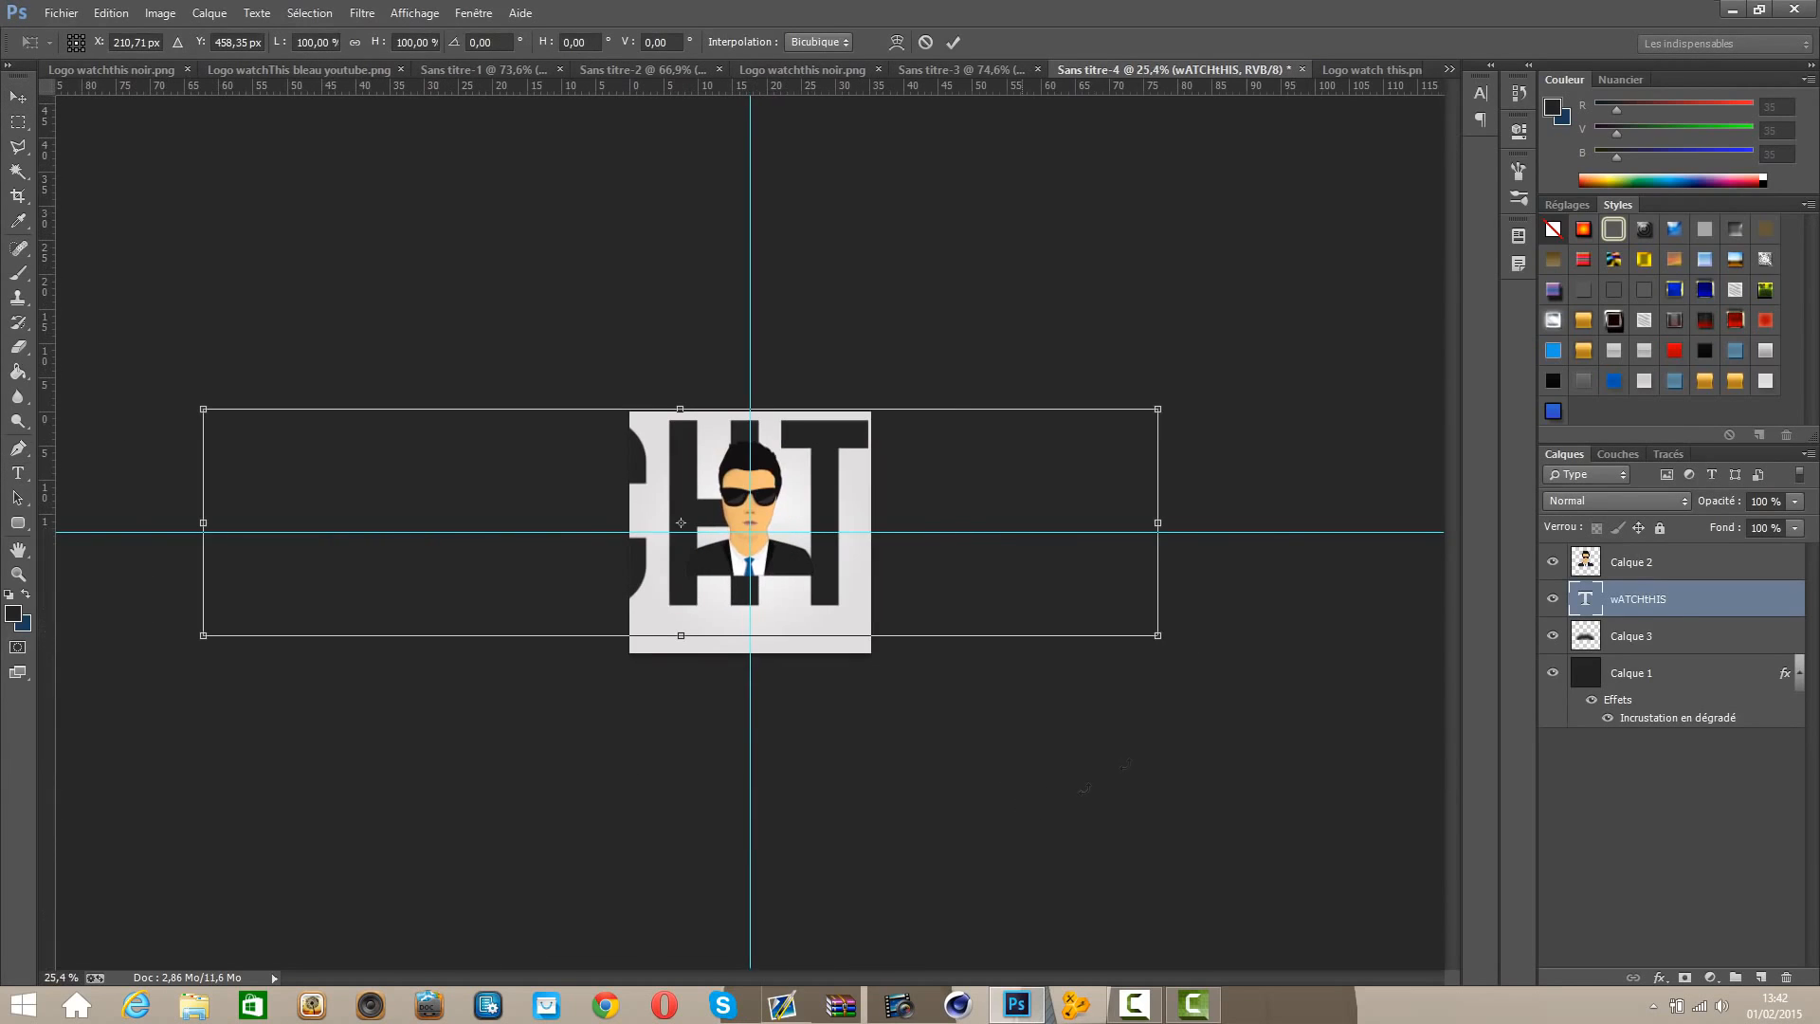
left_click_drag(1159, 635, 766, 633)
key("Return")
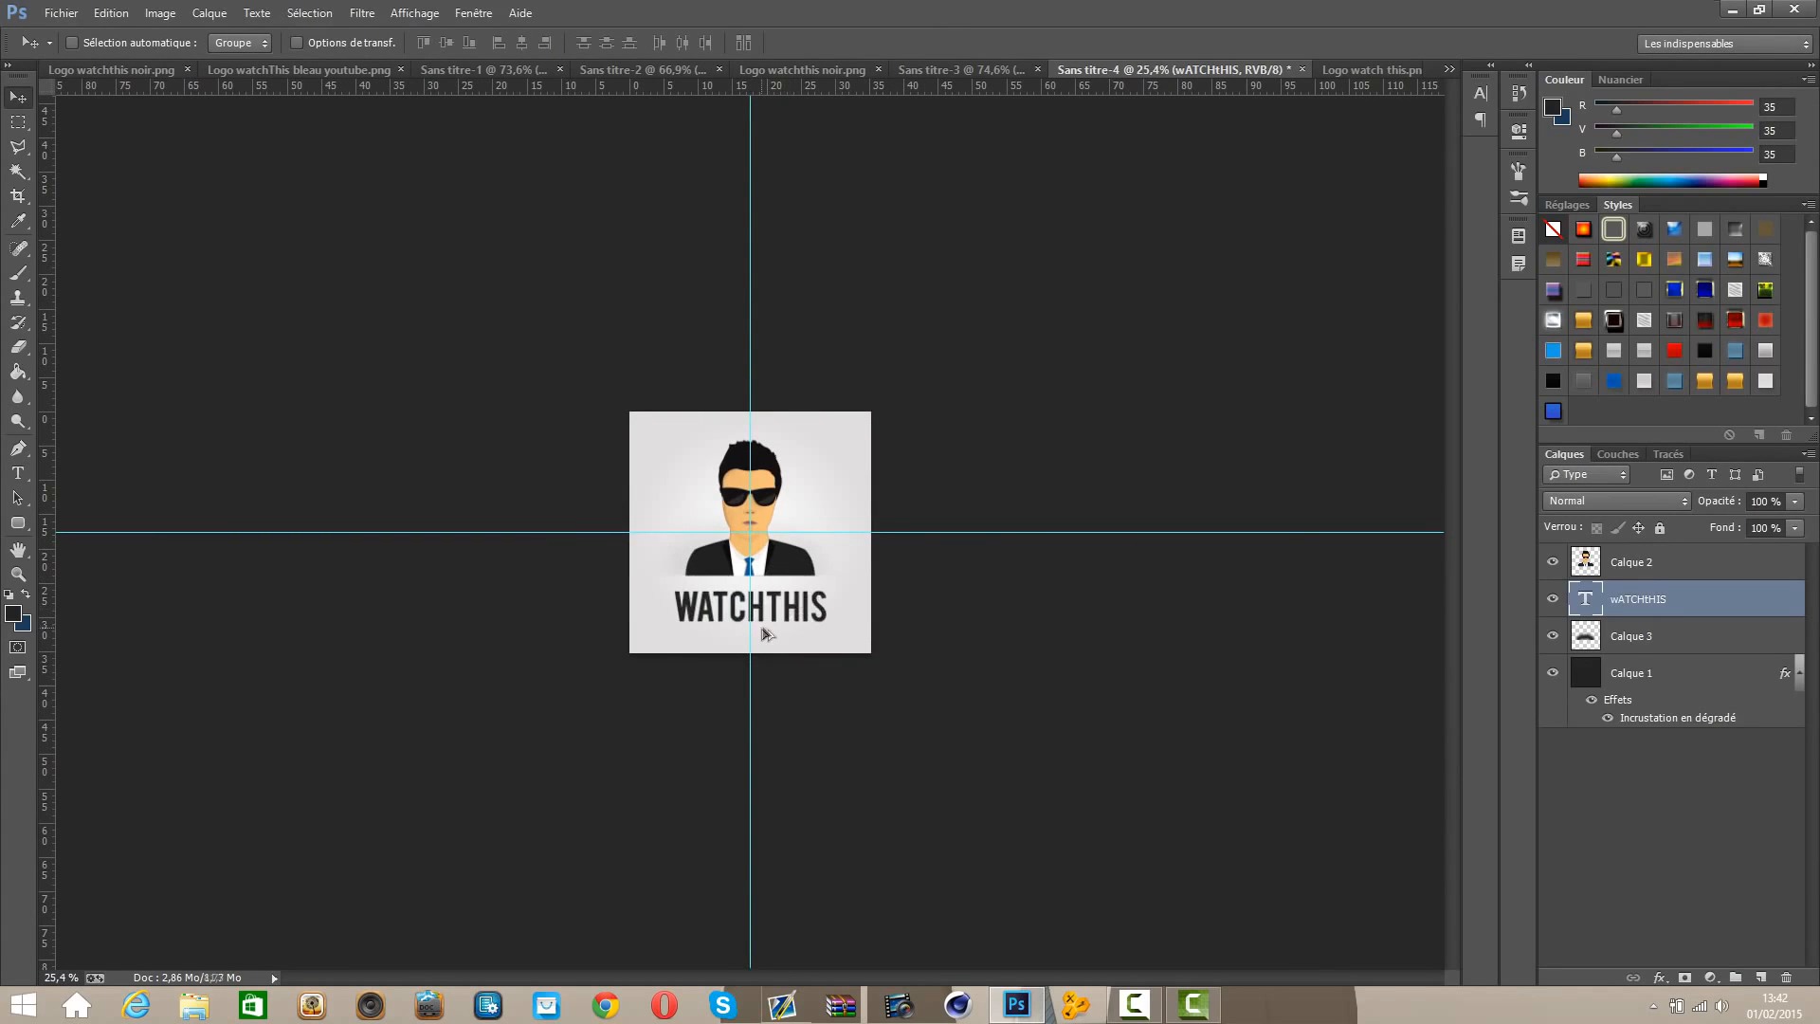
scroll(766, 634, "up", 4)
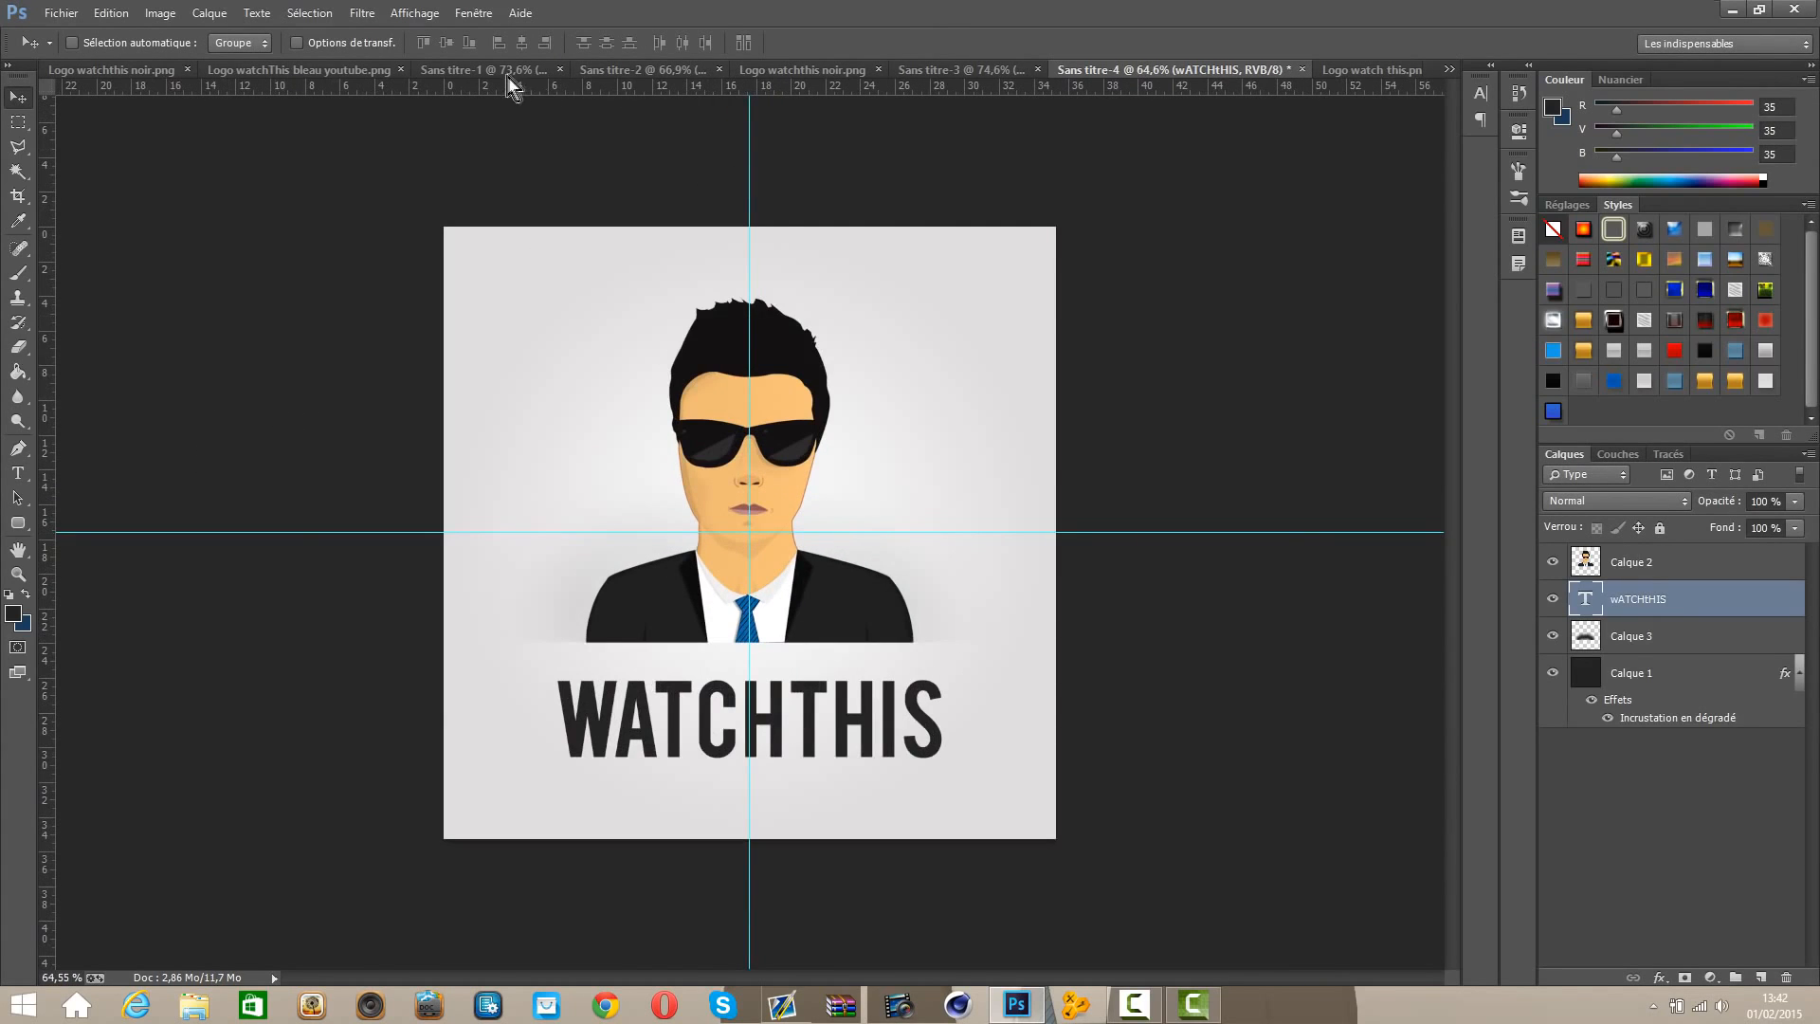
Step: Look through the Sans titre-1 and Sans titre-2 documents to check the font of the letter w, and return to Sans titre-4
left_click(481, 70)
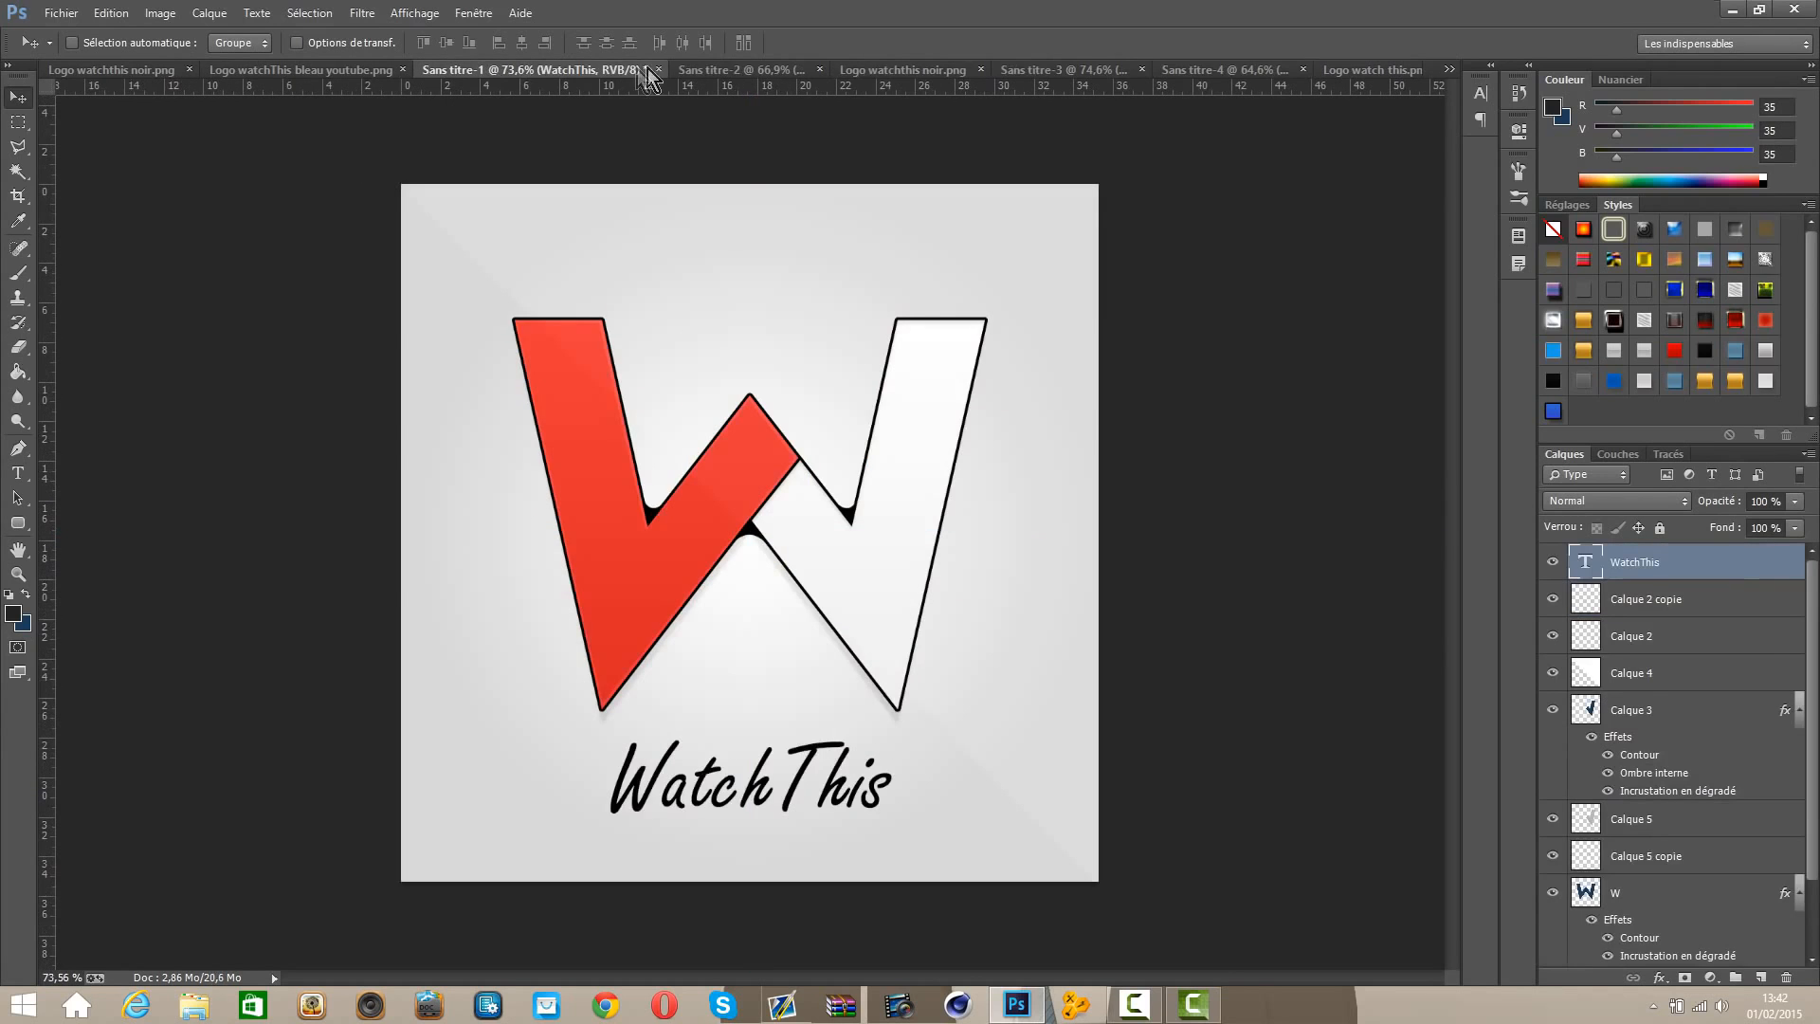
left_click(732, 69)
left_click(18, 473)
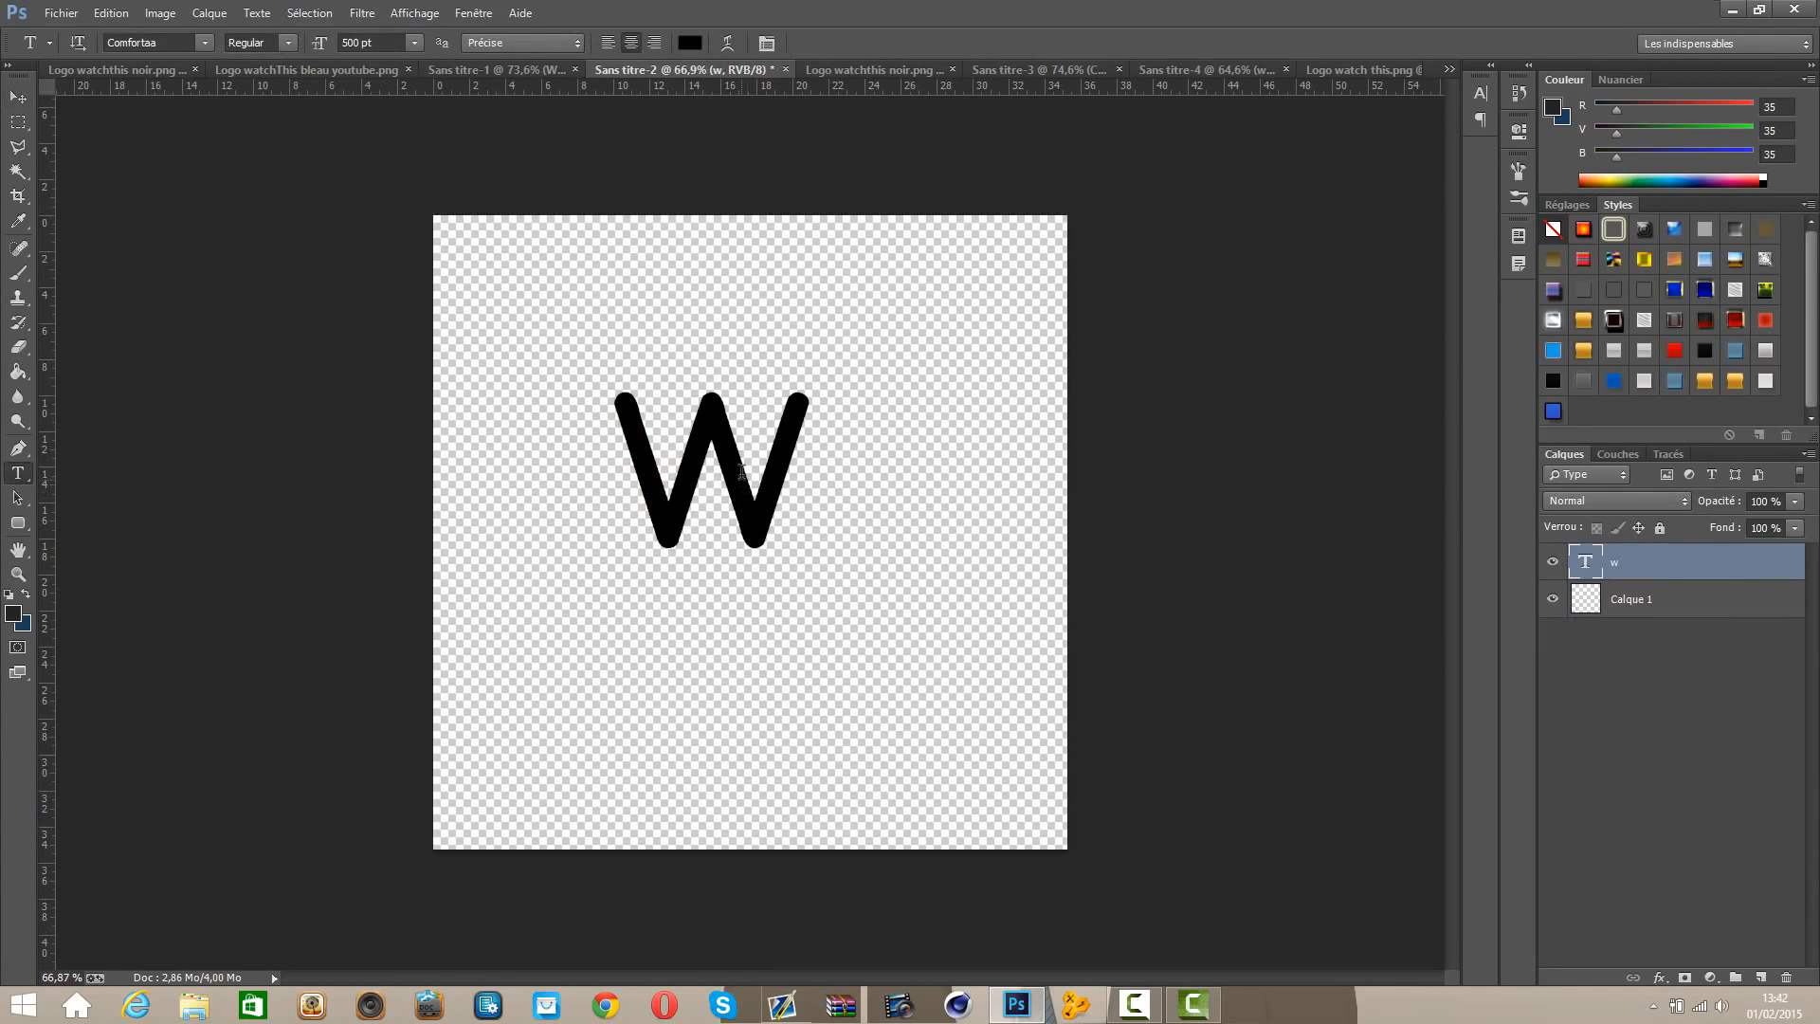
double_click(735, 472)
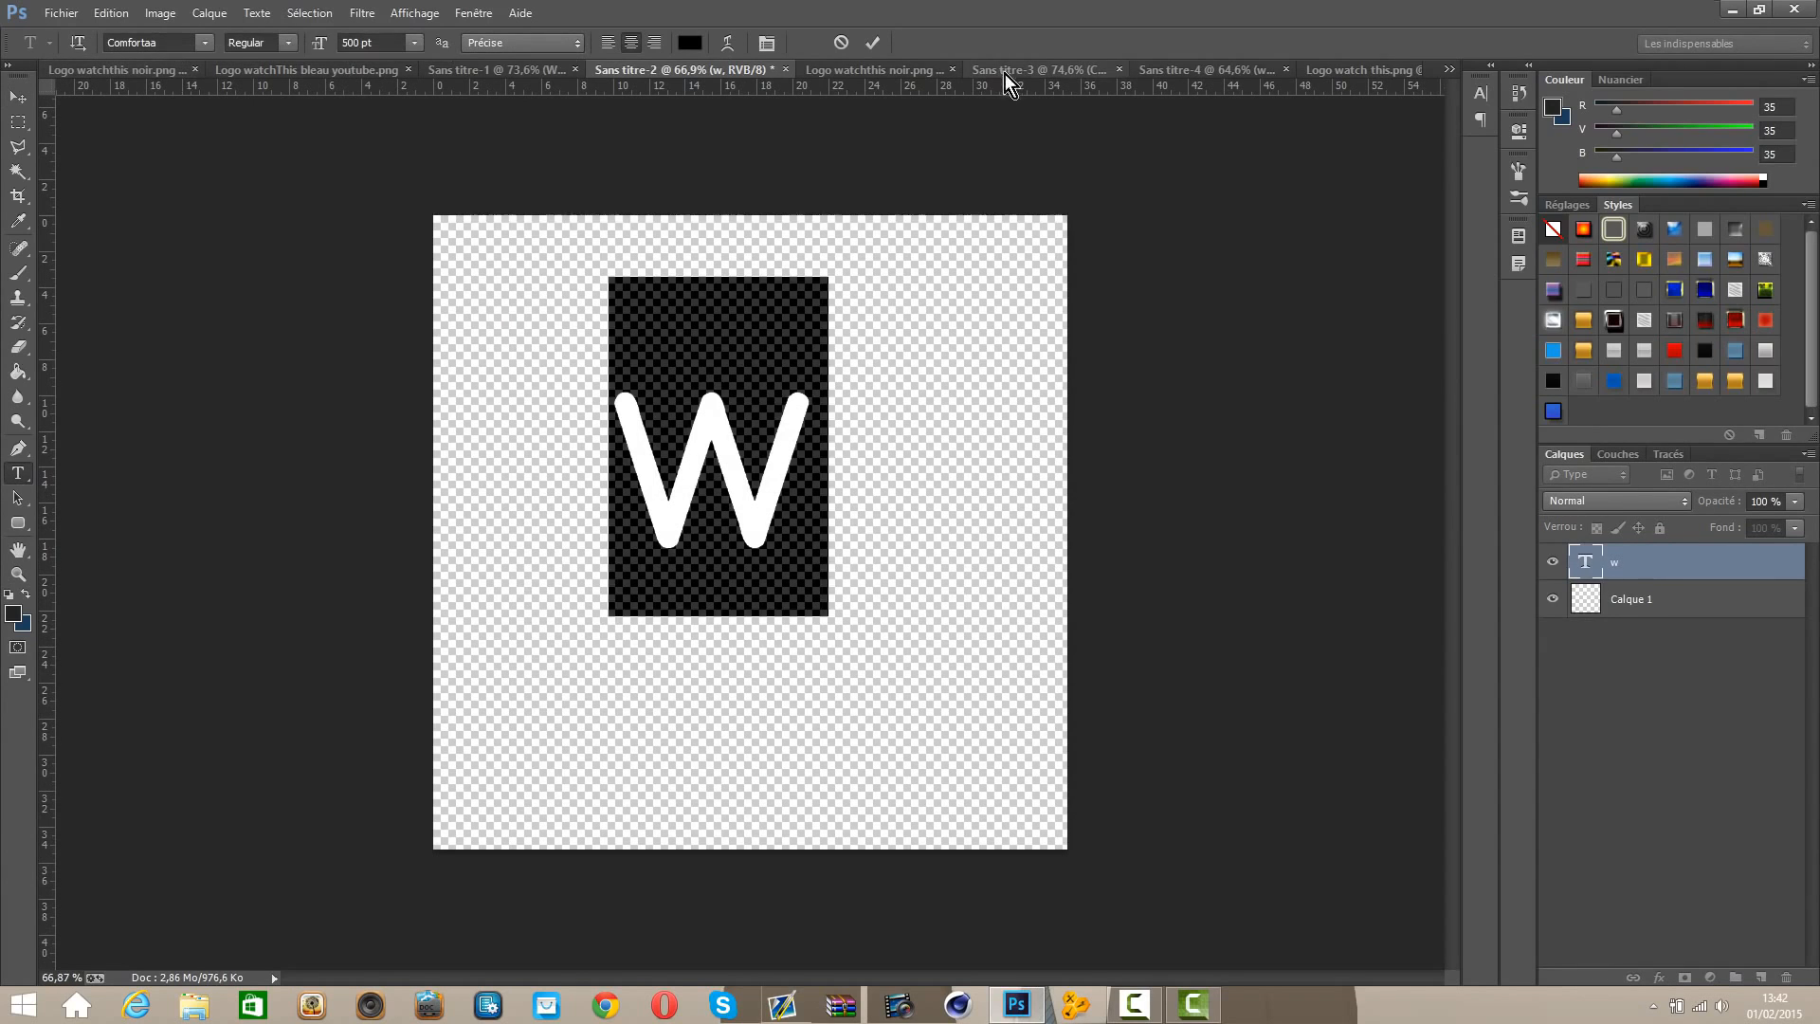
left_click(1242, 75)
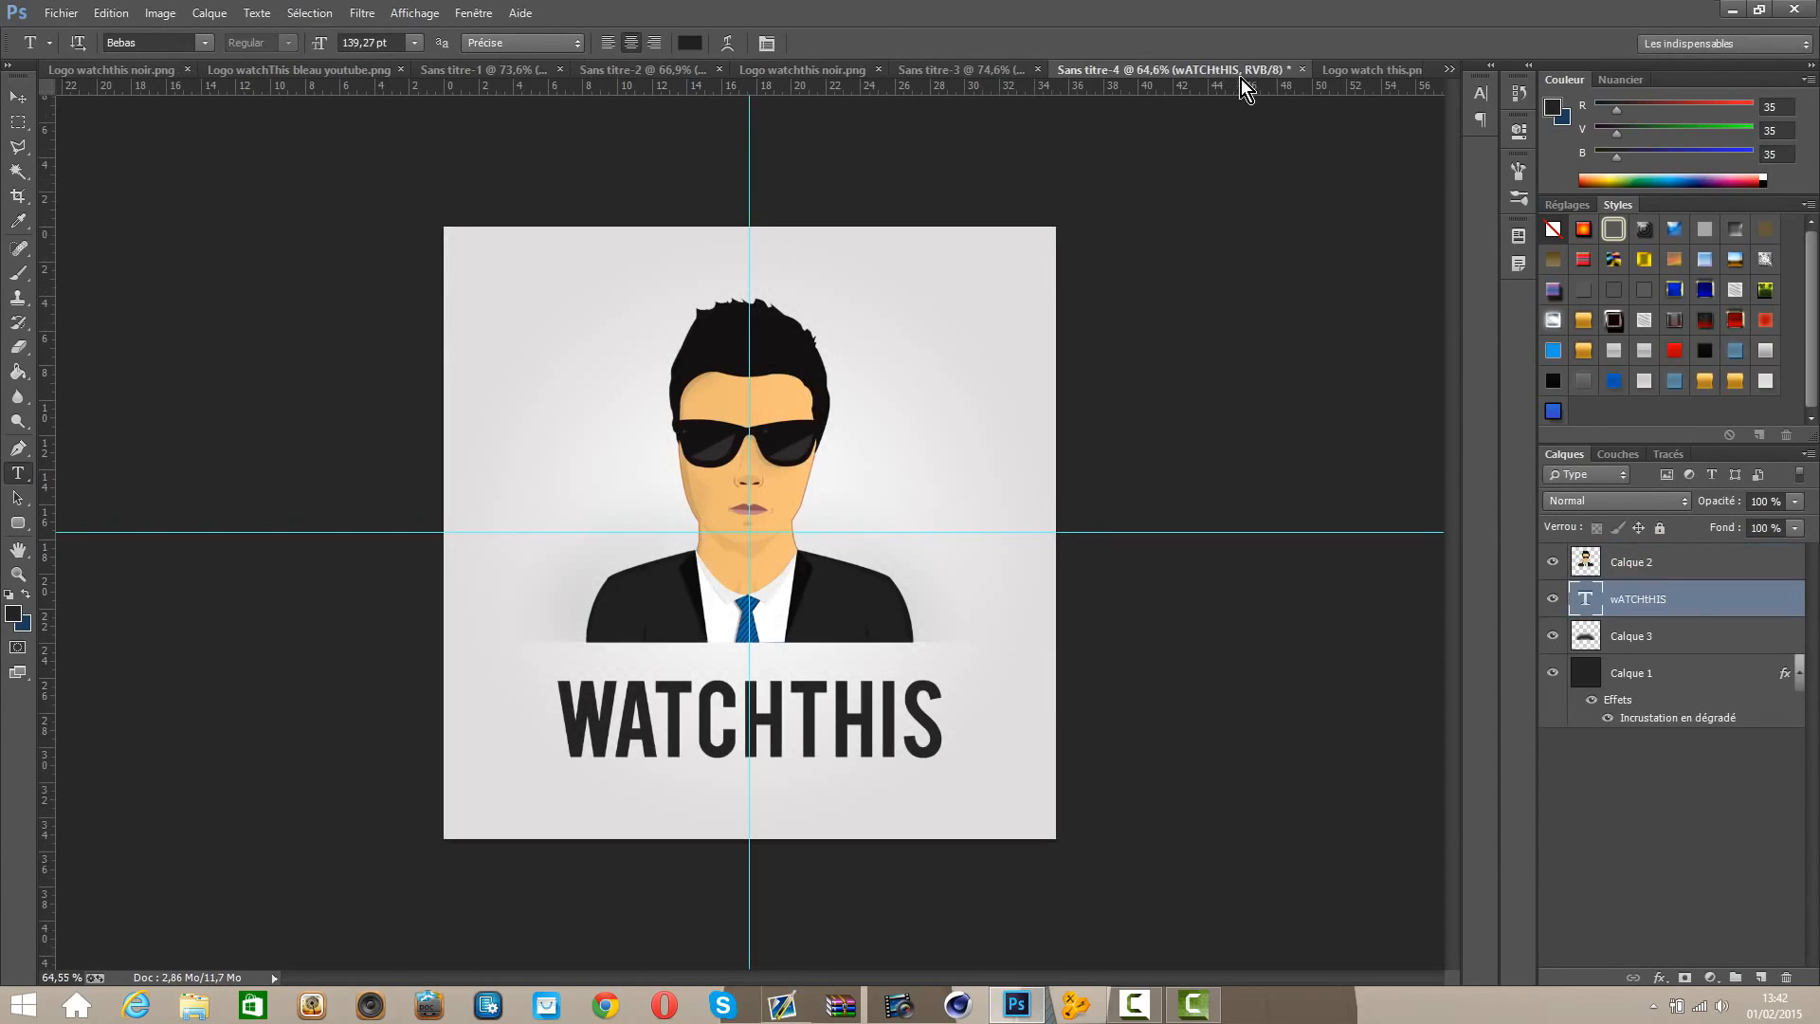
Step: Change the caption's font to Comfortaa and retype it in mixed case as "WatchThis"
scroll(920, 765, "up", 1)
double_click(956, 738)
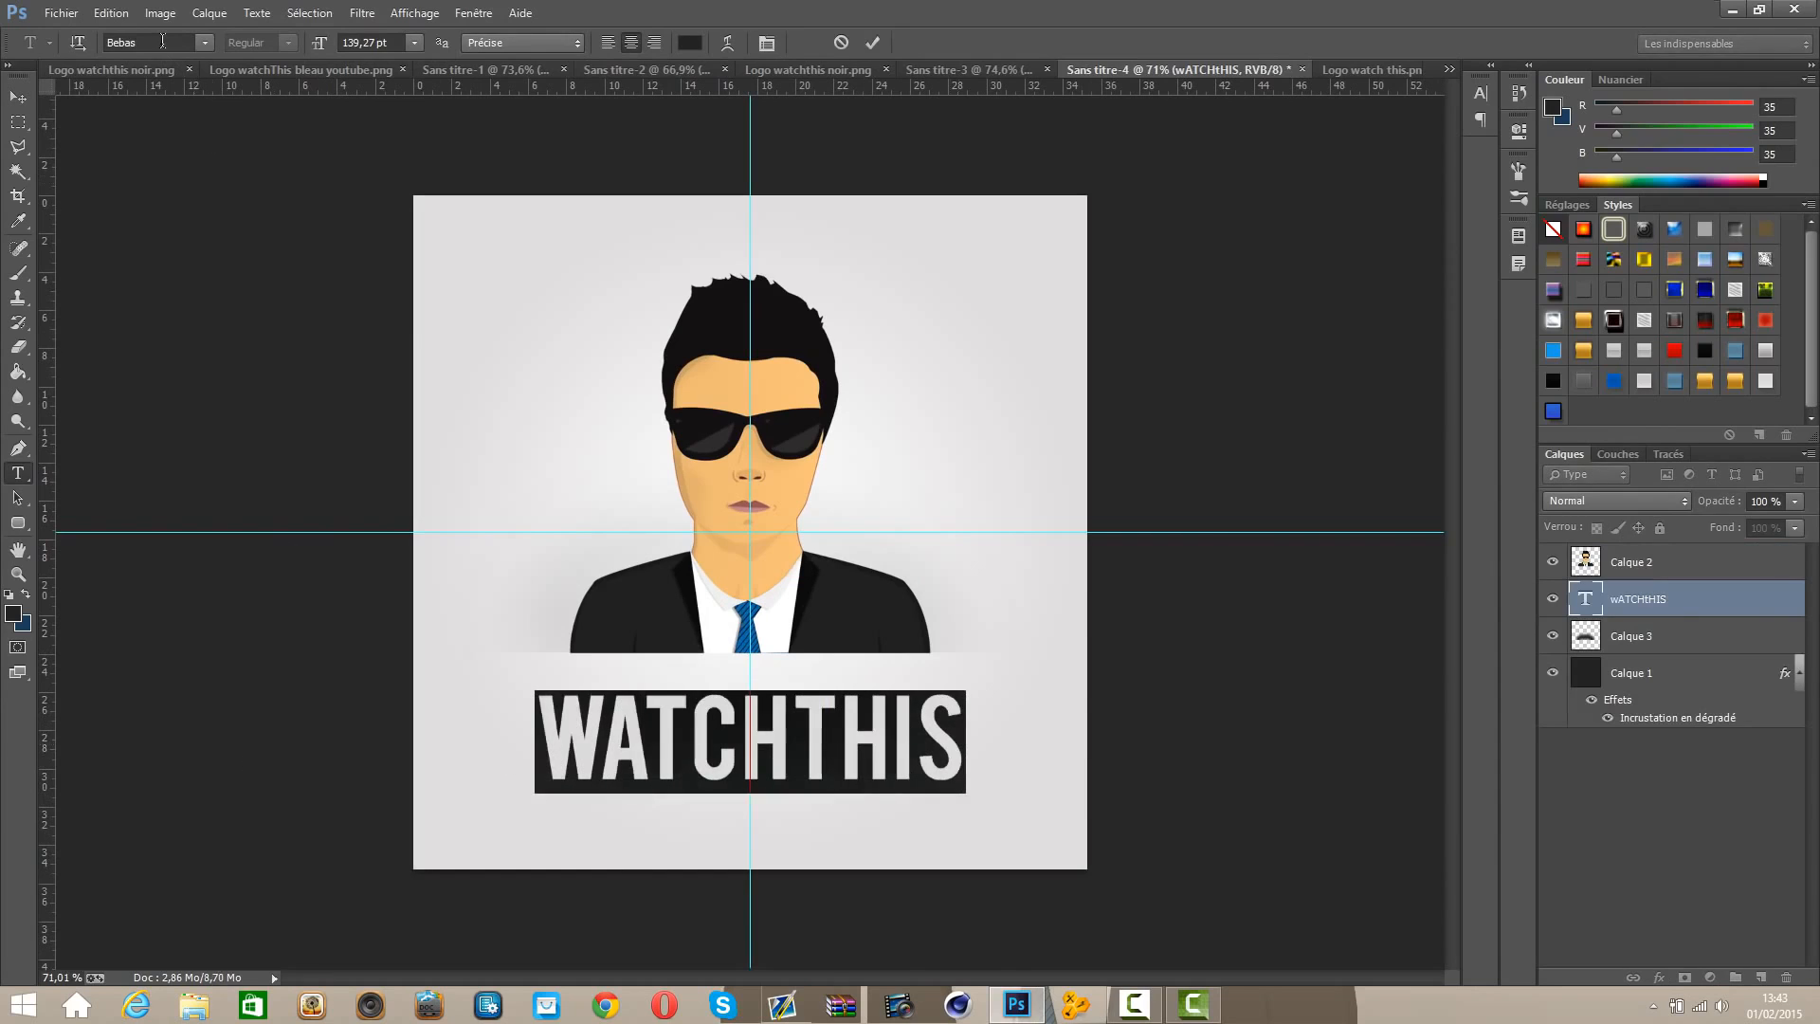
type("Comfortaa")
key("Return")
scroll(977, 801, "up", 1)
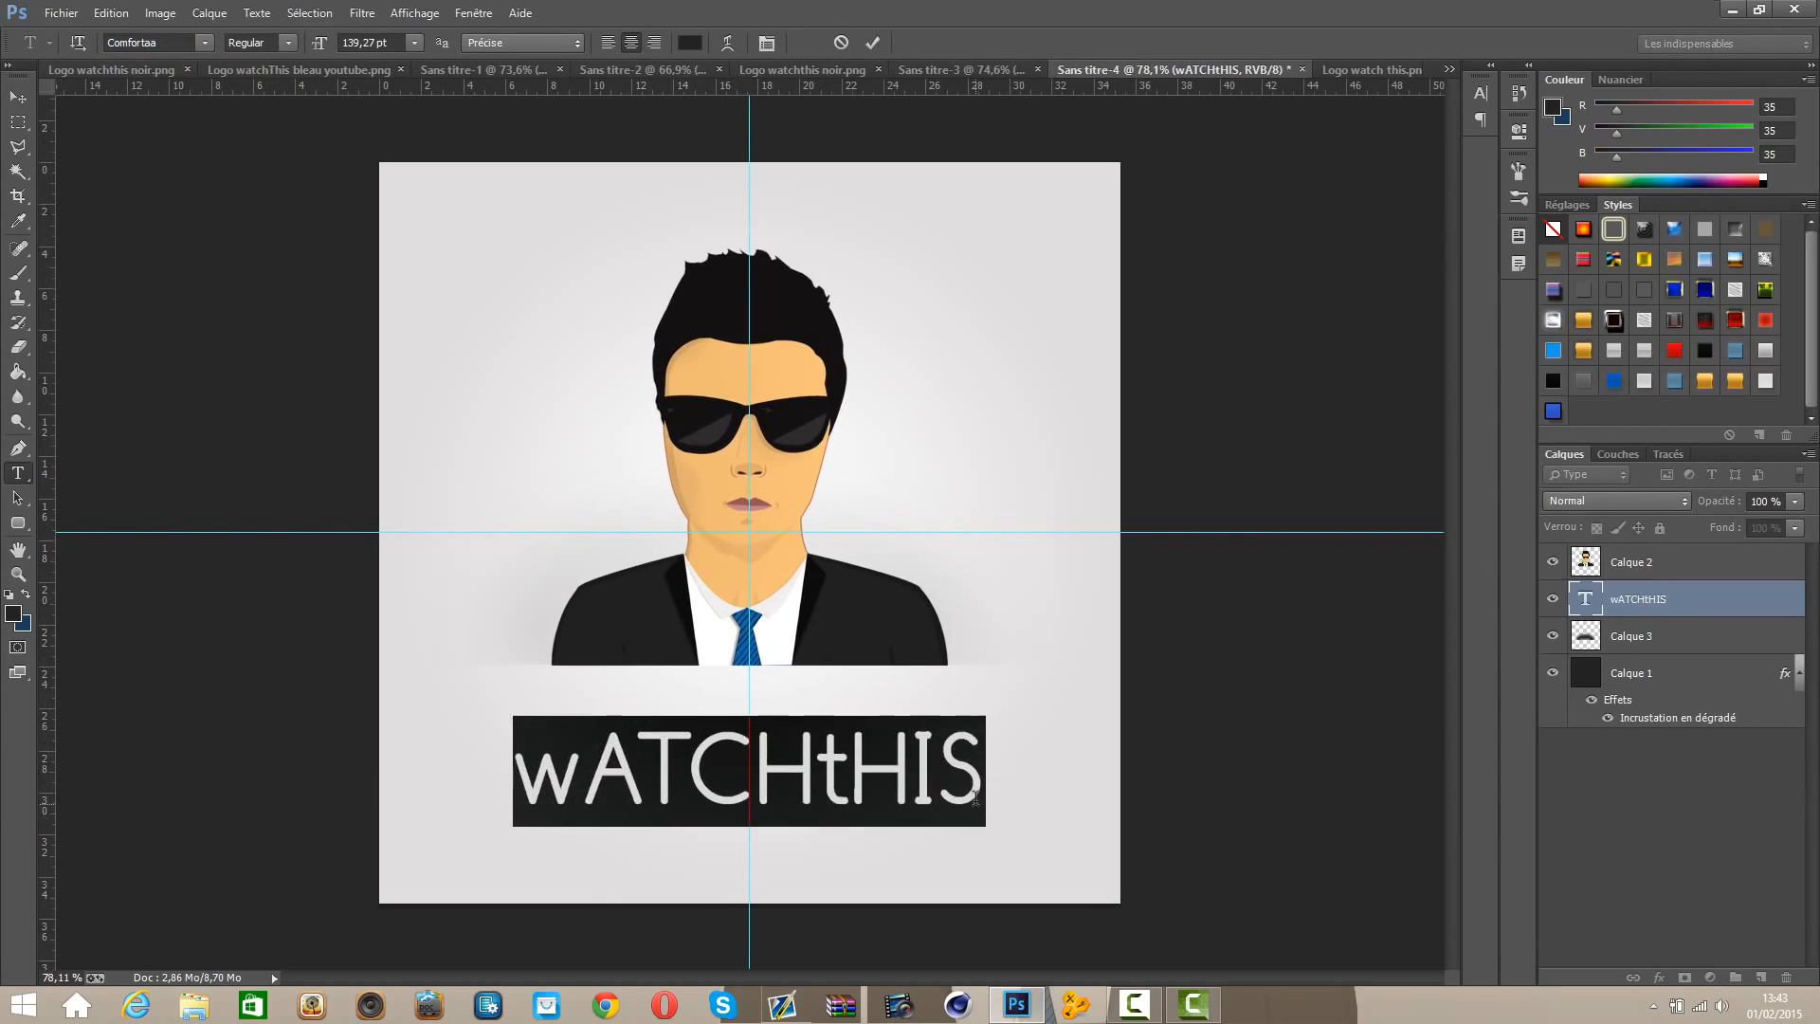
type("WatchT")
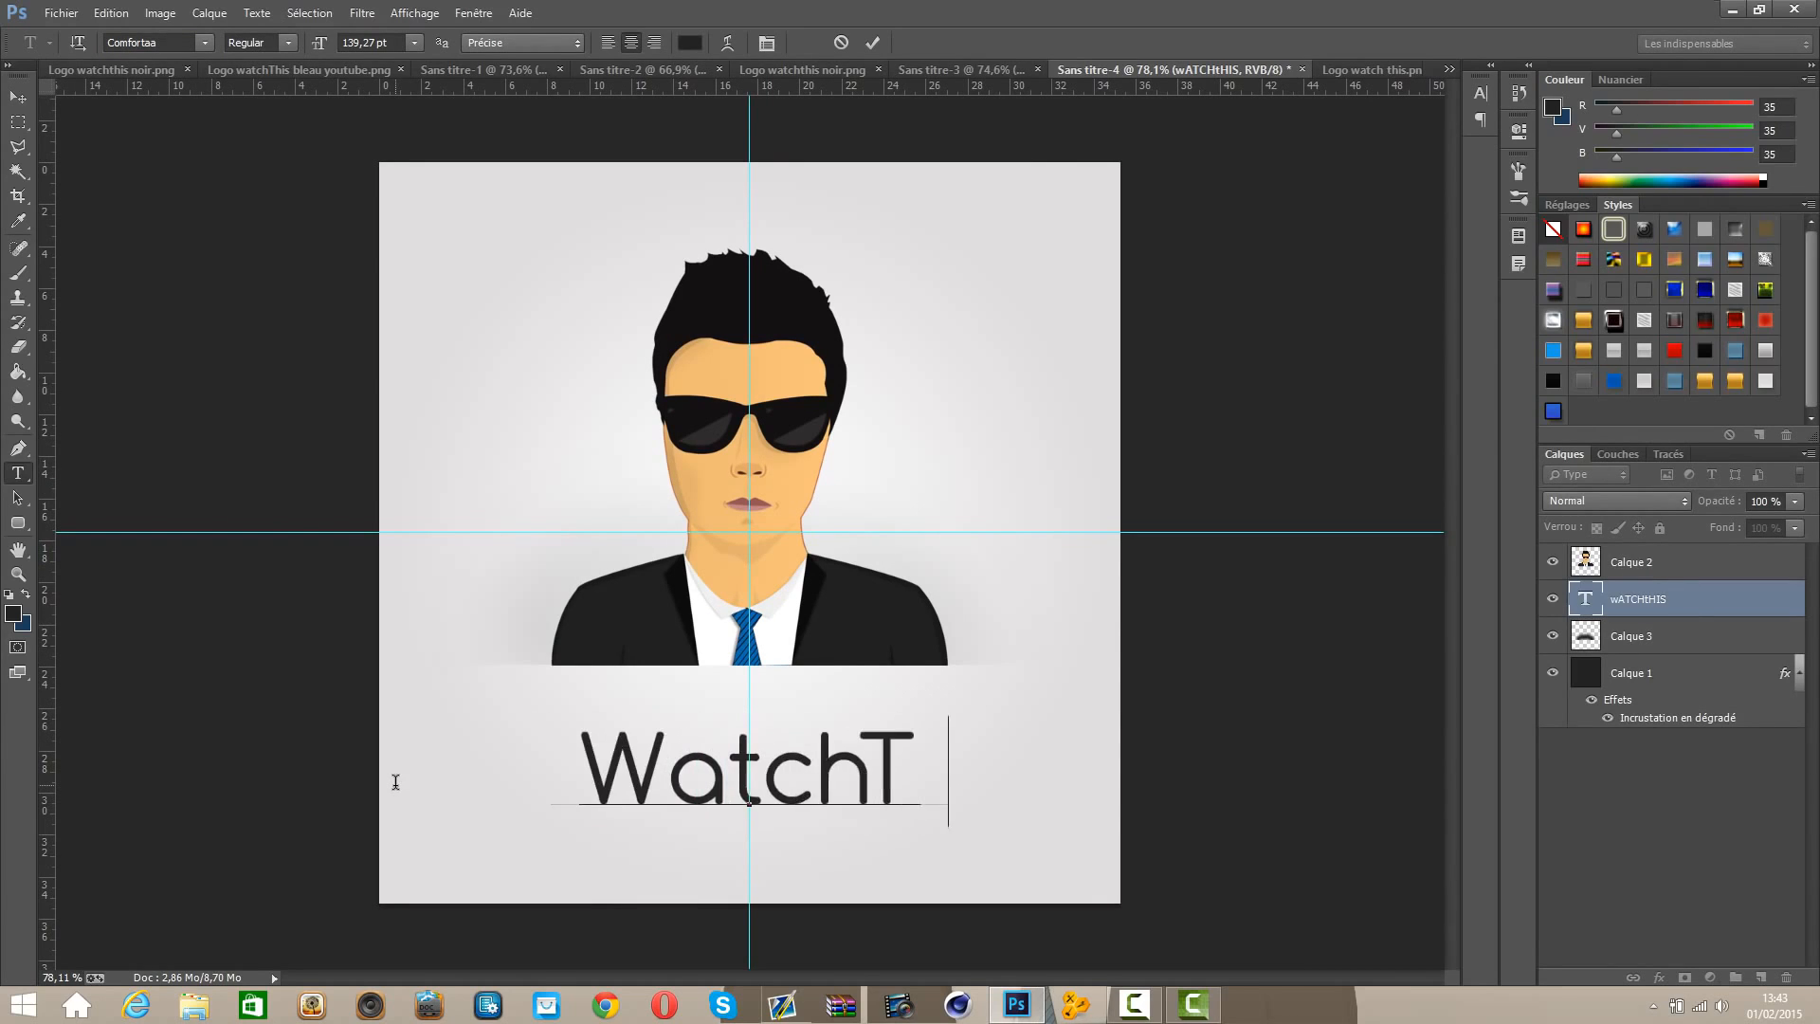
key("BackSpace")
type("his")
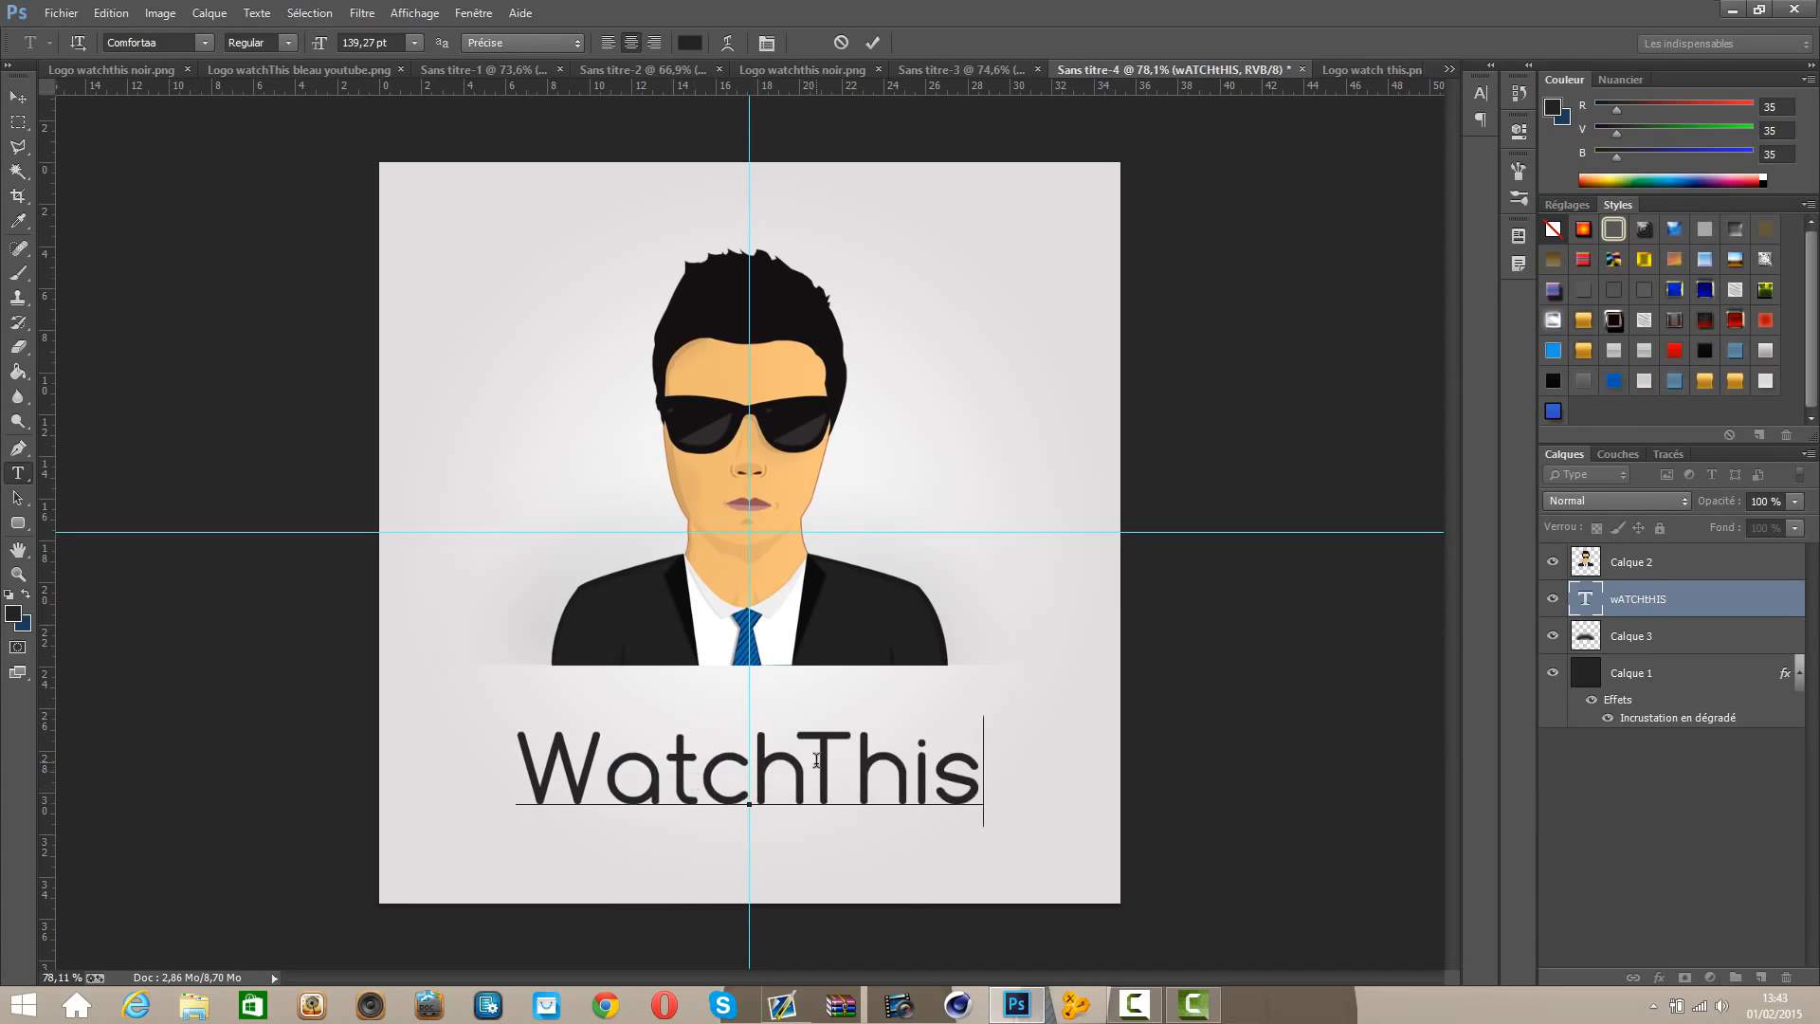
Step: Set the word "Watch" in the caption to Bold and the word "This" to Thin
left_click_drag(815, 759, 474, 778)
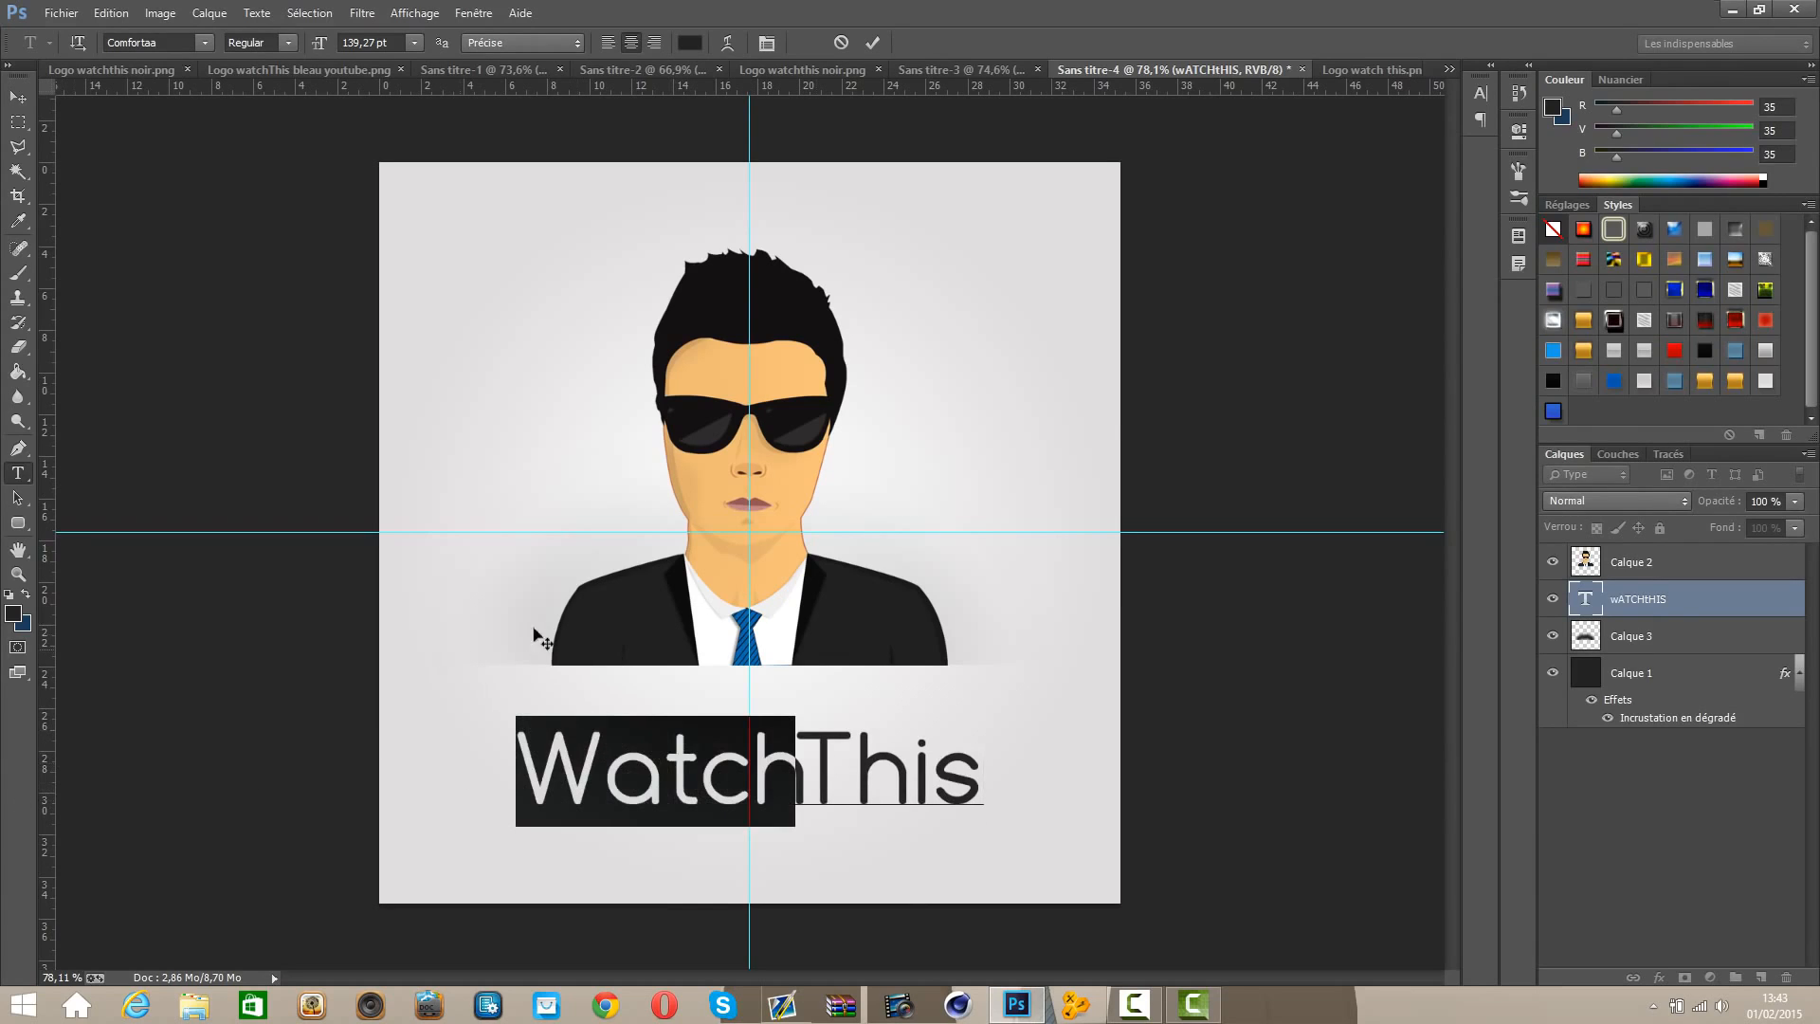
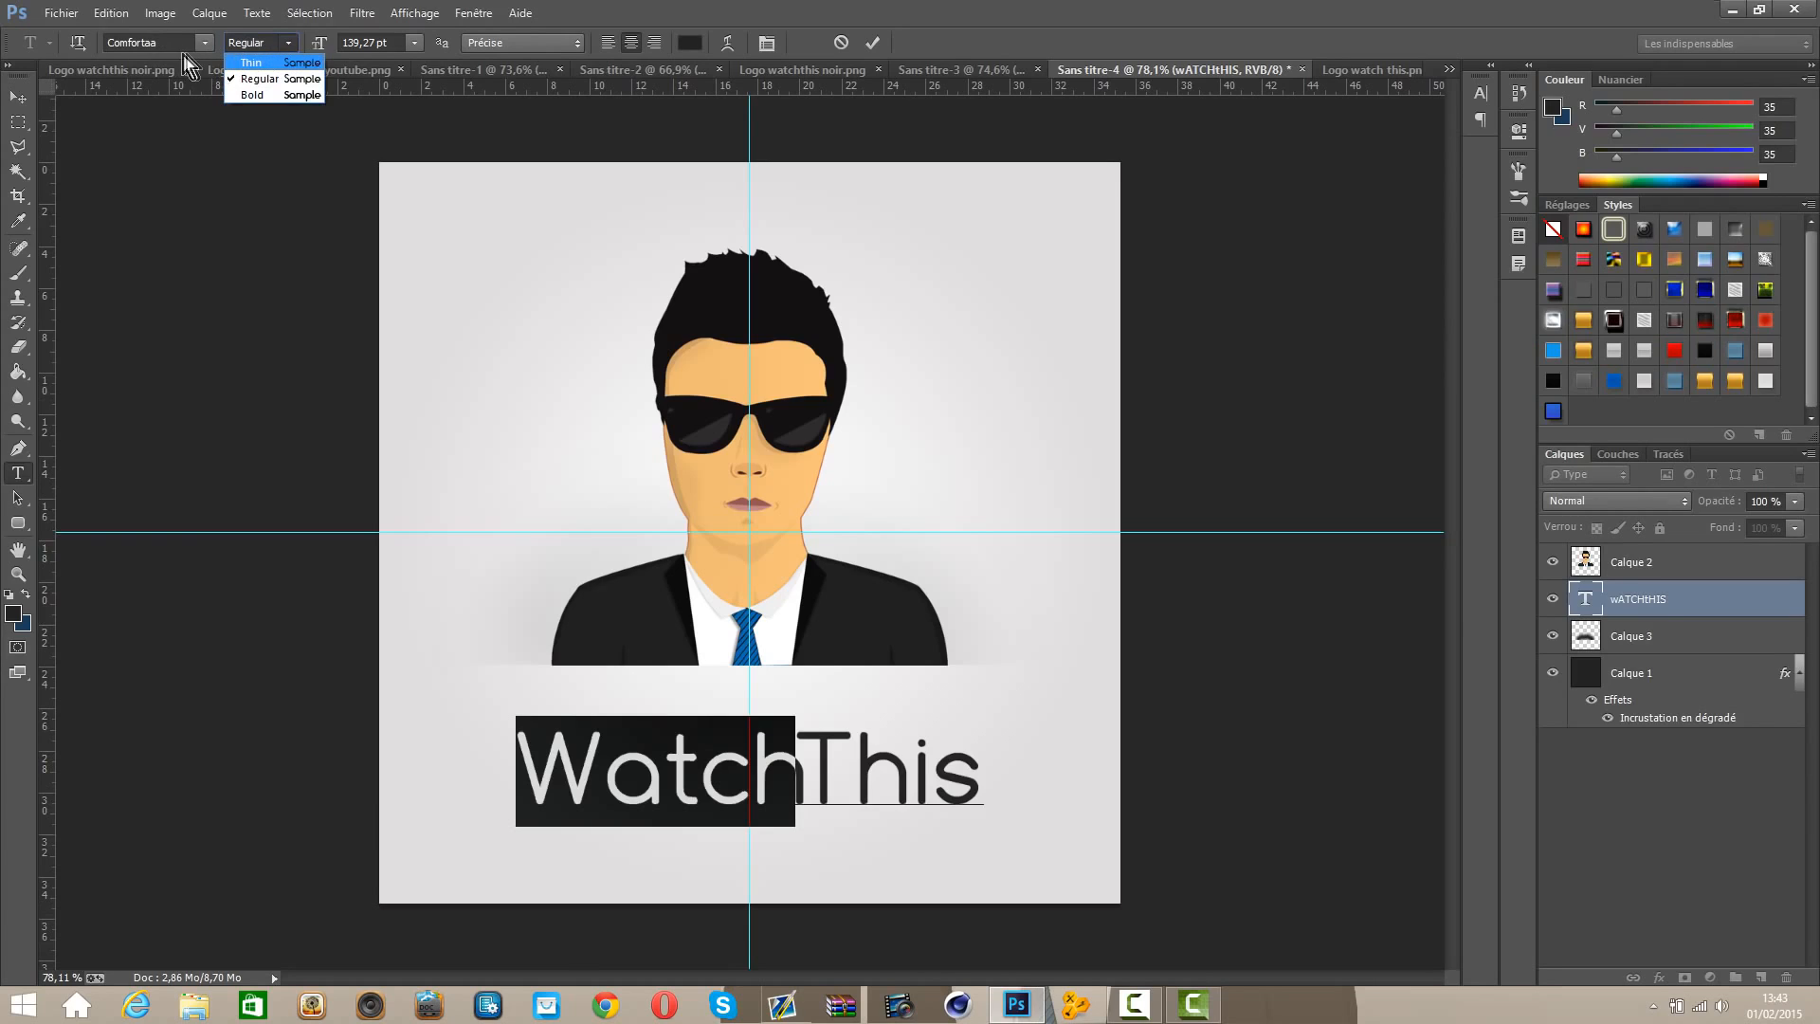
left_click(283, 101)
left_click(820, 768)
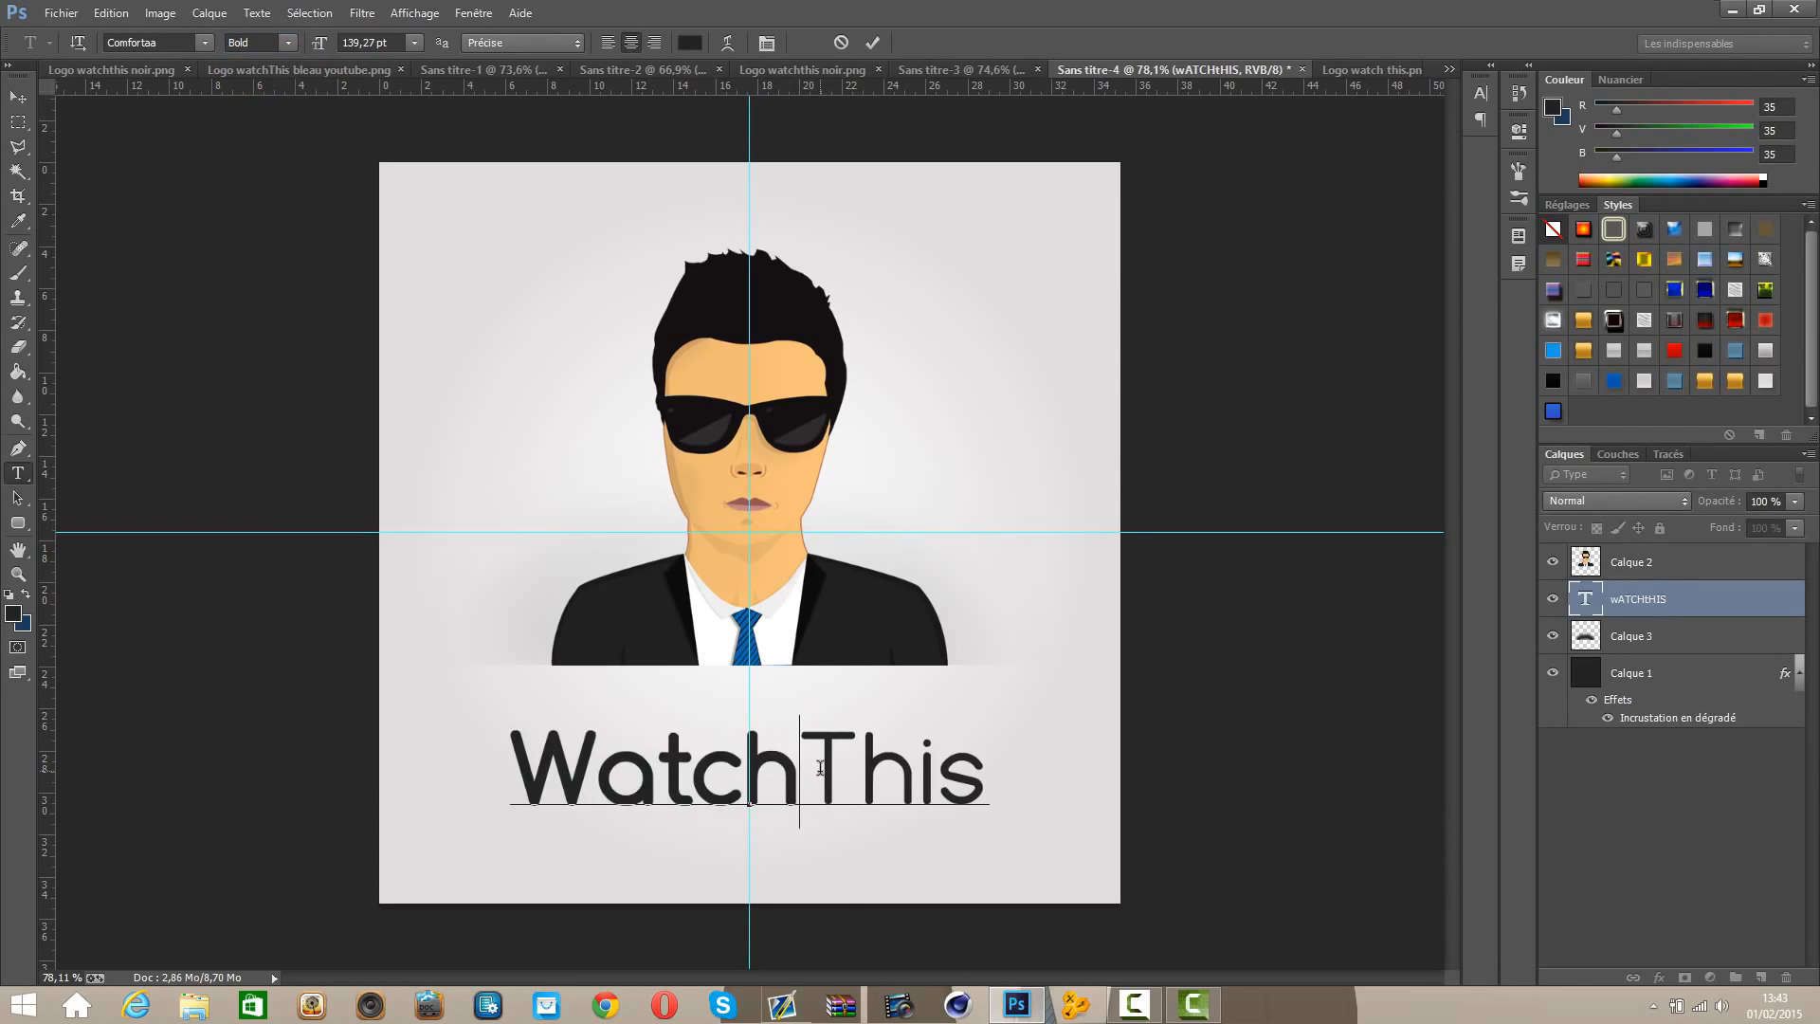
double_click(840, 768)
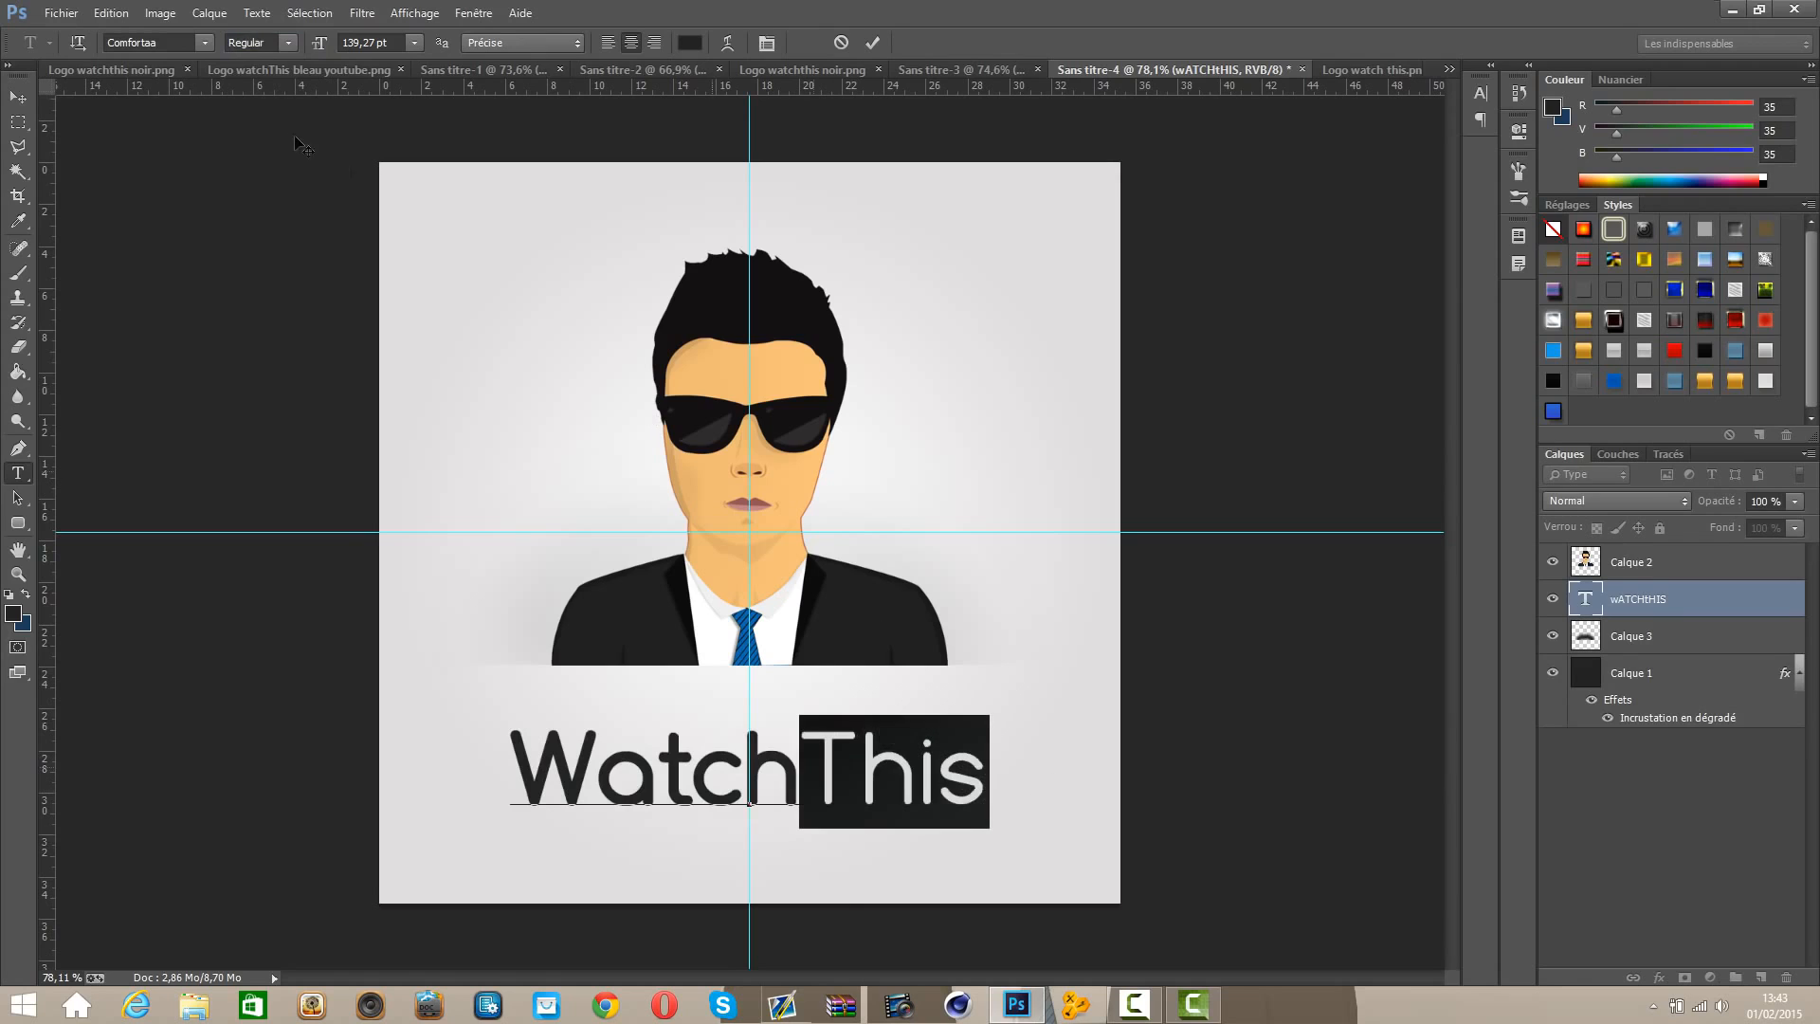
left_click(292, 44)
left_click(283, 61)
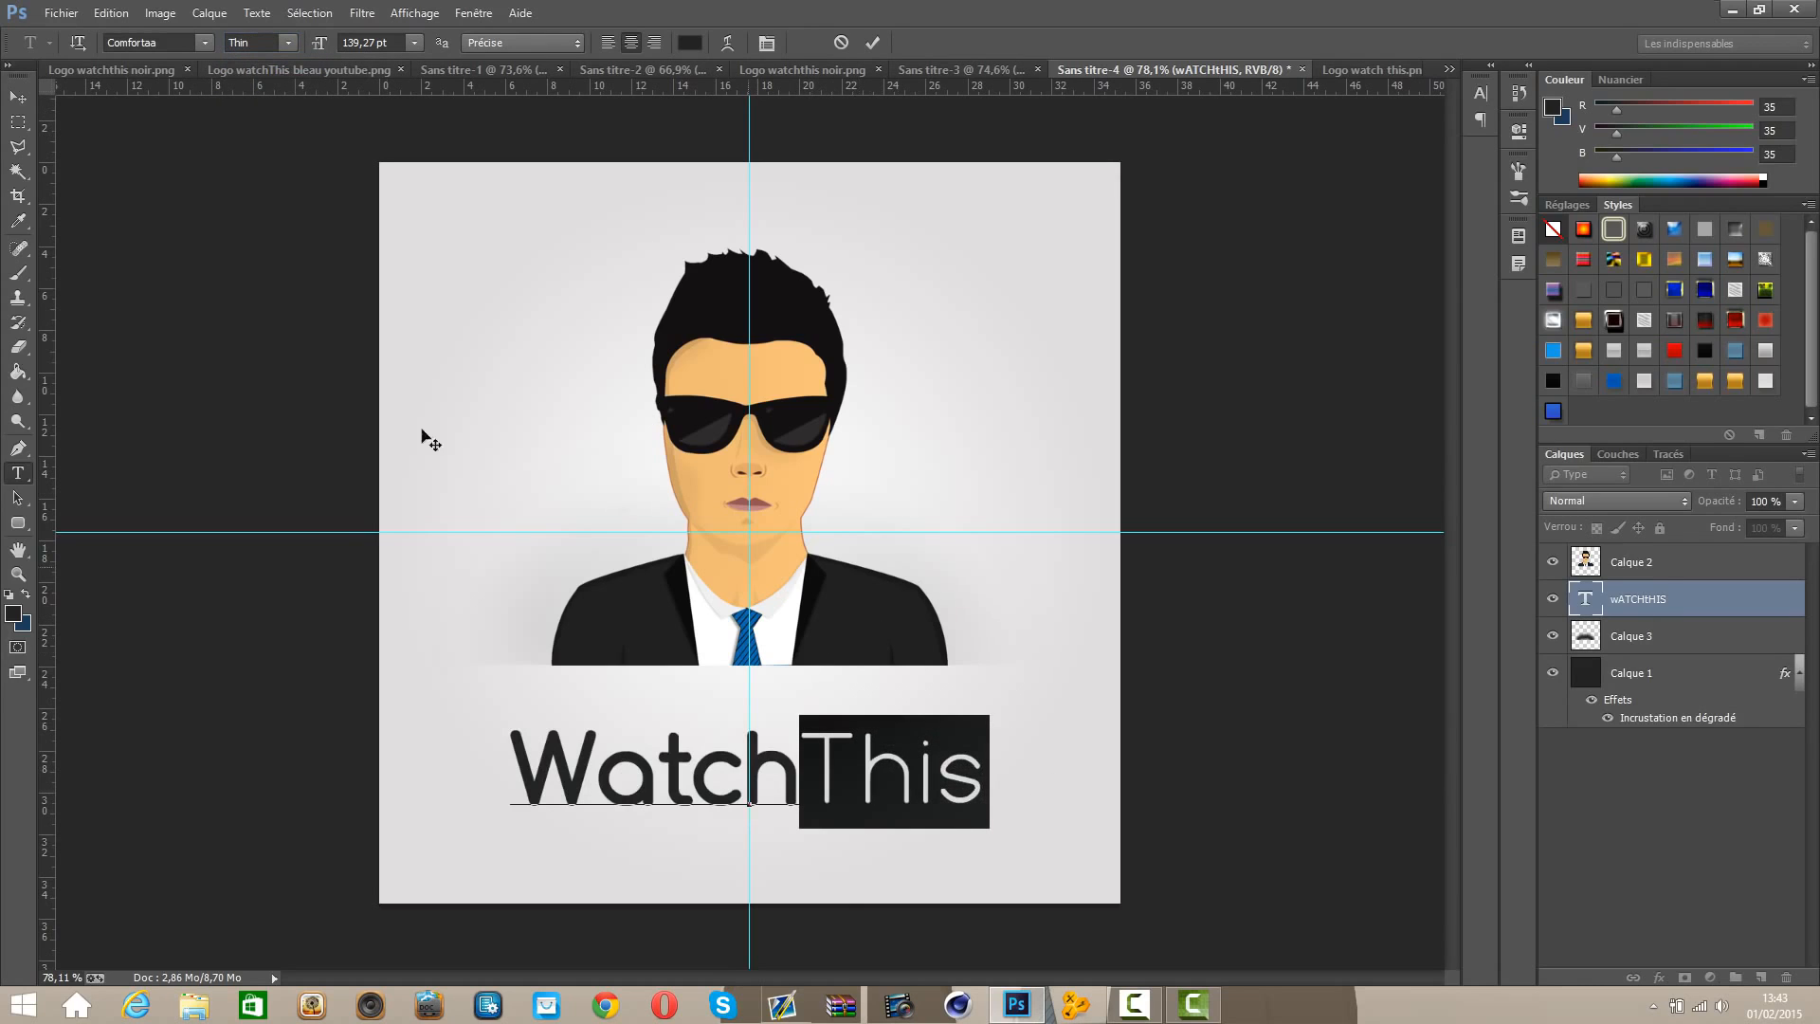
Step: Commit the text edit and move the caption slightly up, closer to the man's bust
left_click(18, 97)
scroll(786, 747, "down", 6)
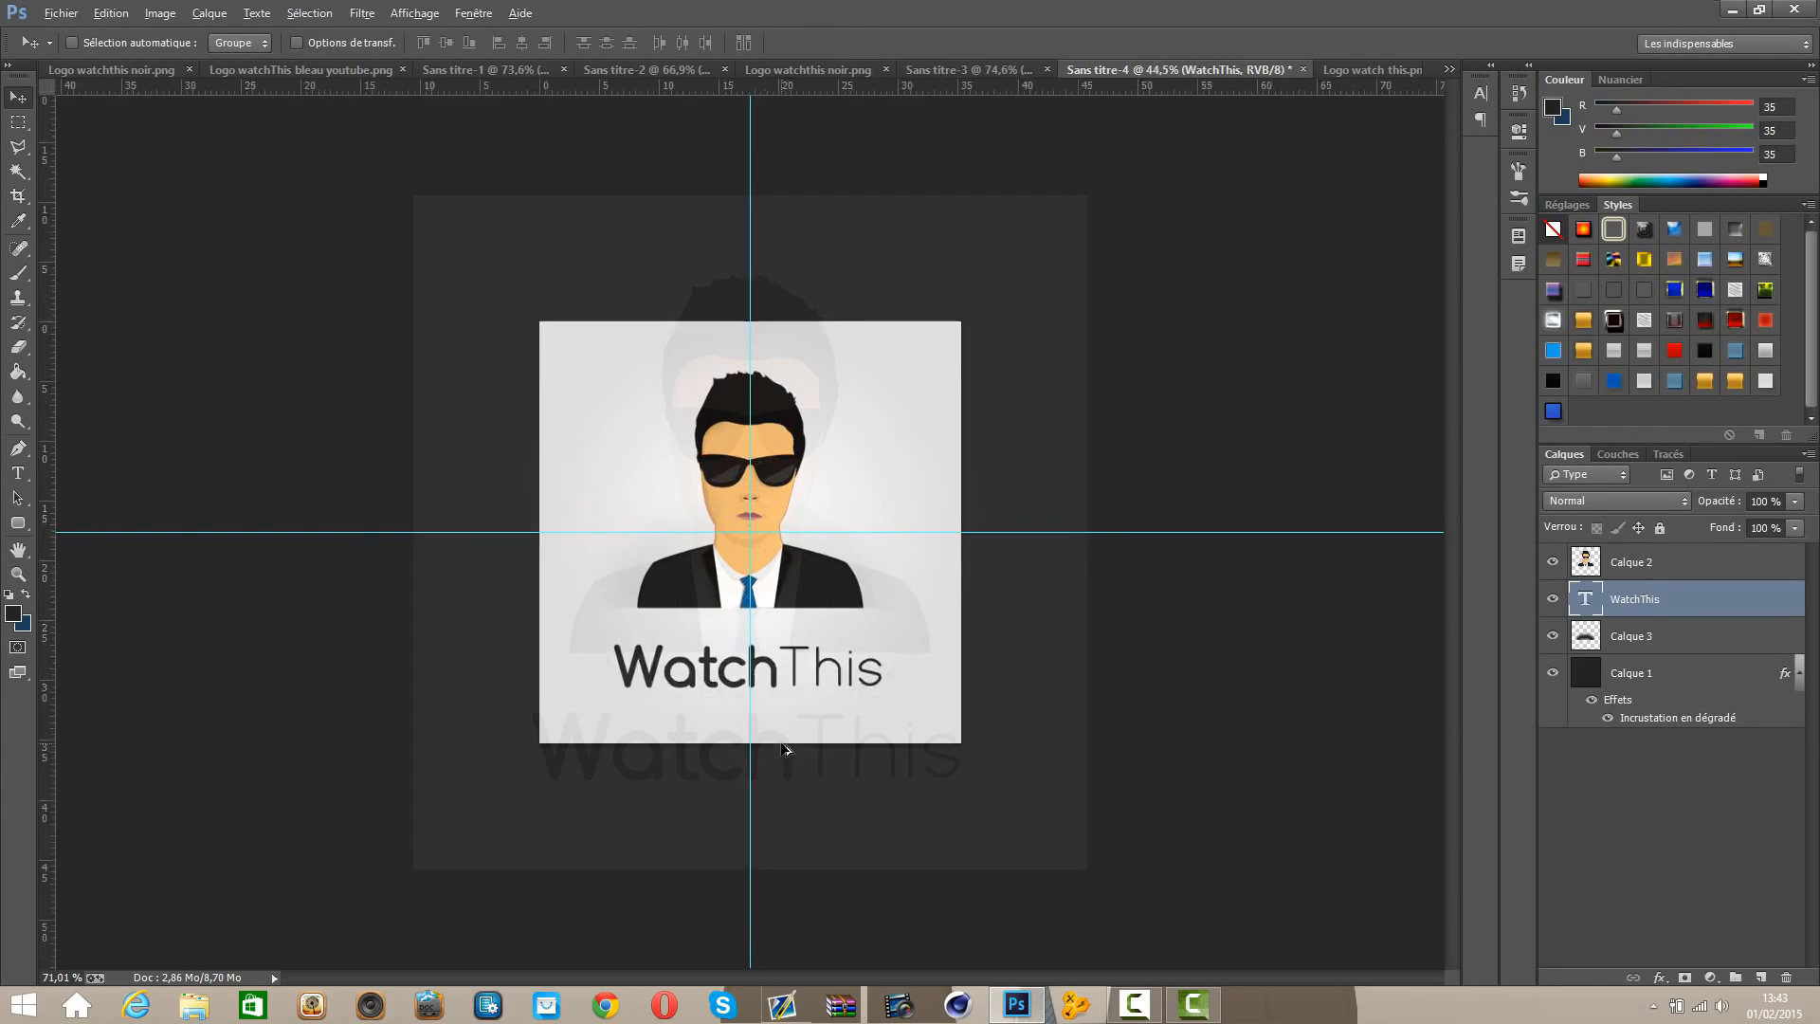
scroll(778, 739, "up", 5)
scroll(773, 797, "up", 1)
left_click_drag(801, 830, 804, 791)
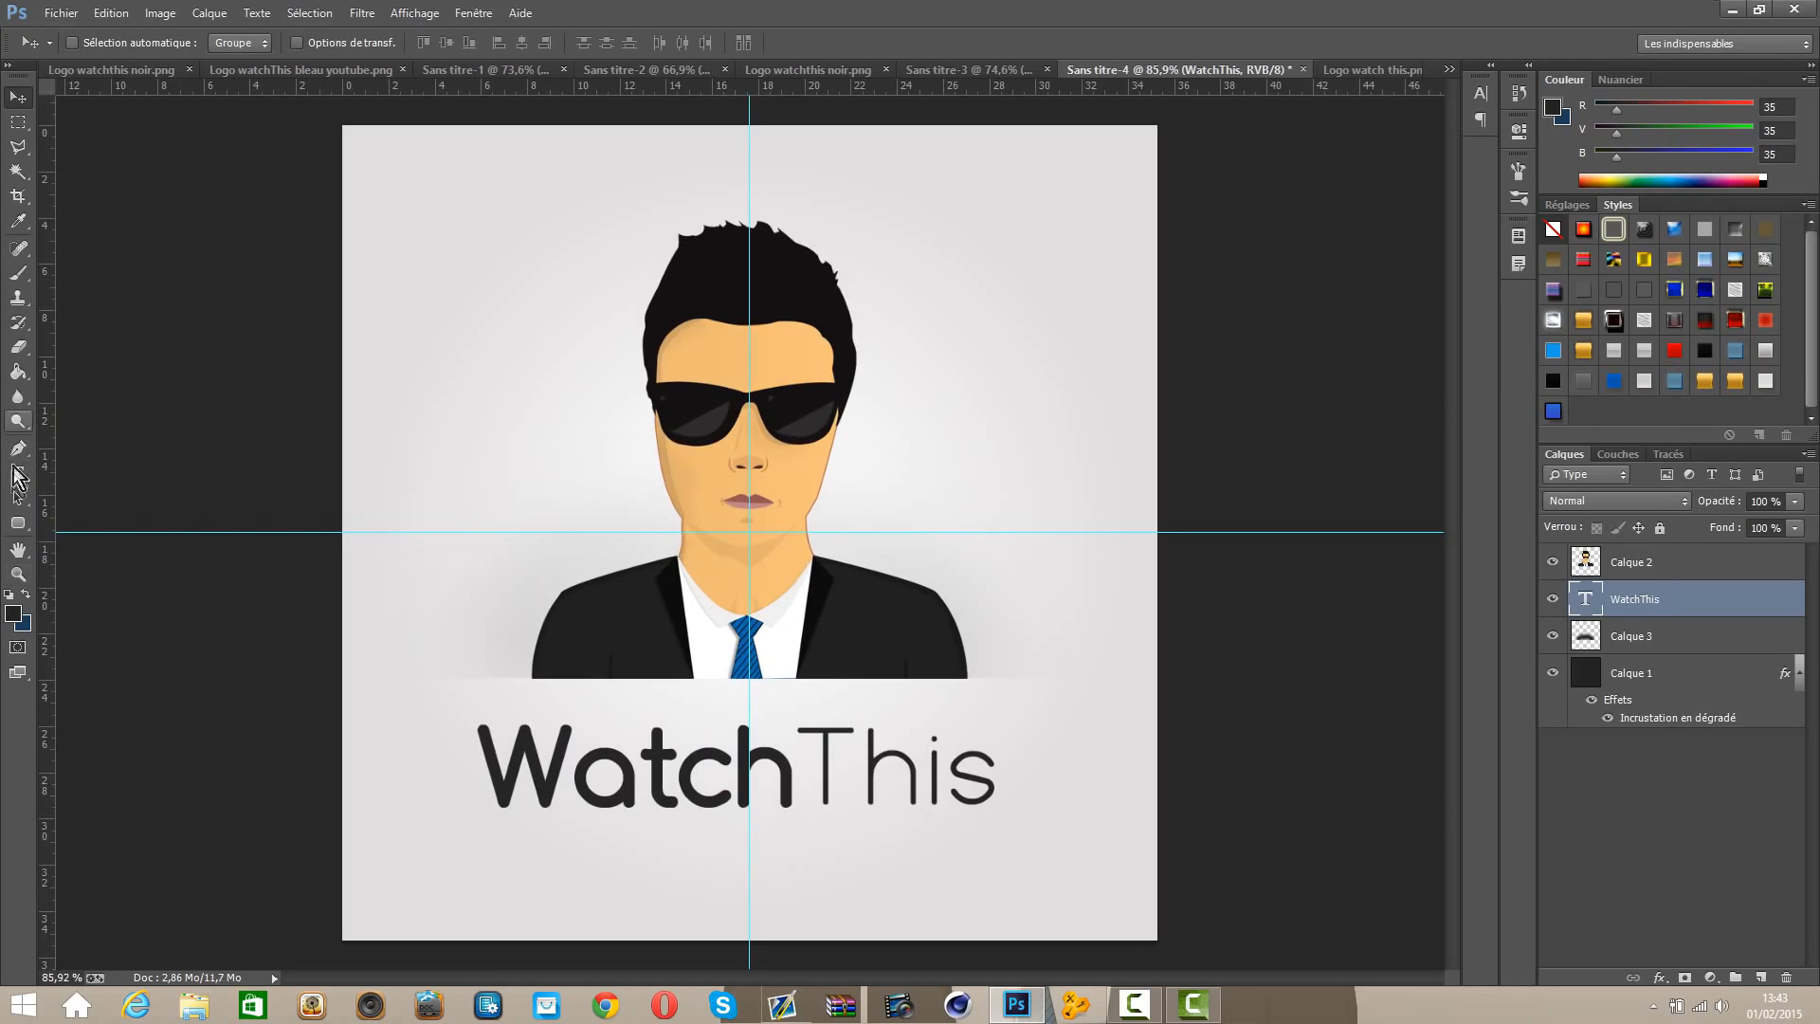
Step: Recolor the whole WatchThis caption to pure black, 000000
left_click(18, 473)
double_click(1001, 782)
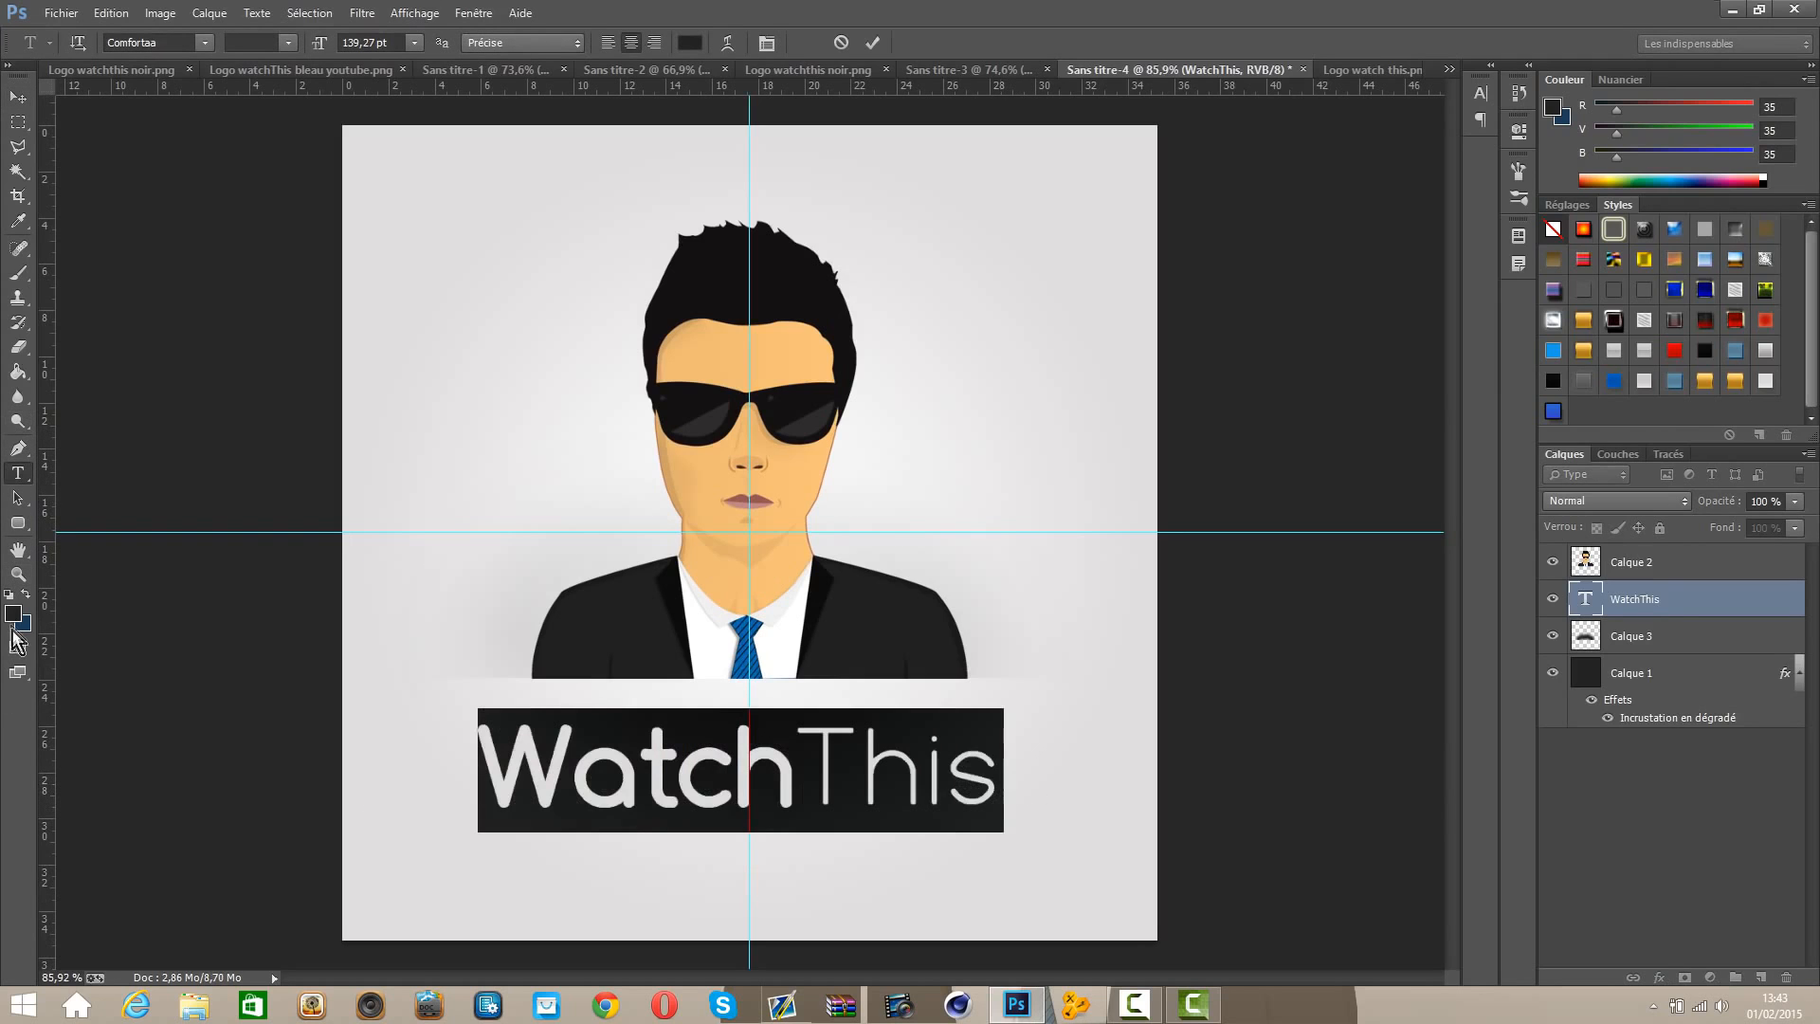
left_click(13, 613)
left_click(938, 821)
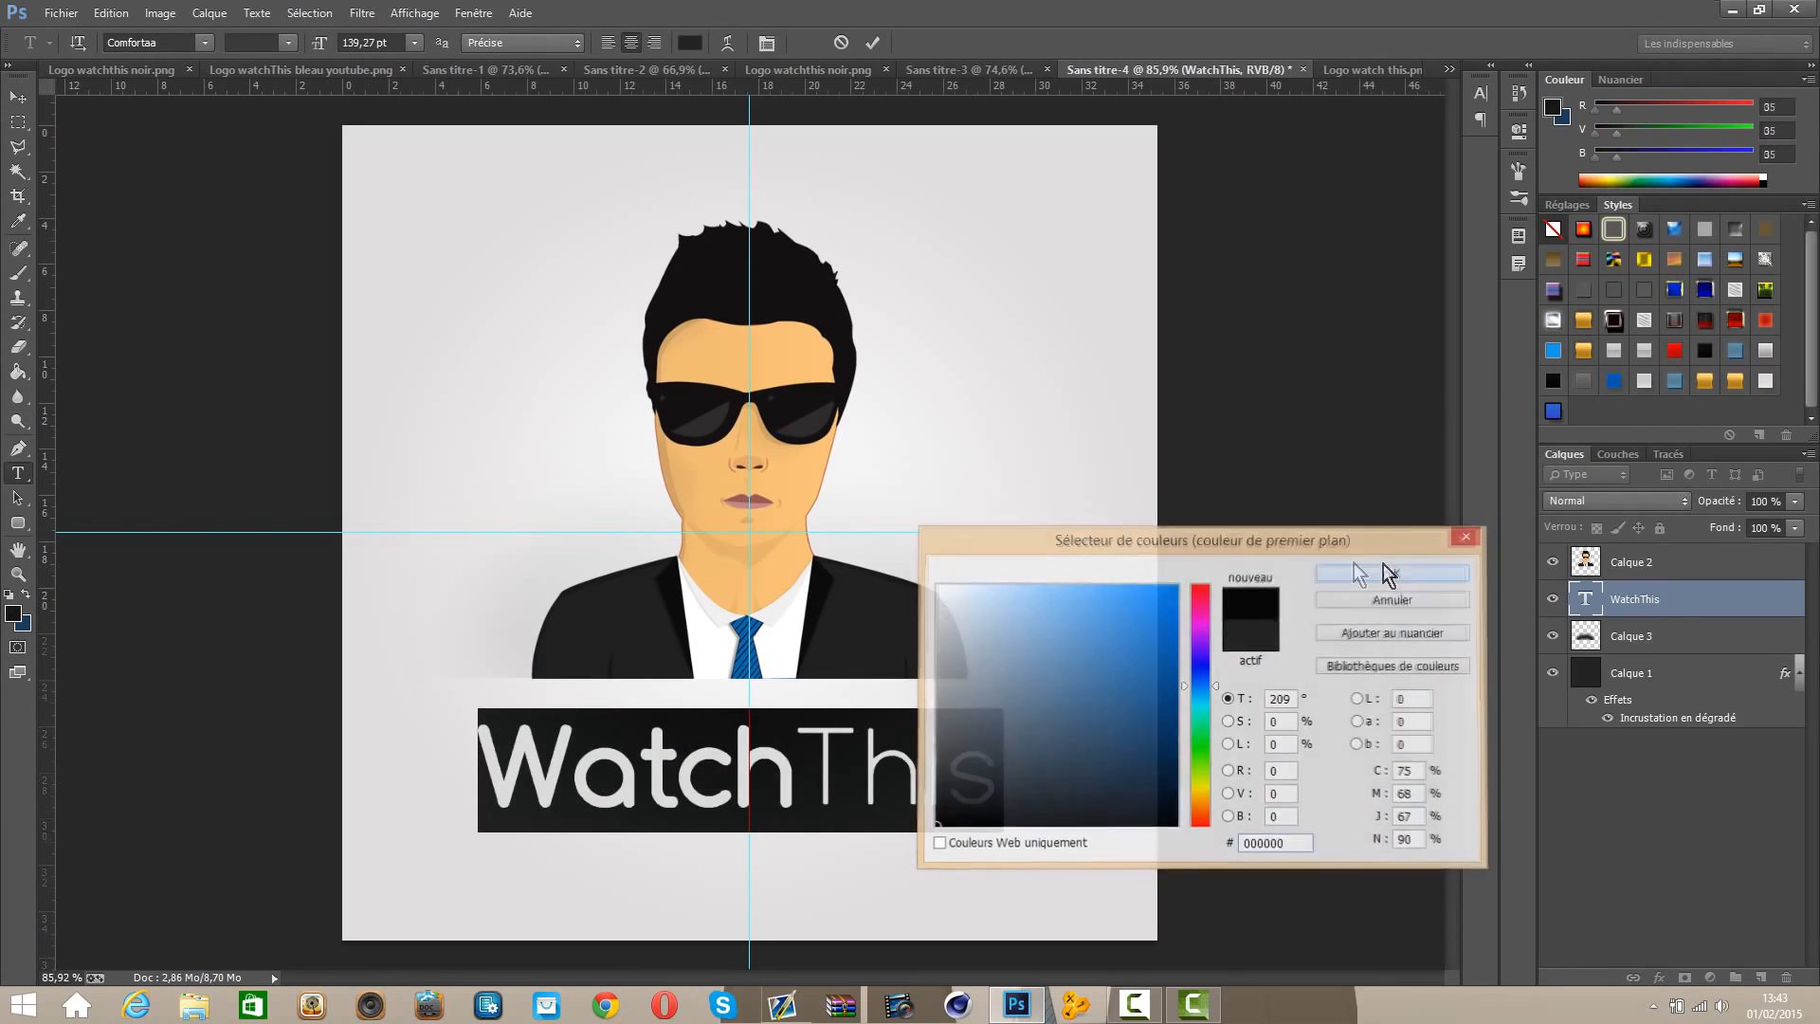
left_click(1392, 572)
Step: Shift the black caption slightly to the right and up beneath the portrait
left_click(21, 99)
scroll(815, 794, "down", 3)
scroll(816, 795, "up", 3)
left_click_drag(907, 785, 918, 779)
scroll(840, 831, "down", 3)
scroll(840, 830, "up", 3)
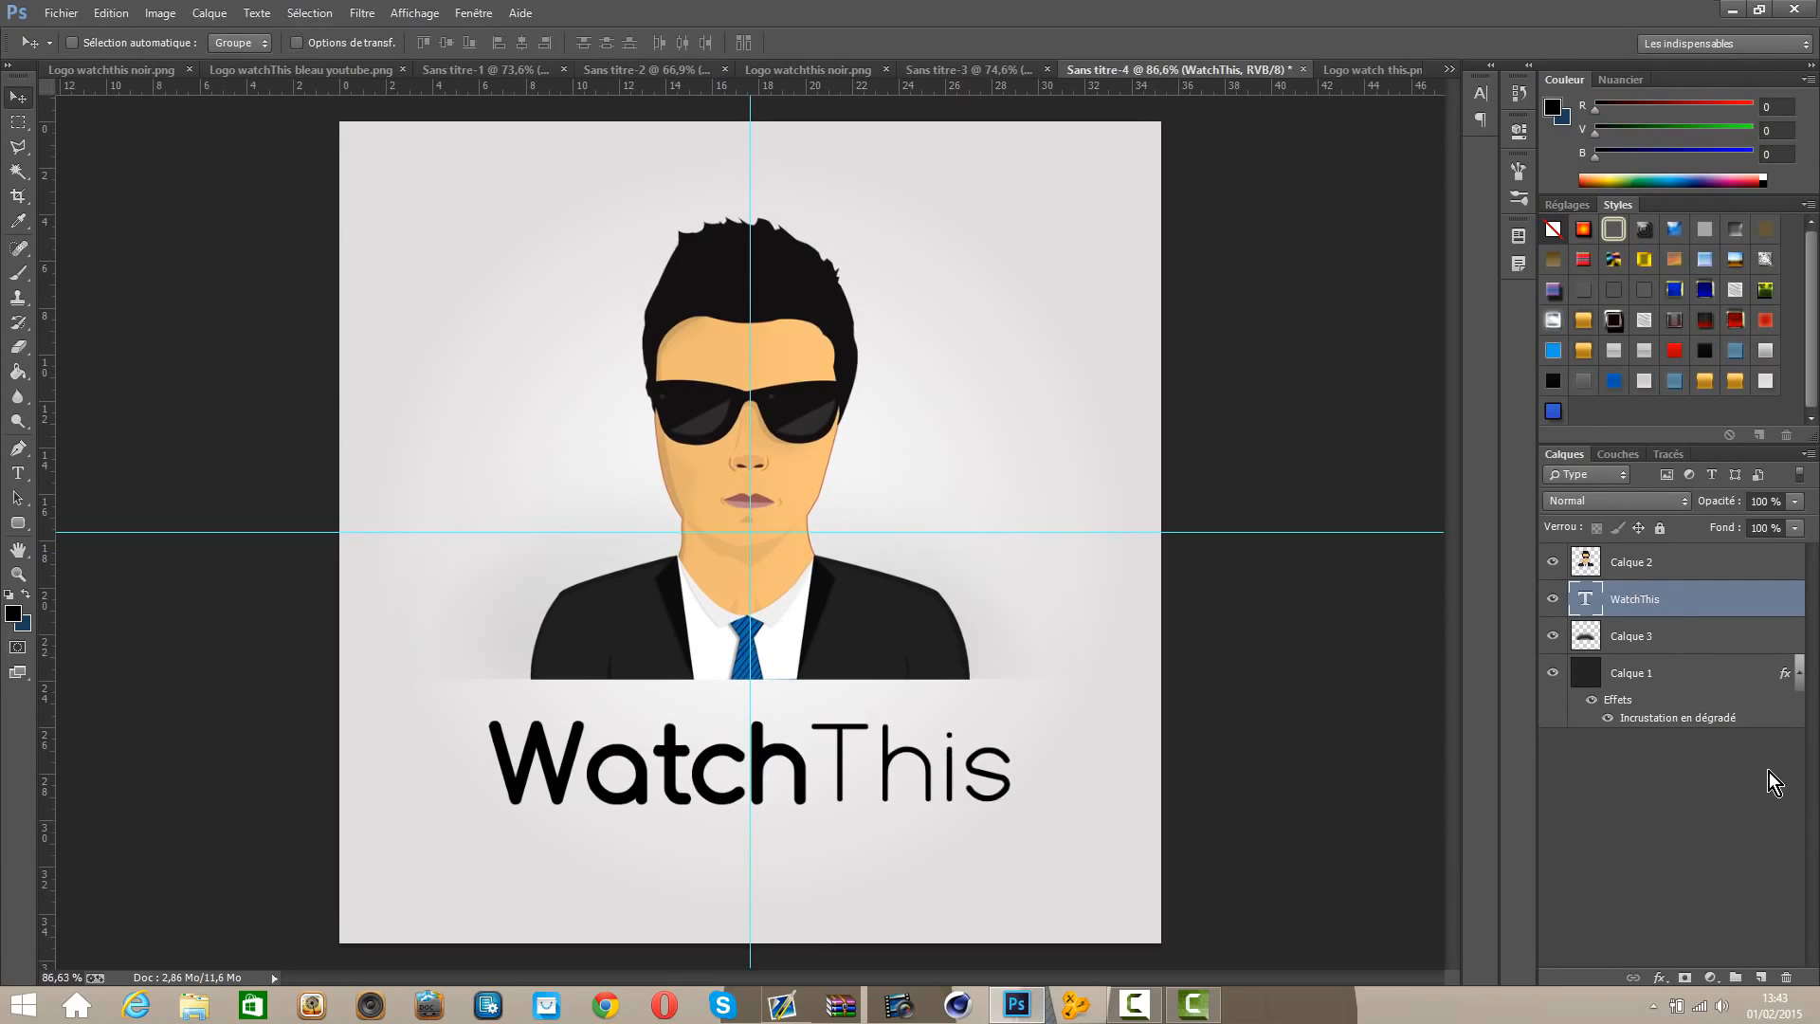
Step: Duplicate the WatchThis text layer and flip the copy upside down (Symétrie axe vertical)
key("ctrl+j")
left_click(111, 13)
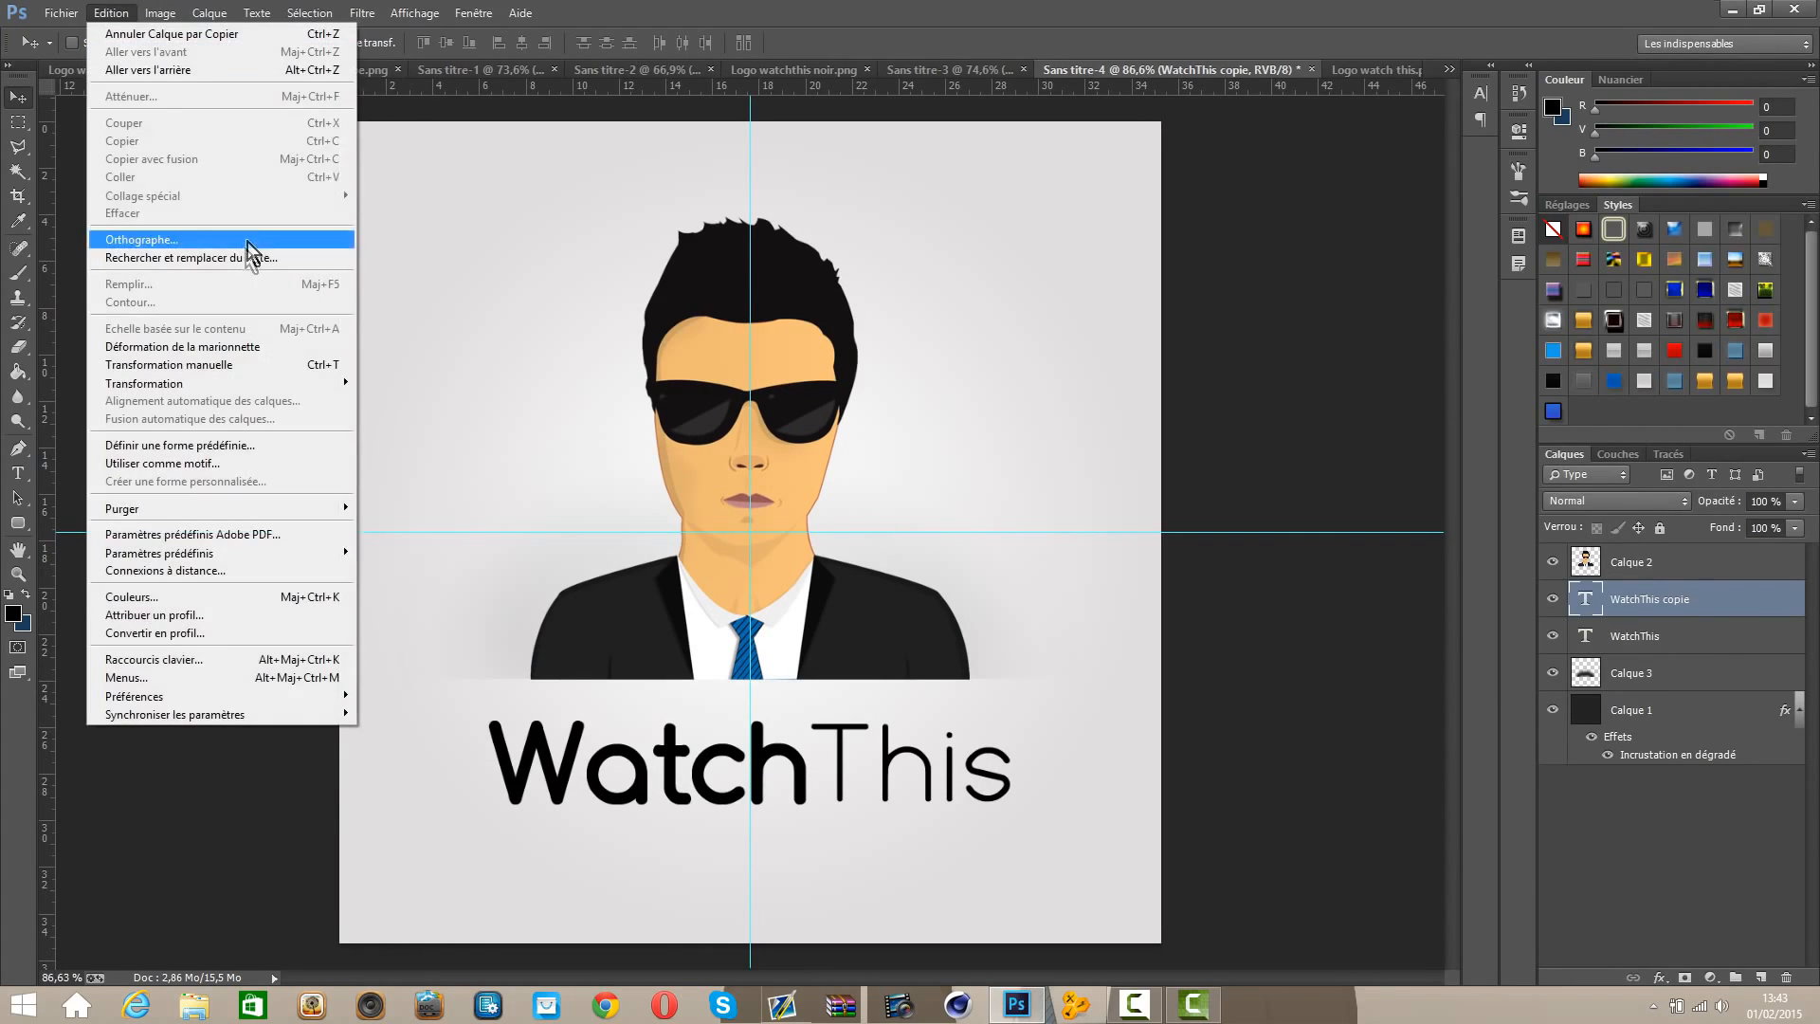
mouse_move(311, 384)
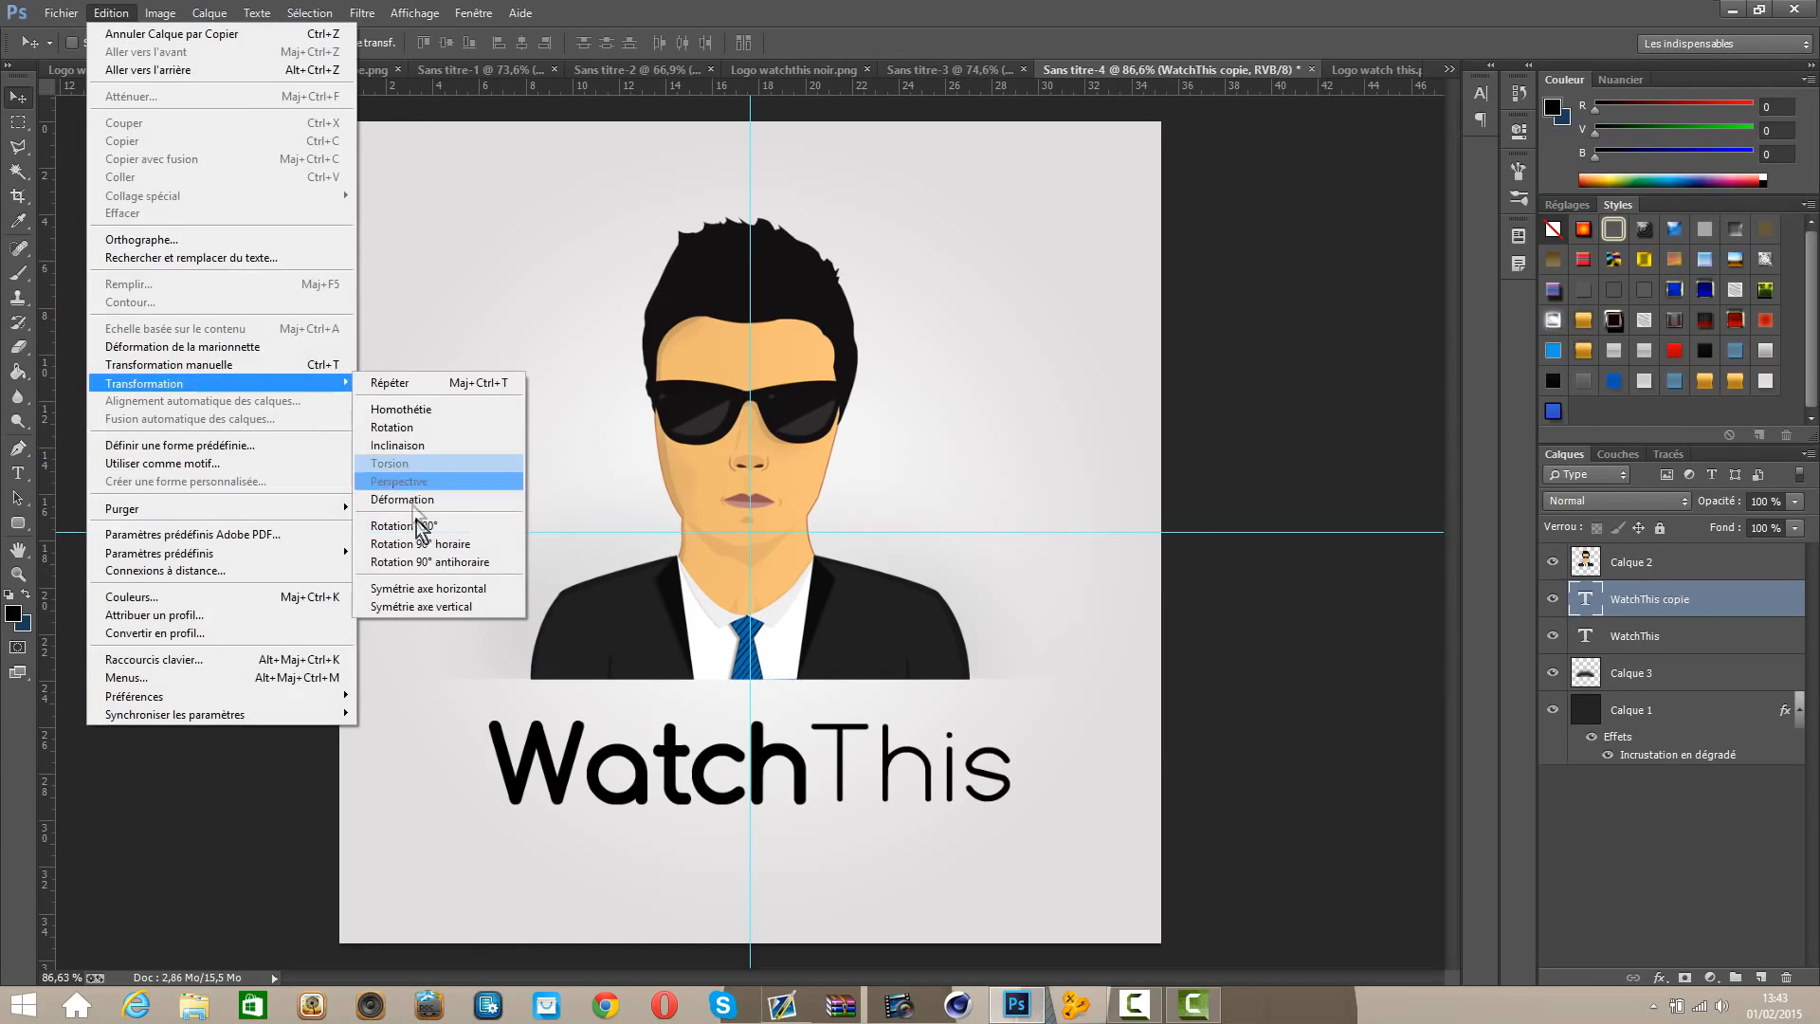
left_click(452, 606)
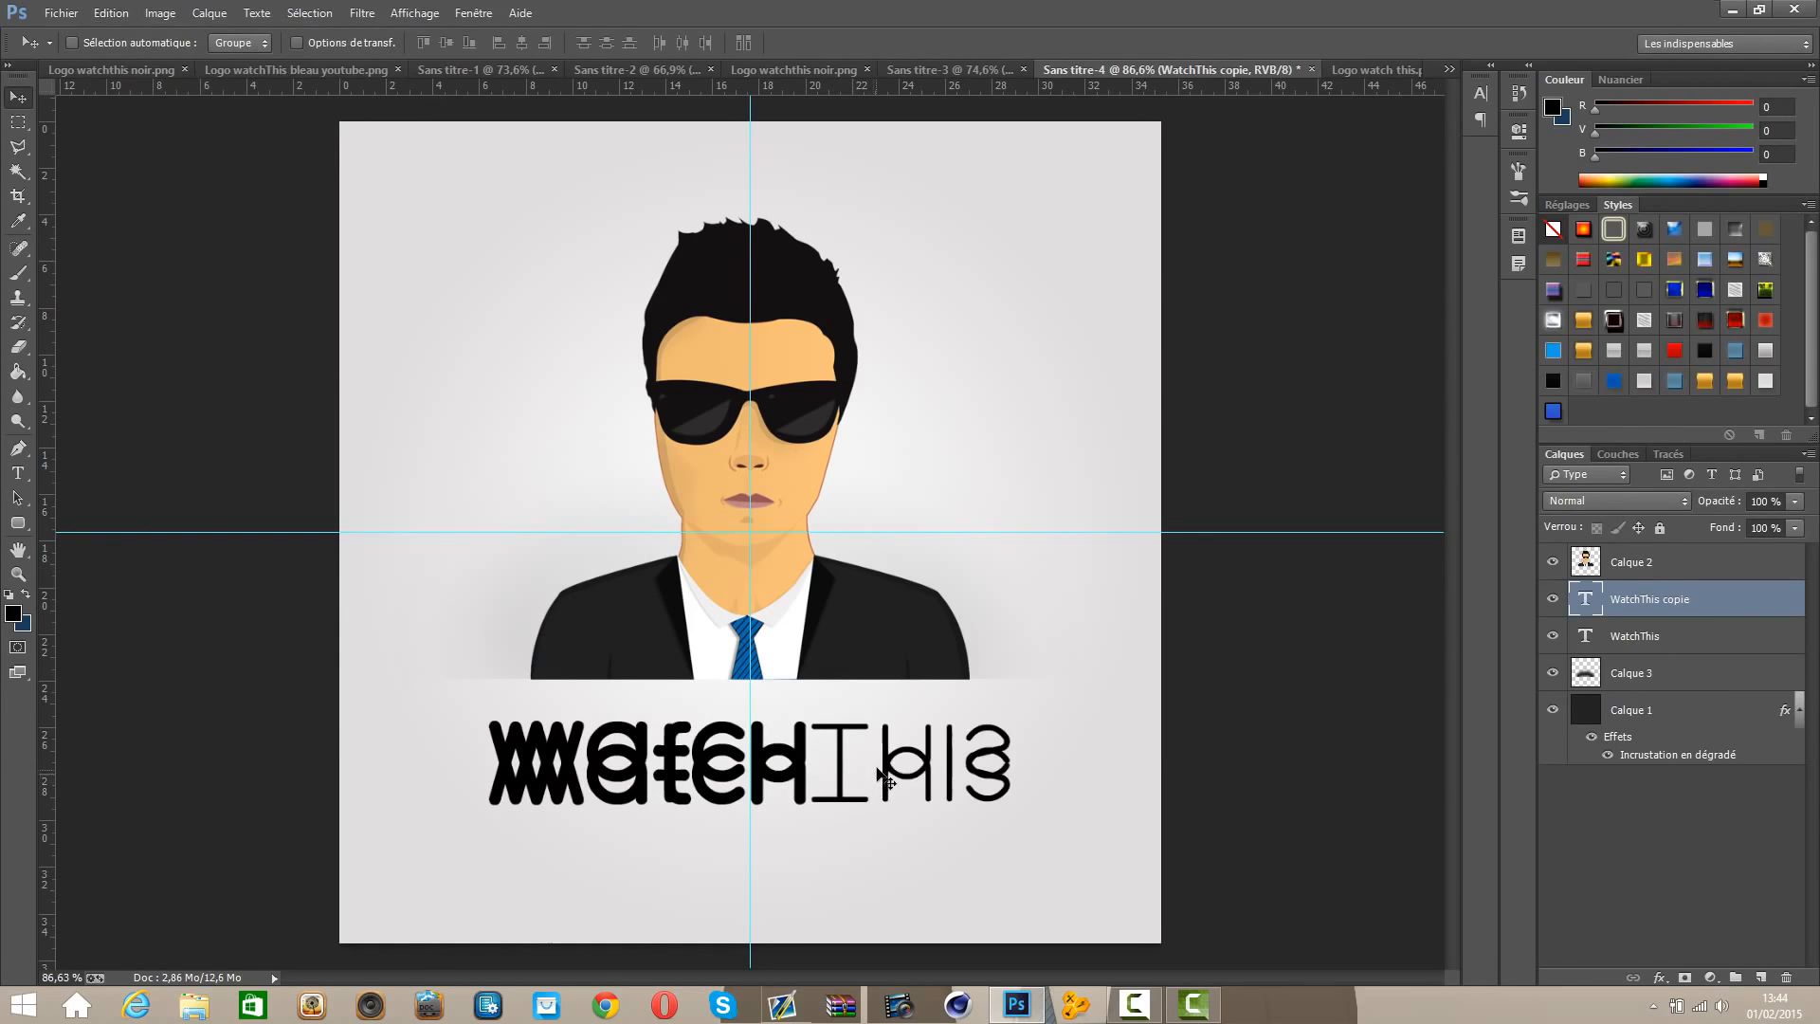
Step: Move the flipped copy directly below the original caption so the two meet at the baseline like a reflection
left_click_drag(893, 727, 901, 790)
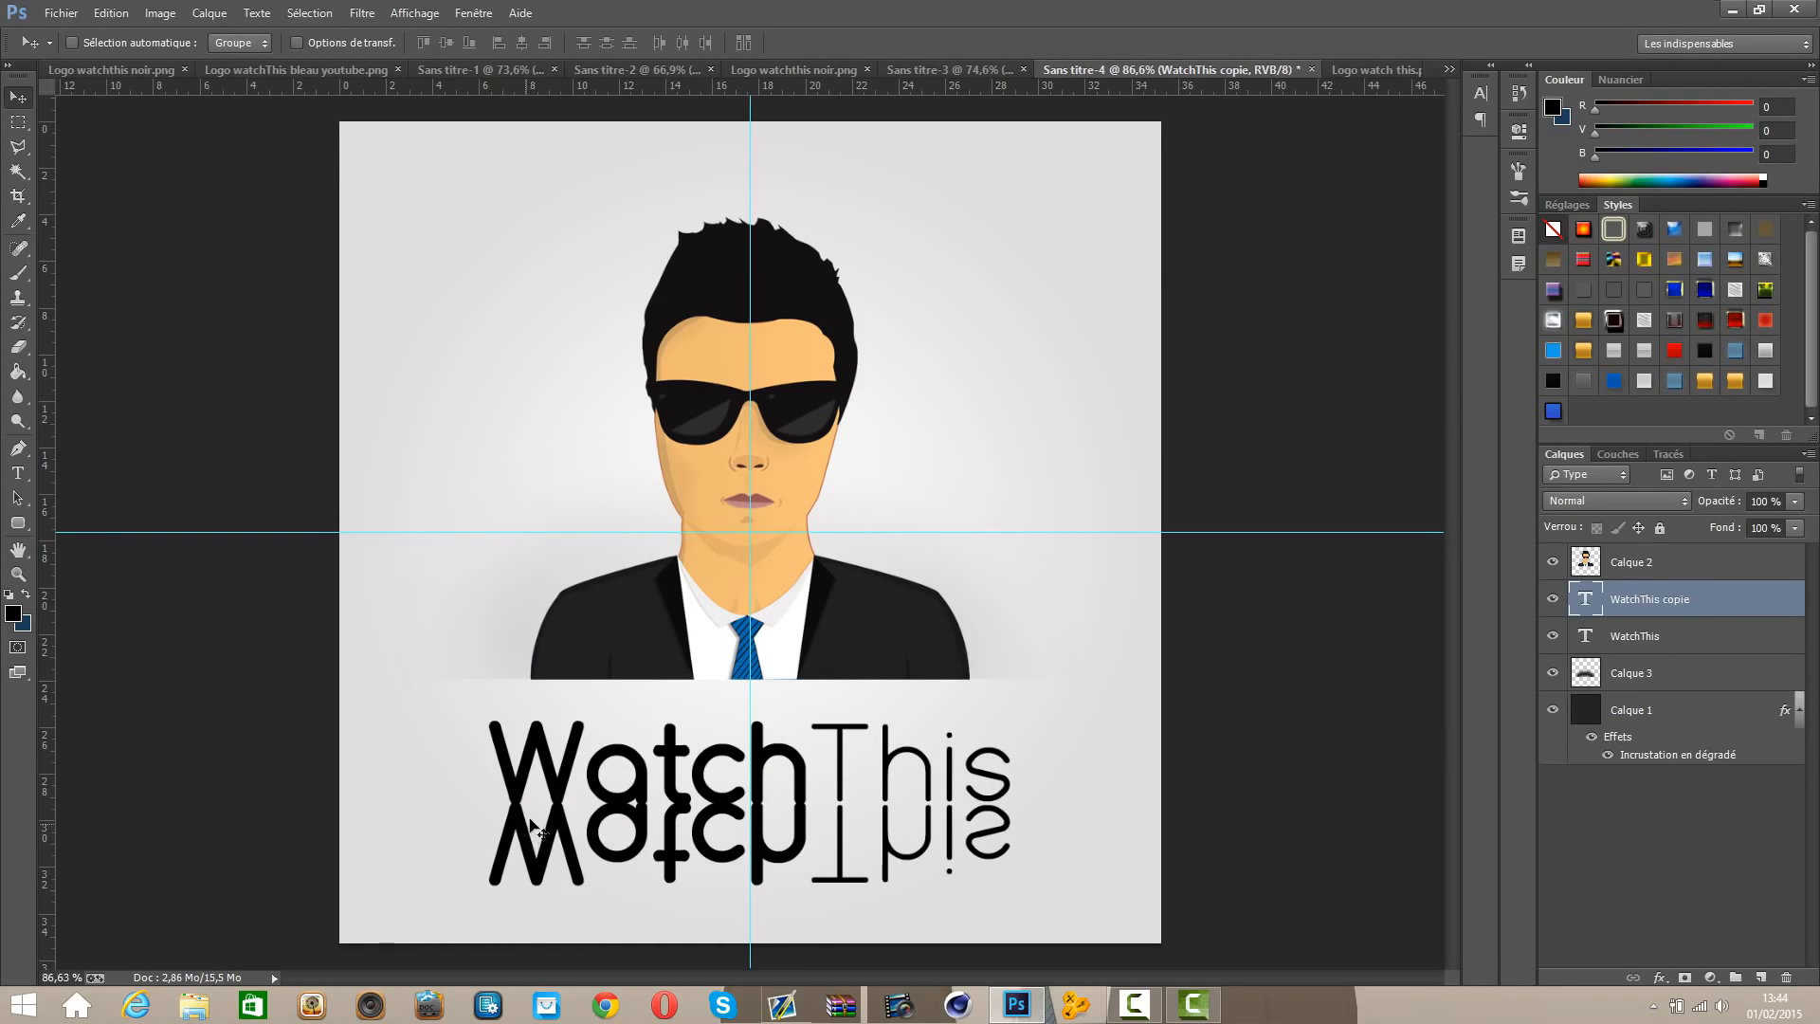
scroll(783, 832, "up", 5)
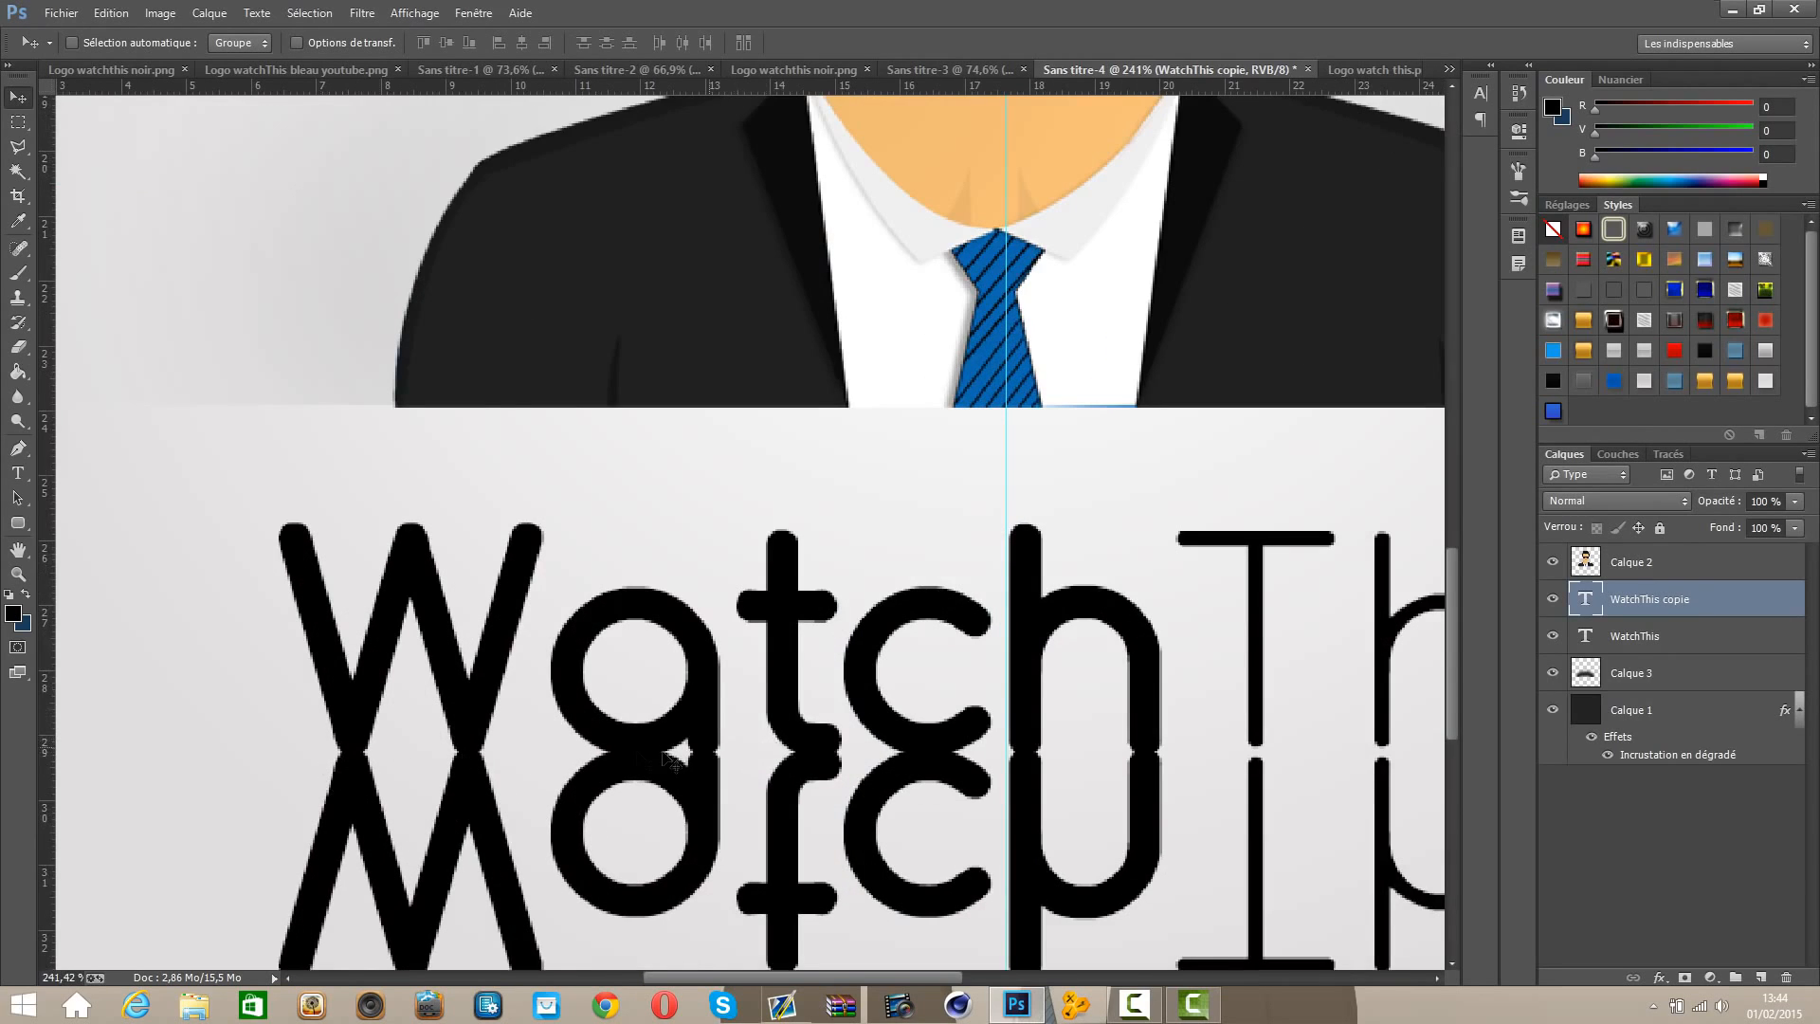
scroll(915, 806, "down", 5)
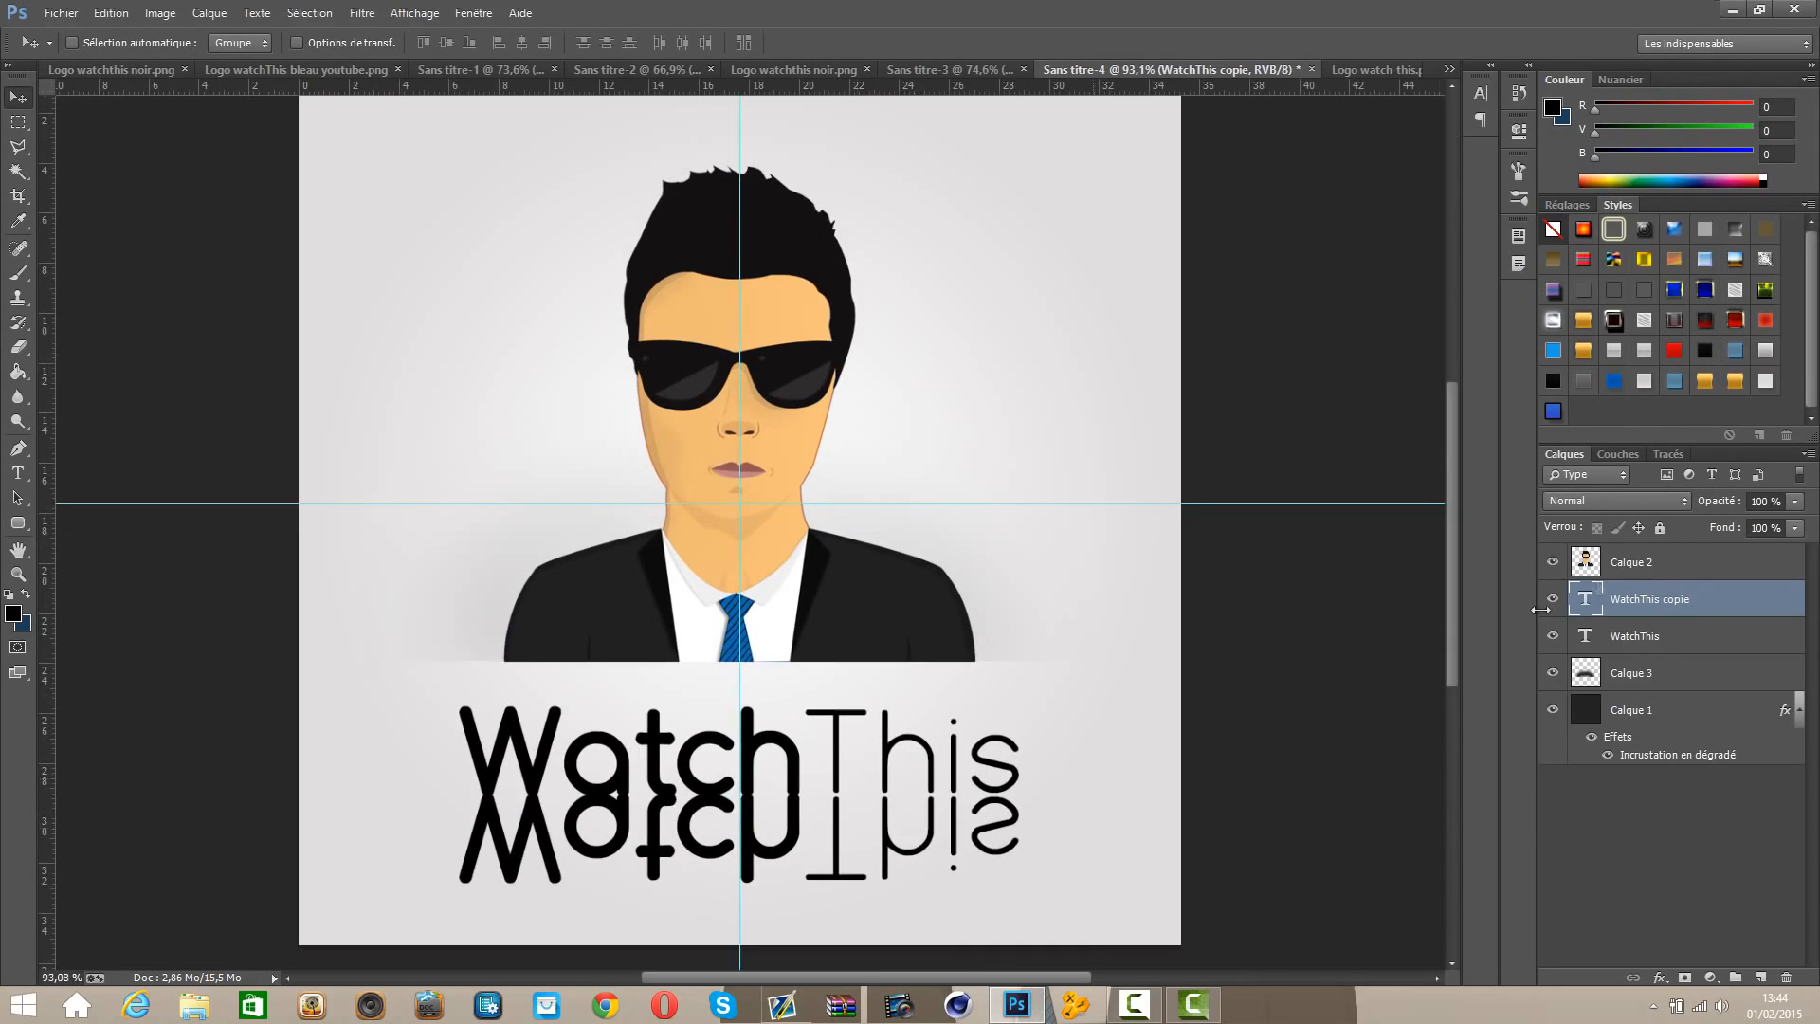
Step: Set the blend mode of the flipped WatchThis copy layer to Incrustation
left_click(1616, 501)
left_click(1615, 748)
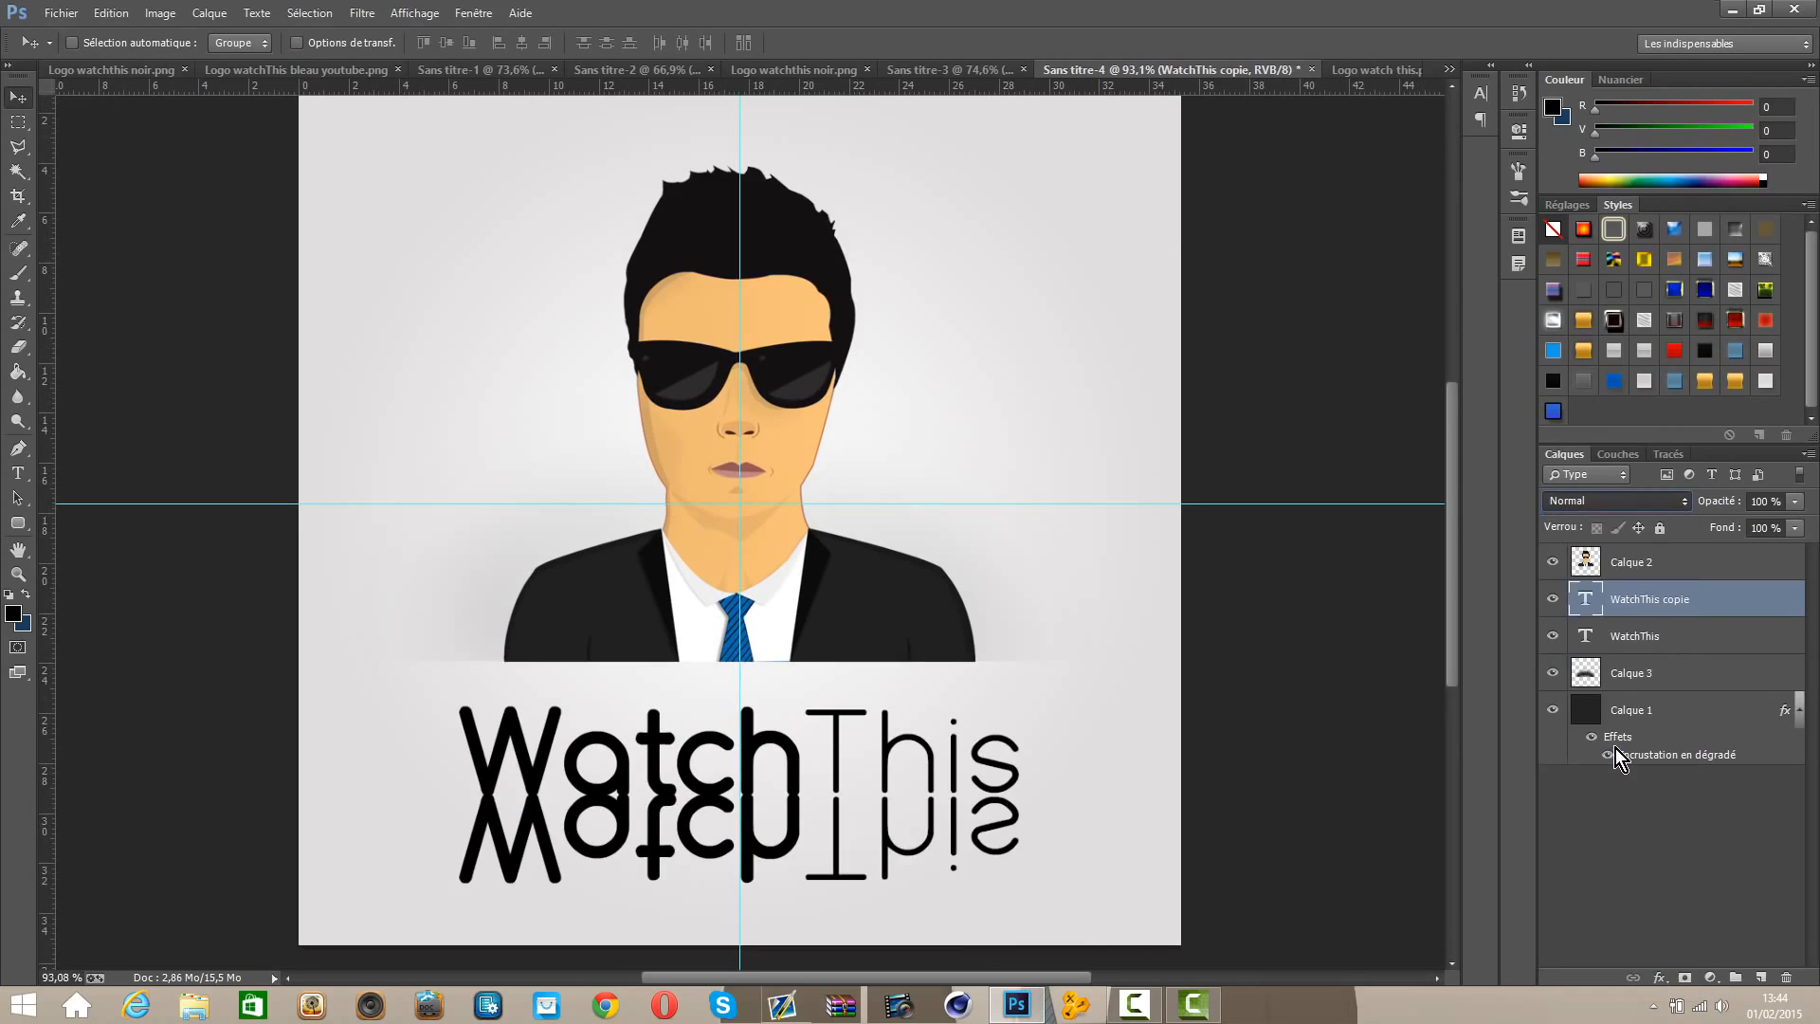
left_click(18, 99)
scroll(773, 654, "down", 4)
scroll(846, 833, "up", 3)
scroll(847, 836, "down", 1)
scroll(800, 797, "up", 1)
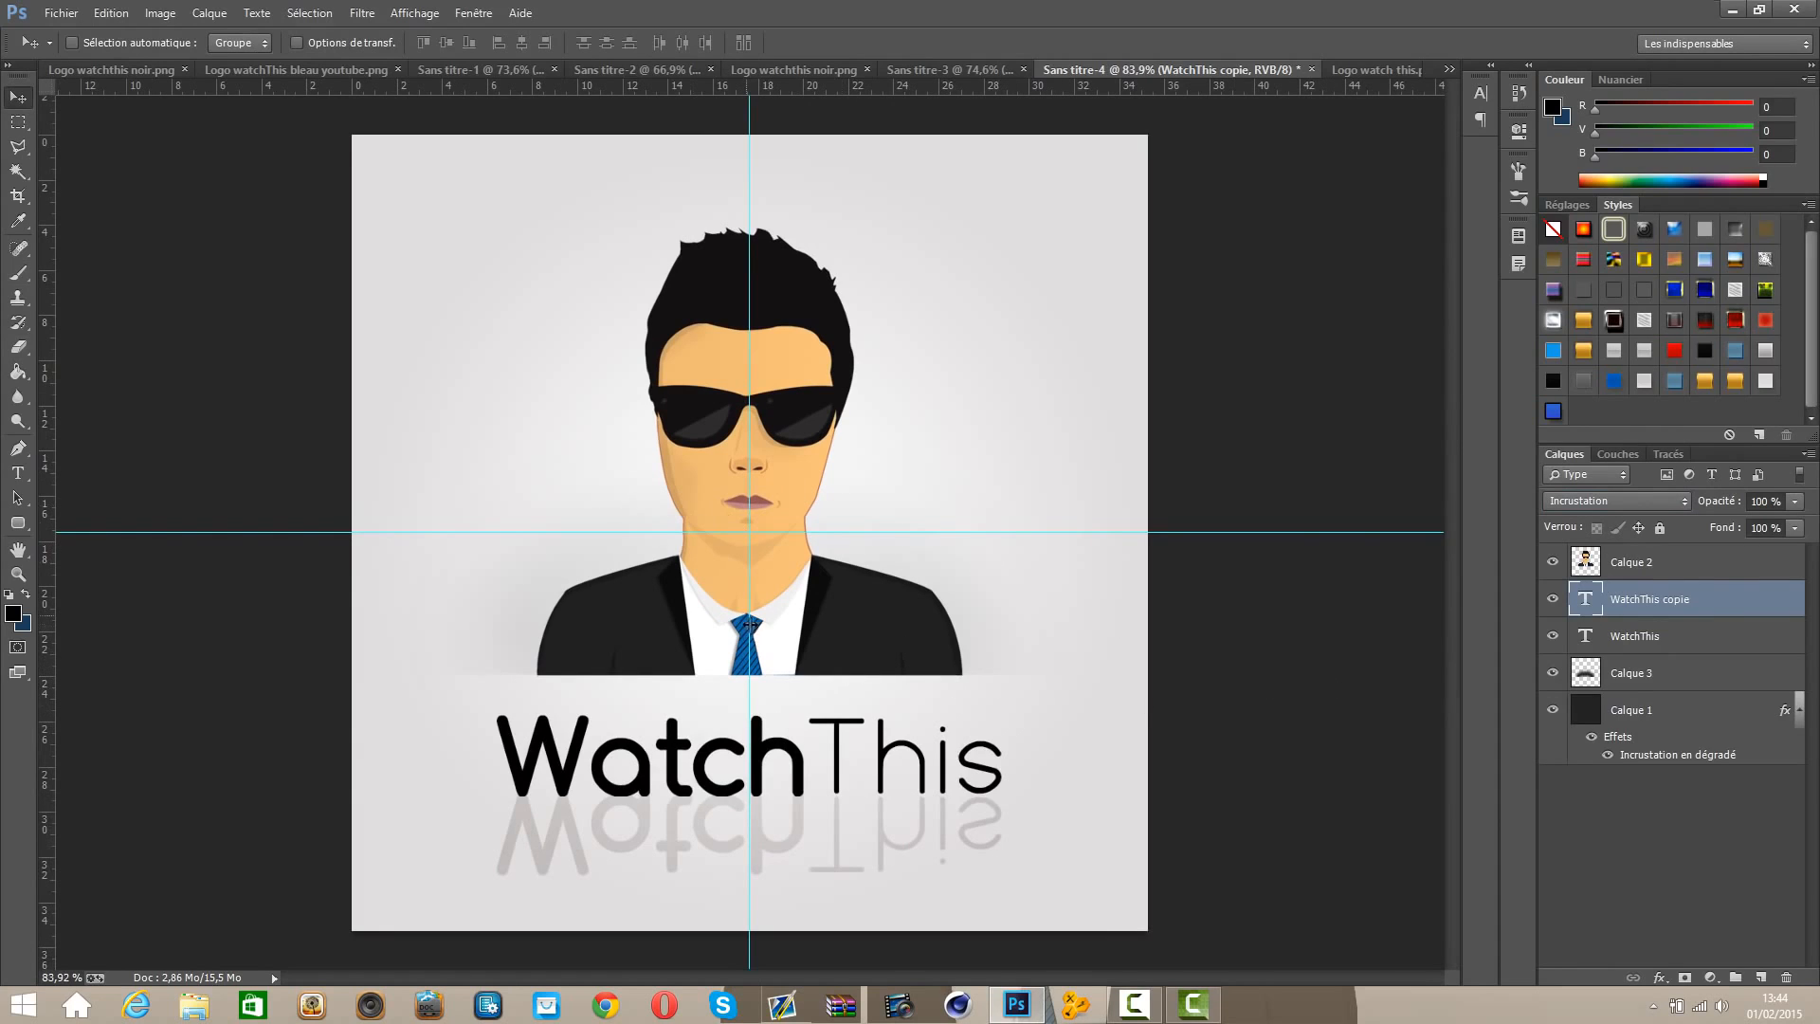
Step: Stamp all visible layers into a new layer above Calque 2 and apply a 15 px Flou de diaphragme with an enlarged focus ellipse
left_click(1676, 565)
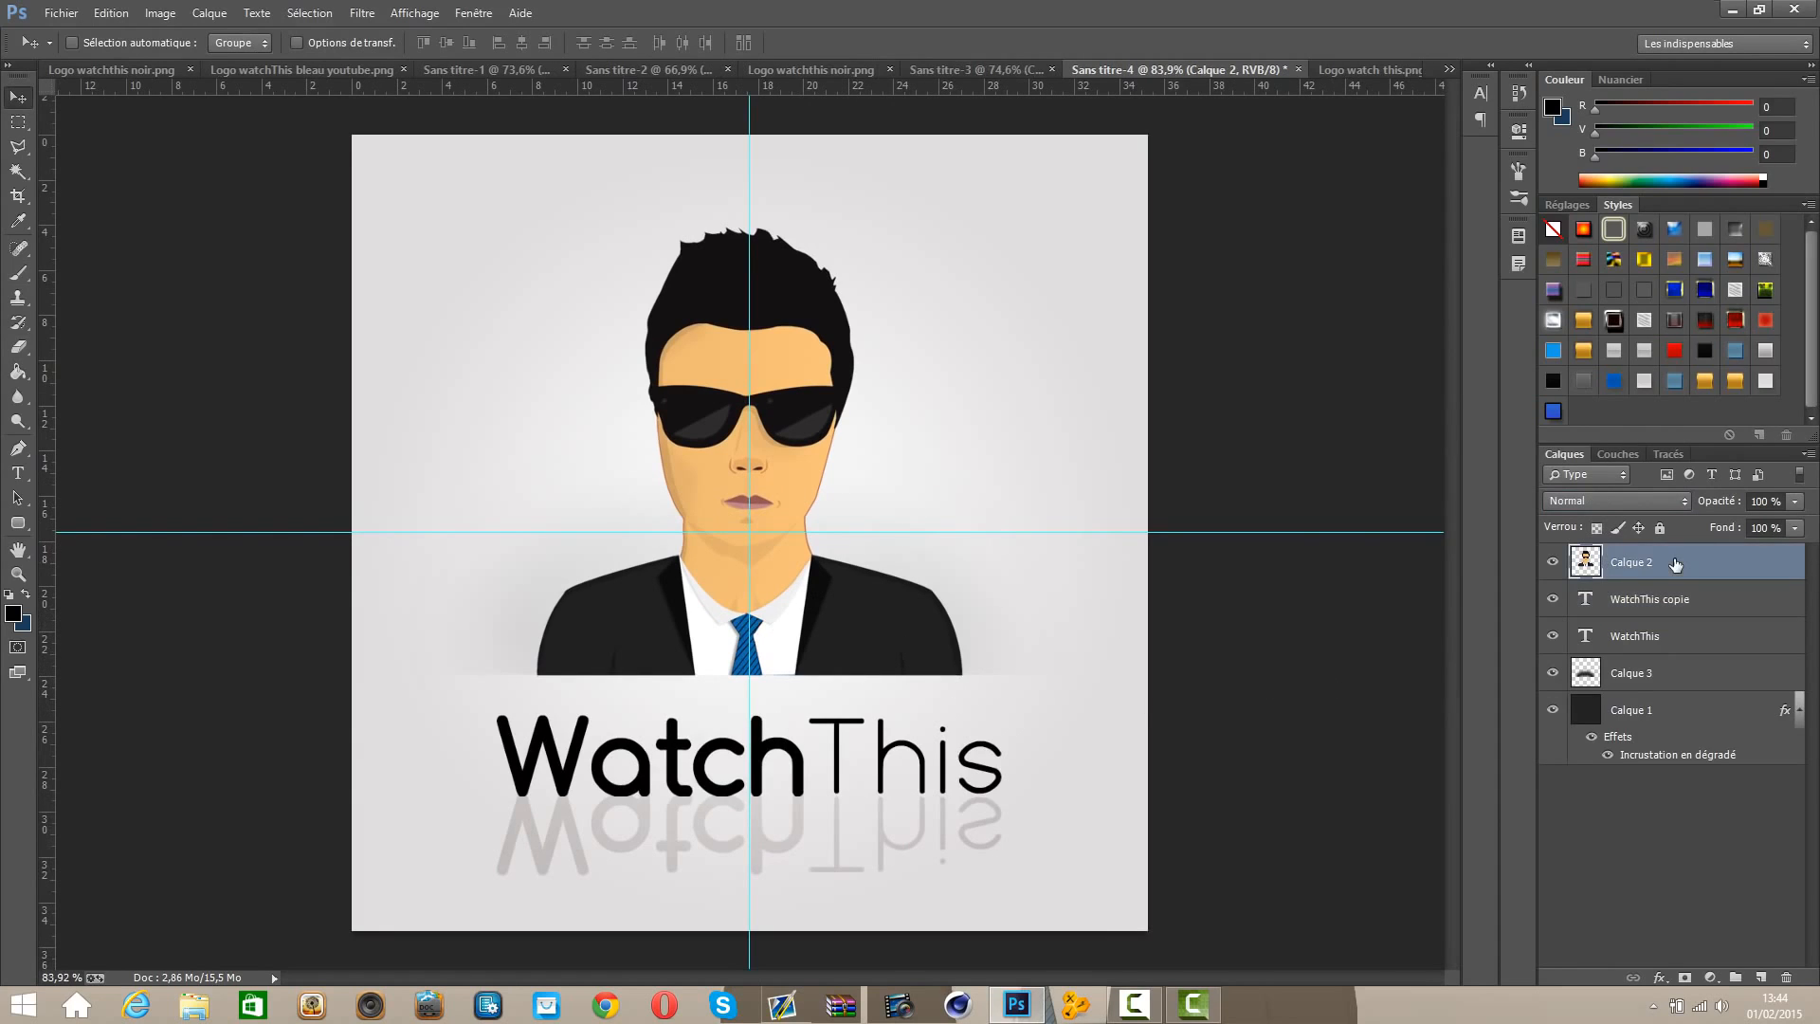
key("ctrl+shift+alt+n")
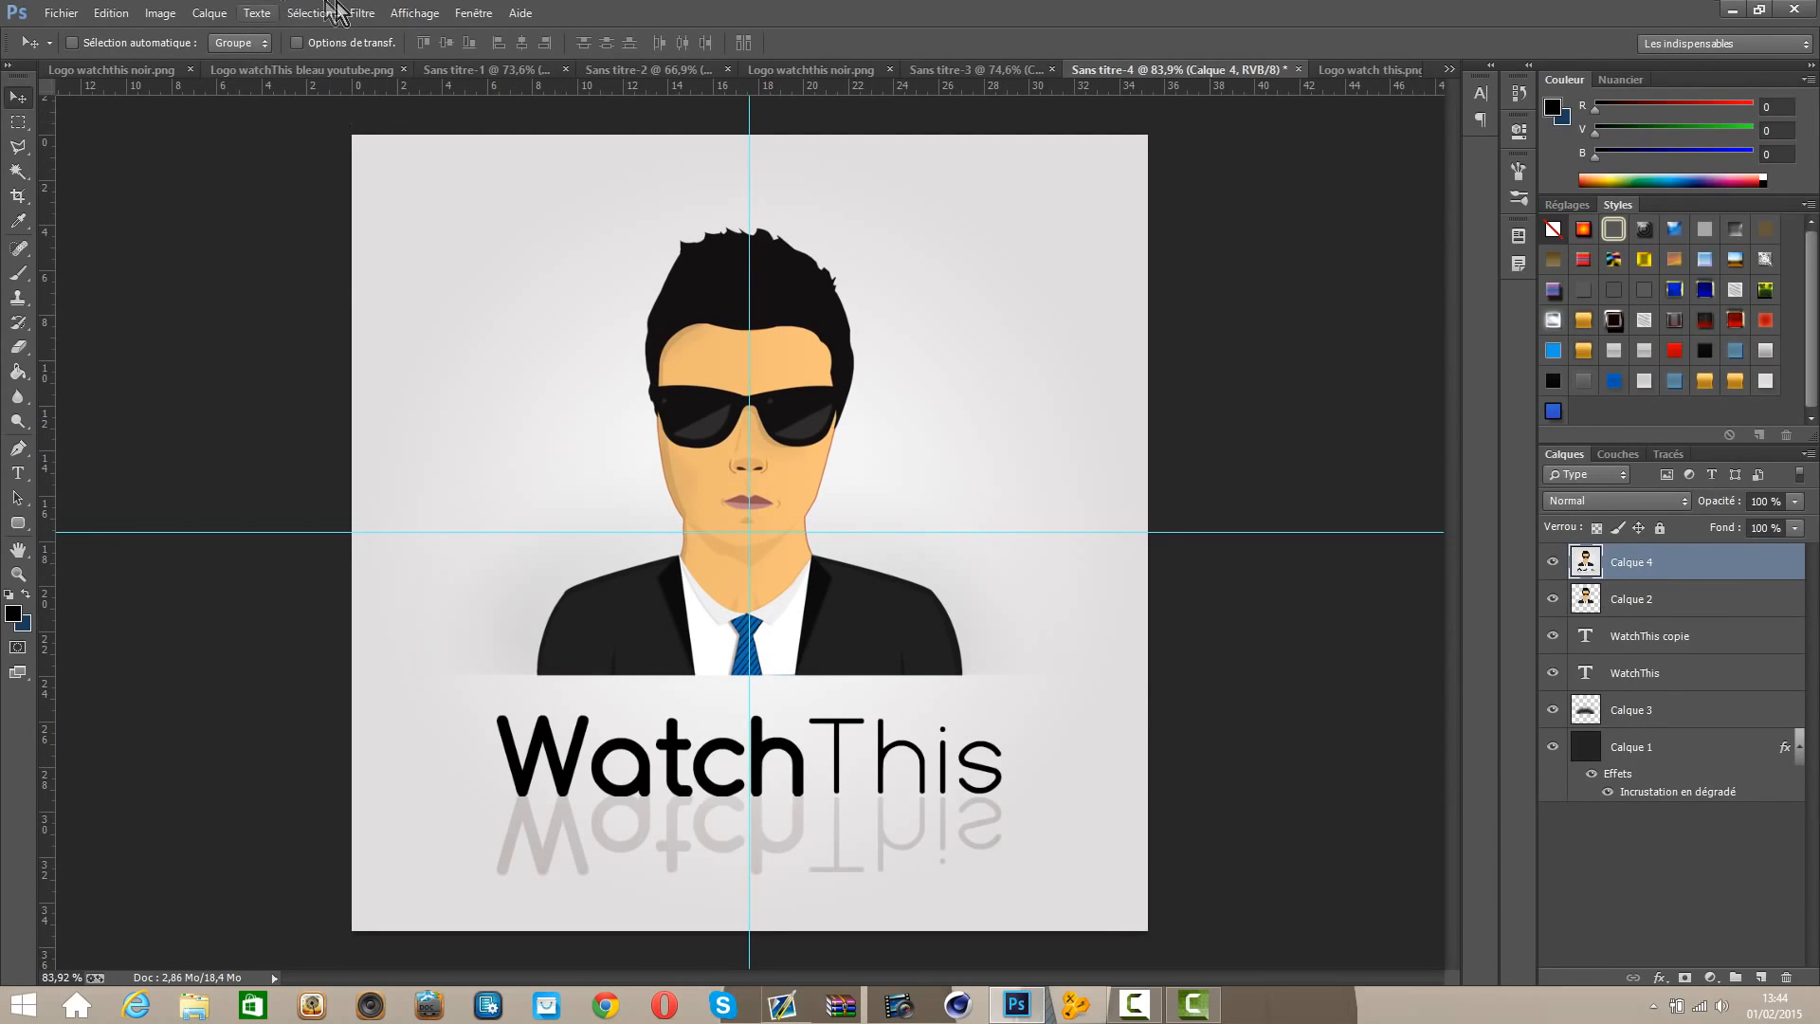
left_click(362, 13)
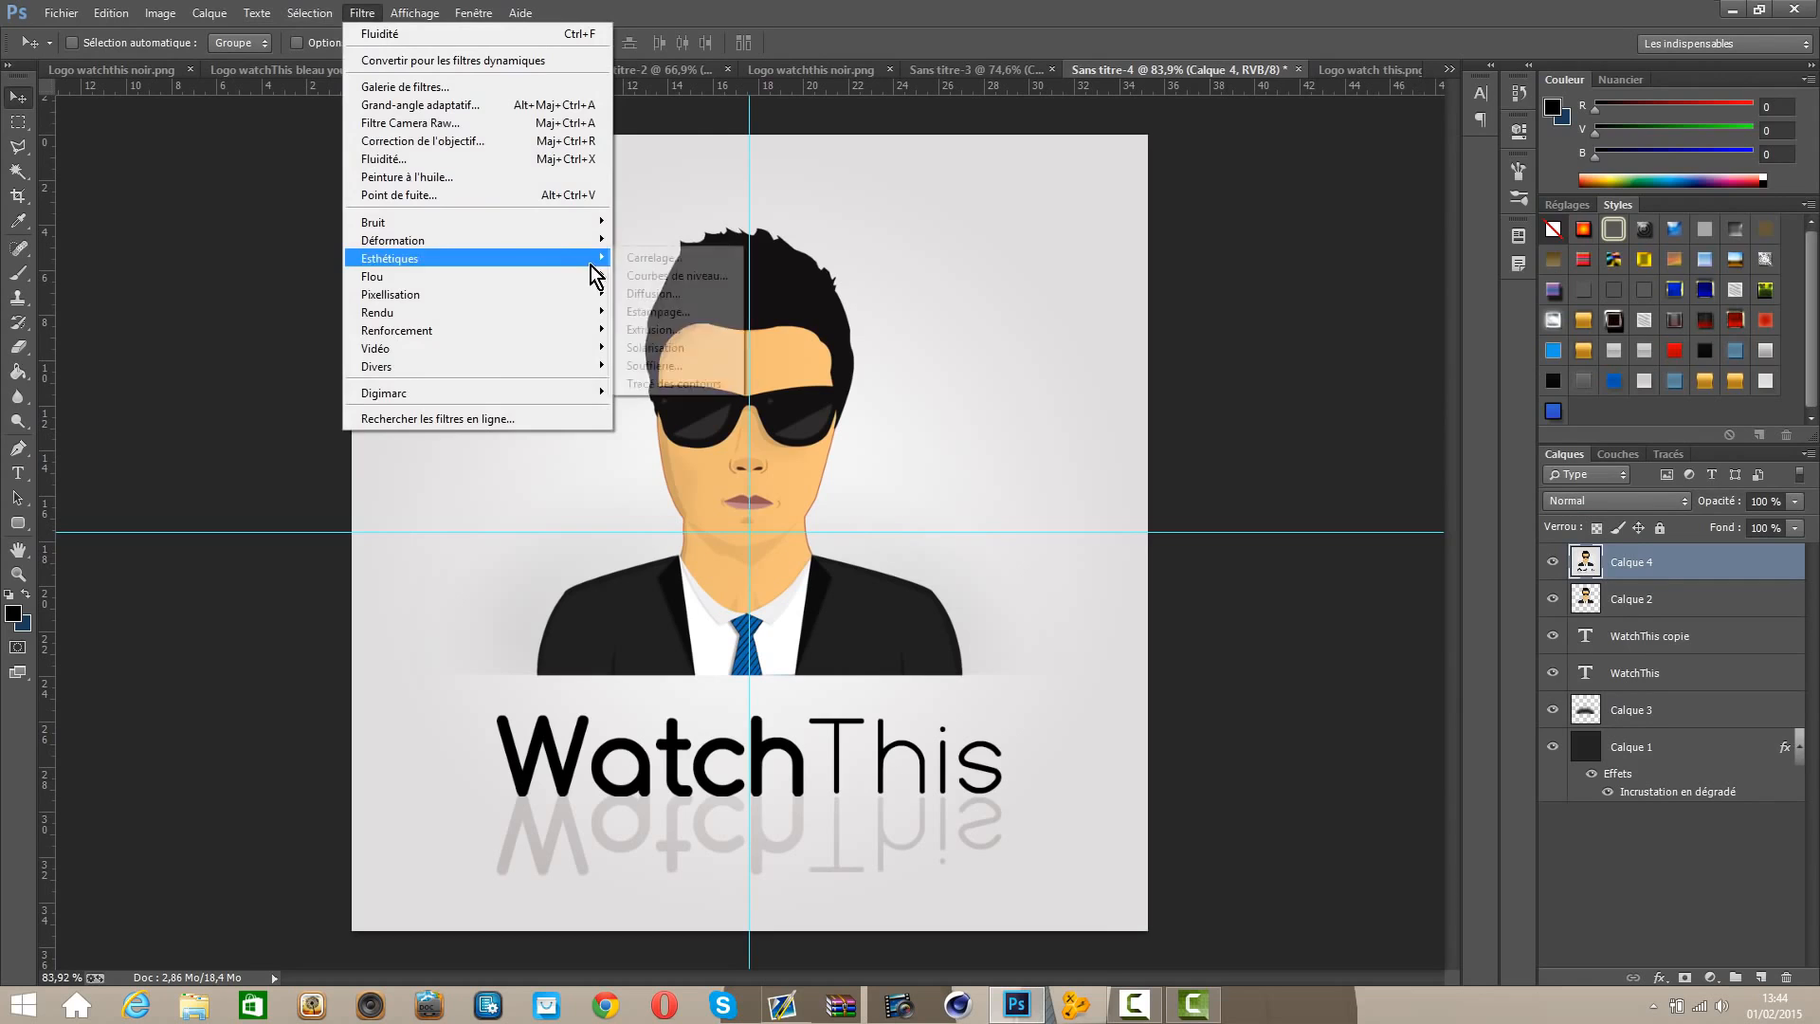
mouse_move(589, 276)
left_click(653, 293)
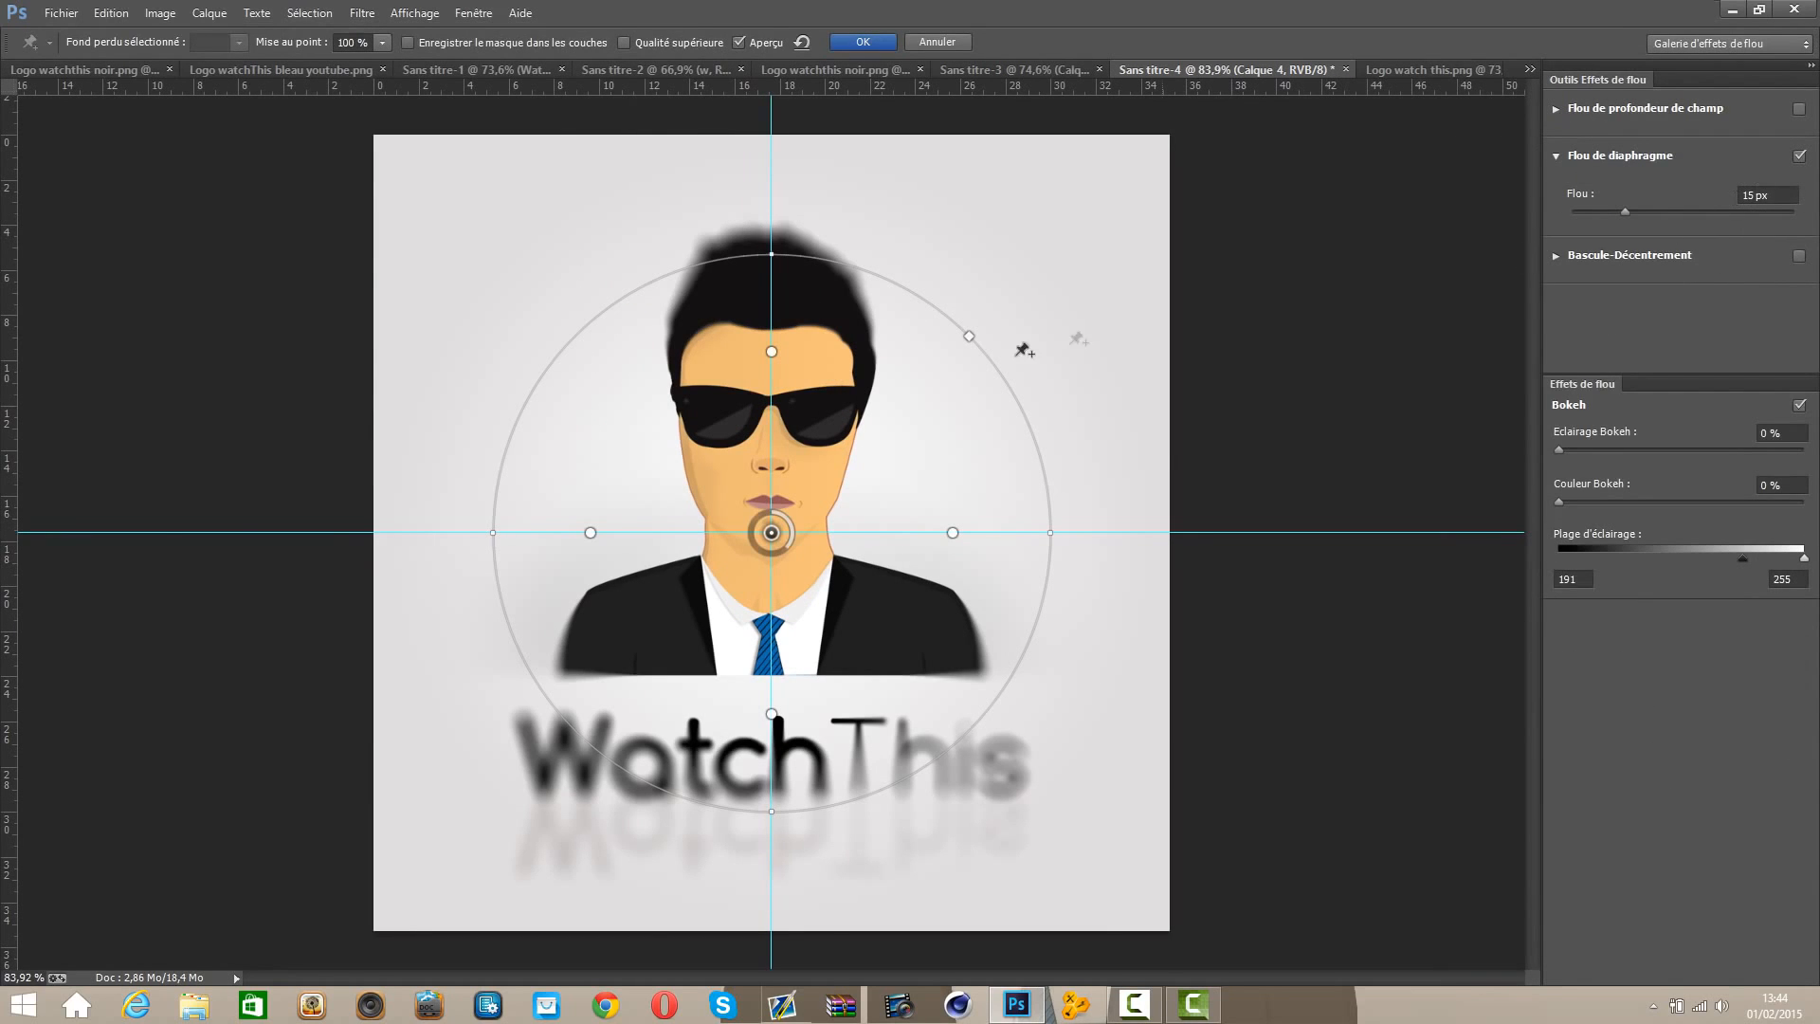
left_click_drag(995, 366, 1153, 284)
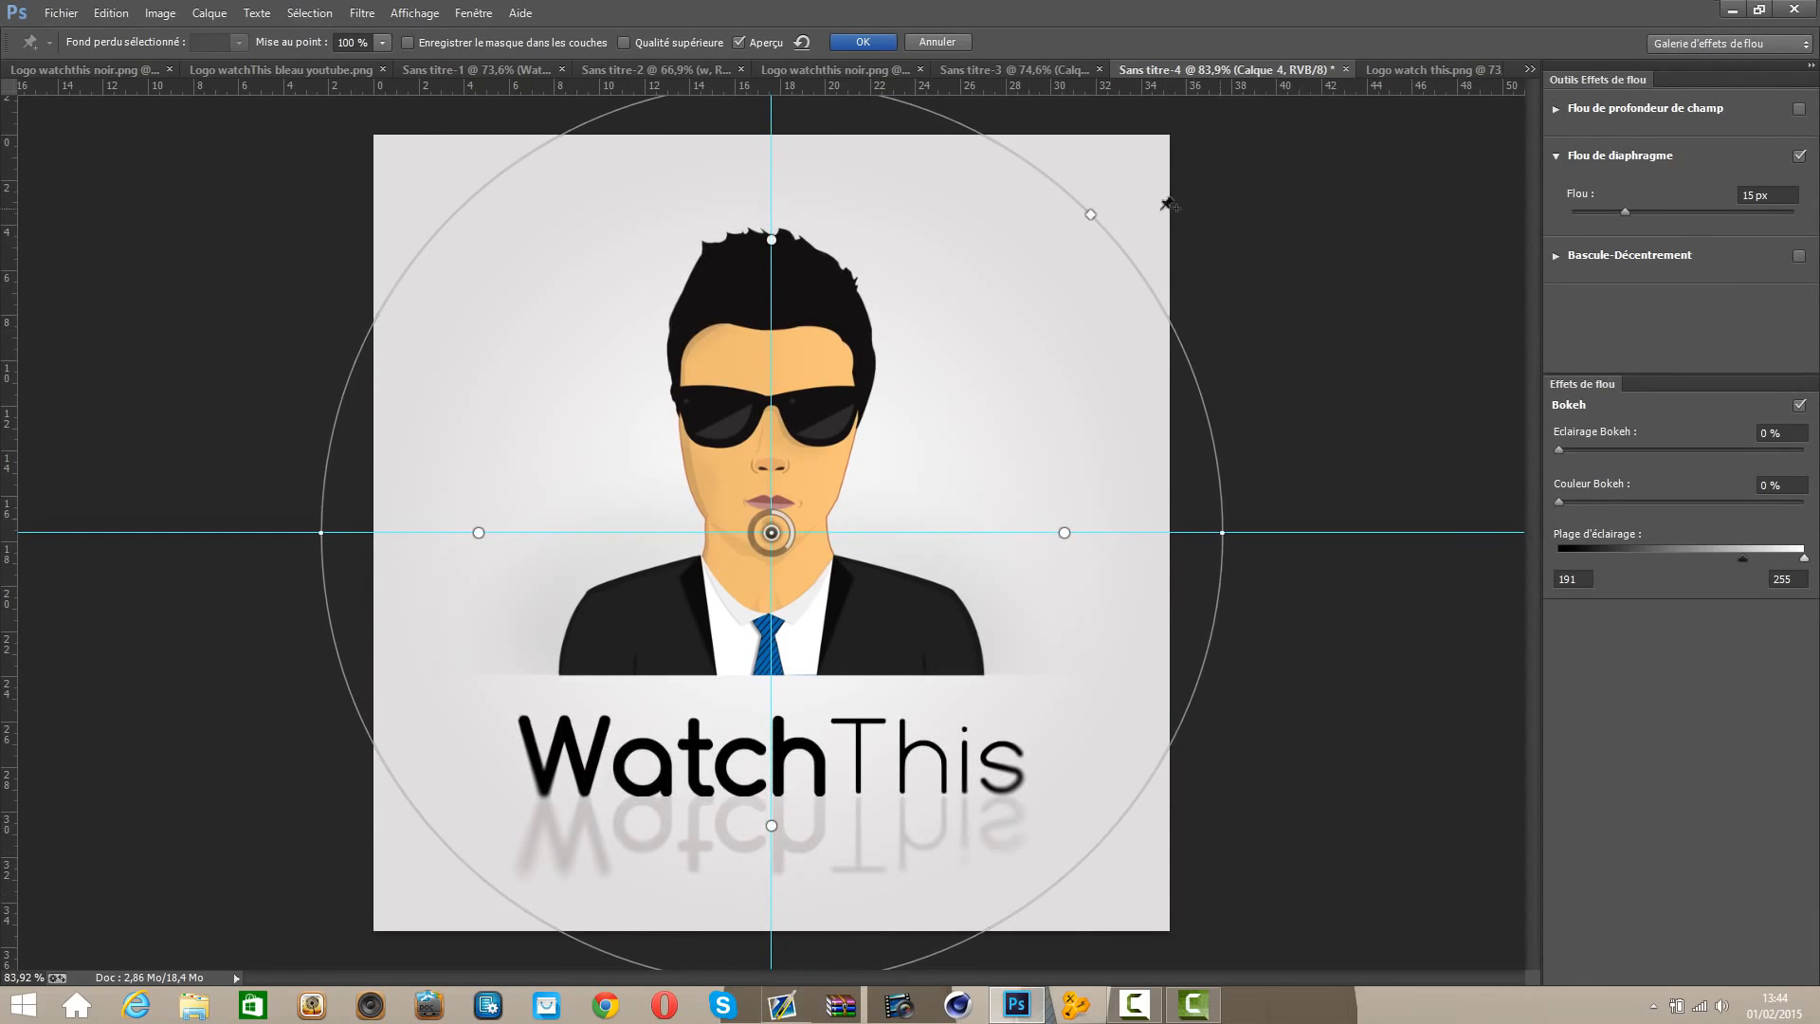
left_click(863, 42)
Step: Hide the guides over the finished portrait logo
scroll(796, 724, "down", 2)
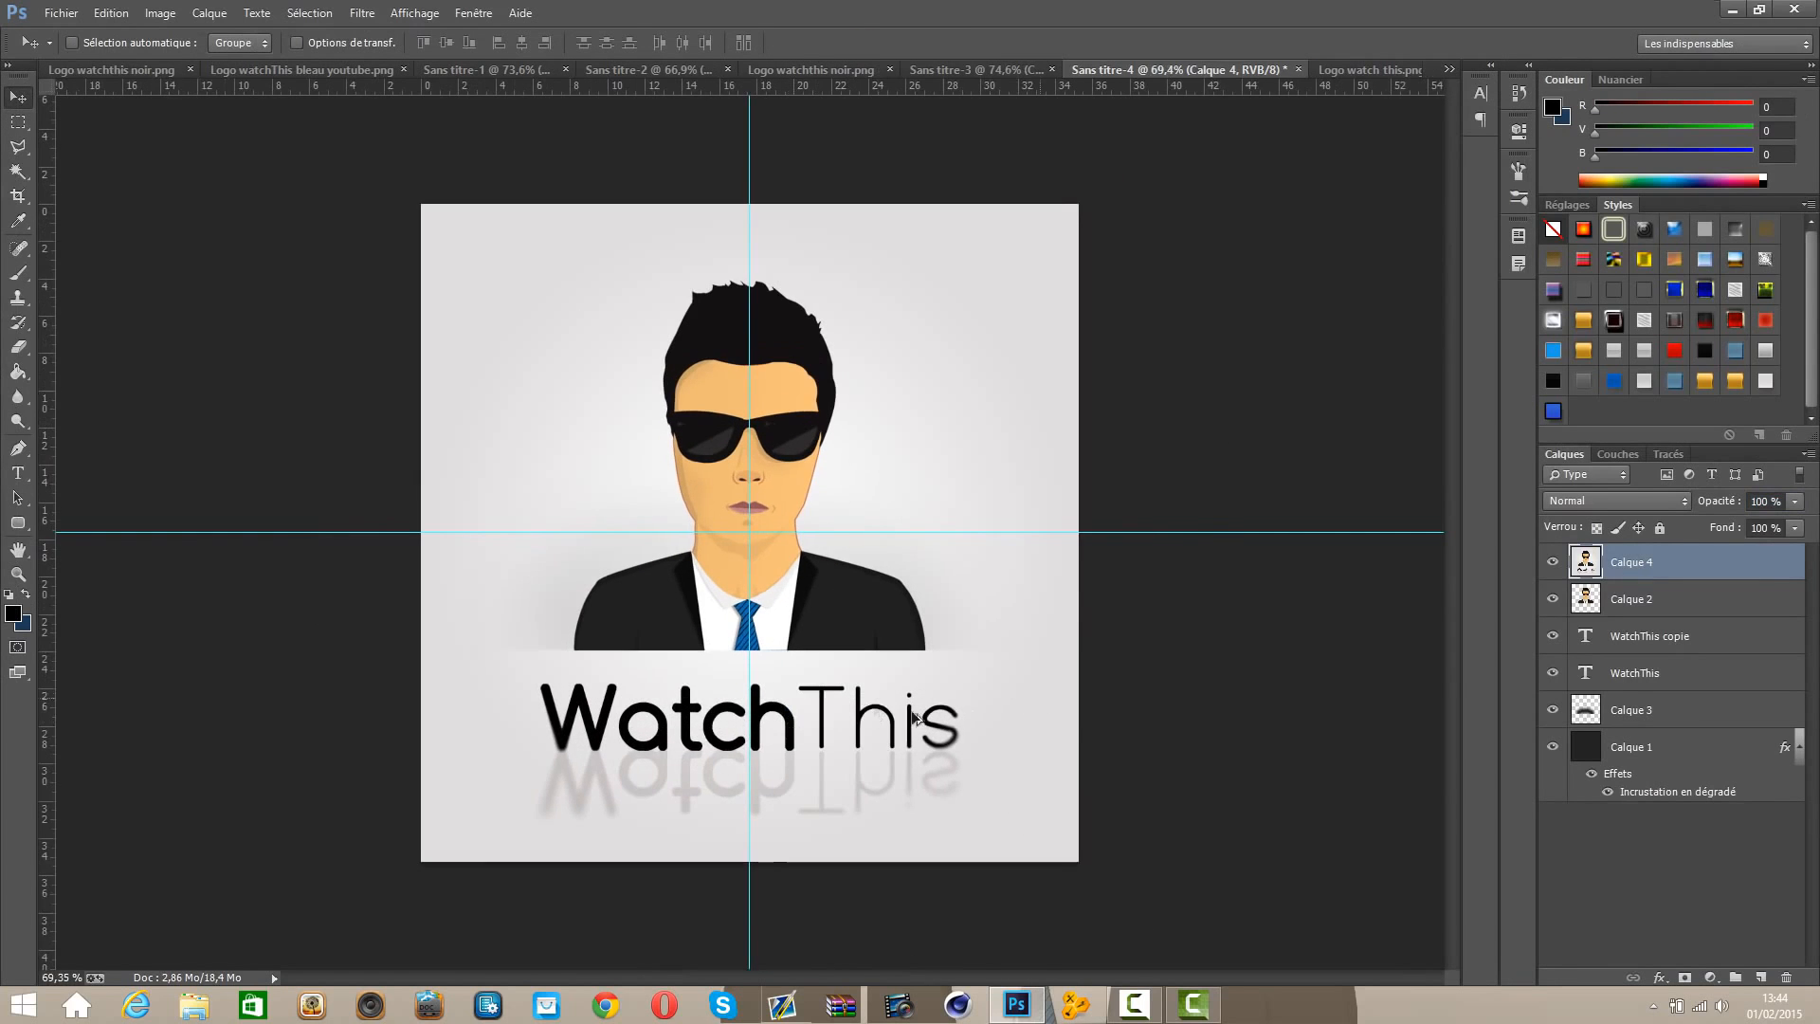
scroll(967, 709, "up", 3)
scroll(850, 702, "down", 1)
key("ctrl+h")
scroll(787, 592, "up", 1)
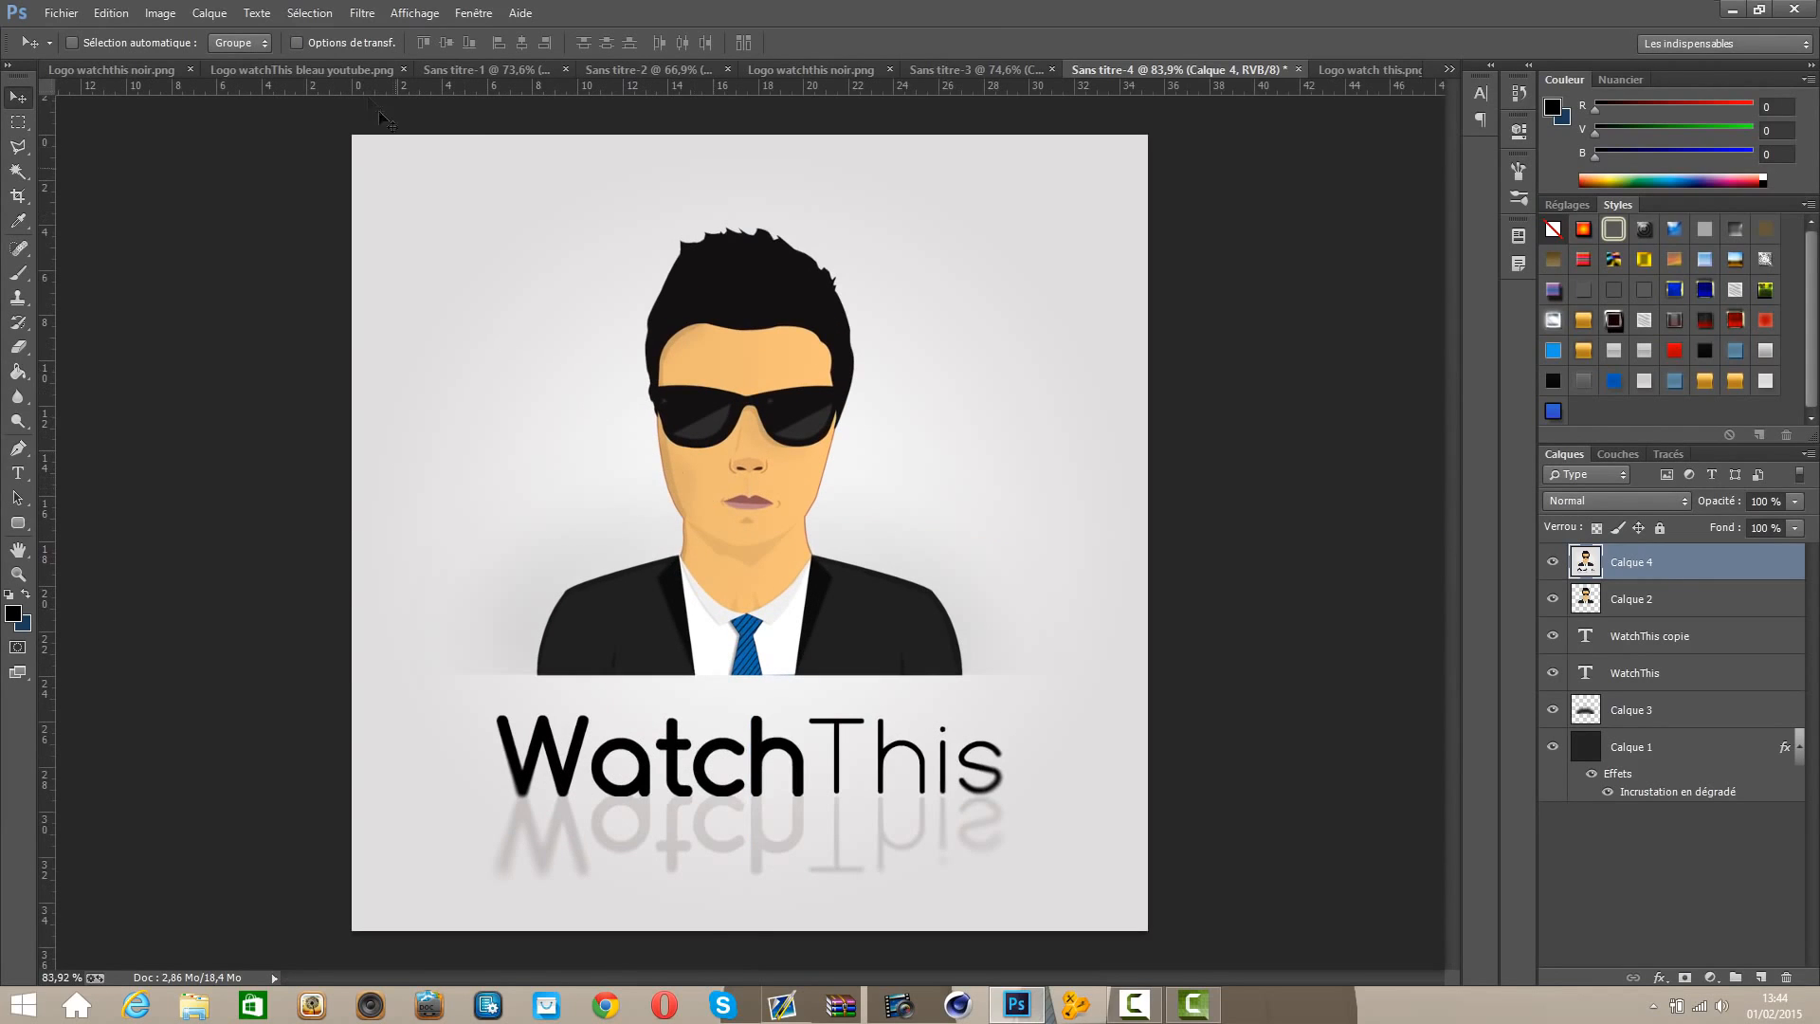
Step: Close Sans titre-2 without saving and close the Logo watchthis noir.png copy that follows it
left_click(436, 72)
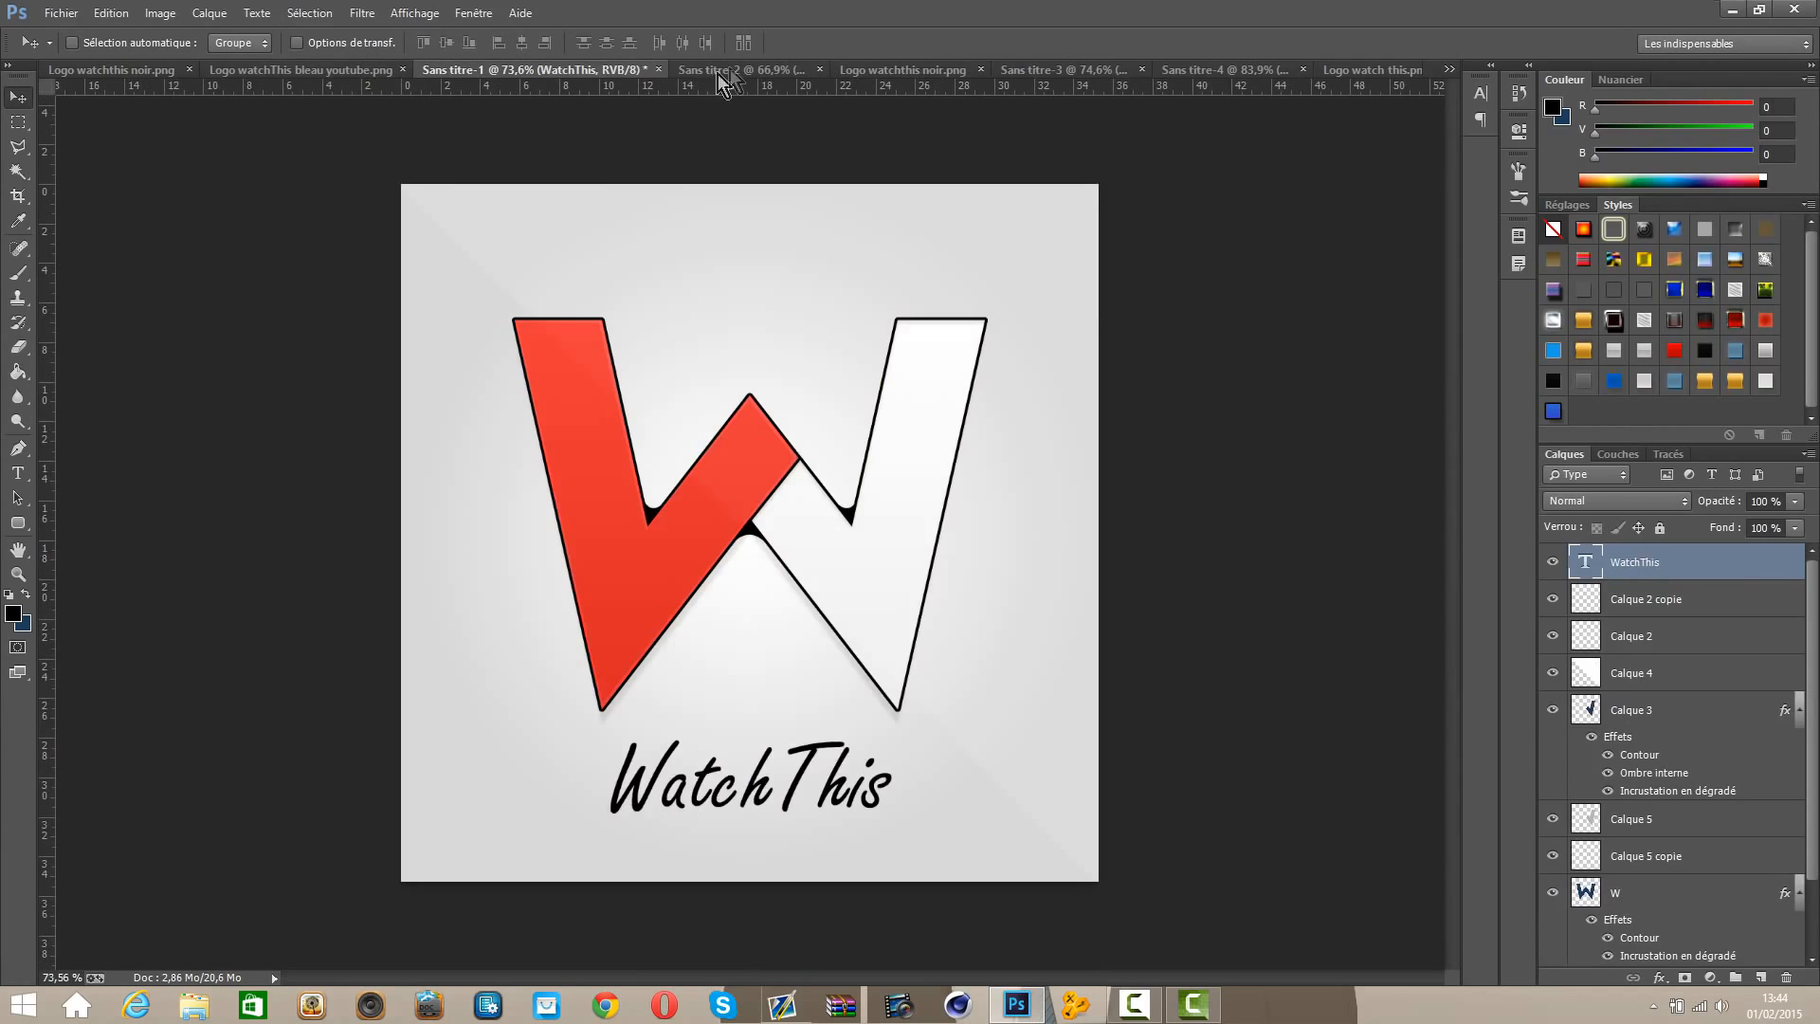
left_click(749, 70)
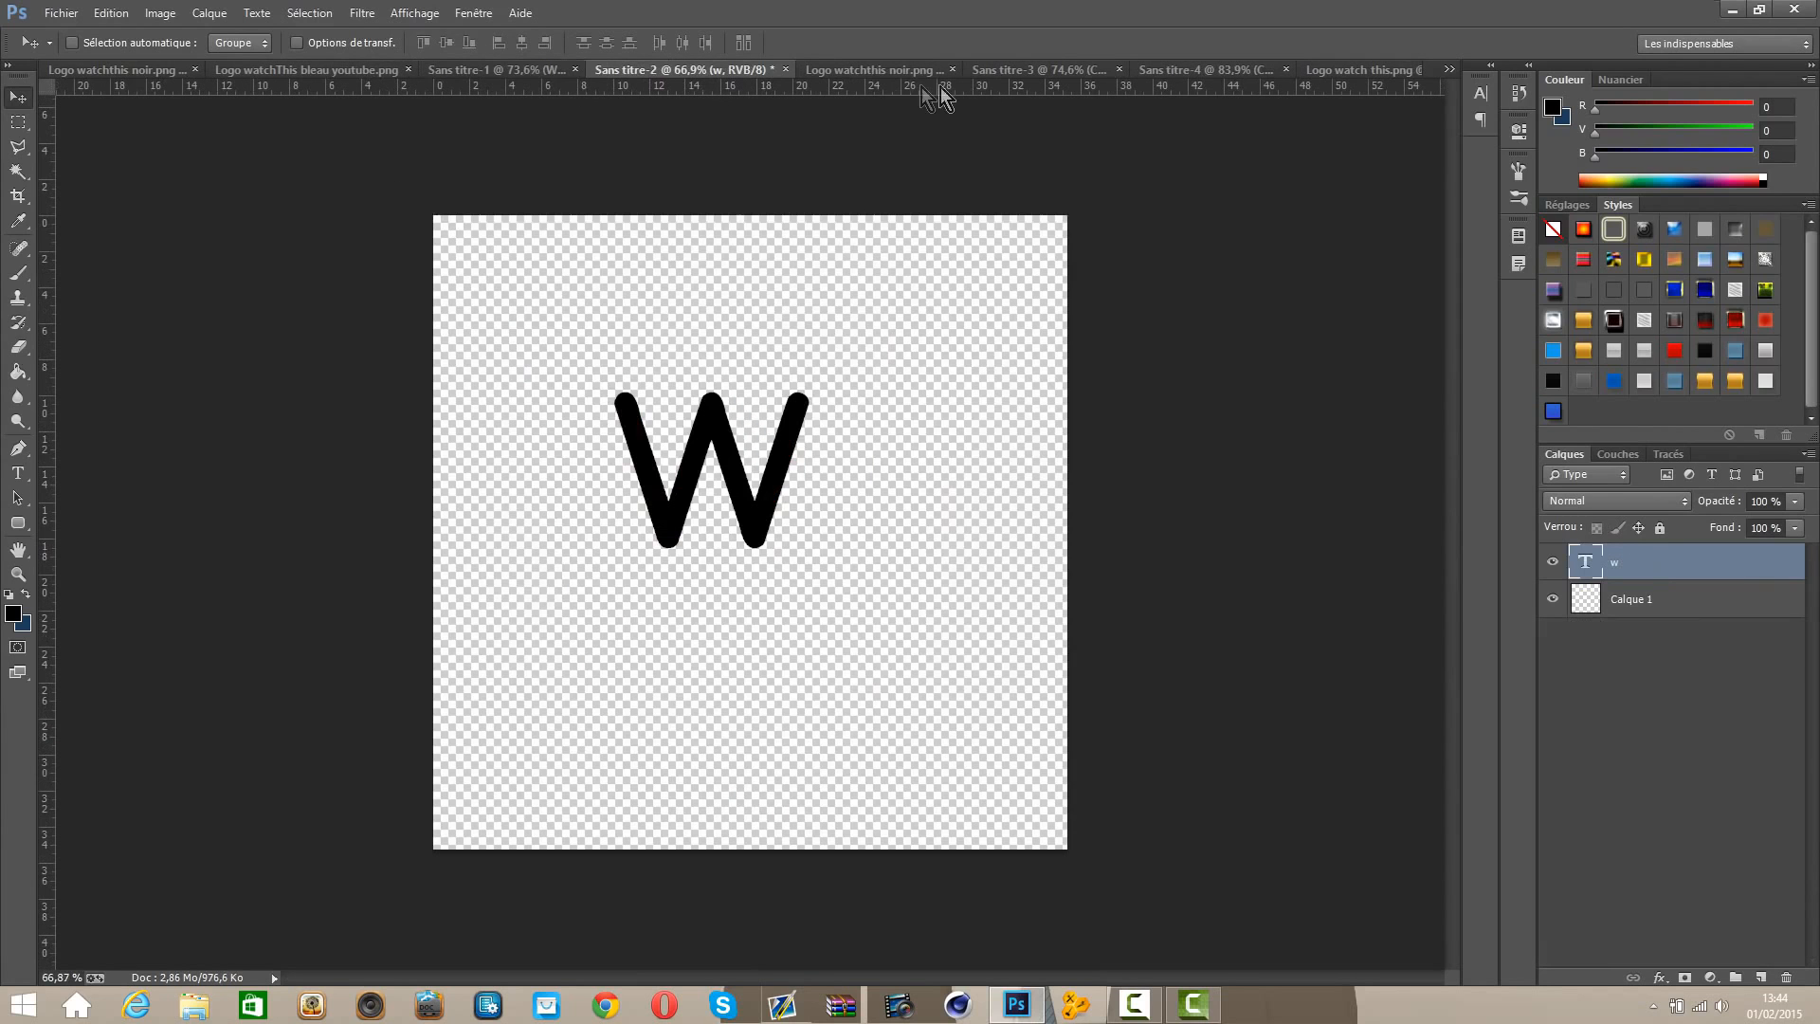
left_click(786, 70)
left_click(908, 383)
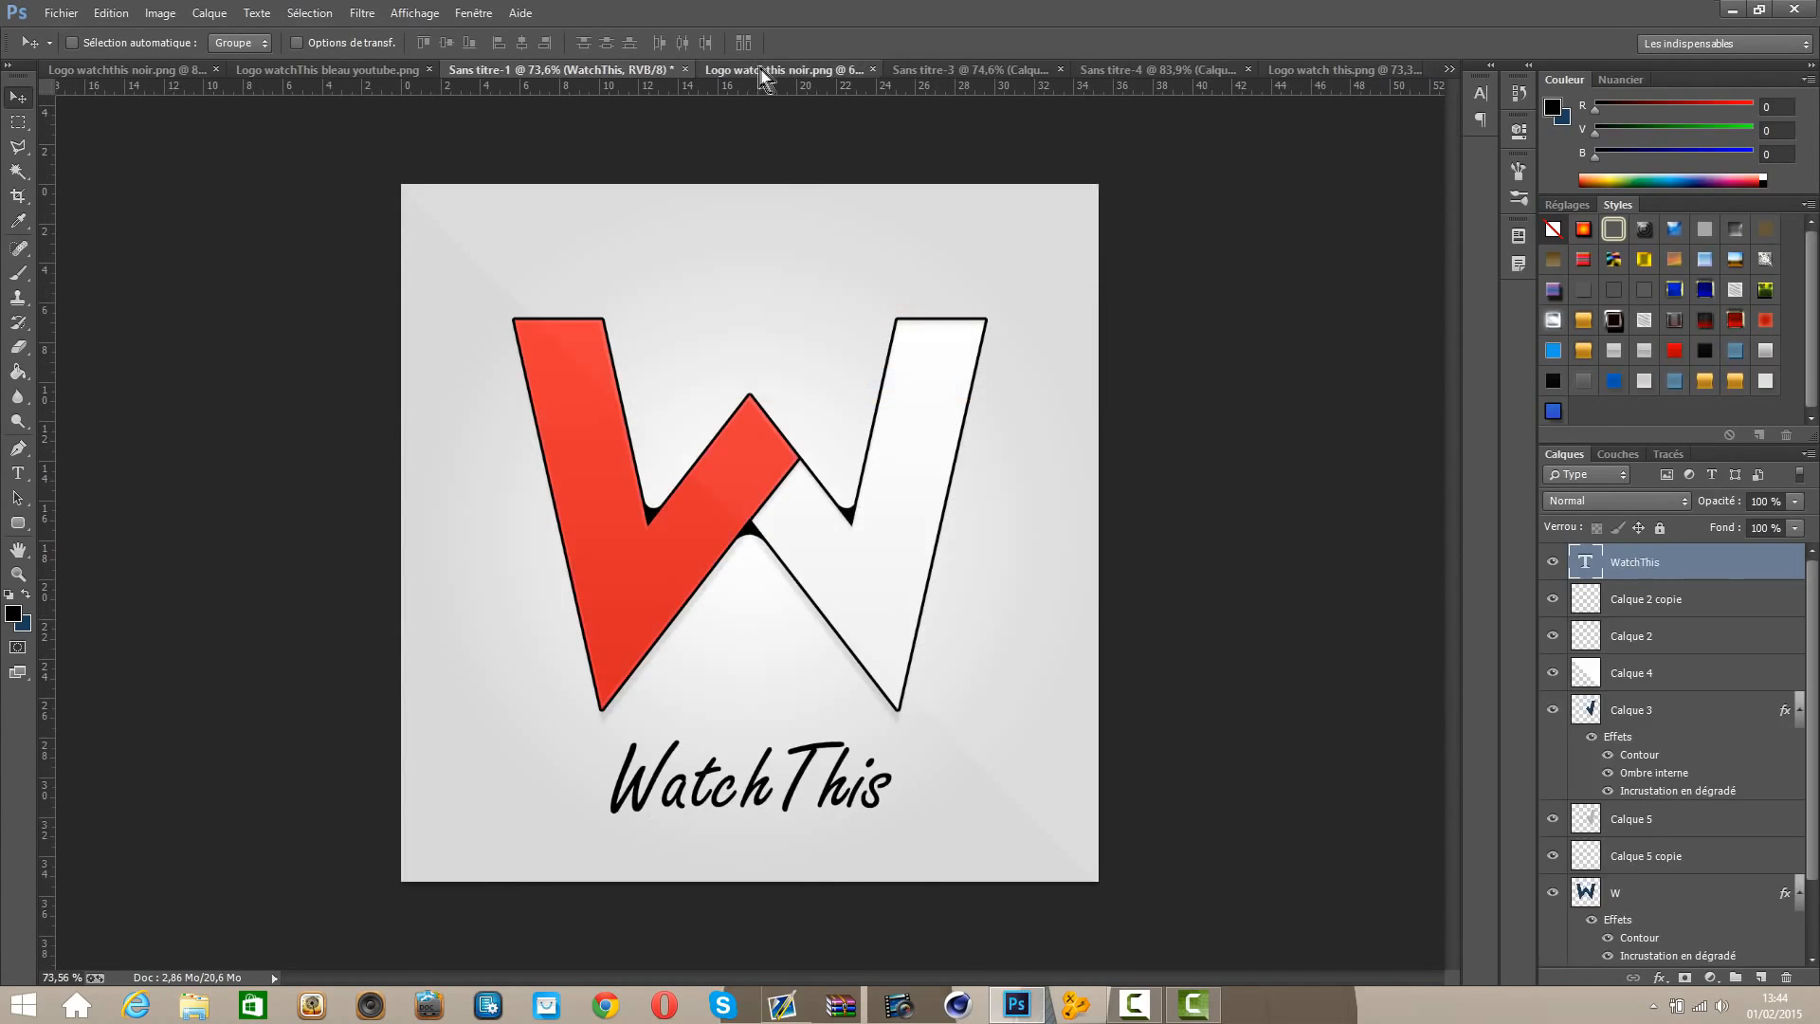
left_click(761, 72)
left_click(905, 69)
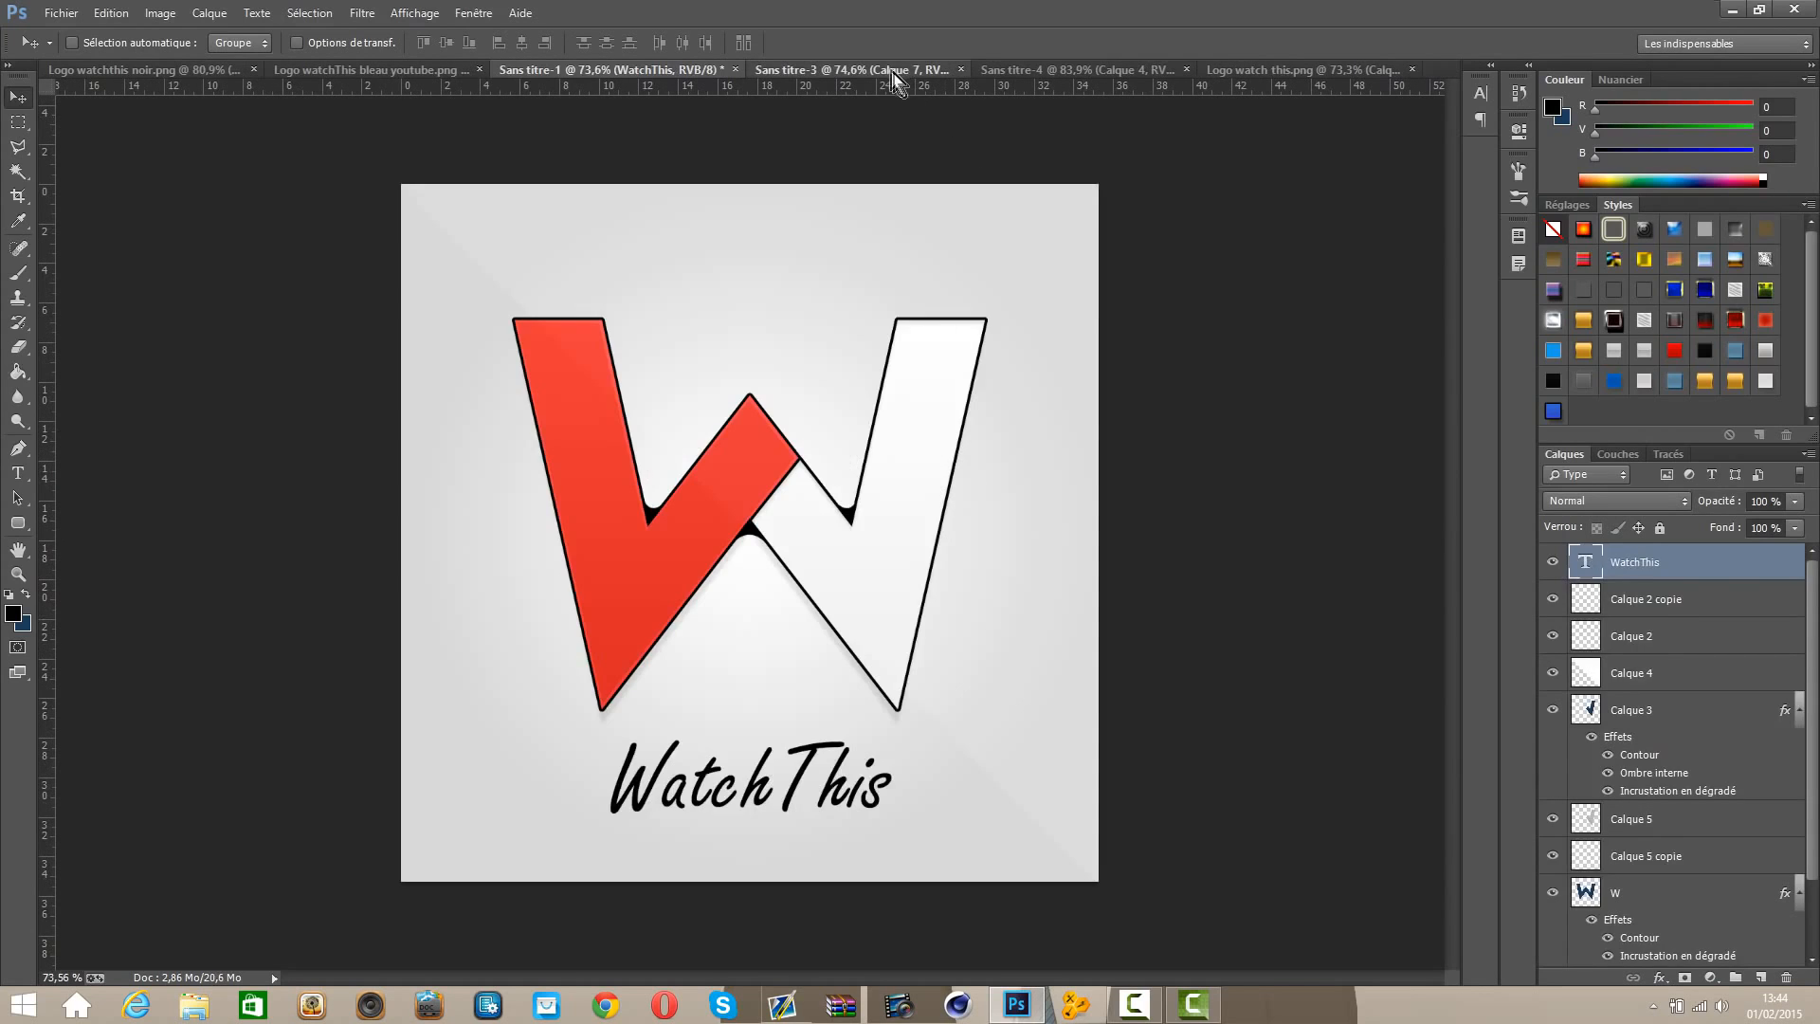
Step: Close the blue Sans titre-3 document without saving it
left_click(948, 70)
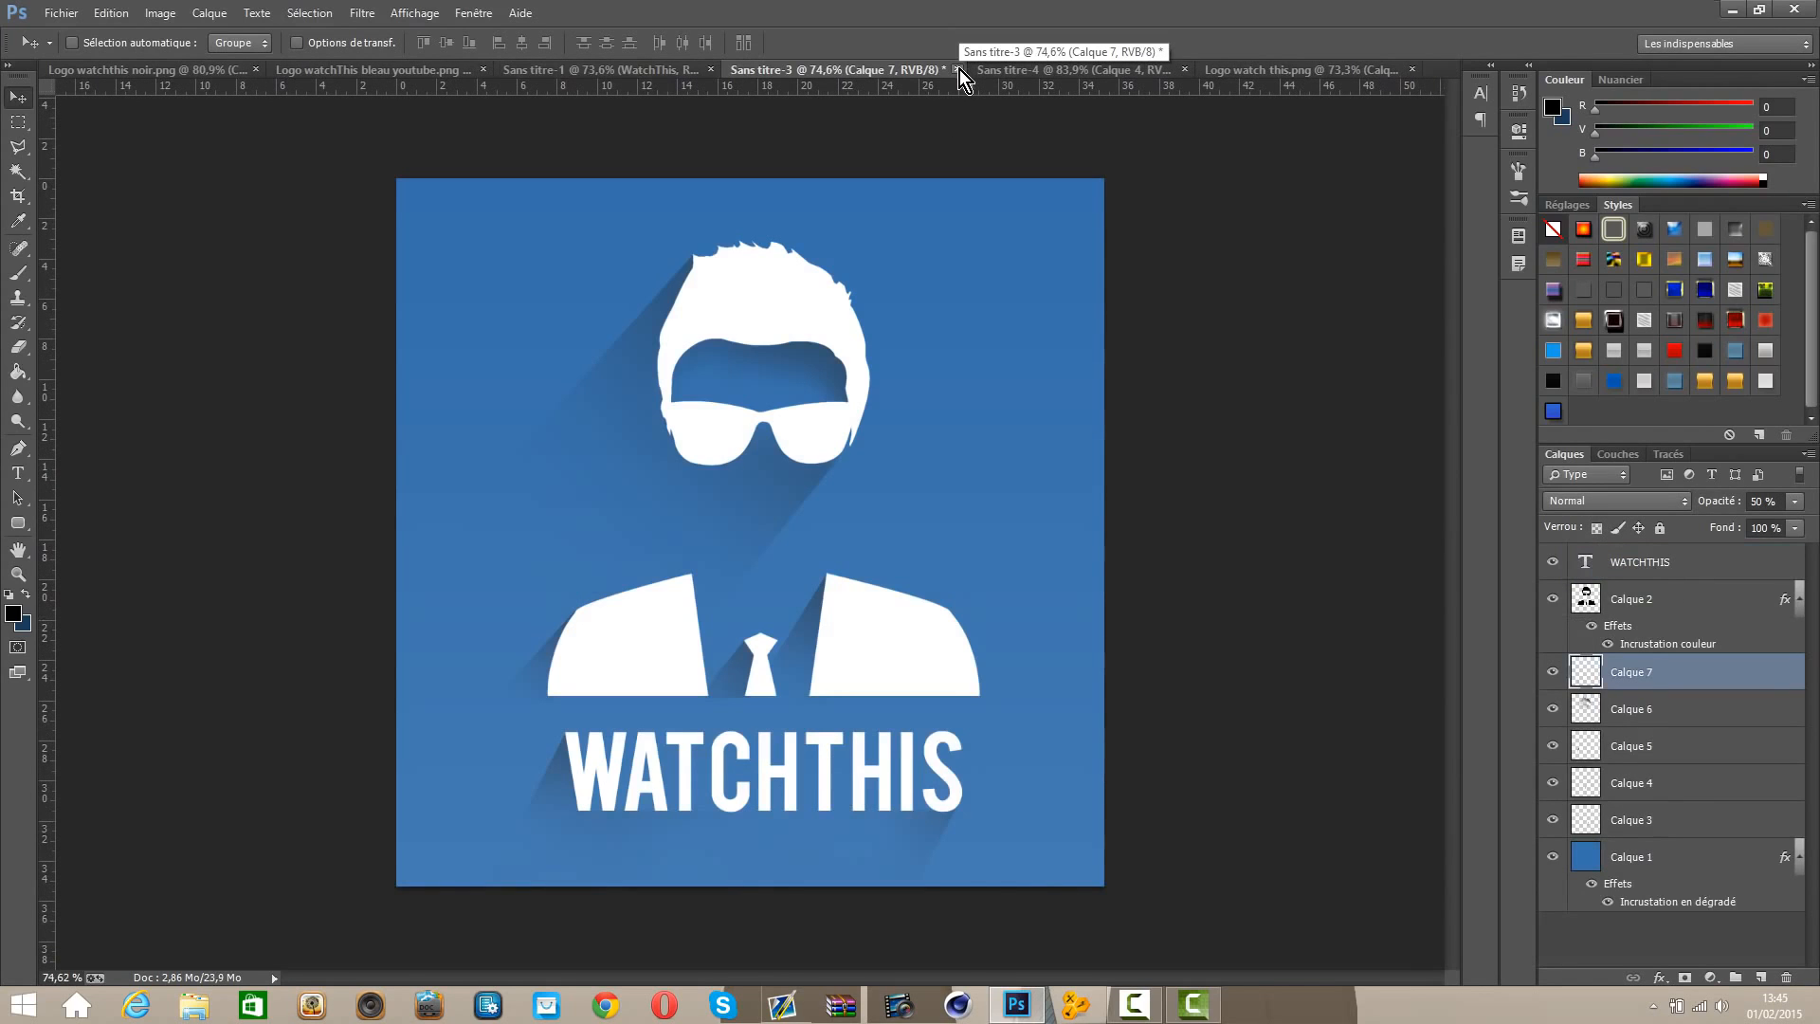
left_click(959, 70)
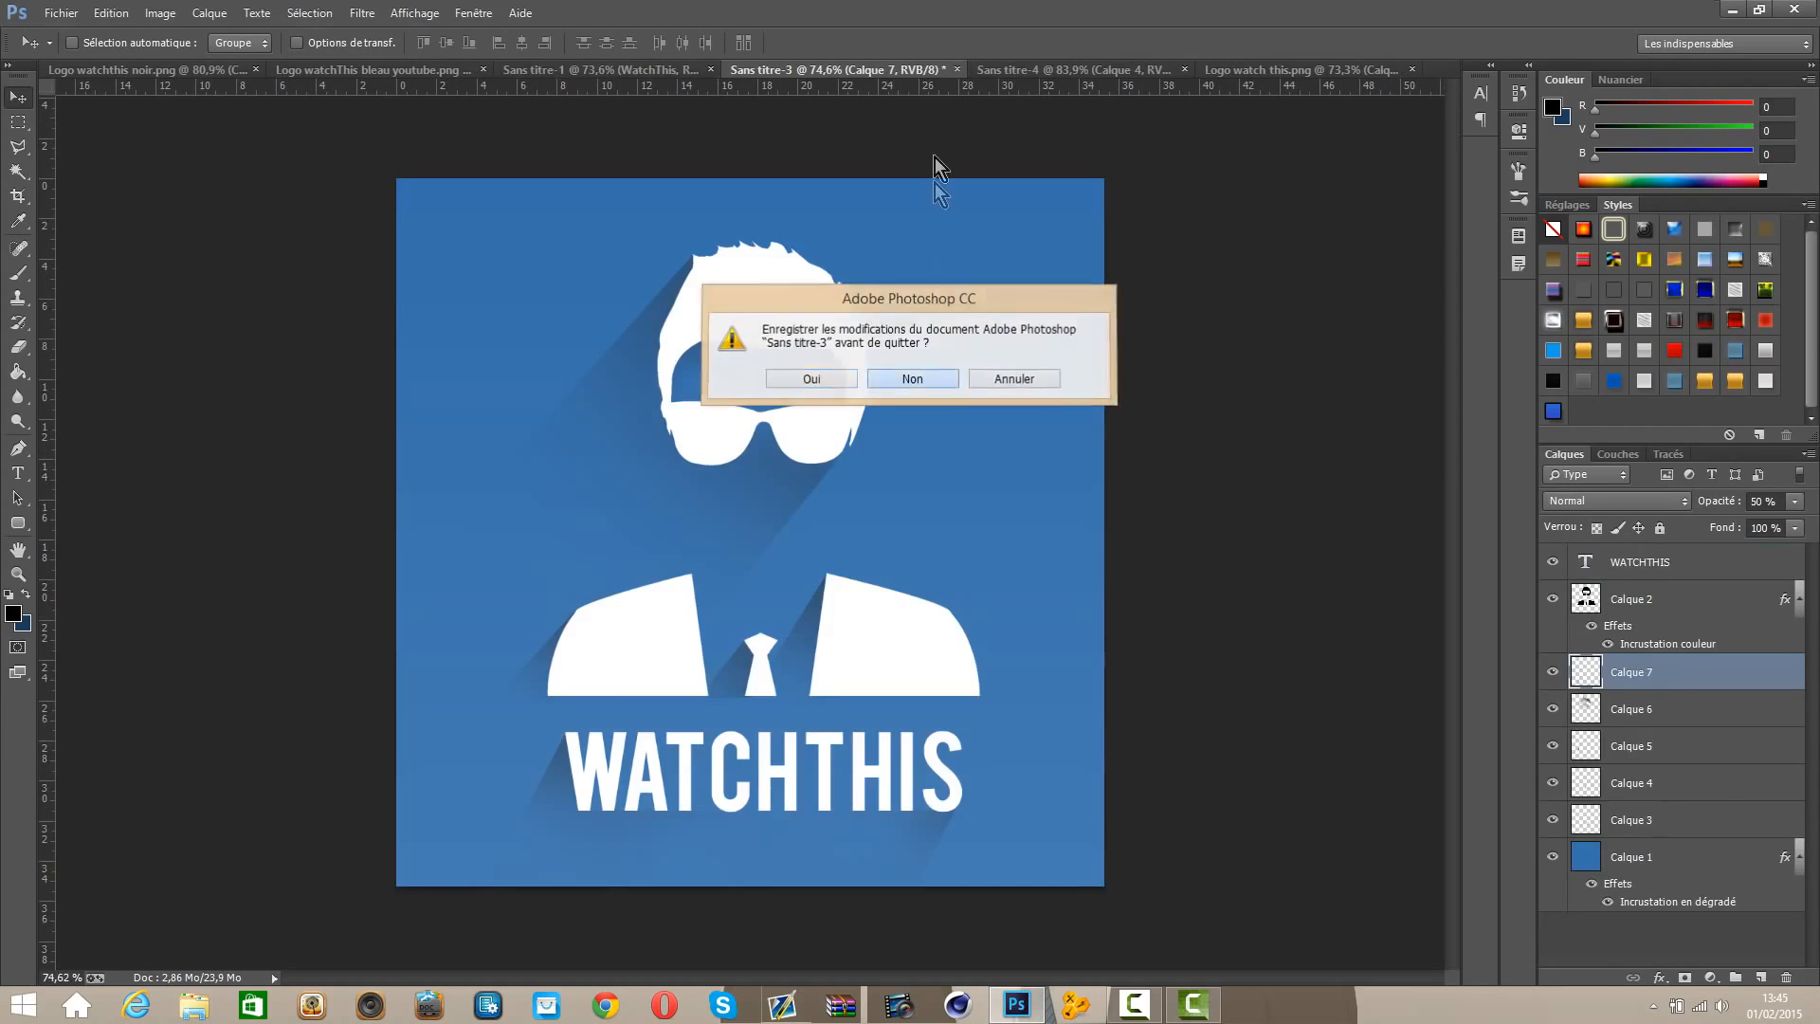
key("n")
Step: Close Sans titre-4 without saving and close Logo watch this.png
left_click(963, 71)
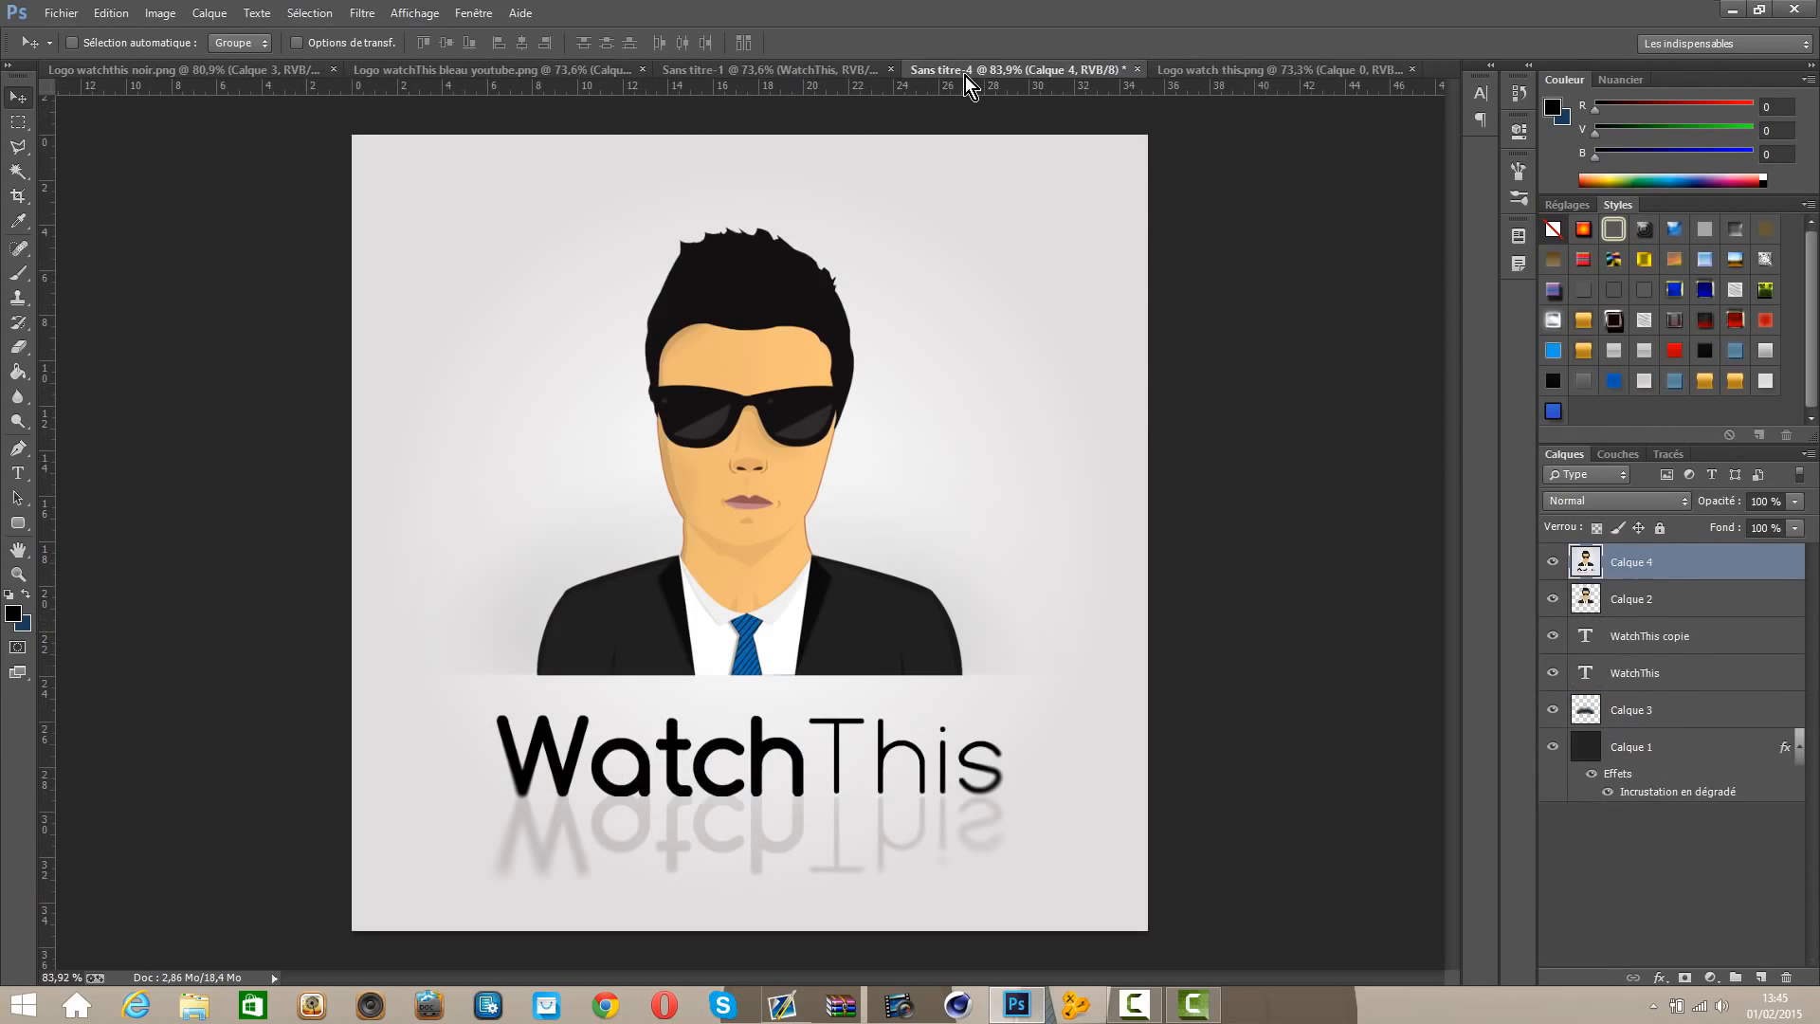
left_click(1202, 74)
left_click(1121, 74)
left_click(1138, 71)
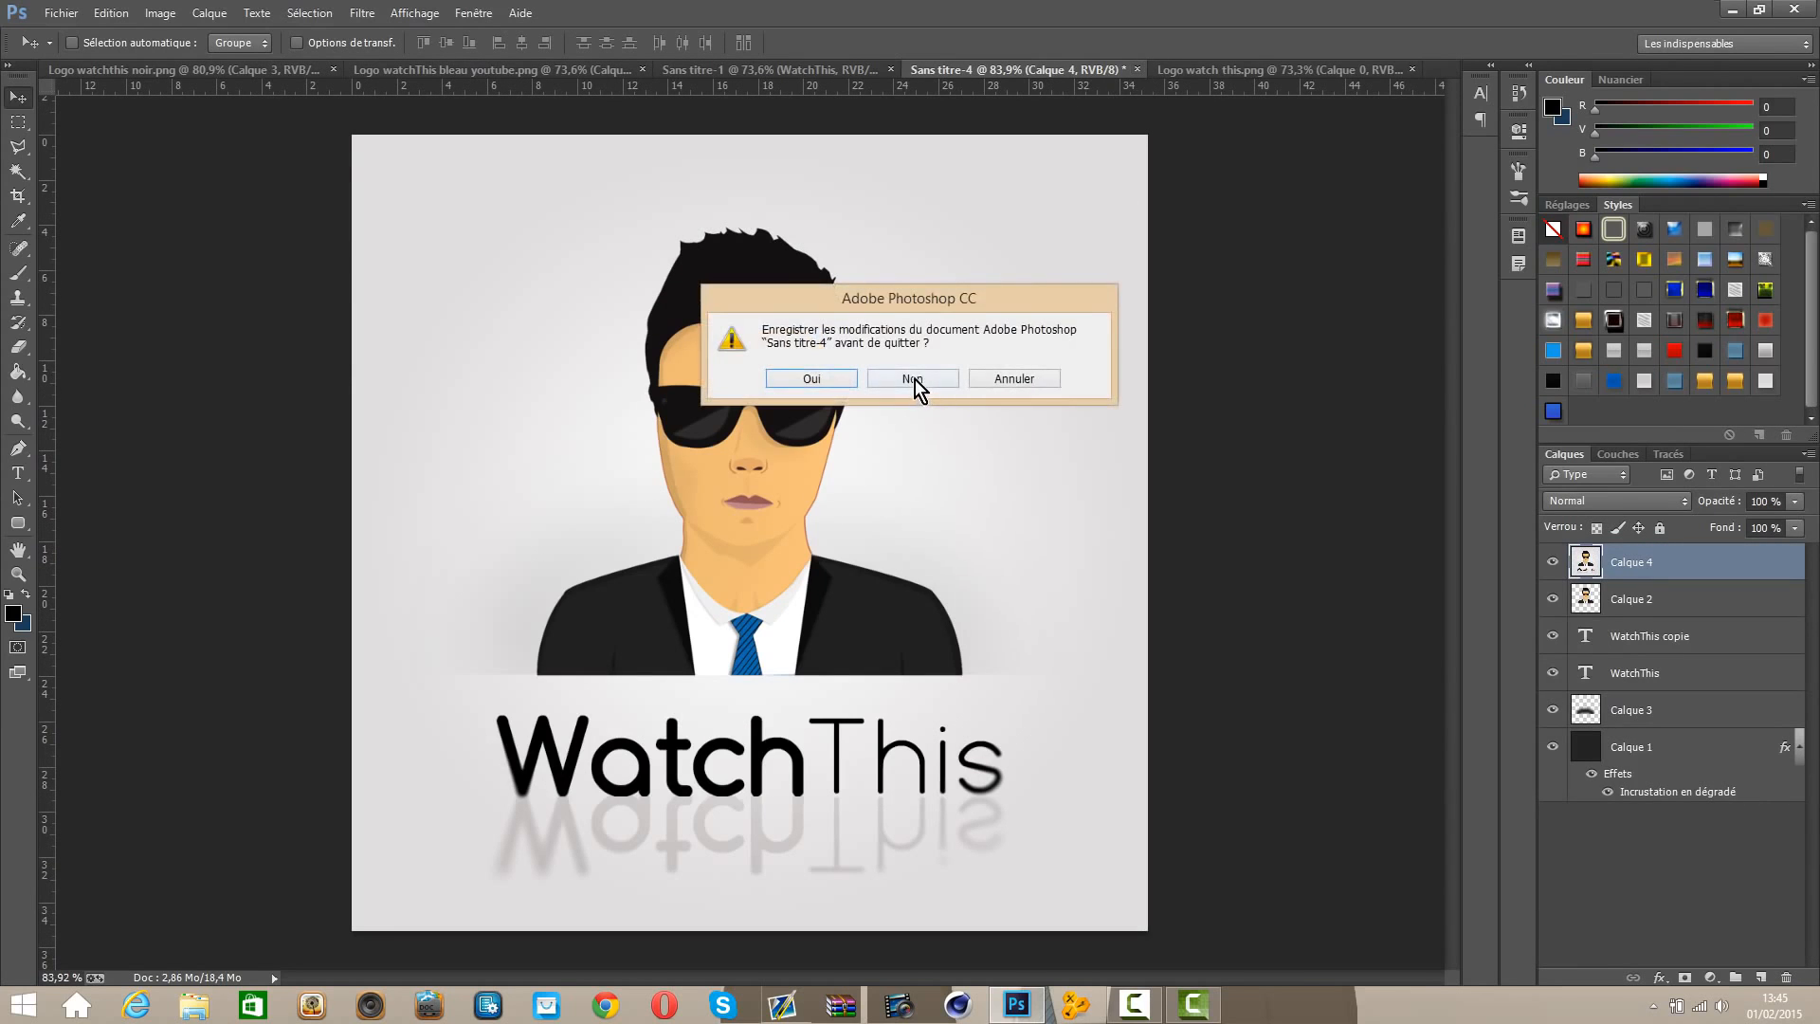
left_click(912, 377)
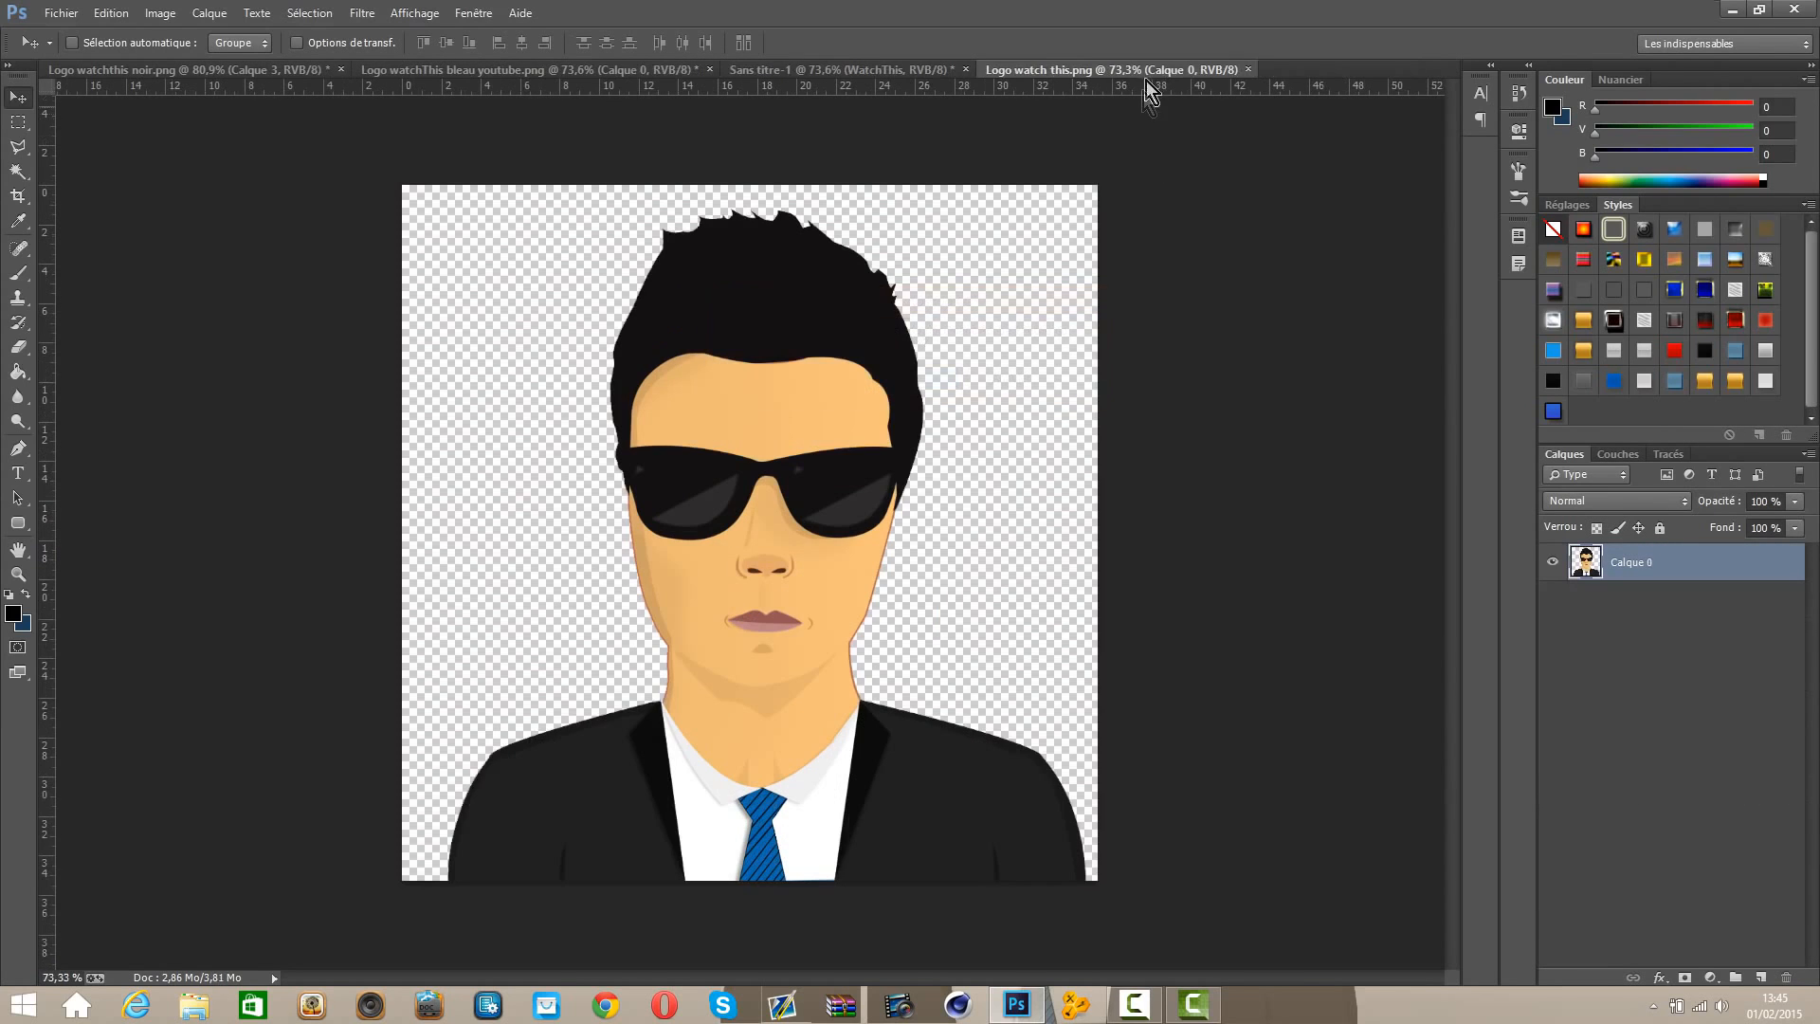
left_click(1248, 69)
Step: Create a new transparent 1000 × 1000 pixel document at 72 pixels per inch and fill its layer with black
left_click(69, 11)
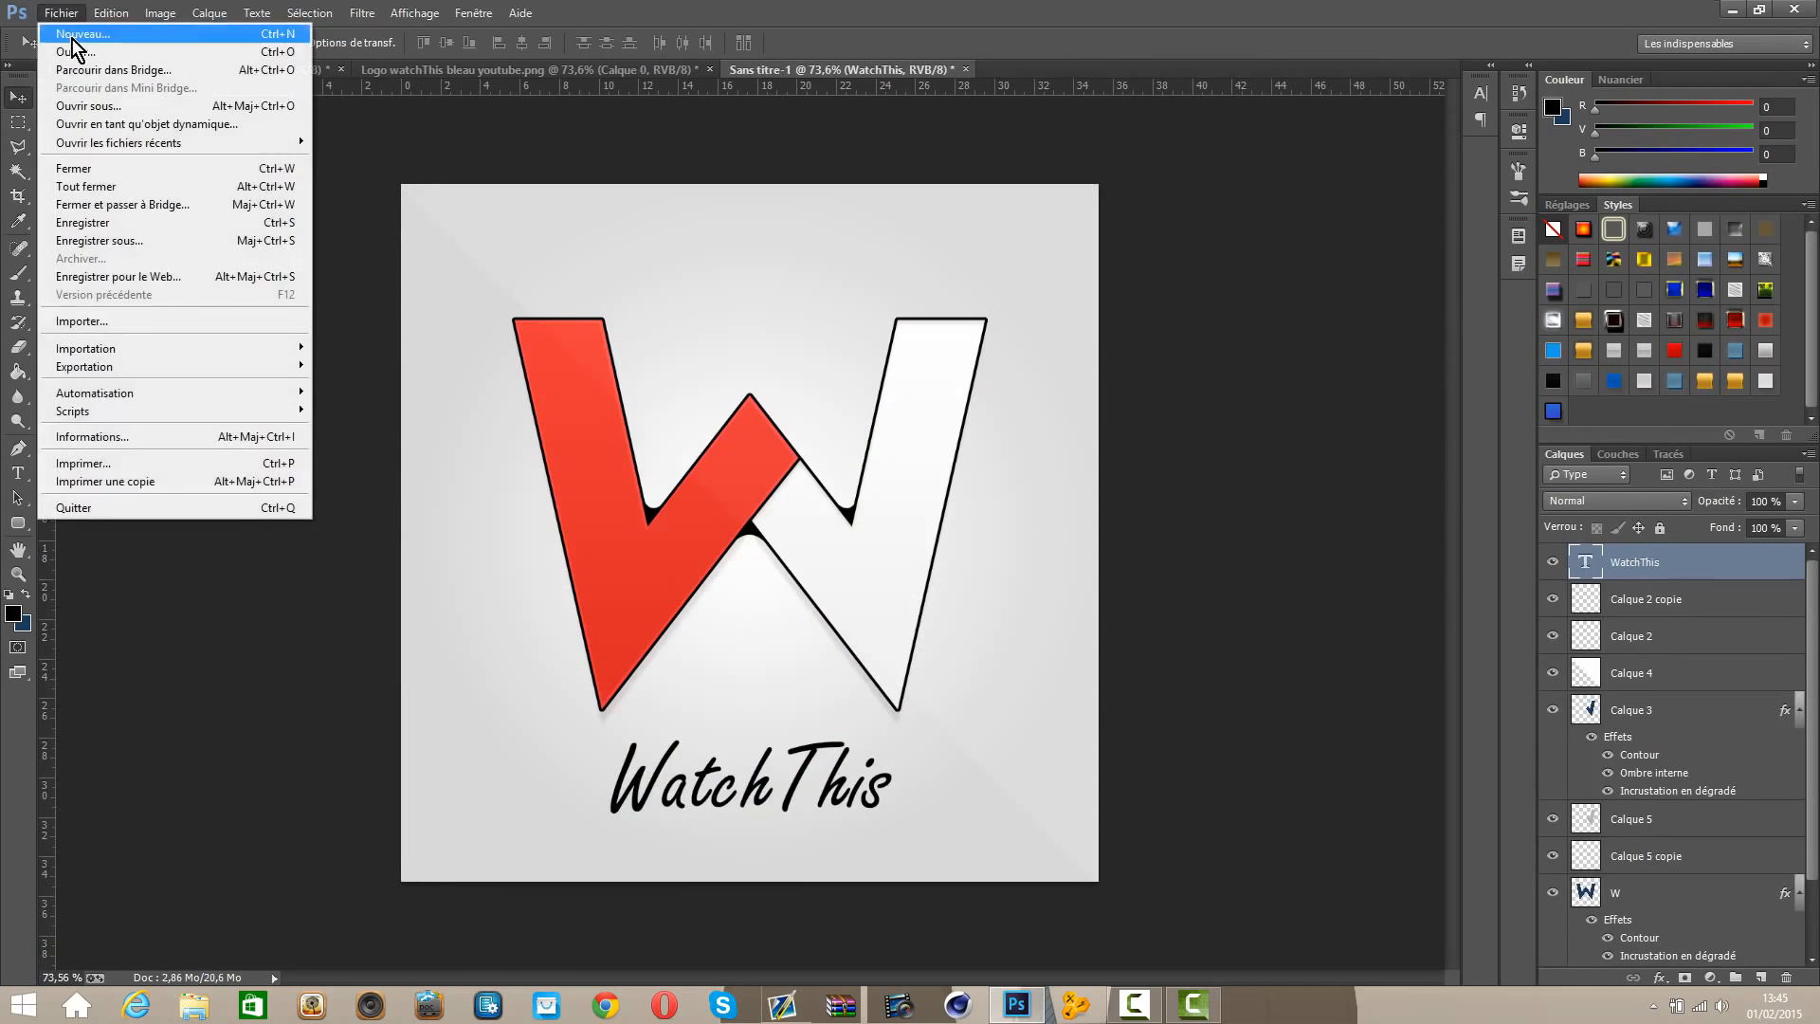
left_click(72, 36)
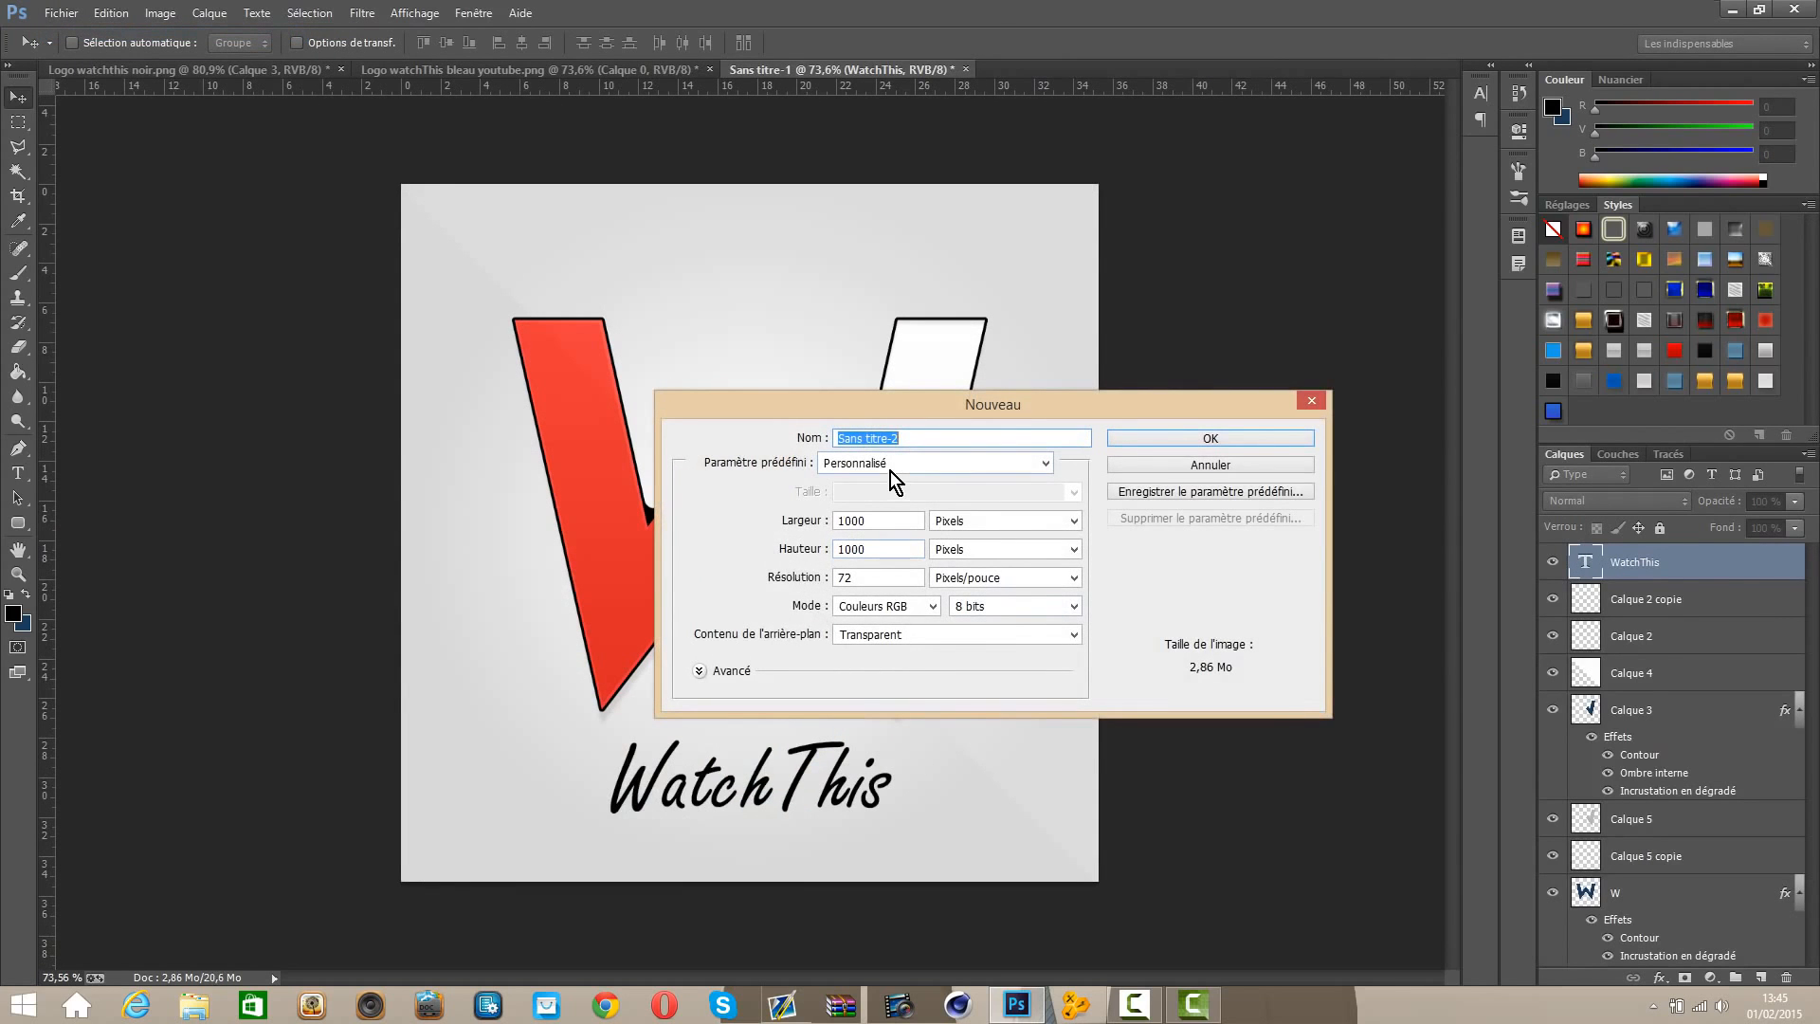
left_click(1226, 433)
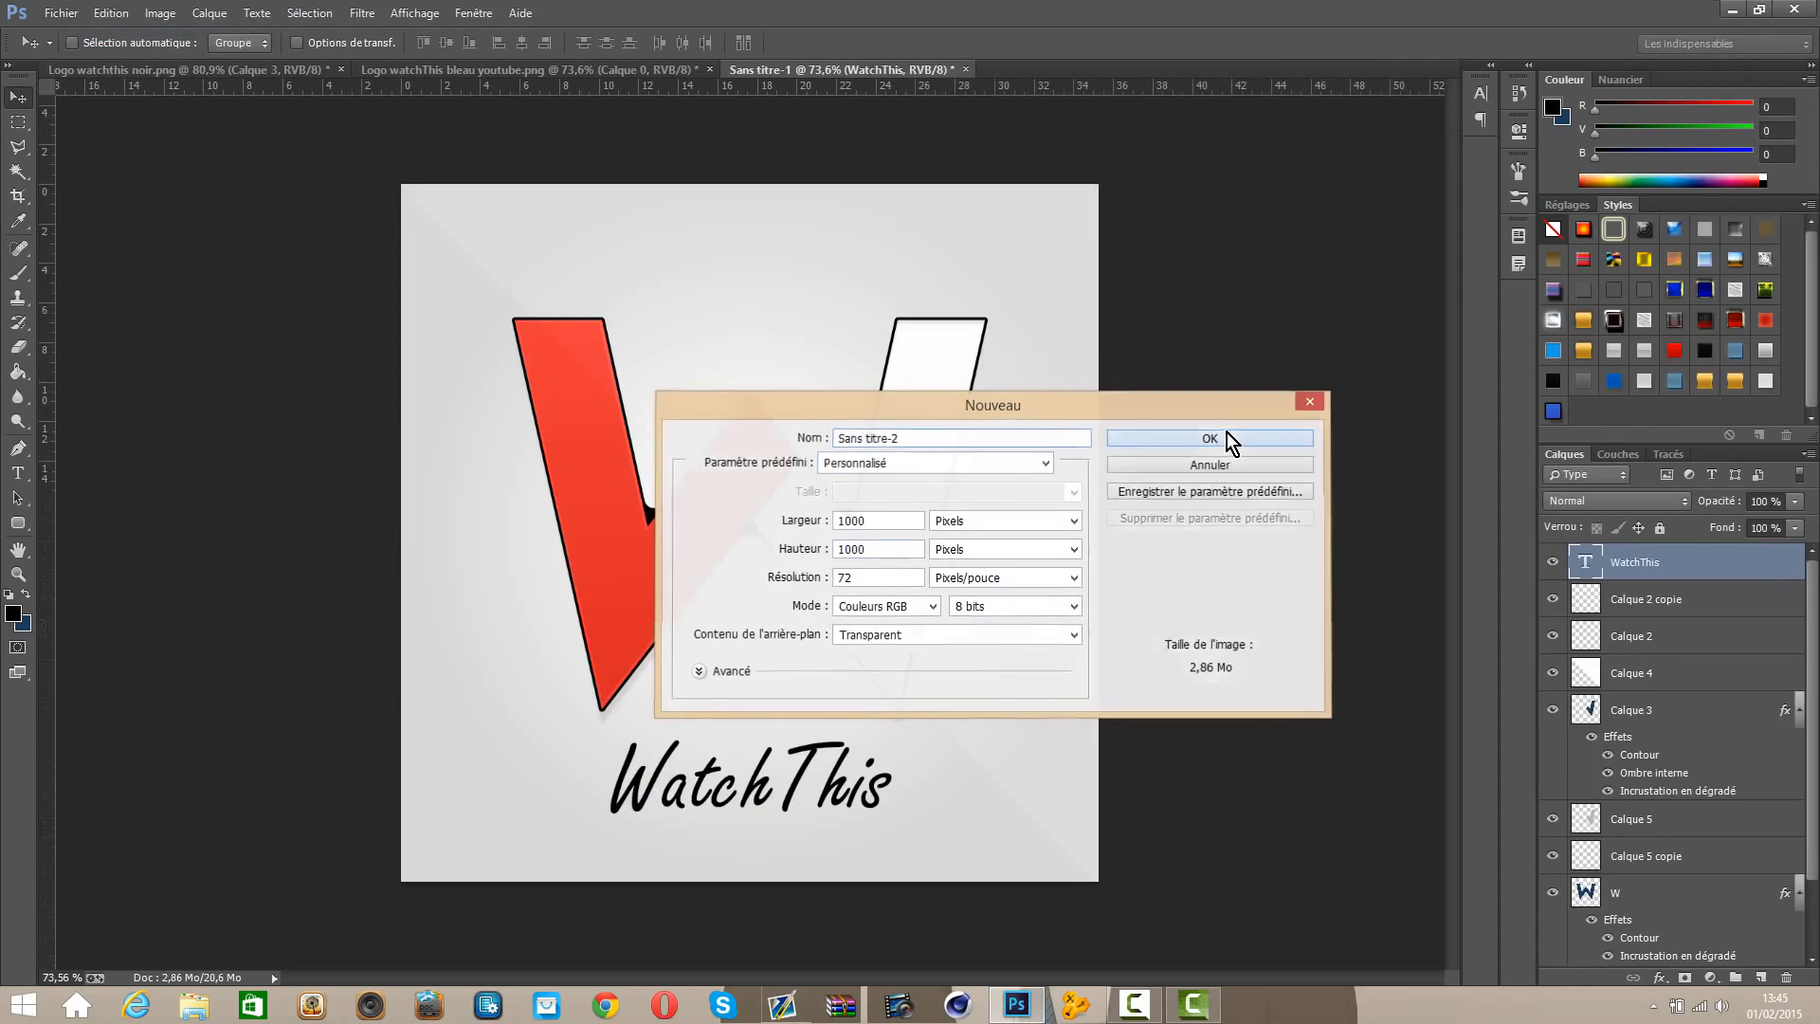
left_click(19, 372)
left_click(738, 493)
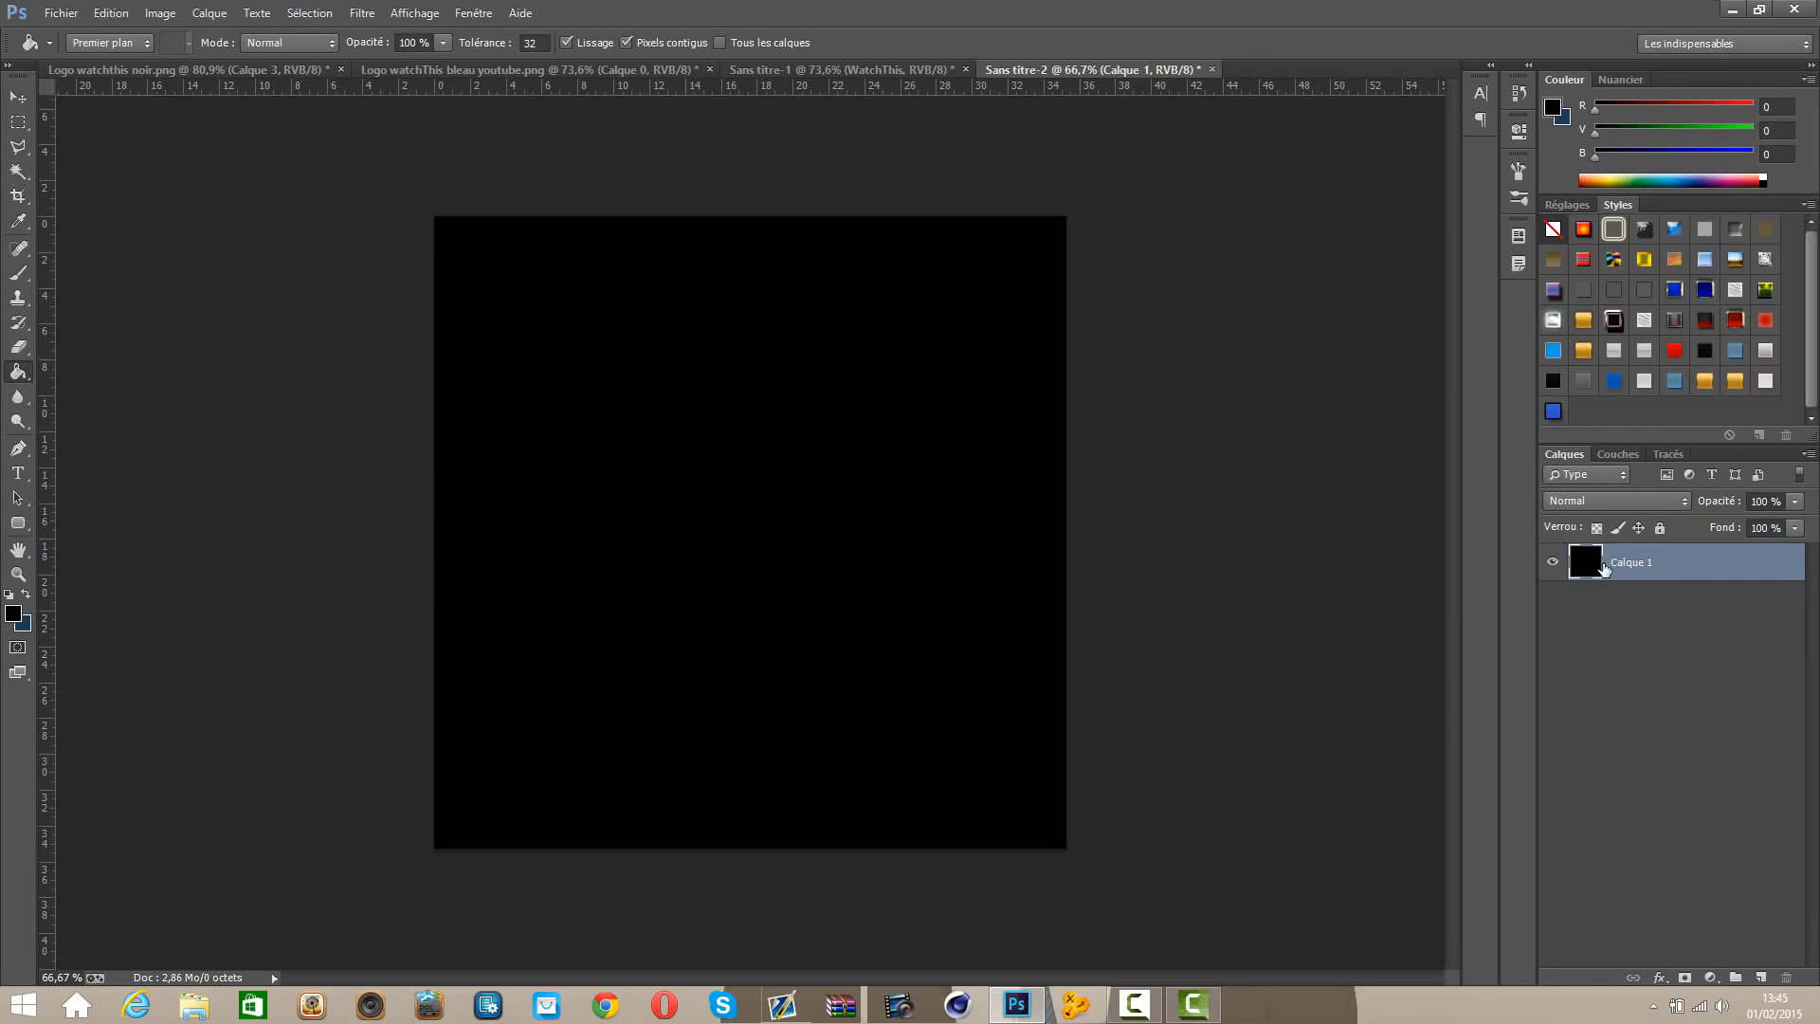
Step: Add an inverted gradient overlay to Calque 1, running from light grey e4e4e4 to white
double_click(1602, 564)
left_click(1069, 823)
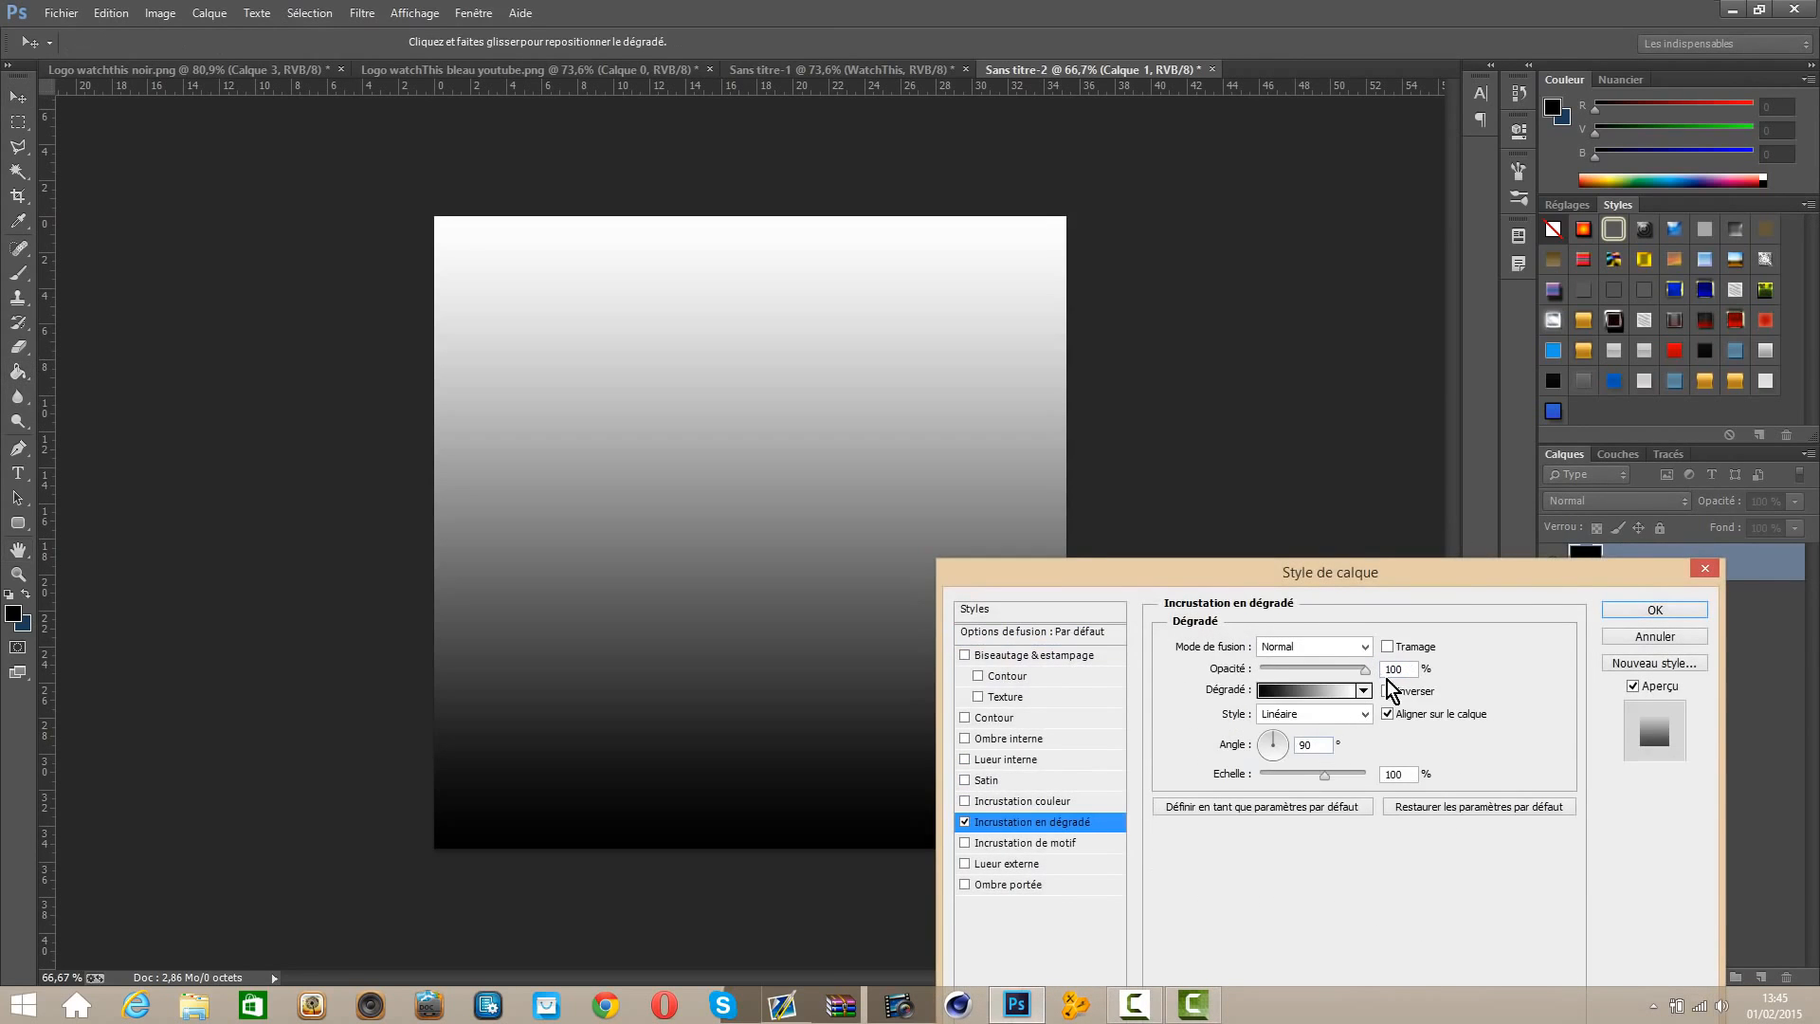
left_click(1387, 691)
left_click(1308, 690)
left_click(1152, 573)
left_click(1226, 648)
left_click(934, 612)
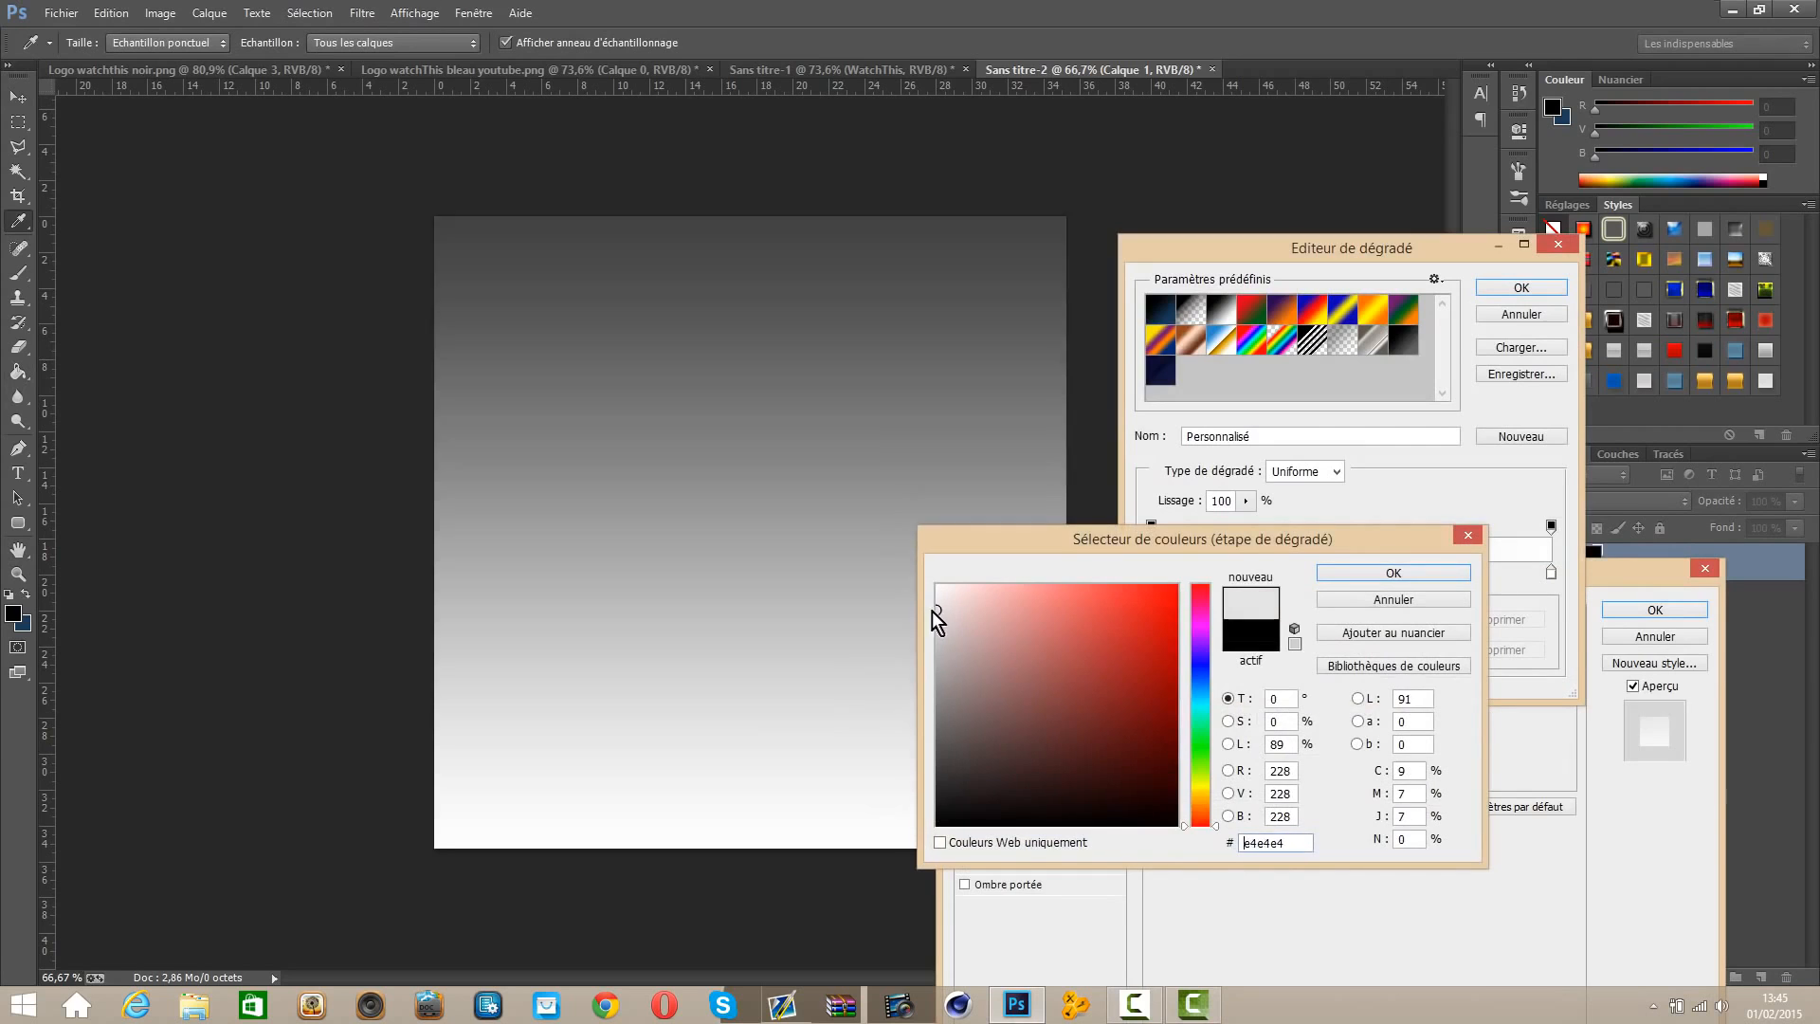
left_click(1386, 574)
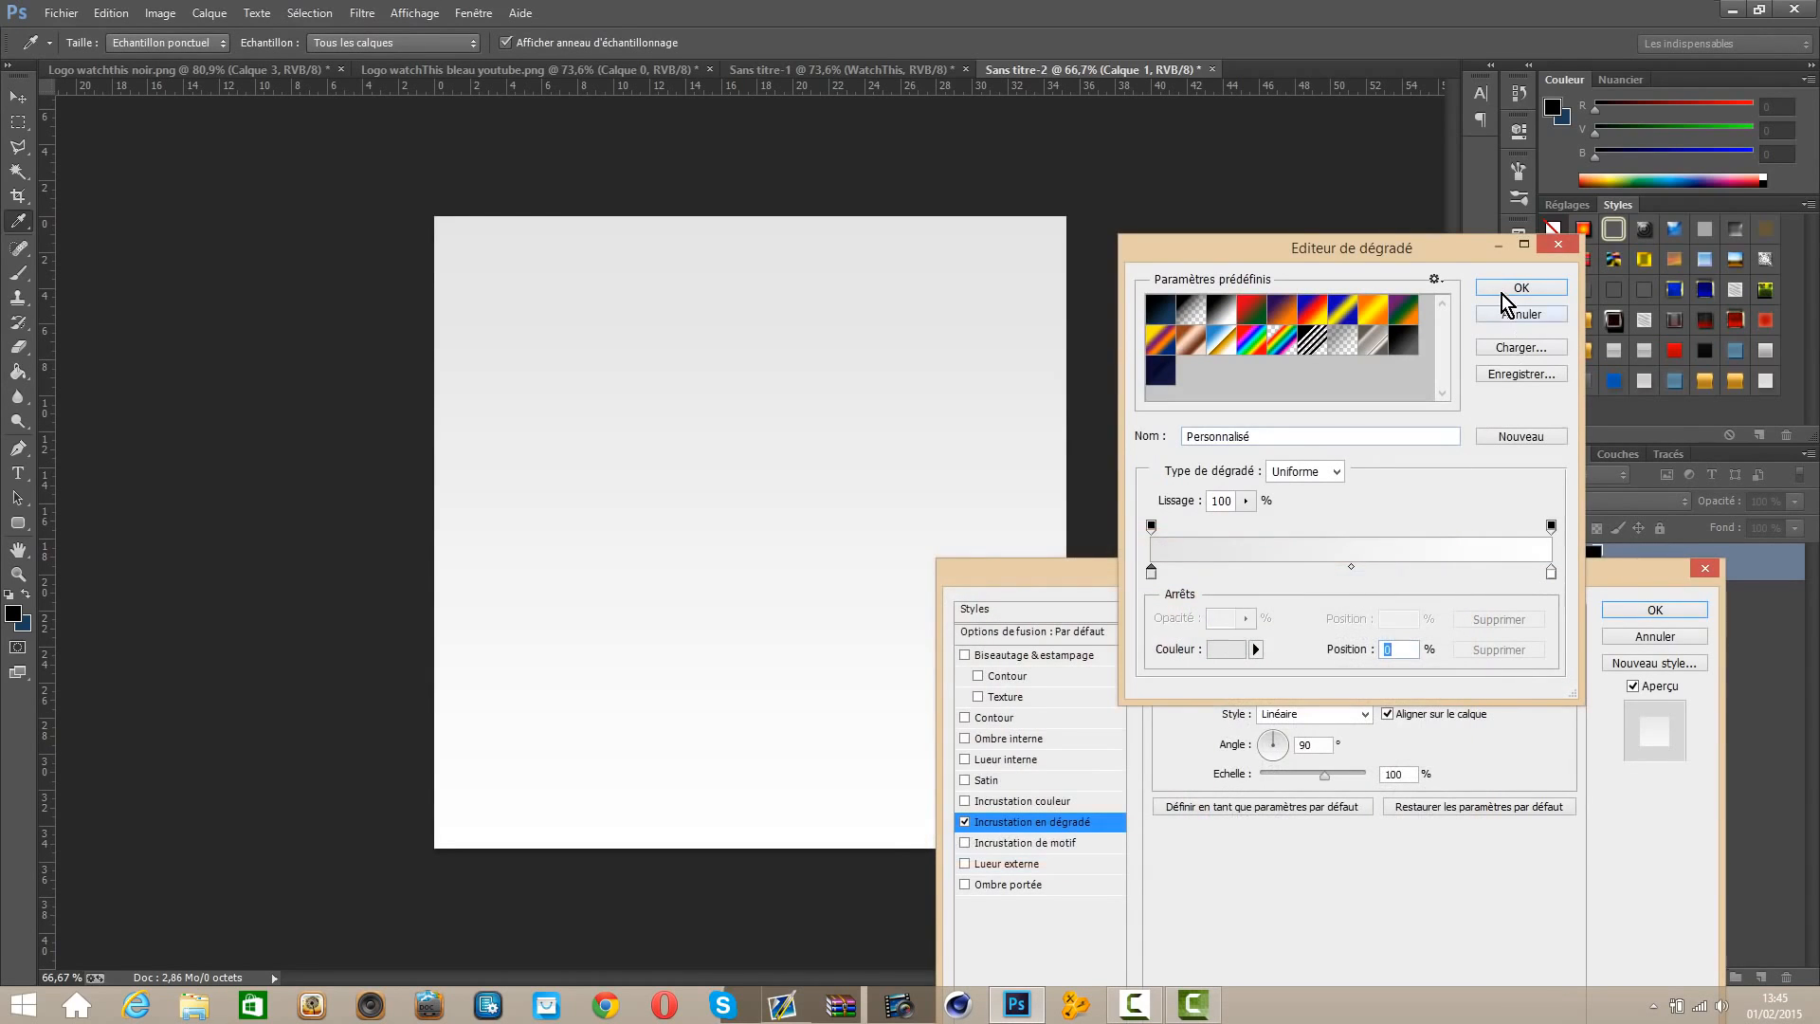
left_click(1521, 288)
Step: Set the gradient overlay's style to Radial and apply the layer style
left_click(1365, 715)
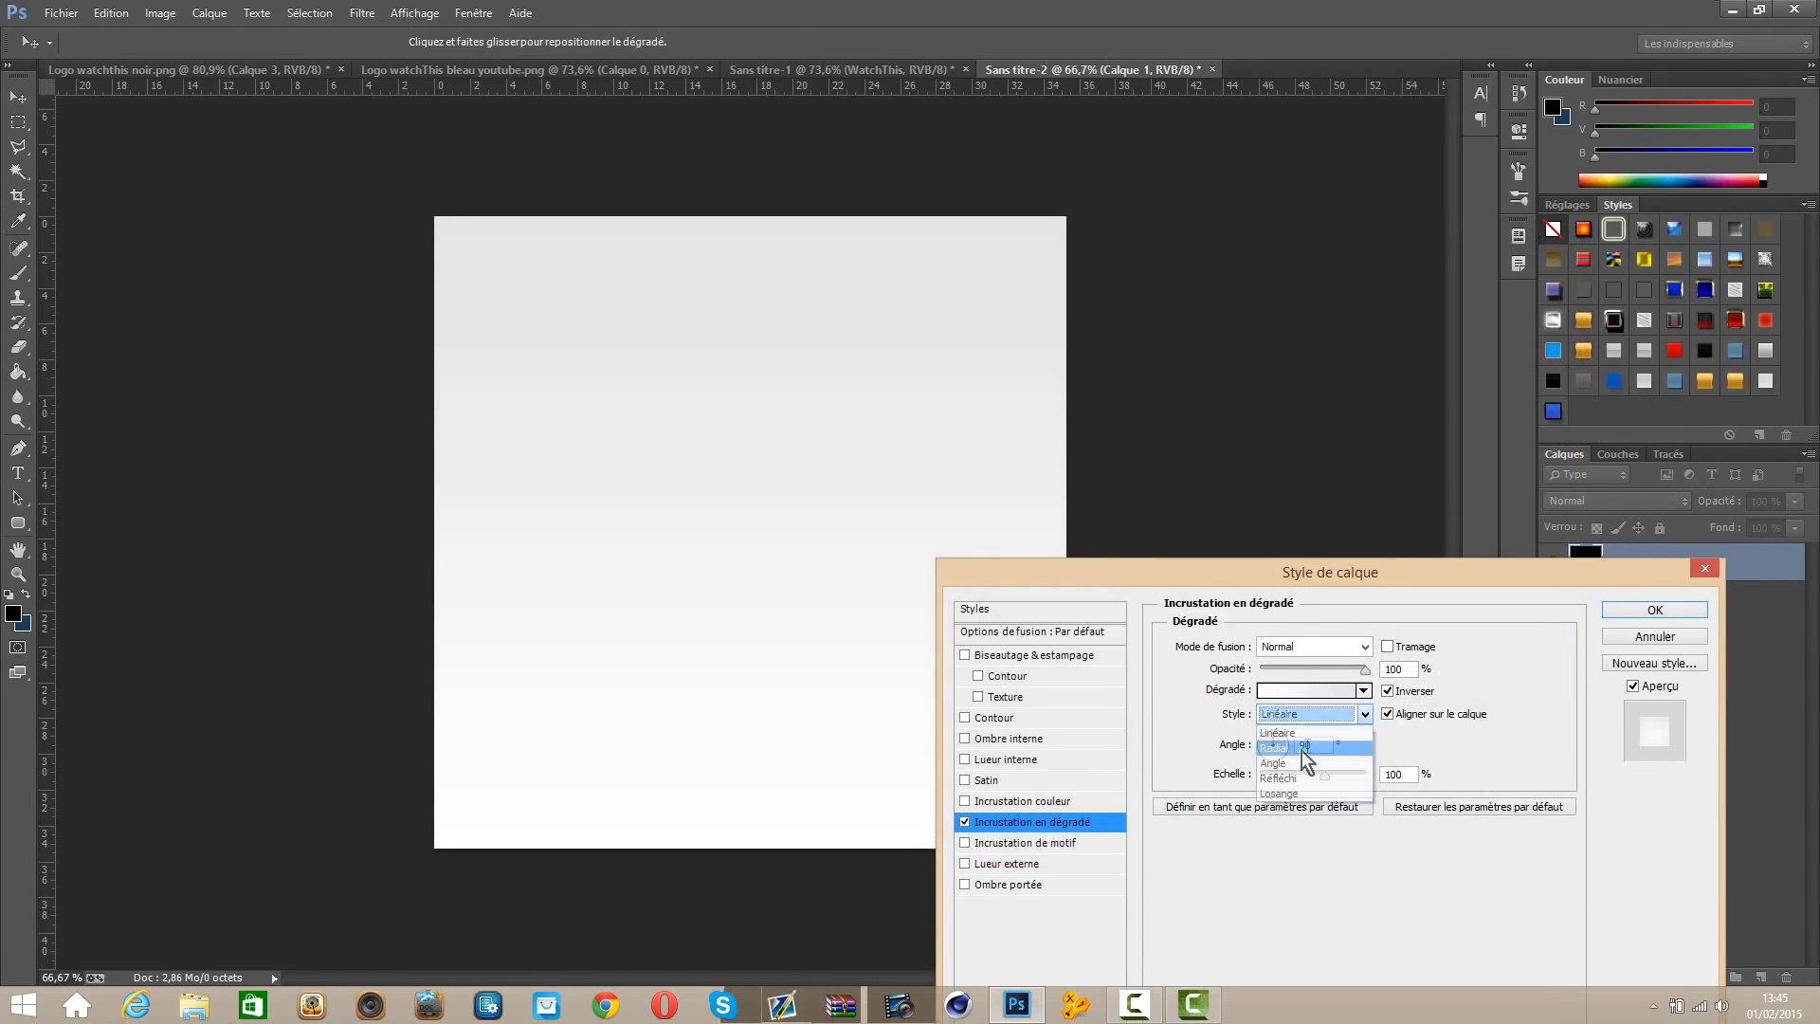
left_click(1300, 751)
left_click(1648, 607)
Step: Add the letter w as large black Comfortaa Thin text at 860,31 pt on the canvas and select it
scroll(724, 602, "up", 1)
key("t")
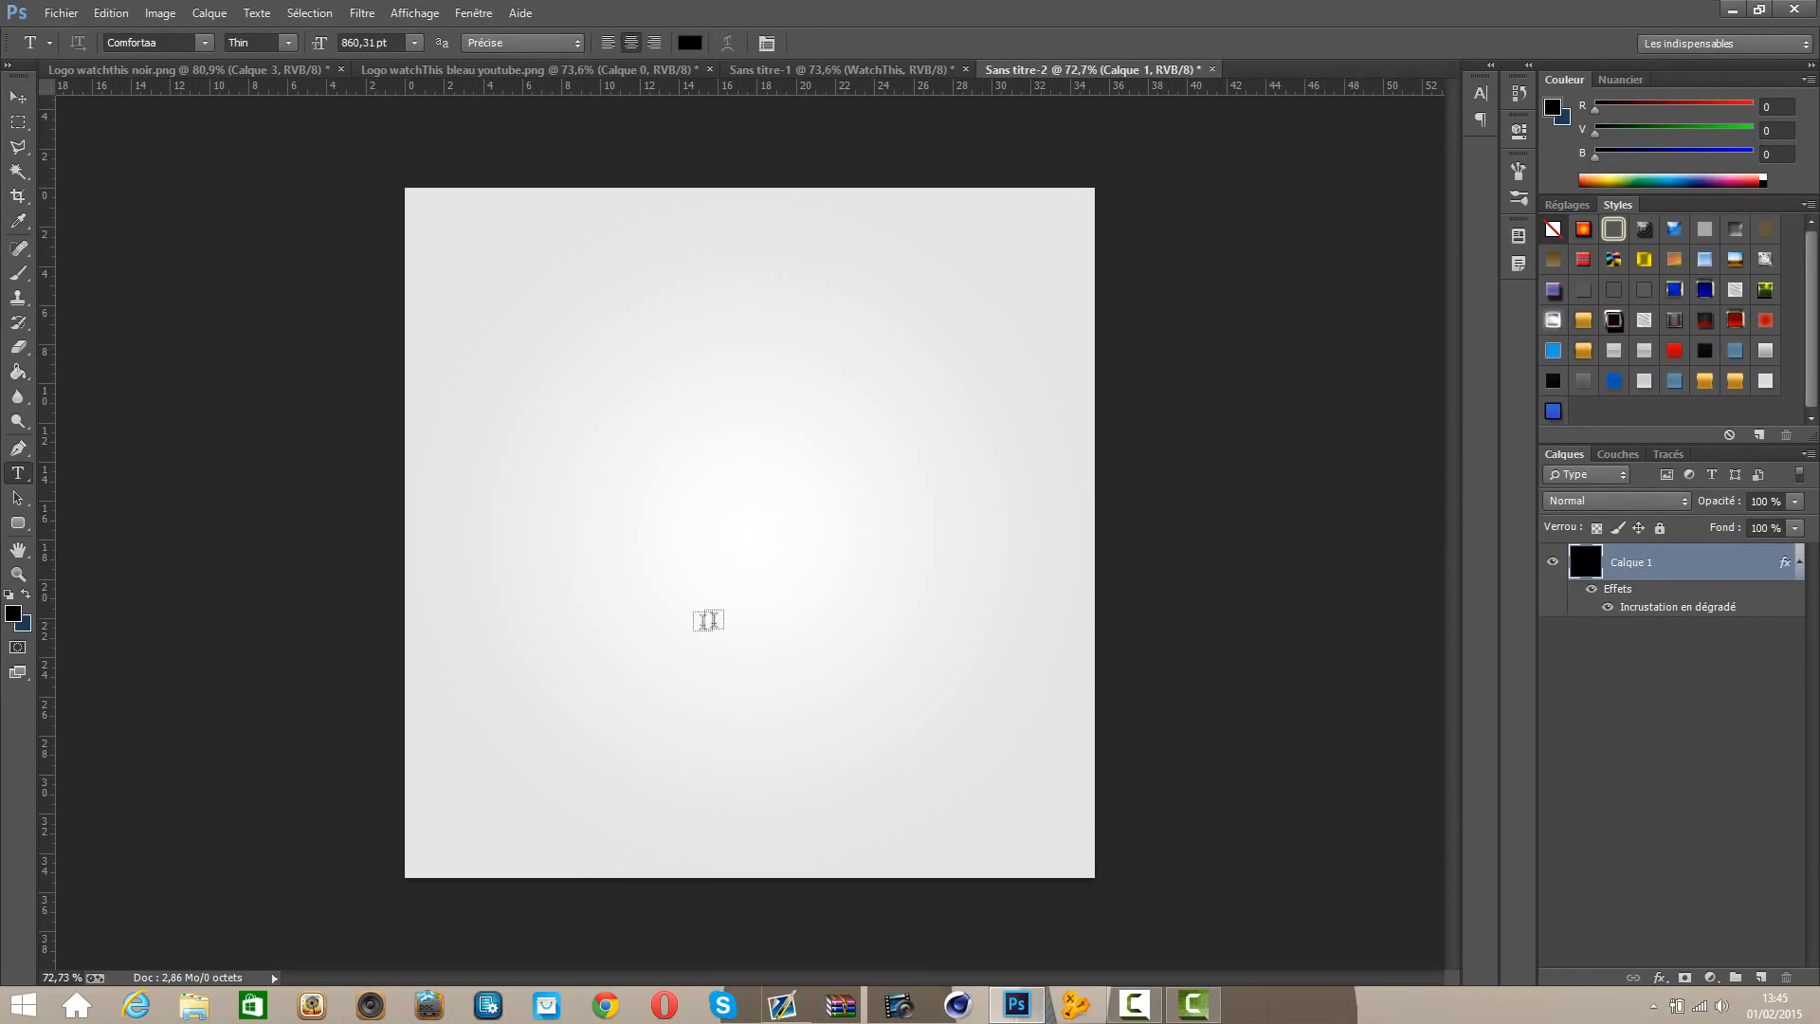
left_click(714, 623)
type("W")
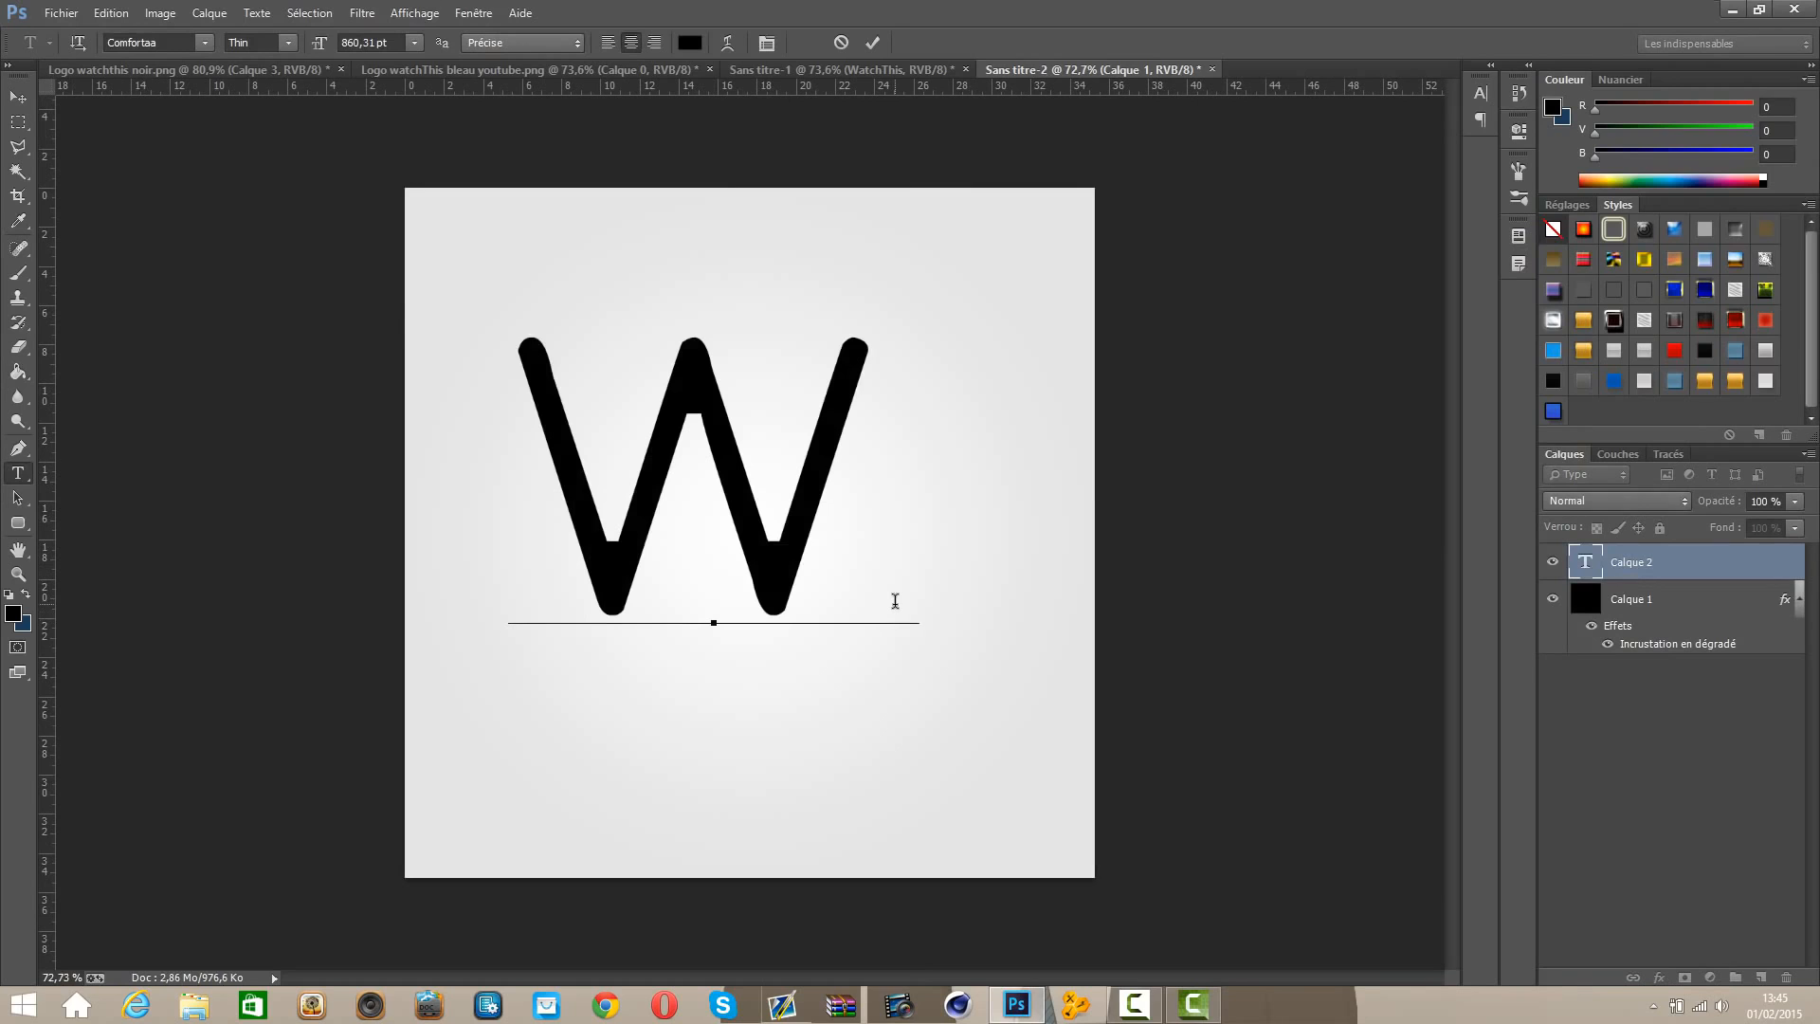
key("ctrl+a")
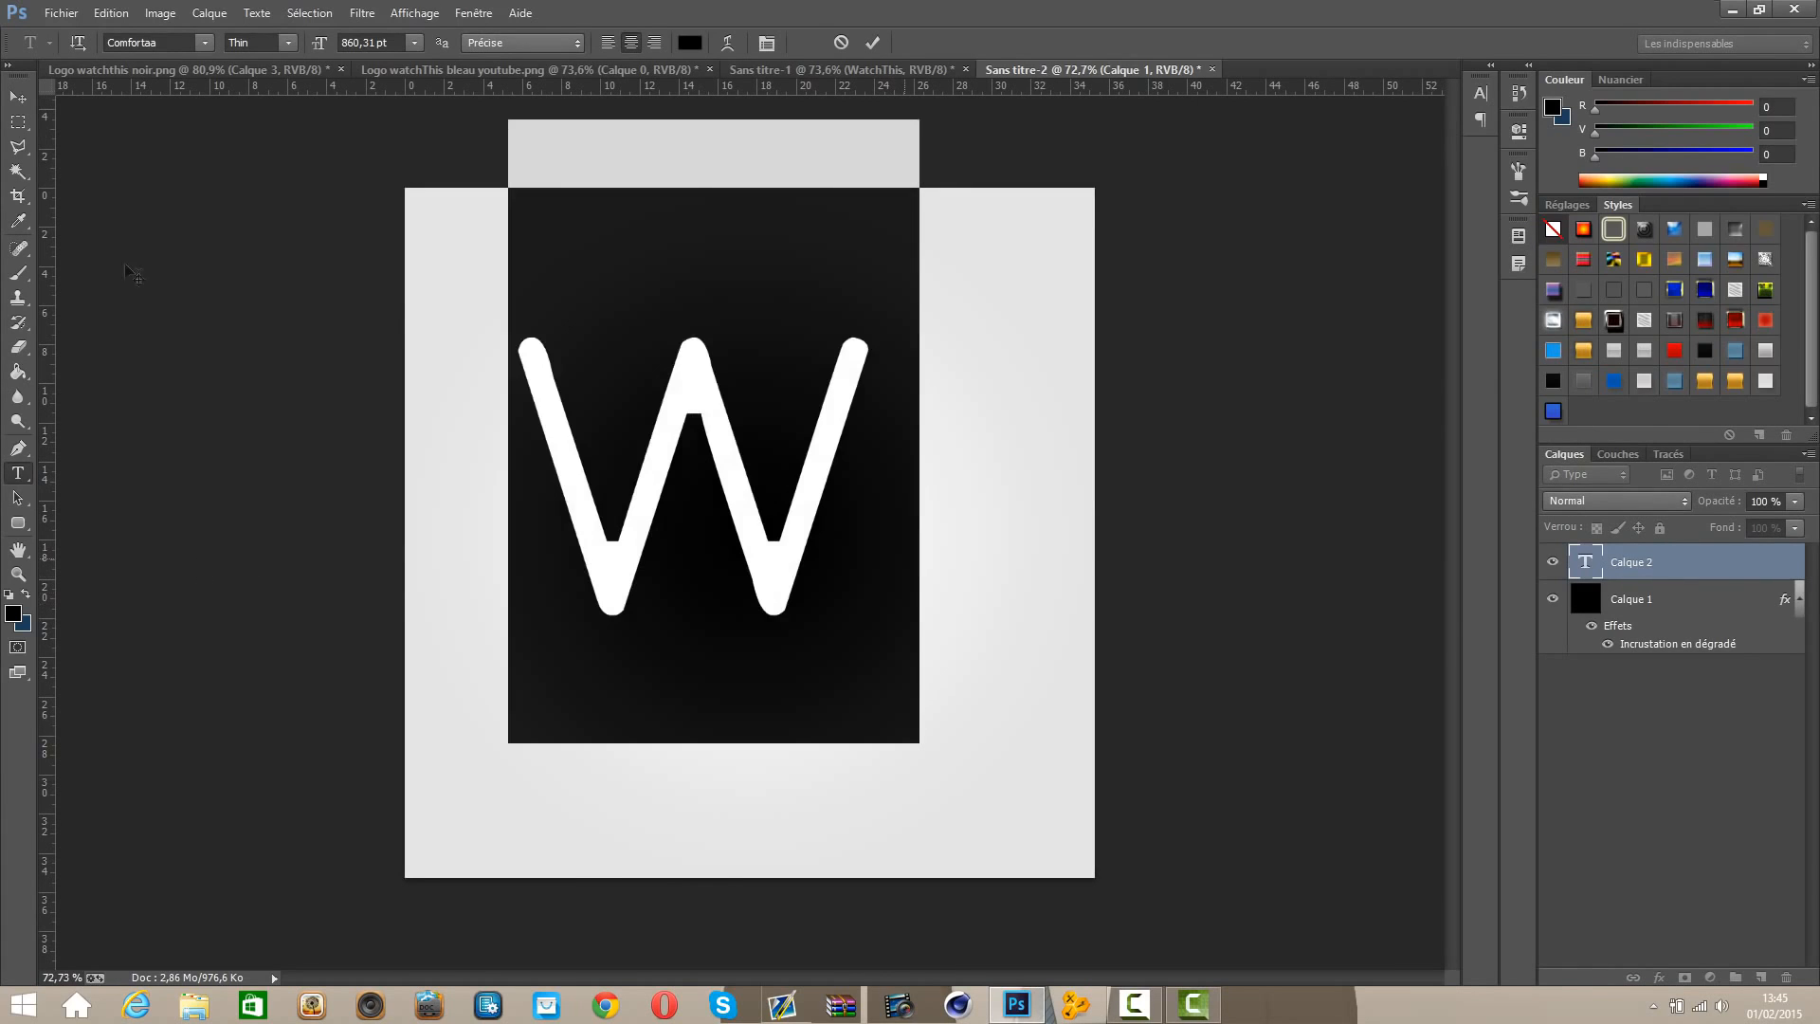
Step: Review the Logo watchthis noir.png and Sans titre-1 designs for reference and return to Sans titre-2
left_click(508, 72)
left_click(250, 72)
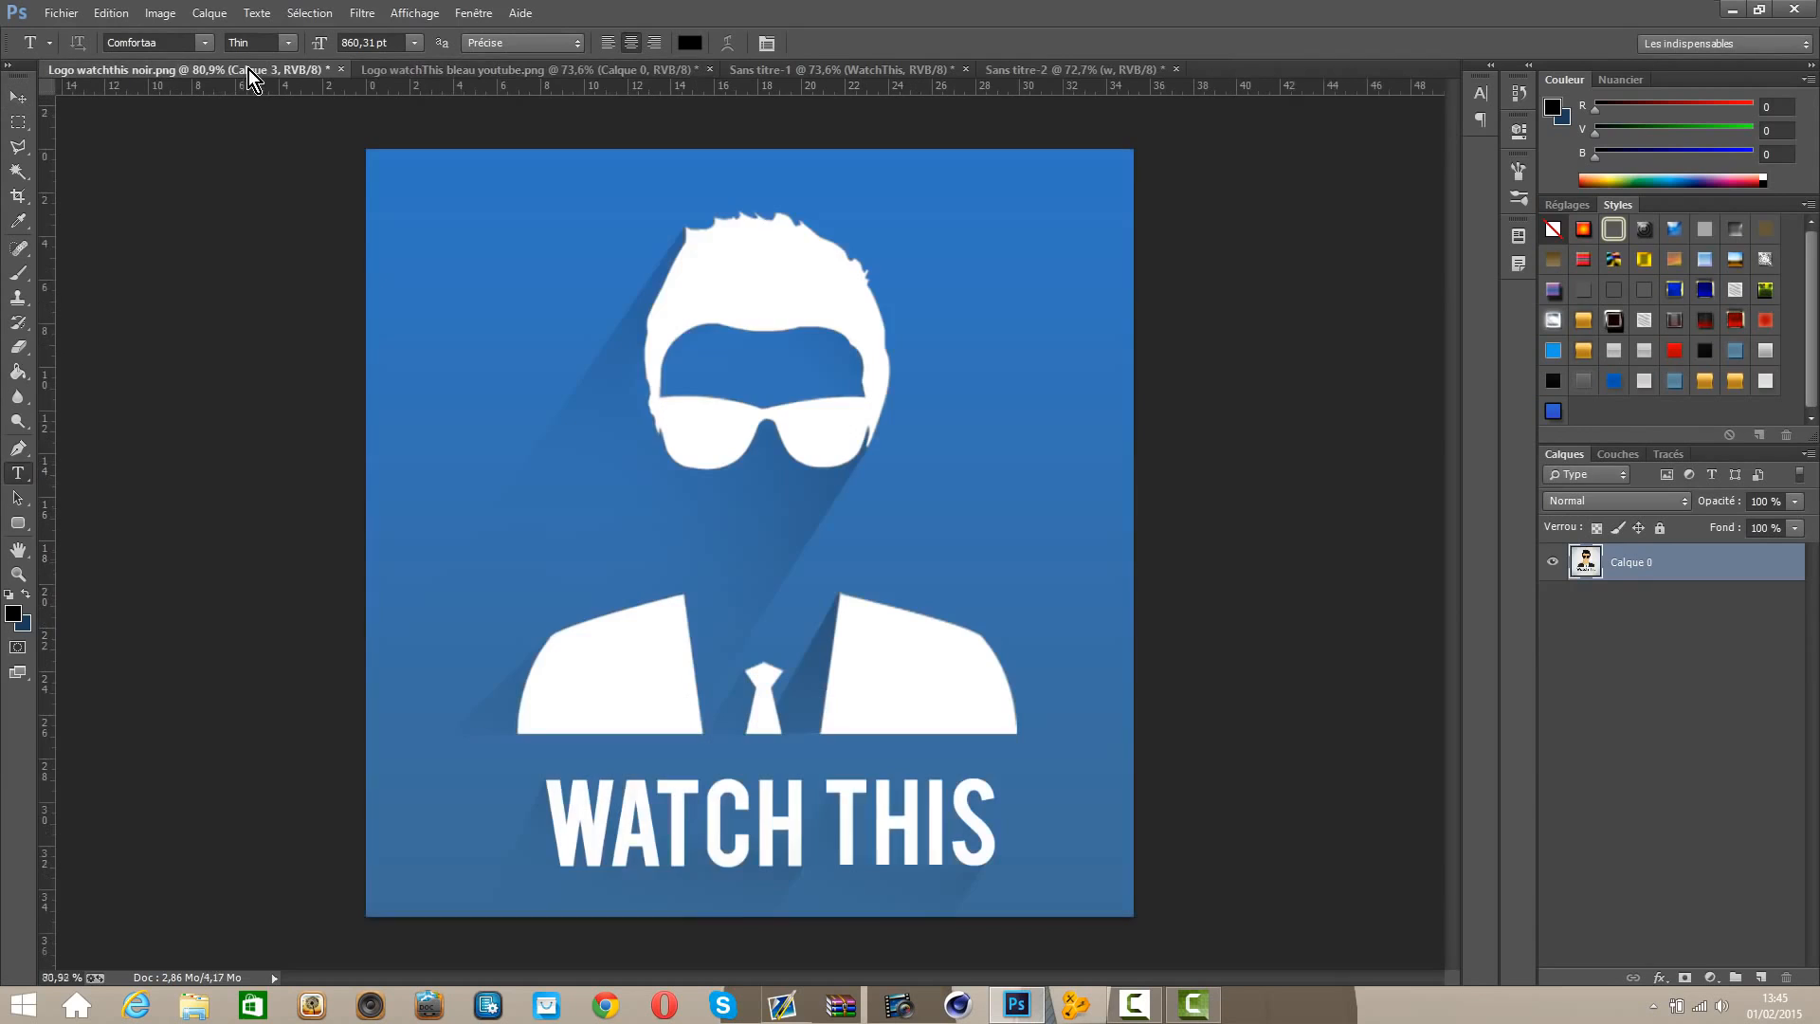
left_click(854, 72)
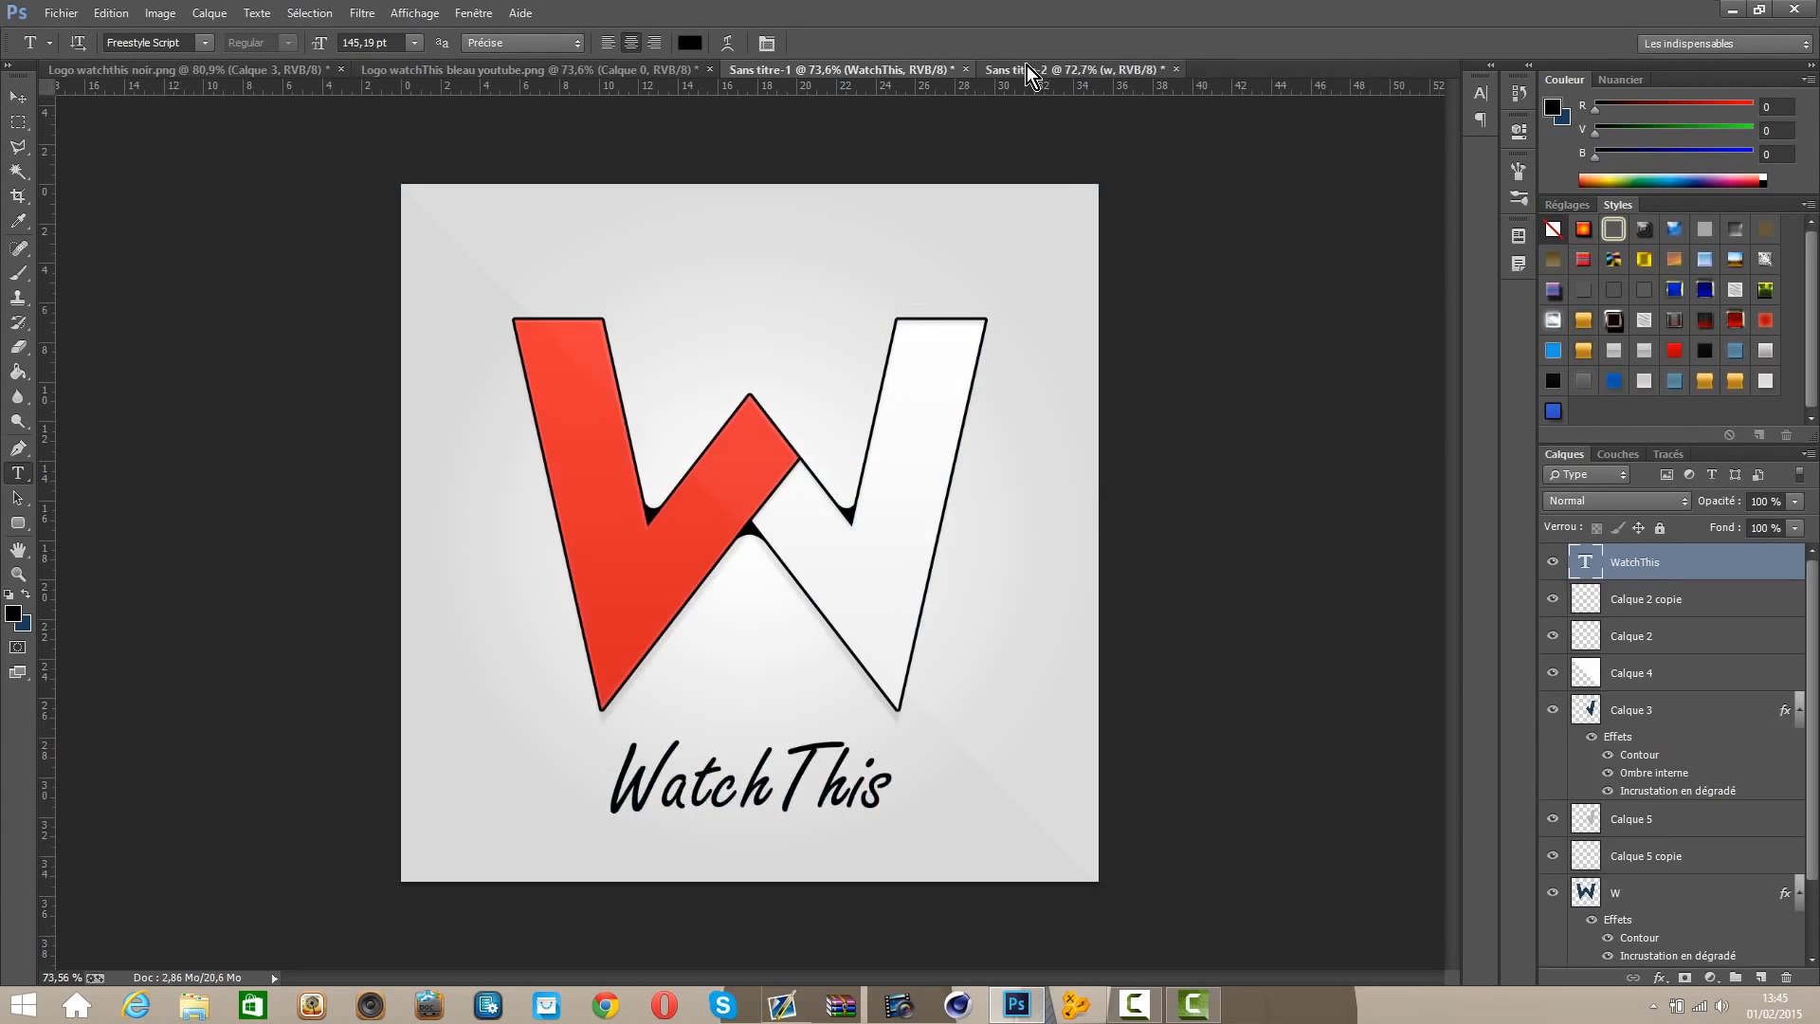
left_click(1031, 73)
Step: Preview successive fonts on the selected letter w, from Alien Encounters onward, and set it to Cafe Nero M54
double_click(826, 467)
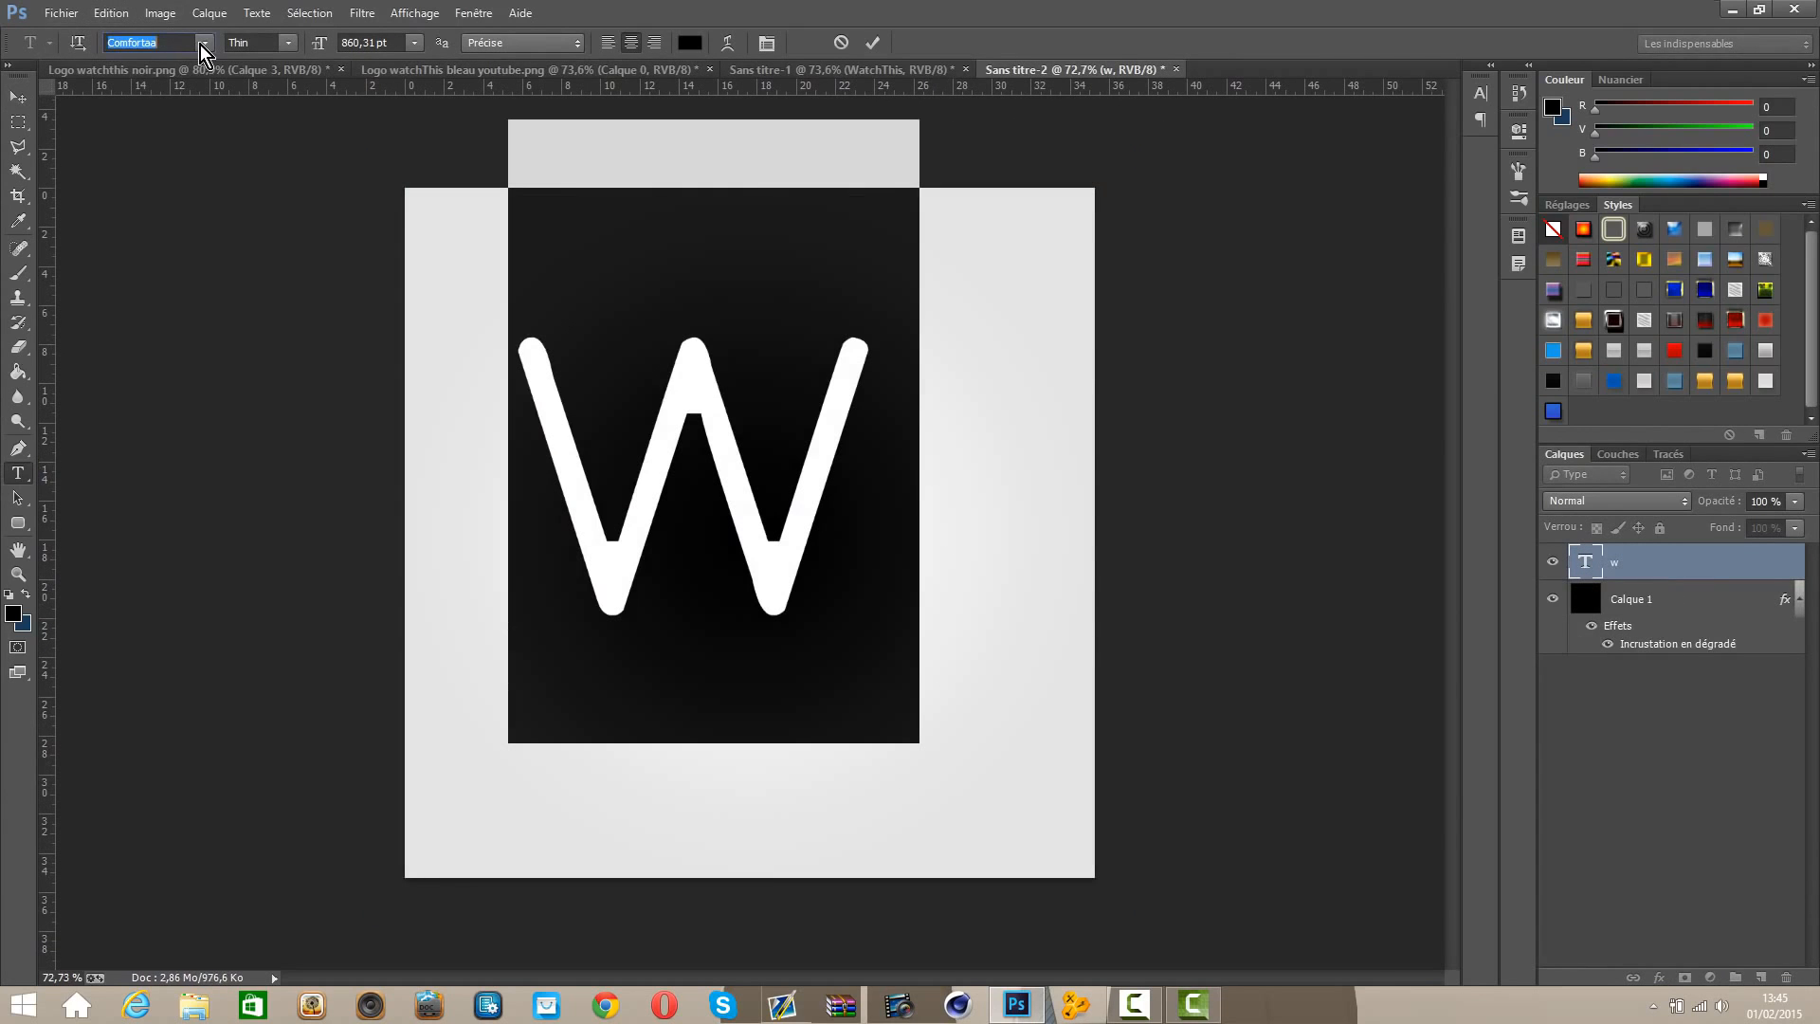
left_click(203, 42)
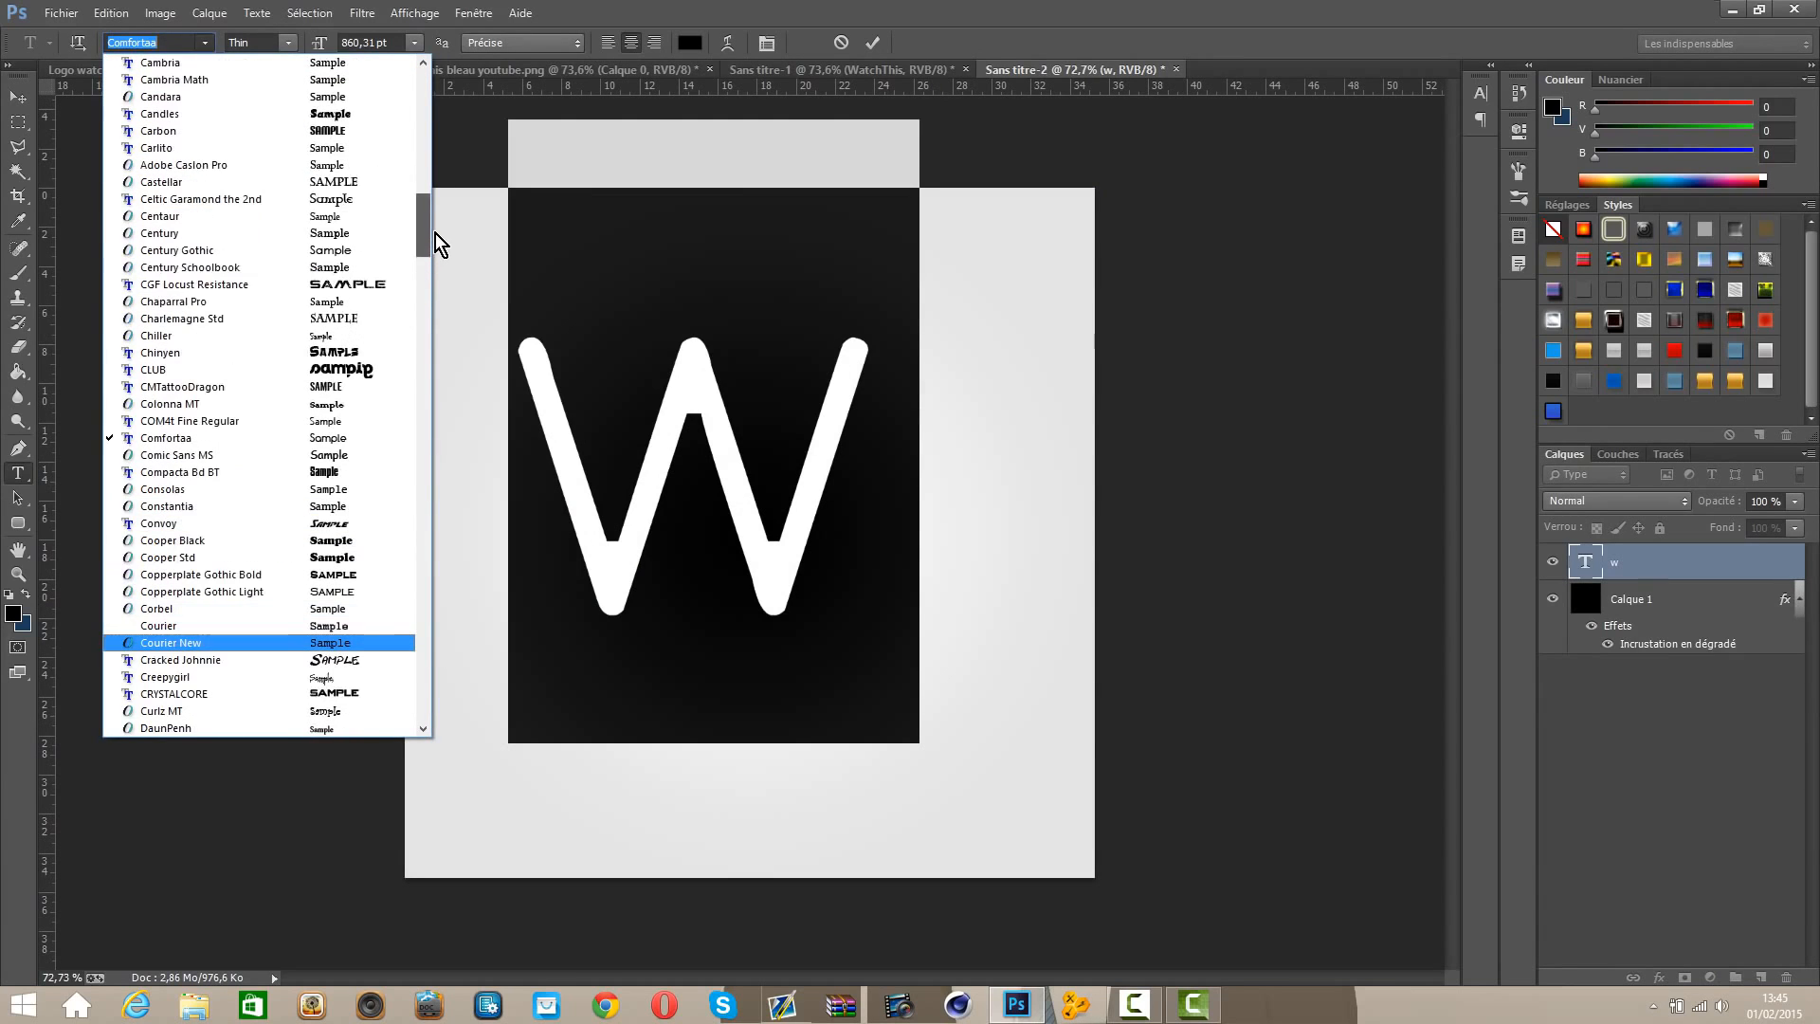
left_click_drag(432, 230, 417, 95)
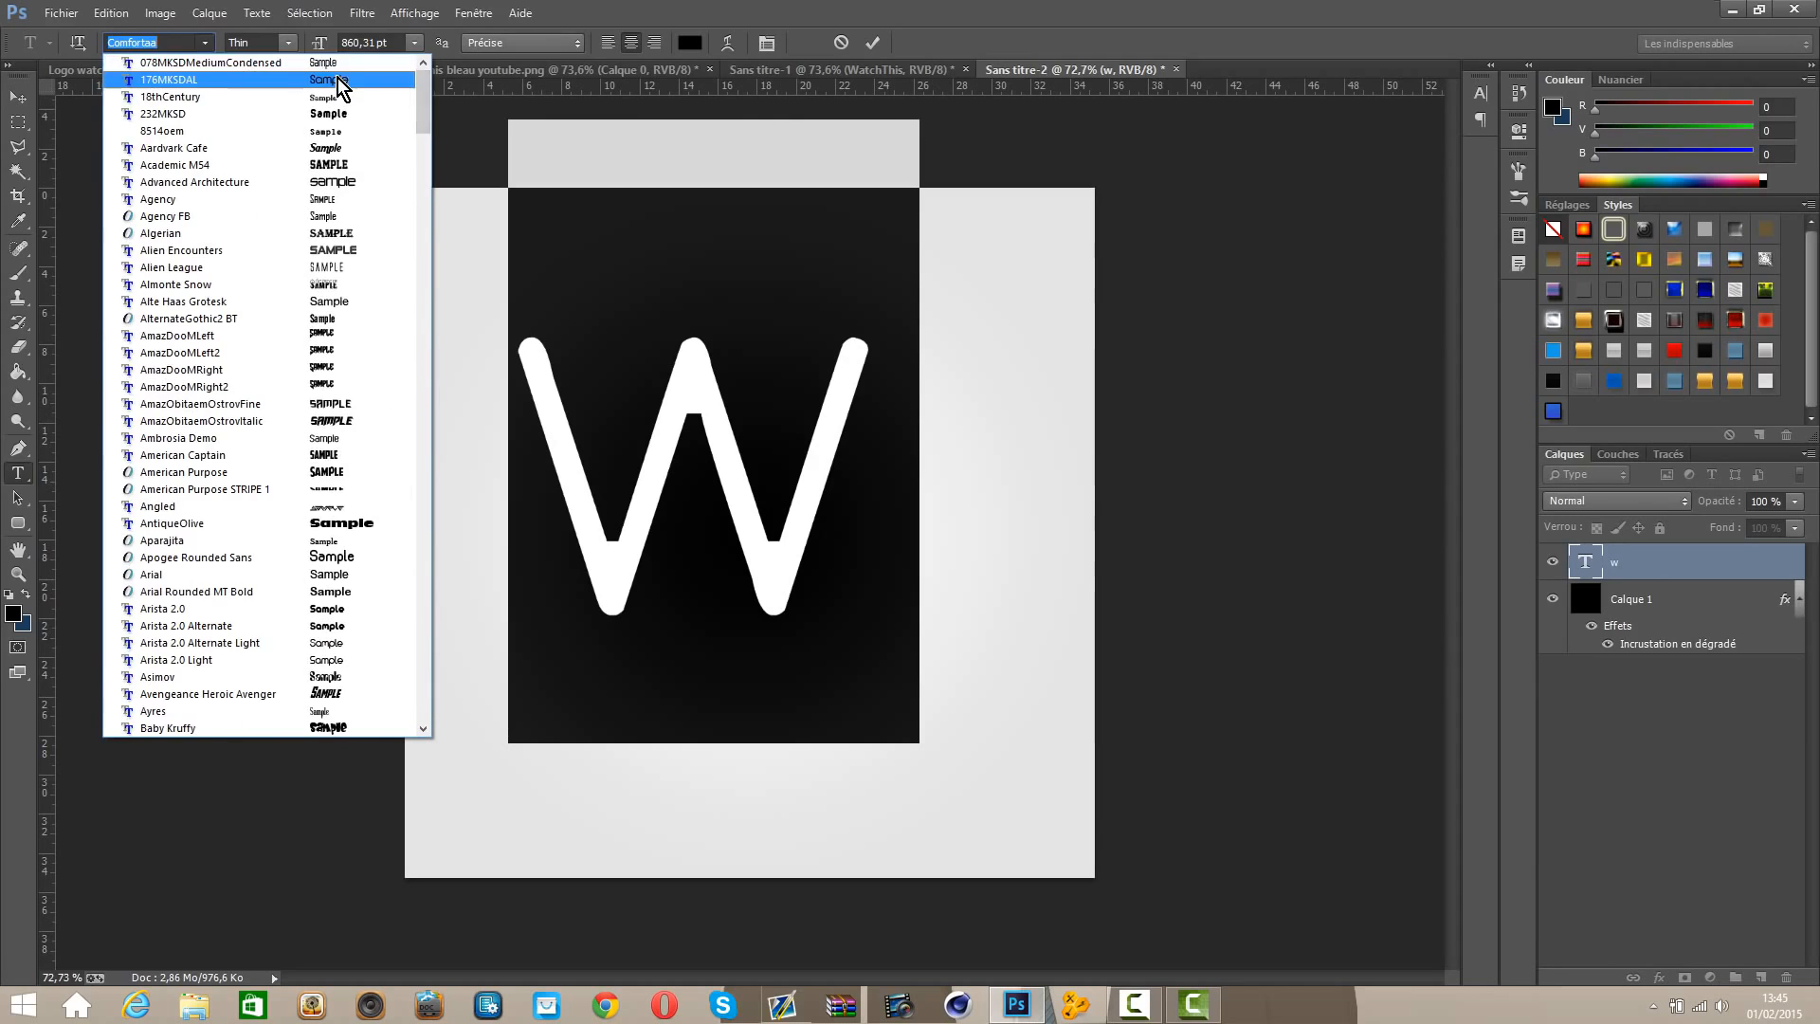
left_click(252, 248)
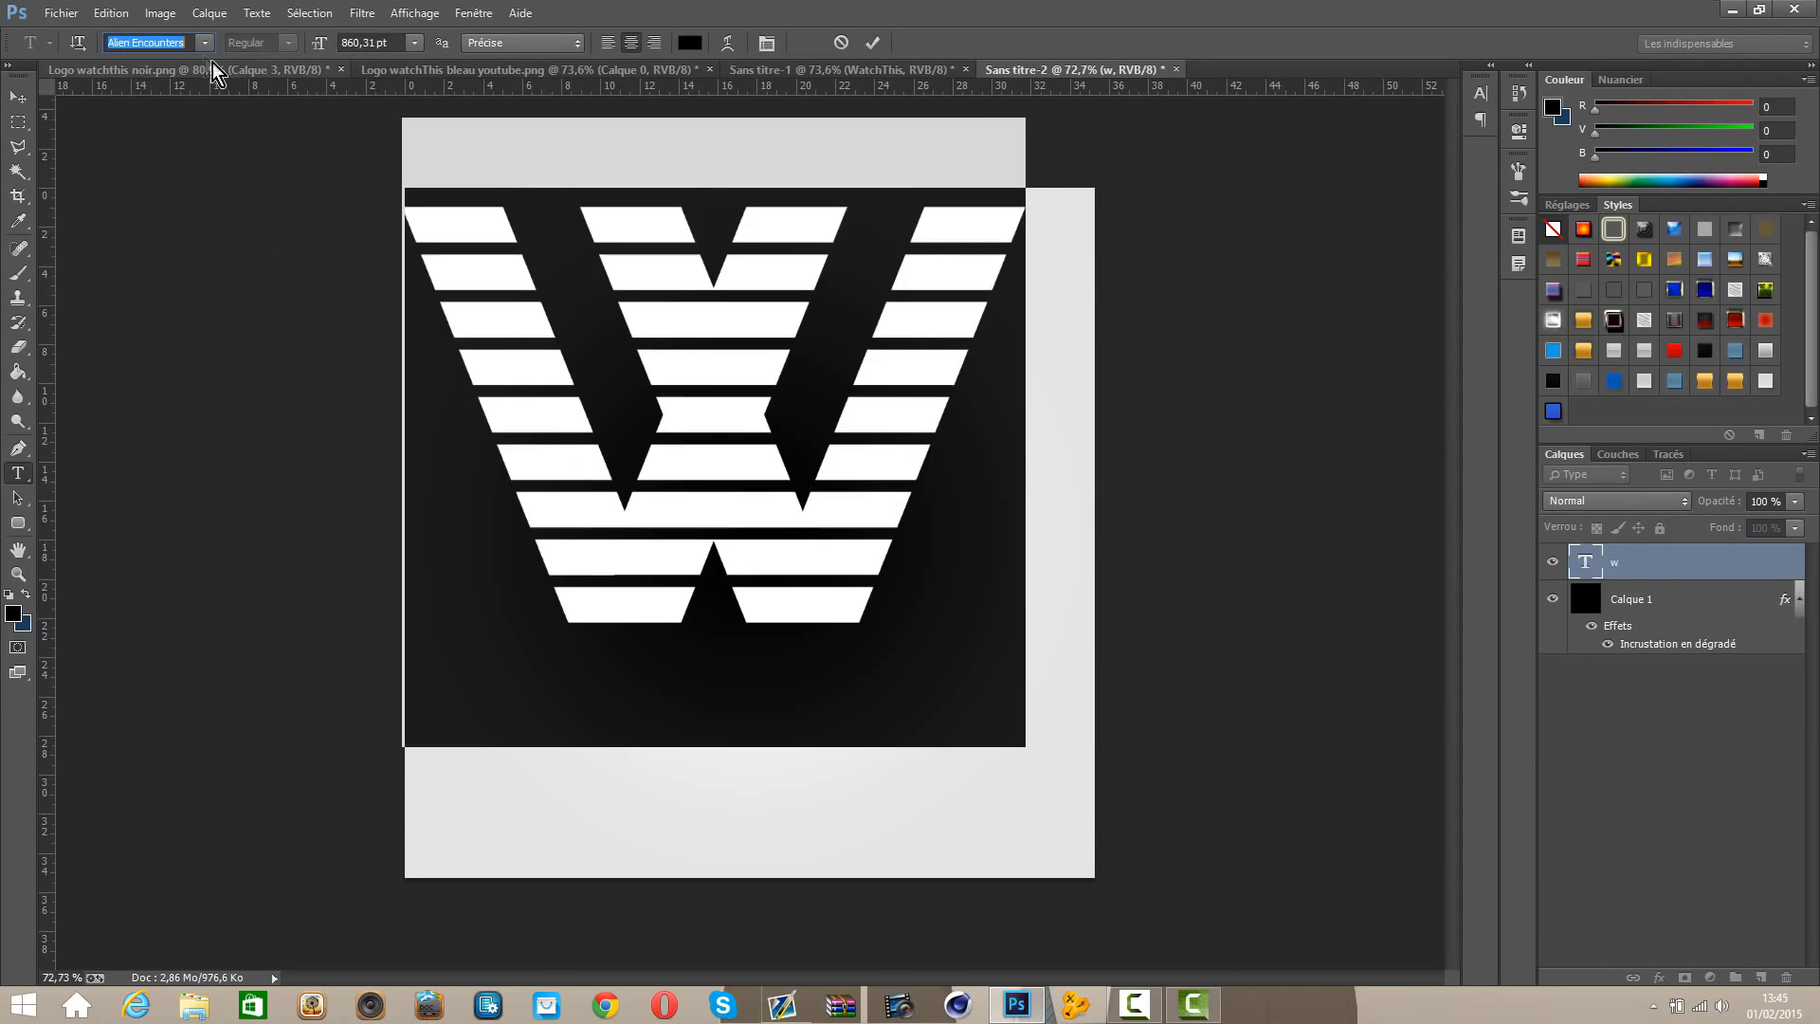
key("Down")
key("Down")
key("Down")
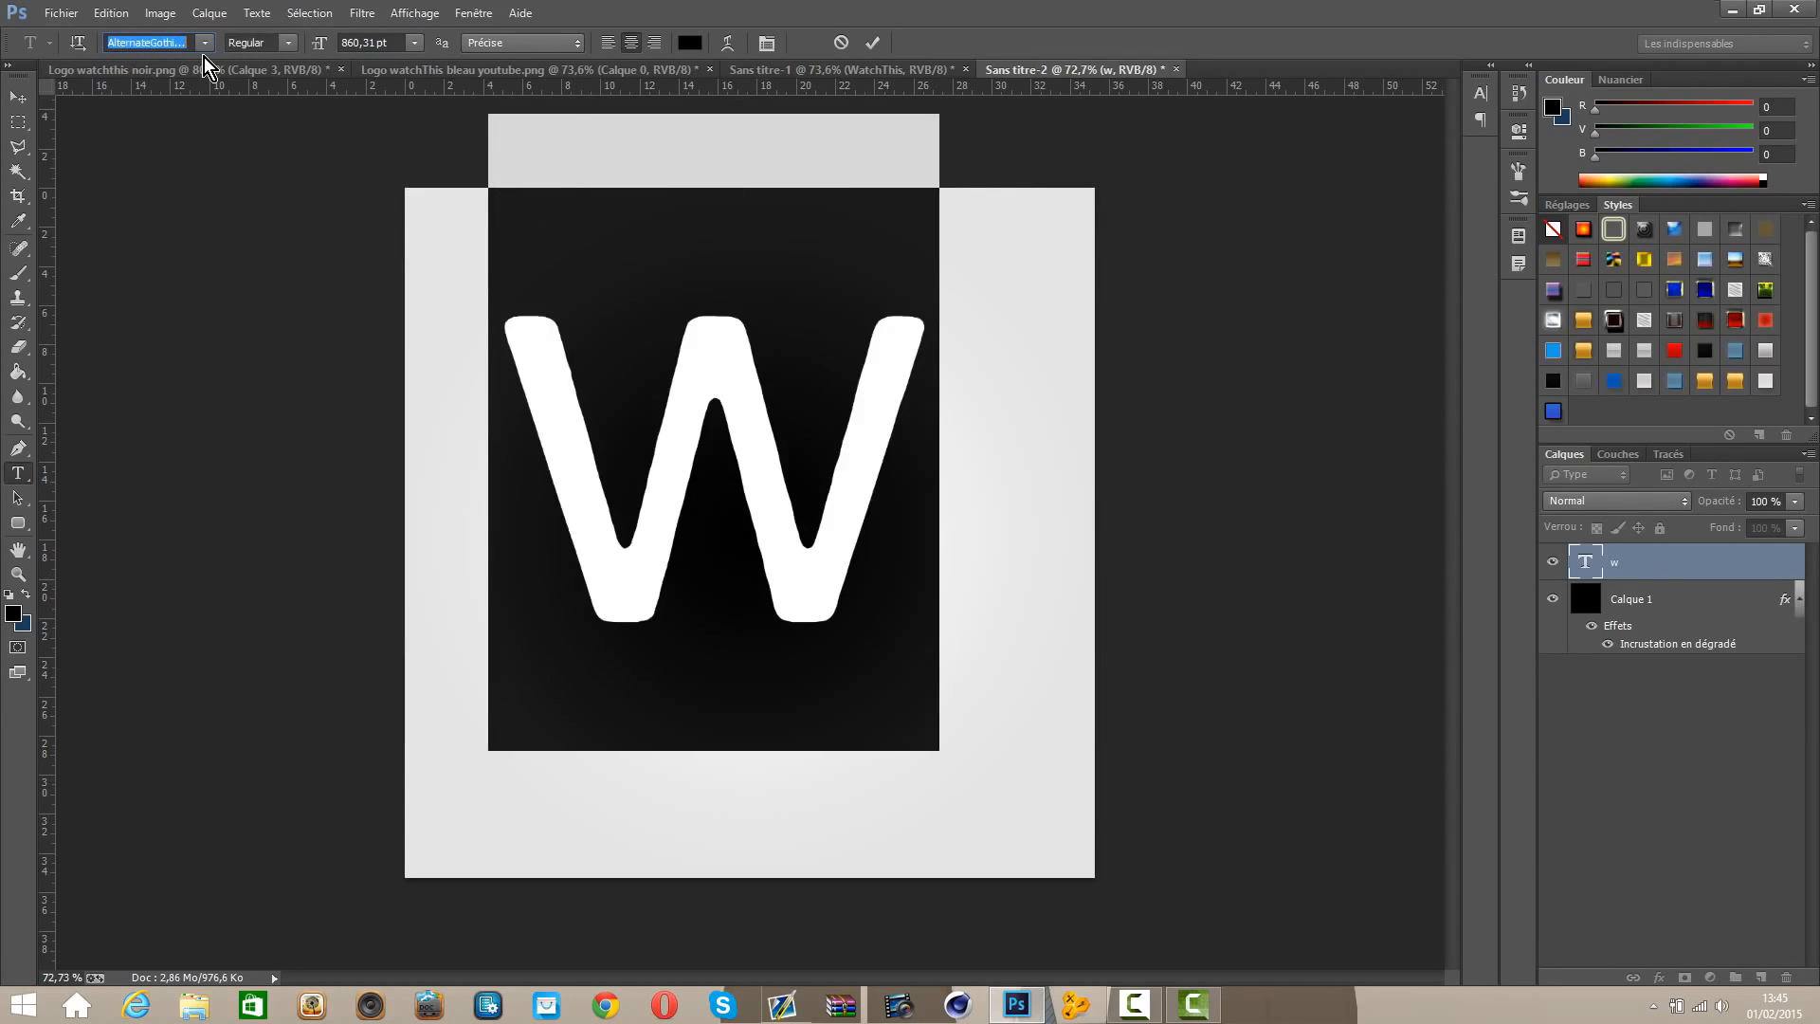
key("Down")
key("Down")
key("Down")
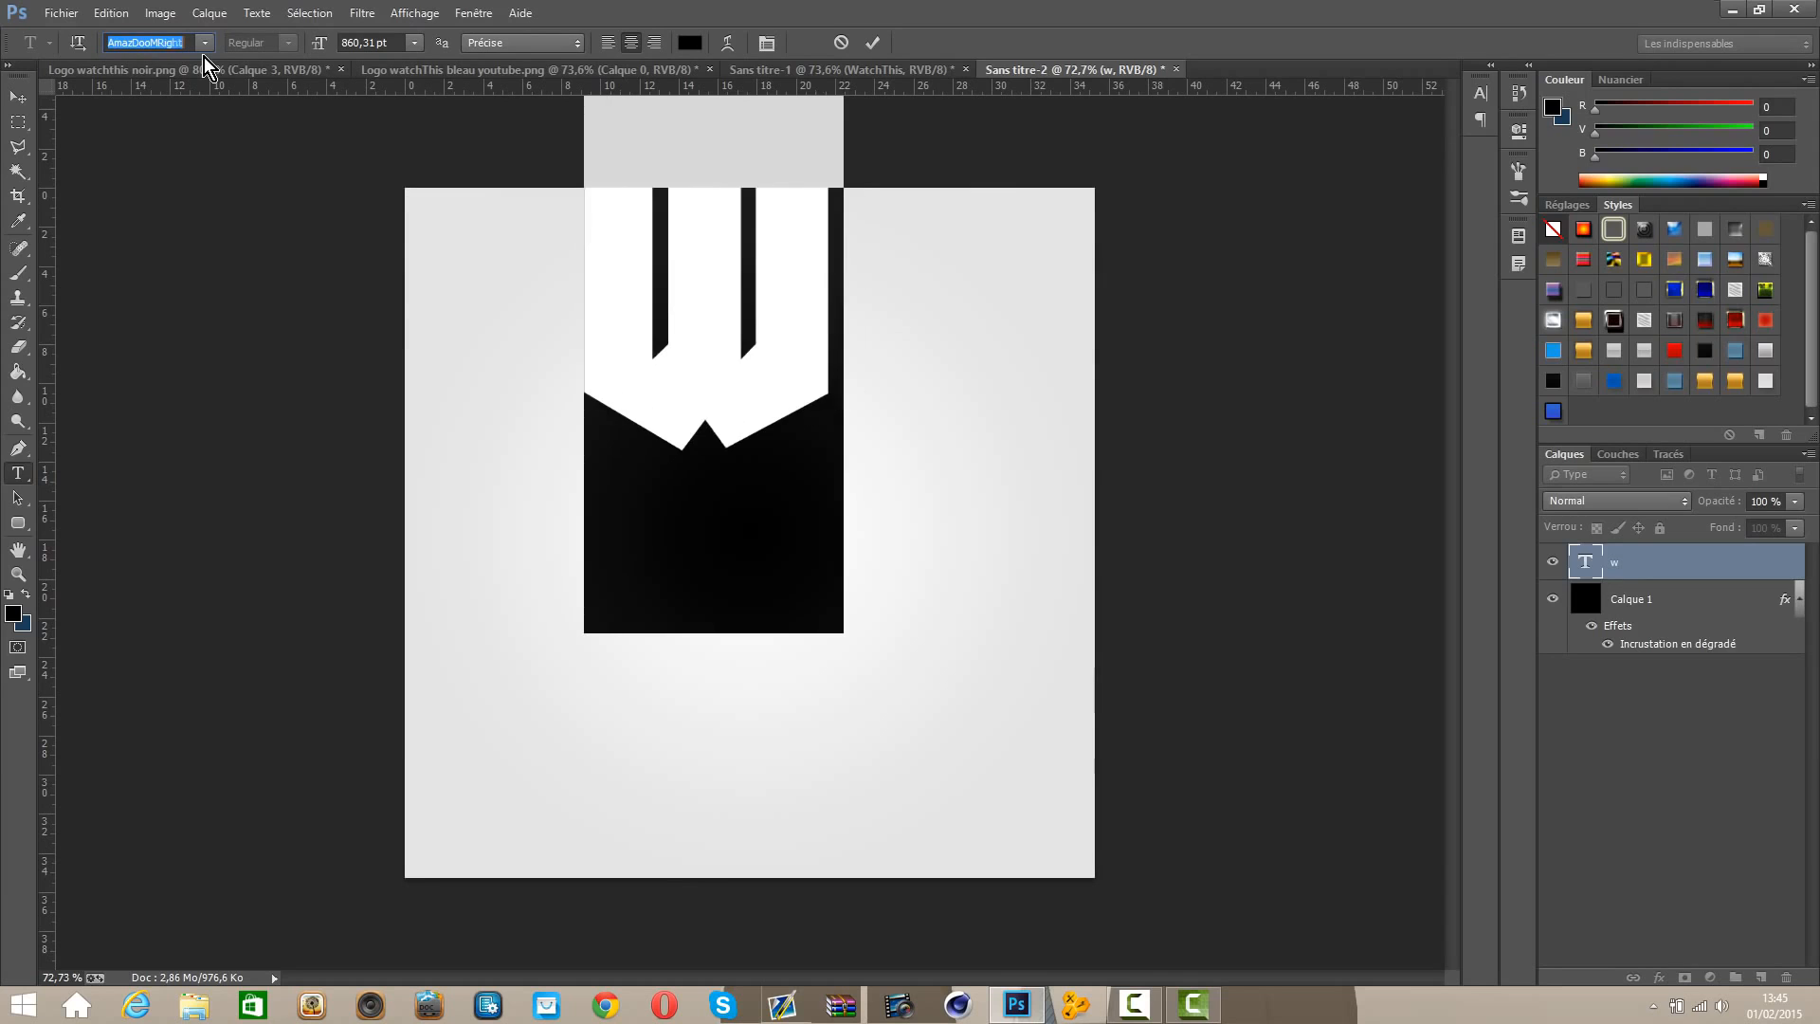
key("Down")
key("Down")
key("Down")
key("Down")
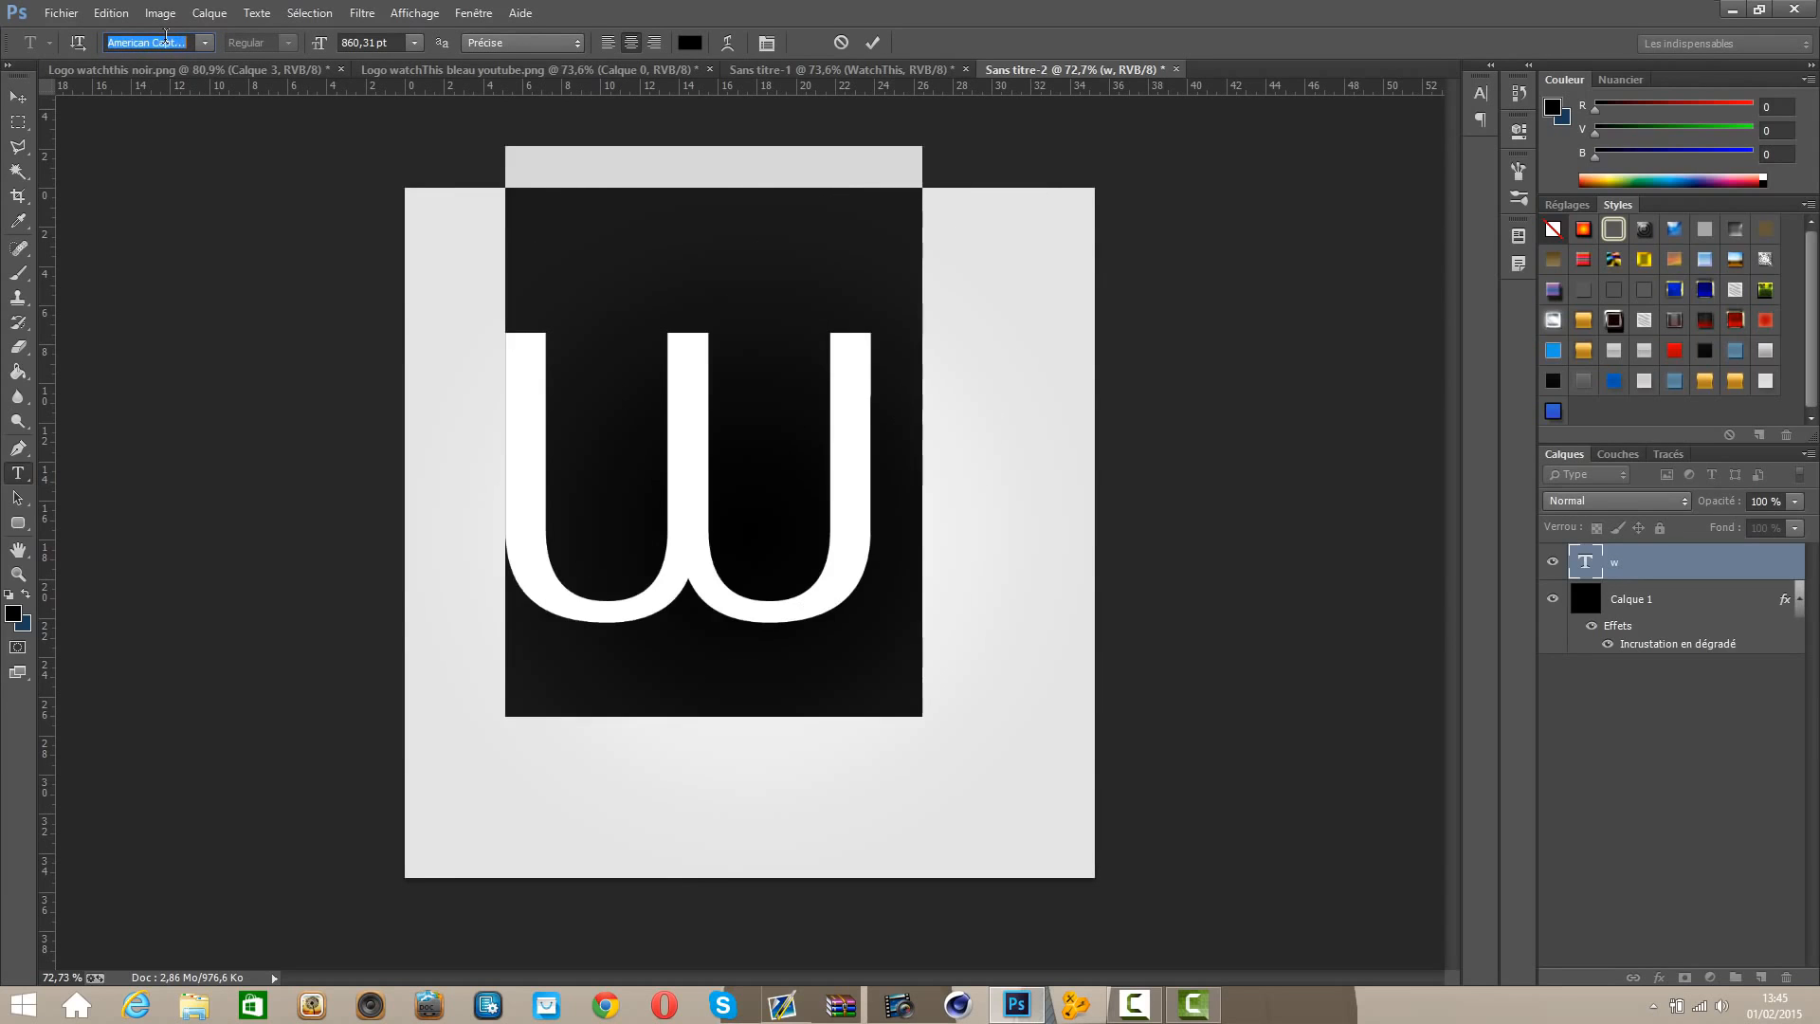
key("Down")
key("Down")
key("Down")
key("Down")
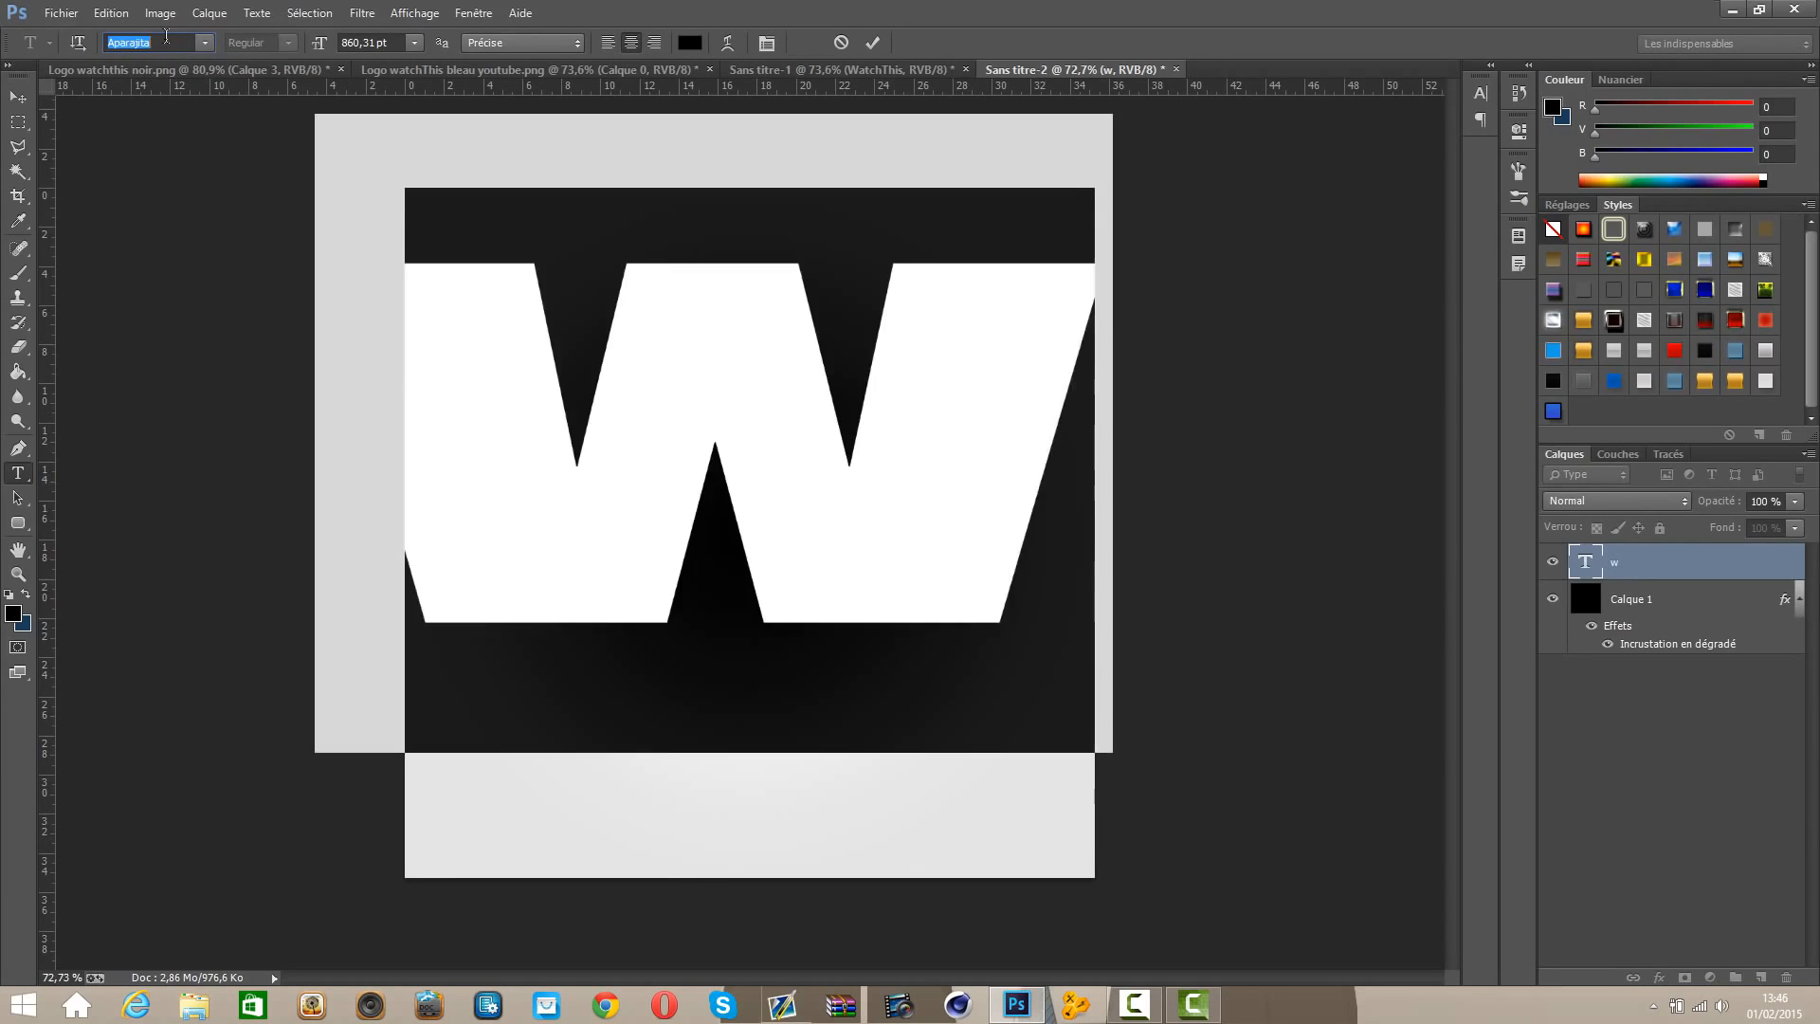
key("Down")
key("Down")
key("Down")
key("Down")
key("Down")
key("Down")
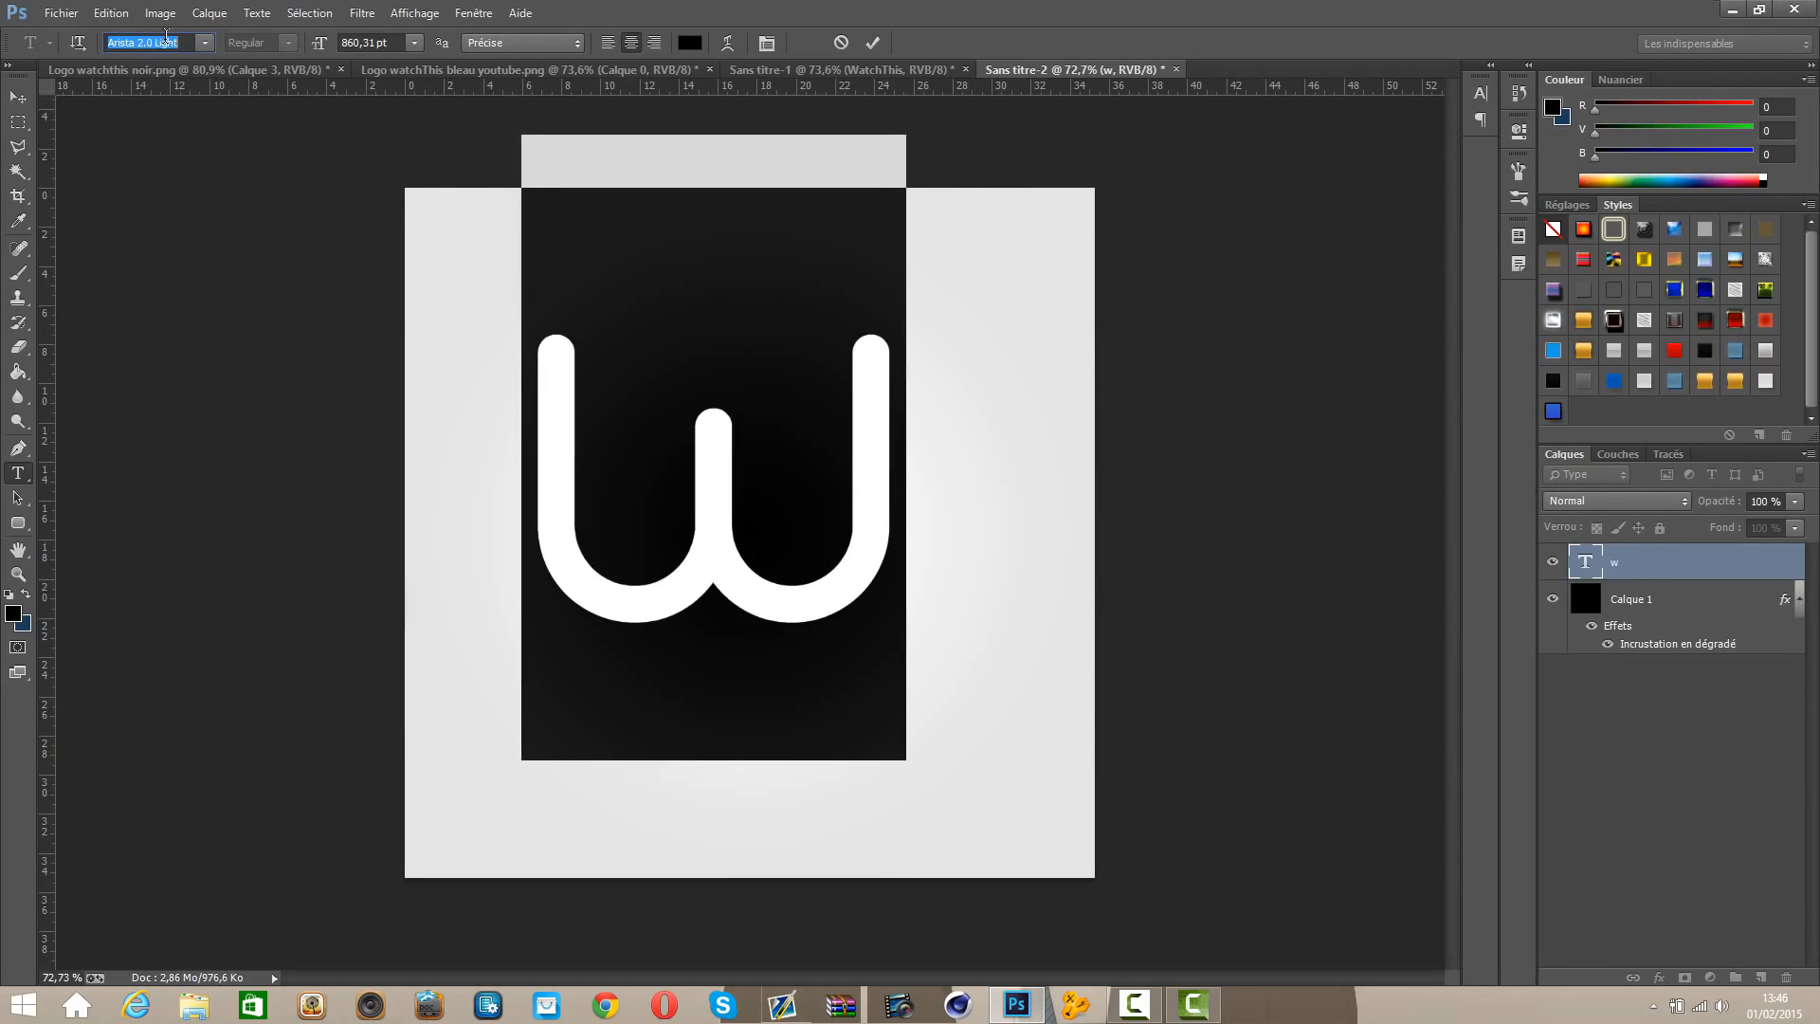
key("Down")
key("Down")
key("Down")
key("Down")
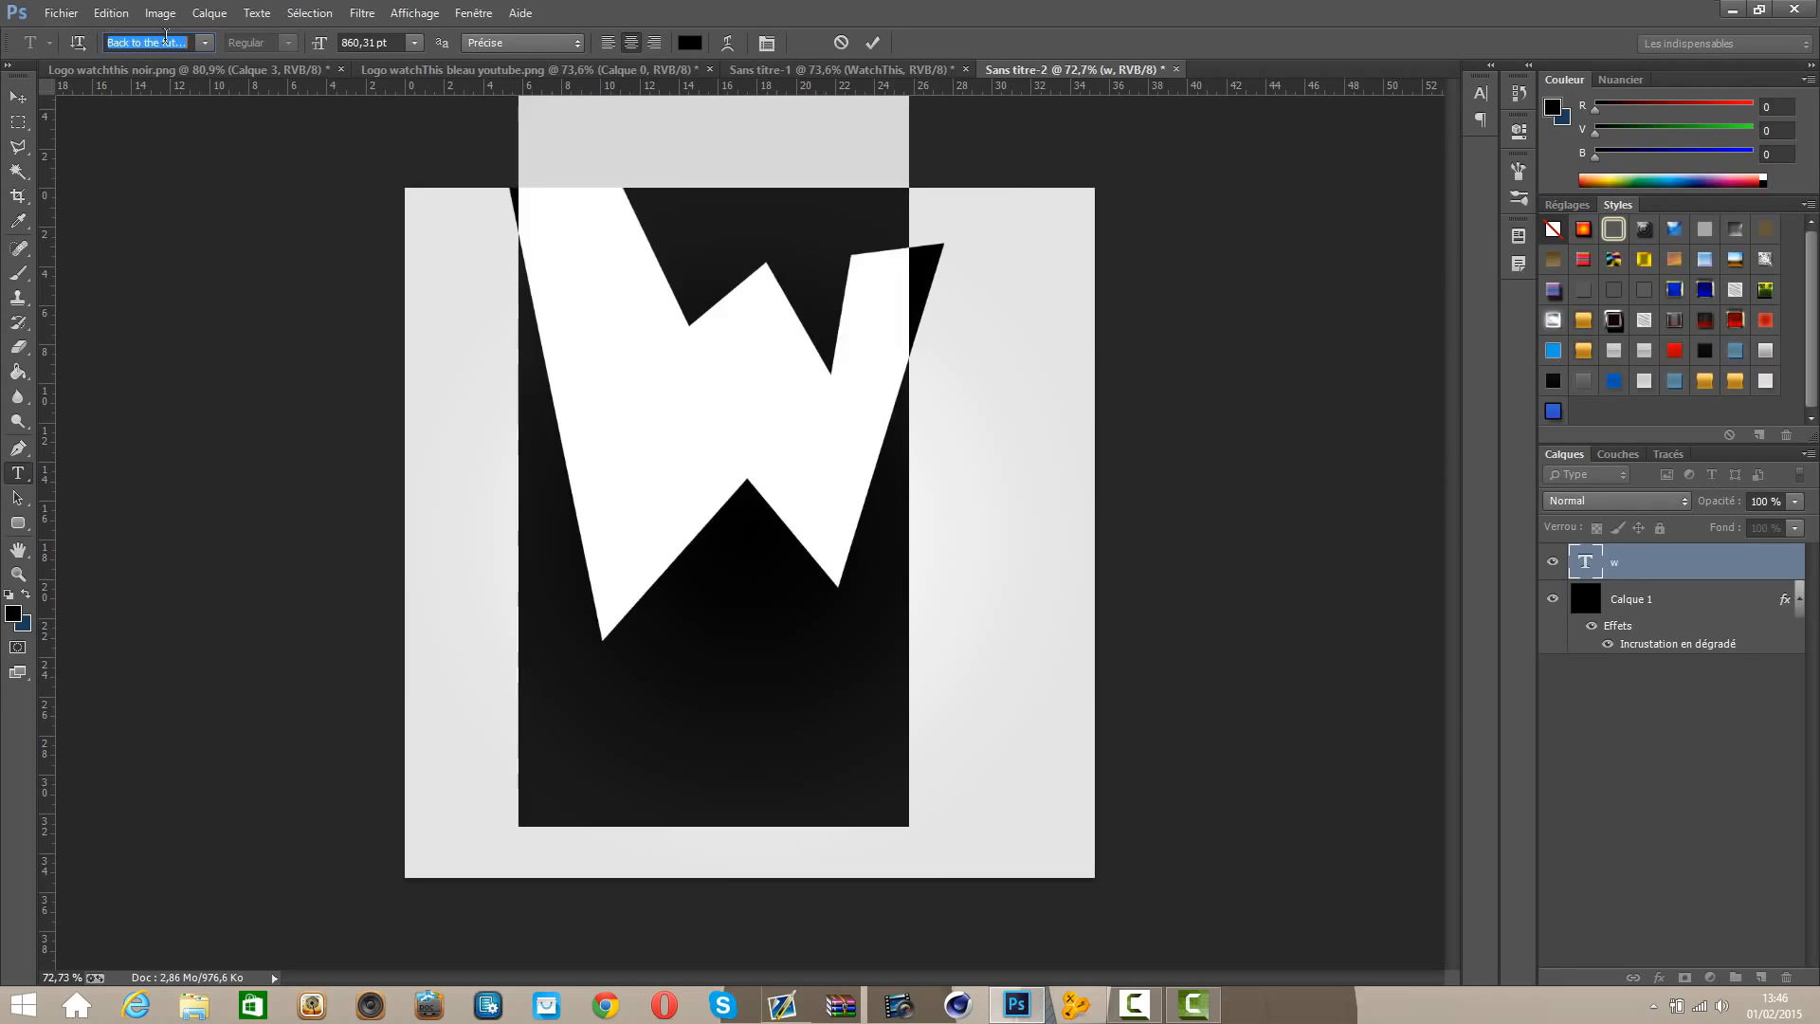
key("Down")
key("Down")
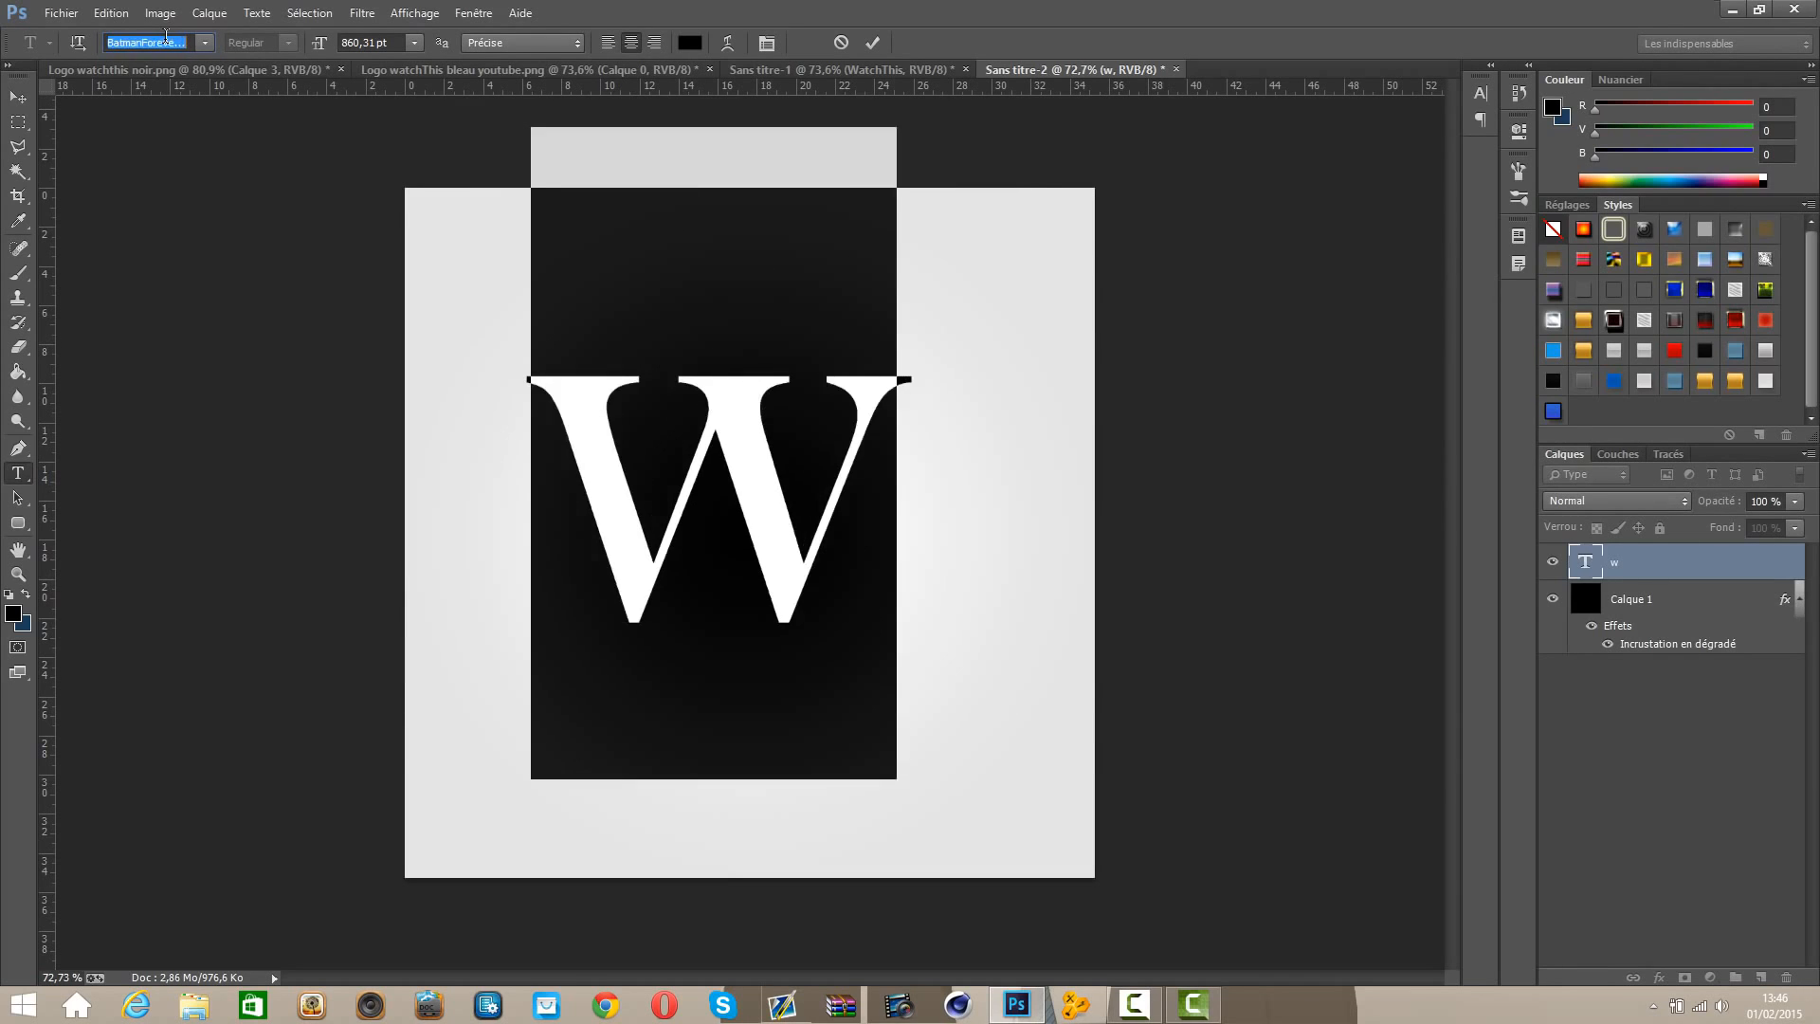
key("Down")
key("Down")
key("Down")
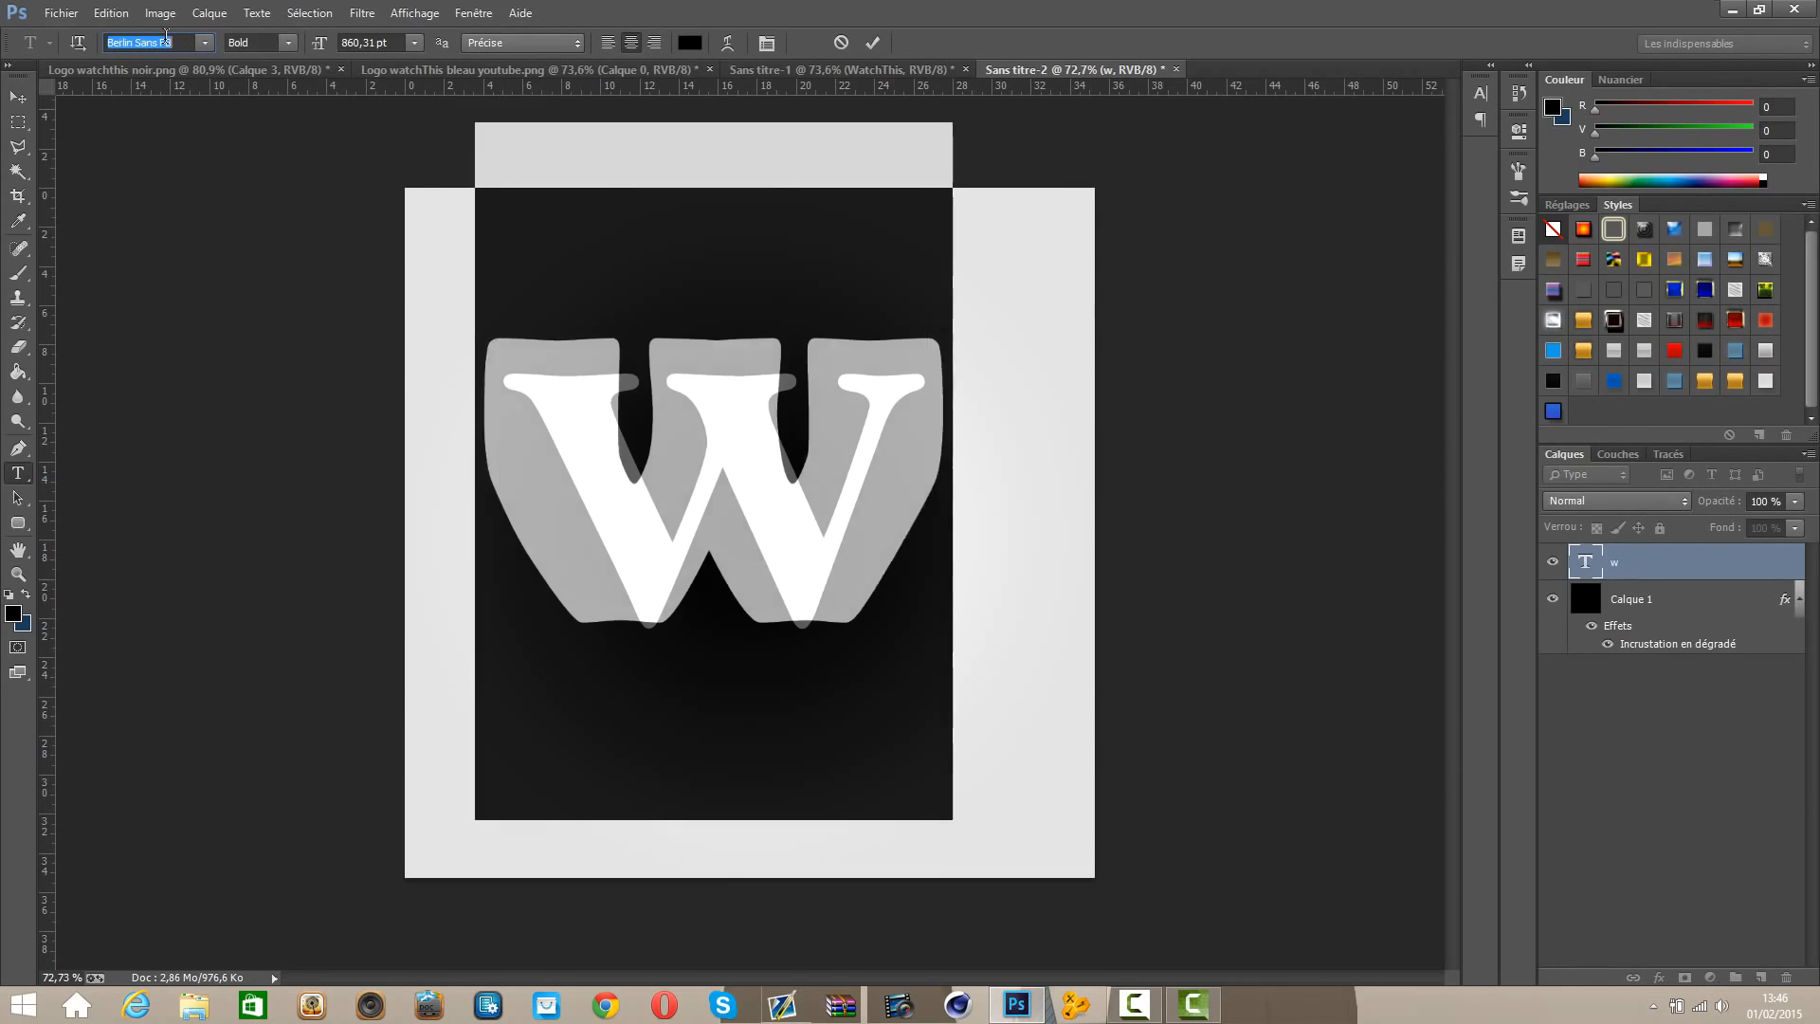
key("Down")
key("Down")
key("Down")
key("Down")
key("Down")
key("Down")
key("Down")
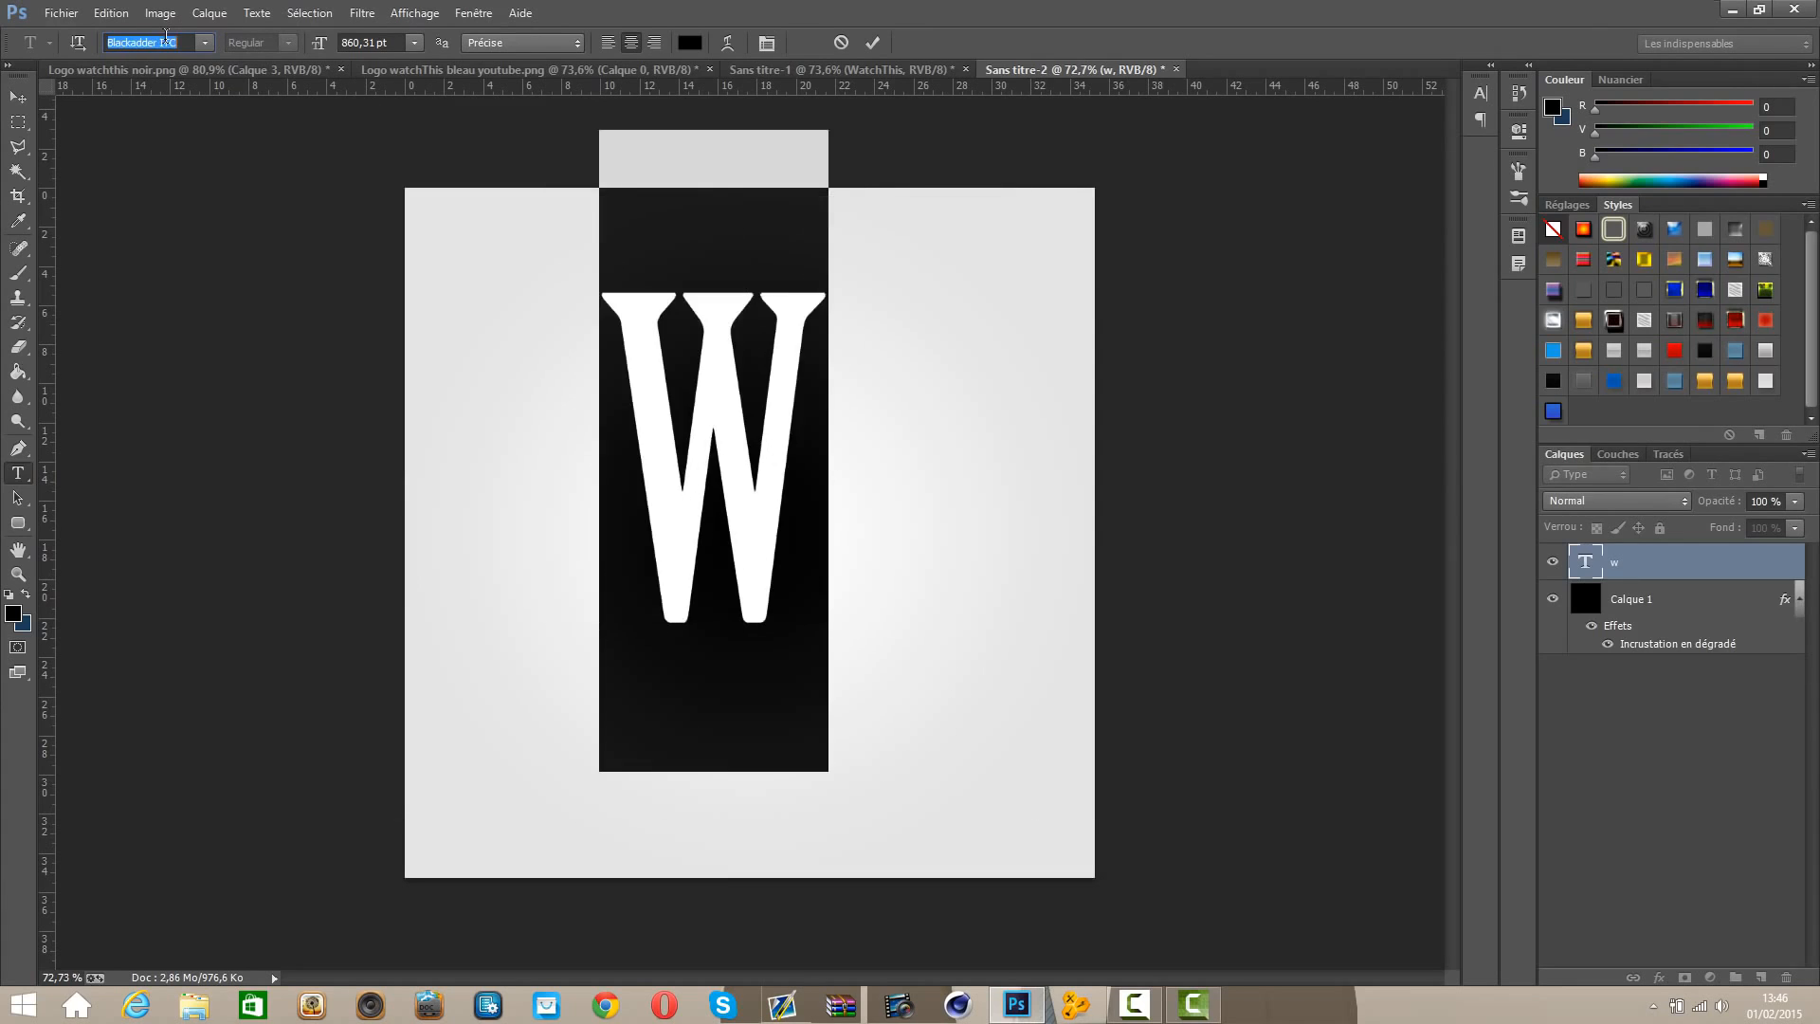
key("Down")
key("Down")
key("Down")
key("Down")
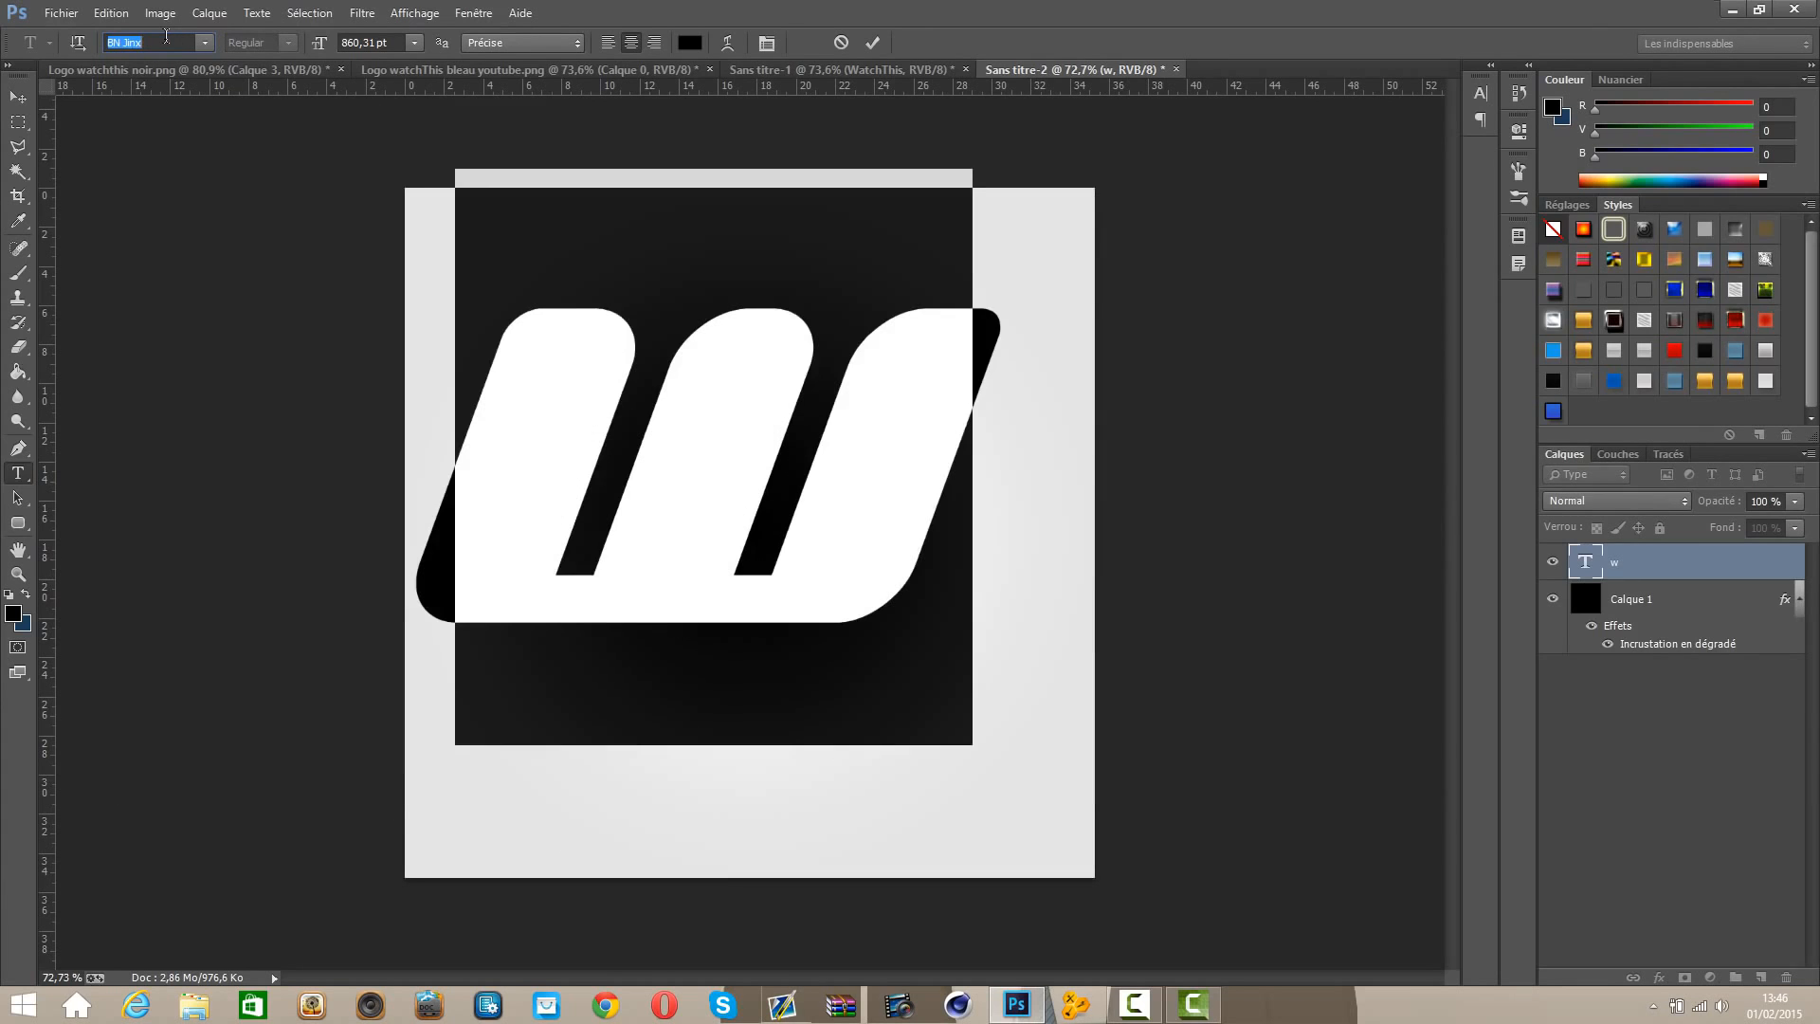
key("Down")
key("Down")
key("Down")
key("Down")
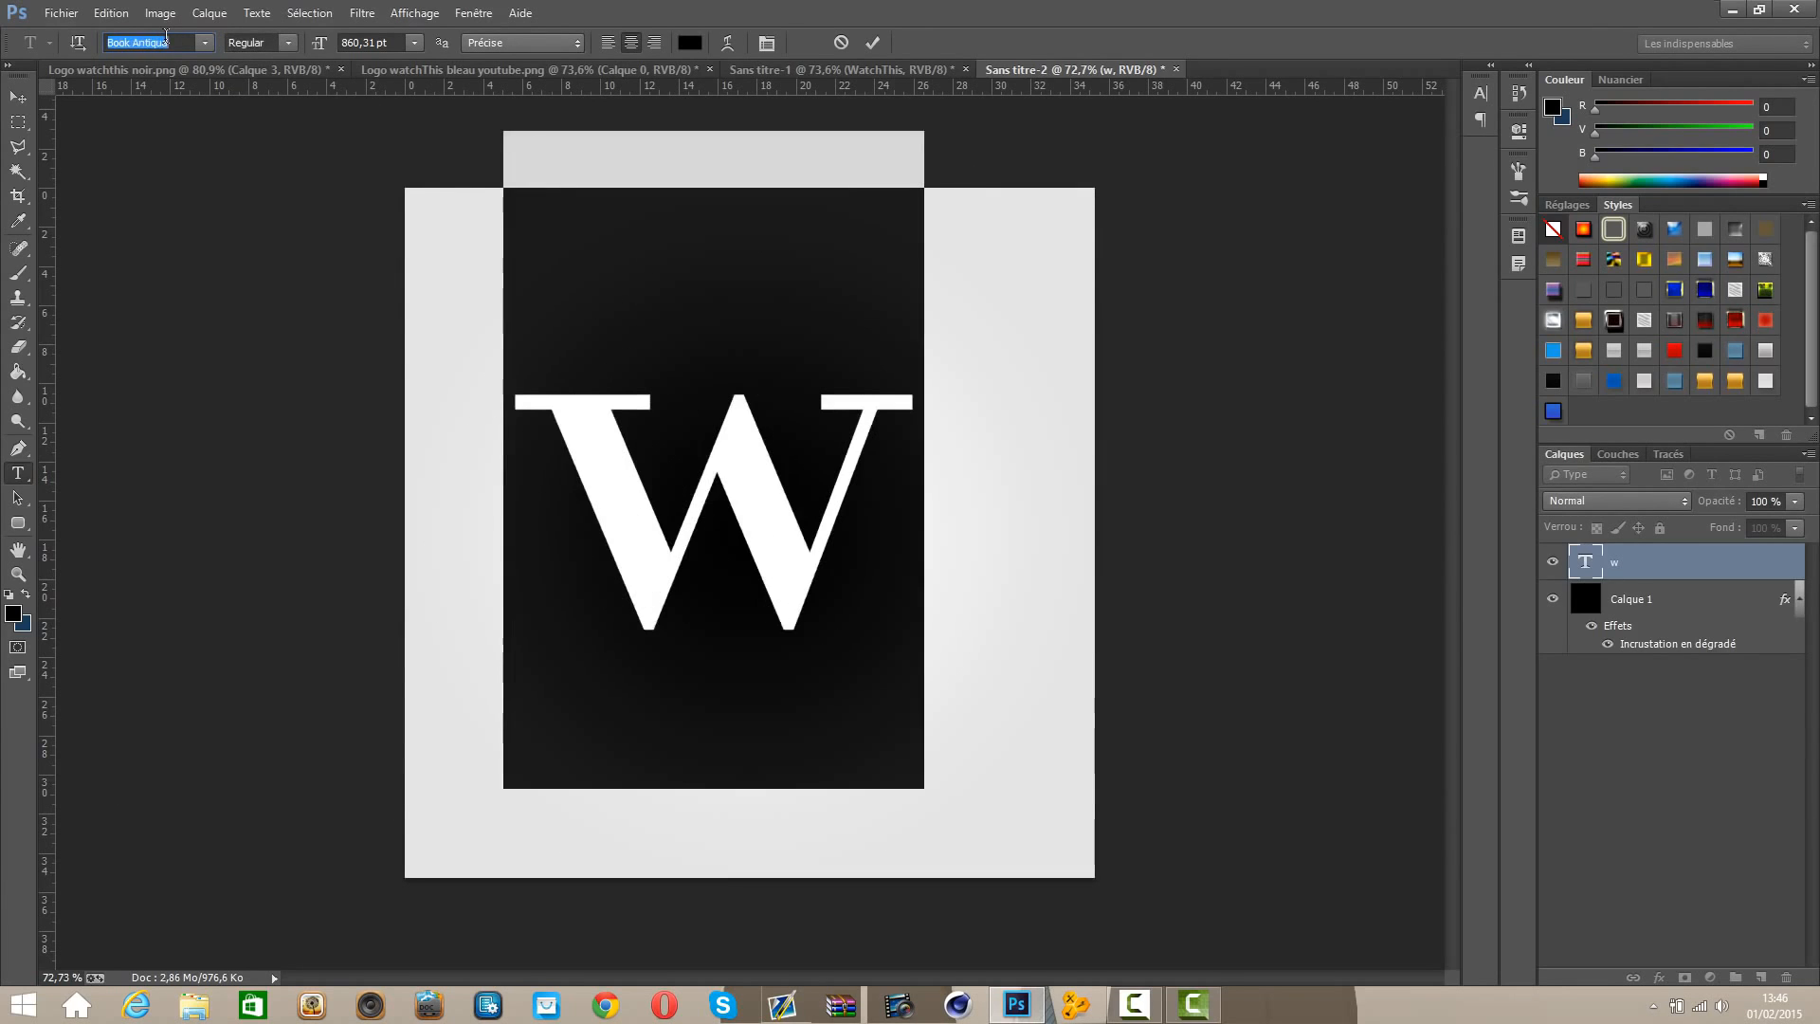
key("Down")
key("Down")
key("Down")
key("Down")
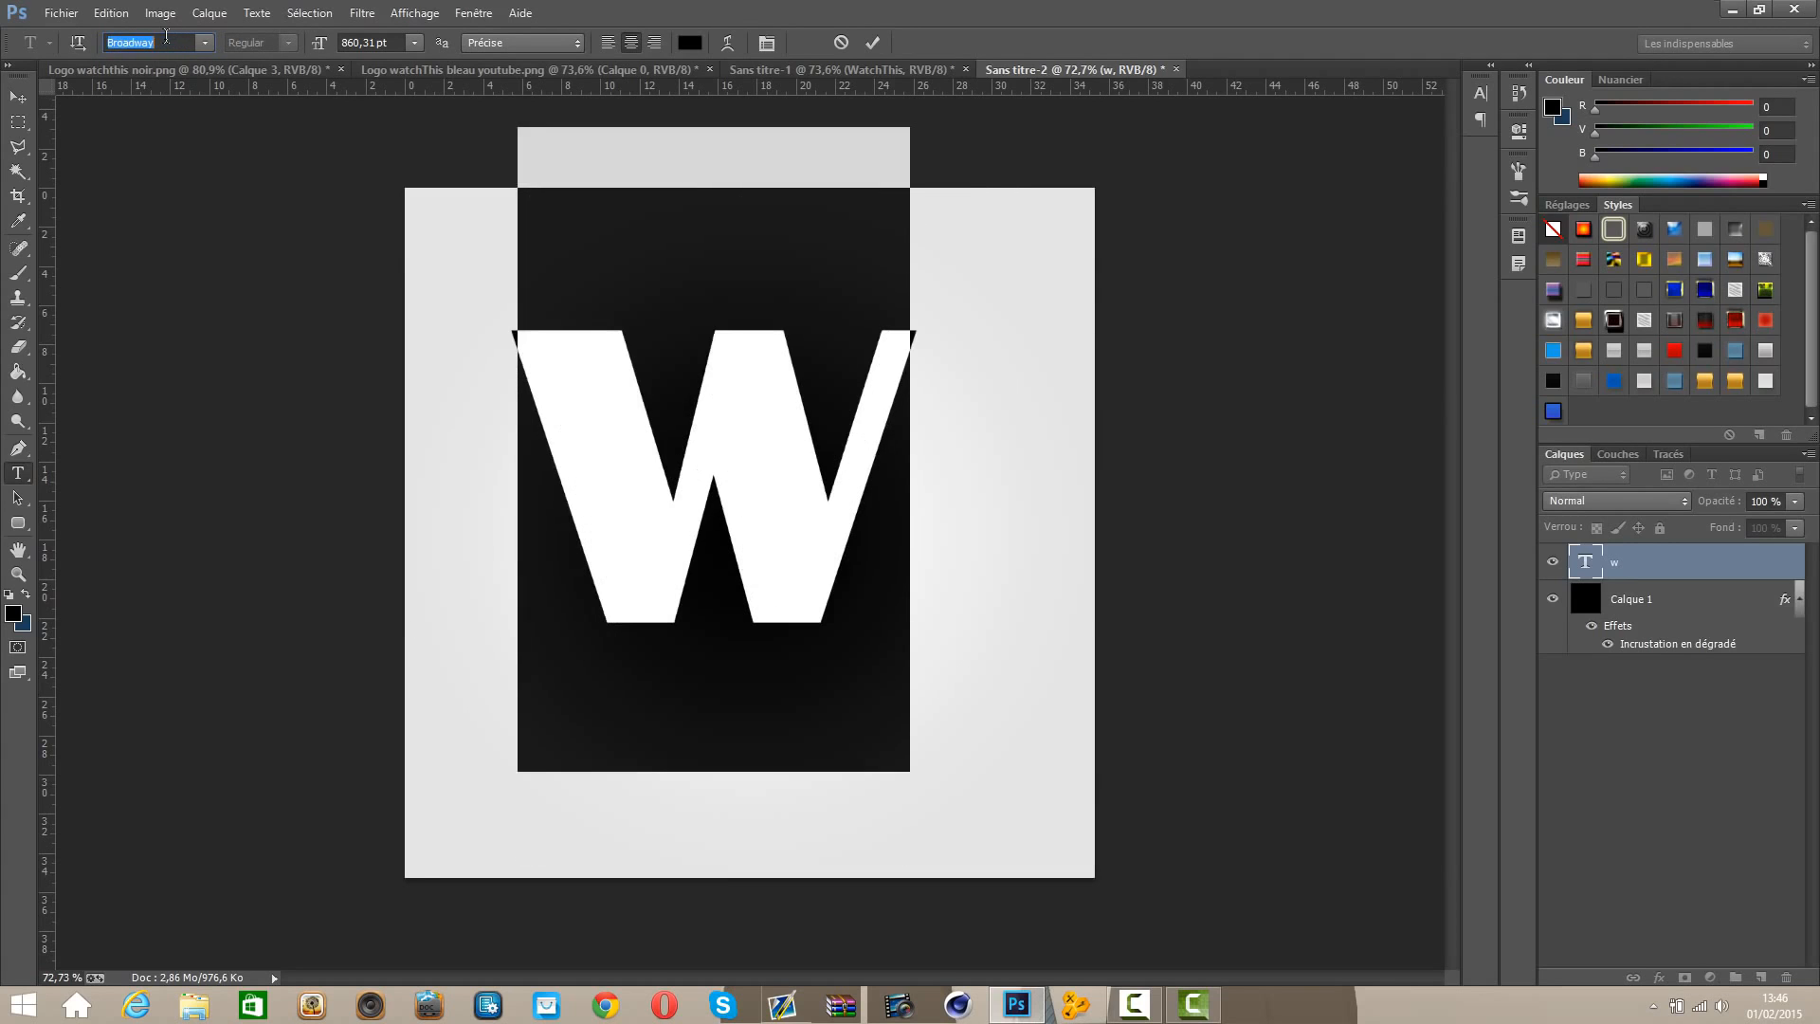
key("Down")
key("Down")
key("Down")
key("Down")
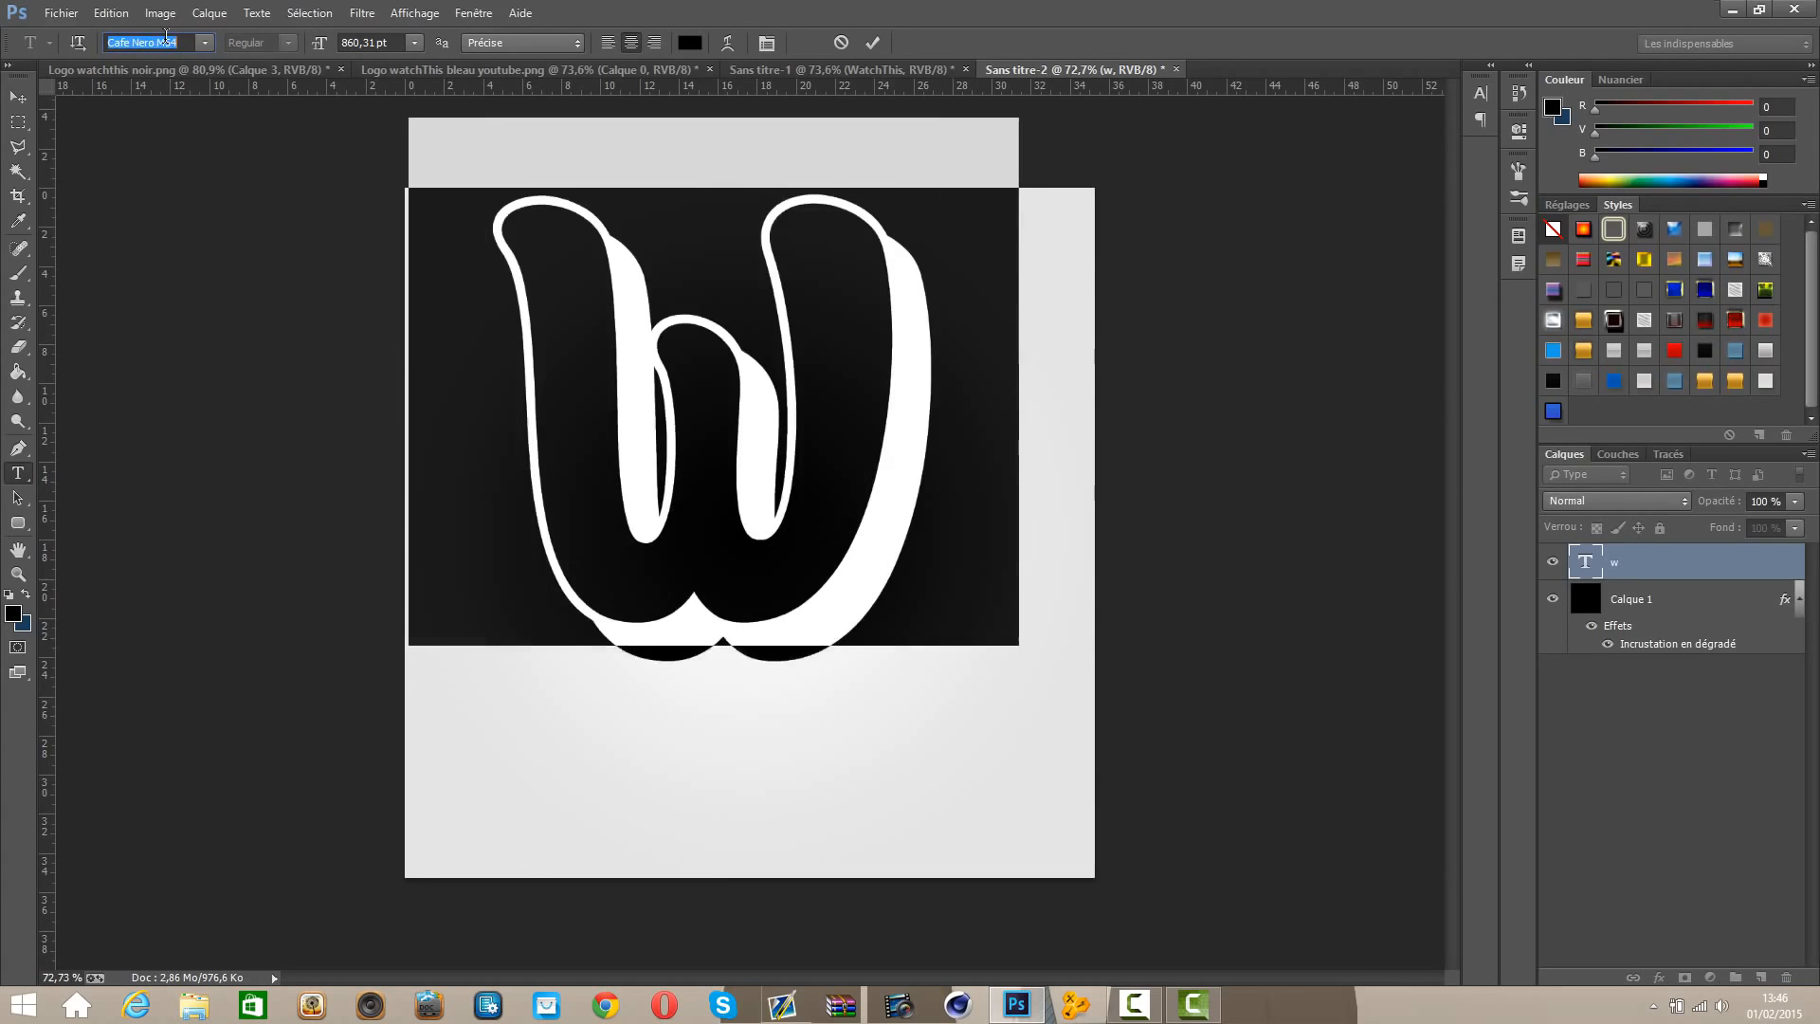
Step: Centre the black W on the canvas and scale it down proportionally to about two thirds of the canvas width
left_click(17, 97)
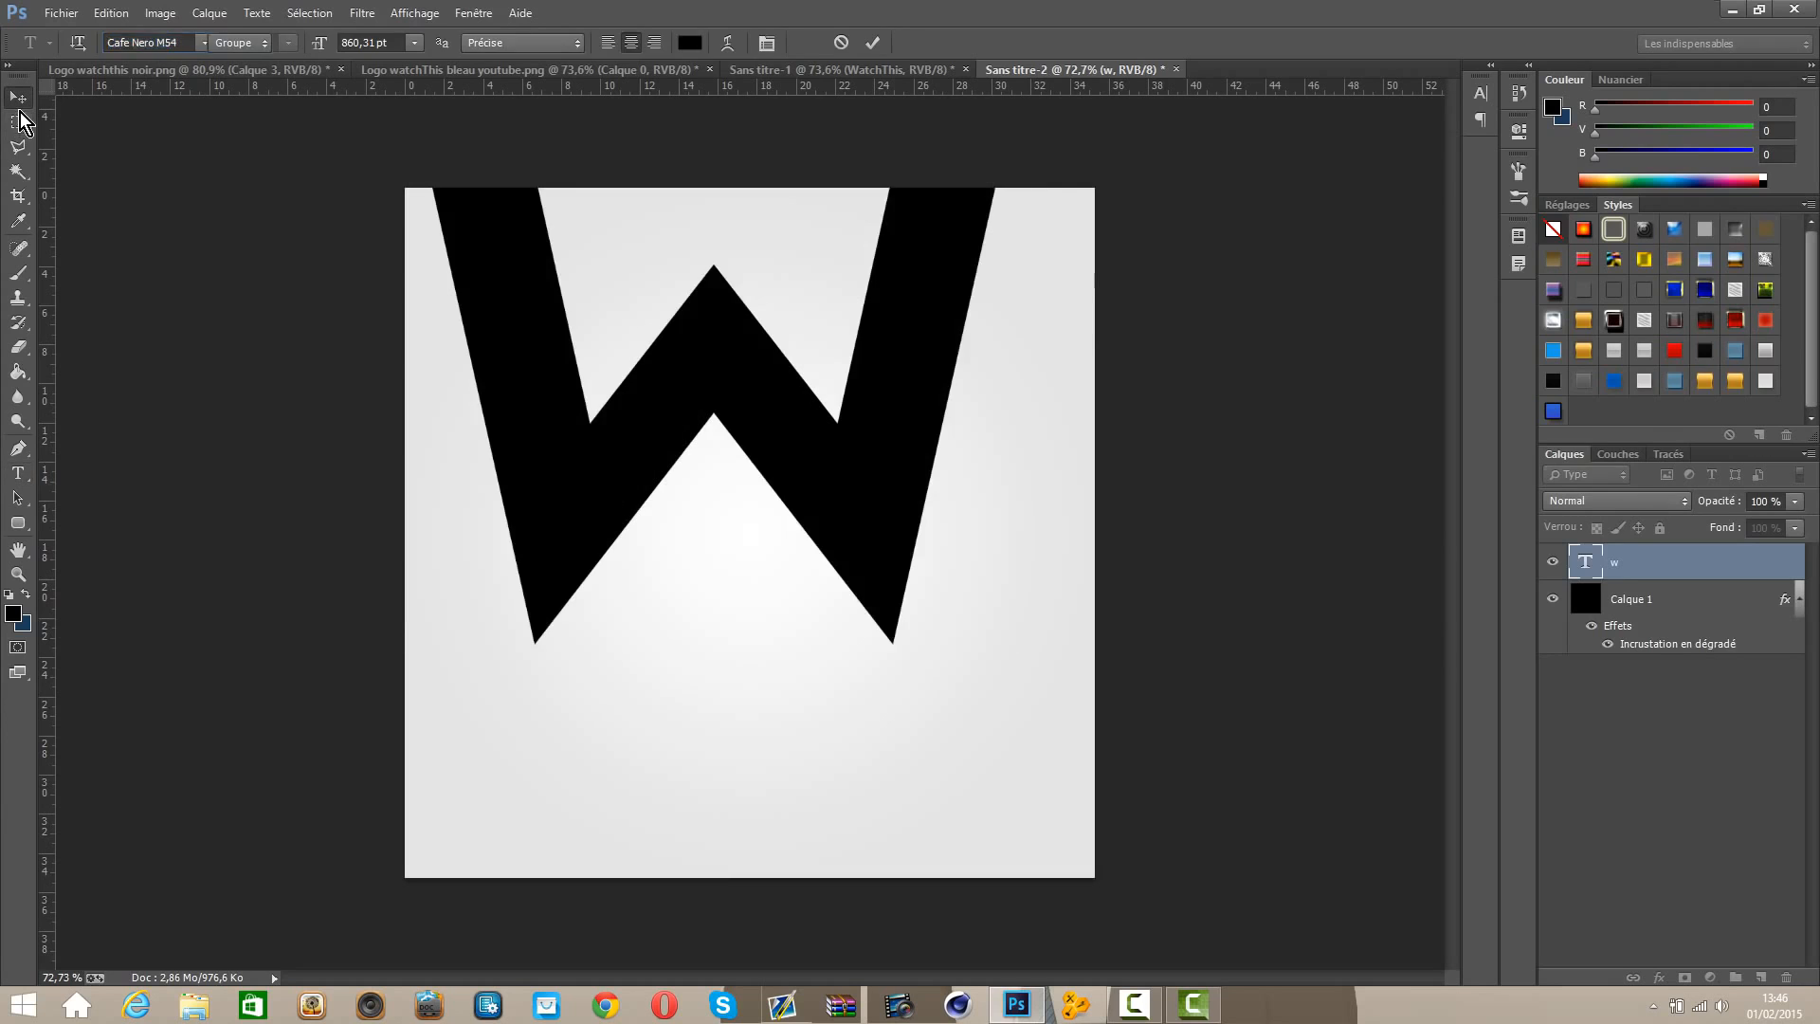
left_click_drag(812, 468, 865, 595)
key("ctrl+t")
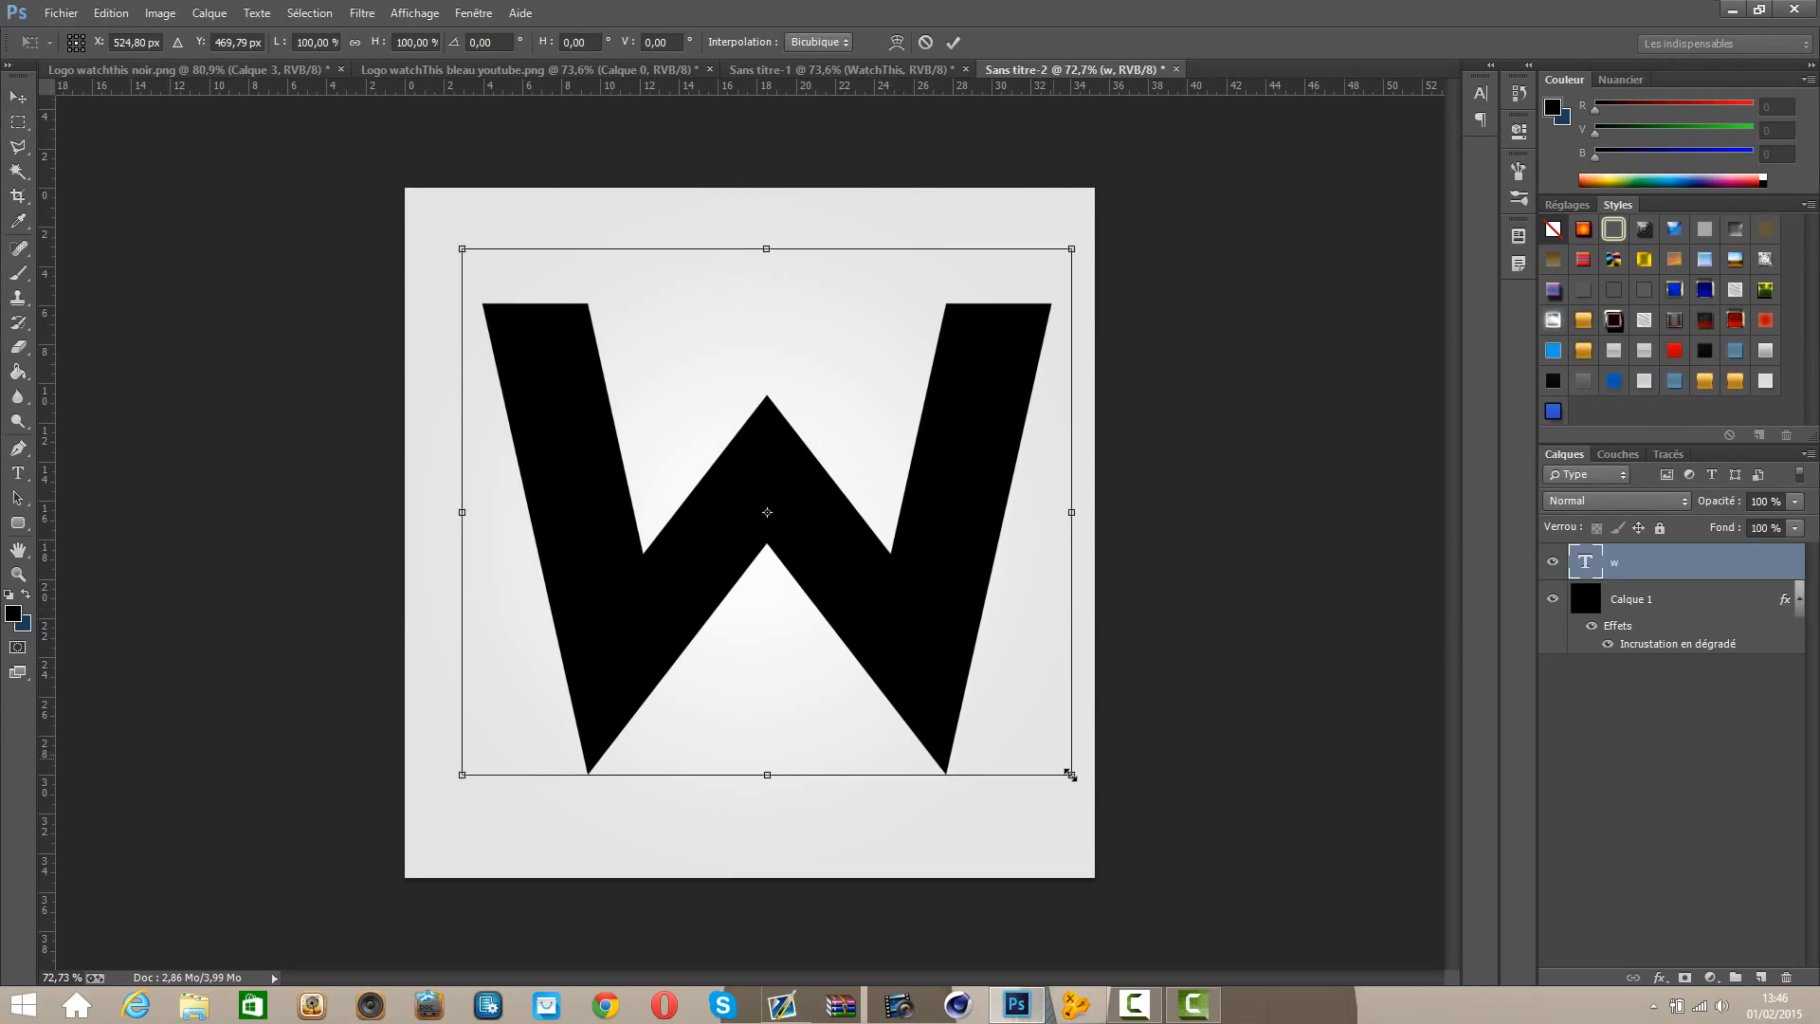
left_click_drag(1043, 759, 925, 656)
left_click_drag(855, 560, 910, 599)
key("Return")
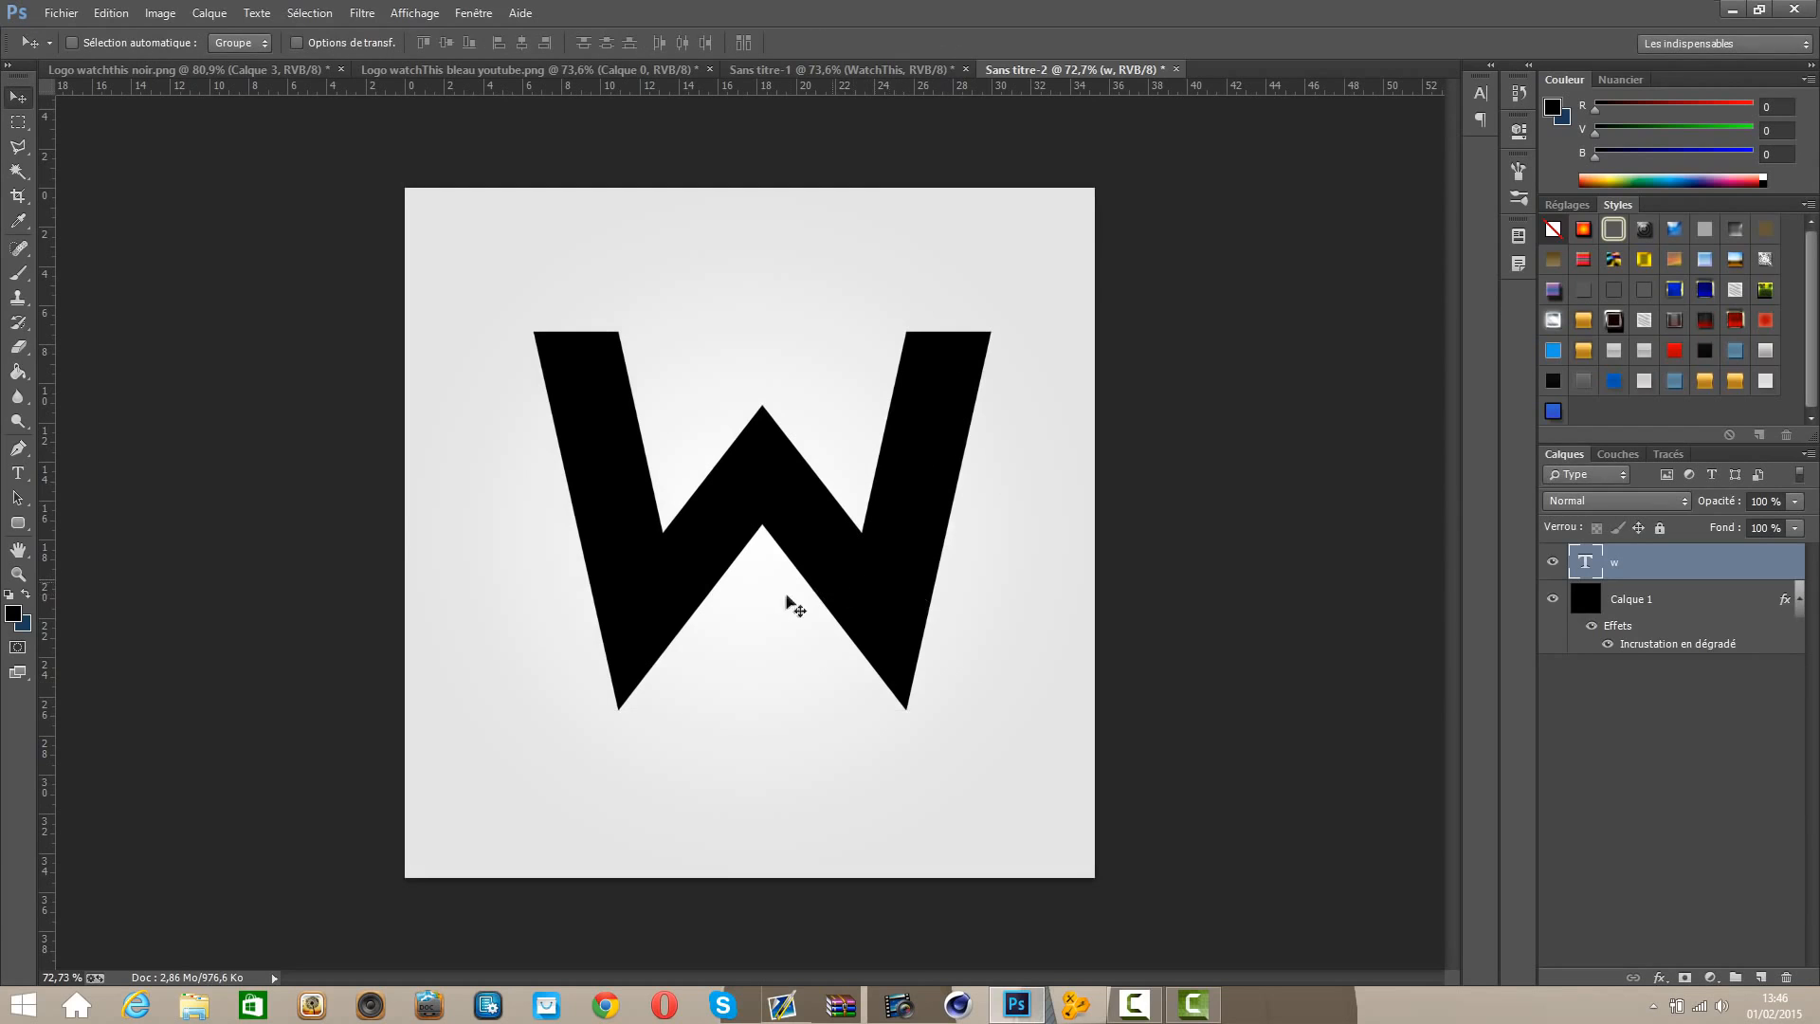
Step: Start a Pen path at the W's lower-left tip, following the diagonal stroke up across the central peak to its outer edge
scroll(788, 569, "up", 2)
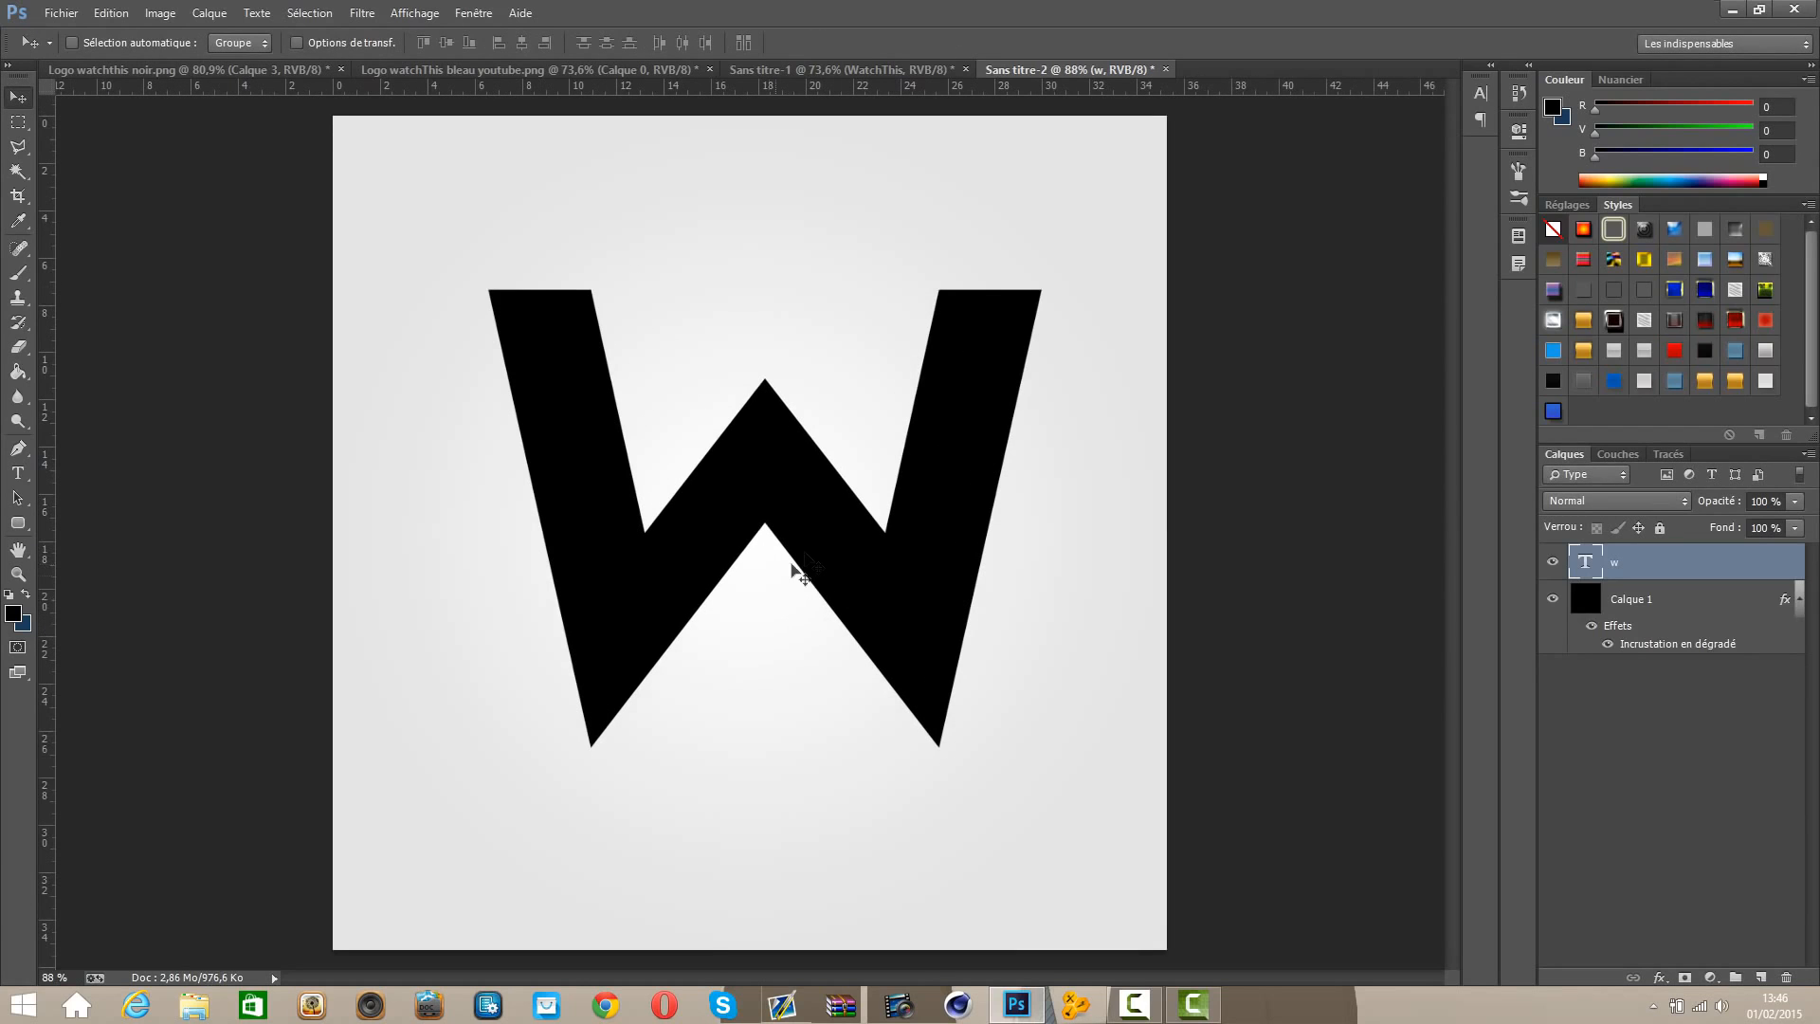
scroll(803, 509, "down", 2)
scroll(800, 515, "up", 1)
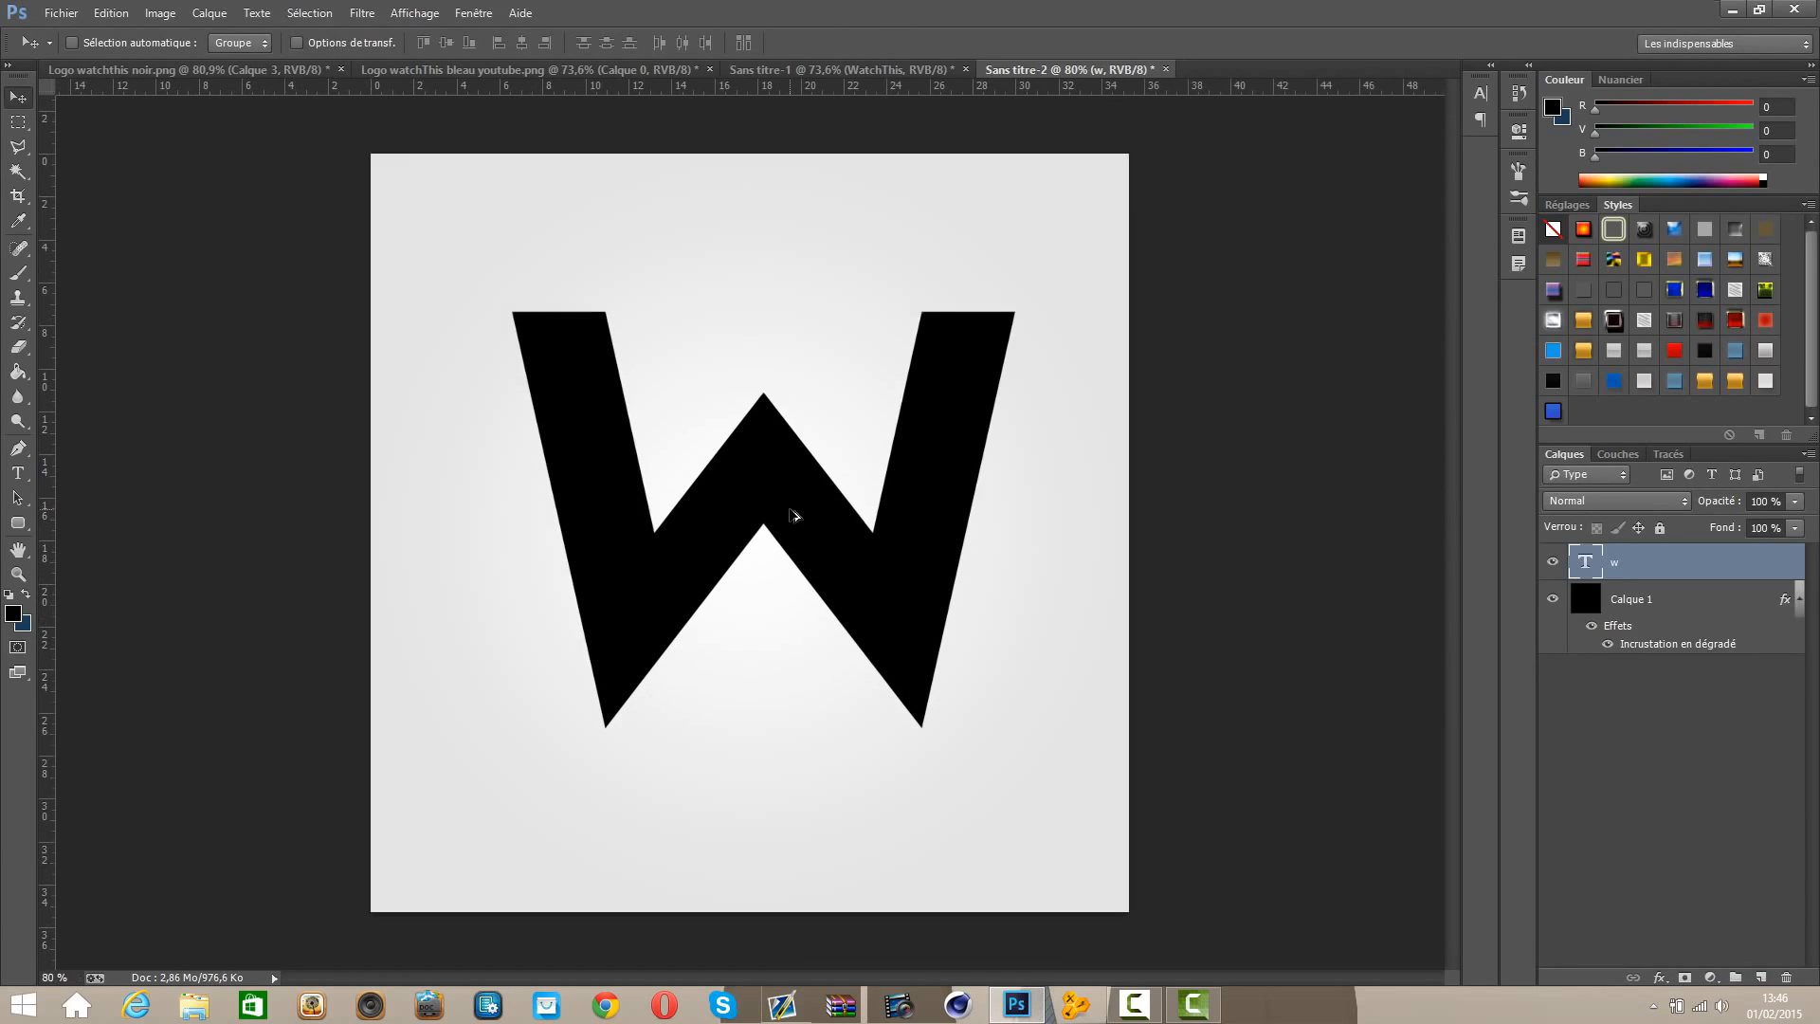
scroll(794, 515, "up", 2)
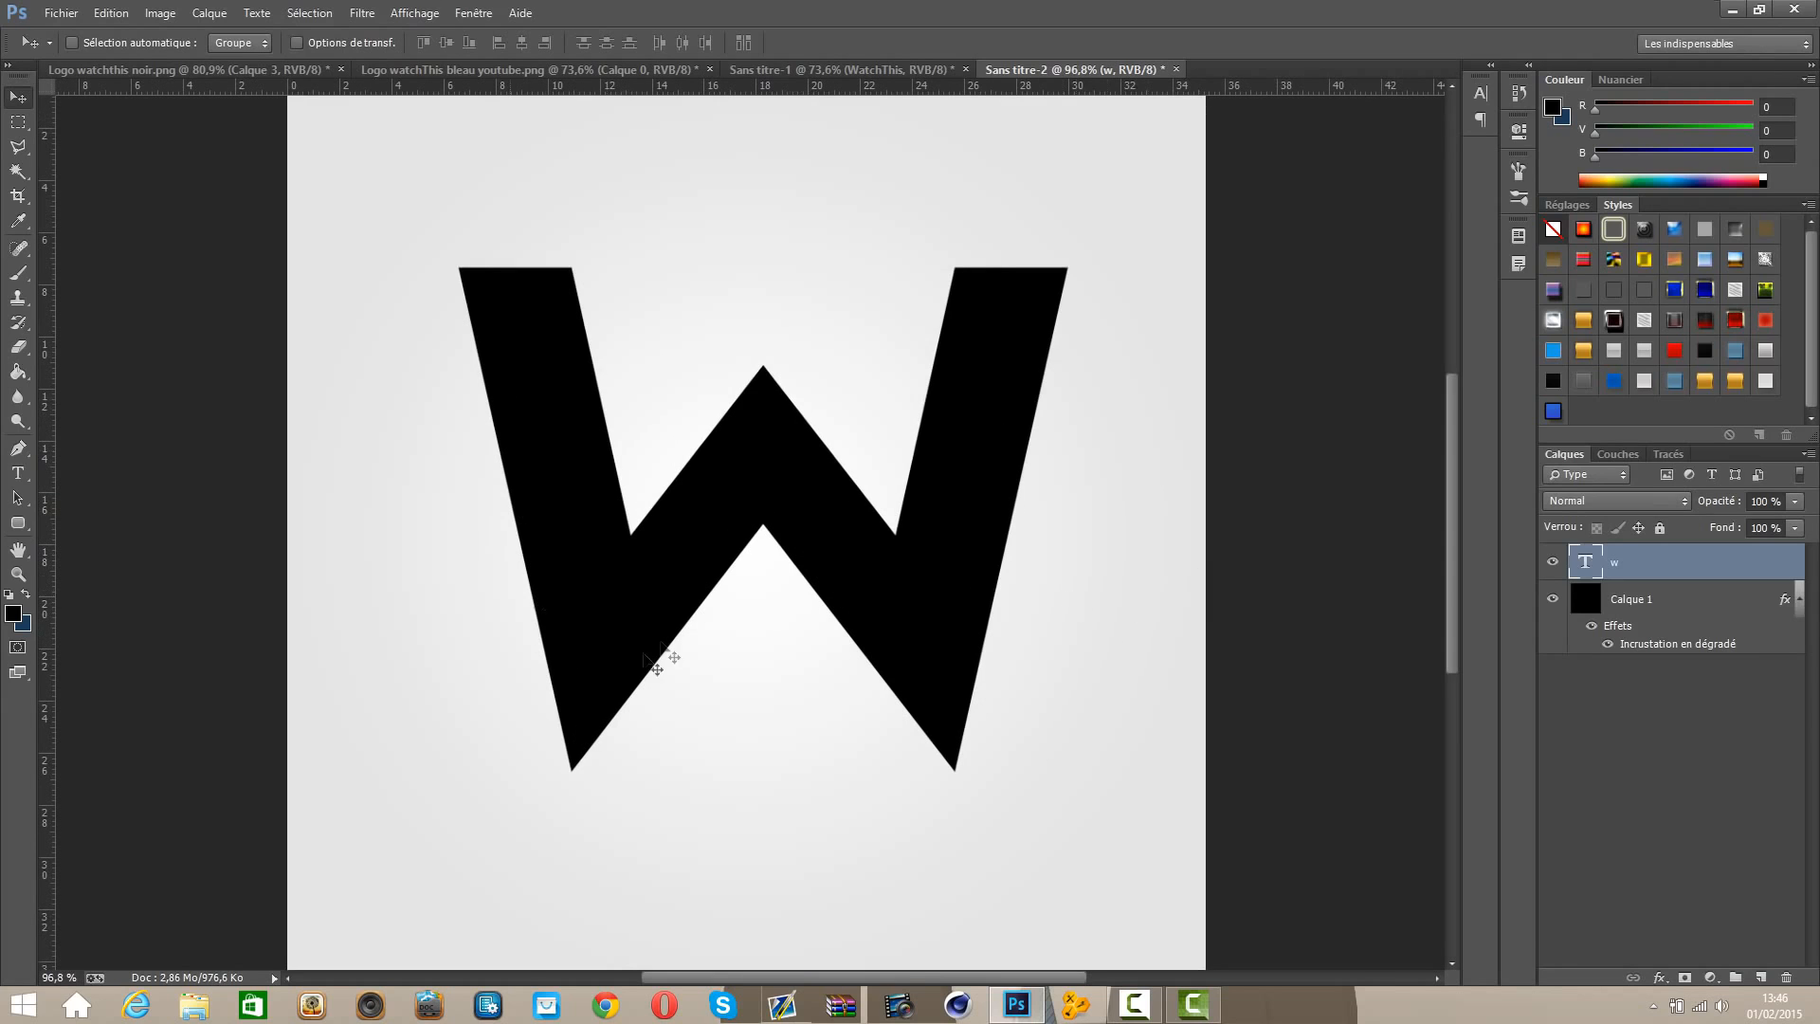
scroll(900, 531, "up", 4)
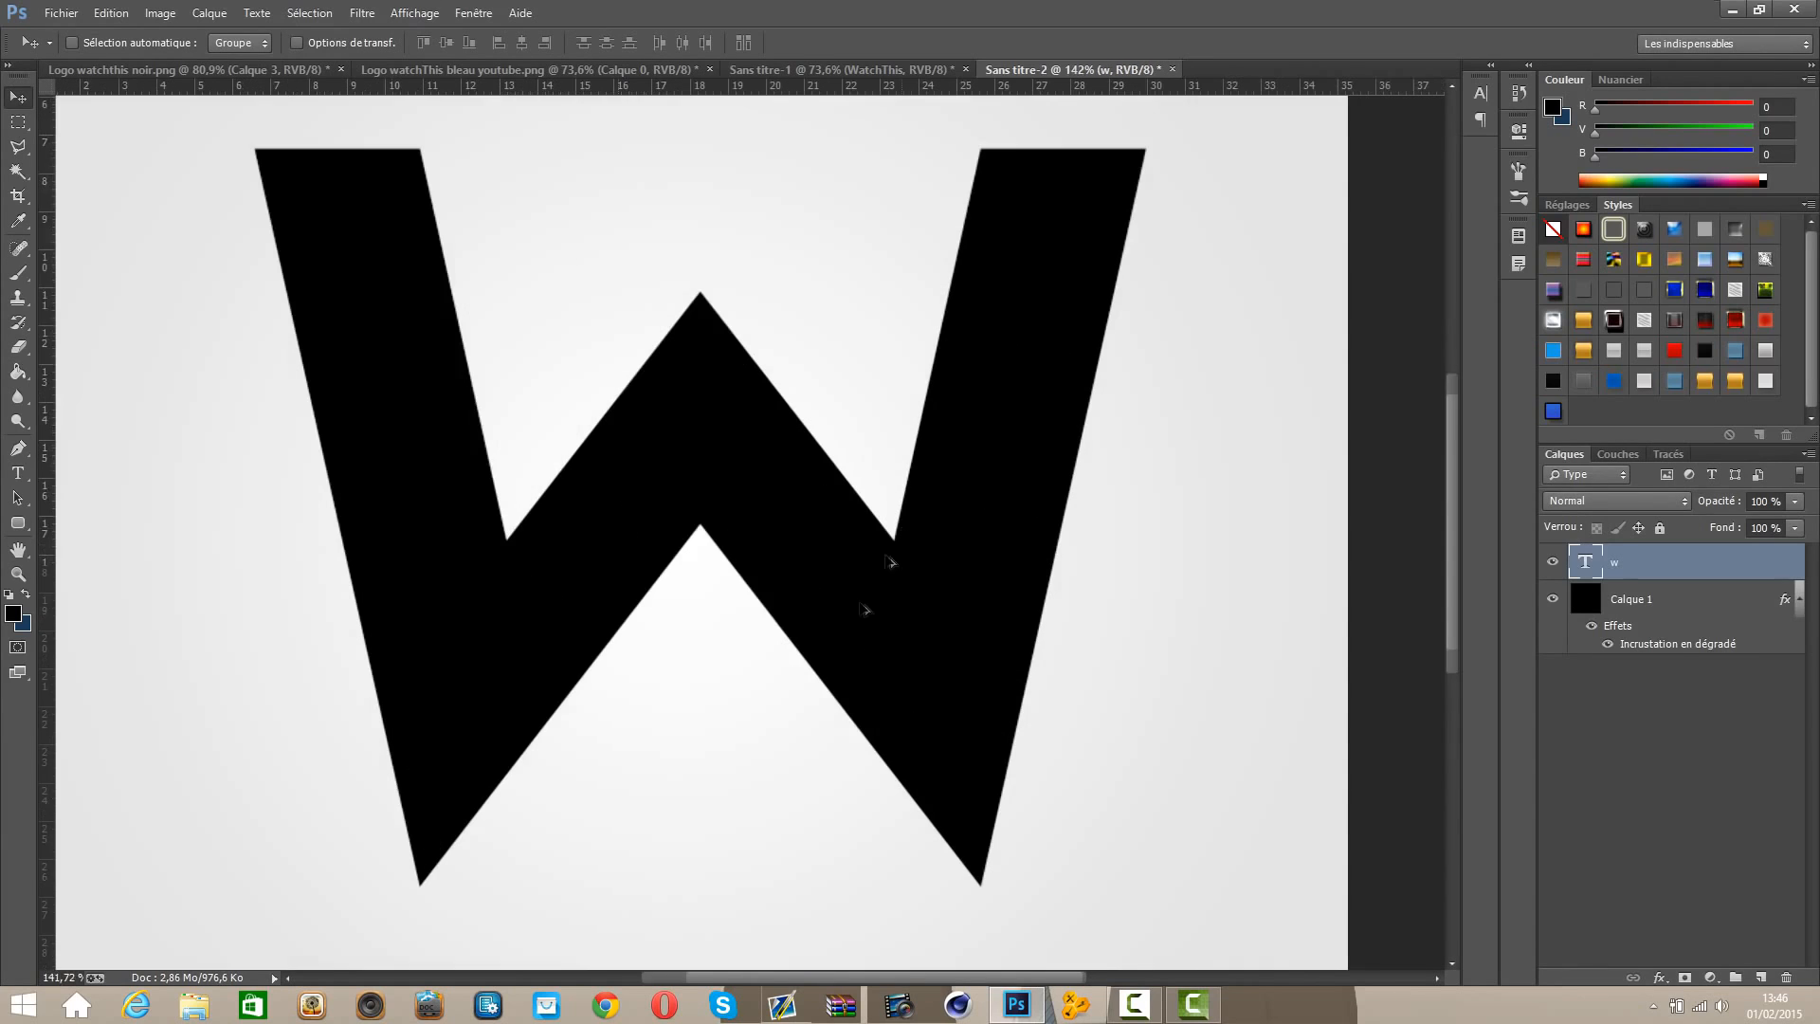
scroll(496, 858, "up", 1)
left_click(19, 448)
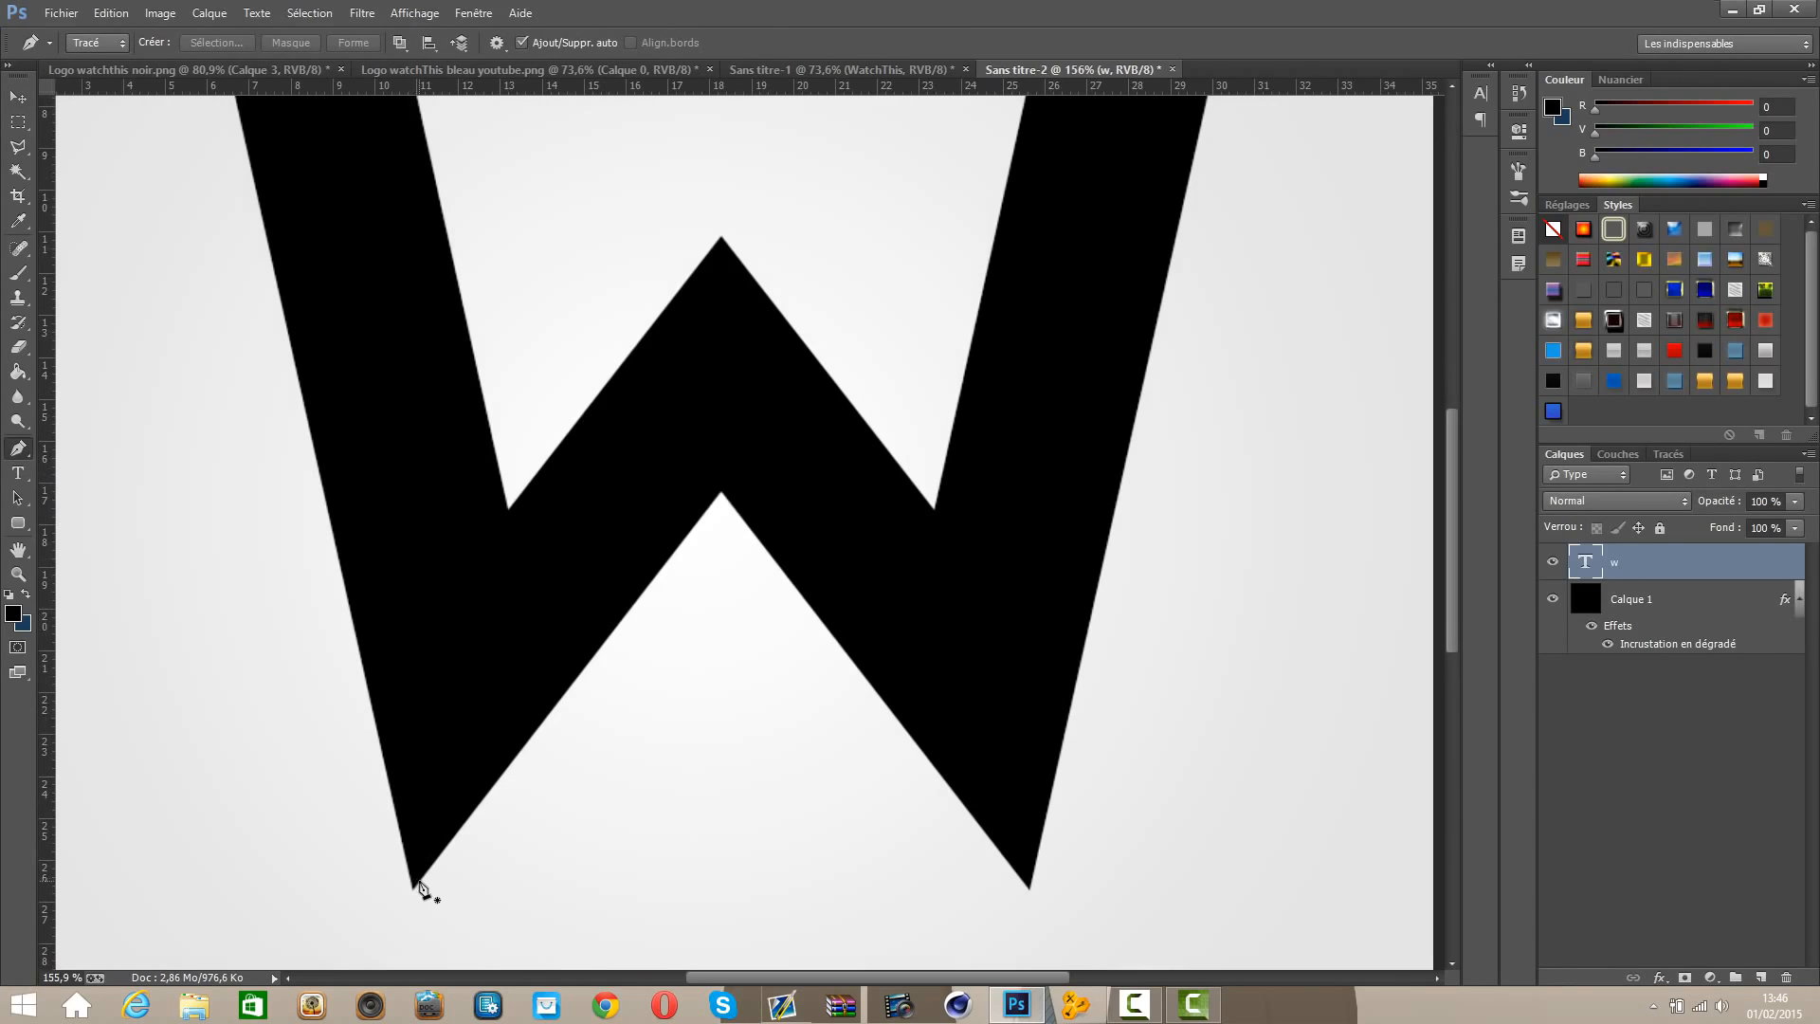
scroll(408, 922, "up", 5)
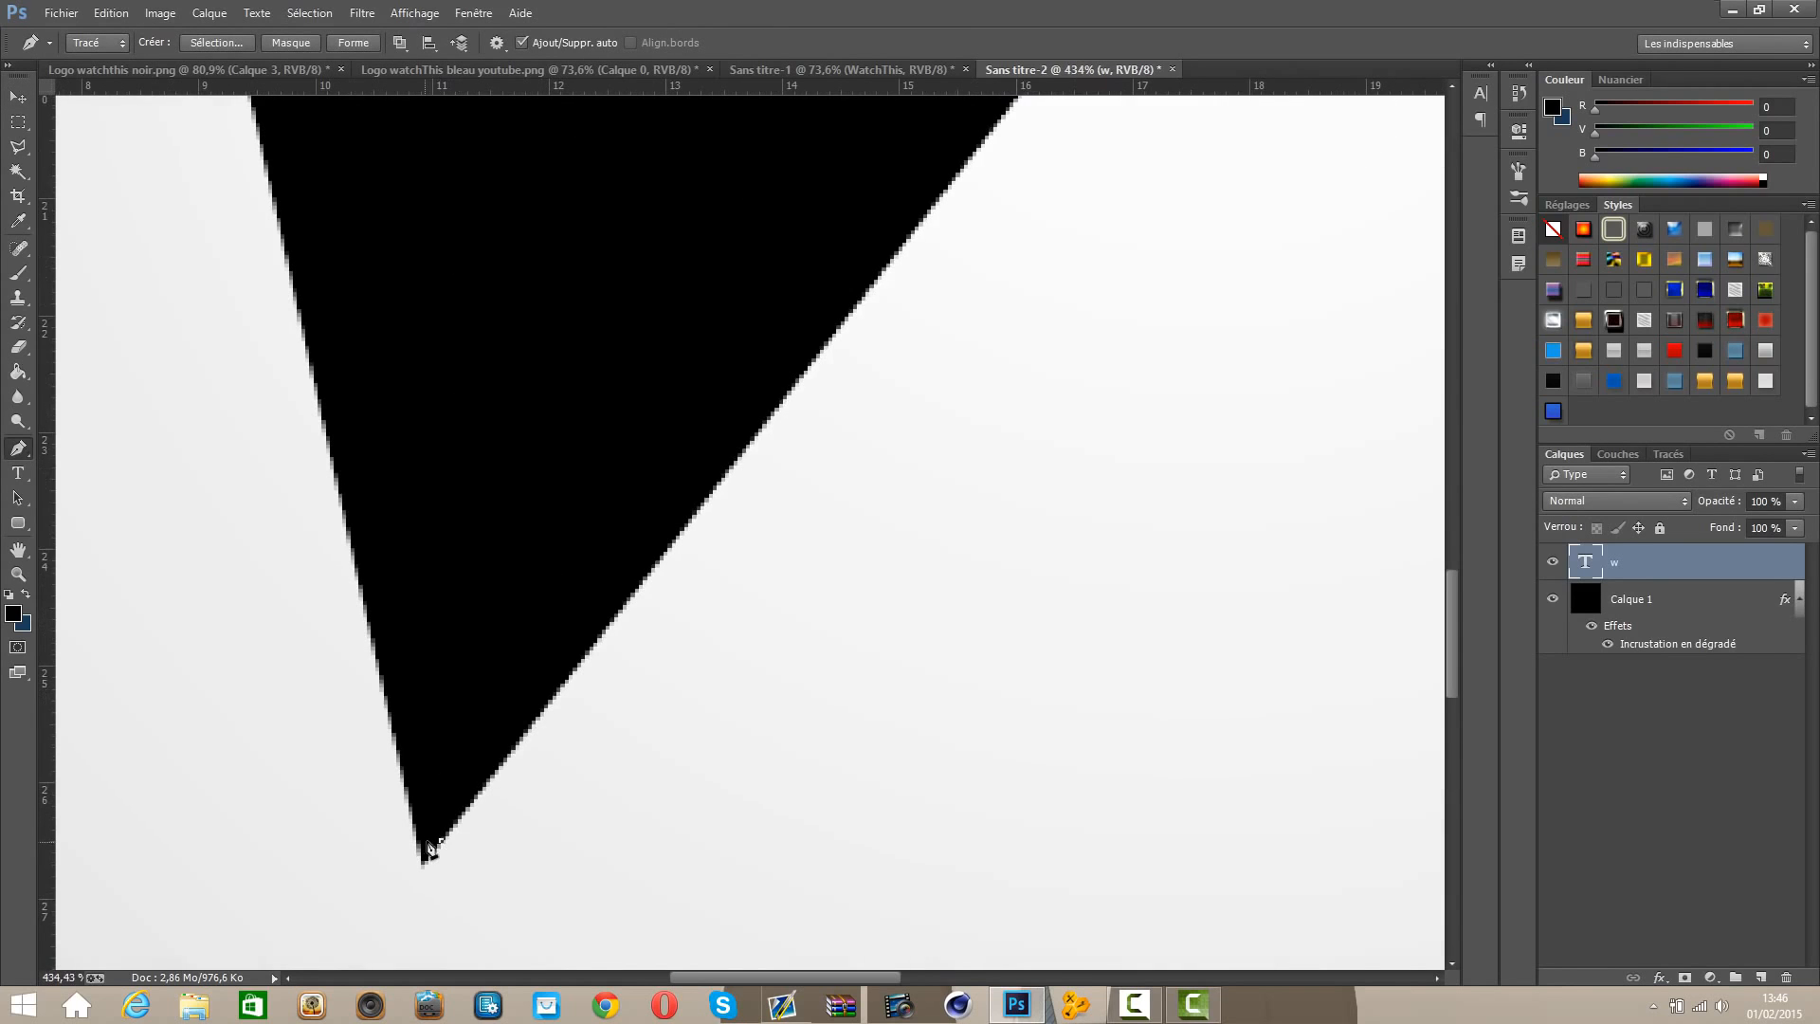
scroll(671, 746, "down", 6)
scroll(882, 394, "up", 3)
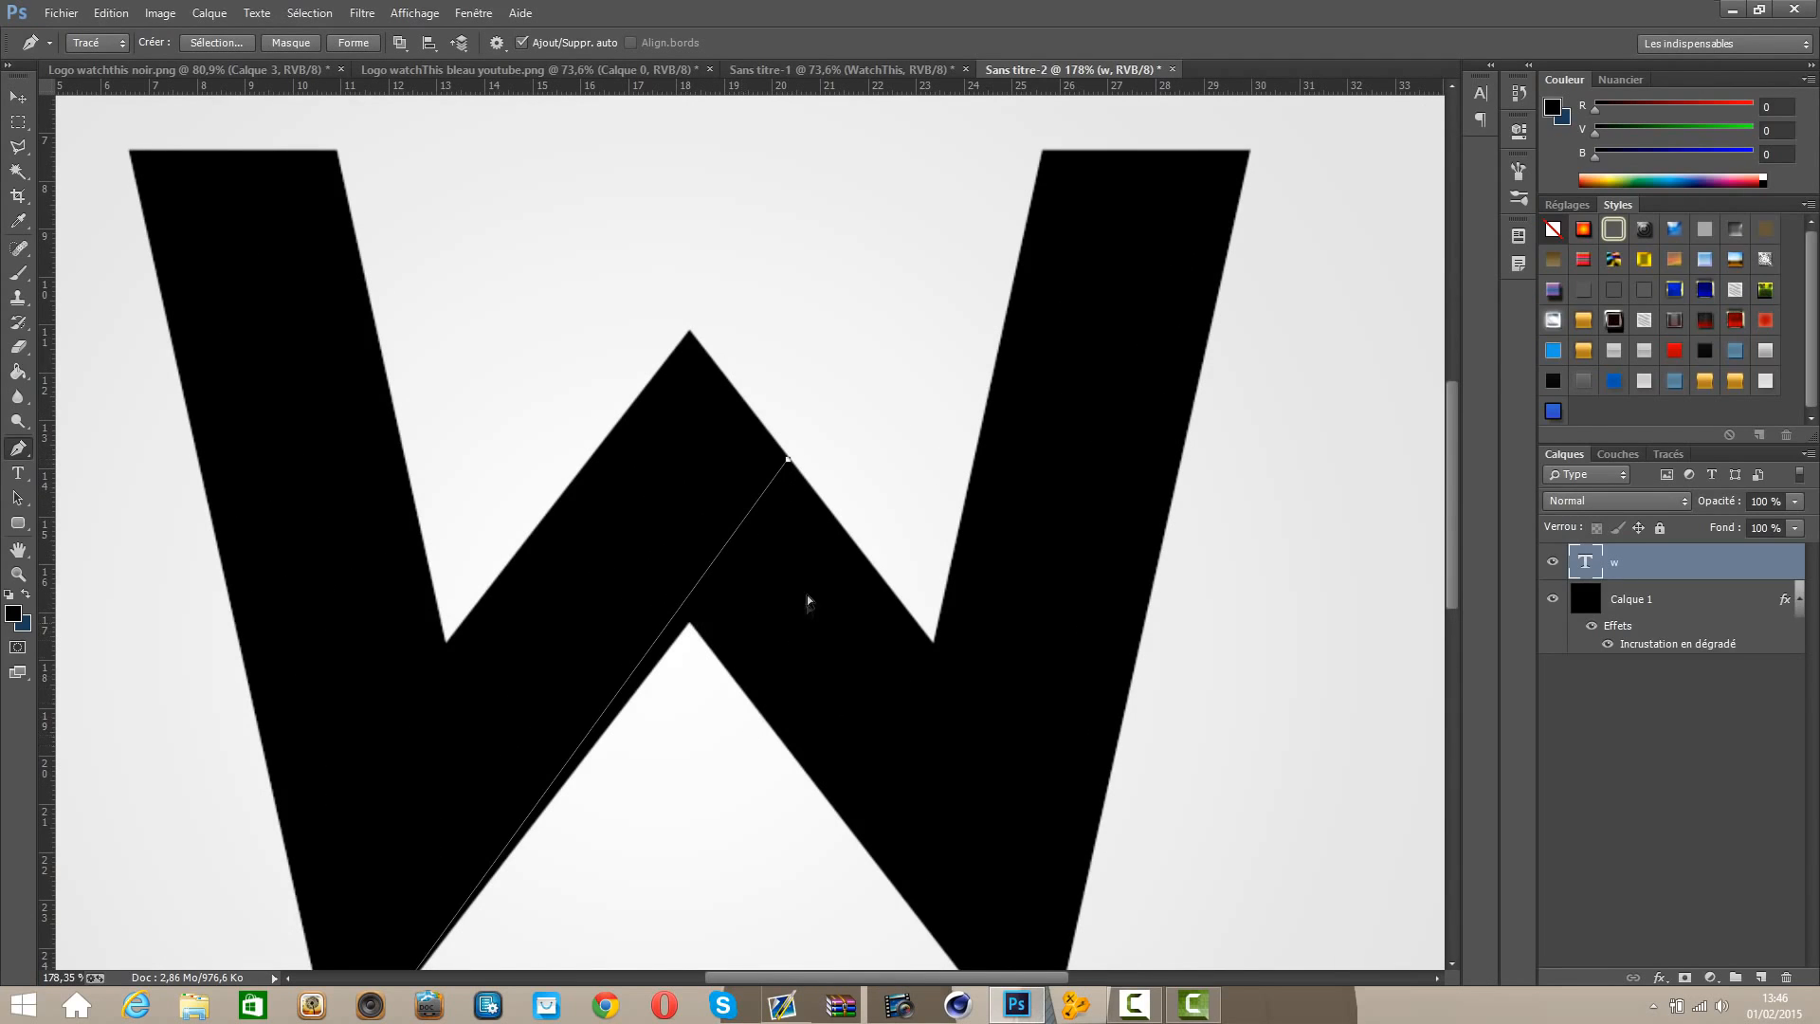
key("ctrl+z")
left_click(798, 469)
key("ctrl+z")
Step: Continue the Pen path loosely around the W's right arm and lower-right tip, closing it at the lower-left tip
left_click(899, 233)
left_click(988, 127)
left_click(1280, 146)
left_click(1283, 570)
scroll(1161, 844, "down", 3)
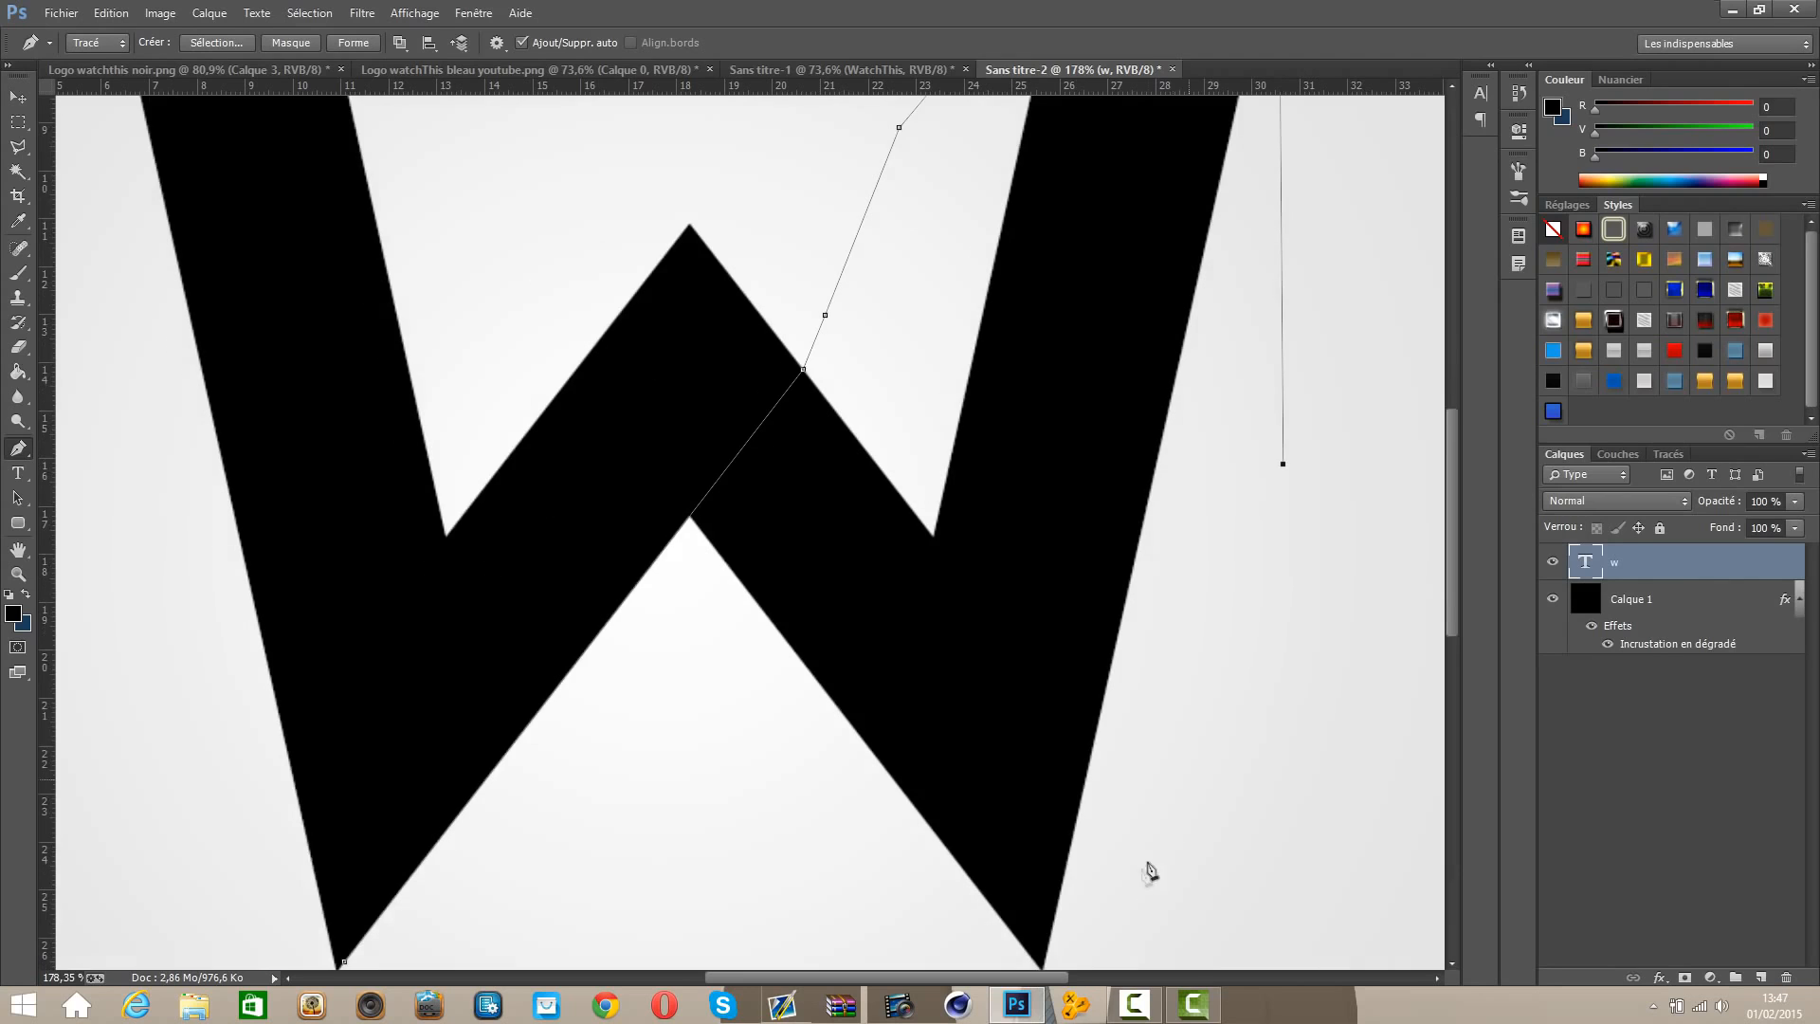
left_click(1127, 862)
left_click(651, 881)
left_click(344, 844)
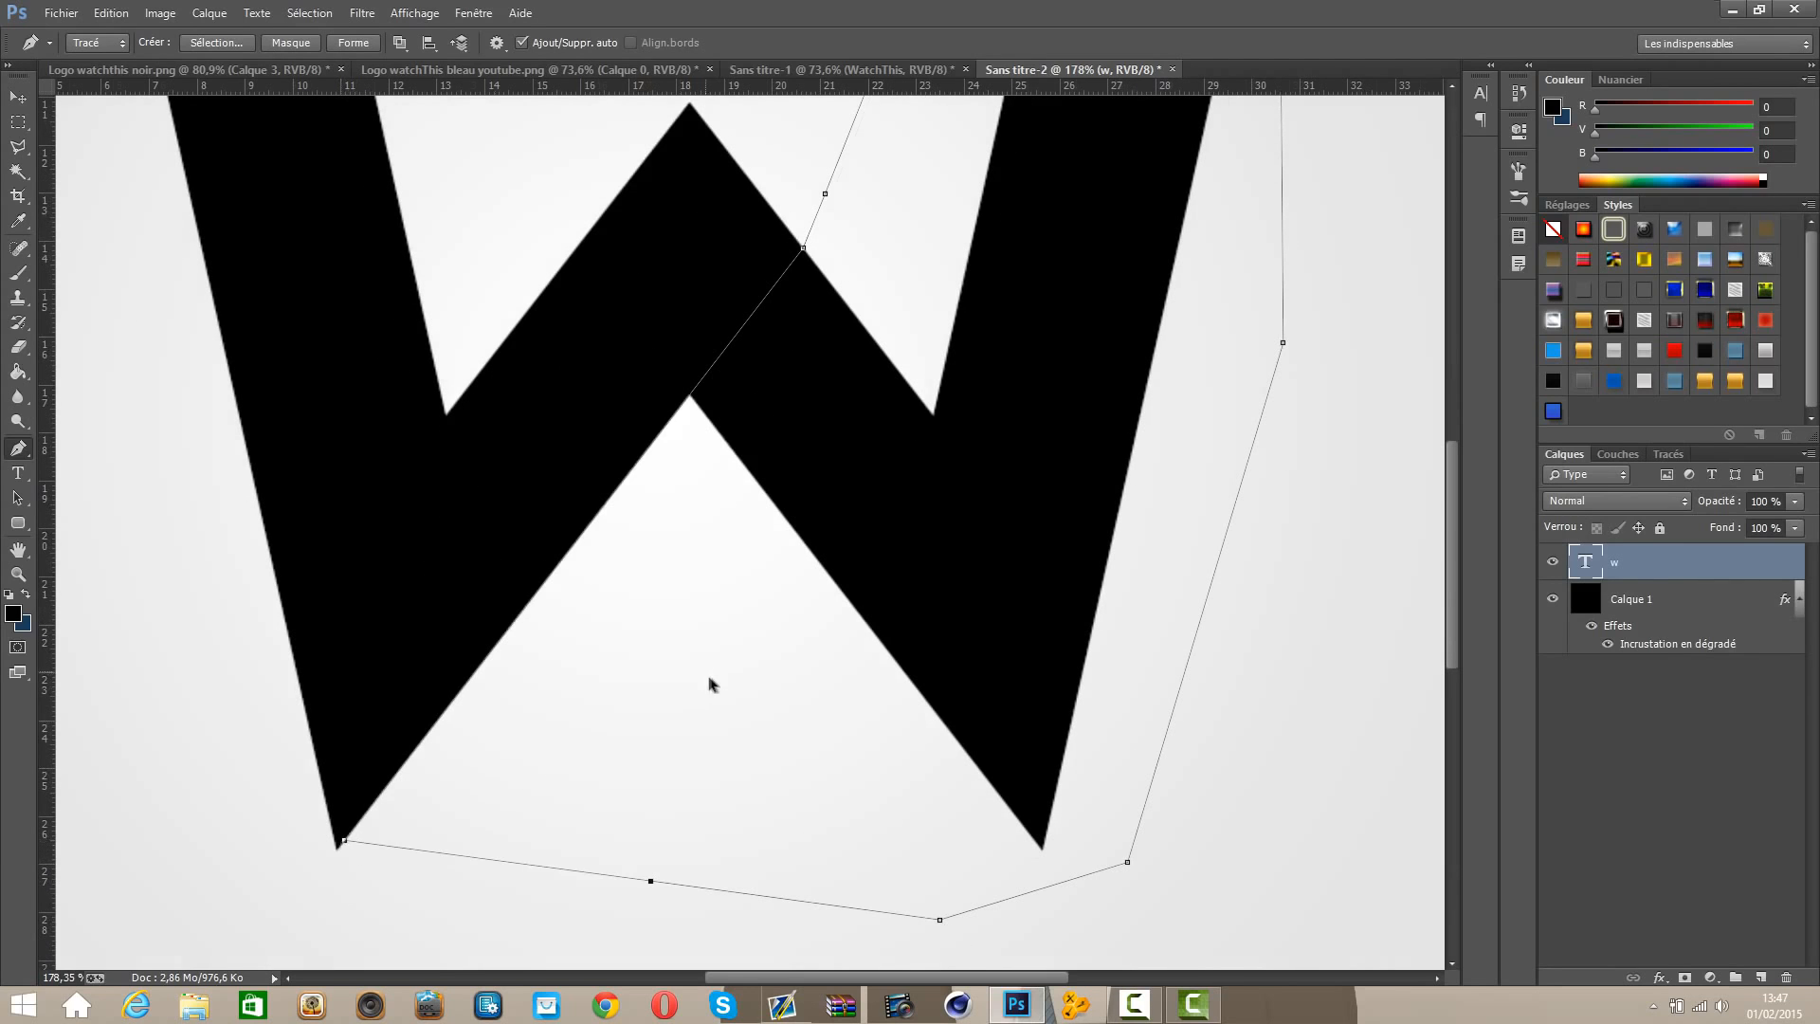
Step: Convert the closed path into a new selection with a 0-pixel feather and smoothing enabled
scroll(711, 683, "down", 3)
scroll(845, 692, "up", 1)
right_click(878, 548)
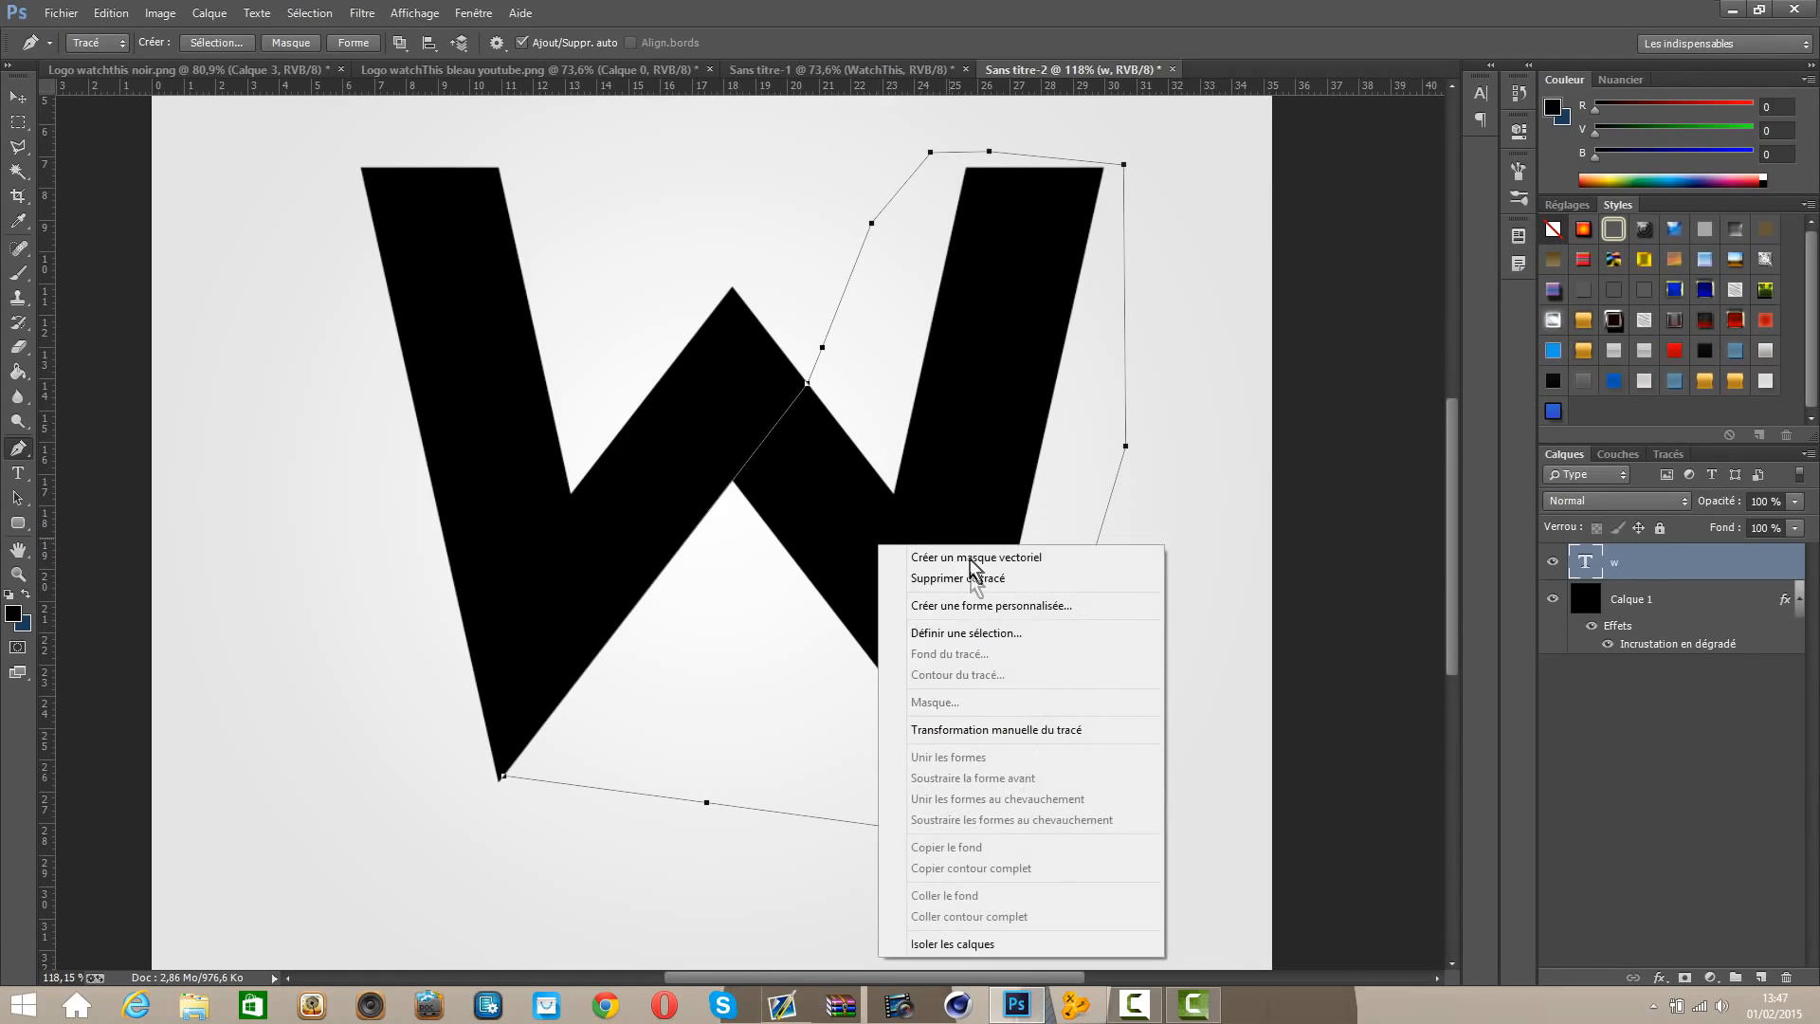
left_click(972, 633)
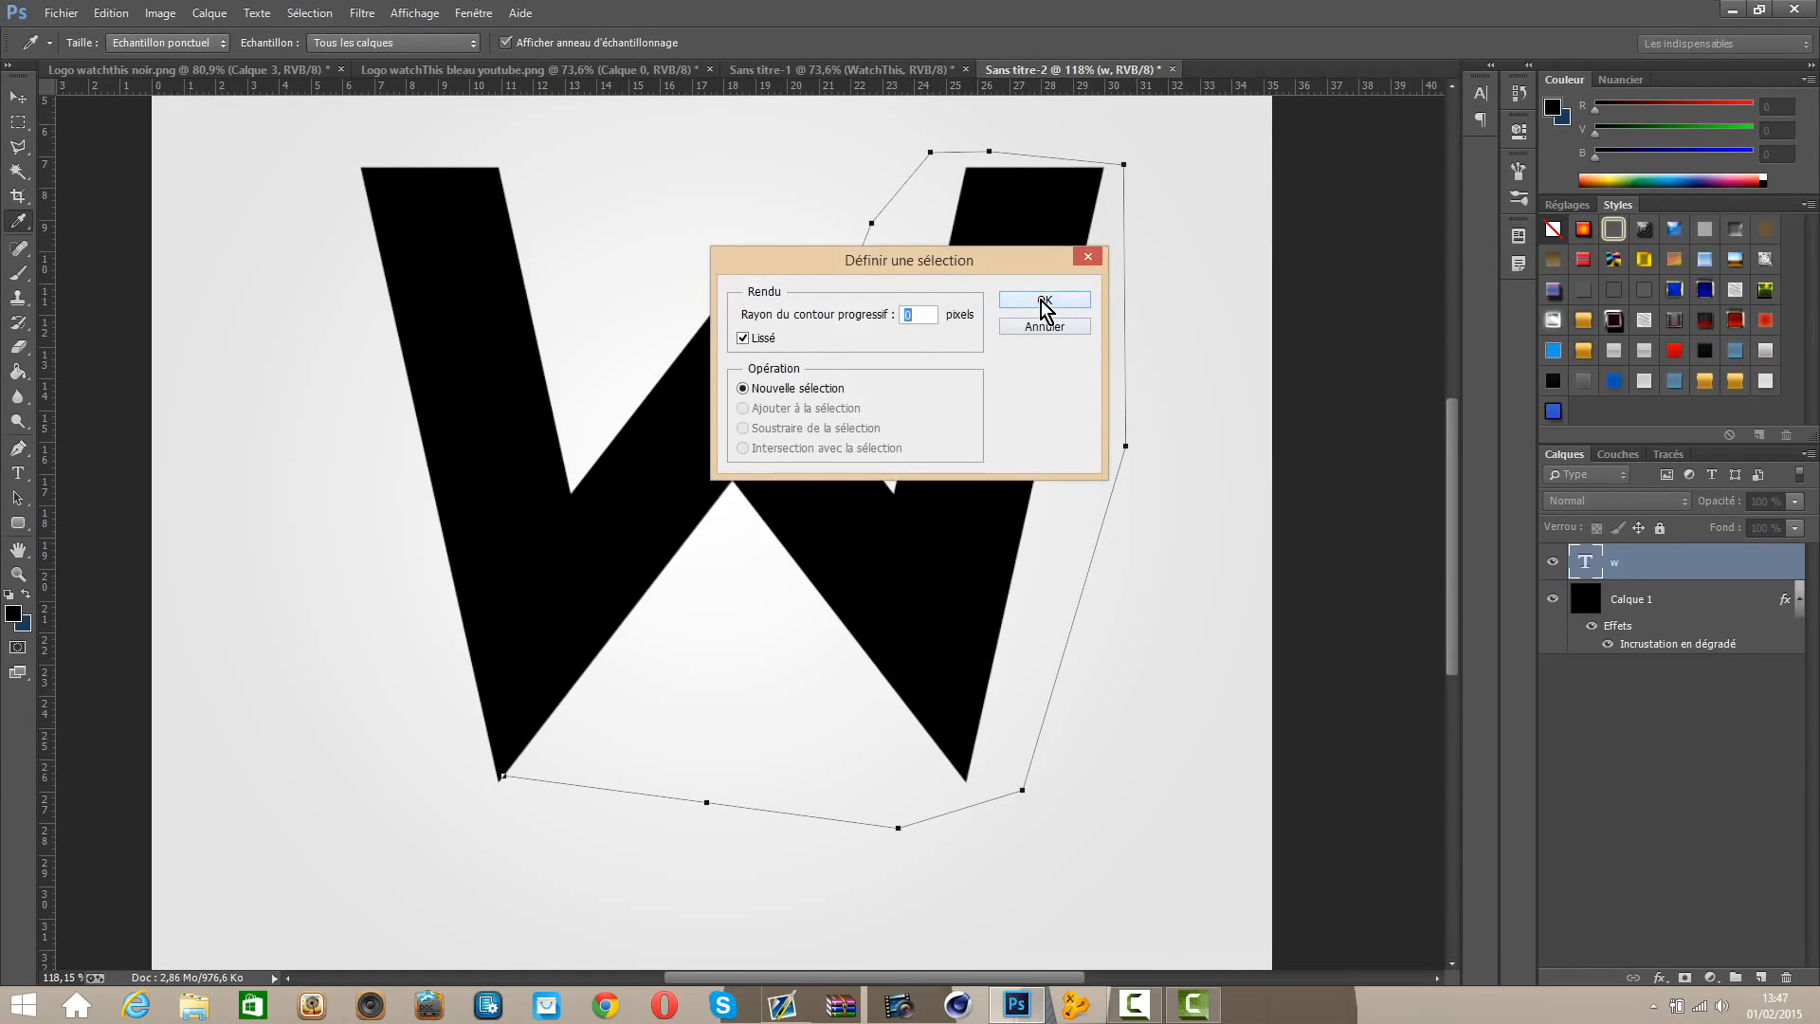
left_click(1044, 300)
Step: Rasterize the w text layer and copy the selected right part of the W to a new layer
left_click(18, 346)
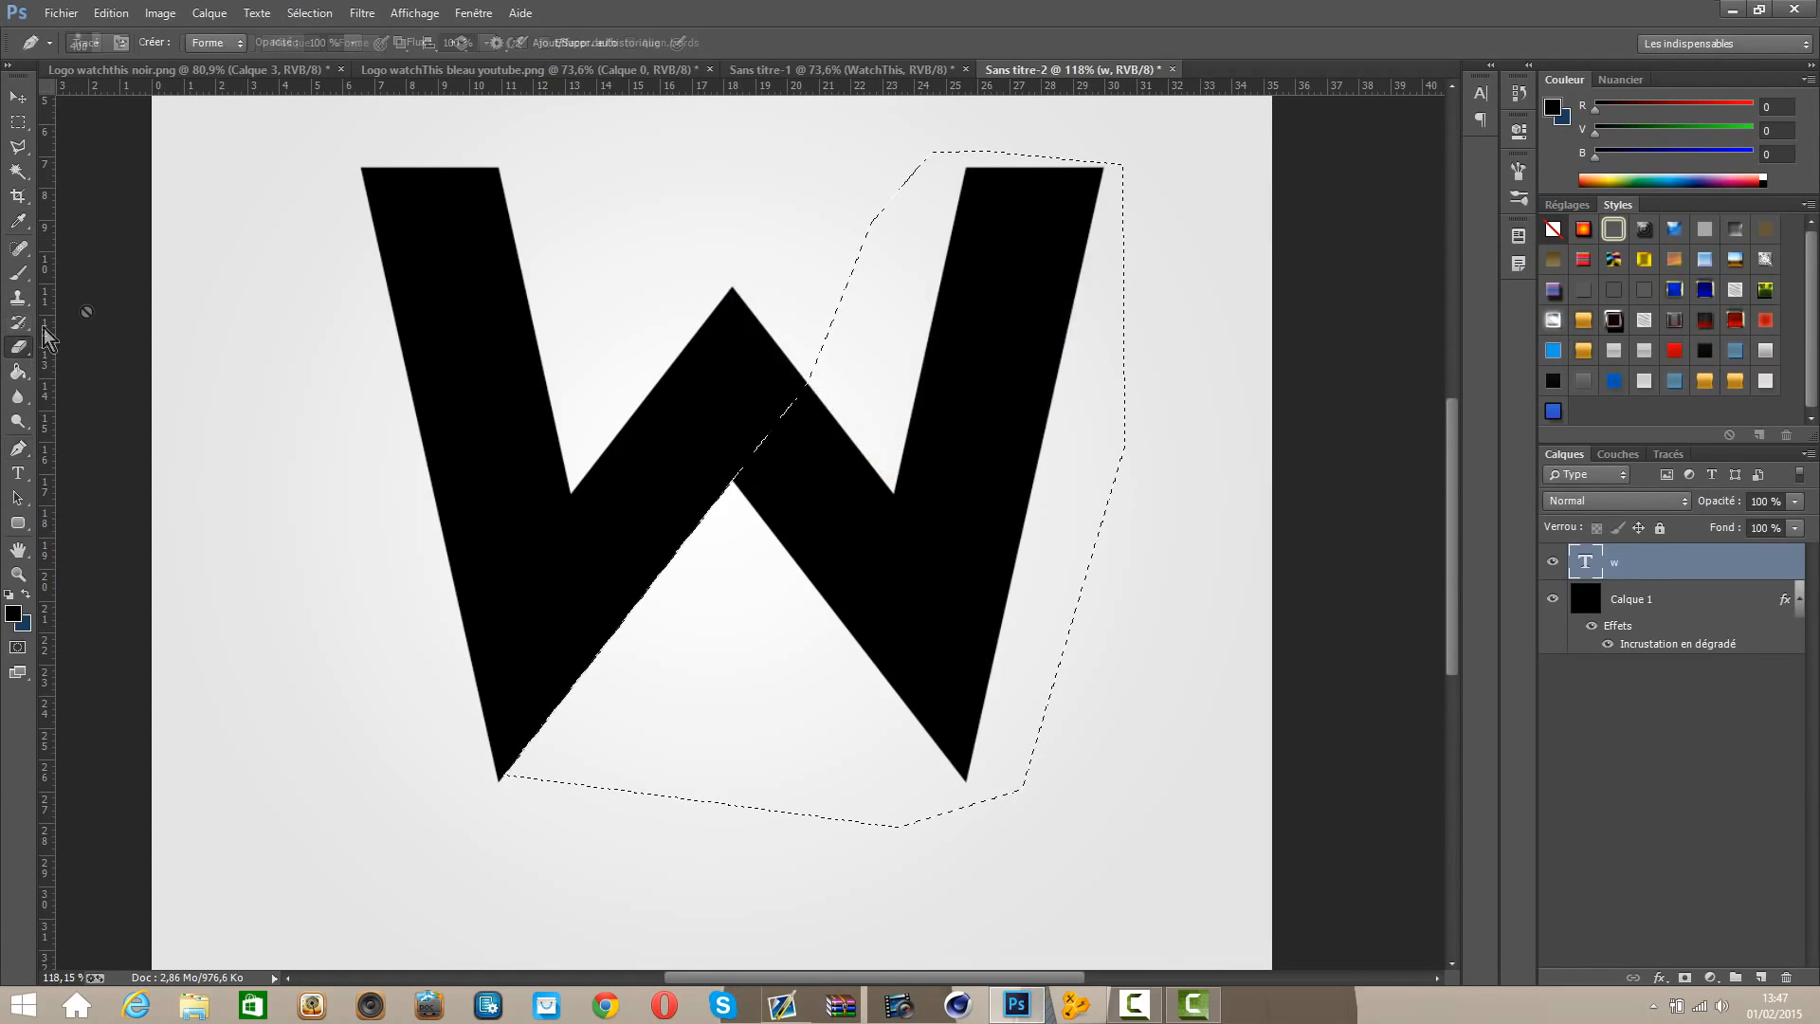
left_click(768, 526)
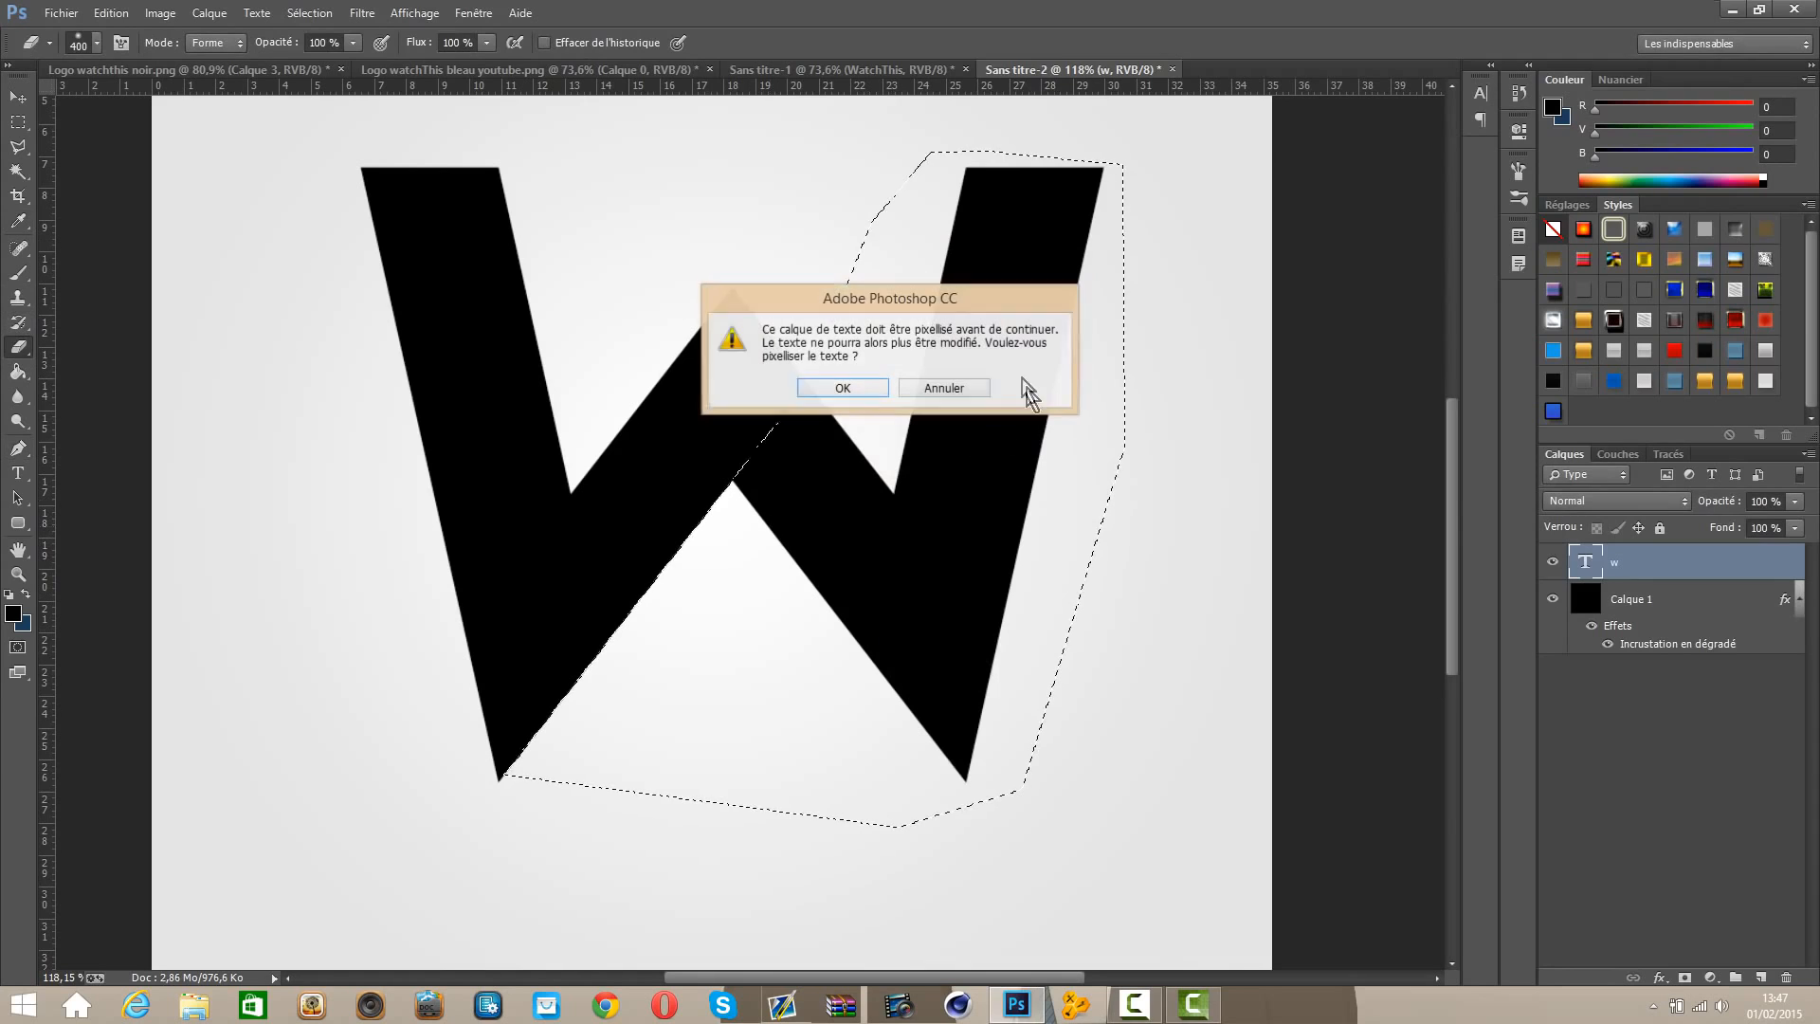
left_click(868, 391)
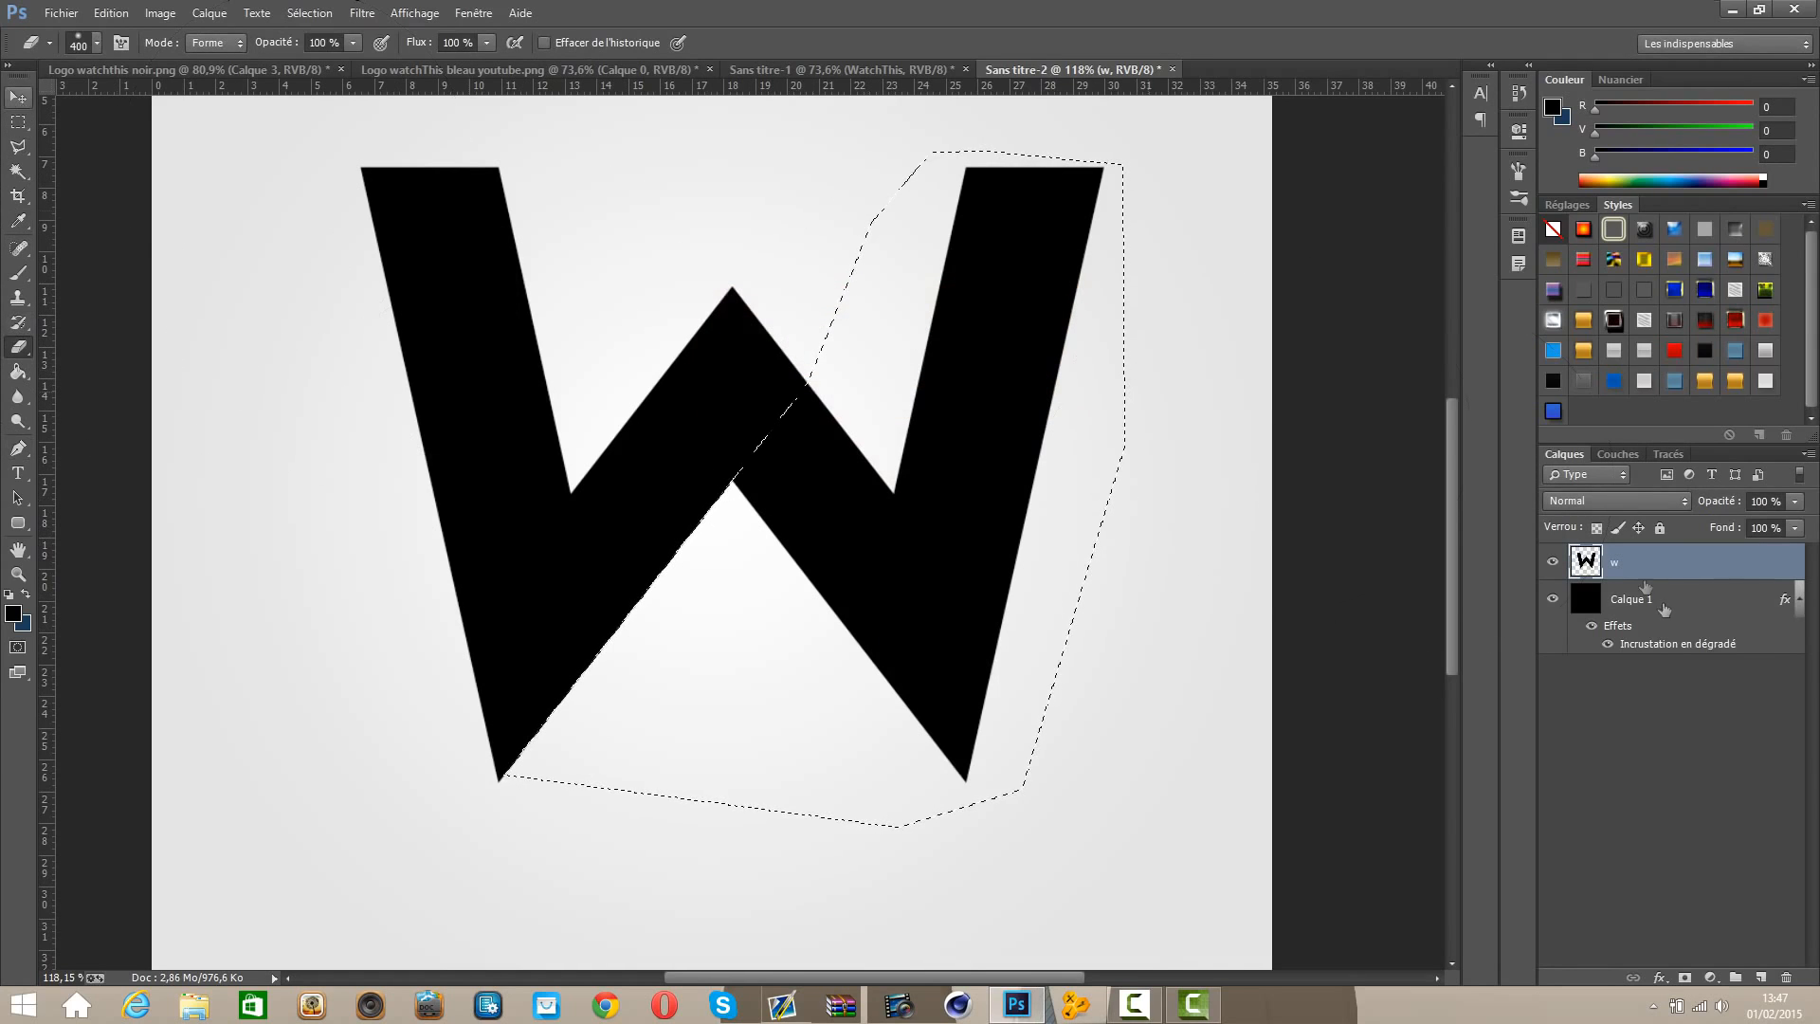
key("ctrl+j")
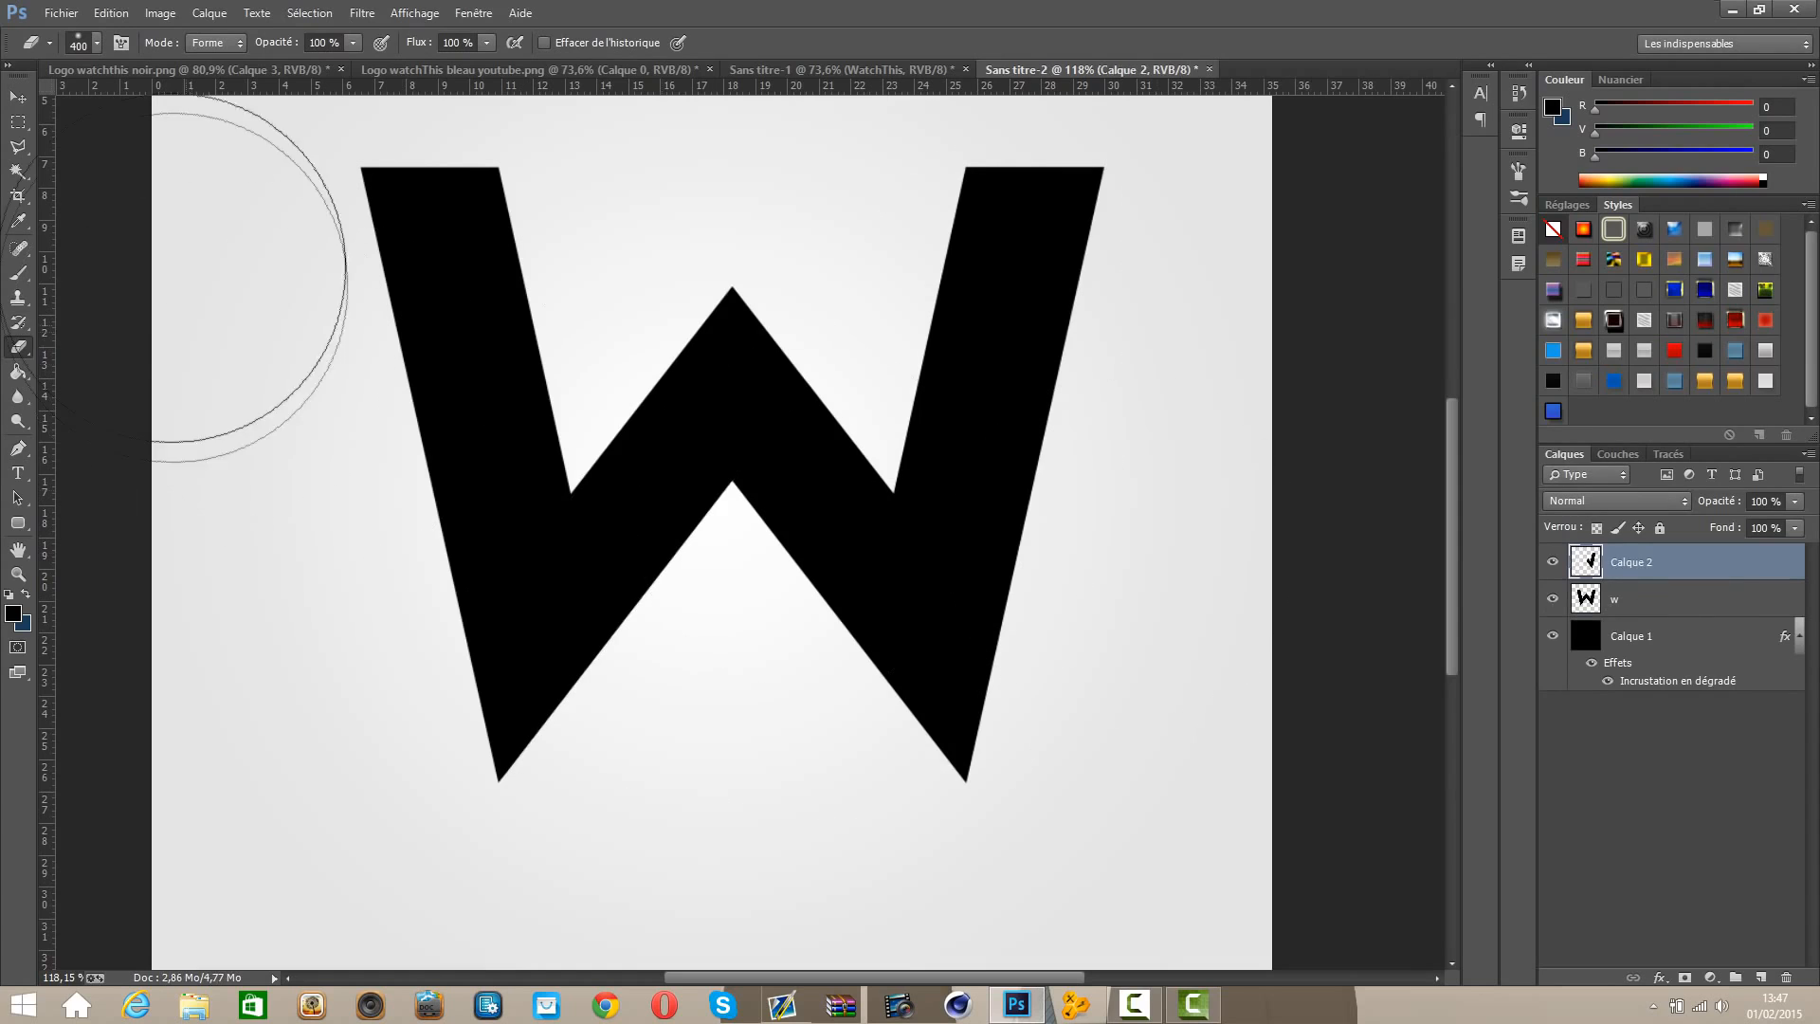
Step: Hide the w layer so that only the copied right part of the W is shown
left_click(18, 97)
scroll(789, 553, "down", 2)
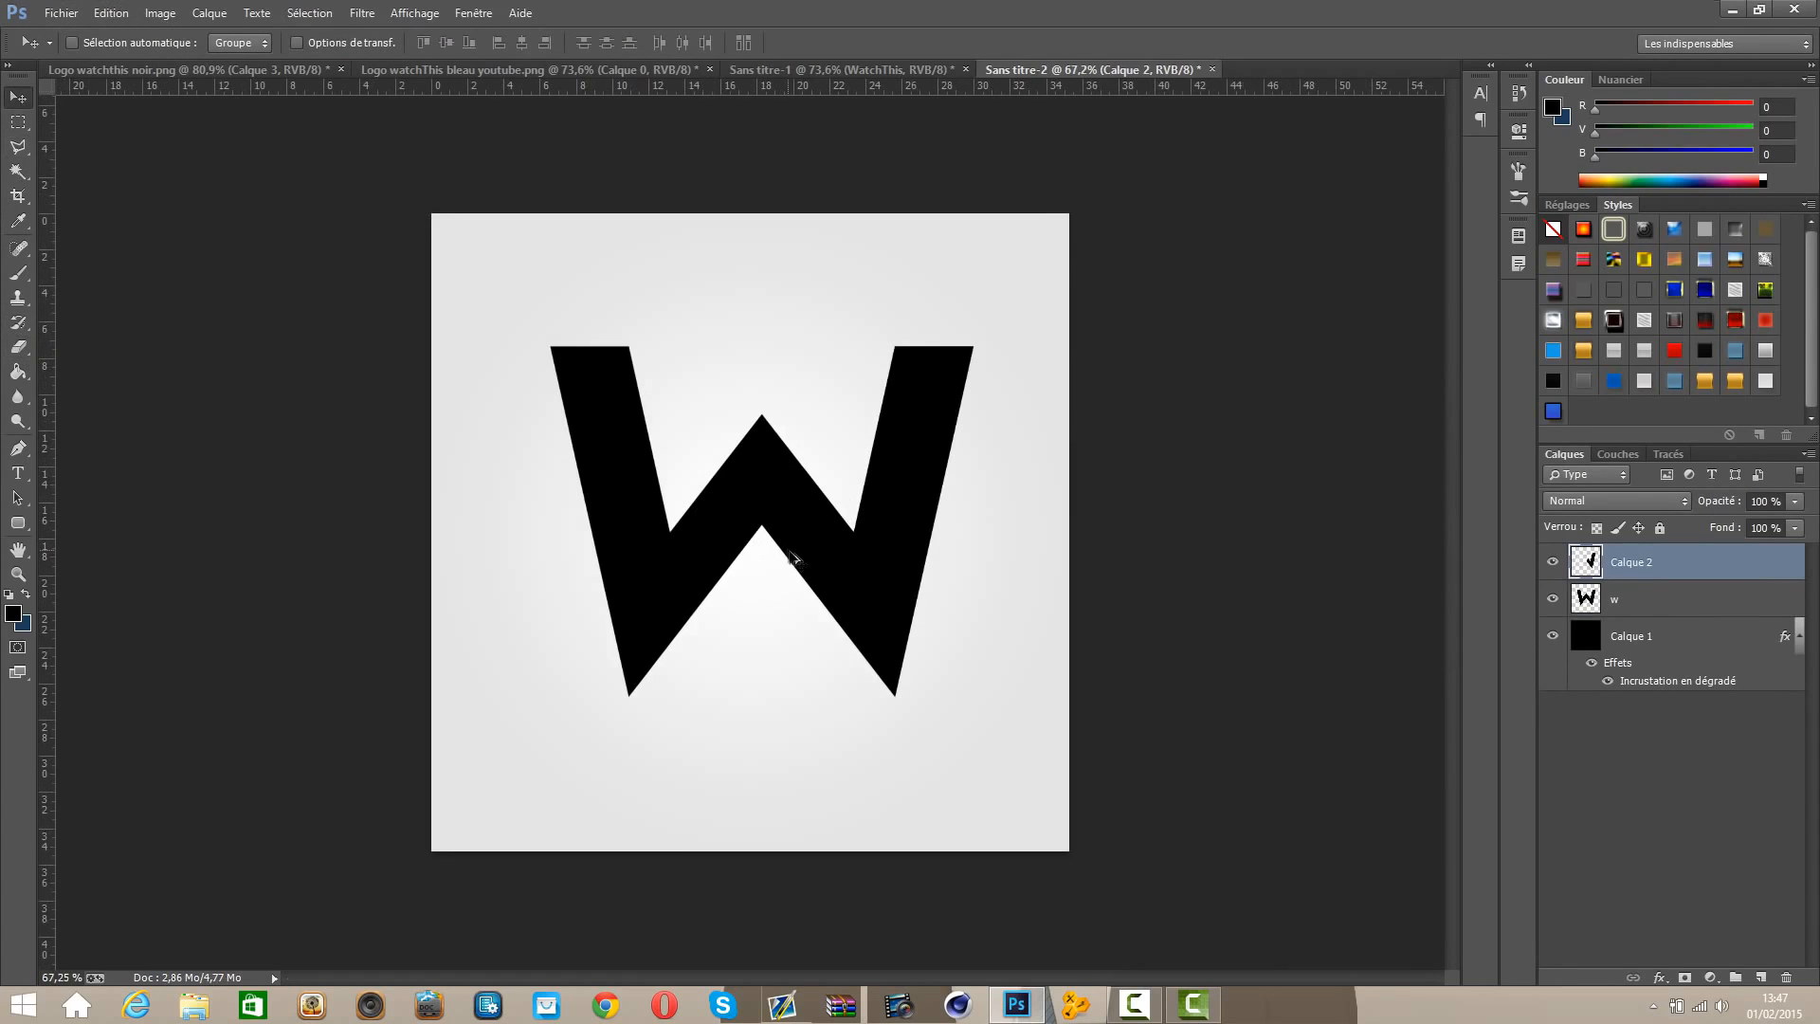
scroll(789, 555, "up", 2)
left_click(1552, 605)
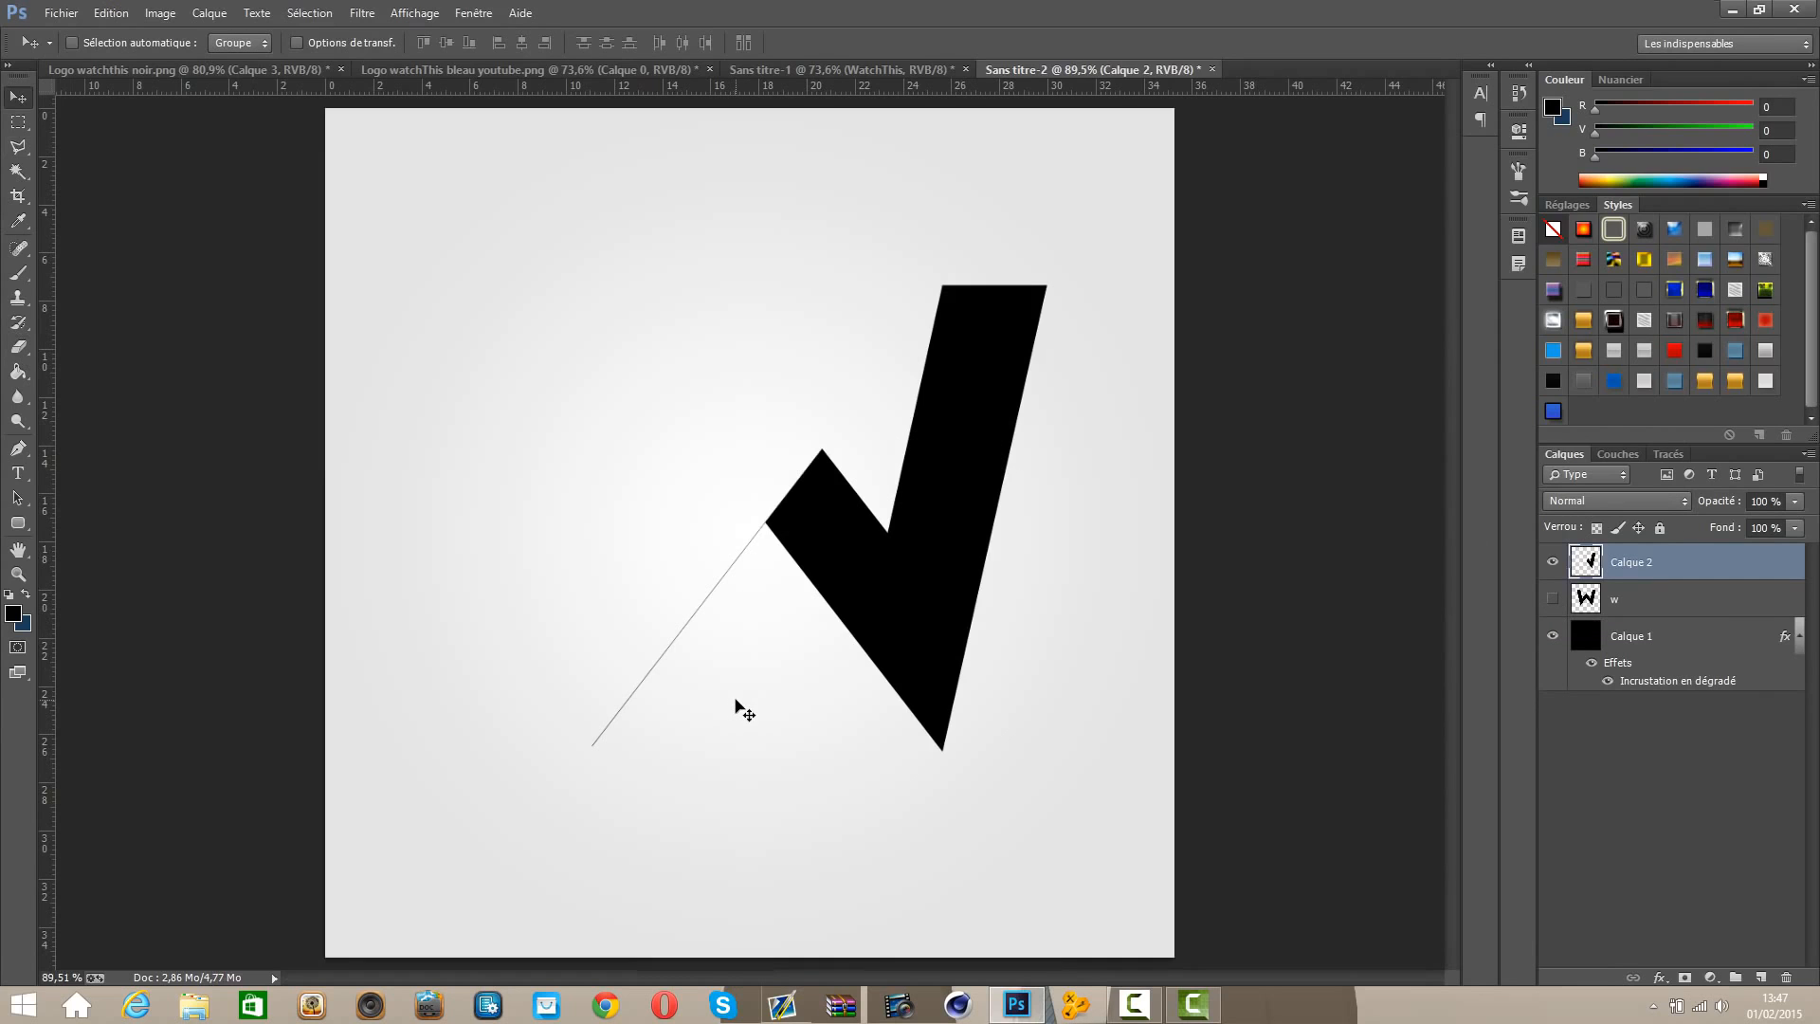
Step: Erase the stray thin diagonal line beside the W's right part with a 93-pixel Eraser brush
scroll(715, 683, "up", 2)
key("e")
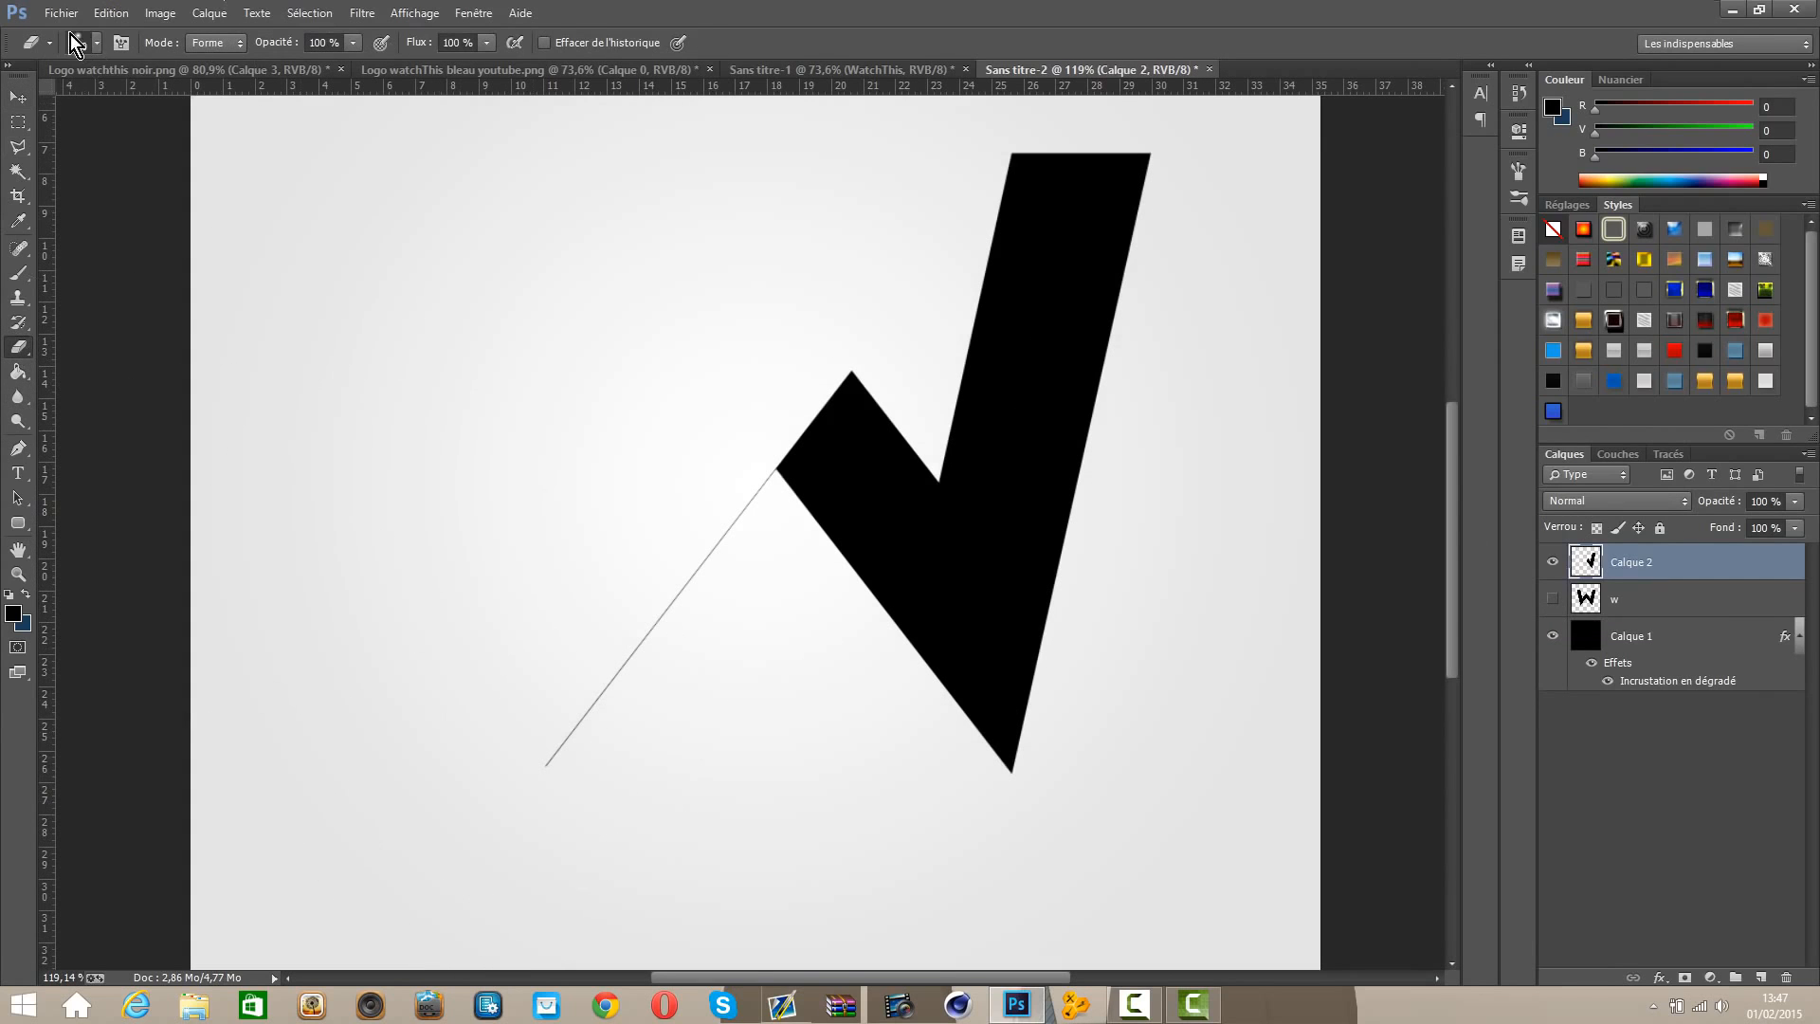
left_click(86, 42)
left_click(167, 101)
left_click(1053, 8)
mouse_move(557, 740)
left_mouse_down()
mouse_move(595, 753)
mouse_move(662, 675)
mouse_move(647, 662)
mouse_move(678, 567)
mouse_move(715, 492)
left_mouse_up()
key("ctrl+z")
left_click(83, 41)
double_click(78, 190)
mouse_move(528, 784)
left_mouse_down()
mouse_move(624, 683)
mouse_move(735, 479)
left_mouse_up()
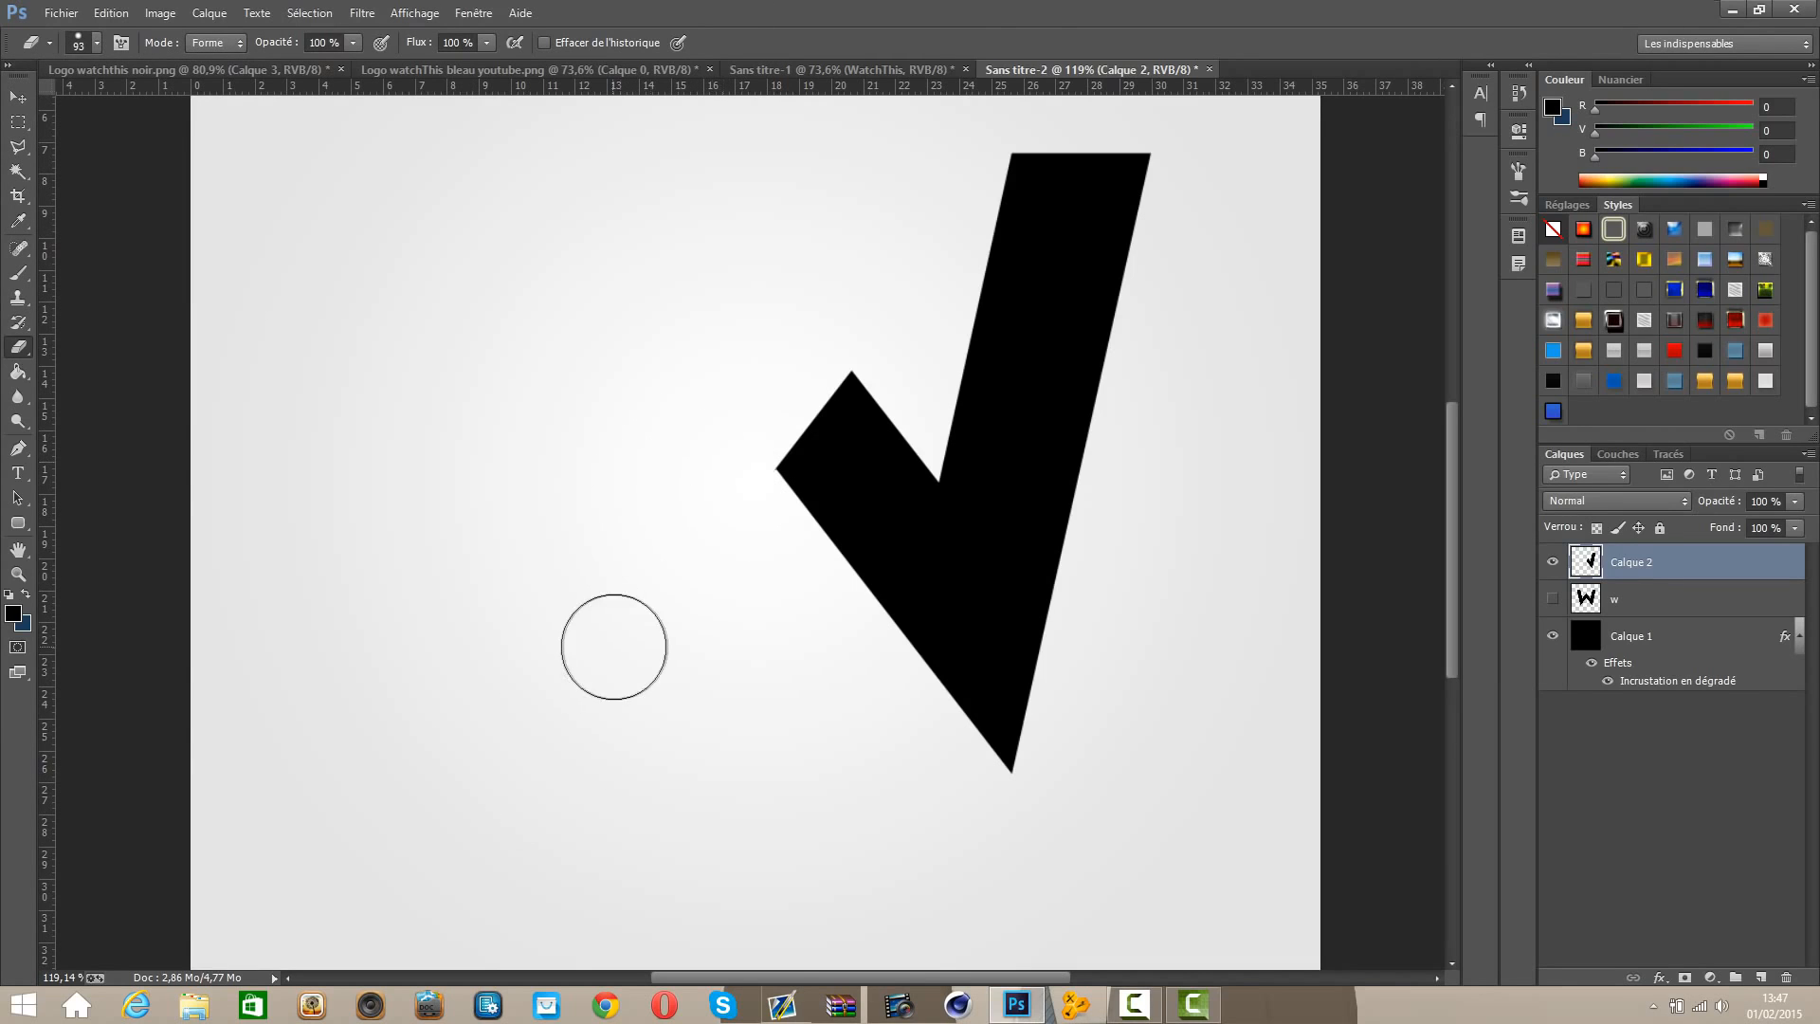
Step: Inspect the erased corner up close and show the w layer again
scroll(730, 525, "up", 3)
scroll(734, 531, "up", 4)
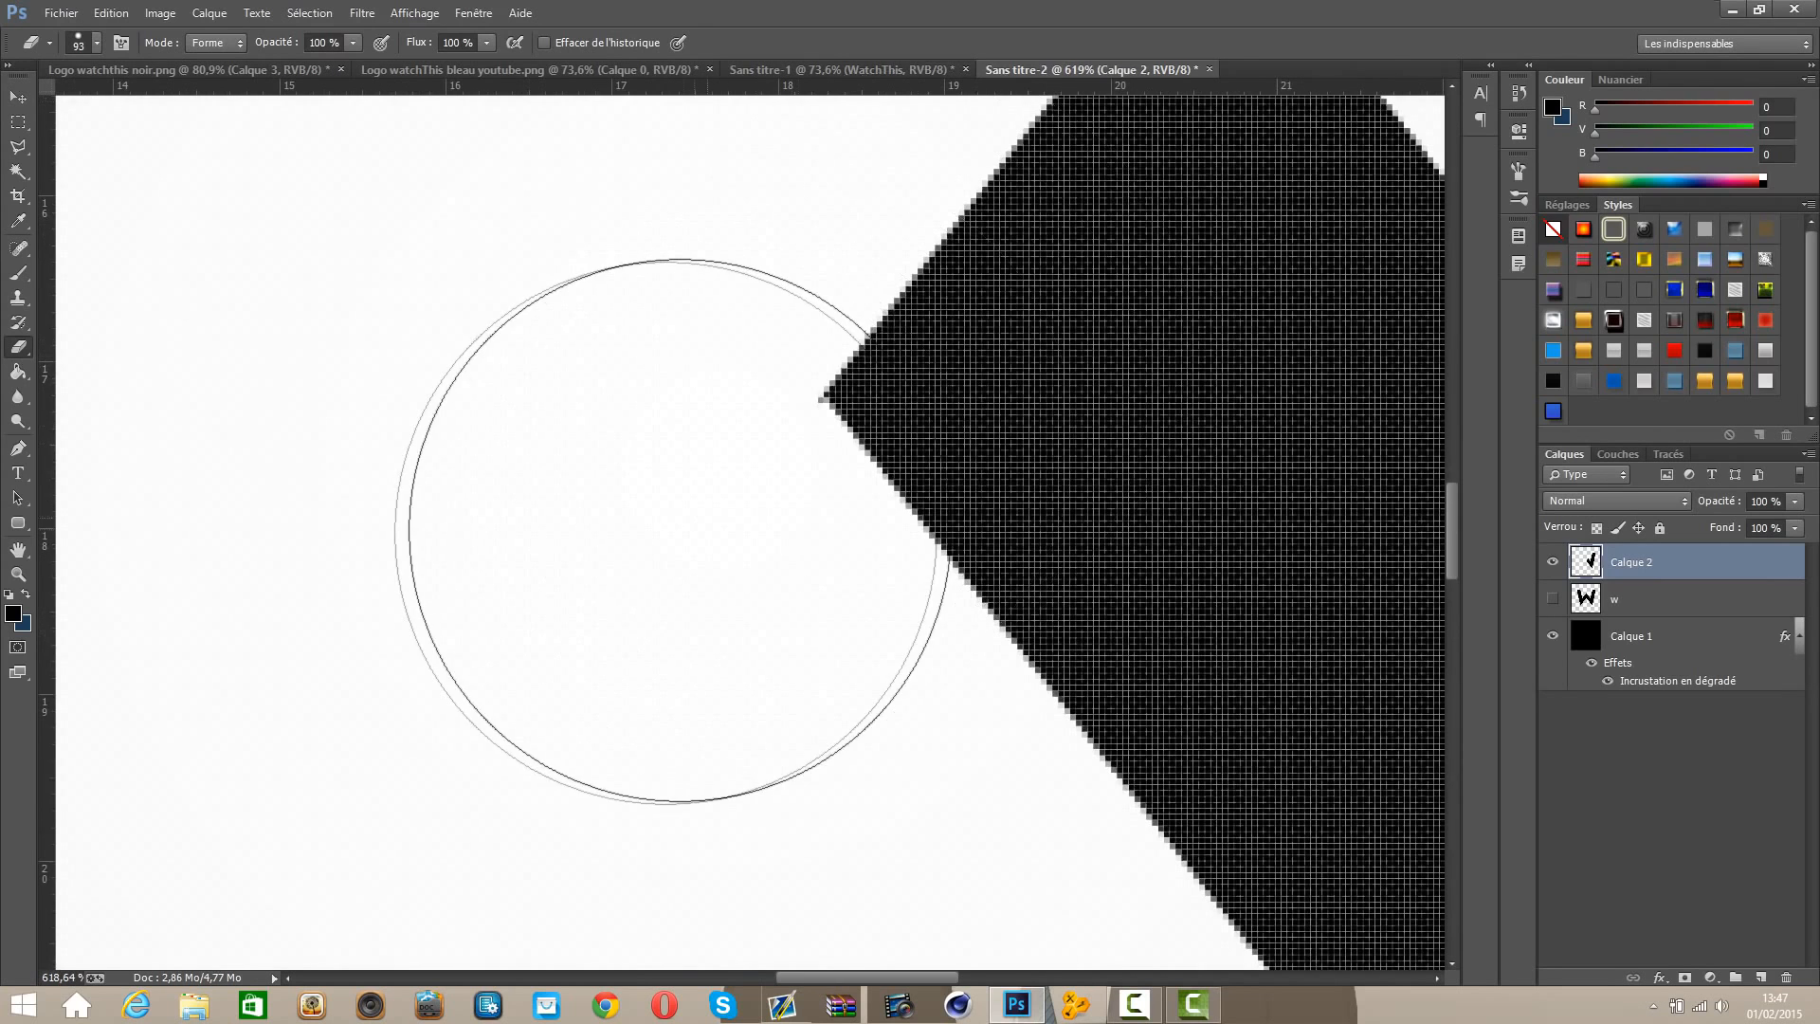
key("ctrl+0")
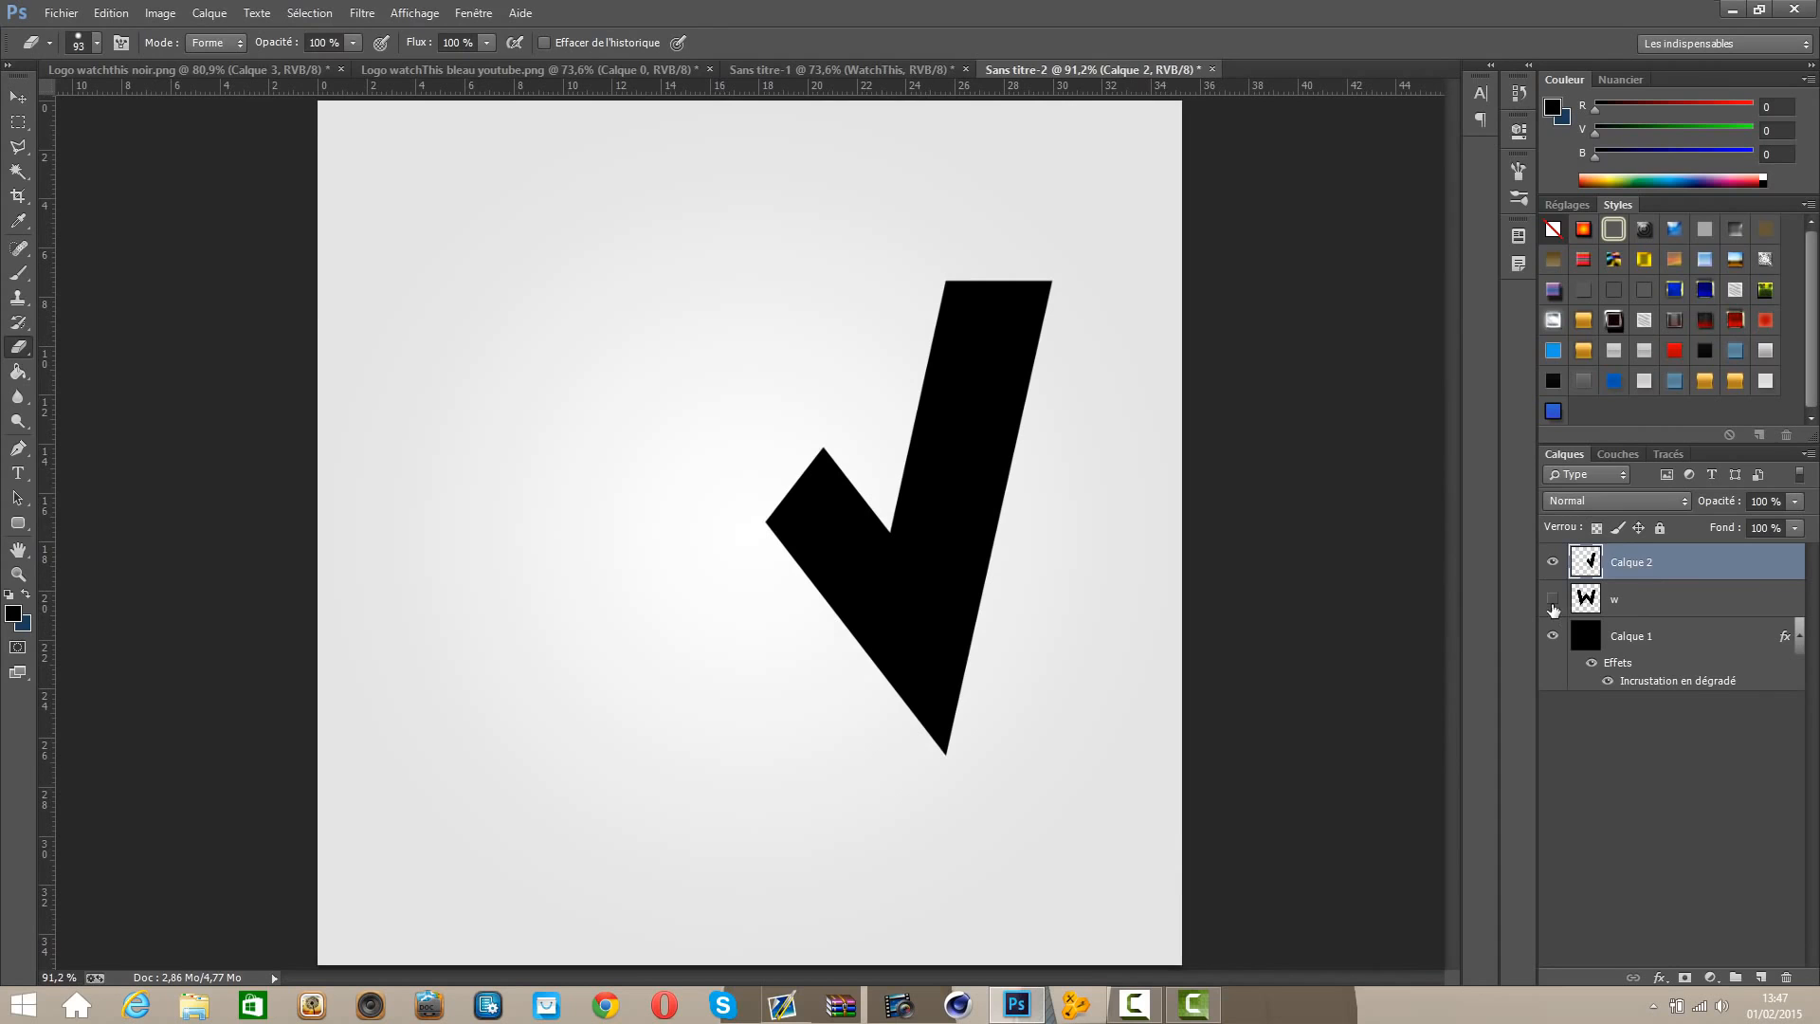
left_click(1553, 599)
left_click(17, 96)
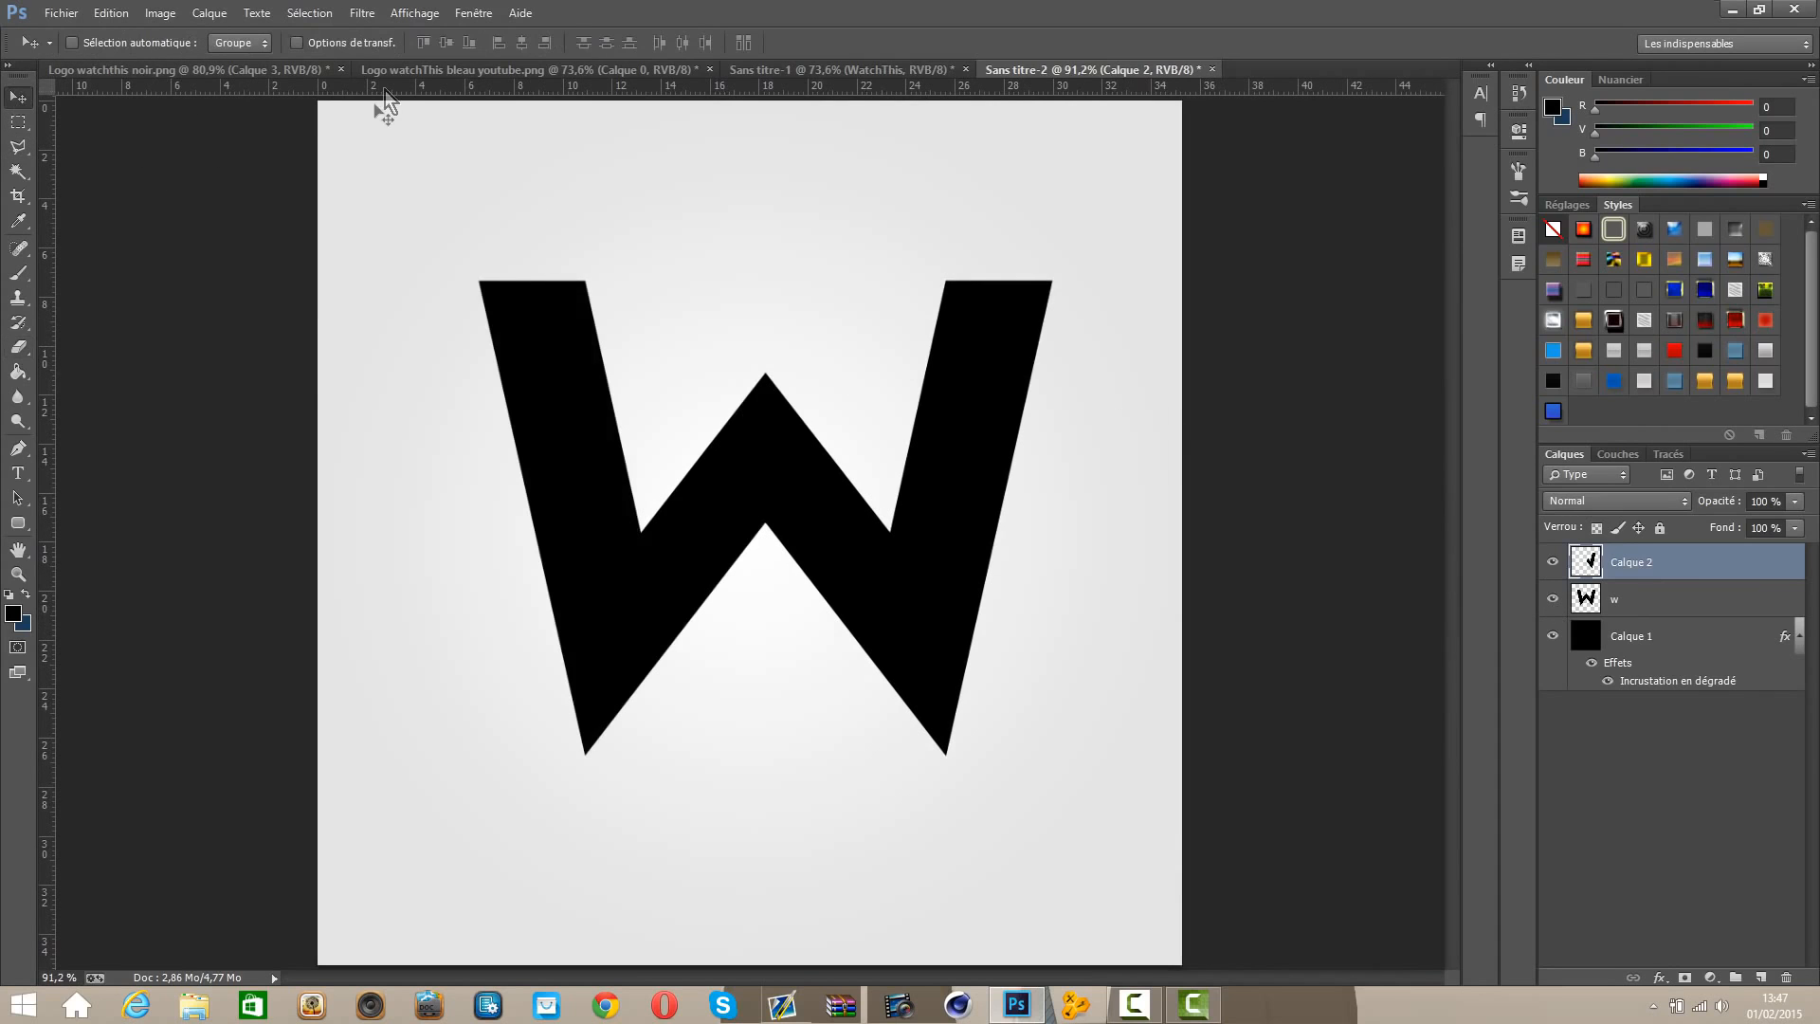
Step: After viewing the finished logo in Sans titre-1, add a 90° linear gradient overlay from f2efef to white to Calque 2
left_click(432, 68)
left_click(860, 72)
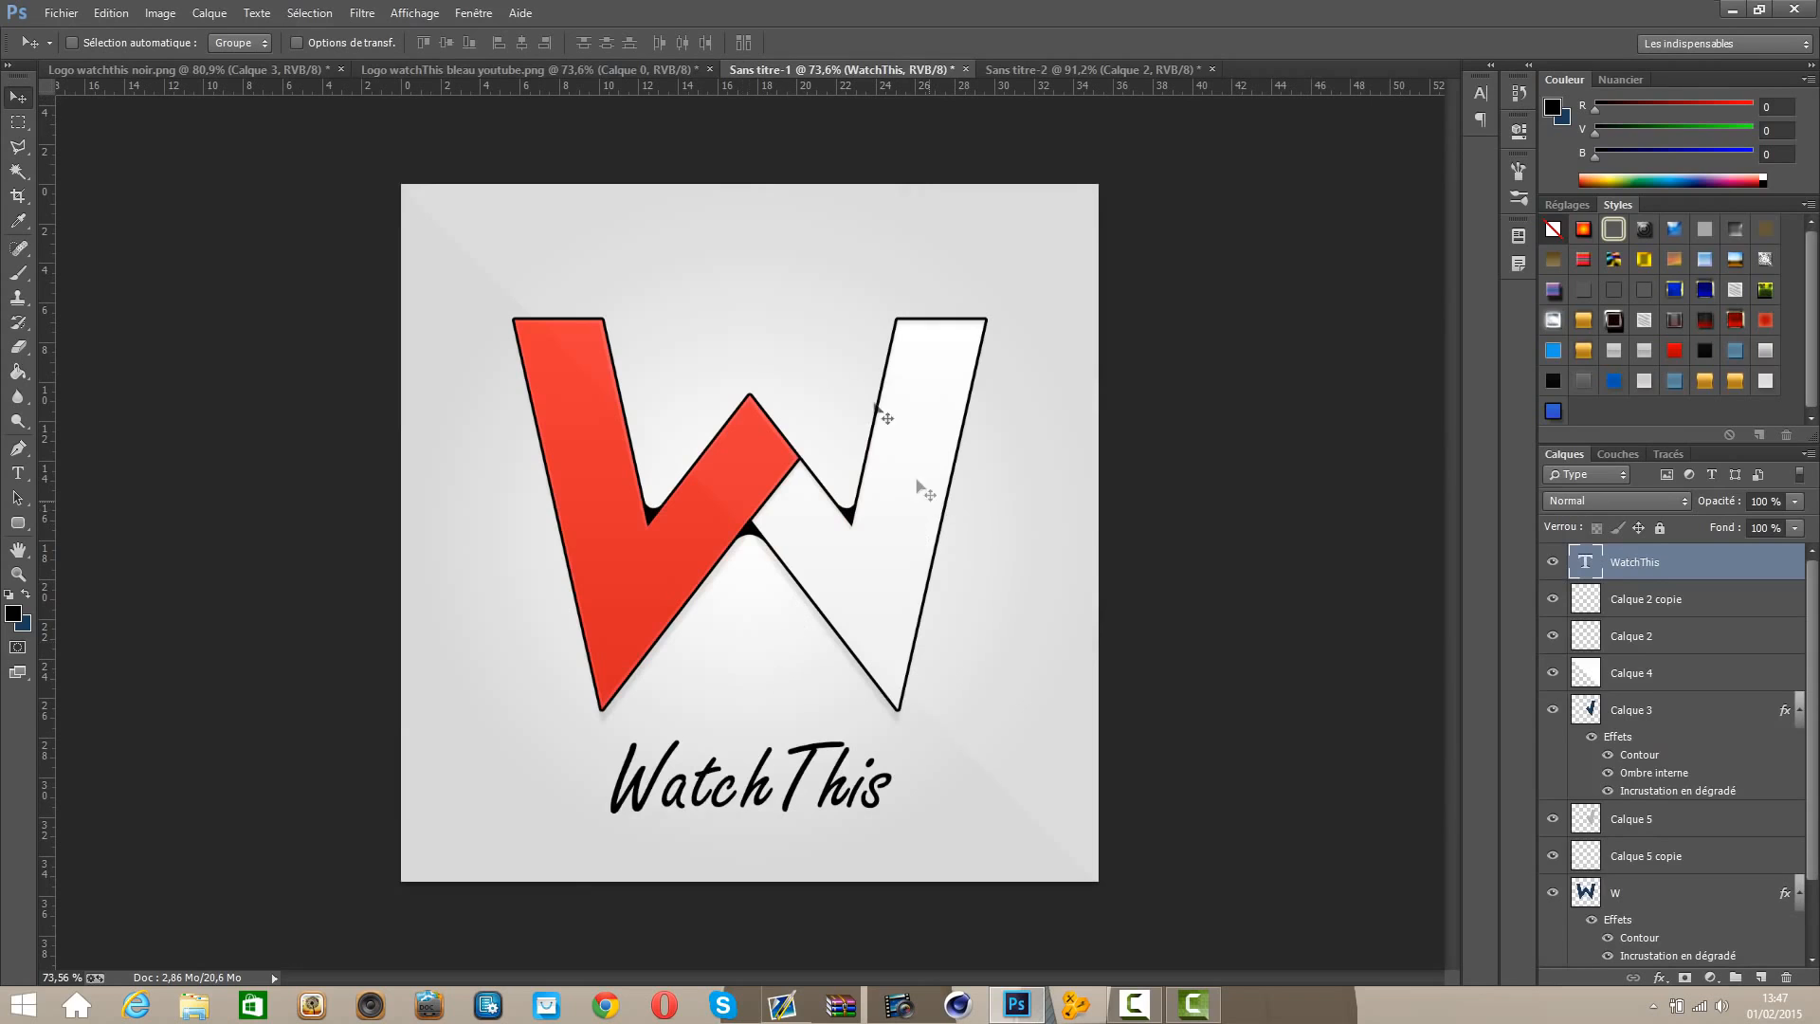
left_click(1069, 71)
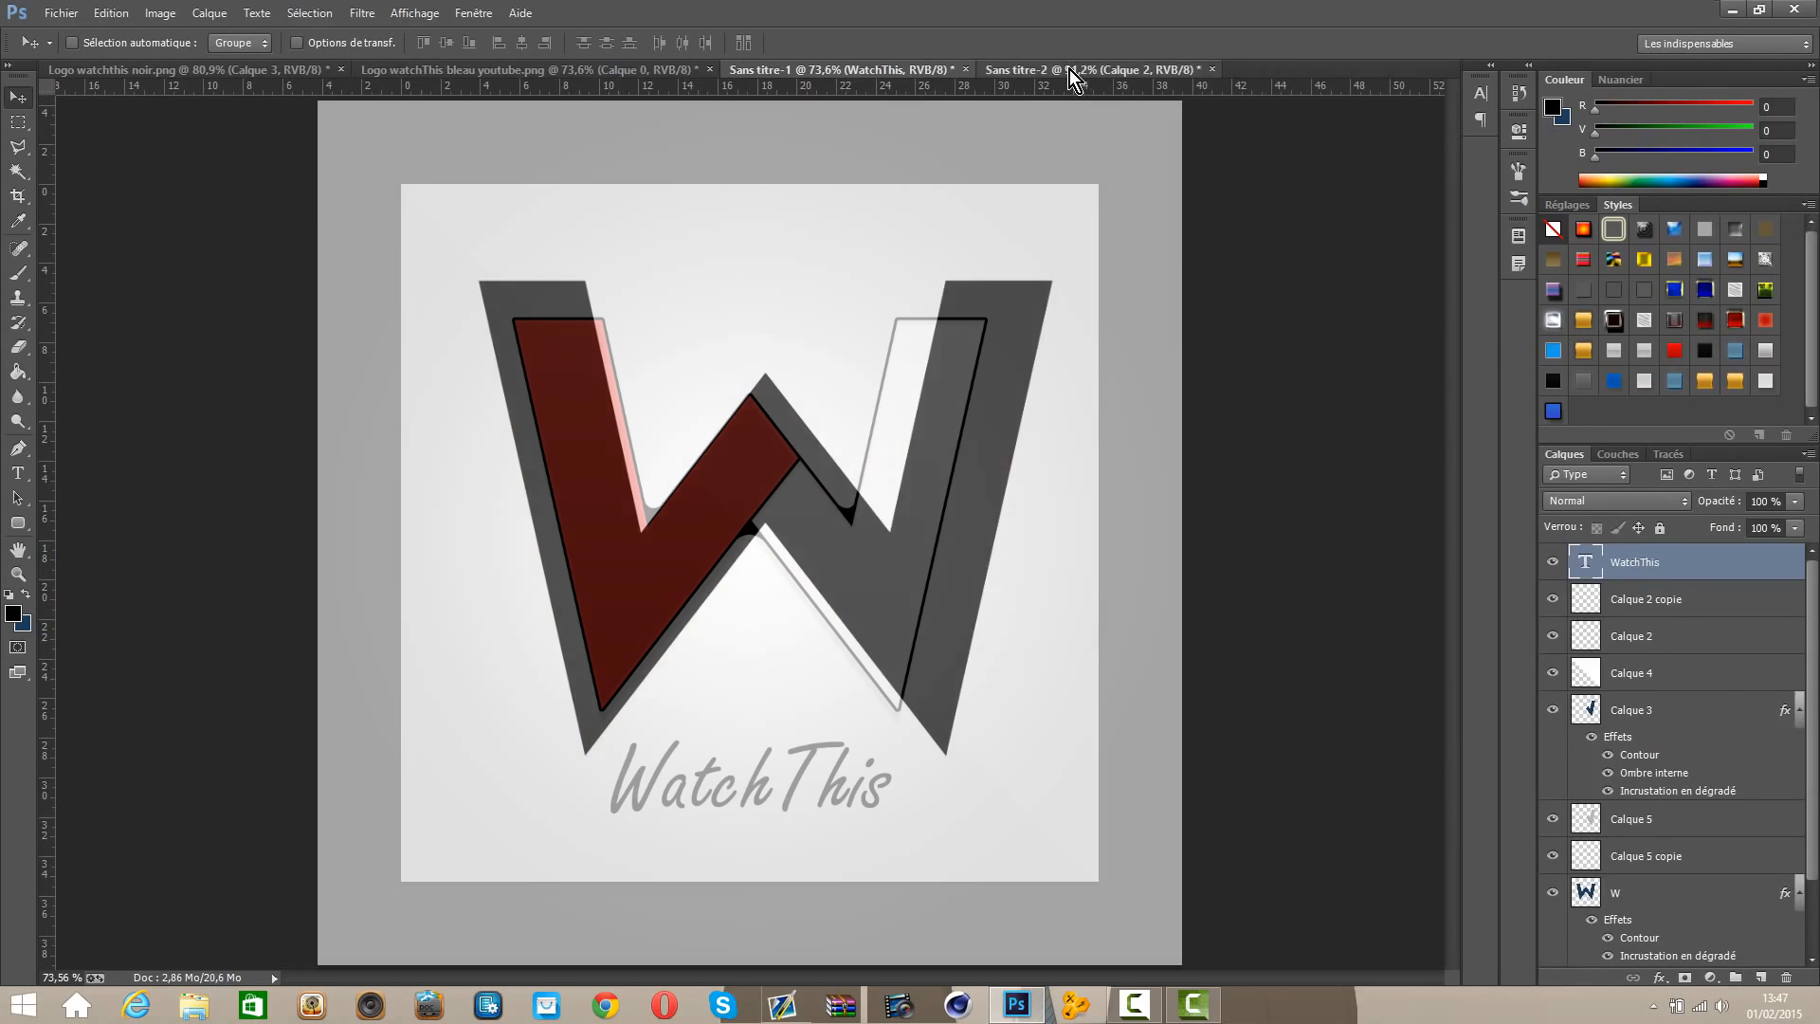
double_click(1603, 564)
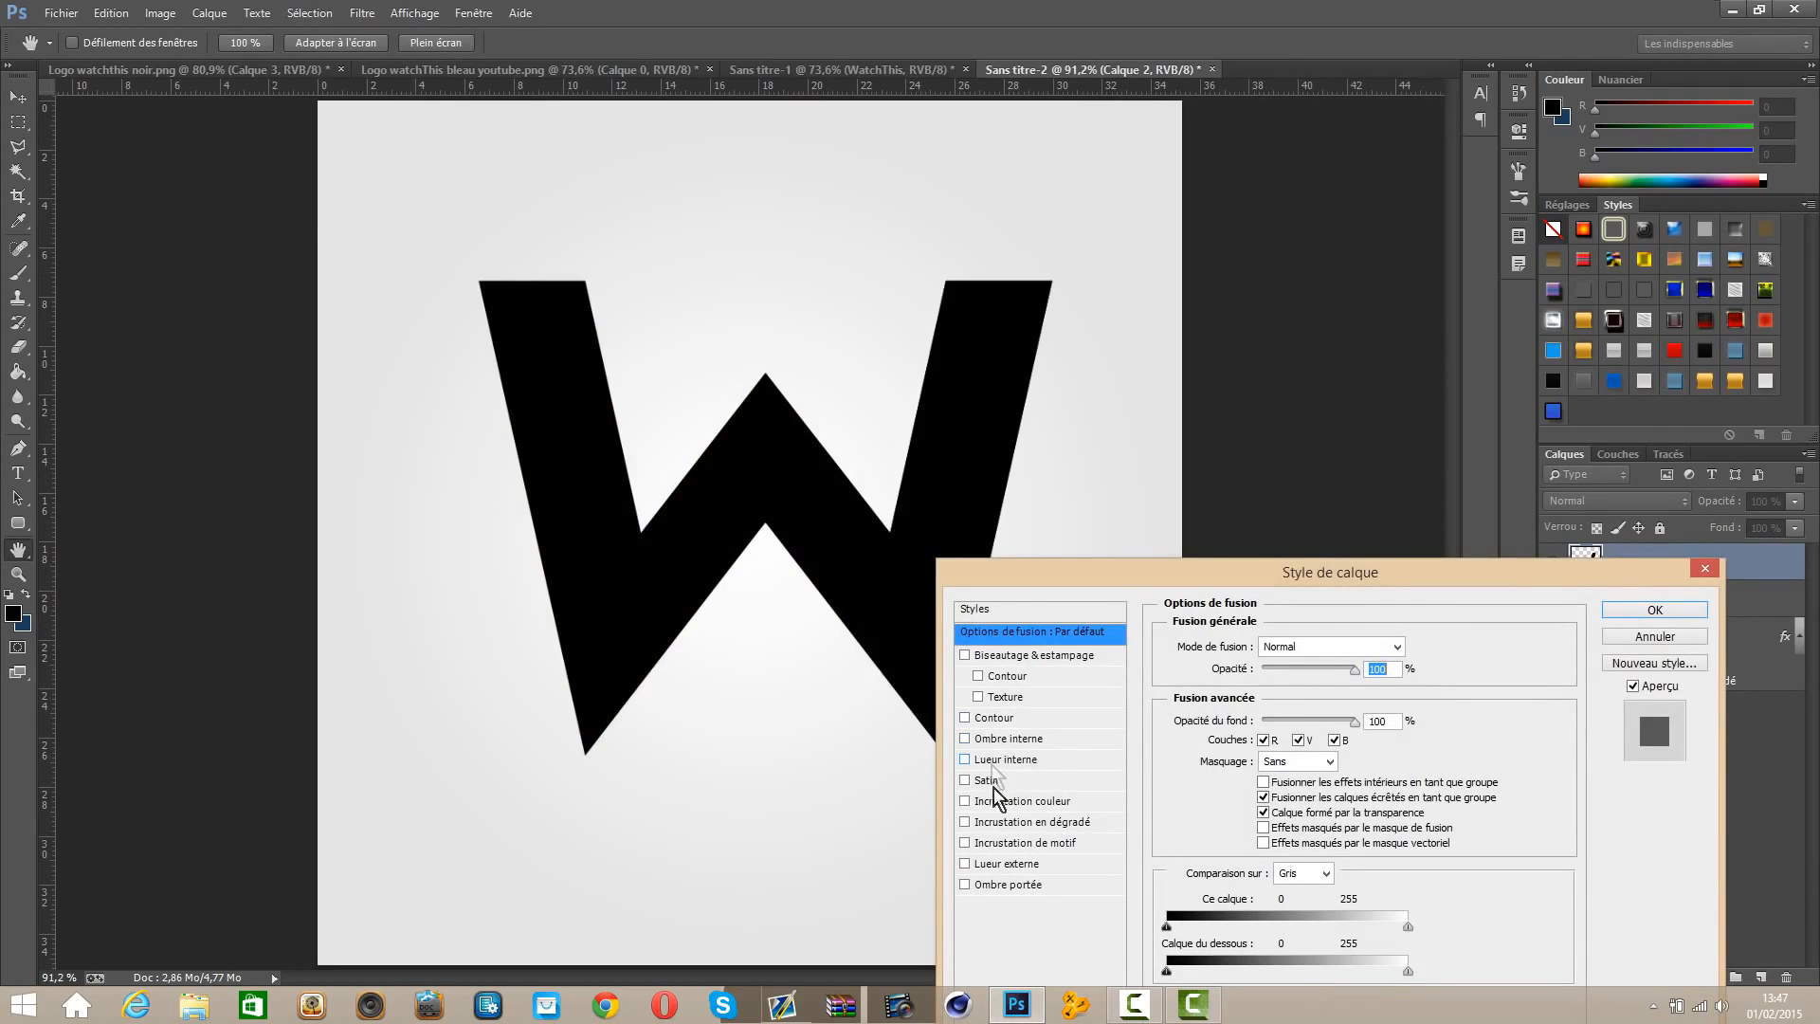
left_click(1032, 822)
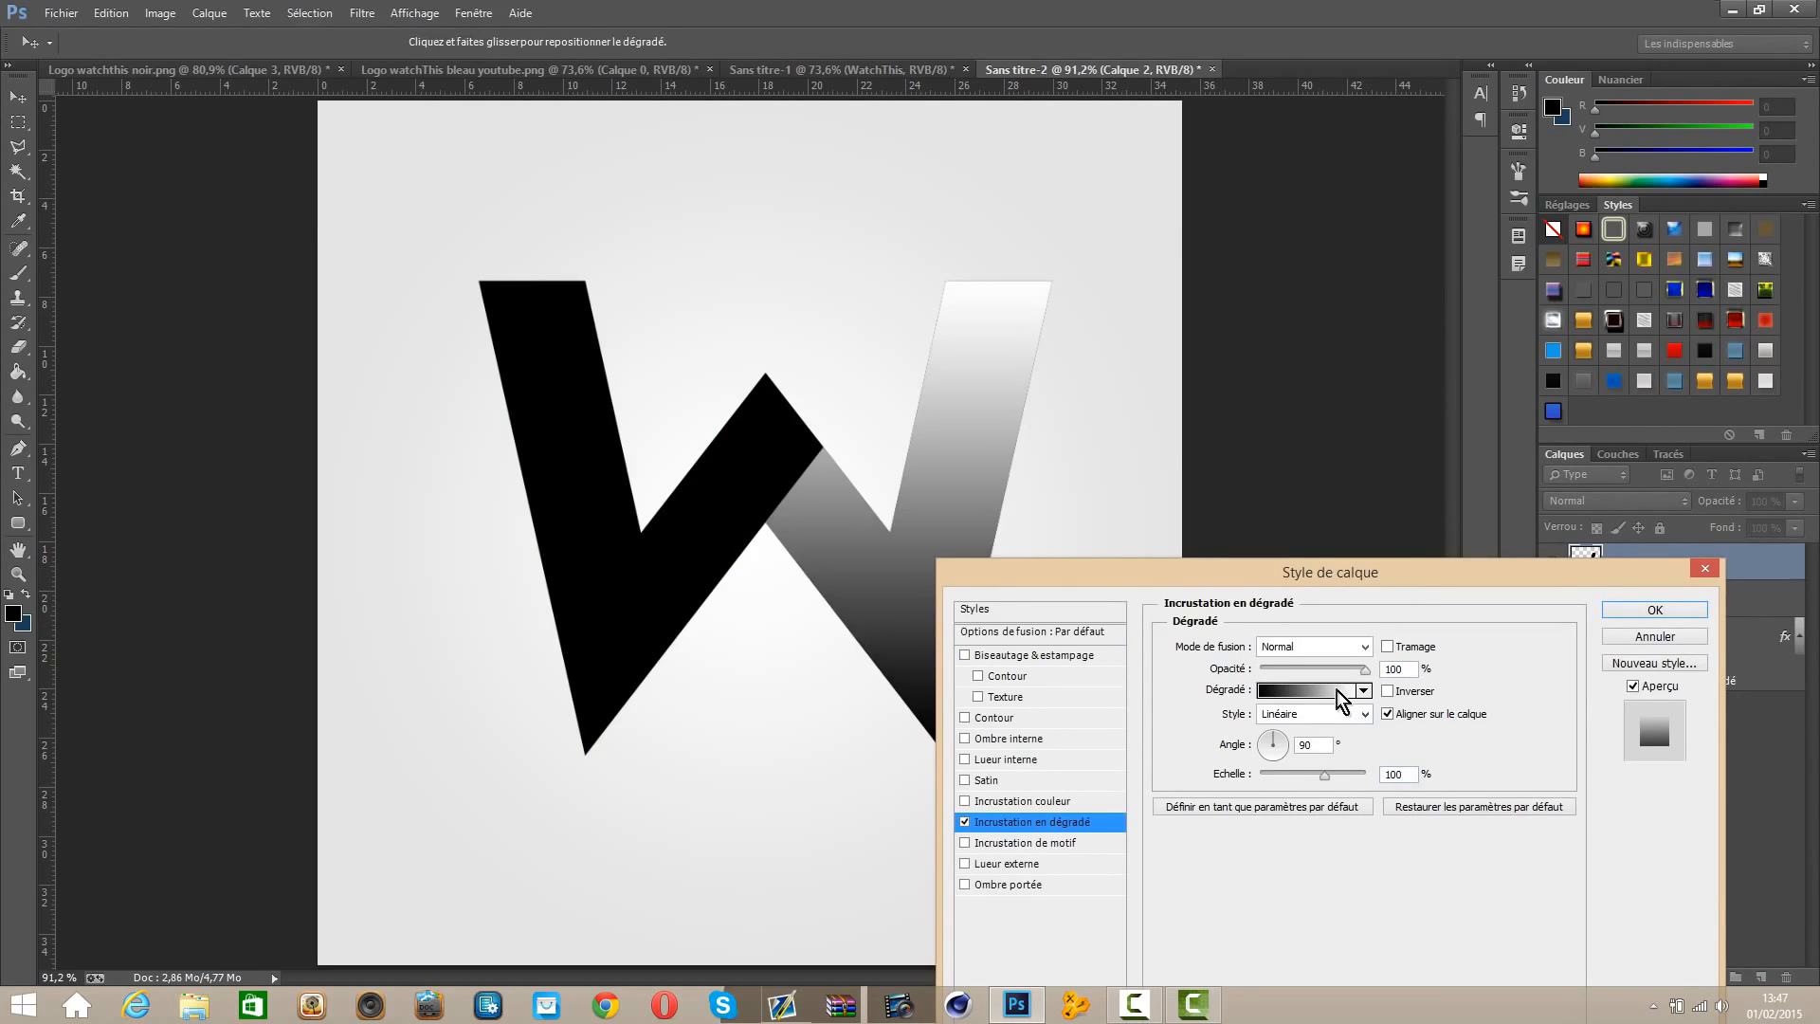
left_click(1313, 692)
left_click(1152, 573)
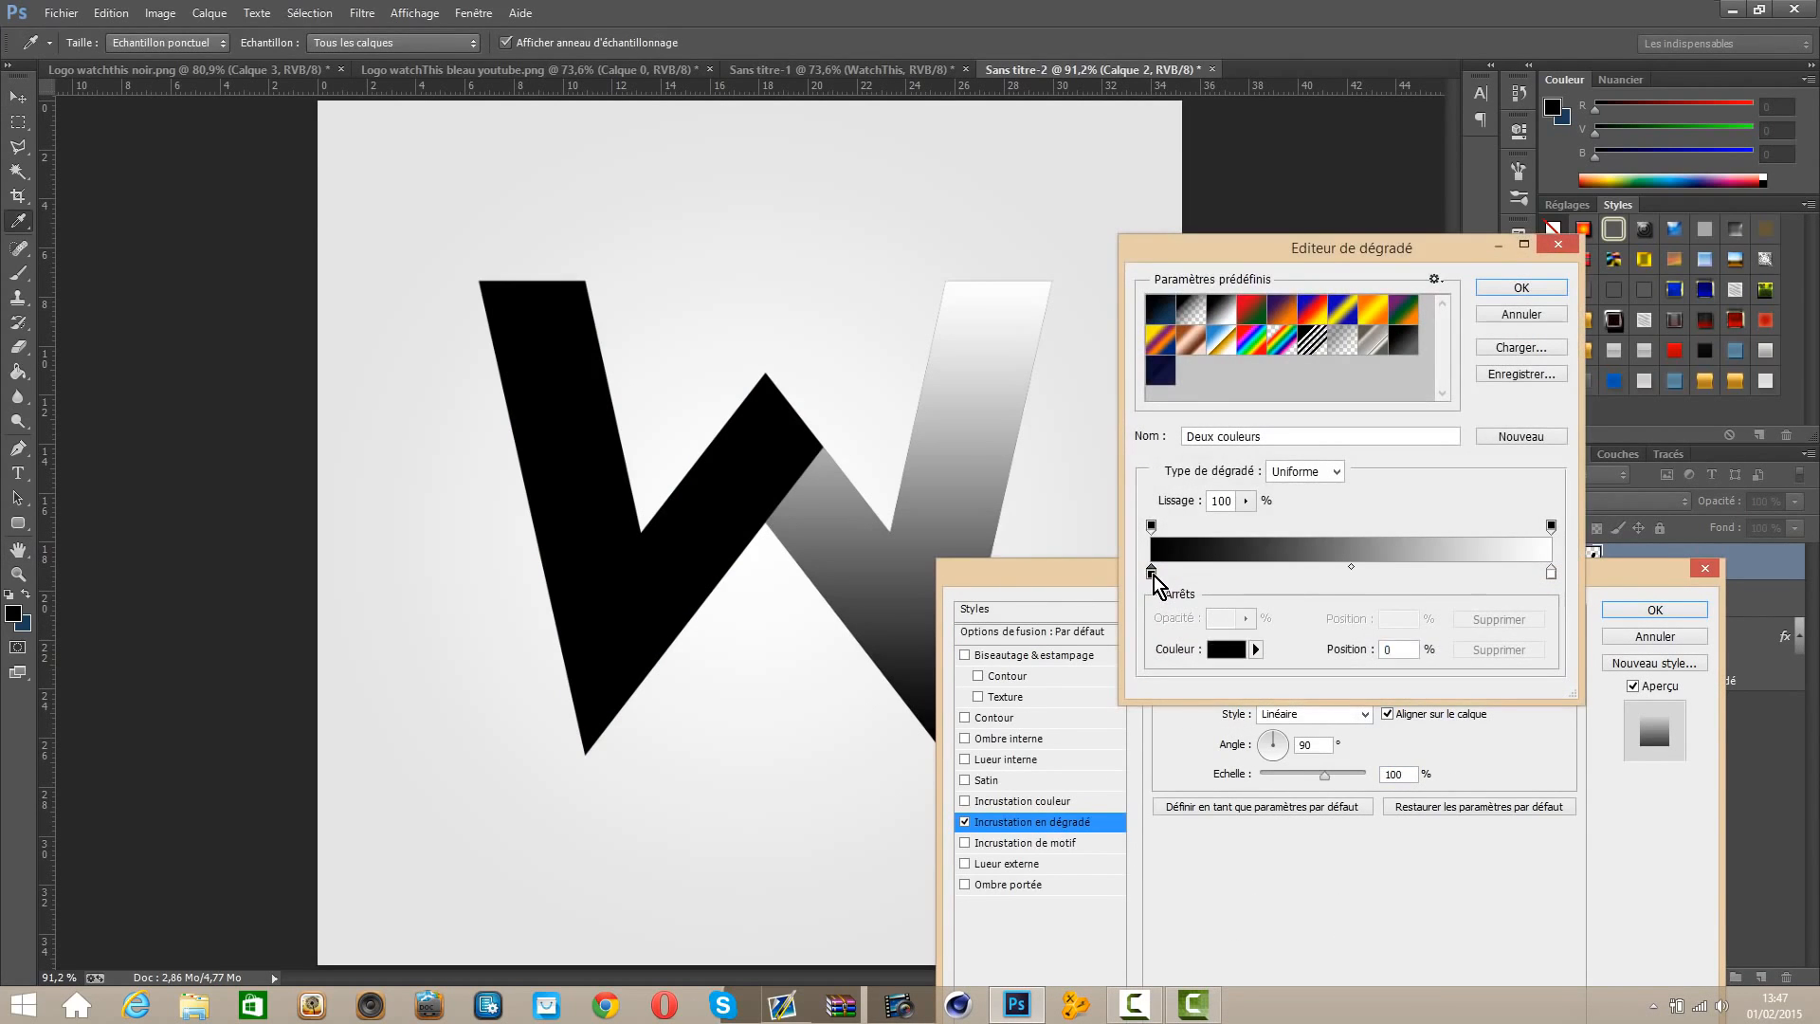
left_click(1228, 648)
left_click(940, 596)
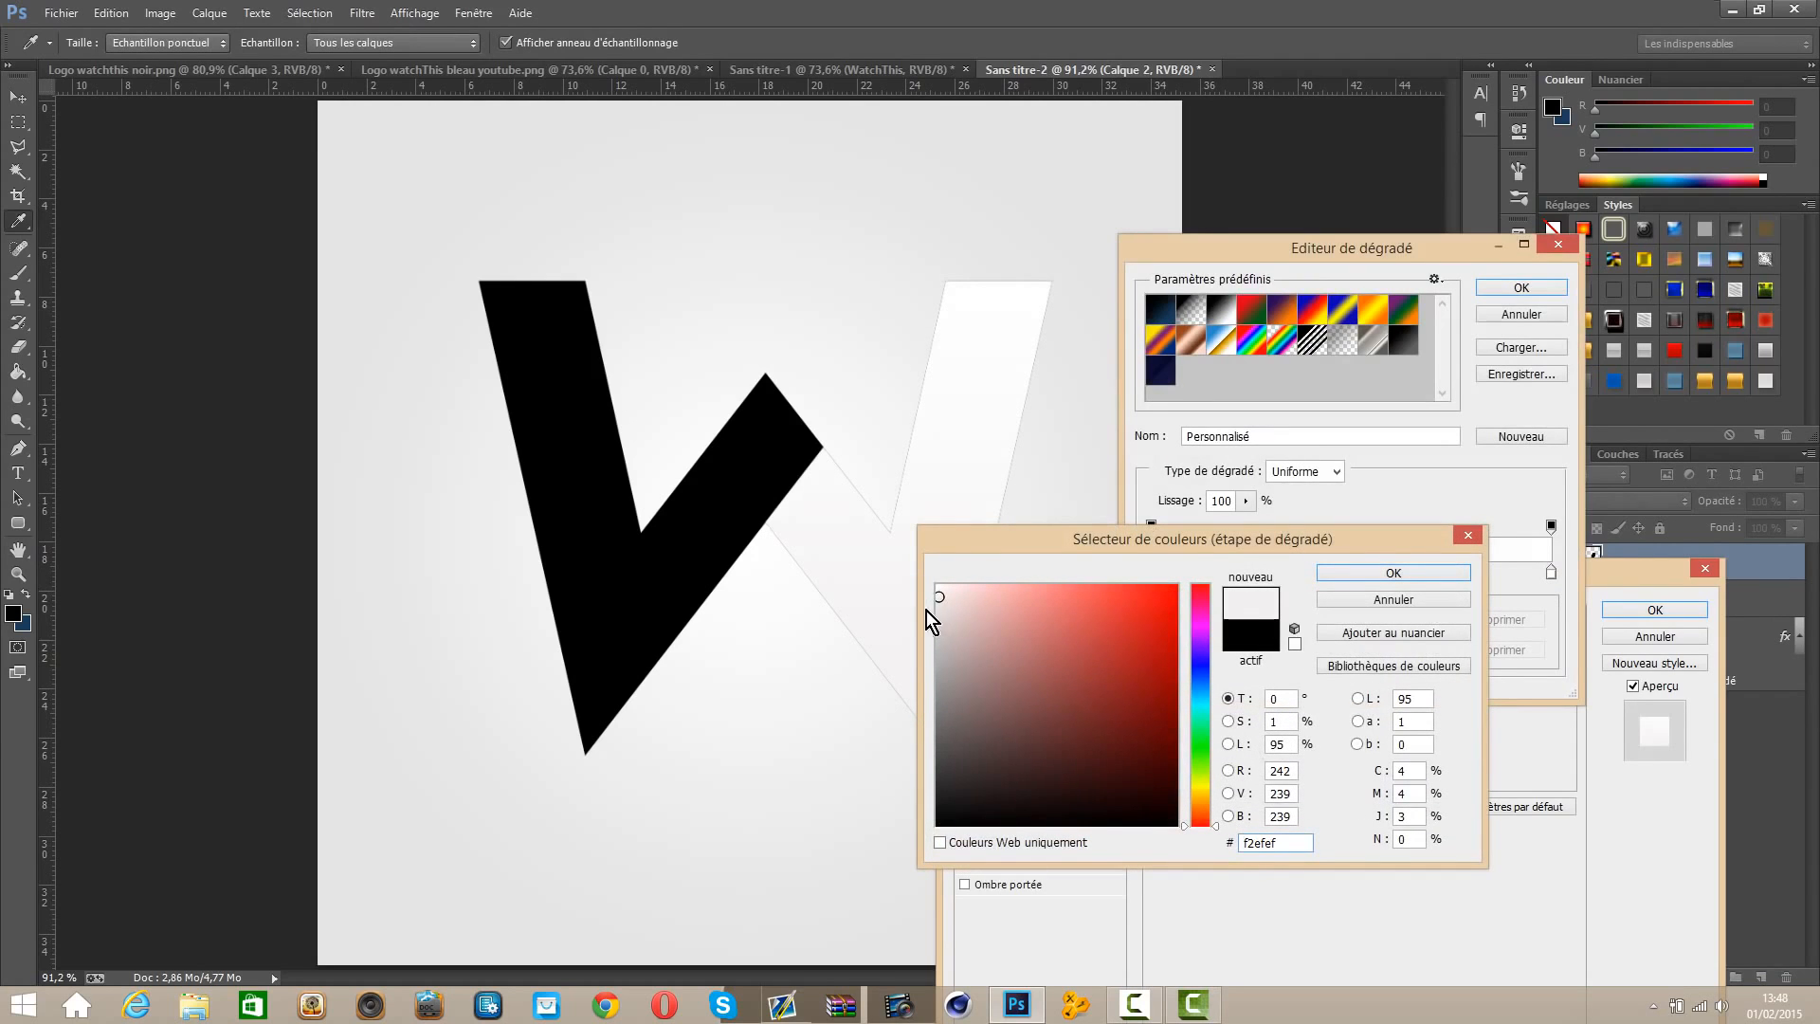
left_click(1437, 572)
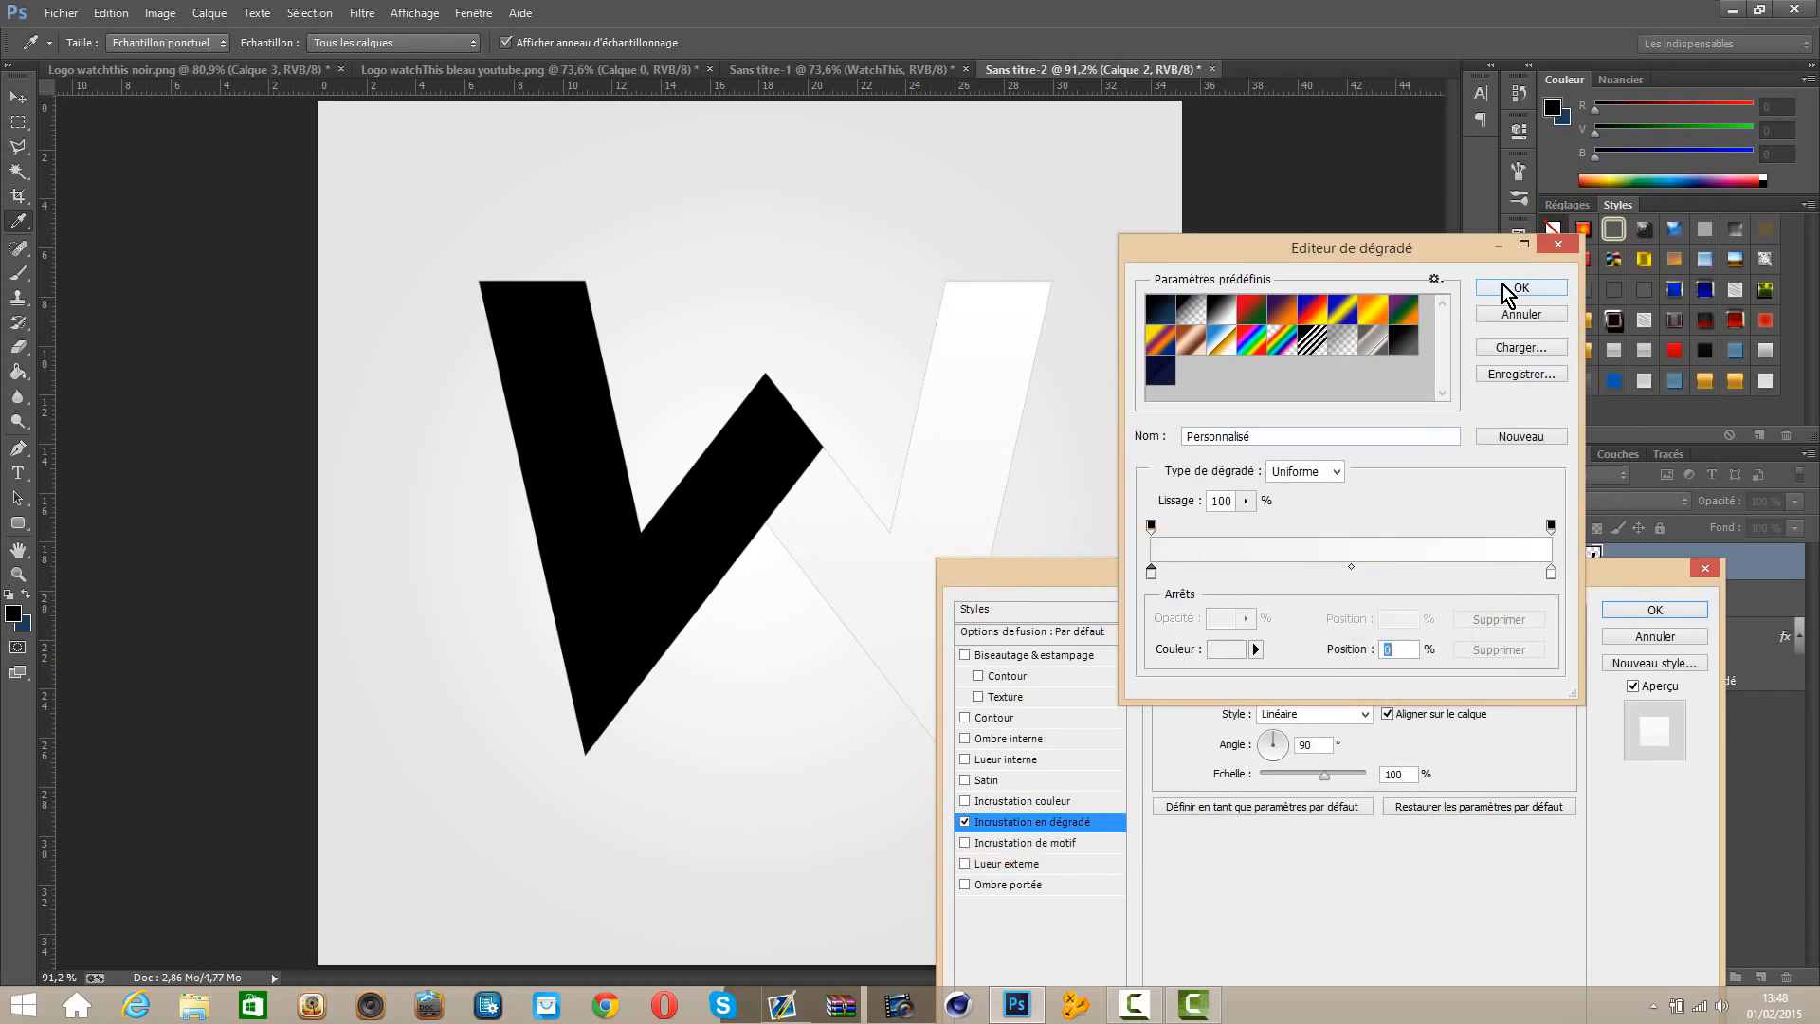
left_click(1504, 285)
Step: Add a black outside stroke to Calque 2 and compare it with the finished logo in Sans titre-1
left_click(1011, 719)
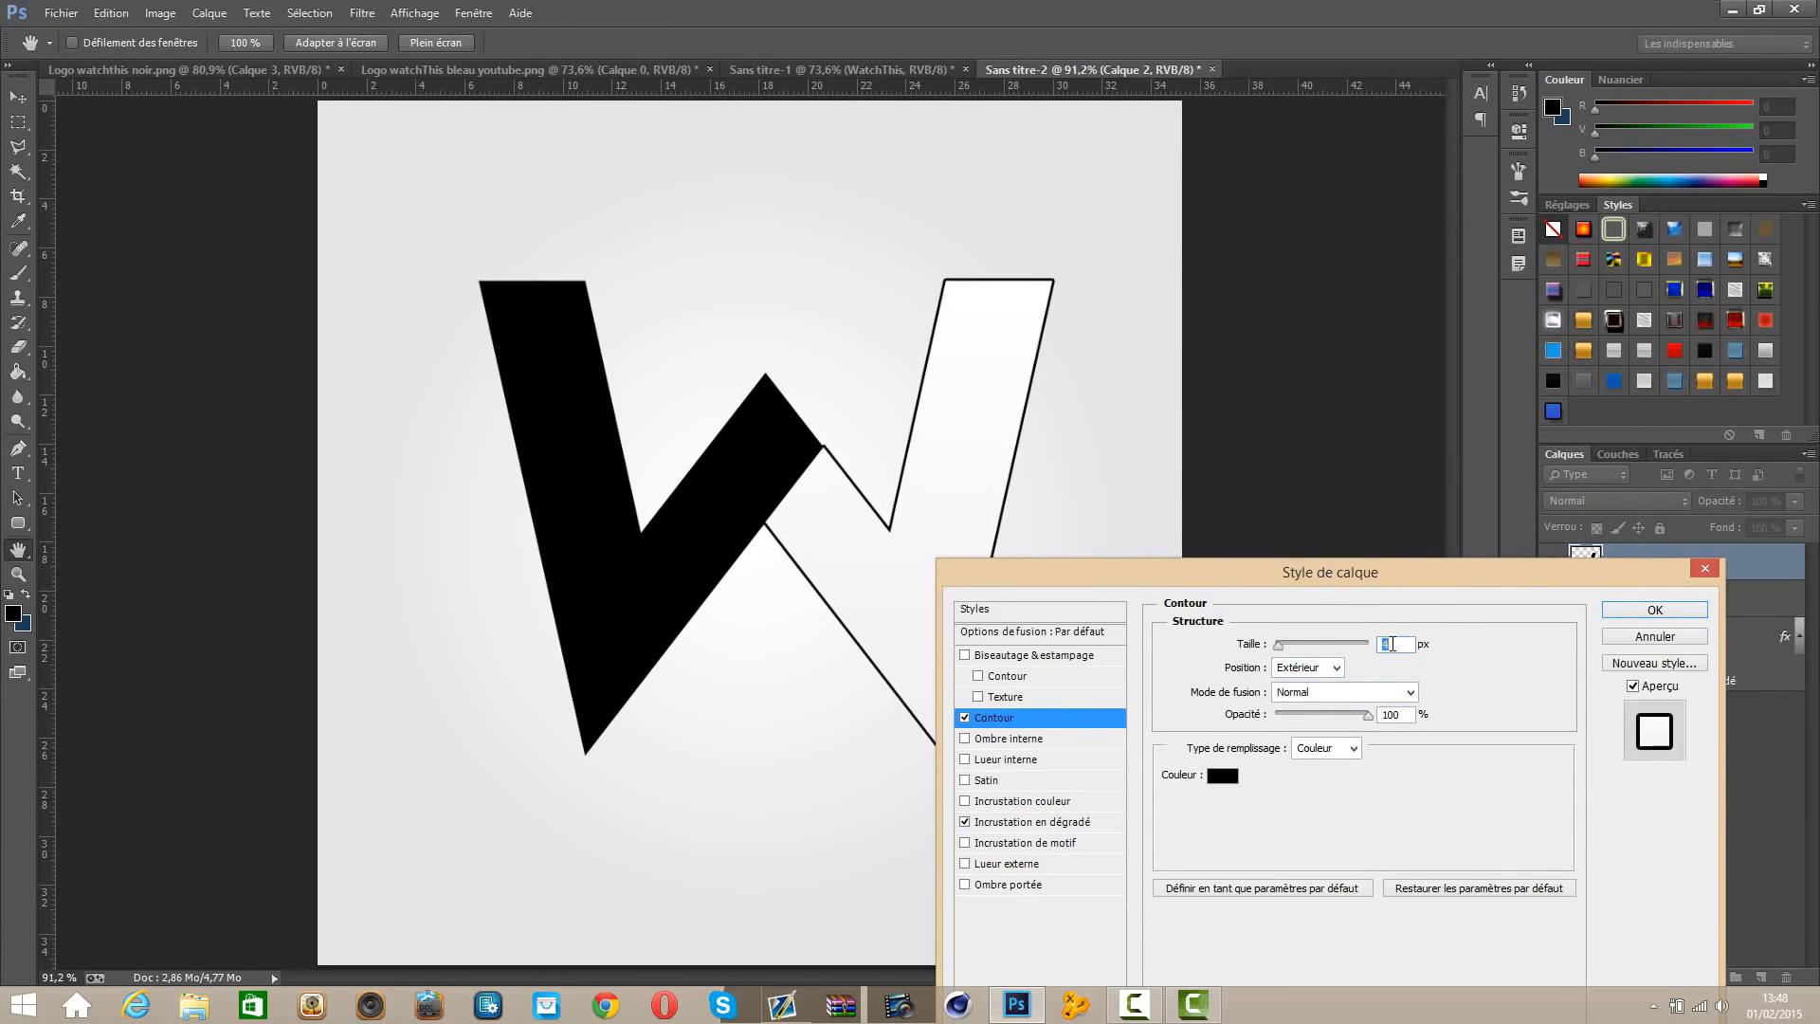
left_click(1654, 610)
left_click(400, 80)
left_click(785, 74)
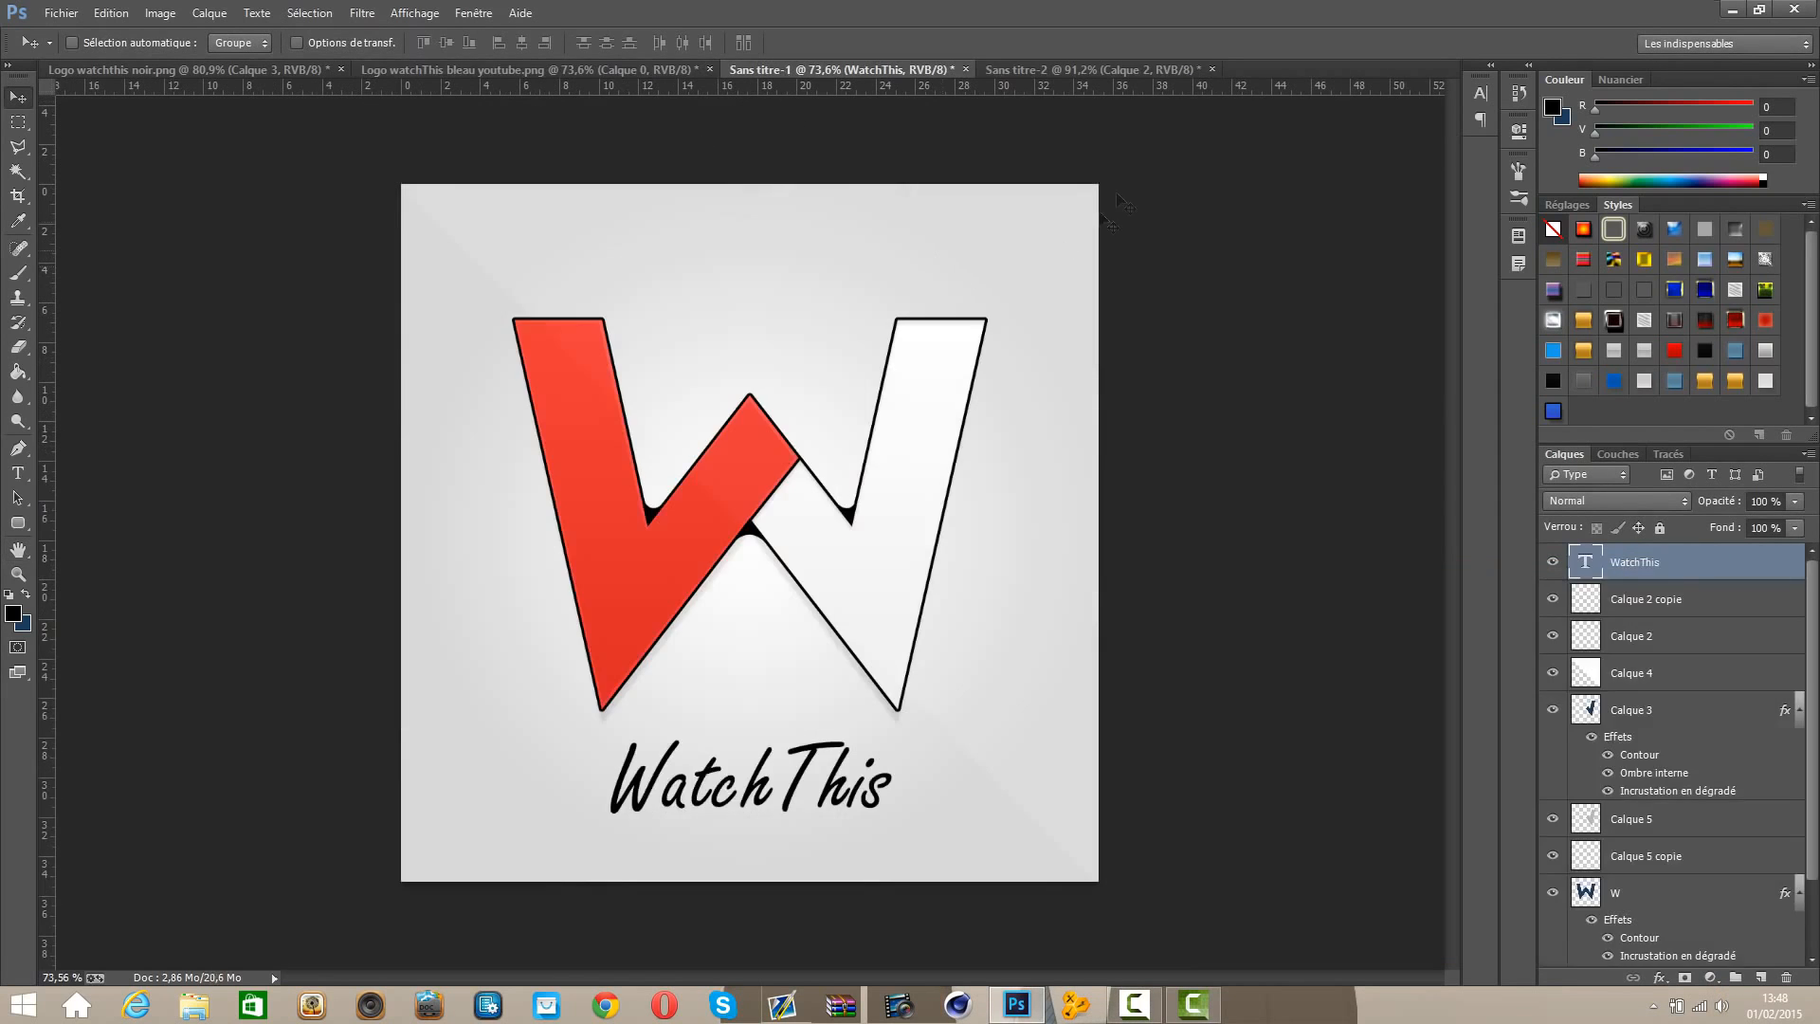
left_click(1122, 74)
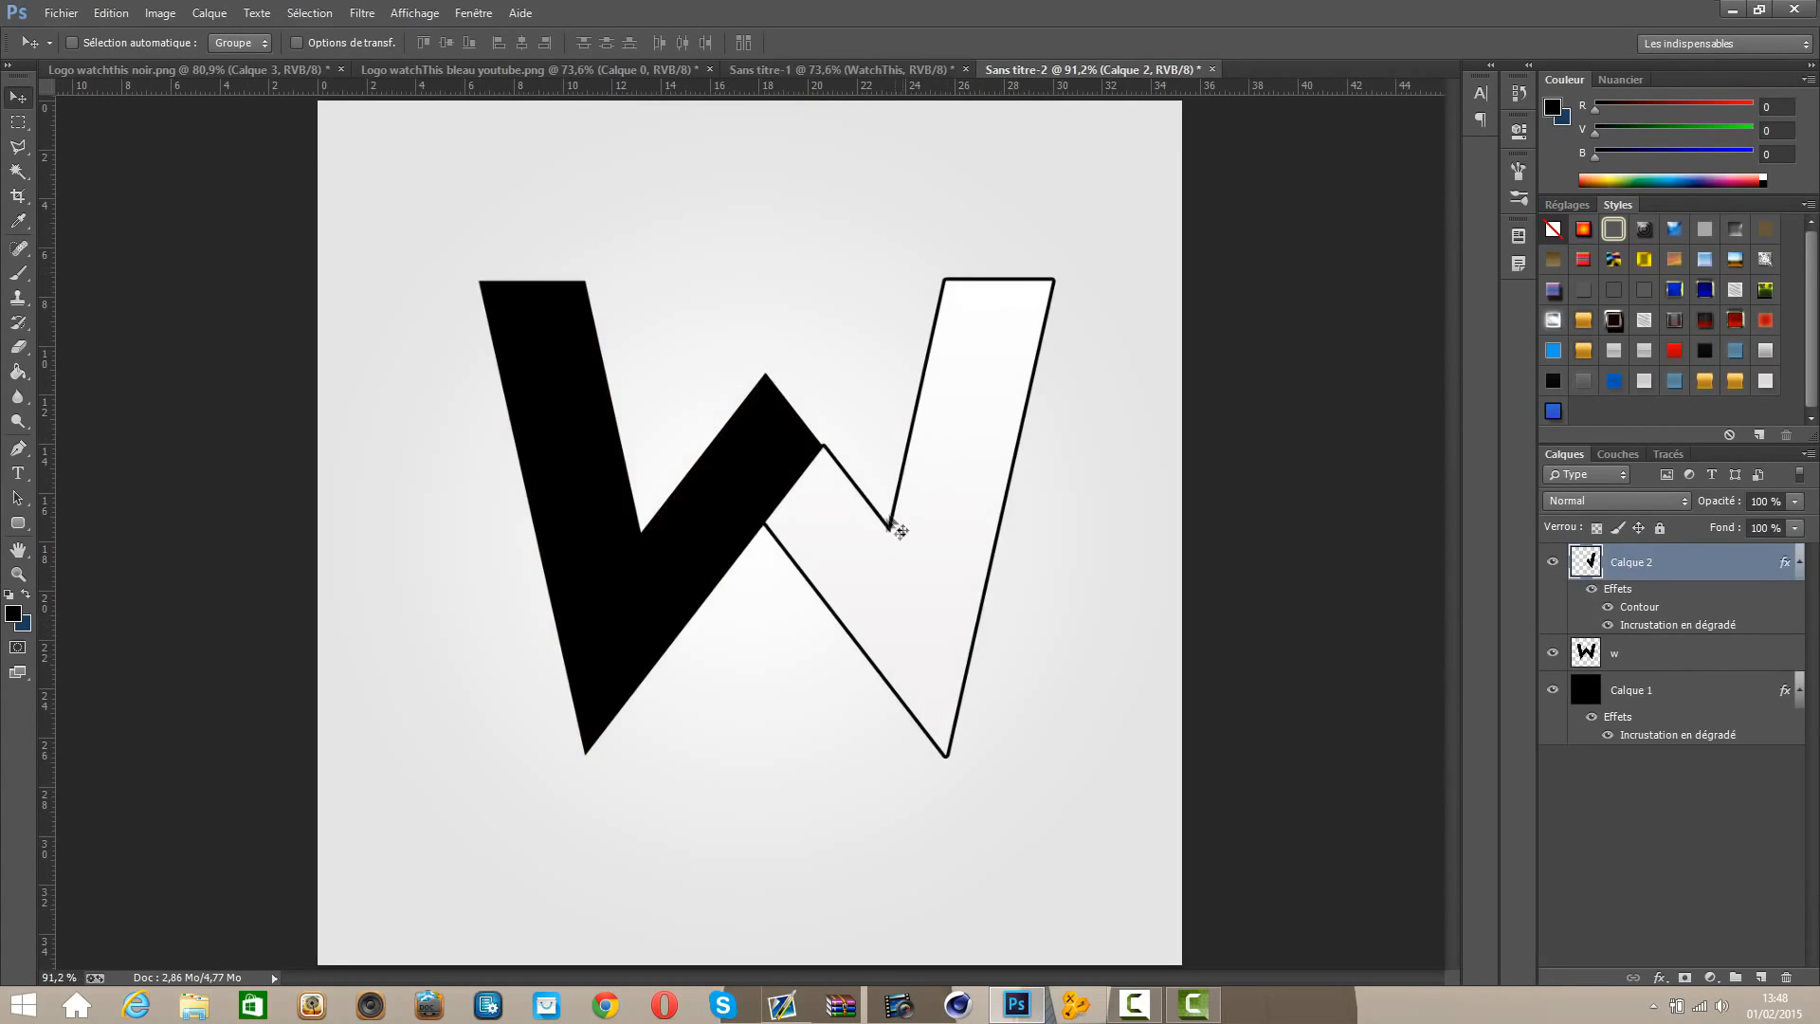
Step: Add a 90° black-to-white linear gradient overlay and a black outside stroke to the w layer
left_click(1617, 658)
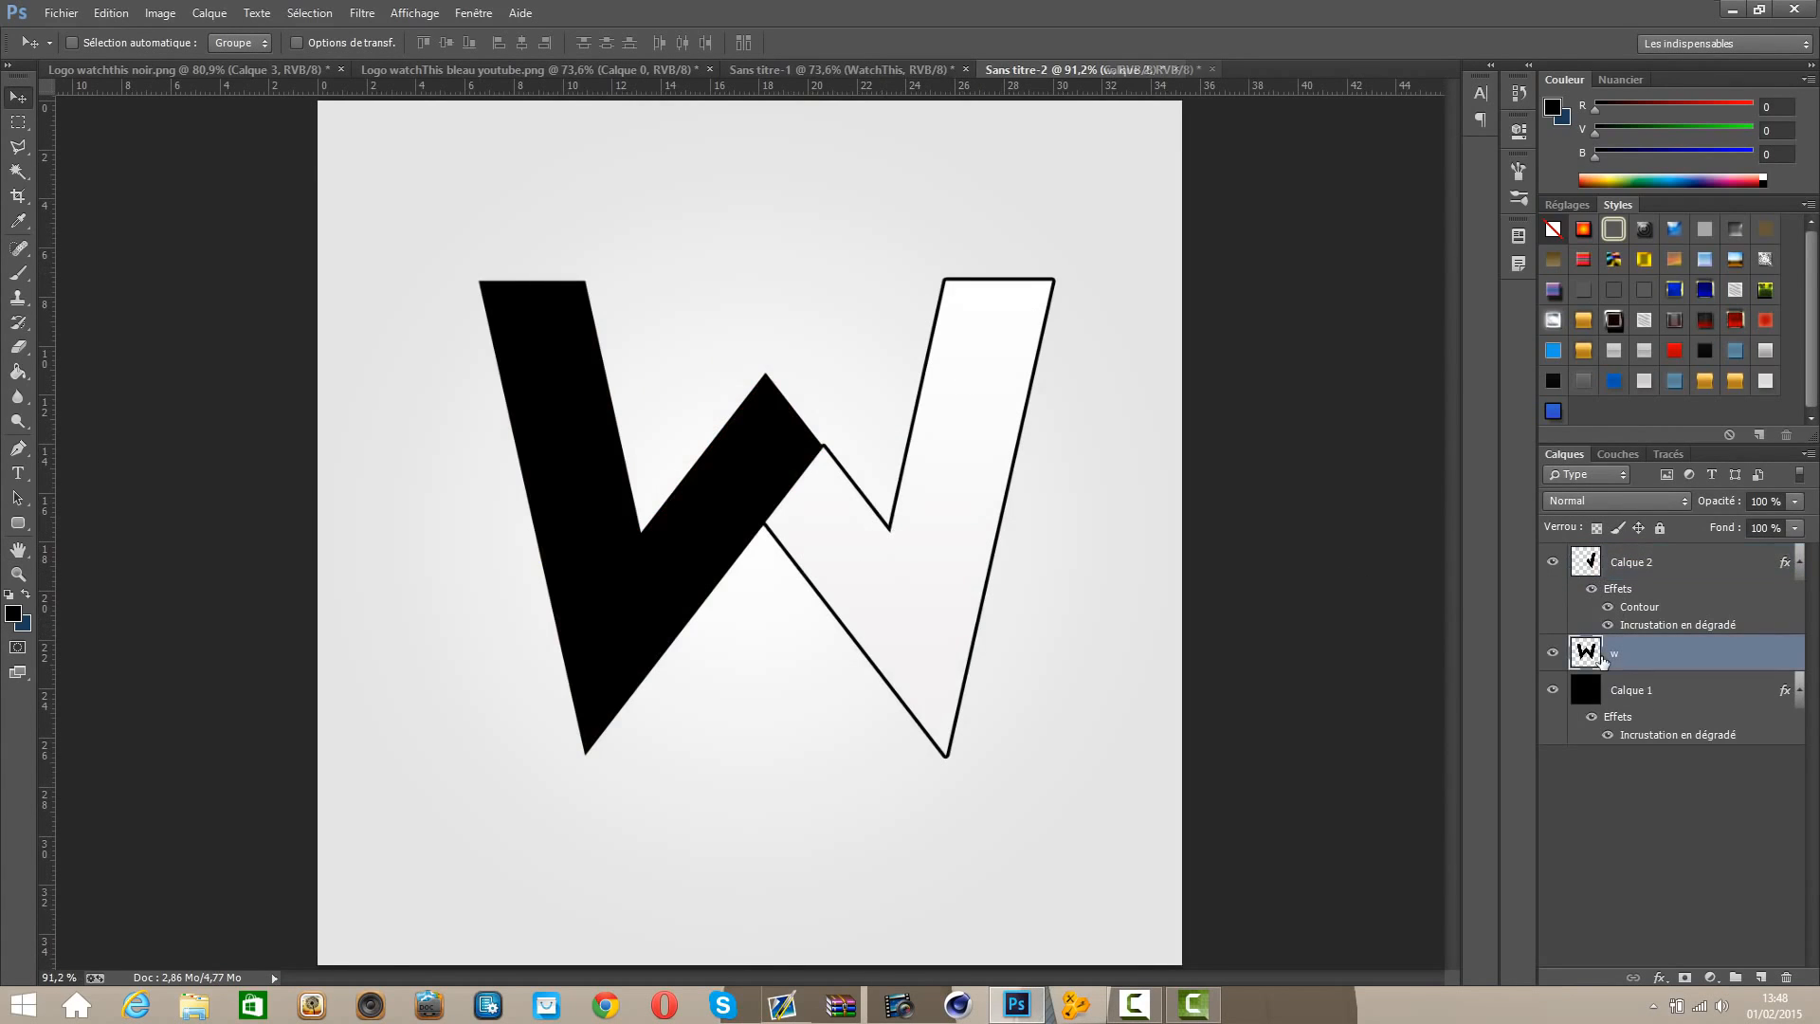
double_click(1605, 654)
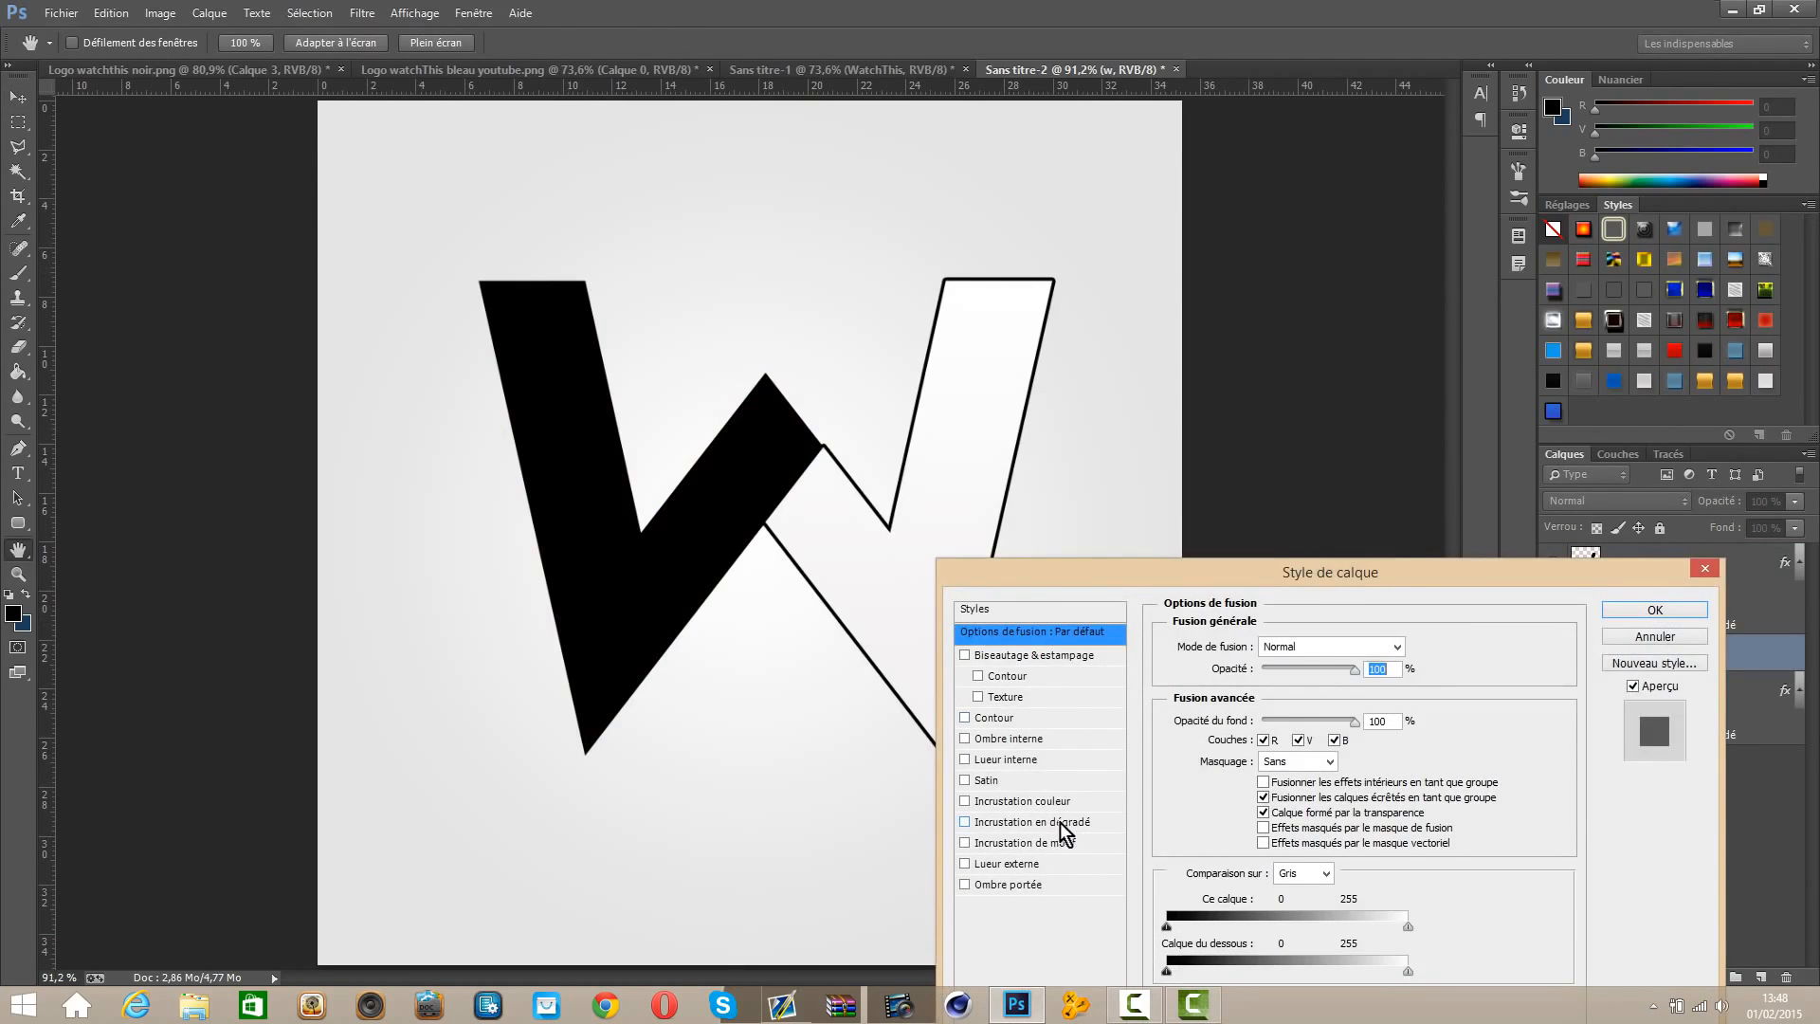
left_click(1060, 823)
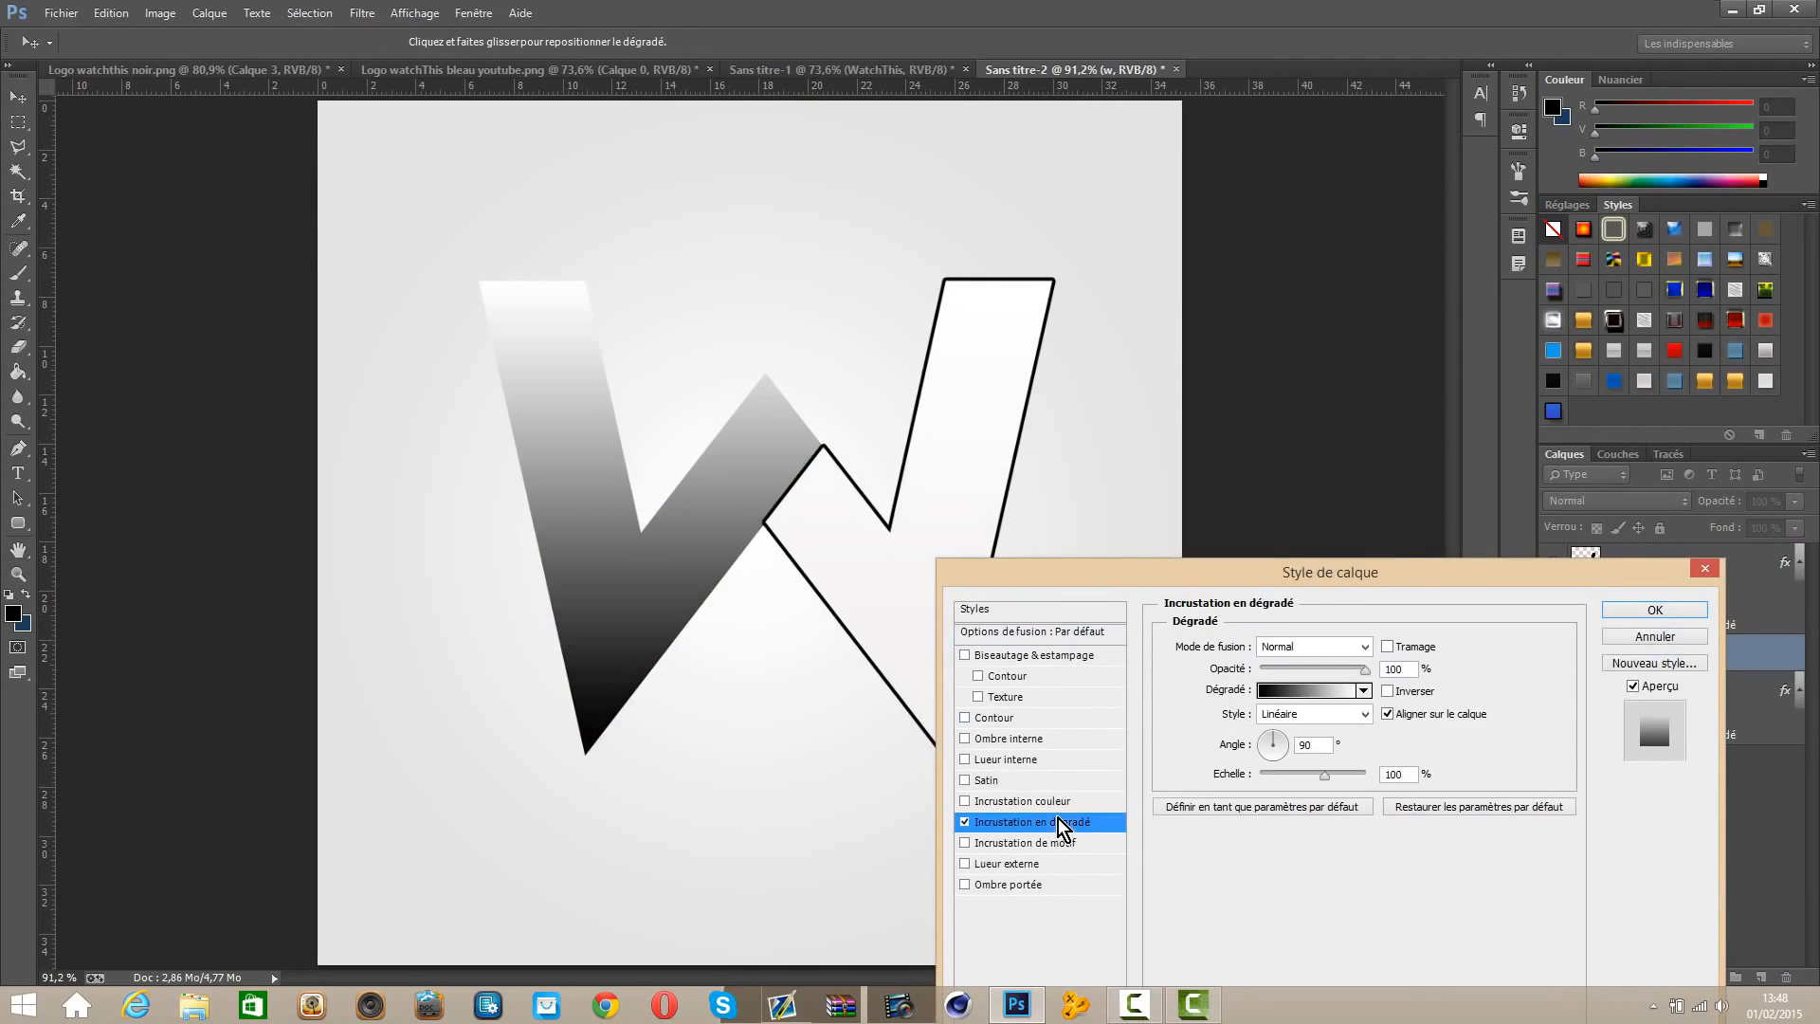
left_click(995, 718)
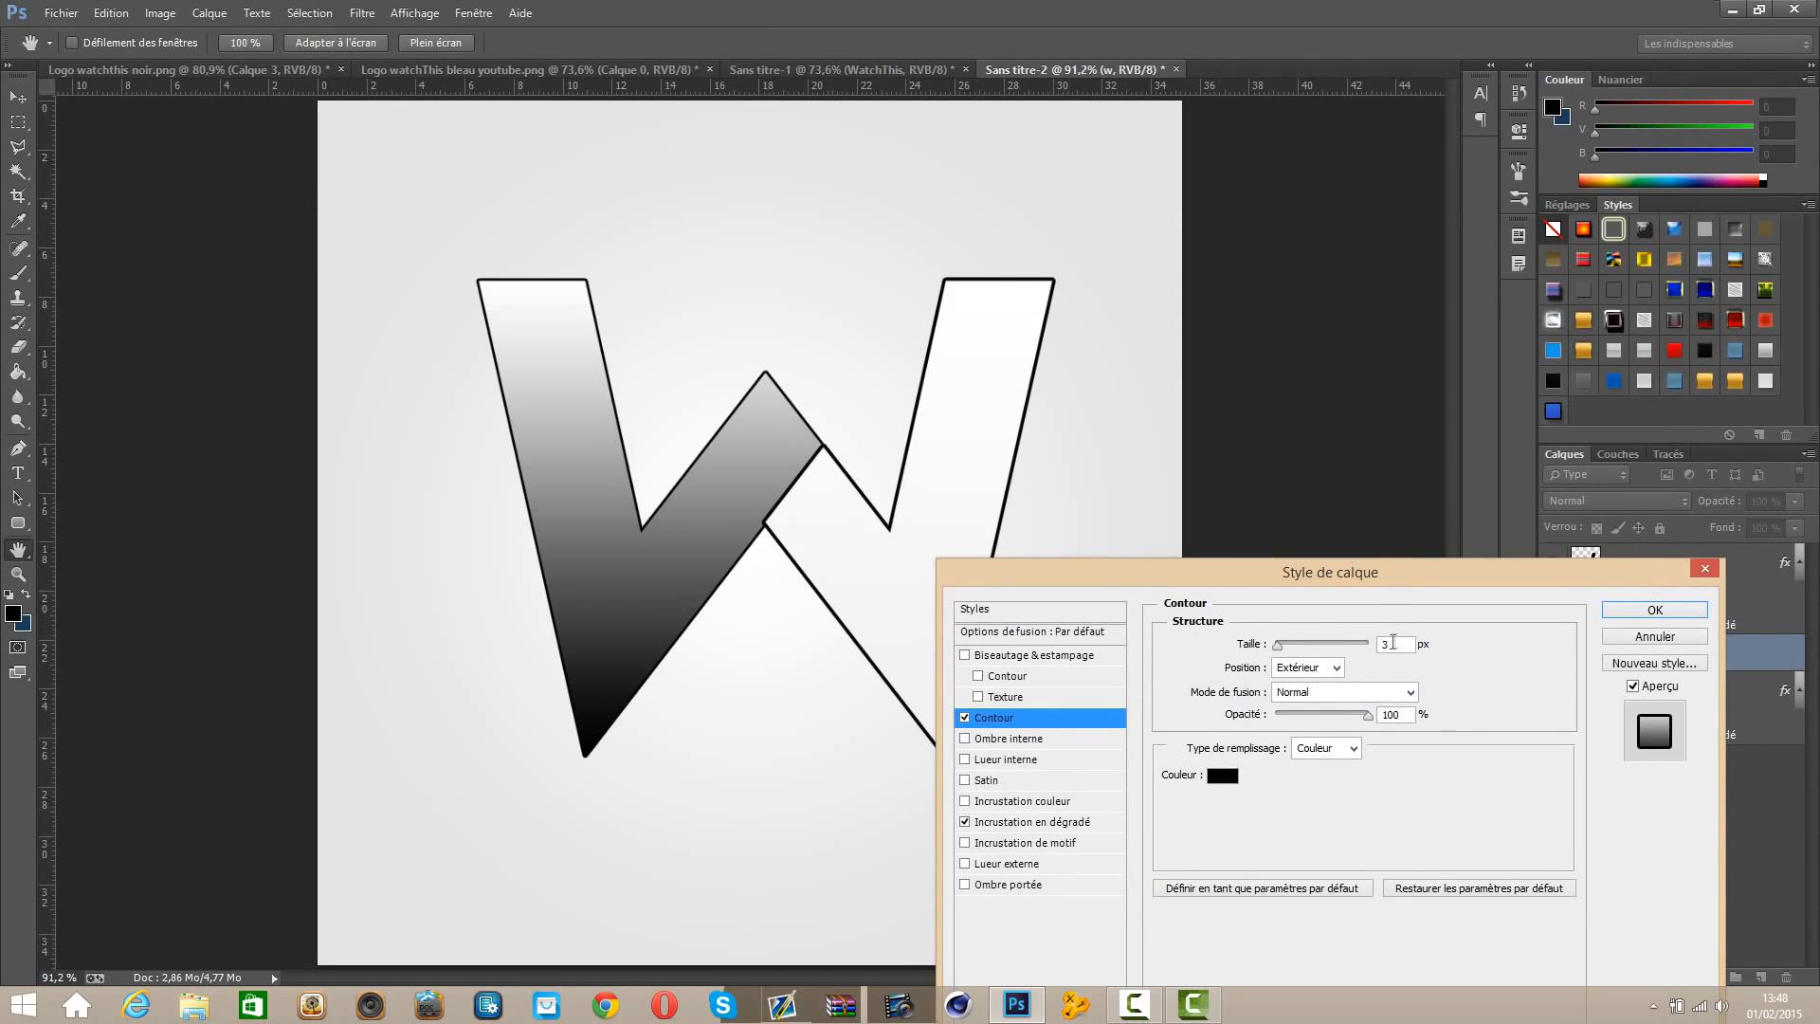
left_click(1654, 611)
Step: Try to shift Calque 2 slightly to align its edge with the W's central inner corner
scroll(812, 526, "up", 2)
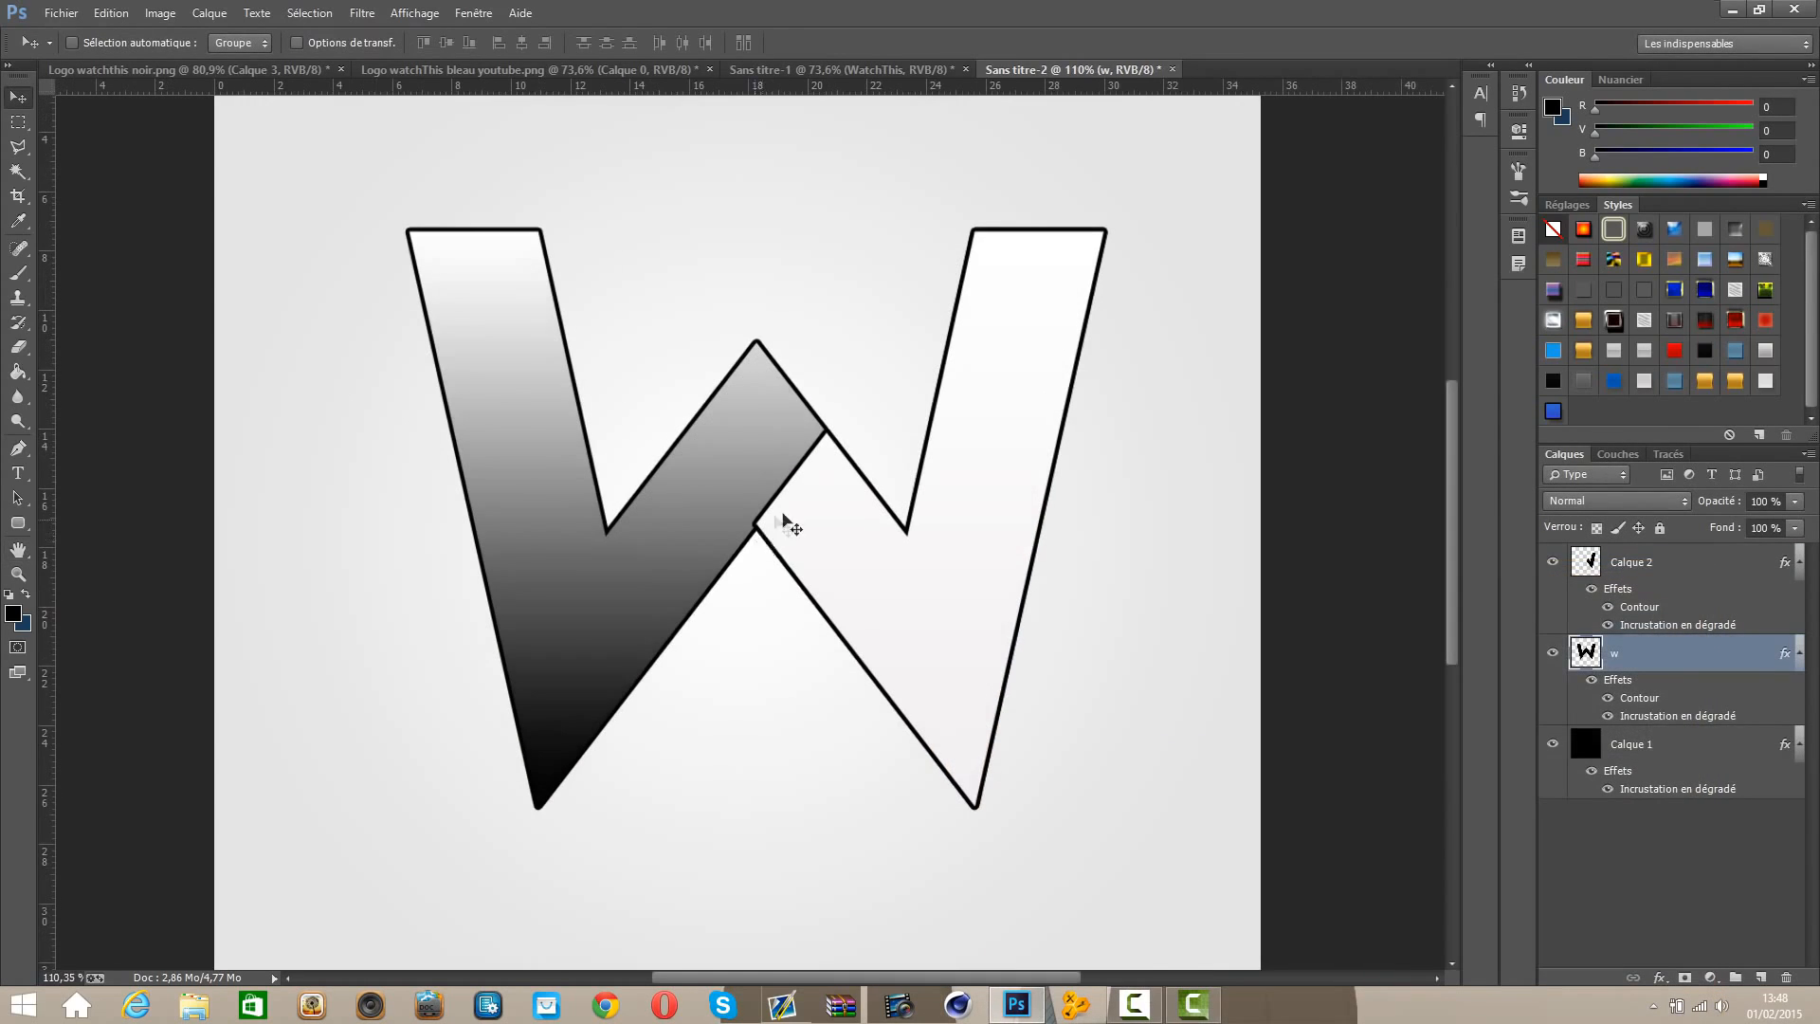
scroll(774, 516, "up", 5)
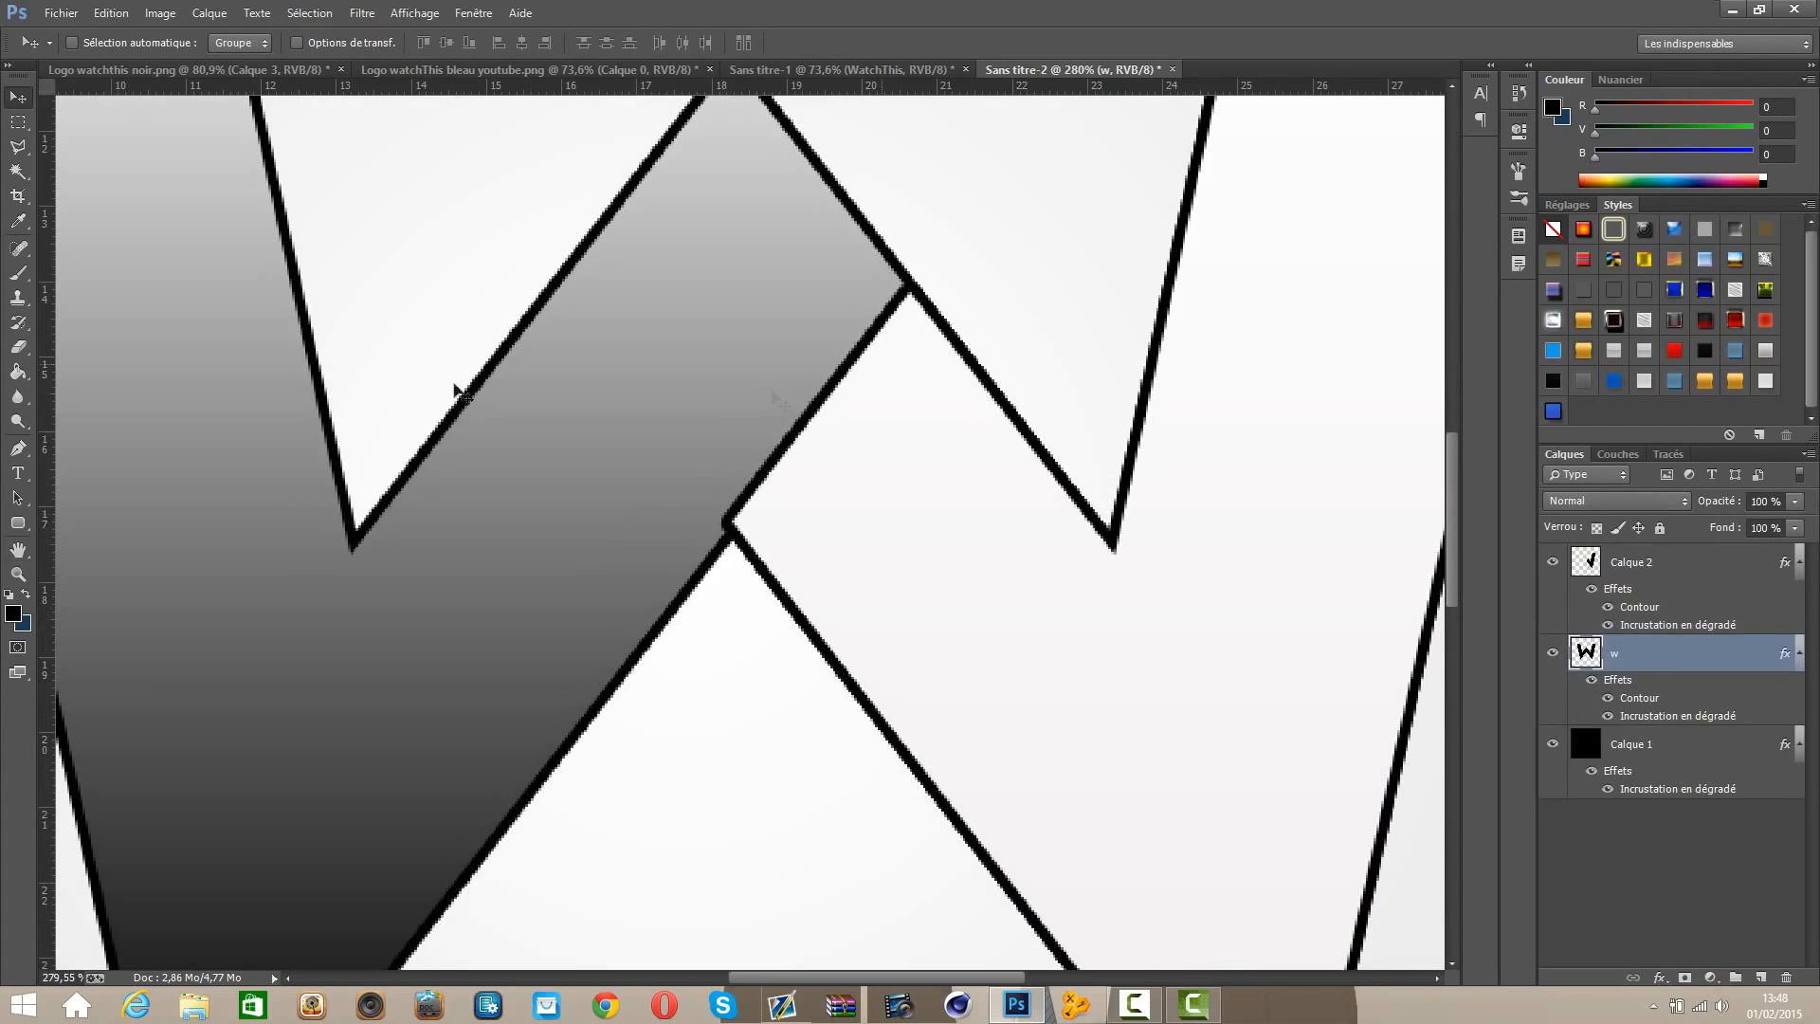
left_click(1618, 566)
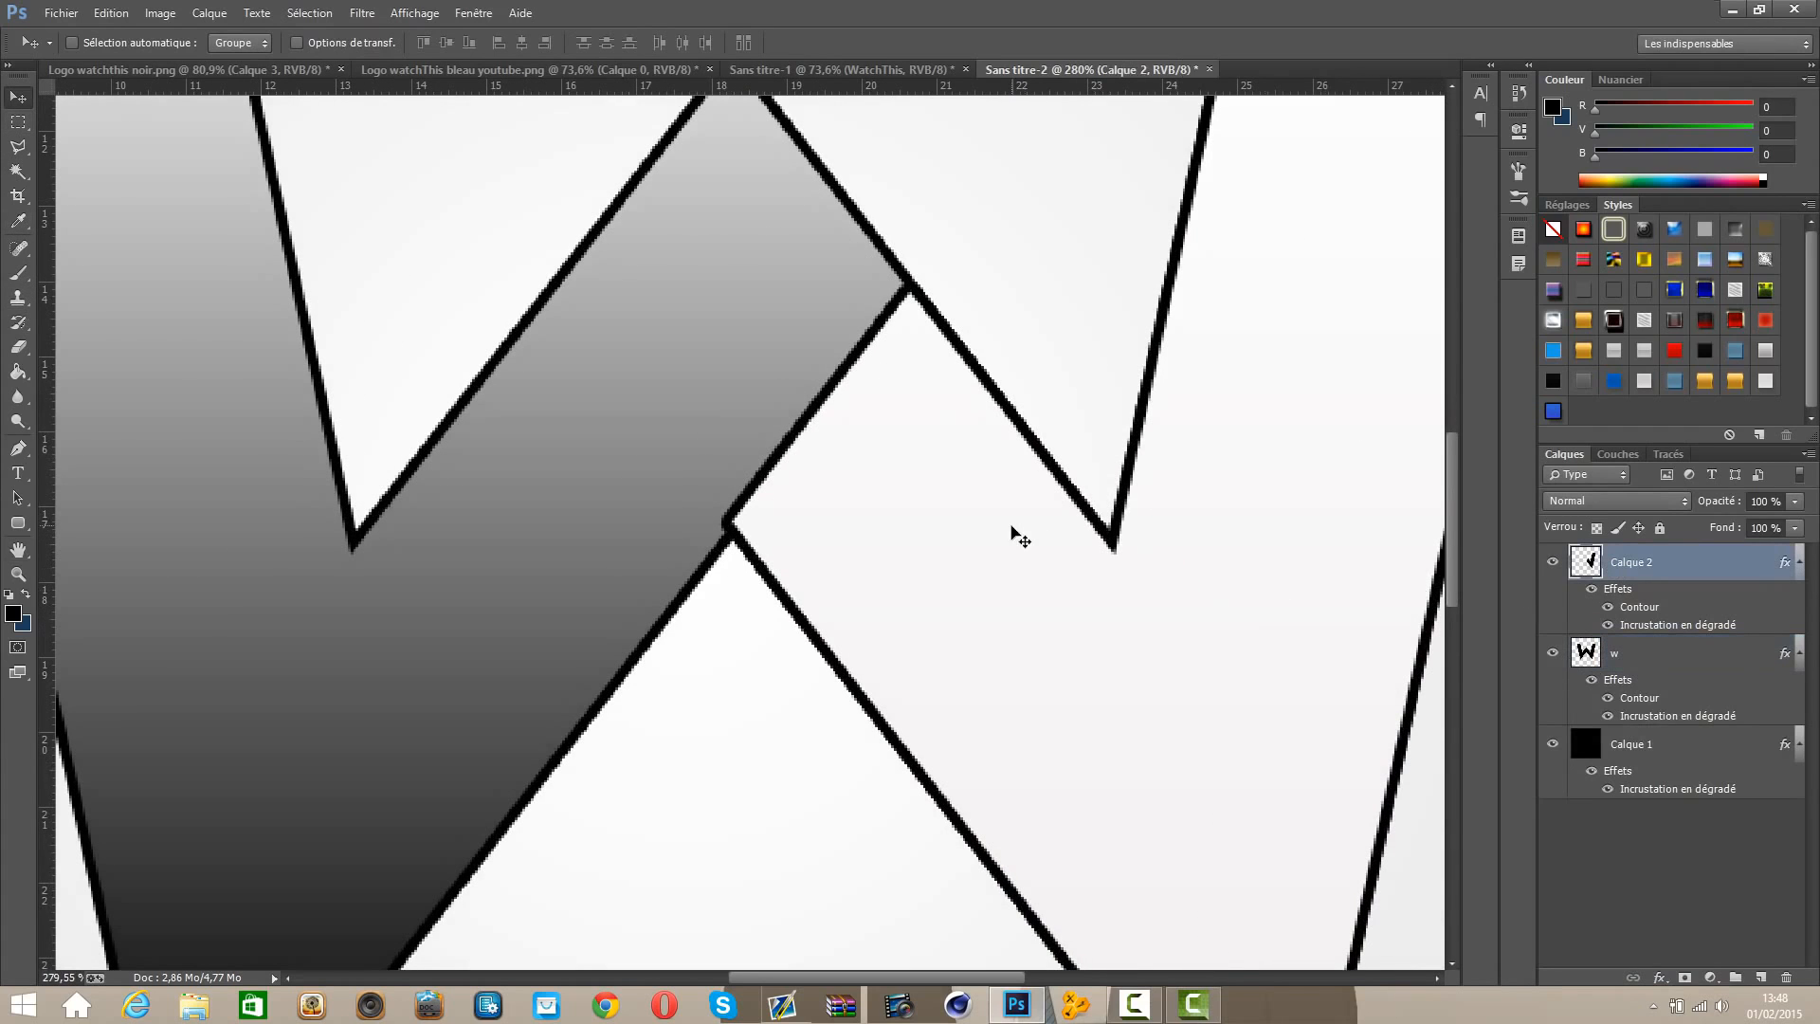
scroll(1012, 532, "up", 1)
left_click_drag(948, 504, 961, 511)
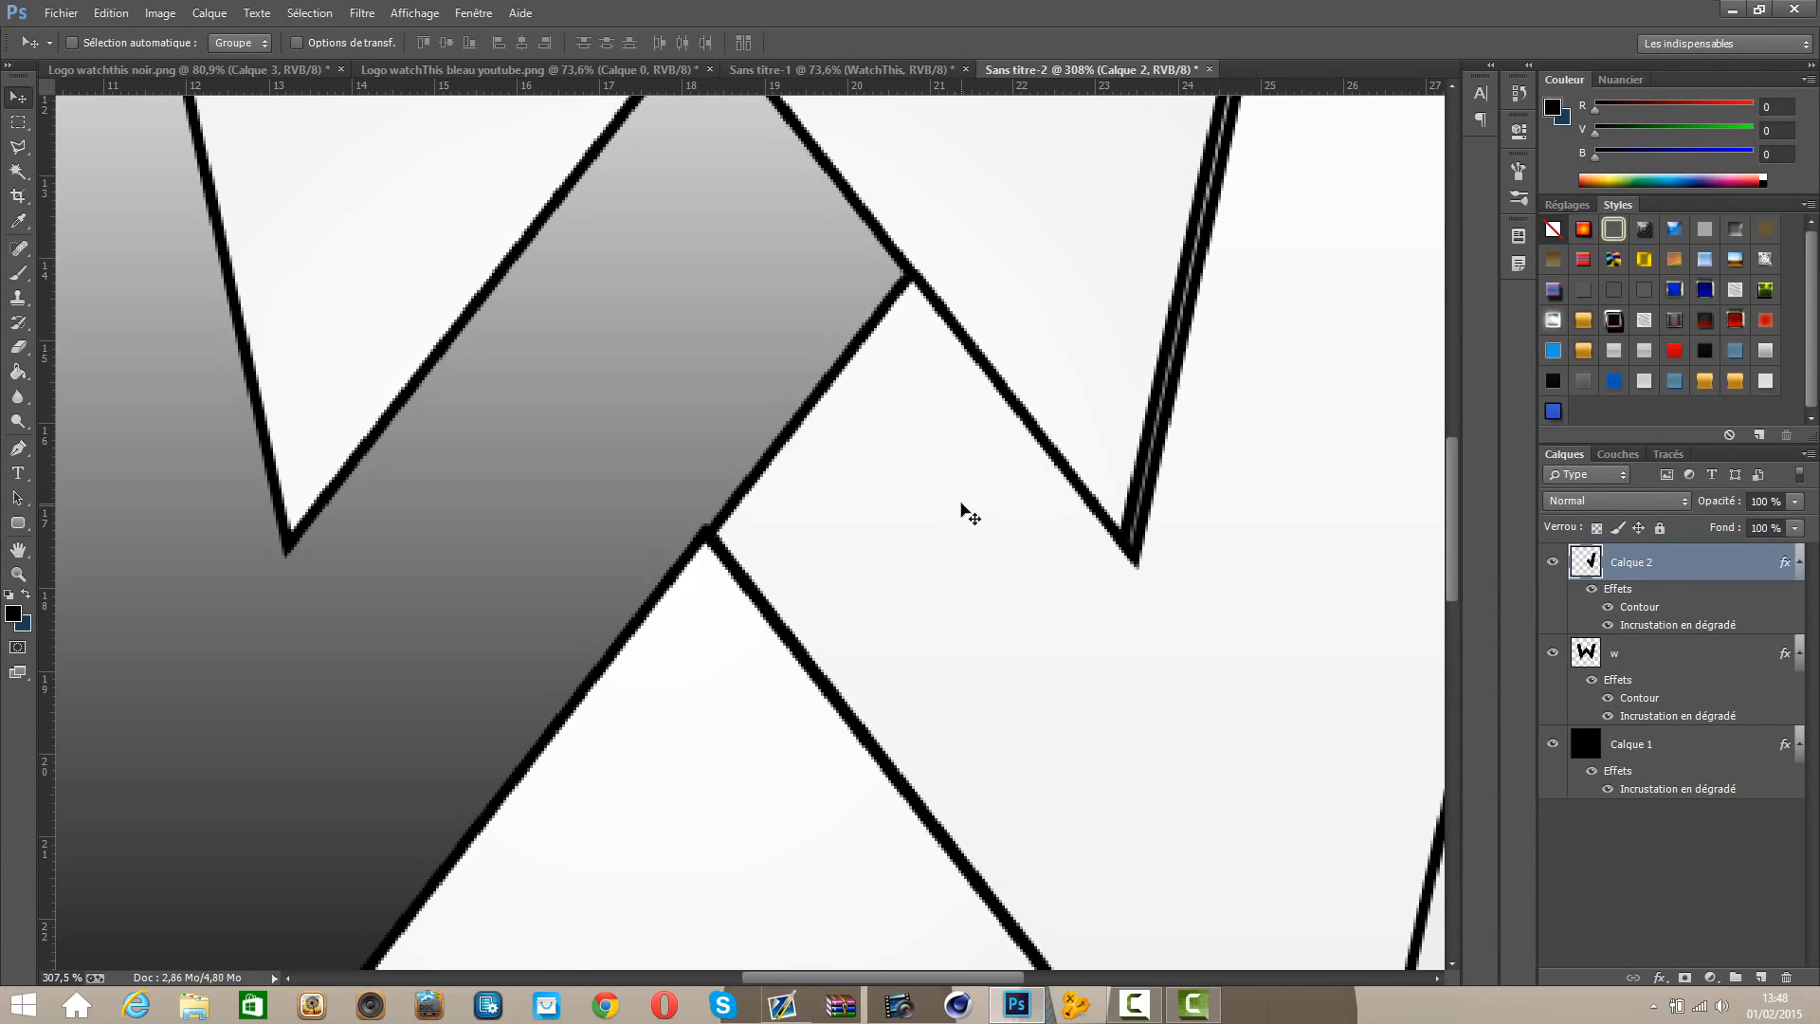
key("ctrl+z")
Step: Draw a closed Pen path around the diagonal junction, with its straight edge just inside the white right part
scroll(1072, 299, "up", 2)
left_click(17, 448)
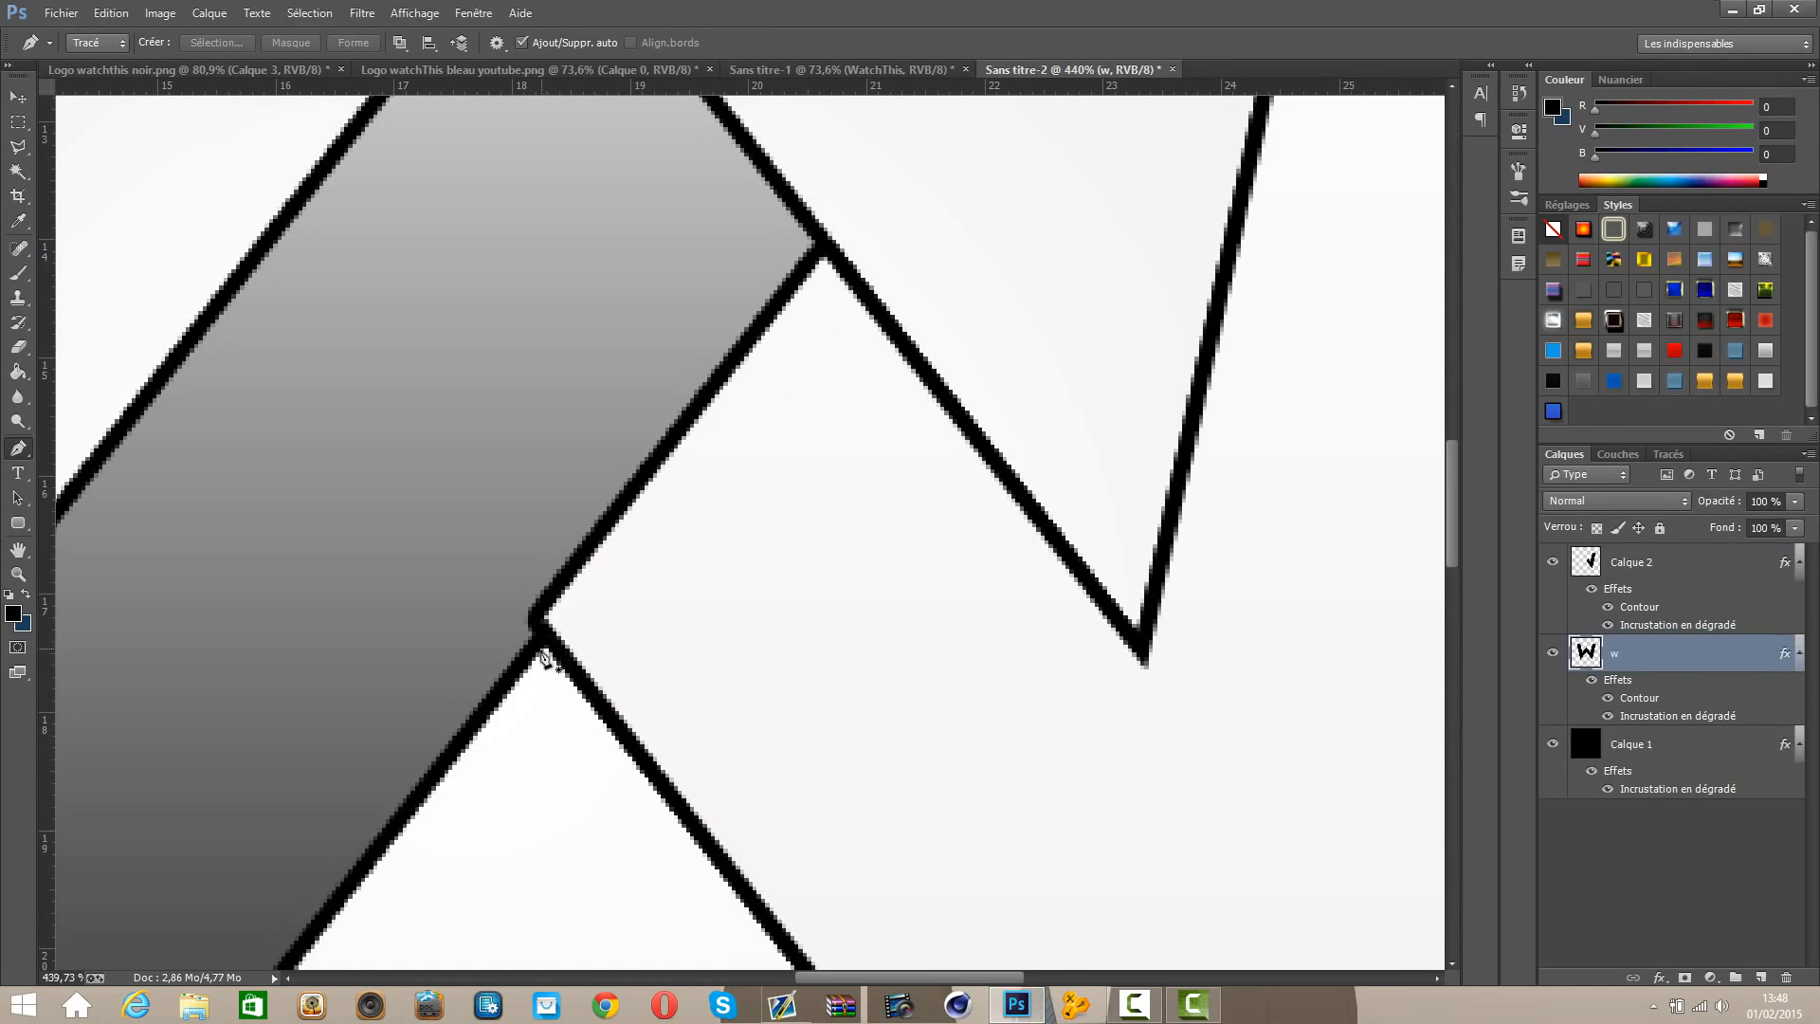
scroll(512, 697, "down", 1)
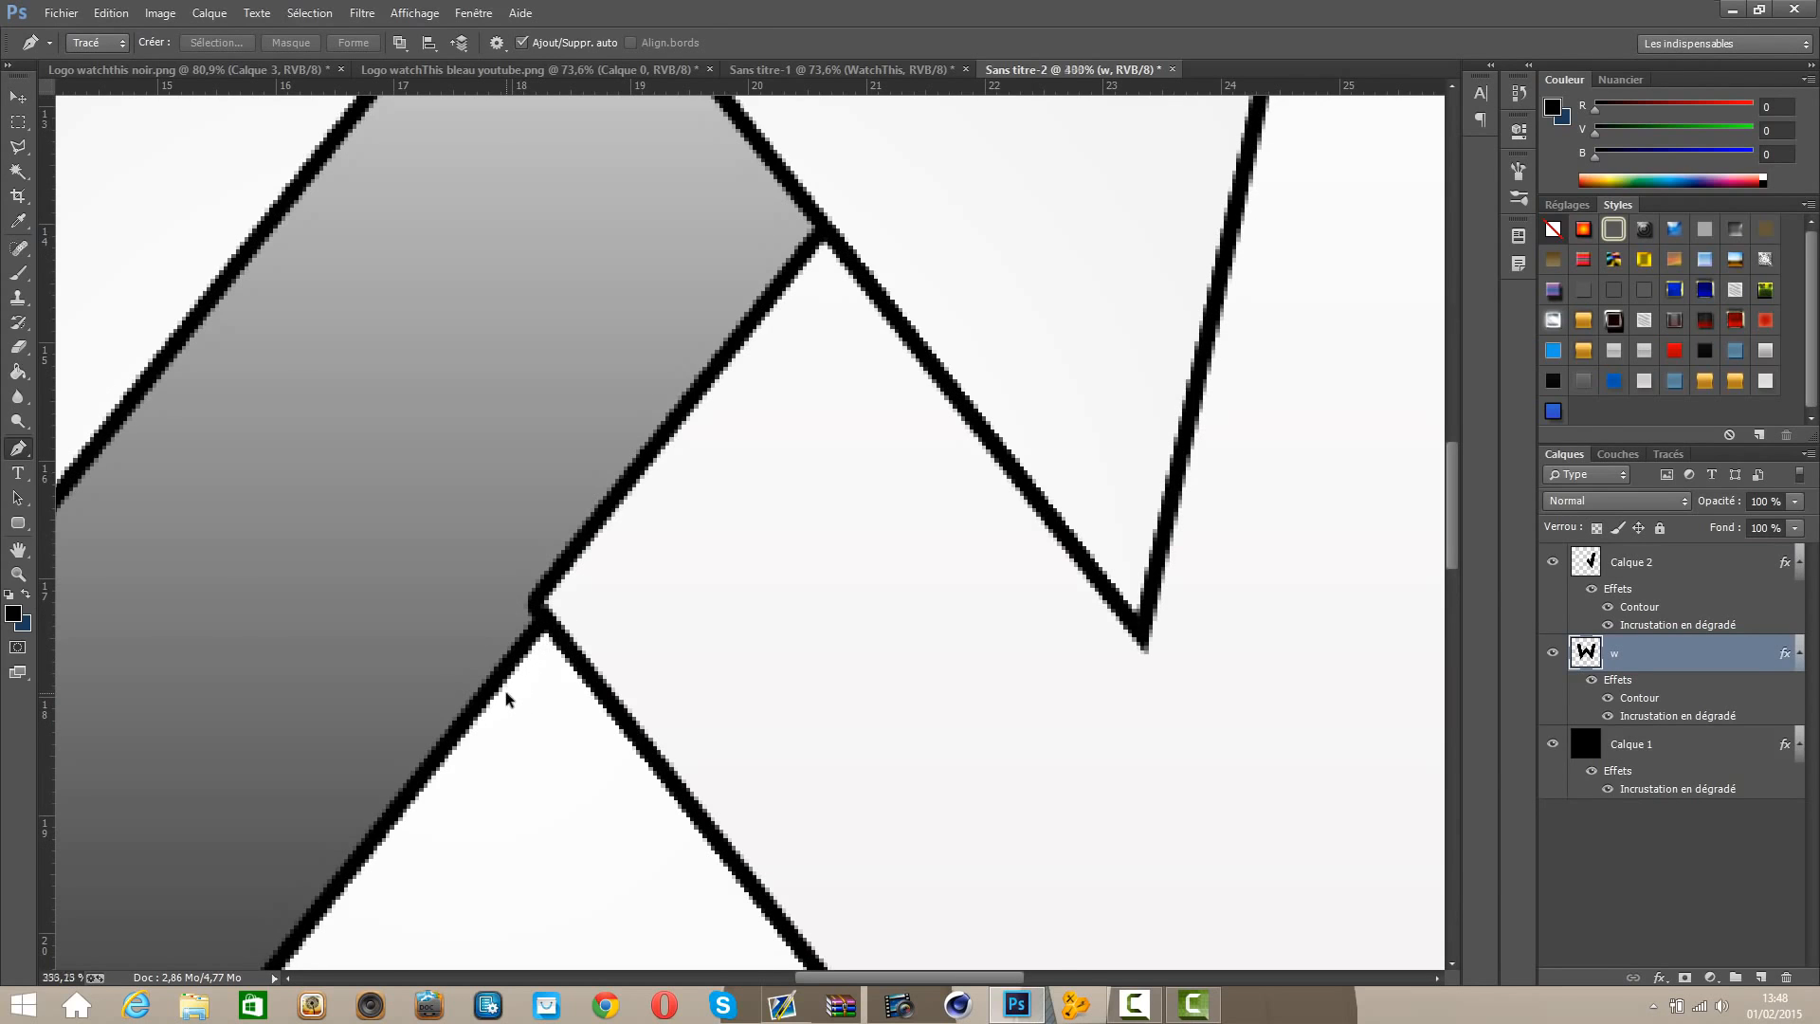
scroll(505, 700, "down", 3)
scroll(512, 697, "up", 3)
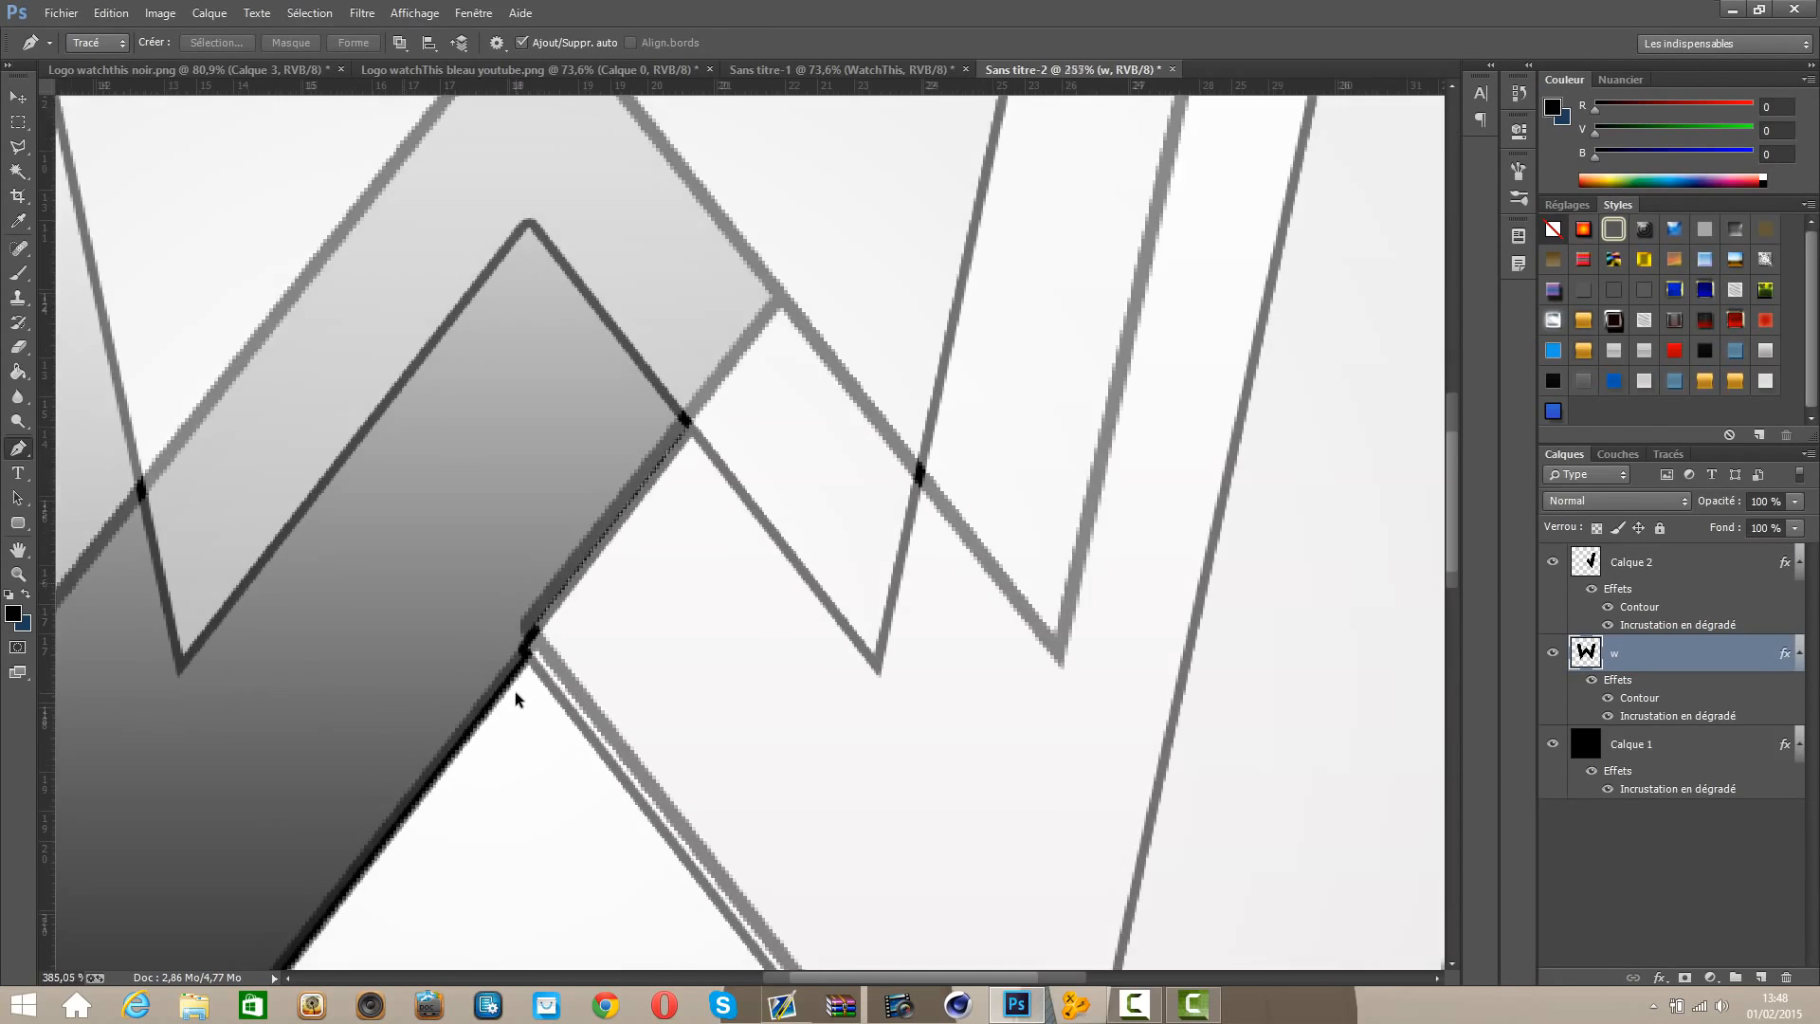
scroll(516, 699, "up", 3)
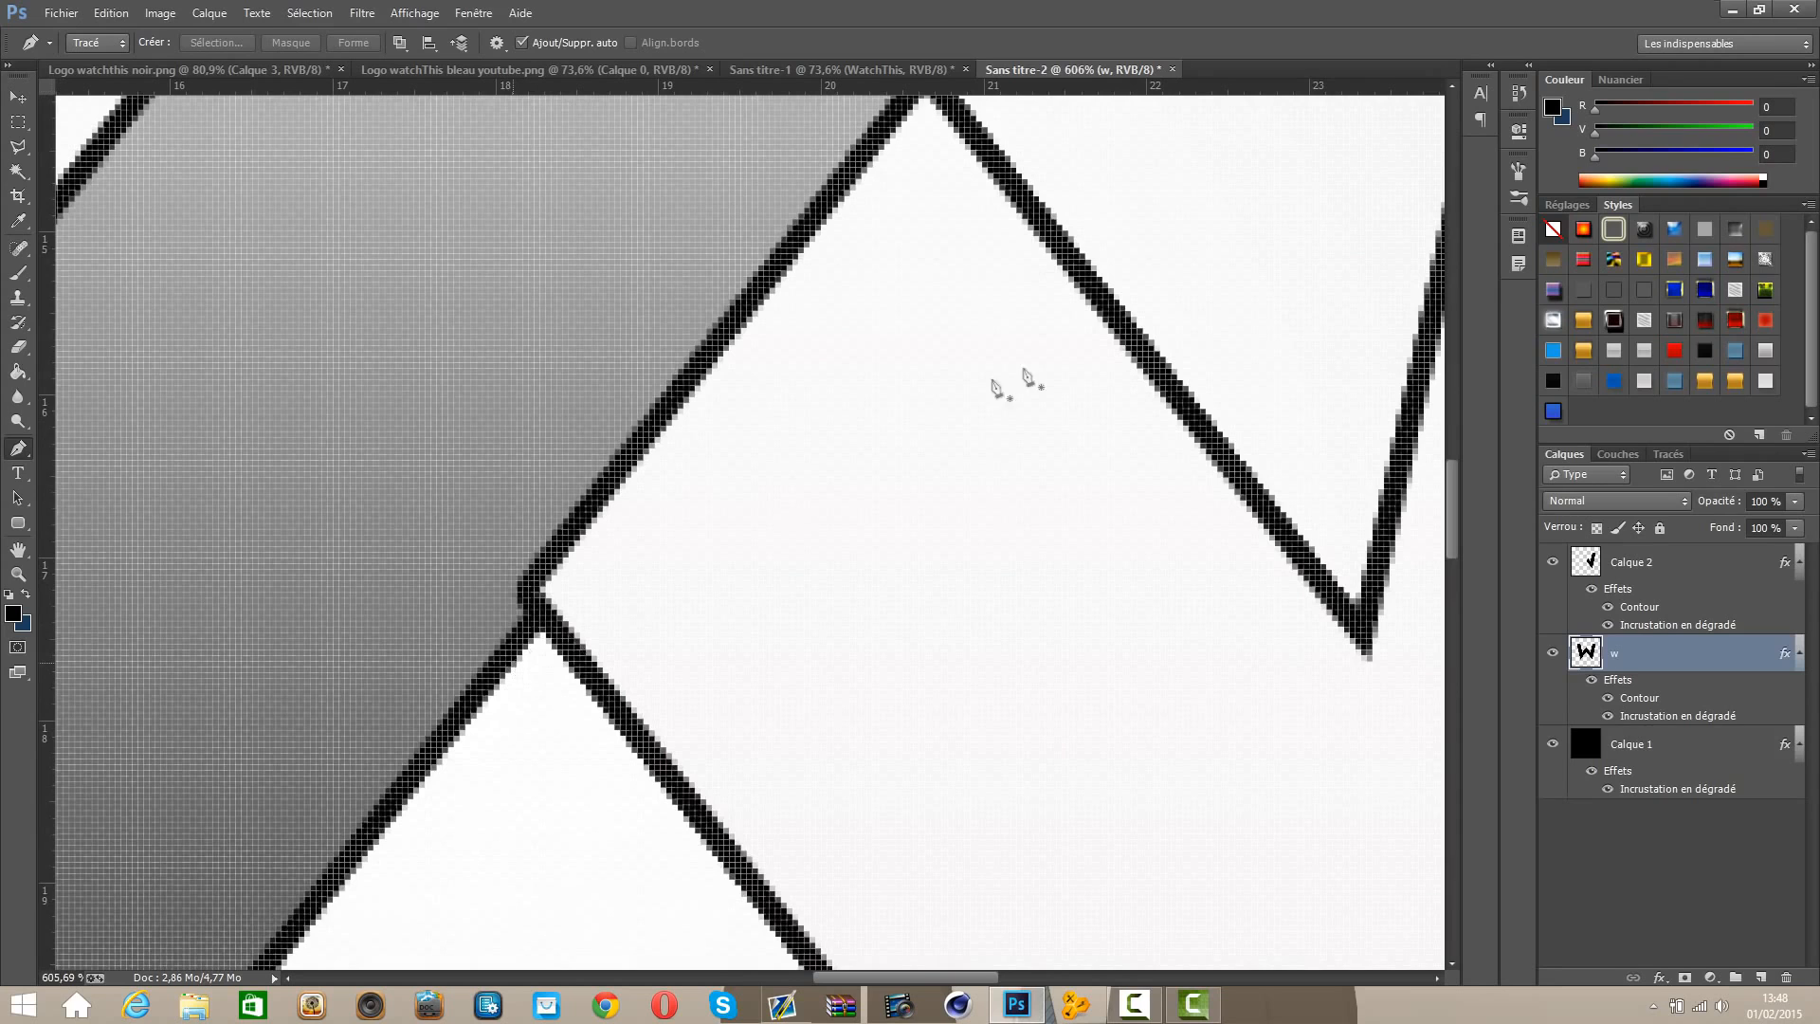
scroll(1019, 398, "up", 3)
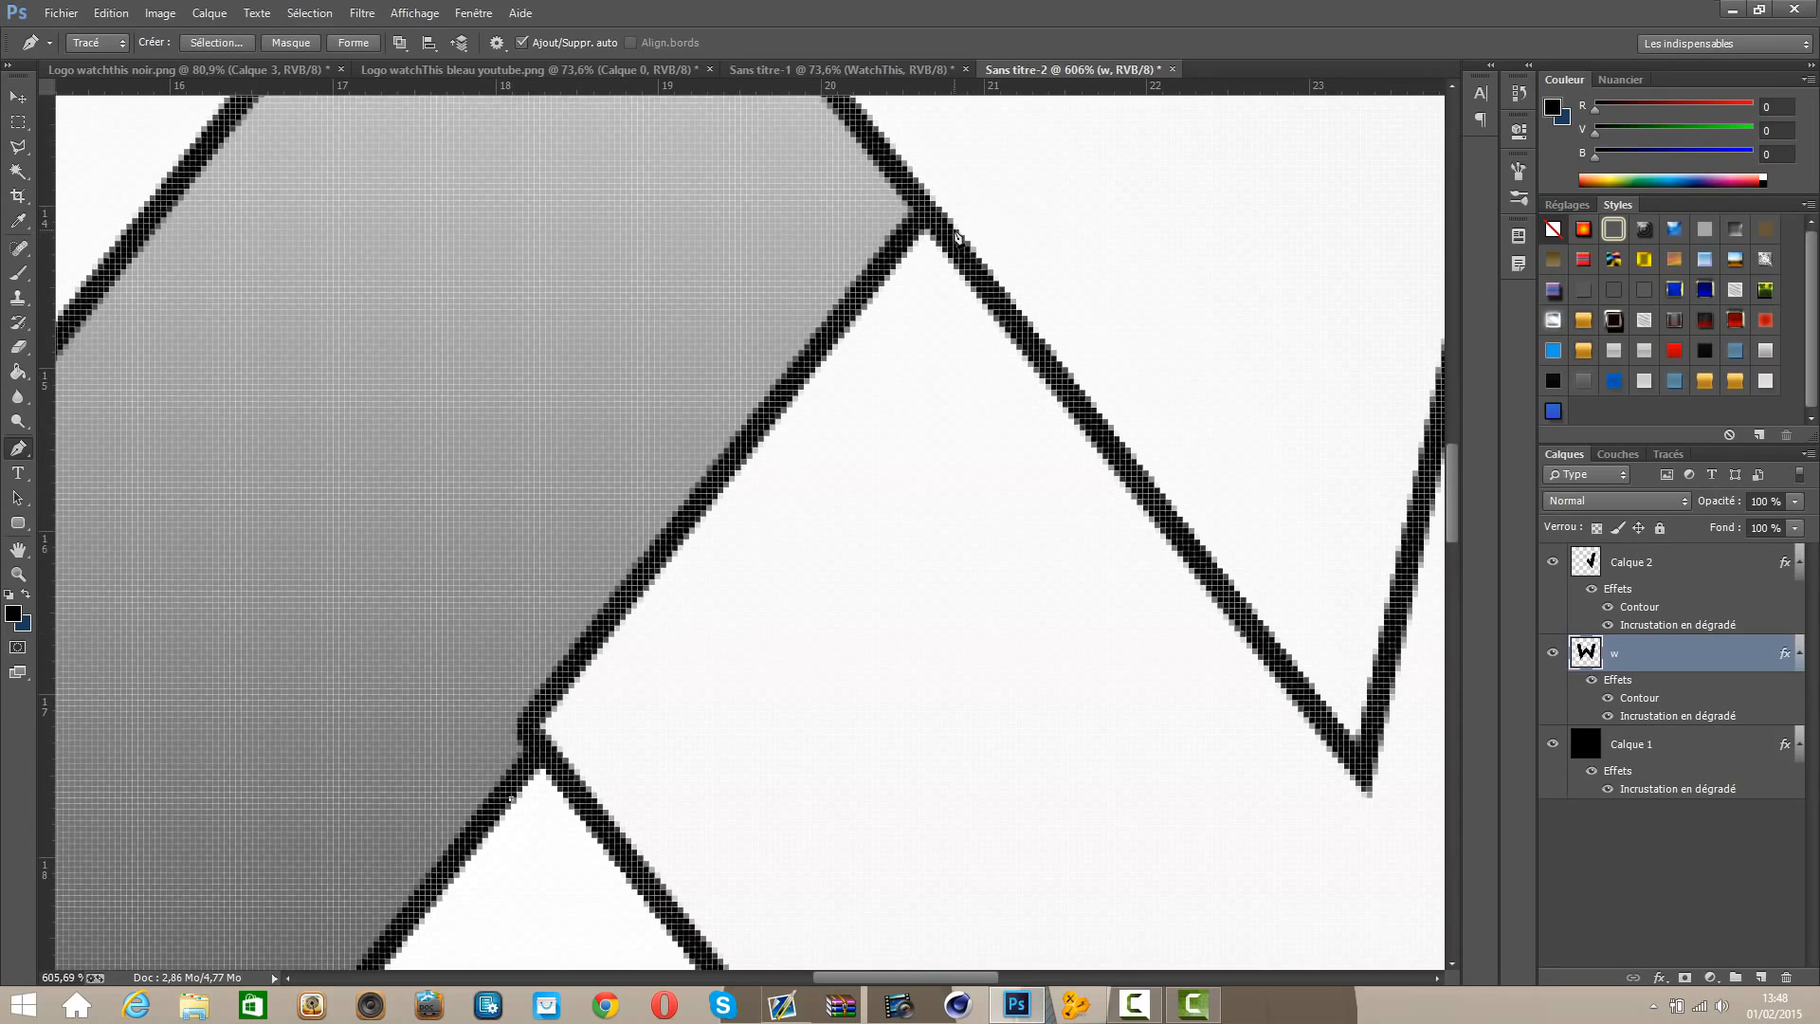
left_click(953, 234)
key("ctrl+z")
left_click(957, 232)
Step: Convert the closed path along the diagonal junction into a selection
right_click(529, 672)
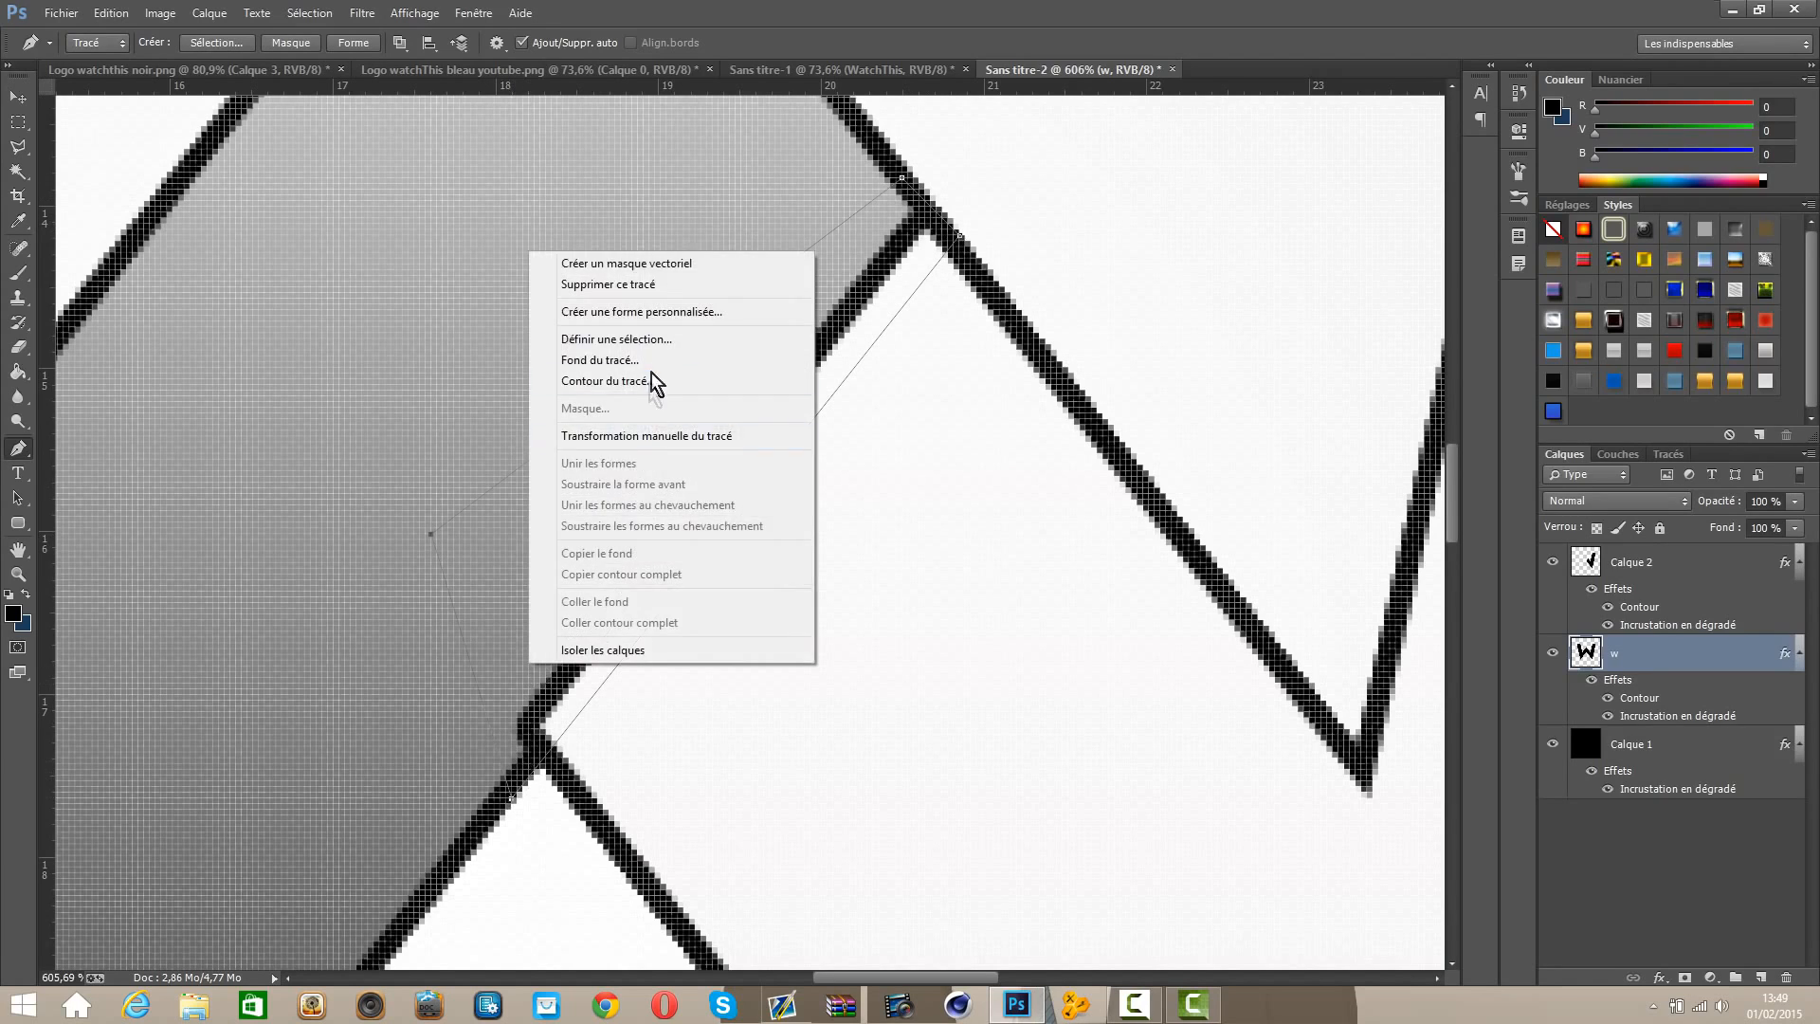
left_click(654, 338)
left_click(1045, 300)
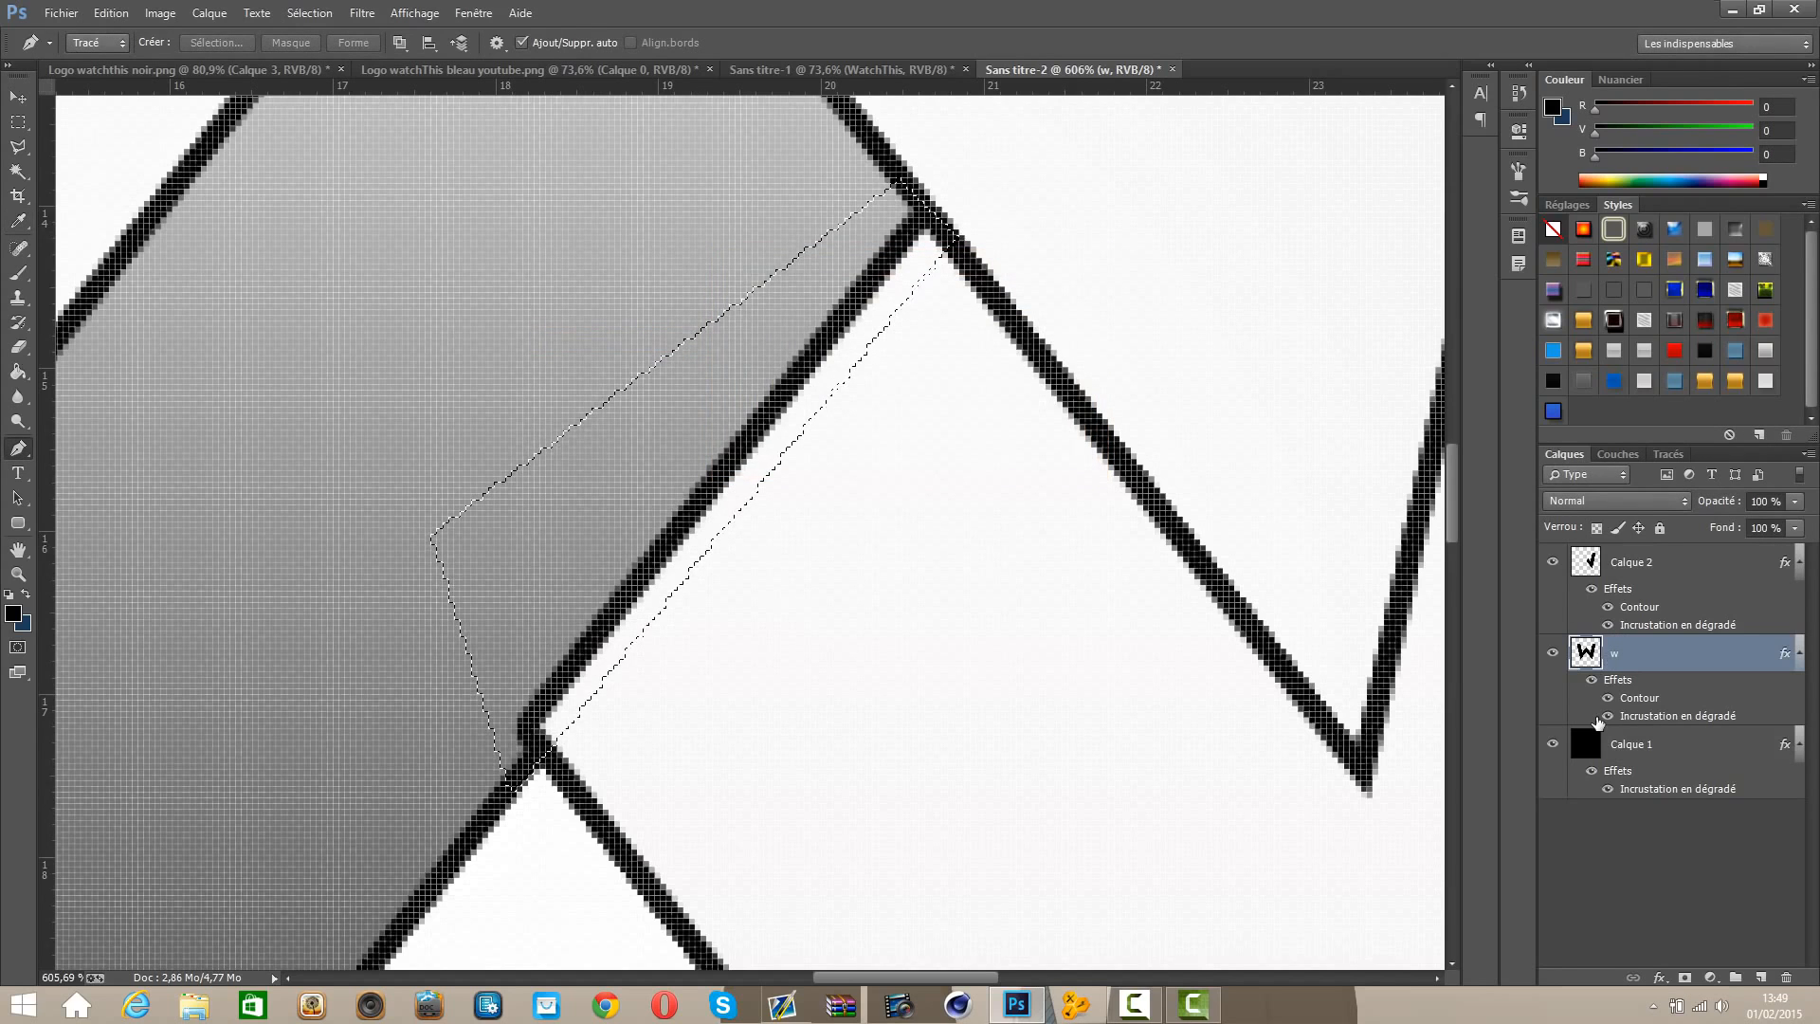
Step: Delete the selected strip from Calque 2 along the diagonal junction and clear the selection
left_click(1628, 560)
key("Delete")
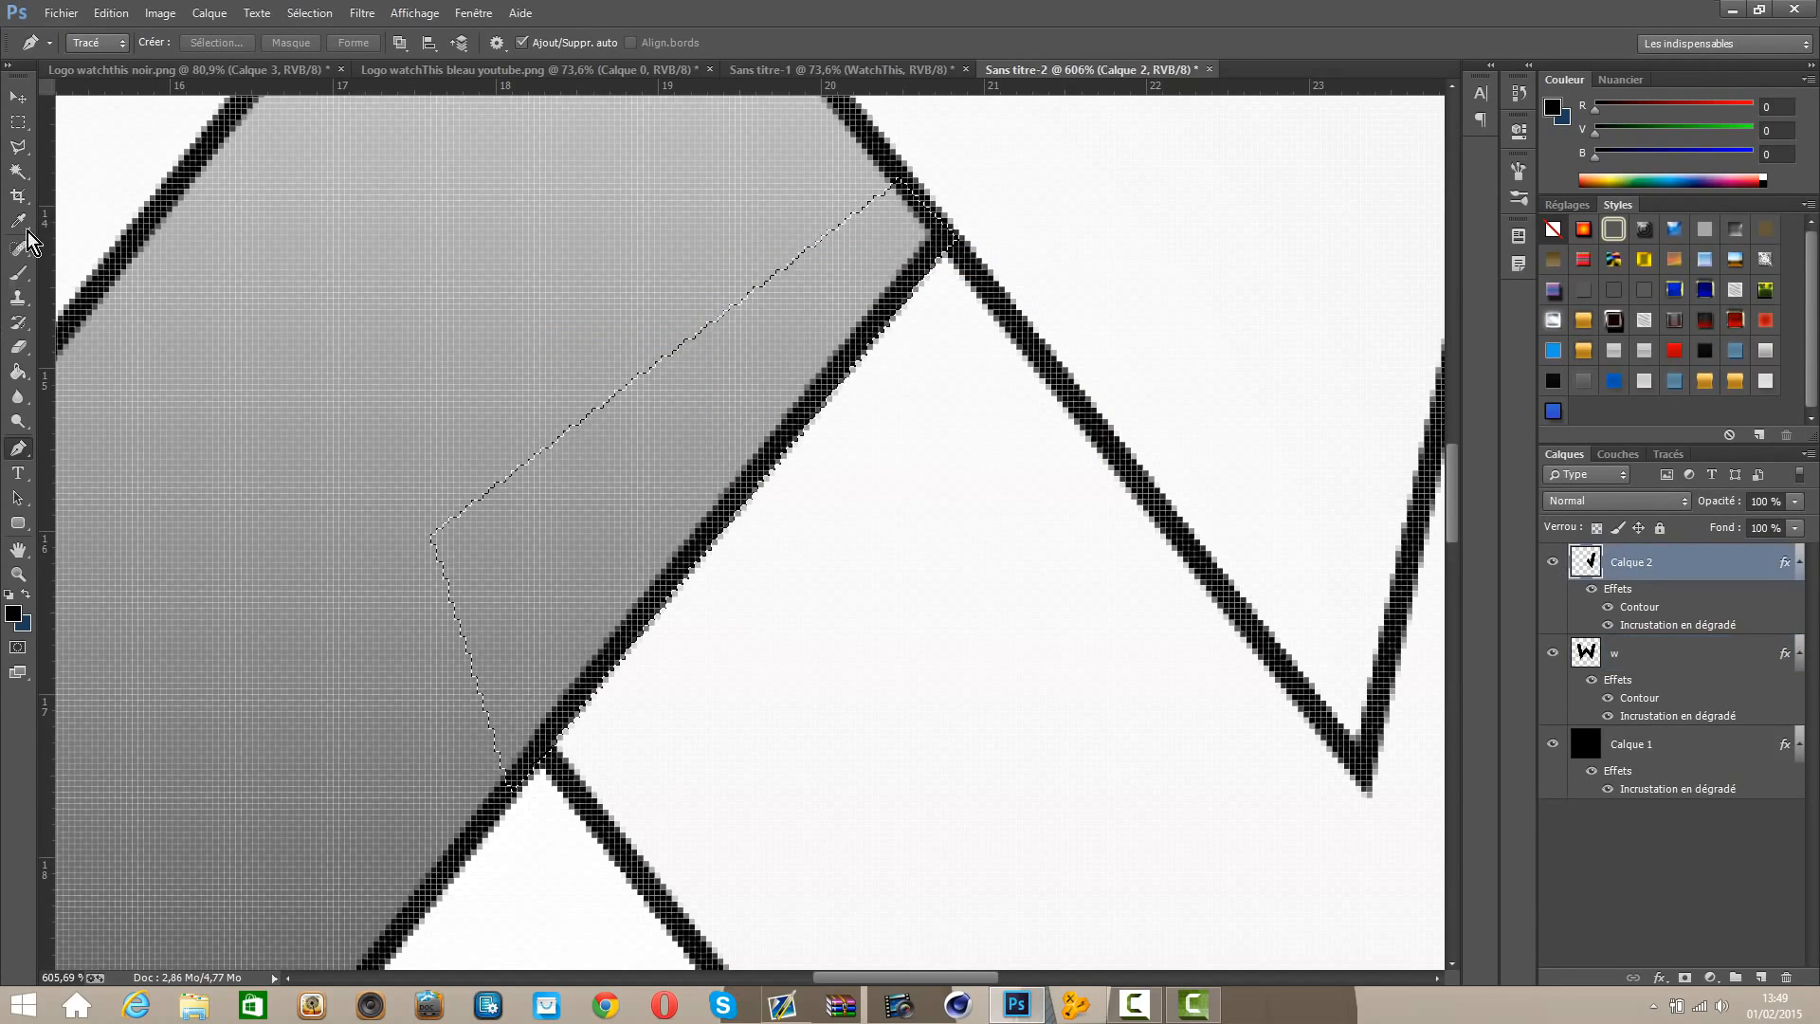
left_click(18, 122)
left_click(573, 447)
scroll(686, 587, "down", 2)
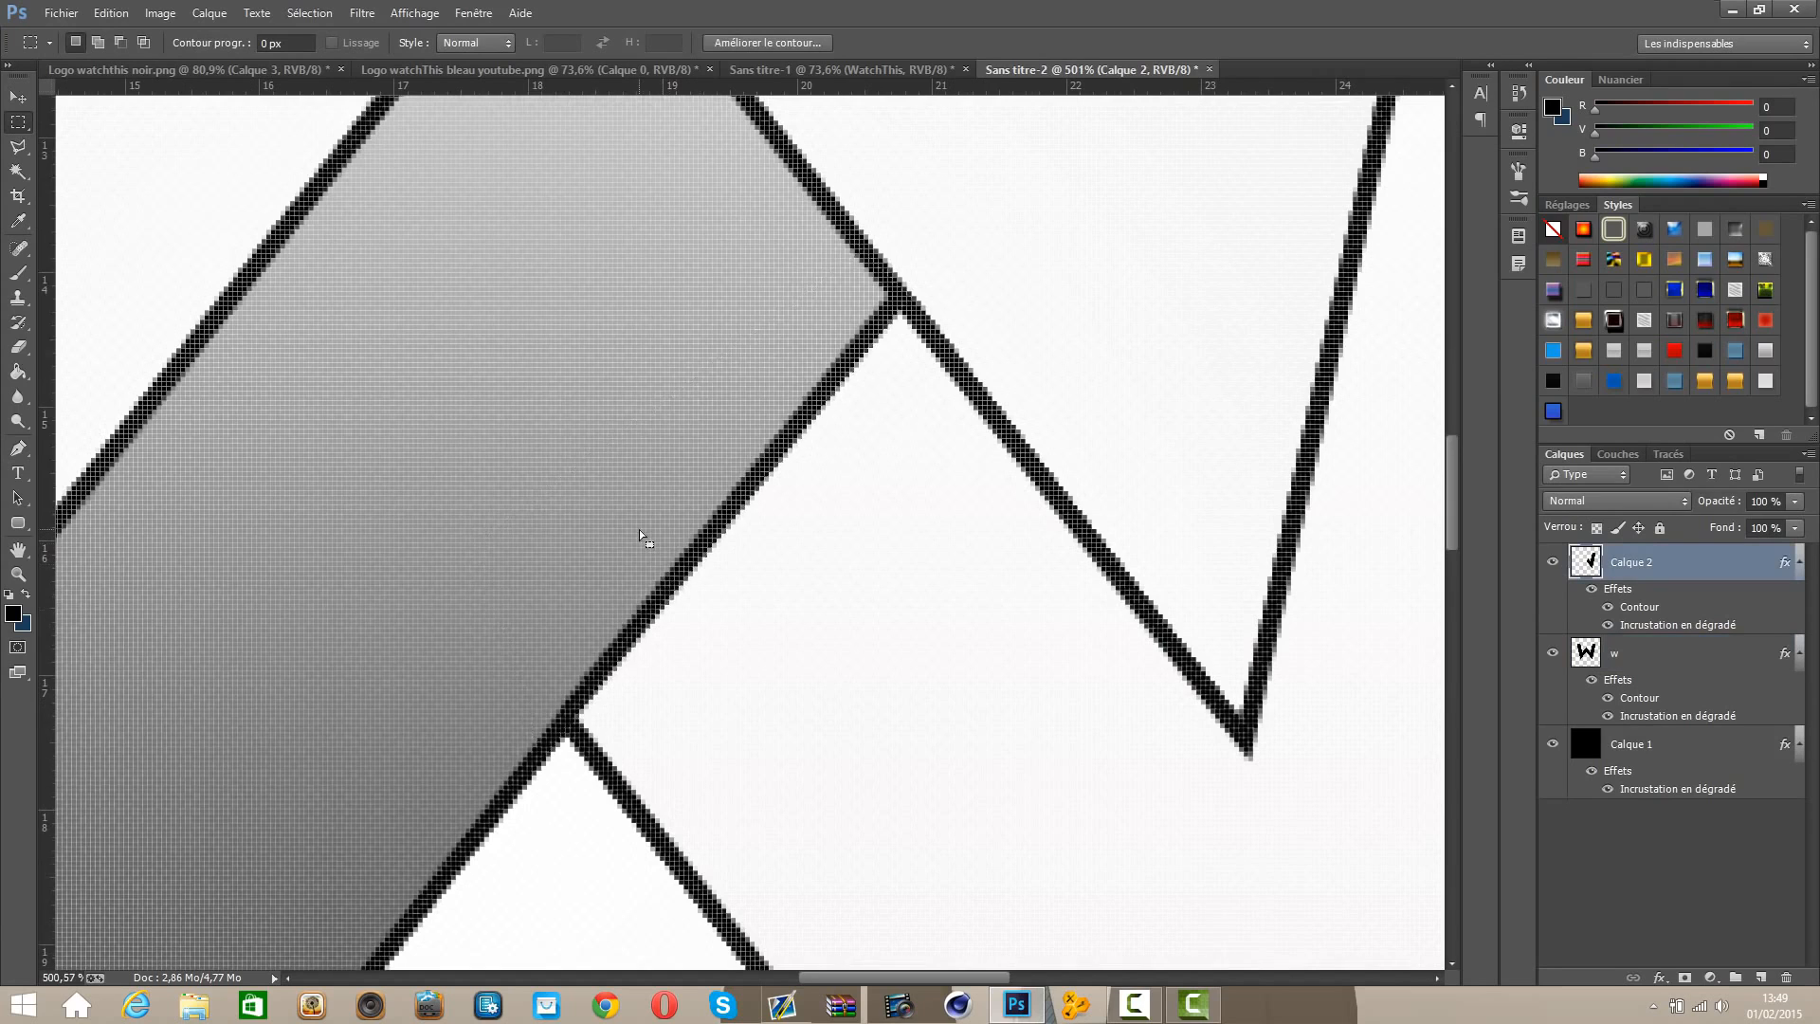
key("ctrl+d")
scroll(671, 616, "down", 8)
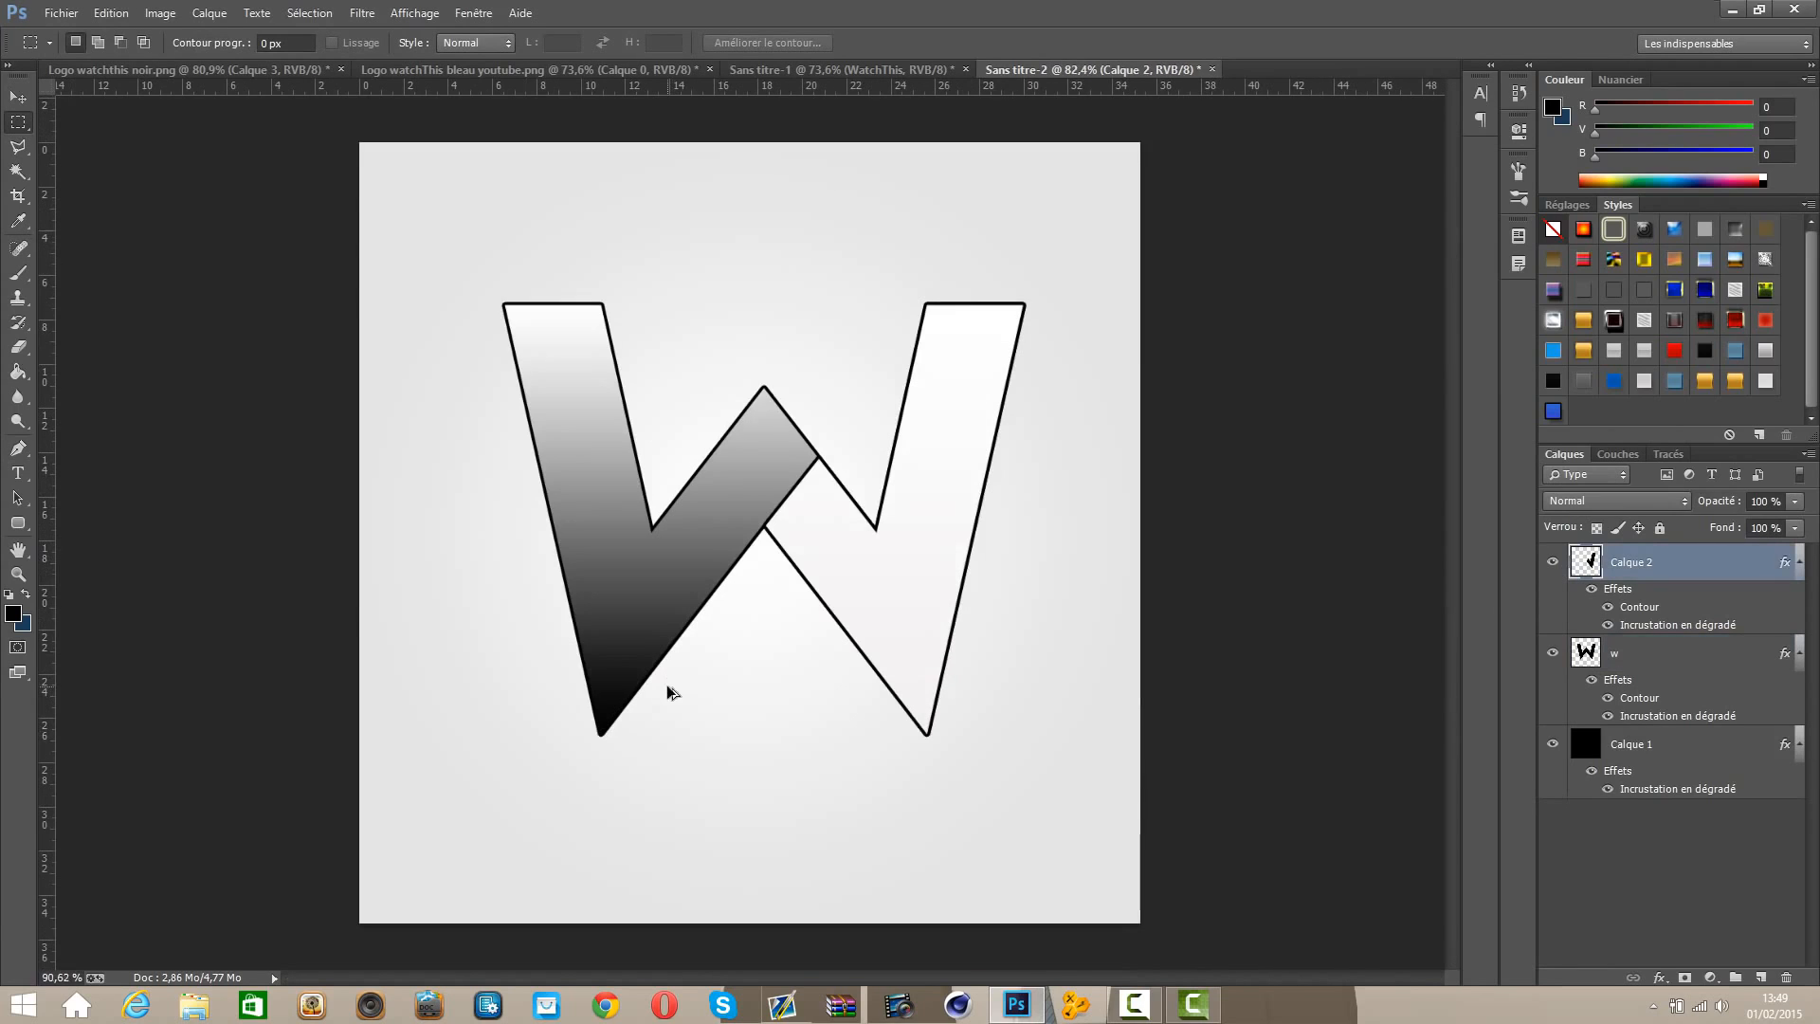
Step: Change the black start stop of layer w's gradient overlay to red #cb2525
scroll(668, 692, "up", 1)
left_click(1606, 658)
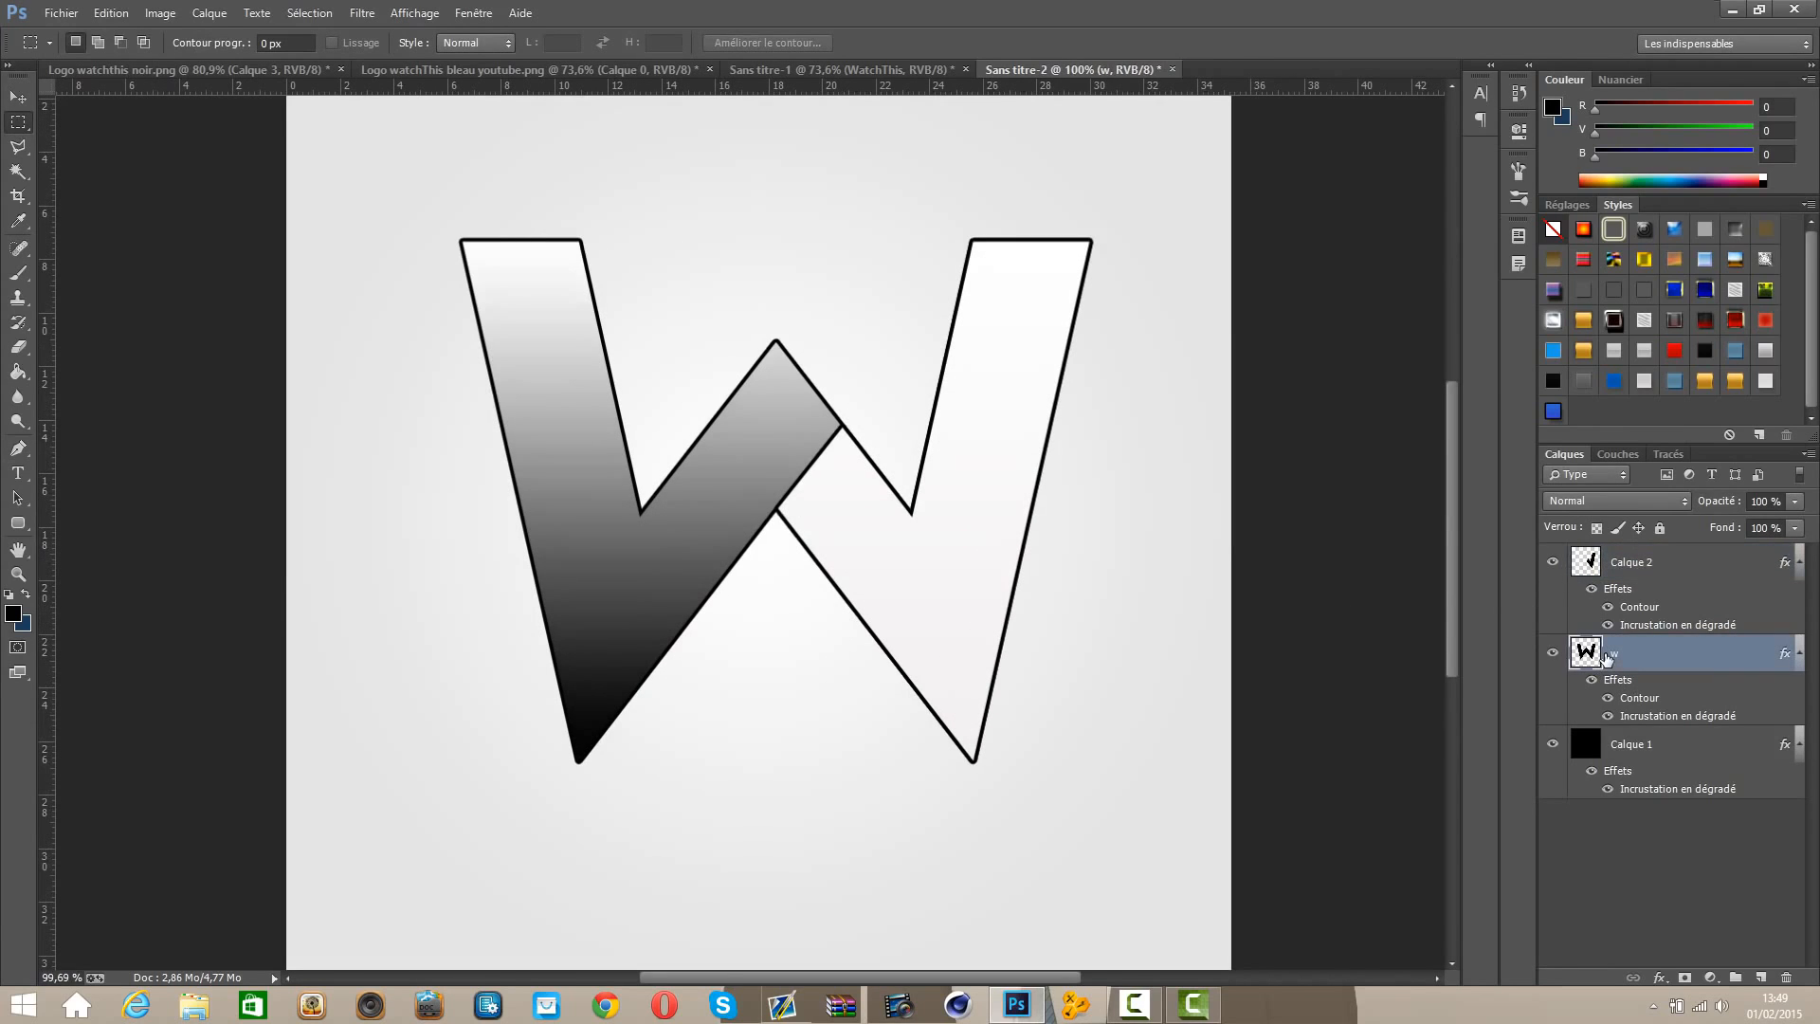
double_click(1605, 658)
left_click(1066, 823)
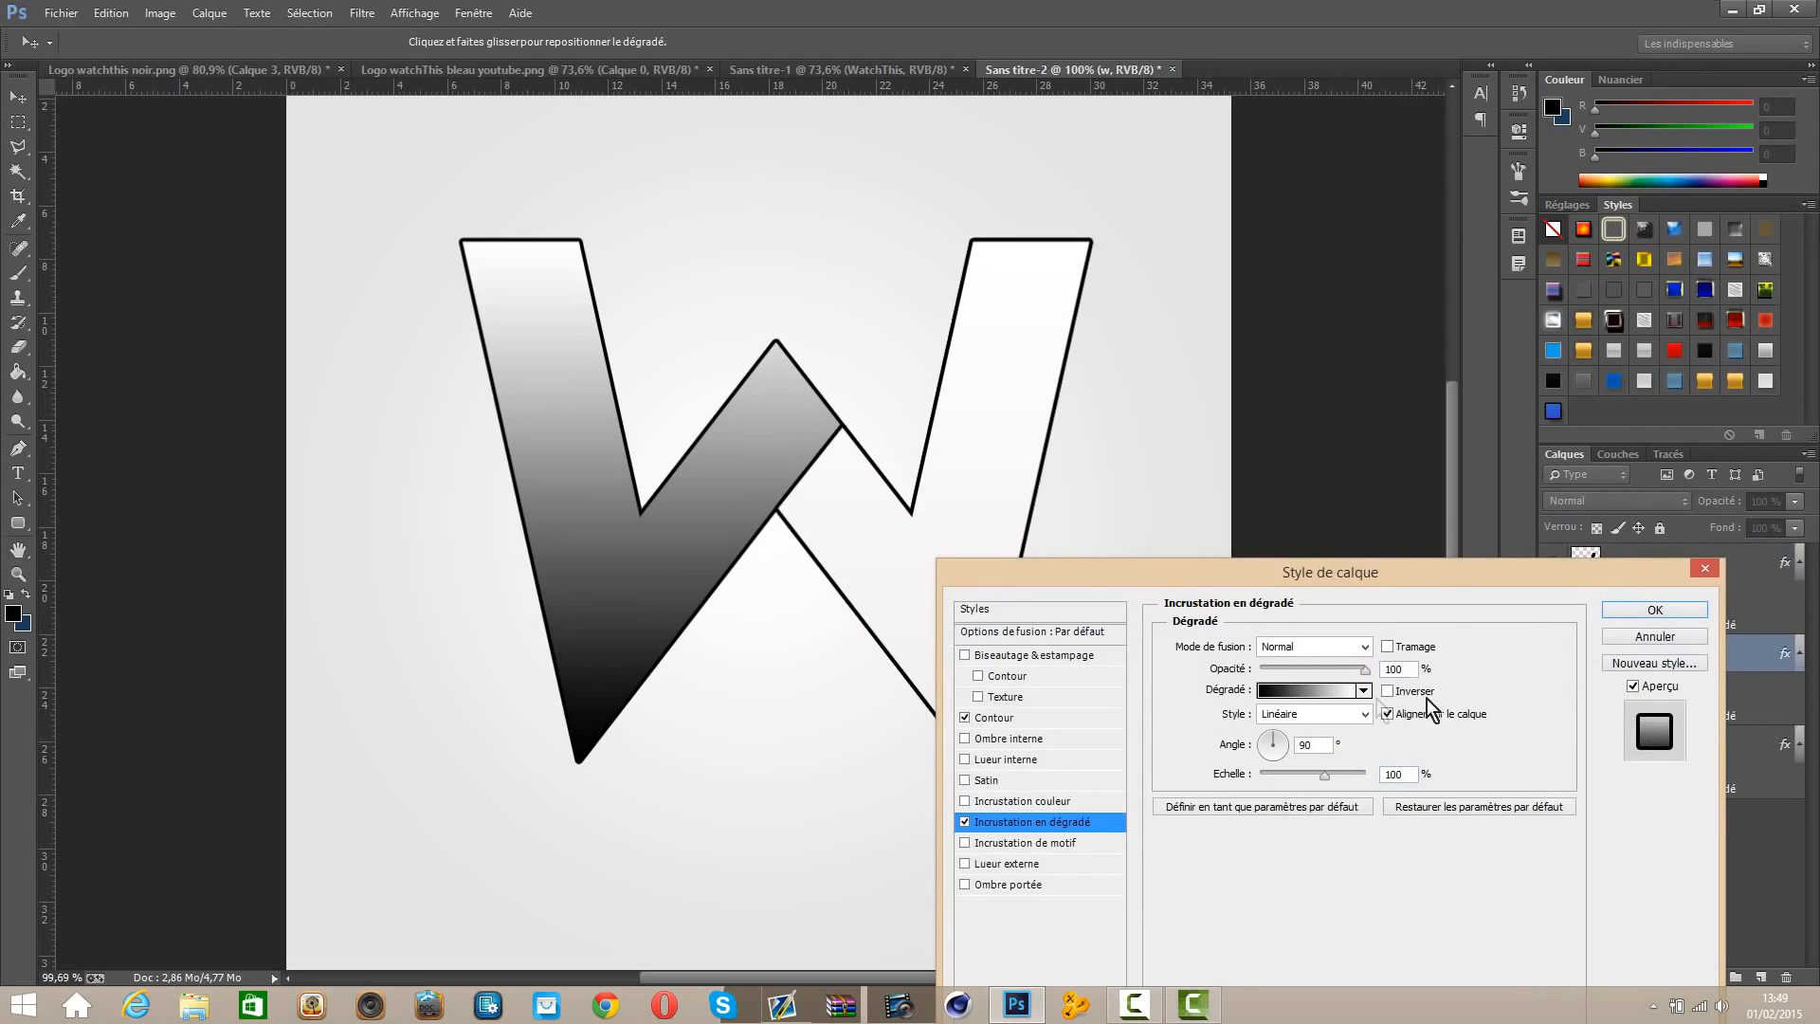
left_click(1334, 691)
left_click(1153, 574)
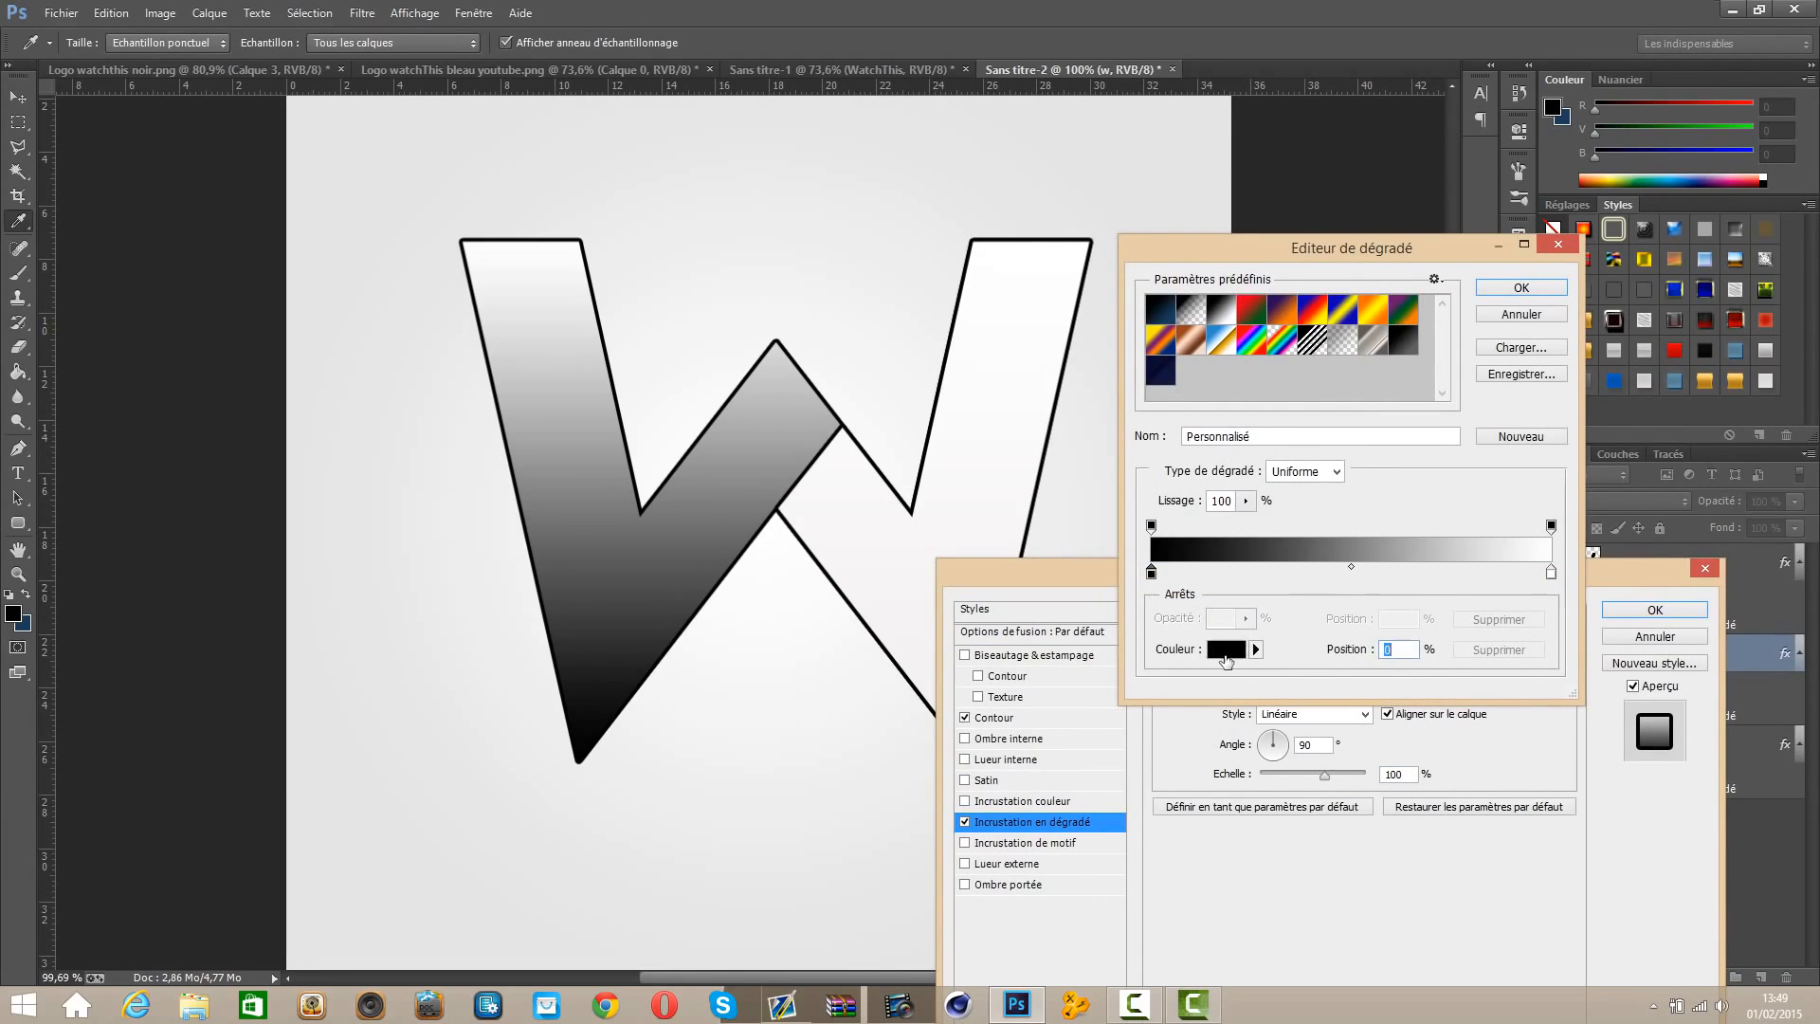
left_click(1226, 649)
left_click_drag(1160, 608, 1139, 628)
left_click(1365, 572)
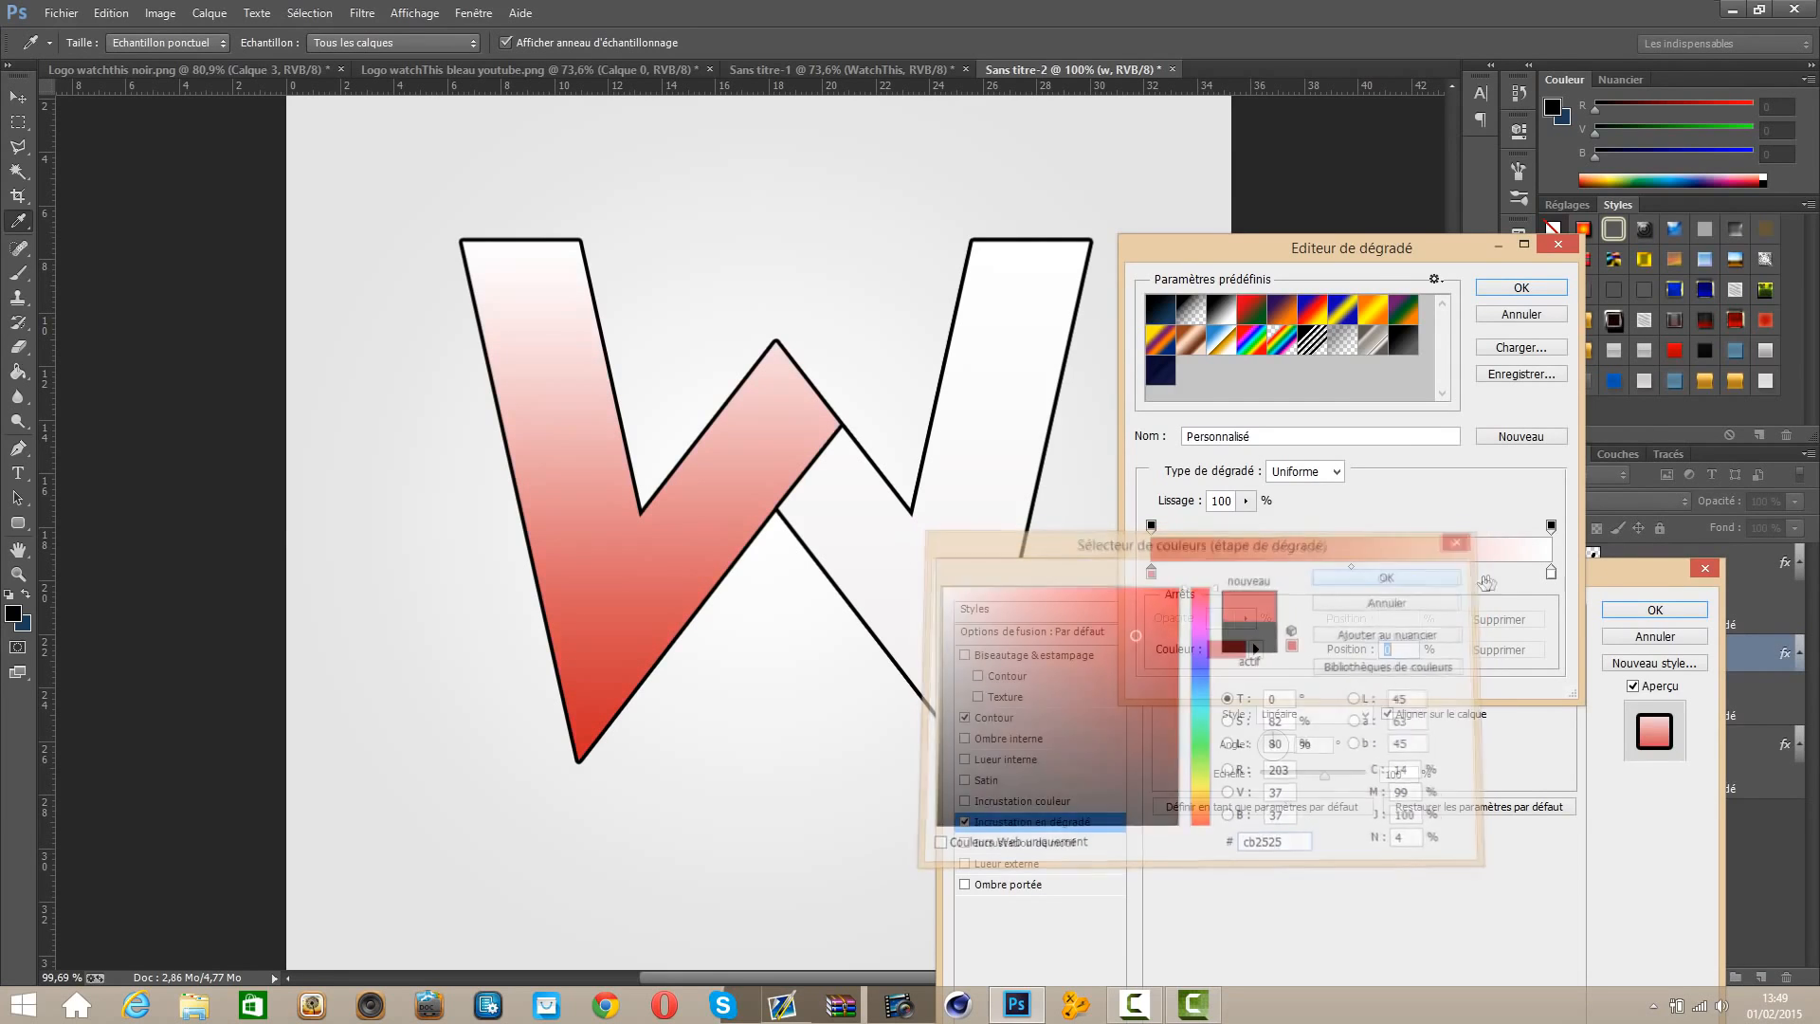
Step: Set the white end stop of layer w's overlay gradient to red #dc2727 and apply the layer style
left_click(1551, 574)
left_click(1226, 649)
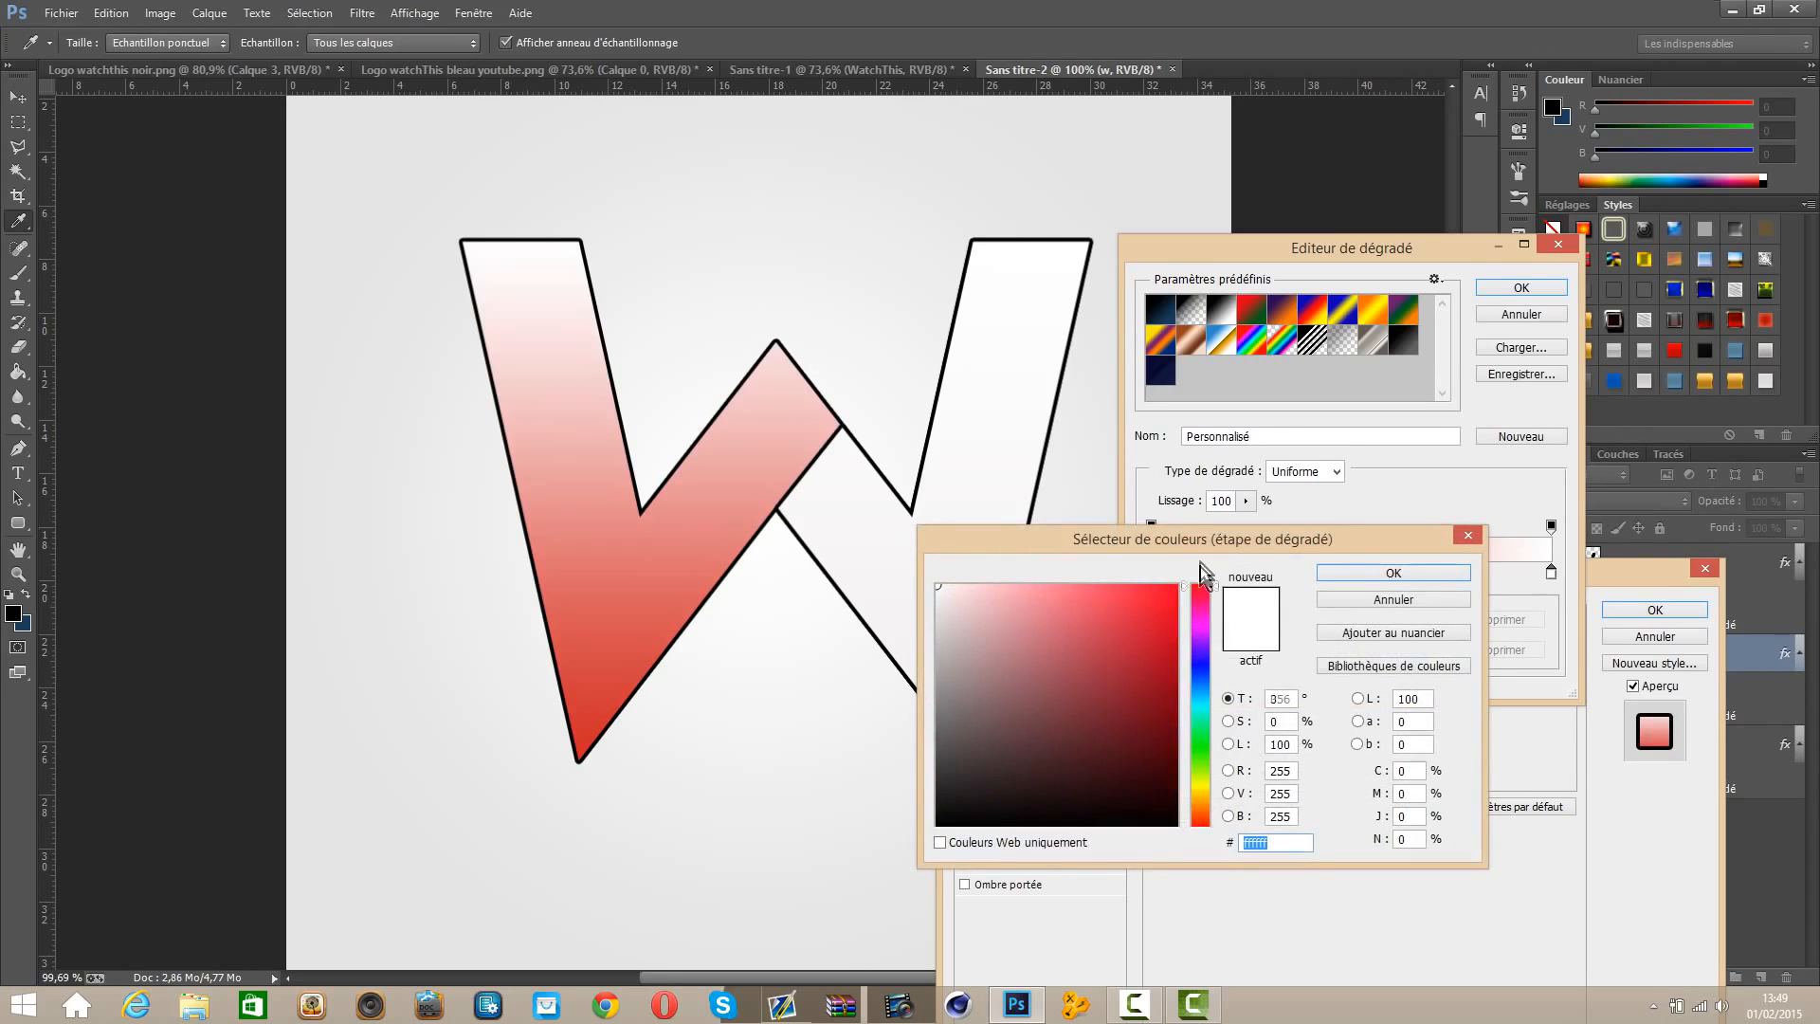
left_click(1157, 611)
left_click_drag(1152, 609, 1136, 617)
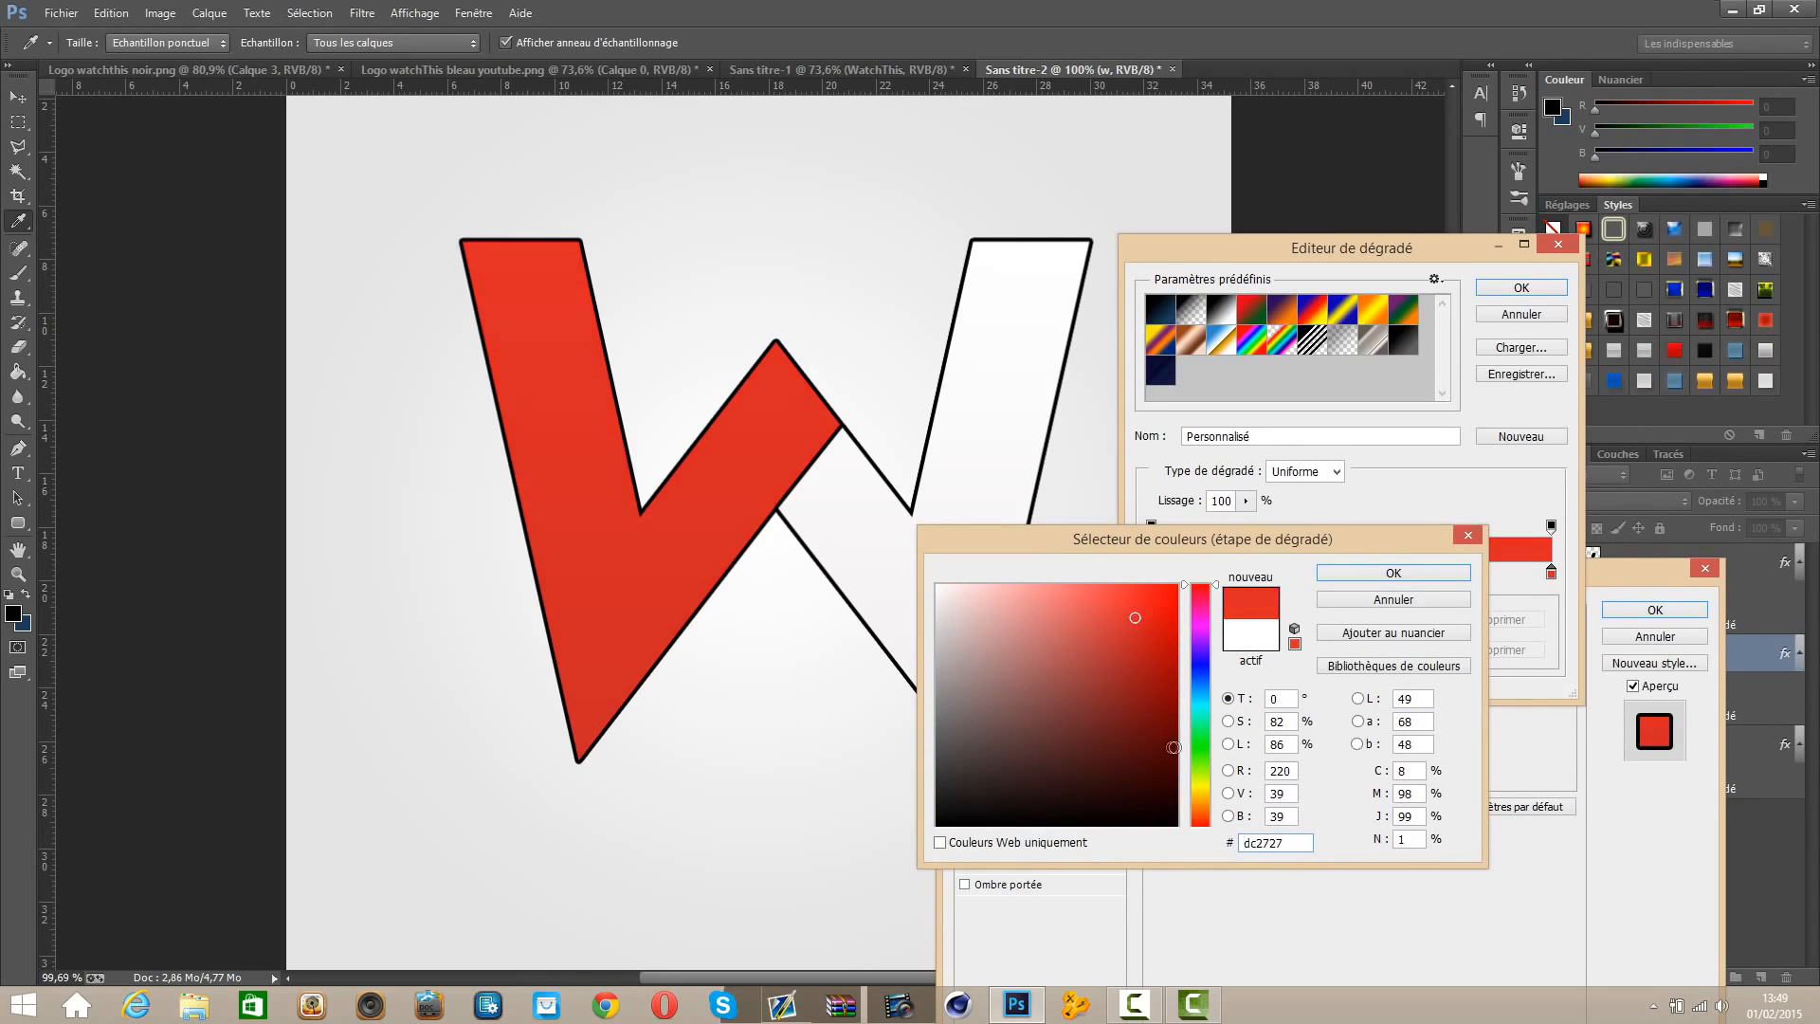
left_click(1340, 574)
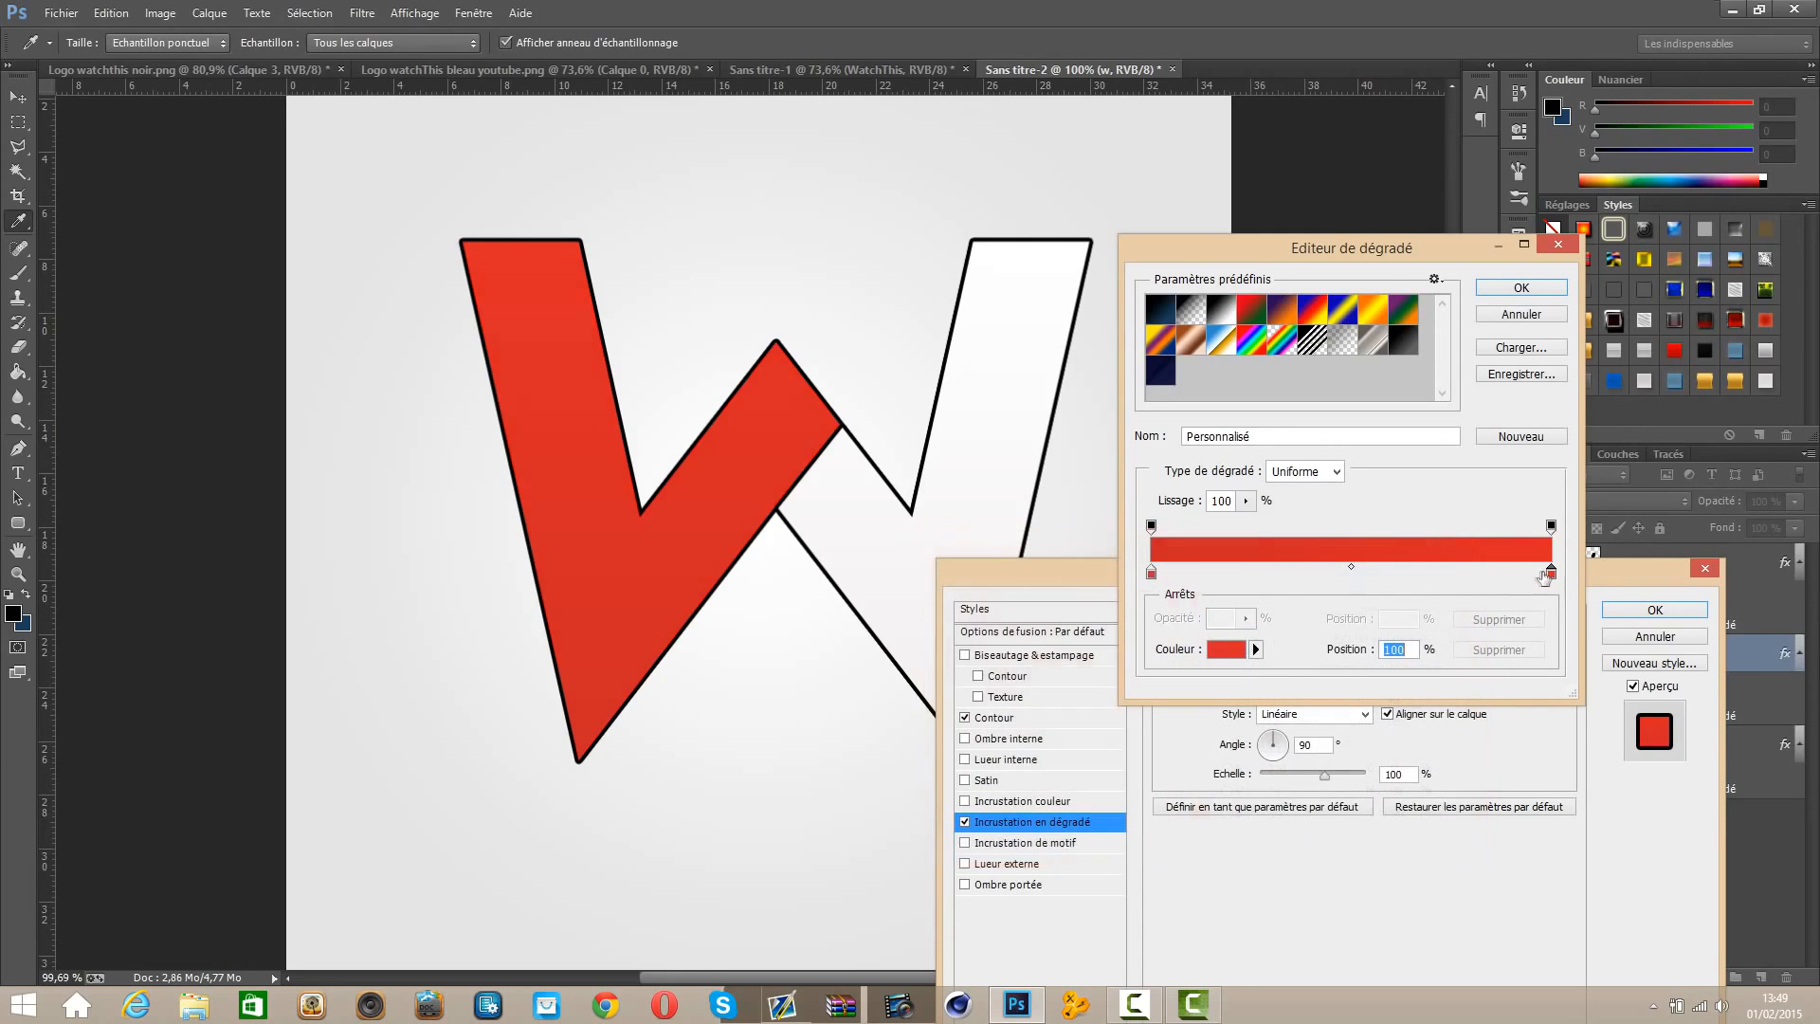
left_click(1152, 572)
left_click(1231, 648)
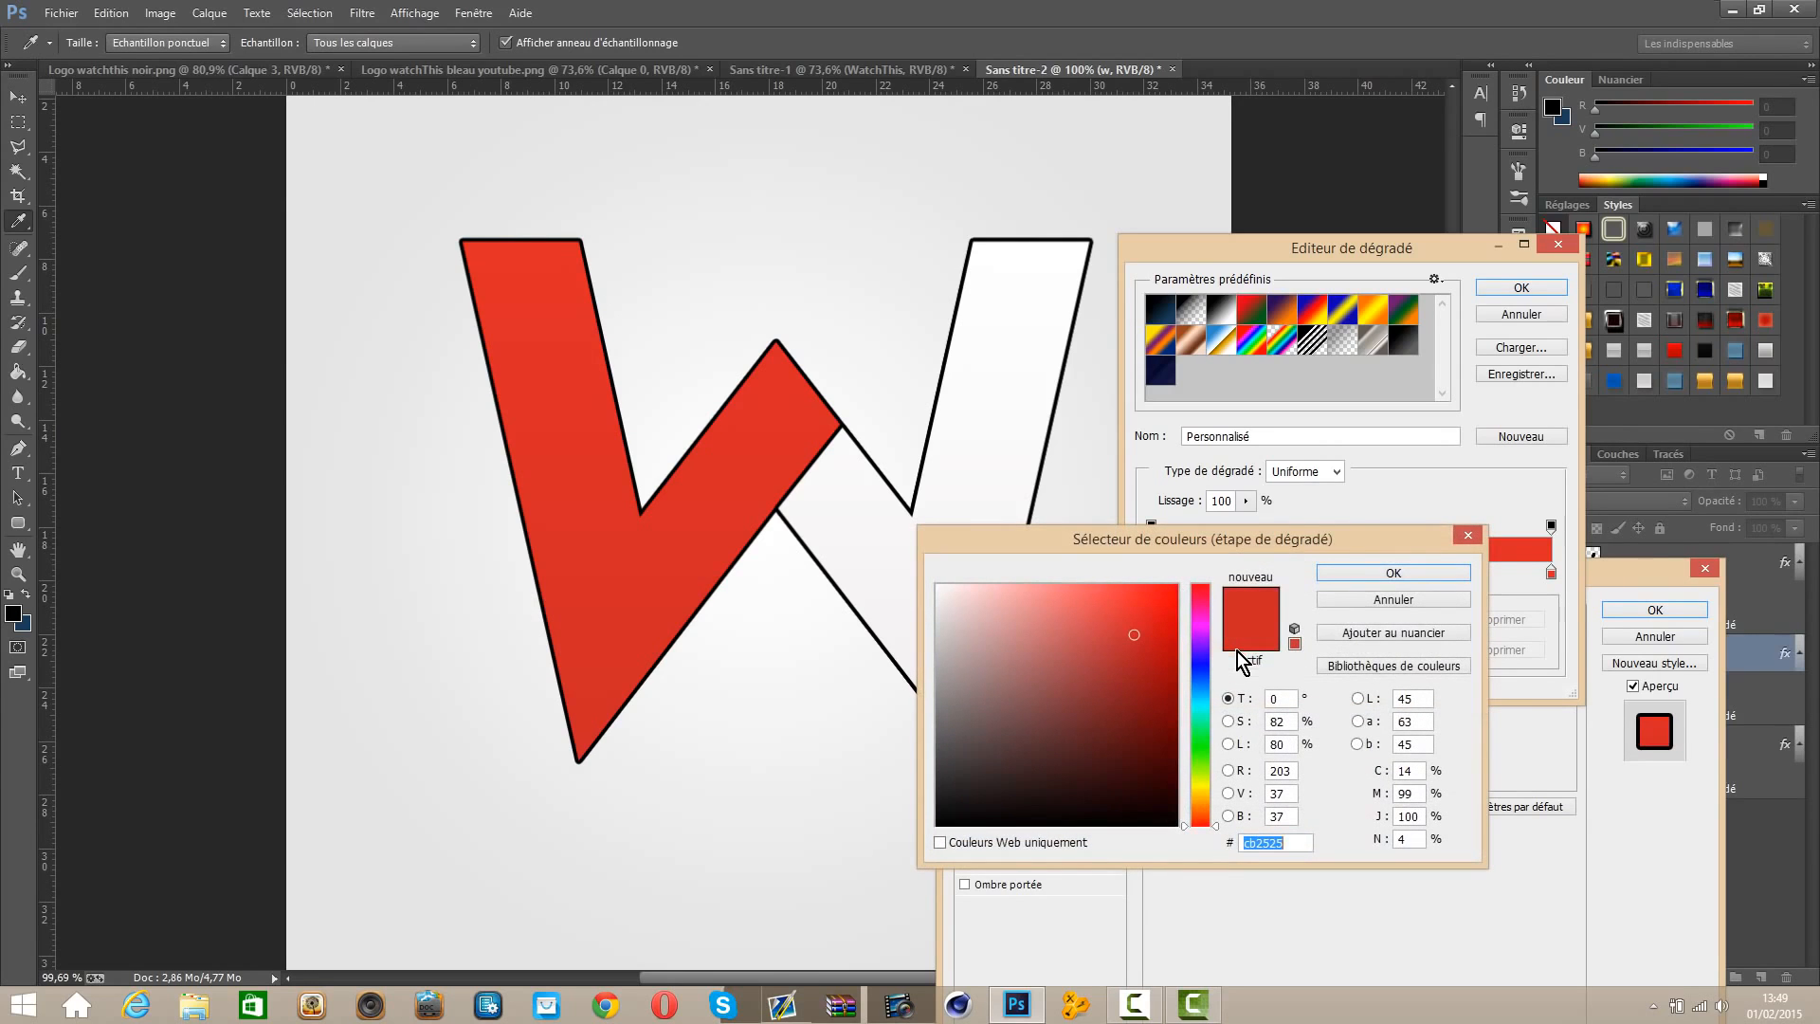
left_click(1468, 537)
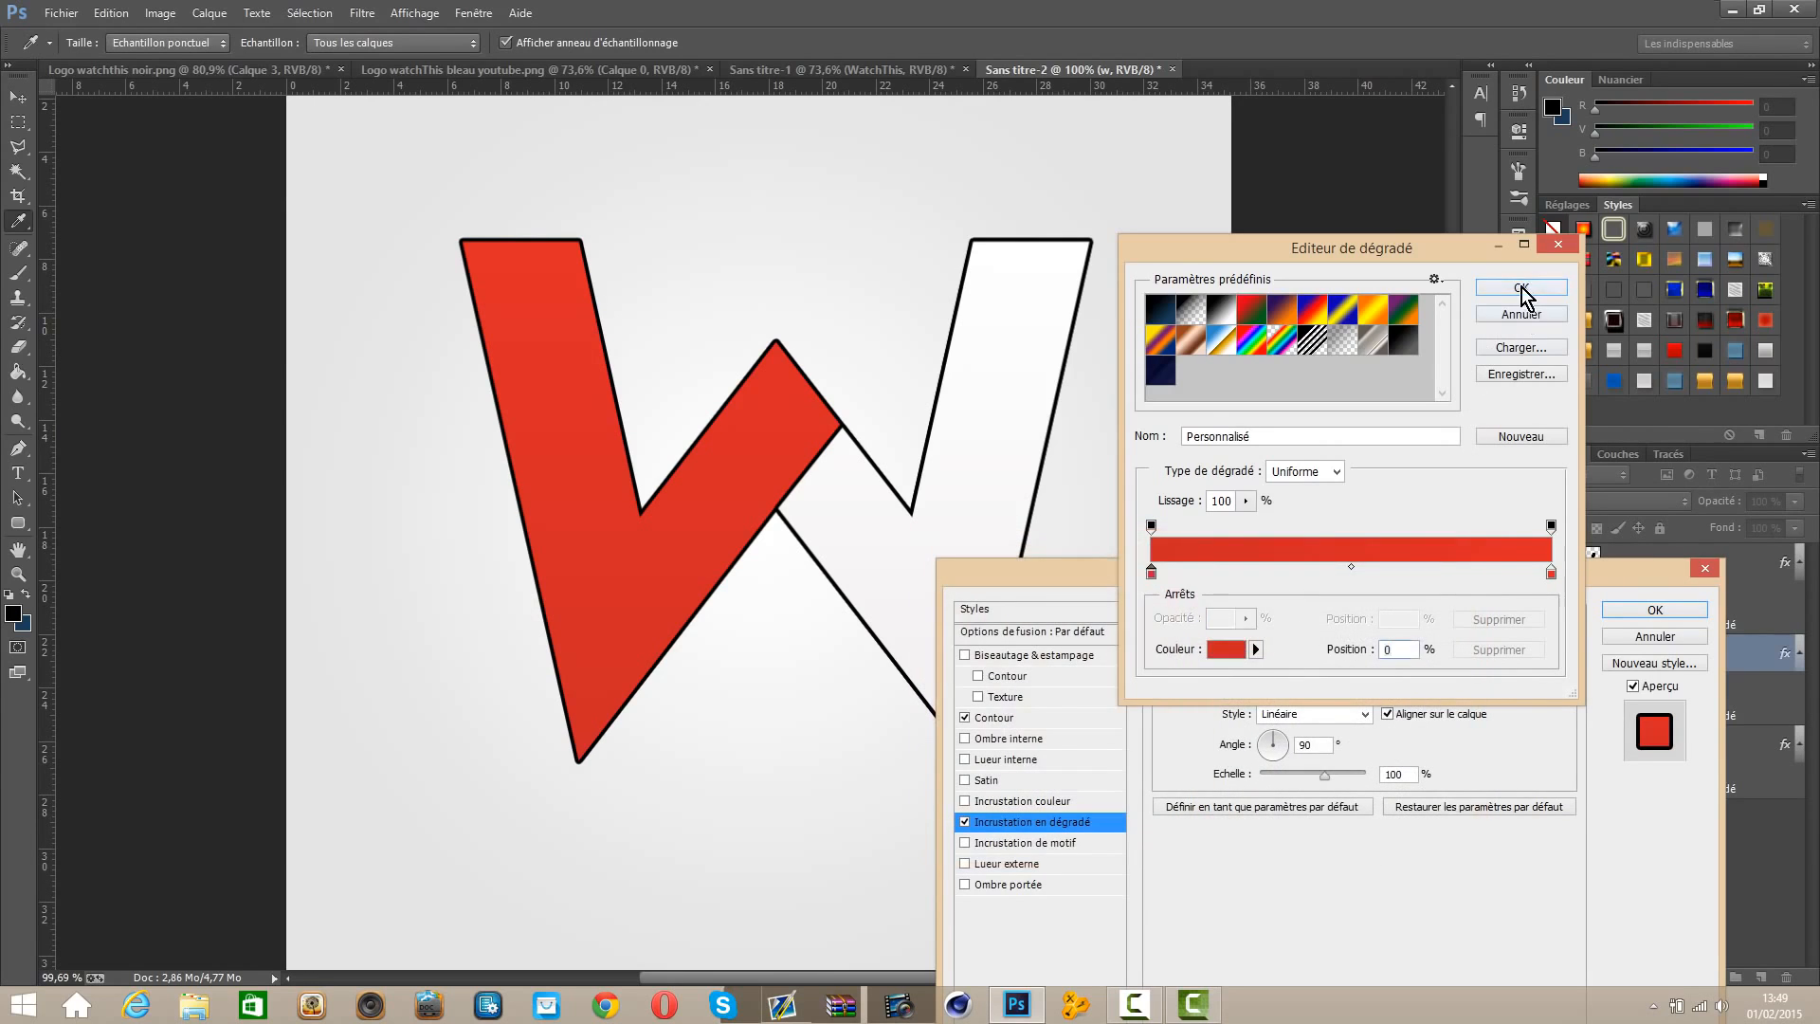
left_click(1517, 289)
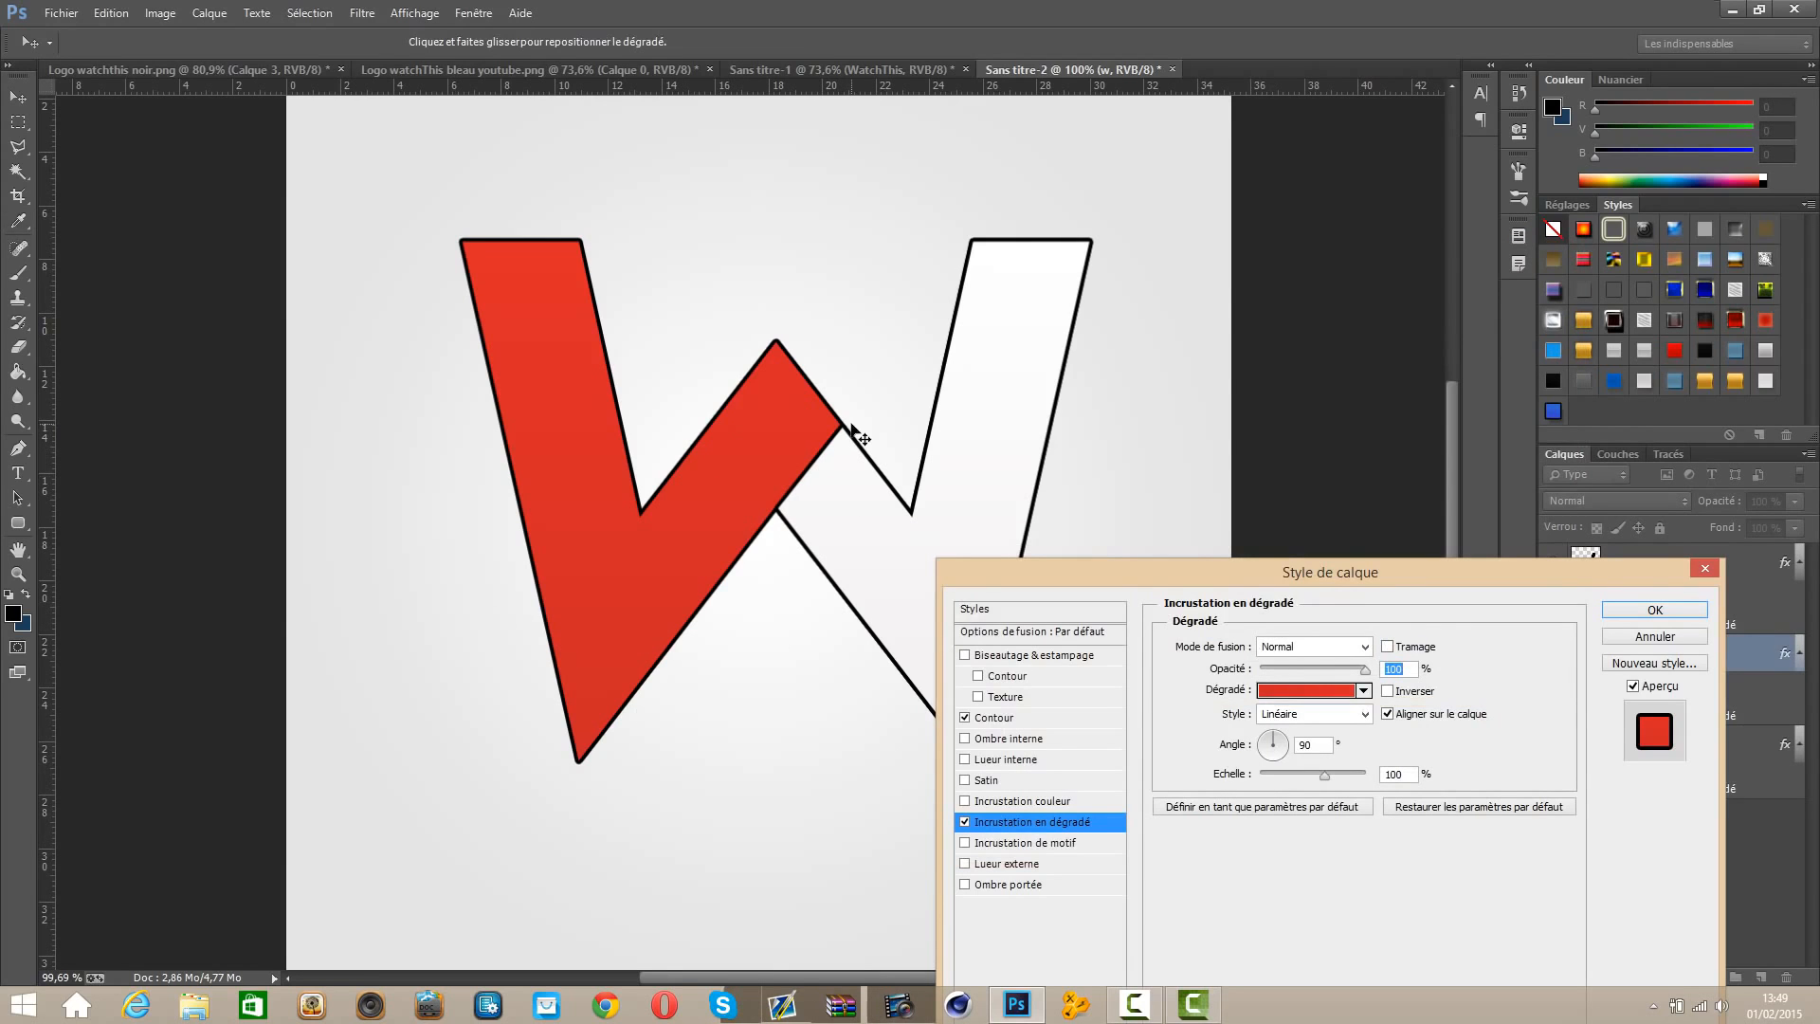
left_click(1609, 612)
Step: Draw a closed Pen path around the canvas's upper-right half, cutting diagonally from the upper-left to the lower-right corner
scroll(738, 629, "down", 4)
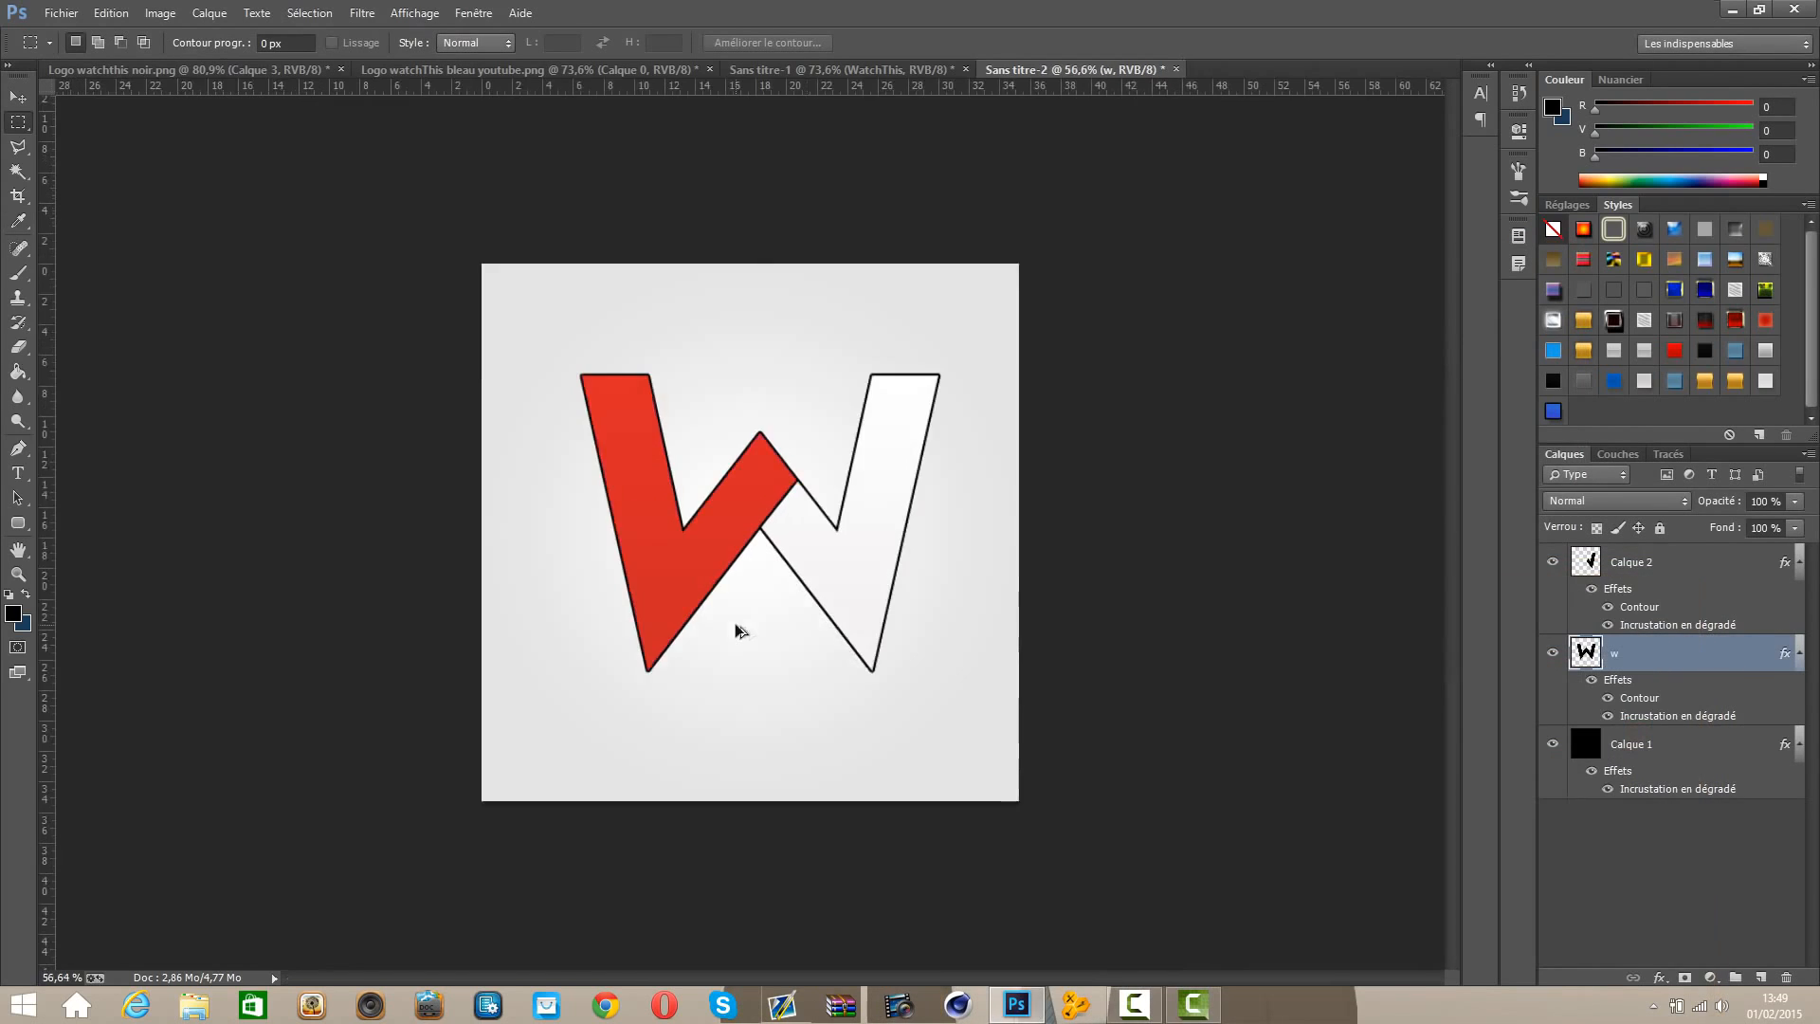
key("ctrl+0")
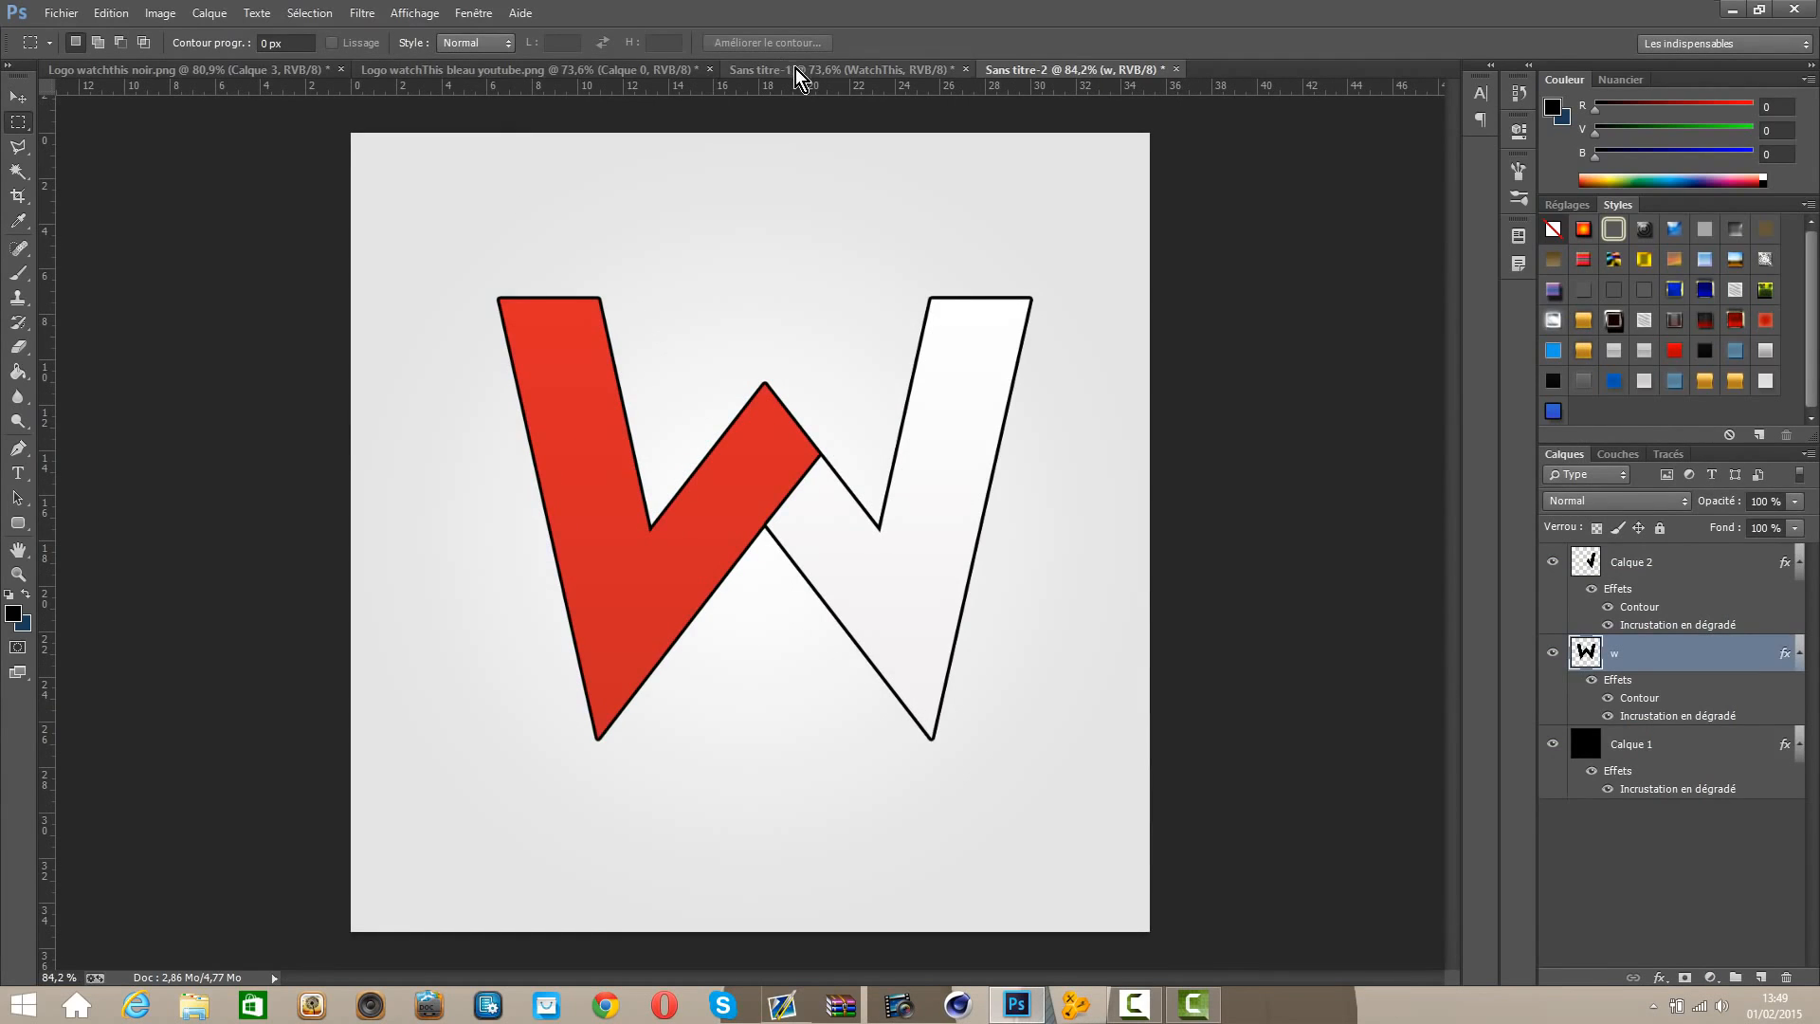
left_click(800, 71)
left_click(1082, 76)
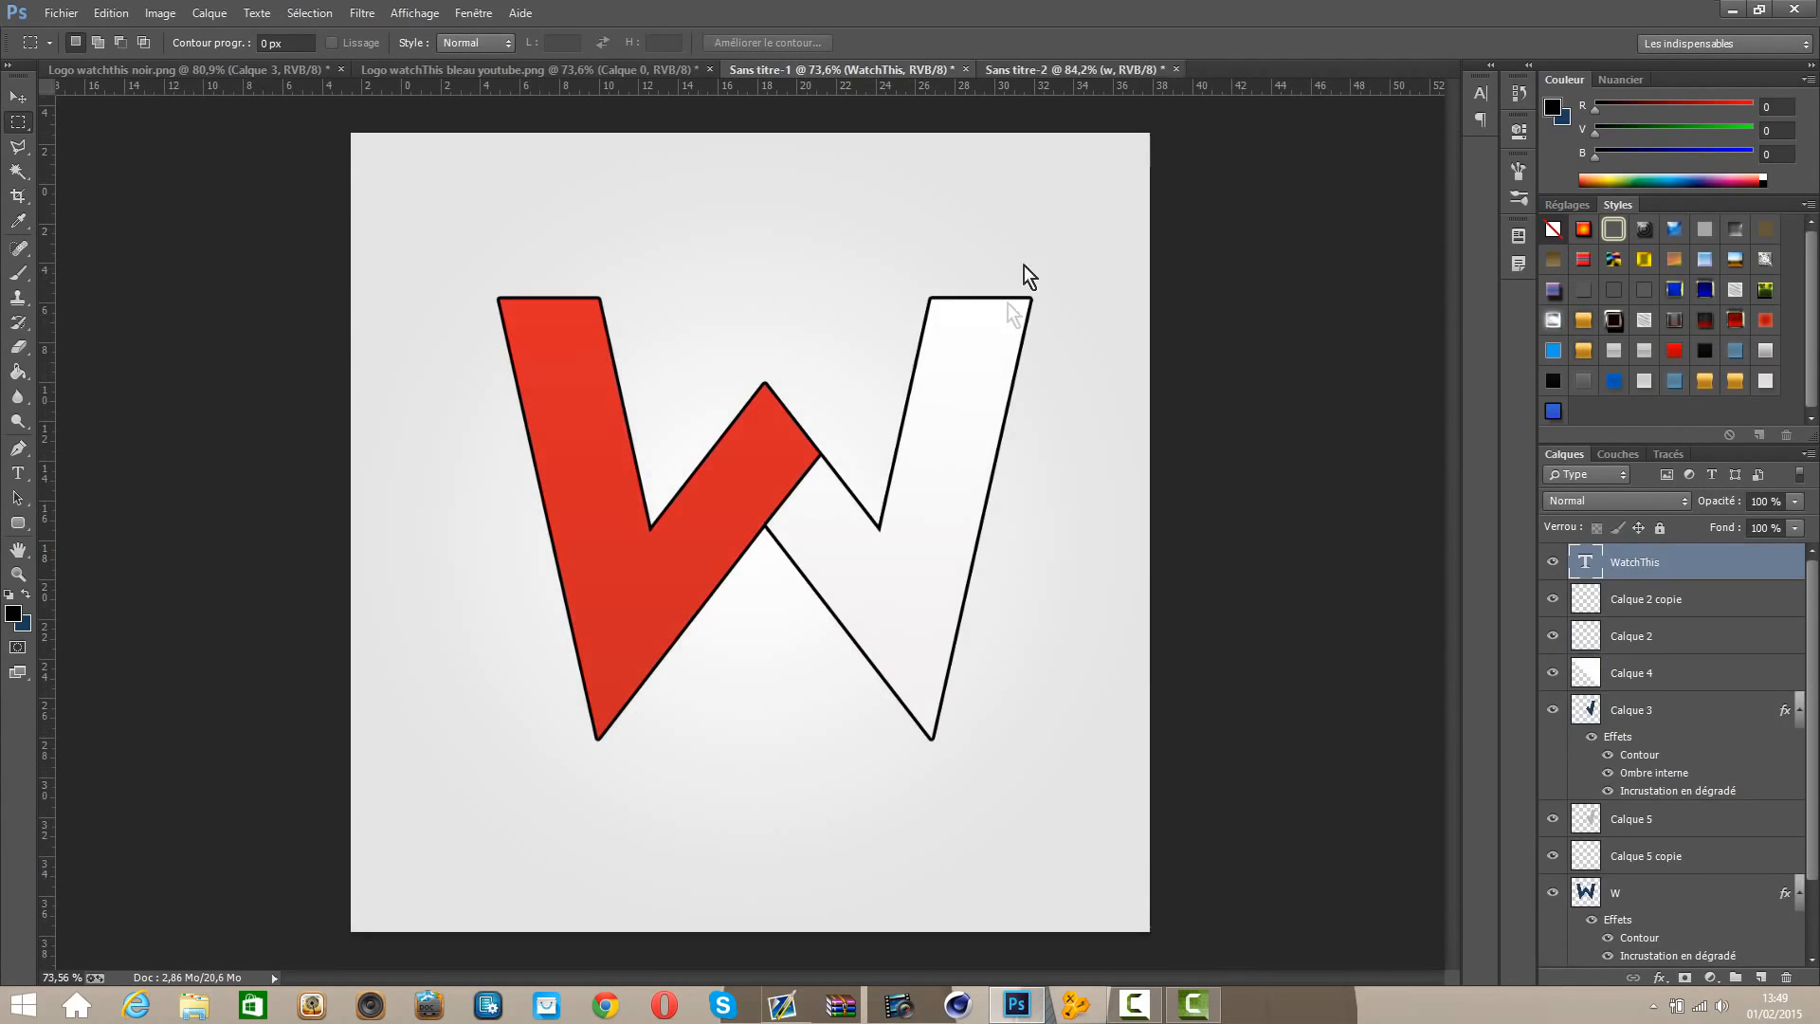
left_click(18, 447)
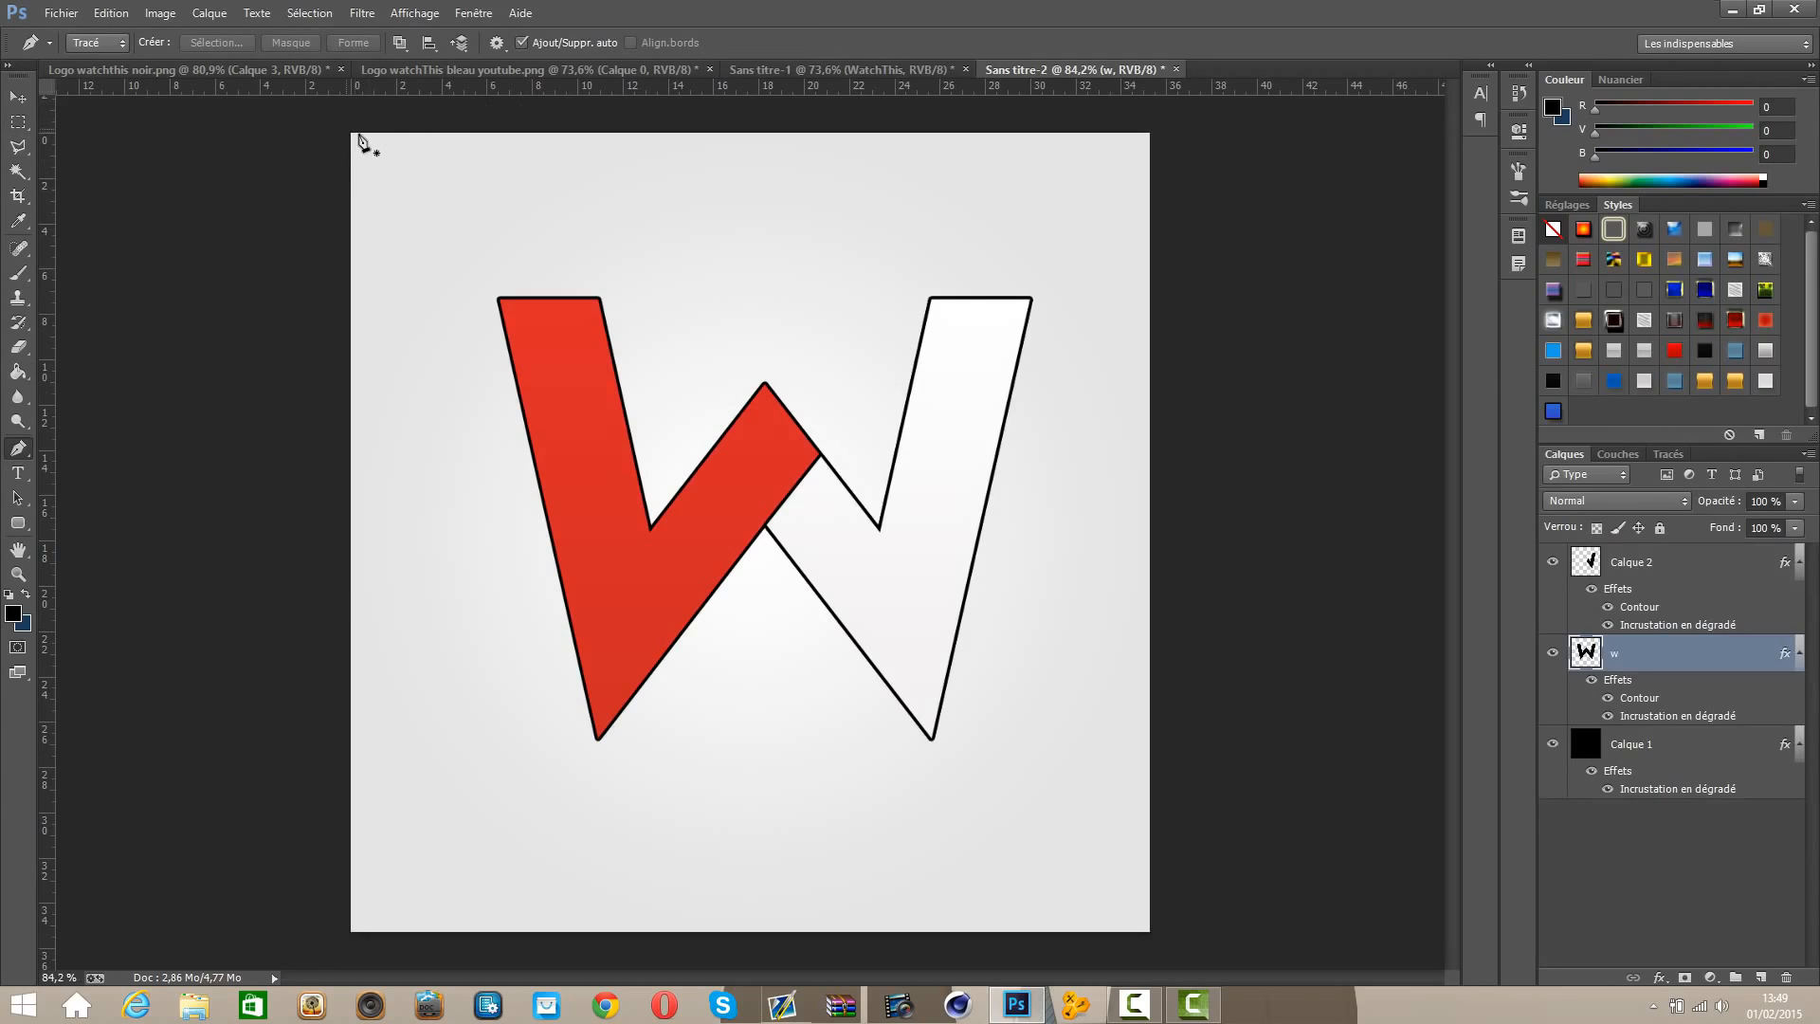
left_click(351, 134)
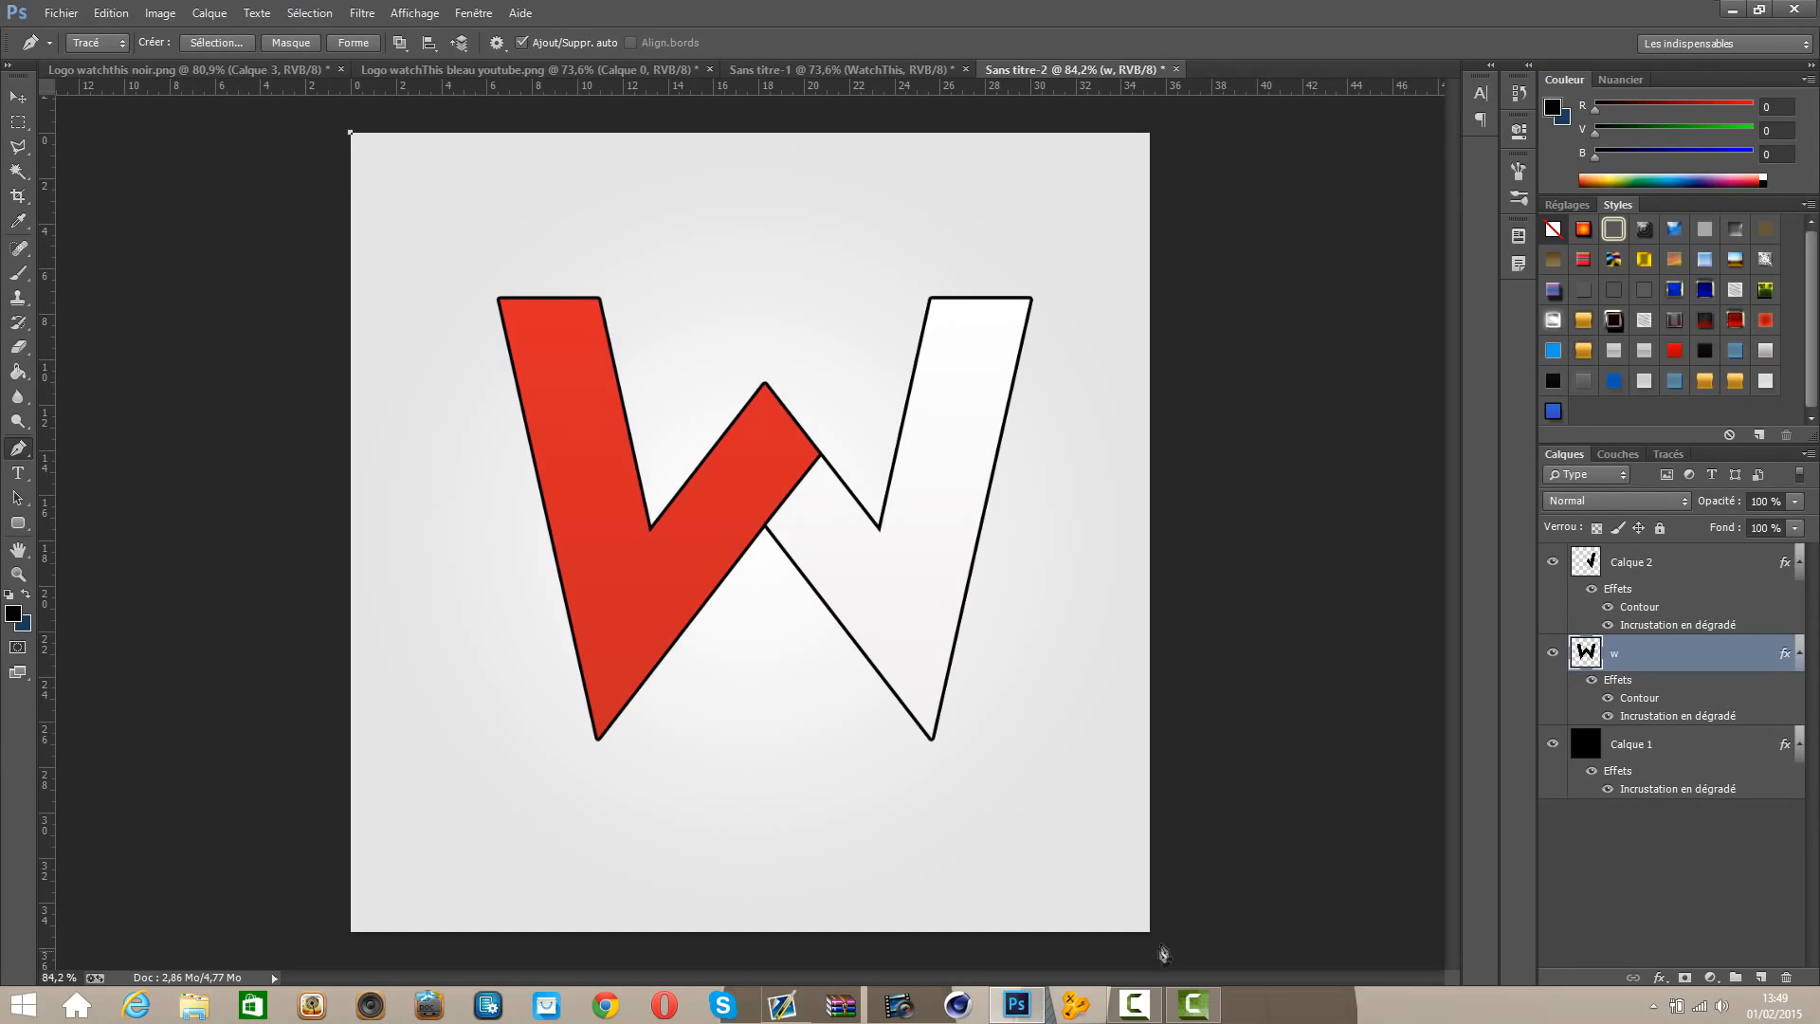
left_click(1154, 937)
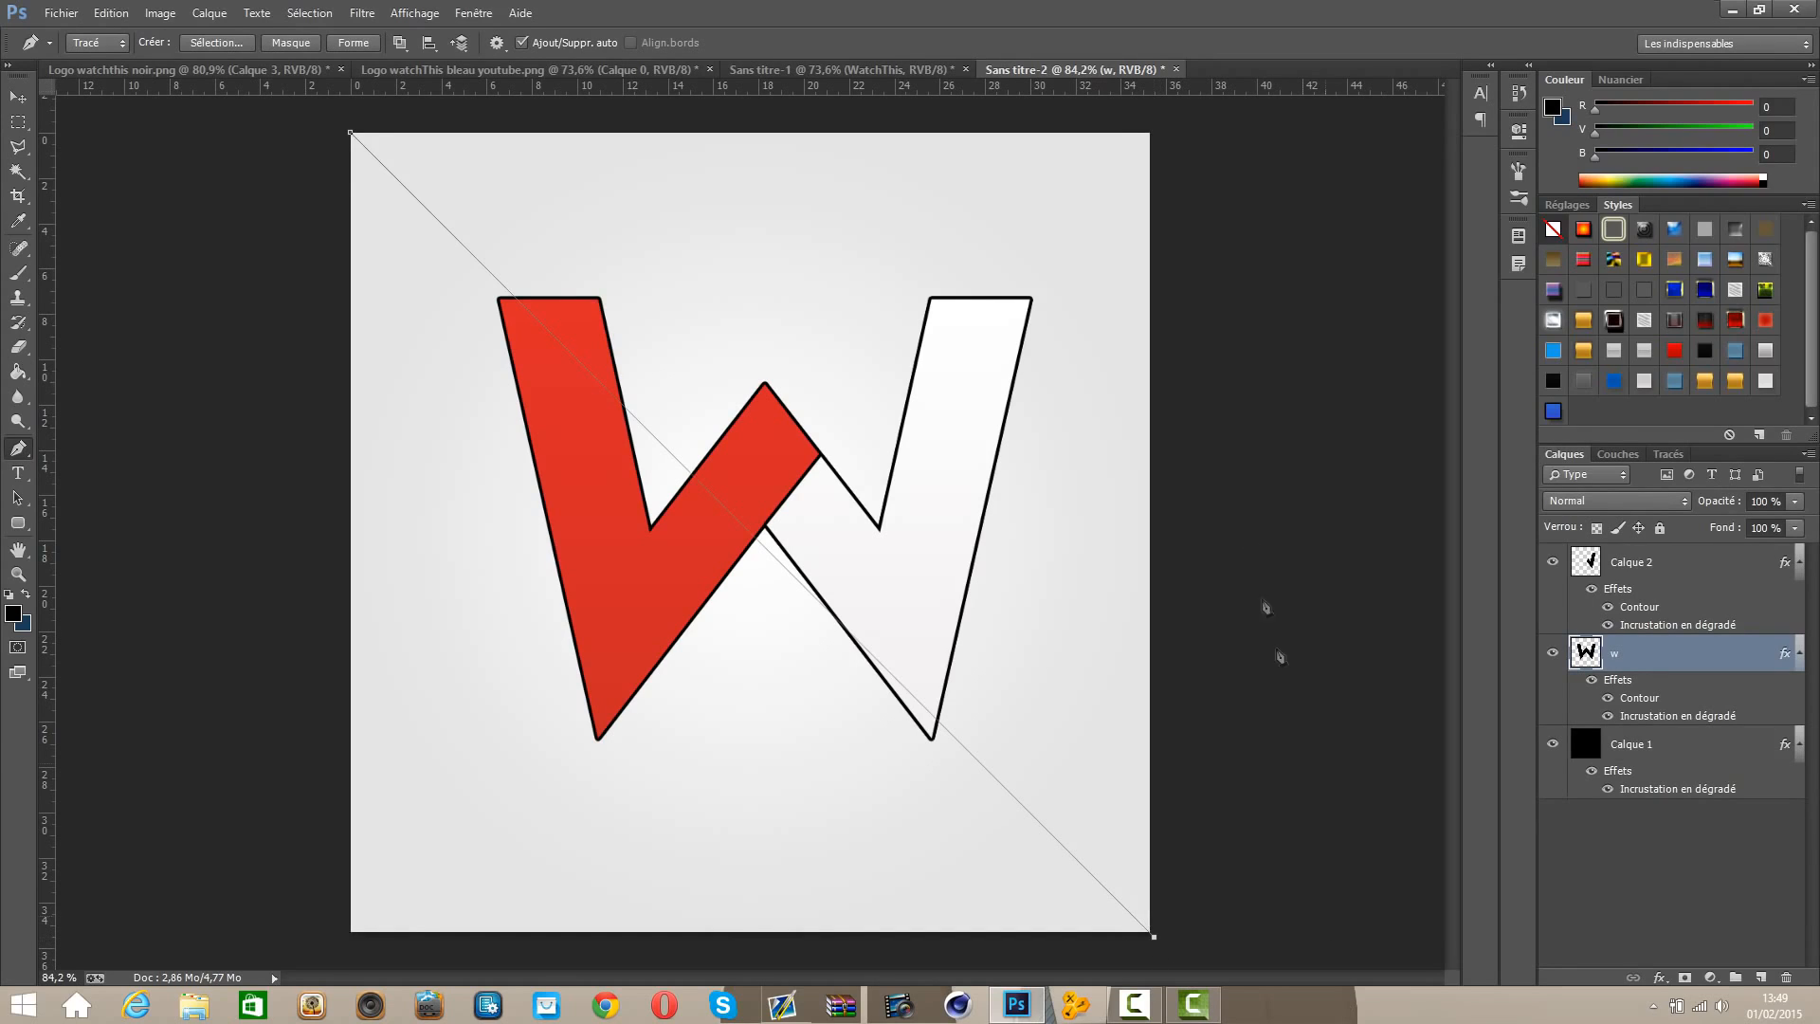
left_click(1187, 119)
left_click(352, 117)
left_click(352, 136)
Step: Convert the triangular path into a new selection with a 0-pixel feather and add an empty layer above Calque 2
right_click(549, 192)
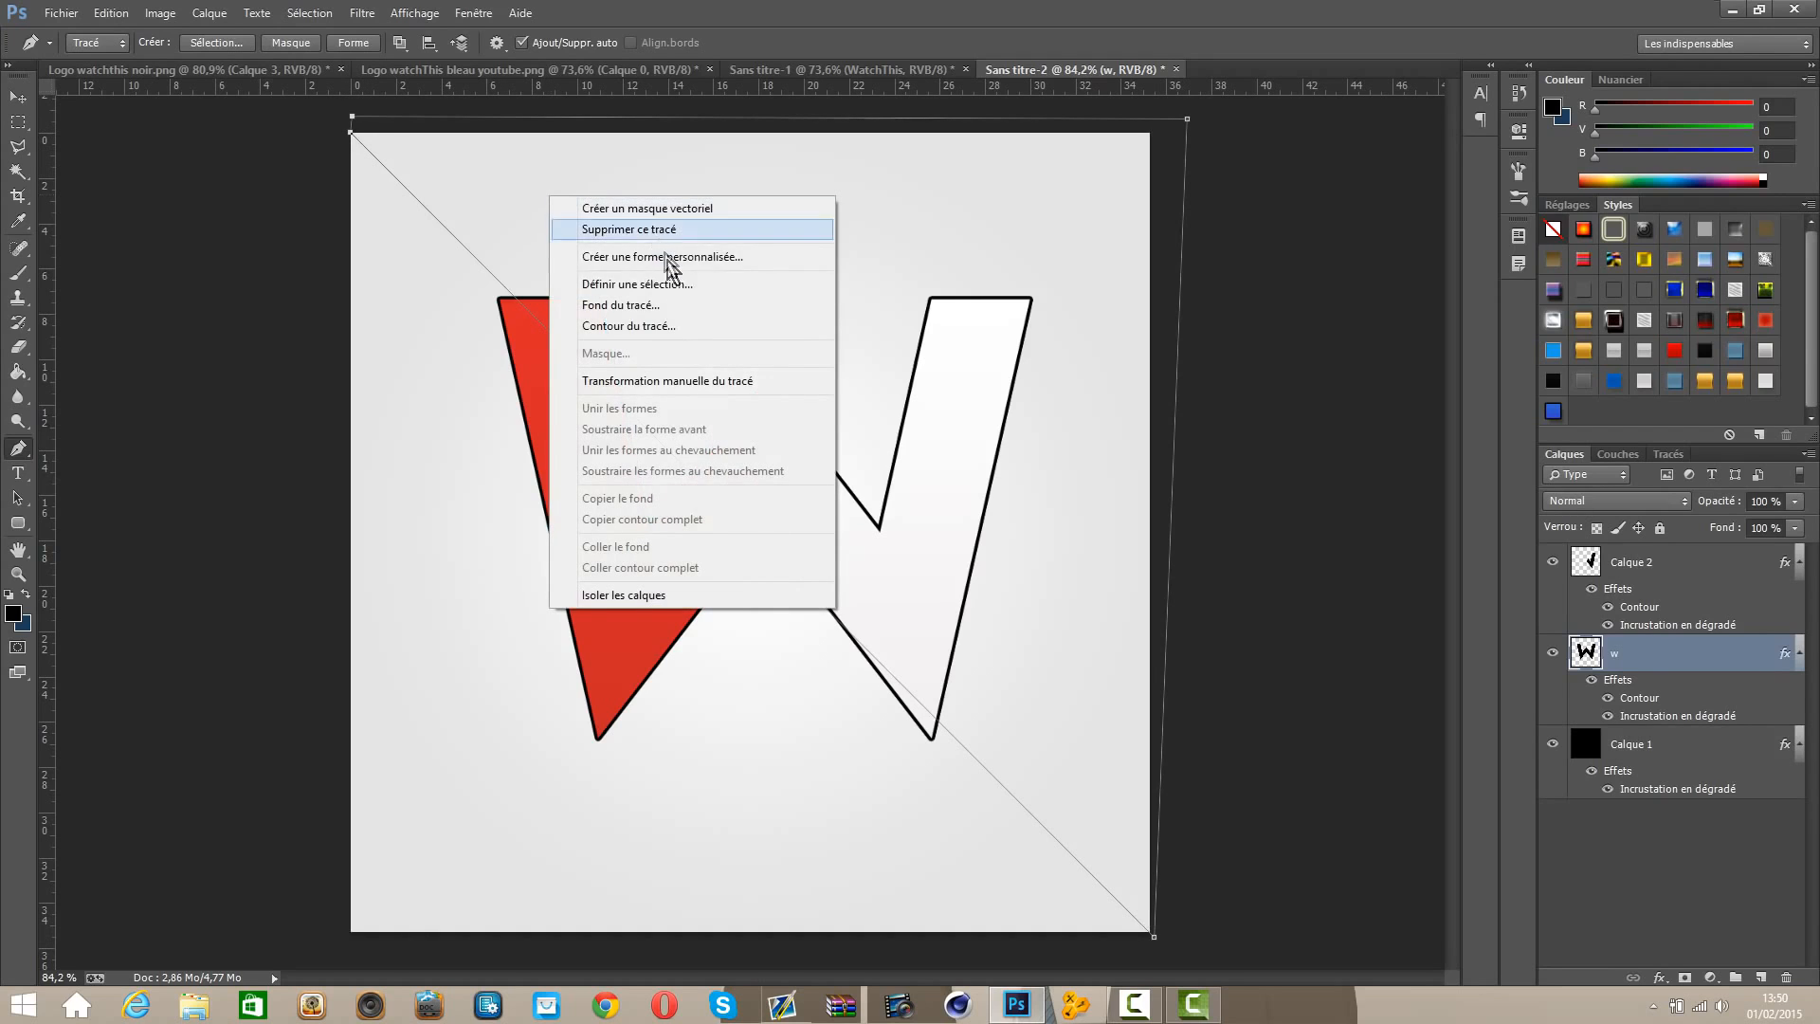
left_click(616, 281)
left_click(1042, 305)
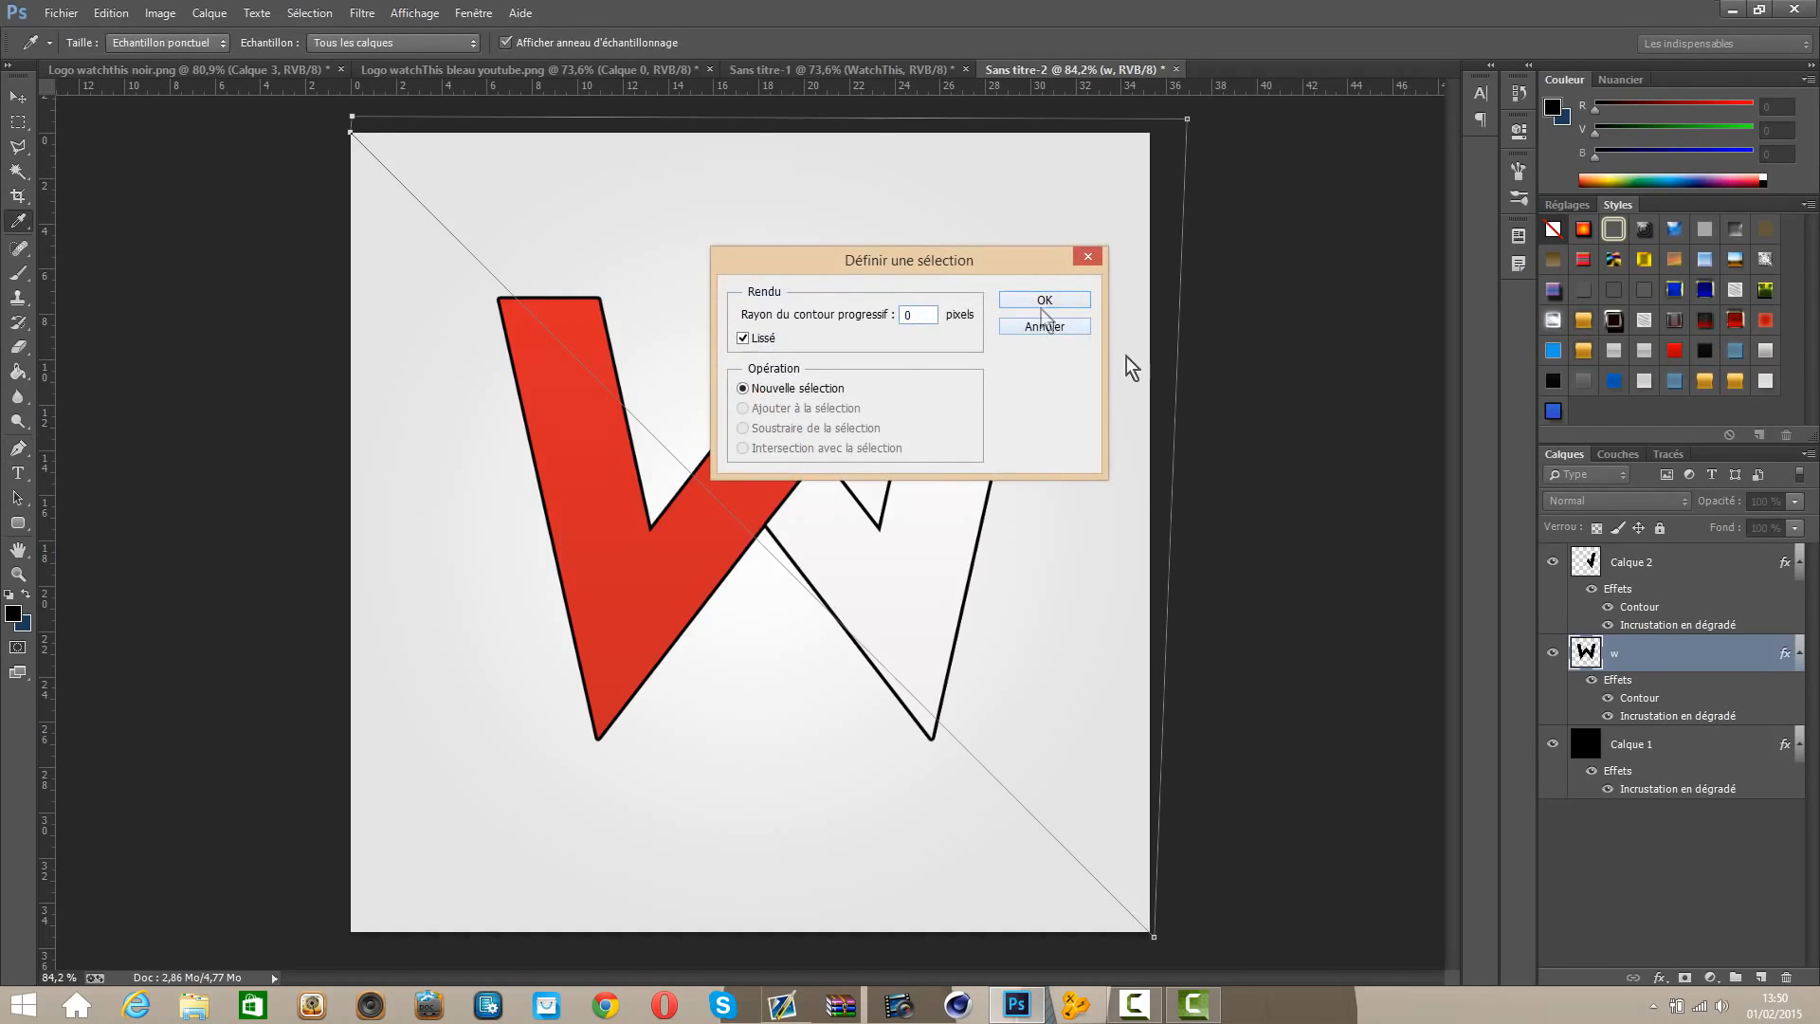
left_click(1760, 977)
left_click_drag(1656, 673, 1633, 552)
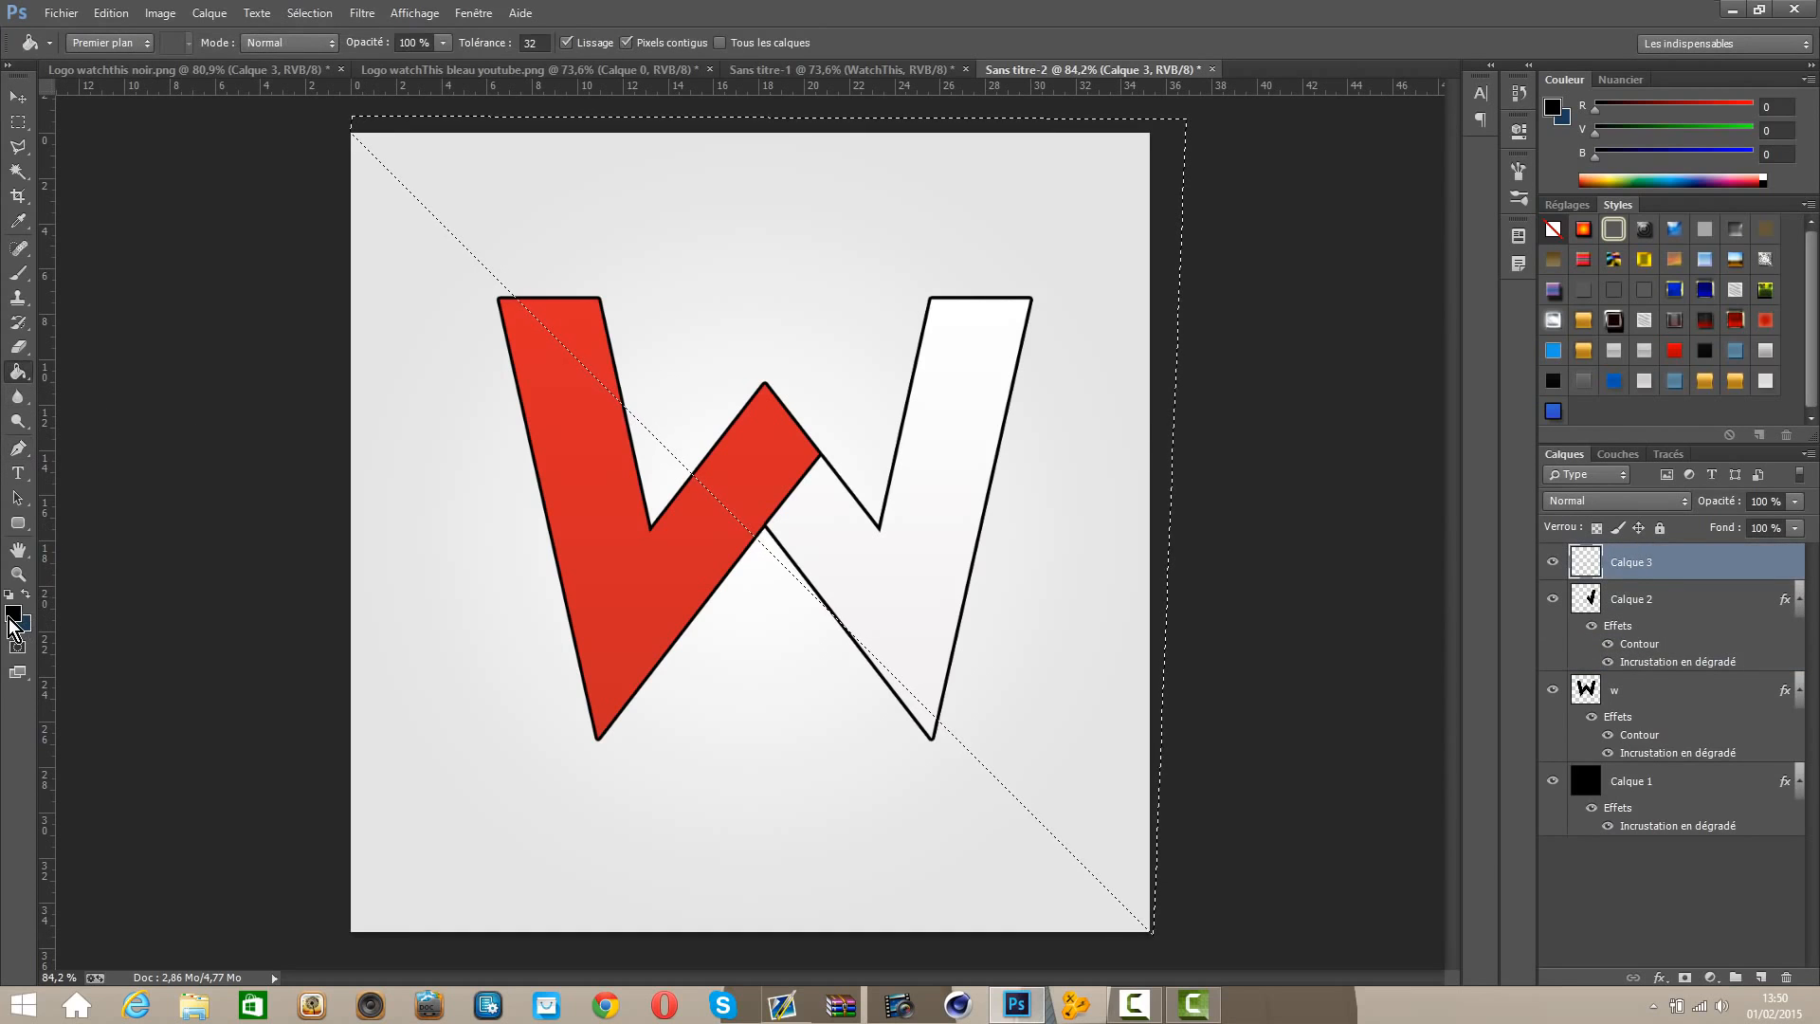
Step: Fill the triangular selection on Calque 3 with white (ffffff) and clear the selection
left_click(13, 614)
type("ffffff")
left_click(1392, 574)
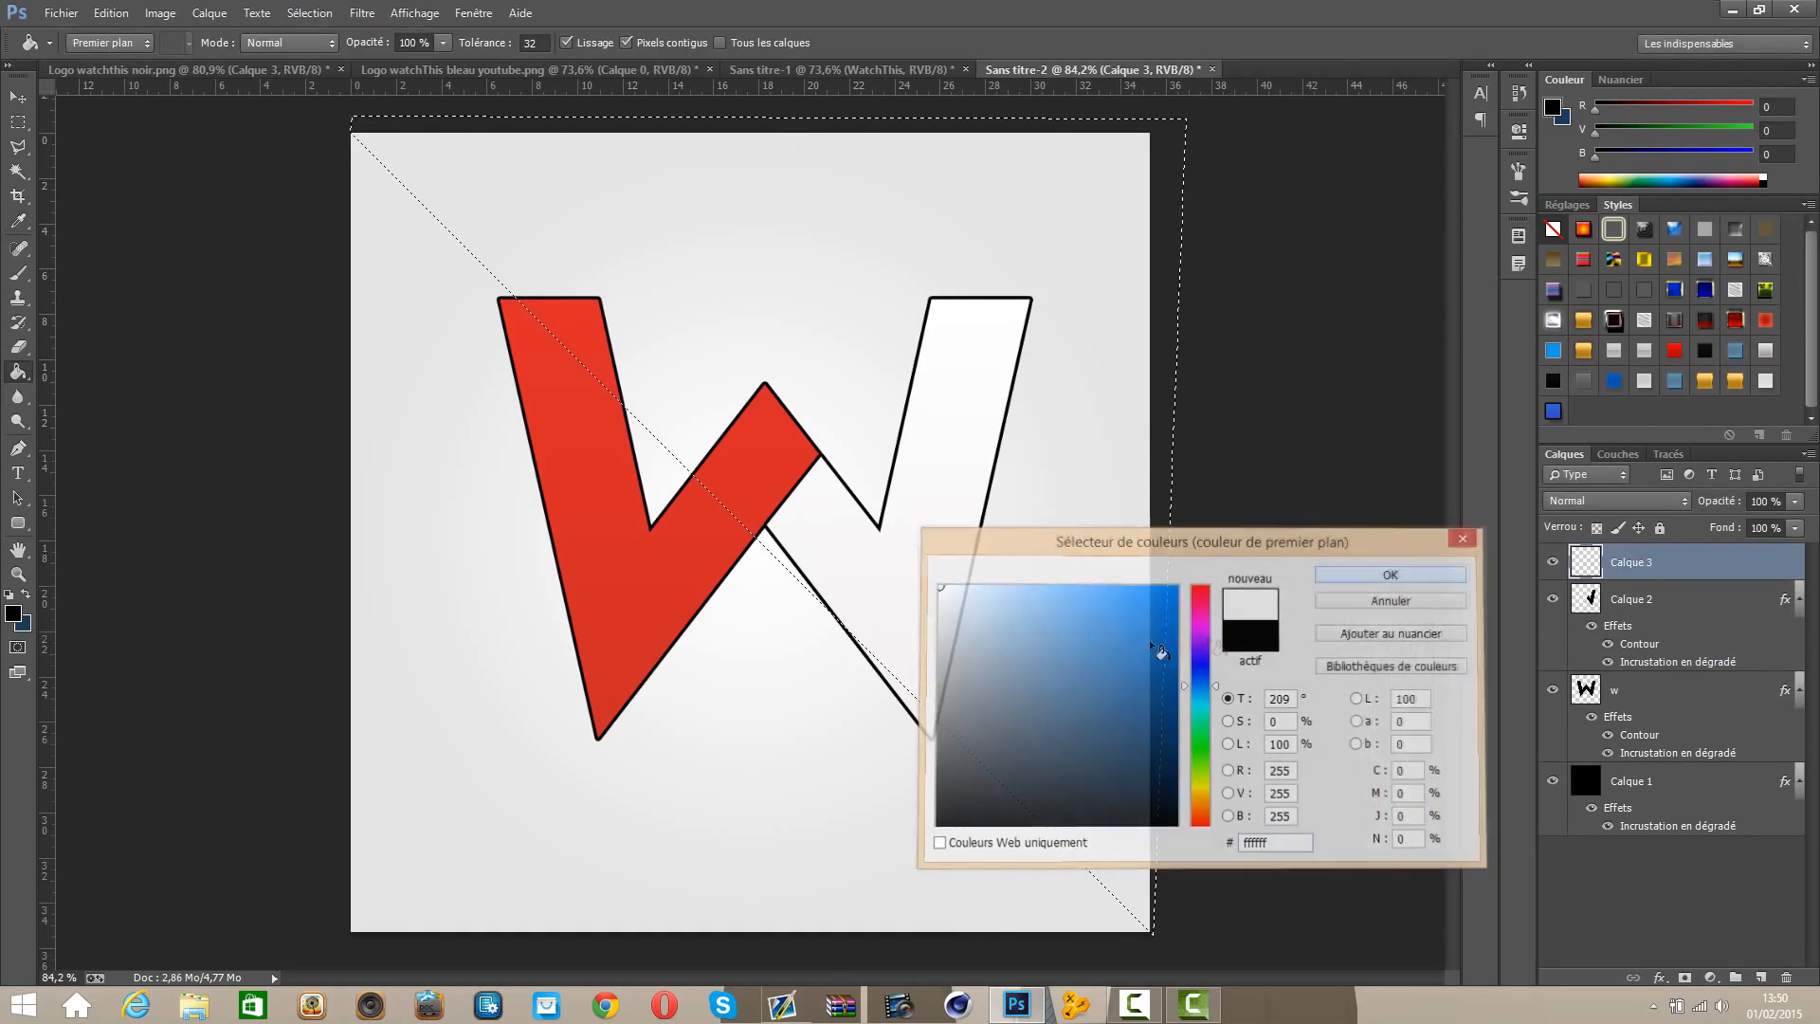
left_click(838, 339)
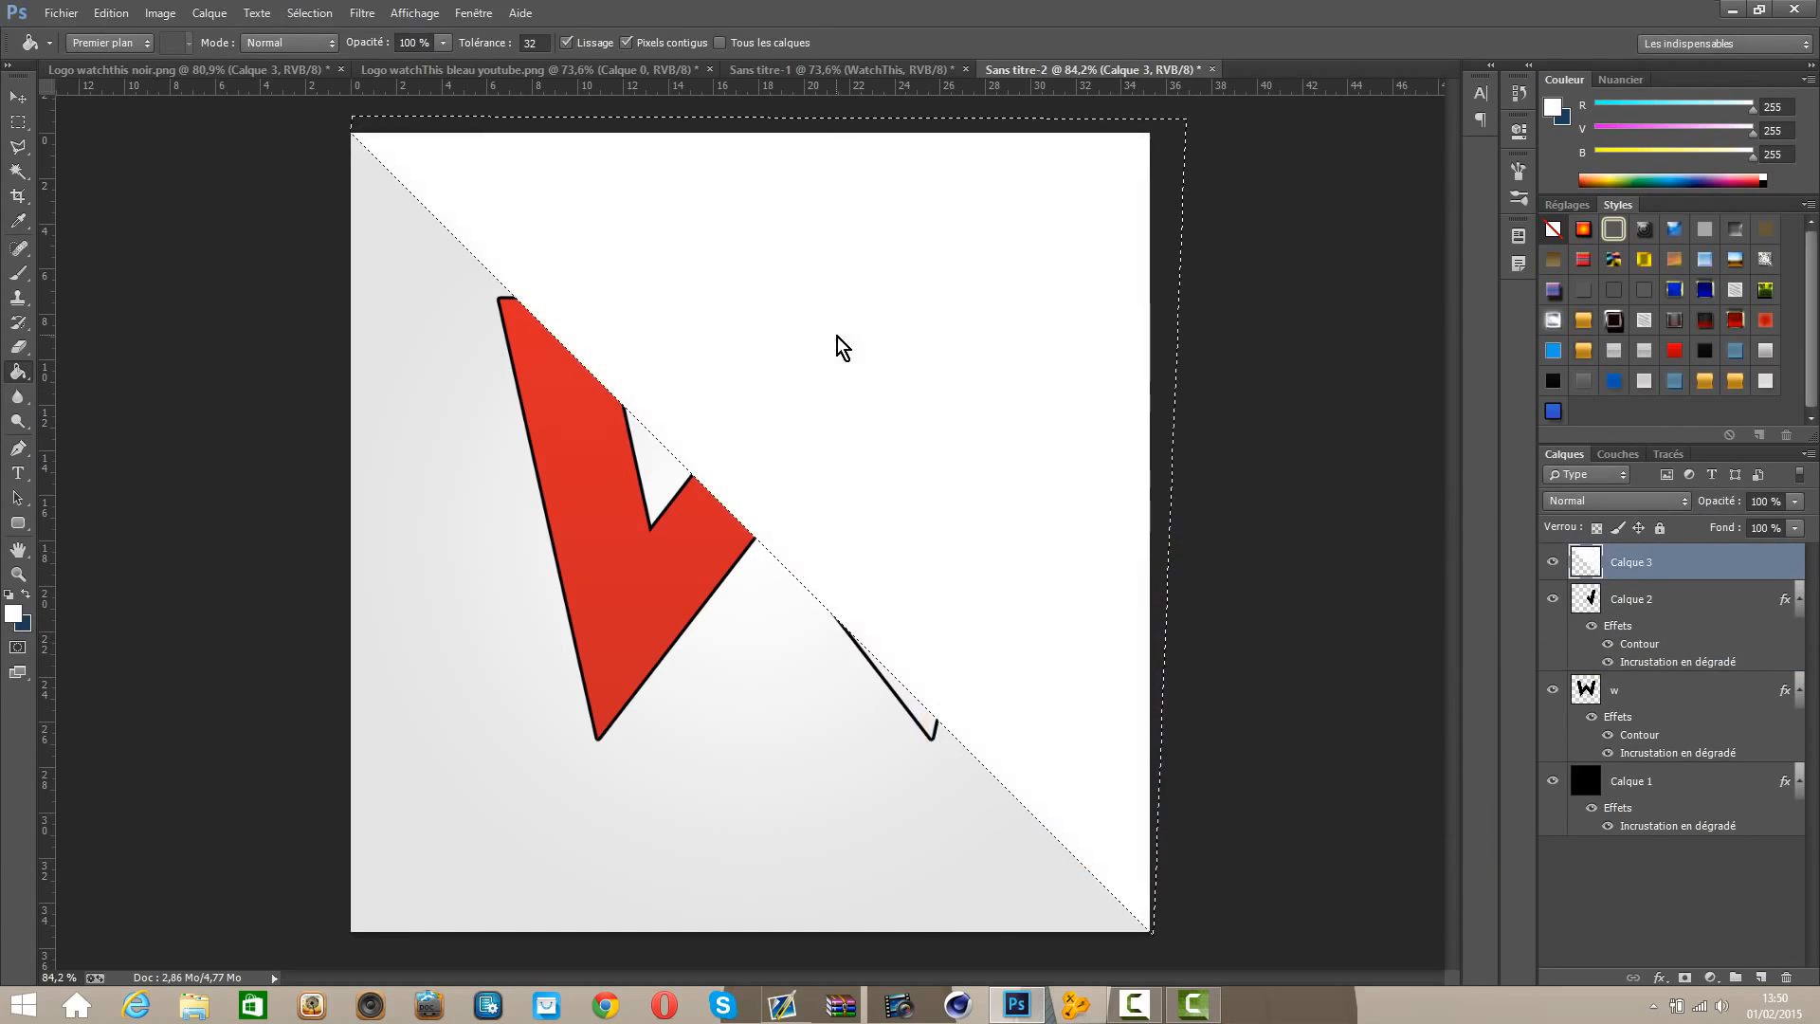
left_click(18, 121)
left_click(435, 312)
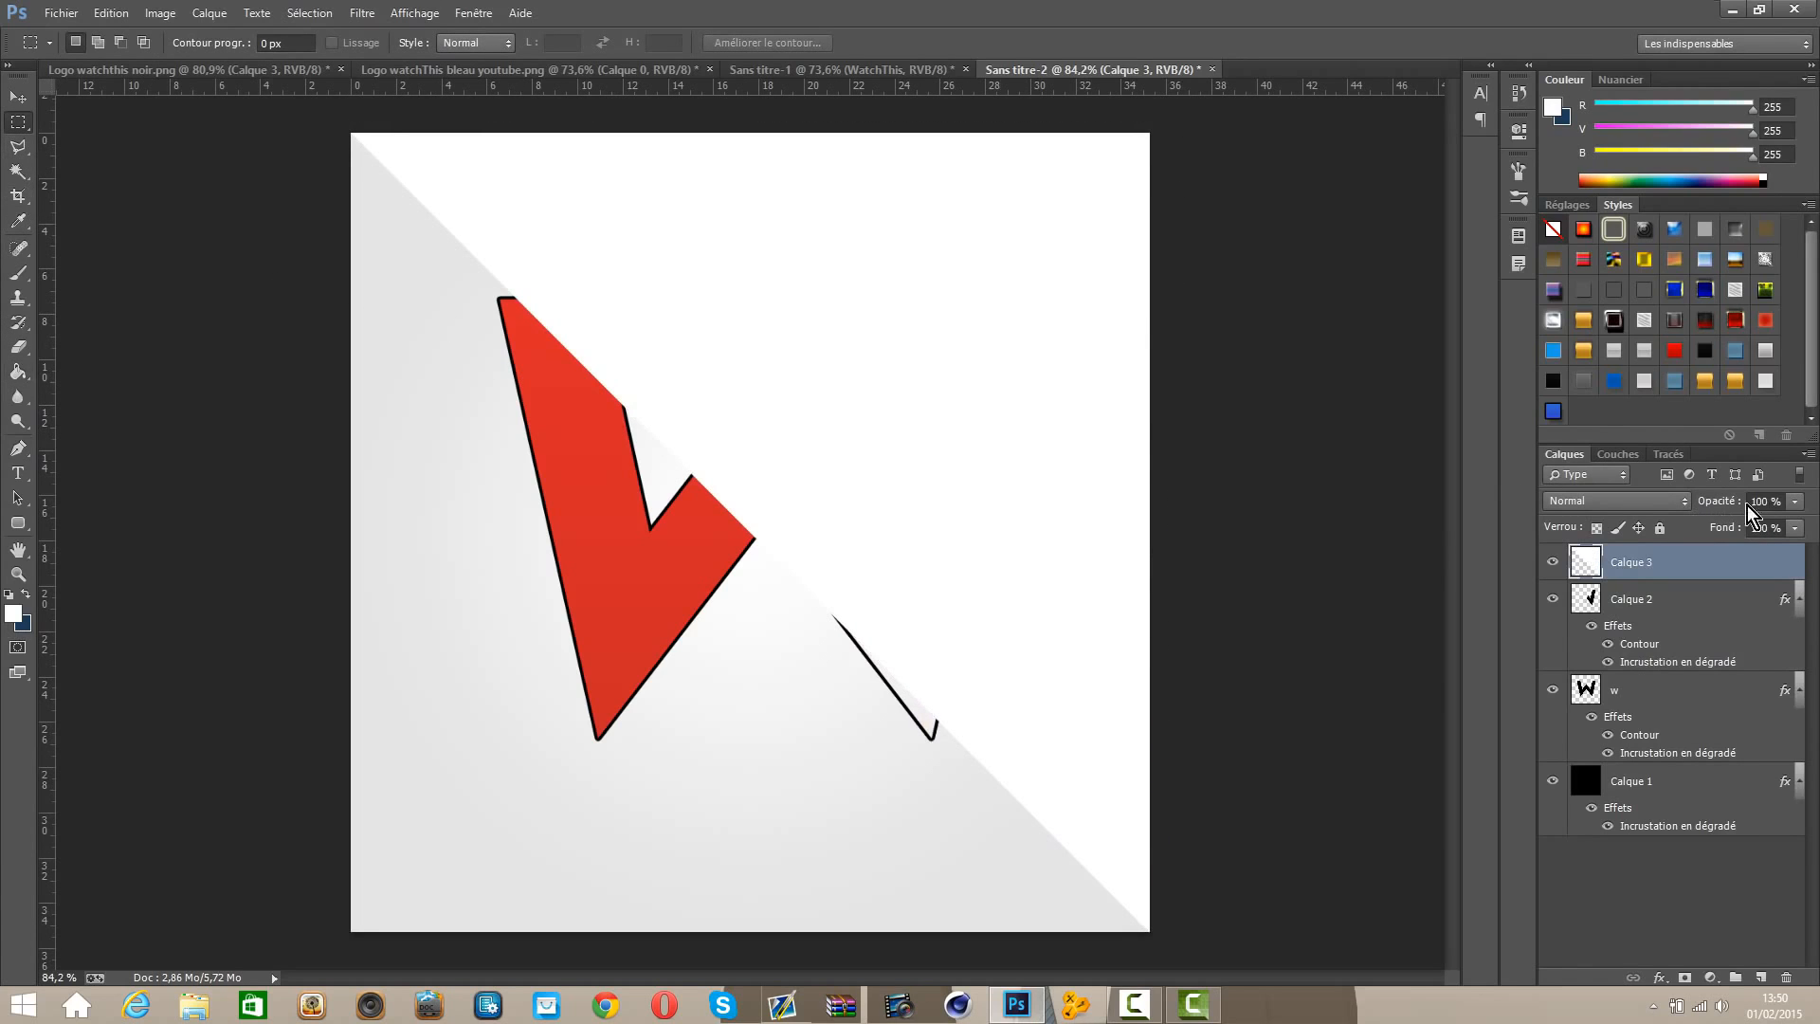
Step: Set Calque 3's blend mode to Incrustation and its opacity to 10 %
left_click(1672, 504)
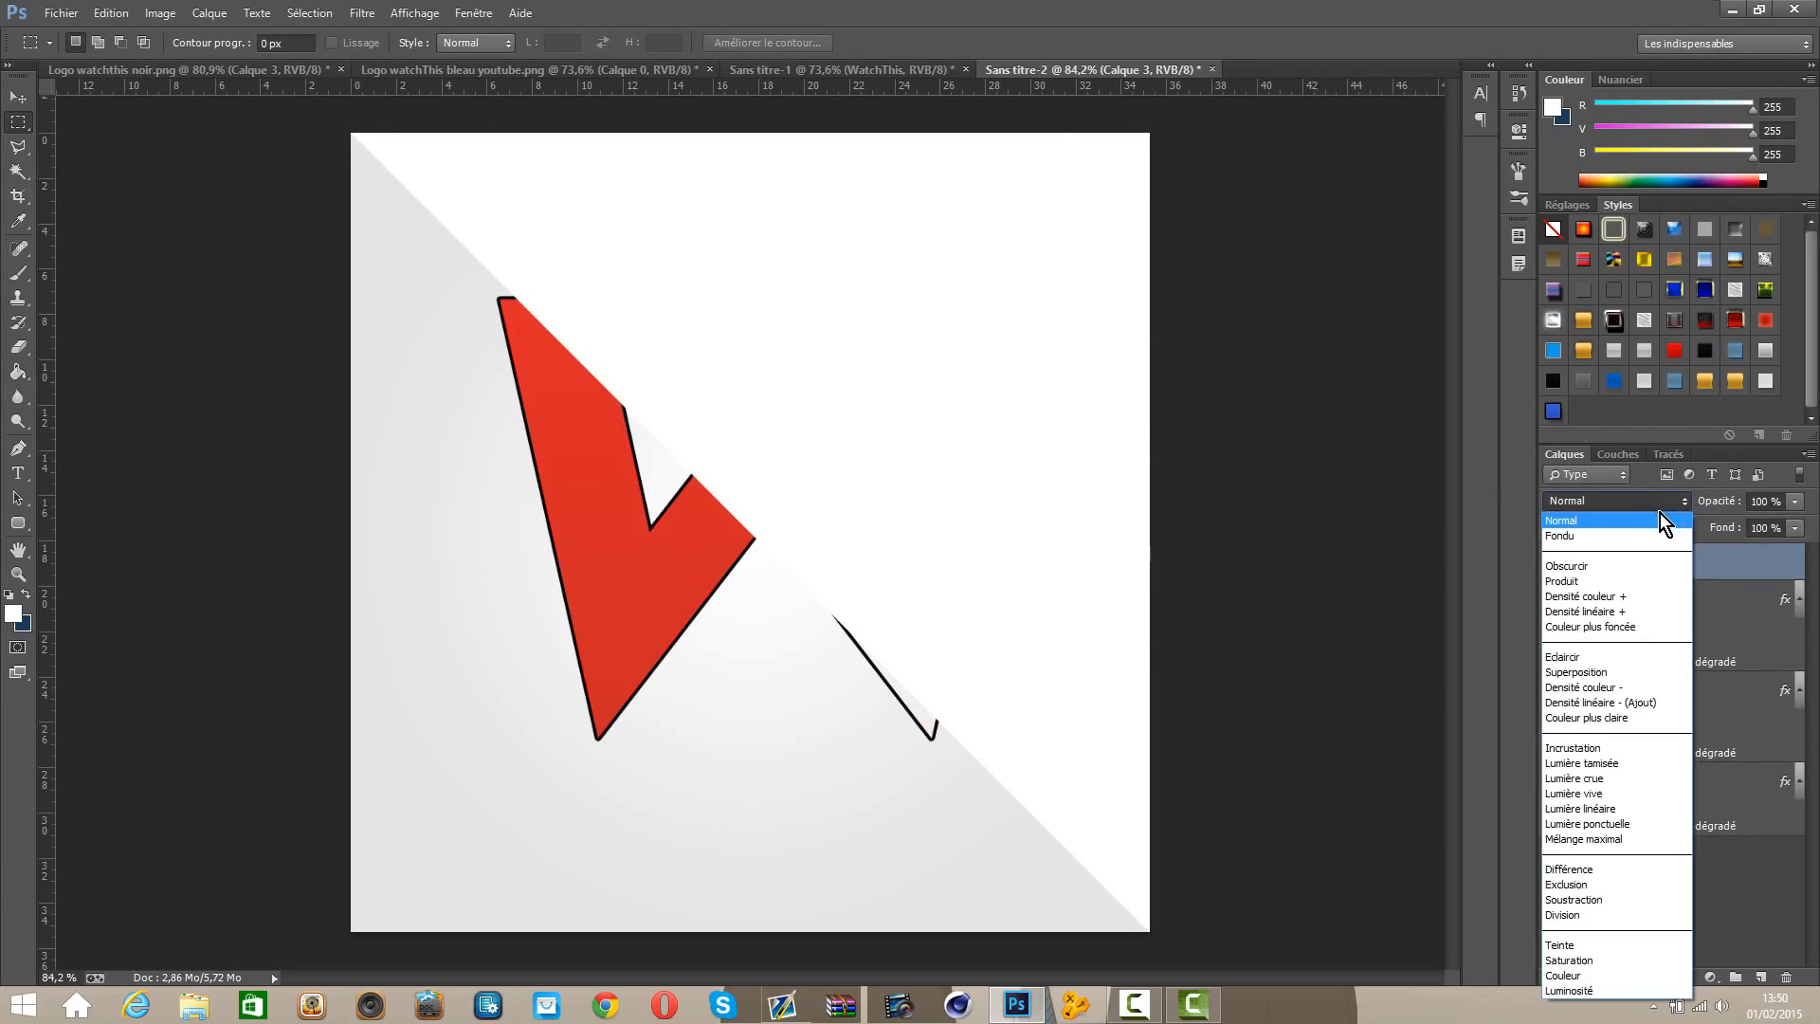
left_click(1629, 743)
left_click(1769, 503)
type("1")
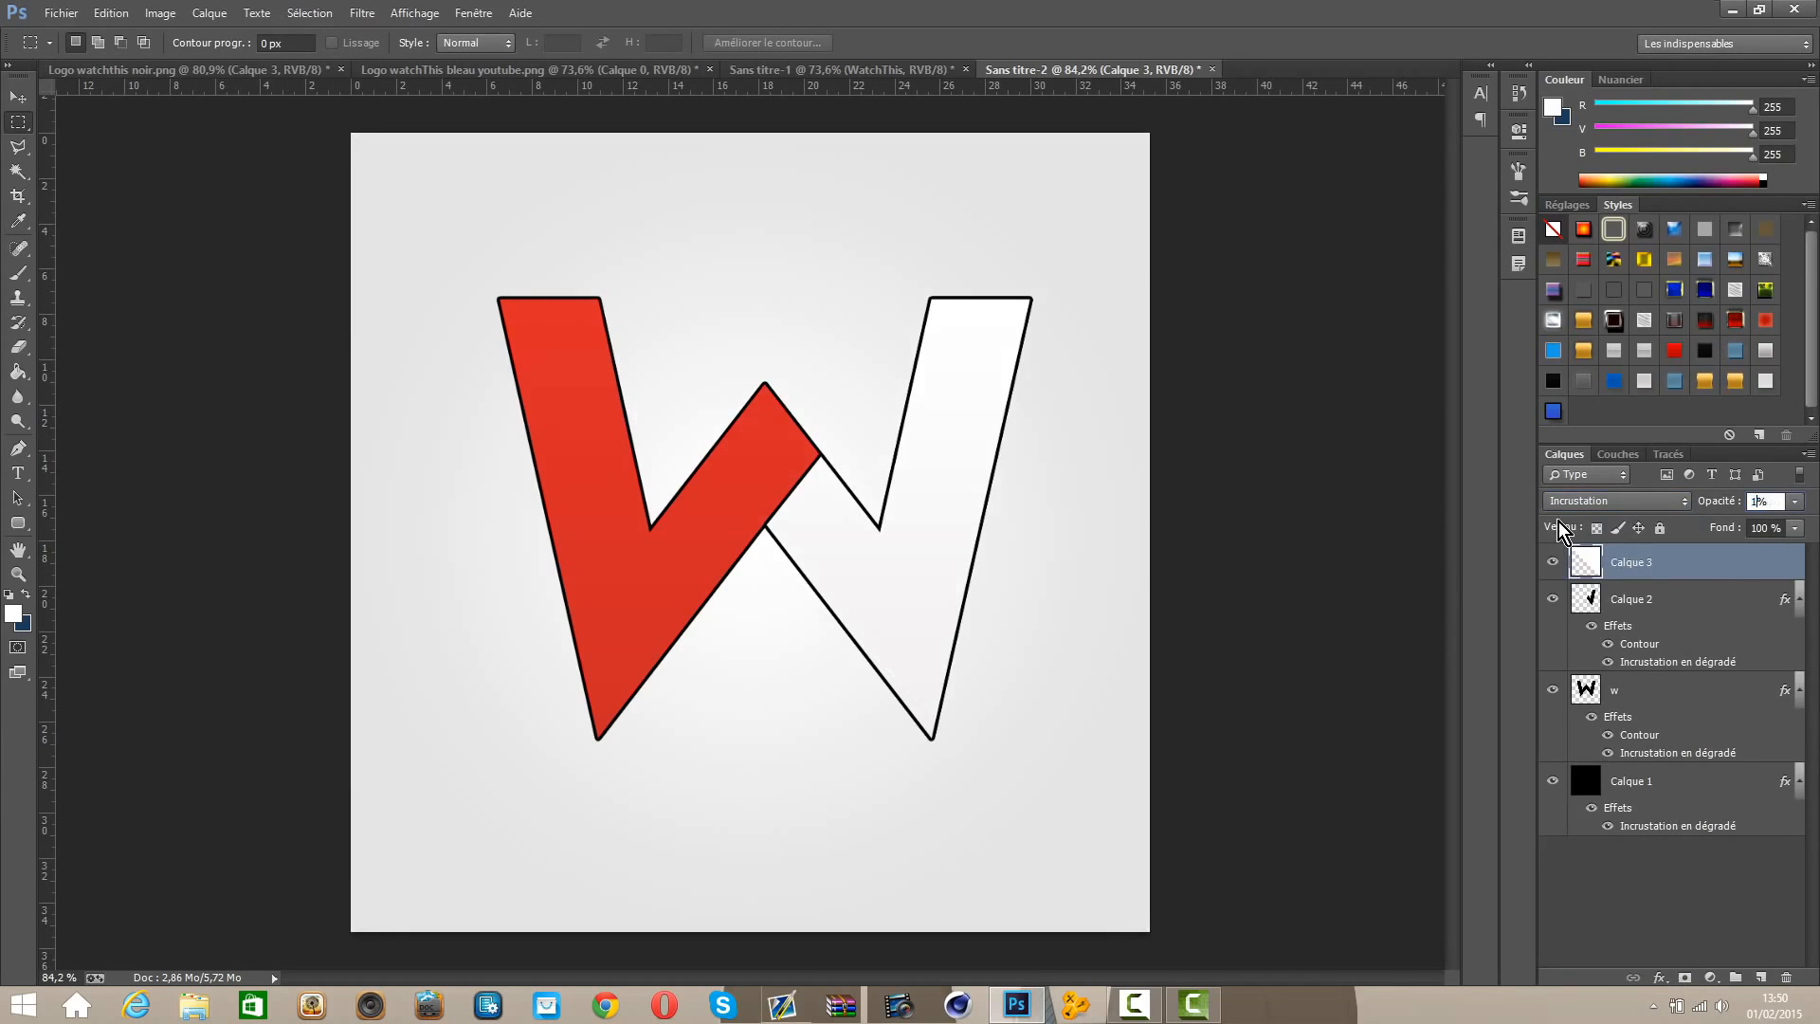
left_click(16, 95)
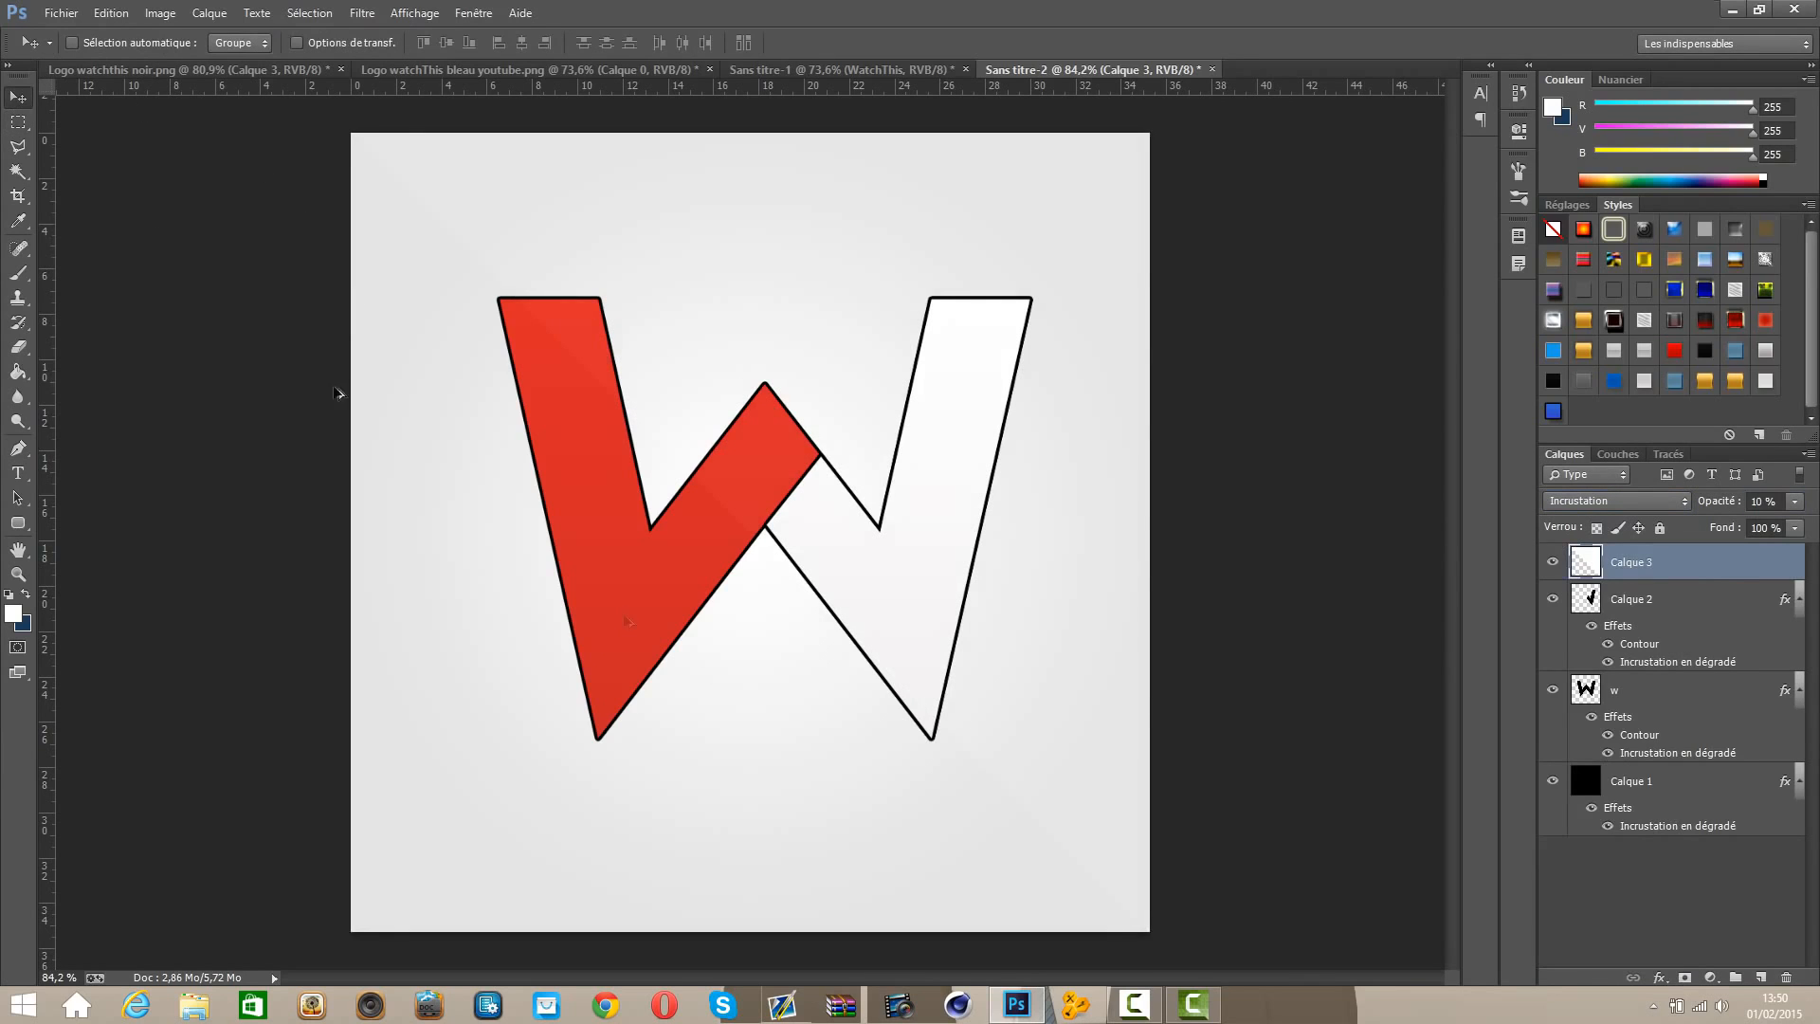
Step: Examine the reference logo in the Sans titre-1 document and the font settings of its WatchThis text
scroll(782, 716, "down", 6)
scroll(782, 718, "up", 5)
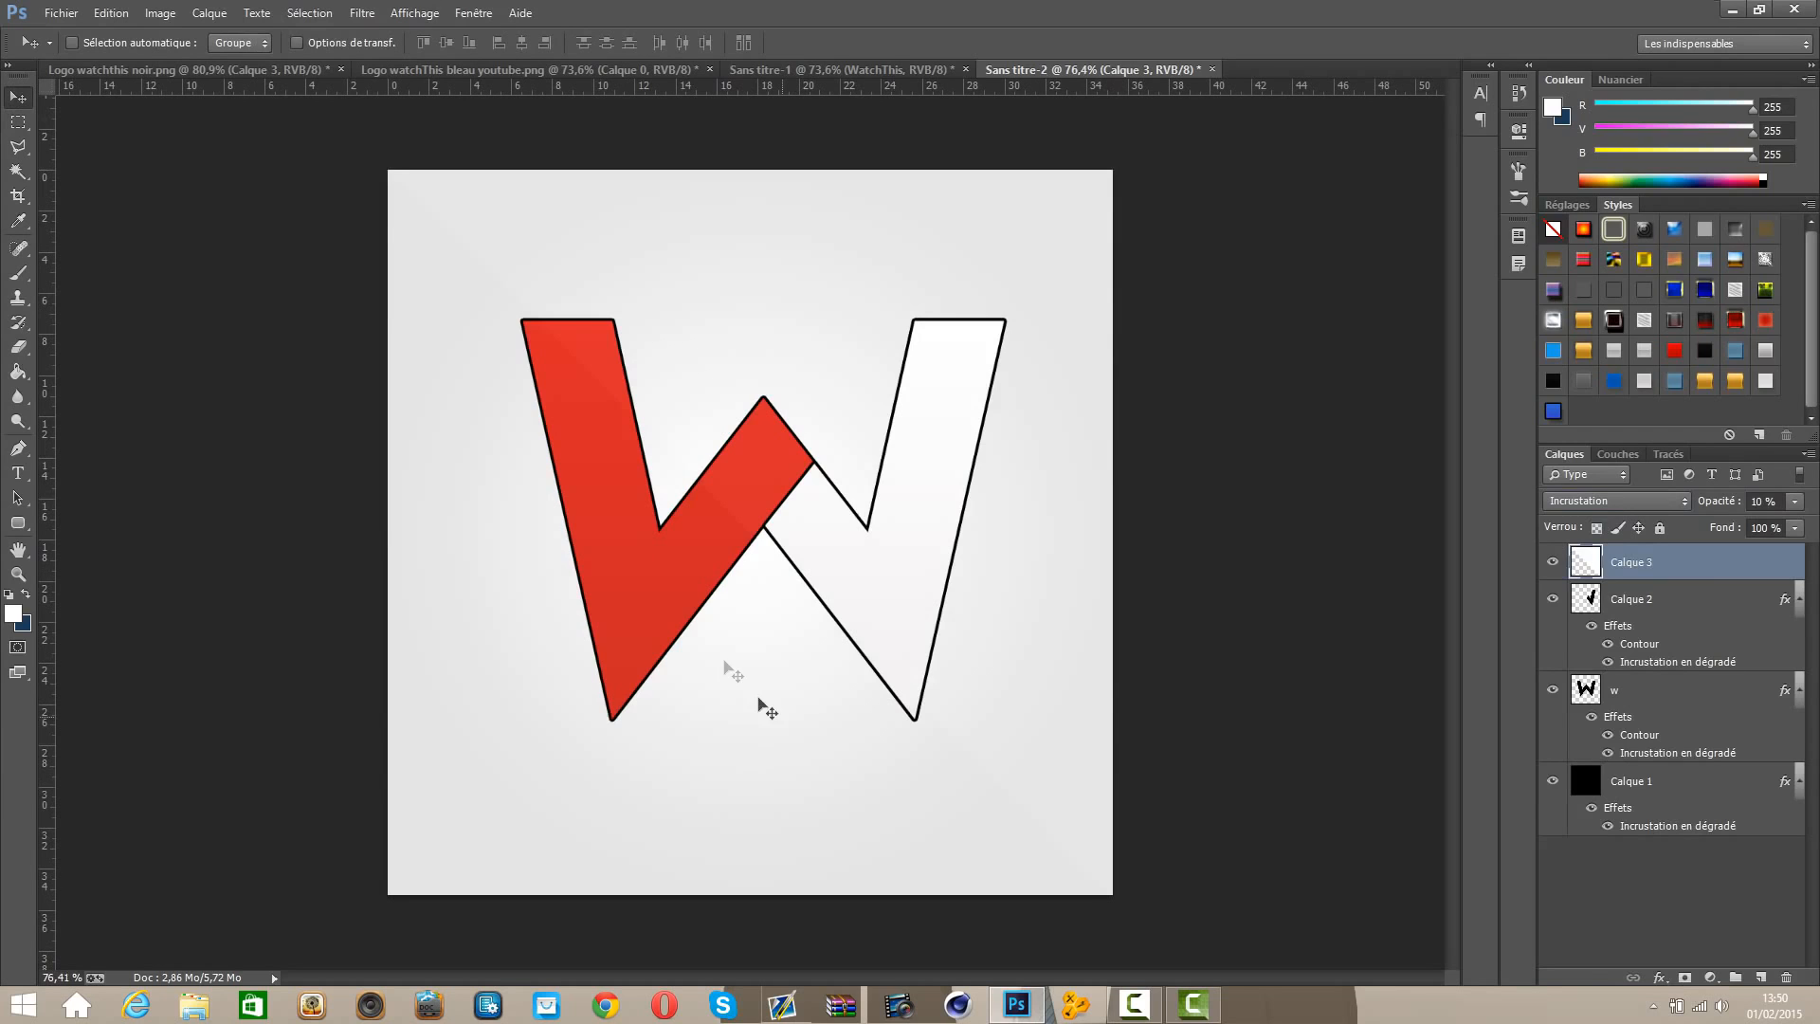
left_click(808, 69)
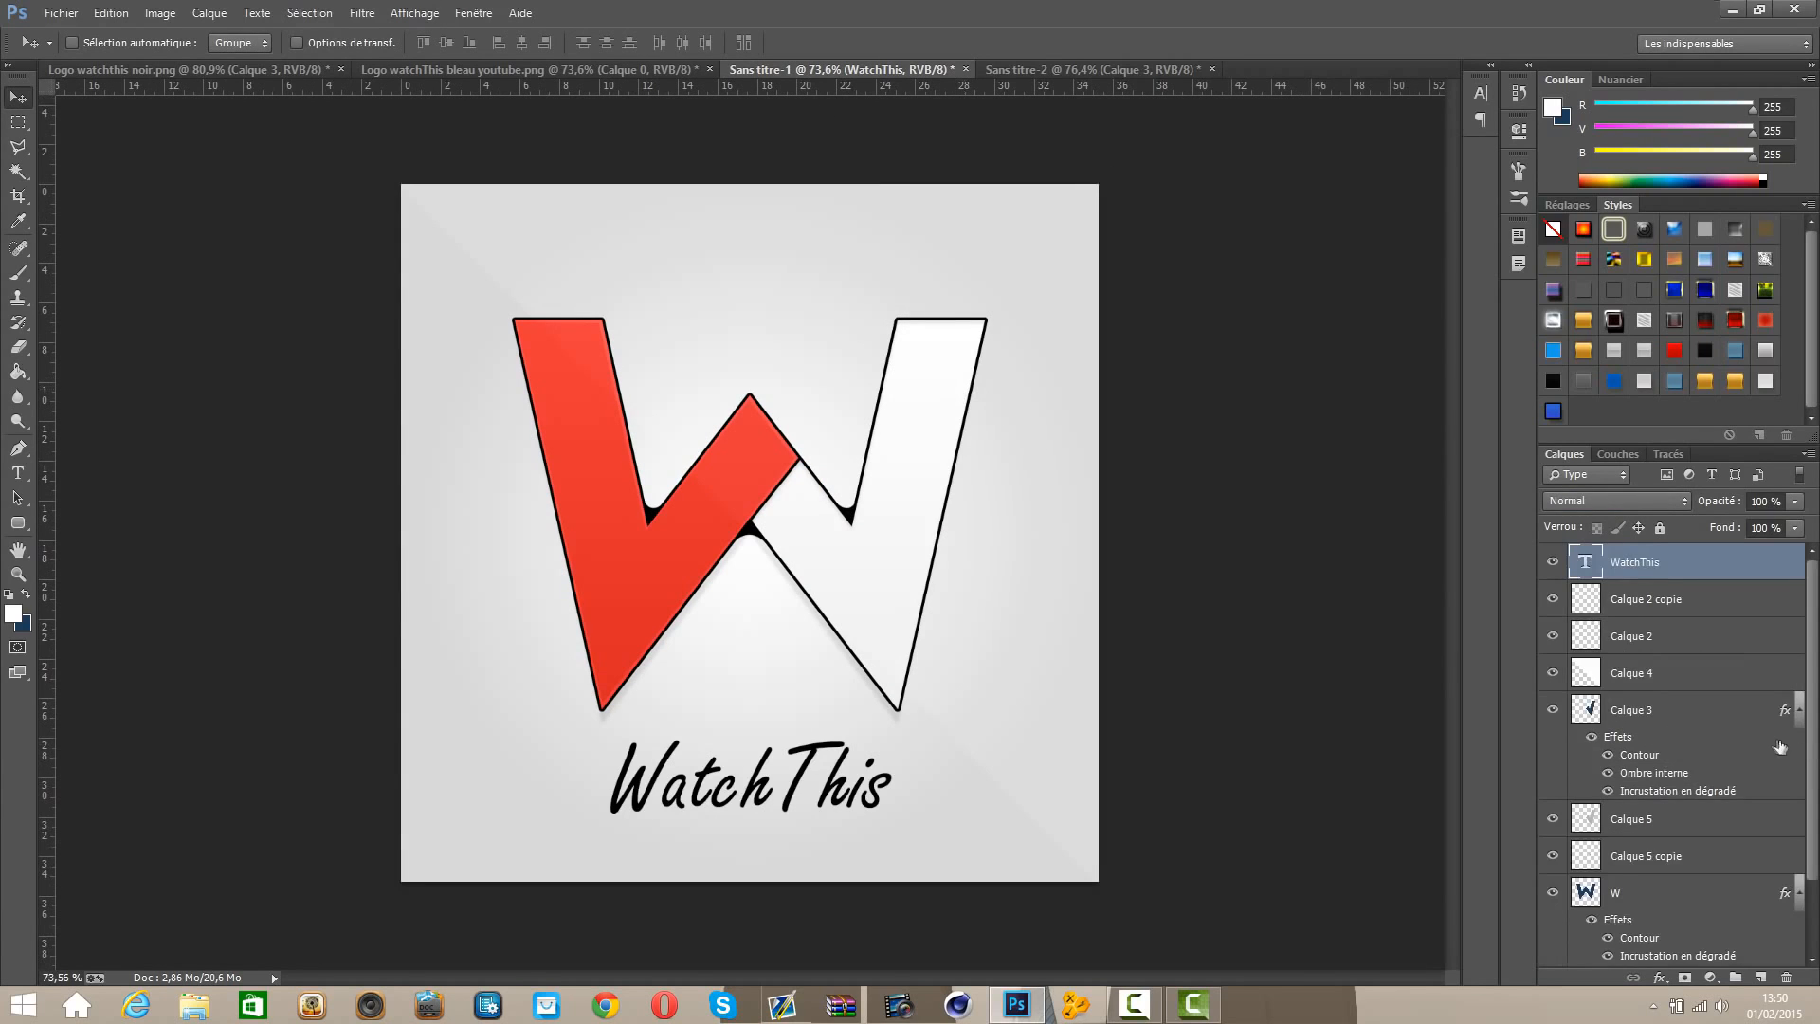
scroll(1780, 747, "down", 3)
scroll(1648, 808, "up", 3)
key("t")
left_click(870, 787)
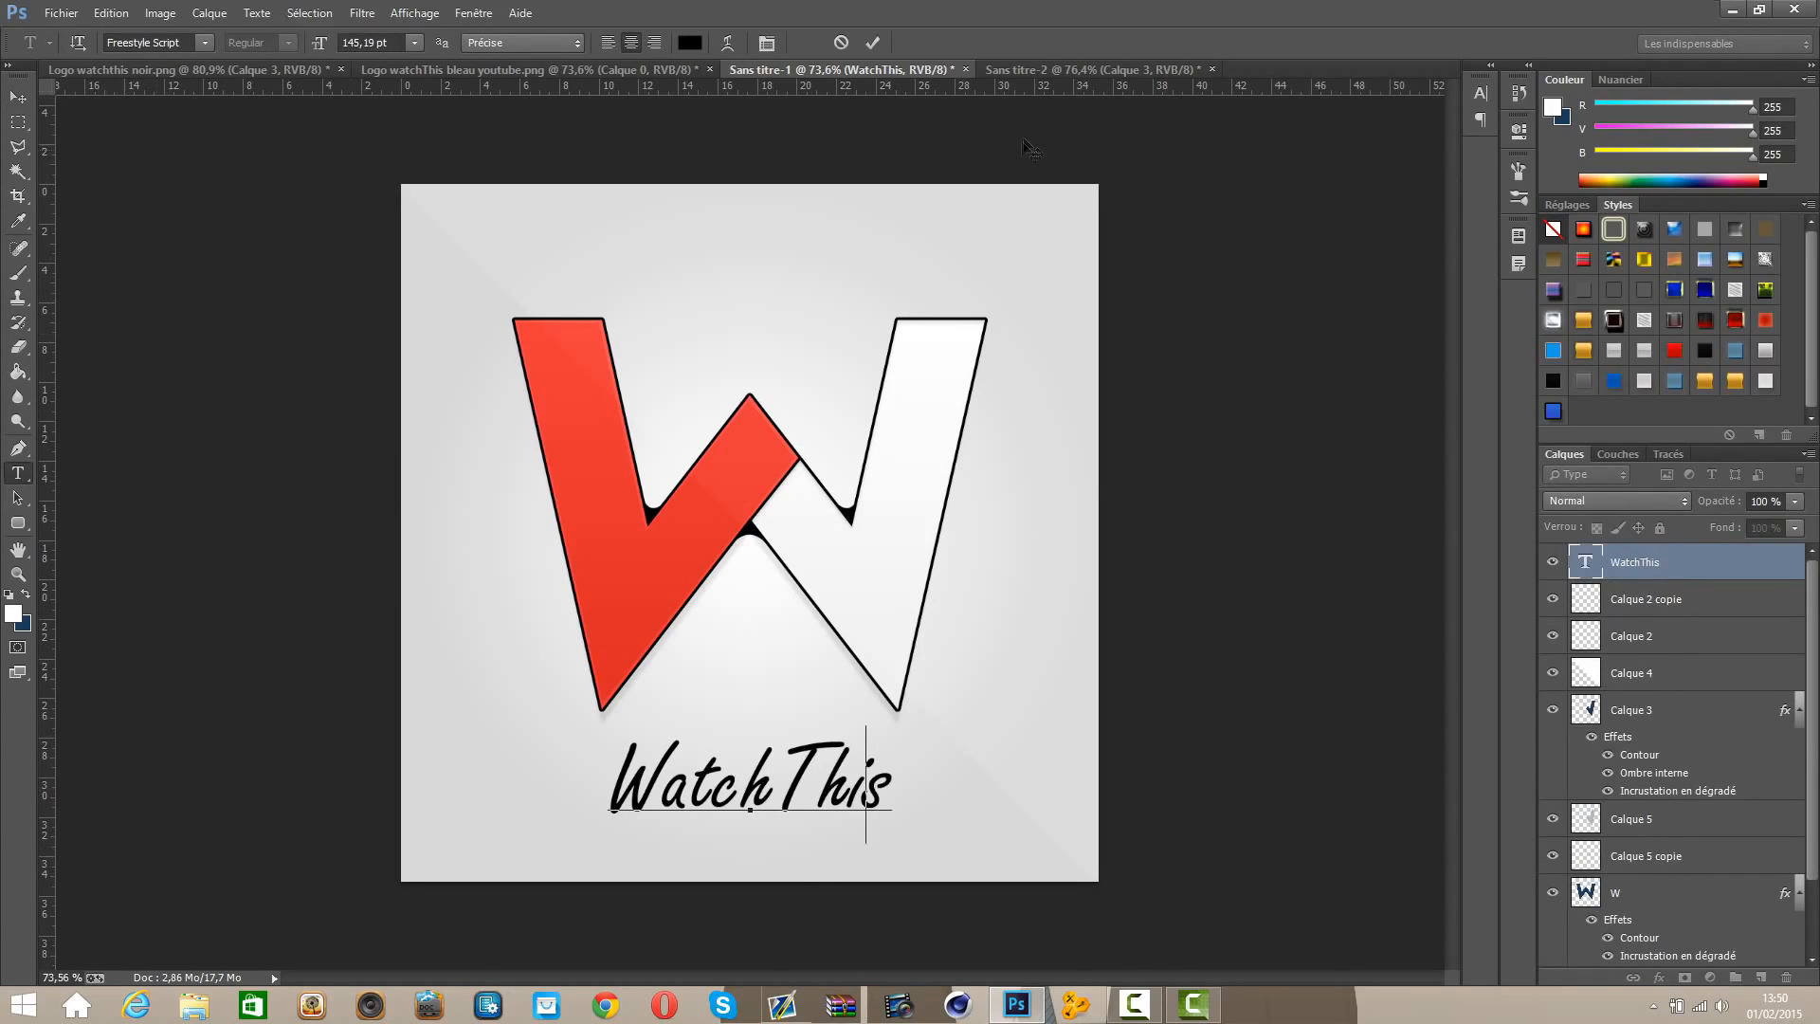
left_click(1043, 69)
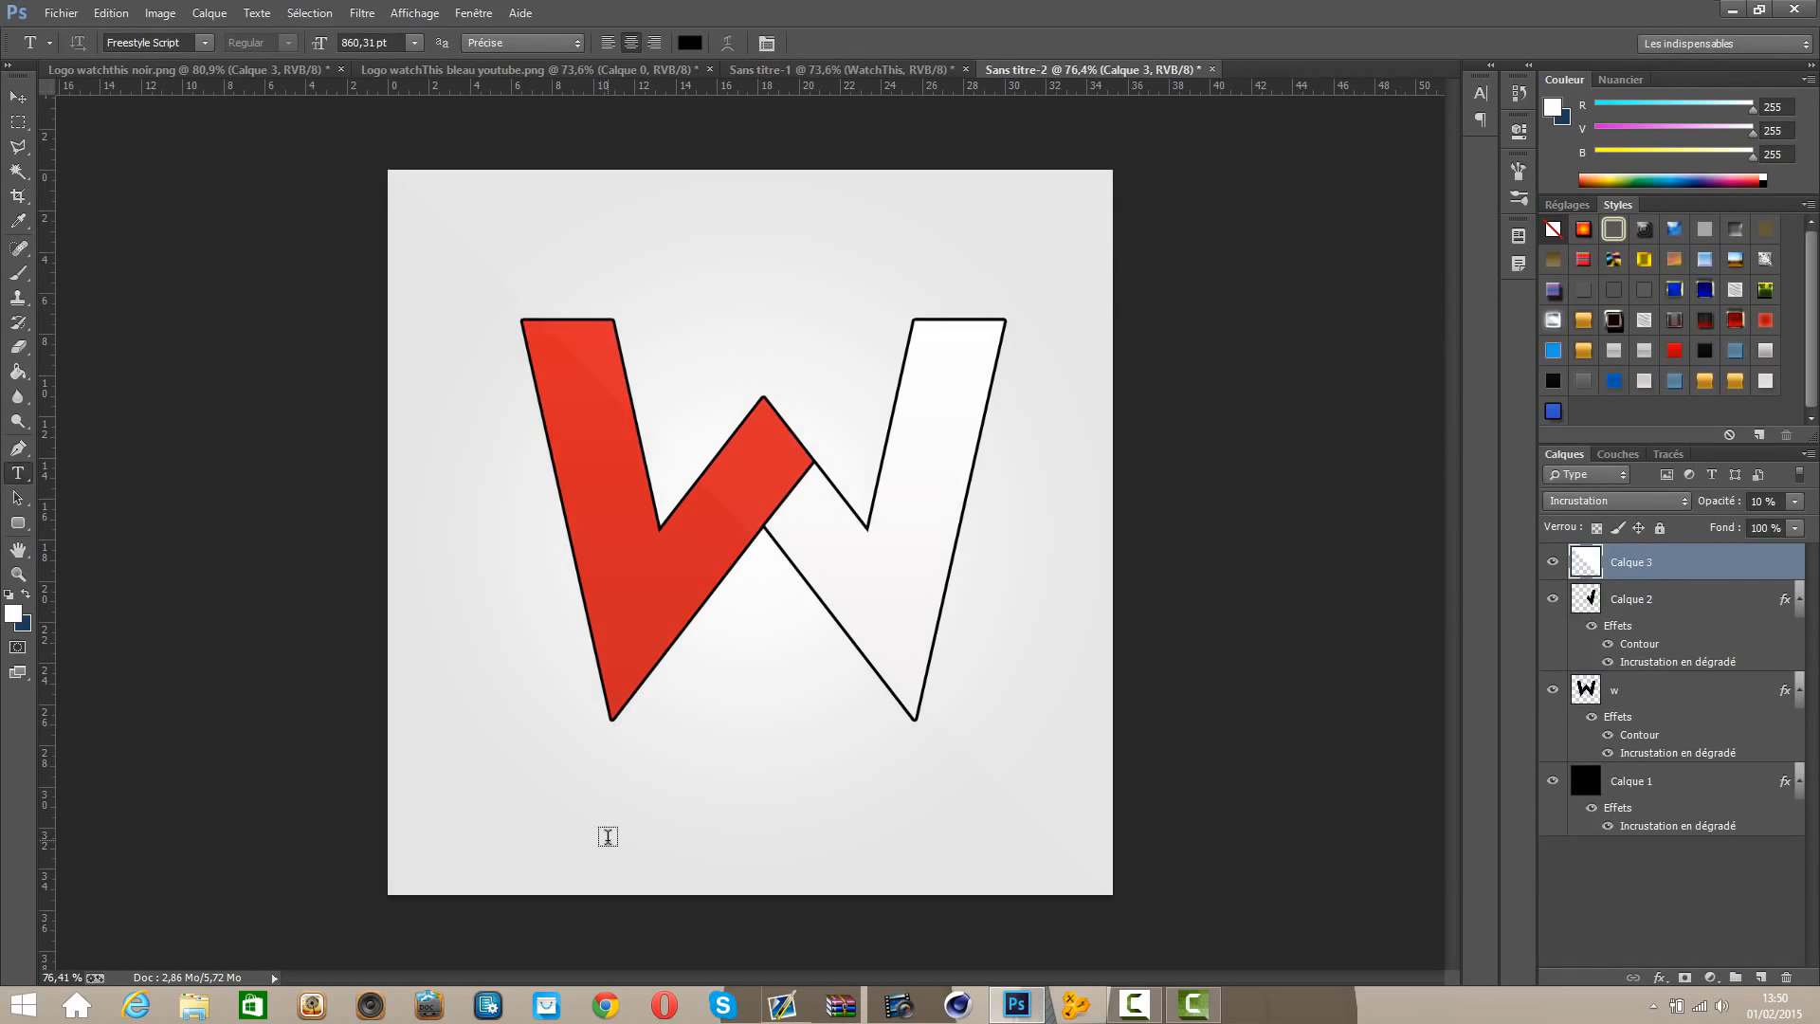
Step: Add the text WatchThis in black Freestyle Script near the canvas's lower edge in Sans titre-2
left_click(608, 836)
type("wat")
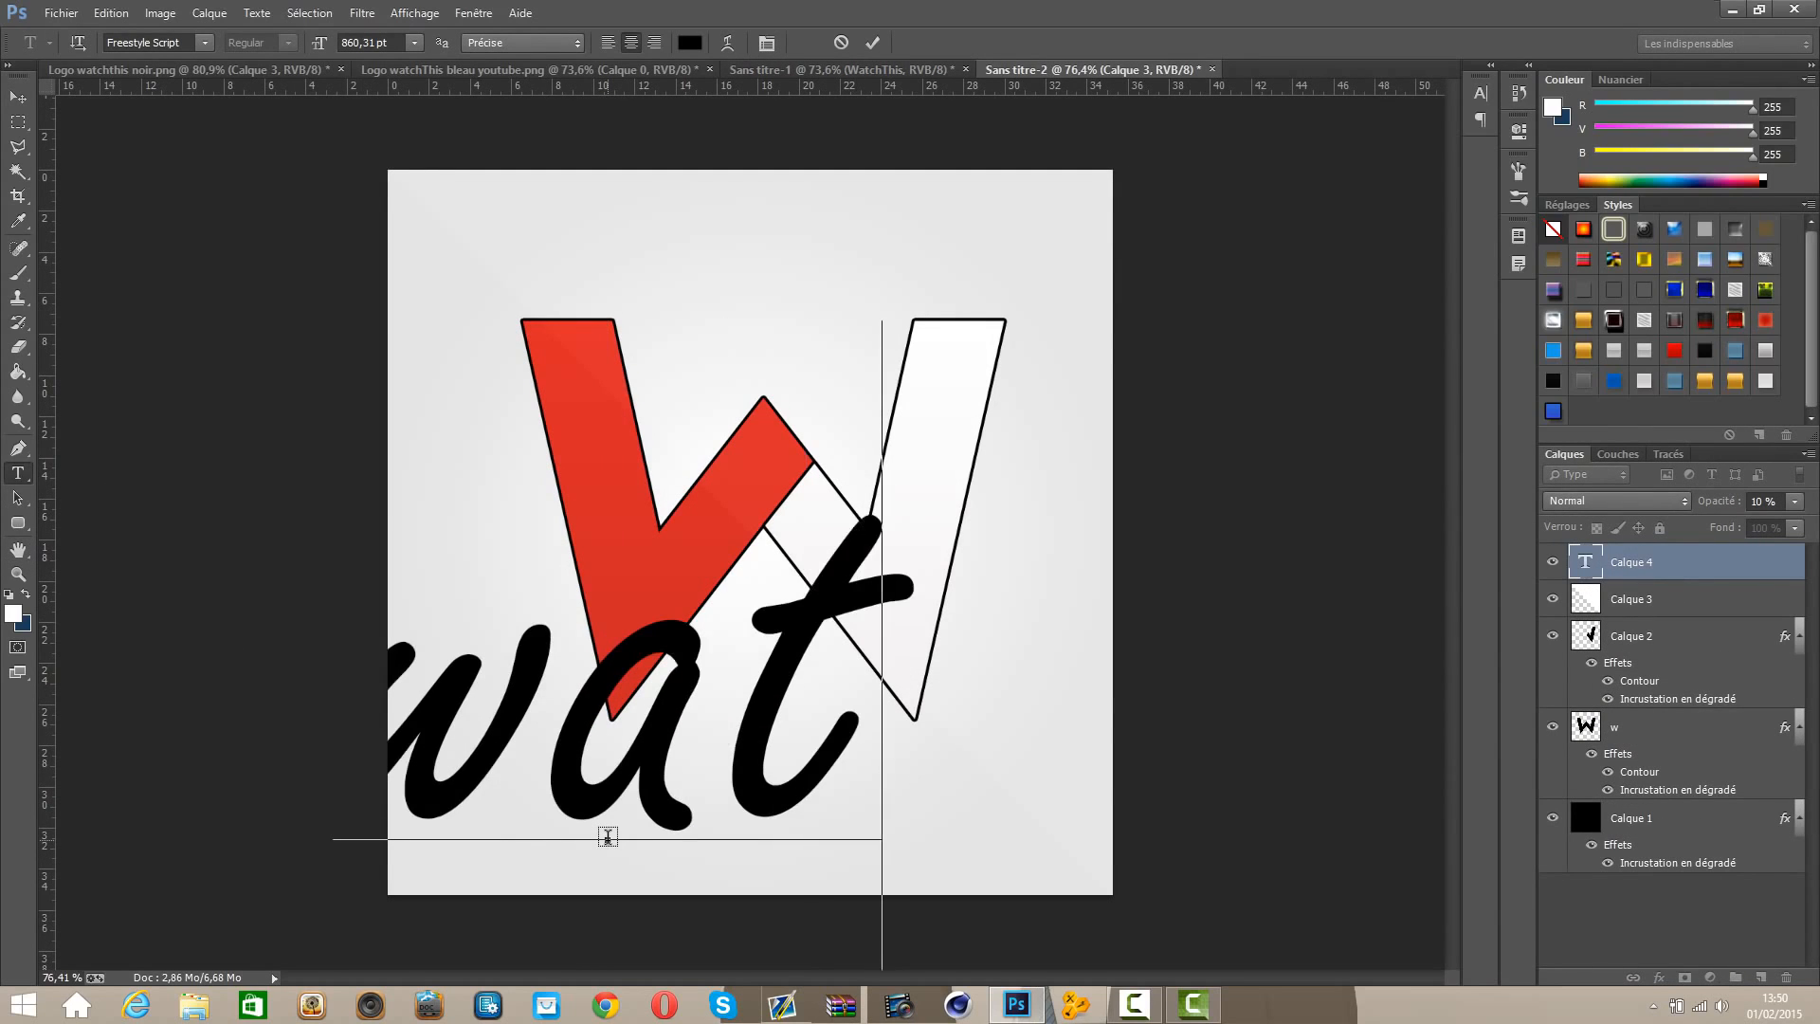
key("BackSpace")
key("BackSpace")
key("BackSpace")
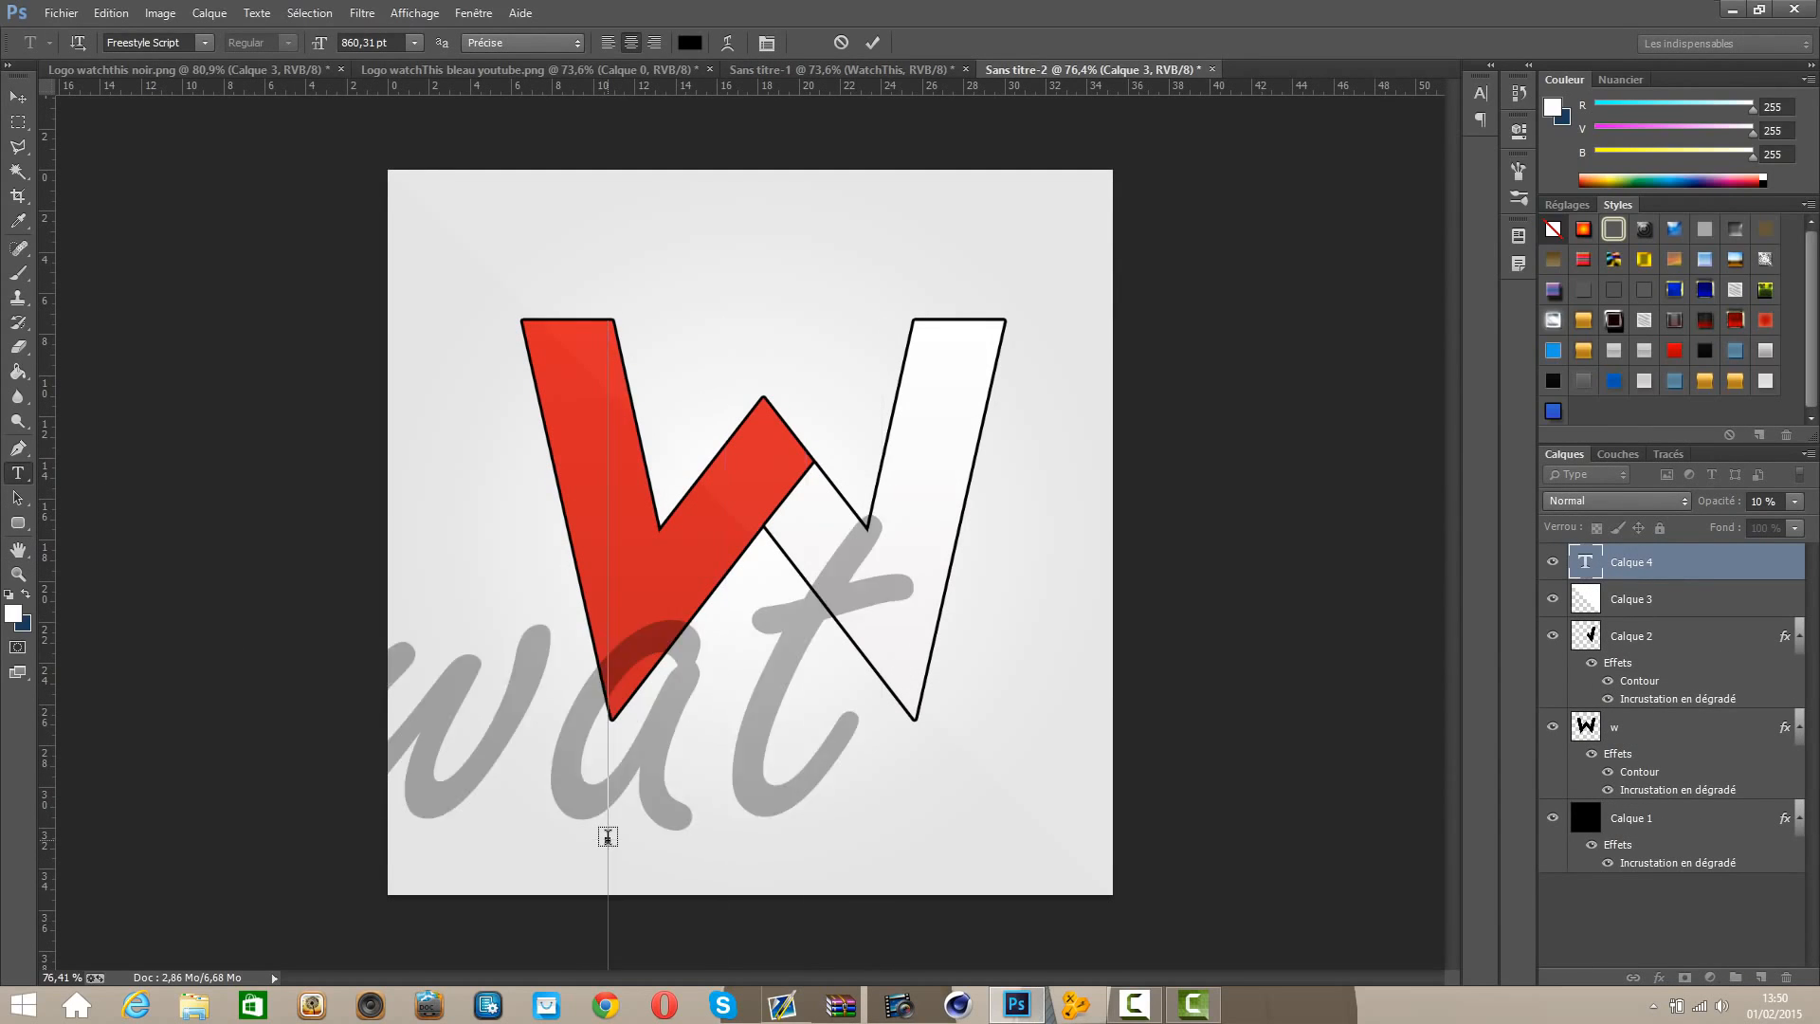
type("Wat")
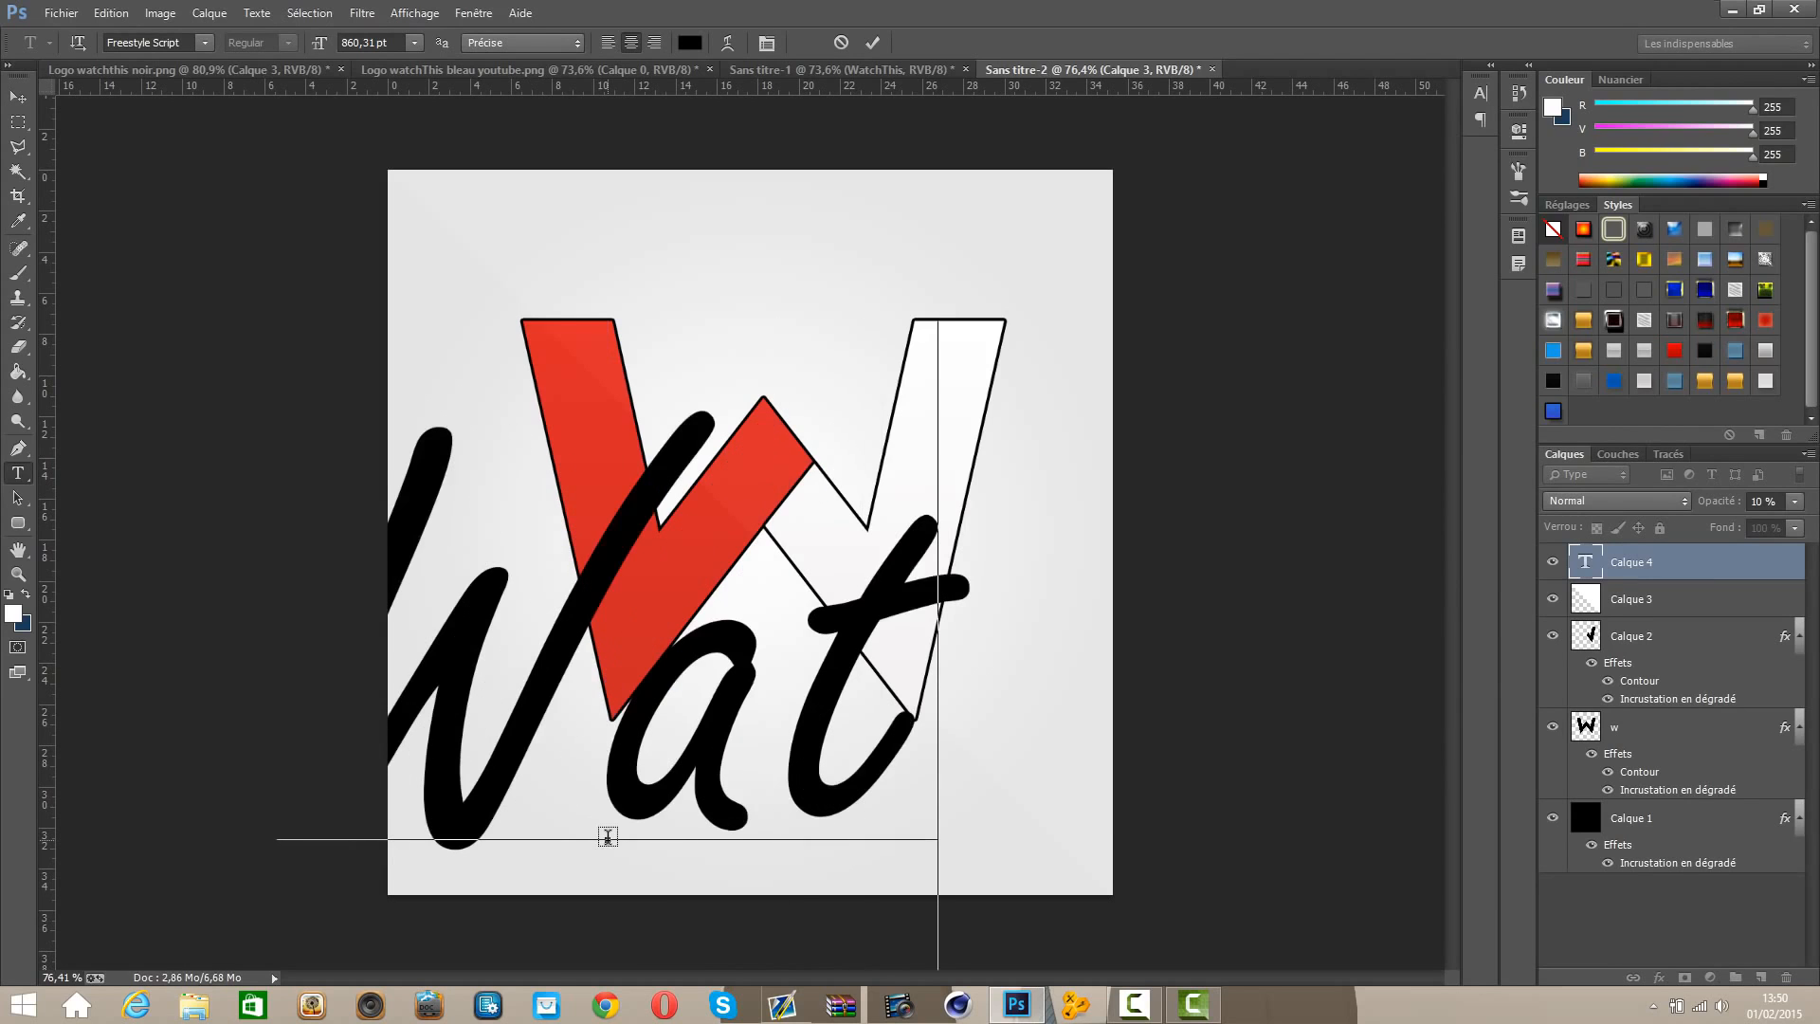
type("chTh")
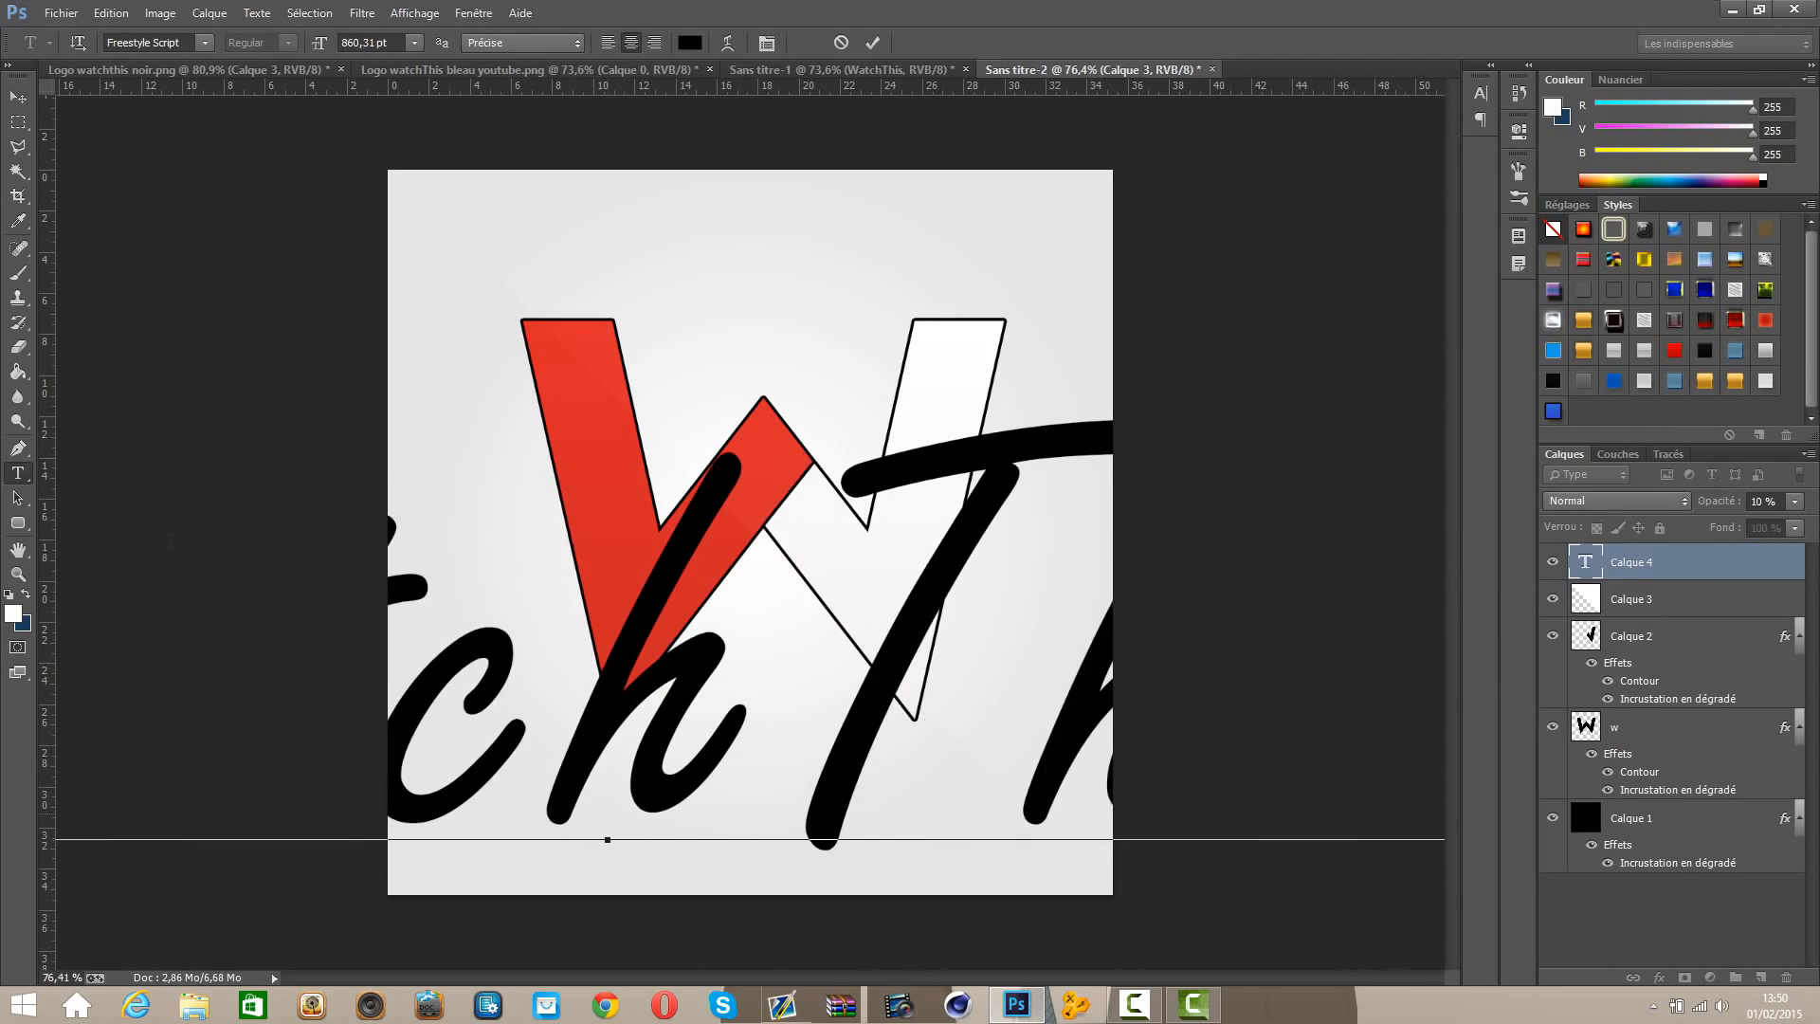
left_click(17, 97)
Step: Scale the WatchThis text down to about 21.5 % and place it centred below the W
scroll(764, 781, "down", 5)
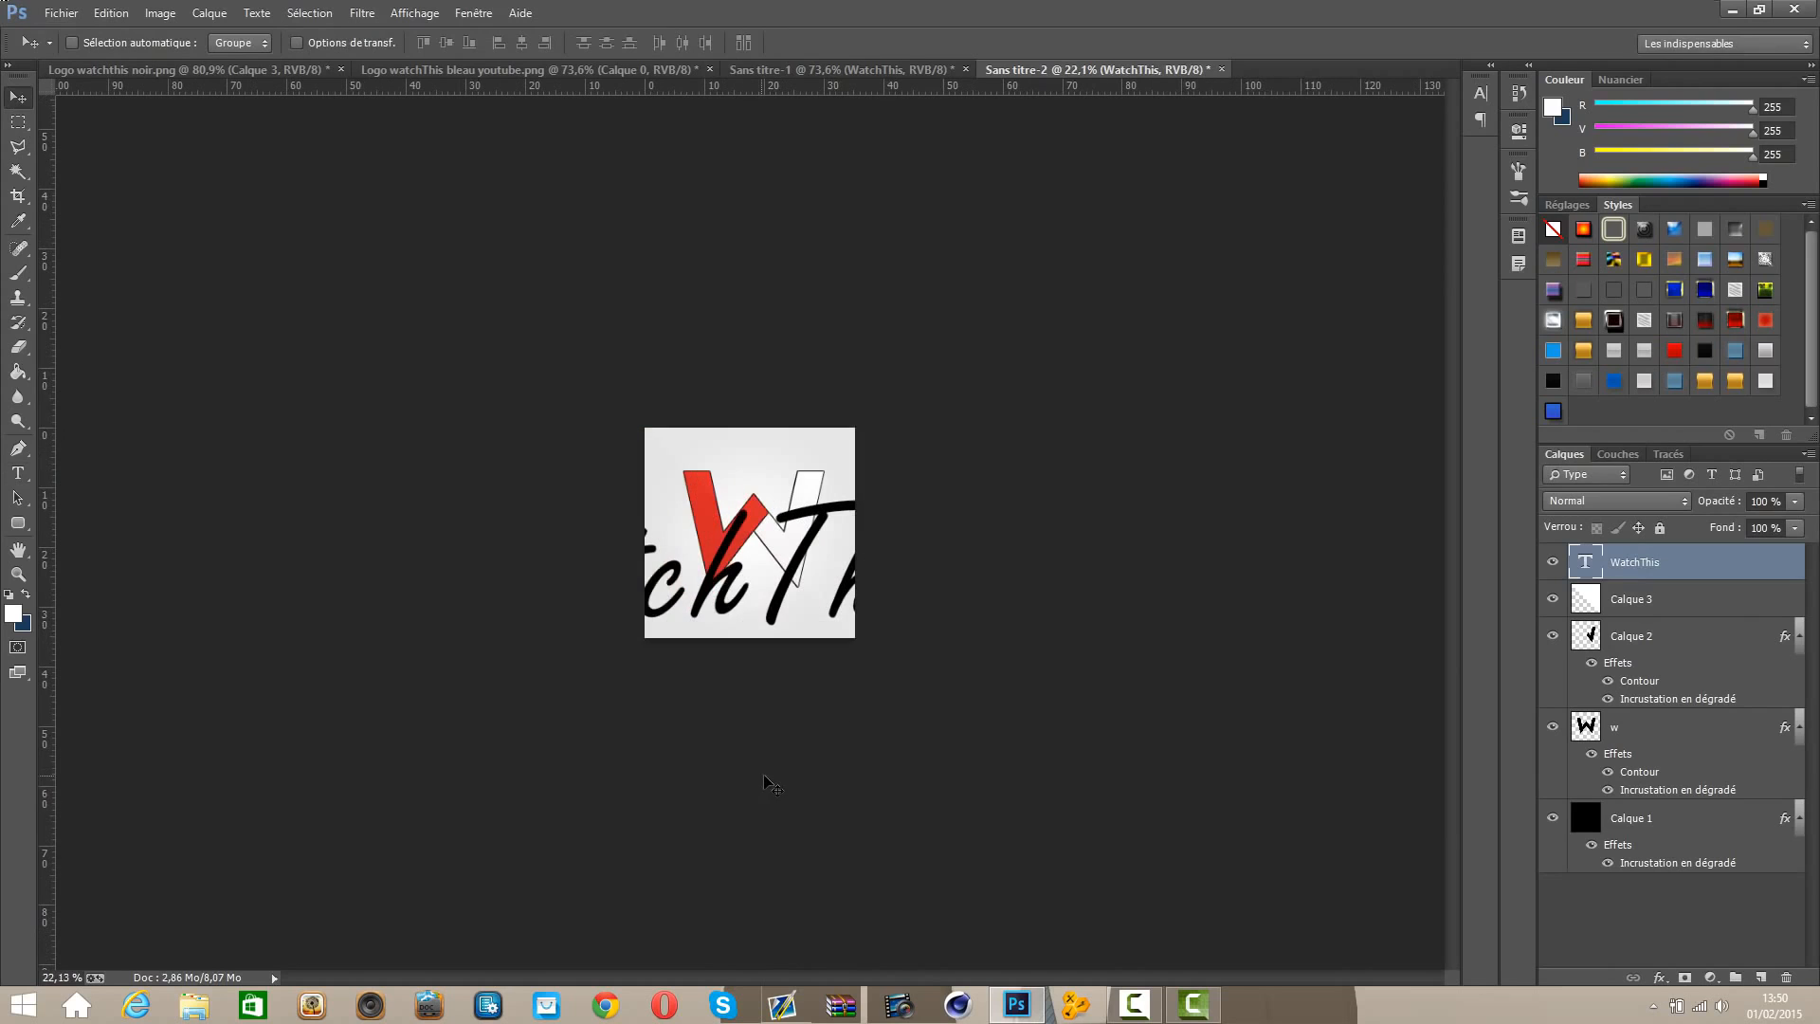
key("ctrl+t")
left_click_drag(952, 679, 565, 521)
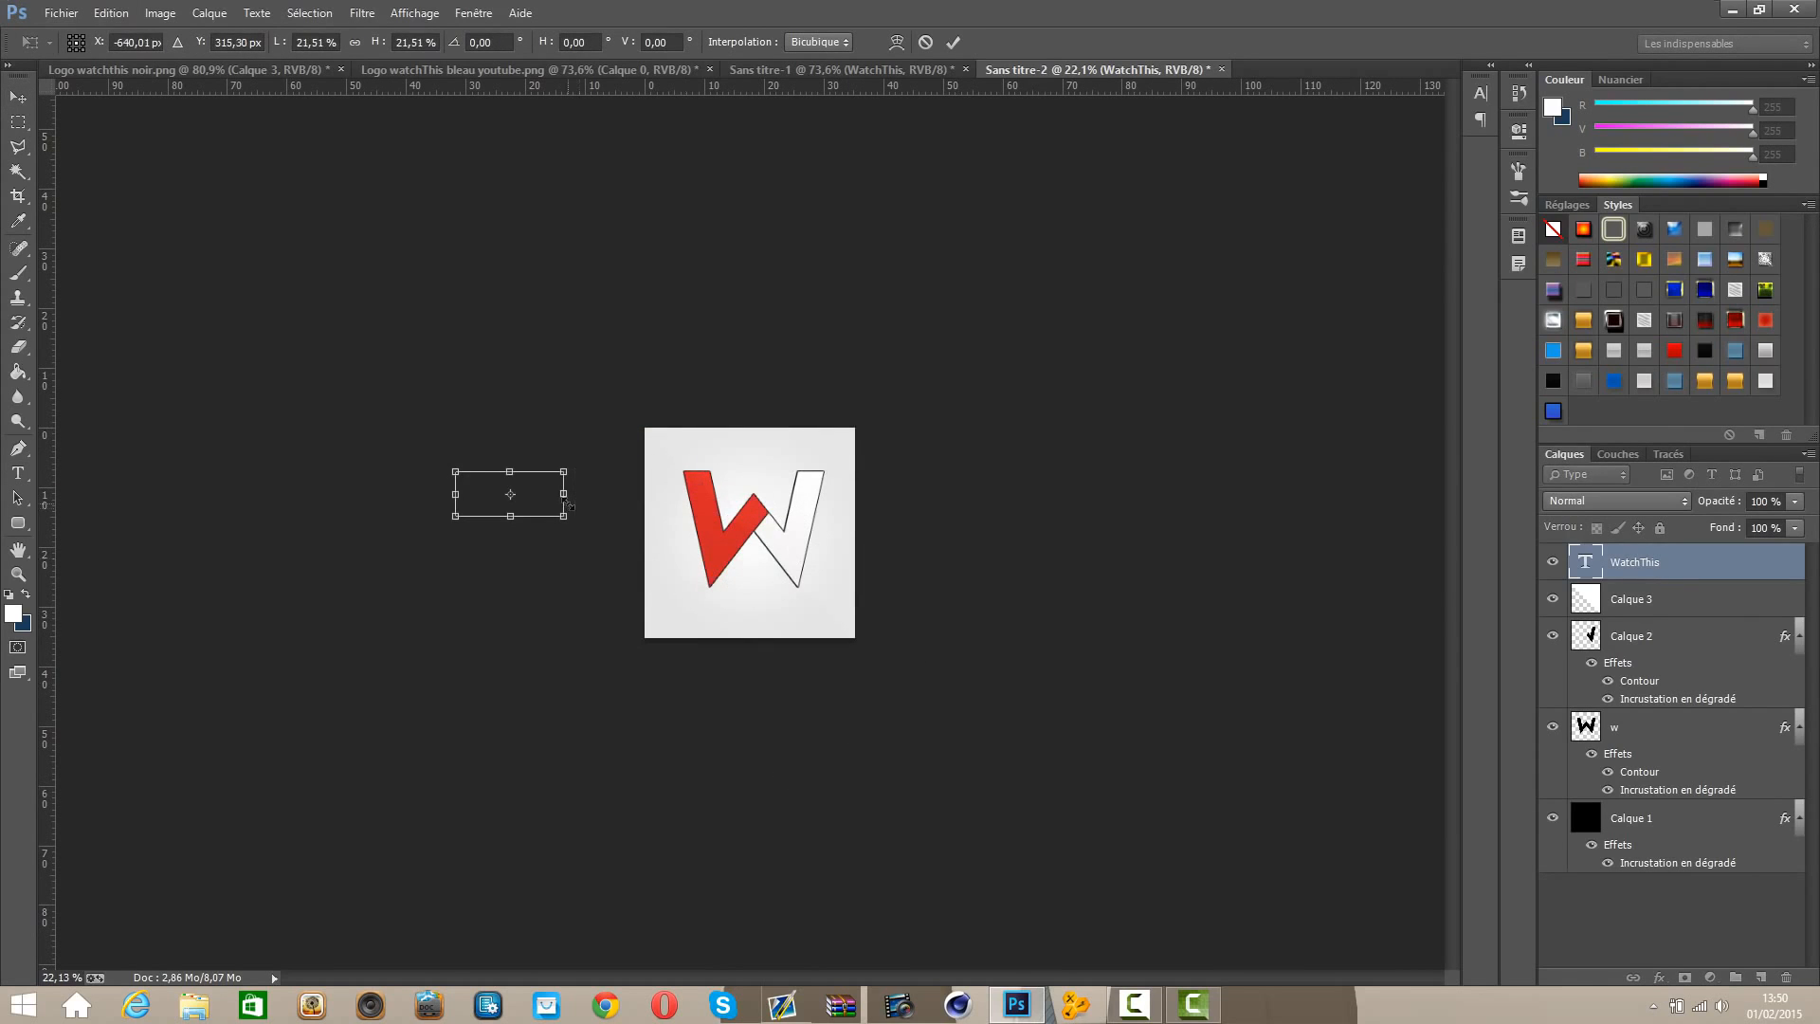
scroll(489, 553, "up", 4)
left_click_drag(245, 453, 823, 739)
key("Return")
scroll(785, 519, "up", 3)
Step: After comparing with the Sans titre-1 reference, draw a closed Pen path with a curved upper edge across the red part's inner notch
left_click(844, 69)
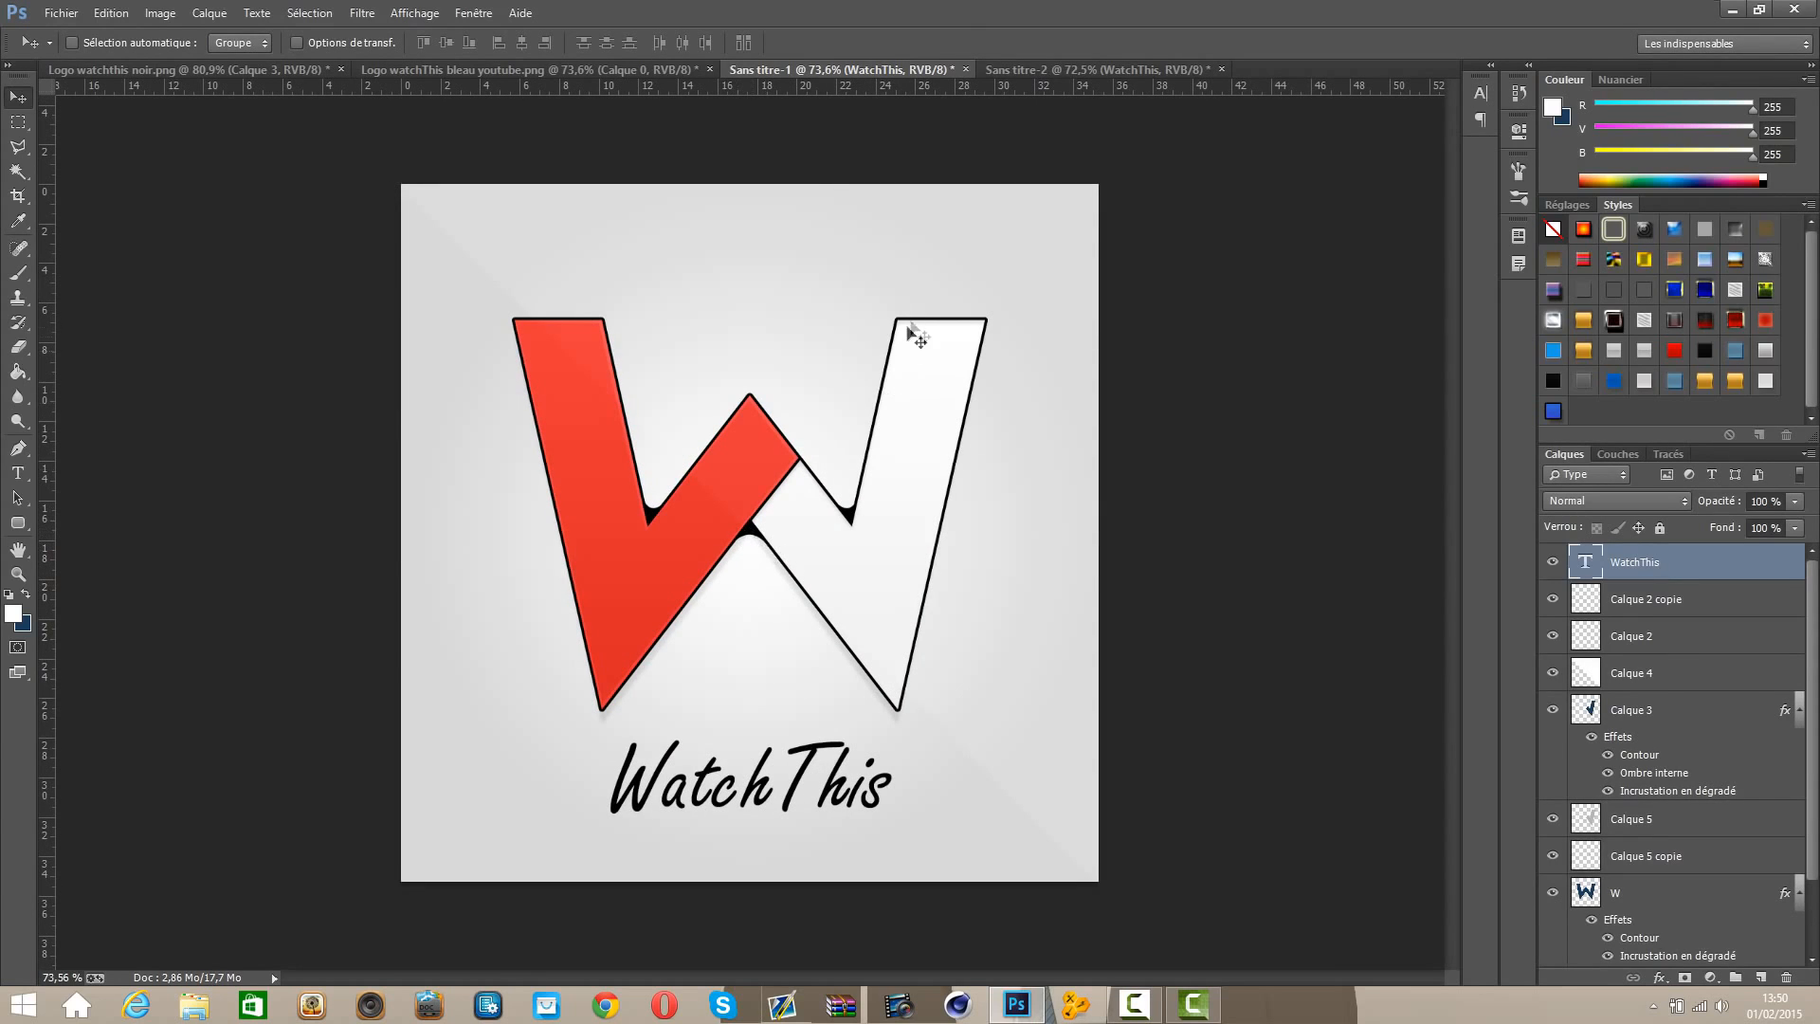
left_click(1090, 69)
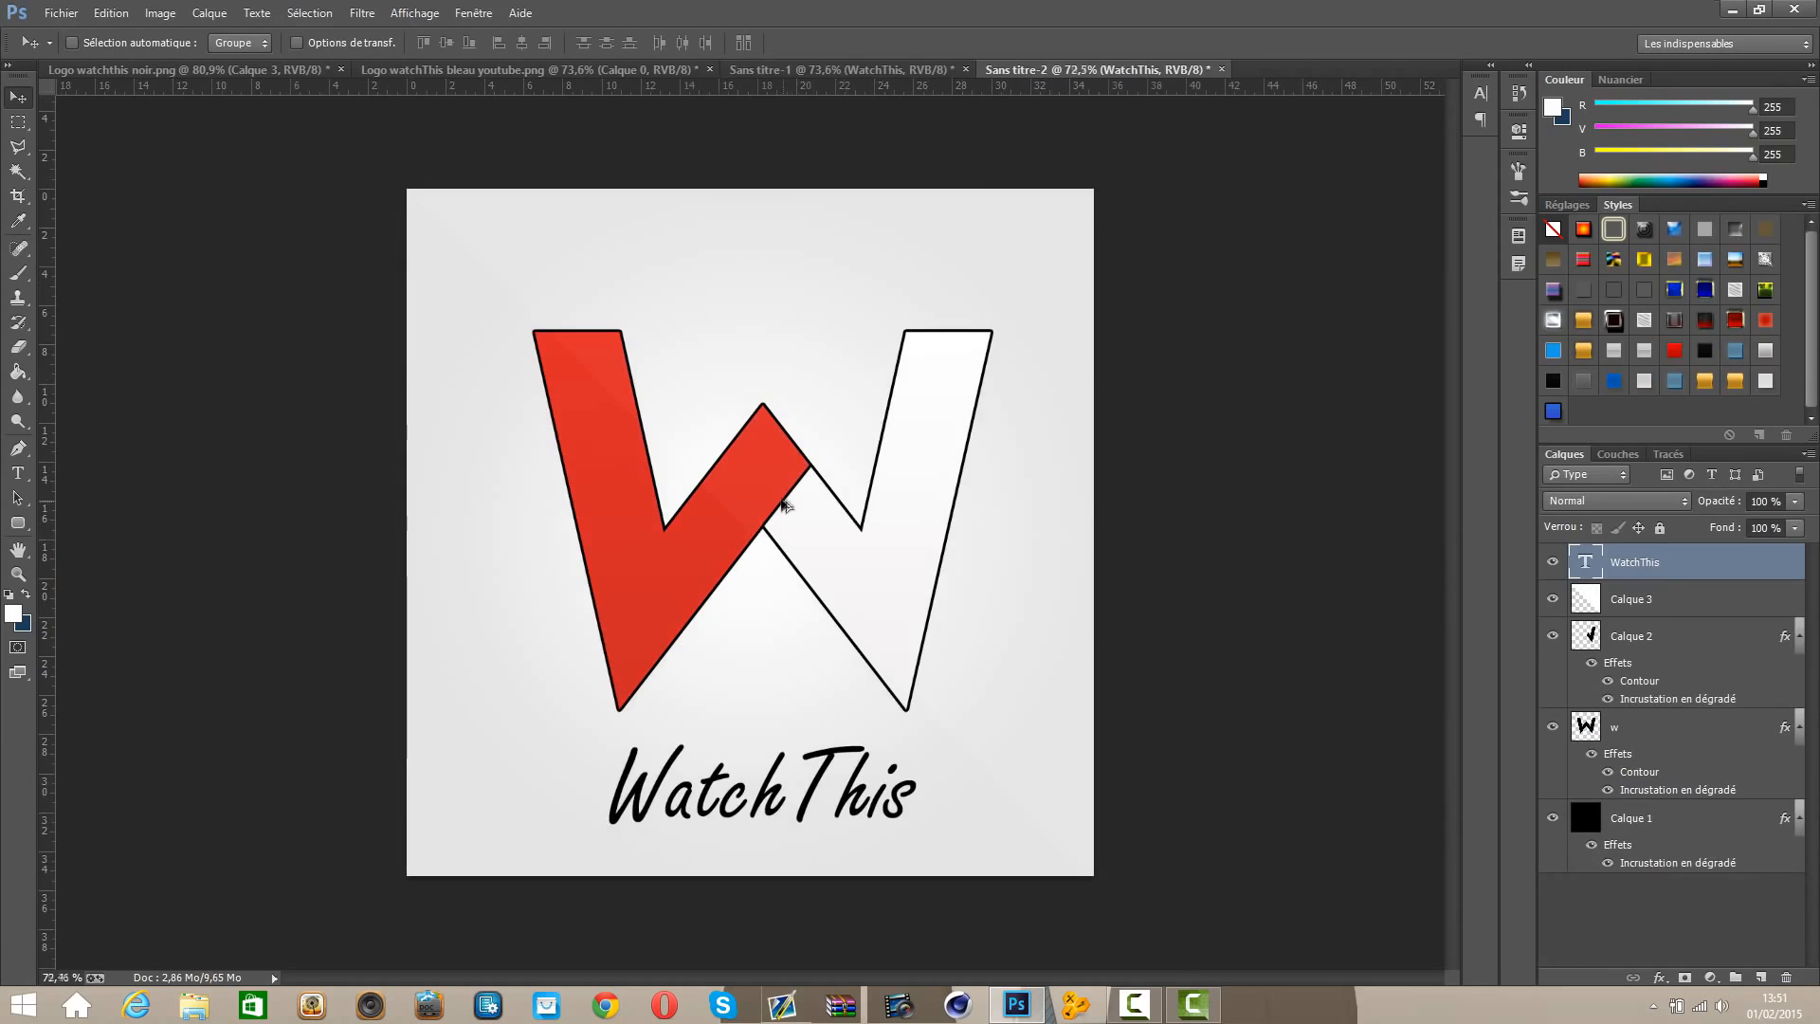
scroll(638, 432, "up", 4)
scroll(637, 431, "up", 4)
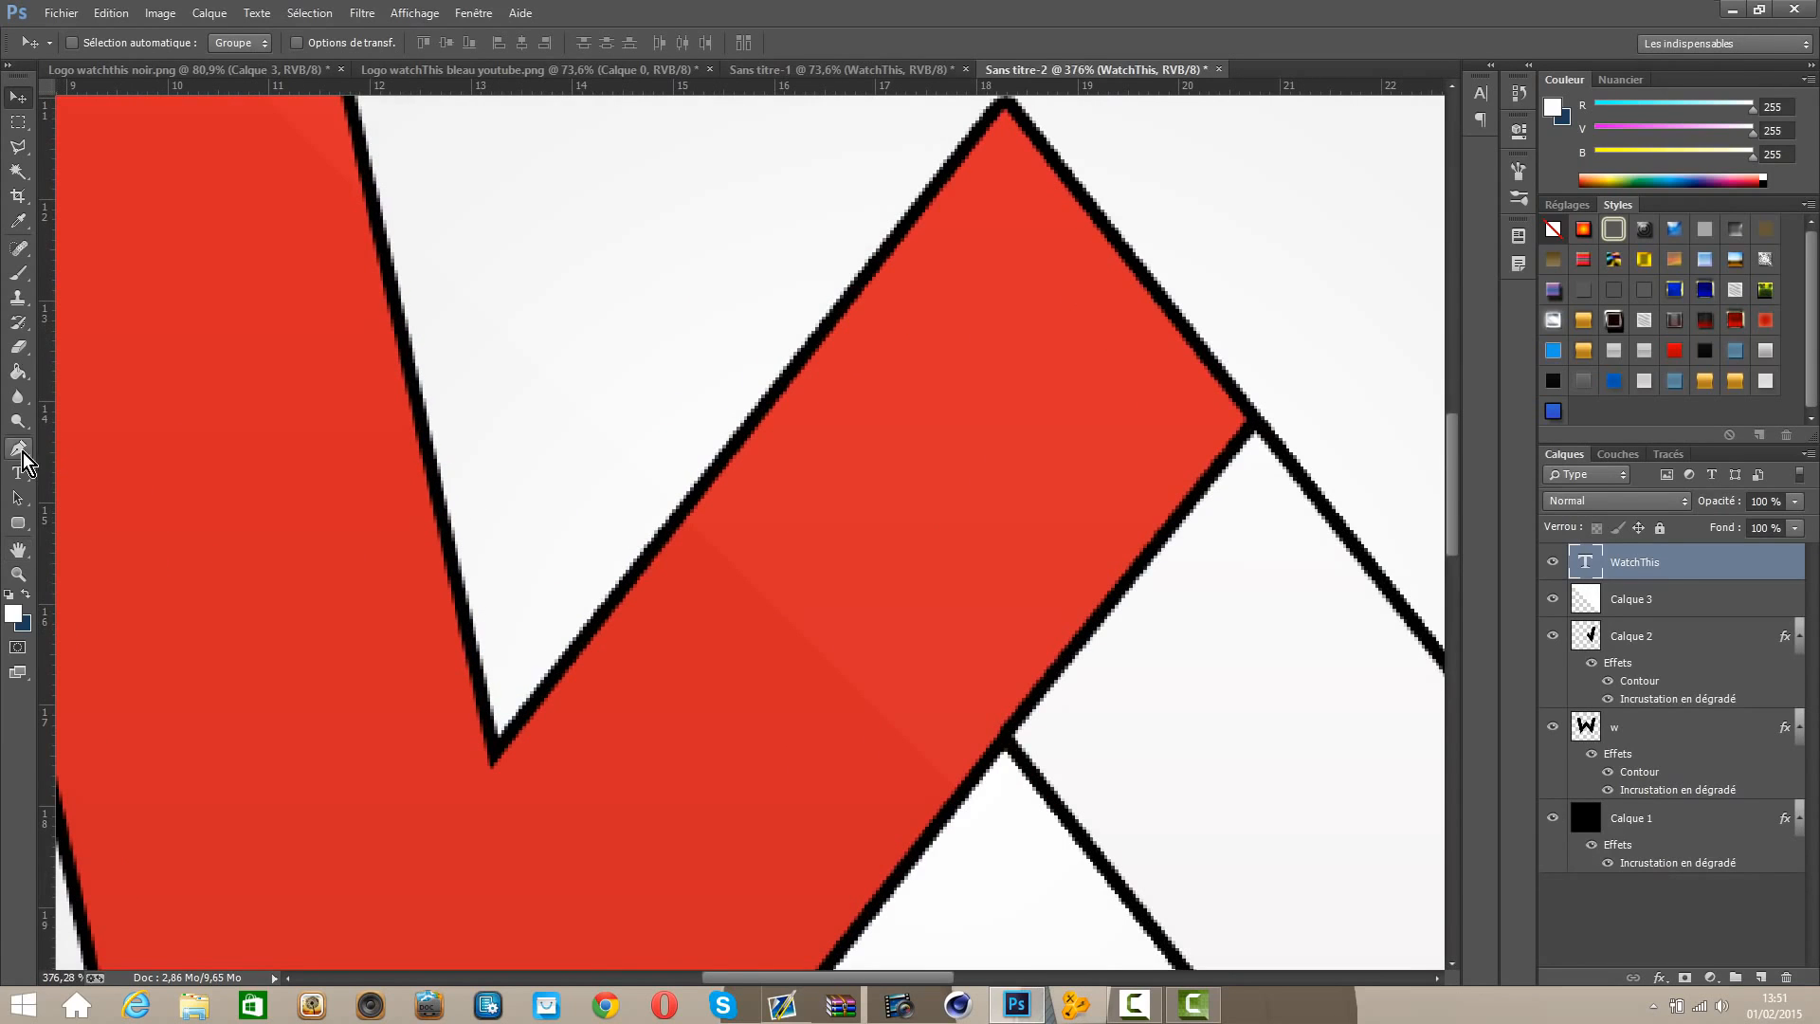
left_click(18, 447)
left_click(457, 575)
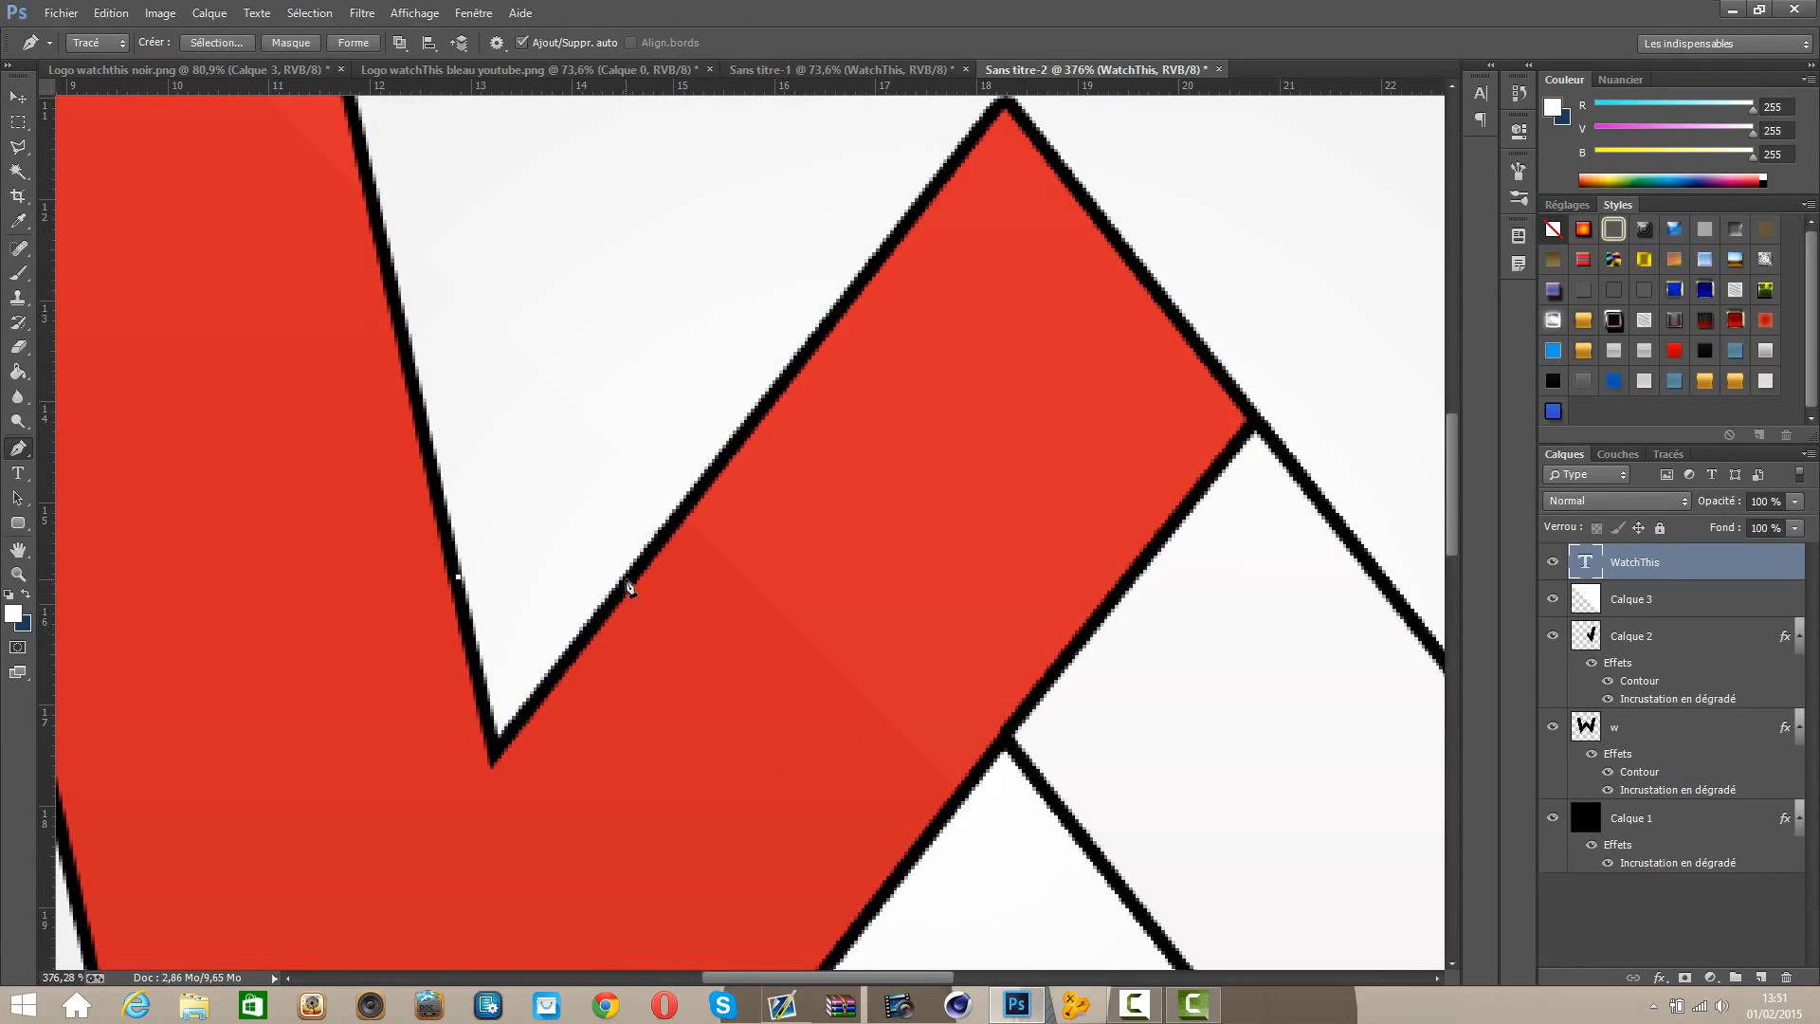
left_click_drag(625, 579, 771, 369)
left_click(625, 579, "alt")
key("alt")
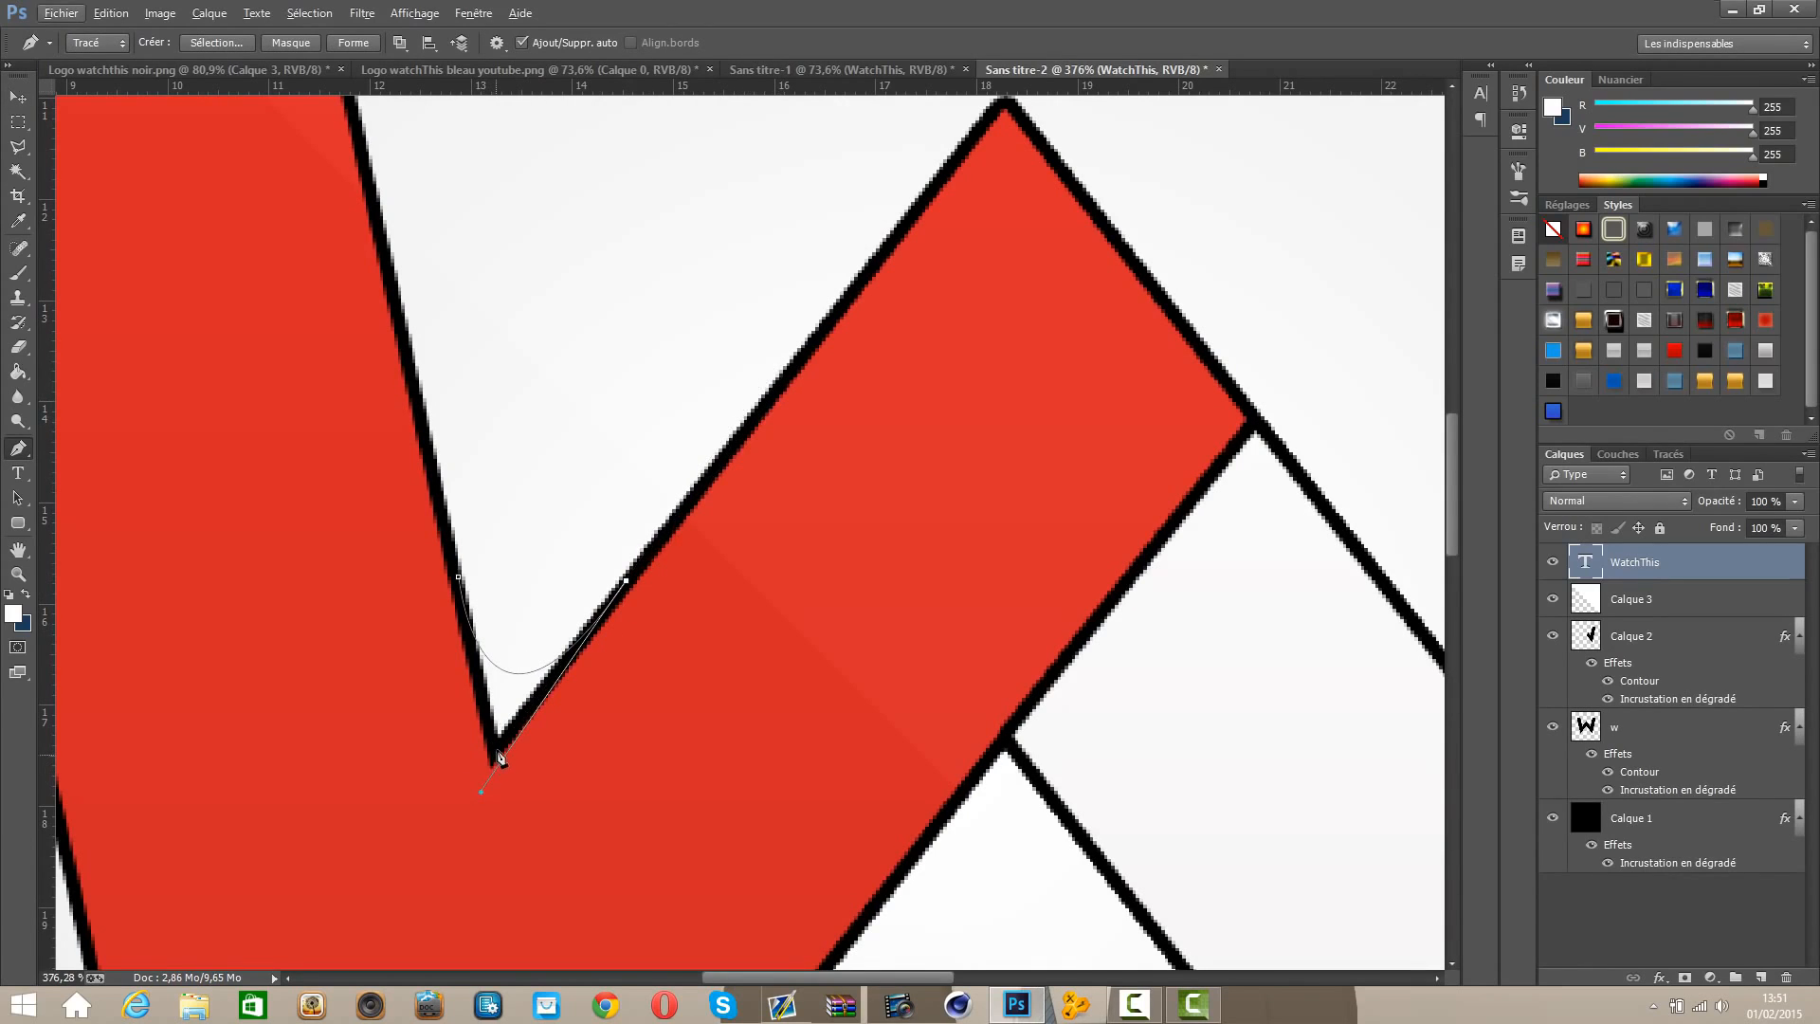
left_click(494, 753)
left_click(459, 579)
Step: Convert the notch path into a new selection with a 0-pixel feather and add a new layer
right_click(511, 695)
left_click(615, 374)
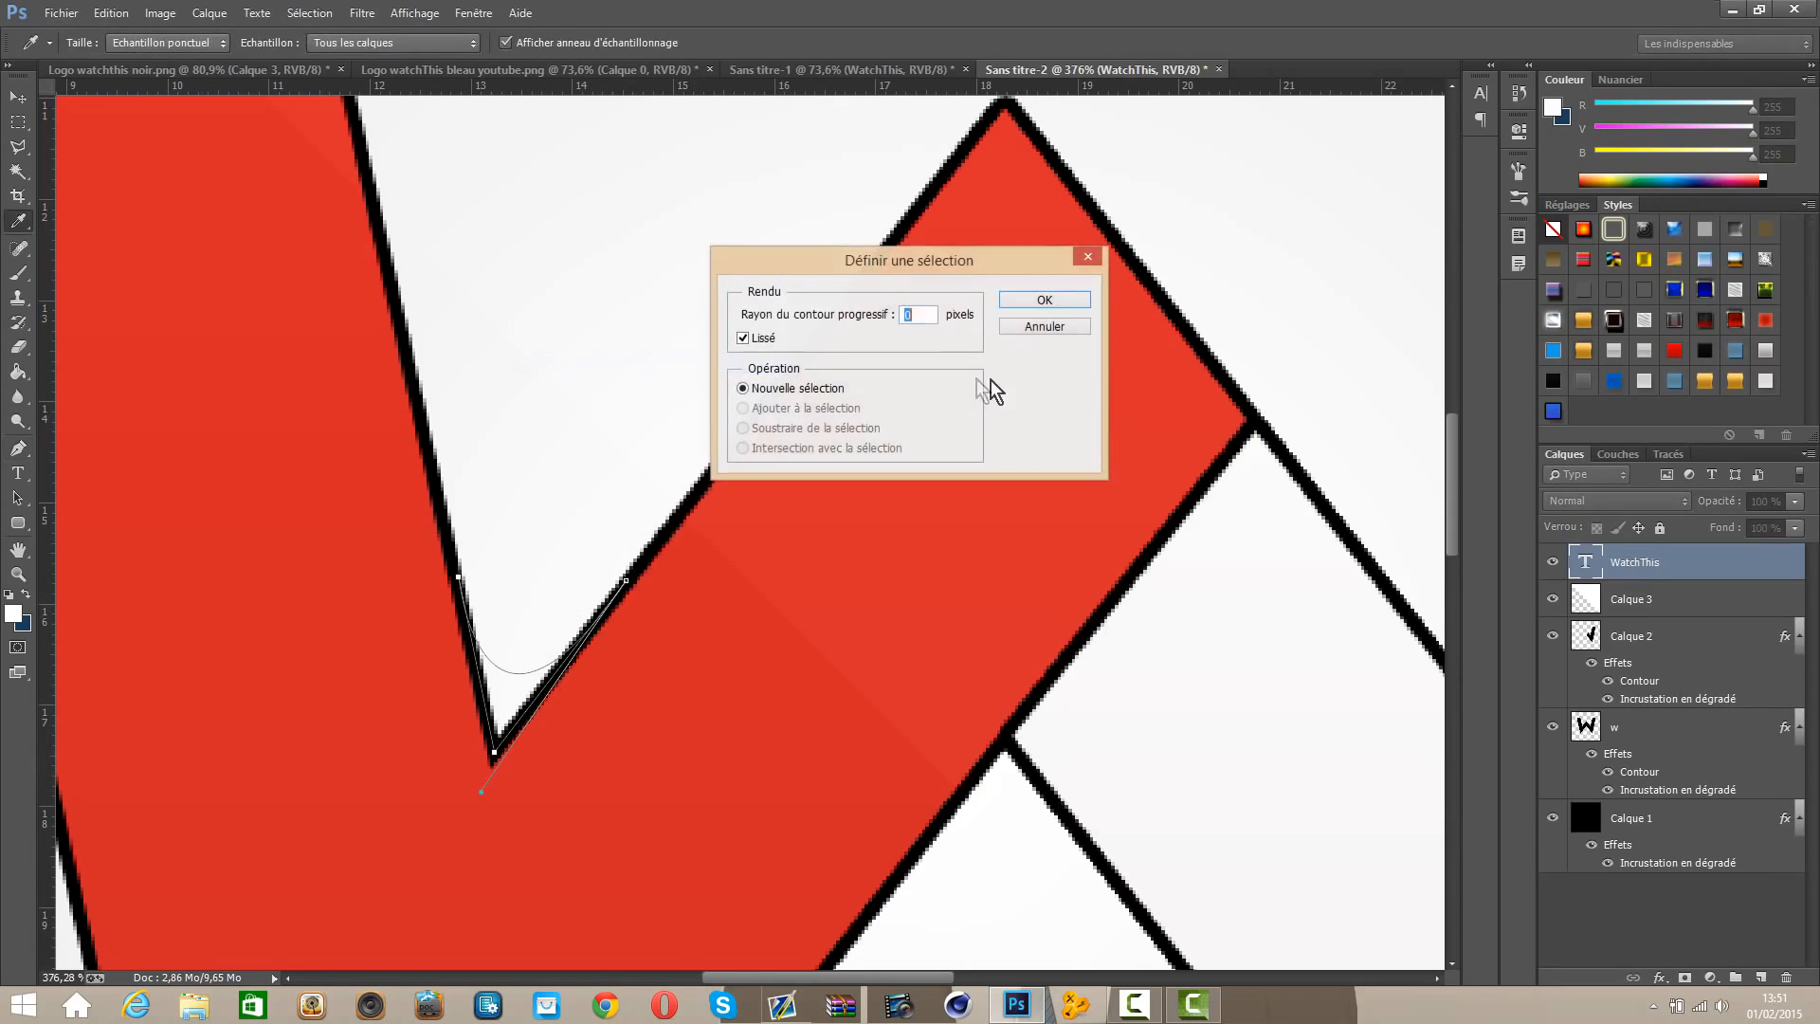
left_click(1044, 299)
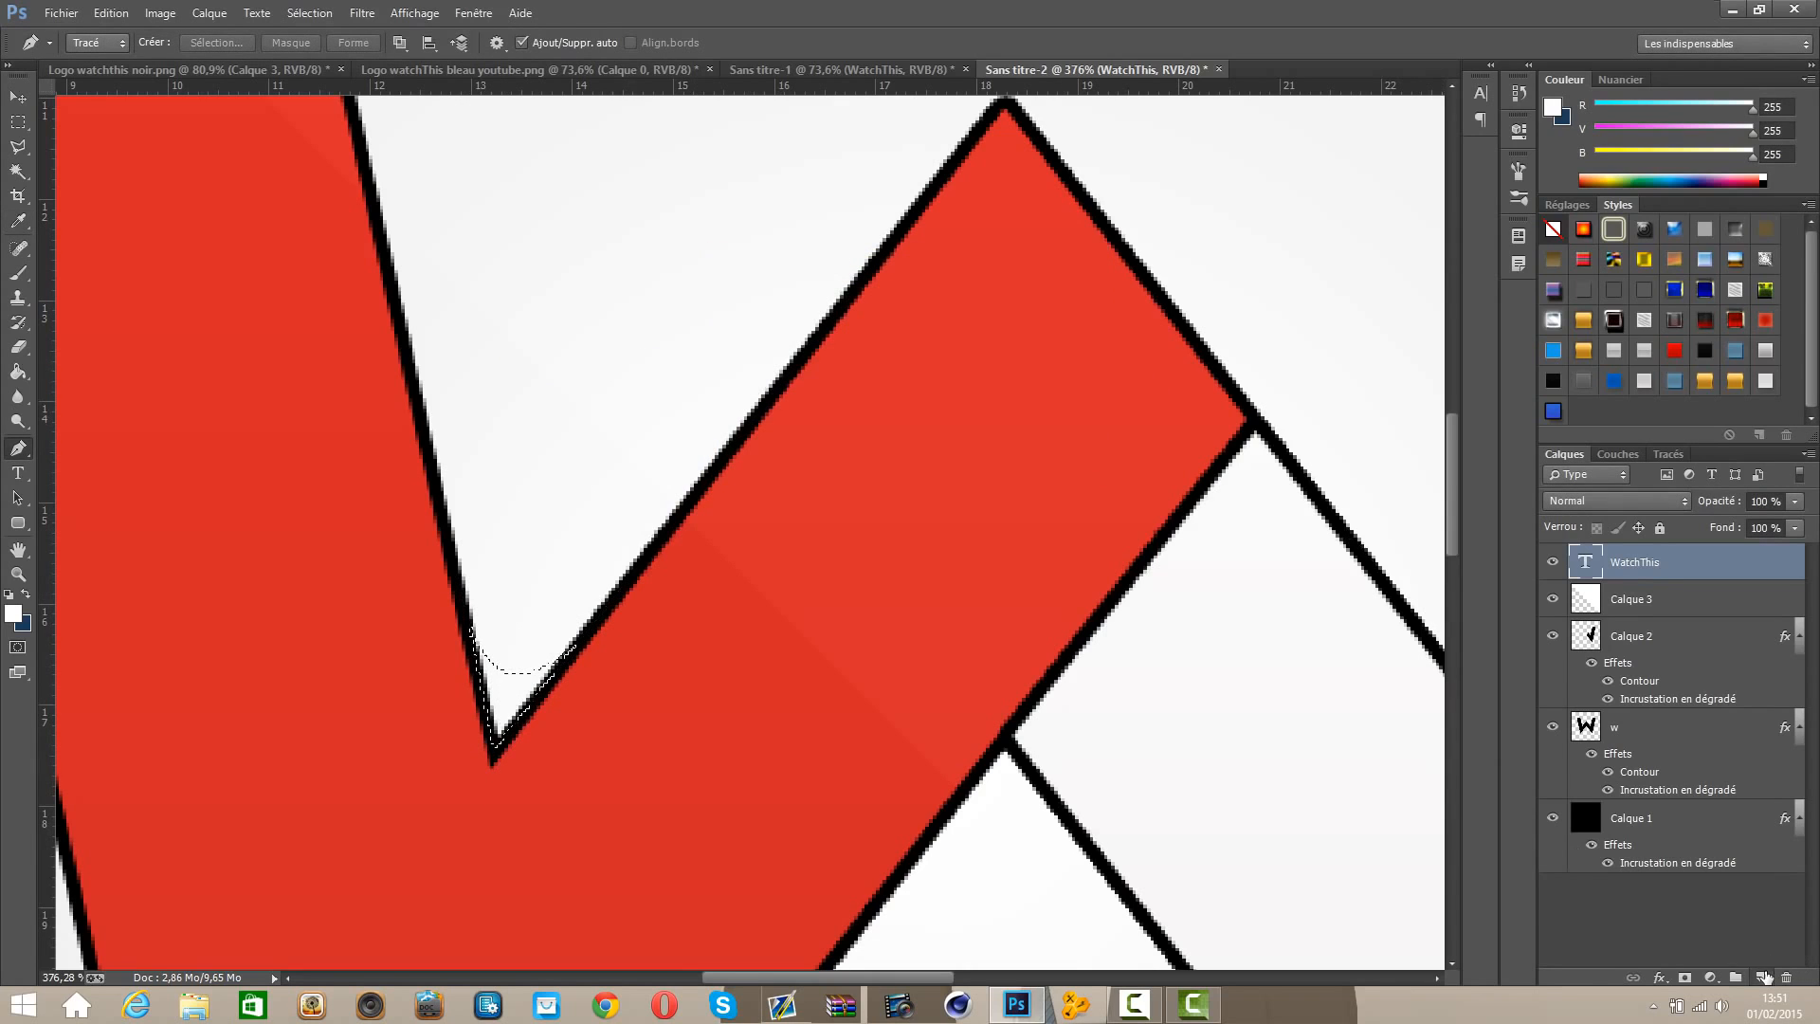
left_click(1761, 976)
Step: Fill the notch selection with black (000000) on Calque 4 and clear the selection
left_click(18, 371)
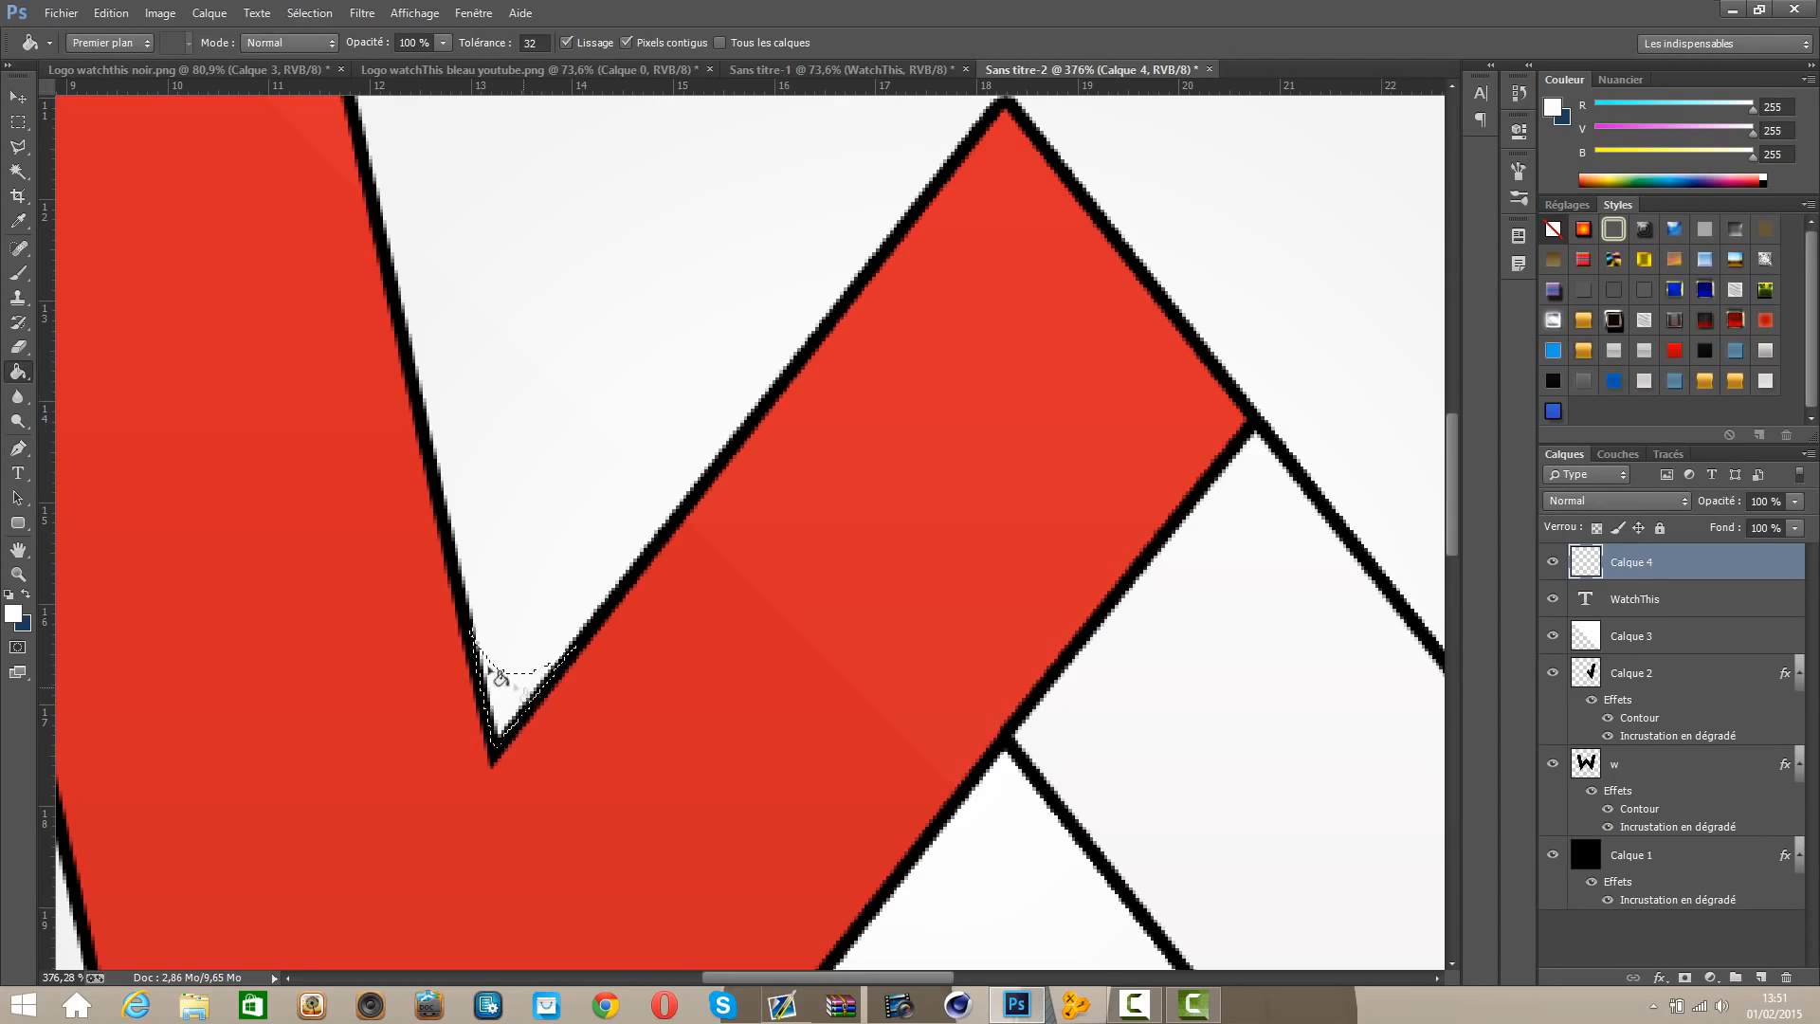
key("ctrl+z")
left_click(14, 613)
type("000000")
left_click(1334, 575)
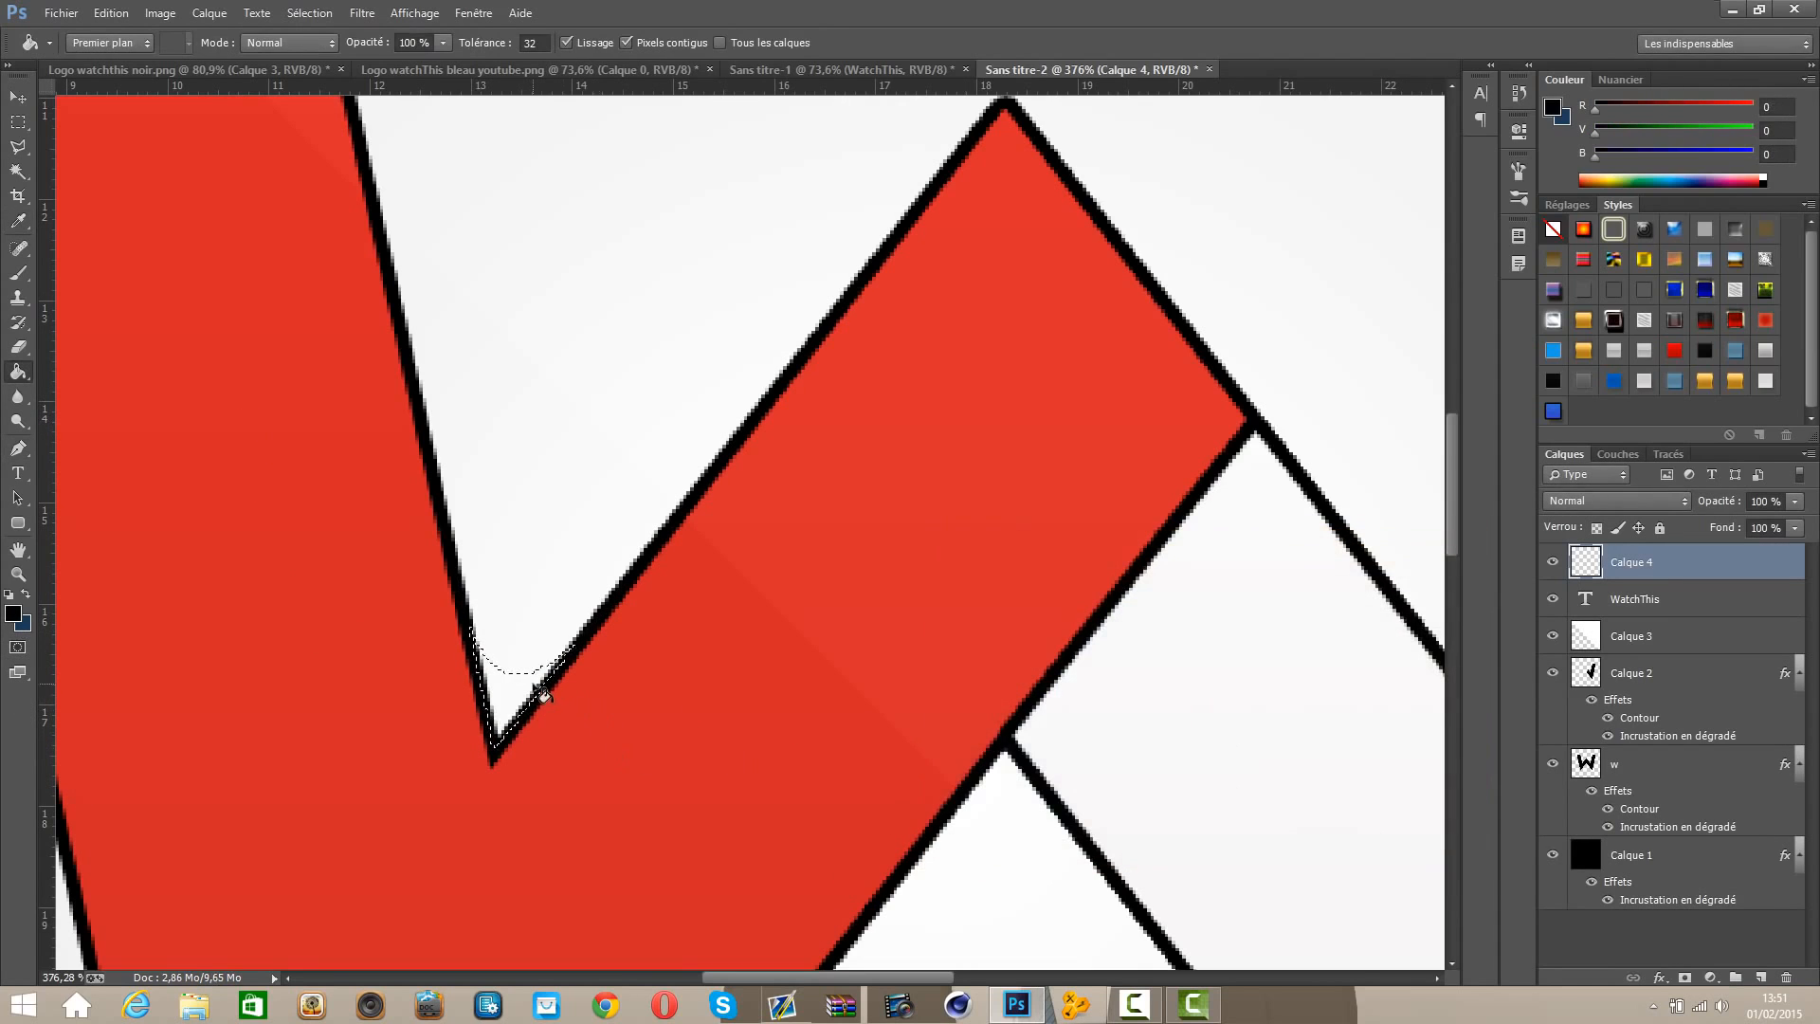
left_click(528, 691)
key("m")
key("ctrl+d")
key("ctrl+0")
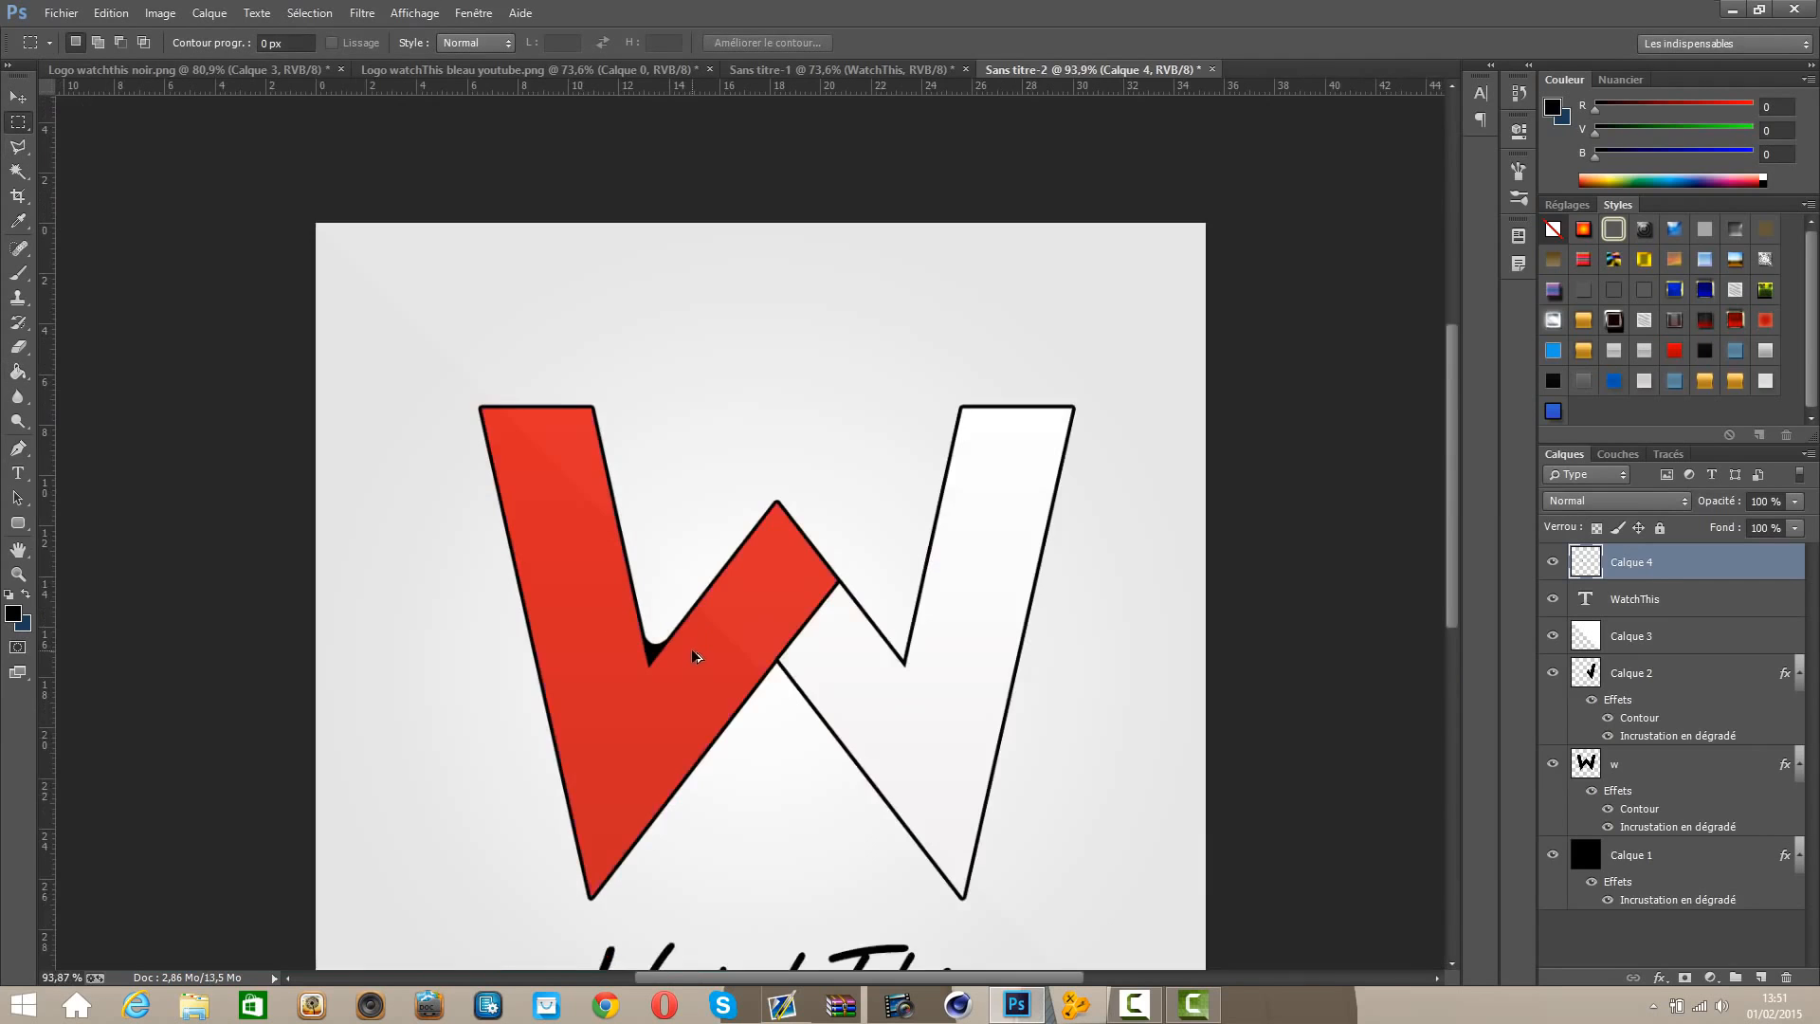
Step: Duplicate Calque 4 and place the horizontally flipped copy in the inner notch of the W's white part
key("ctrl+j")
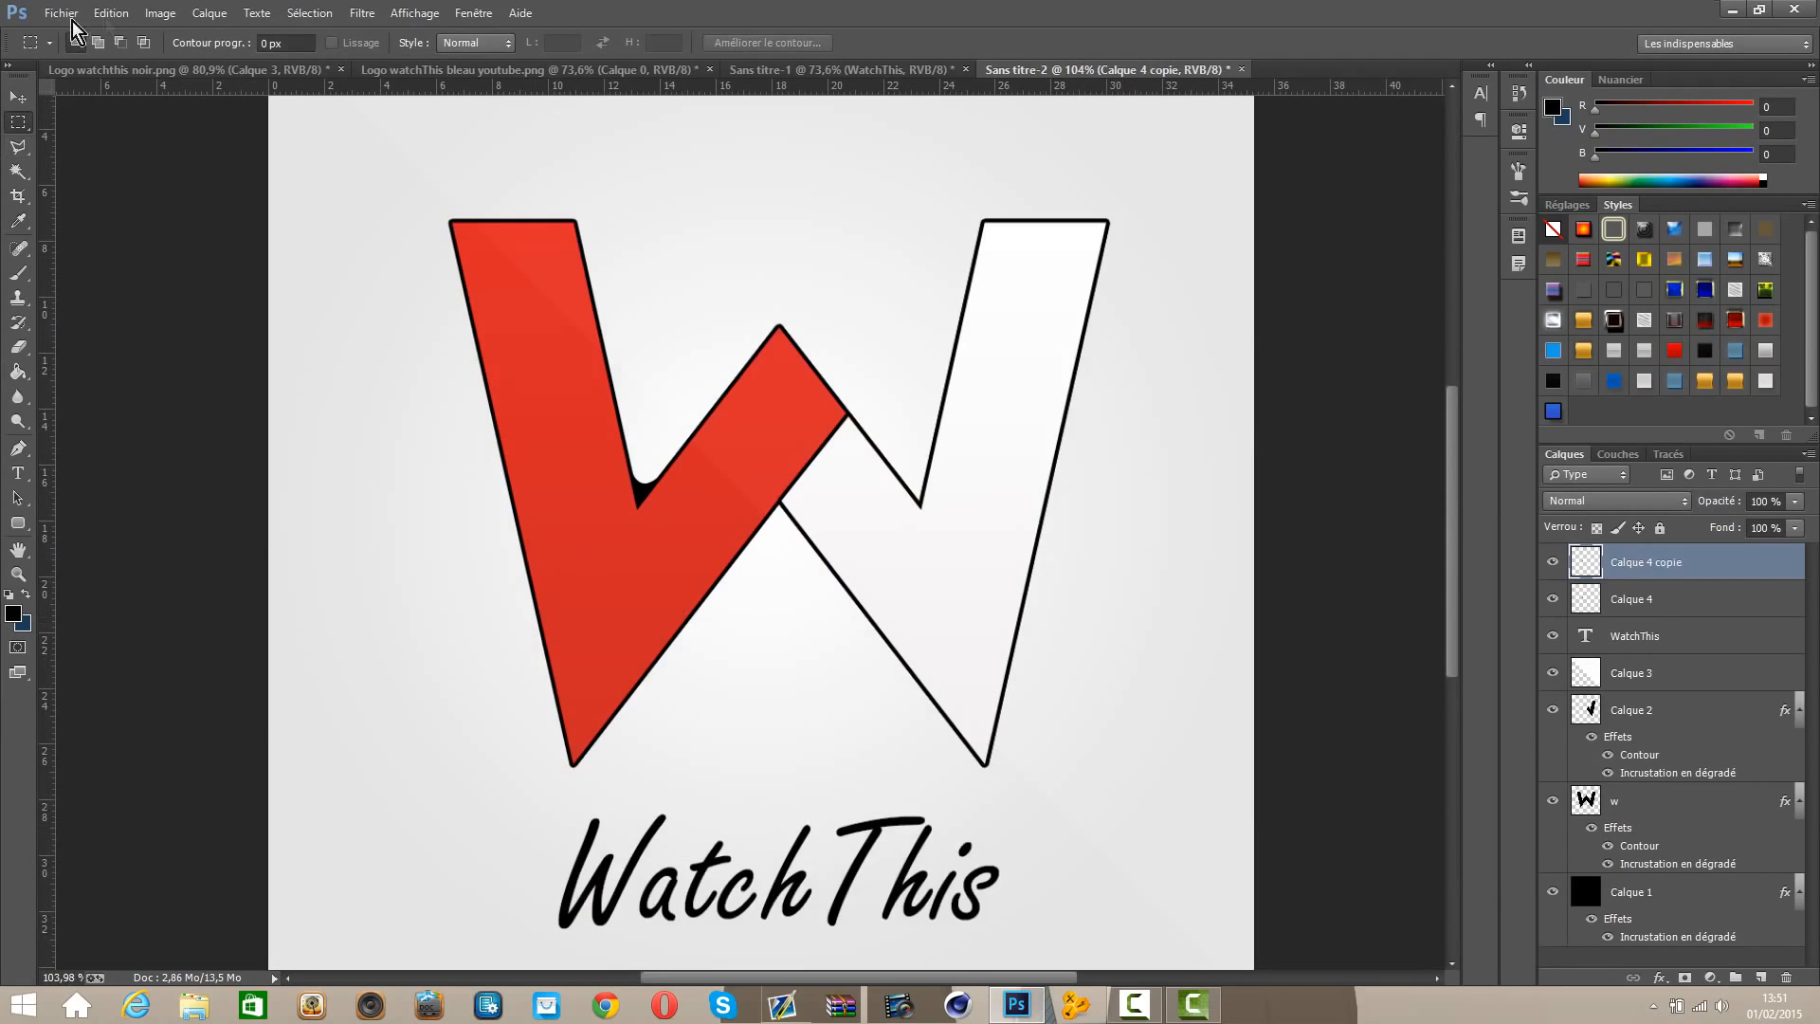
left_click(110, 14)
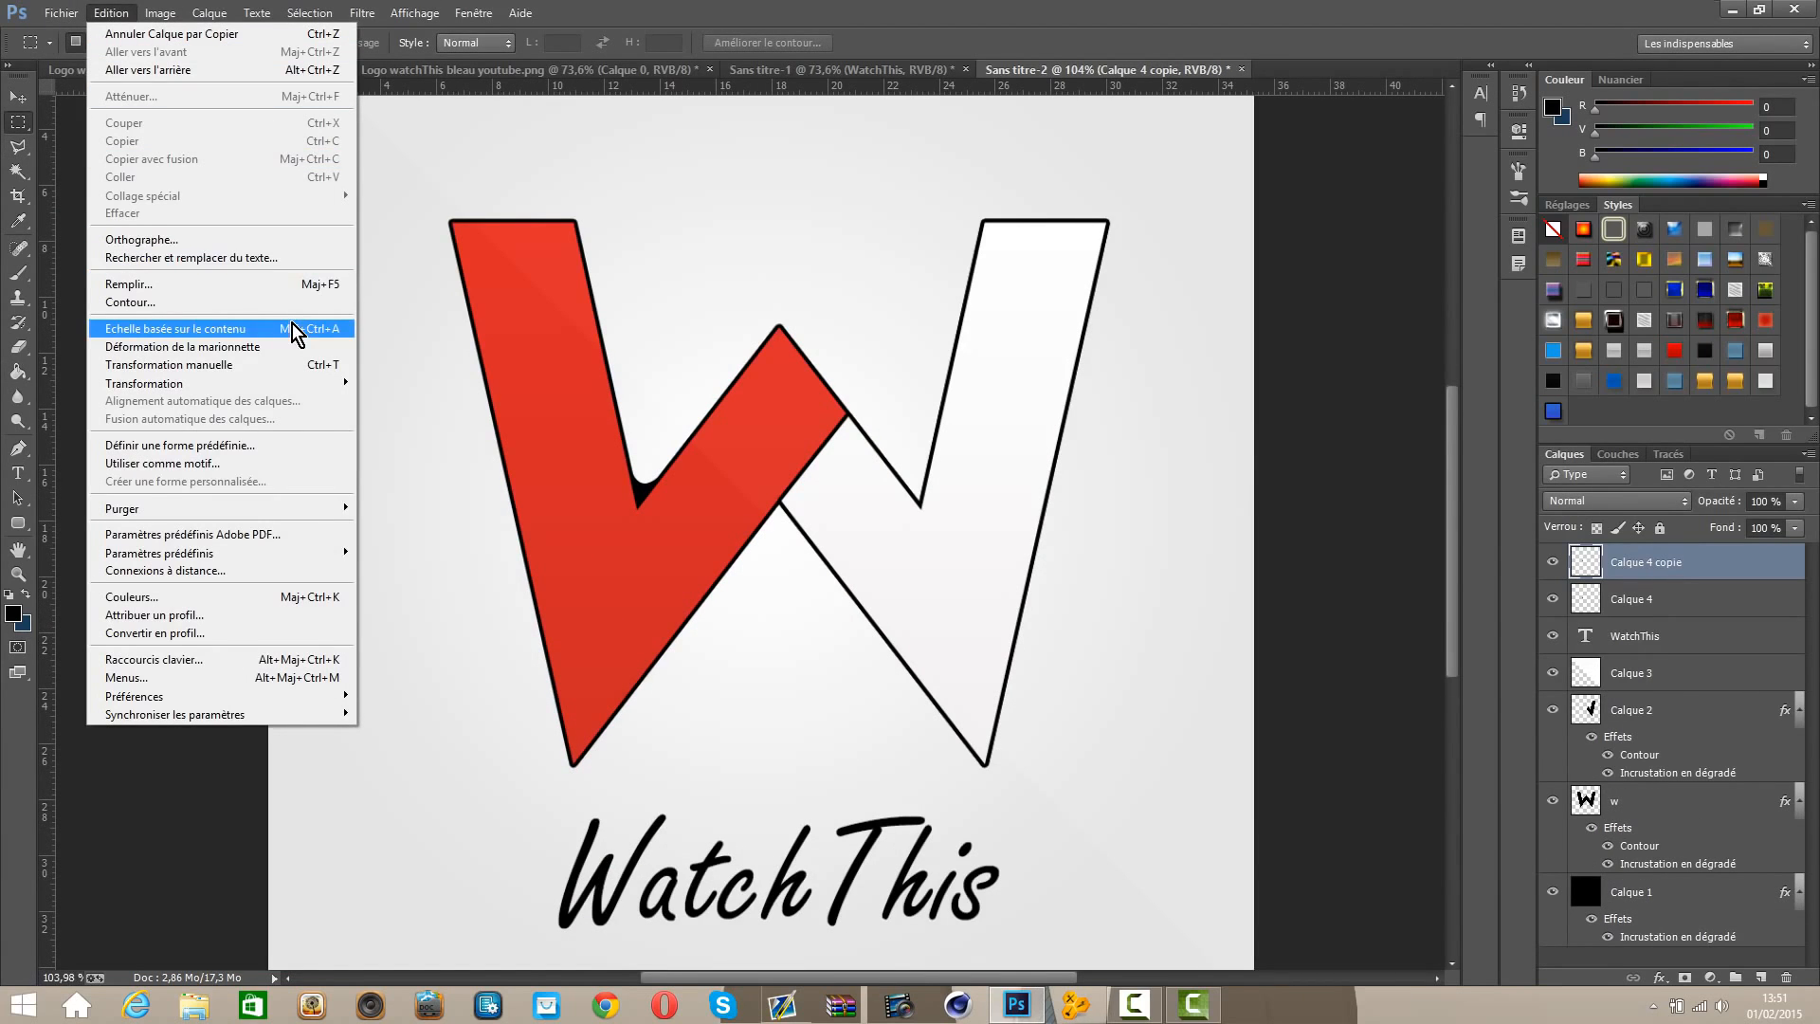
mouse_move(337, 384)
left_click(513, 591)
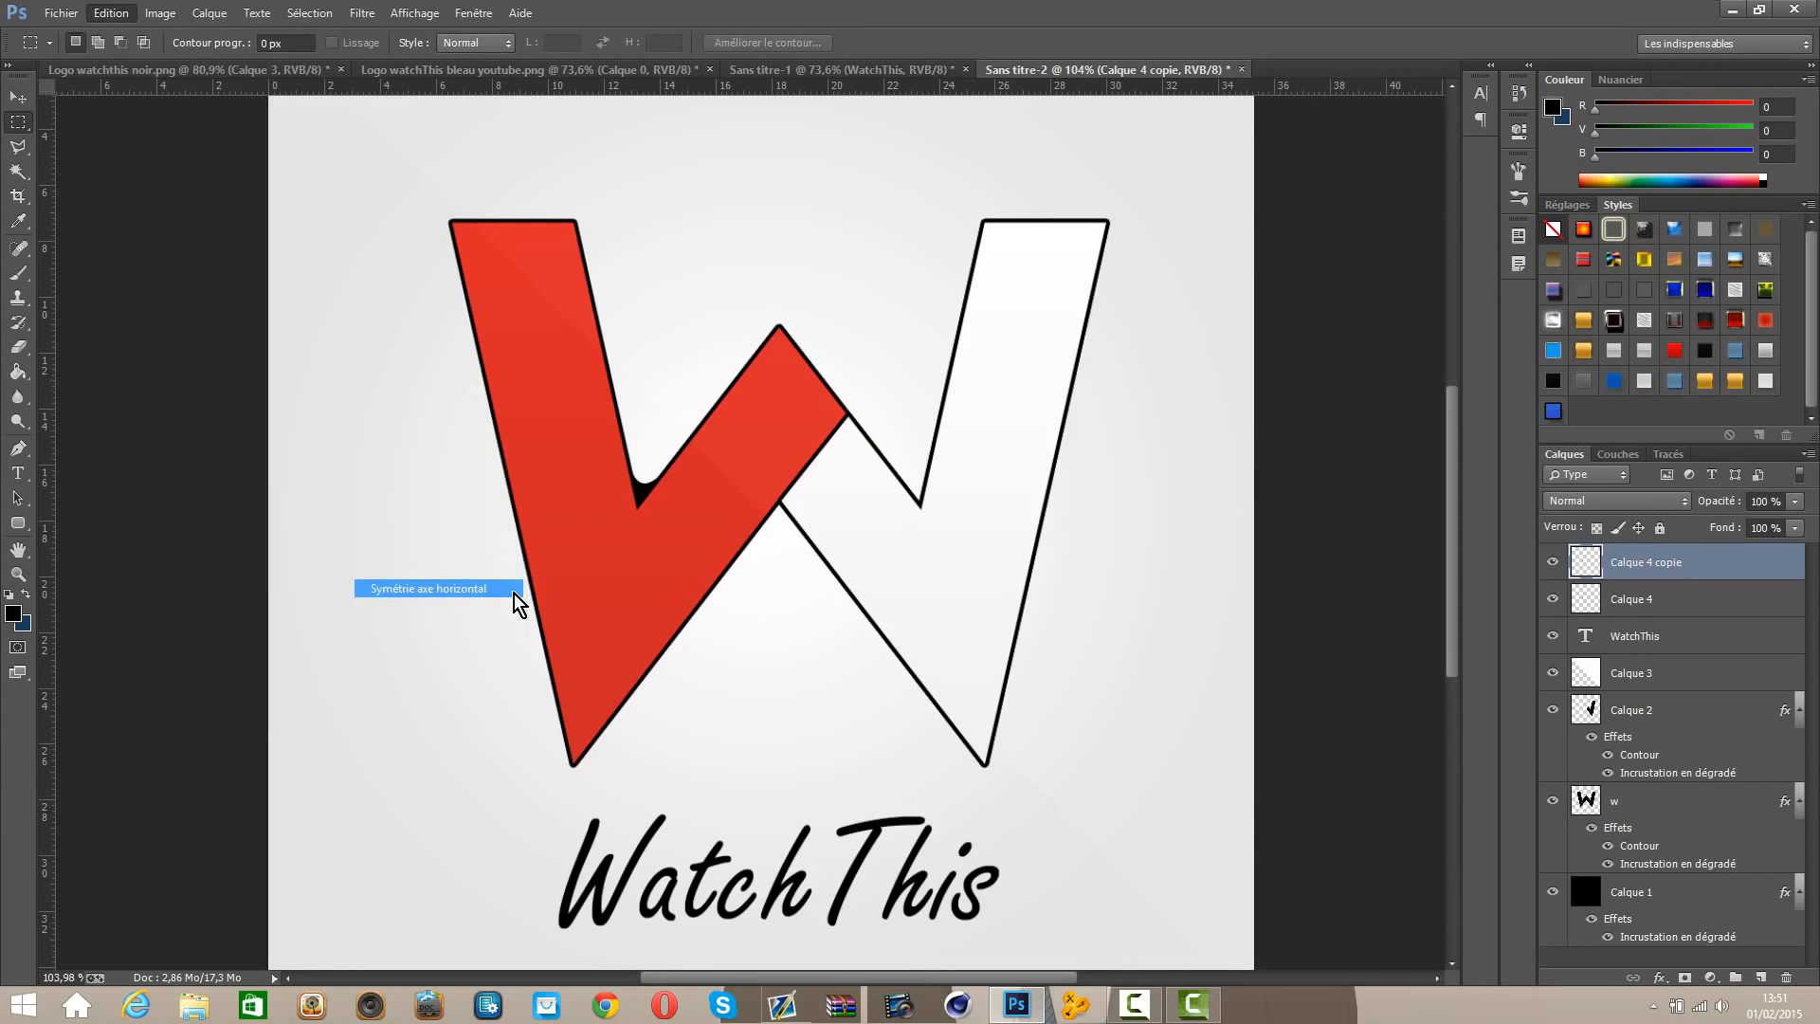
left_click(24, 96)
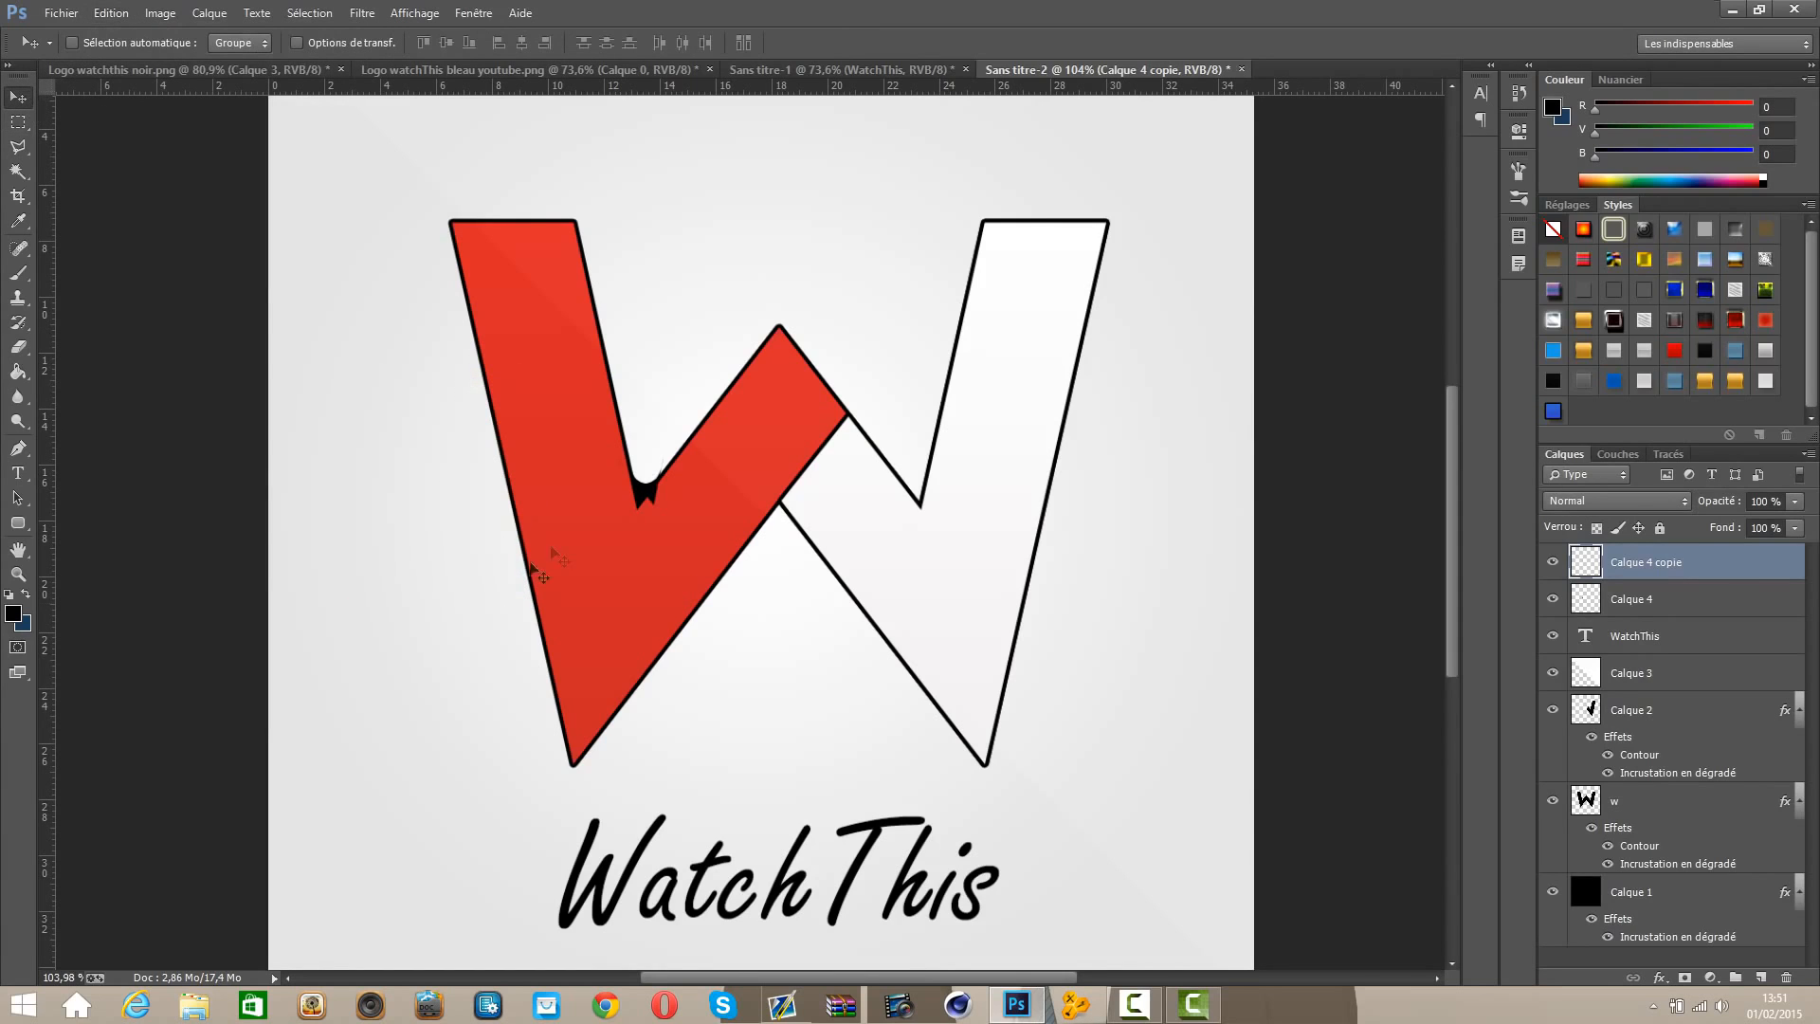
left_click_drag(652, 570, 911, 591)
Step: Draw a curved Pen path under the peak where the red and white parts meet and convert it into a selection
scroll(834, 581, "up", 6)
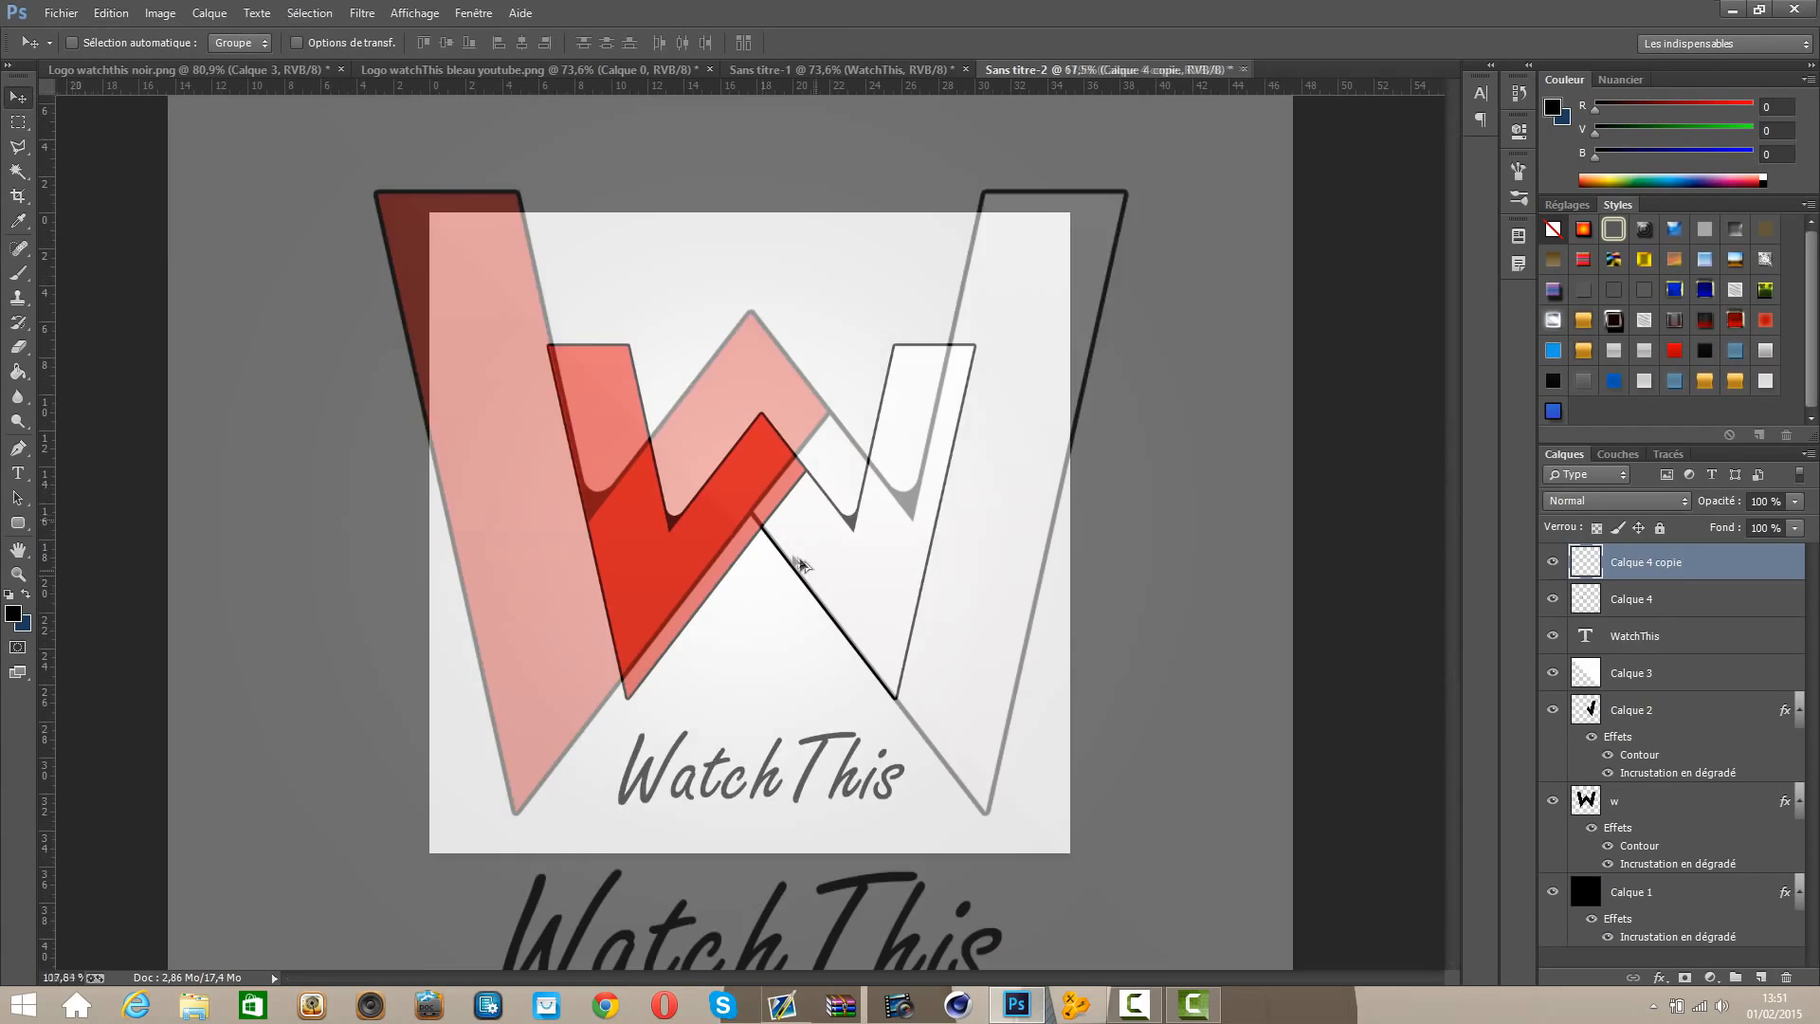
left_click(16, 454)
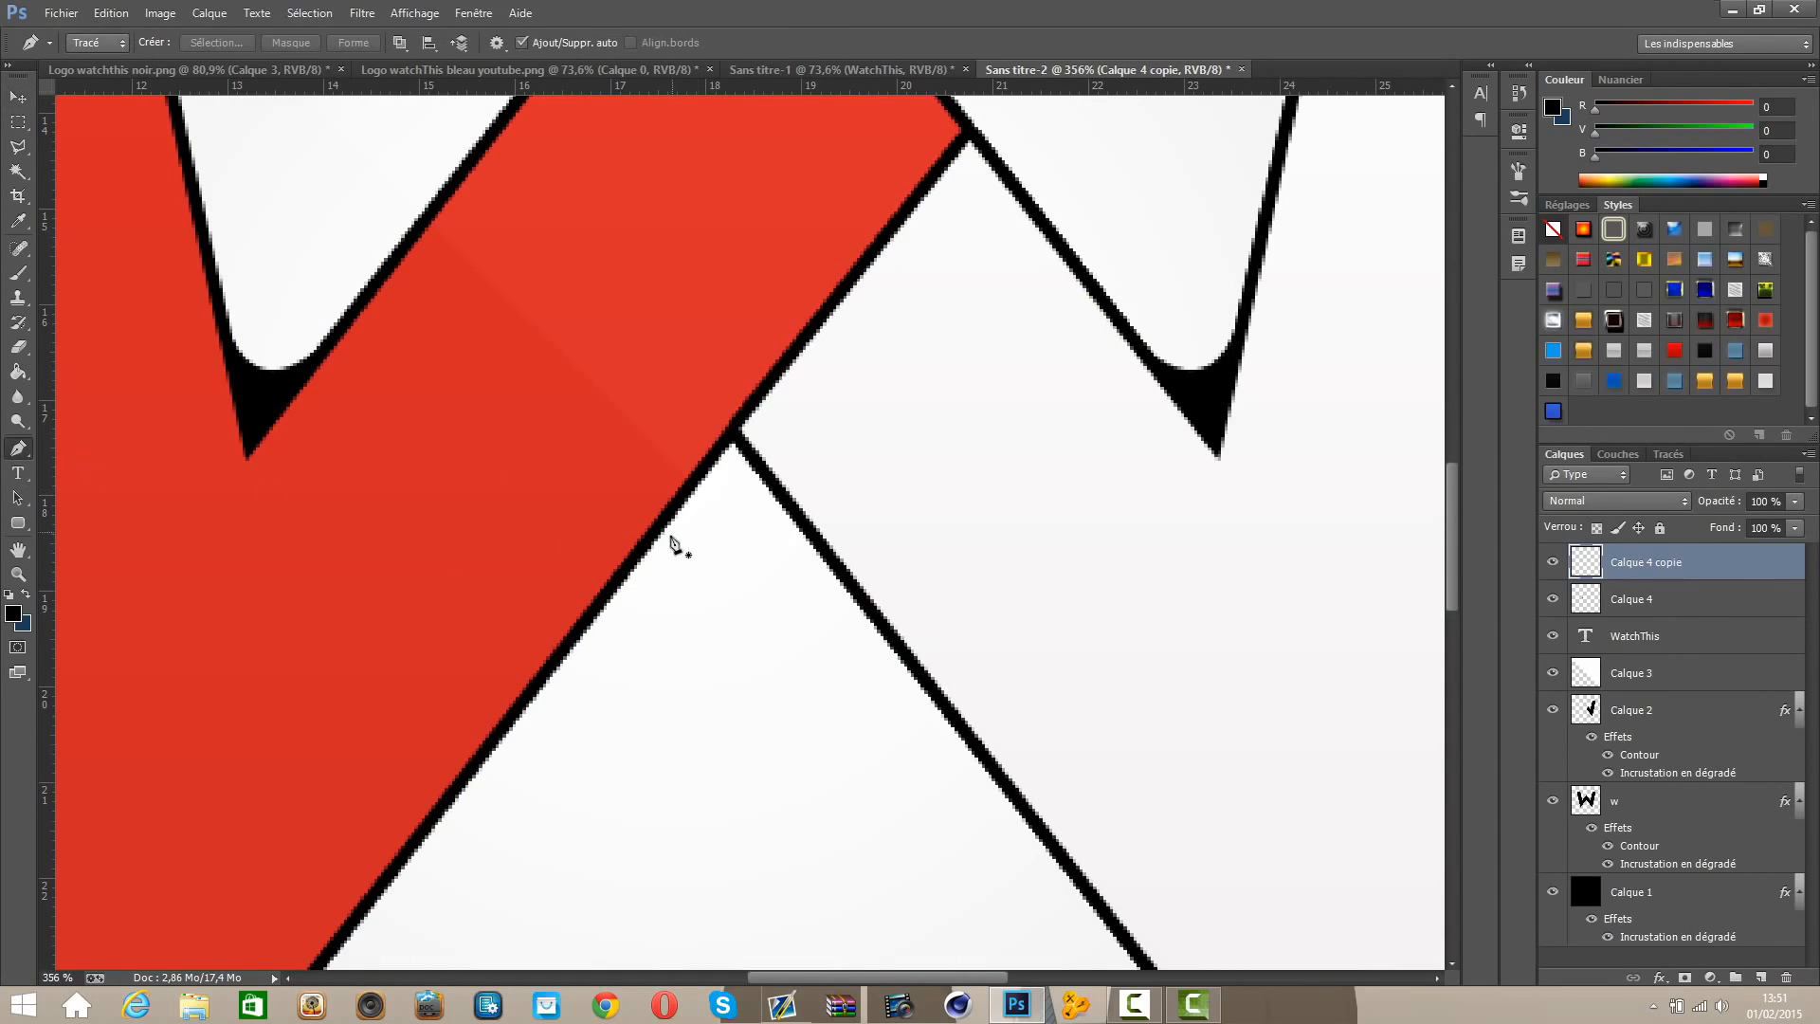
left_click(654, 542)
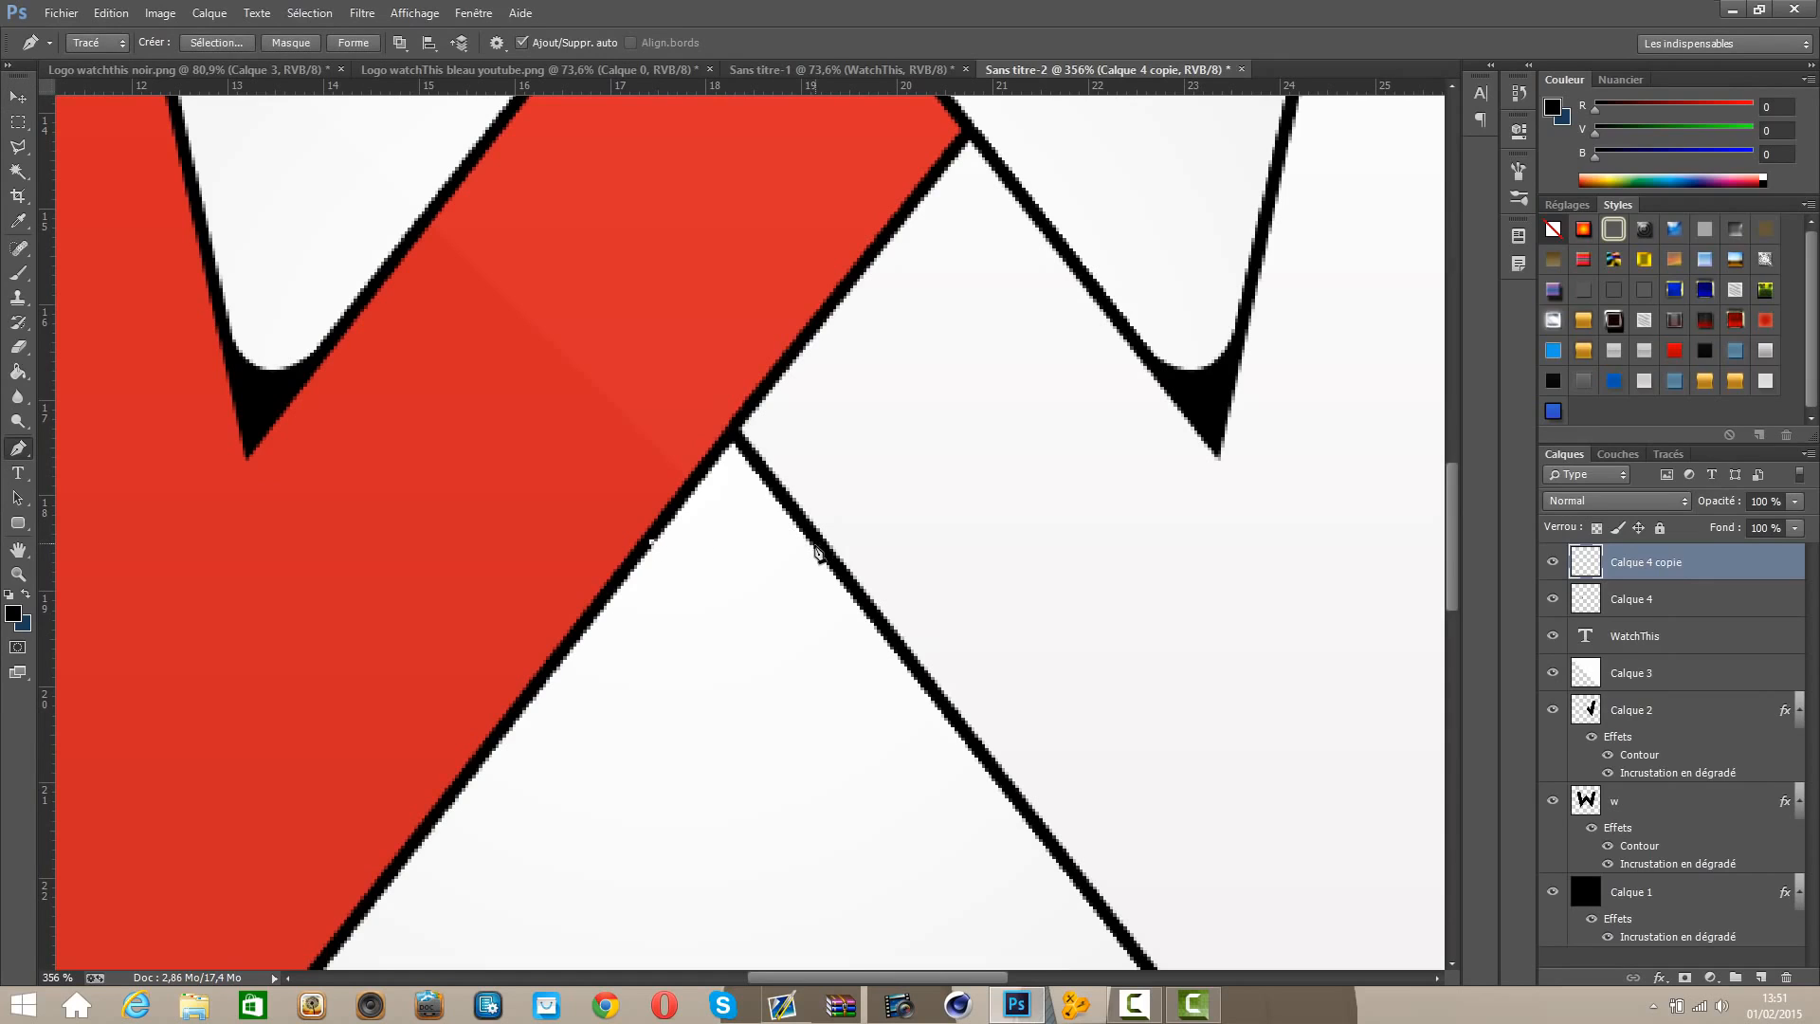
left_click_drag(813, 546, 892, 667)
left_click(735, 433, "alt")
right_click(739, 455)
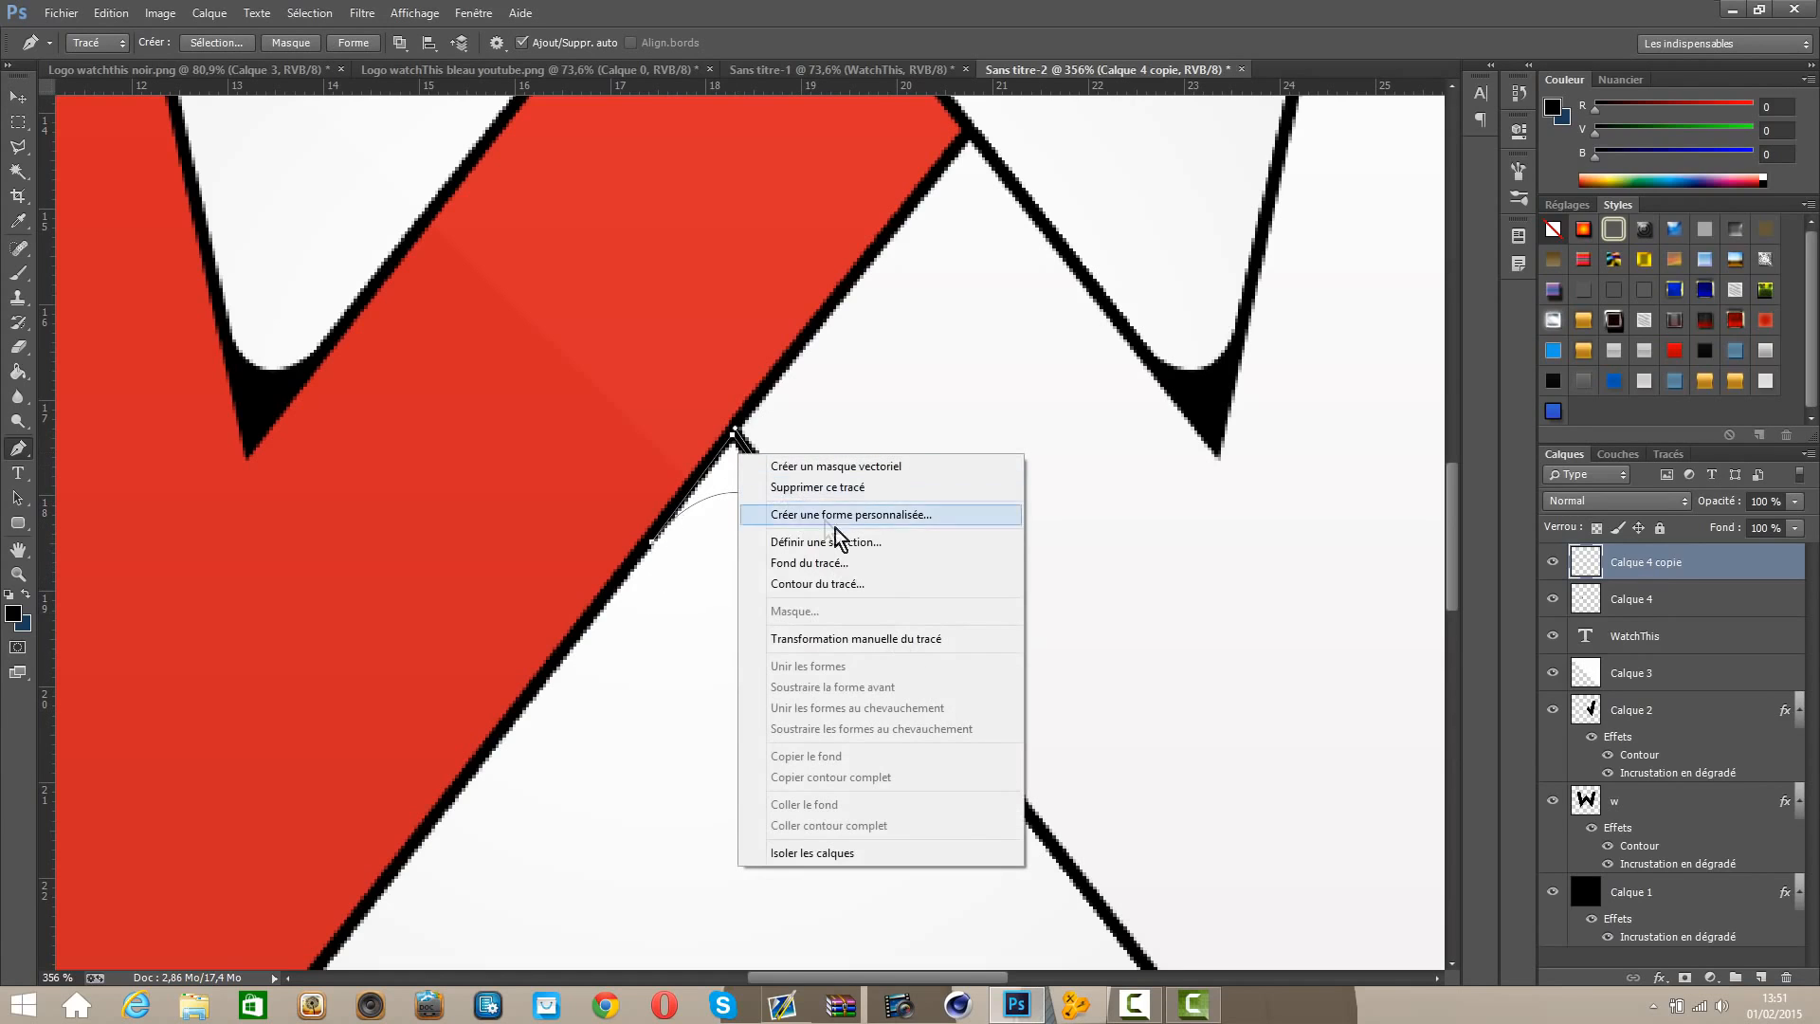
left_click(925, 540)
left_click(1046, 307)
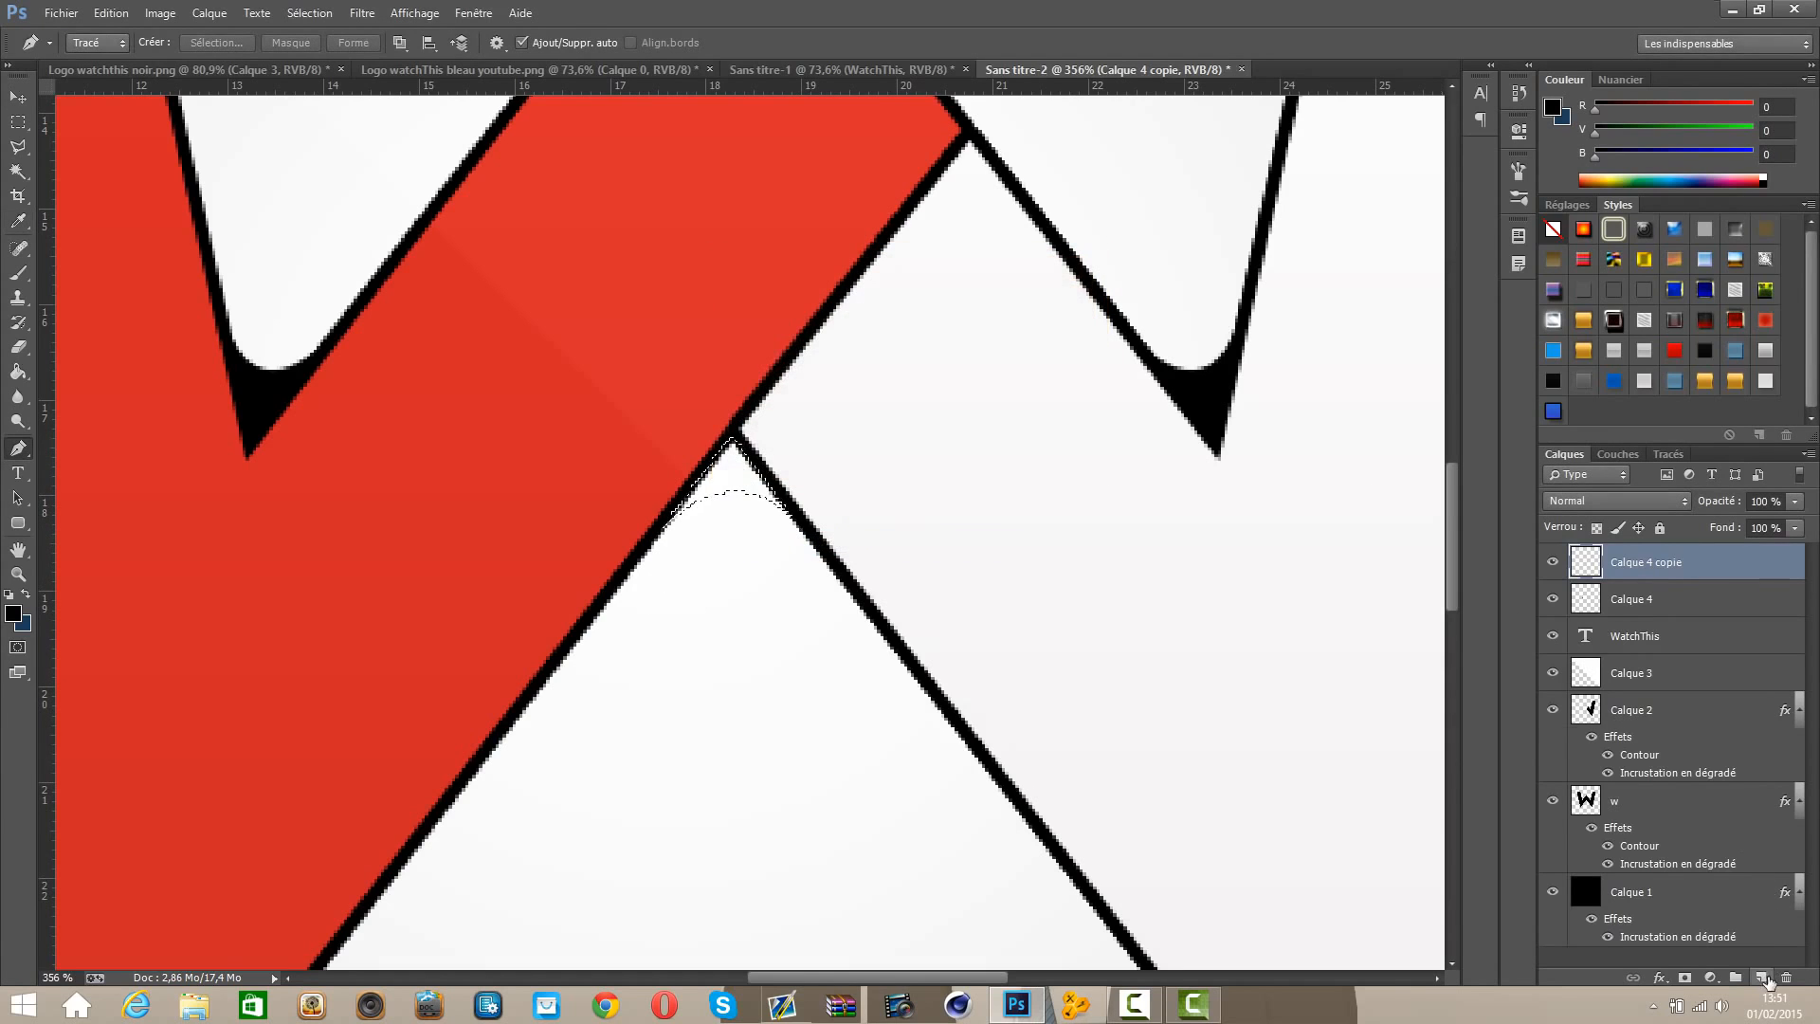
Step: Fill the peak selection with black on a new layer and clear the selection
left_click(1761, 977)
key("g")
left_click(743, 479)
key("m")
key("ctrl+d")
scroll(630, 556, "down", 3)
scroll(631, 560, "down", 3)
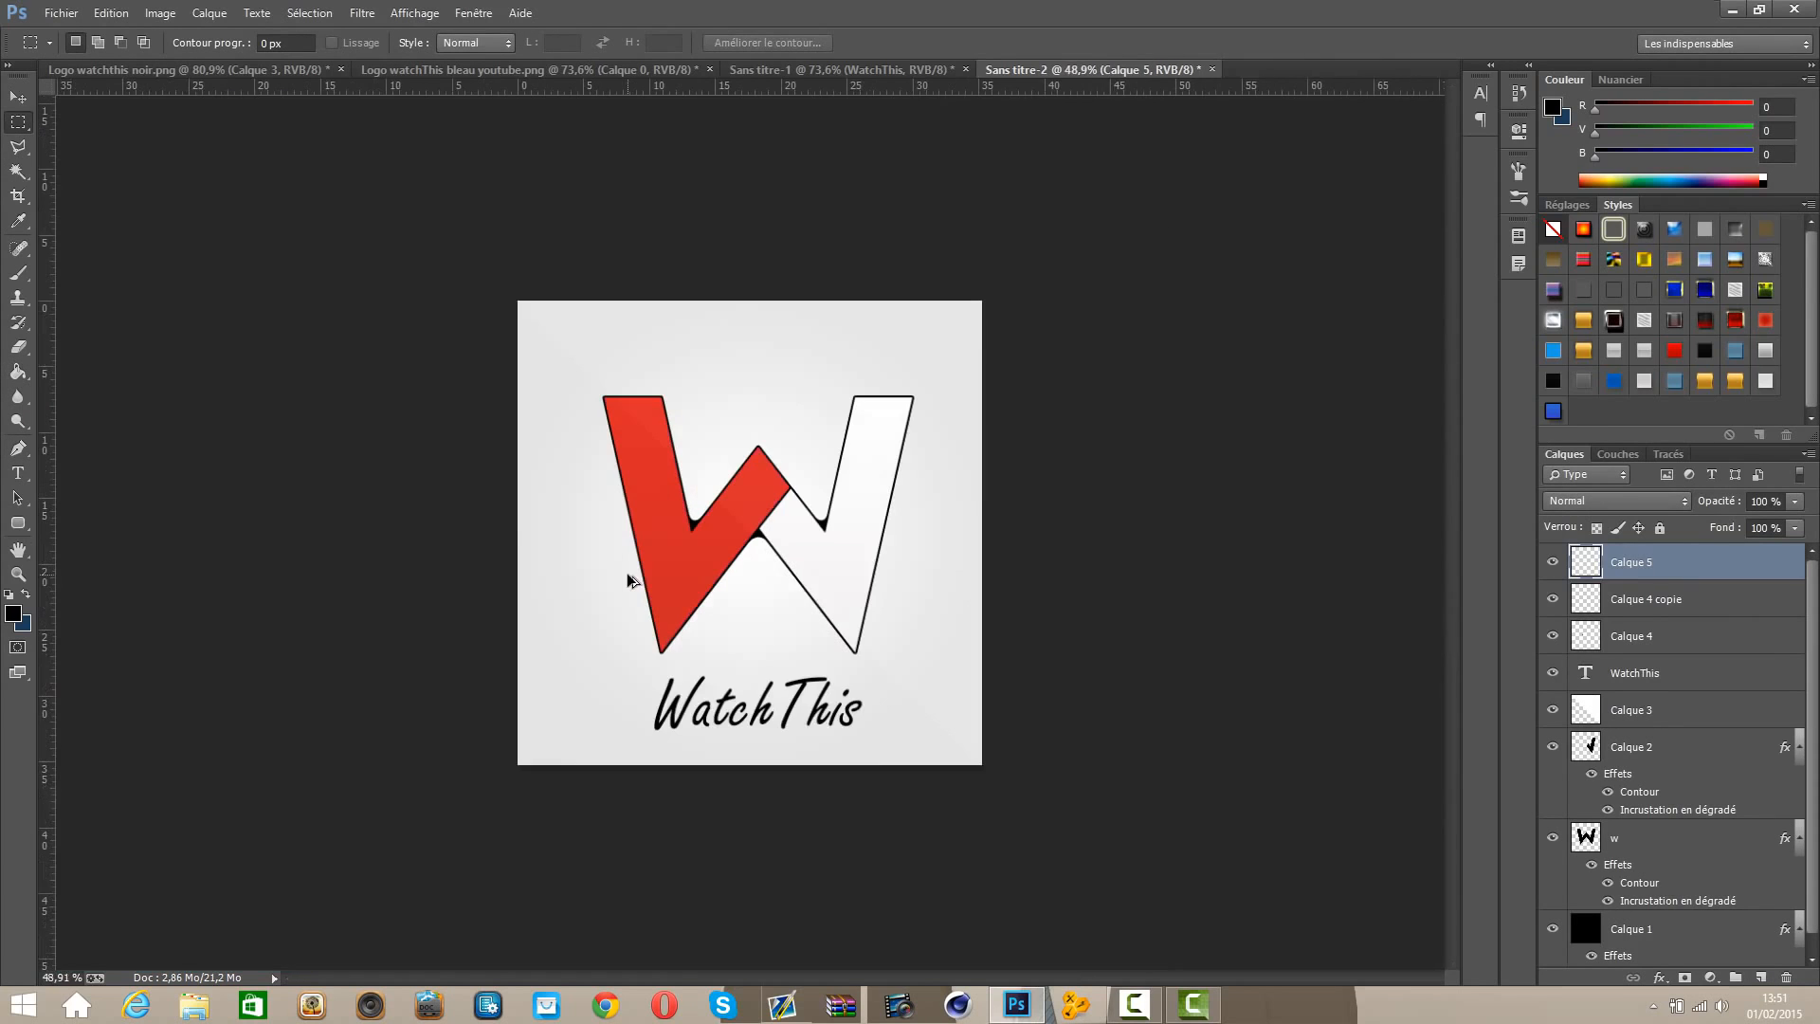
scroll(629, 569, "up", 2)
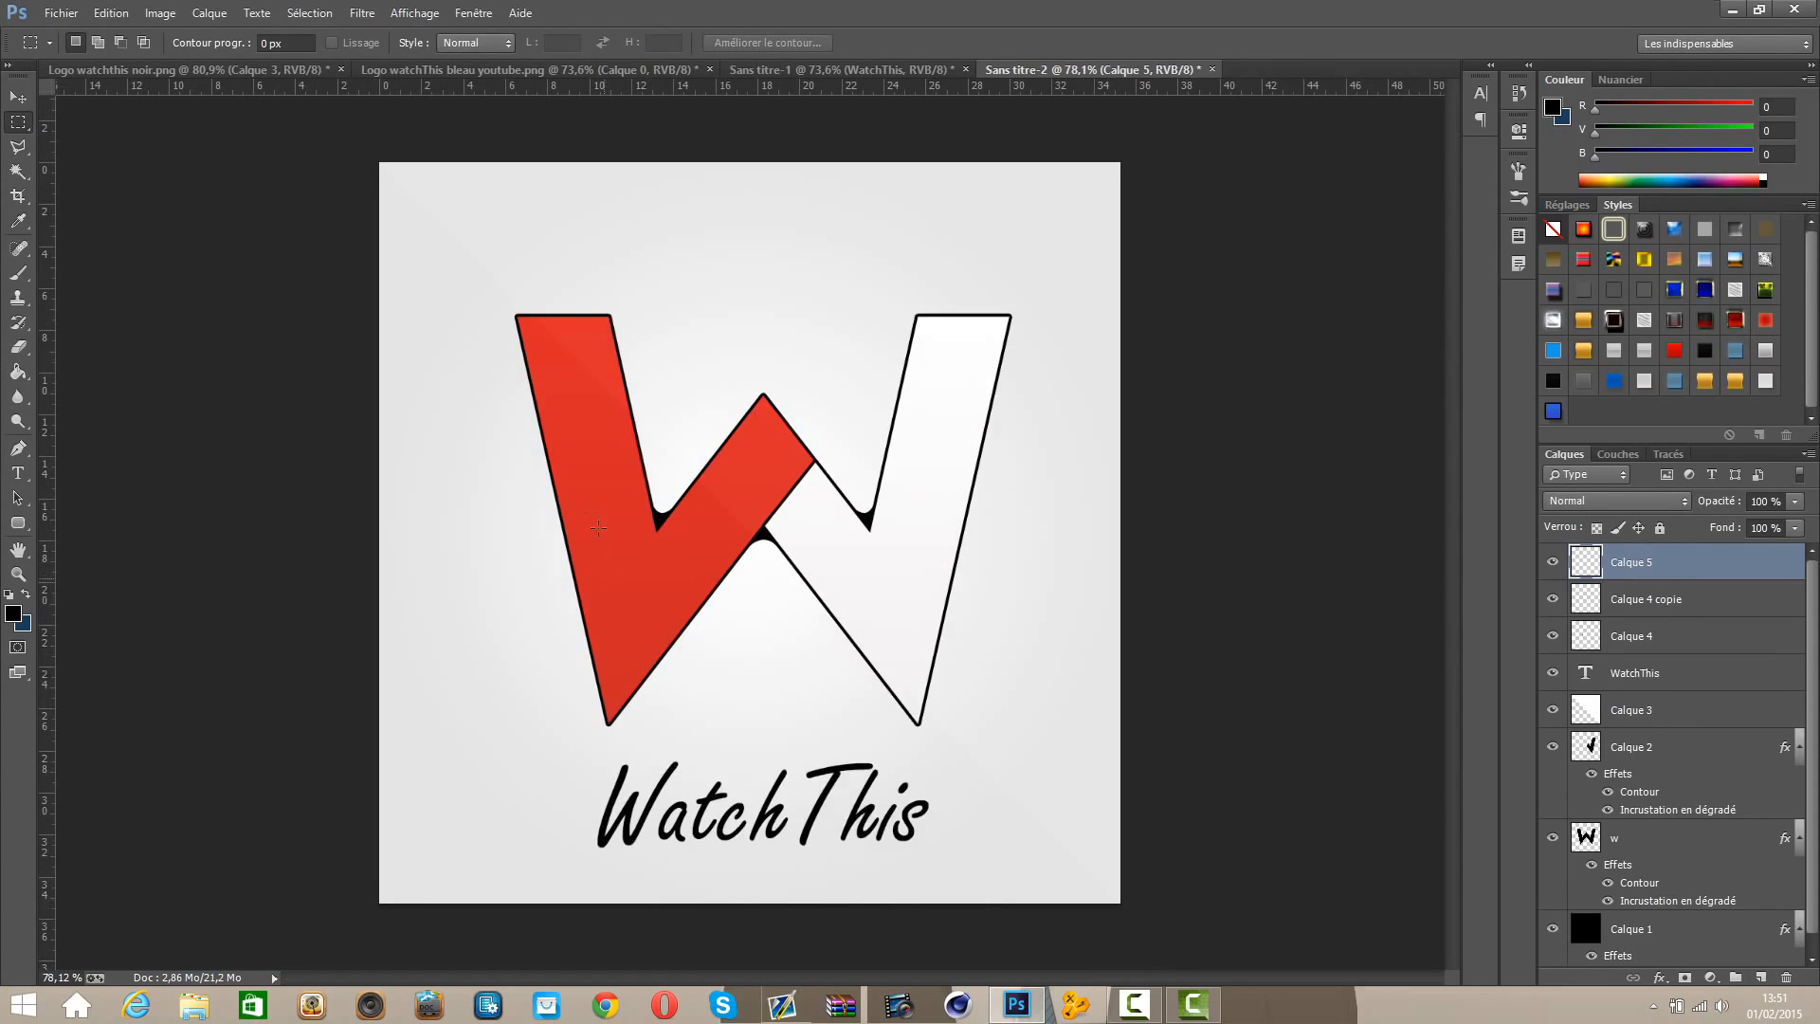
Step: Set the end stop of the w layer's gradient overlay to the lighter red f03b3b
left_click(1600, 838)
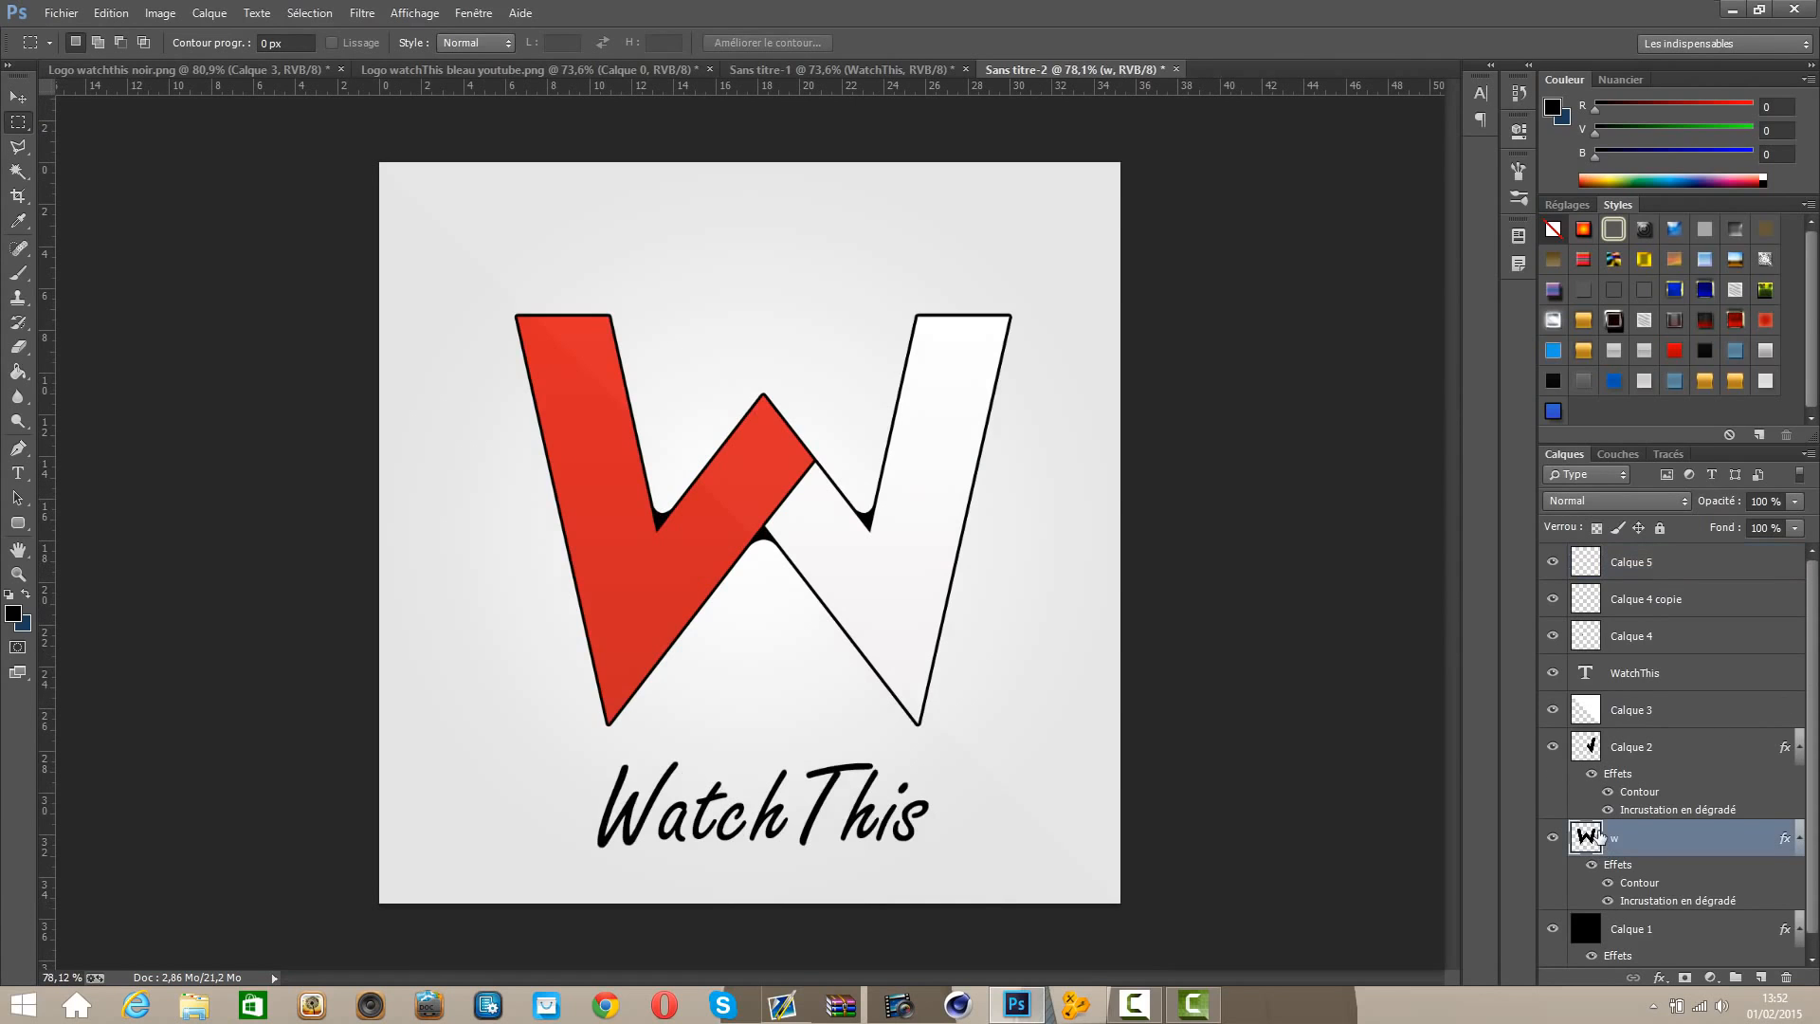
double_click(1602, 835)
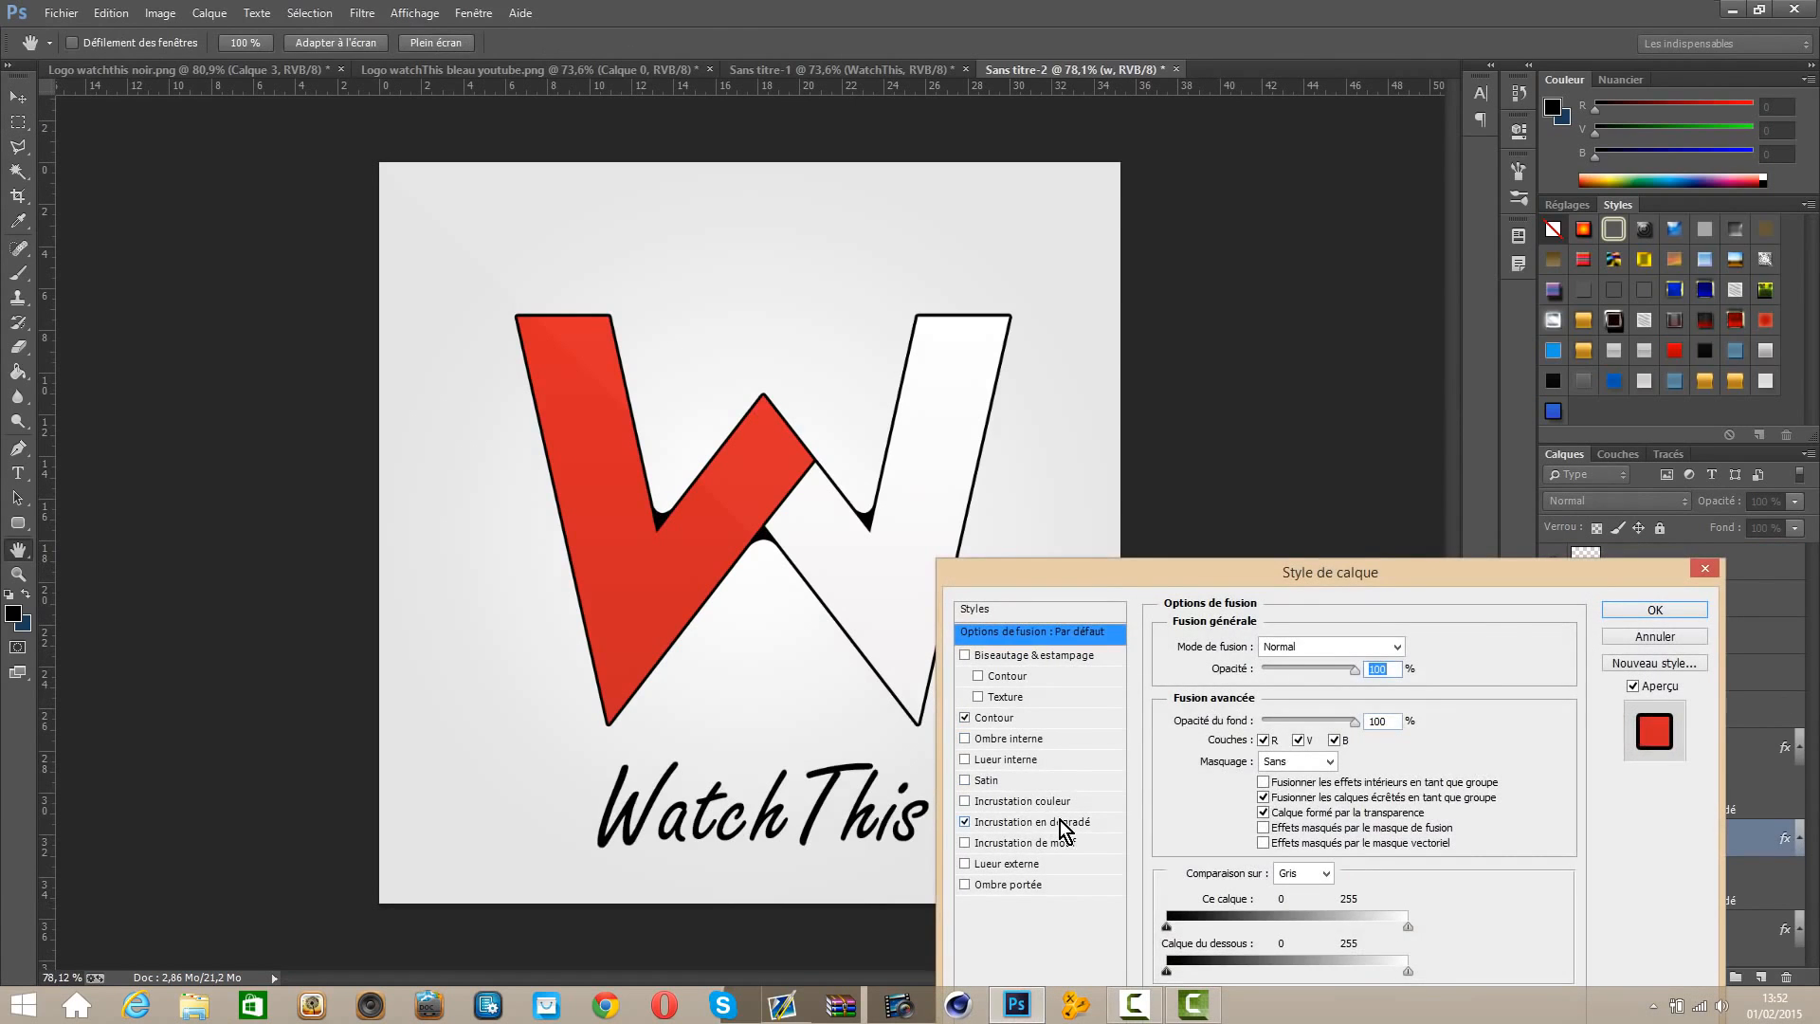
left_click(1063, 830)
left_click(1303, 691)
left_click(1552, 573)
left_click(1230, 649)
left_click_drag(1130, 618, 1118, 598)
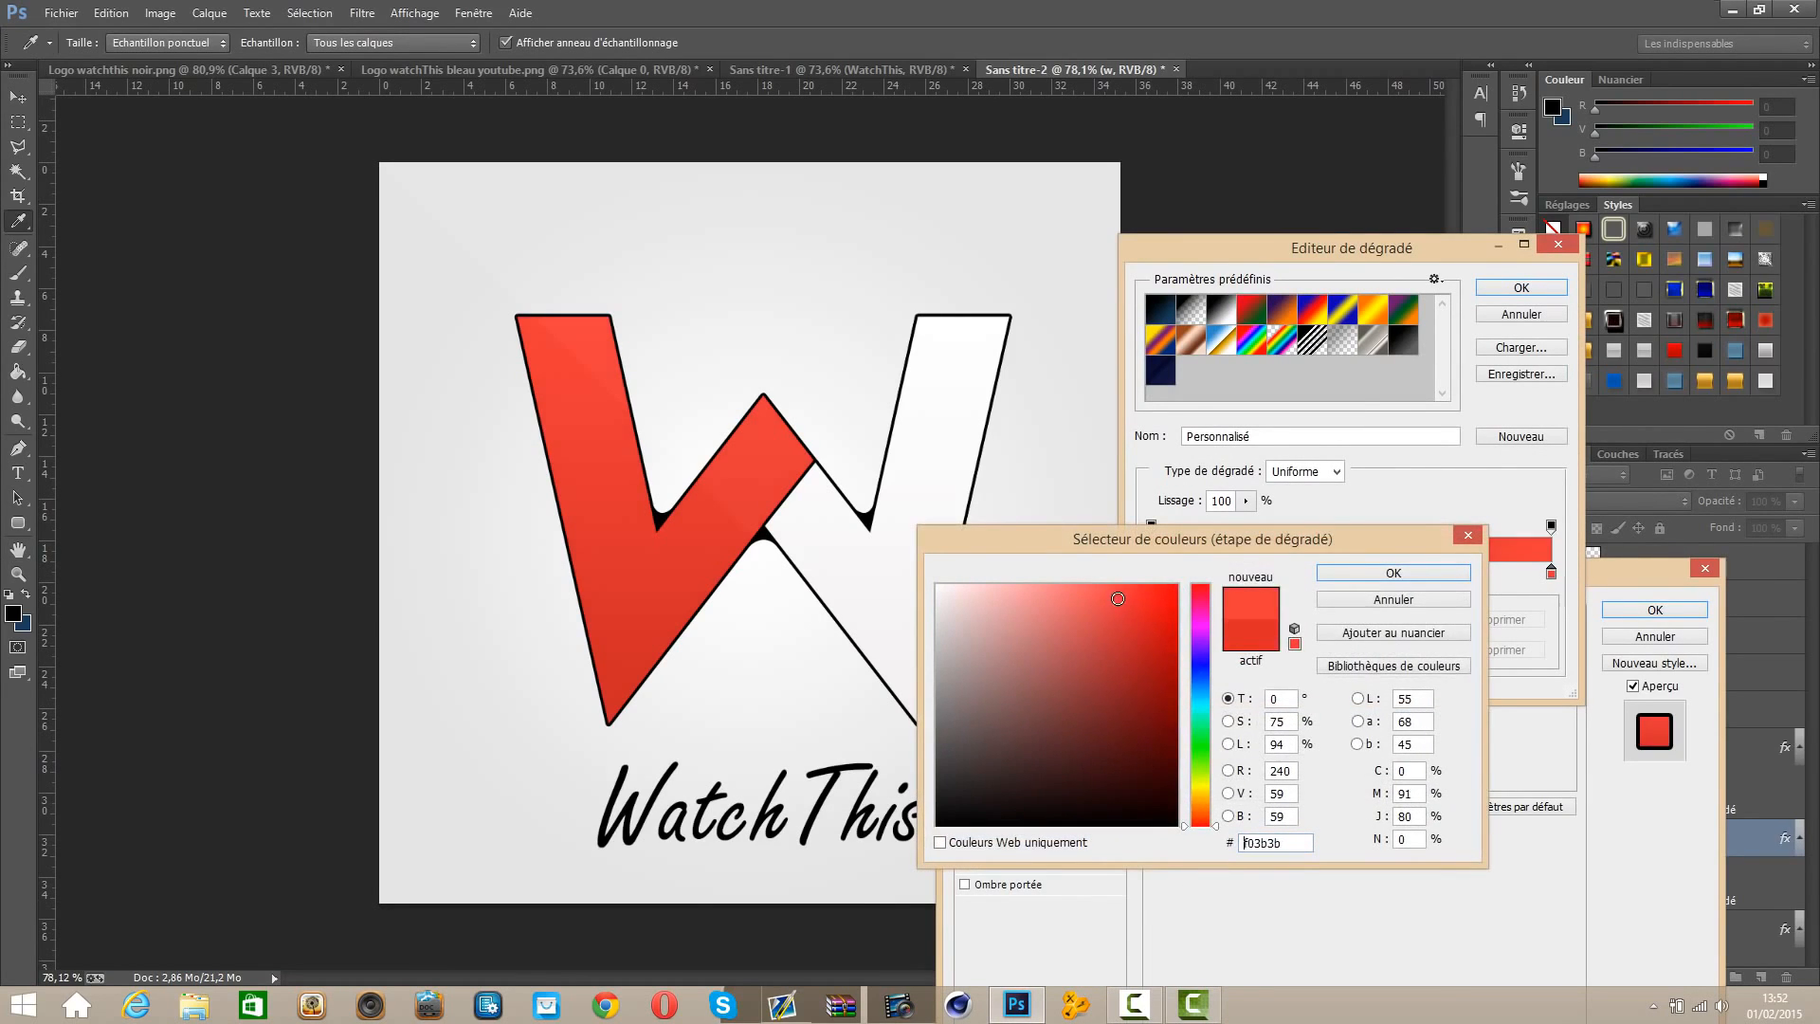
left_click(1394, 573)
Step: Set the start stop of the w layer's gradient overlay to the darker red c71b1b and apply the layer style
left_click(1152, 572)
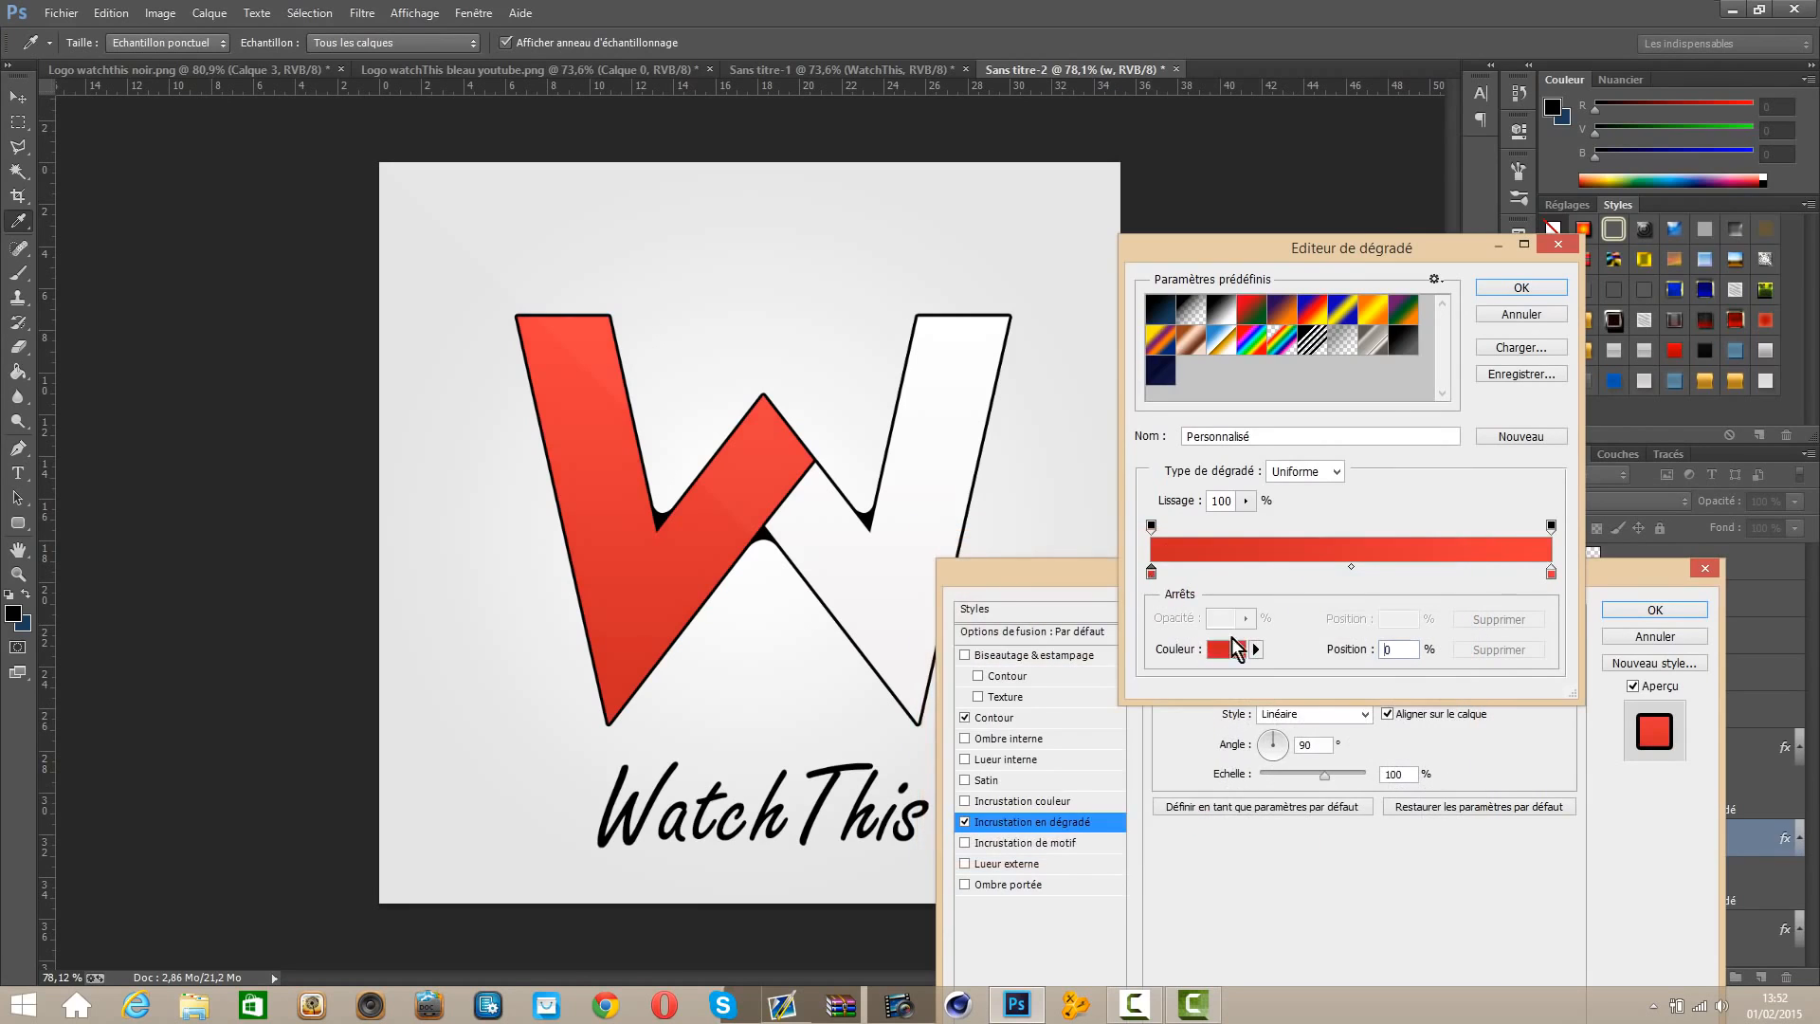
left_click(1223, 648)
left_click(1137, 639)
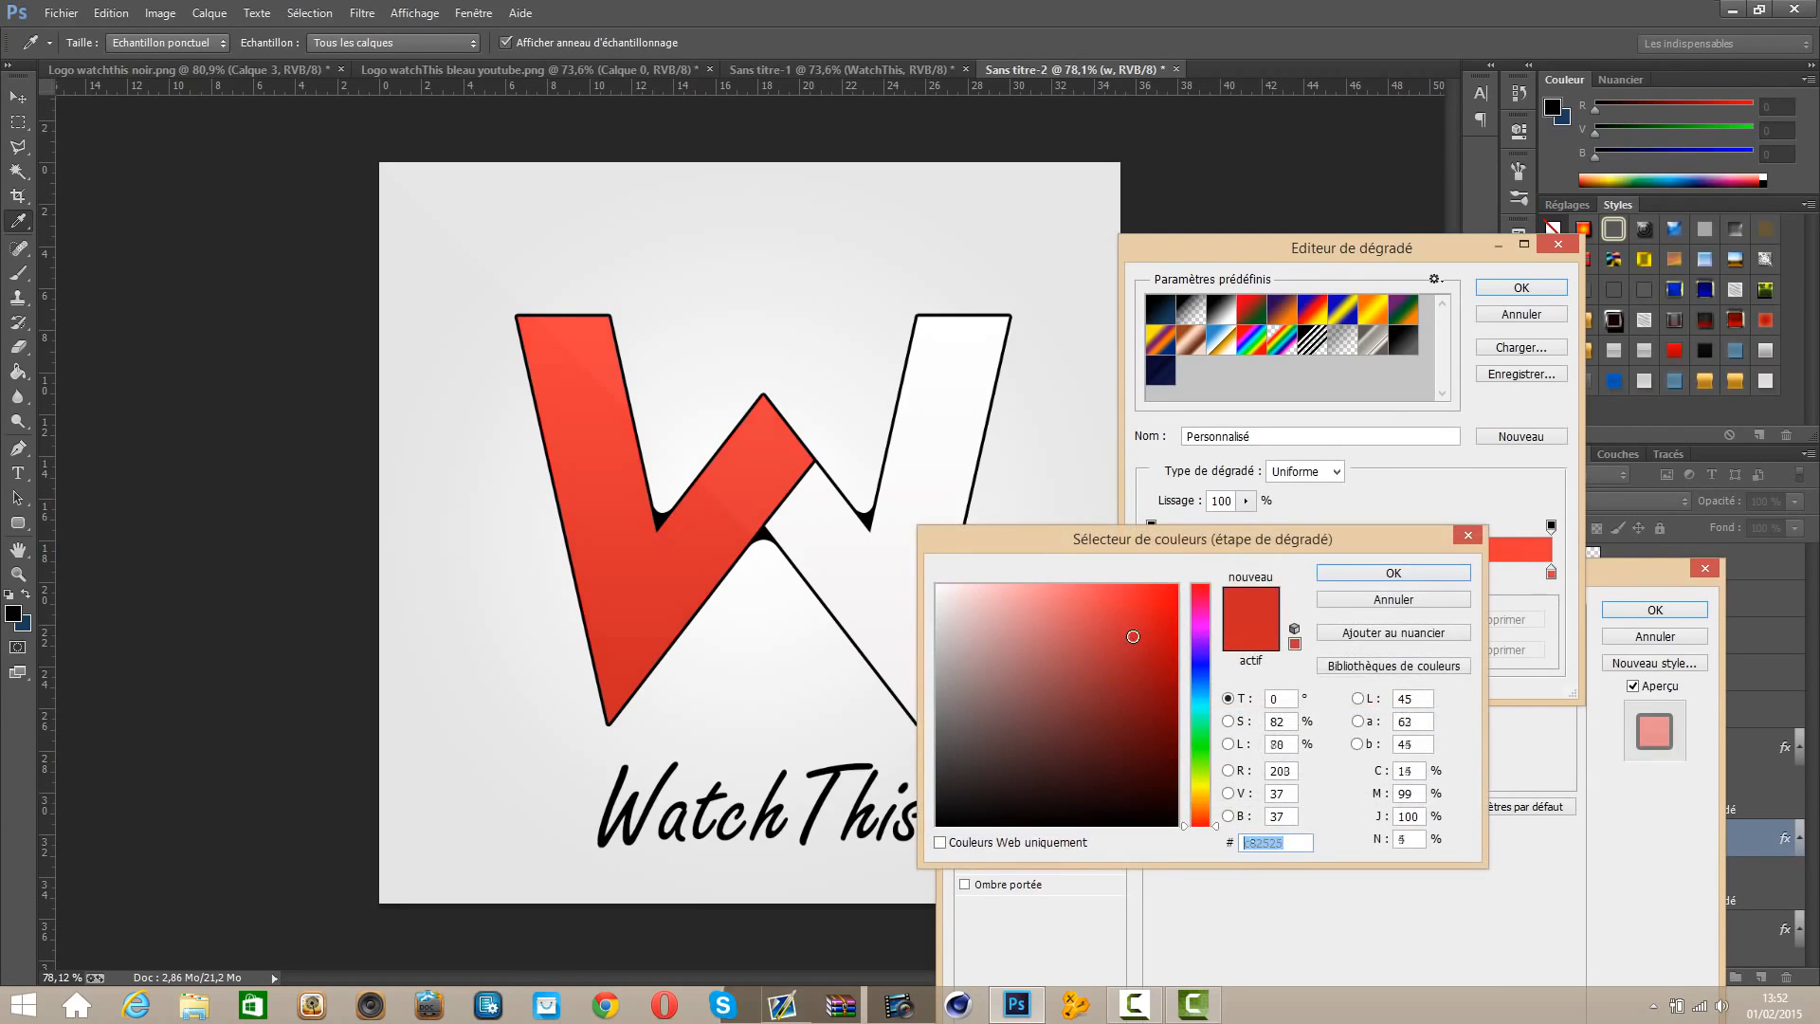
left_click(1145, 637)
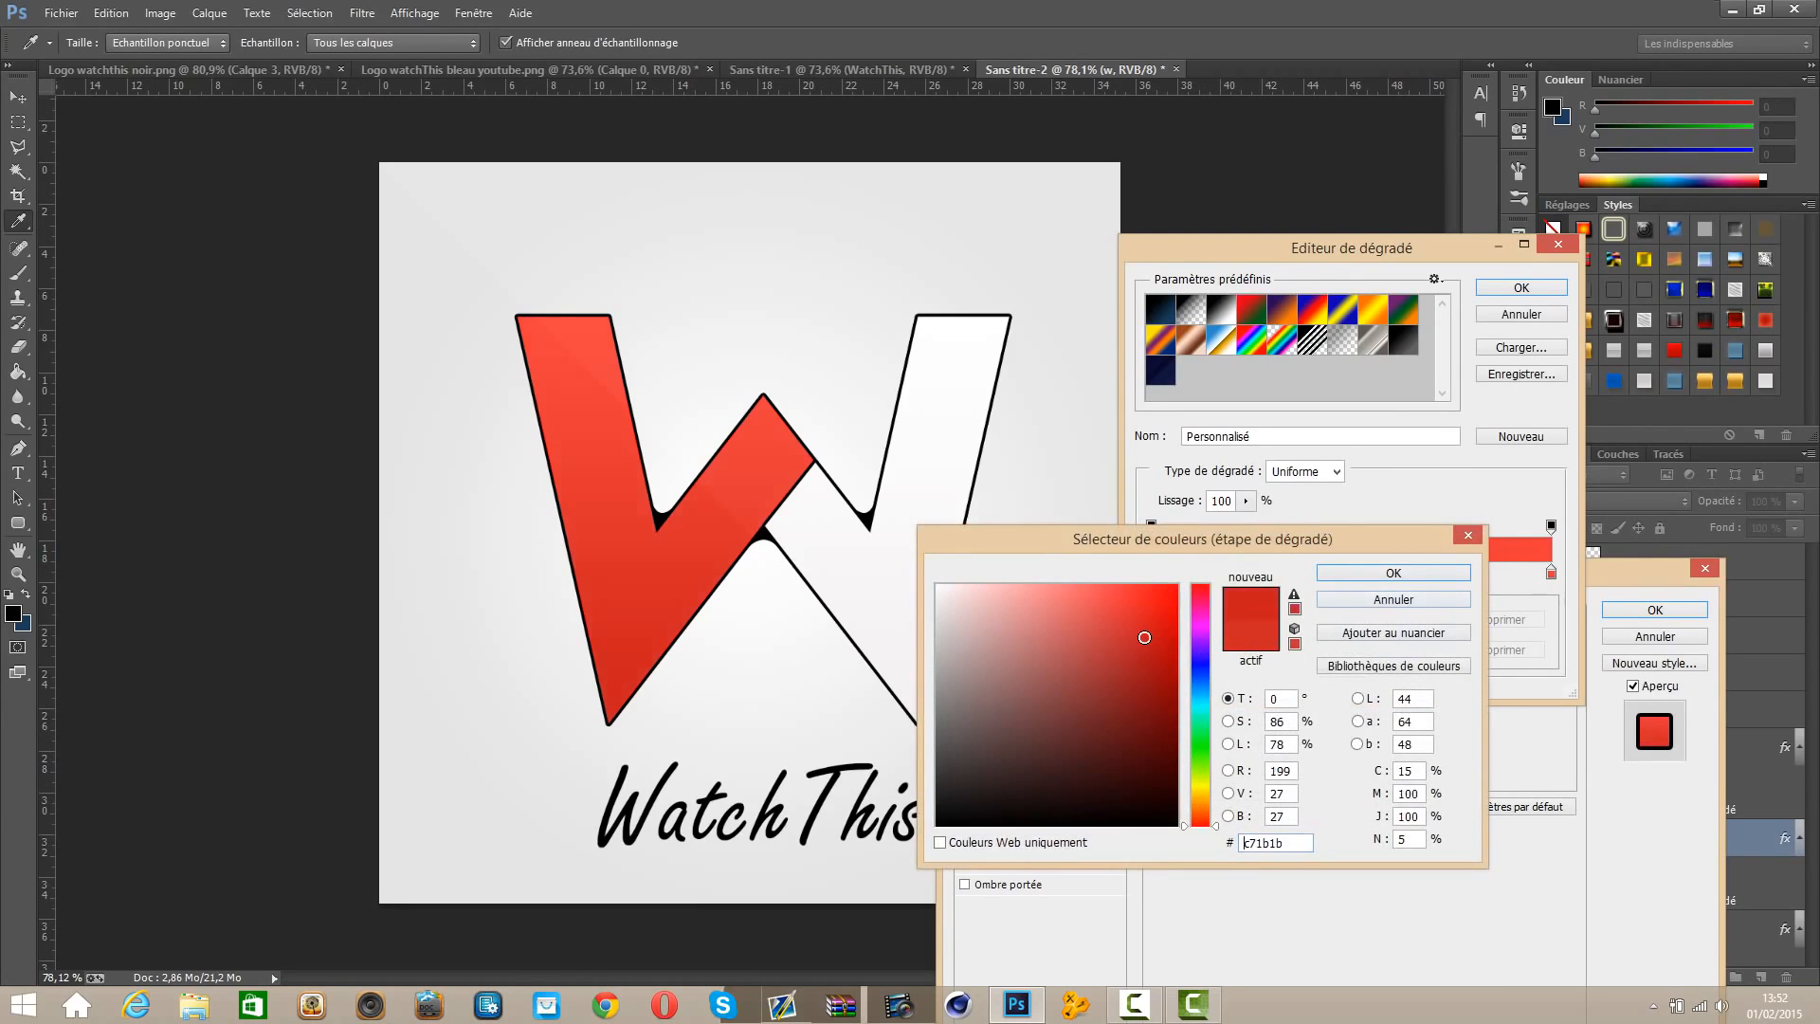
left_click(1369, 574)
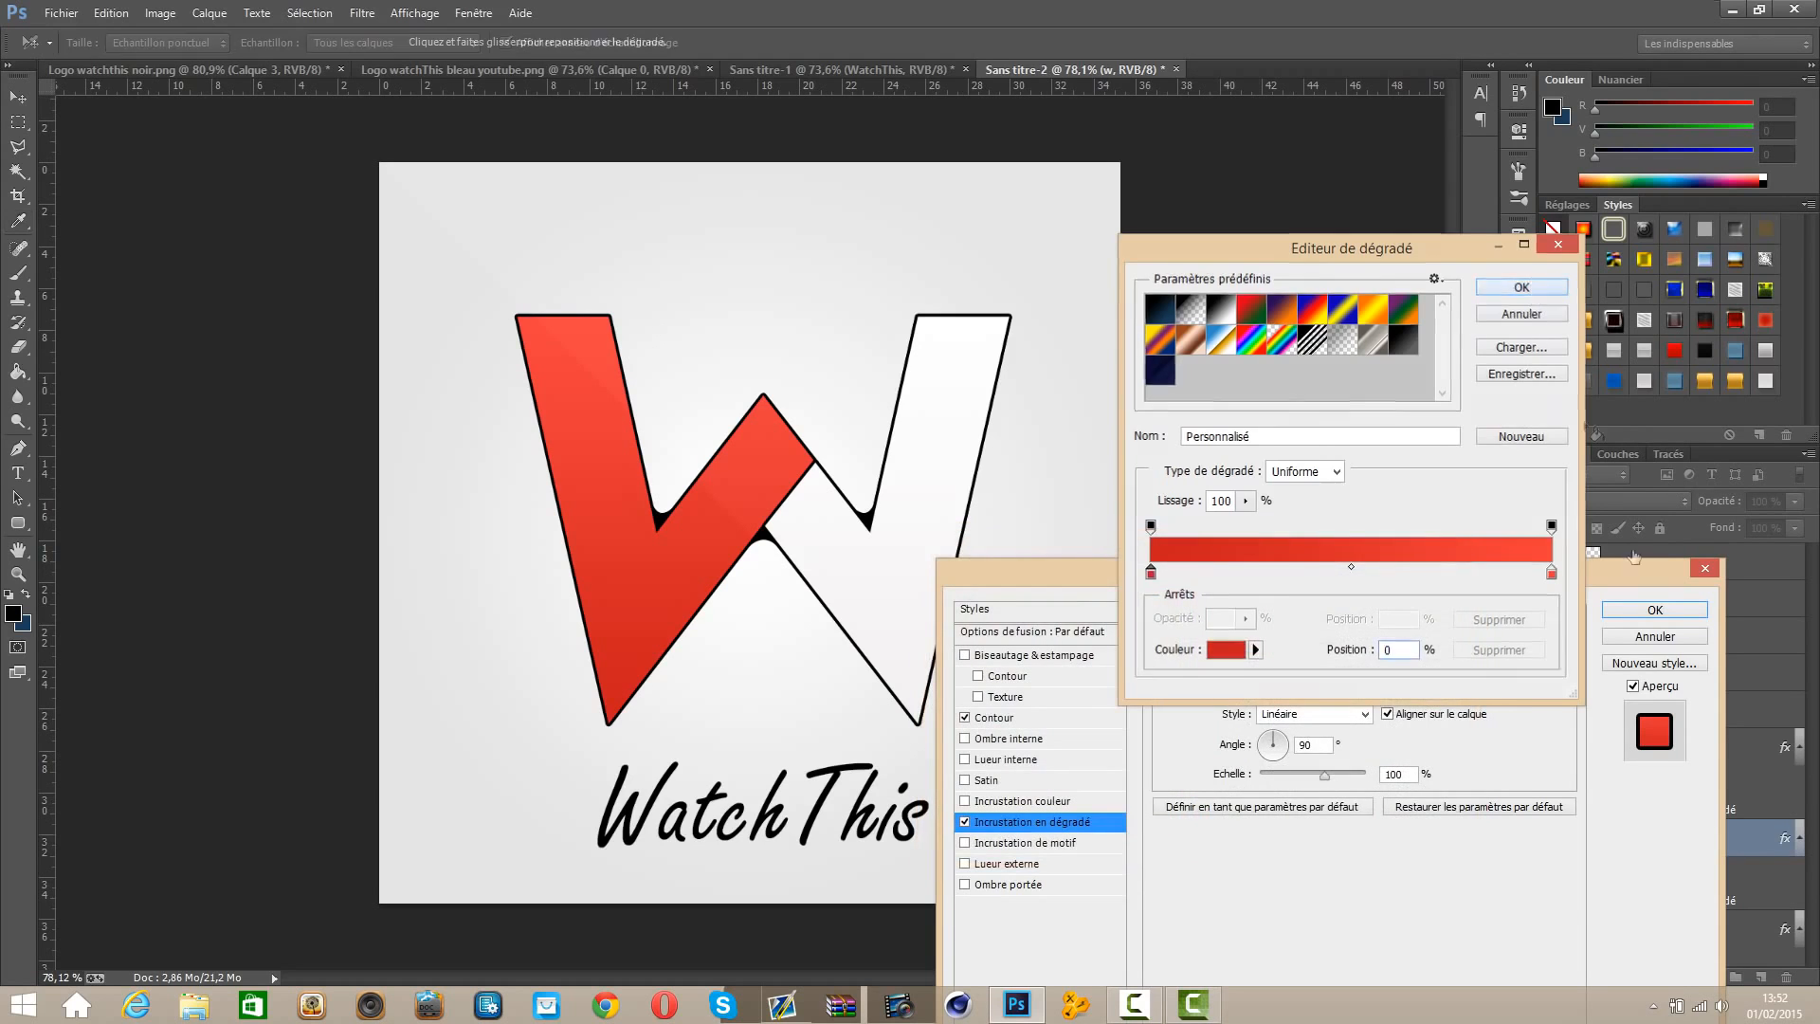
key("Return")
left_click(1656, 609)
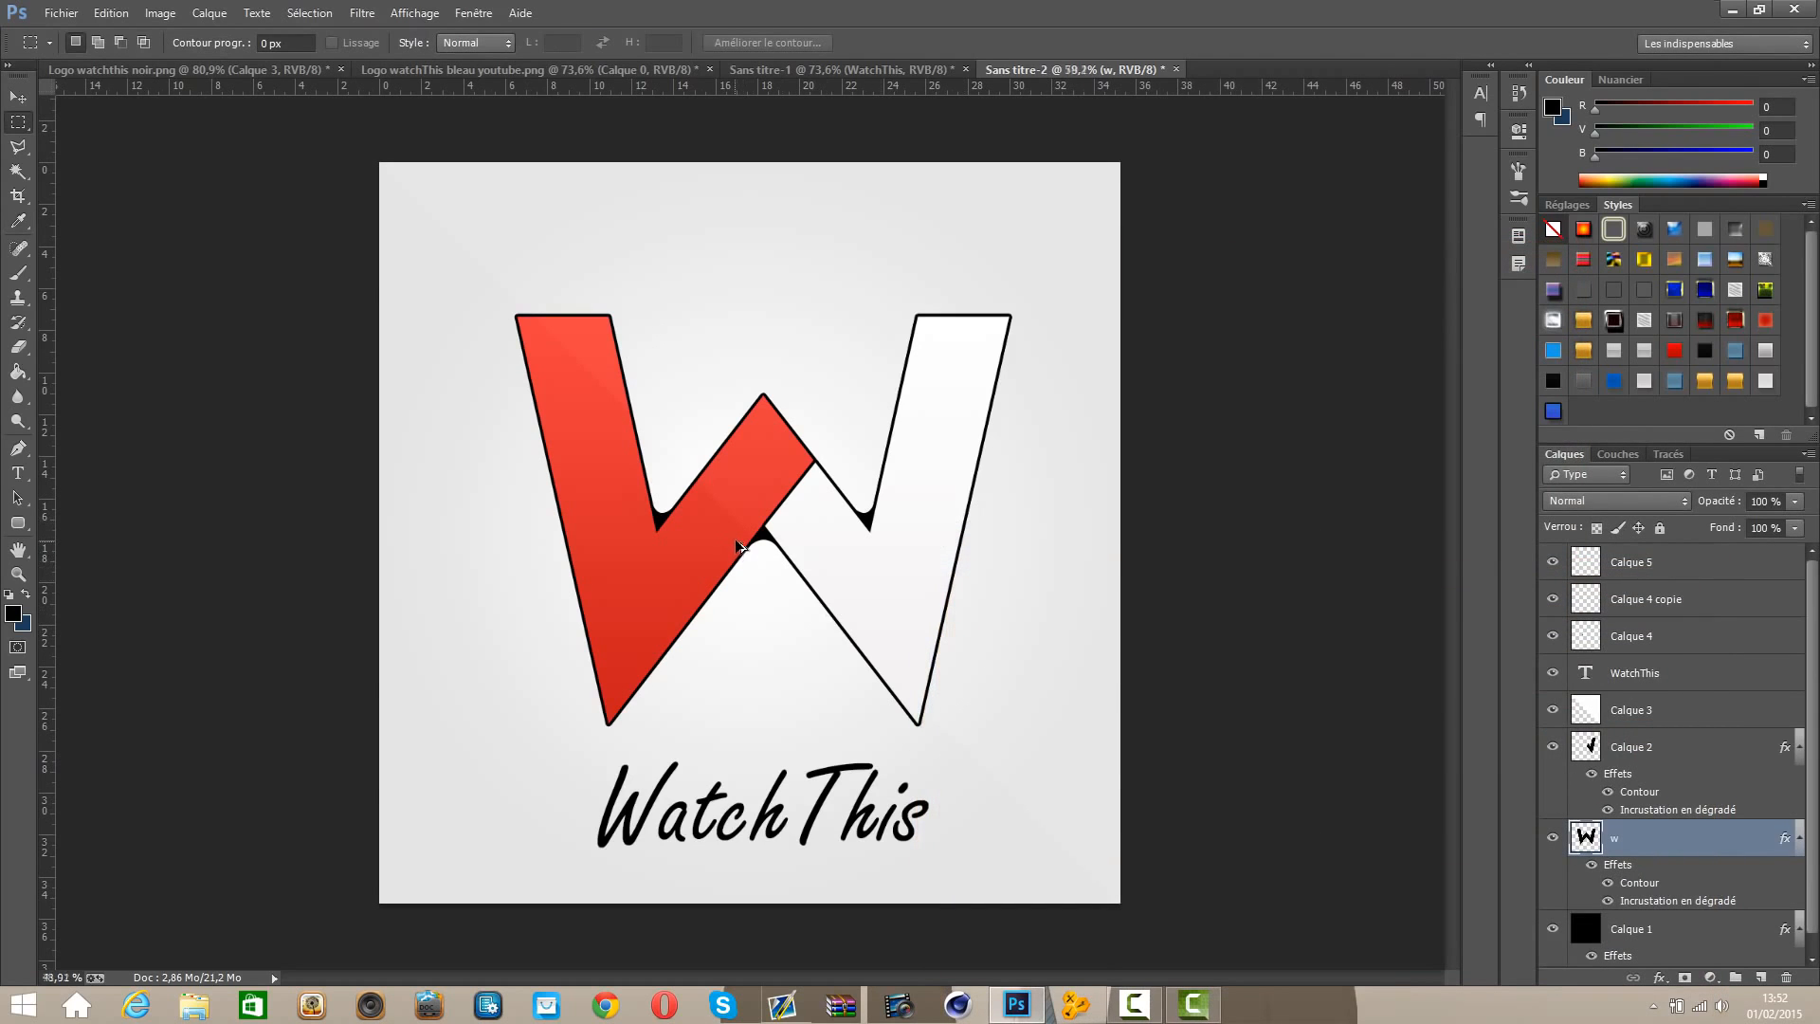
scroll(736, 541, "down", 5)
scroll(736, 539, "up", 4)
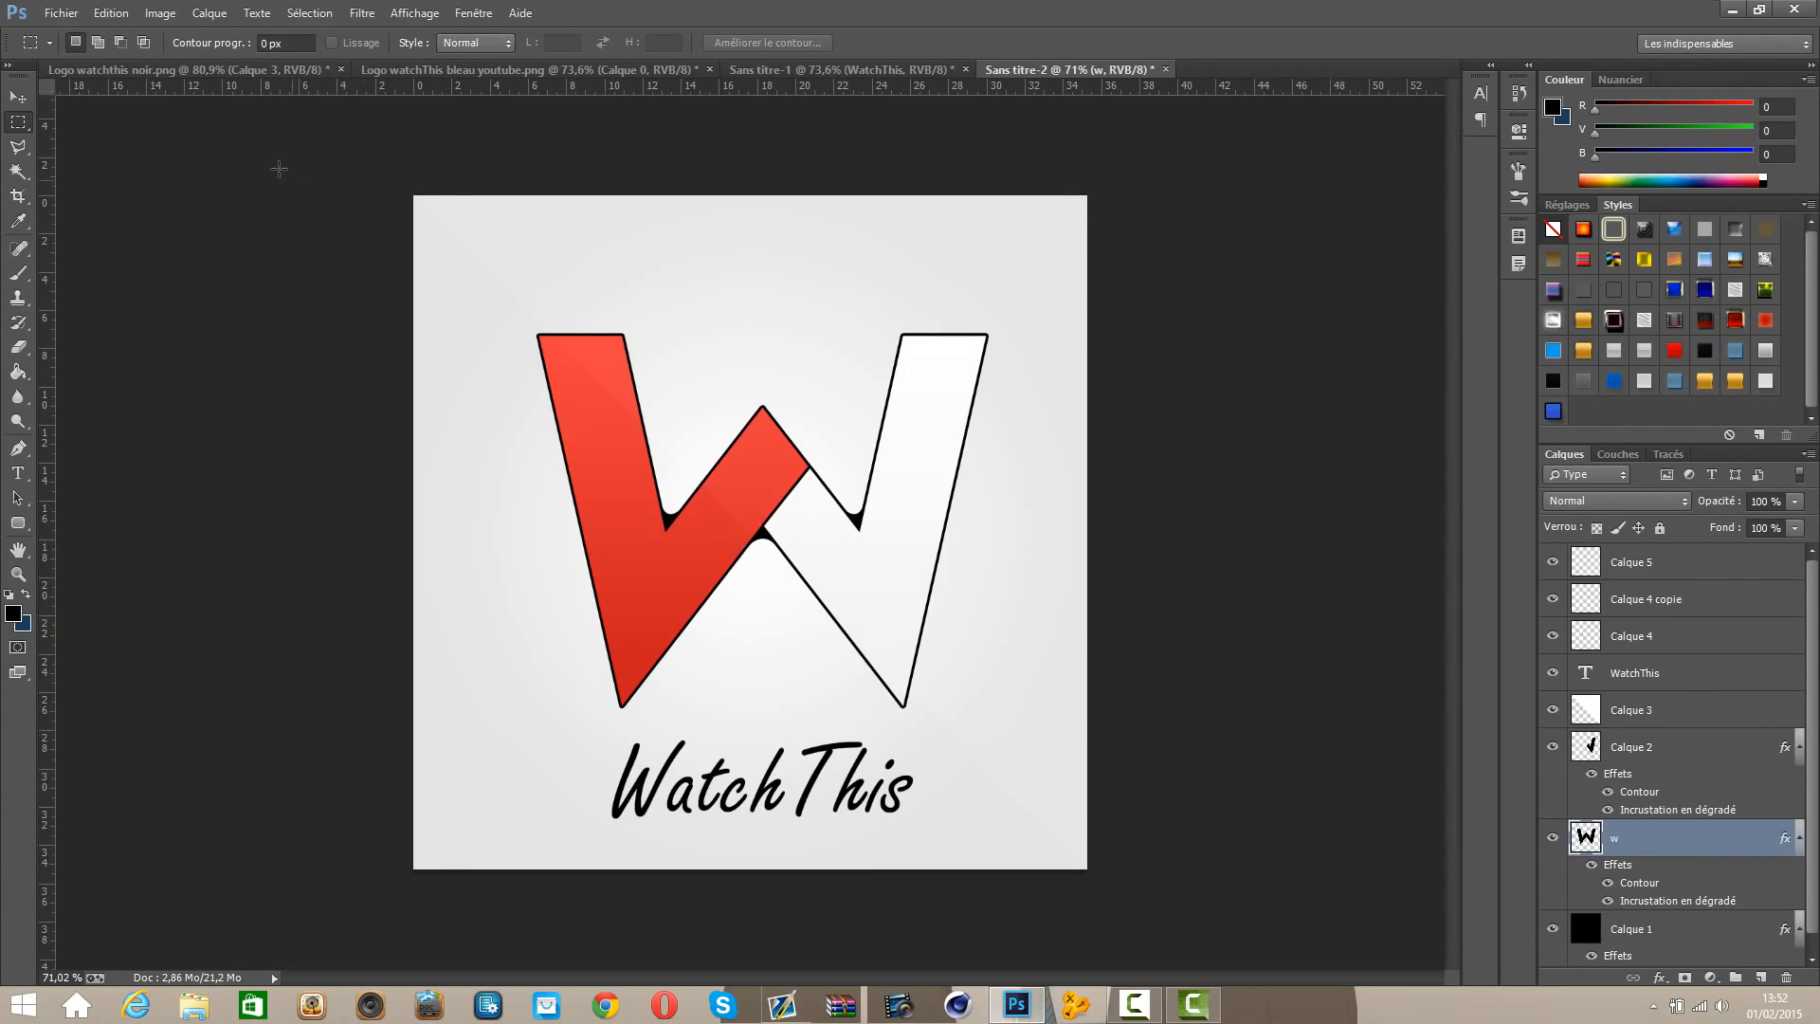
left_click(18, 97)
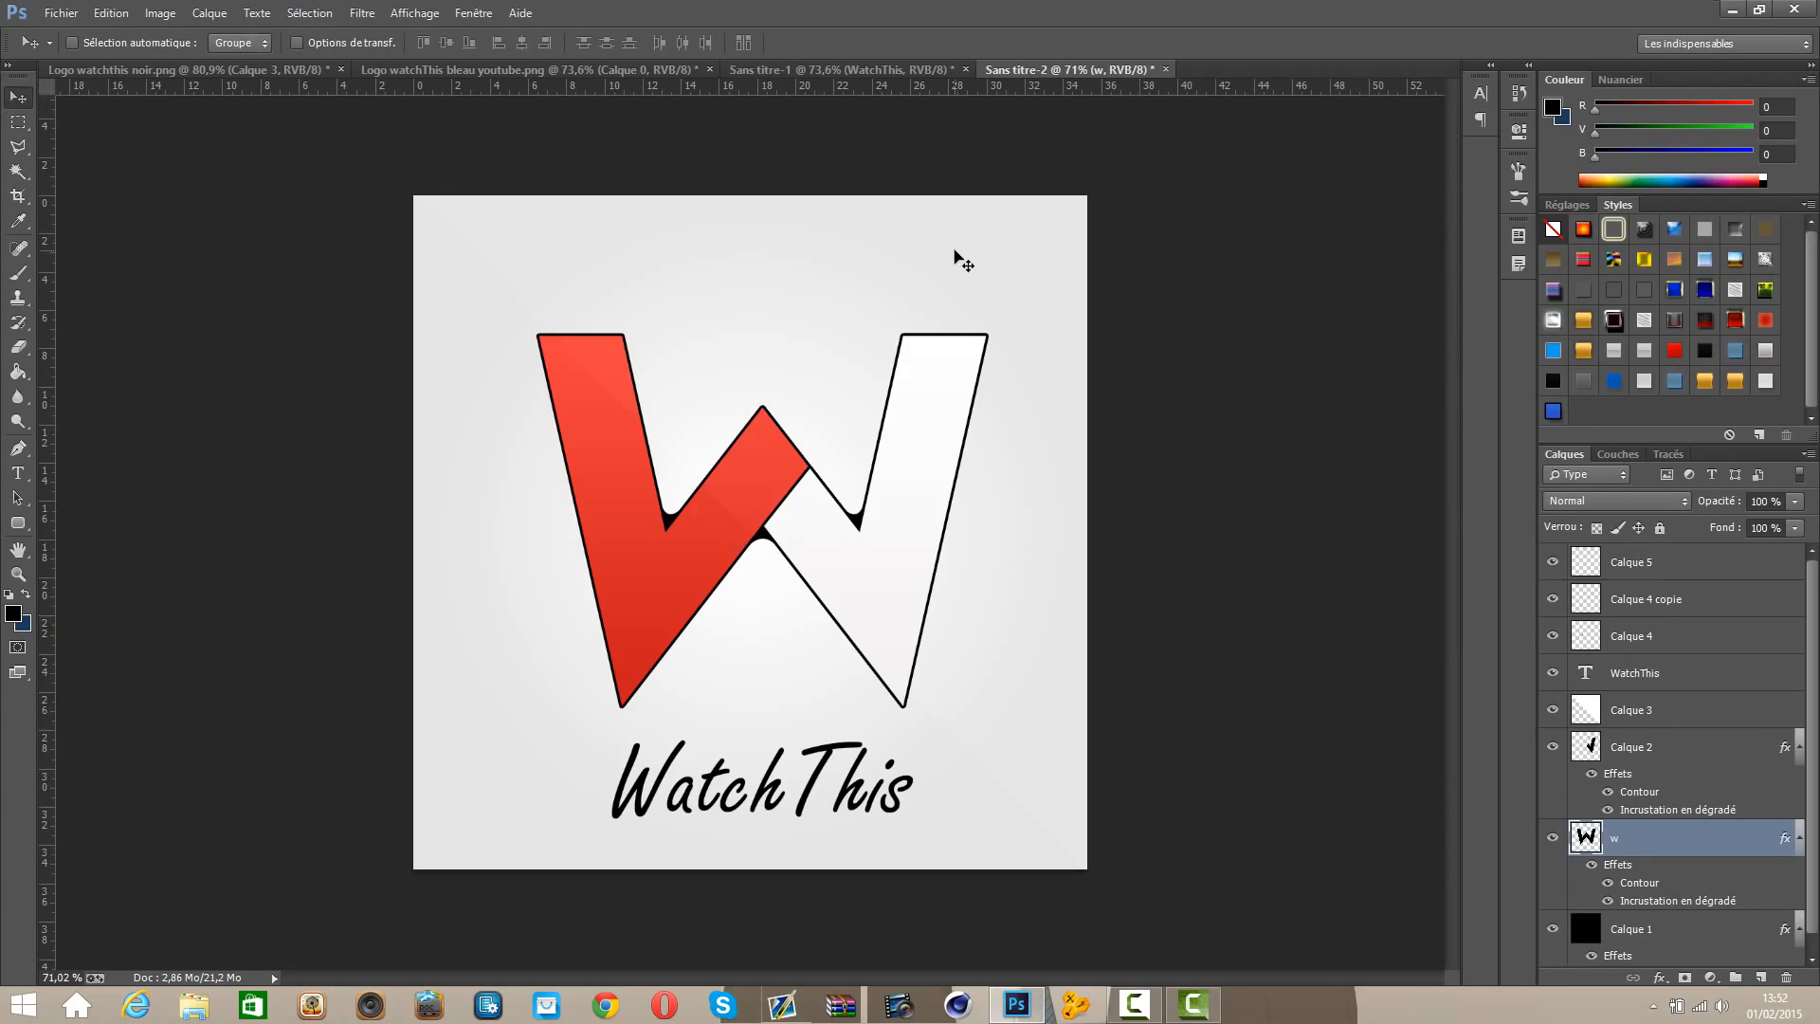